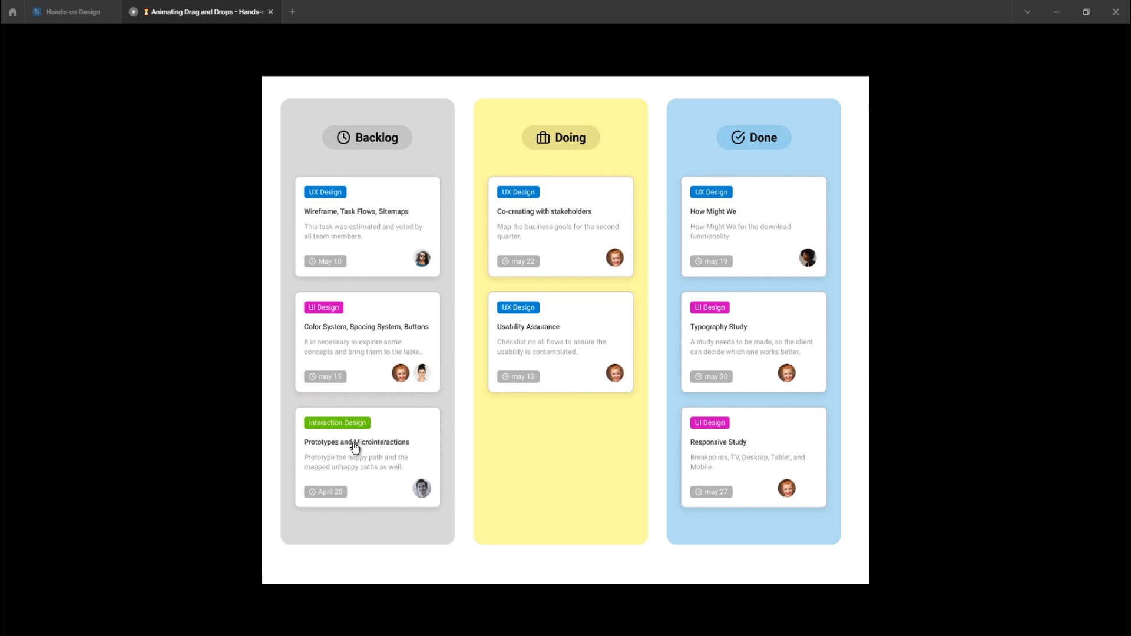
- Test the prototype by moving the Prototypes and Microinteractions card from Backlog to Doing and back to Backlog
{"action": "left_click_drag", "start_coordinate": [347, 447], "coordinate": [533, 460]}
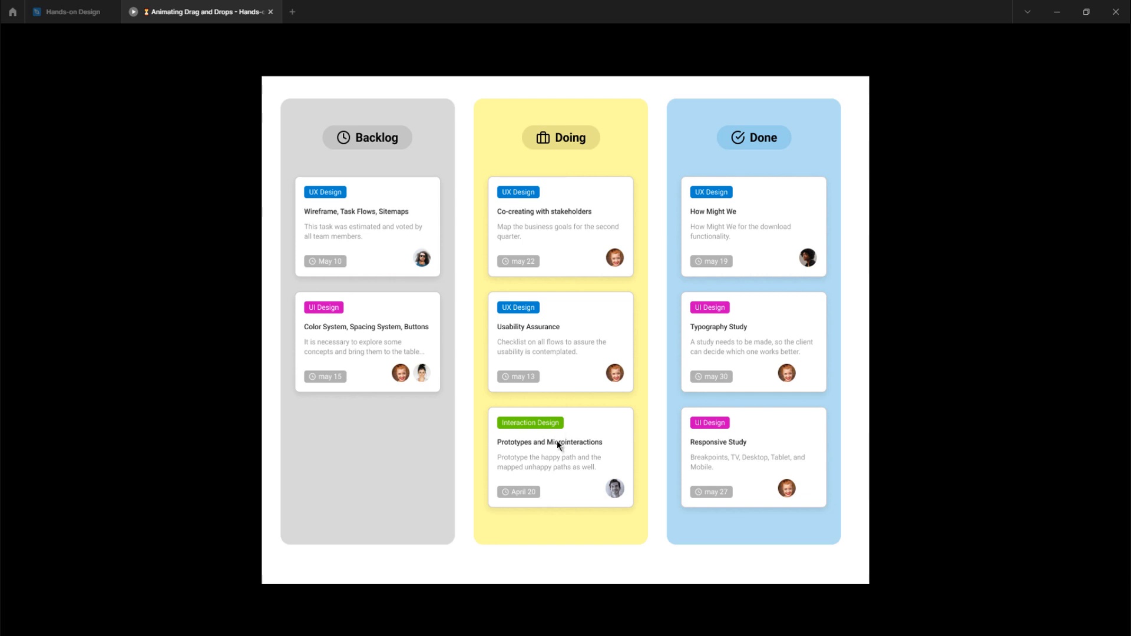
{"action": "left_click_drag", "start_coordinate": [561, 446], "coordinate": [335, 506]}
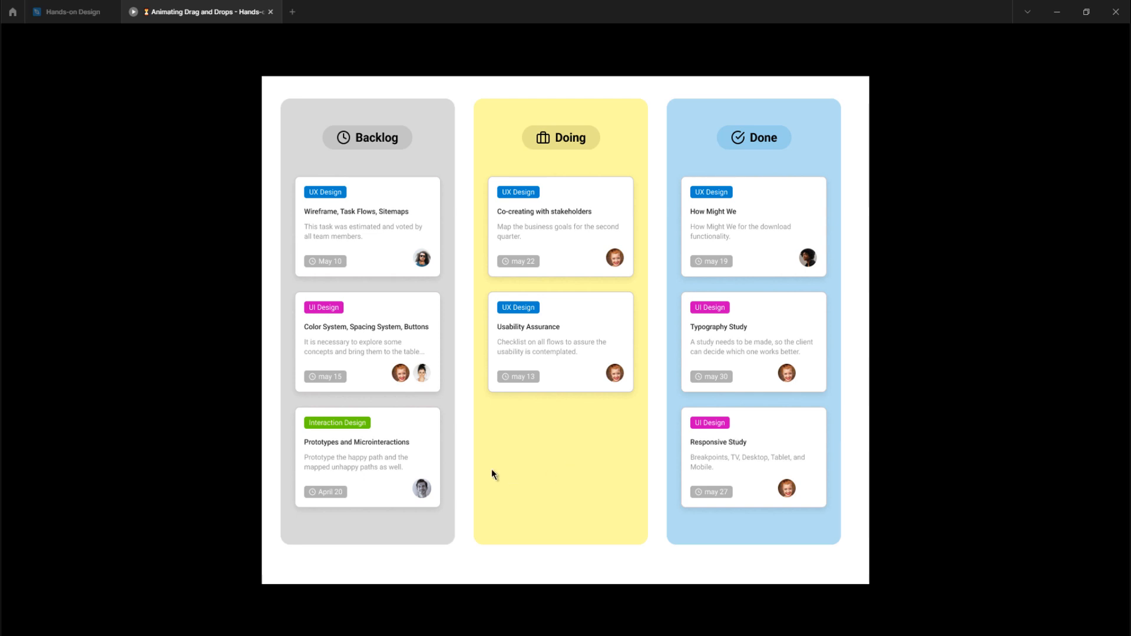
{"action": "left_click", "coordinate": [225, 247]}
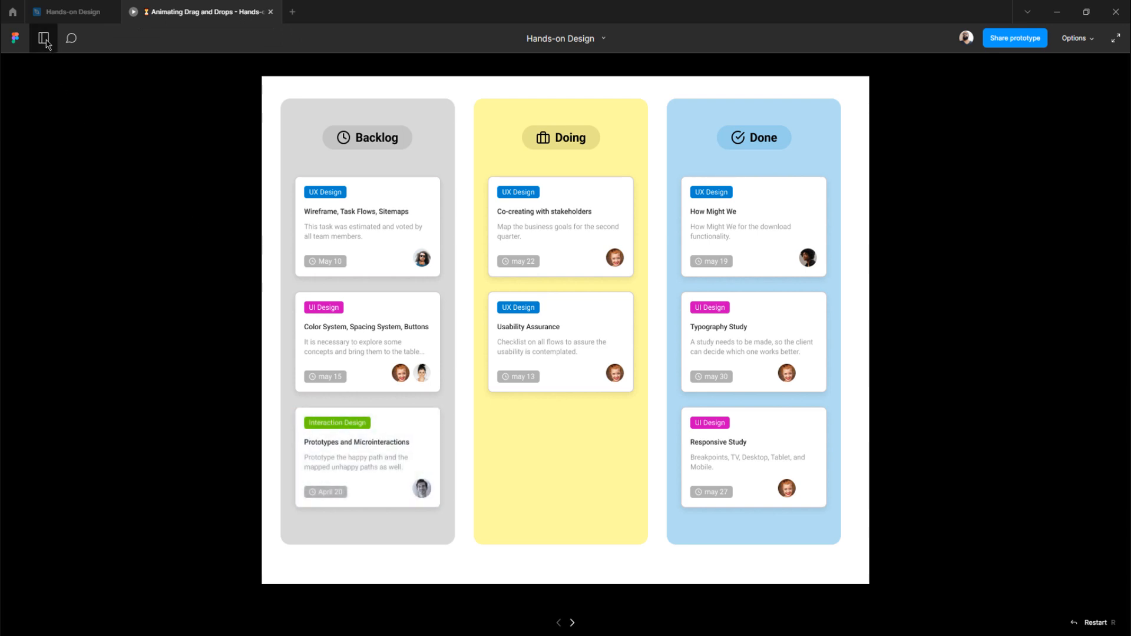
- Show the prototype's flows and test 2.Animating Drag and Drop by moving the Color System card from Backlog to Doing
{"action": "left_click", "coordinate": [44, 39]}
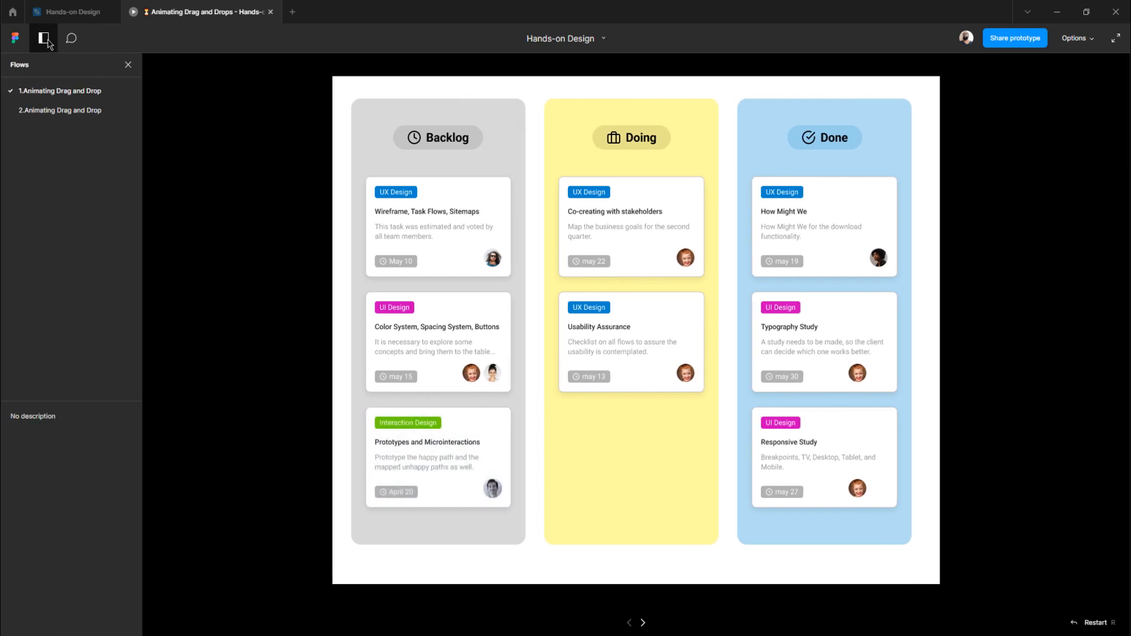
{"action": "left_click", "coordinate": [70, 110]}
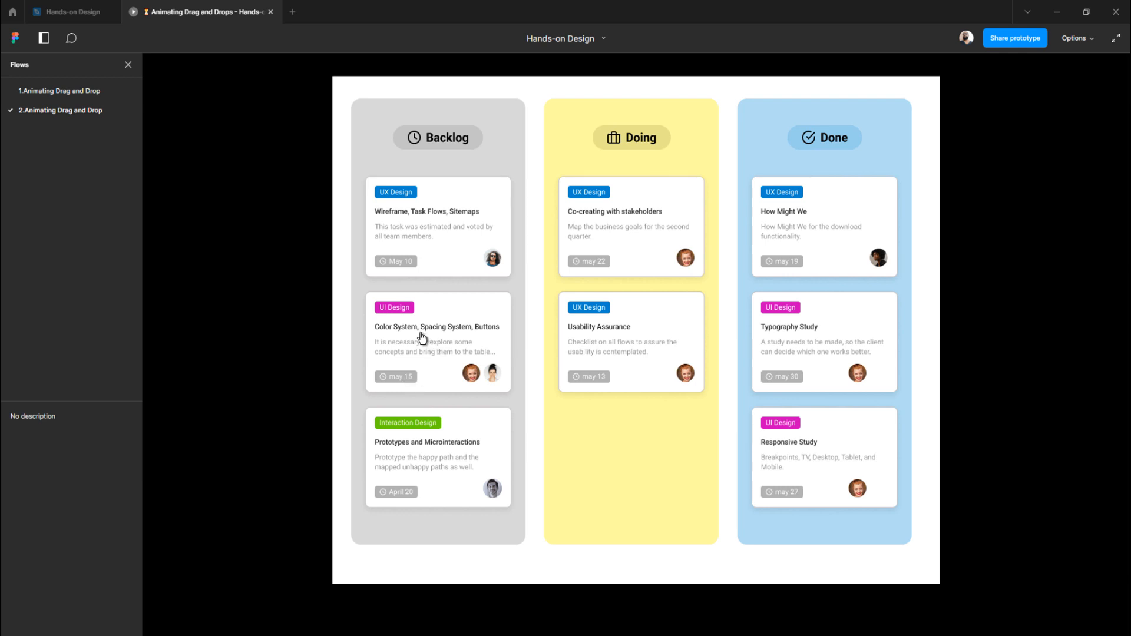
{"action": "left_click_drag", "start_coordinate": [418, 336], "coordinate": [633, 314]}
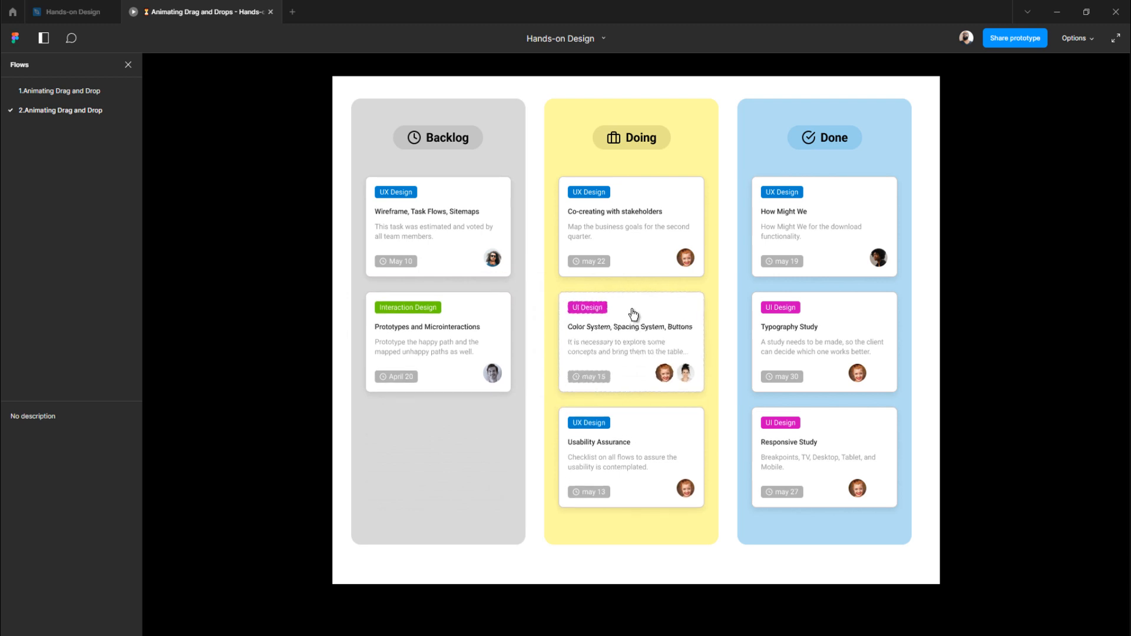
{"action": "left_click", "coordinate": [698, 317]}
- Replay both flows, moving the Prototypes and Microinteractions card to Doing in flow 1 and the Color System card in flow 2
{"action": "left_click", "coordinate": [88, 91]}
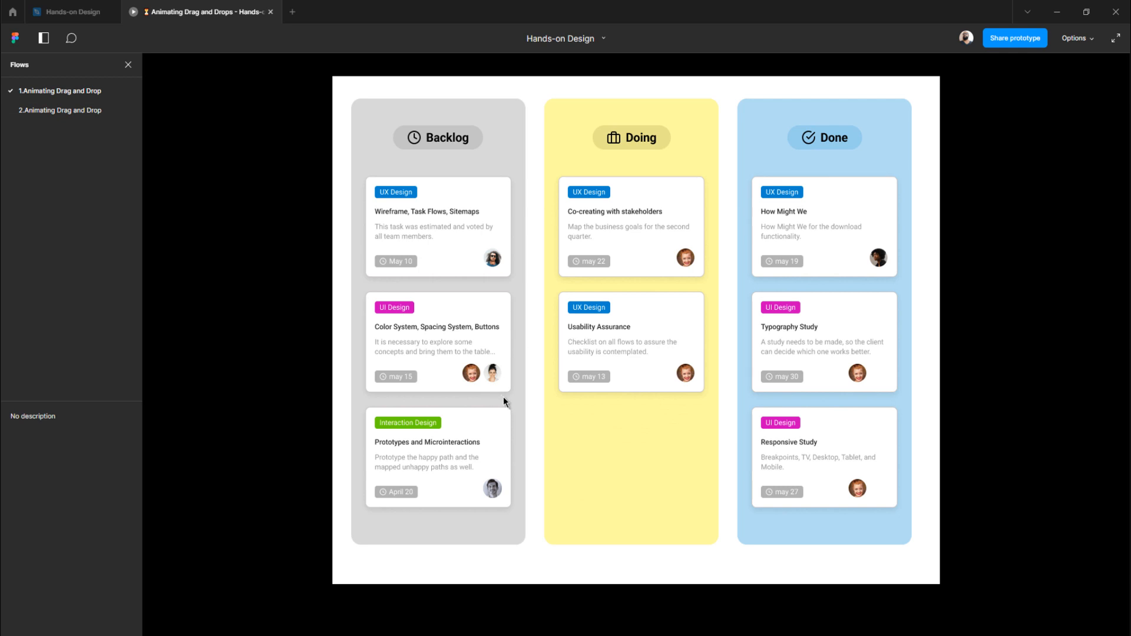
{"action": "left_click_drag", "start_coordinate": [430, 444], "coordinate": [632, 458]}
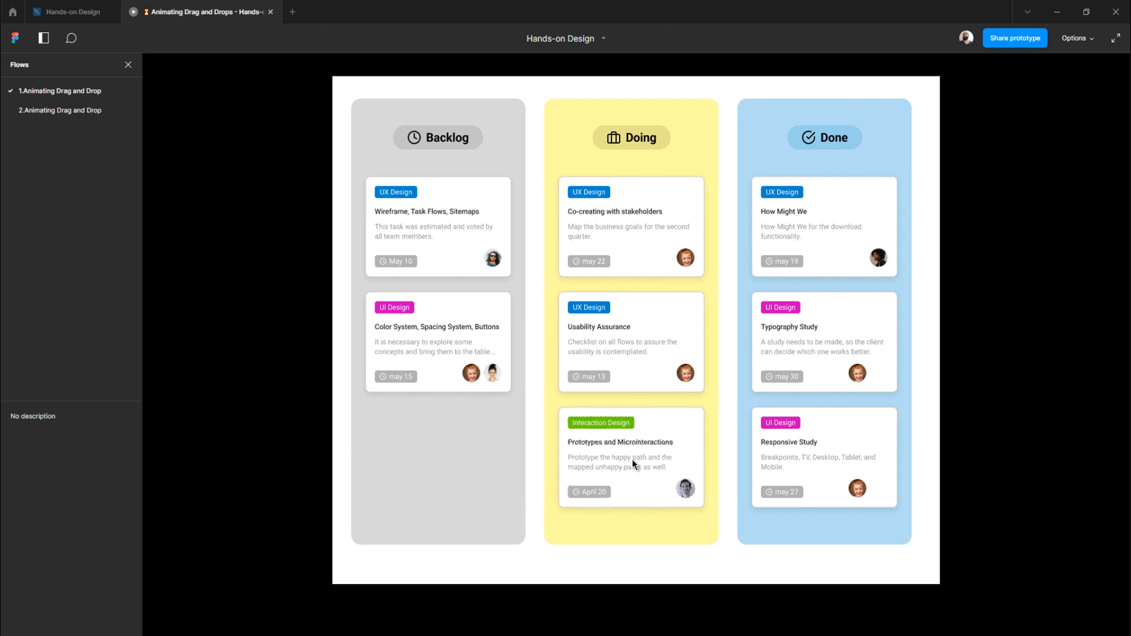
{"action": "left_click", "coordinate": [57, 112]}
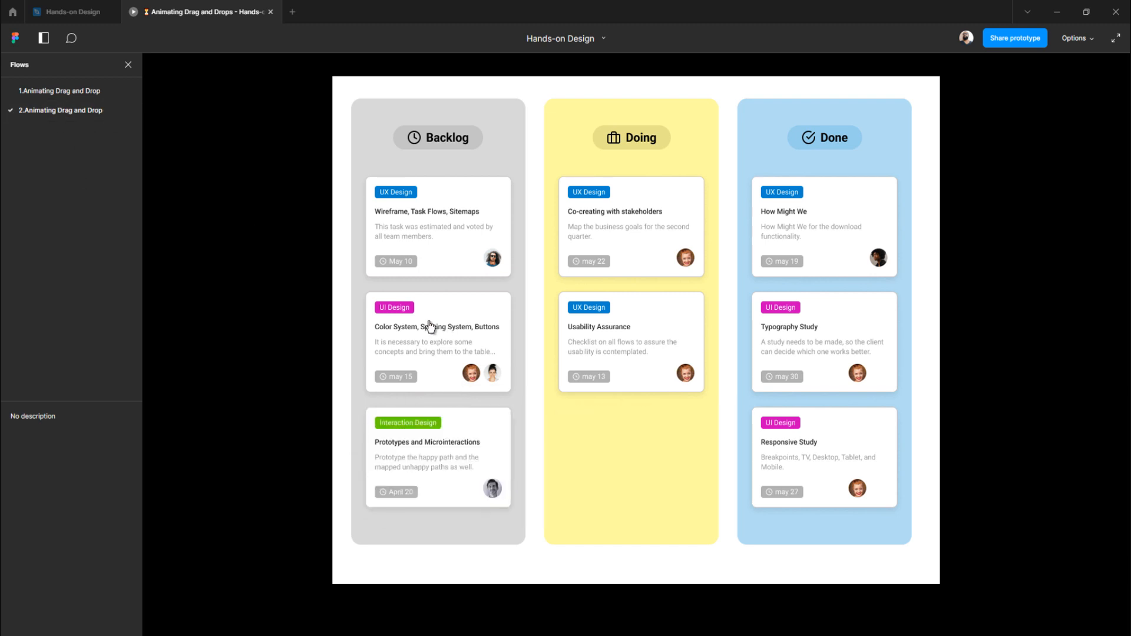
{"action": "left_click_drag", "start_coordinate": [431, 327], "coordinate": [598, 327]}
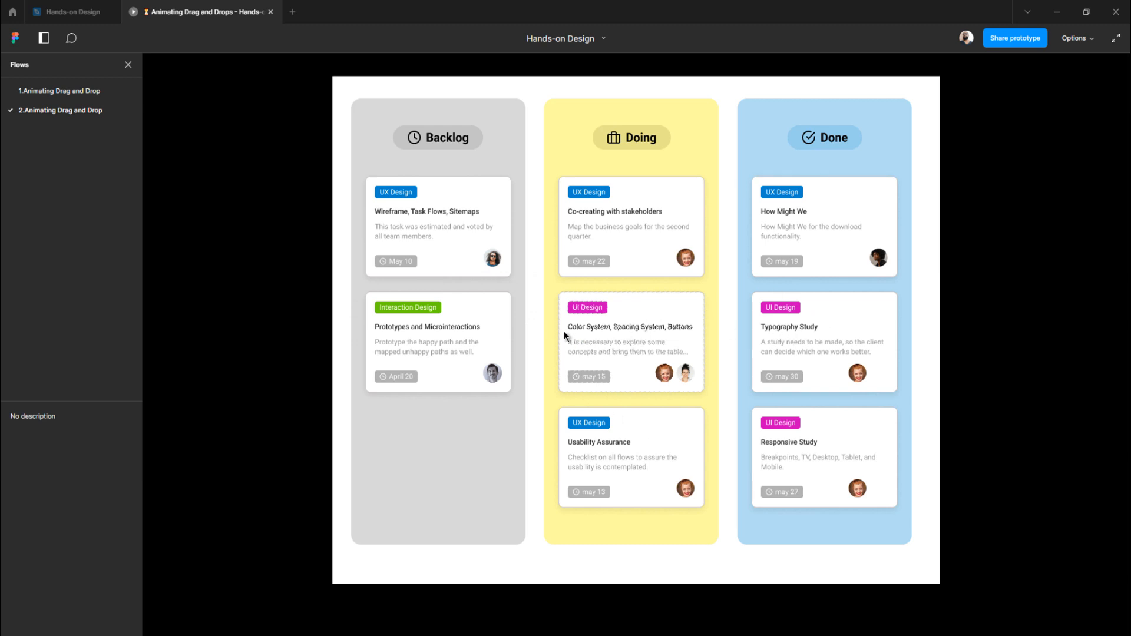
{"action": "left_click", "coordinate": [550, 391]}
- Switch to the Hands-on Design file and examine the prototype connections and card layout of Screen 1
{"action": "left_click", "coordinate": [76, 12]}
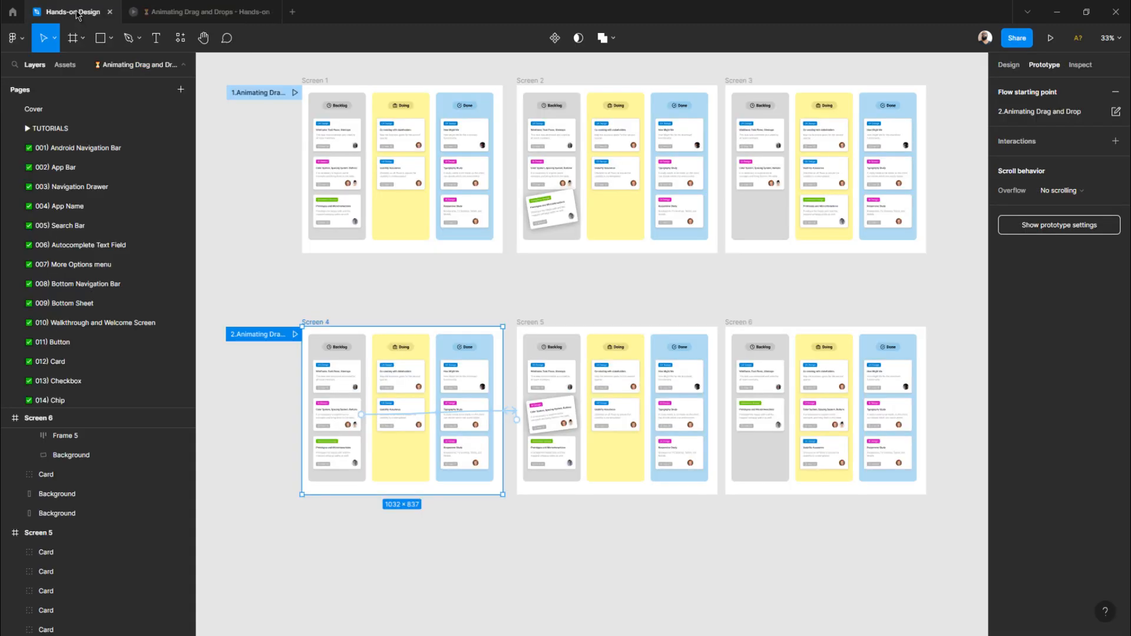
{"action": "left_click", "coordinate": [505, 285]}
{"action": "scroll", "coordinate": [504, 300], "scroll_direction": "up", "scroll_amount": 1}
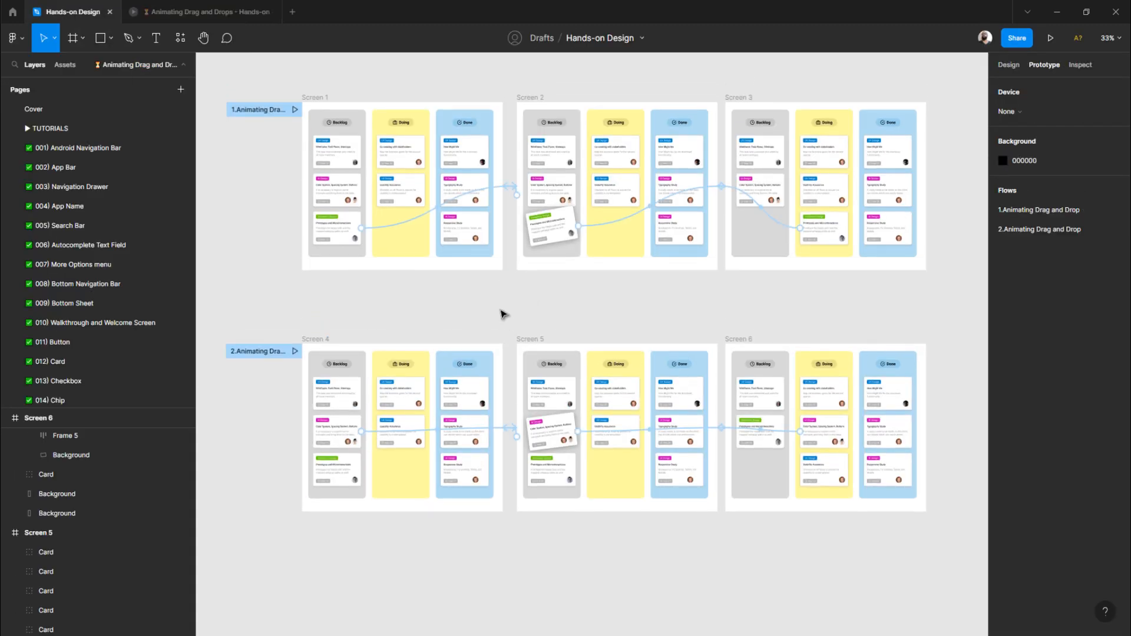
{"action": "scroll", "coordinate": [504, 313], "scroll_direction": "up", "scroll_amount": 1}
{"action": "scroll", "coordinate": [311, 224], "scroll_direction": "up", "scroll_amount": 5}
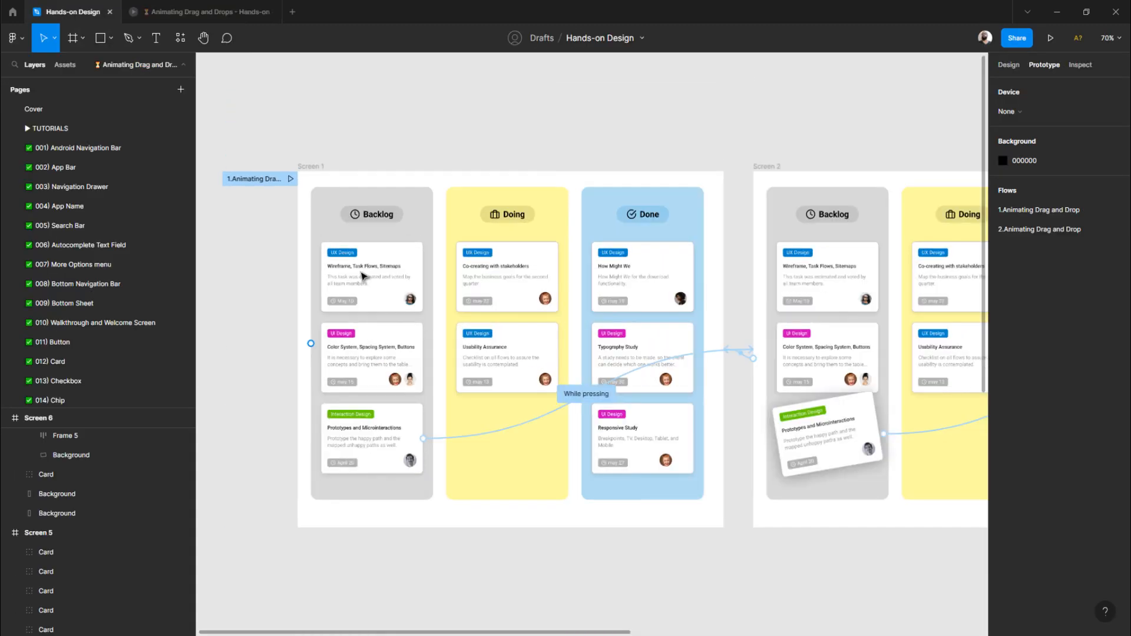
{"action": "scroll", "coordinate": [363, 277], "scroll_direction": "up", "scroll_amount": 4}
{"action": "scroll", "coordinate": [371, 282], "scroll_direction": "down", "scroll_amount": 2}
{"action": "scroll", "coordinate": [375, 282], "scroll_direction": "down", "scroll_amount": 1}
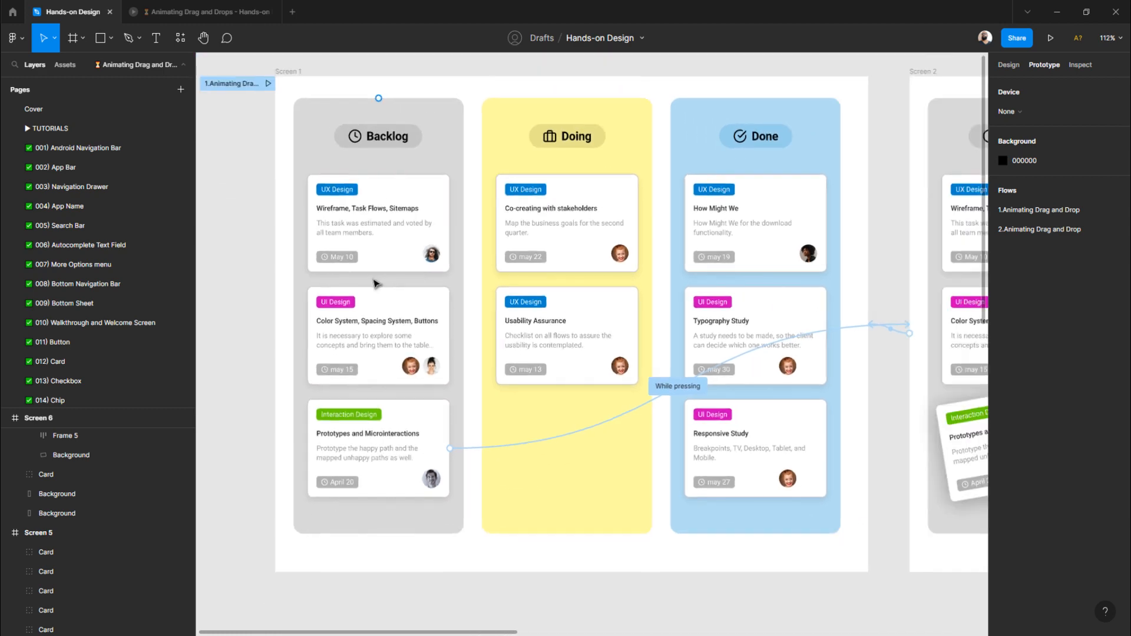
- Examine the tilted, lifted cards in the Backlog columns of Screen 2 and Screen 5
{"action": "scroll", "coordinate": [374, 282], "scroll_direction": "down", "scroll_amount": 5}
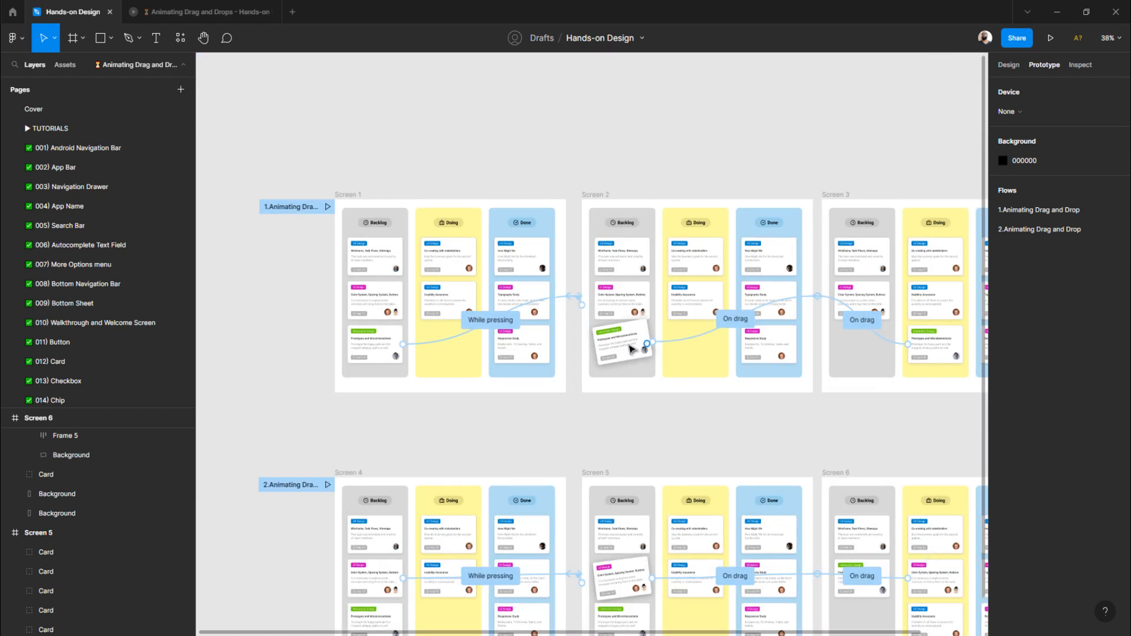
{"action": "scroll", "coordinate": [631, 349], "scroll_direction": "up", "scroll_amount": 5}
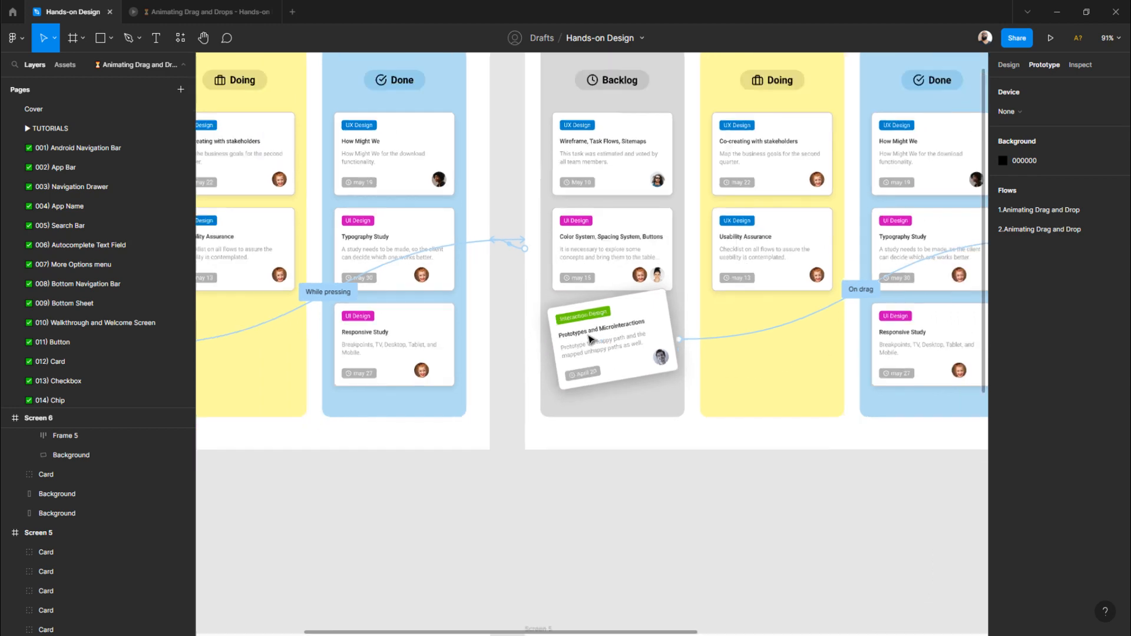
{"action": "scroll", "coordinate": [591, 340], "scroll_direction": "down", "scroll_amount": 2}
{"action": "scroll", "coordinate": [617, 328], "scroll_direction": "up", "scroll_amount": 3}
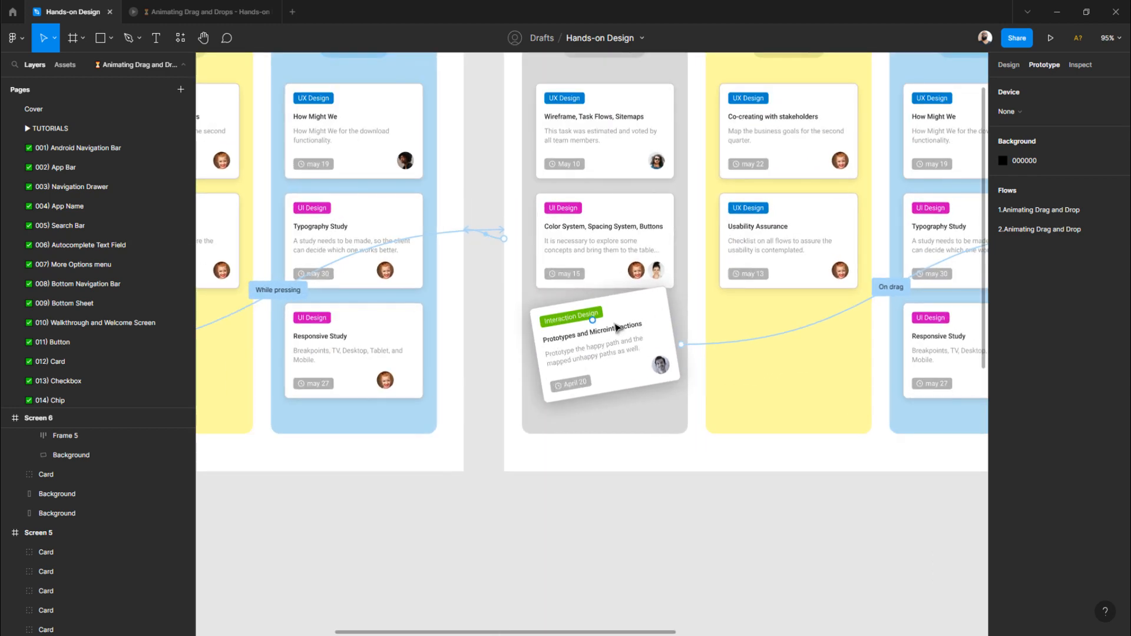
{"action": "scroll", "coordinate": [617, 327], "scroll_direction": "down", "scroll_amount": 2}
{"action": "scroll", "coordinate": [566, 326], "scroll_direction": "up", "scroll_amount": 4}
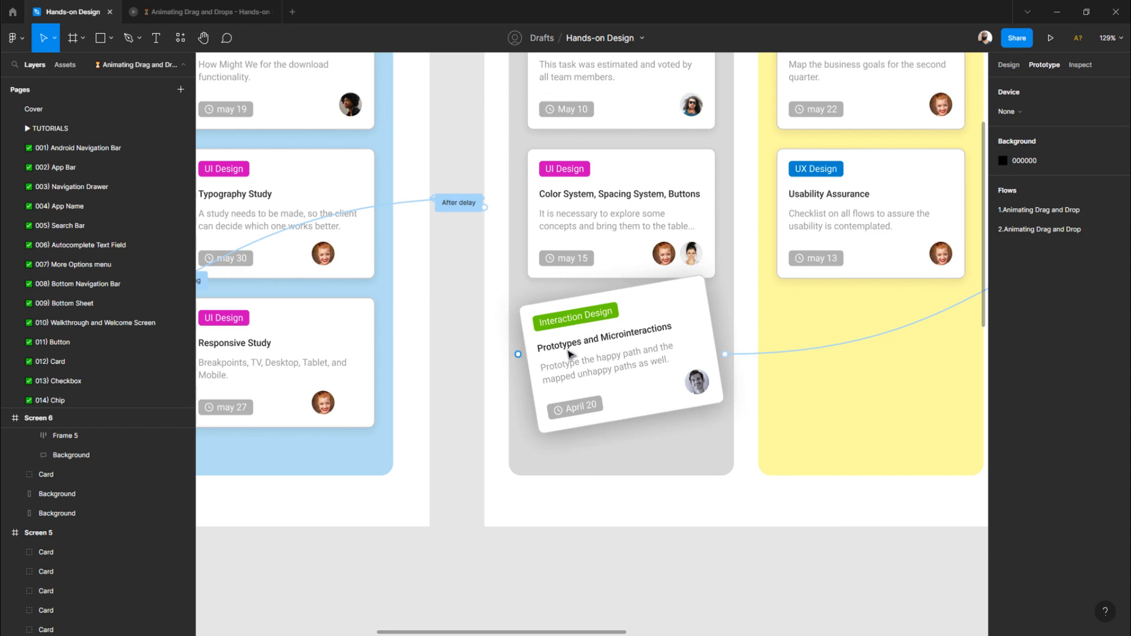
{"action": "scroll", "coordinate": [601, 346], "scroll_direction": "down", "scroll_amount": 3}
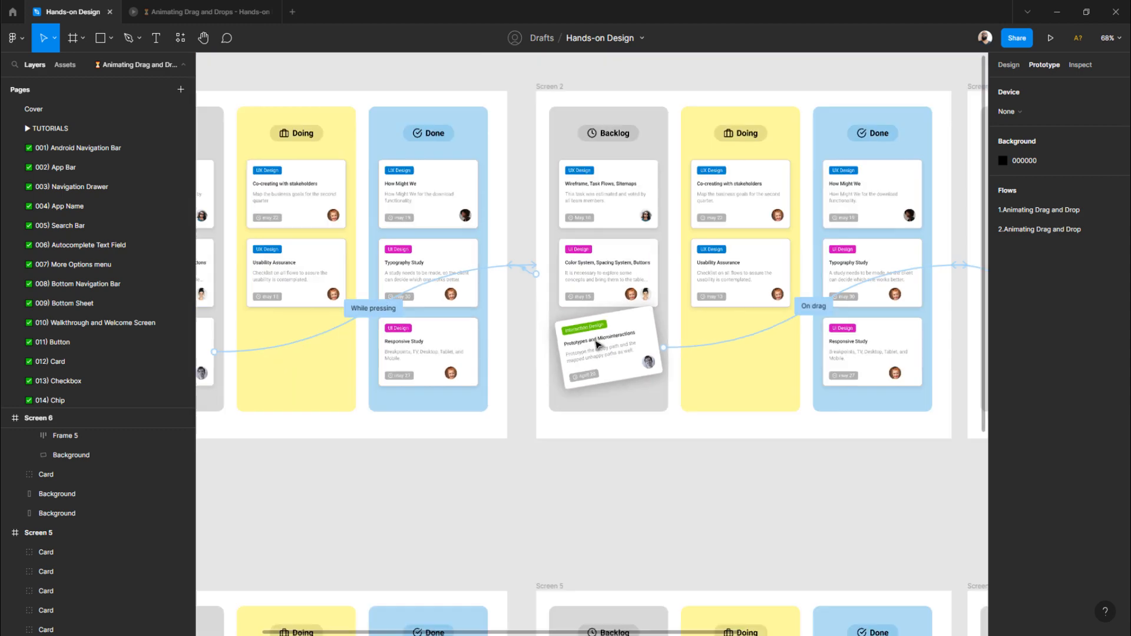
{"action": "scroll", "coordinate": [598, 344], "scroll_direction": "down", "scroll_amount": 3}
{"action": "scroll", "coordinate": [598, 330], "scroll_direction": "down", "scroll_amount": 5}
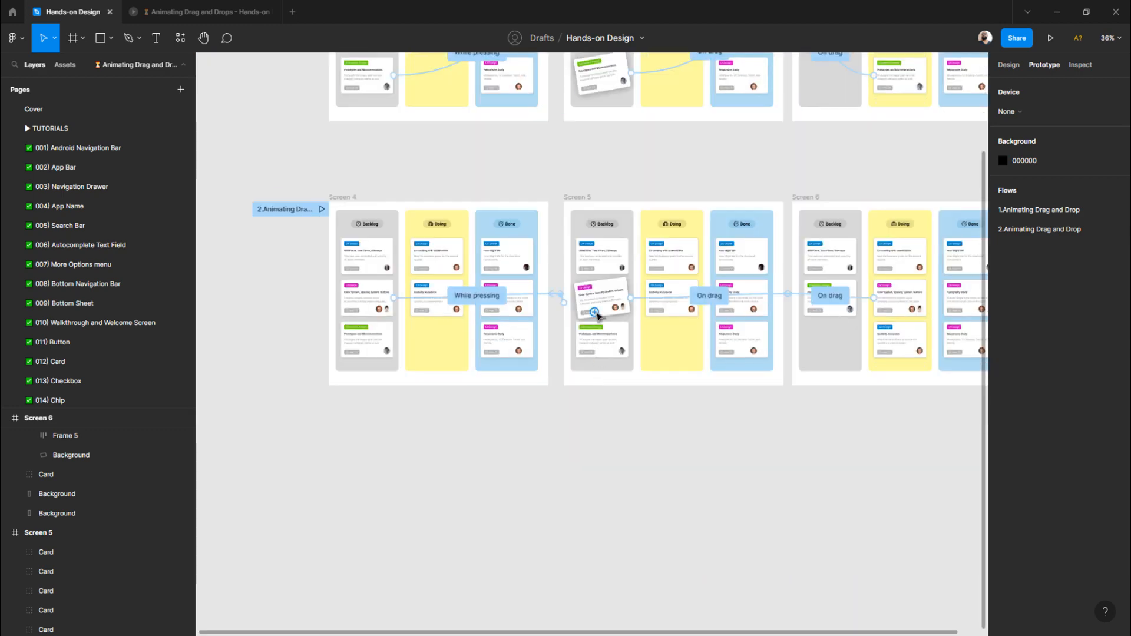
{"action": "scroll", "coordinate": [597, 315], "scroll_direction": "up", "scroll_amount": 3}
{"action": "scroll", "coordinate": [604, 328], "scroll_direction": "up", "scroll_amount": 5}
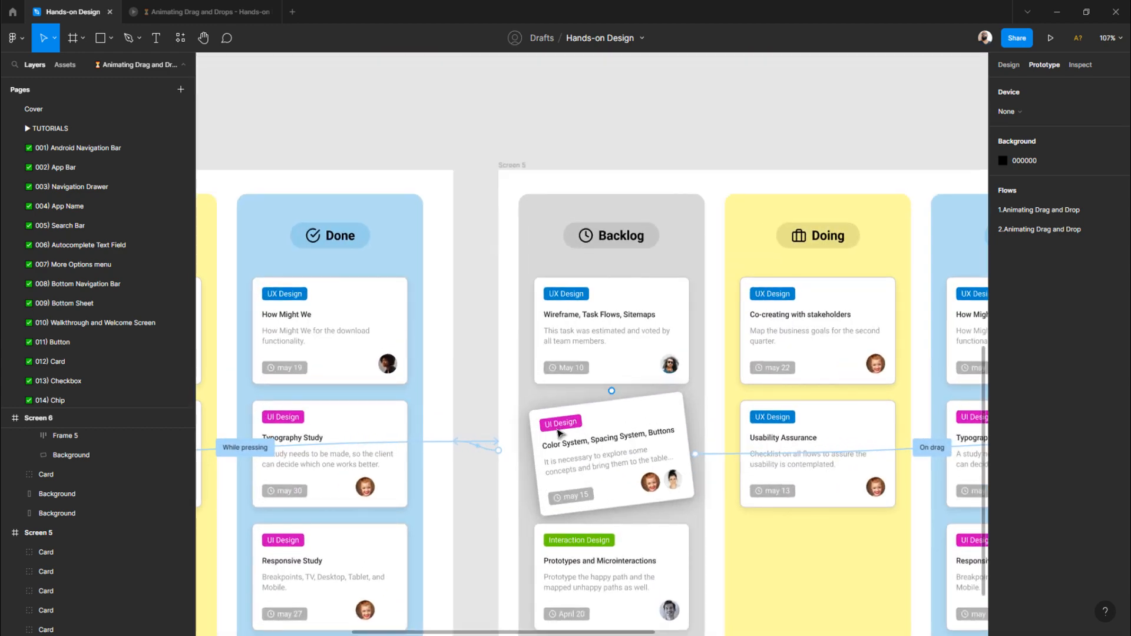
{"action": "scroll", "coordinate": [573, 430], "scroll_direction": "down", "scroll_amount": 5}
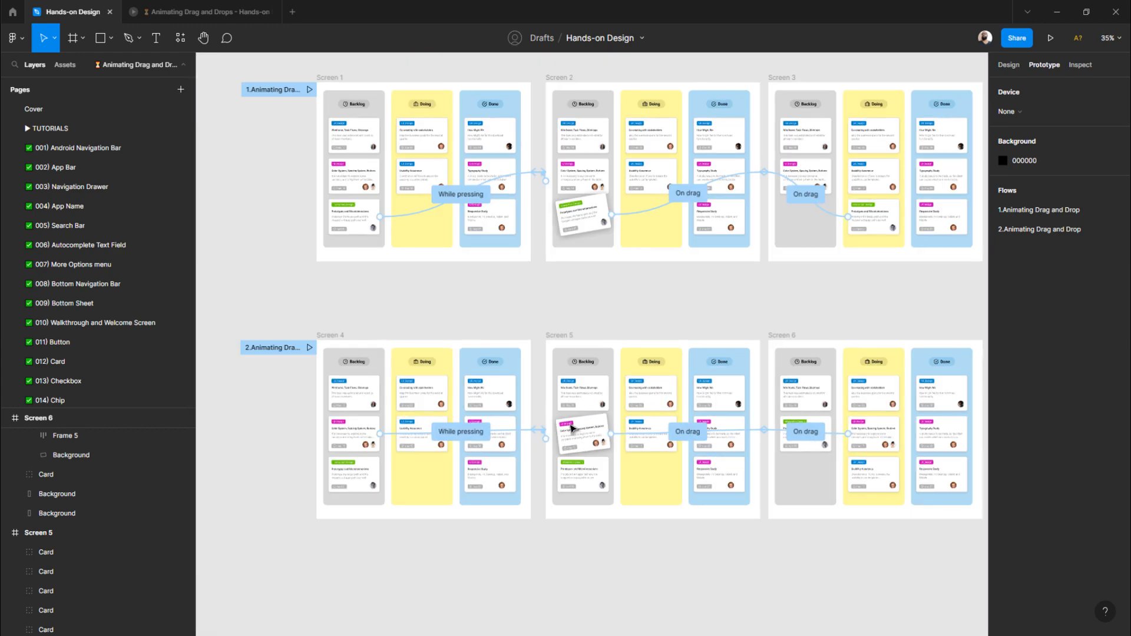
- Switch to design mode and move Screens 4, 5 and 6 together farther down, leaving space below the first row
{"action": "scroll", "coordinate": [571, 429], "scroll_direction": "down", "scroll_amount": 4}
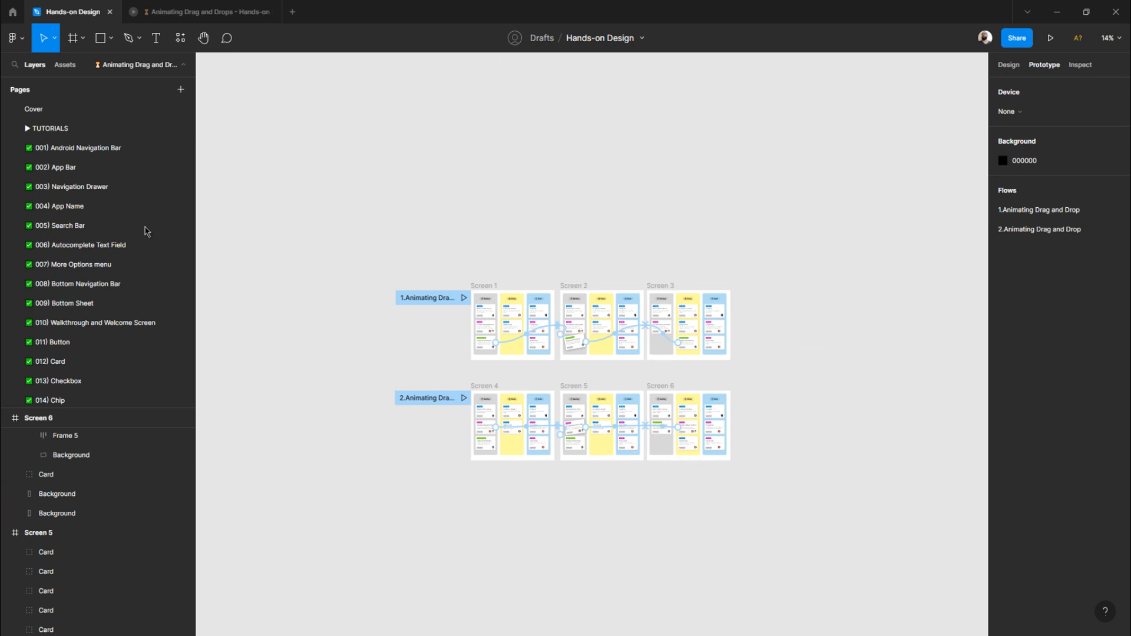
{"action": "left_click", "coordinate": [1008, 65]}
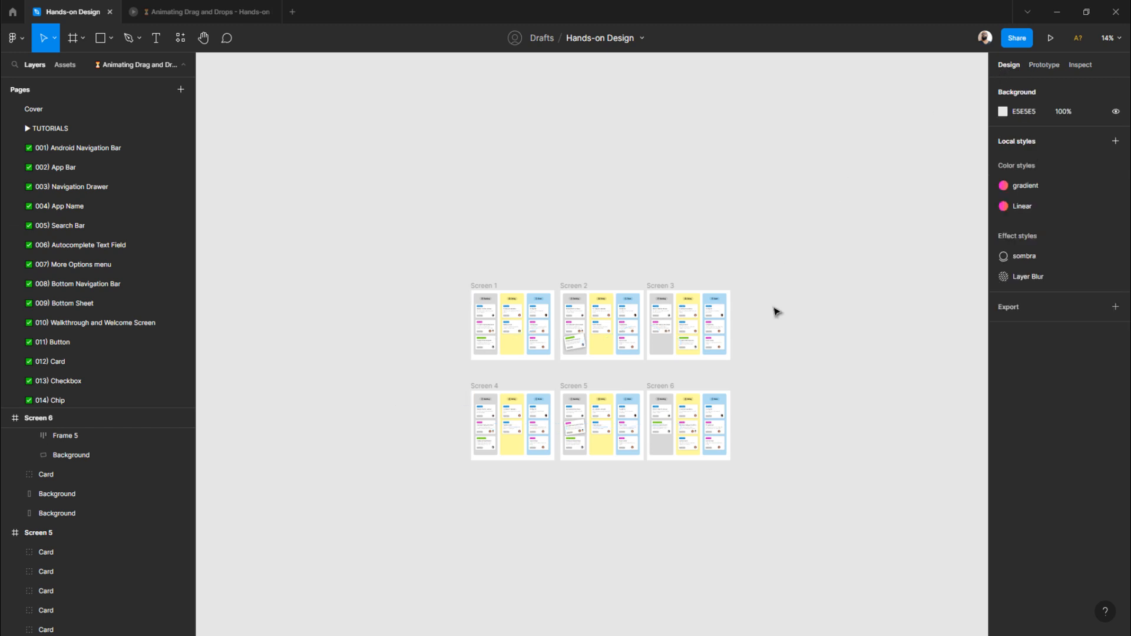
{"action": "scroll", "coordinate": [813, 377], "scroll_direction": "down", "scroll_amount": 3}
{"action": "left_click_drag", "start_coordinate": [852, 427], "coordinate": [458, 272]}
{"action": "left_click_drag", "start_coordinate": [431, 264], "coordinate": [432, 265]}
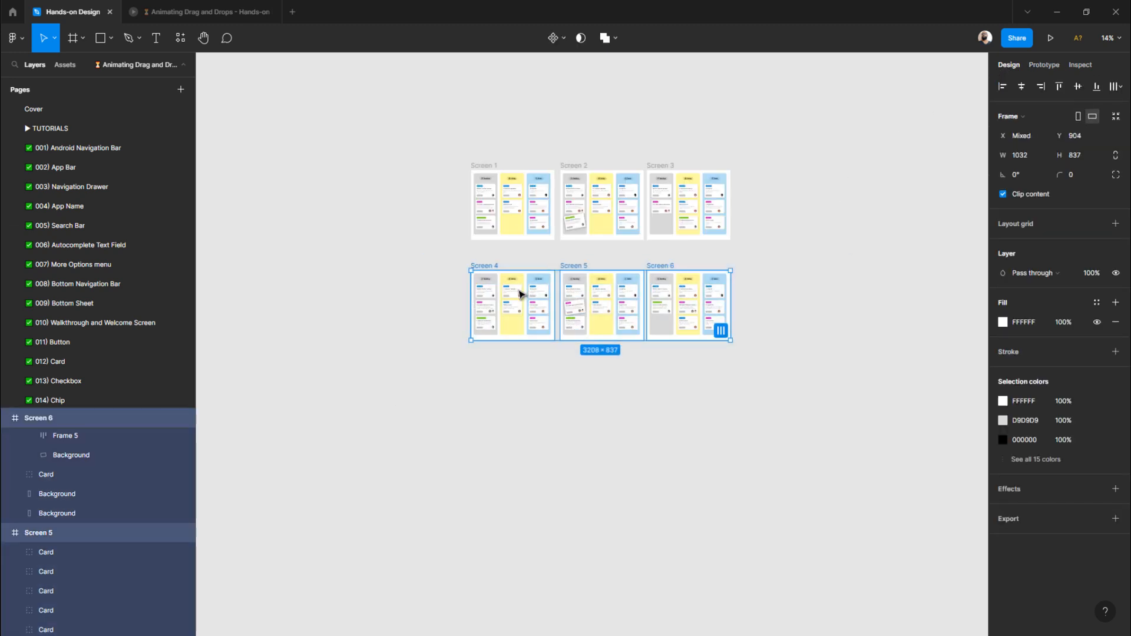
{"action": "left_click_drag", "start_coordinate": [516, 295], "coordinate": [525, 419]}
{"action": "left_click", "coordinate": [543, 300]}
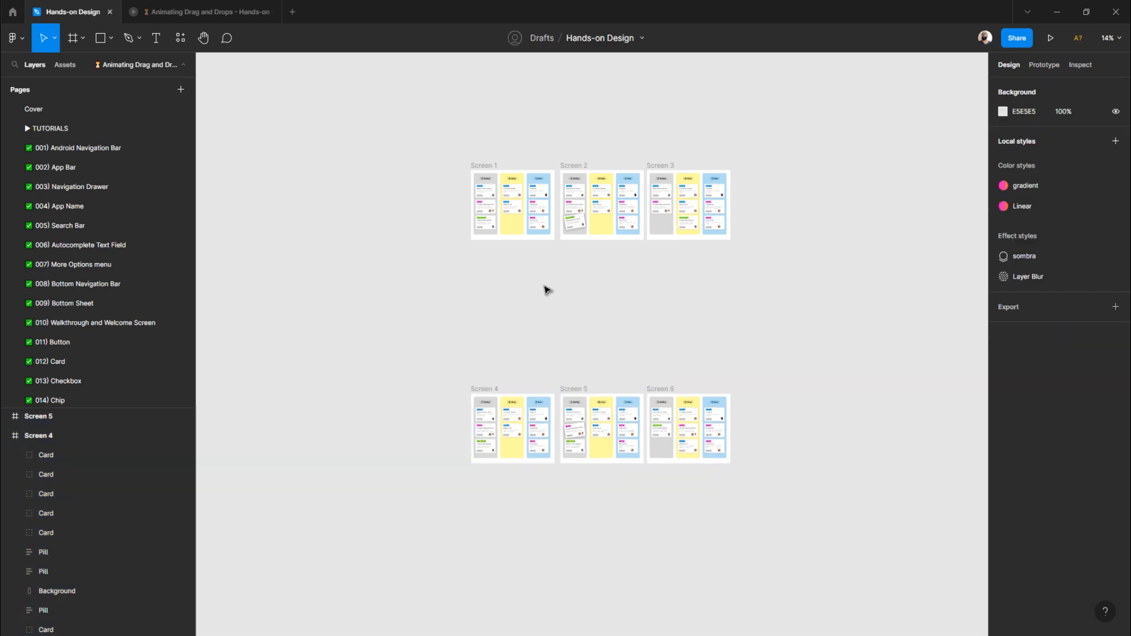
- Add a new 100 × 100 frame in the empty space below Screen 1
{"action": "scroll", "coordinate": [535, 237], "scroll_direction": "up", "scroll_amount": 5}
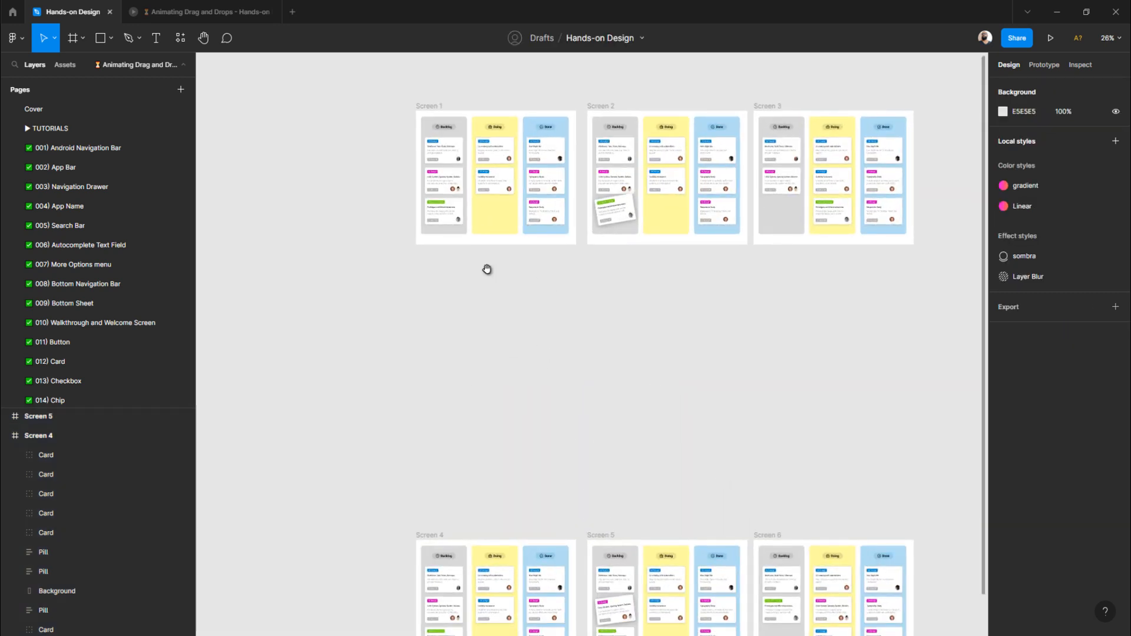
{"action": "scroll", "coordinate": [412, 330], "scroll_direction": "up", "scroll_amount": 3}
{"action": "scroll", "coordinate": [404, 307], "scroll_direction": "up", "scroll_amount": 4}
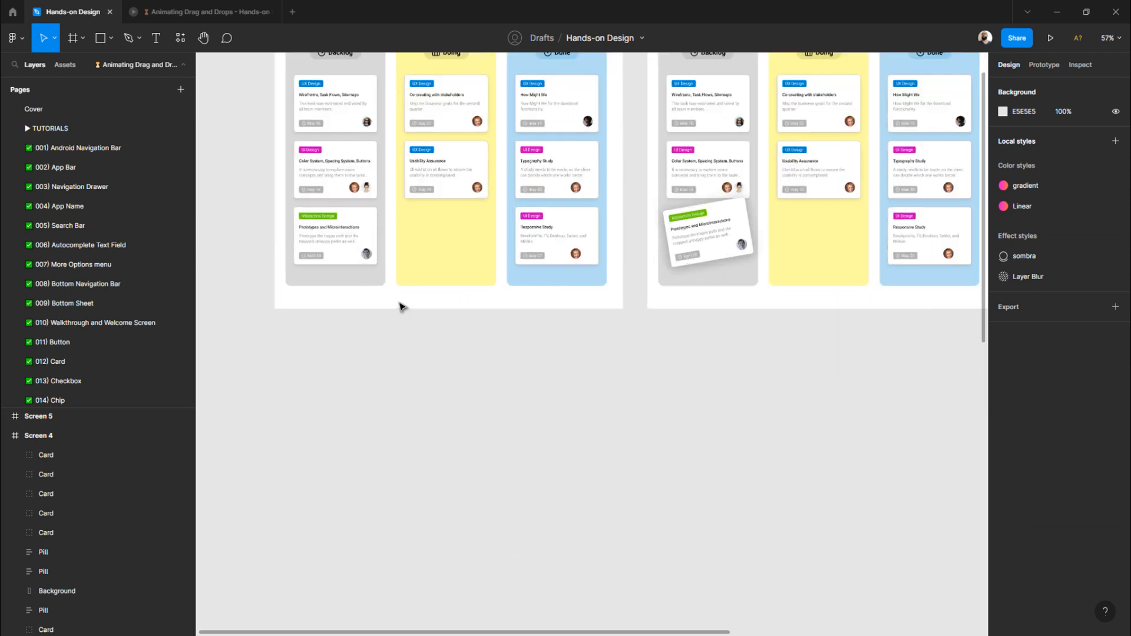
{"action": "scroll", "coordinate": [405, 308], "scroll_direction": "down", "scroll_amount": 1}
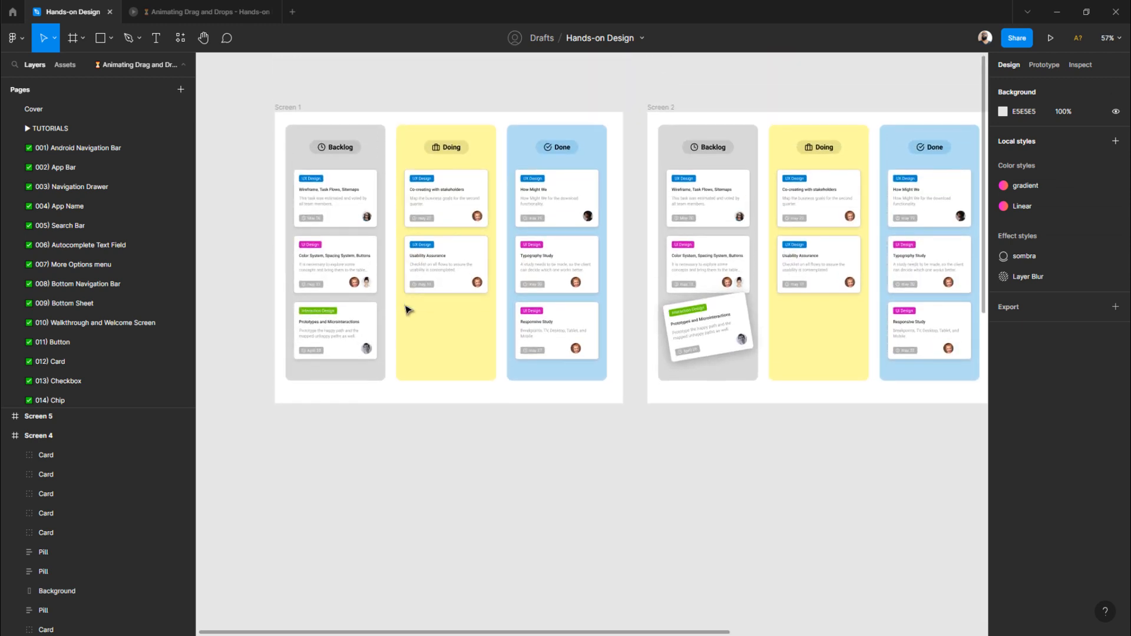
{"action": "left_click", "coordinate": [290, 108]}
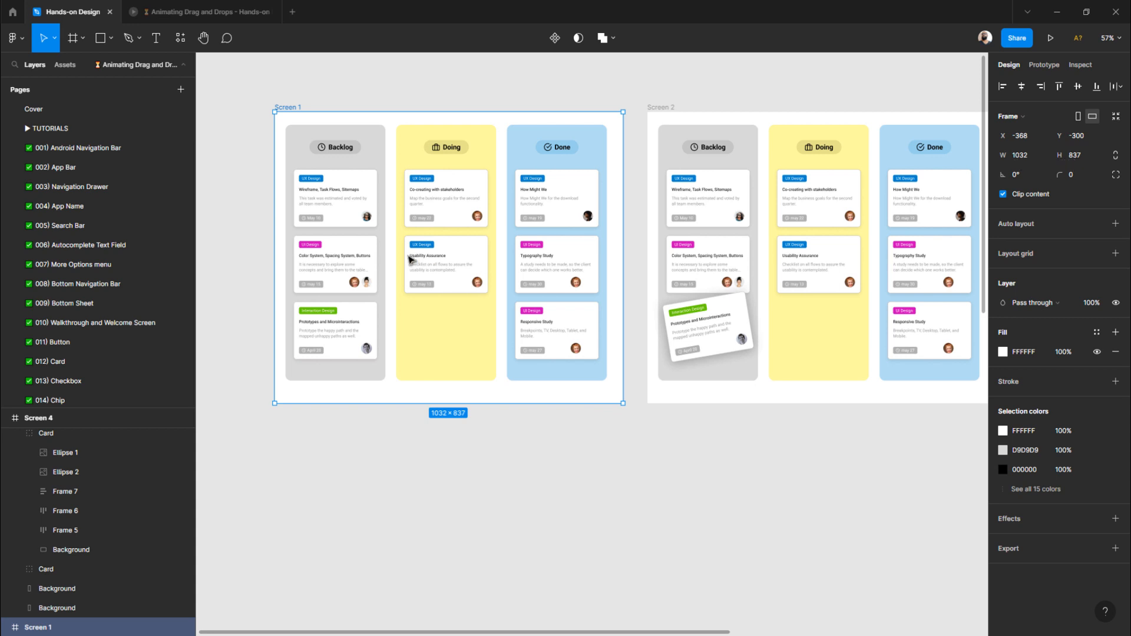
{"action": "left_click", "coordinate": [348, 495]}
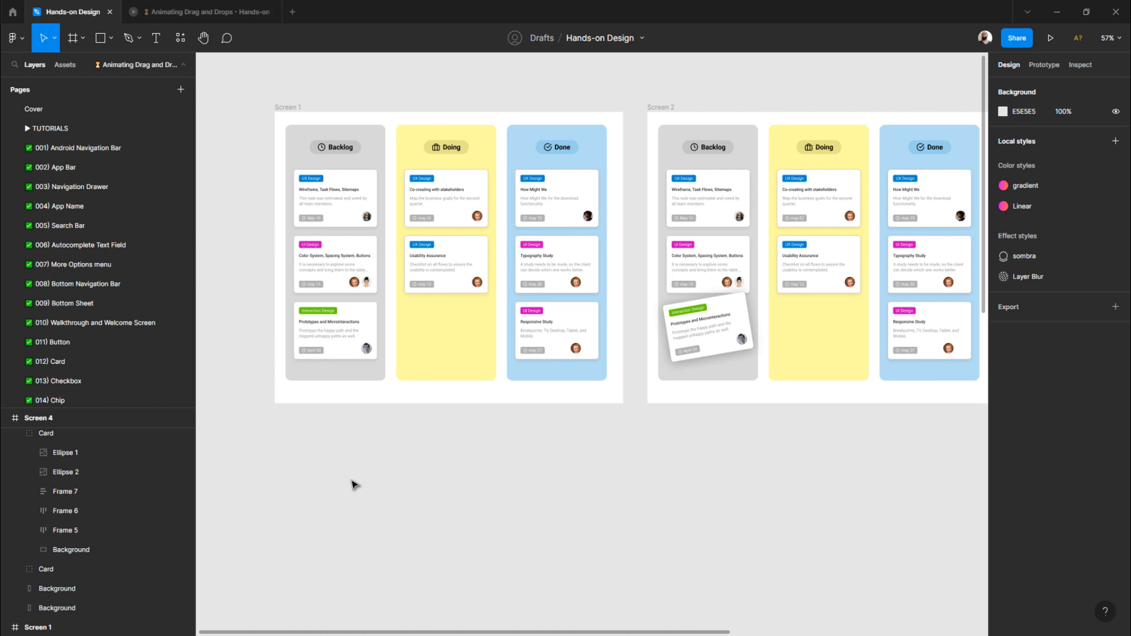
{"action": "key", "text": "f"}
{"action": "left_click", "coordinate": [322, 474]}
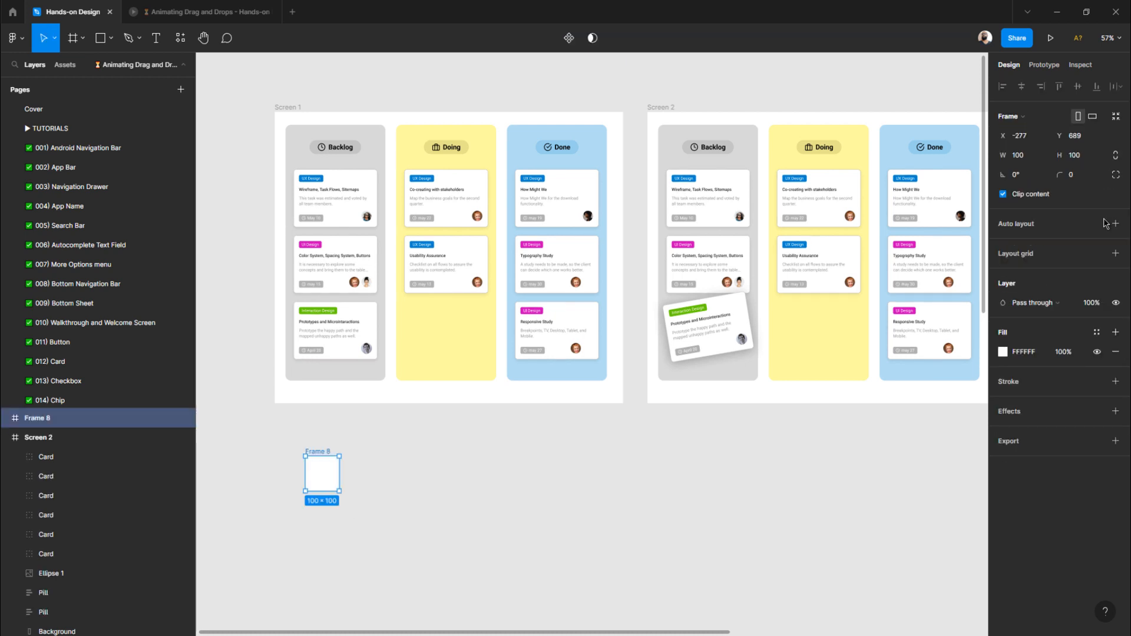
{"action": "left_click", "coordinate": [288, 107]}
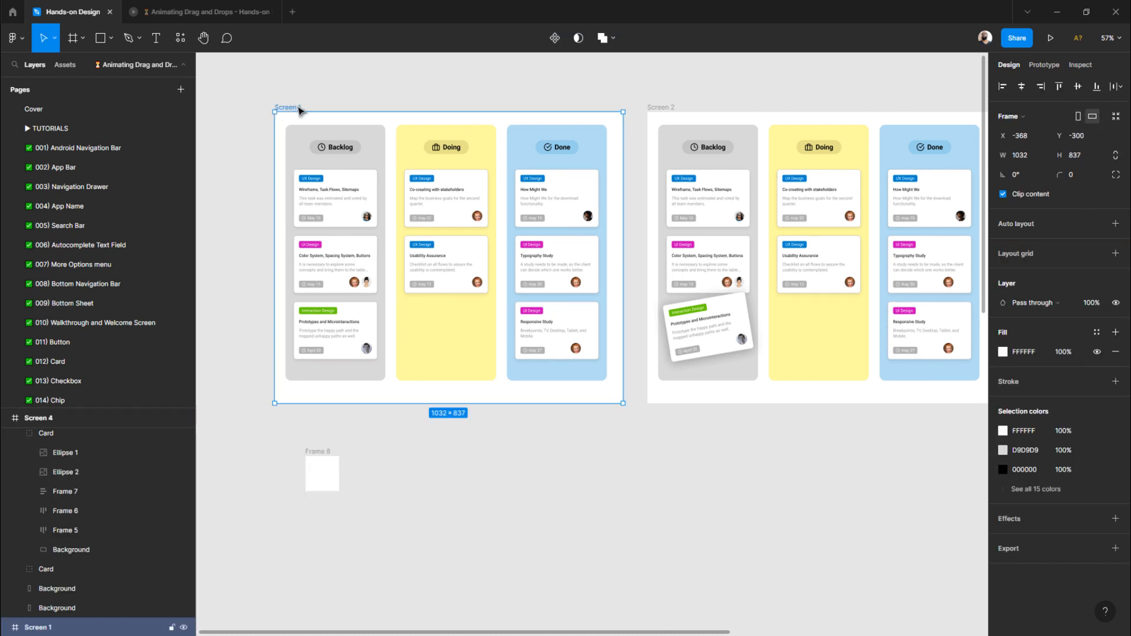
{"action": "left_click", "coordinate": [1030, 159]}
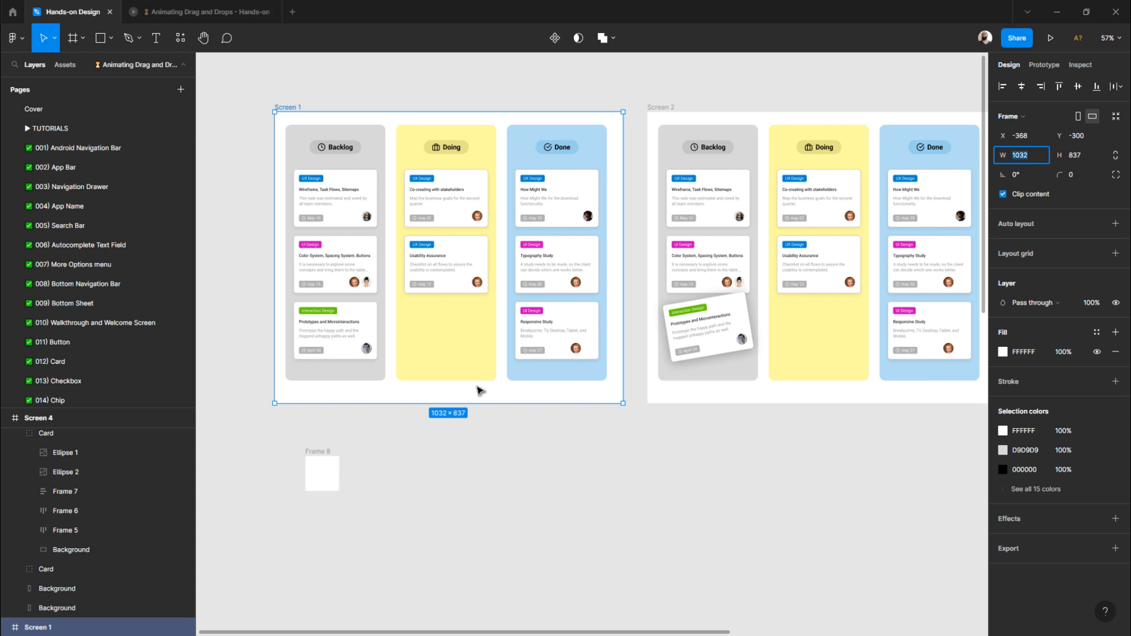
{"action": "left_click", "coordinate": [318, 457]}
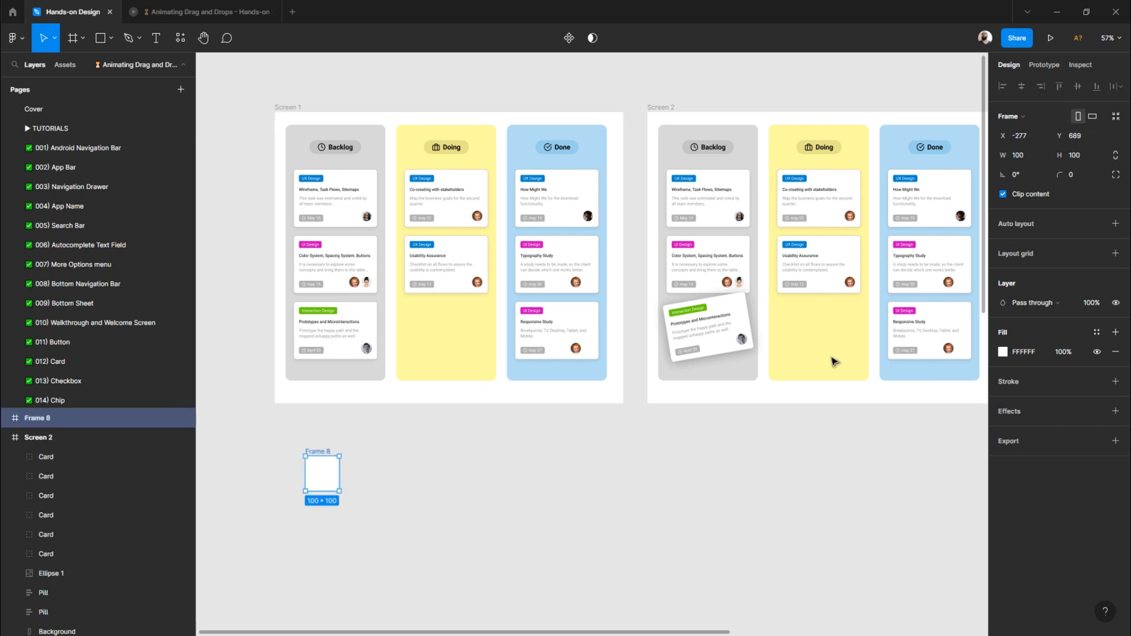
{"action": "left_click", "coordinate": [1026, 136]}
{"action": "type", "text": "1032"}
{"action": "key", "text": "Return"}
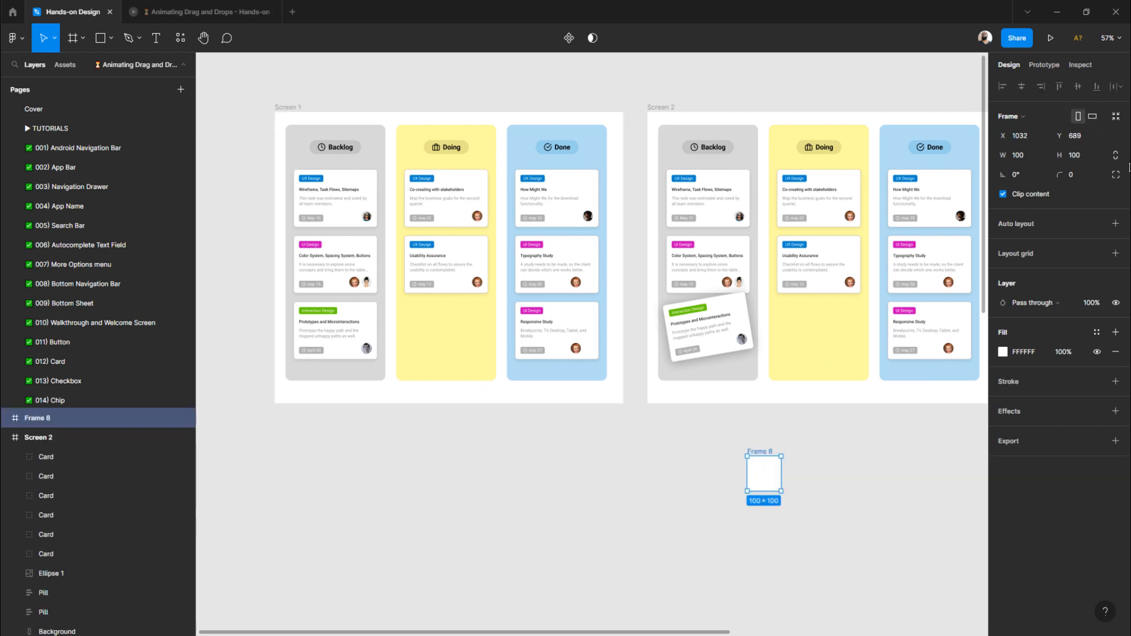
{"action": "key", "text": "ctrl+z"}
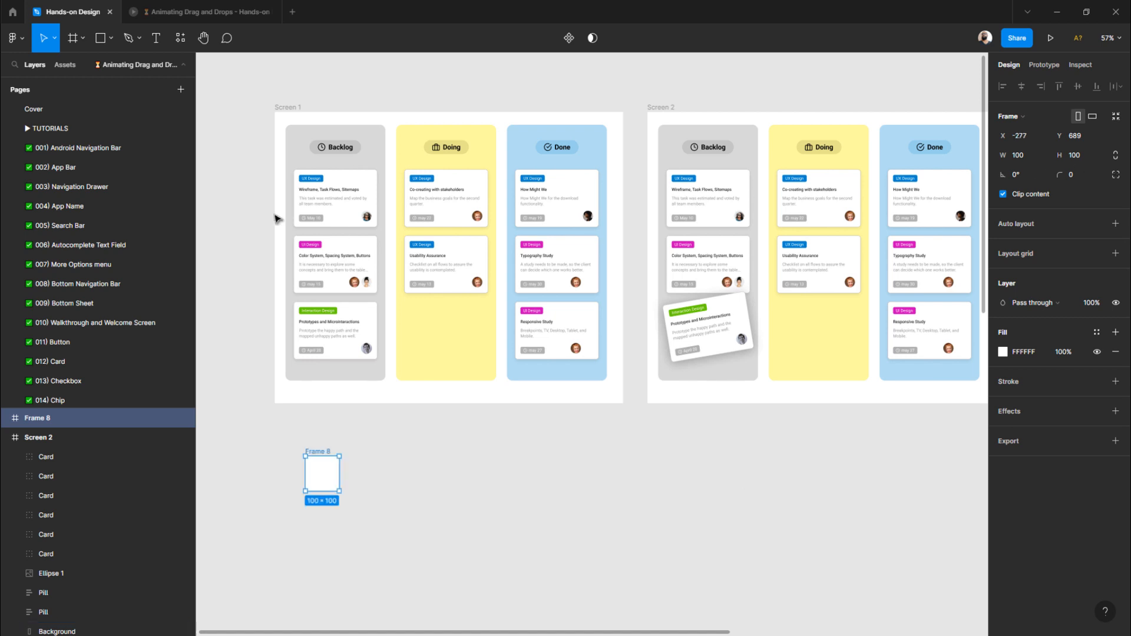
- Copy Screen 1's width to the new frame, setting the frame's width to 1032
{"action": "left_click", "coordinate": [288, 108]}
{"action": "left_click", "coordinate": [1027, 158]}
{"action": "key", "text": "ctrl+c"}
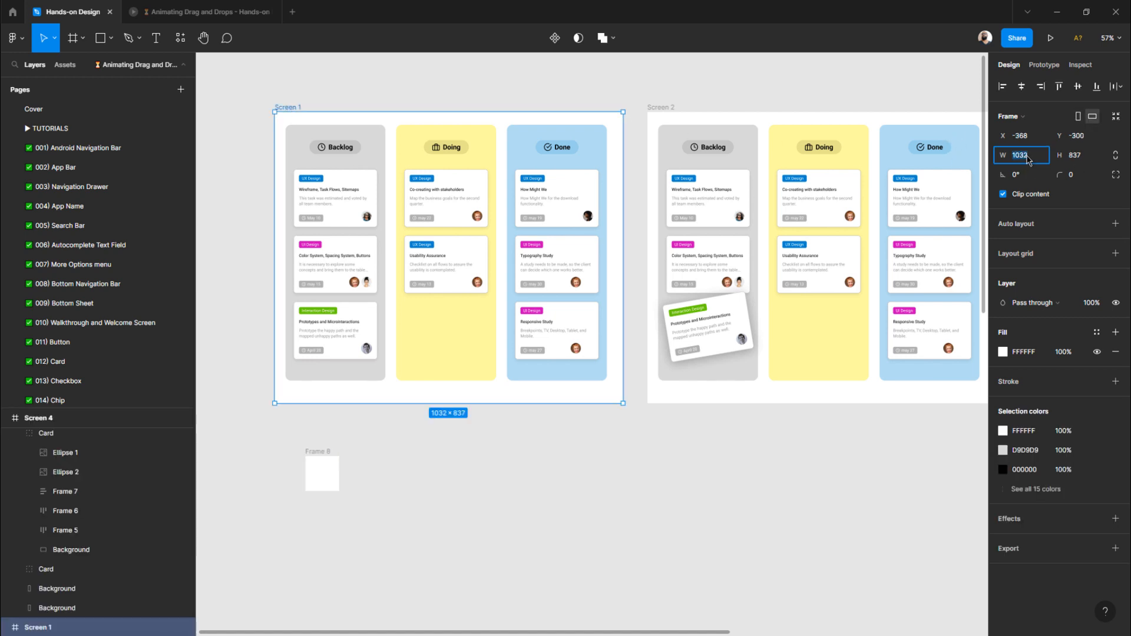
{"action": "left_click", "coordinate": [321, 452]}
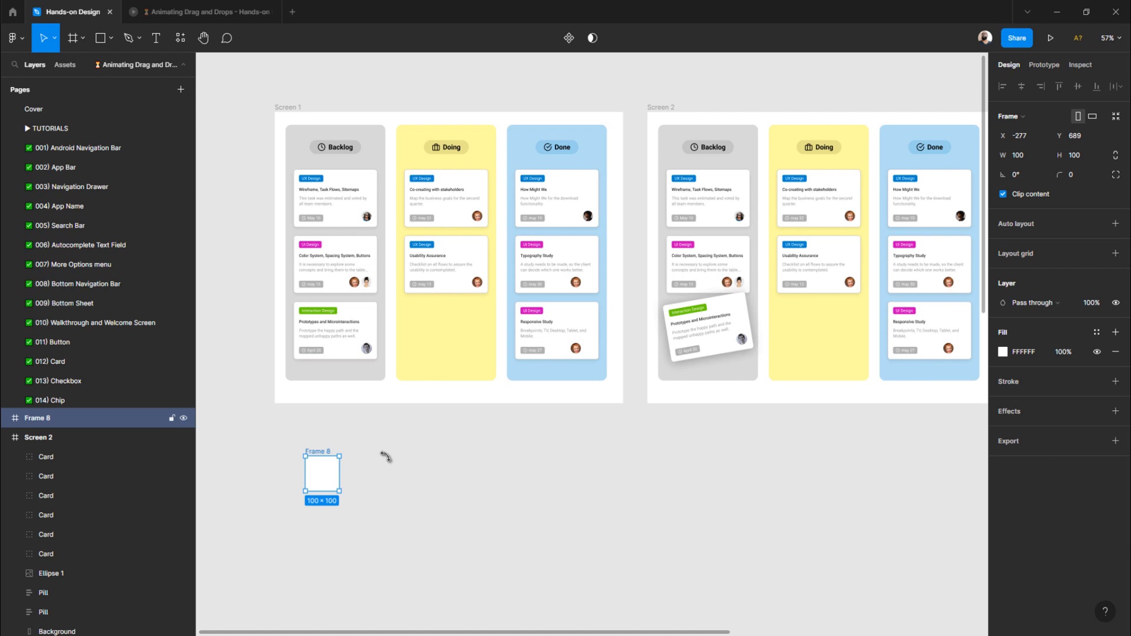
{"action": "left_click", "coordinate": [1041, 158]}
{"action": "key", "text": "ctrl+v"}
{"action": "key", "text": "Return"}
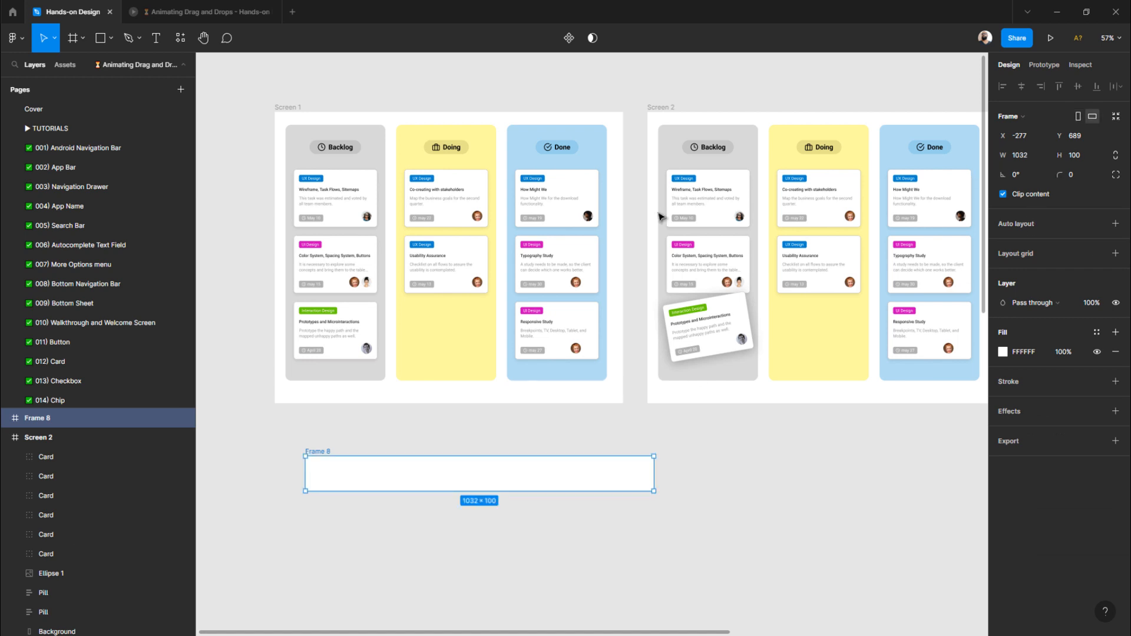
- Set the new frame's height to 837, matching the height of Screen 1
{"action": "left_click", "coordinate": [290, 108]}
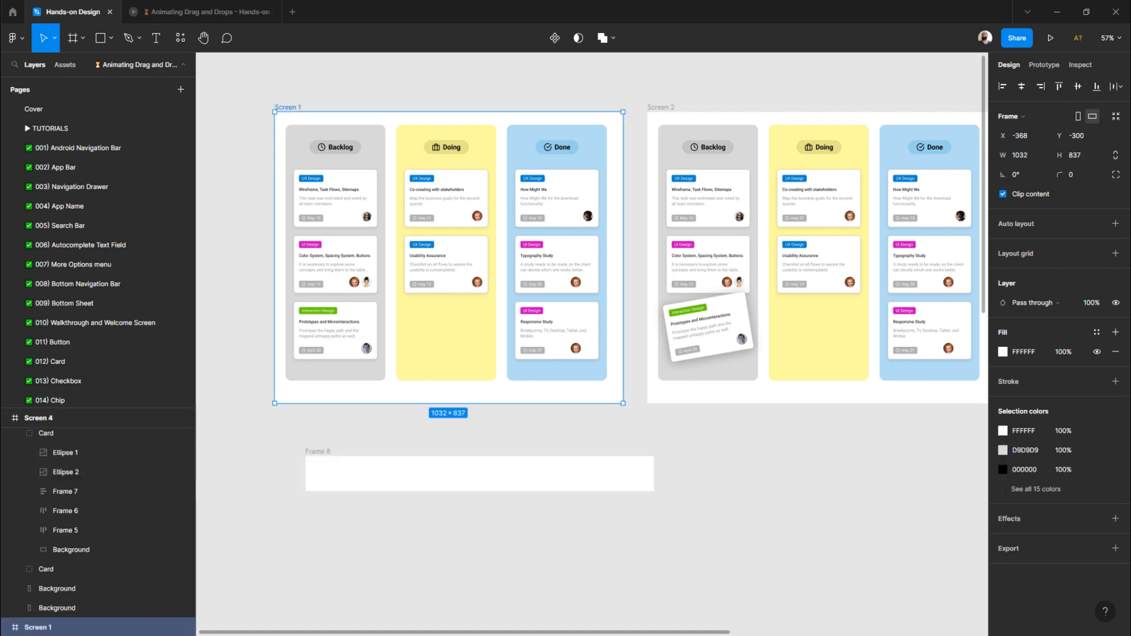
{"action": "left_click", "coordinate": [1081, 155]}
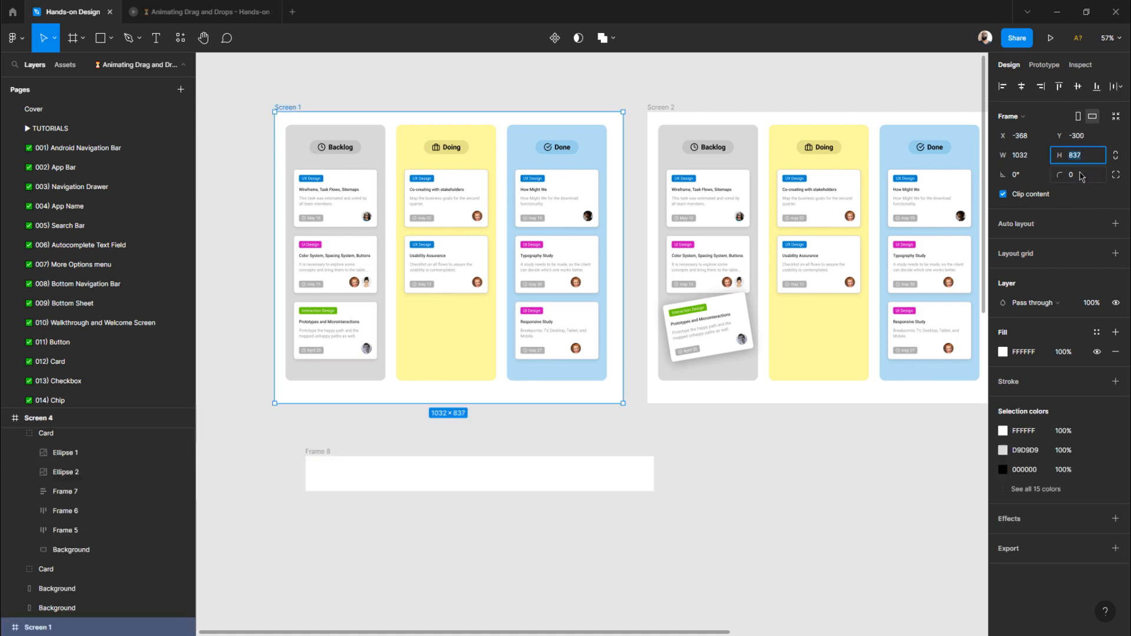
{"action": "left_click", "coordinate": [318, 453]}
{"action": "left_click_drag", "start_coordinate": [1070, 156], "coordinate": [1073, 155]}
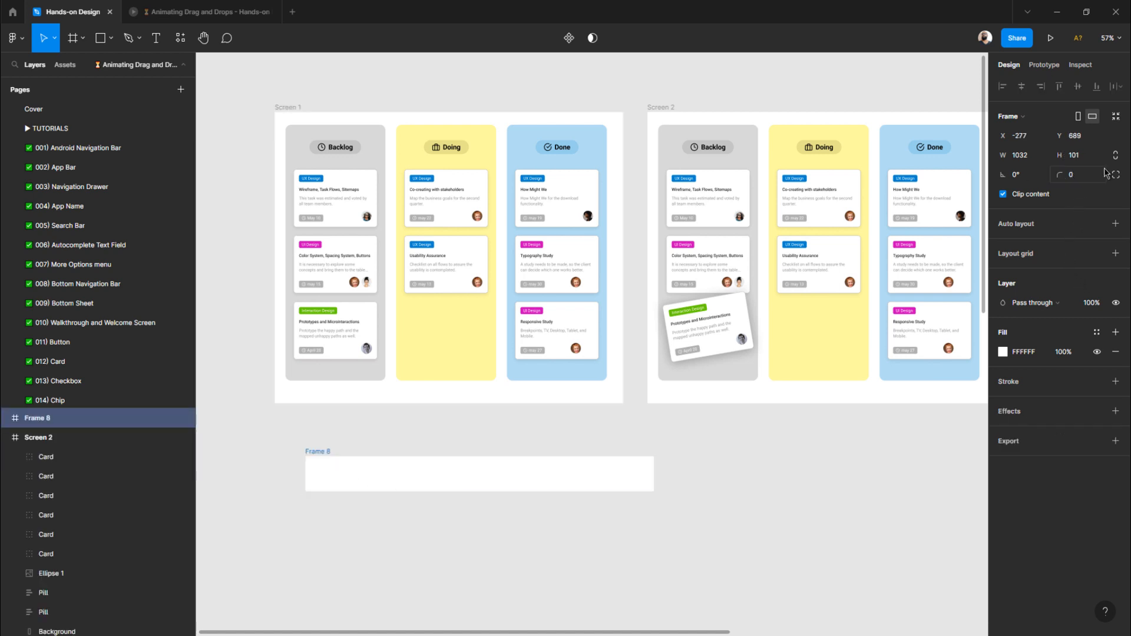
{"action": "left_click", "coordinate": [1082, 162]}
{"action": "type", "text": "837"}
{"action": "key", "text": "Return"}
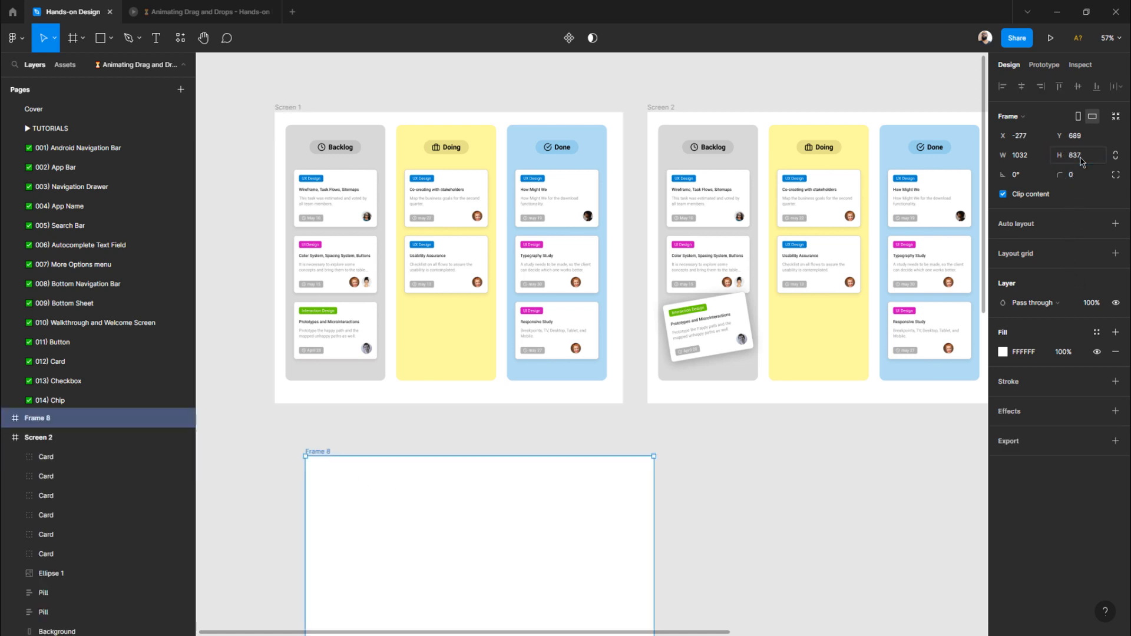
- Move the new frame directly below Screen 1 with their left edges aligned, and rename it Frame 1
{"action": "left_click", "coordinate": [265, 434]}
{"action": "left_click_drag", "start_coordinate": [321, 452], "coordinate": [291, 435]}
{"action": "double_click", "coordinate": [57, 419]}
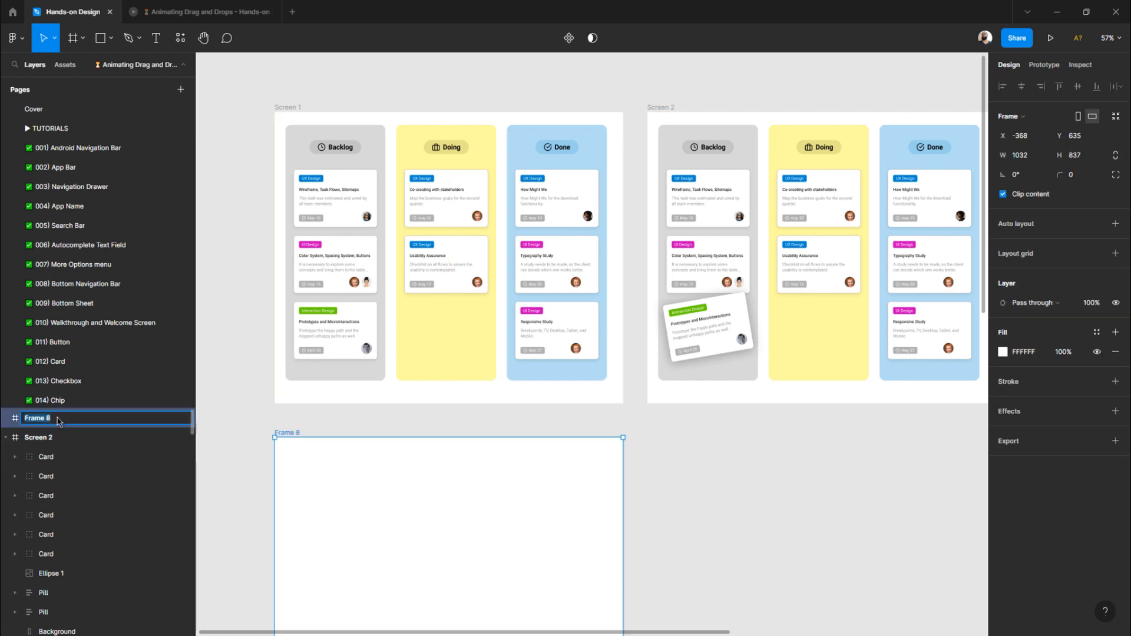
{"action": "type", "text": "f"}
{"action": "key", "text": "Return"}
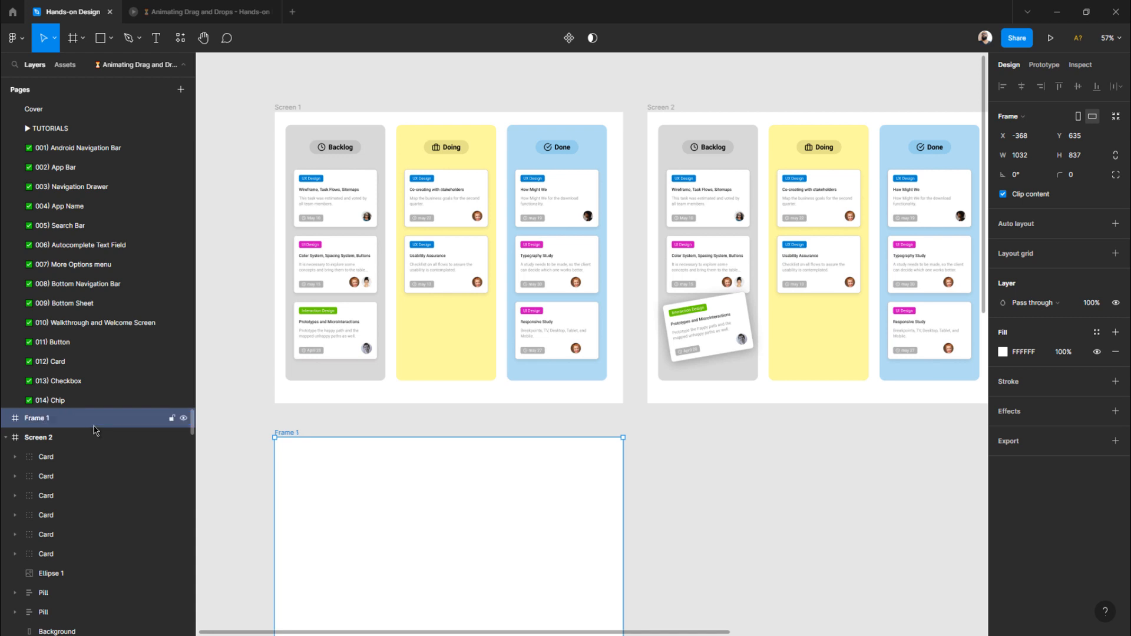
- Check the Backlog column's background in Screen 1, and add a 100 × 100 rectangle near the upper-left corner of Frame 1
{"action": "left_click", "coordinate": [236, 194]}
{"action": "scroll", "coordinate": [253, 189], "scroll_direction": "down", "scroll_amount": 2}
{"action": "left_click", "coordinate": [316, 100]}
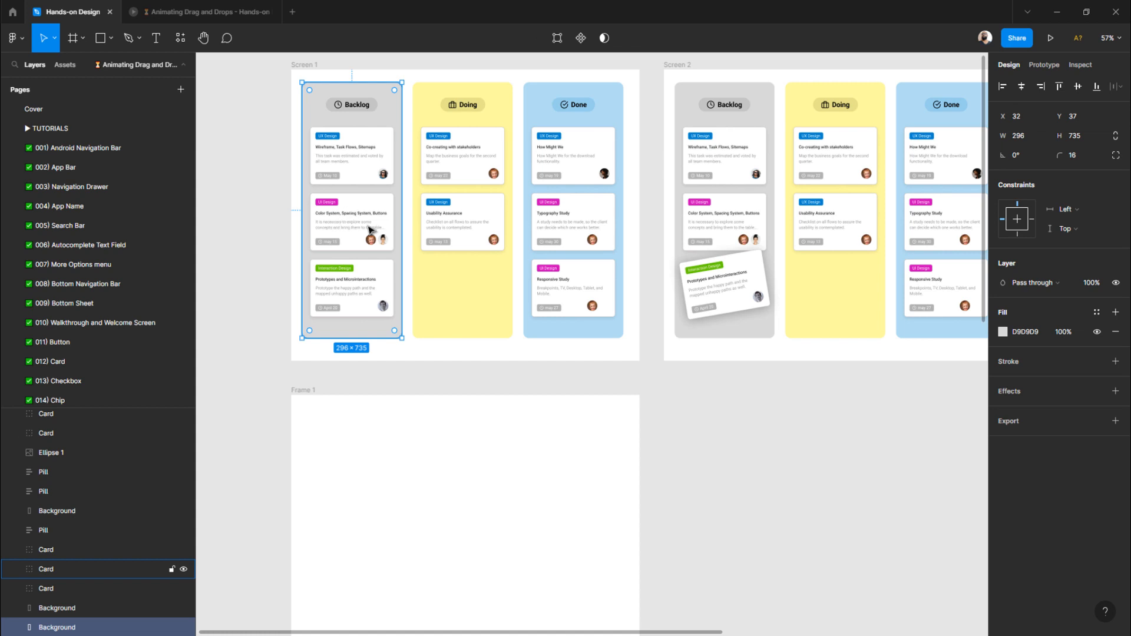
{"action": "left_click", "coordinate": [248, 416]}
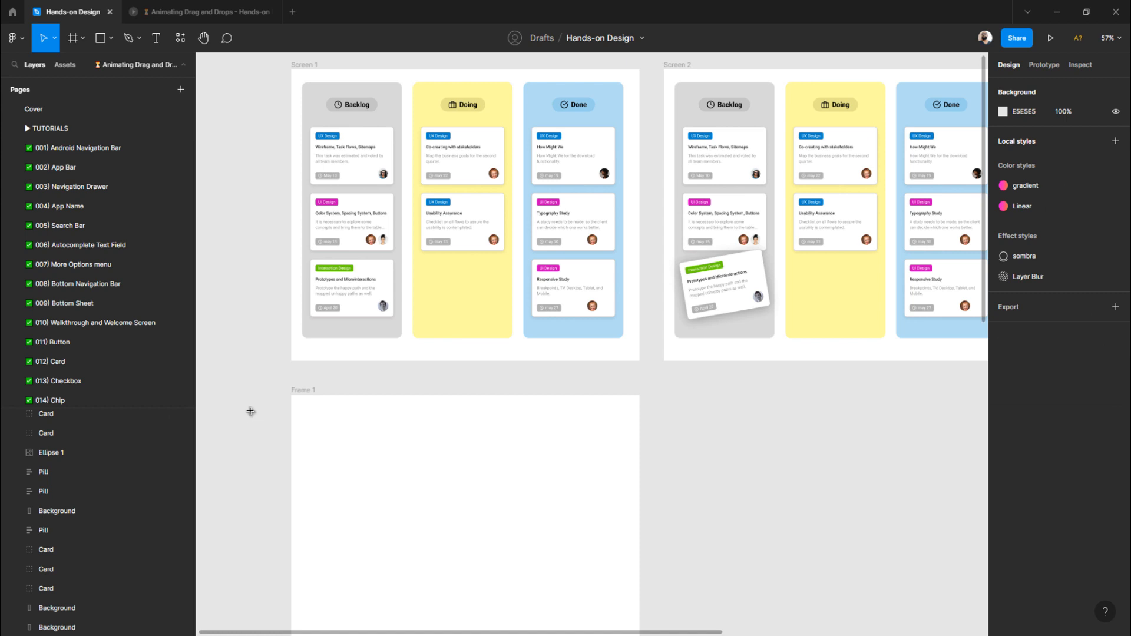
{"action": "key", "text": "r"}
{"action": "left_click", "coordinate": [335, 448]}
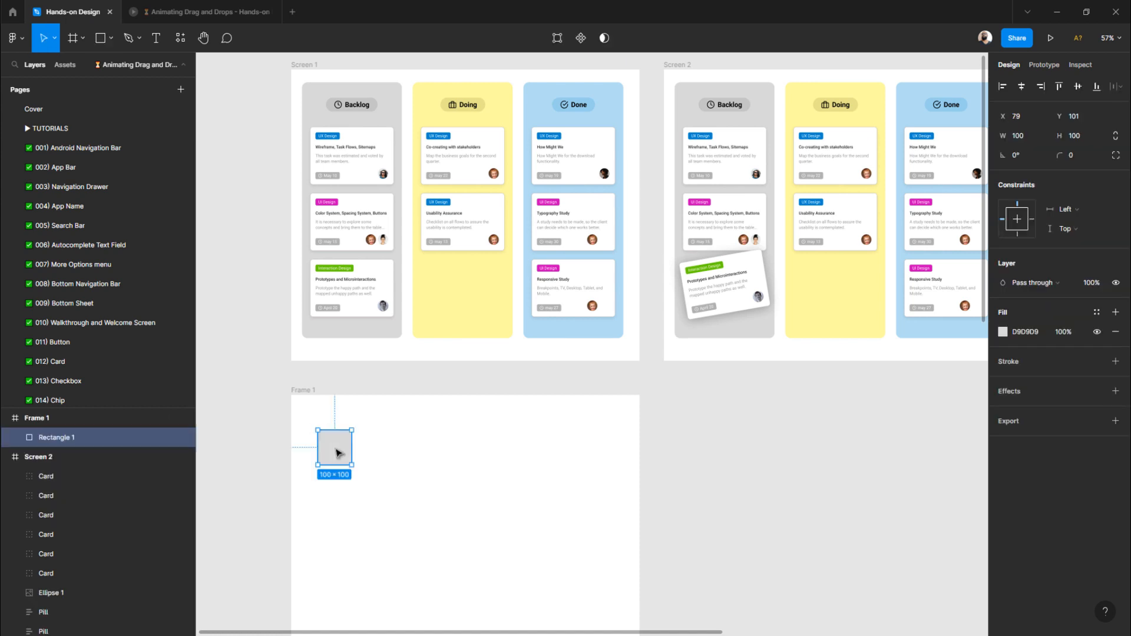
- Set the rectangle's width to 296, copied from the Backlog column background in Screen 1
{"action": "left_click", "coordinate": [321, 107]}
{"action": "left_click", "coordinate": [1032, 142]}
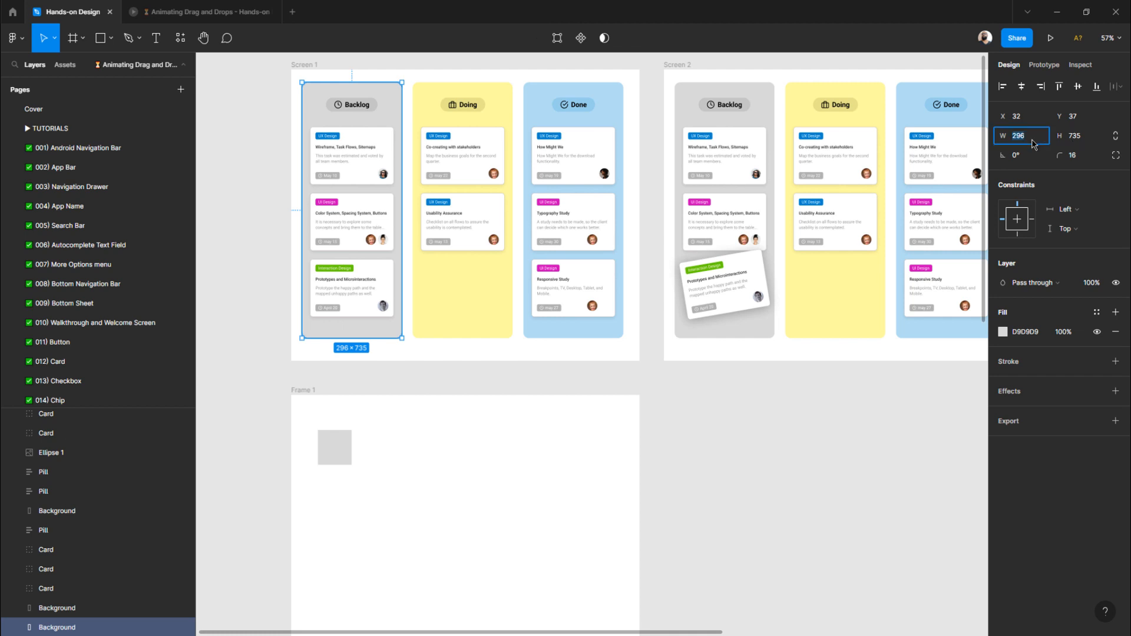
{"action": "left_click", "coordinate": [337, 446]}
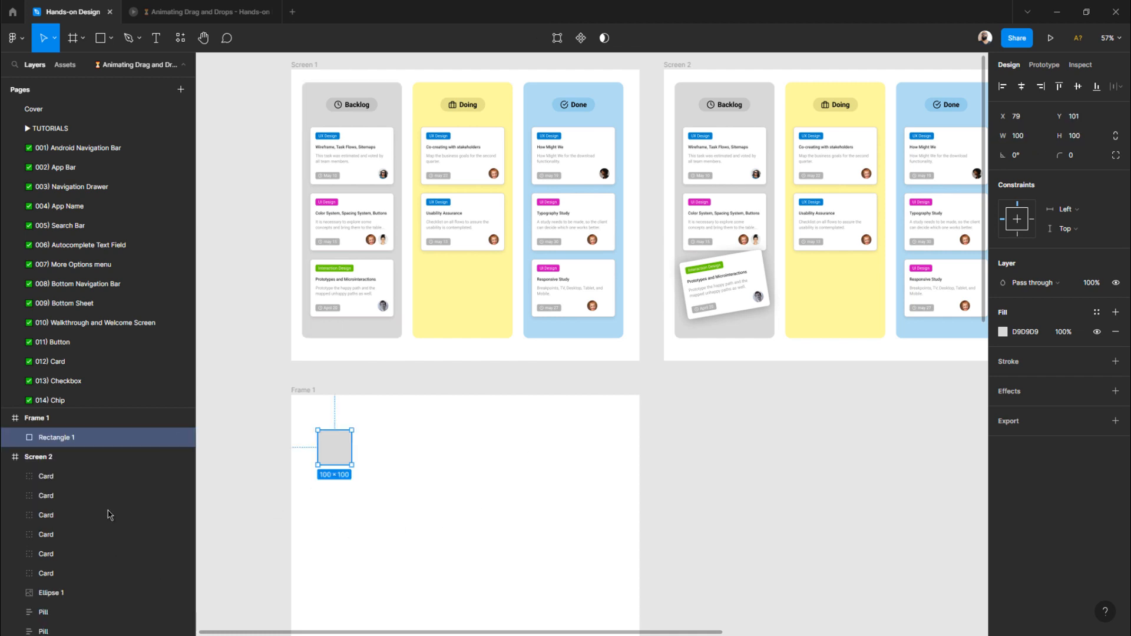
{"action": "left_click", "coordinate": [1025, 142]}
{"action": "key", "text": "Return"}
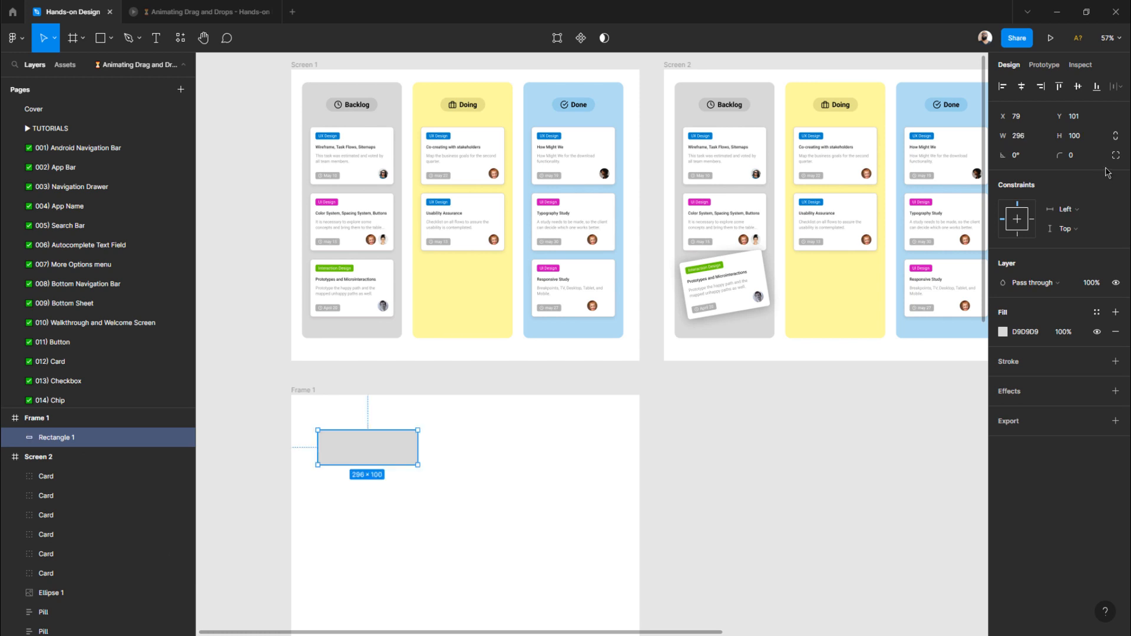
- Set the rectangle's height to 735, copied from the Backlog column background
{"action": "left_click", "coordinate": [393, 92]}
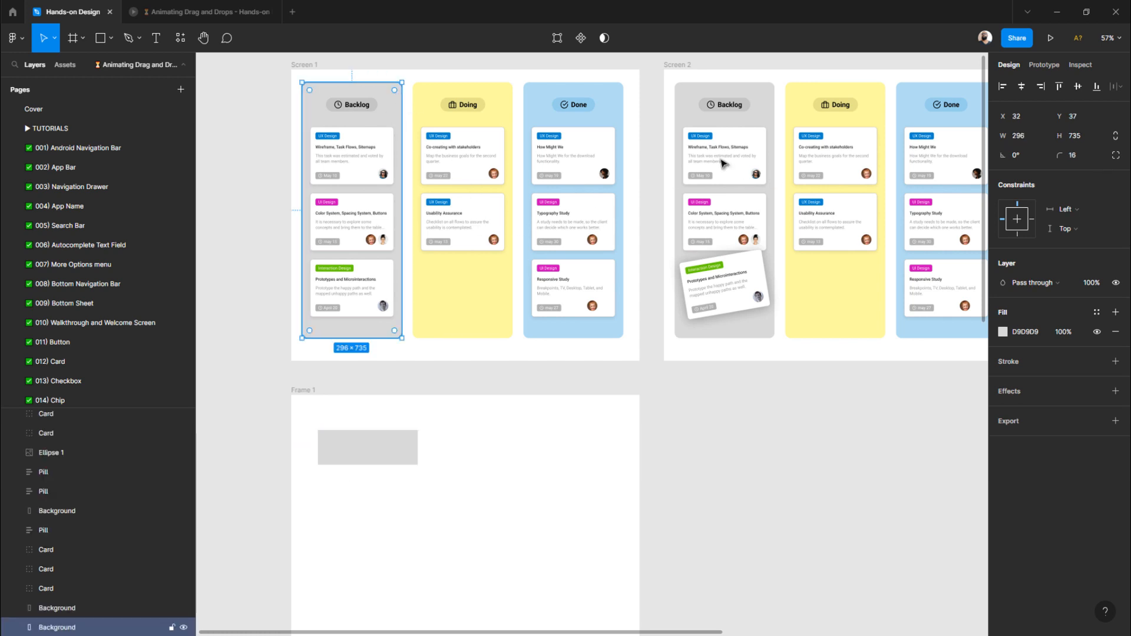
{"action": "left_click", "coordinate": [1081, 136]}
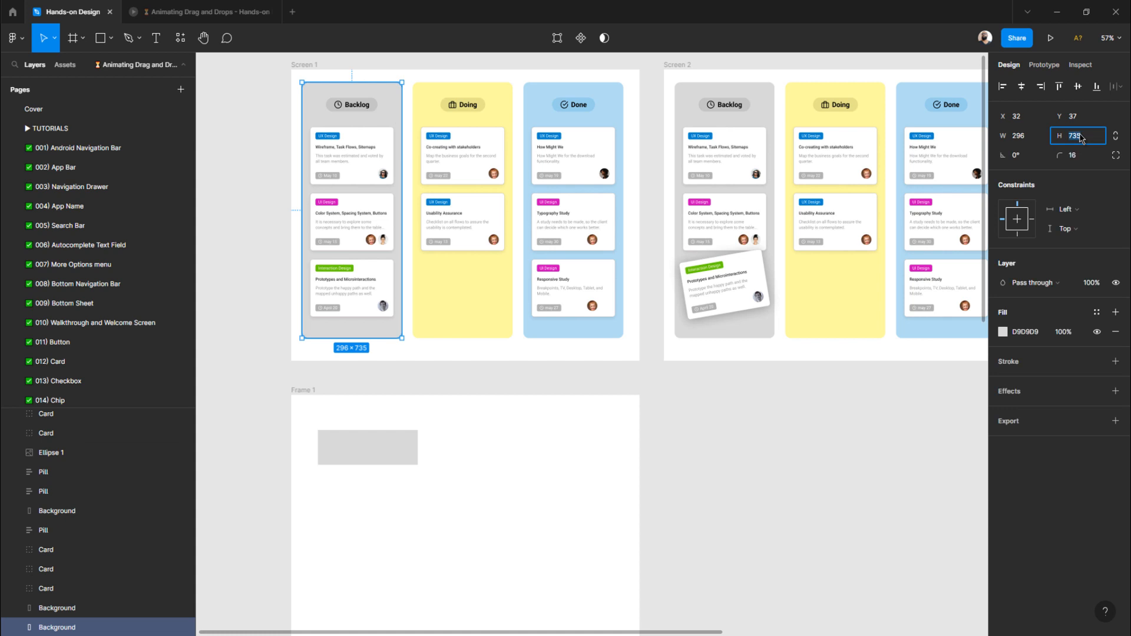
{"action": "left_click", "coordinate": [395, 439]}
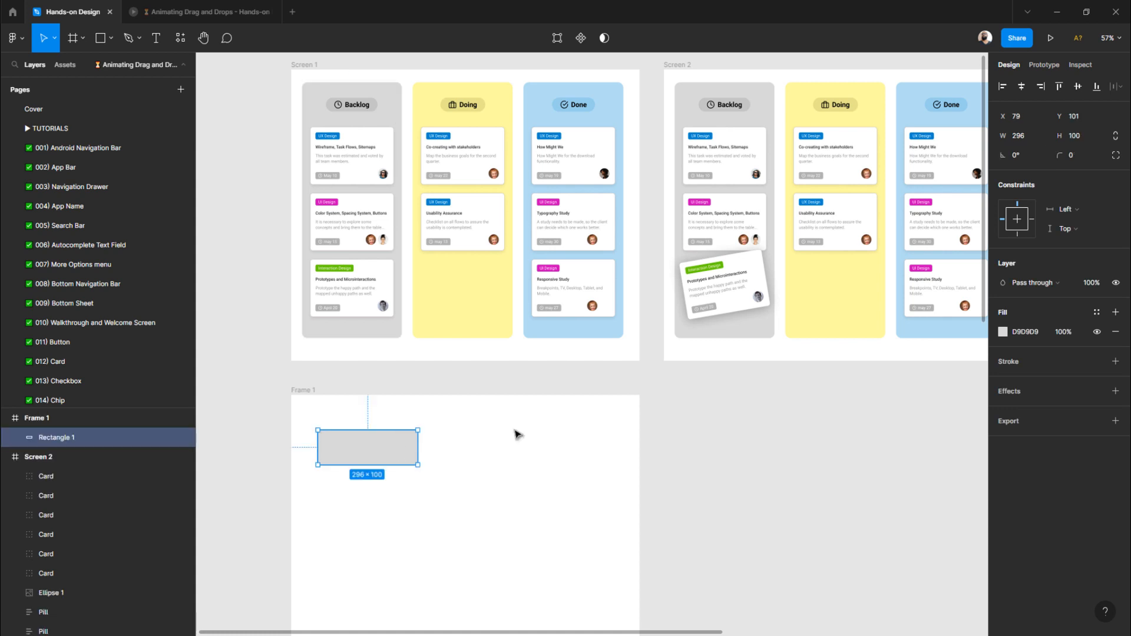
{"action": "left_click", "coordinate": [1089, 143]}
{"action": "key", "text": "Return"}
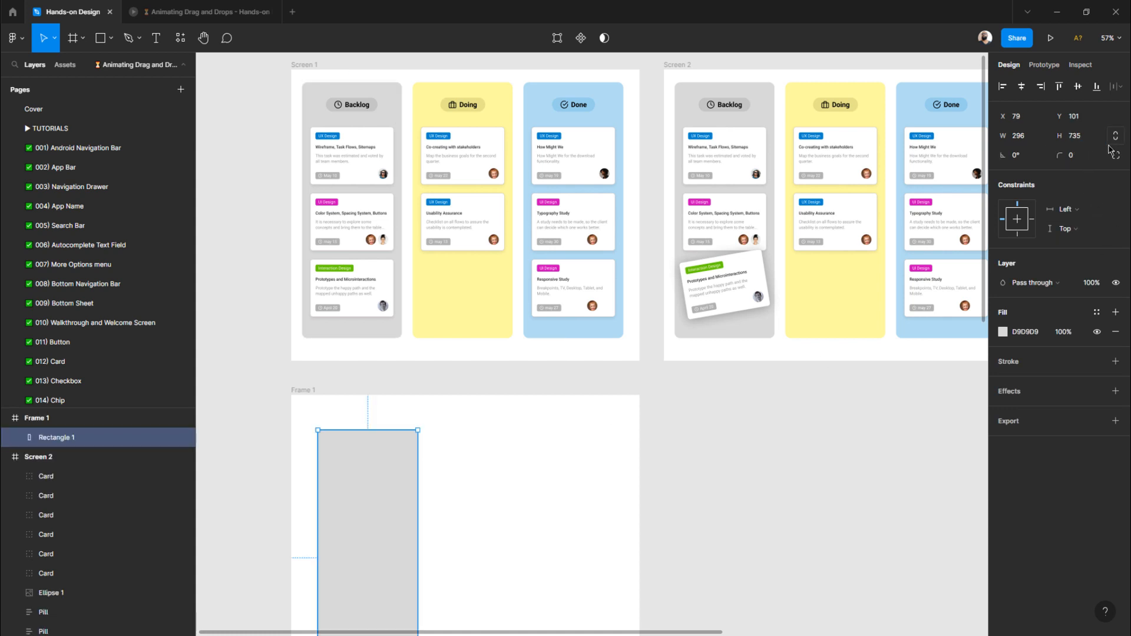
- Inspect the Backlog background's rounded corners and give the rectangle in Frame 1 the same corner radius of 16
{"action": "left_click", "coordinate": [399, 99]}
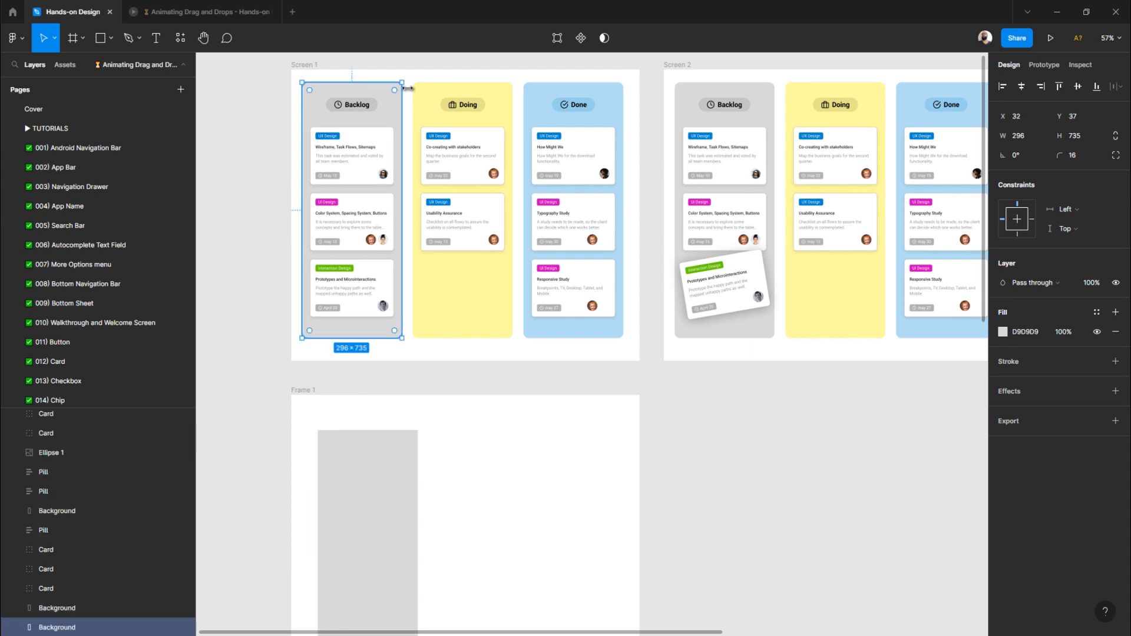
{"action": "scroll", "coordinate": [318, 138], "scroll_direction": "up", "scroll_amount": 10, "text": "ctrl"}
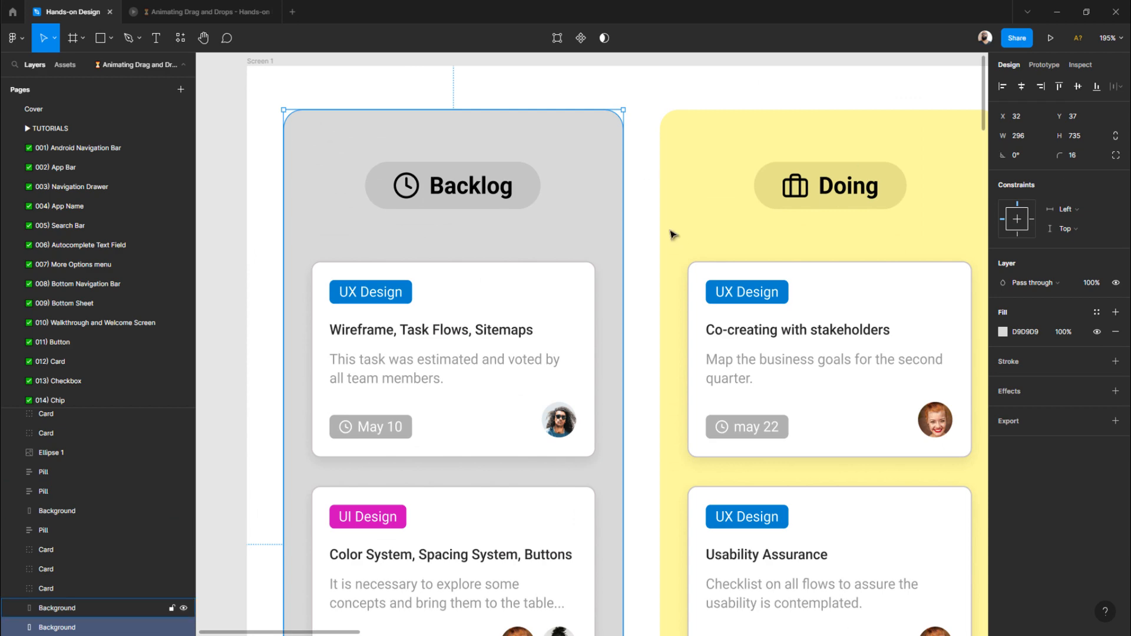
{"action": "scroll", "coordinate": [672, 235], "scroll_direction": "down", "scroll_amount": 7}
{"action": "scroll", "coordinate": [553, 266], "scroll_direction": "down", "scroll_amount": 3, "text": "ctrl"}
{"action": "scroll", "coordinate": [552, 266], "scroll_direction": "down", "scroll_amount": 6}
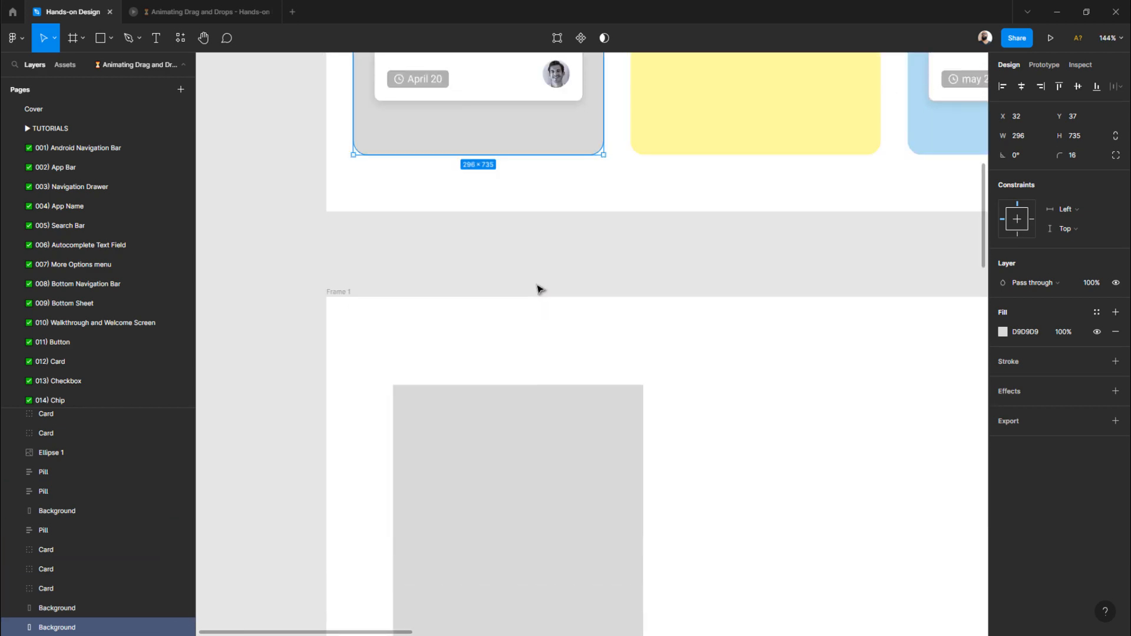
{"action": "left_click", "coordinate": [492, 361]}
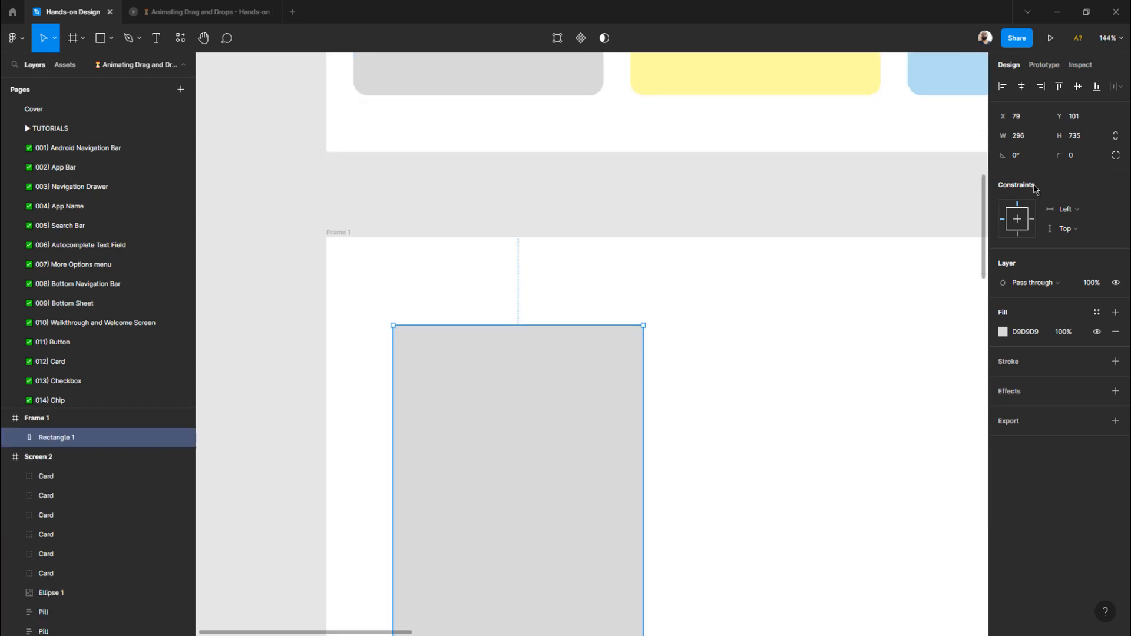
{"action": "left_click", "coordinate": [1080, 158]}
{"action": "key", "text": "Return"}
- Center the rounded rectangle vertically within Frame 1
{"action": "left_click", "coordinate": [477, 214]}
{"action": "scroll", "coordinate": [477, 213], "scroll_direction": "down", "scroll_amount": 5}
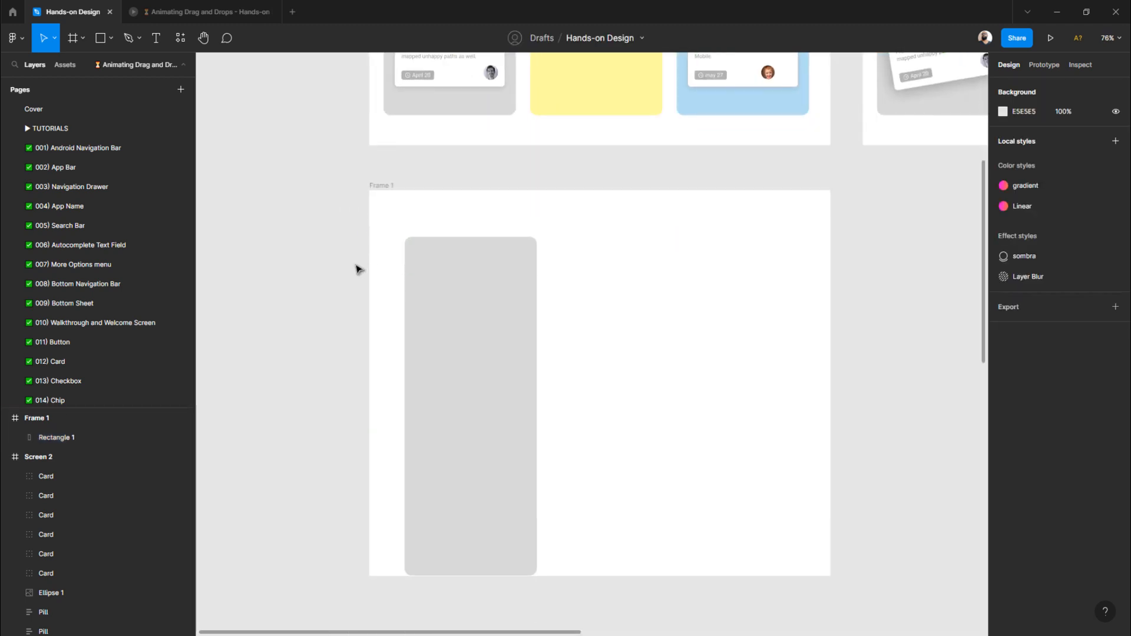
{"action": "left_click", "coordinate": [436, 323]}
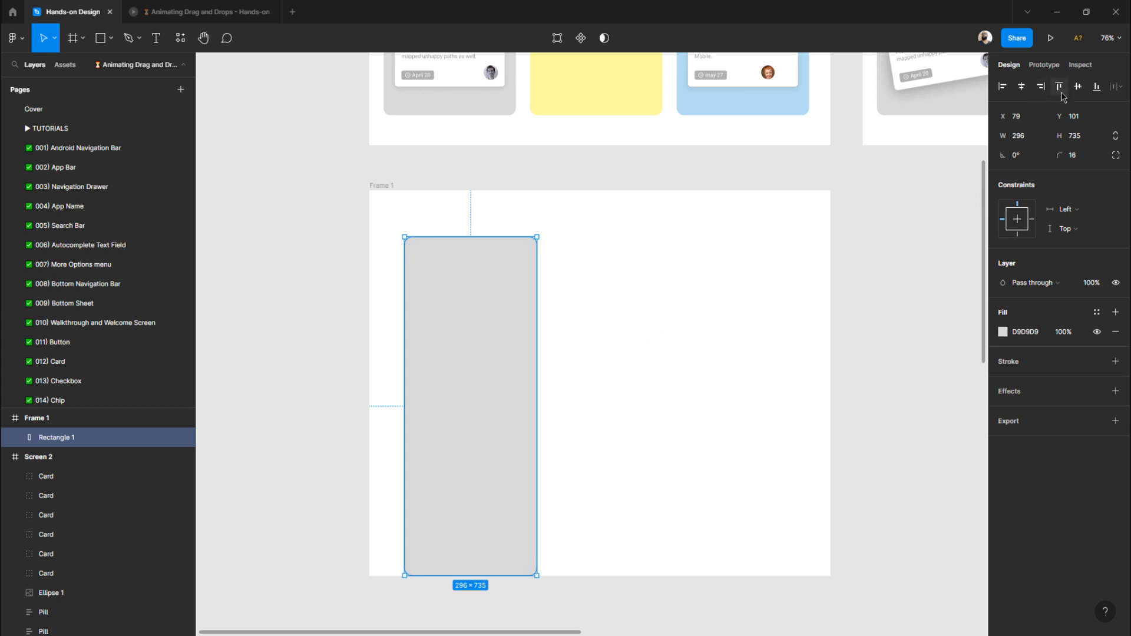
{"action": "left_click", "coordinate": [1078, 87]}
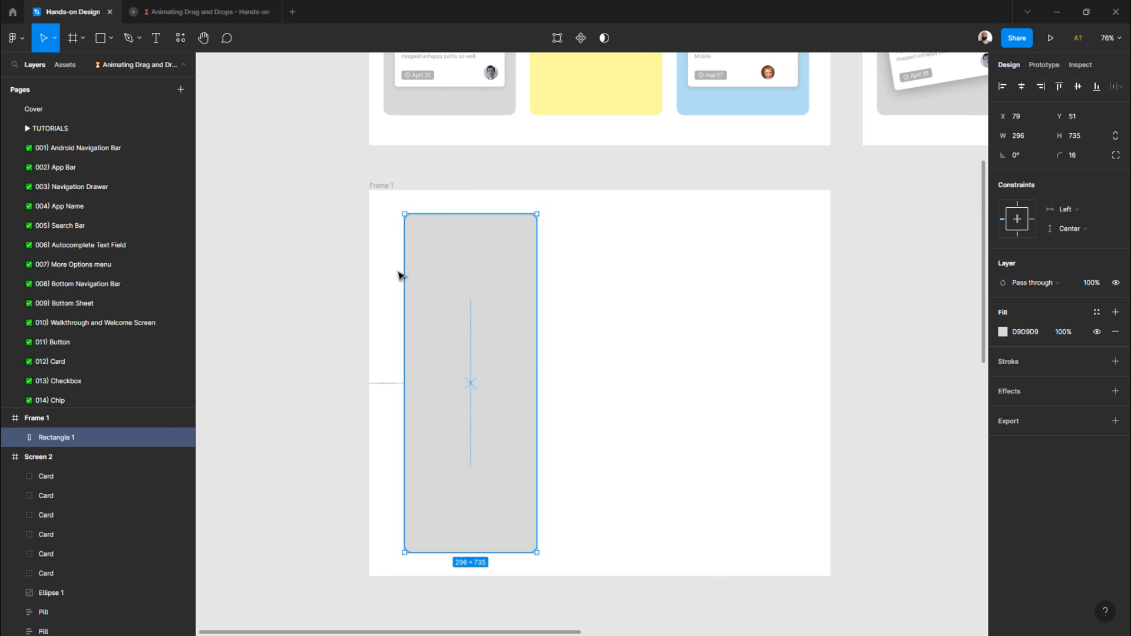
- Measure the distances from the Backlog background to Screen 1's edges and from the new rectangle to Frame 1's edges
{"action": "scroll", "coordinate": [399, 273], "scroll_direction": "up", "scroll_amount": 3}
{"action": "left_click", "coordinate": [396, 227]}
{"action": "scroll", "coordinate": [396, 226], "scroll_direction": "up", "scroll_amount": 5}
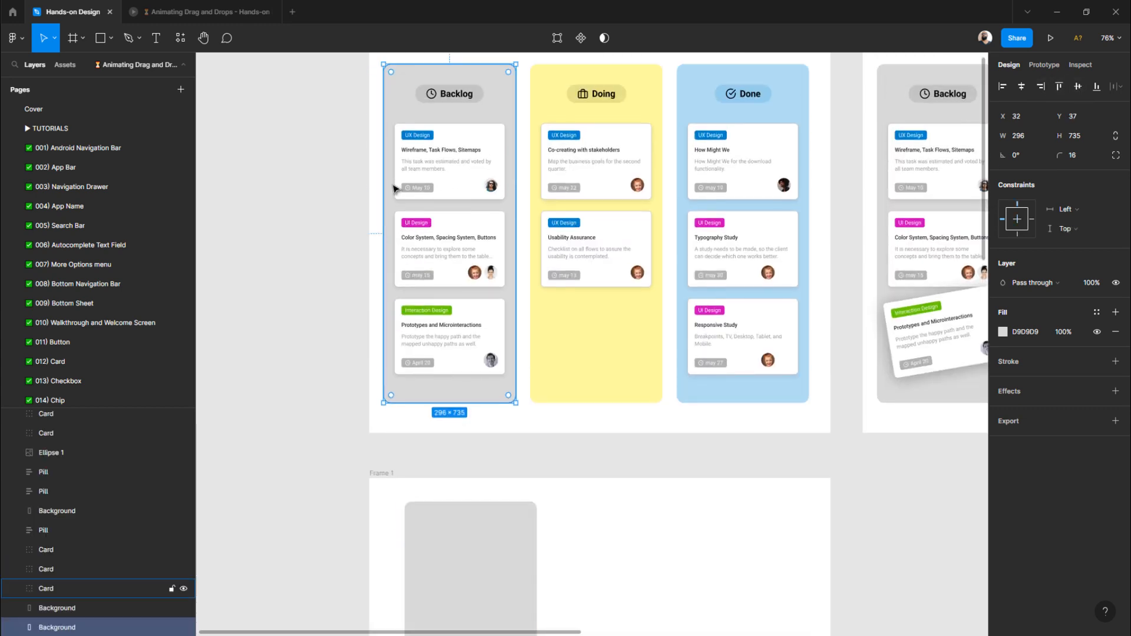
{"action": "key", "text": "alt"}
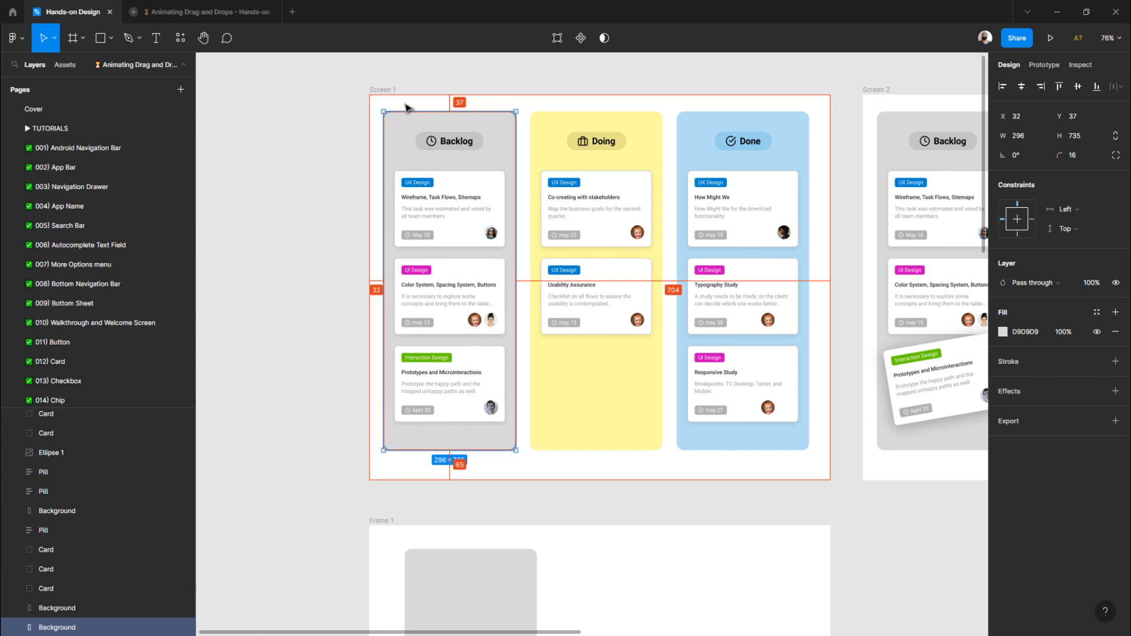
{"action": "scroll", "coordinate": [437, 437], "scroll_direction": "down", "scroll_amount": 5}
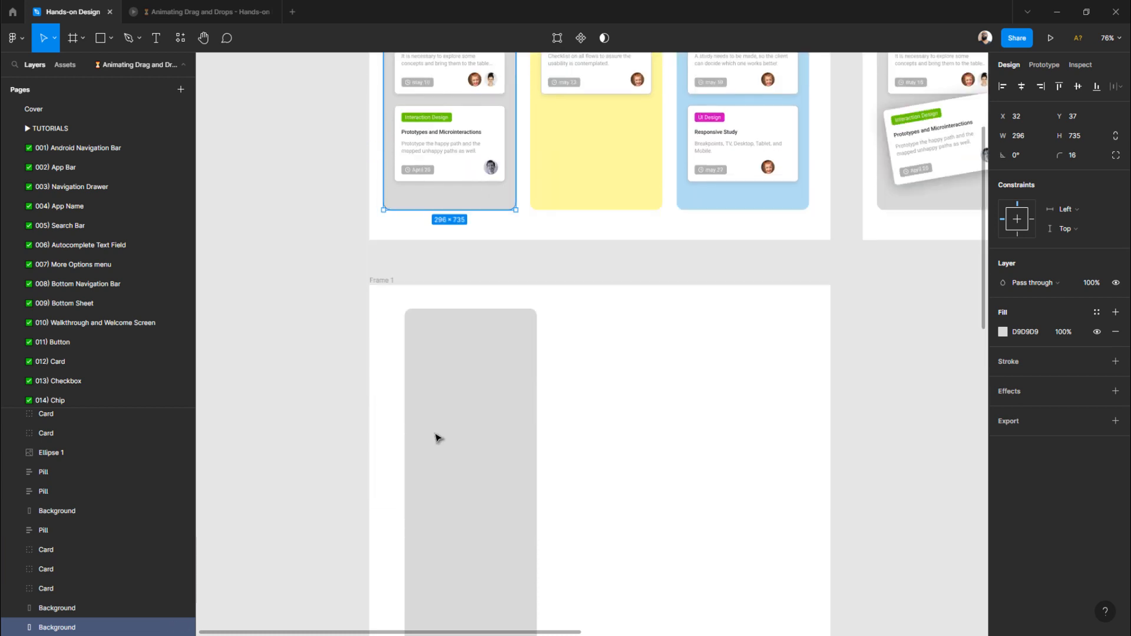
{"action": "left_click", "coordinate": [436, 438]}
{"action": "key", "text": "alt"}
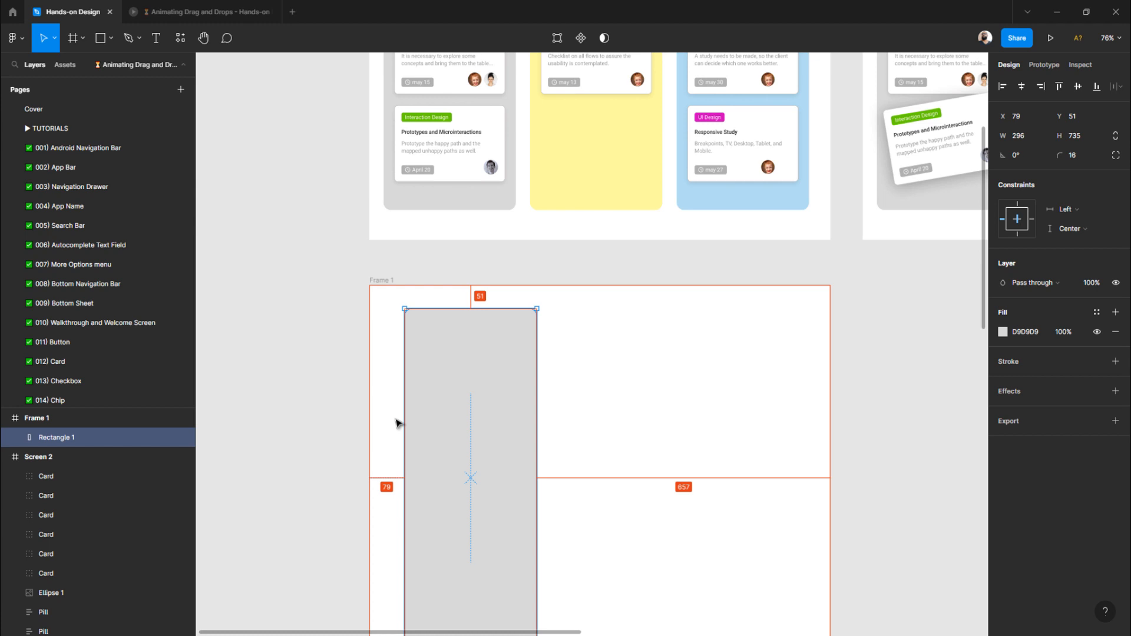
- Align the rectangle to Frame 1's left edge and shift it right to X 40
{"action": "left_click", "coordinate": [611, 422]}
{"action": "left_click", "coordinate": [483, 416]}
{"action": "left_click", "coordinate": [1003, 87]}
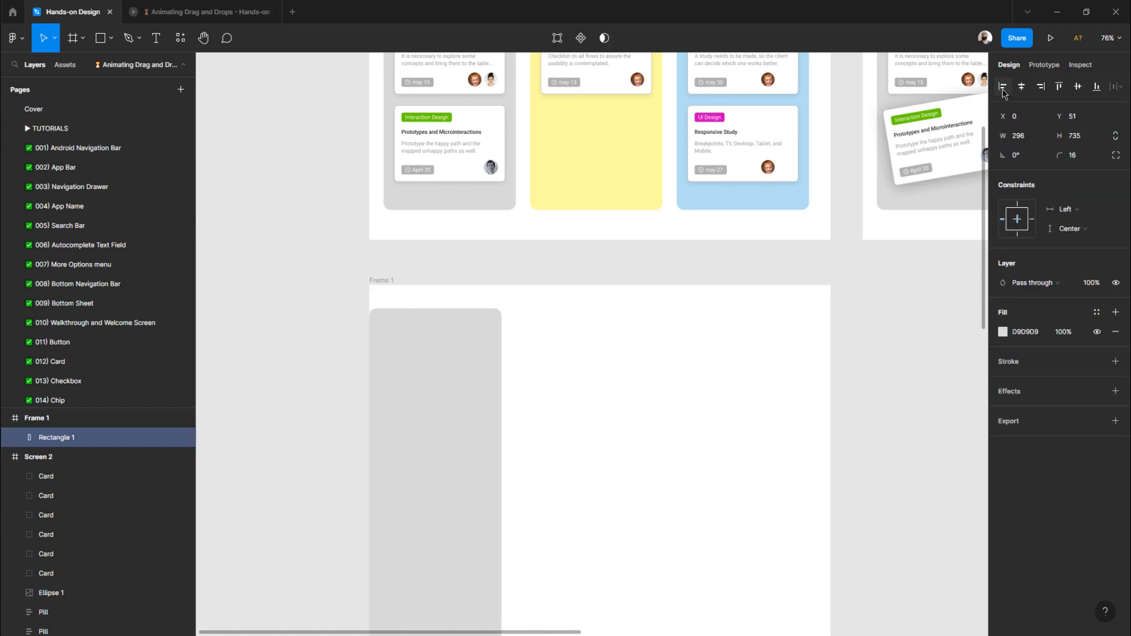
{"action": "left_click", "coordinate": [330, 339]}
{"action": "left_click", "coordinate": [383, 397]}
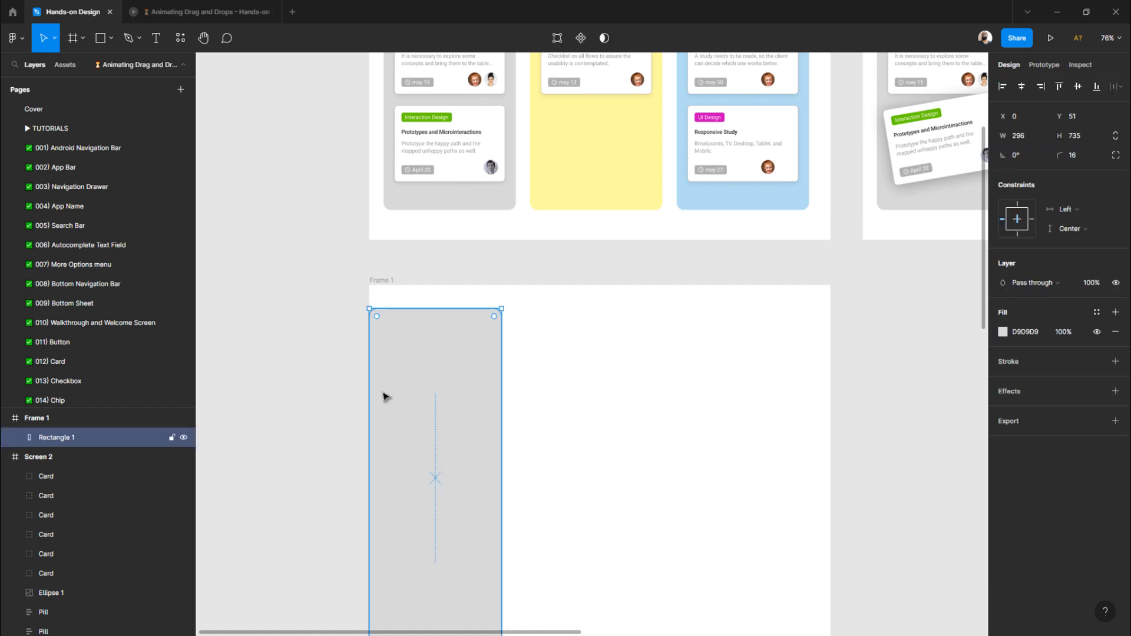
{"action": "key", "text": "alt"}
{"action": "key", "text": "shift+Right"}
{"action": "key", "text": "shift+Right"}
{"action": "key", "text": "shift+Right"}
{"action": "key", "text": "shift+Right"}
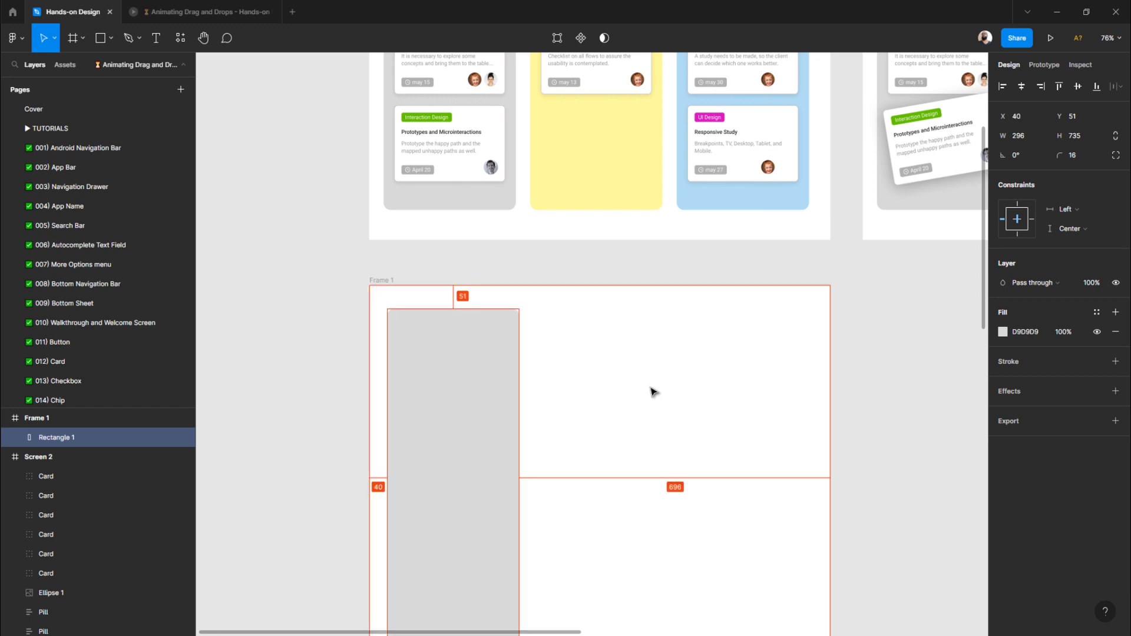
{"action": "left_click", "coordinate": [366, 405]}
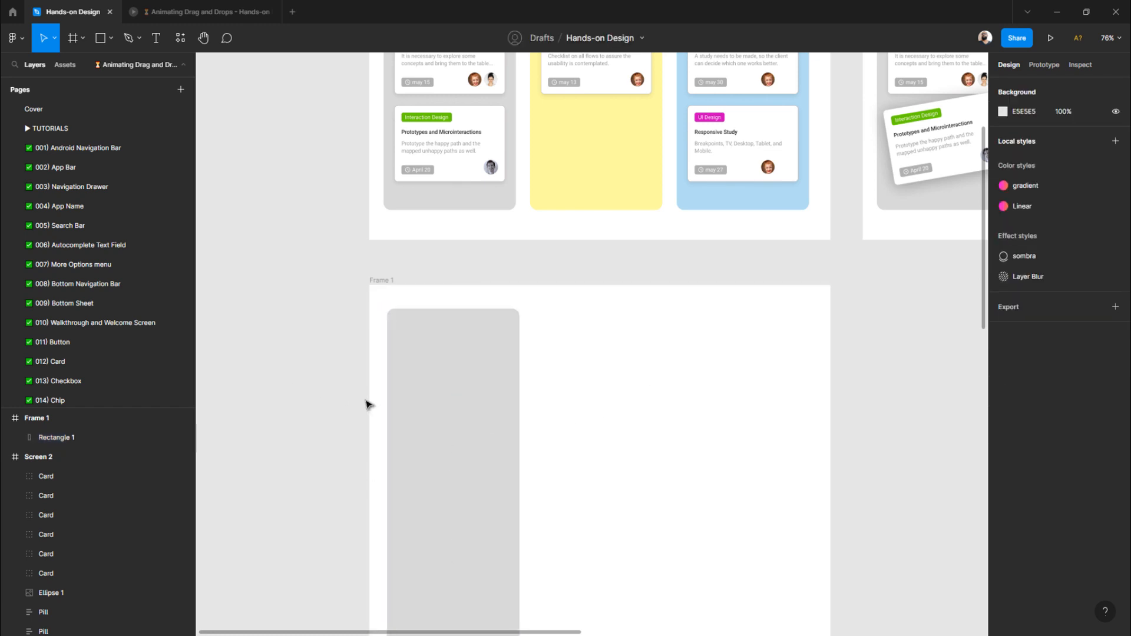
- Duplicate the gray rectangle in place inside Frame 1
{"action": "scroll", "coordinate": [389, 398], "scroll_direction": "down", "scroll_amount": 1}
{"action": "left_click", "coordinate": [396, 394]}
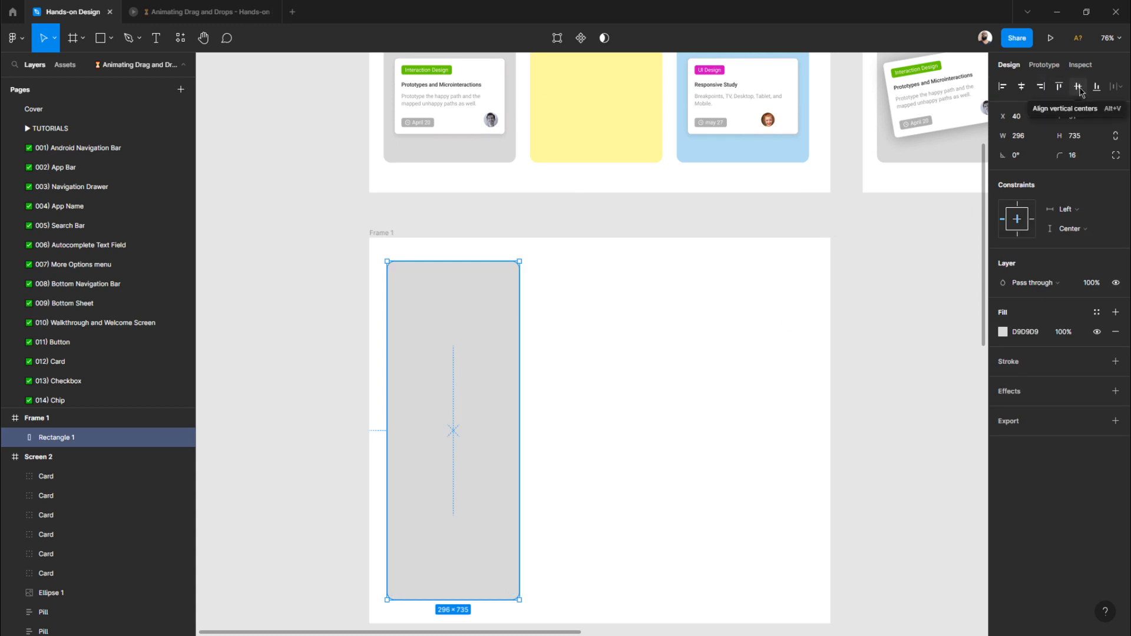
{"action": "left_click", "coordinate": [789, 283]}
{"action": "left_click", "coordinate": [510, 362]}
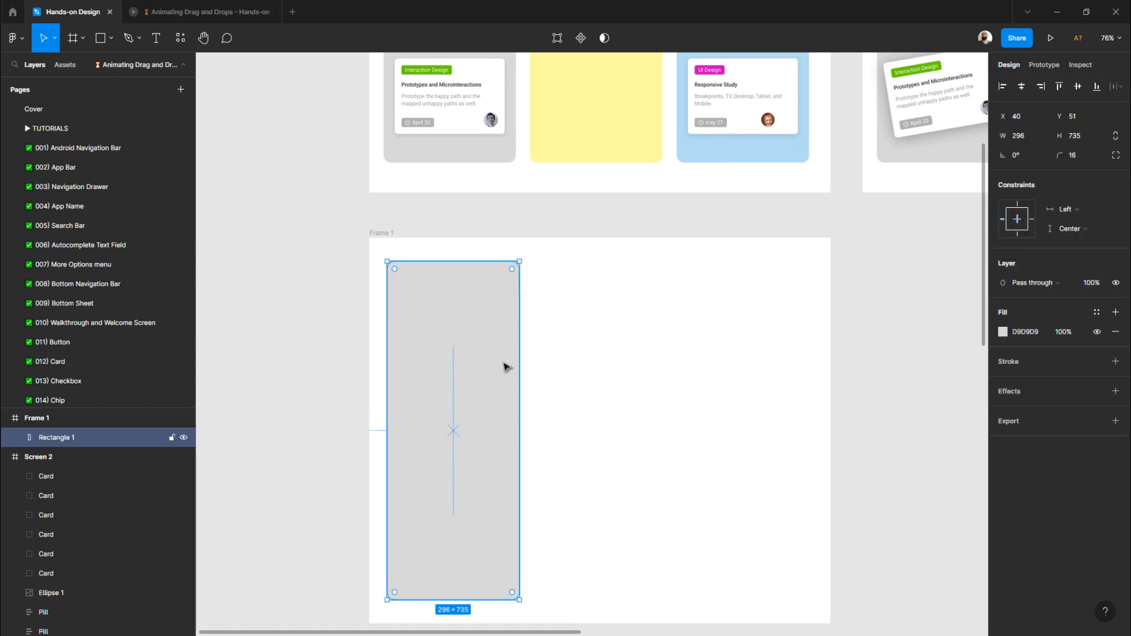
{"action": "key", "text": "ctrl+d"}
{"action": "left_click", "coordinate": [588, 380]}
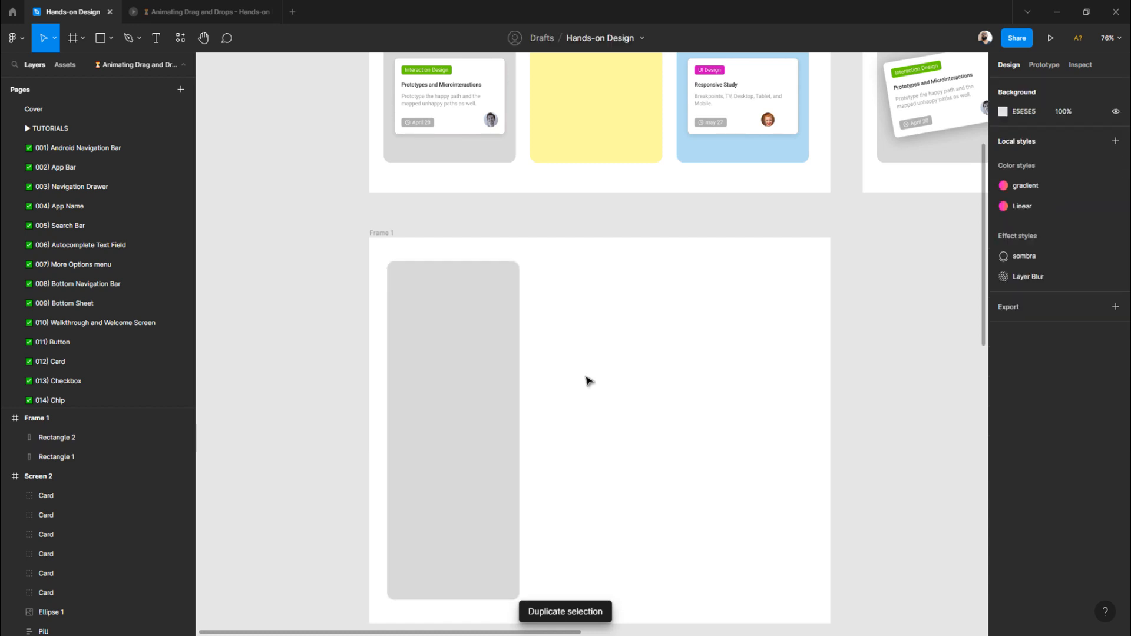
{"action": "left_click_drag", "start_coordinate": [654, 343], "coordinate": [404, 453]}
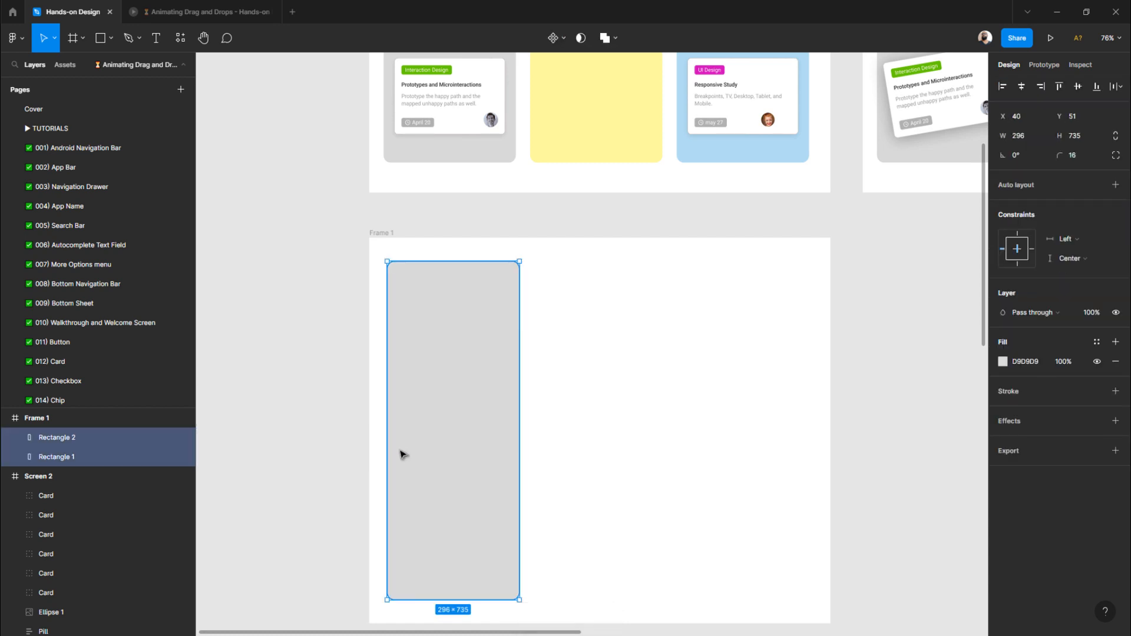
{"action": "key", "text": "shift+a"}
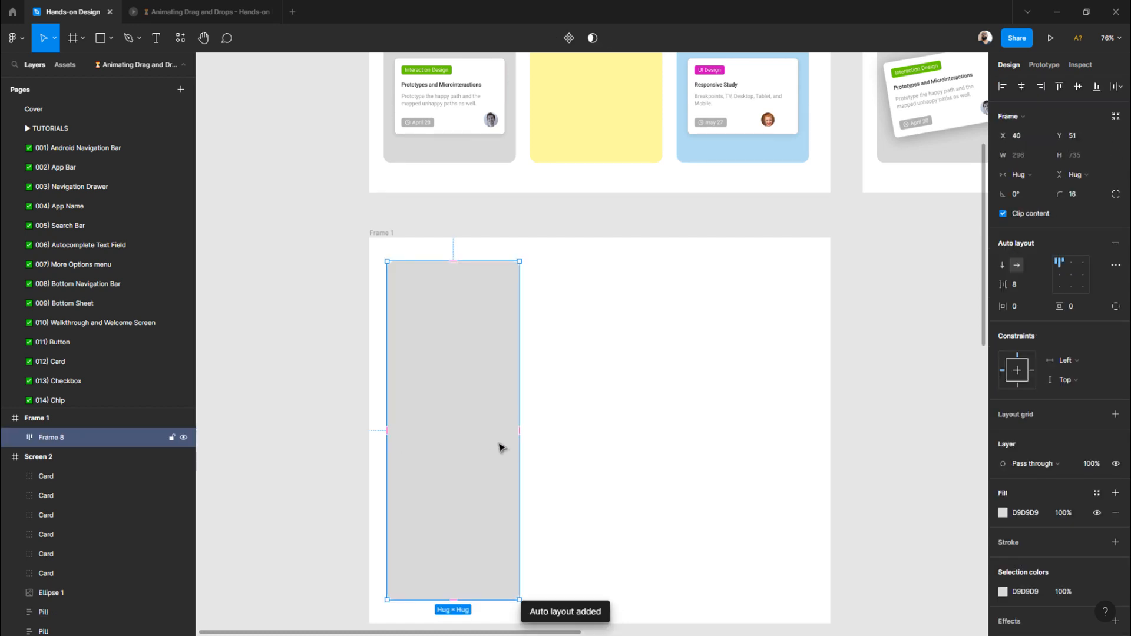
{"action": "left_click", "coordinate": [564, 363]}
{"action": "left_click", "coordinate": [520, 361]}
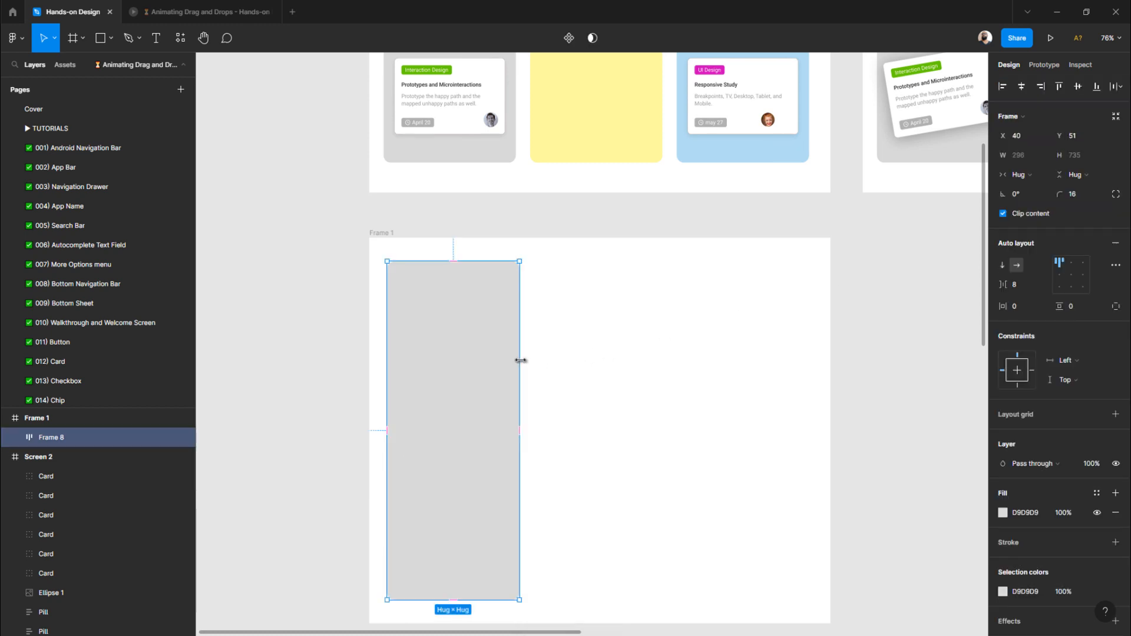
{"action": "key", "text": "ctrl+z"}
- Place the duplicate to the right of the original and combine both in a horizontal auto layout with 32 spacing
{"action": "left_click", "coordinate": [412, 379]}
{"action": "left_click_drag", "start_coordinate": [430, 362], "coordinate": [576, 367]}
{"action": "left_click_drag", "start_coordinate": [755, 345], "coordinate": [411, 440]}
{"action": "key", "text": "shift+a"}
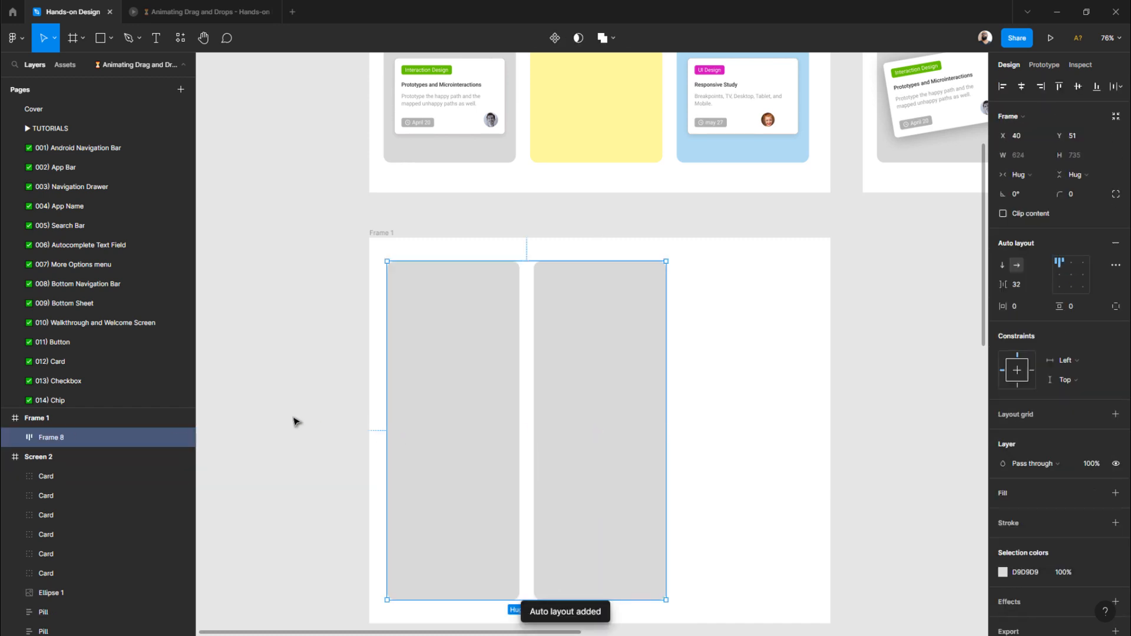
{"action": "left_click", "coordinate": [349, 427]}
{"action": "left_click", "coordinate": [593, 400]}
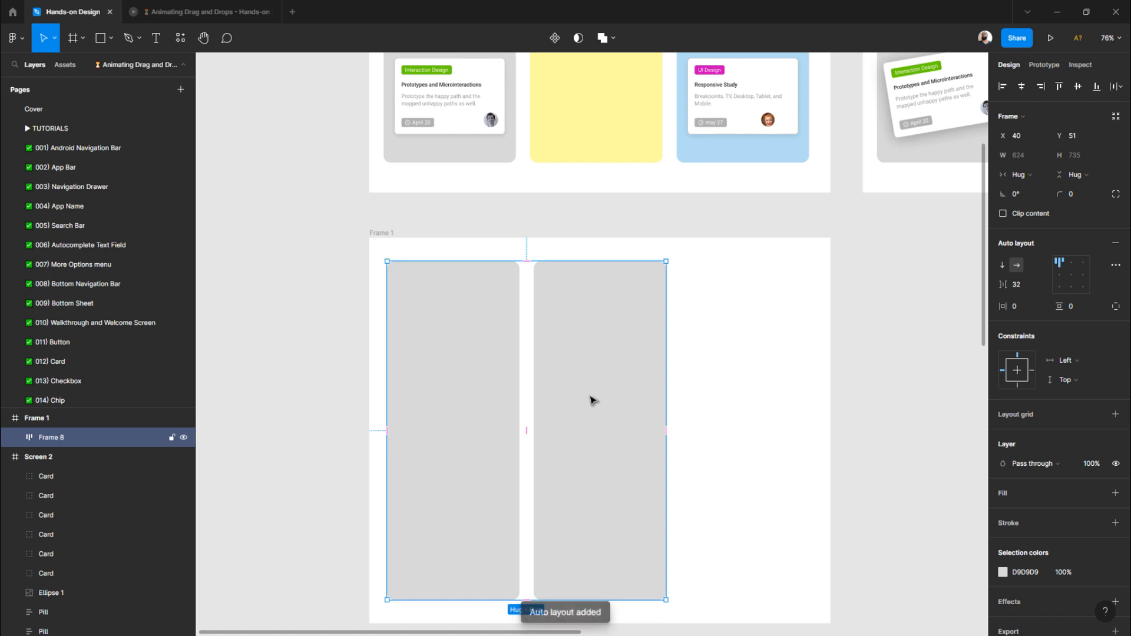
- Duplicate the second rectangle inside the auto layout to add a third column background
{"action": "left_click", "coordinate": [582, 404]}
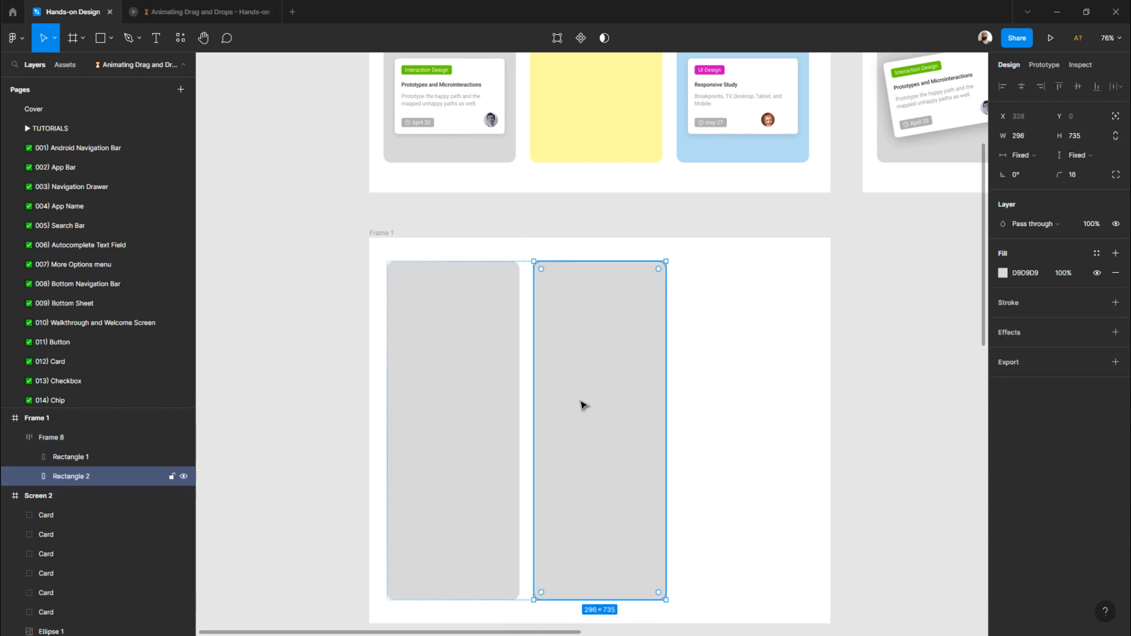
{"action": "key", "text": "ctrl+d"}
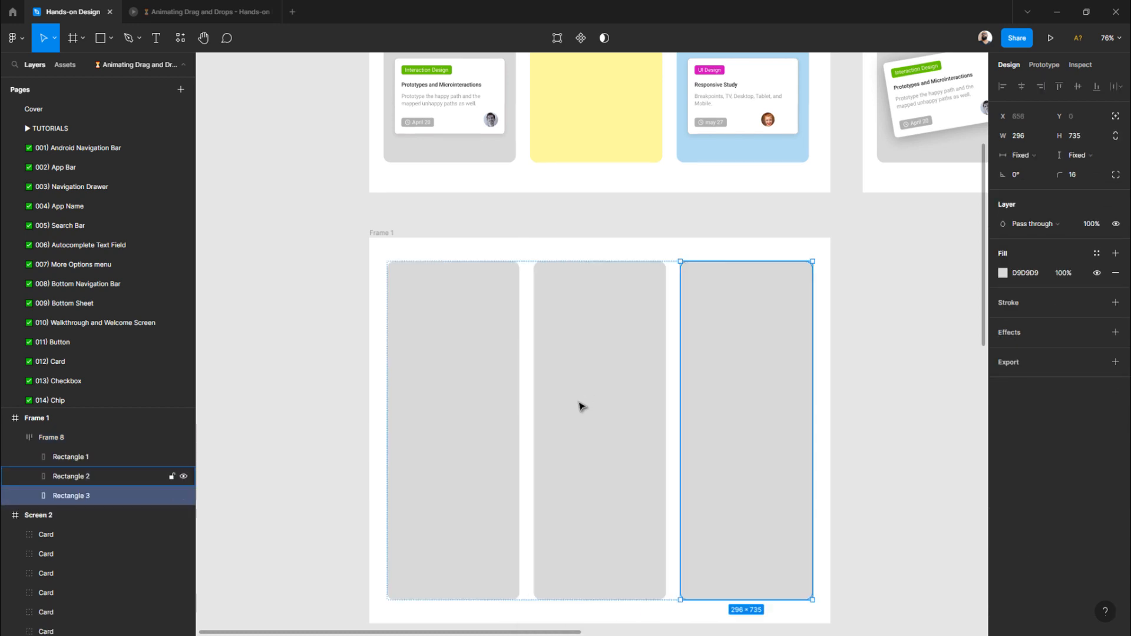
{"action": "left_click", "coordinate": [823, 390]}
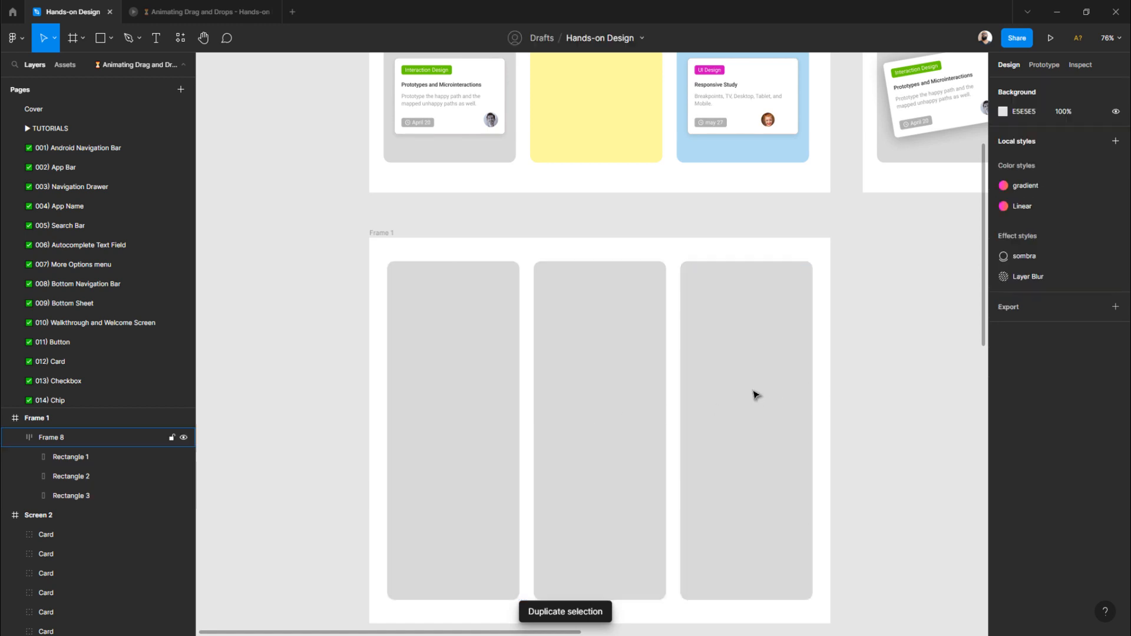
- Measure the distances from the three-column auto layout to Frame 1's edges
{"action": "left_click", "coordinate": [596, 291]}
{"action": "key", "text": "alt"}
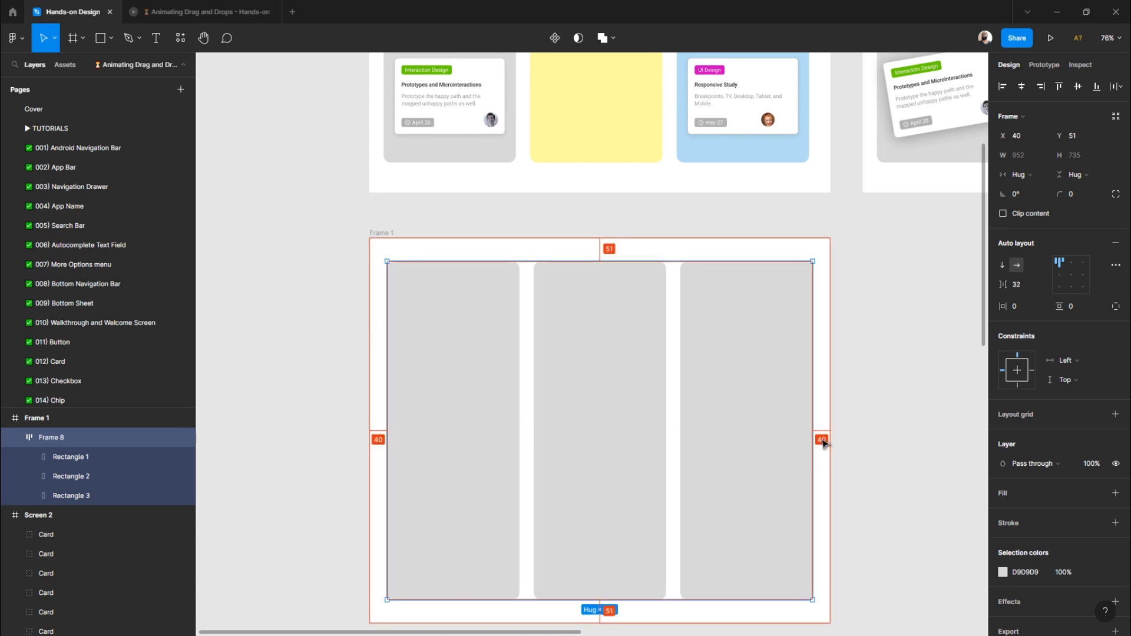
{"action": "left_click", "coordinate": [896, 391]}
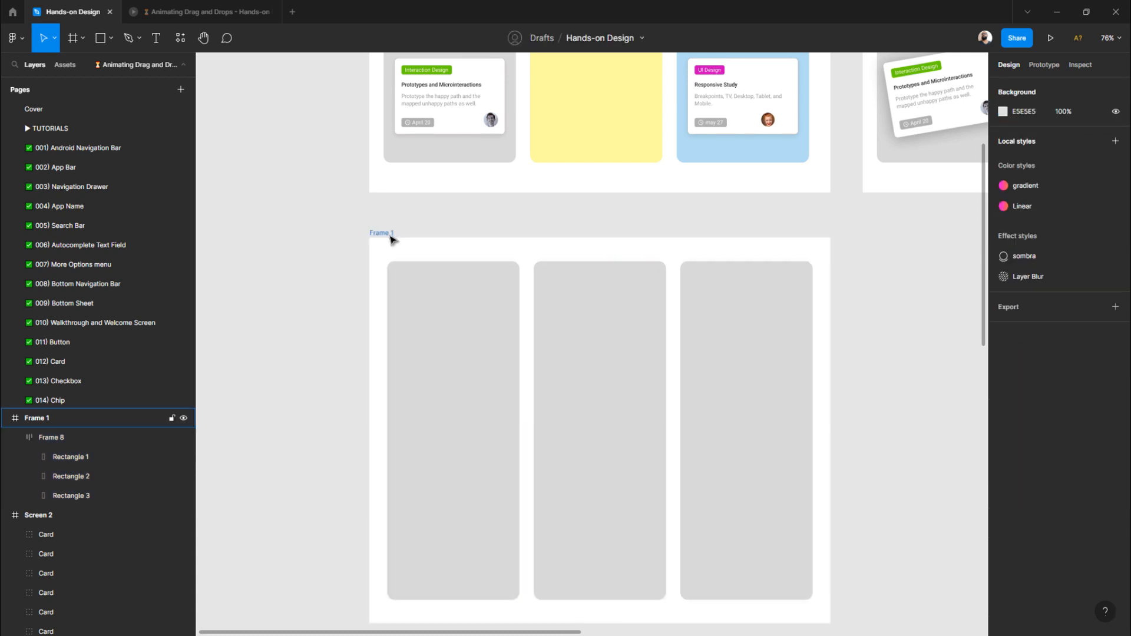
- Move the three-column auto layout up within Frame 1 to Y 40
{"action": "left_click", "coordinate": [403, 288]}
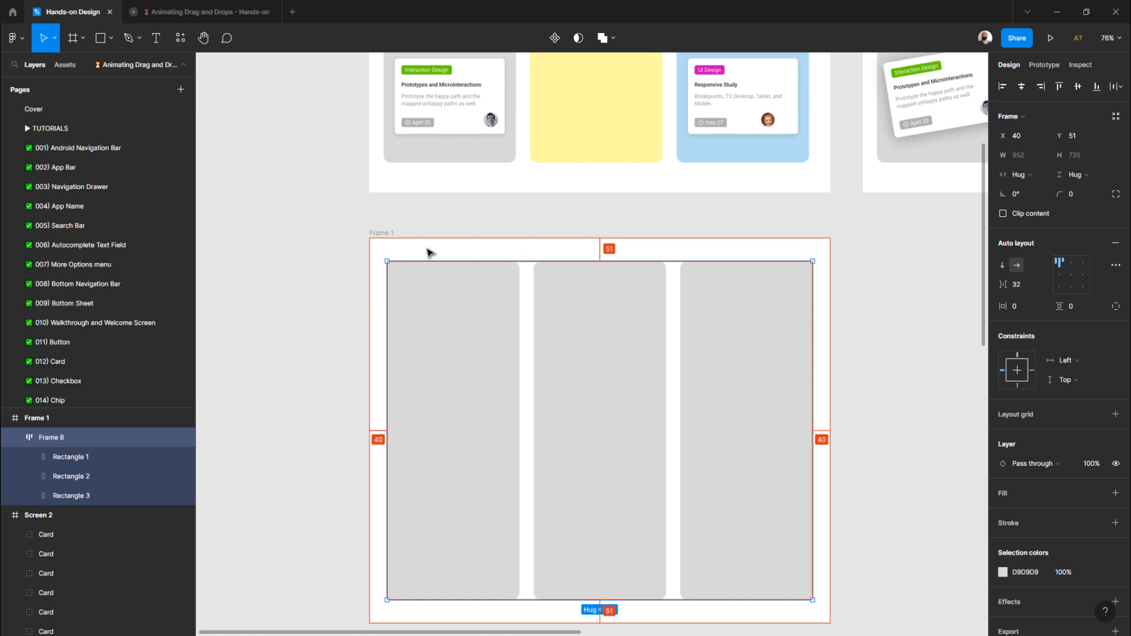
{"action": "key", "text": "Up"}
{"action": "key", "text": "Up"}
{"action": "key", "text": "Up"}
{"action": "key", "text": "Up"}
{"action": "key", "text": "Up"}
{"action": "key", "text": "Up"}
{"action": "key", "text": "Up"}
{"action": "key", "text": "Up"}
{"action": "key", "text": "Up"}
{"action": "key", "text": "Up"}
{"action": "key", "text": "Up"}
{"action": "key", "text": "Up"}
{"action": "key", "text": "Up"}
{"action": "key", "text": "Up"}
{"action": "key", "text": "Up"}
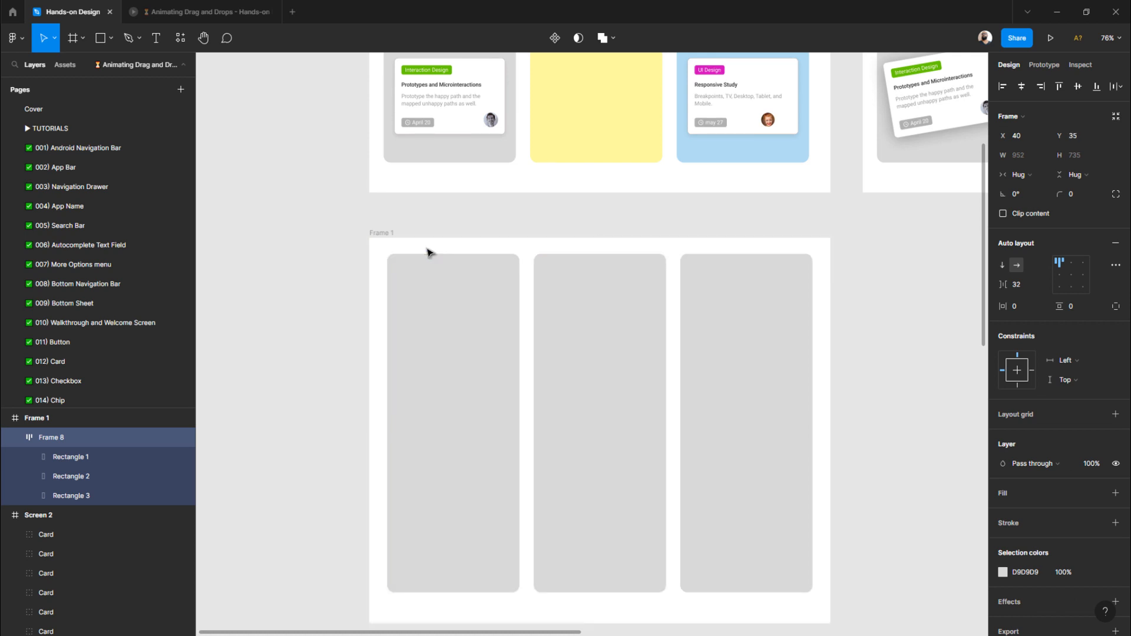
{"action": "key", "text": "Down"}
{"action": "key", "text": "Down"}
{"action": "key", "text": "Down"}
{"action": "key", "text": "Down"}
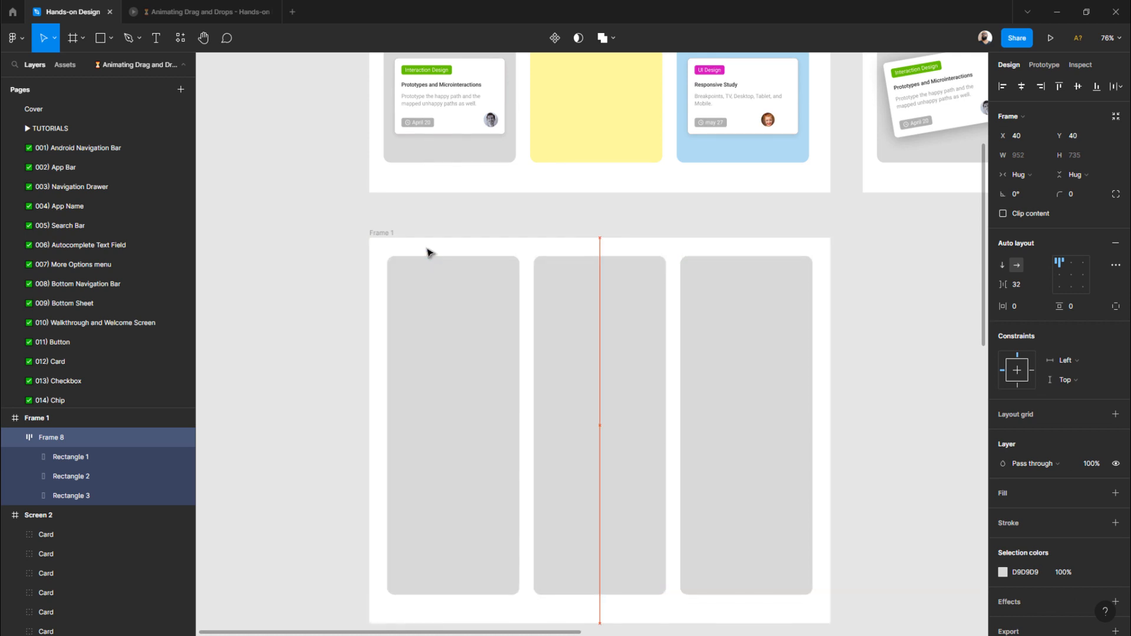
- Reduce Frame 1's height to 815 by shortening it from the lower edge
{"action": "left_click", "coordinate": [382, 233]}
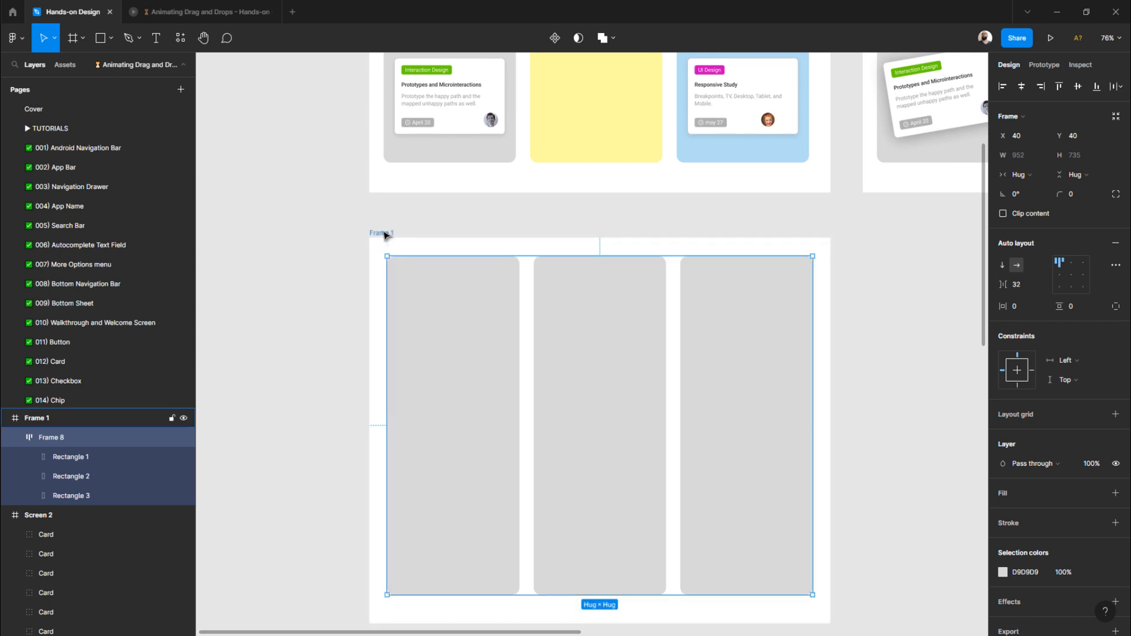
{"action": "scroll", "coordinate": [596, 483], "scroll_direction": "down", "scroll_amount": 2}
{"action": "left_click_drag", "start_coordinate": [537, 579], "coordinate": [542, 567]}
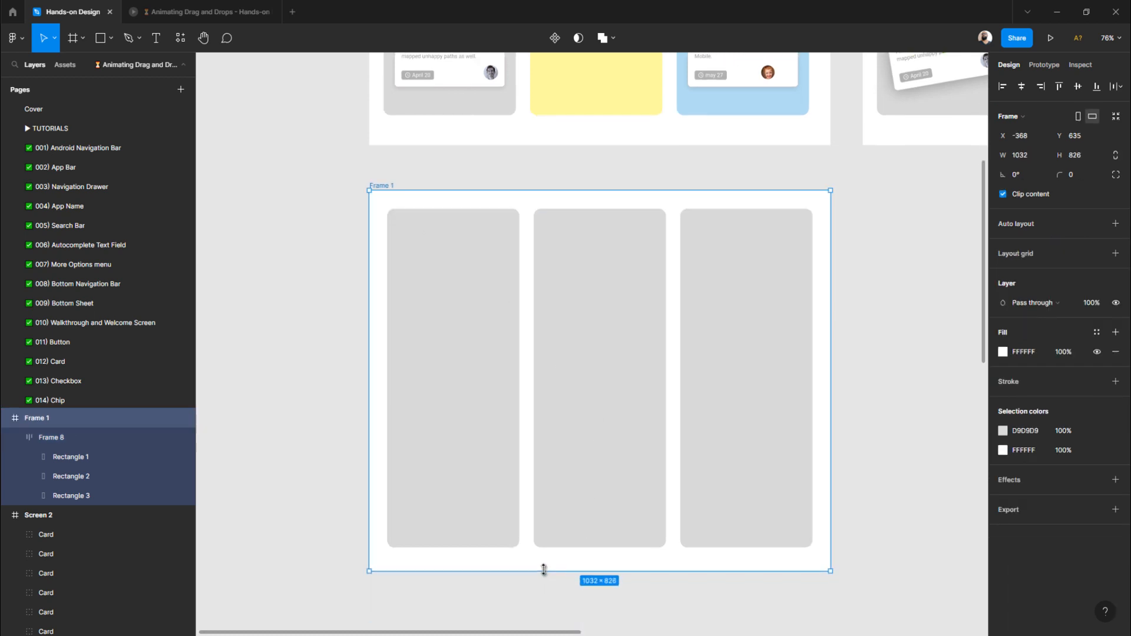
{"action": "left_click", "coordinate": [1087, 157]}
{"action": "key", "text": "Down"}
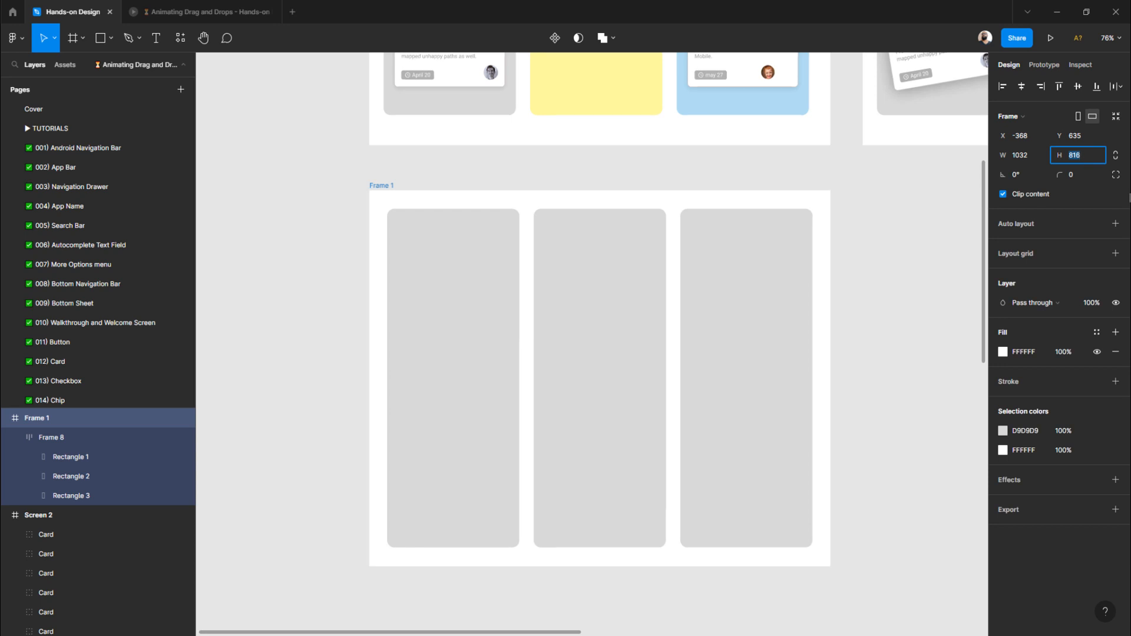
{"action": "key", "text": "alt"}
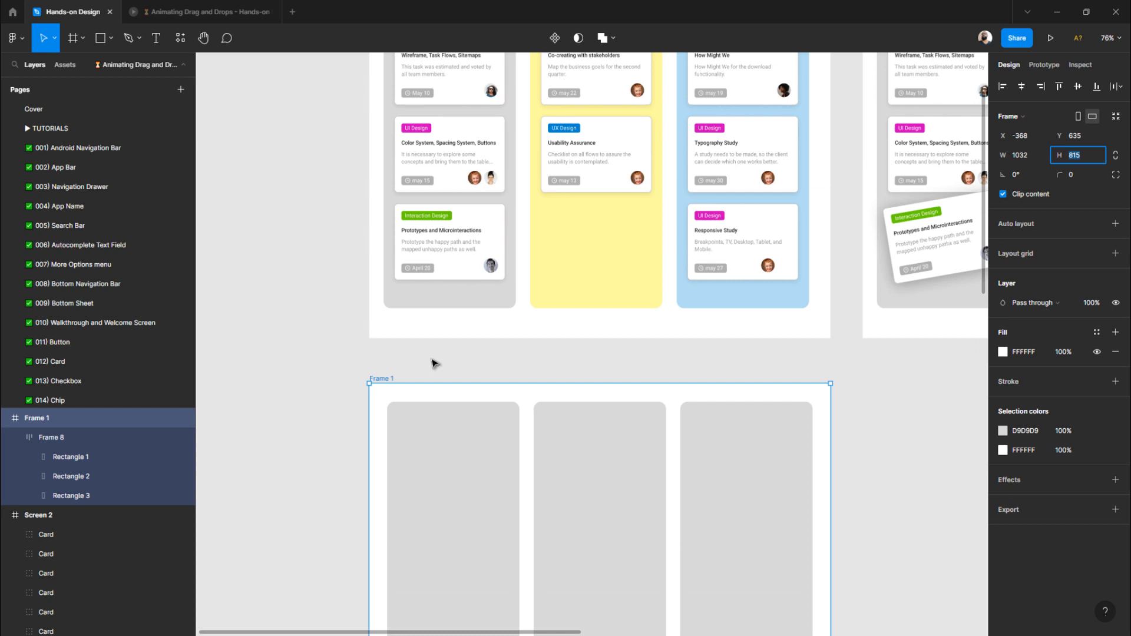
- Rename Frame 1 as "Page 1"
{"action": "left_click", "coordinate": [383, 380]}
{"action": "double_click", "coordinate": [52, 424]}
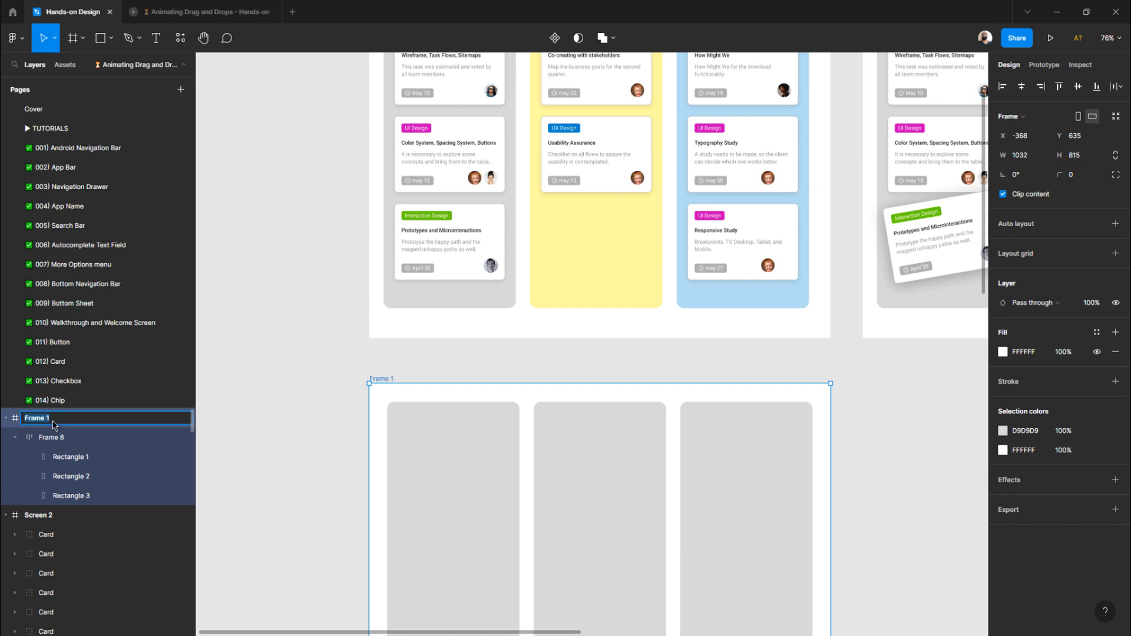
{"action": "type", "text": "Page 1"}
{"action": "key", "text": "Return"}
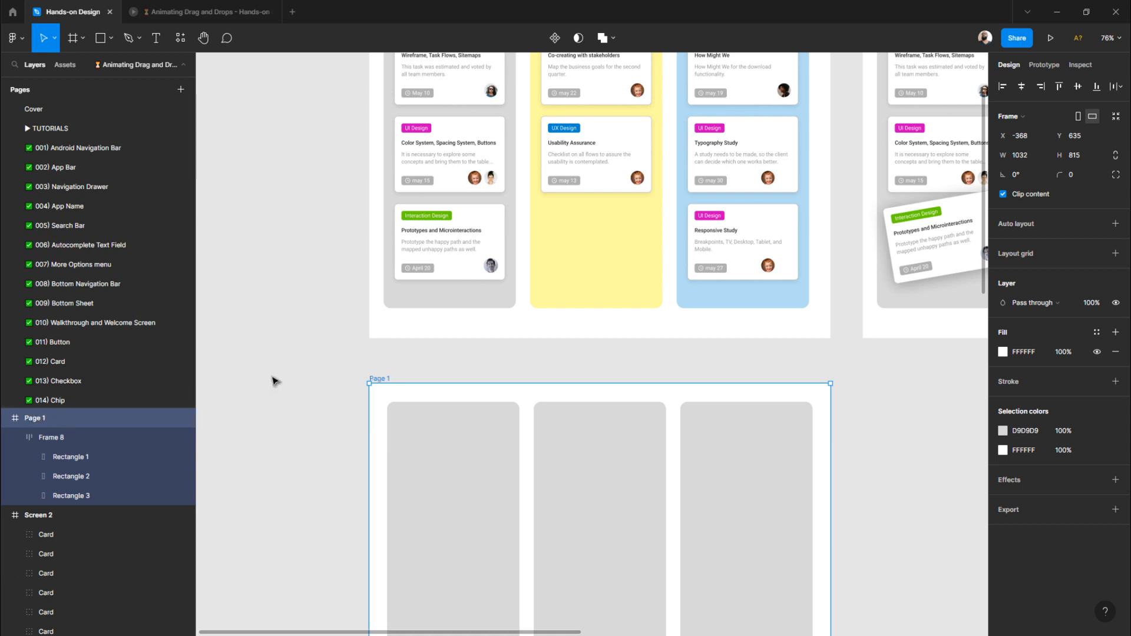
- Move the Page 1 frame up closer to Screen 1, to Y 599
{"action": "left_click", "coordinate": [334, 392]}
{"action": "scroll", "coordinate": [334, 392], "scroll_direction": "down", "scroll_amount": 4}
{"action": "scroll", "coordinate": [334, 393], "scroll_direction": "down", "scroll_amount": 1}
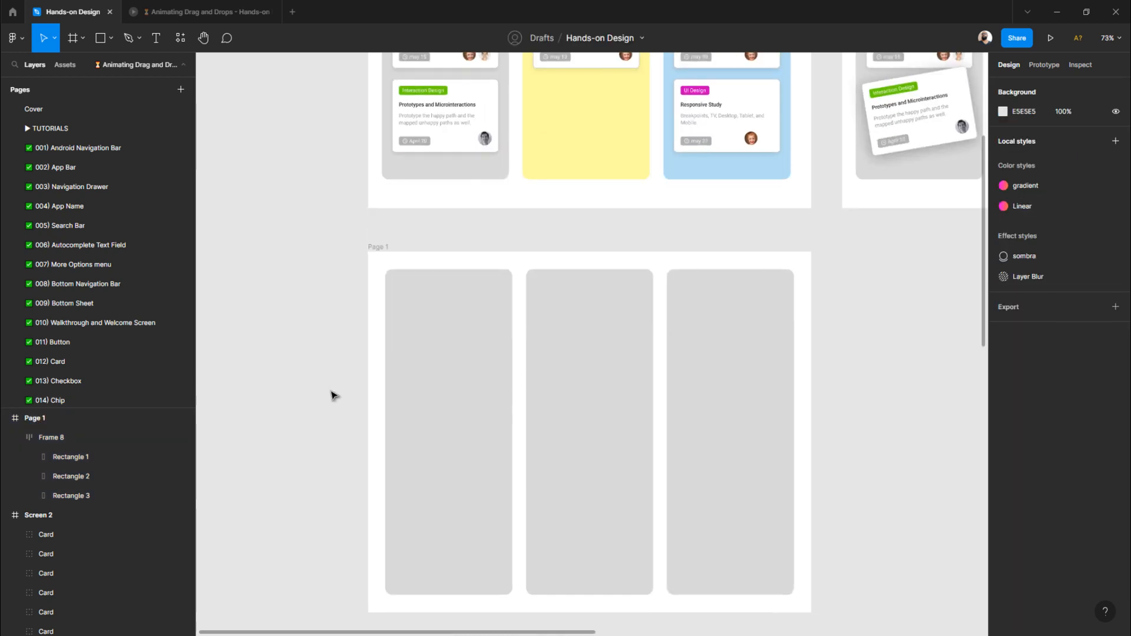
{"action": "scroll", "coordinate": [333, 395], "scroll_direction": "down", "scroll_amount": 2}
{"action": "scroll", "coordinate": [330, 396], "scroll_direction": "up", "scroll_amount": 3}
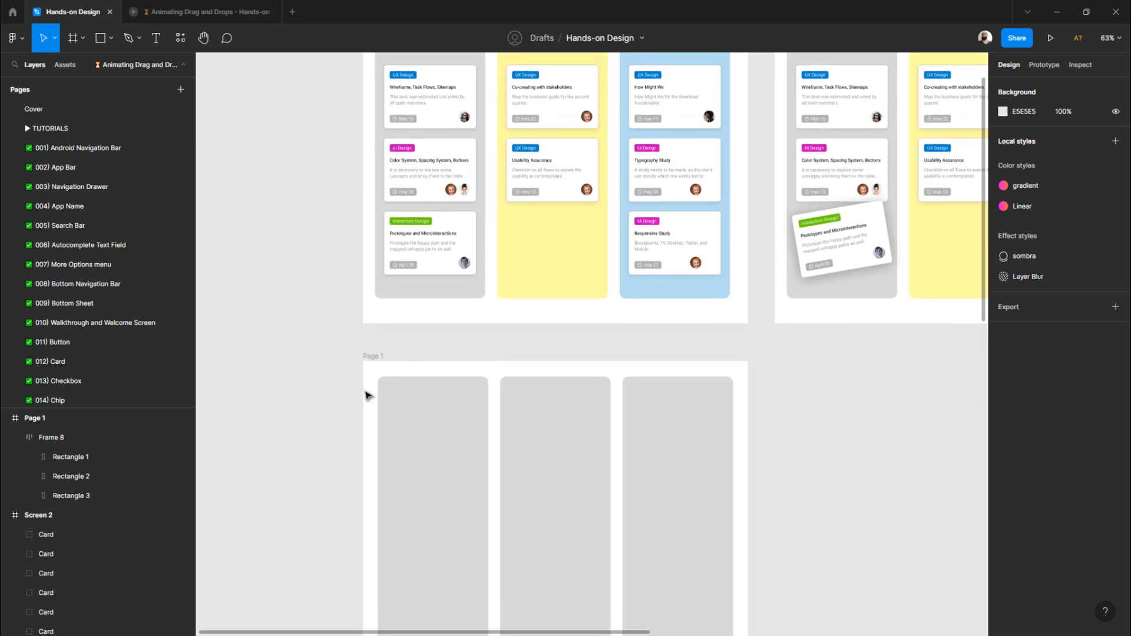
{"action": "left_click", "coordinate": [382, 362]}
{"action": "left_click_drag", "start_coordinate": [381, 357], "coordinate": [383, 344]}
{"action": "scroll", "coordinate": [315, 371], "scroll_direction": "up", "scroll_amount": 4}
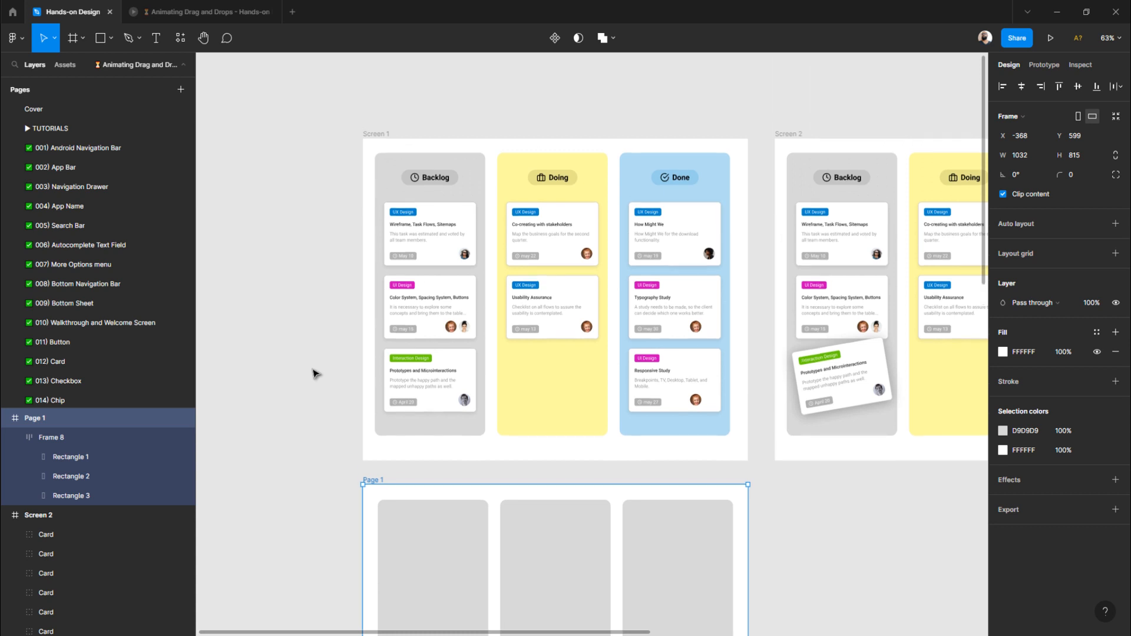
- Fill the first column rectangle in the Page 1 frame with the greyish pink DDD5D5
{"action": "scroll", "coordinate": [315, 374], "scroll_direction": "down", "scroll_amount": 1}
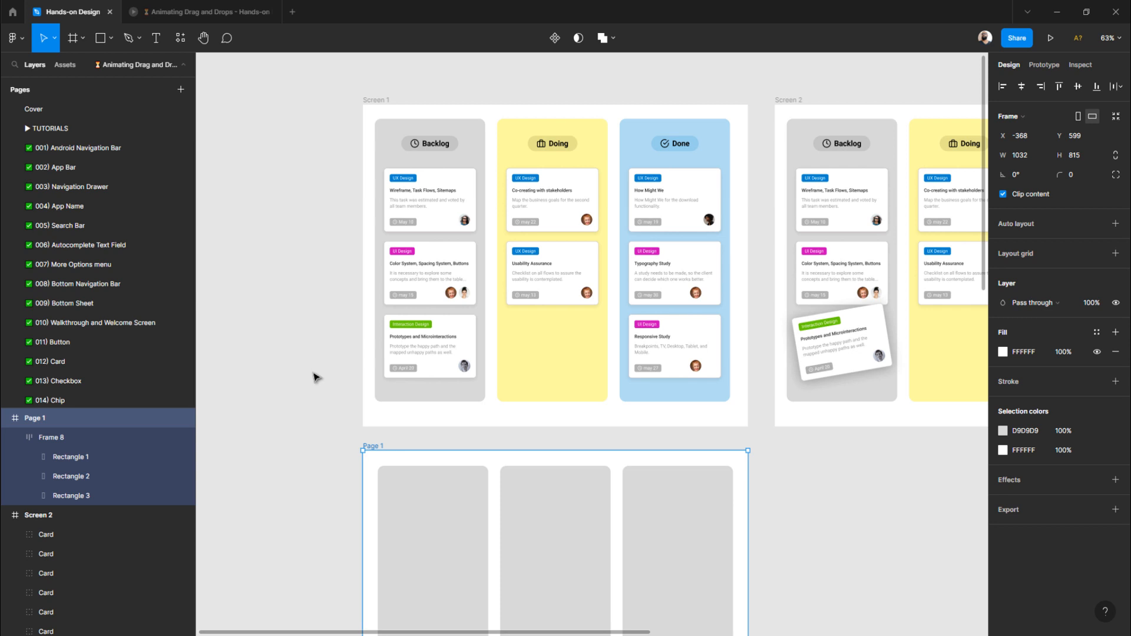
{"action": "scroll", "coordinate": [315, 374], "scroll_direction": "down", "scroll_amount": 2}
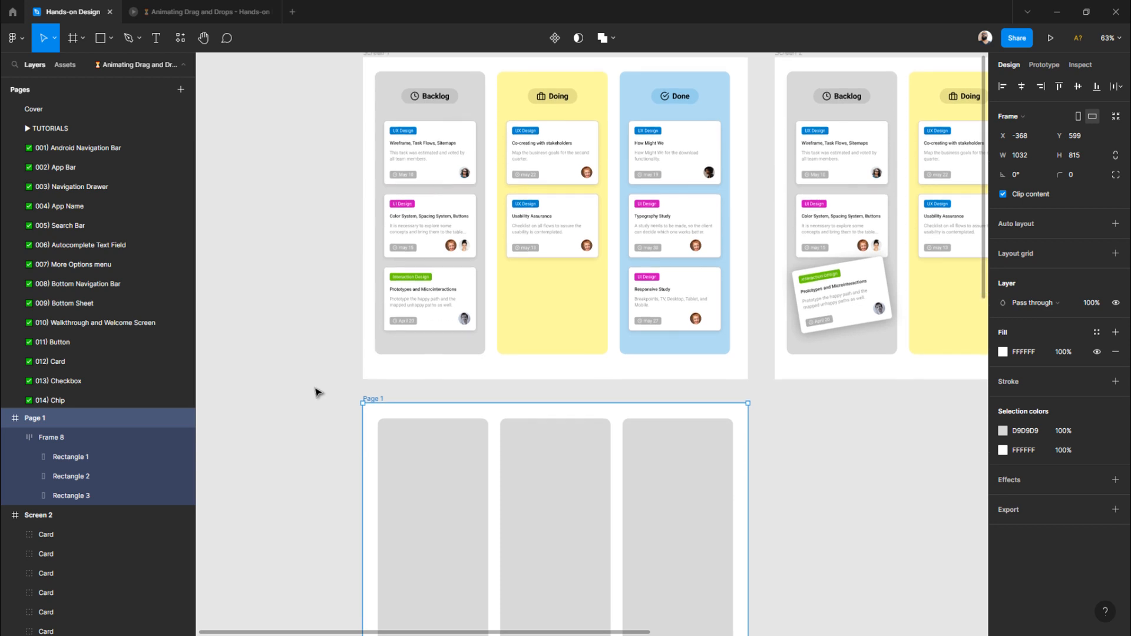
{"action": "left_click", "coordinate": [429, 479]}
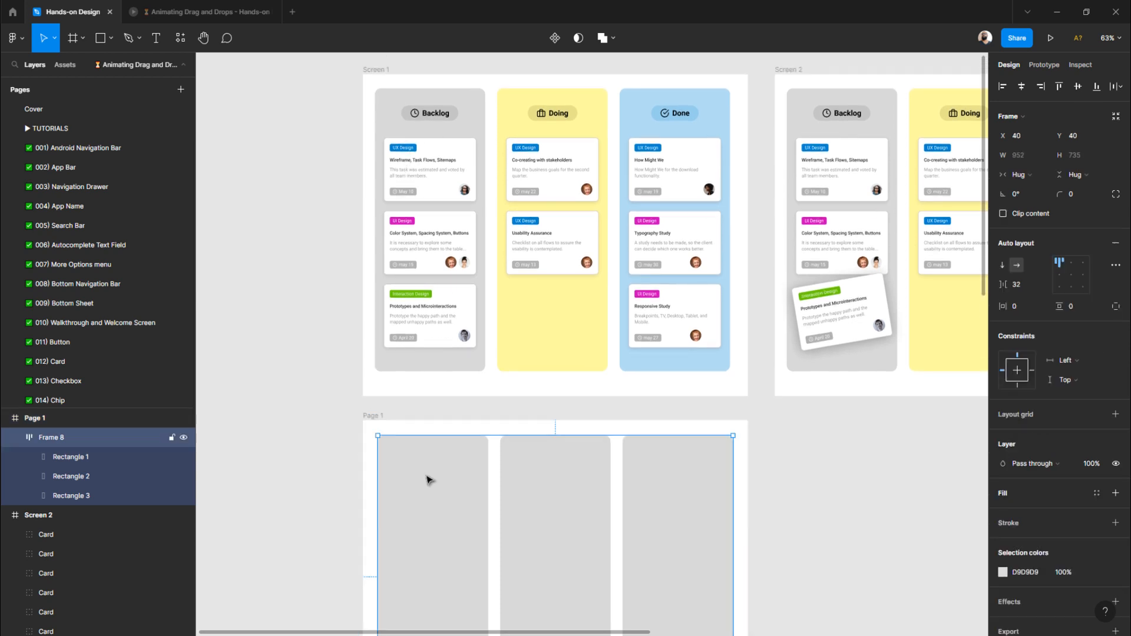
{"action": "left_click", "coordinate": [451, 519]}
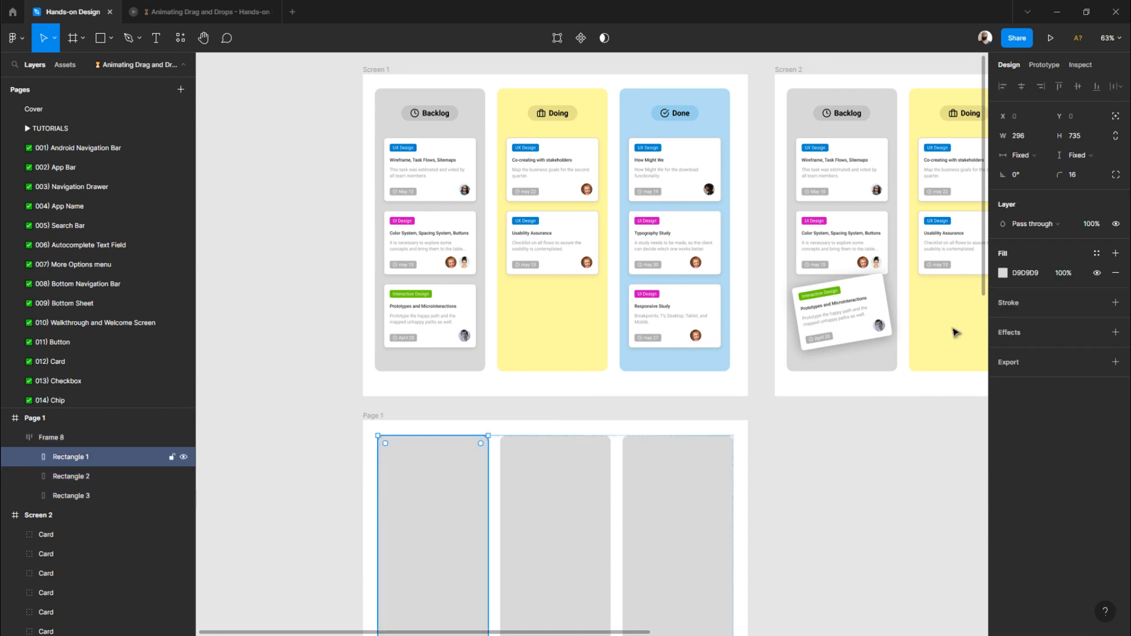
{"action": "left_click", "coordinate": [1004, 275]}
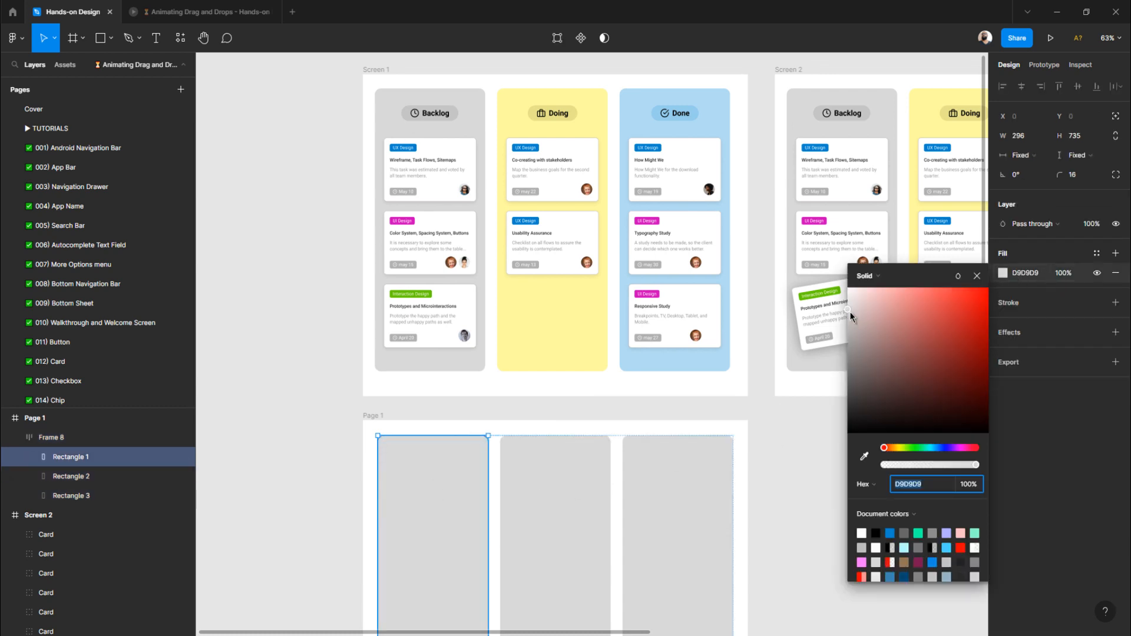
{"action": "mouse_move", "coordinate": [850, 313]}
{"action": "left_mouse_down"}
{"action": "mouse_move", "coordinate": [864, 307]}
{"action": "mouse_move", "coordinate": [853, 309]}
{"action": "left_mouse_up"}
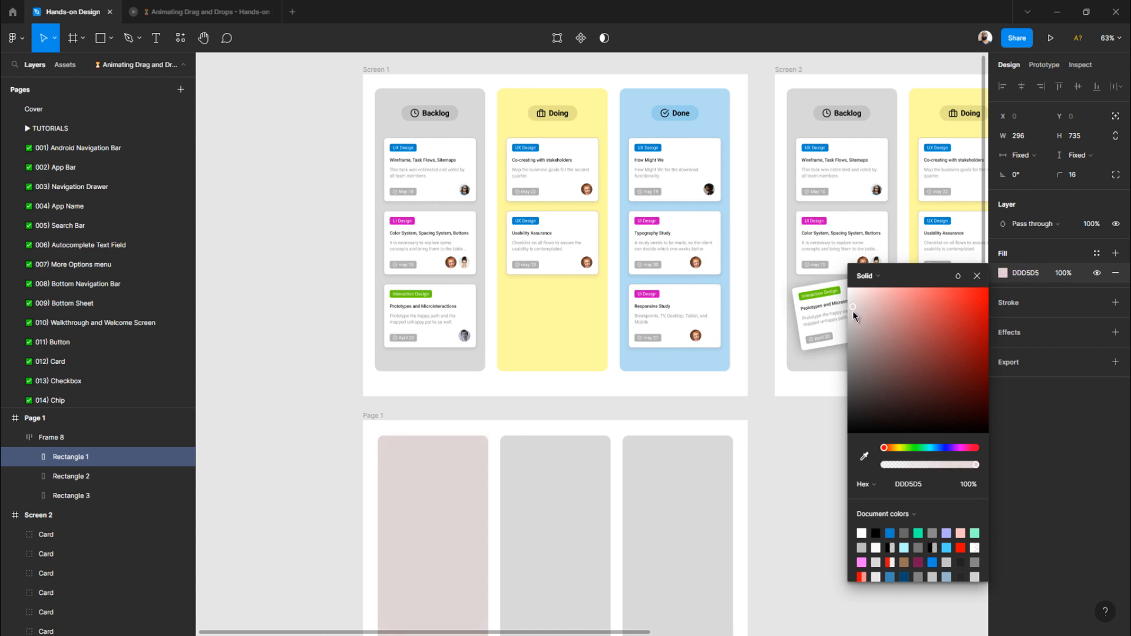
- Change the fill of Page 1's middle column to the light blue BEE7FE
{"action": "left_click", "coordinate": [517, 467]}
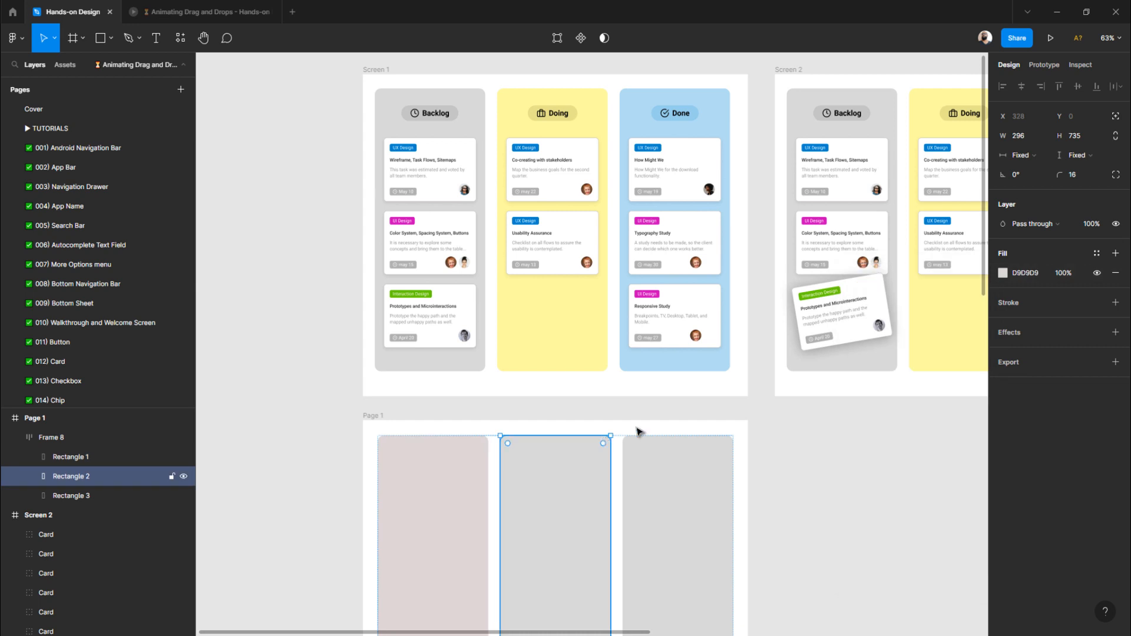
{"action": "left_click", "coordinate": [1003, 274]}
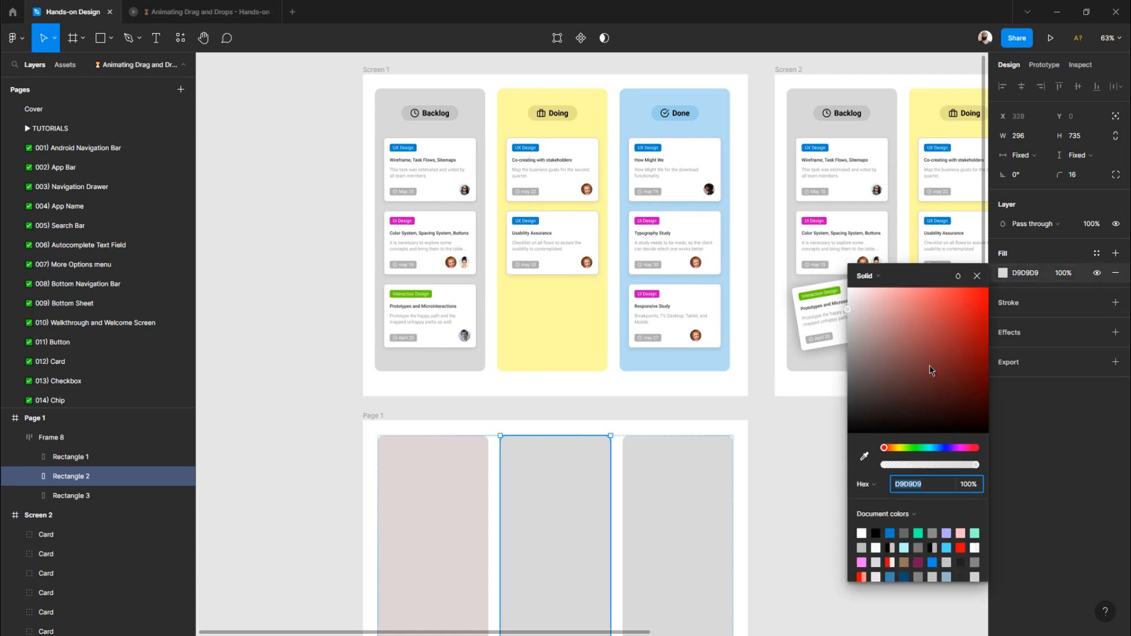
{"action": "left_click_drag", "start_coordinate": [907, 452], "coordinate": [931, 452]}
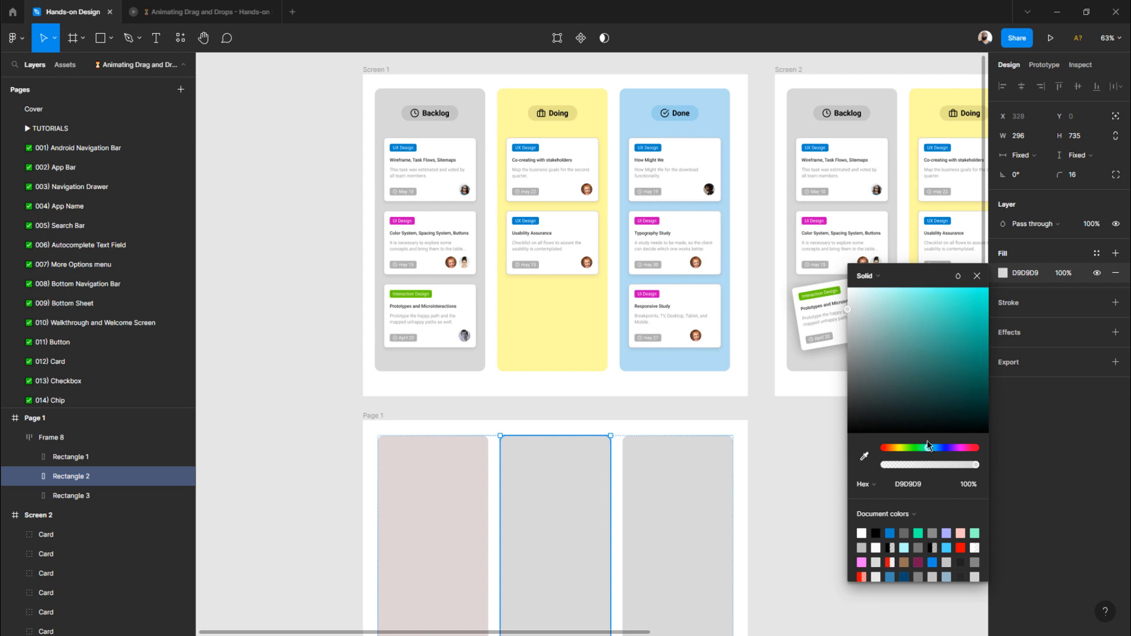
{"action": "left_click_drag", "start_coordinate": [919, 348], "coordinate": [884, 302]}
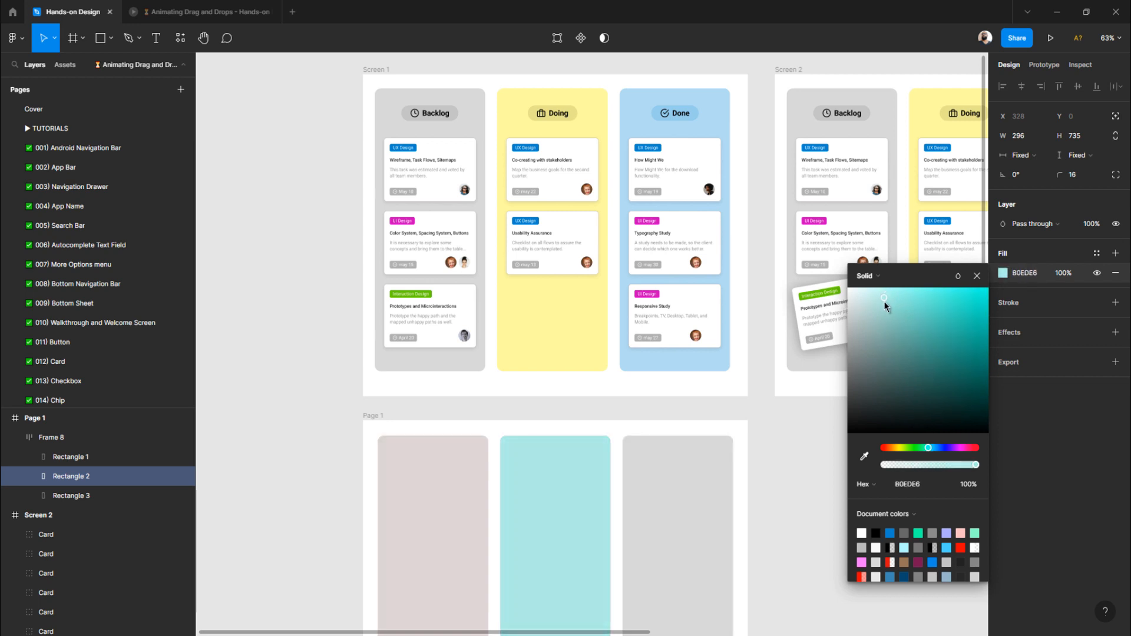
{"action": "left_click_drag", "start_coordinate": [929, 449], "coordinate": [897, 450]}
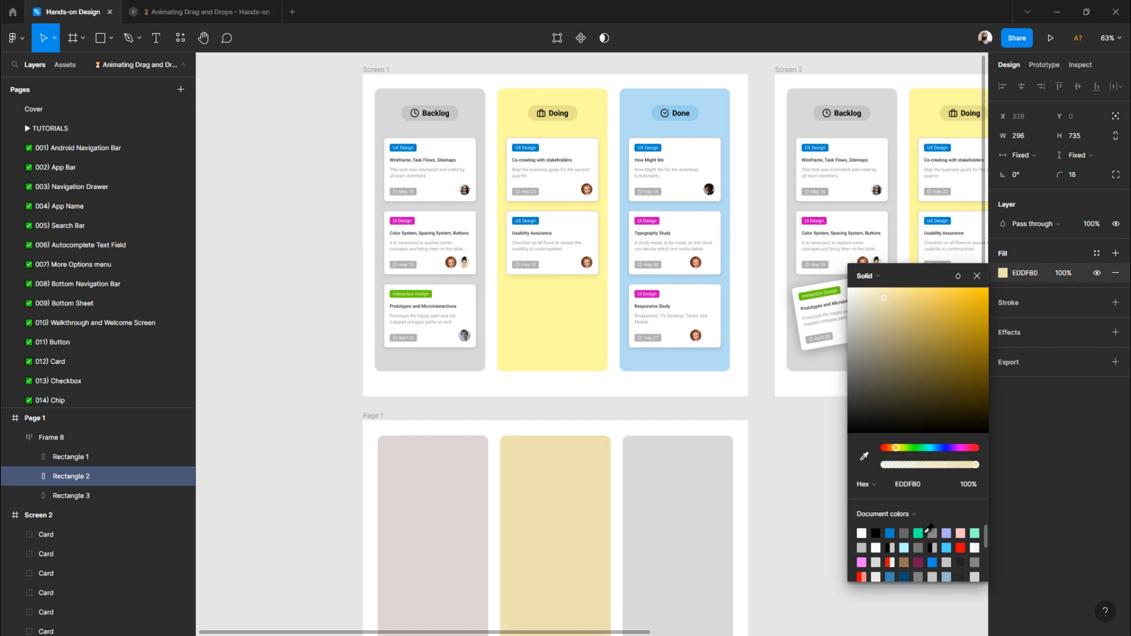
{"action": "left_click", "coordinate": [895, 533]}
{"action": "left_click_drag", "start_coordinate": [897, 354], "coordinate": [882, 292]}
- Change the fill of Page 1's third column to the light green 9EFFB4
{"action": "left_click", "coordinate": [667, 494]}
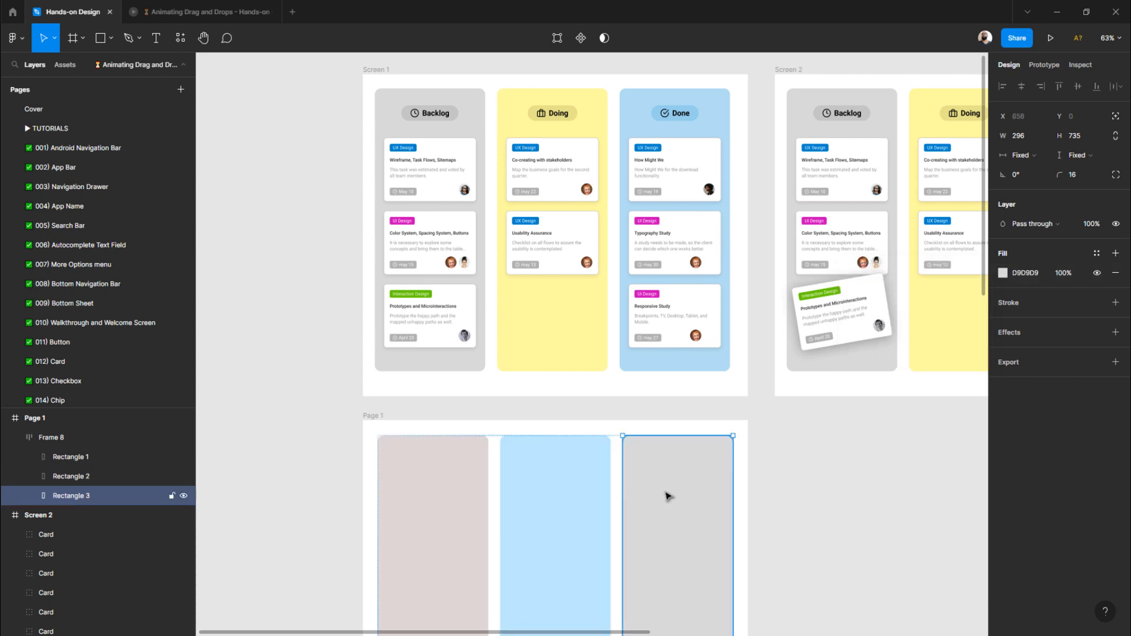
{"action": "left_click", "coordinate": [1004, 273]}
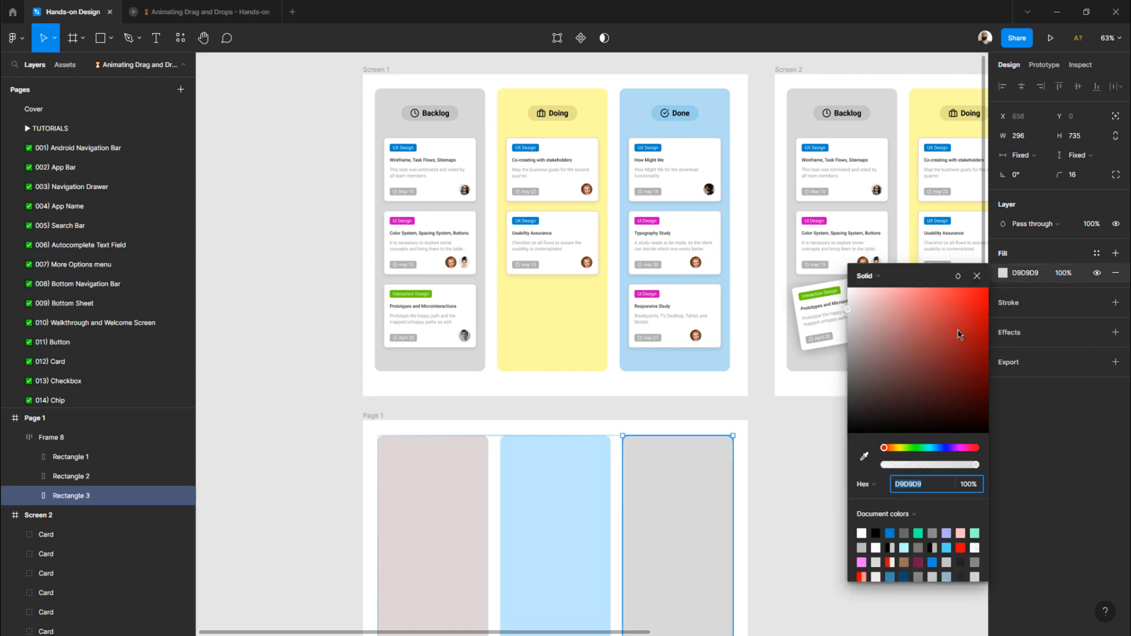
{"action": "left_click", "coordinate": [917, 448]}
{"action": "left_click", "coordinate": [961, 297]}
{"action": "left_click_drag", "start_coordinate": [961, 297], "coordinate": [902, 293]}
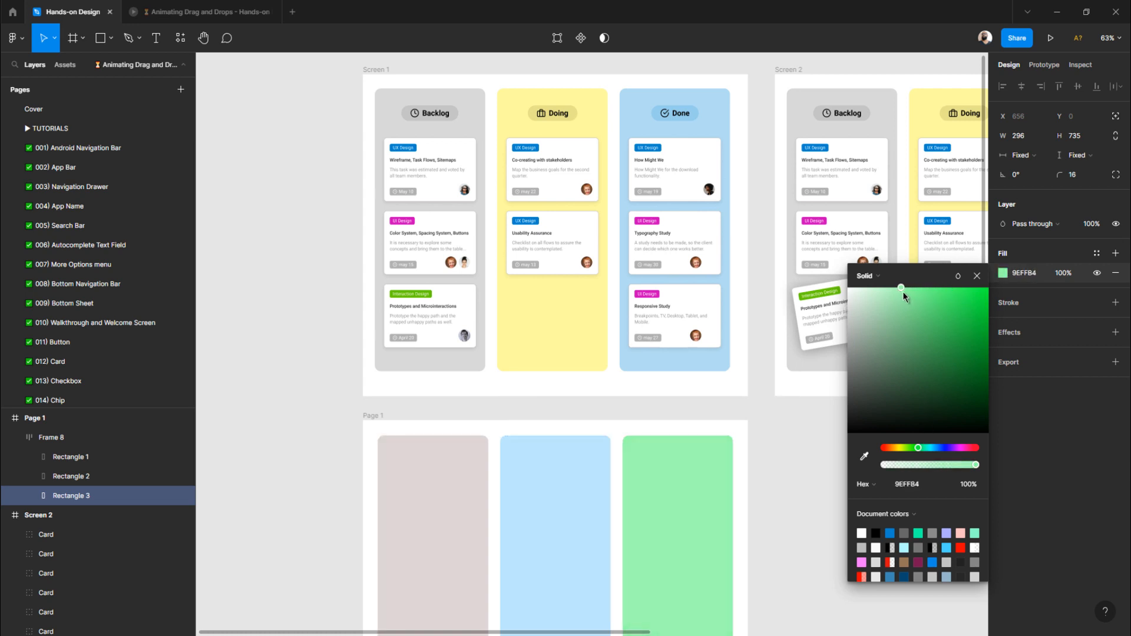
- Change the fill of Page 1's first column to the light pink FFD9D9 and deselect it
{"action": "left_click", "coordinate": [432, 488]}
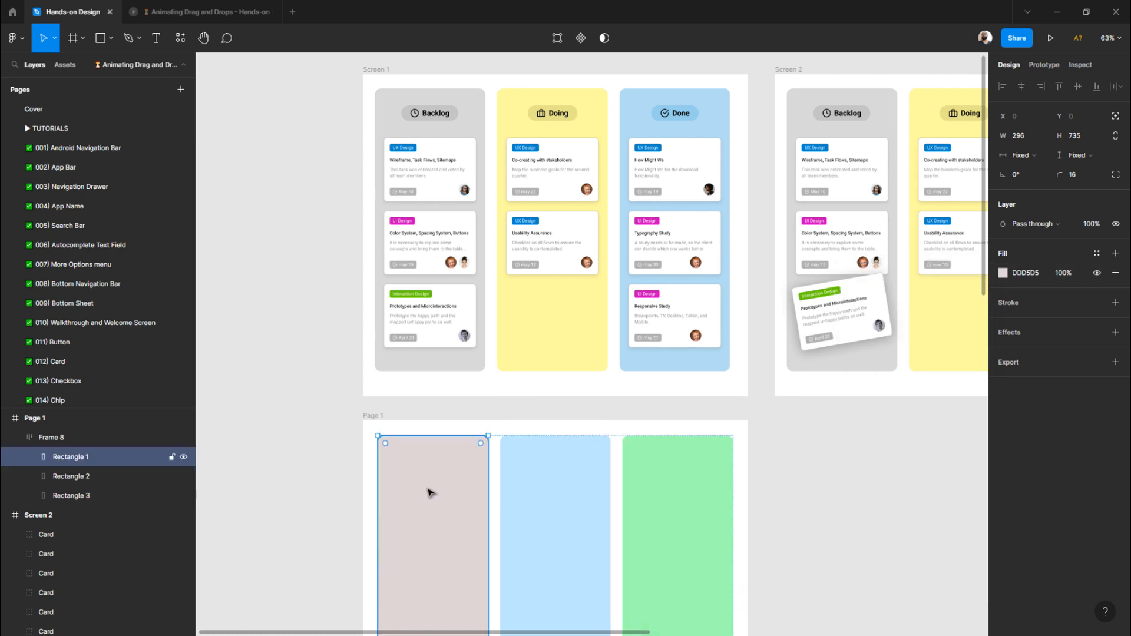
{"action": "left_click", "coordinate": [1003, 273]}
{"action": "left_click_drag", "start_coordinate": [912, 315], "coordinate": [869, 293]}
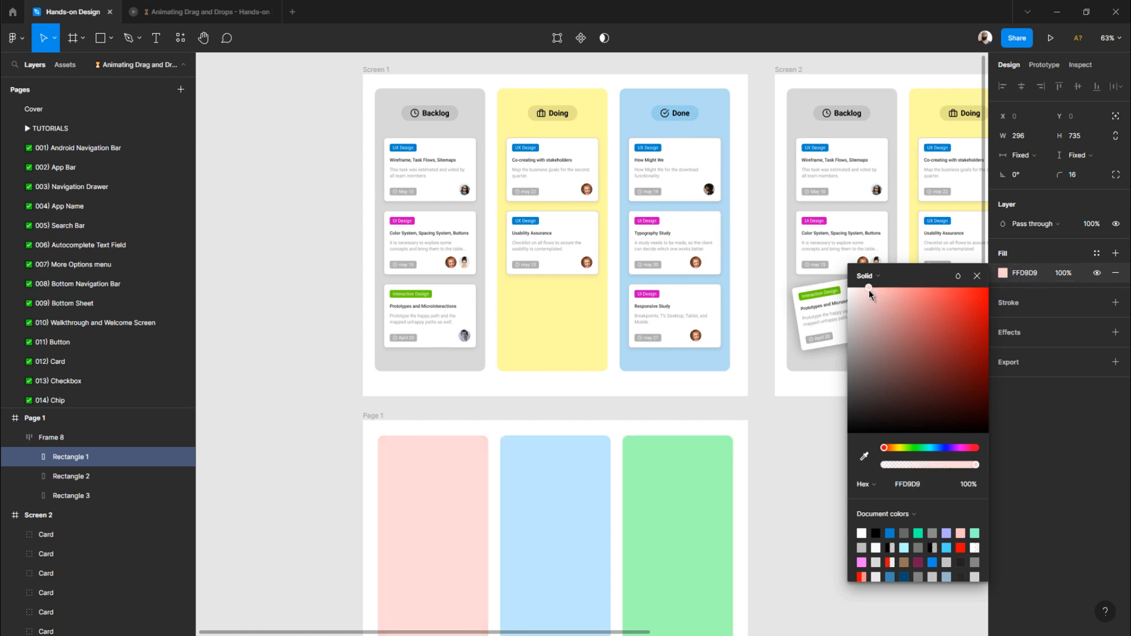
{"action": "left_click", "coordinate": [323, 430]}
- Rename the auto layout frame holding the three columns as "Columns"
{"action": "scroll", "coordinate": [323, 431], "scroll_direction": "down", "scroll_amount": 2}
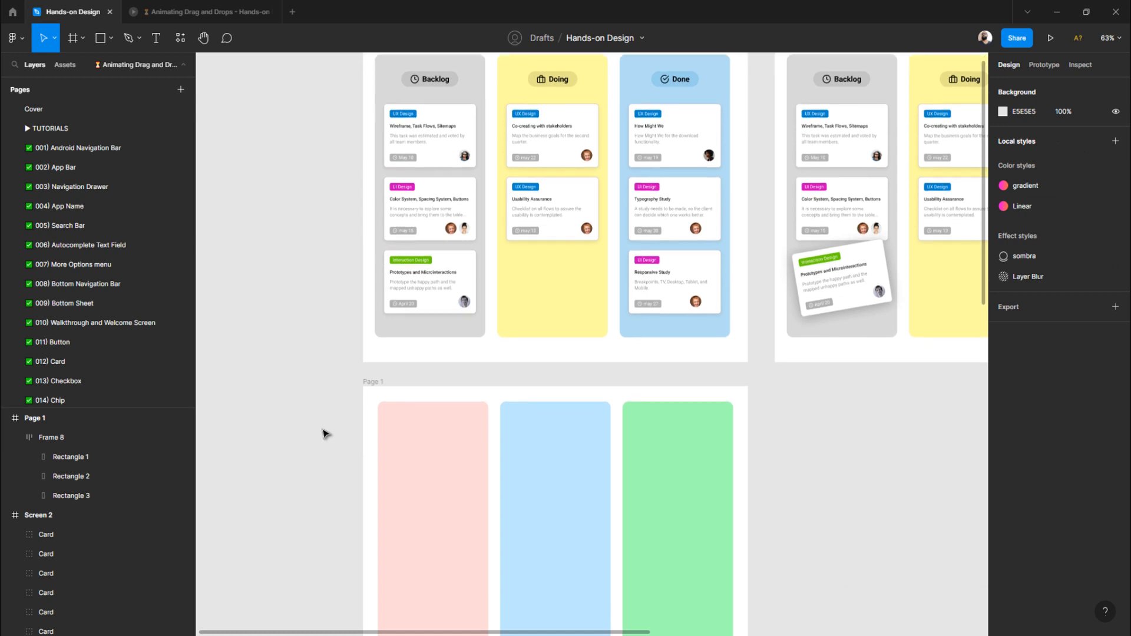
{"action": "left_click", "coordinate": [404, 432]}
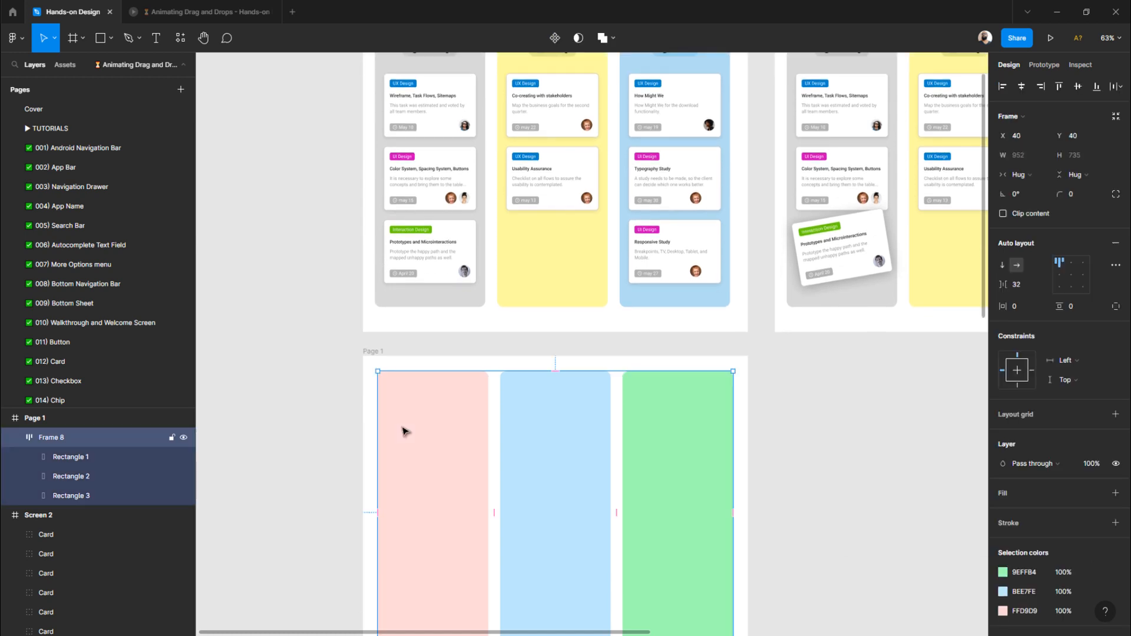
{"action": "double_click", "coordinate": [59, 438]}
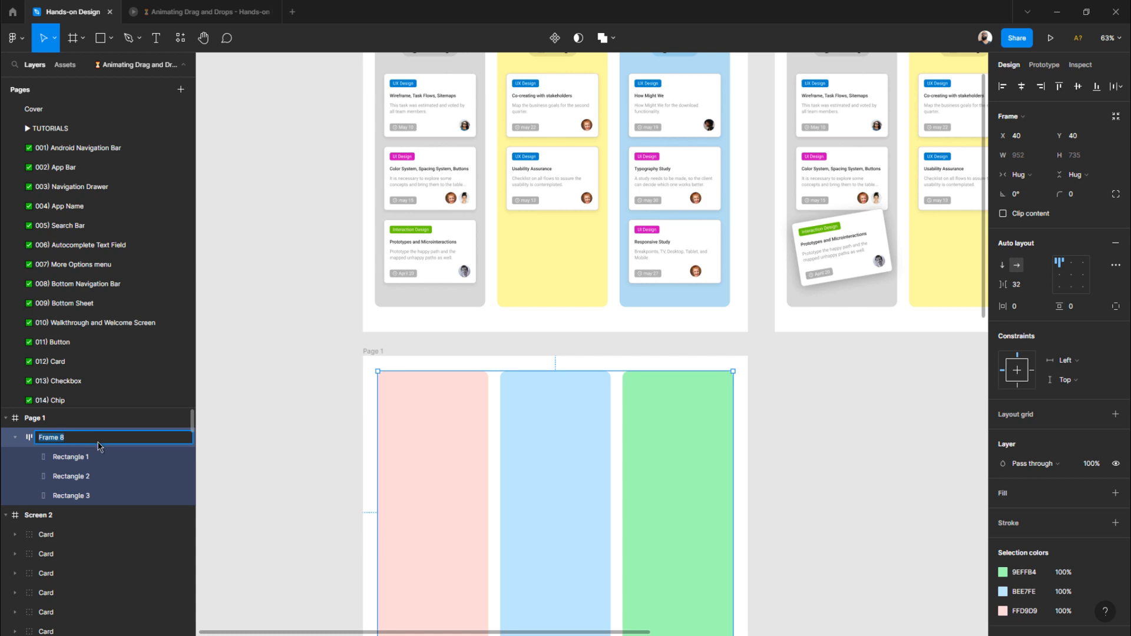
{"action": "type", "text": "Columns"}
{"action": "key", "text": "Return"}
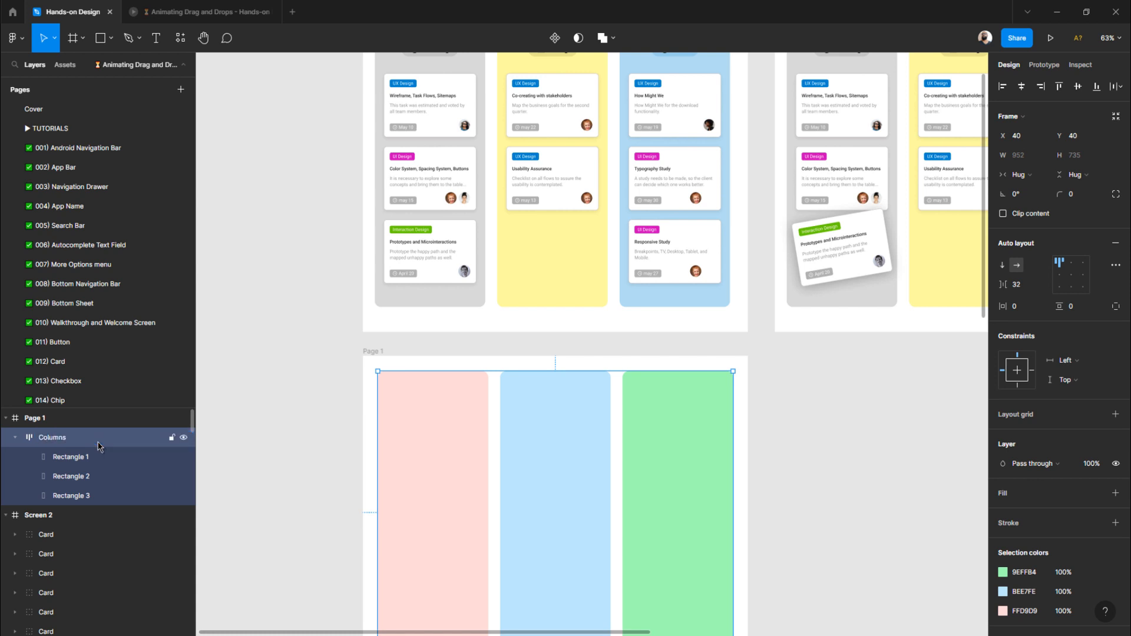
- Ungroup the Columns auto layout so its three rectangles sit directly inside Page 1
{"action": "left_click", "coordinate": [481, 297]}
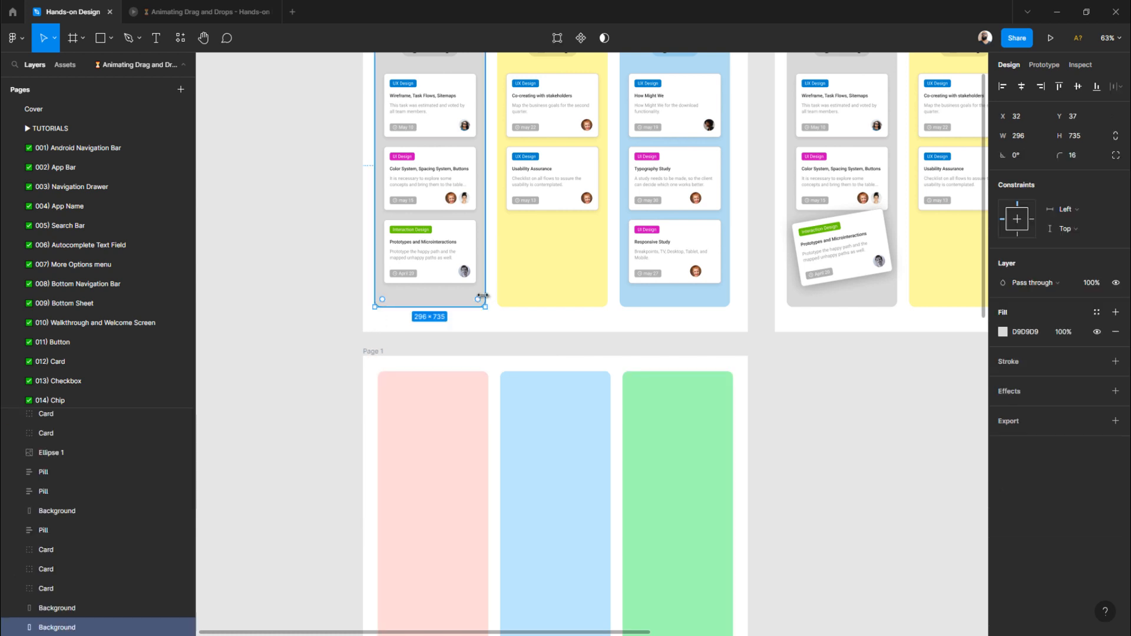
{"action": "left_click", "coordinate": [518, 298]}
{"action": "left_click", "coordinate": [451, 443]}
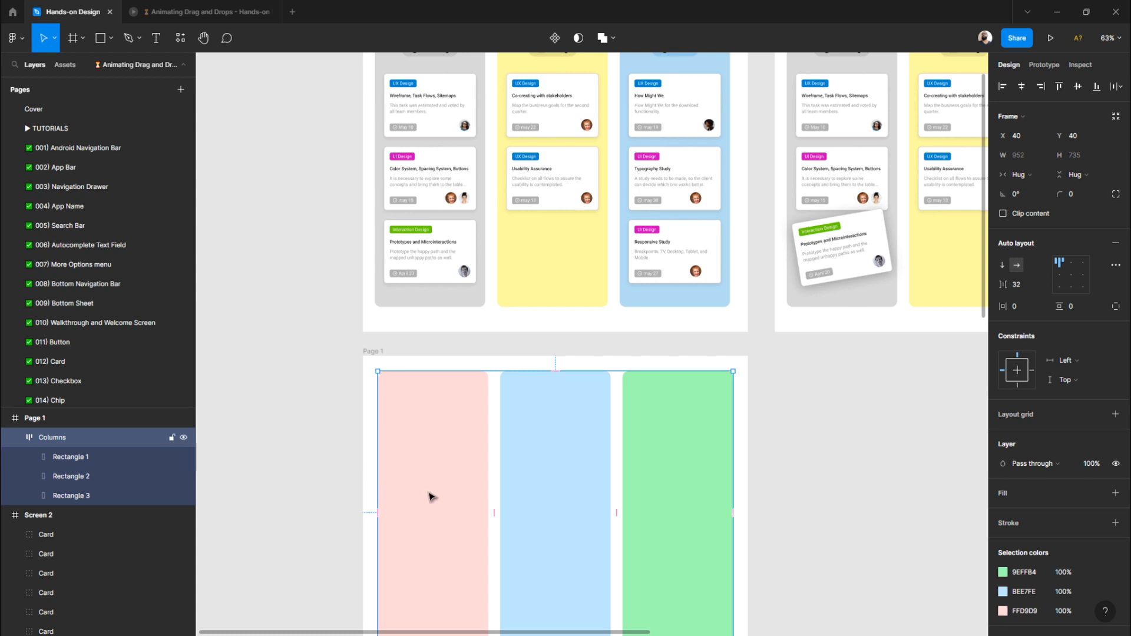
{"action": "key", "text": "ctrl+shift+g"}
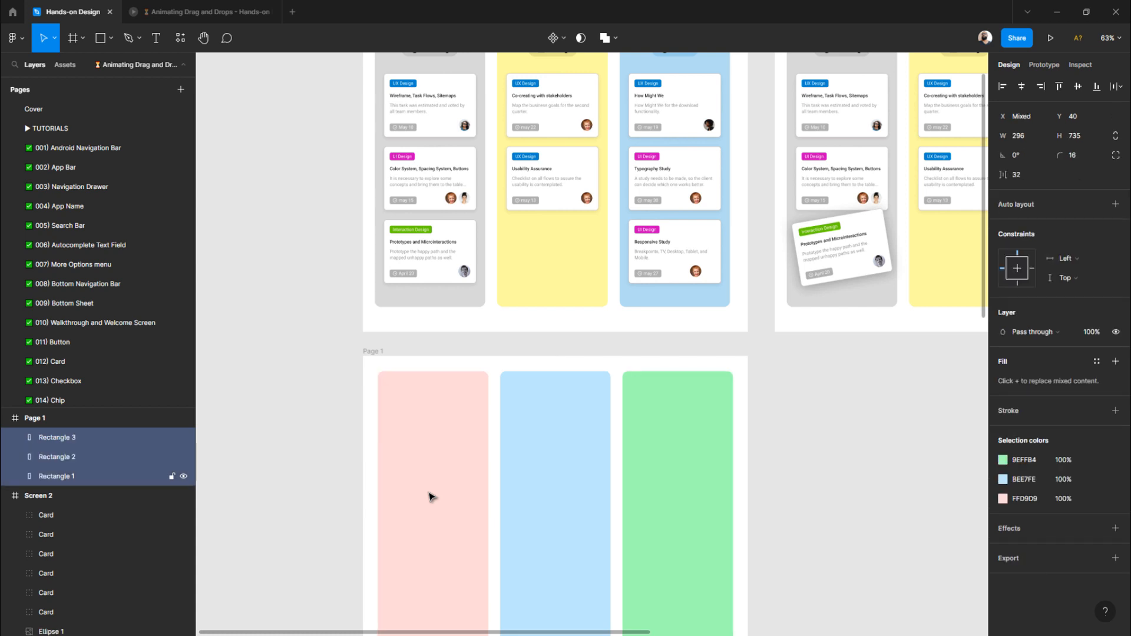
- Rename the pink first column's layer as "Backlog"
{"action": "left_click", "coordinate": [69, 442]}
{"action": "left_click", "coordinate": [75, 458]}
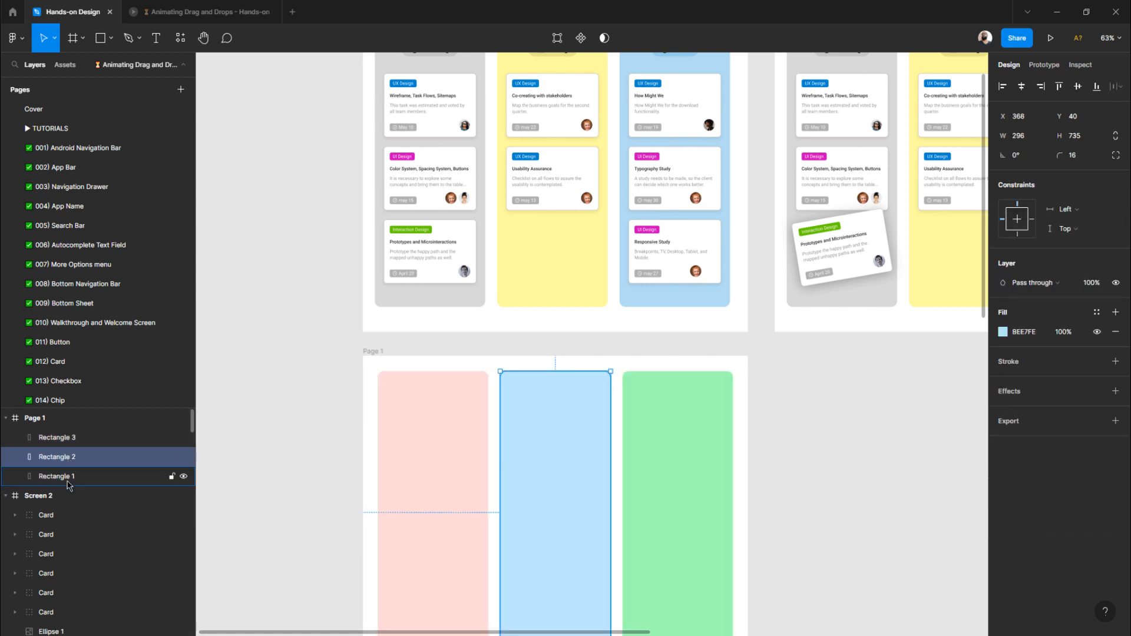
{"action": "scroll", "coordinate": [374, 522], "scroll_direction": "up", "scroll_amount": 2}
{"action": "scroll", "coordinate": [374, 522], "scroll_direction": "down", "scroll_amount": 2}
{"action": "double_click", "coordinate": [115, 480]}
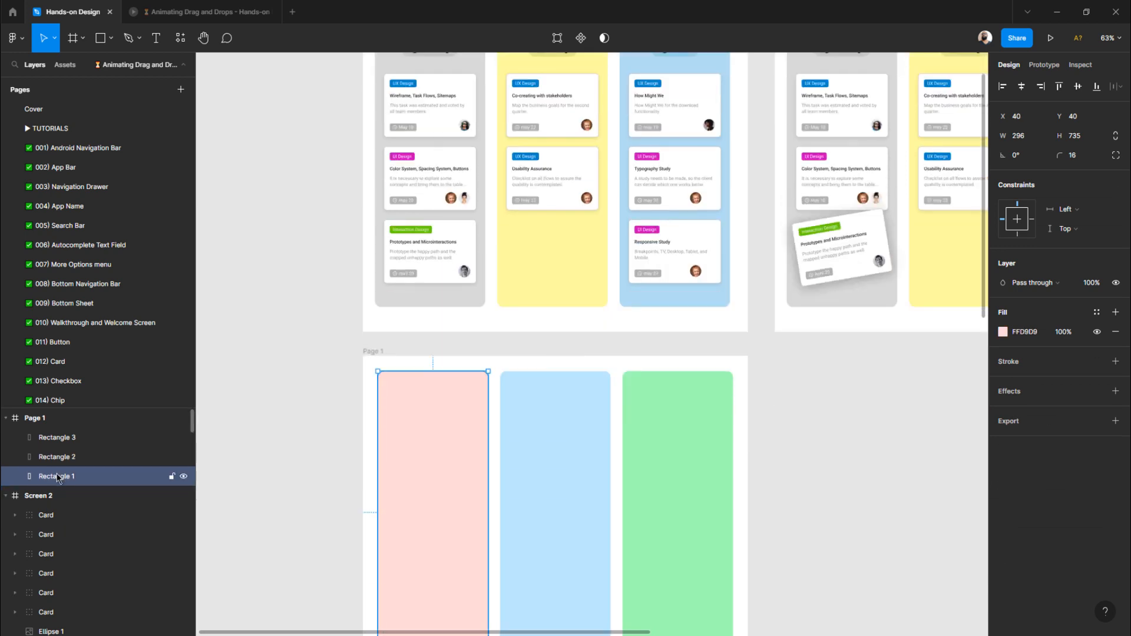
{"action": "type", "text": "Back"}
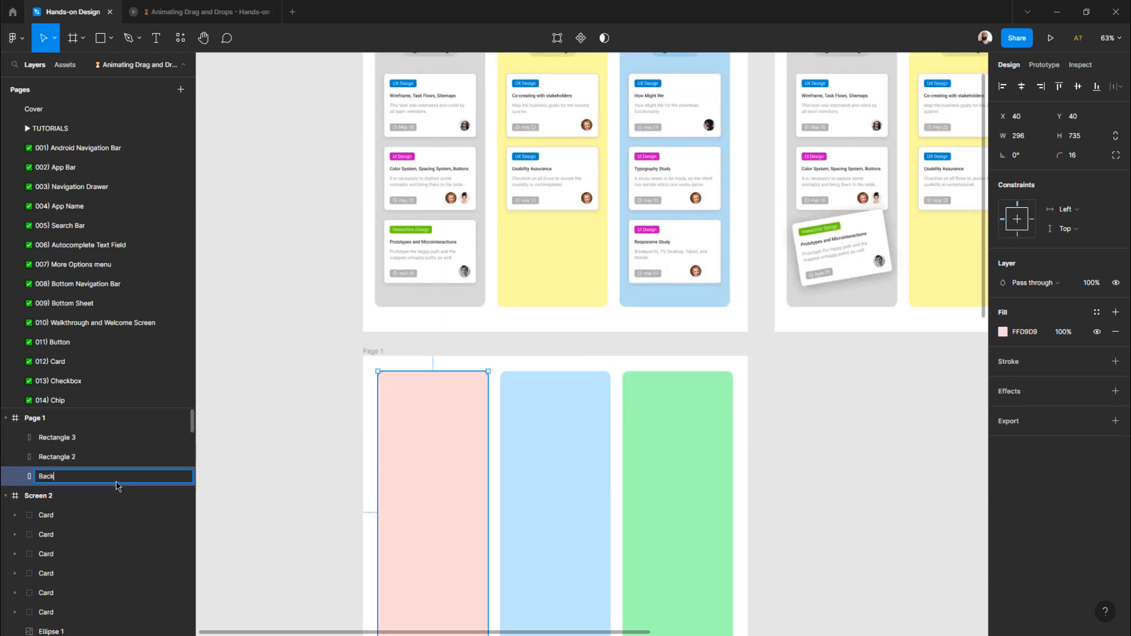
{"action": "type", "text": "log"}
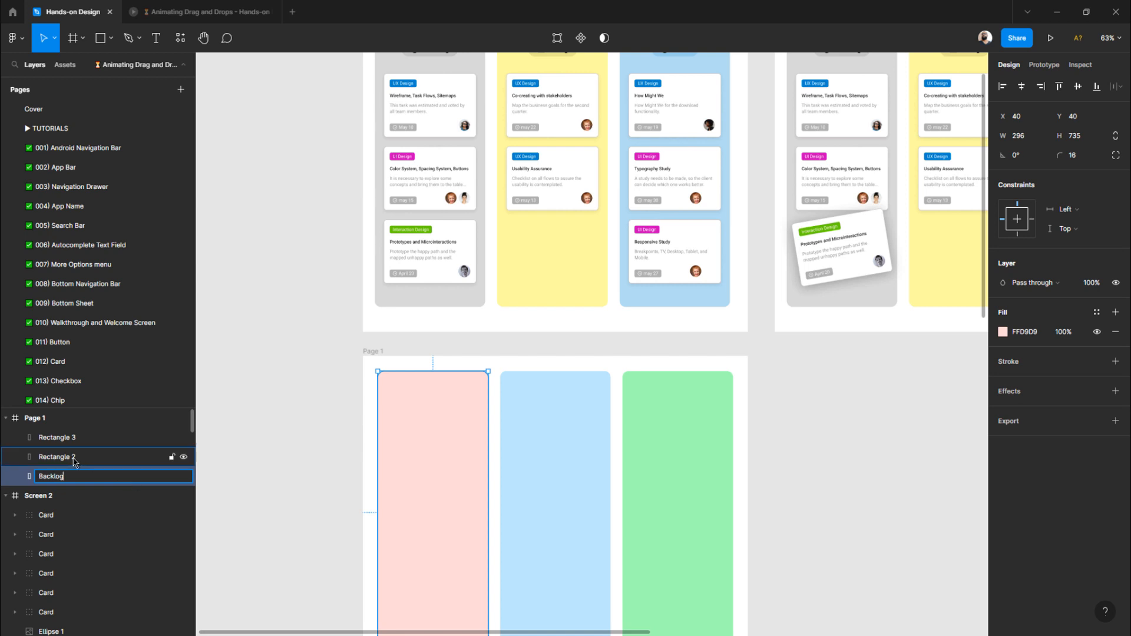
- Rename the blue middle column's layer as "Doing"
{"action": "double_click", "coordinate": [105, 459]}
{"action": "type", "text": "Doing"}
{"action": "key", "text": "Return"}
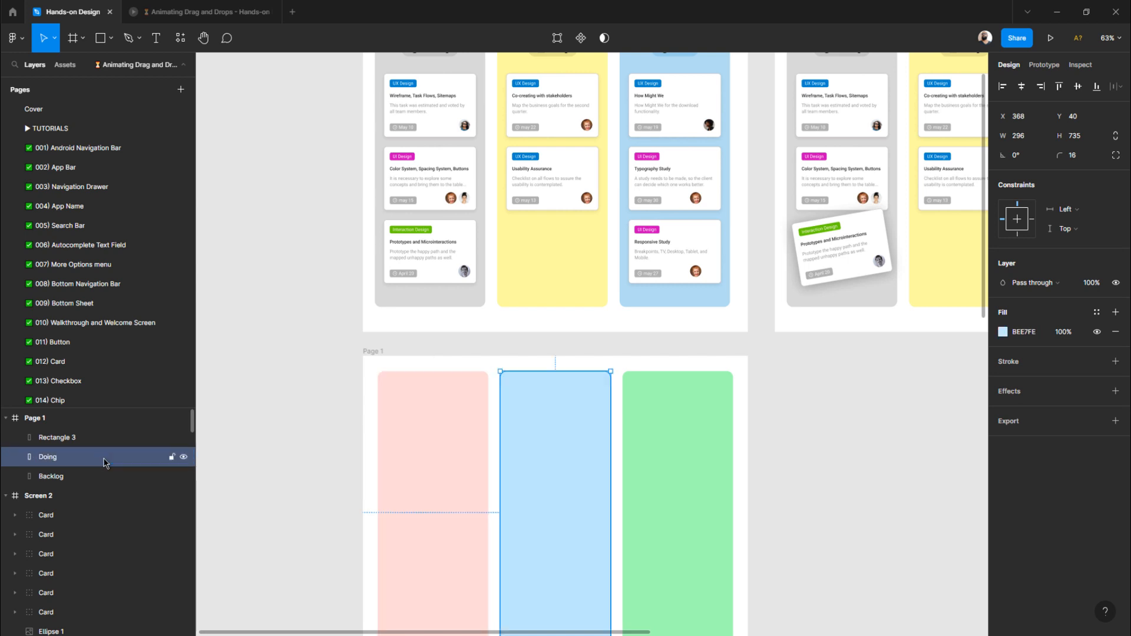
- Rename the green third column's layer as "Done" and clear the selection
{"action": "double_click", "coordinate": [74, 437]}
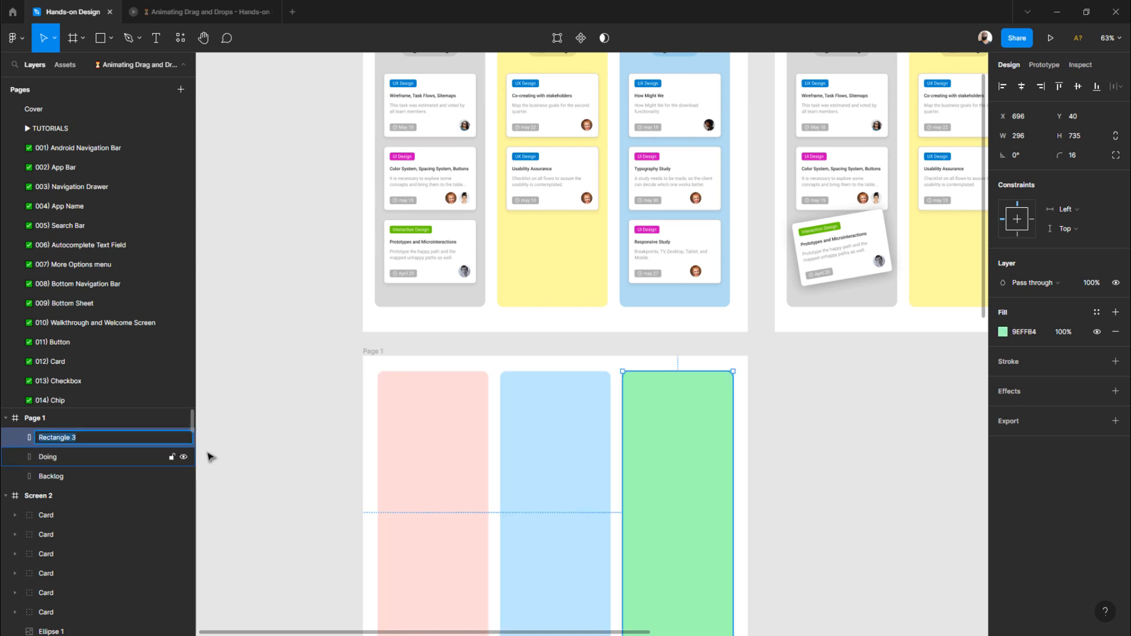
{"action": "scroll", "coordinate": [442, 454], "scroll_direction": "up", "scroll_amount": 3}
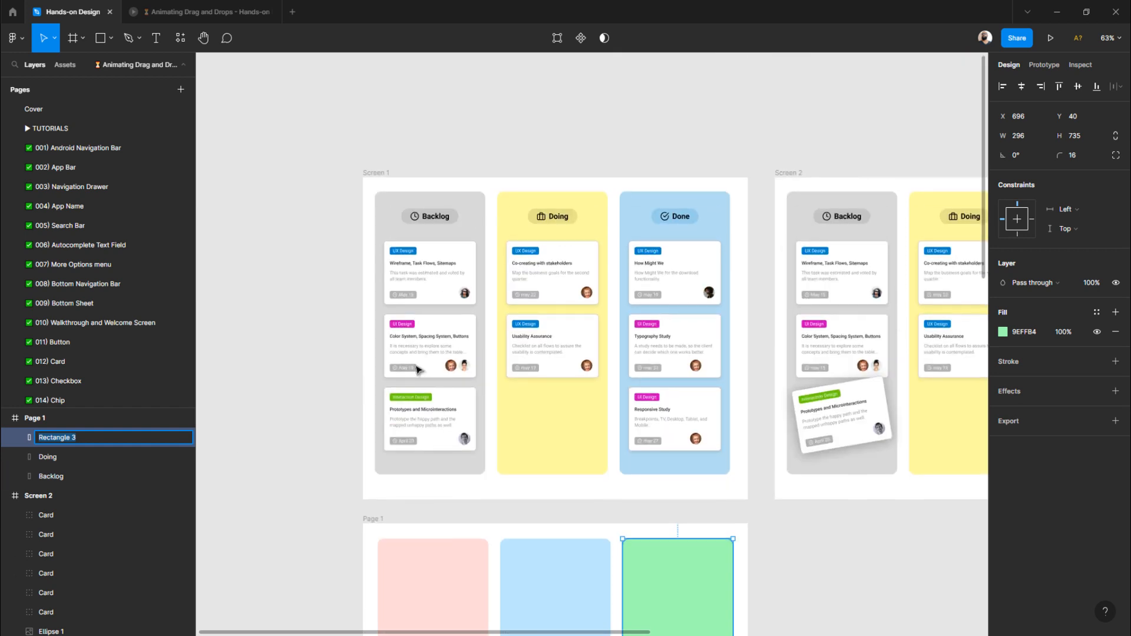
{"action": "scroll", "coordinate": [356, 424], "scroll_direction": "down", "scroll_amount": 2}
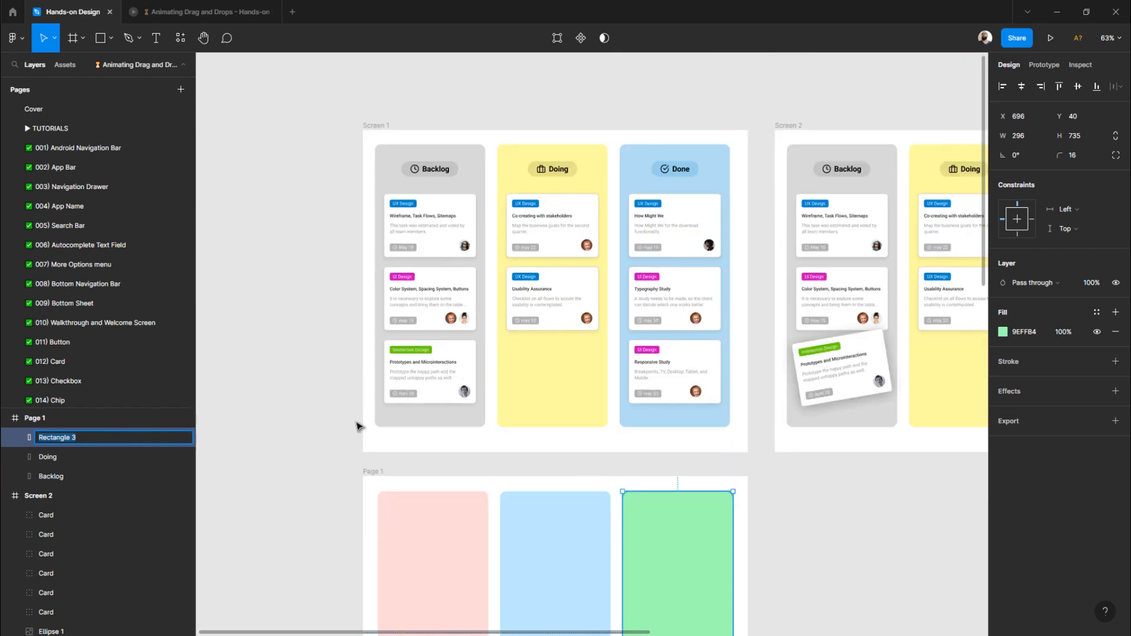
{"action": "scroll", "coordinate": [357, 428], "scroll_direction": "down", "scroll_amount": 2}
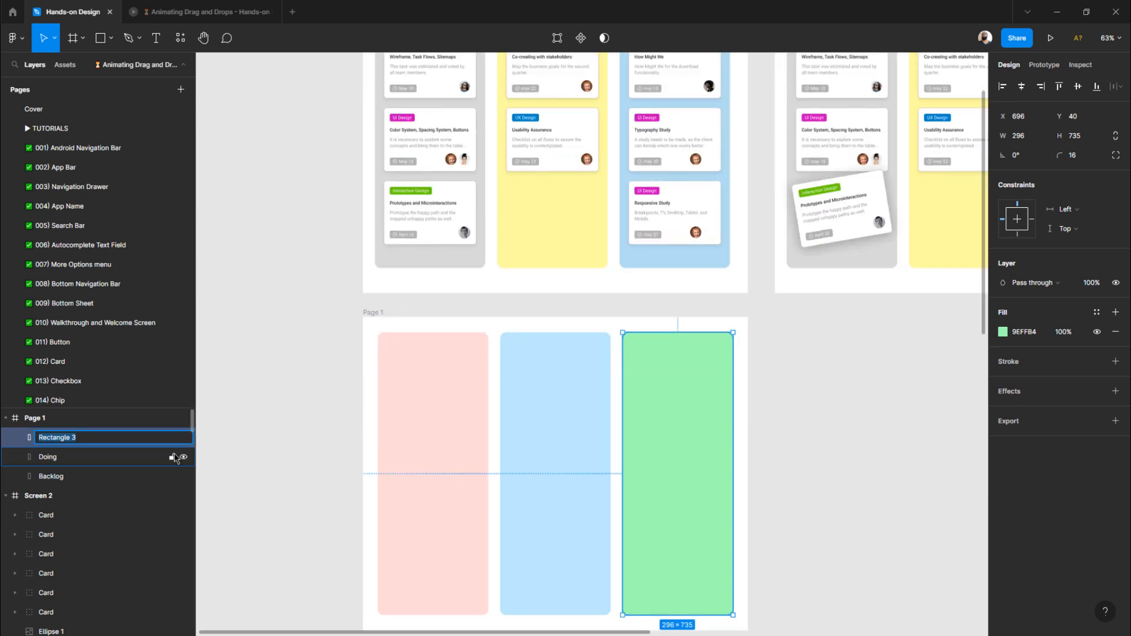
{"action": "type", "text": "Done"}
{"action": "key", "text": "Return"}
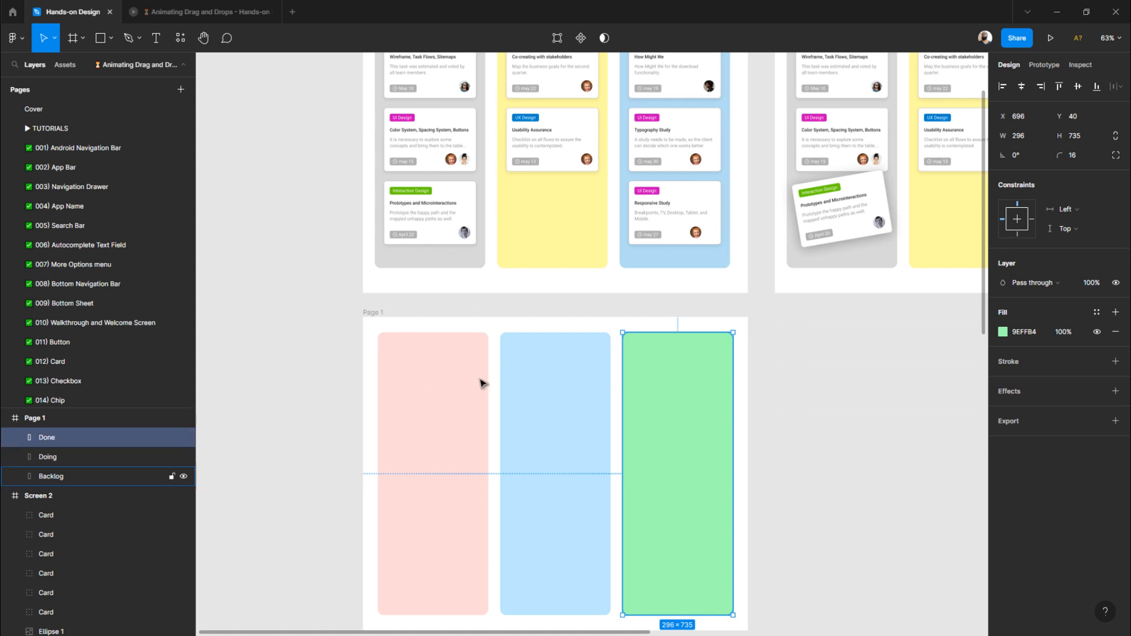
{"action": "left_click", "coordinate": [315, 366]}
{"action": "scroll", "coordinate": [454, 369], "scroll_direction": "up", "scroll_amount": 2}
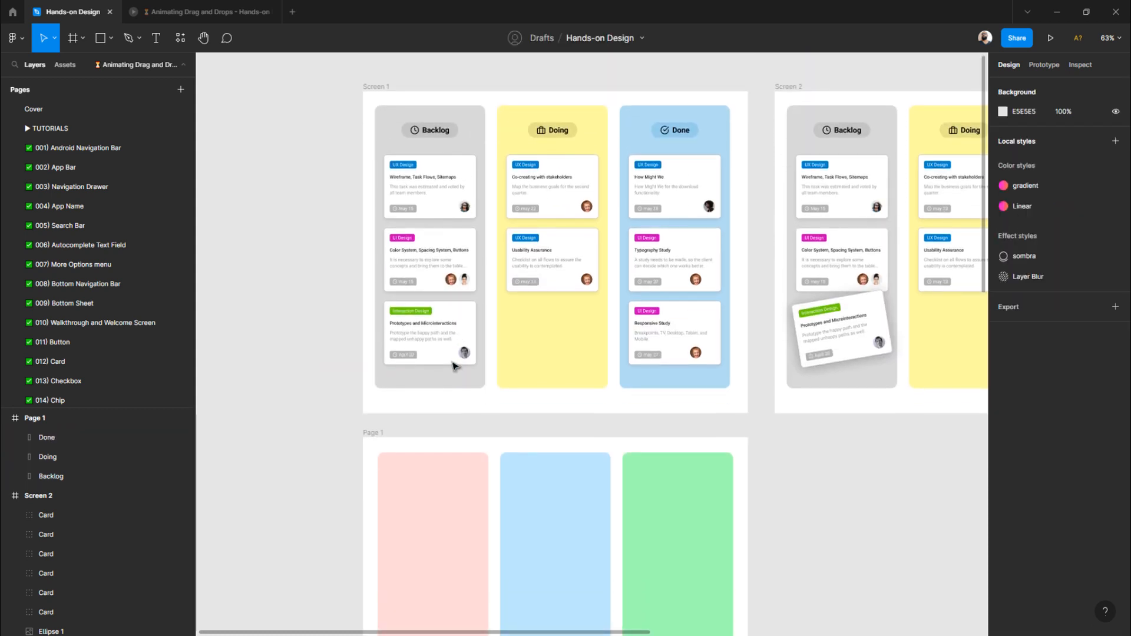
{"action": "scroll", "coordinate": [449, 151], "scroll_direction": "up", "scroll_amount": 4}
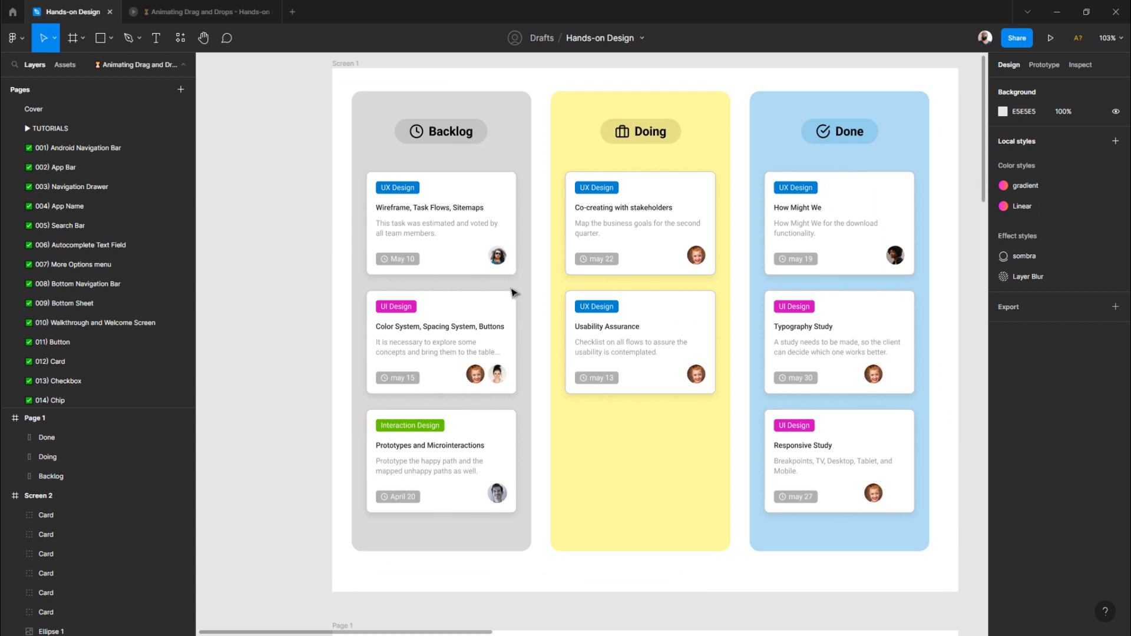
- Add a "Backlog" text label in the upper part of Page 1's pink column
{"action": "scroll", "coordinate": [491, 412], "scroll_direction": "down", "scroll_amount": 6}
{"action": "scroll", "coordinate": [491, 412], "scroll_direction": "down", "scroll_amount": 2}
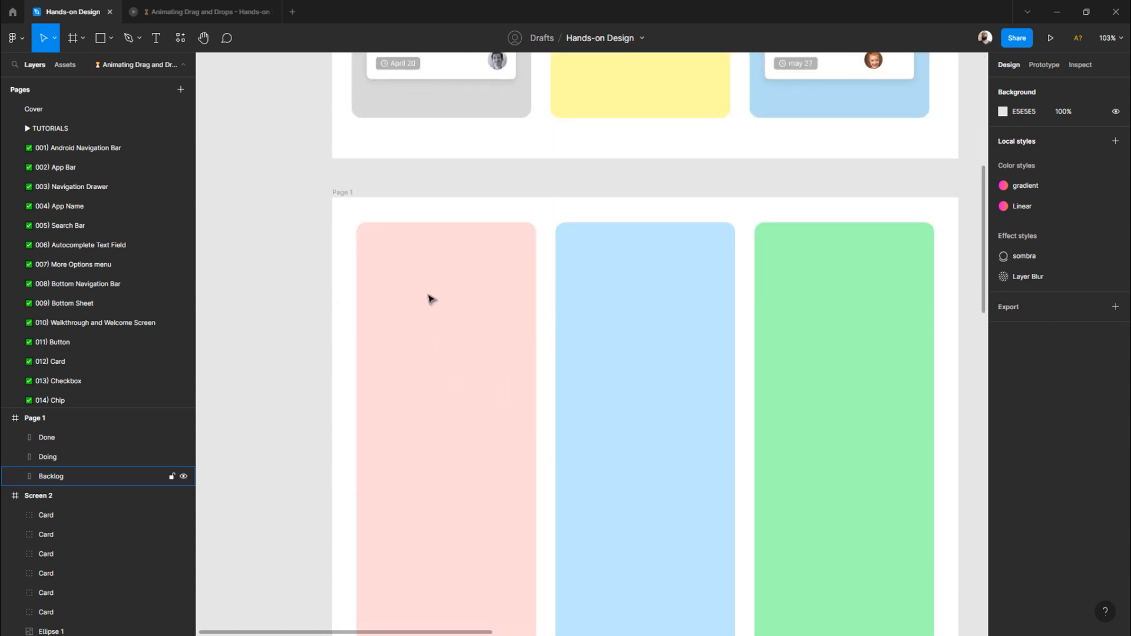
{"action": "scroll", "coordinate": [429, 294], "scroll_direction": "up", "scroll_amount": 3}
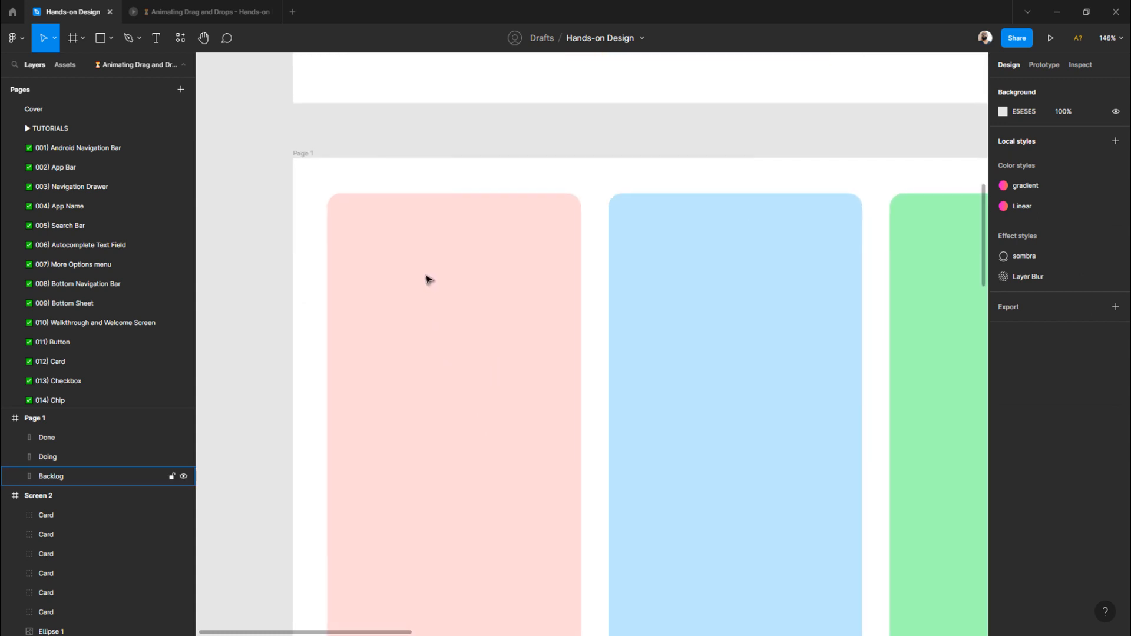
{"action": "key", "text": "t"}
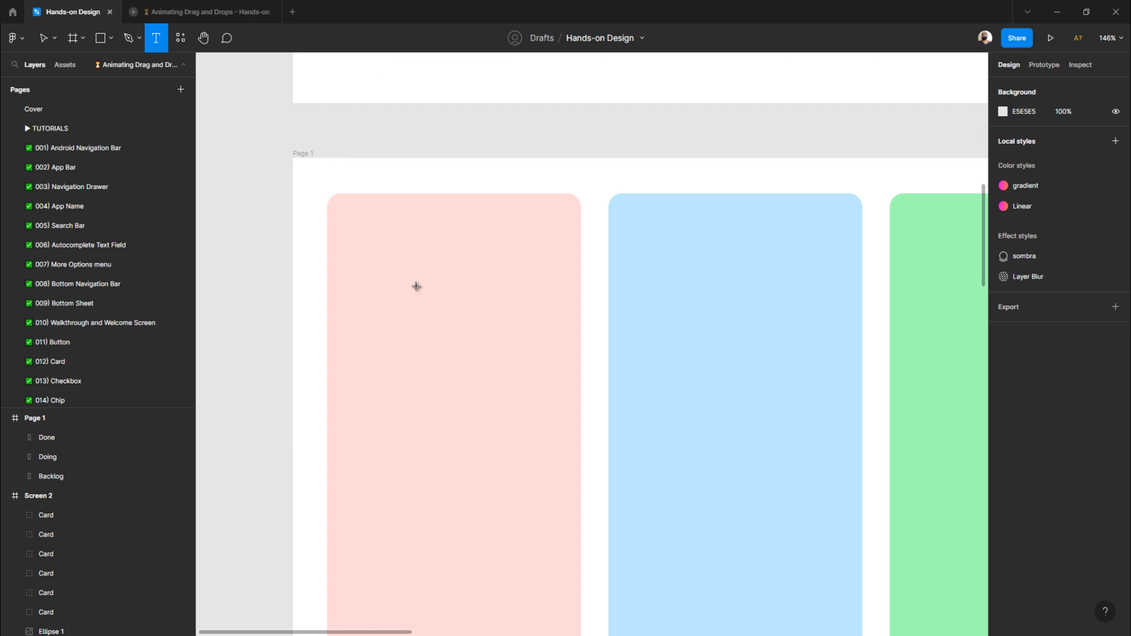
{"action": "left_click", "coordinate": [422, 284]}
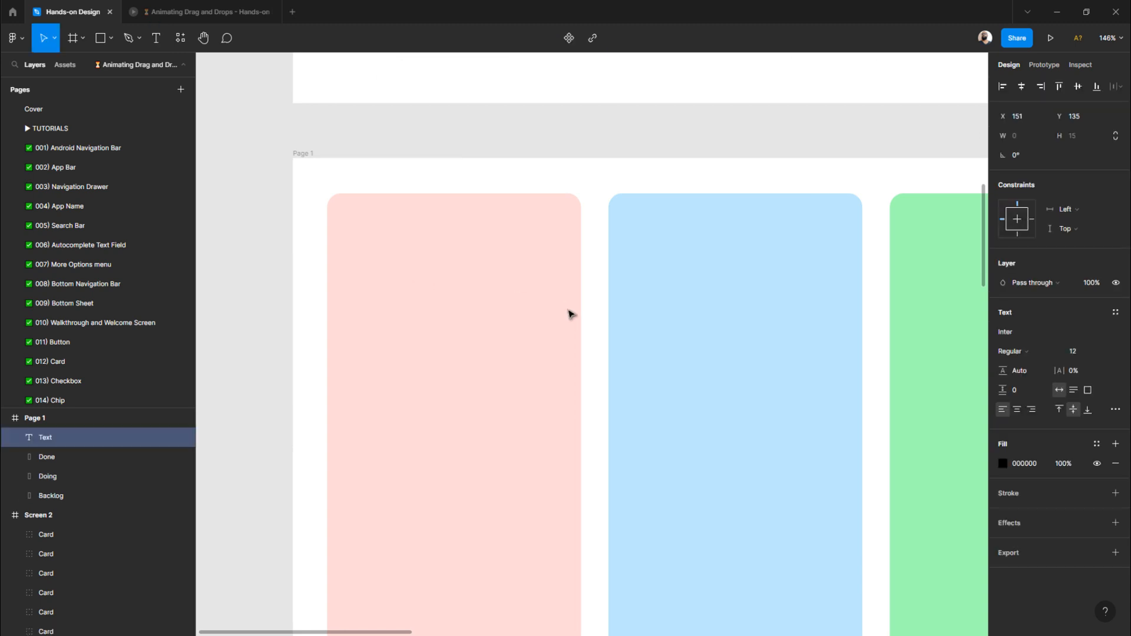
{"action": "type", "text": "Backlog"}
{"action": "key", "text": "Escape"}
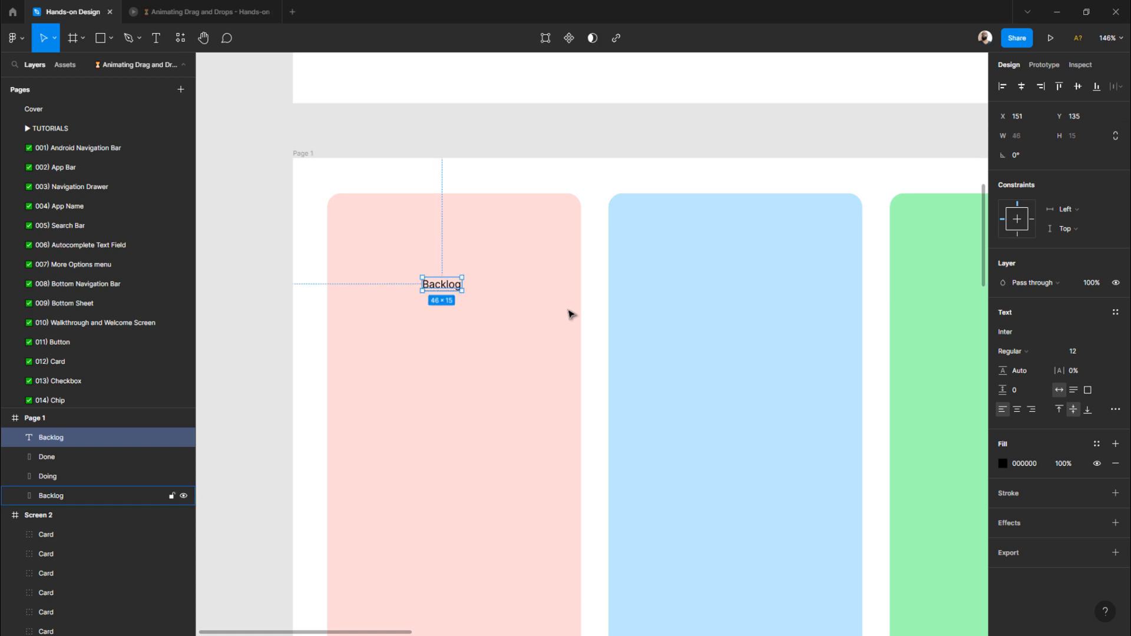
- Make the Backlog label bold at size 20 and move it up near the pink column's top edge, at about X 149, Y 76
{"action": "key", "text": "ctrl+b"}
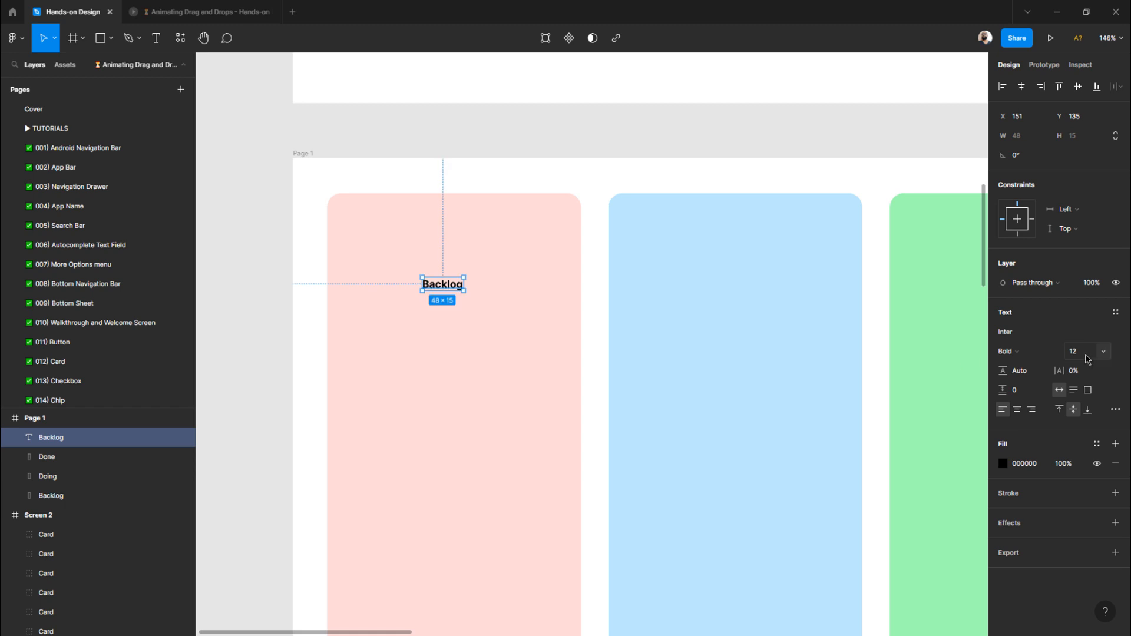
{"action": "left_click", "coordinate": [1086, 356]}
{"action": "type", "text": "20"}
{"action": "key", "text": "Return"}
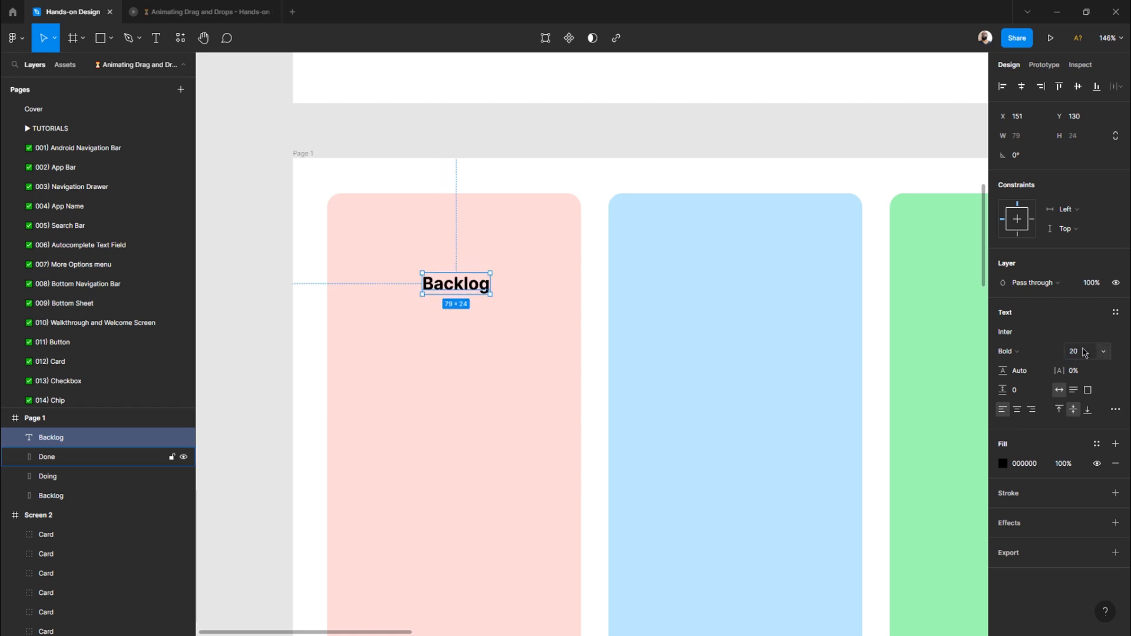
{"action": "left_click_drag", "start_coordinate": [470, 288], "coordinate": [465, 241]}
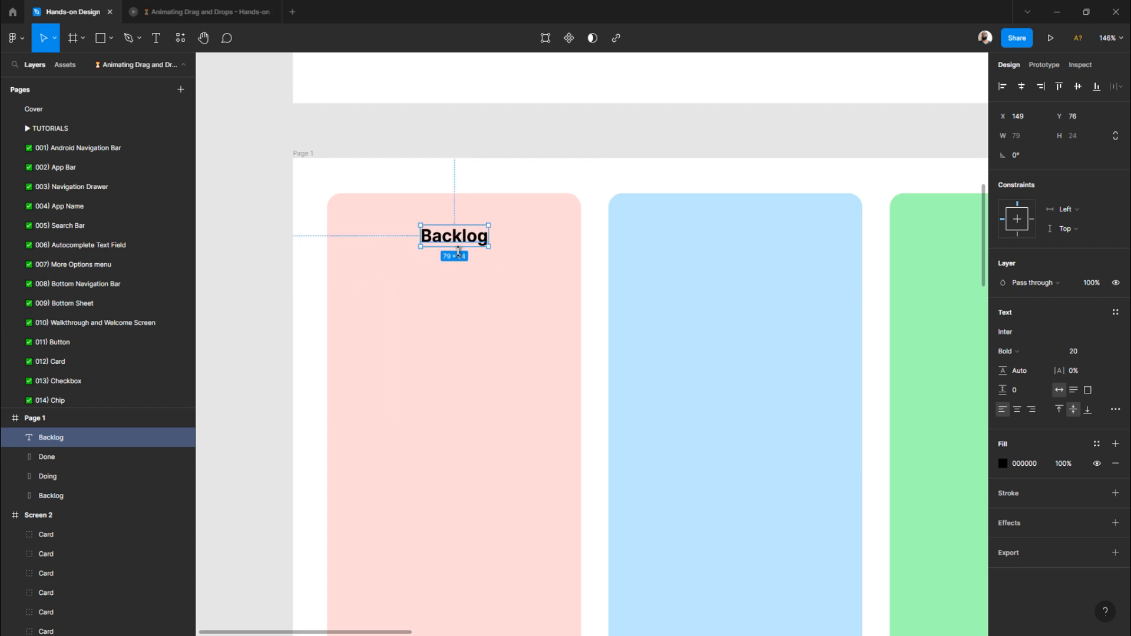
- Find and run the Feather Icons plugin, placing its window clear of the Backlog label
{"action": "left_click", "coordinate": [23, 44]}
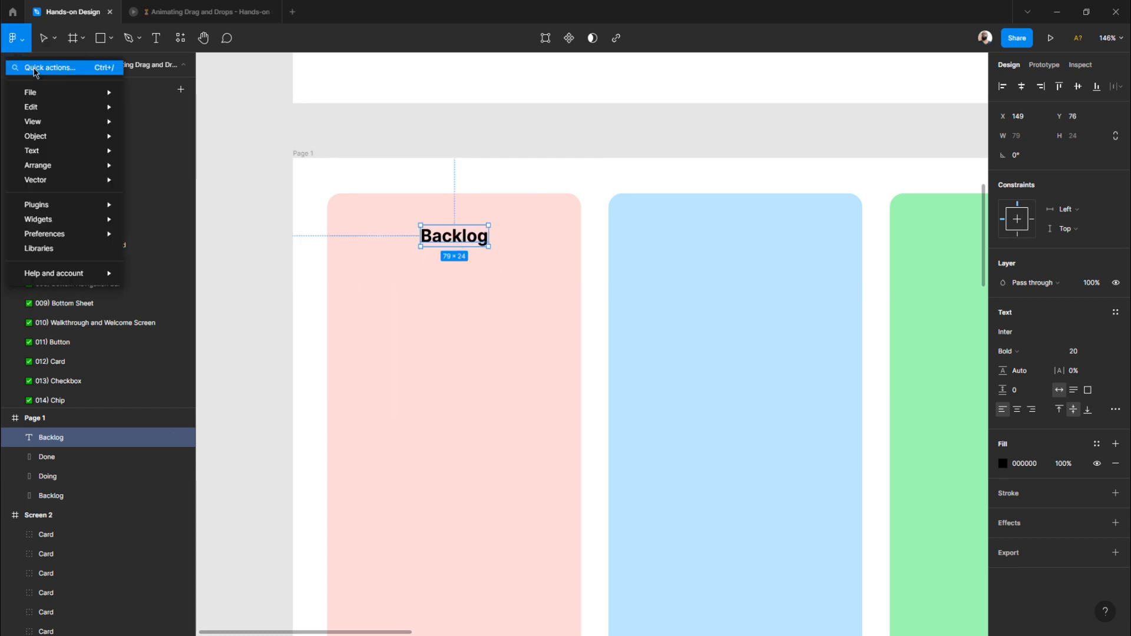
{"action": "mouse_move", "coordinate": [62, 206]}
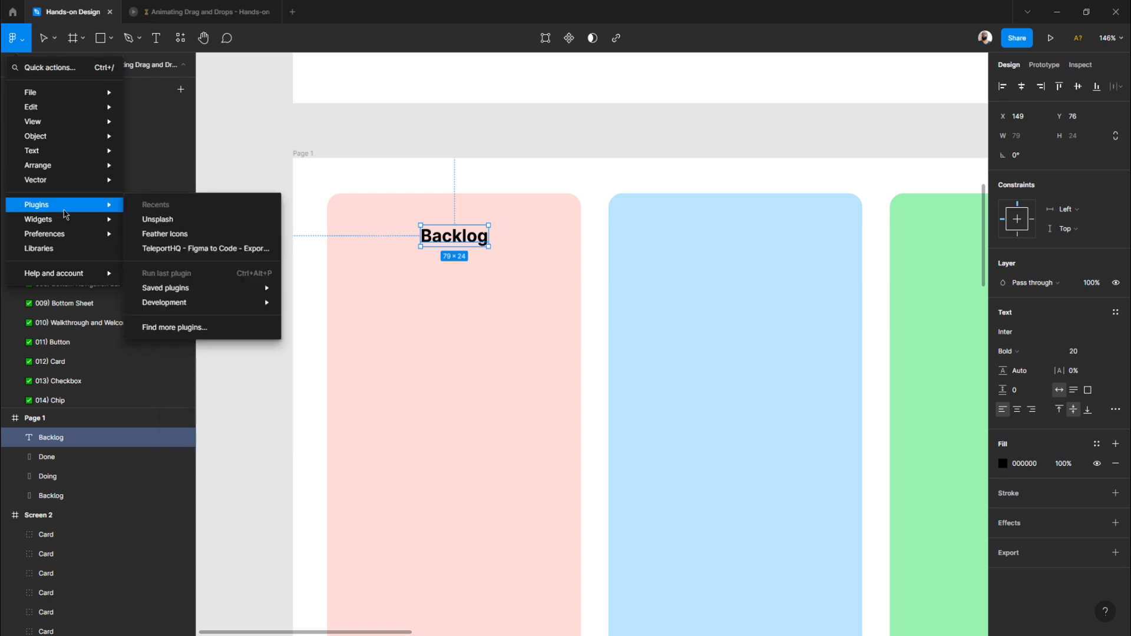
{"action": "left_click", "coordinate": [182, 329]}
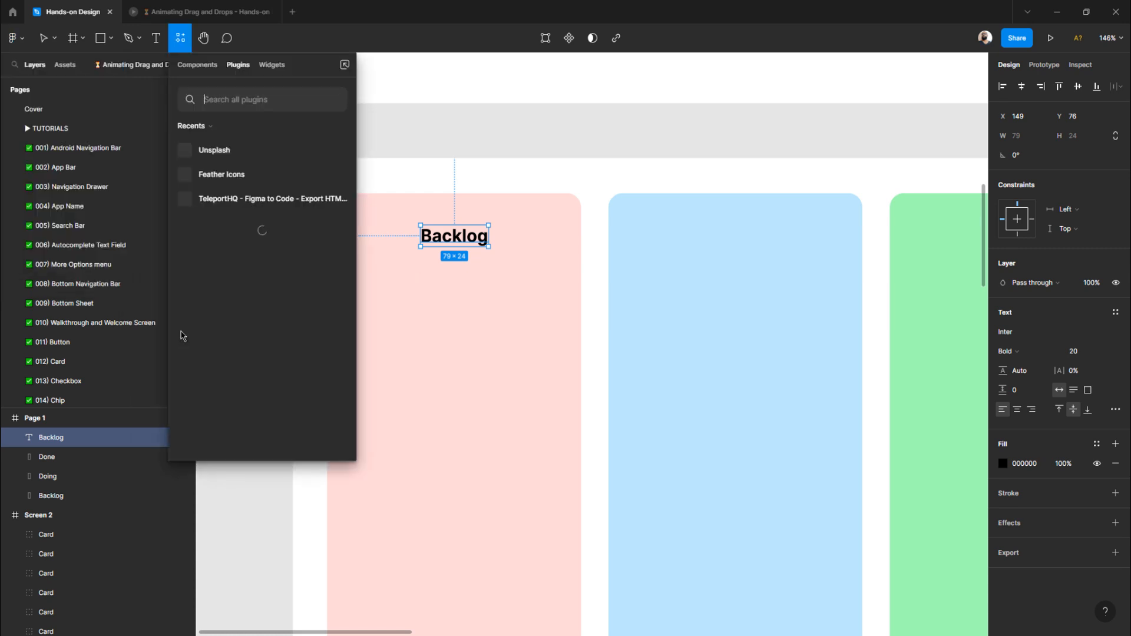
{"action": "type", "text": "f"}
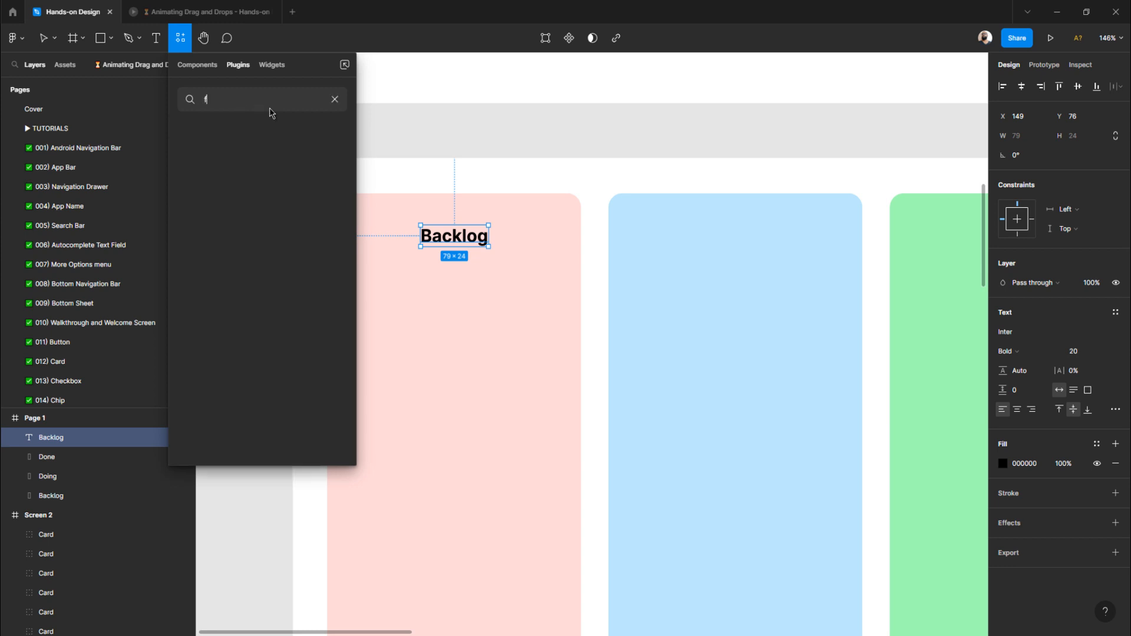
{"action": "type", "text": "eather icon"}
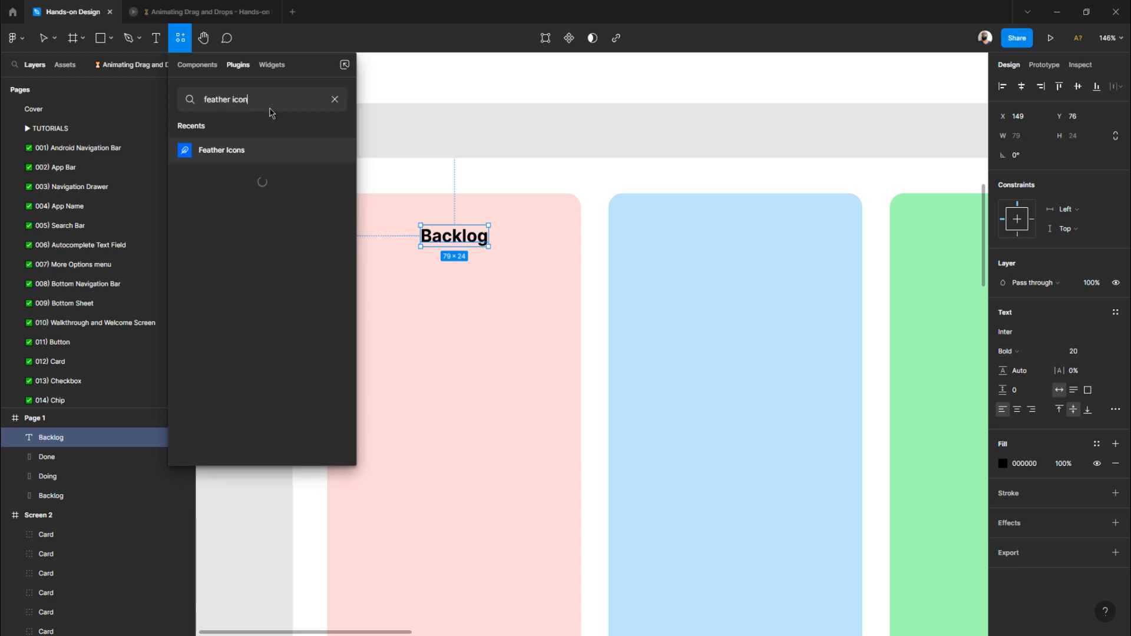
{"action": "type", "text": "s"}
{"action": "left_click", "coordinate": [242, 151]}
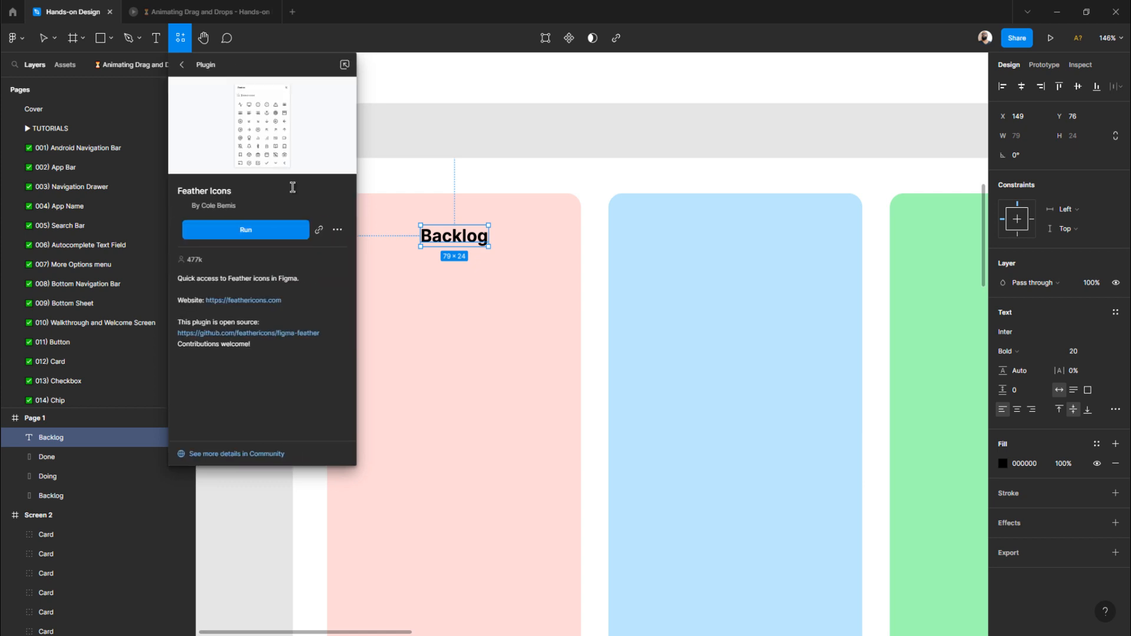
{"action": "left_click", "coordinate": [264, 238]}
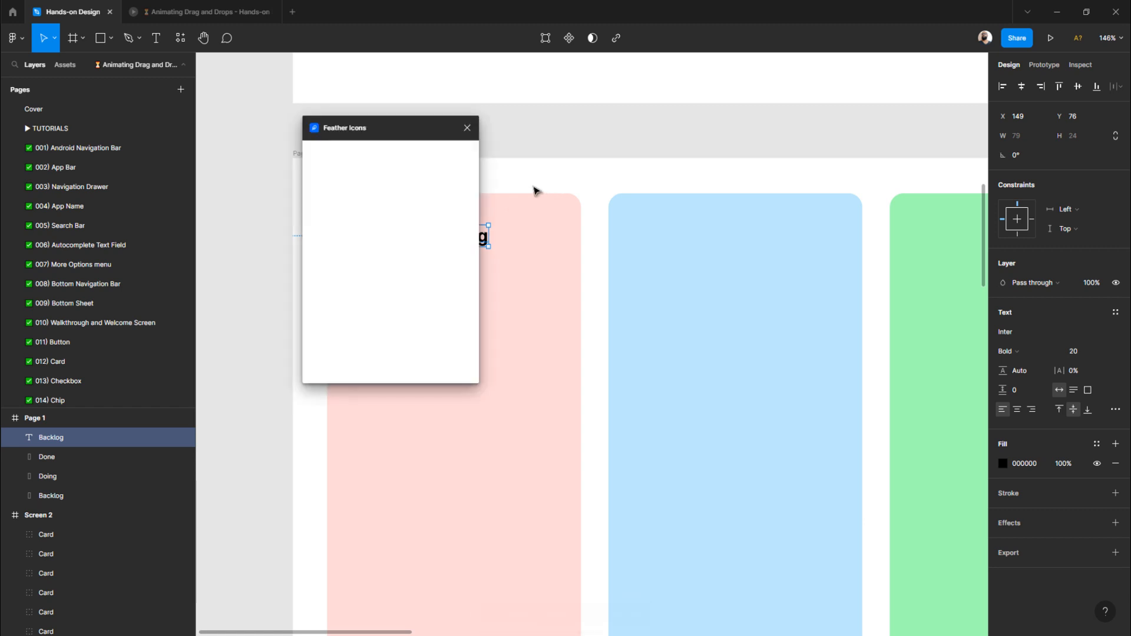
{"action": "left_click_drag", "start_coordinate": [388, 133], "coordinate": [823, 148]}
- Examine the header icons of Screen 1's Backlog, Doing and Done columns and clear the selection
{"action": "scroll", "coordinate": [533, 158], "scroll_direction": "down", "scroll_amount": 2, "text": "ctrl"}
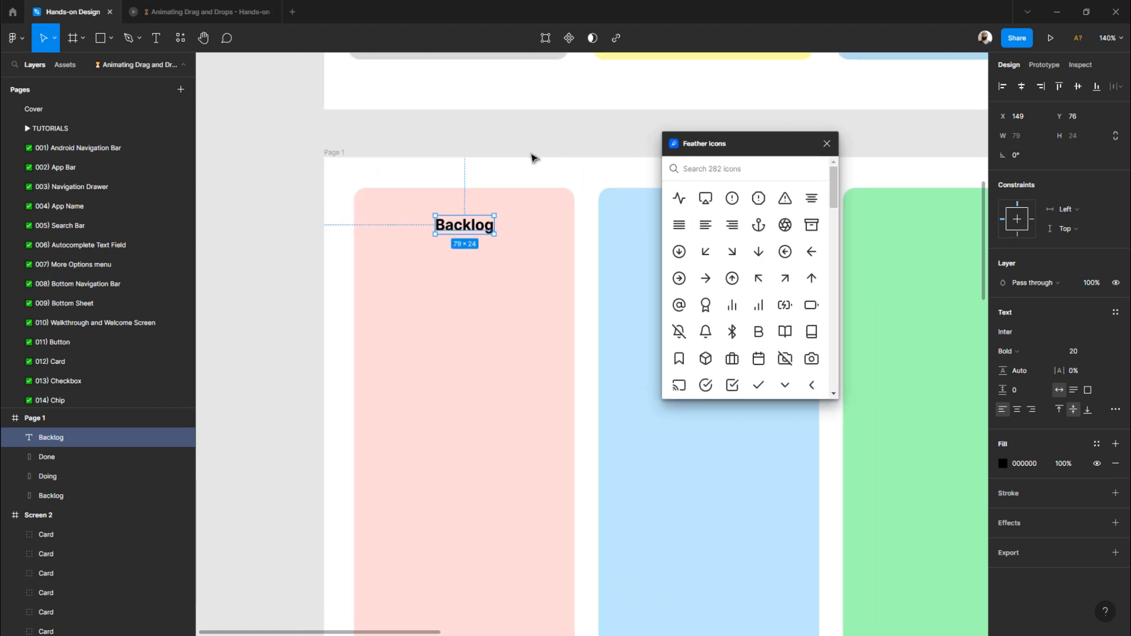
{"action": "scroll", "coordinate": [533, 158], "scroll_direction": "up", "scroll_amount": 10}
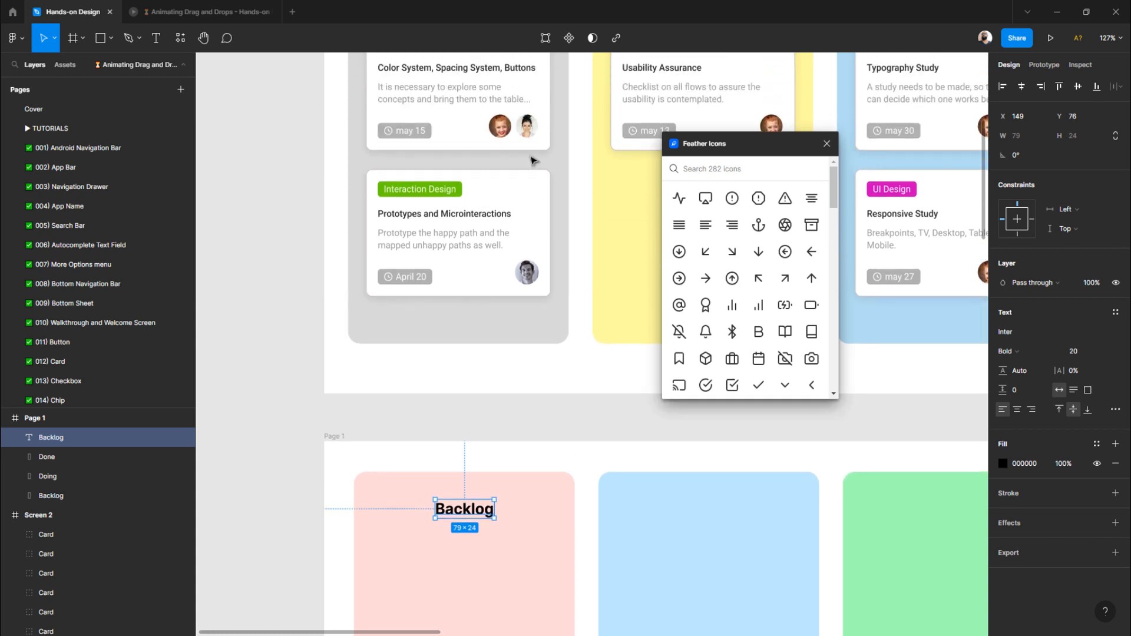
{"action": "scroll", "coordinate": [532, 159], "scroll_direction": "up", "scroll_amount": 3}
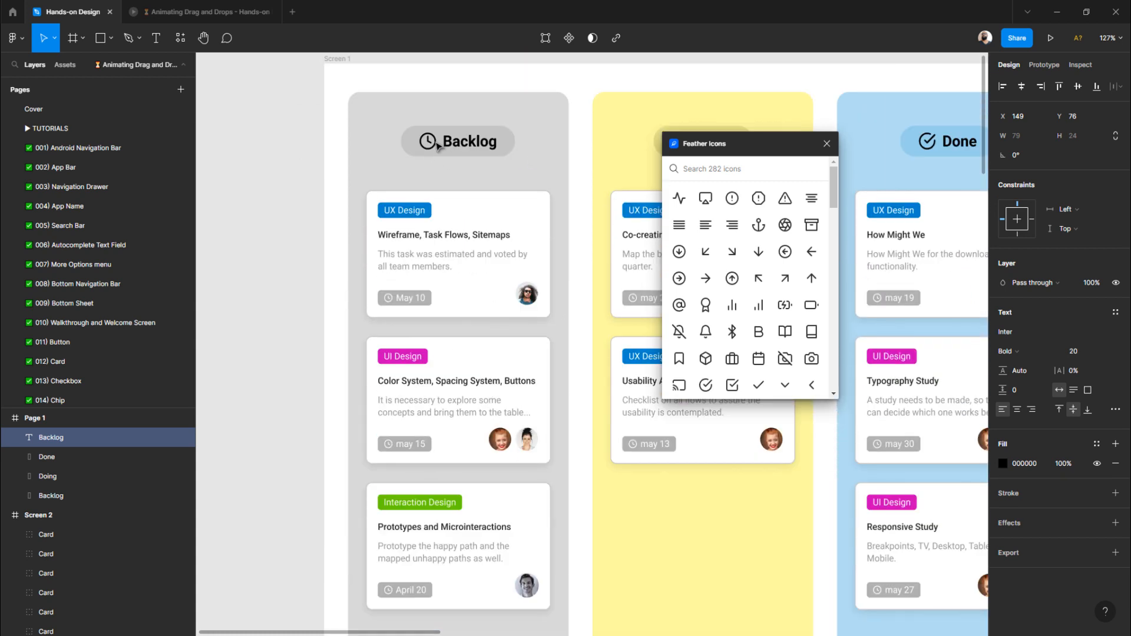
{"action": "scroll", "coordinate": [436, 149], "scroll_direction": "right", "scroll_amount": 5}
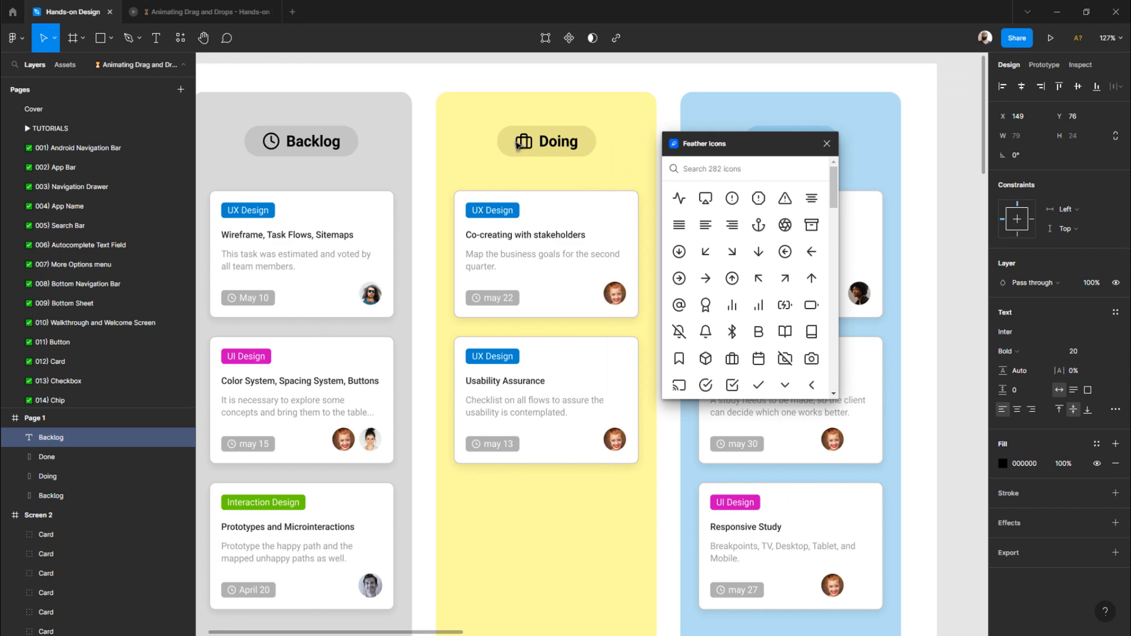
{"action": "scroll", "coordinate": [518, 145], "scroll_direction": "right", "scroll_amount": 10}
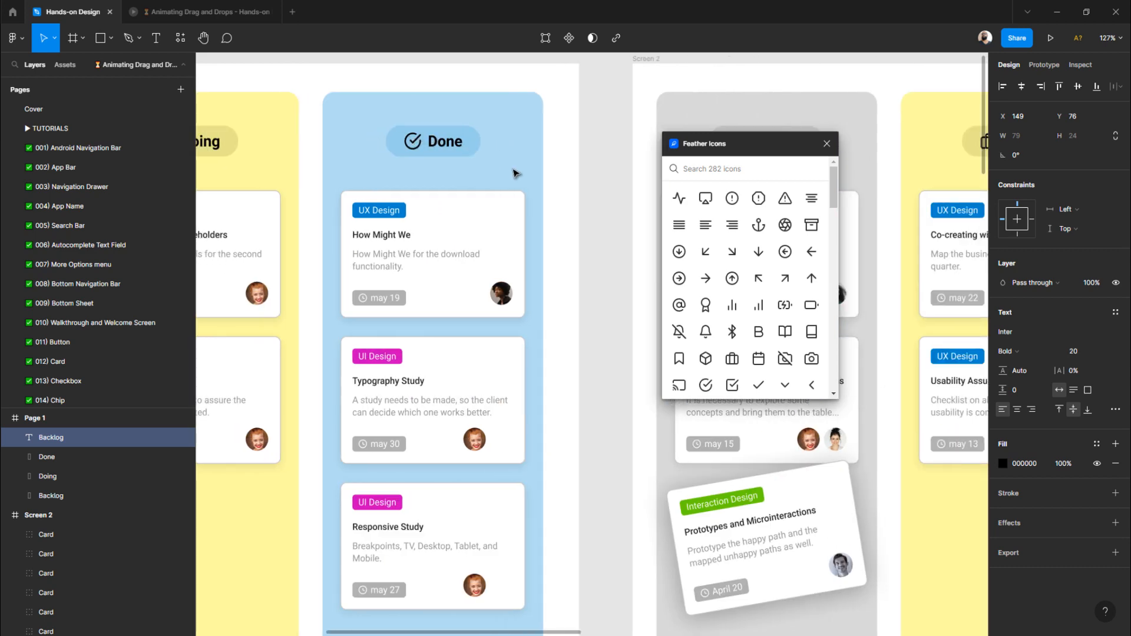
{"action": "scroll", "coordinate": [513, 172], "scroll_direction": "left", "scroll_amount": 15}
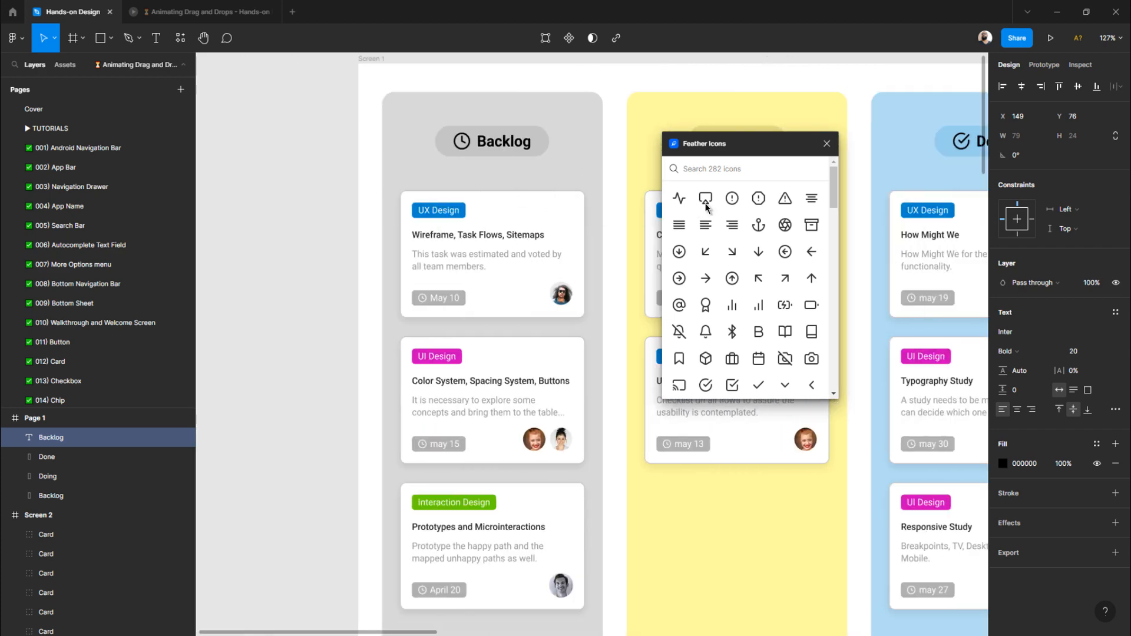
{"action": "left_click", "coordinate": [328, 227]}
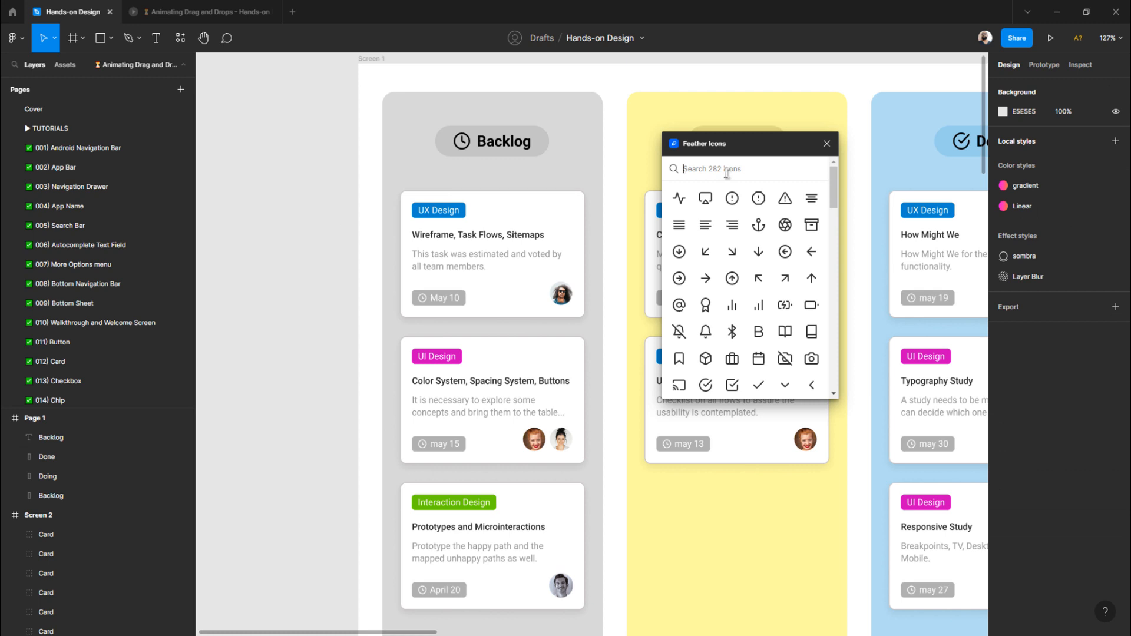
- Search Feather Icons for "watch", insert the clock icon and place it on the empty canvas beside Screen 1, at X -500, Y 71
{"action": "type", "text": "watch"}
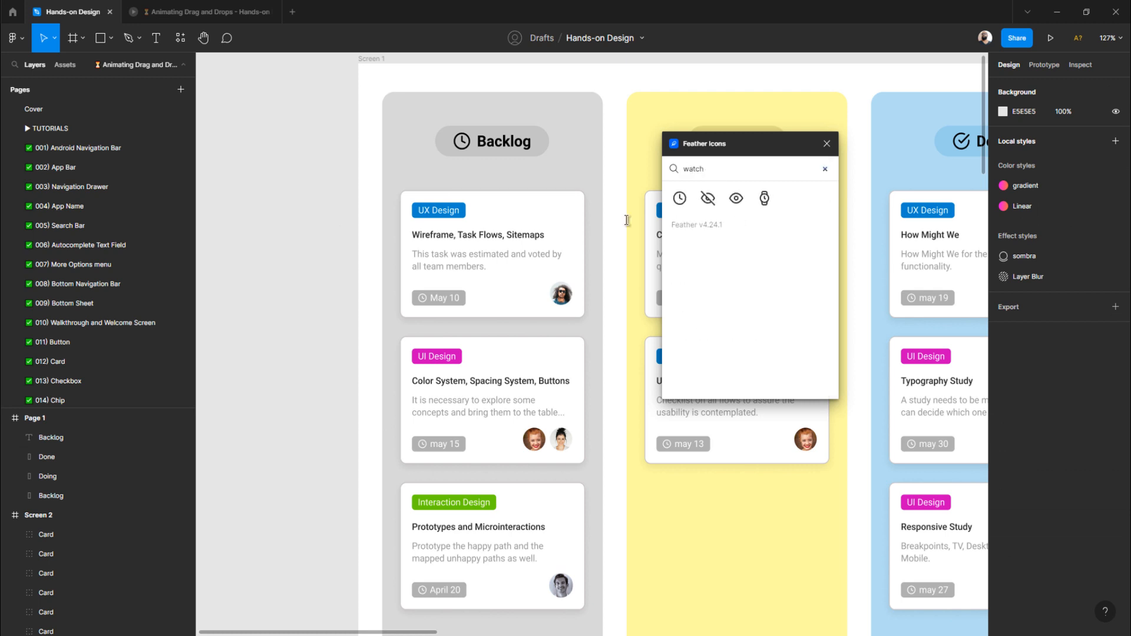
{"action": "left_click", "coordinate": [680, 198]}
{"action": "left_click", "coordinate": [680, 200]}
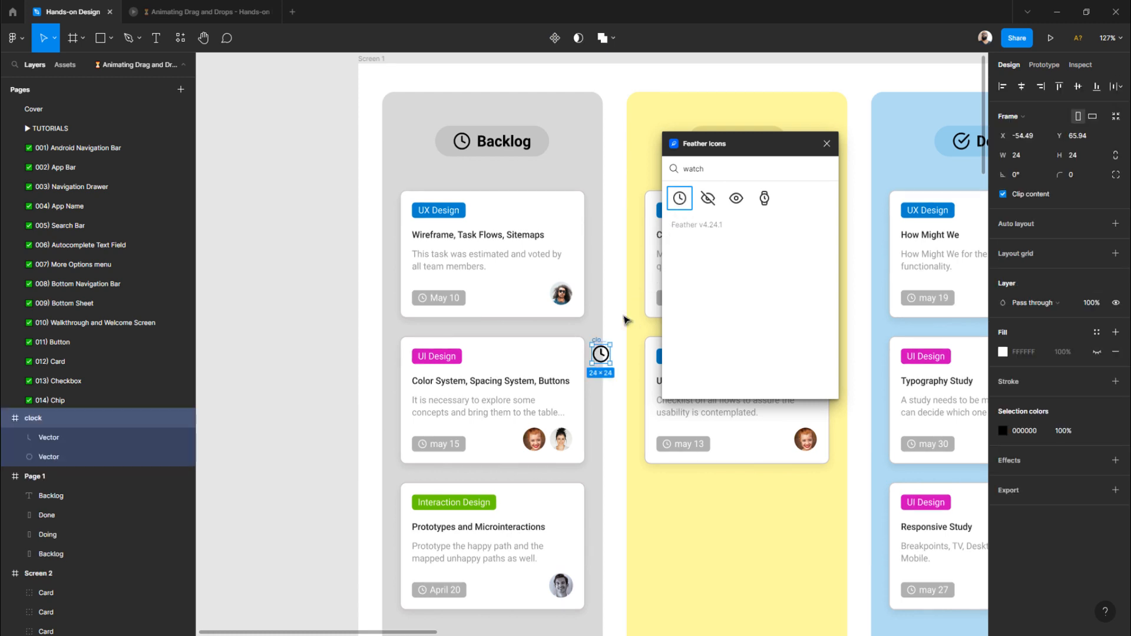
{"action": "left_click_drag", "start_coordinate": [597, 343], "coordinate": [409, 182]}
{"action": "left_click", "coordinate": [316, 323]}
{"action": "left_click", "coordinate": [370, 199]}
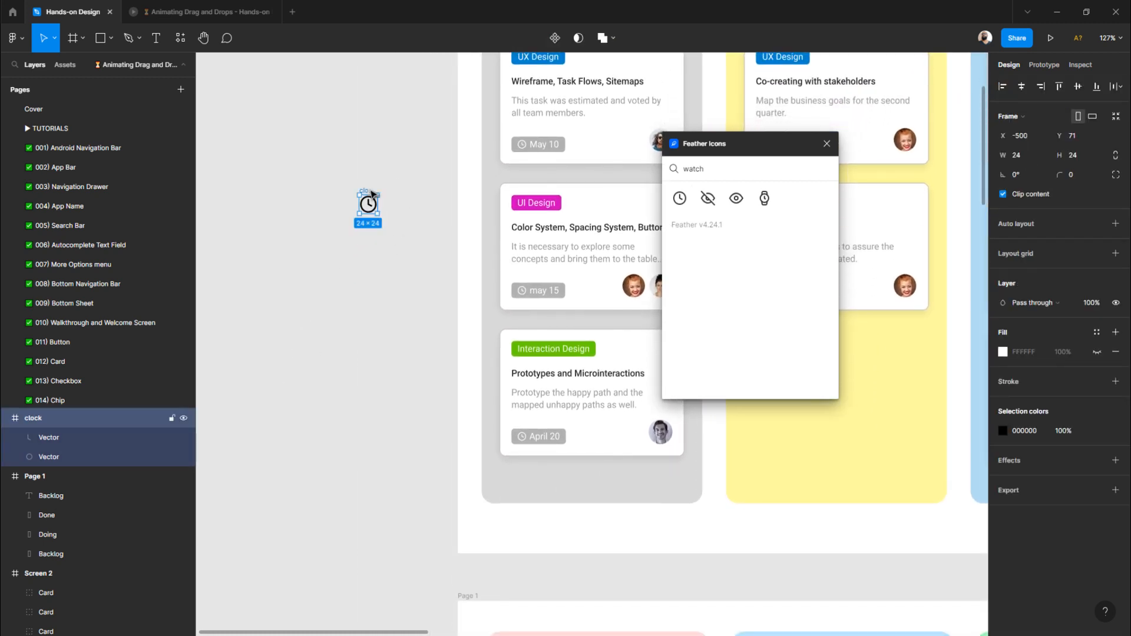
- Try moving the clock icon's hands and its outer circle out of the icon frame, undoing each move
{"action": "scroll", "coordinate": [373, 194], "scroll_direction": "down", "scroll_amount": 4}
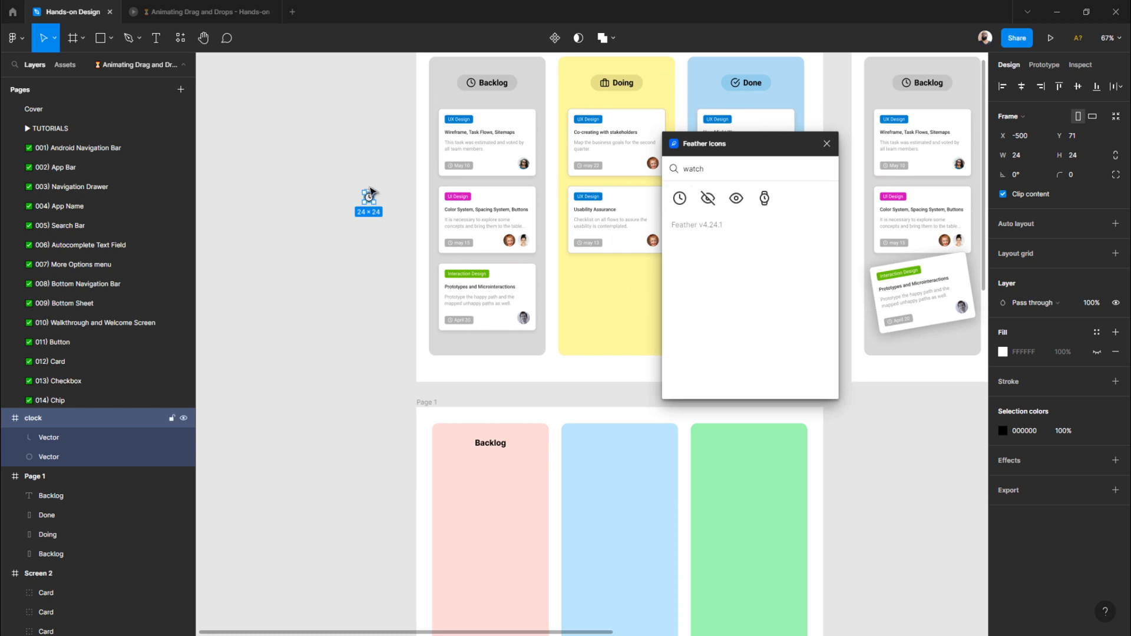
{"action": "left_click", "coordinate": [64, 440]}
{"action": "scroll", "coordinate": [402, 224], "scroll_direction": "up", "scroll_amount": 6}
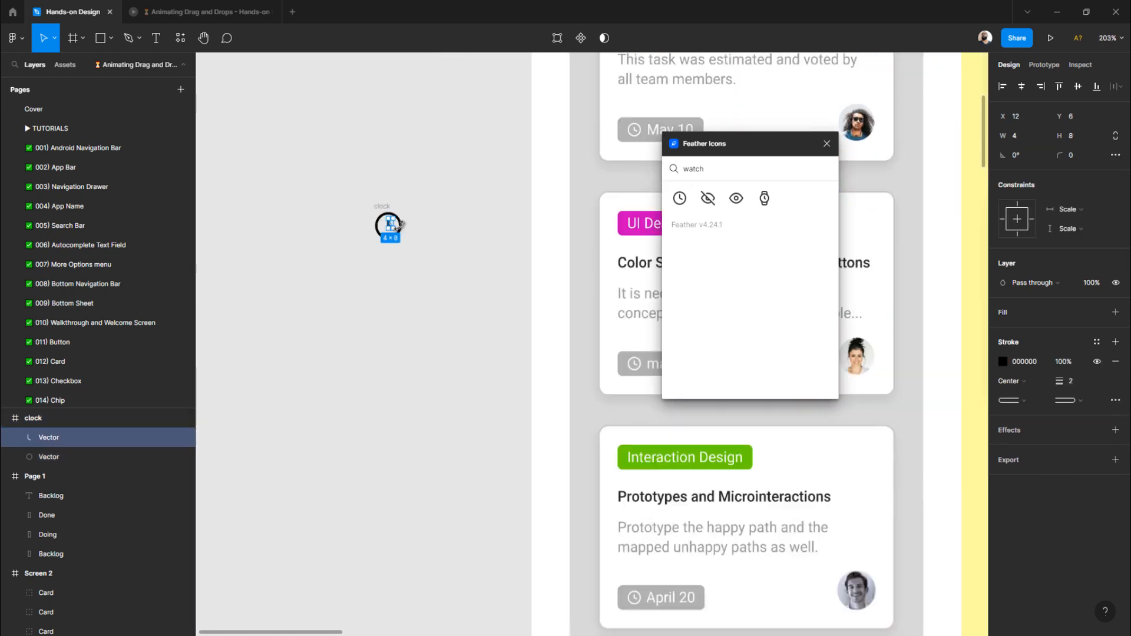
{"action": "scroll", "coordinate": [401, 224], "scroll_direction": "up", "scroll_amount": 3}
{"action": "left_click", "coordinate": [391, 300]}
{"action": "left_click", "coordinate": [386, 228]}
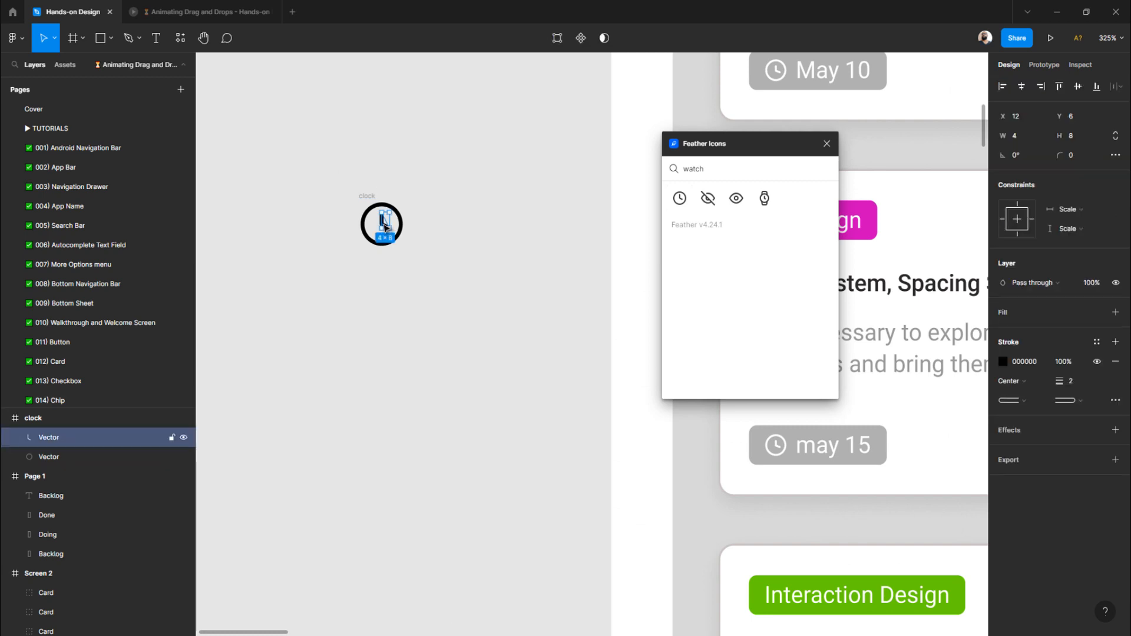
{"action": "left_click_drag", "start_coordinate": [384, 226], "coordinate": [442, 275]}
{"action": "key", "text": "ctrl+z"}
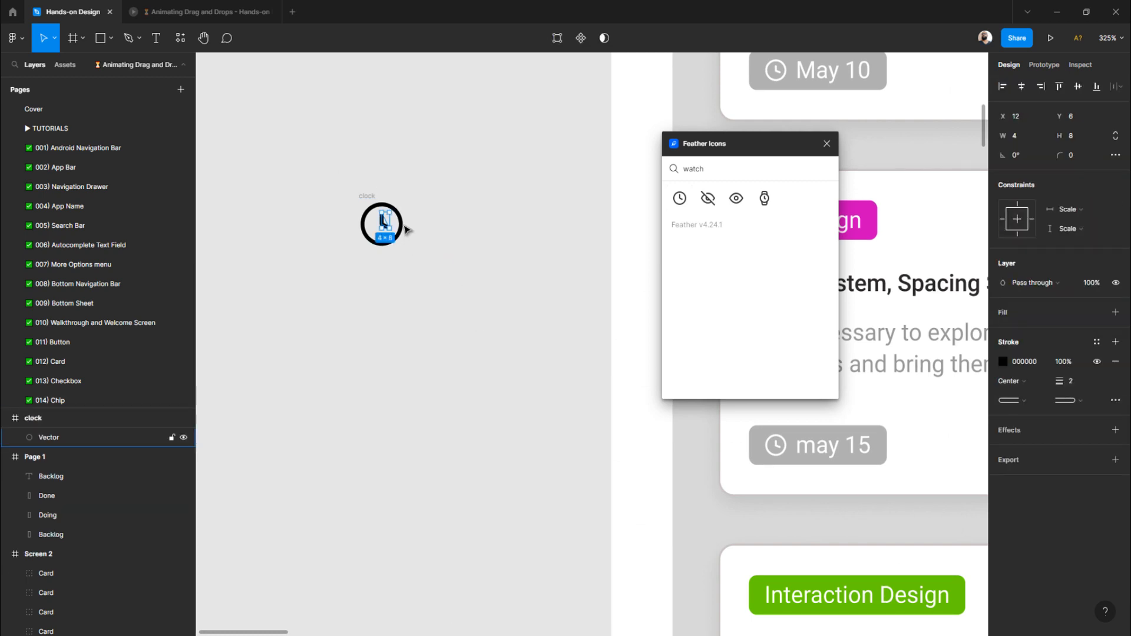
{"action": "left_click", "coordinate": [404, 230]}
{"action": "left_click_drag", "start_coordinate": [398, 238], "coordinate": [466, 337]}
{"action": "key", "text": "ctrl+z"}
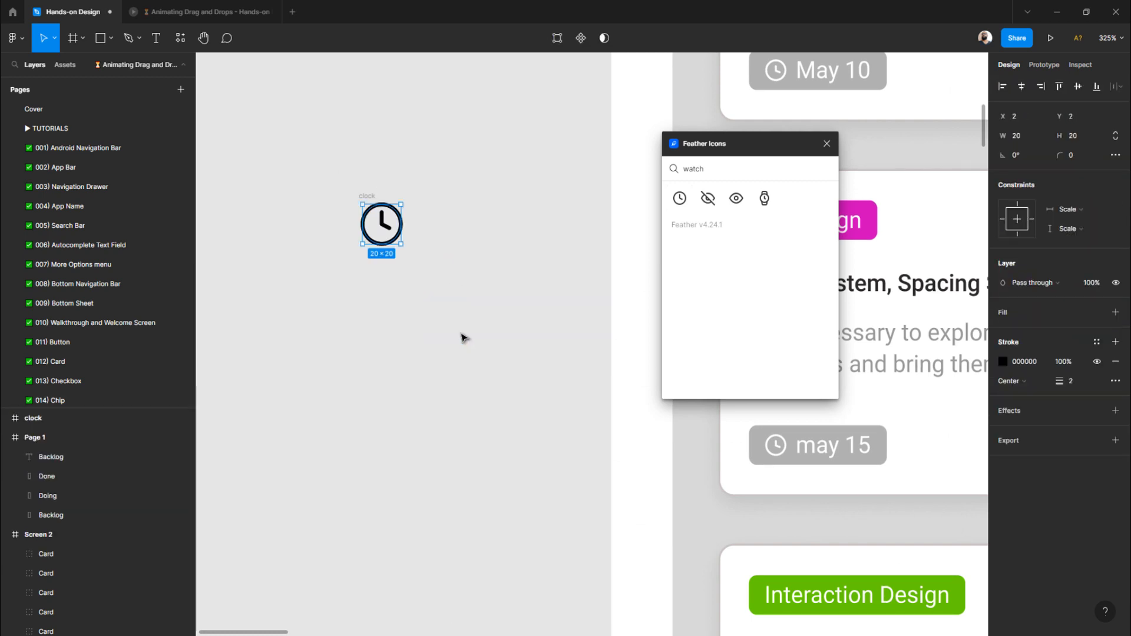
- Examine how the clock frame contains its two vector layers, collapsing and expanding the frame in the layer structure
{"action": "left_click", "coordinate": [381, 254]}
{"action": "left_click", "coordinate": [368, 197]}
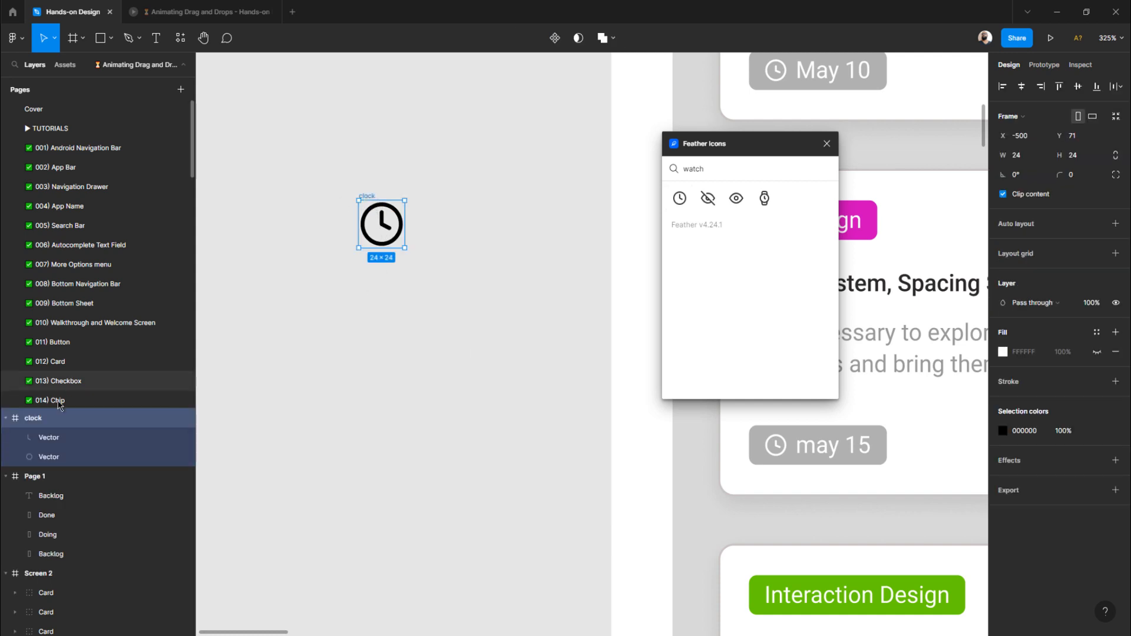
{"action": "left_click", "coordinate": [50, 457]}
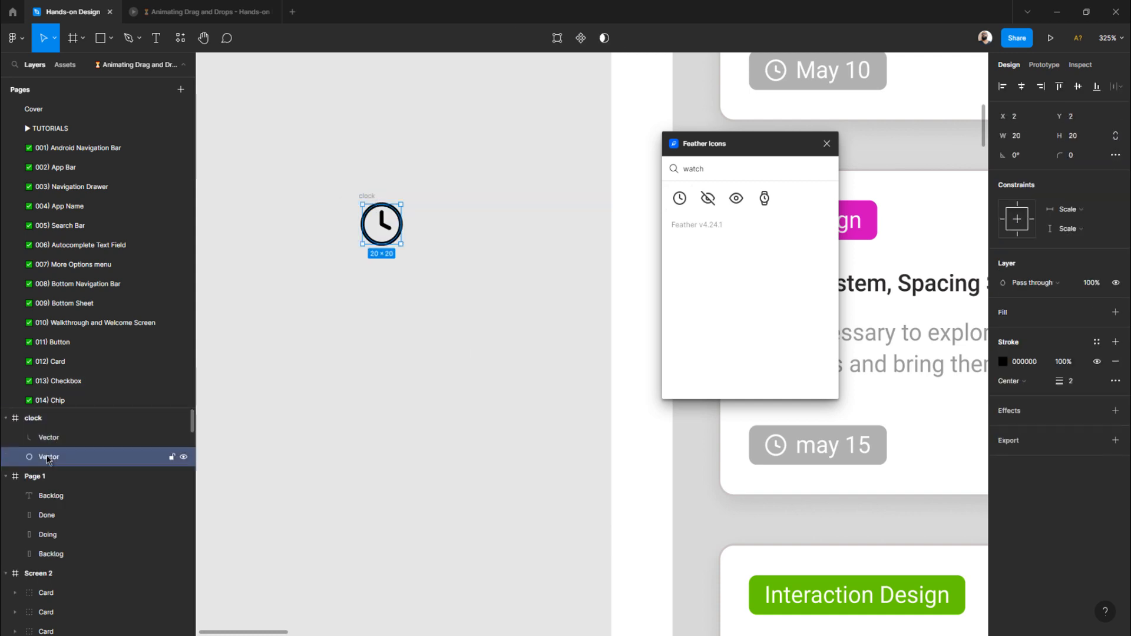
{"action": "left_click", "coordinate": [52, 437]}
{"action": "left_click", "coordinate": [51, 422]}
{"action": "left_click", "coordinate": [6, 417]}
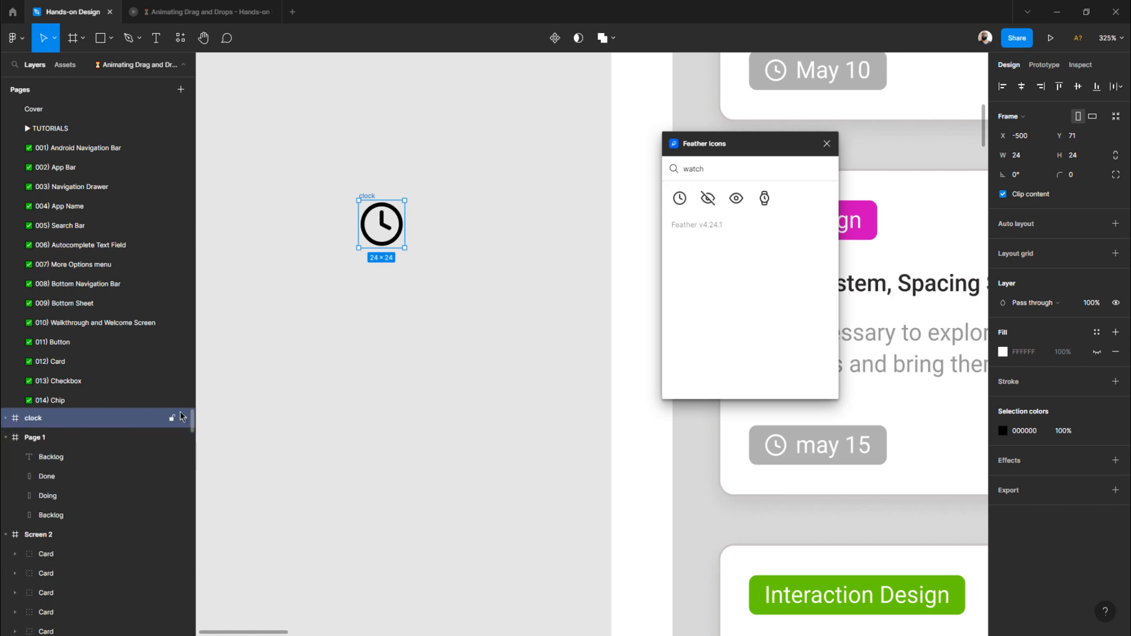
{"action": "left_click", "coordinate": [337, 295]}
{"action": "left_click", "coordinate": [367, 196]}
{"action": "left_click", "coordinate": [295, 313]}
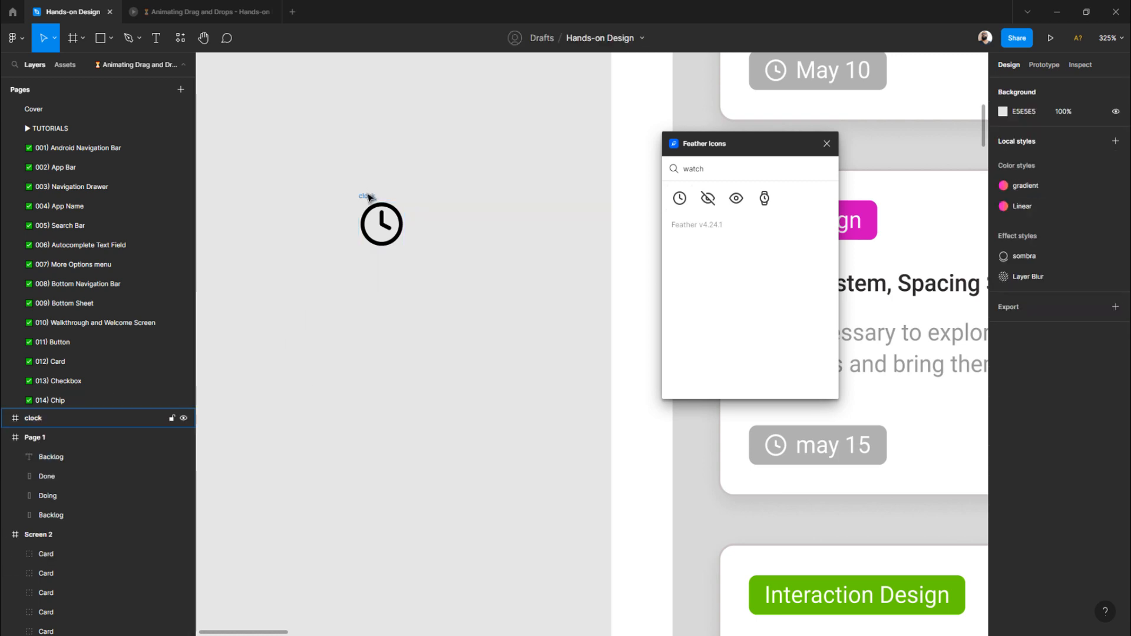
{"action": "left_click", "coordinate": [364, 198]}
{"action": "left_click", "coordinate": [5, 418]}
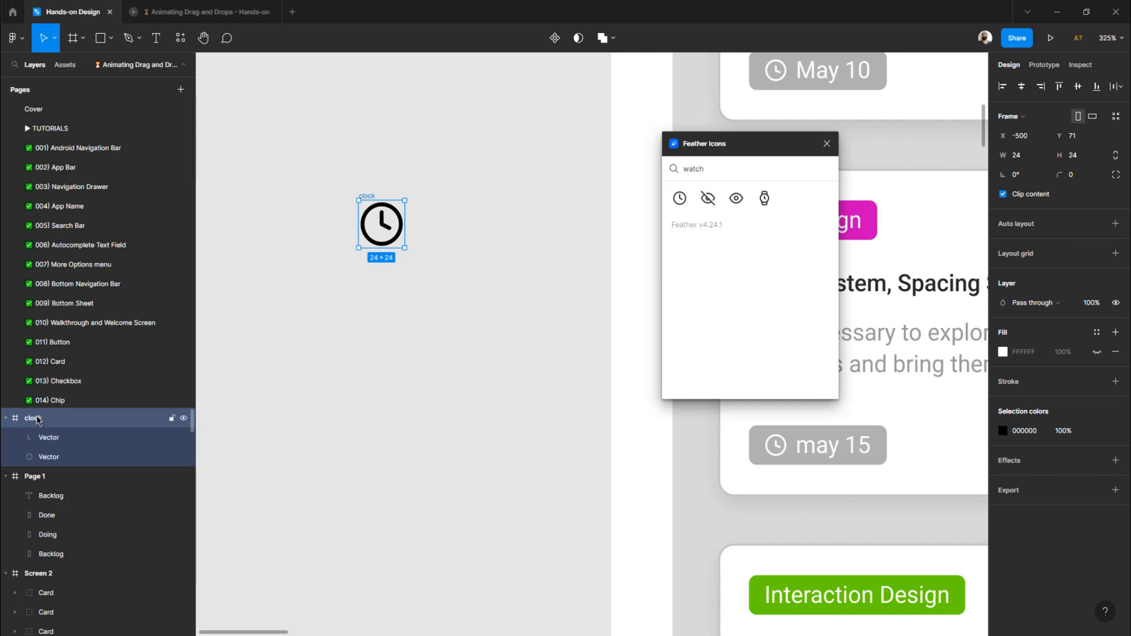
- Move the clock icon from the empty canvas into Page 1, in front of the Backlog label at X 119, Y 76
{"action": "left_click", "coordinate": [6, 418]}
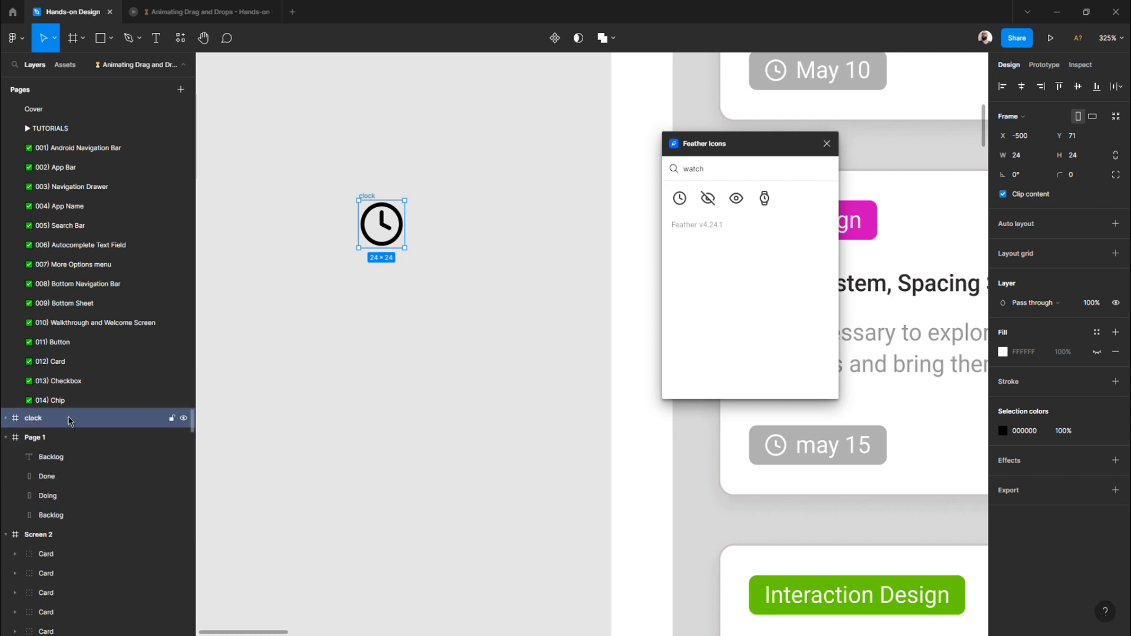
{"action": "scroll", "coordinate": [288, 291], "scroll_direction": "down", "scroll_amount": 5}
{"action": "left_click_drag", "start_coordinate": [328, 239], "coordinate": [369, 510]}
{"action": "scroll", "coordinate": [380, 424], "scroll_direction": "down", "scroll_amount": 8}
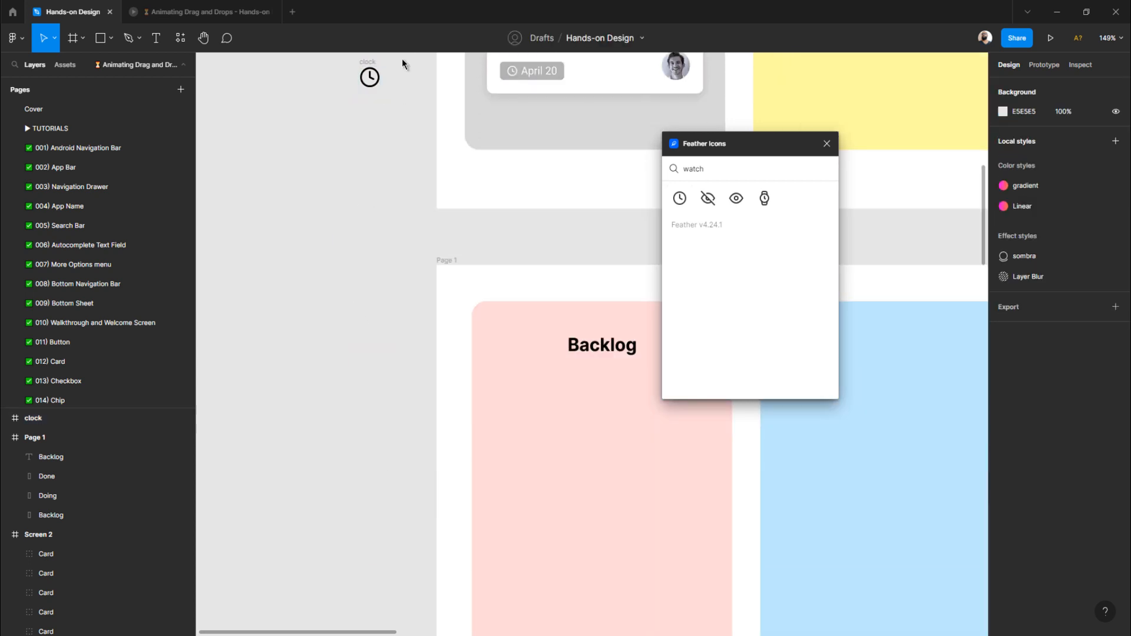
{"action": "scroll", "coordinate": [374, 164], "scroll_direction": "up", "scroll_amount": 1}
{"action": "left_click_drag", "start_coordinate": [519, 306], "coordinate": [551, 353]}
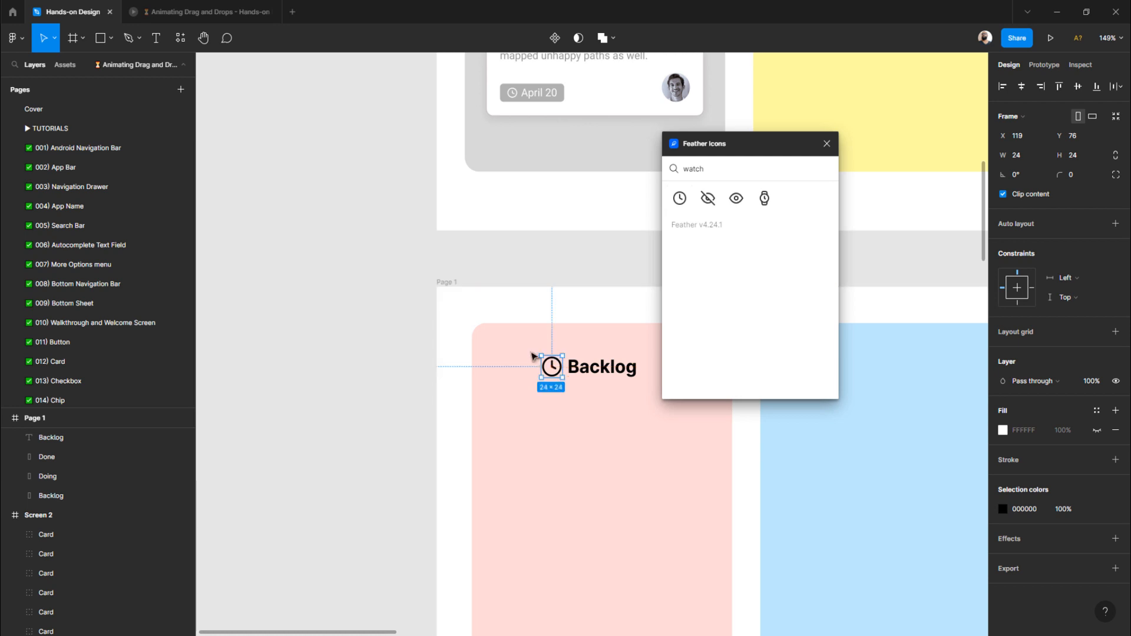
- Try shifting the whole clock icon away from the Backlog label, and undo the move
{"action": "scroll", "coordinate": [529, 354], "scroll_direction": "right", "scroll_amount": 2}
{"action": "left_click", "coordinate": [238, 369]}
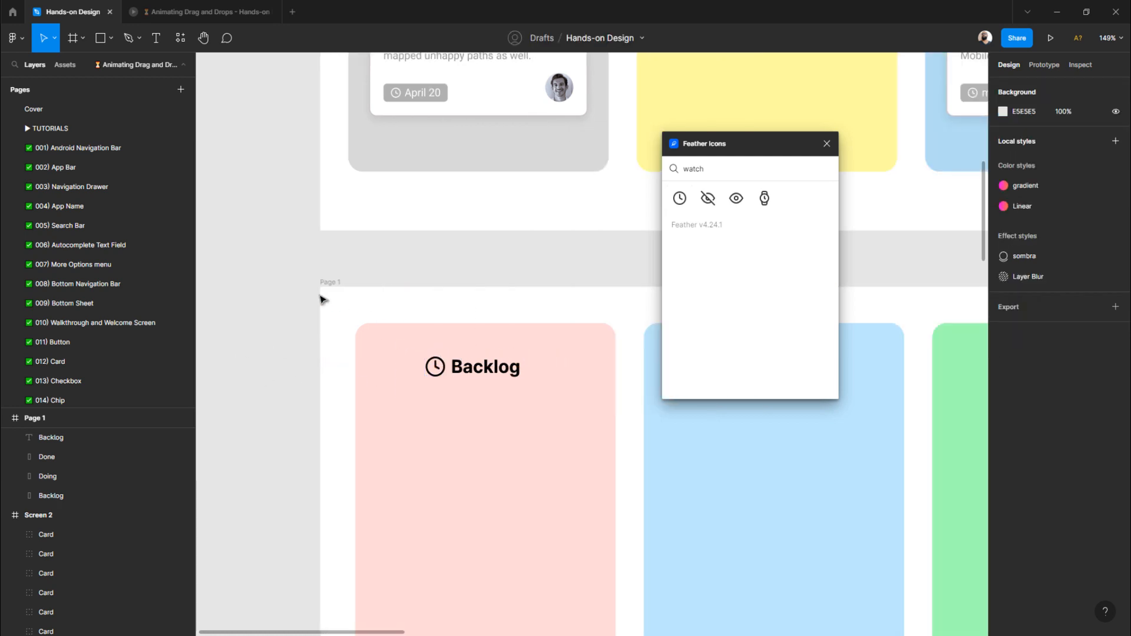
{"action": "left_click", "coordinate": [436, 371]}
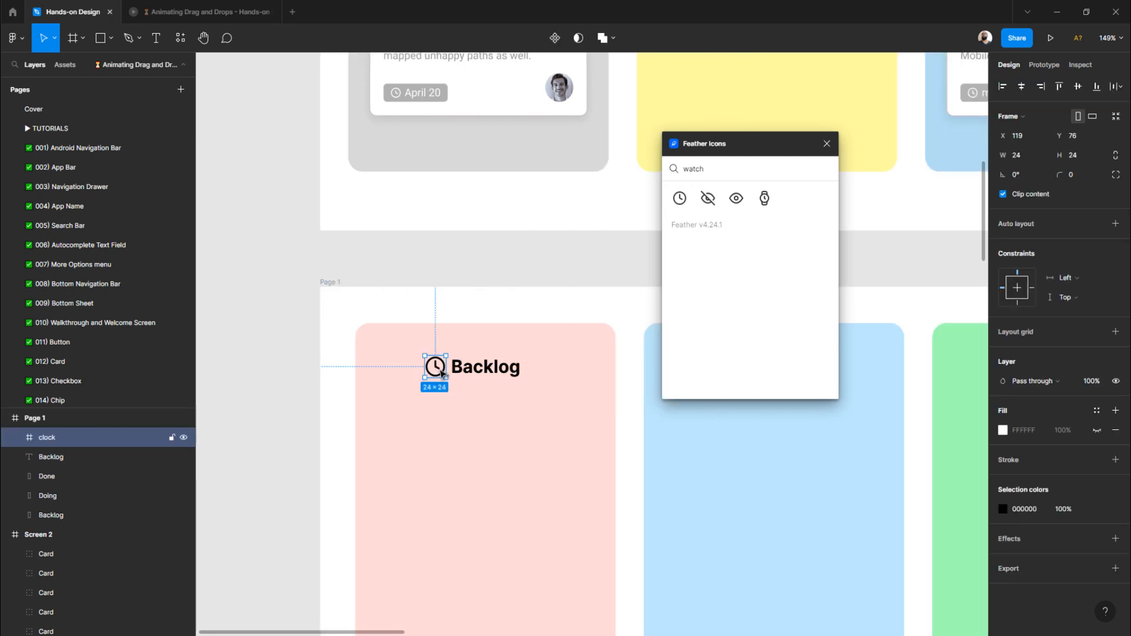
{"action": "left_click_drag", "start_coordinate": [441, 375], "coordinate": [417, 371]}
{"action": "key", "text": "ctrl+z"}
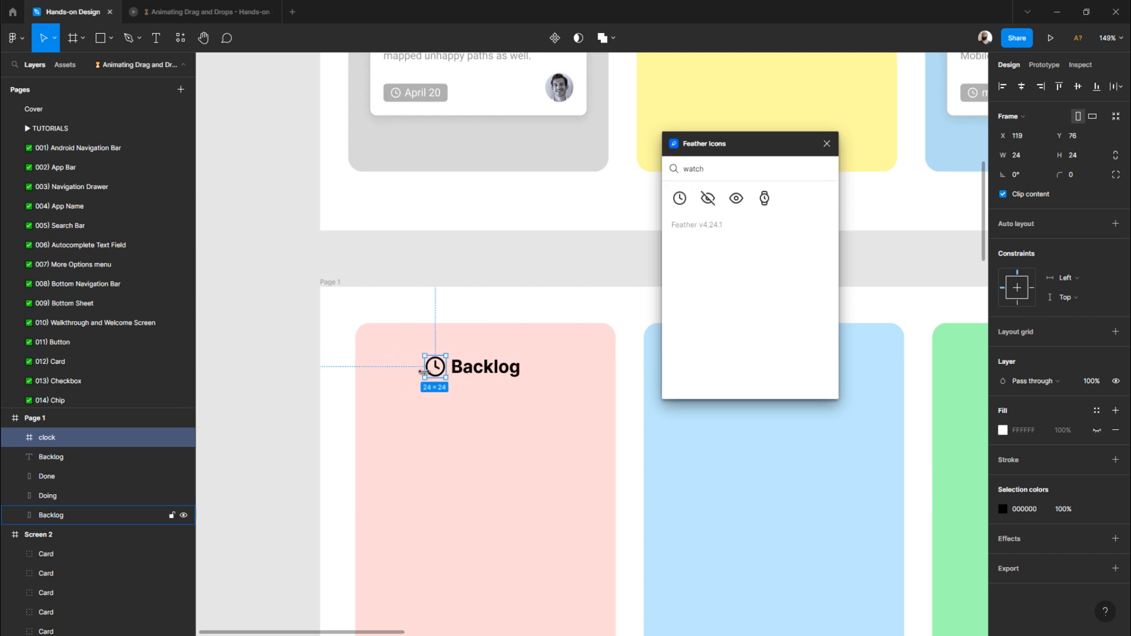
- Try moving only the clock's hands out of the icon frame, undo the move and clear the selection
{"action": "scroll", "coordinate": [423, 372], "scroll_direction": "up", "scroll_amount": 5}
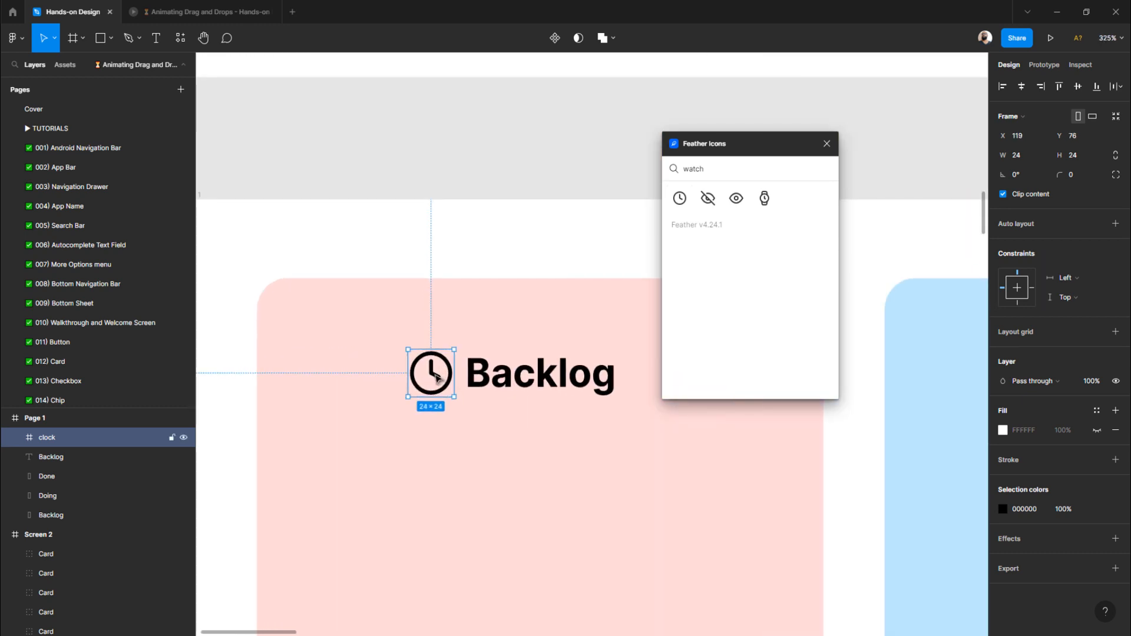
{"action": "double_click", "coordinate": [436, 377]}
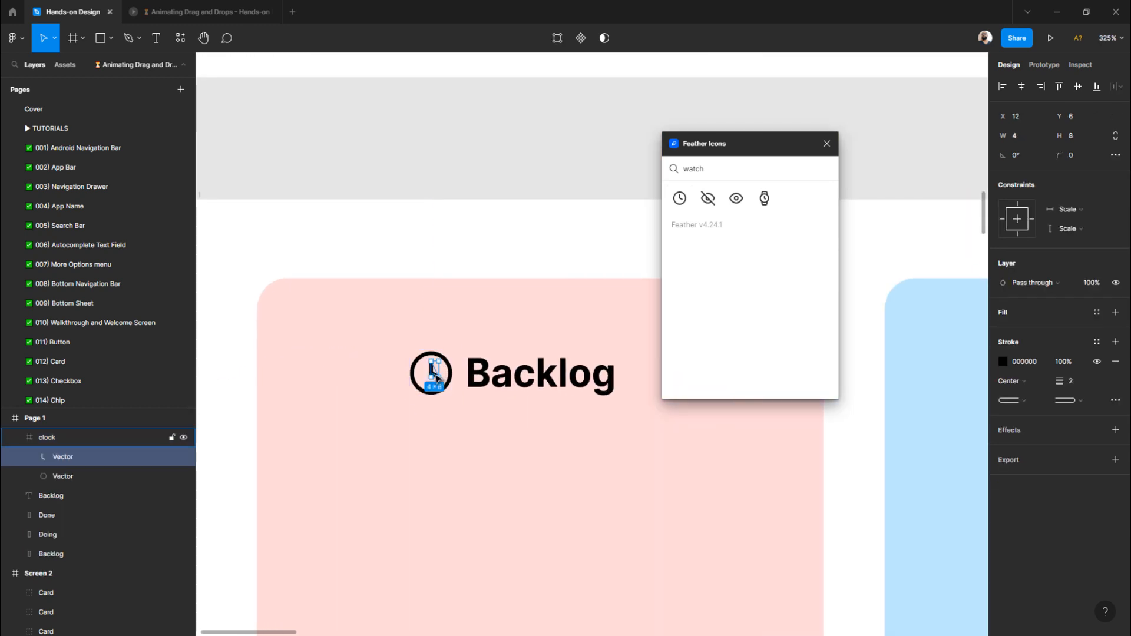
{"action": "left_click_drag", "start_coordinate": [435, 377], "coordinate": [398, 323]}
{"action": "key", "text": "ctrl+z"}
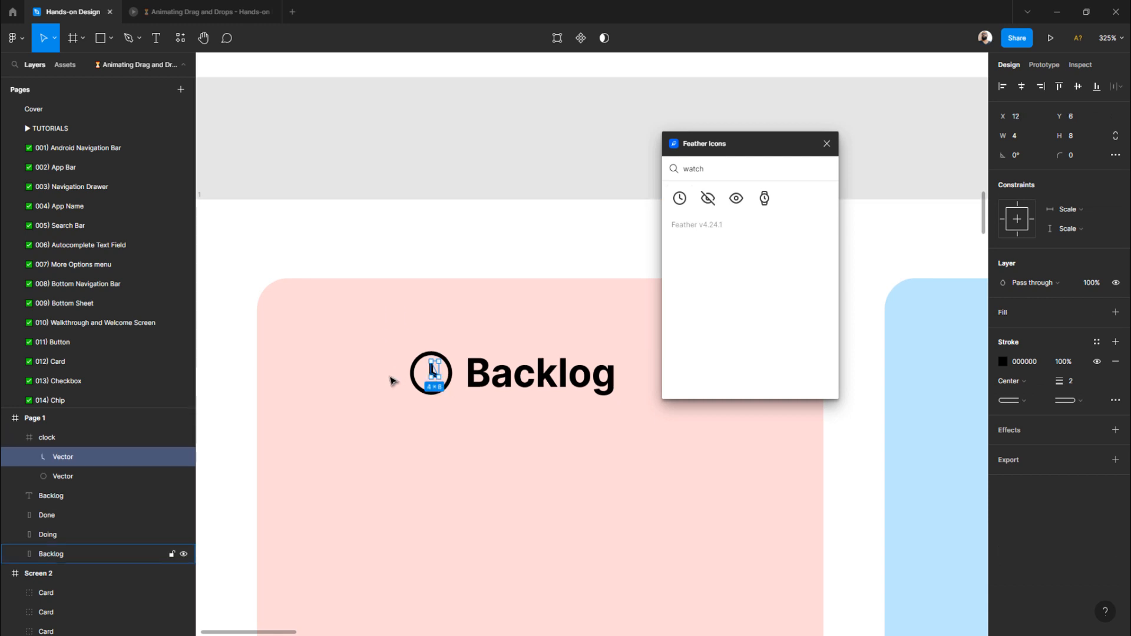
{"action": "left_click", "coordinate": [213, 357]}
{"action": "scroll", "coordinate": [324, 367], "scroll_direction": "down", "scroll_amount": 4}
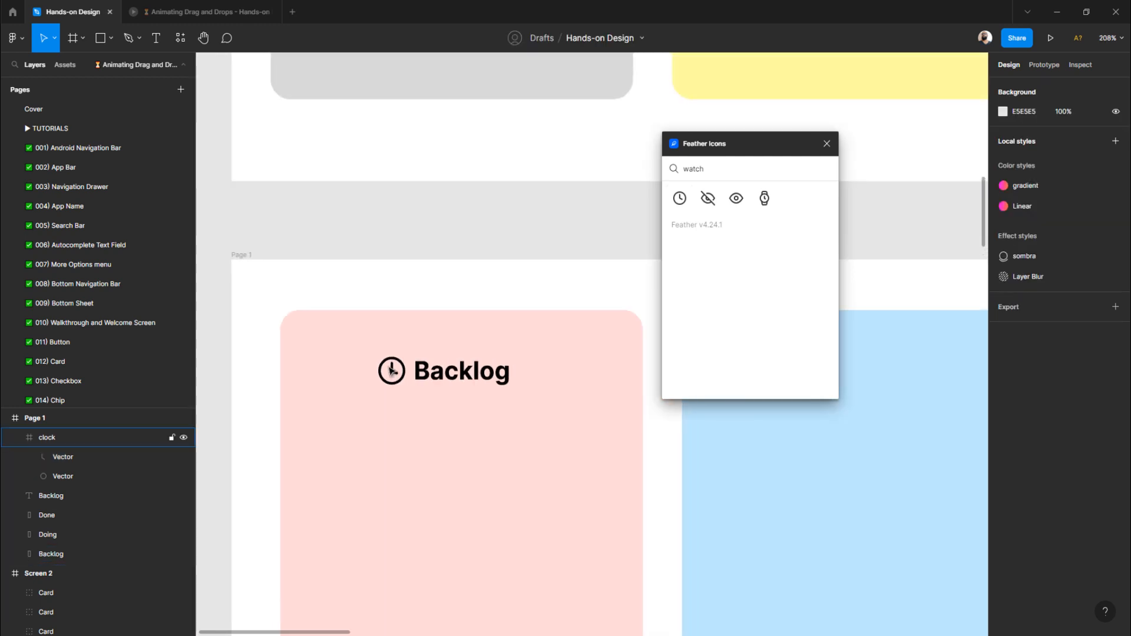
- Try moving the clock icon frame as one unit again, and undo the move
{"action": "left_click", "coordinate": [392, 370]}
{"action": "left_click_drag", "start_coordinate": [392, 371], "coordinate": [360, 381]}
{"action": "key", "text": "ctrl+z"}
{"action": "key", "text": "ctrl+z"}
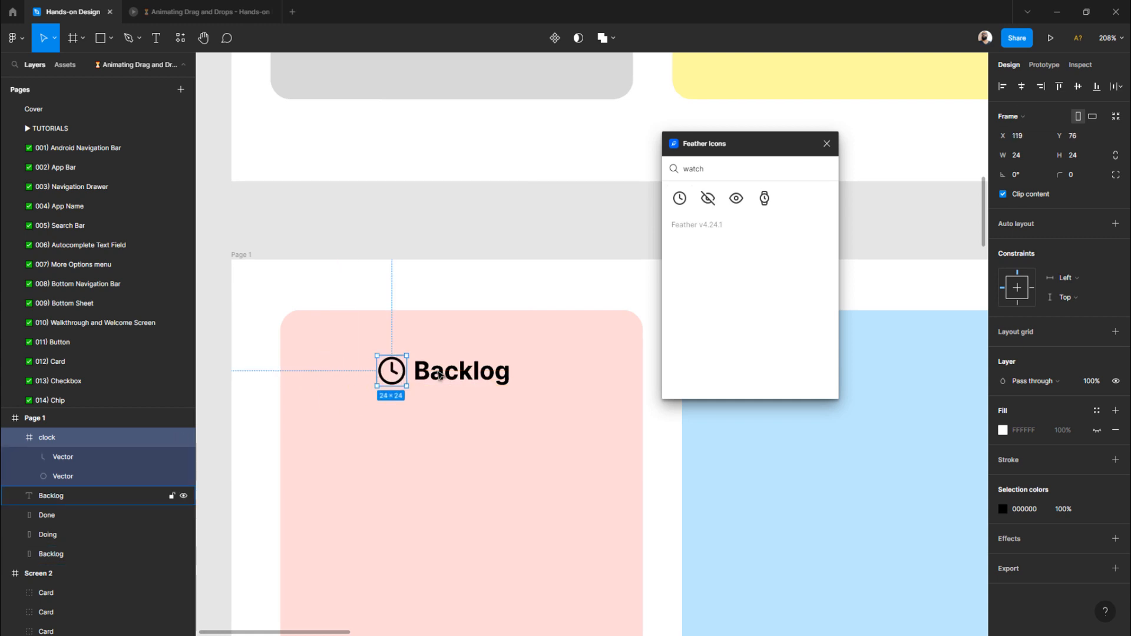
- Combine the clock icon and Backlog label in a horizontal auto layout frame with an item spacing of 8
{"action": "left_click", "coordinate": [423, 393]}
{"action": "left_click", "coordinate": [433, 378]}
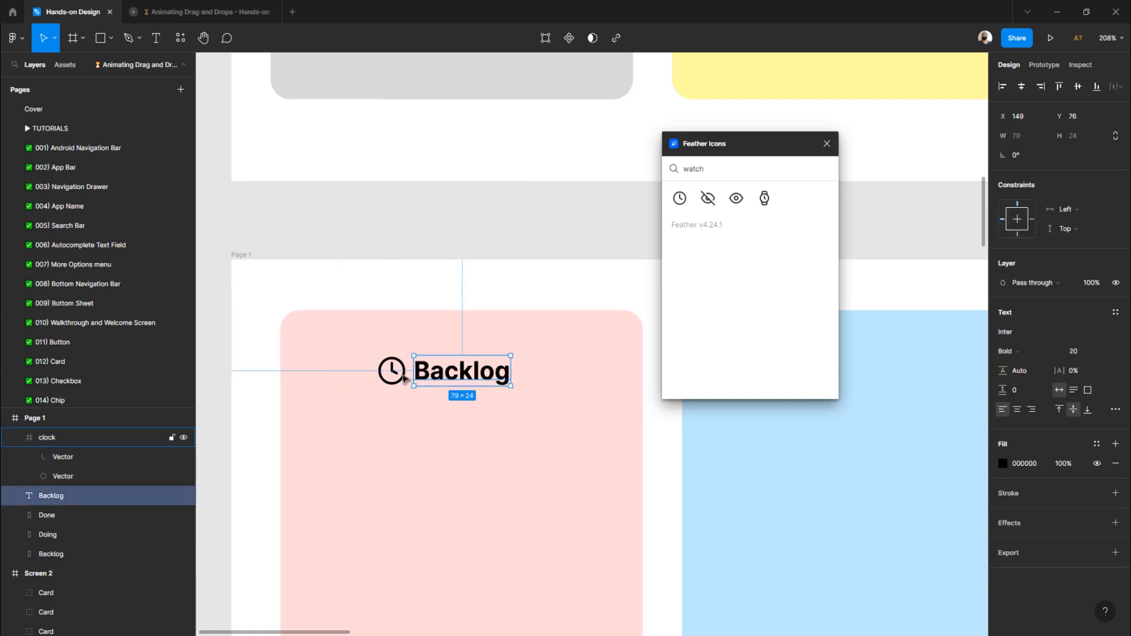
{"action": "left_click", "coordinate": [397, 379], "text": "shift"}
{"action": "key", "text": "shift+a"}
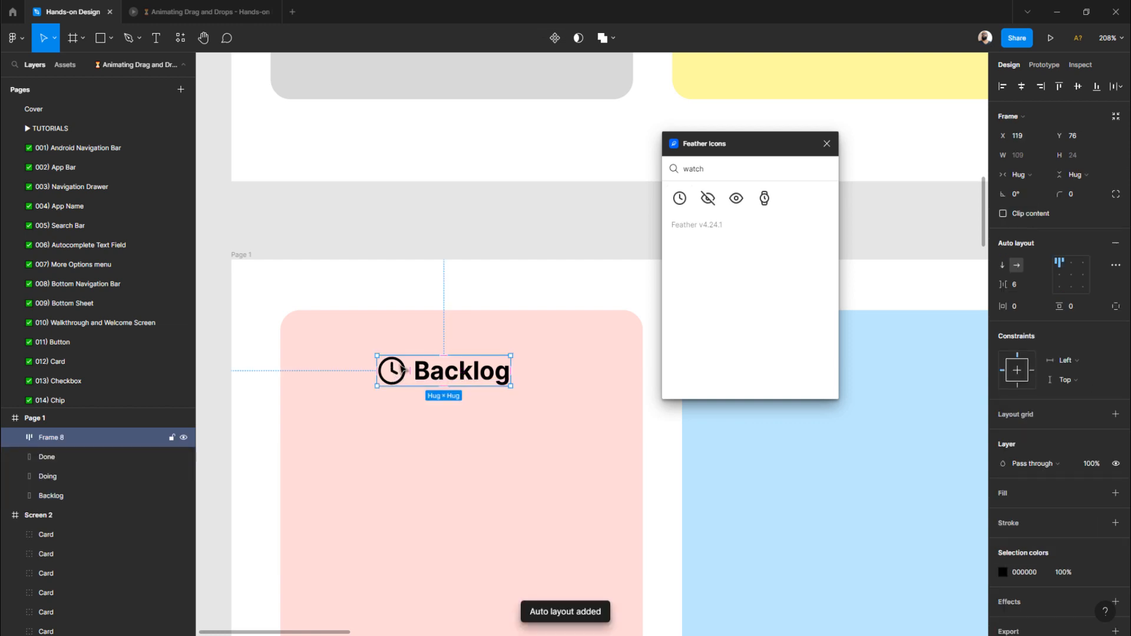
{"action": "left_click", "coordinate": [1027, 289]}
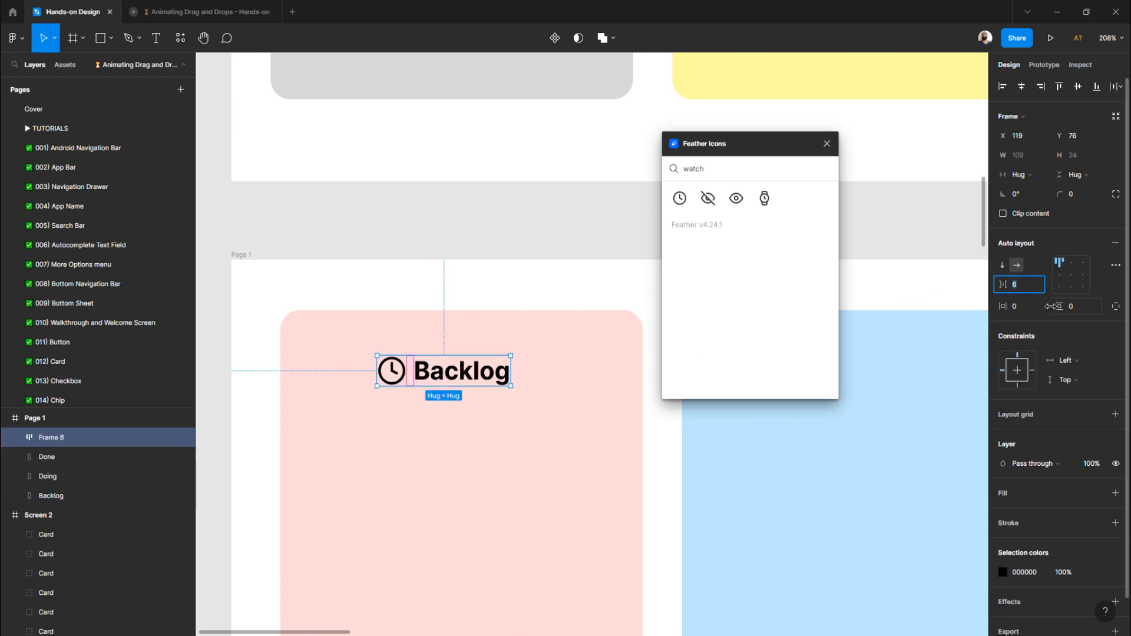
{"action": "key", "text": "Return"}
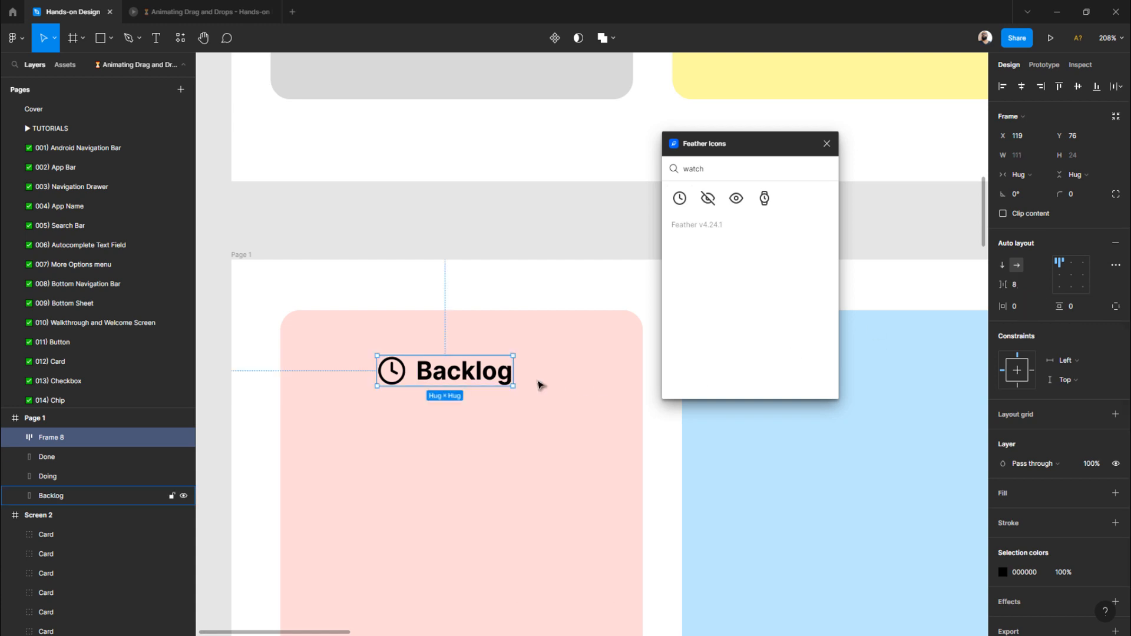
- Rename the new auto layout frame as "Title"
{"action": "double_click", "coordinate": [71, 438]}
{"action": "type", "text": "Title"}
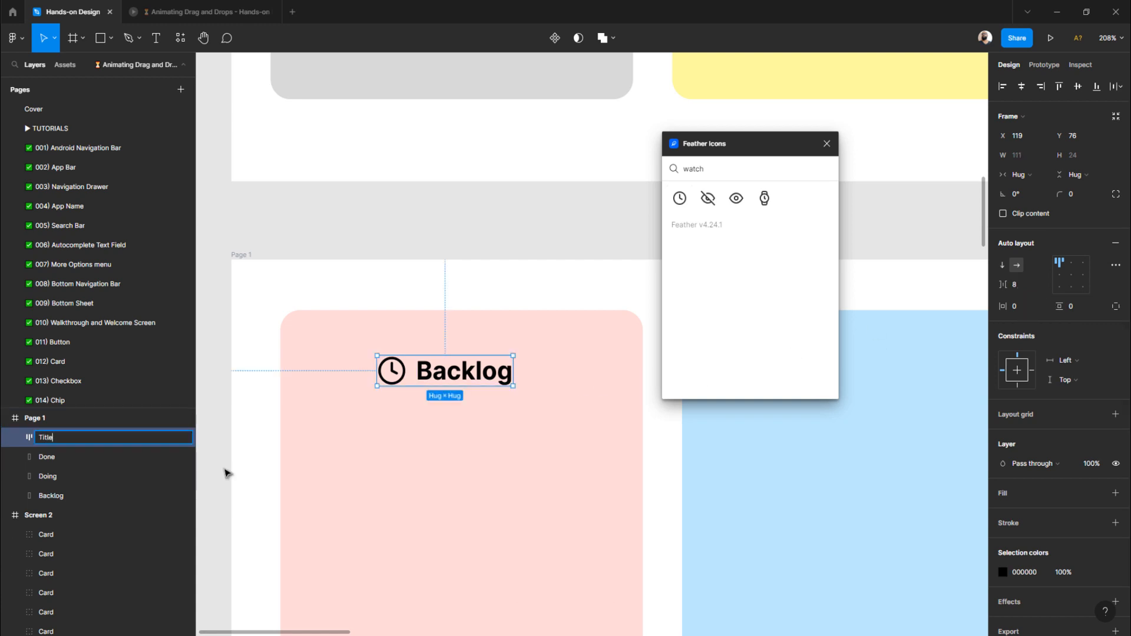
{"action": "key", "text": "Return"}
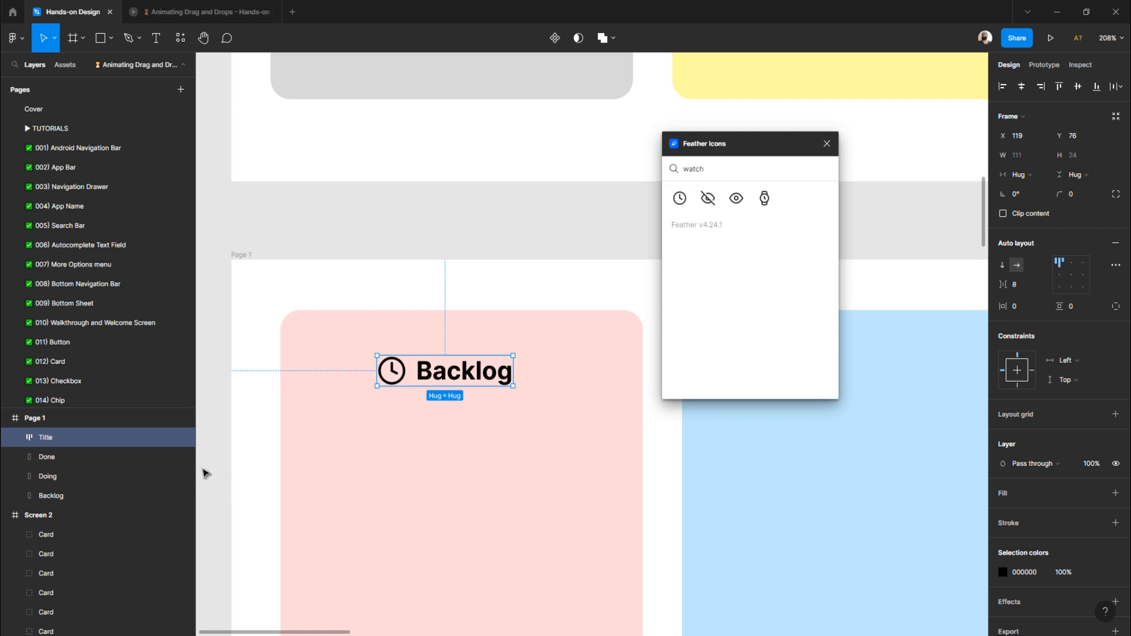
- Inside the Title frame, rename the Backlog text layer as "Title" and the clock layer as "Icon"
{"action": "left_click", "coordinate": [16, 438]}
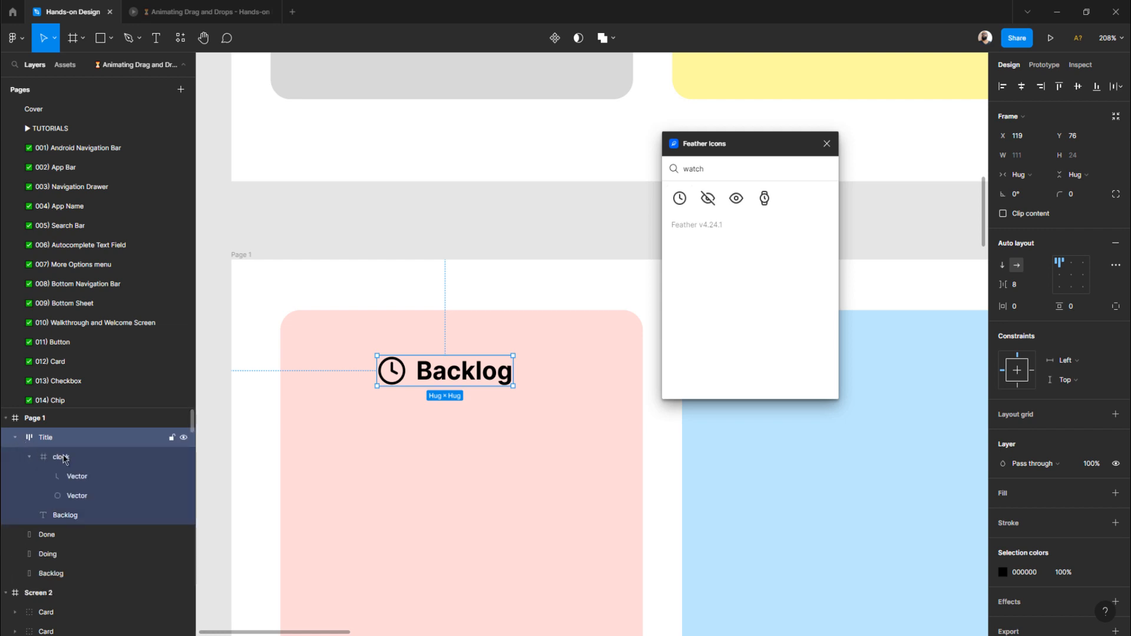
{"action": "left_click", "coordinate": [30, 457]}
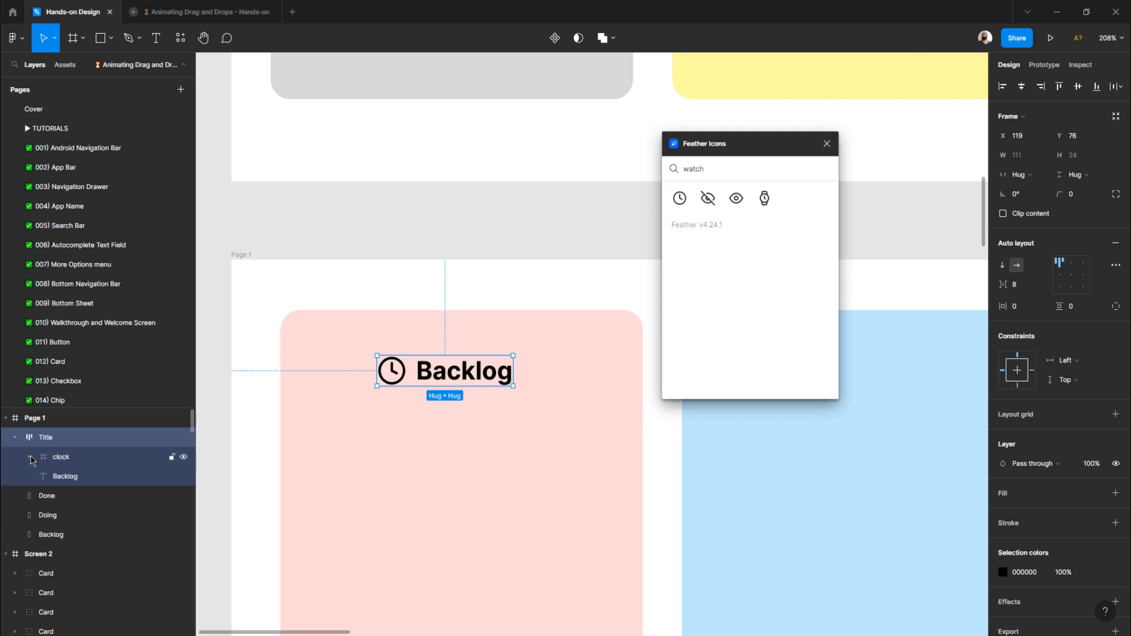
{"action": "double_click", "coordinate": [67, 476]}
{"action": "key", "text": "Return"}
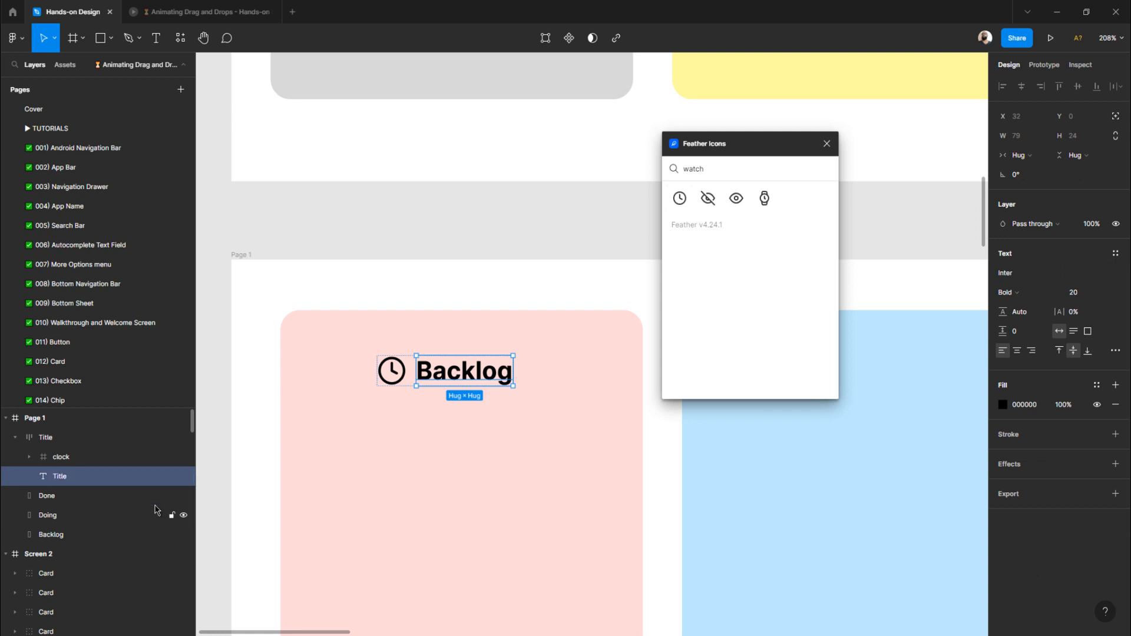
{"action": "double_click", "coordinate": [162, 457]}
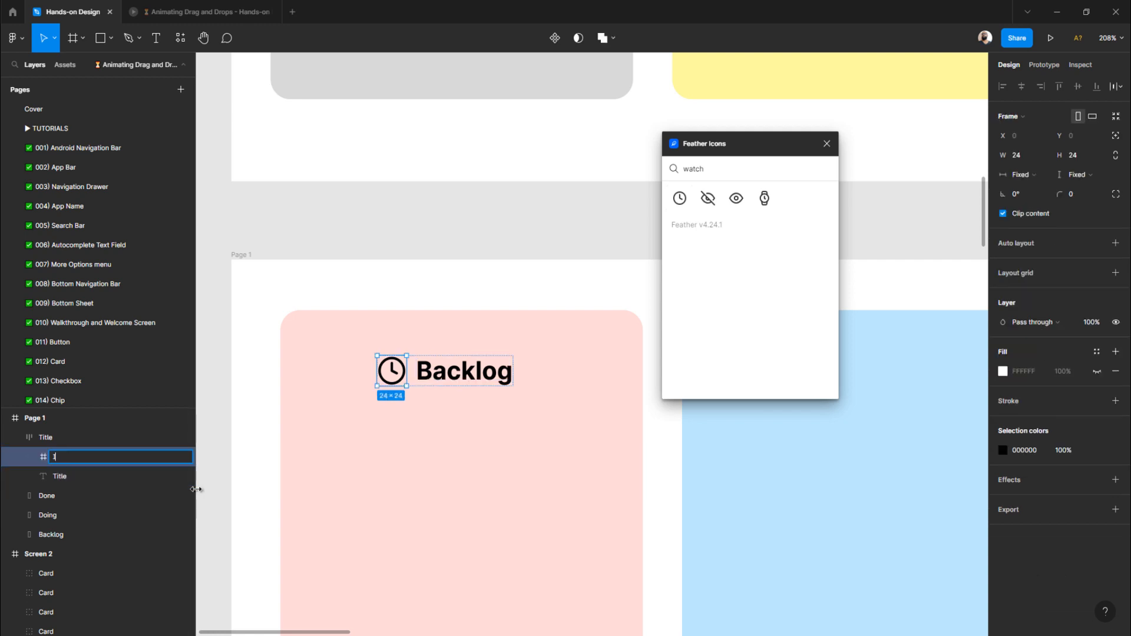
{"action": "key", "text": "Return"}
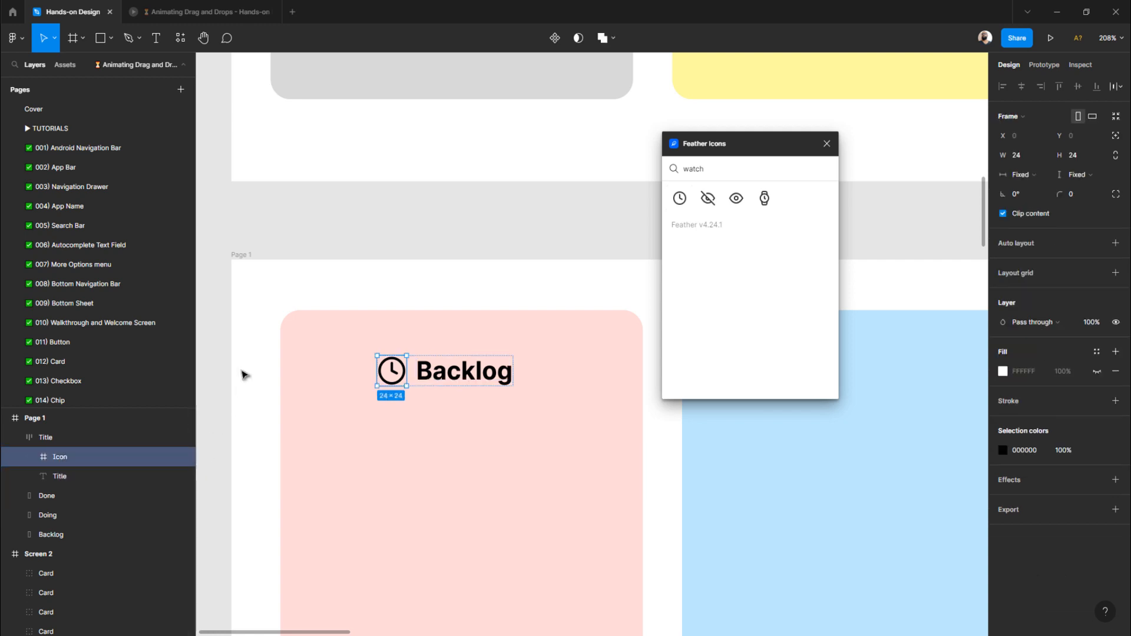
{"action": "left_click", "coordinate": [258, 278]}
- Centre the Title frame horizontally on the pink Backlog column
{"action": "scroll", "coordinate": [267, 285], "scroll_direction": "down", "scroll_amount": 2}
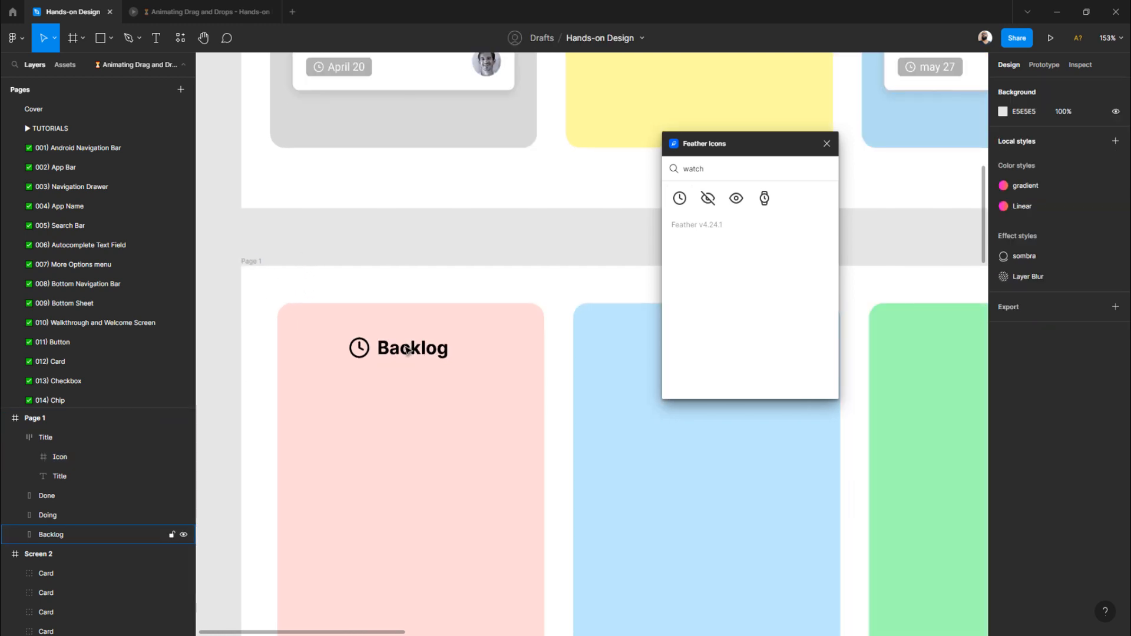
{"action": "left_click", "coordinate": [413, 351]}
{"action": "key", "text": "alt"}
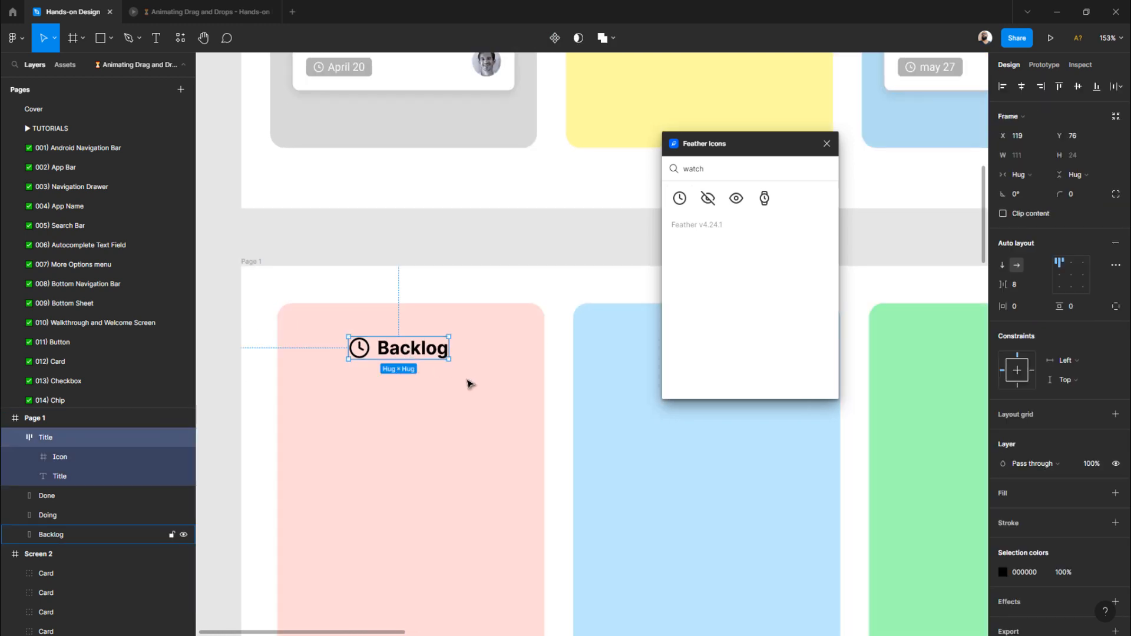
{"action": "left_click", "coordinate": [480, 362]}
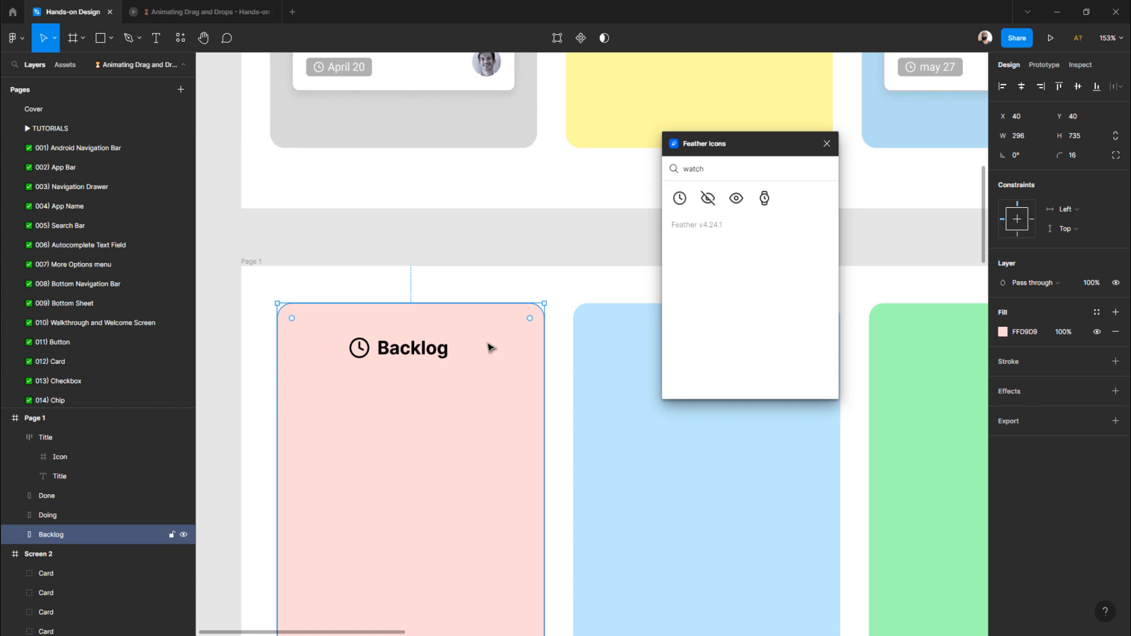
{"action": "left_click", "coordinate": [439, 356], "text": "shift"}
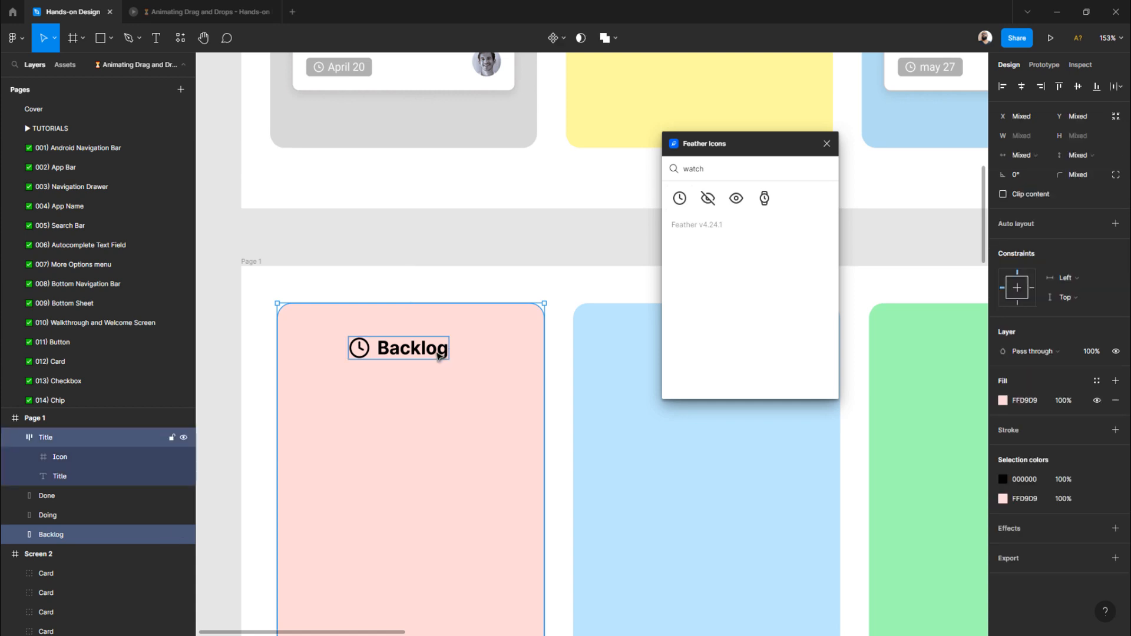
{"action": "left_click", "coordinate": [1020, 89]}
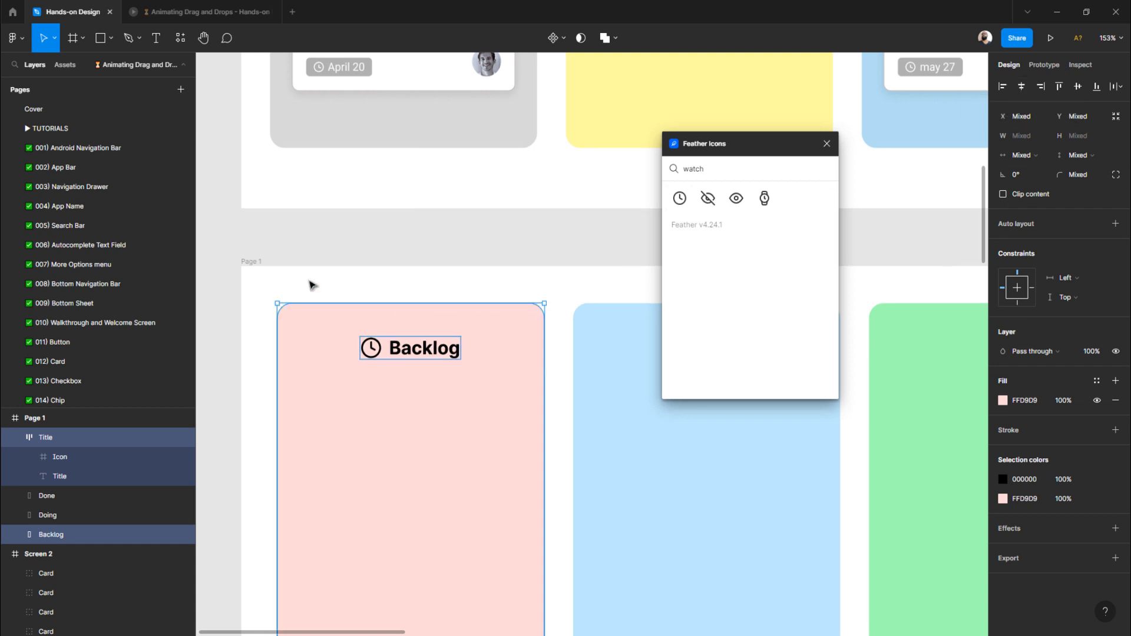
- Check the spacing around the Backlog column and title, and nudge the Title frame down to Y 80
{"action": "left_click", "coordinate": [276, 248]}
{"action": "left_click", "coordinate": [282, 304]}
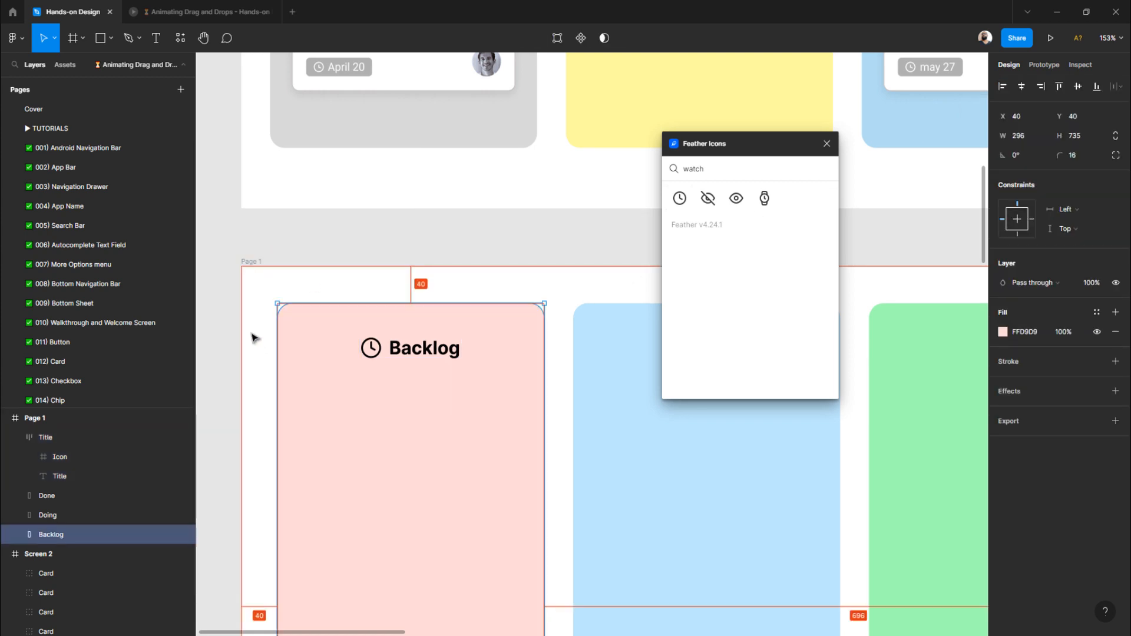
{"action": "left_click", "coordinate": [381, 343]}
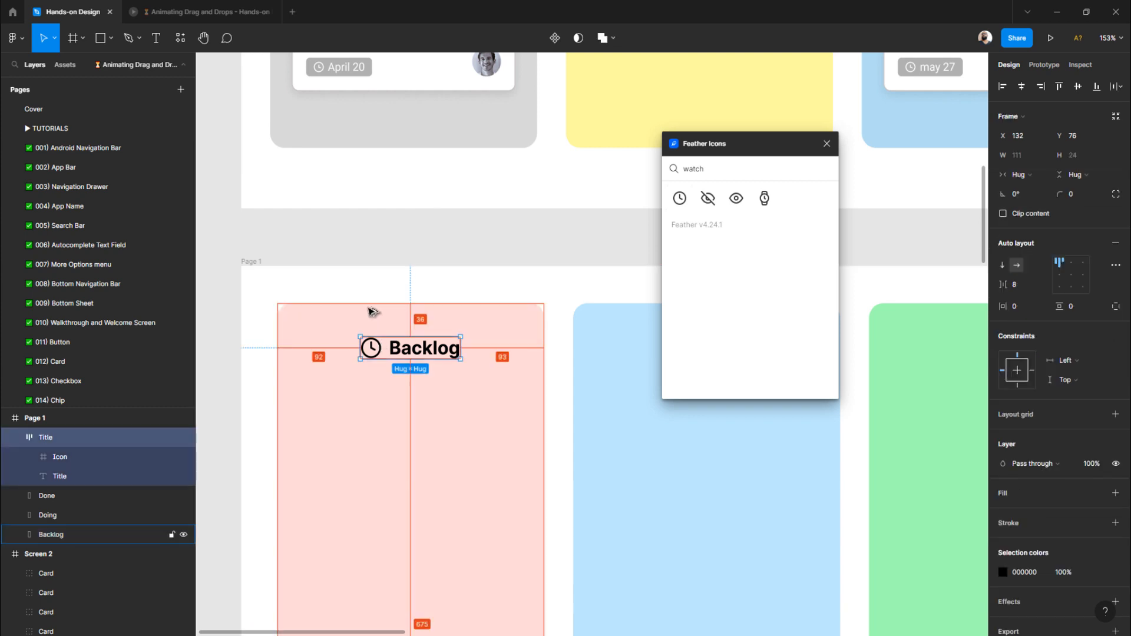
{"action": "key", "text": "Down"}
{"action": "key", "text": "Down"}
{"action": "key", "text": "Down"}
{"action": "key", "text": "Down"}
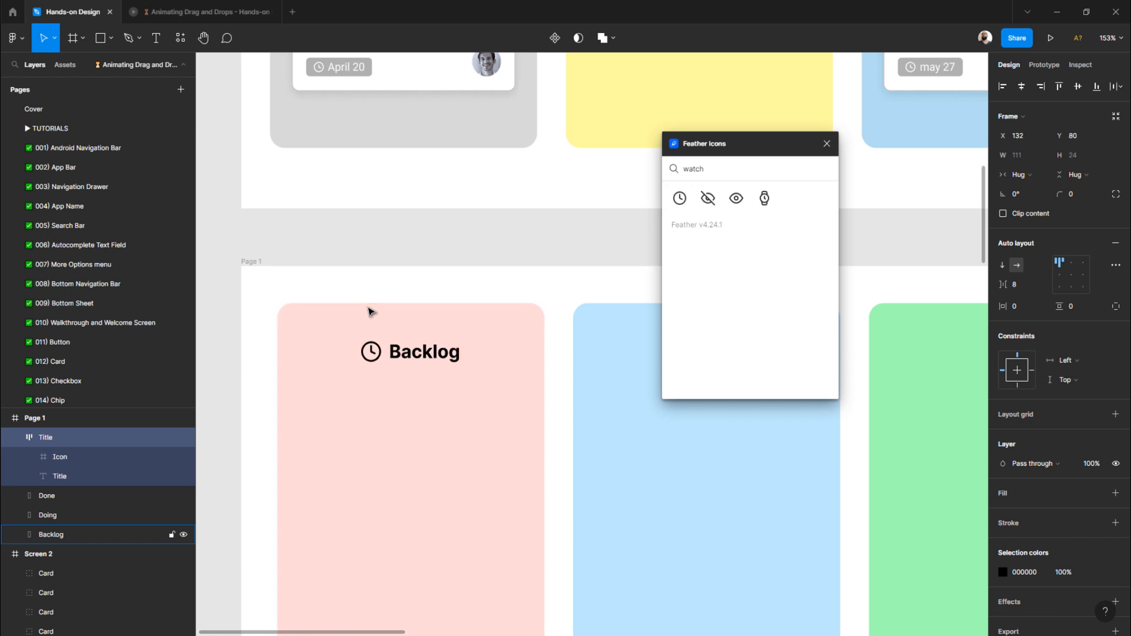
{"action": "key", "text": "alt"}
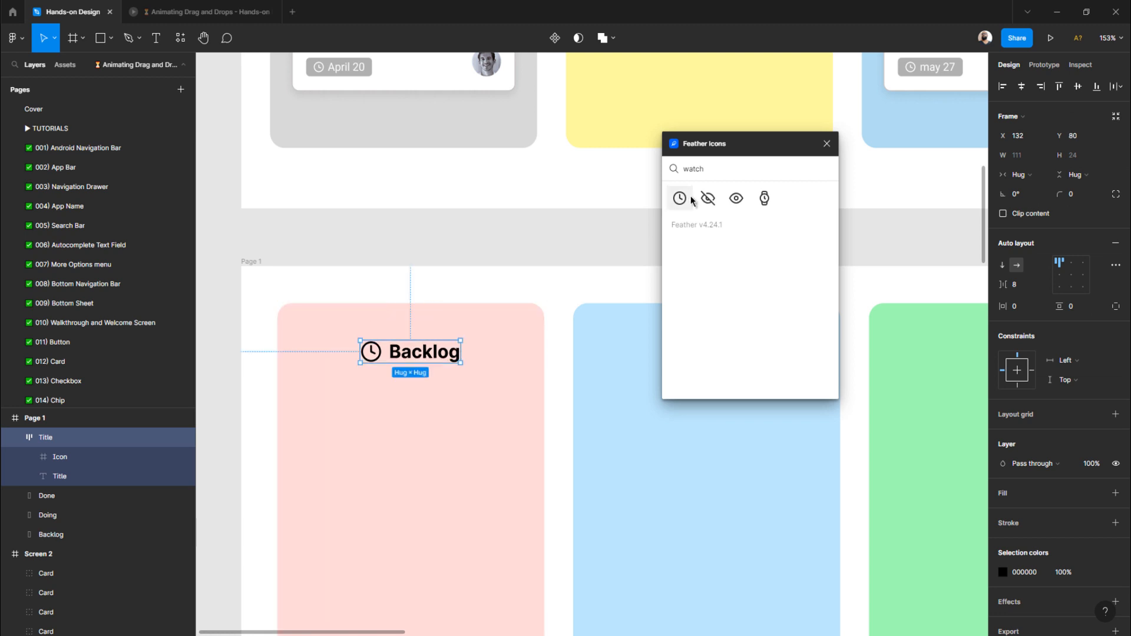
- Move the Feather Icons window aside, compare with Screen 1's headers, and add a white FFFFFF fill to Page 1's Title frame
{"action": "left_click_drag", "start_coordinate": [780, 146], "coordinate": [942, 94]}
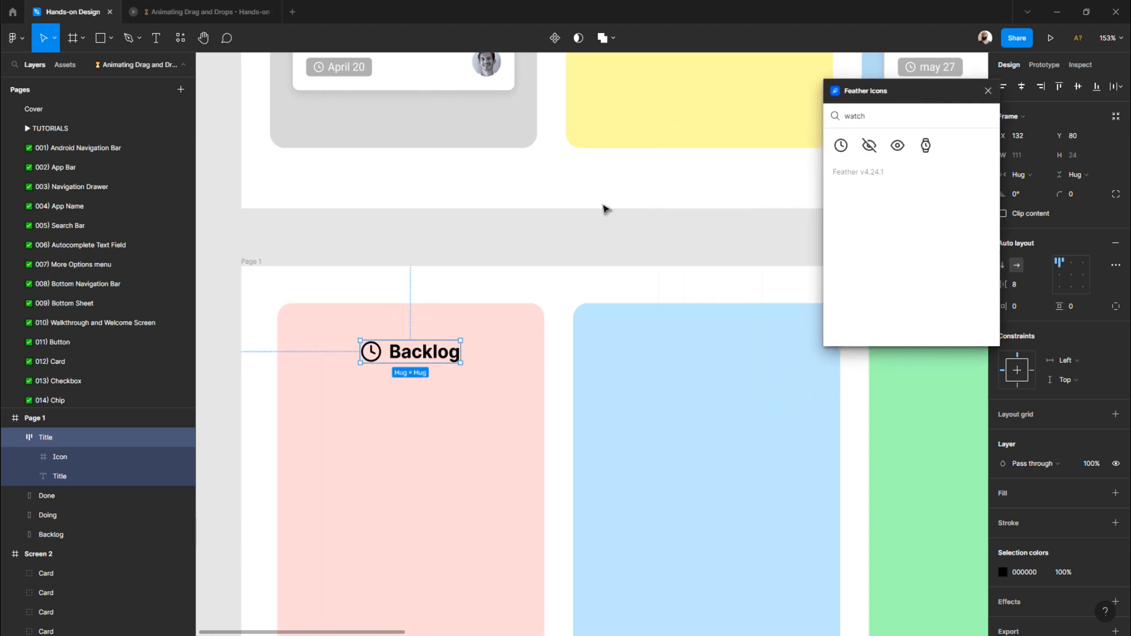
{"action": "left_click", "coordinate": [471, 259]}
{"action": "scroll", "coordinate": [406, 260], "scroll_direction": "down", "scroll_amount": 5}
{"action": "scroll", "coordinate": [406, 261], "scroll_direction": "up", "scroll_amount": 3}
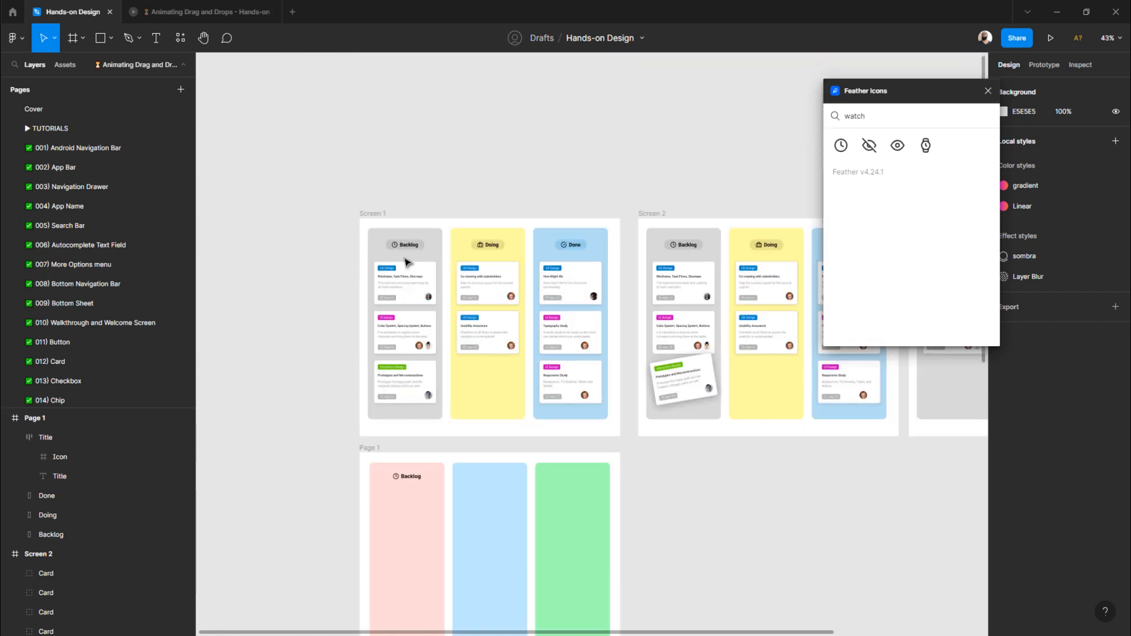
{"action": "scroll", "coordinate": [406, 264], "scroll_direction": "down", "scroll_amount": 2}
{"action": "scroll", "coordinate": [410, 413], "scroll_direction": "up", "scroll_amount": 5}
{"action": "left_click", "coordinate": [398, 275]}
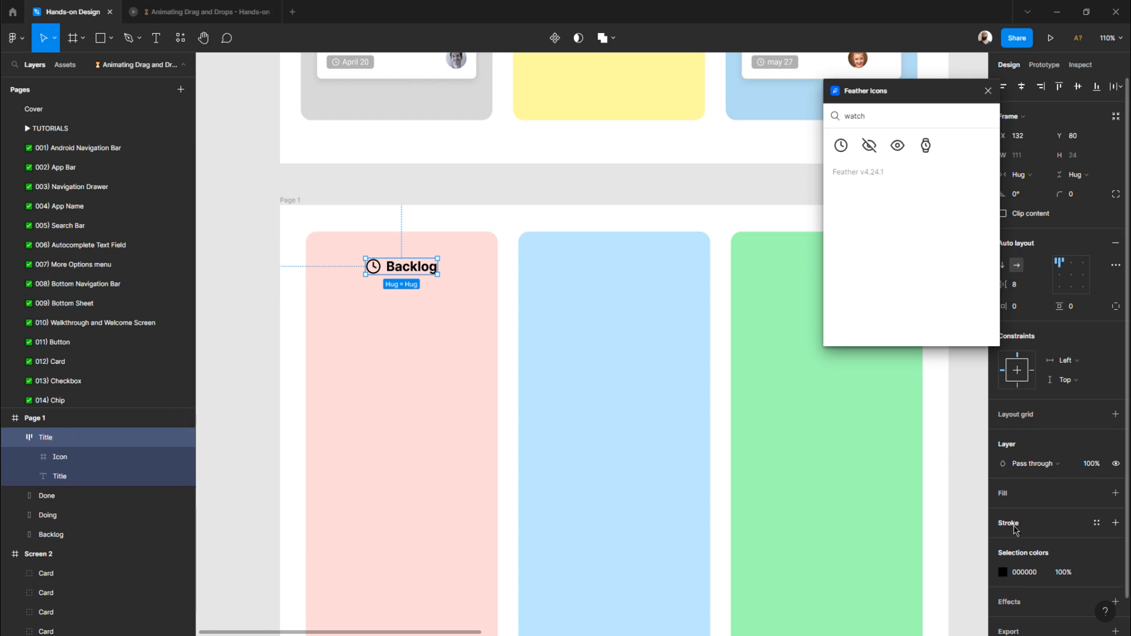
{"action": "left_click", "coordinate": [1007, 498]}
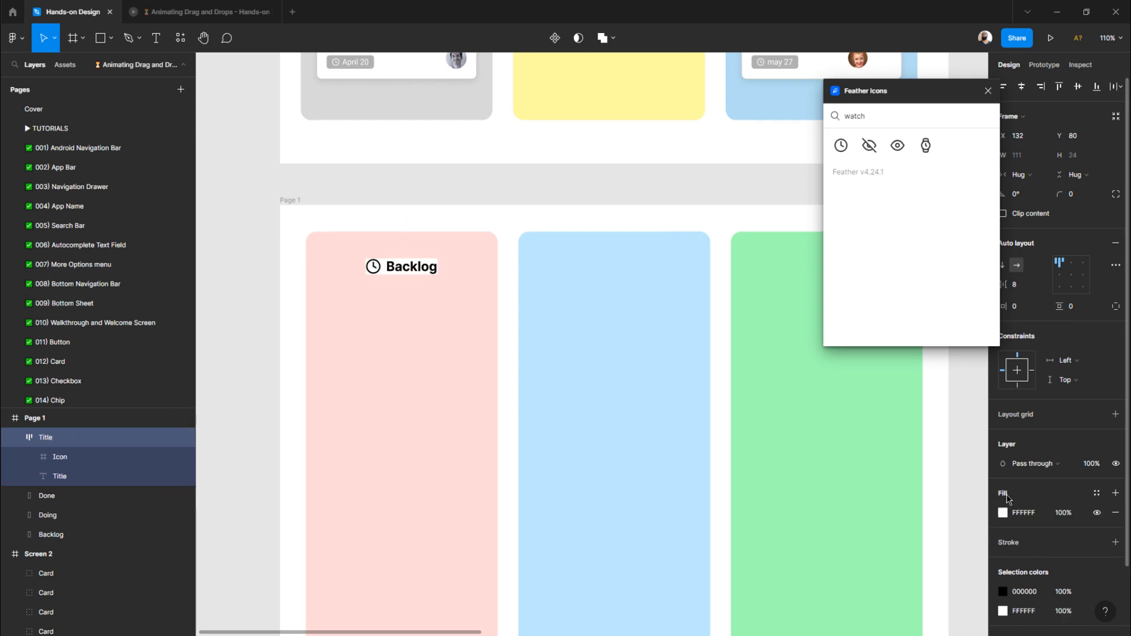
- Sample the pink Backlog column colour for the Title frame's fill and darken it to E3A2A2
{"action": "left_click", "coordinate": [1005, 514]}
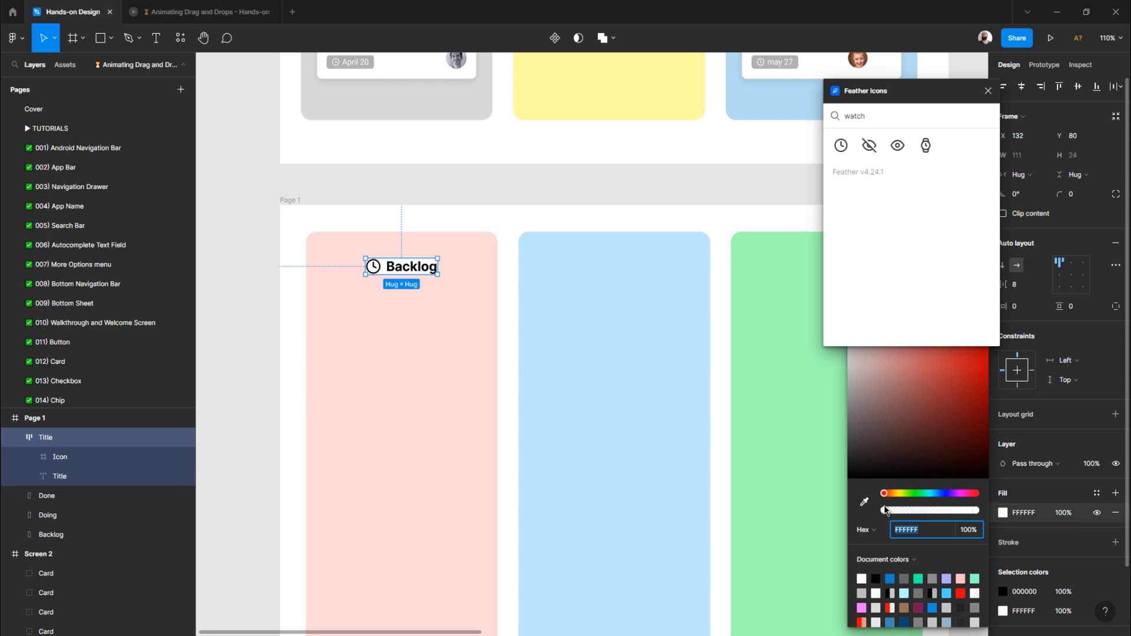
{"action": "left_click", "coordinate": [864, 501]}
{"action": "left_click", "coordinate": [405, 333]}
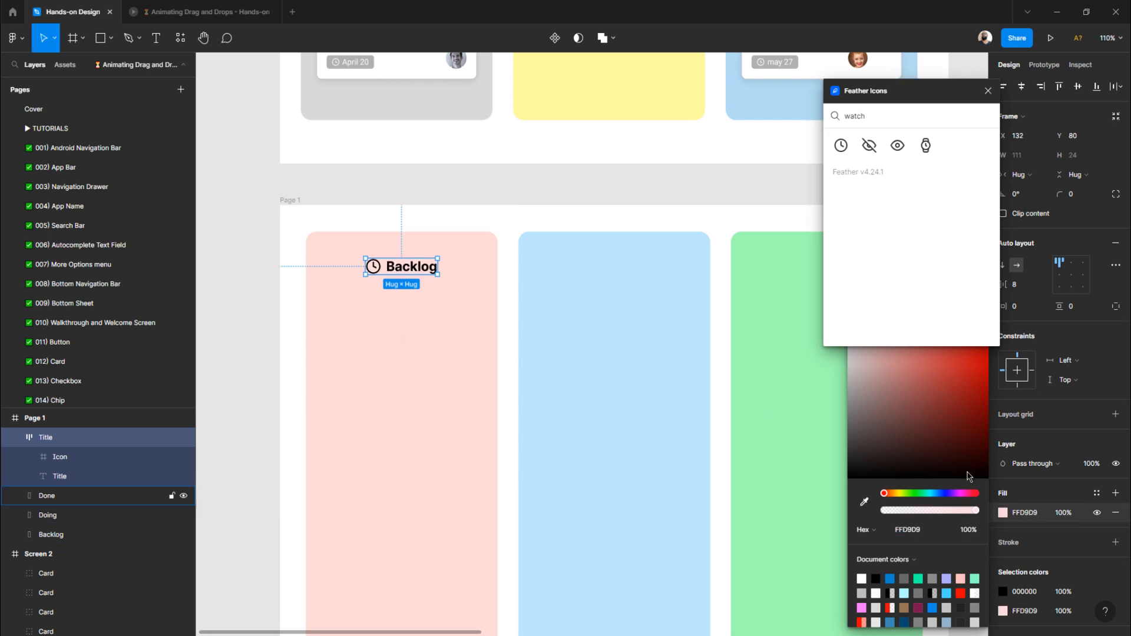
{"action": "left_click_drag", "start_coordinate": [981, 92], "coordinate": [809, 68]}
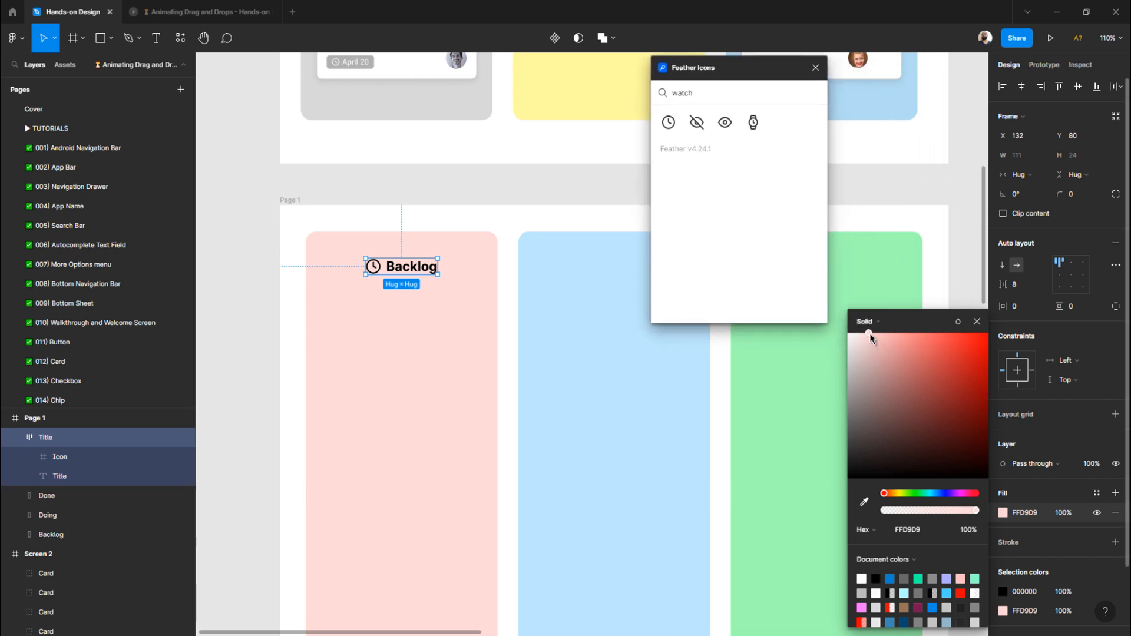
{"action": "left_click_drag", "start_coordinate": [870, 333], "coordinate": [889, 353]}
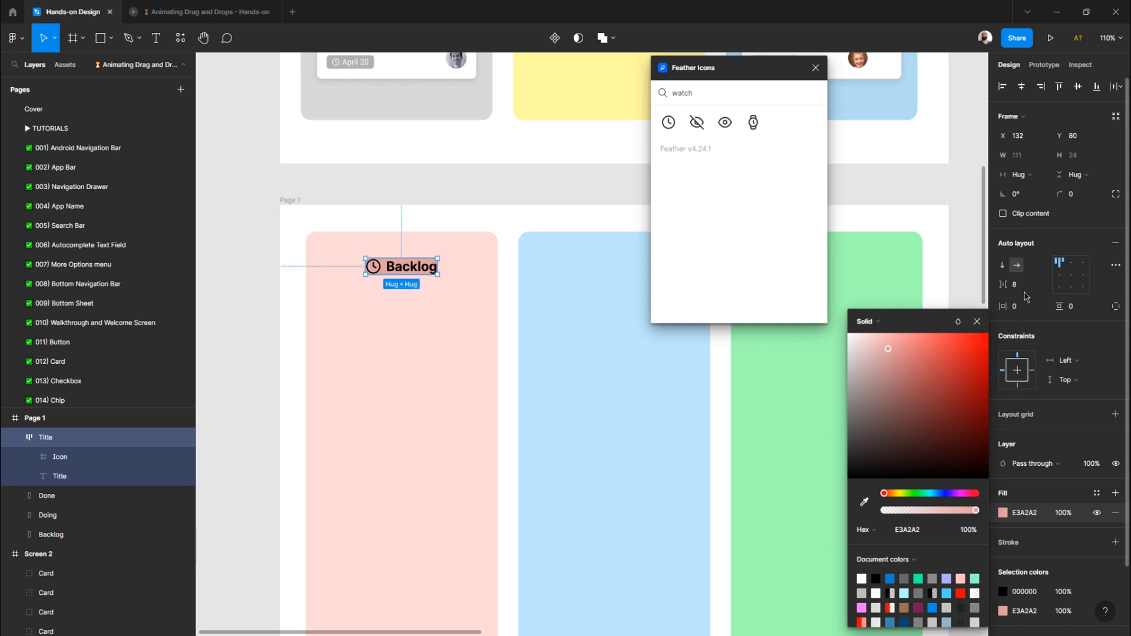
- Try horizontal and vertical auto-layout padding of 2 on the Title frame
{"action": "left_click", "coordinate": [1027, 310]}
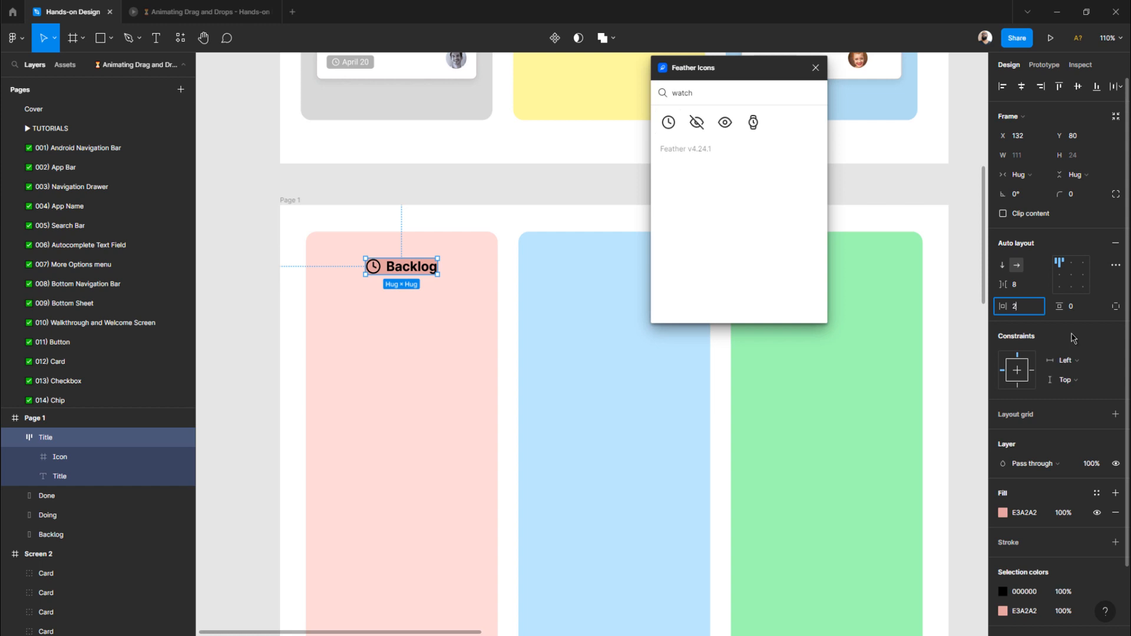
{"action": "type", "text": "2"}
{"action": "key", "text": "Tab"}
{"action": "type", "text": "2"}
{"action": "key", "text": "Tab"}
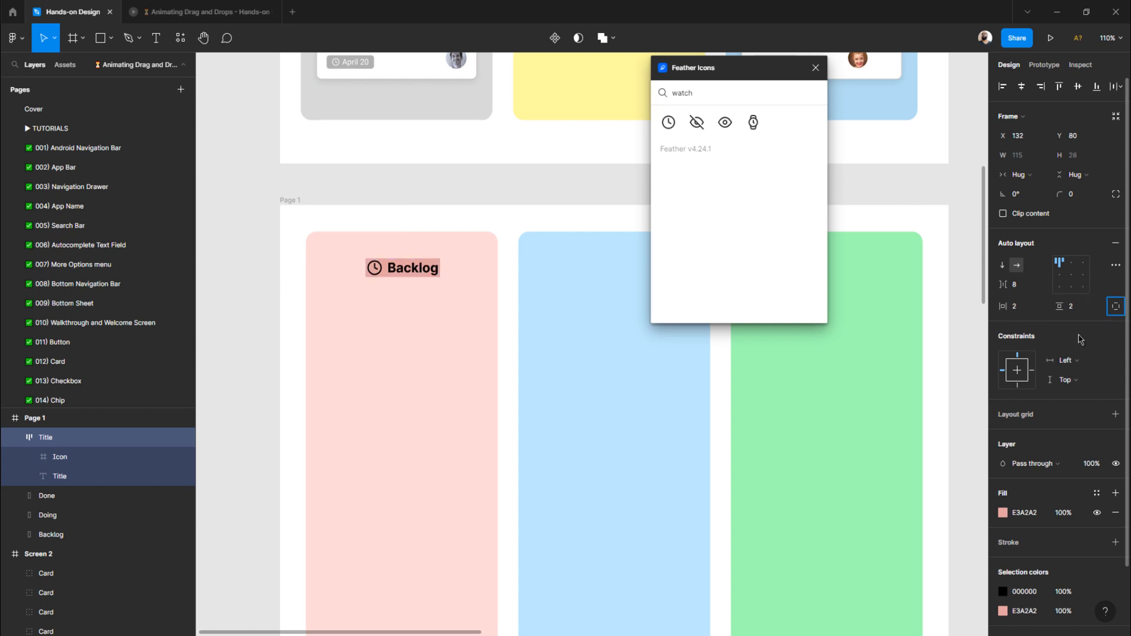
- Set the Title frame's auto-layout padding to 16 horizontally and 8 vertically
{"action": "left_click", "coordinate": [1014, 306]}
{"action": "type", "text": "8"}
{"action": "key", "text": "Tab"}
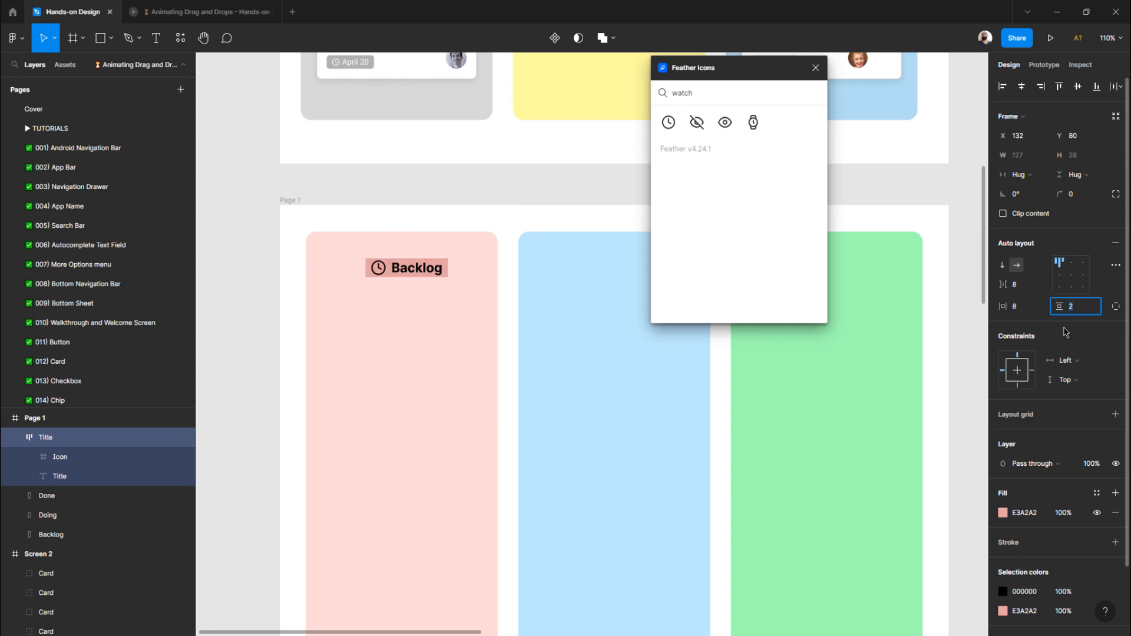
{"action": "type", "text": "8"}
{"action": "key", "text": "Tab"}
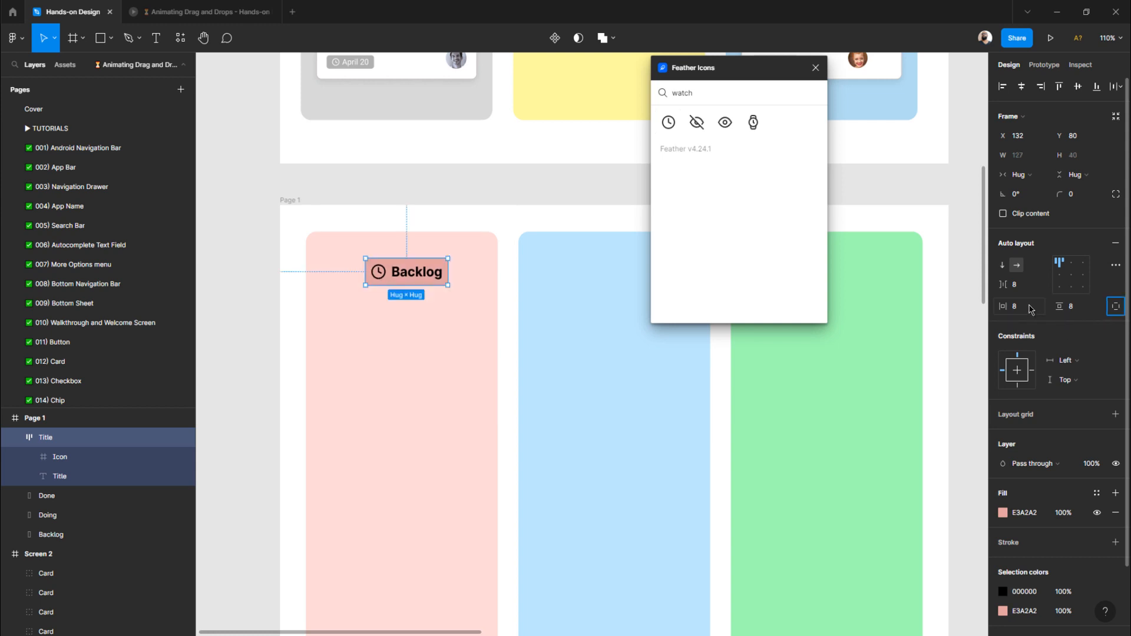
{"action": "left_click", "coordinate": [1037, 312]}
{"action": "key", "text": "Return"}
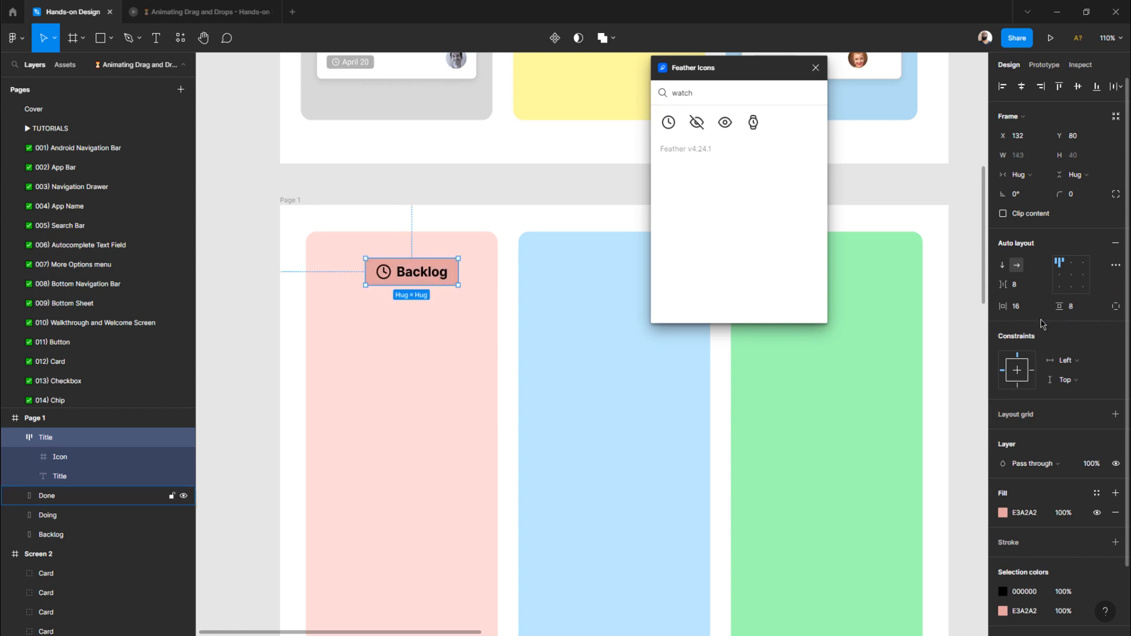
- Round the Title frame's corners, trying a radius of 16 before settling on 24
{"action": "left_click", "coordinate": [1081, 193]}
{"action": "key", "text": "Return"}
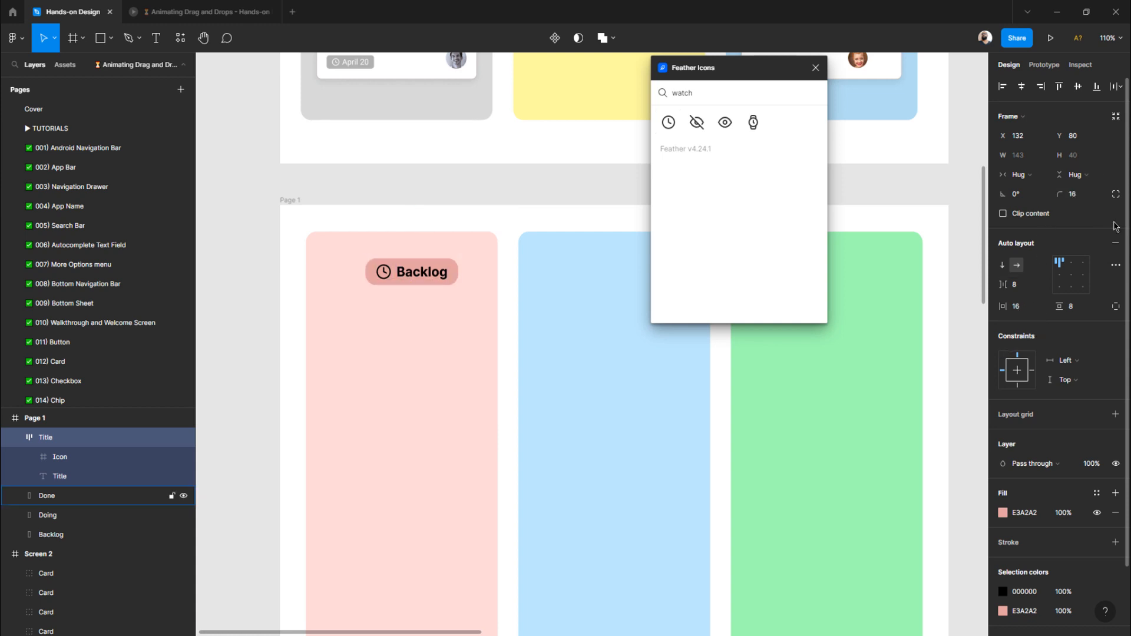
{"action": "left_click", "coordinate": [1084, 197]}
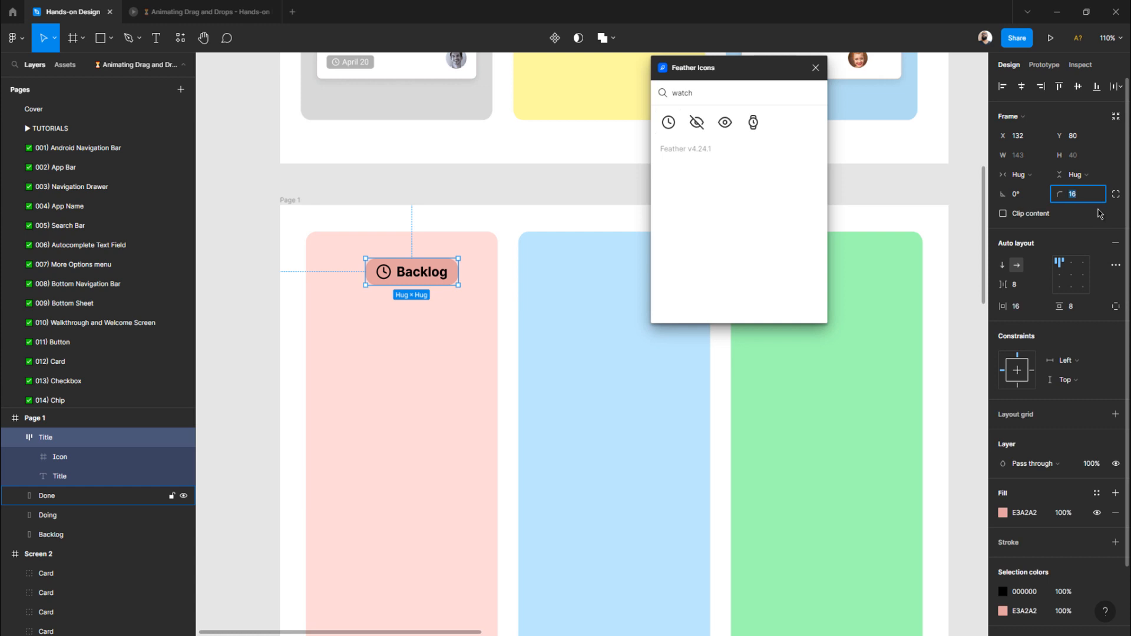
{"action": "type", "text": "24"}
{"action": "key", "text": "Return"}
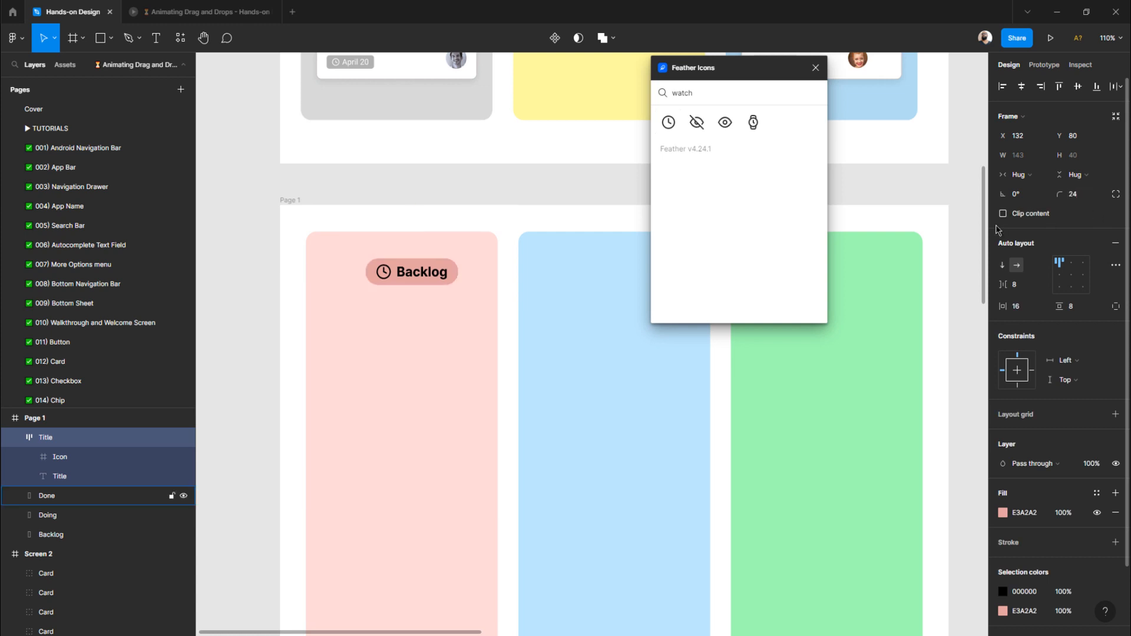
- Centre the padded Title frame horizontally on the pink Backlog column again
{"action": "left_click", "coordinate": [399, 331]}
{"action": "left_click", "coordinate": [399, 279]}
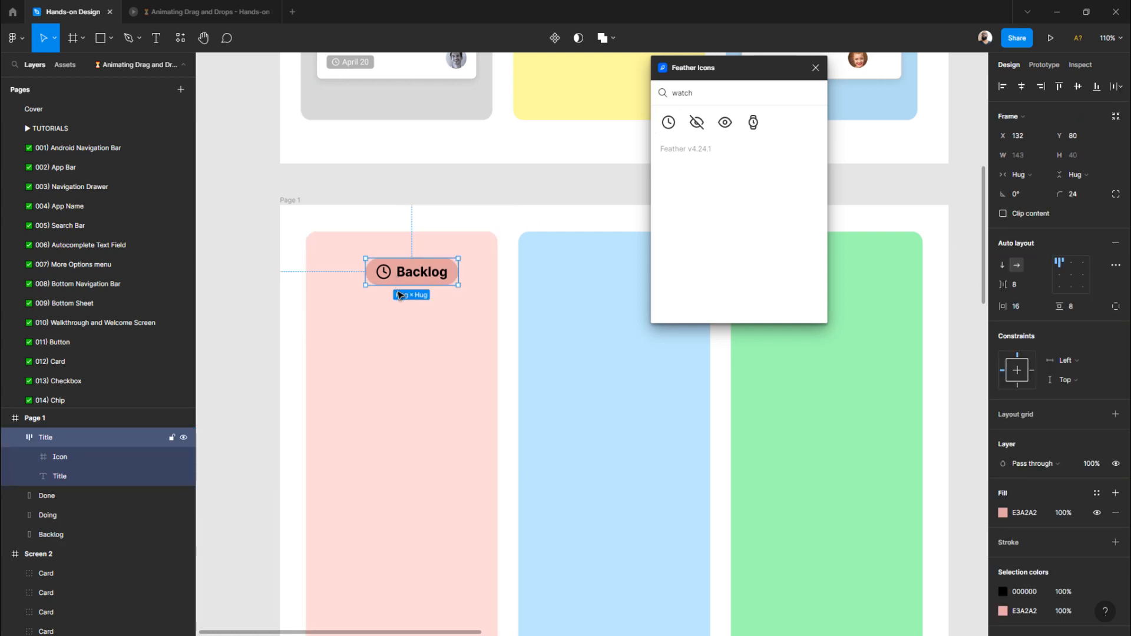
{"action": "left_click", "coordinate": [399, 311], "text": "shift"}
{"action": "left_click", "coordinate": [1022, 86]}
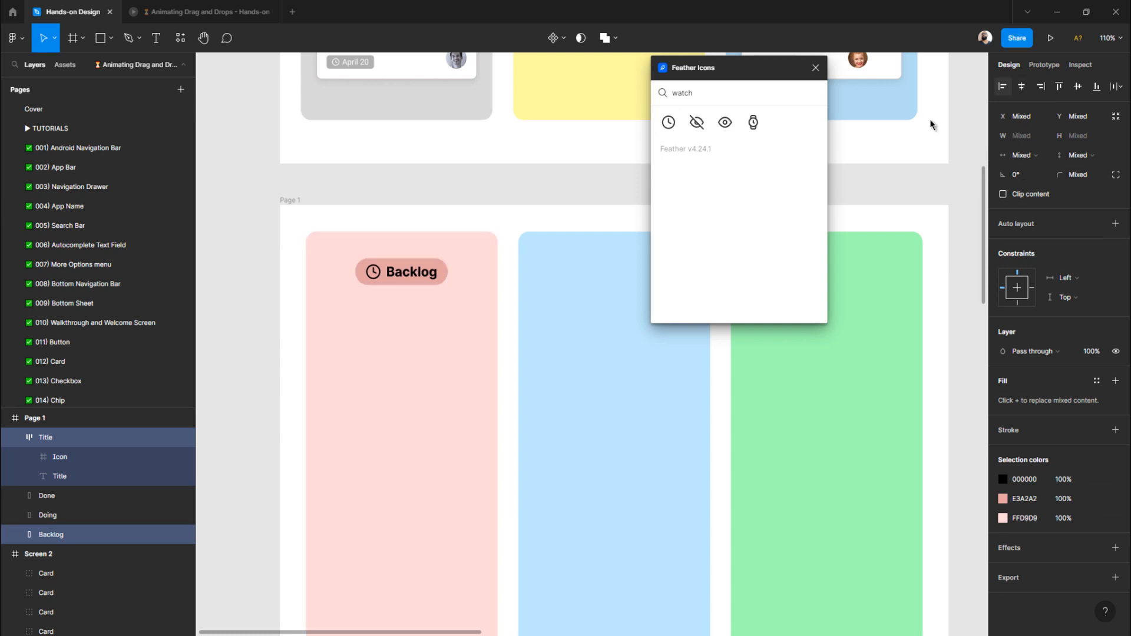
- Check the spacing around the Backlog title and compare its look with the column headers on Screen 1
{"action": "left_click", "coordinate": [405, 212]}
{"action": "left_click", "coordinate": [406, 266]}
{"action": "key", "text": "alt"}
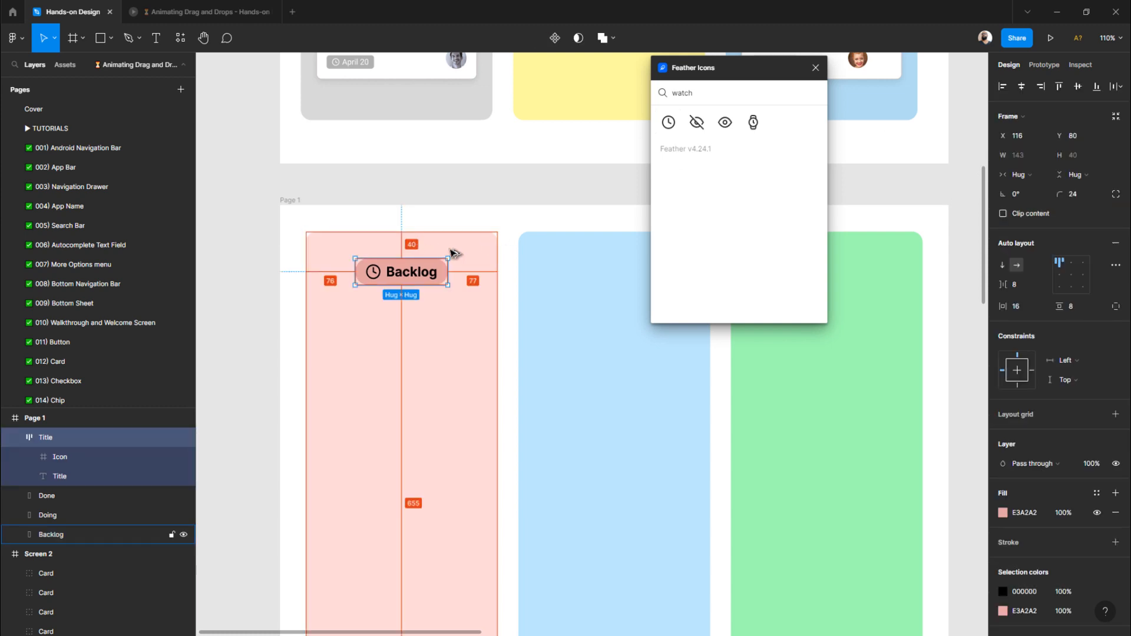
{"action": "scroll", "coordinate": [442, 303], "scroll_direction": "up", "scroll_amount": 7}
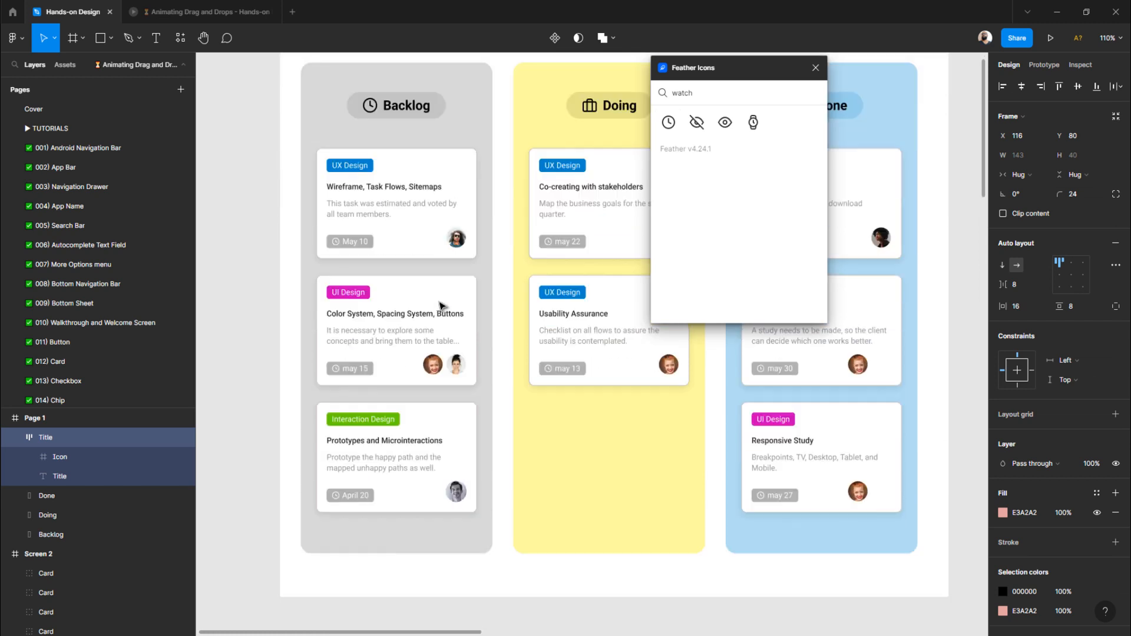
{"action": "scroll", "coordinate": [438, 305], "scroll_direction": "down", "scroll_amount": 7}
{"action": "left_click", "coordinate": [484, 192]}
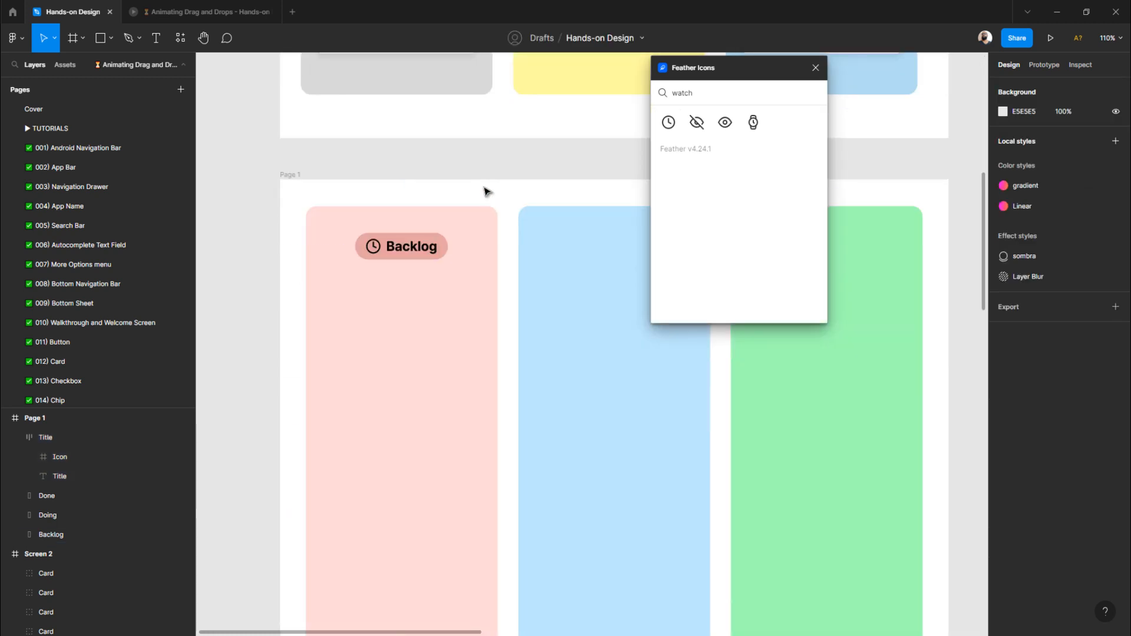
- Move the Feather Icons window aside, duplicate the Backlog title frame and centre the copy on the blue Doing column at Y 80
{"action": "left_click_drag", "start_coordinate": [742, 77], "coordinate": [919, 134]}
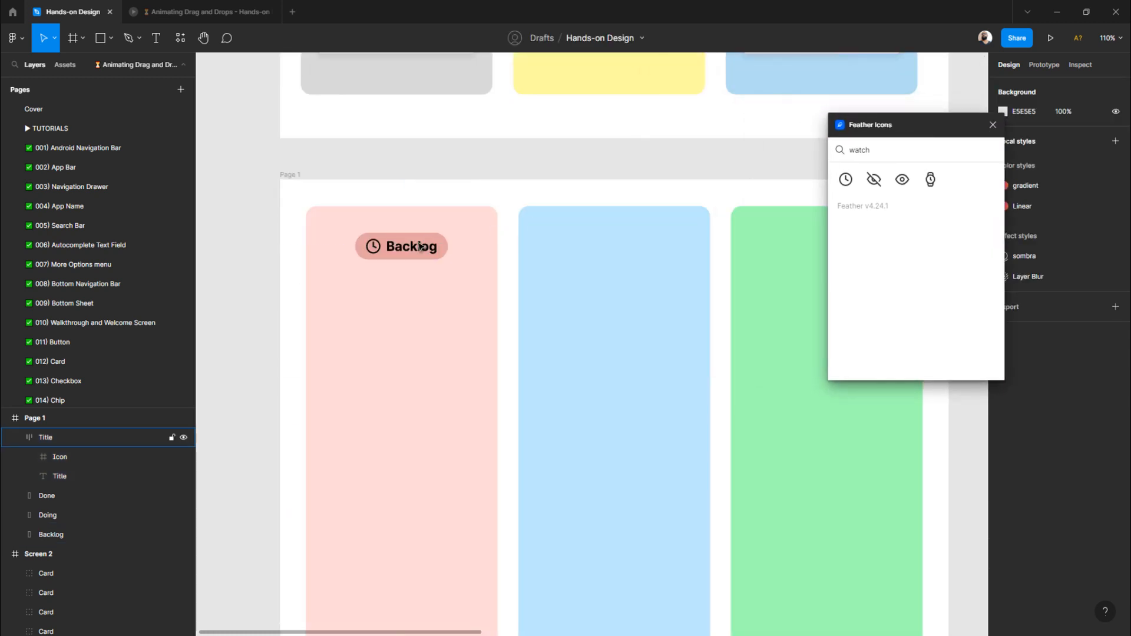
{"action": "left_click", "coordinate": [398, 255]}
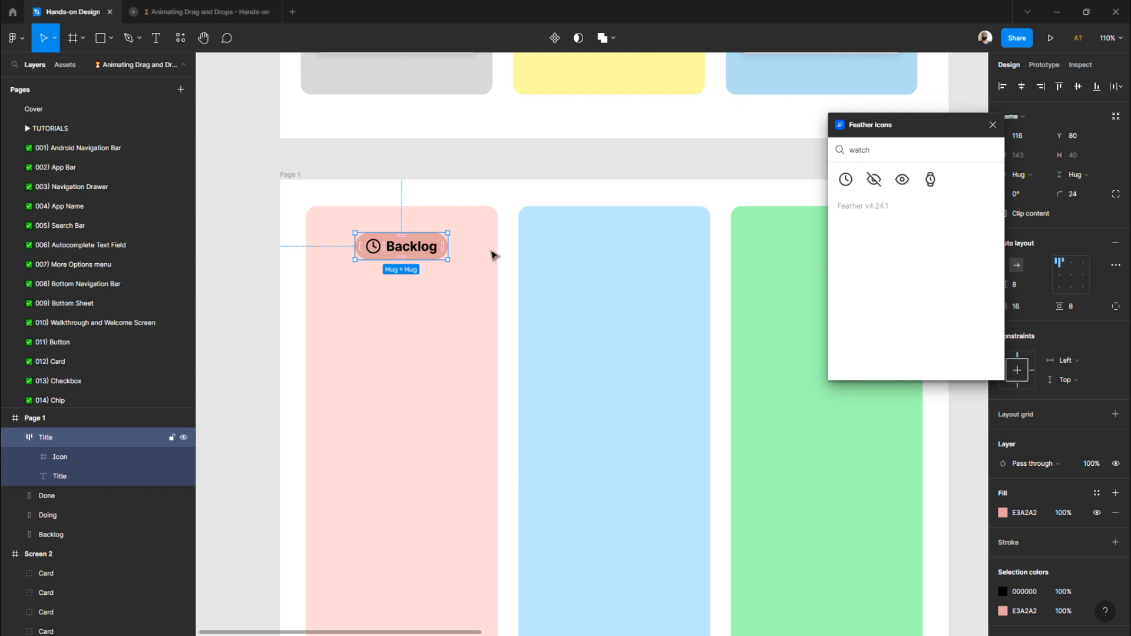
{"action": "left_click", "coordinate": [573, 252]}
{"action": "key", "text": "ctrl+v"}
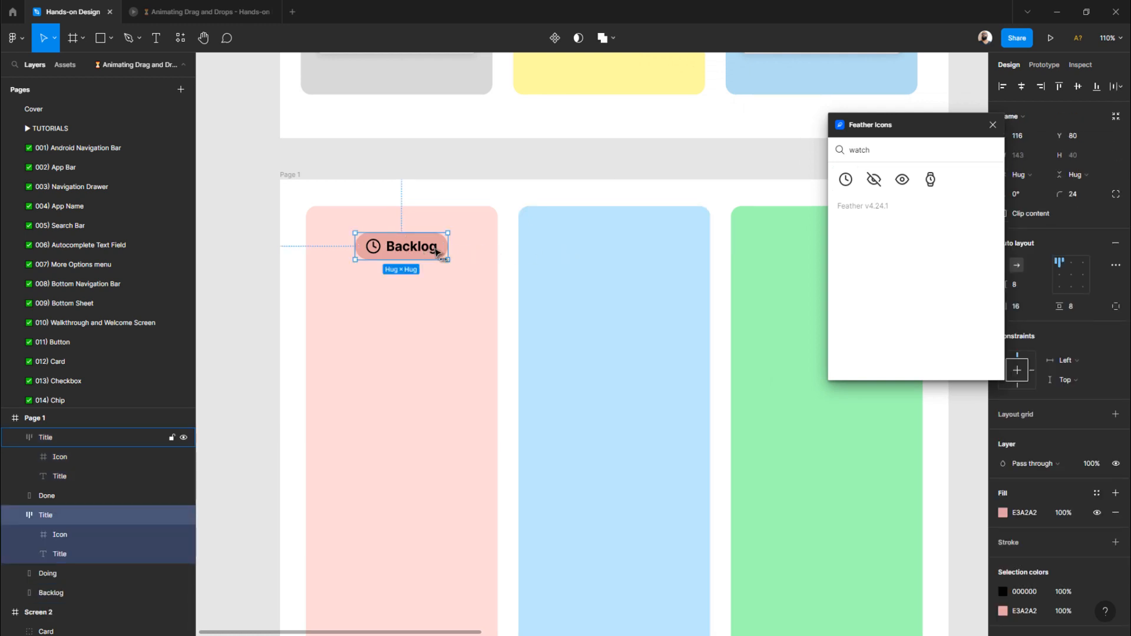
{"action": "left_click_drag", "start_coordinate": [436, 253], "coordinate": [642, 255]}
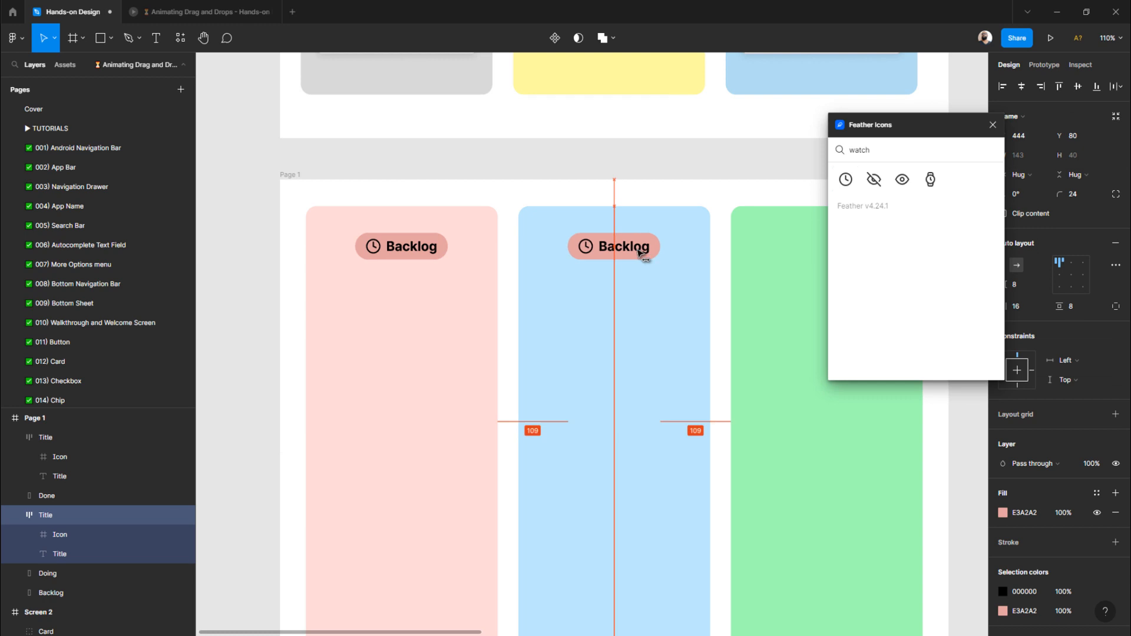
{"action": "left_click", "coordinate": [633, 286], "text": "shift"}
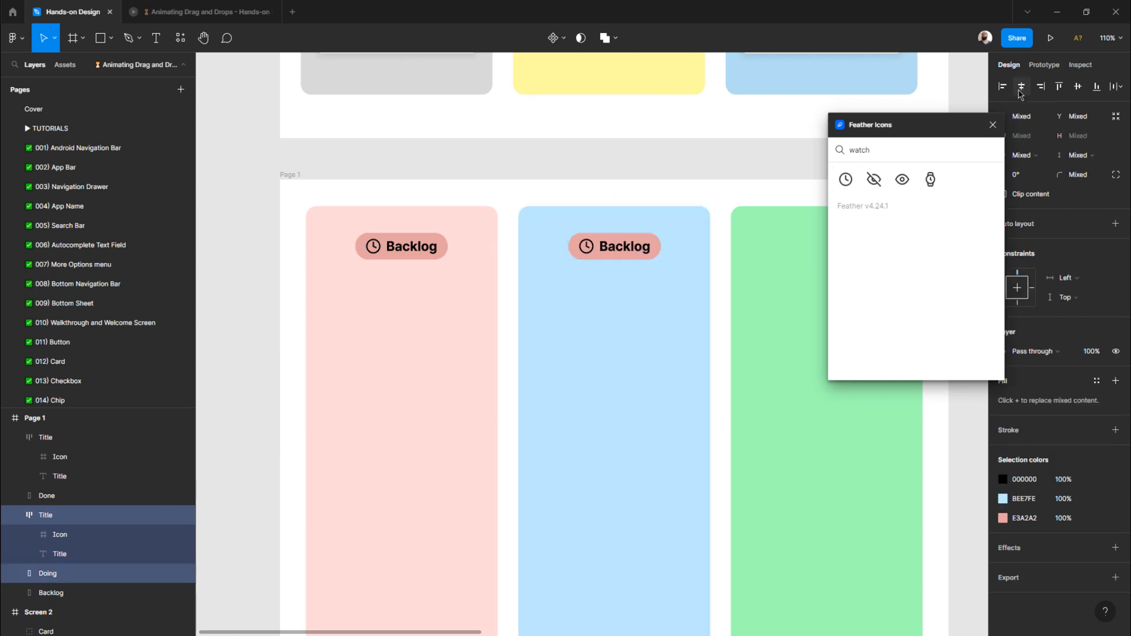
- Sample the blue column colour for the copied title frame's fill and darken it to 92CCED
{"action": "left_click", "coordinate": [659, 248]}
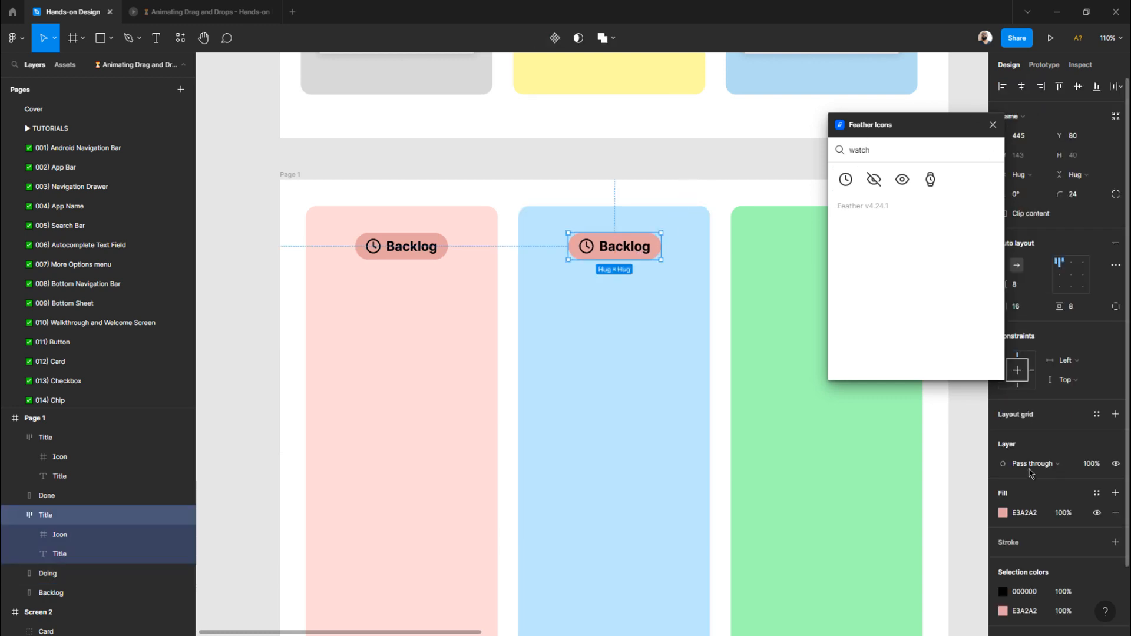
{"action": "left_click", "coordinate": [1000, 514]}
{"action": "left_click", "coordinate": [865, 503]}
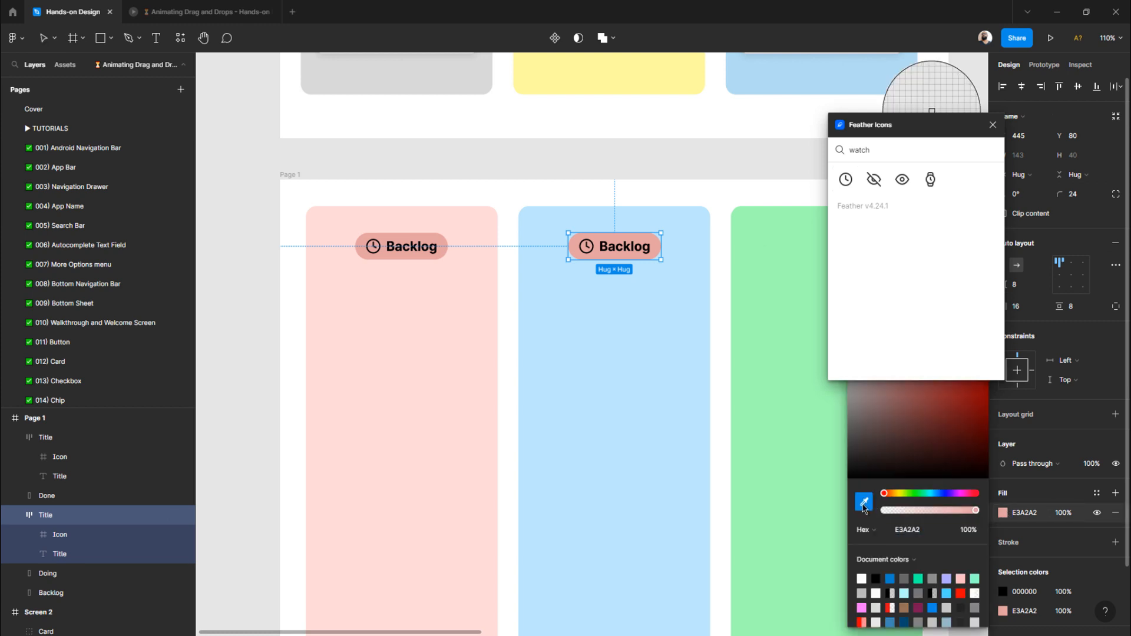
{"action": "left_click", "coordinate": [669, 422]}
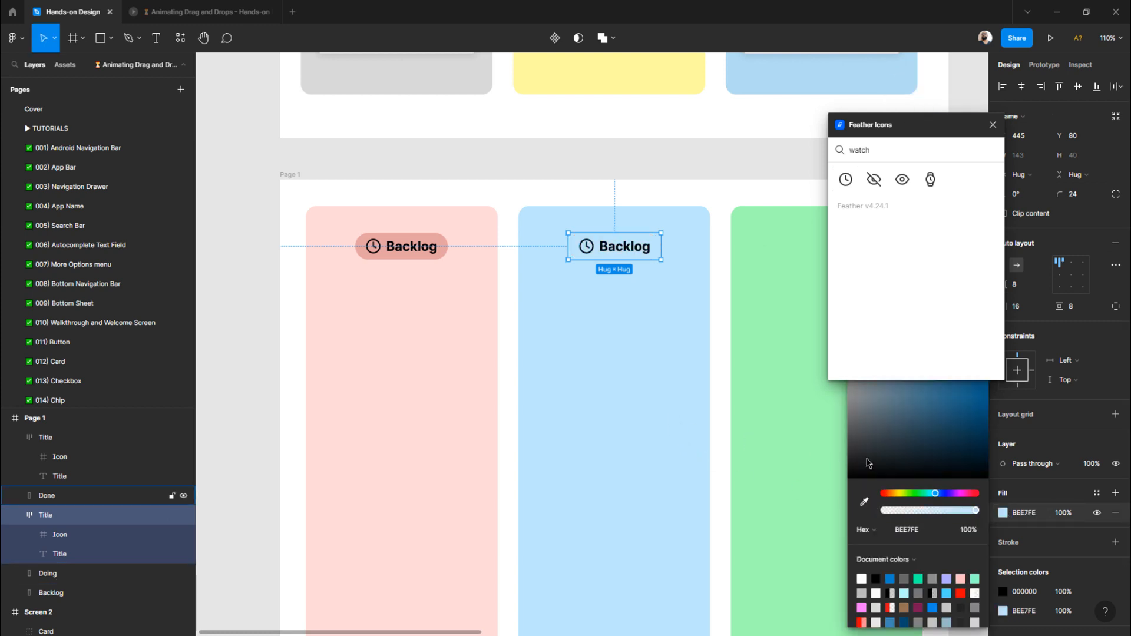
{"action": "left_click_drag", "start_coordinate": [942, 125], "coordinate": [806, 65]}
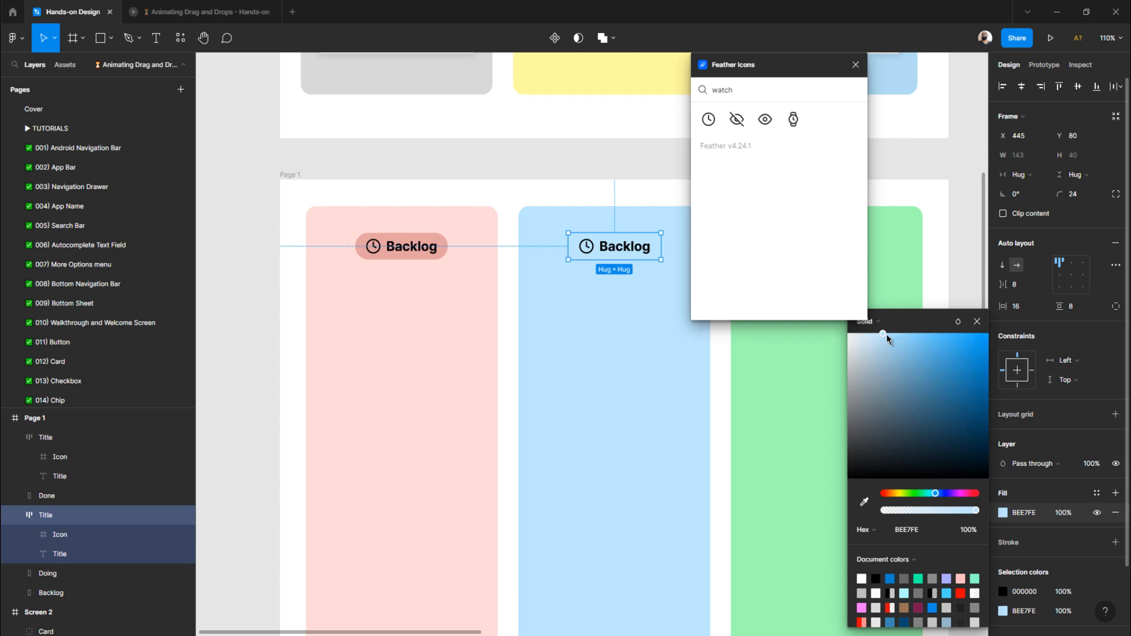
{"action": "left_click_drag", "start_coordinate": [886, 334], "coordinate": [902, 347]}
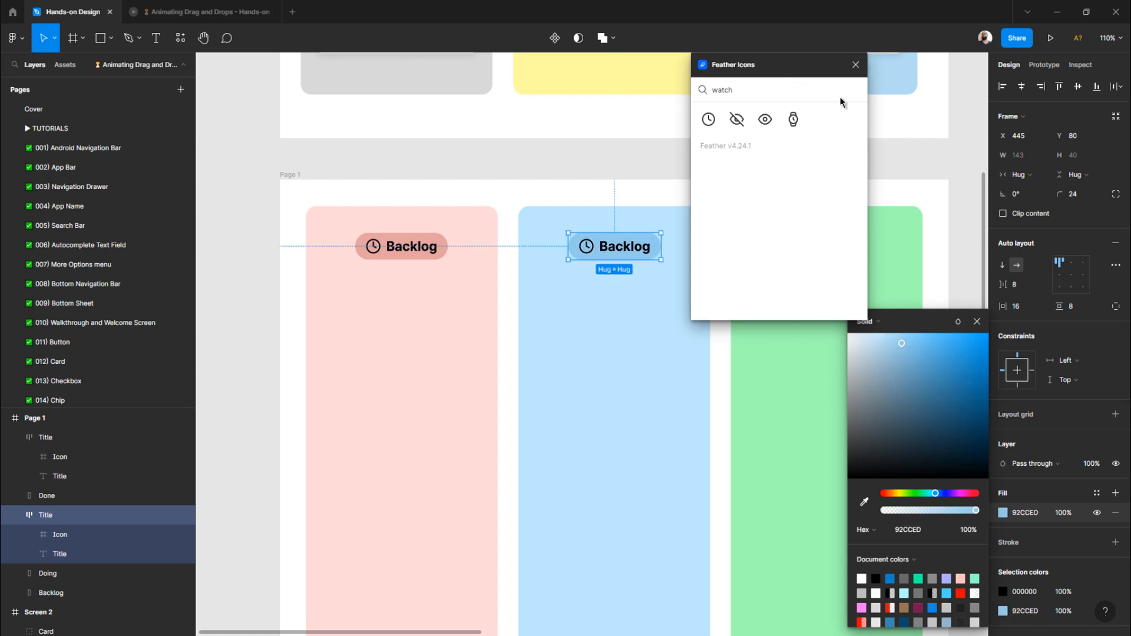
- Move the Feather Icons window off the board and change the blue column's title text to "Doing"
{"action": "left_click_drag", "start_coordinate": [815, 65], "coordinate": [1053, 99]}
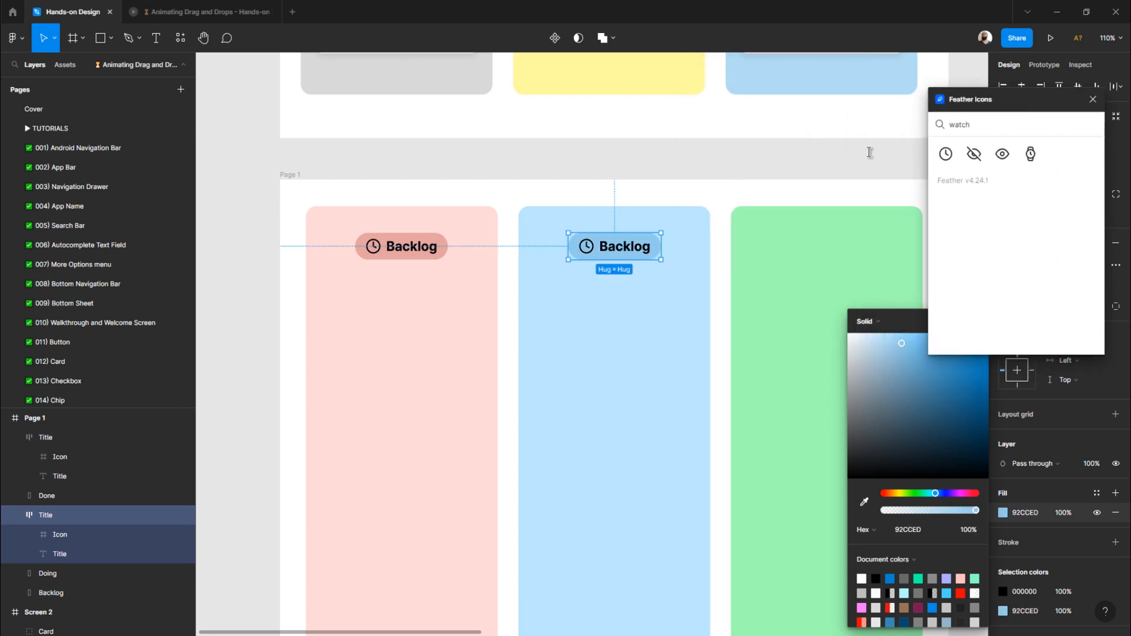
{"action": "double_click", "coordinate": [626, 250]}
{"action": "double_click", "coordinate": [625, 248]}
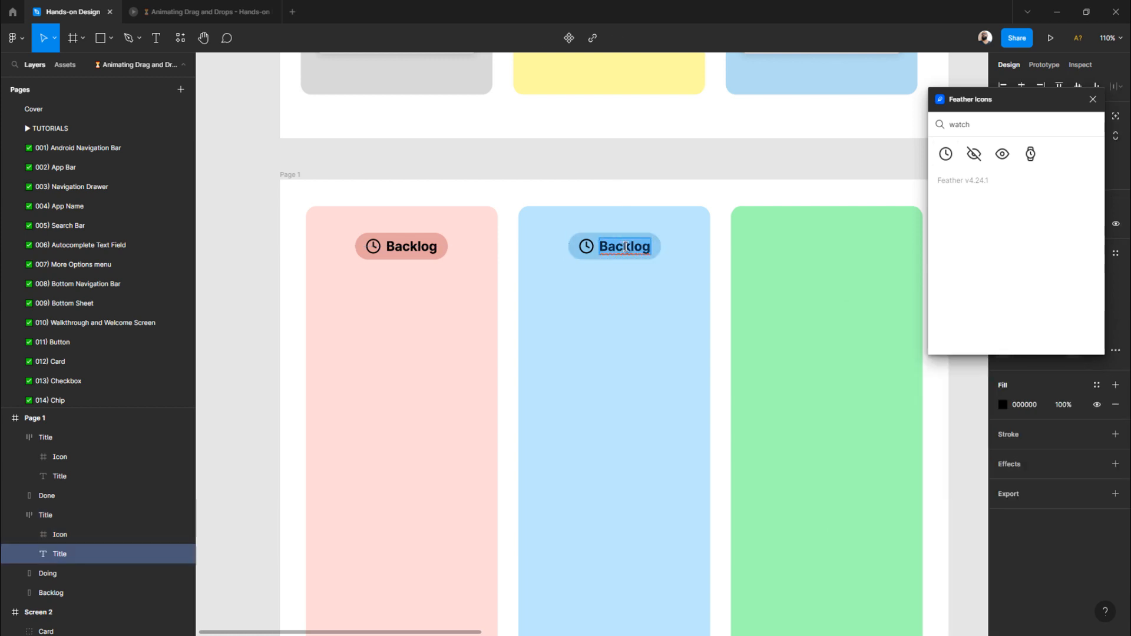
{"action": "type", "text": "Doing"}
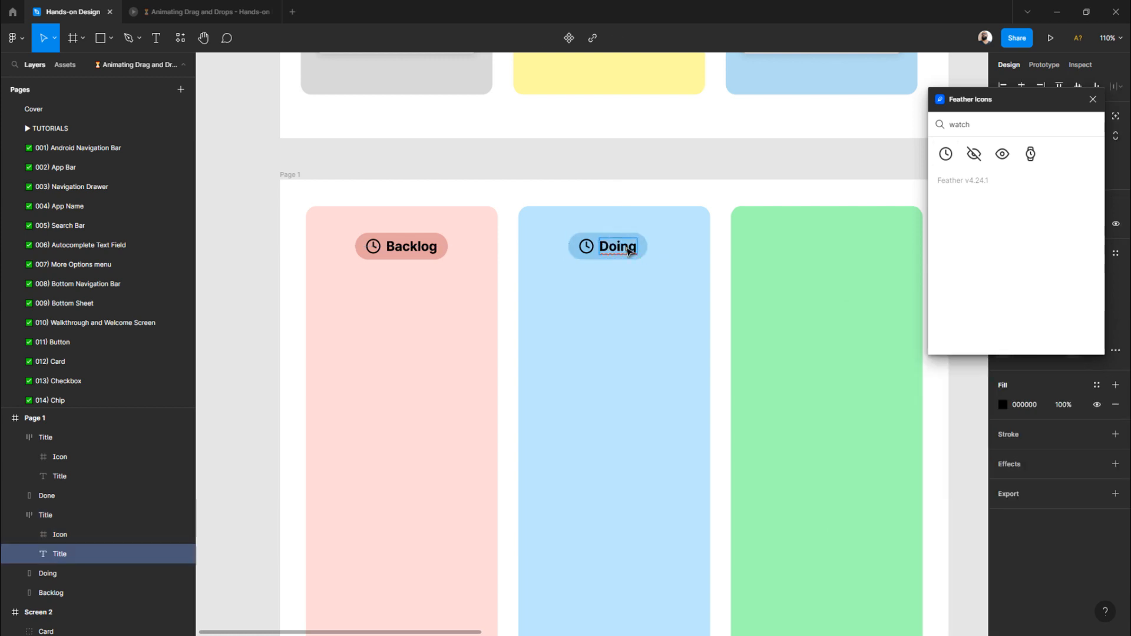
{"action": "key", "text": "Escape"}
{"action": "left_click", "coordinate": [741, 304]}
- Centre the Doing title frame horizontally on the blue column
{"action": "left_click", "coordinate": [628, 249]}
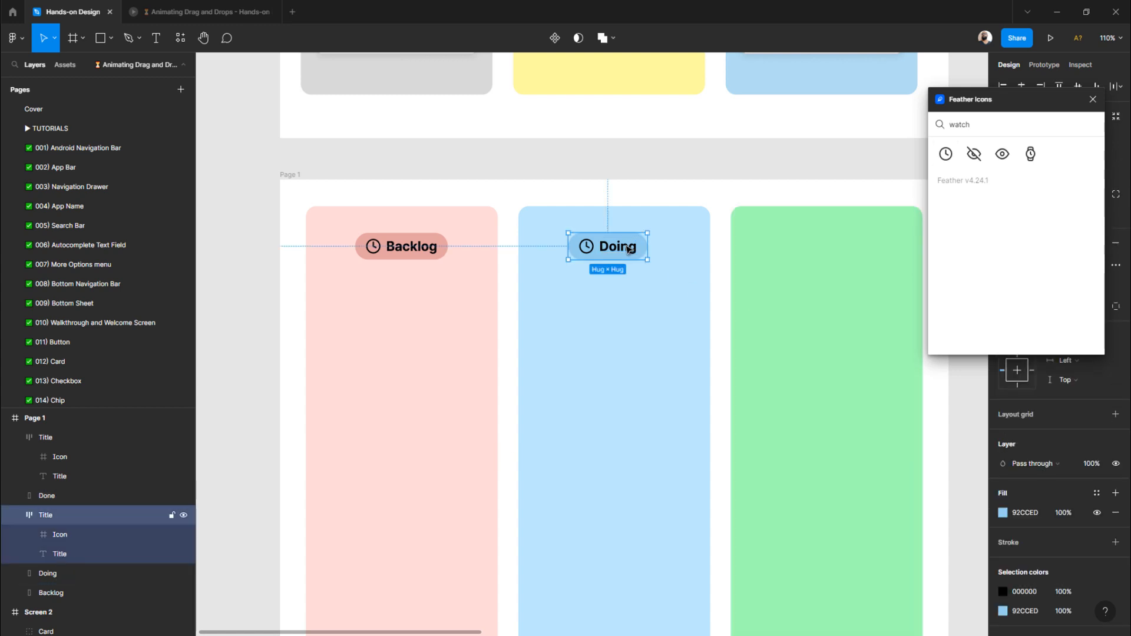
{"action": "left_click", "coordinate": [623, 289], "text": "shift"}
{"action": "left_click", "coordinate": [1020, 86]}
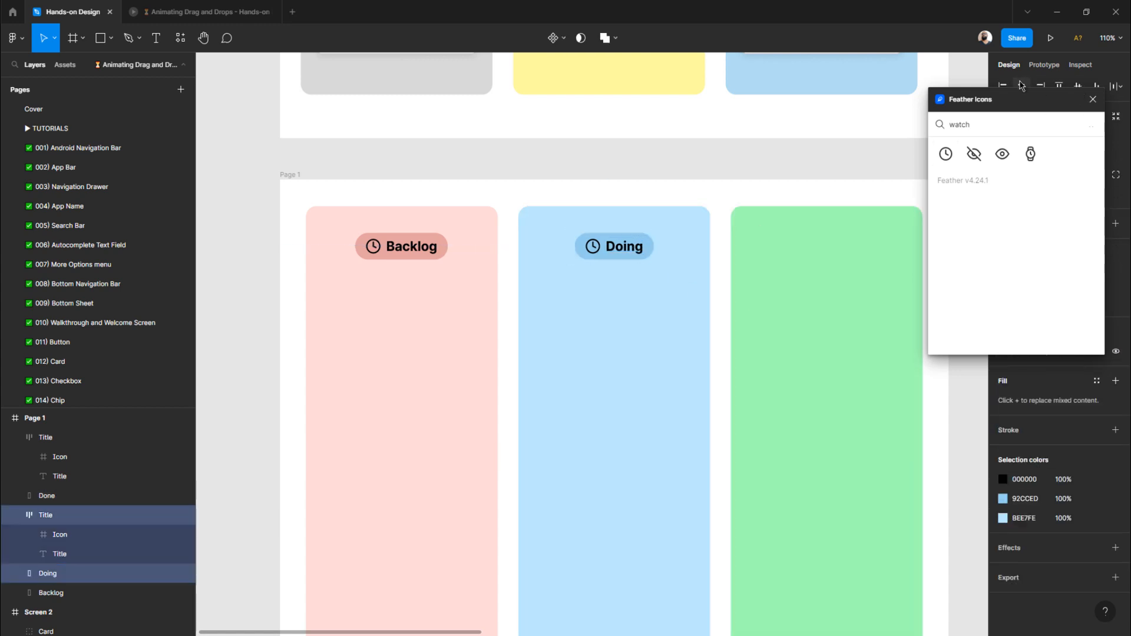
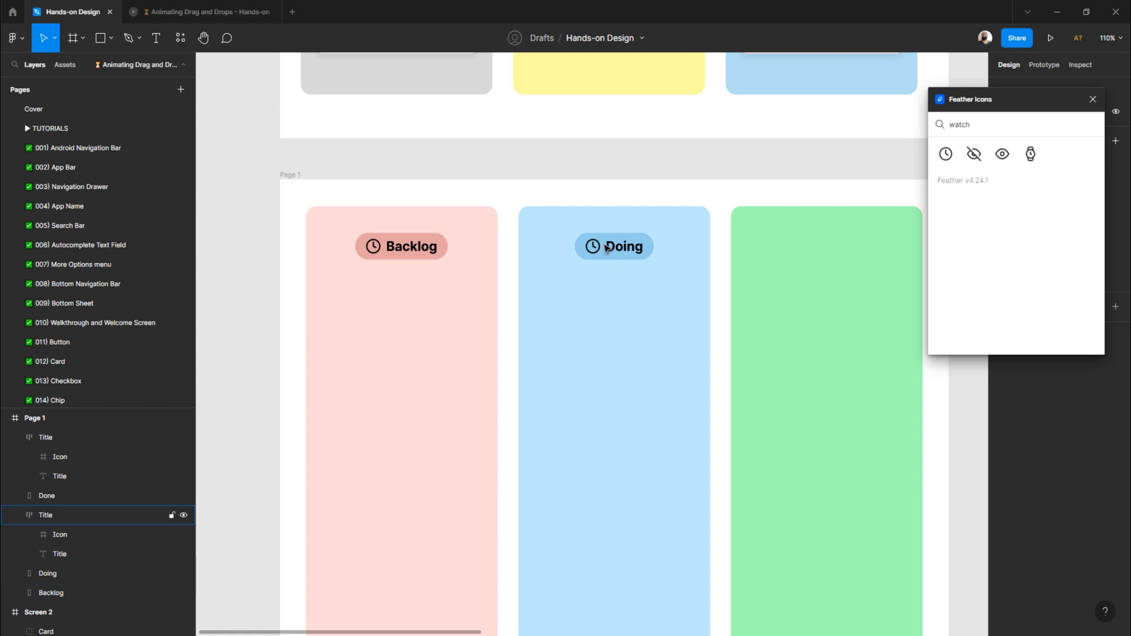
{"action": "left_click", "coordinate": [607, 248]}
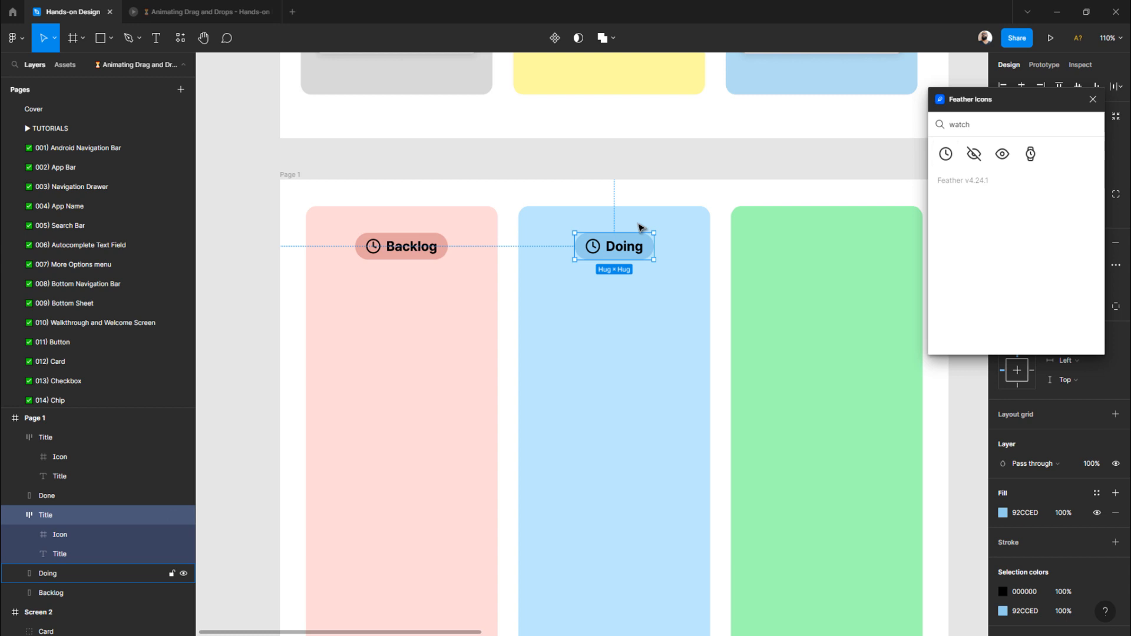
{"action": "left_click", "coordinate": [639, 175]}
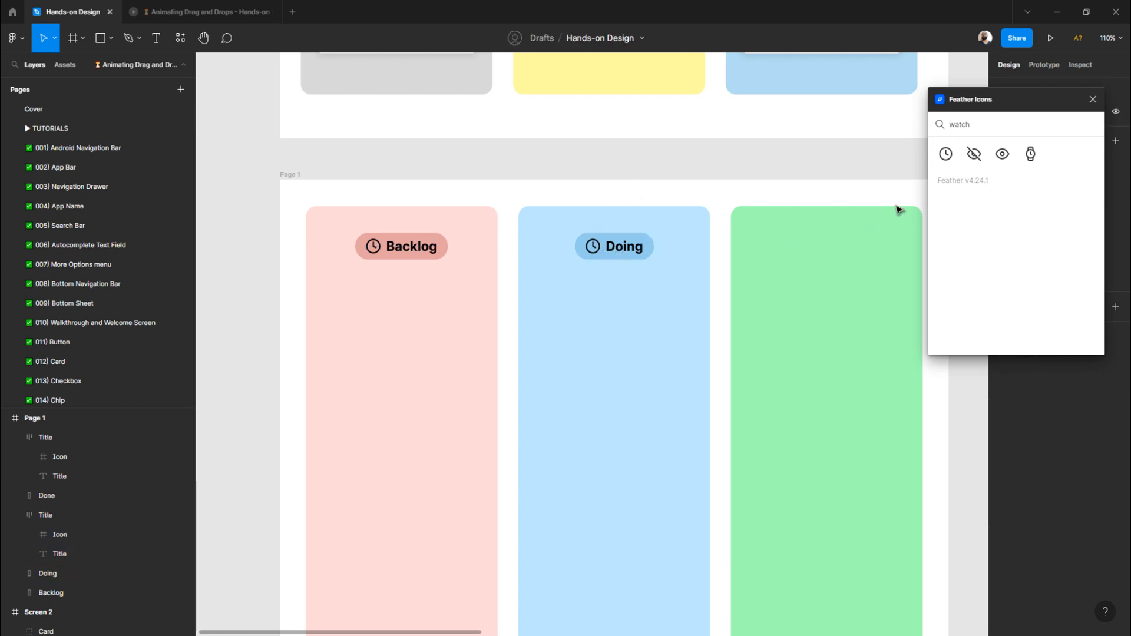
- Search Feather Icons for "bag" and insert the briefcase icon
{"action": "left_click", "coordinate": [630, 254]}
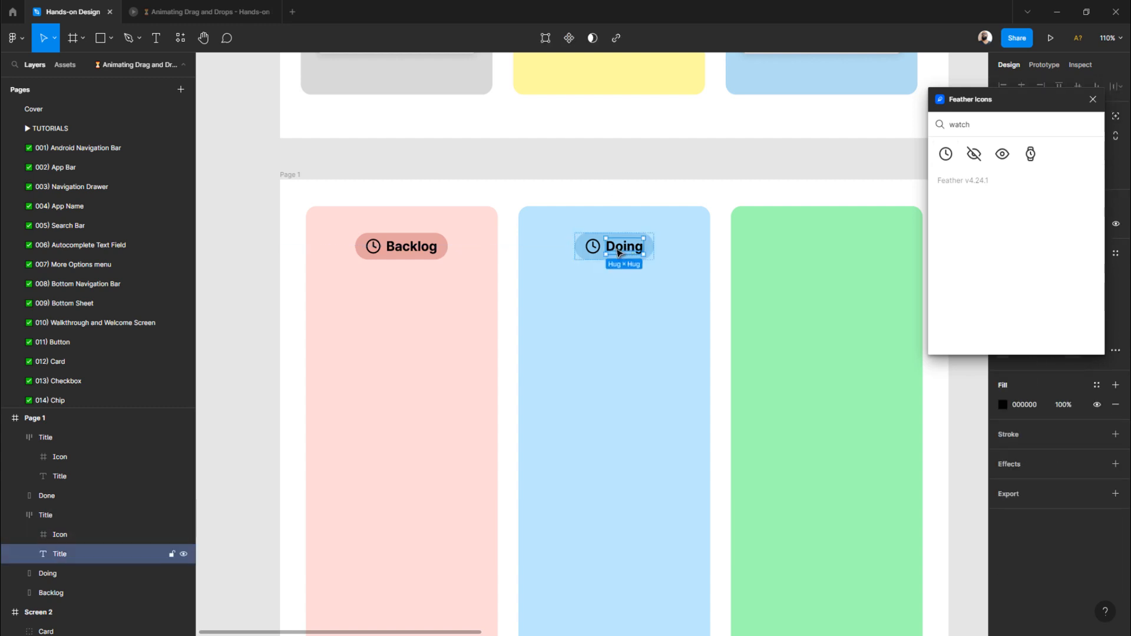
{"action": "left_click", "coordinate": [594, 252]}
{"action": "left_click", "coordinate": [631, 189]}
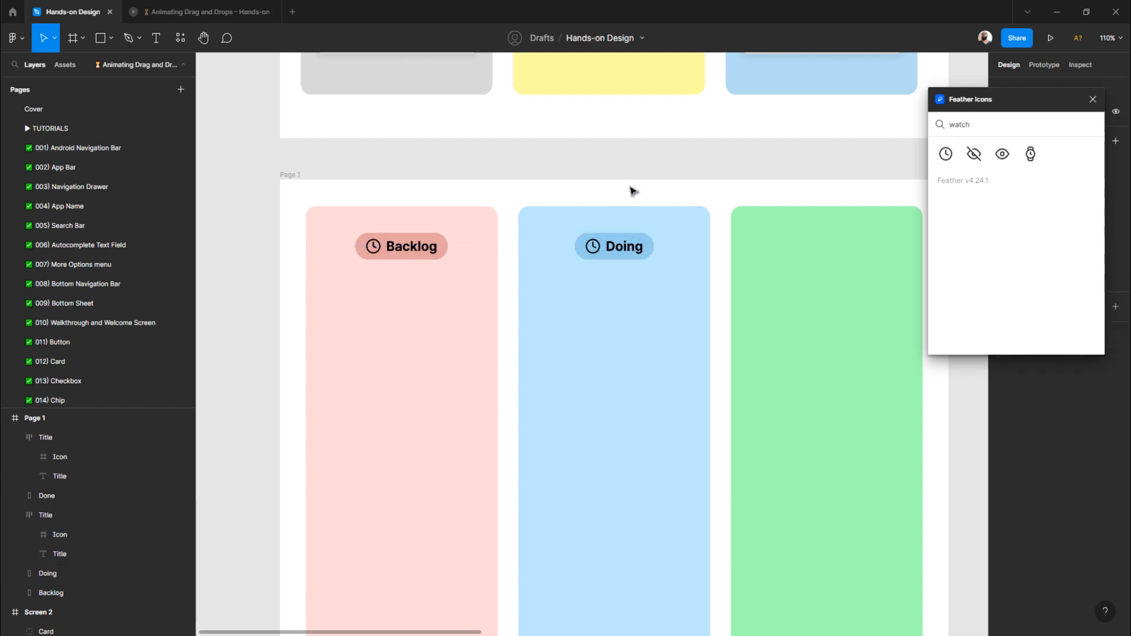
{"action": "left_click", "coordinate": [625, 252]}
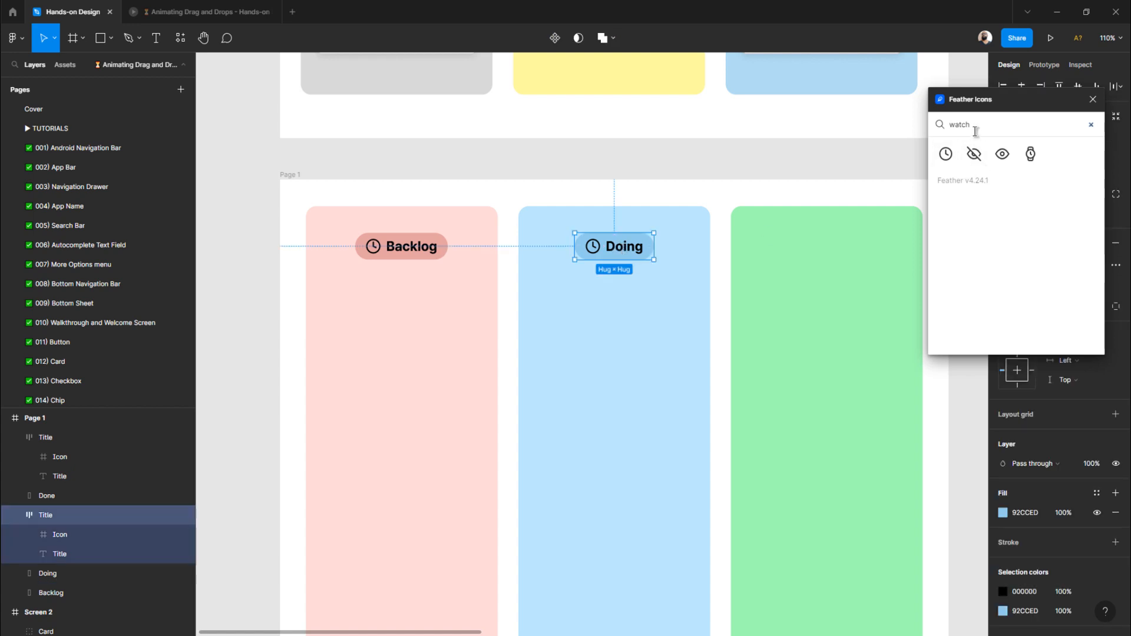
{"action": "left_click_drag", "start_coordinate": [972, 126], "coordinate": [941, 135]}
{"action": "type", "text": "su"}
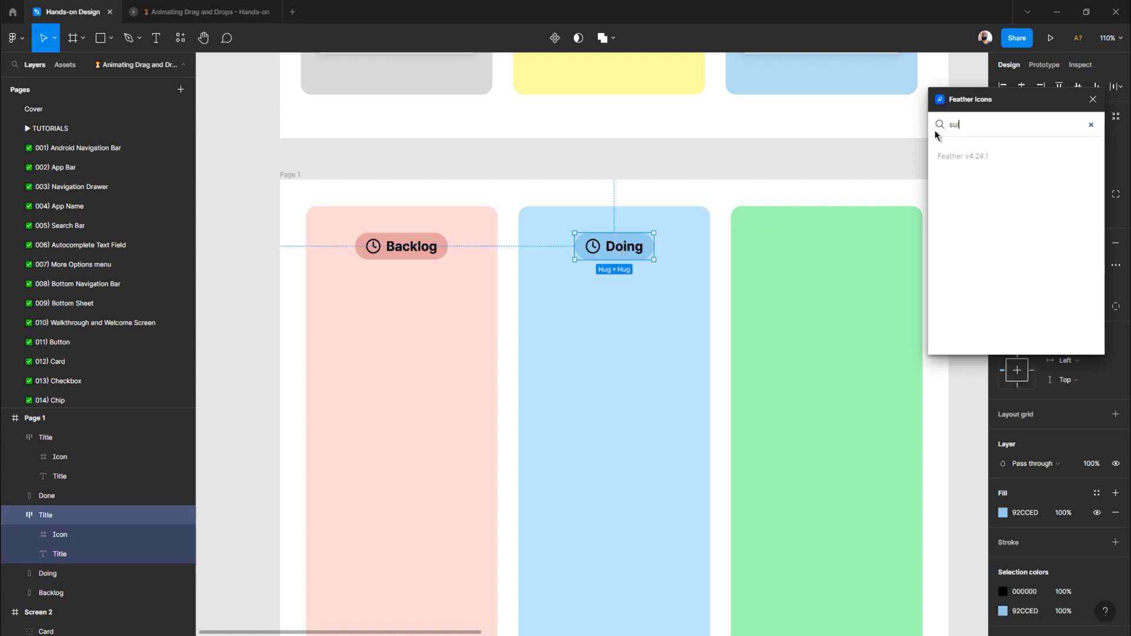
{"action": "type", "text": "i"}
{"action": "key", "text": "BackSpace"}
{"action": "key", "text": "BackSpace"}
{"action": "key", "text": "BackSpace"}
{"action": "type", "text": "g"}
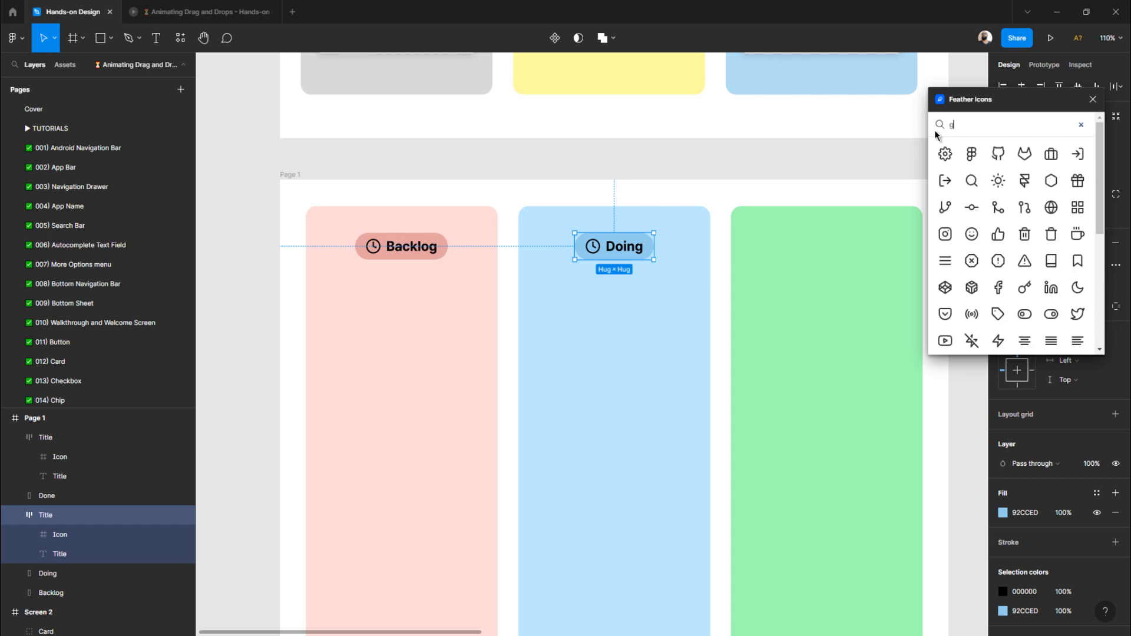
{"action": "key", "text": "BackSpace"}
{"action": "type", "text": "bag"}
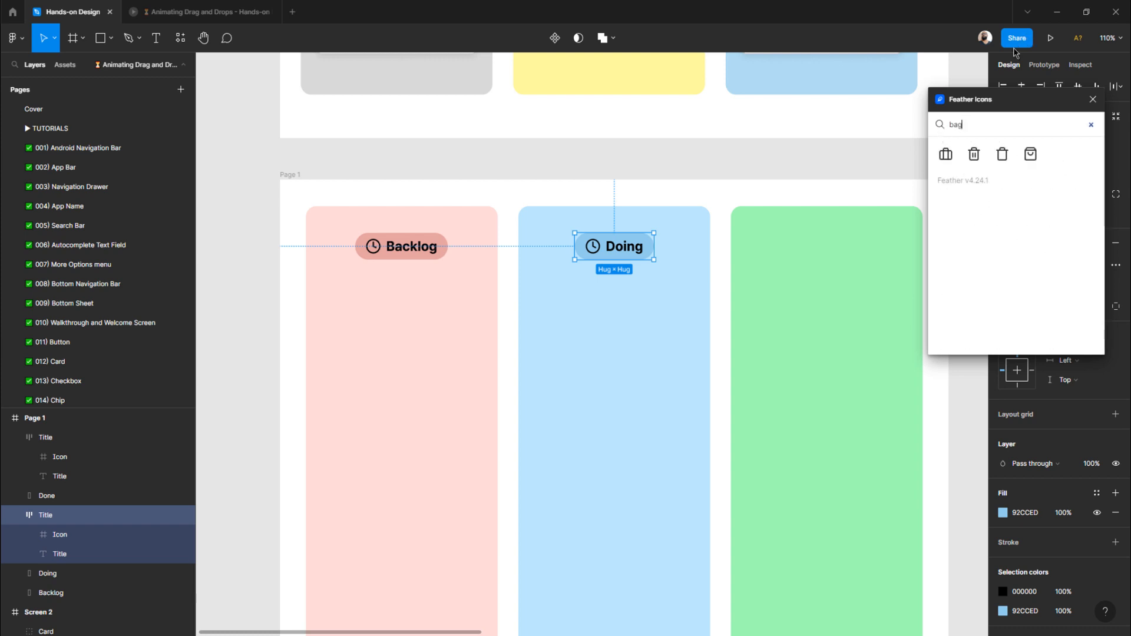
{"action": "left_click", "coordinate": [948, 156]}
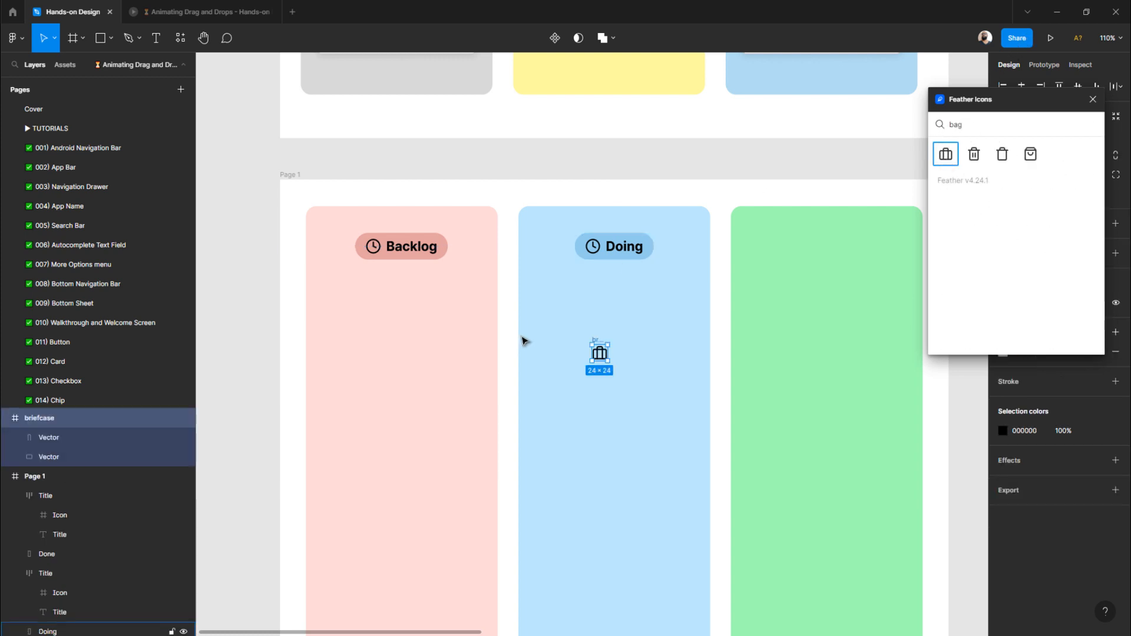
- Place the briefcase icon inside the Doing title frame and delete the frame's clock icon
{"action": "left_click_drag", "start_coordinate": [599, 341], "coordinate": [599, 246]}
{"action": "left_click", "coordinate": [591, 245]}
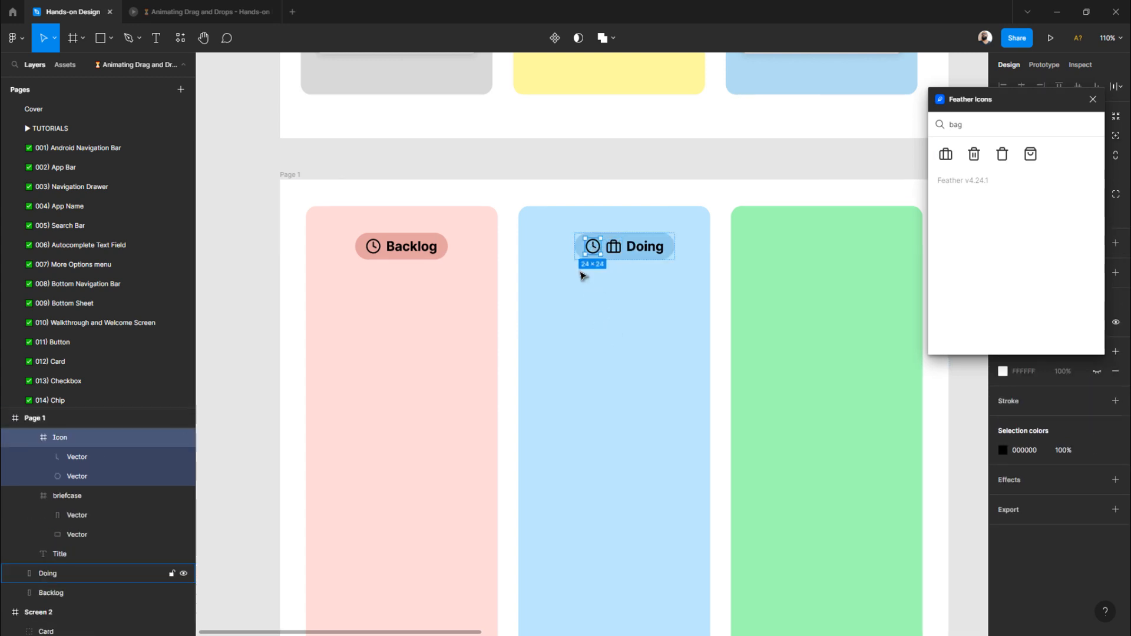
{"action": "key", "text": "Delete"}
- Move the Feather Icons window clear of the alignment options and measure the Doing title's spacing within the blue column
{"action": "left_click", "coordinate": [616, 255]}
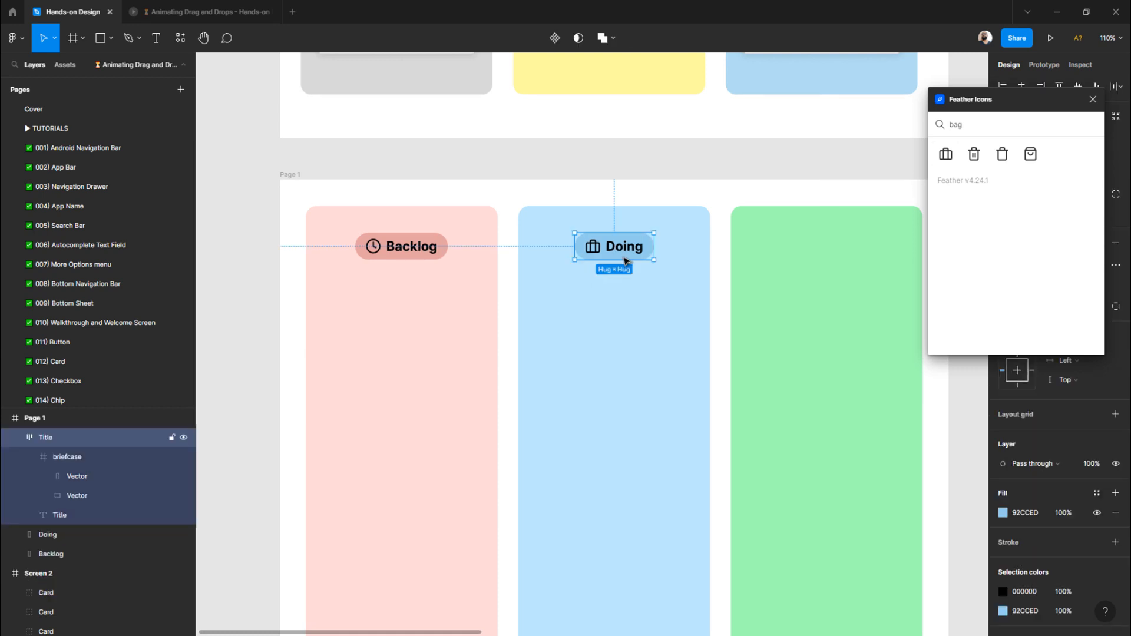
{"action": "left_click", "coordinate": [695, 296], "text": "shift"}
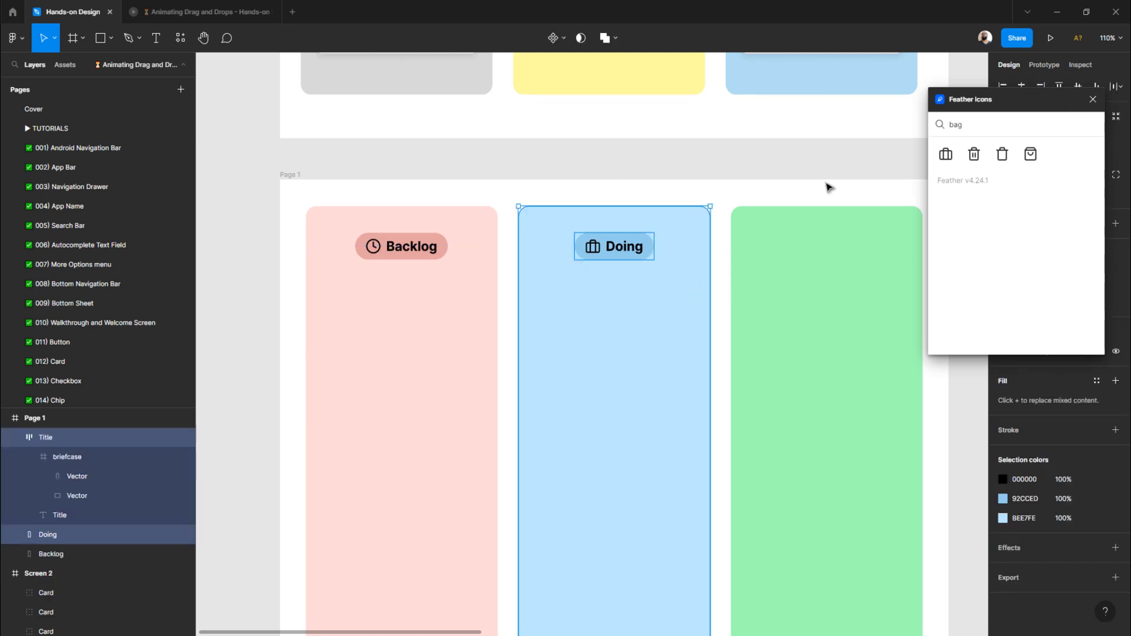
{"action": "left_click_drag", "start_coordinate": [1025, 94], "coordinate": [1027, 151]}
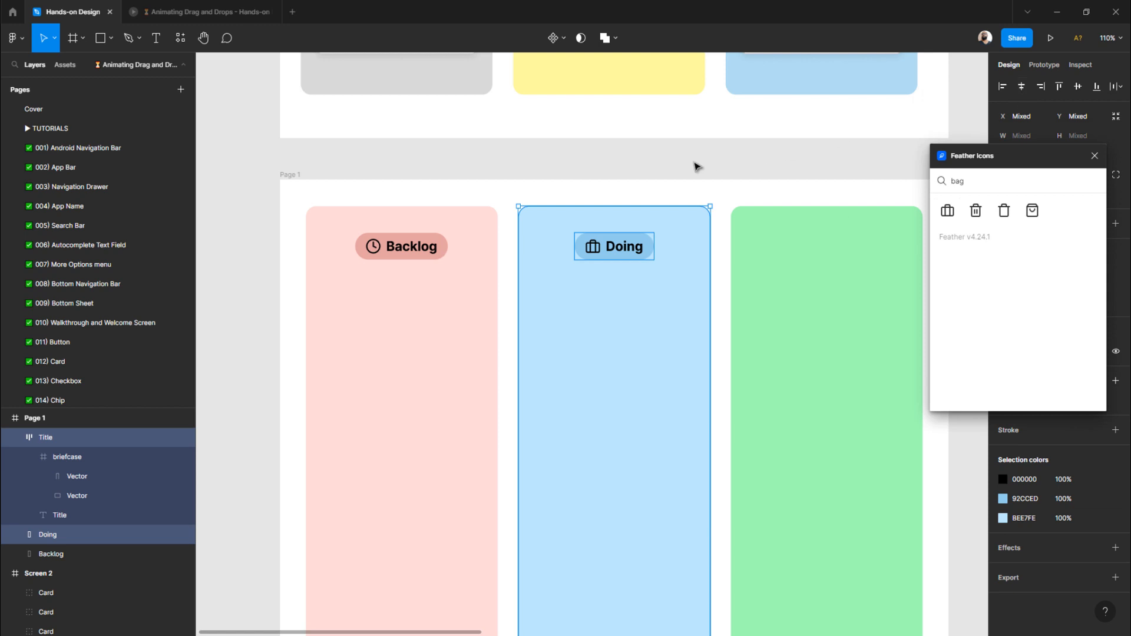
{"action": "left_click", "coordinate": [658, 201]}
{"action": "left_click", "coordinate": [616, 253]}
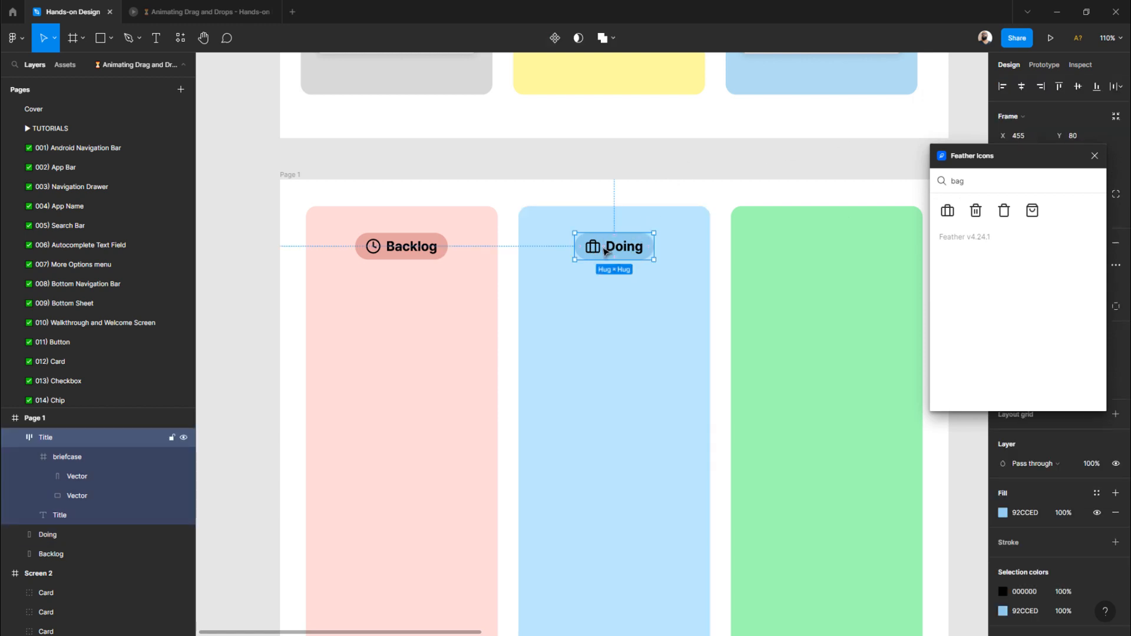
{"action": "key", "text": "alt"}
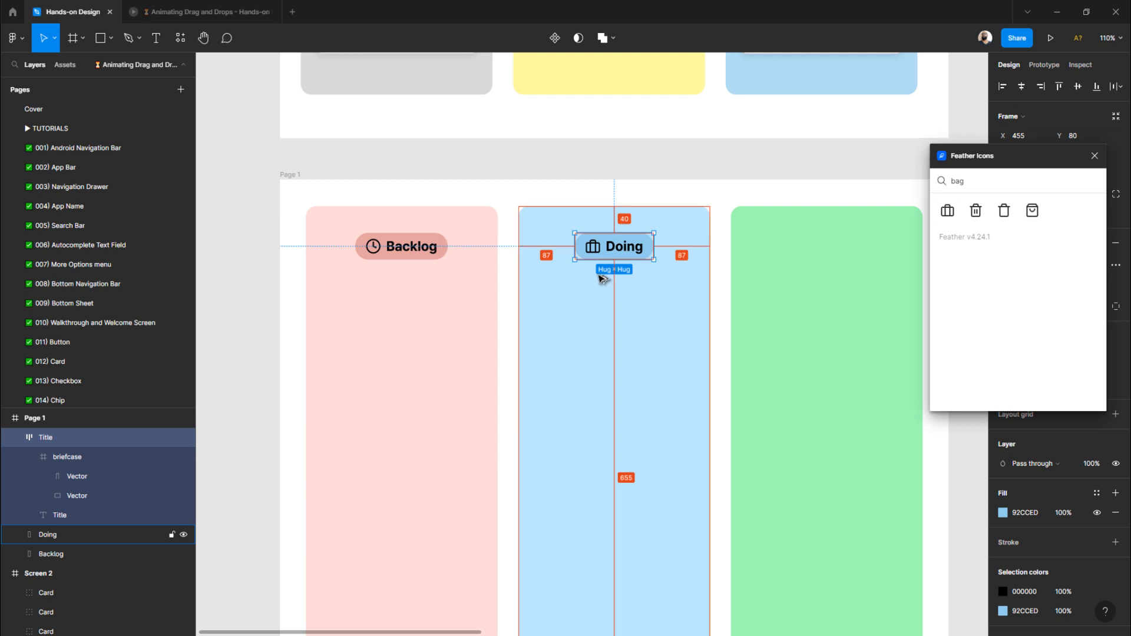
{"action": "left_click", "coordinate": [612, 172]}
- Copy the Doing title frame and paste it onto the green Done column of Page 1
{"action": "scroll", "coordinate": [593, 172], "scroll_direction": "down", "scroll_amount": 3}
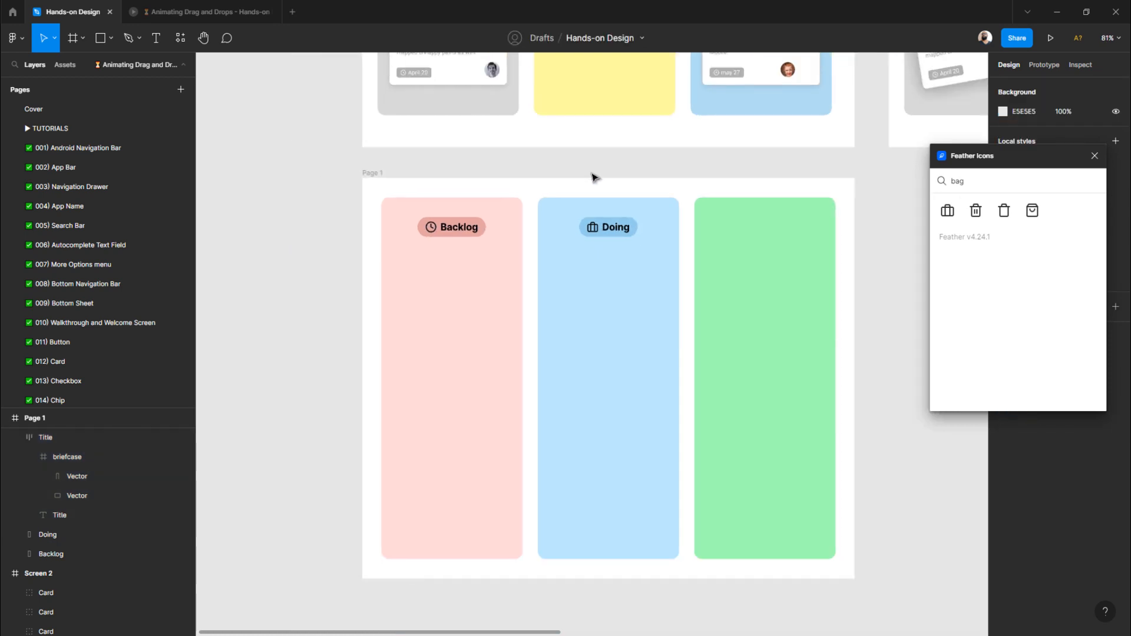
{"action": "scroll", "coordinate": [583, 189], "scroll_direction": "right", "scroll_amount": 3}
{"action": "scroll", "coordinate": [575, 200], "scroll_direction": "up", "scroll_amount": 6}
{"action": "scroll", "coordinate": [576, 197], "scroll_direction": "left", "scroll_amount": 4}
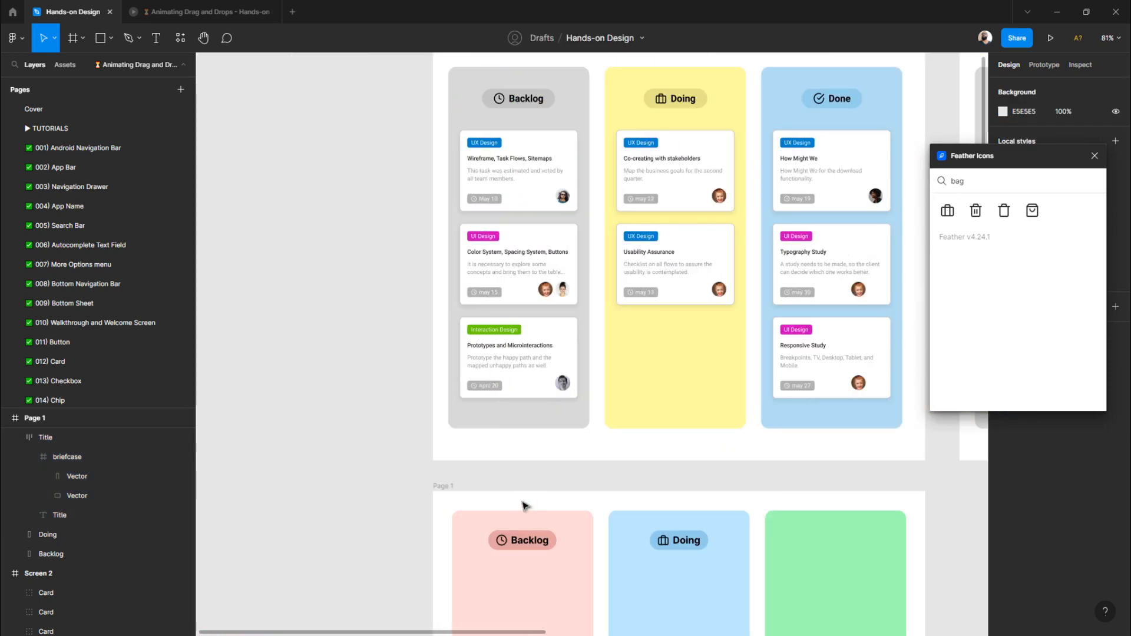
{"action": "scroll", "coordinate": [663, 519], "scroll_direction": "down", "scroll_amount": 4}
{"action": "scroll", "coordinate": [645, 436], "scroll_direction": "right", "scroll_amount": 2}
{"action": "left_click", "coordinate": [619, 421]}
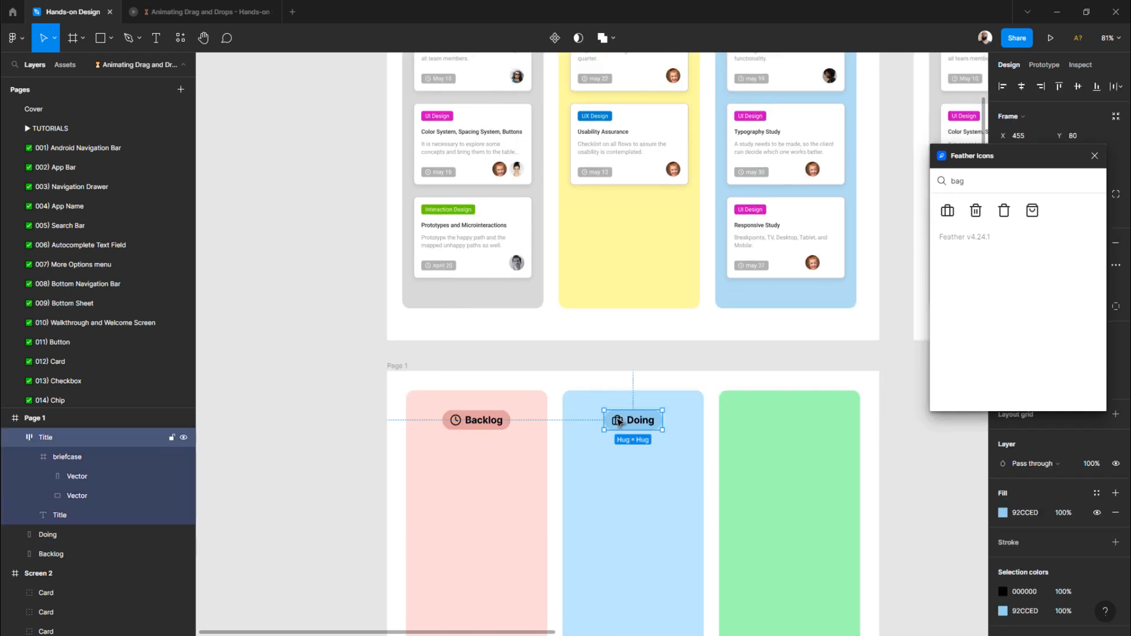
{"action": "left_click", "coordinate": [800, 443]}
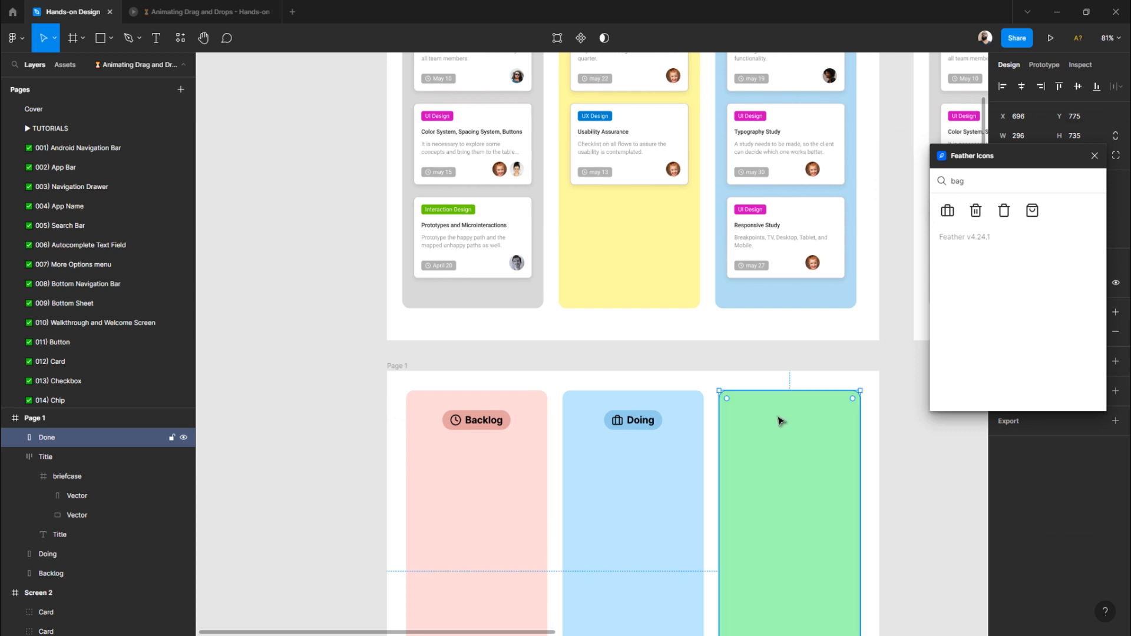
{"action": "key", "text": "super+space"}
{"action": "key", "text": "super+space"}
{"action": "key", "text": "ctrl+v"}
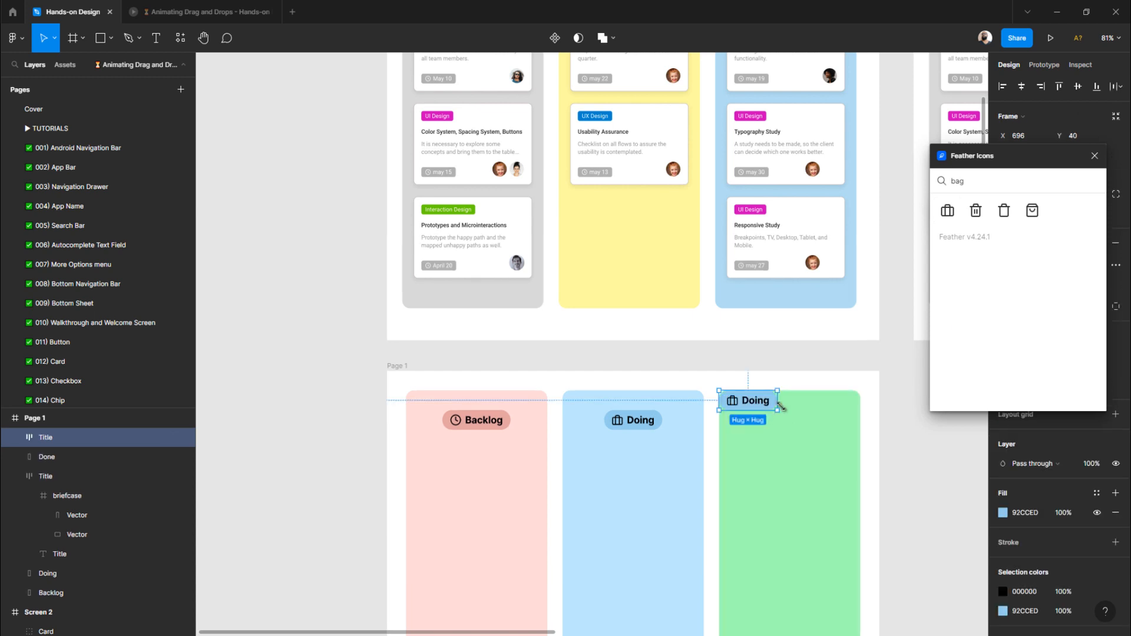
- Centre the pasted title frame horizontally on the green column and lower it to Y 80
{"action": "left_click", "coordinate": [790, 434], "text": "shift"}
{"action": "left_click", "coordinate": [1021, 86]}
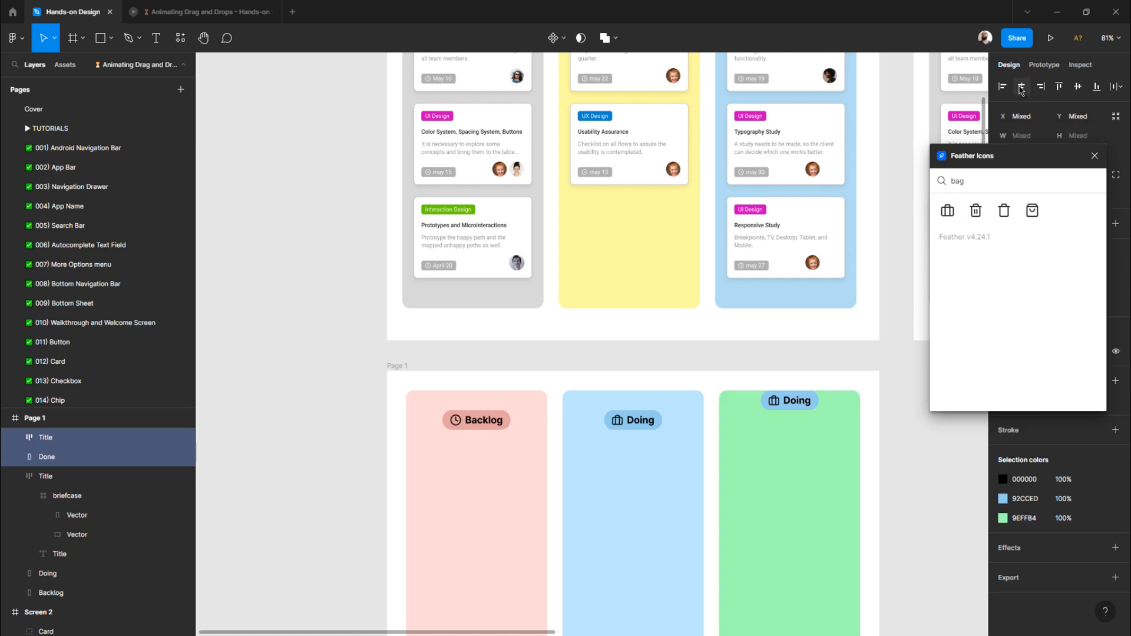
{"action": "left_click", "coordinate": [787, 405]}
{"action": "key", "text": "shift+Down"}
{"action": "key", "text": "shift+Down"}
{"action": "key", "text": "shift+Down"}
{"action": "key", "text": "shift+Down"}
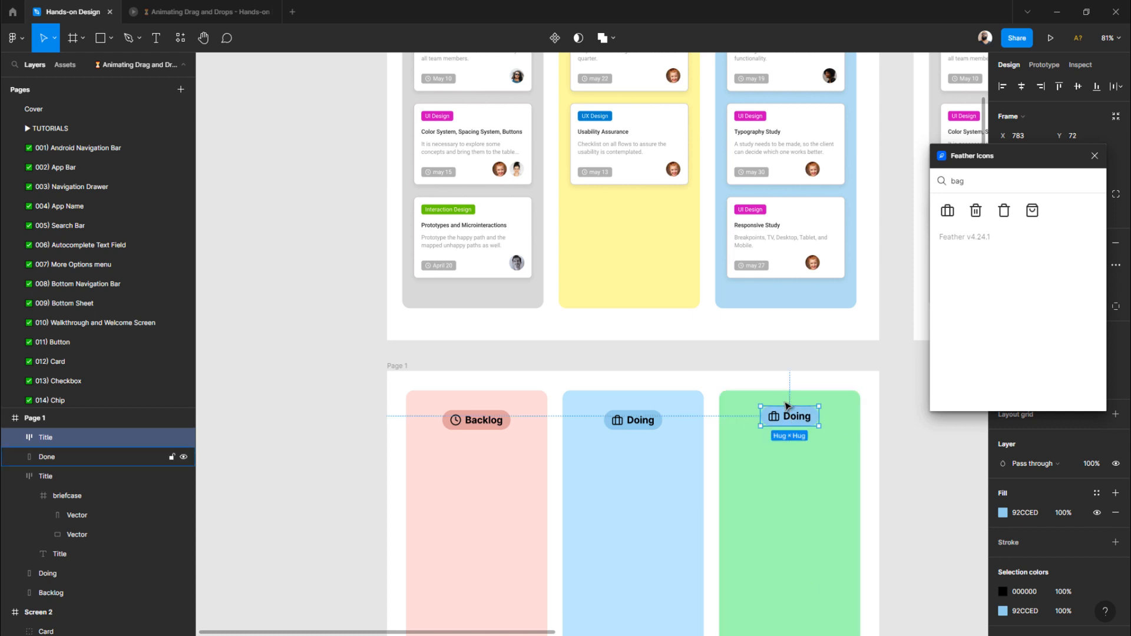
{"action": "key", "text": "shift+Down"}
- Move the Feather Icons window aside, then sample the green column colour for the pasted title frame's fill and darken it to 7CD991
{"action": "scroll", "coordinate": [787, 405], "scroll_direction": "down", "scroll_amount": 3}
{"action": "scroll", "coordinate": [768, 386], "scroll_direction": "up", "scroll_amount": 10}
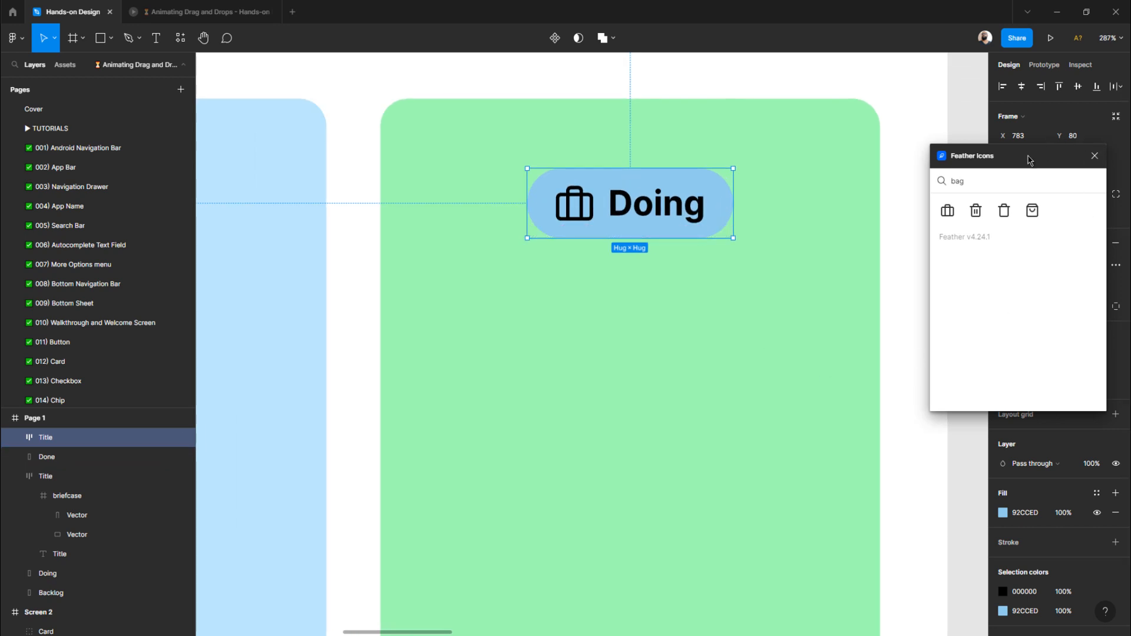
{"action": "left_click_drag", "start_coordinate": [1028, 155], "coordinate": [961, 92]}
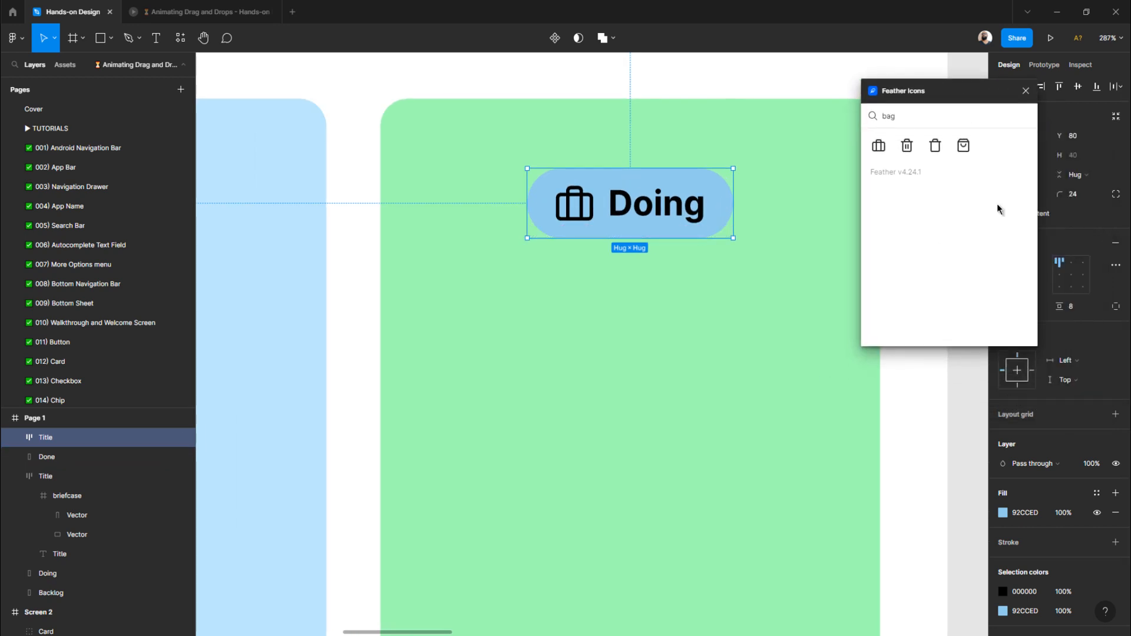
{"action": "left_click", "coordinate": [1004, 514]}
{"action": "left_click", "coordinate": [865, 502]}
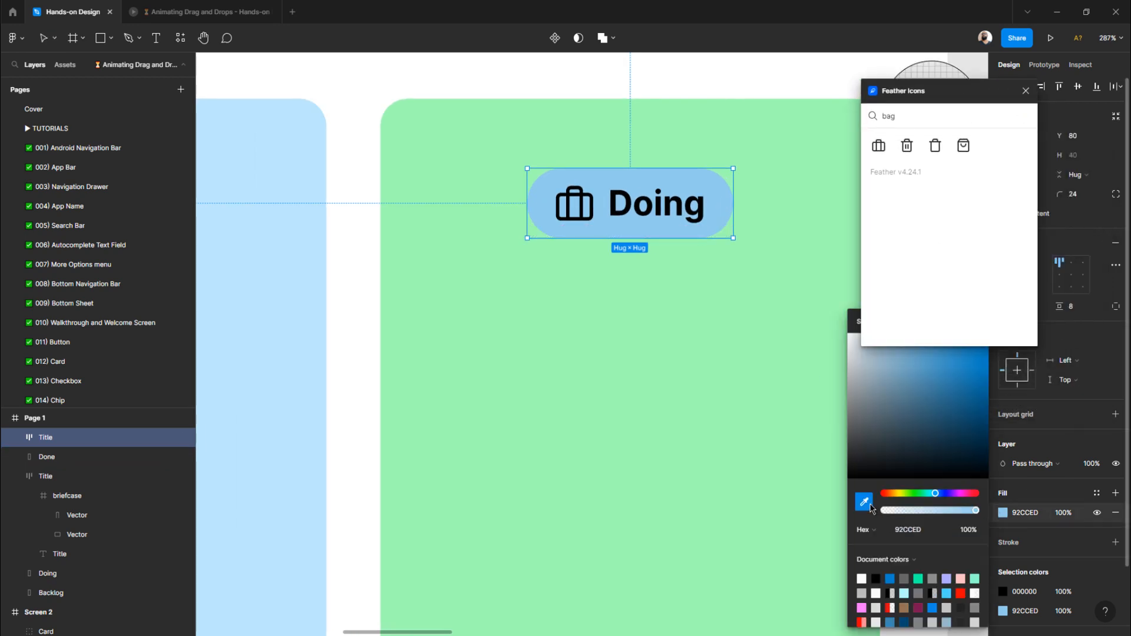
{"action": "left_click", "coordinate": [722, 342]}
{"action": "left_click_drag", "start_coordinate": [951, 90], "coordinate": [895, 64]}
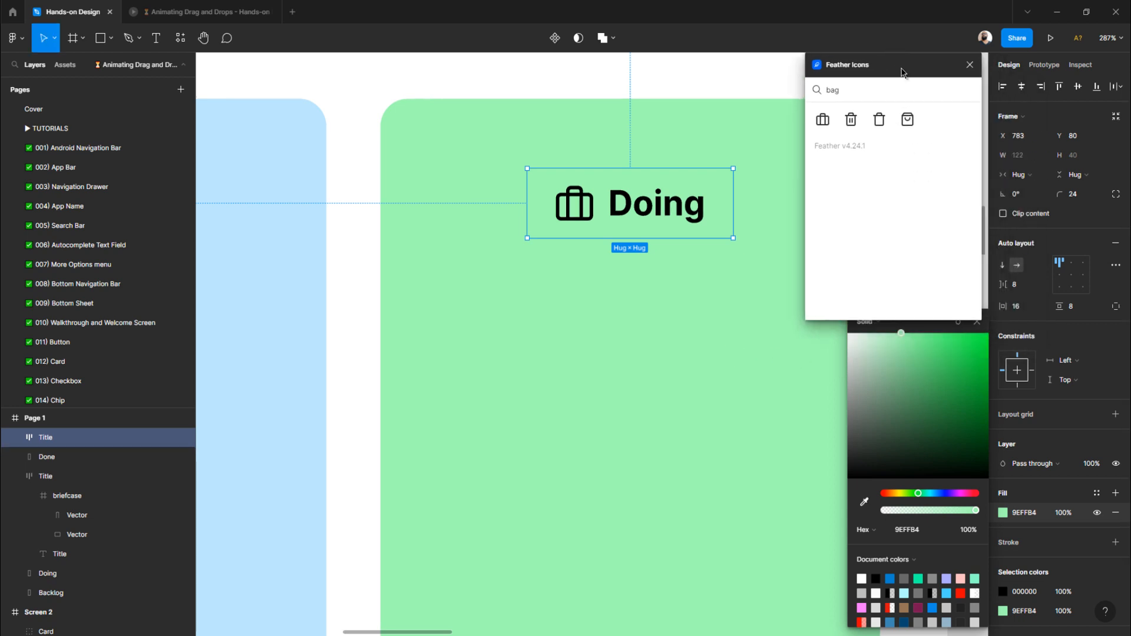
{"action": "left_click", "coordinate": [900, 340]}
{"action": "left_click_drag", "start_coordinate": [902, 347], "coordinate": [902, 362]}
{"action": "scroll", "coordinate": [760, 356], "scroll_direction": "down", "scroll_amount": 10}
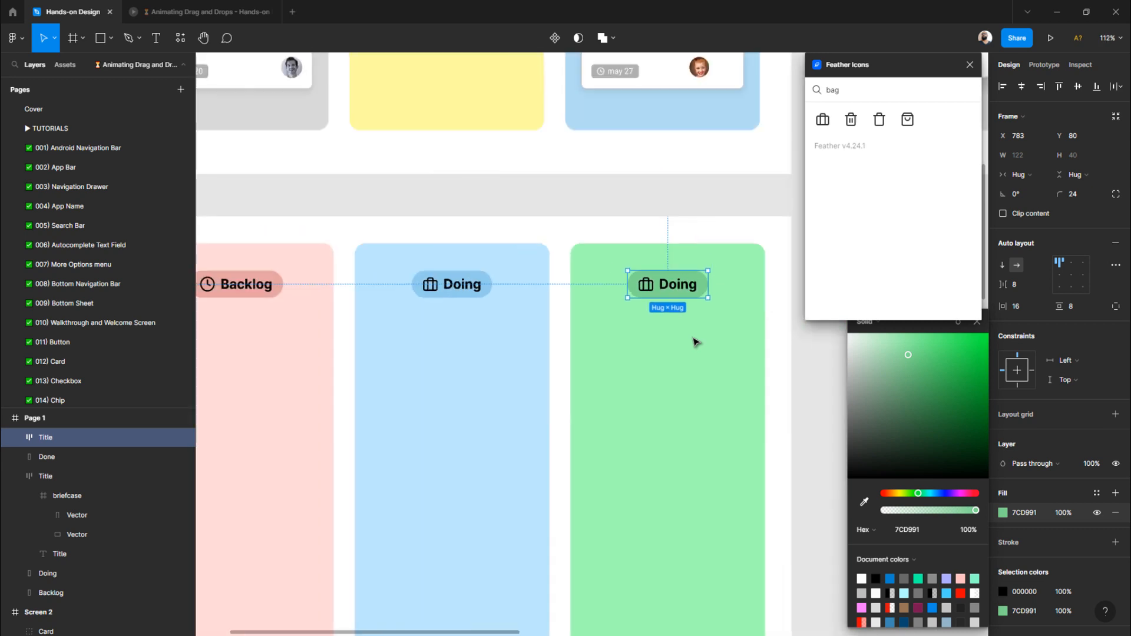
{"action": "left_click", "coordinate": [790, 353]}
- Change the green column's title text to "Done"
{"action": "scroll", "coordinate": [724, 361], "scroll_direction": "up", "scroll_amount": 4}
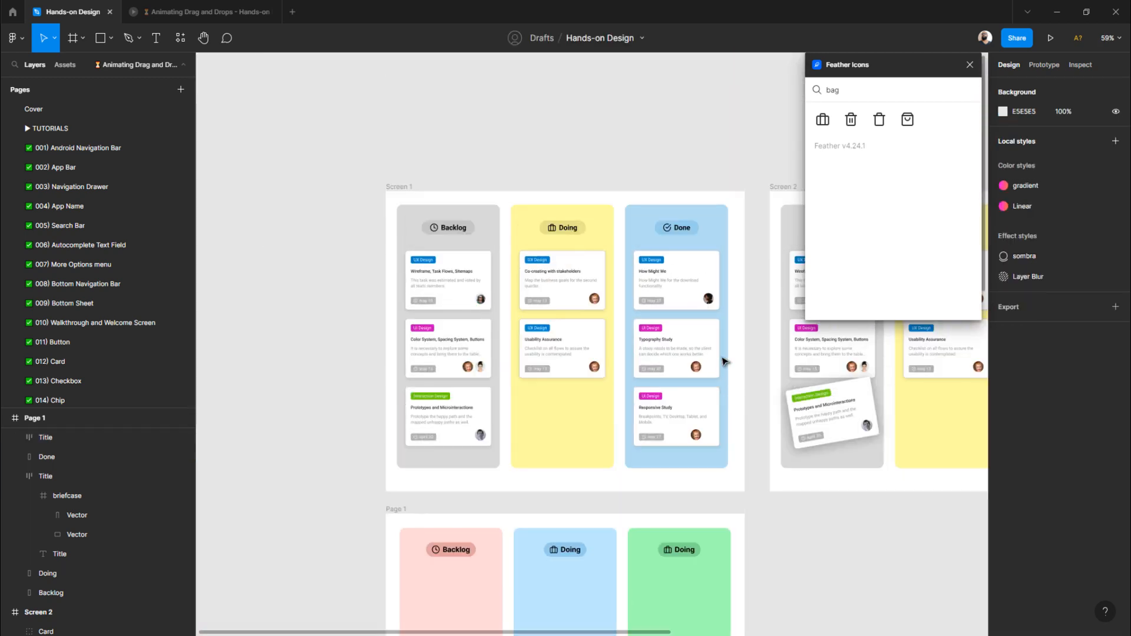
{"action": "scroll", "coordinate": [724, 360], "scroll_direction": "down", "scroll_amount": 4}
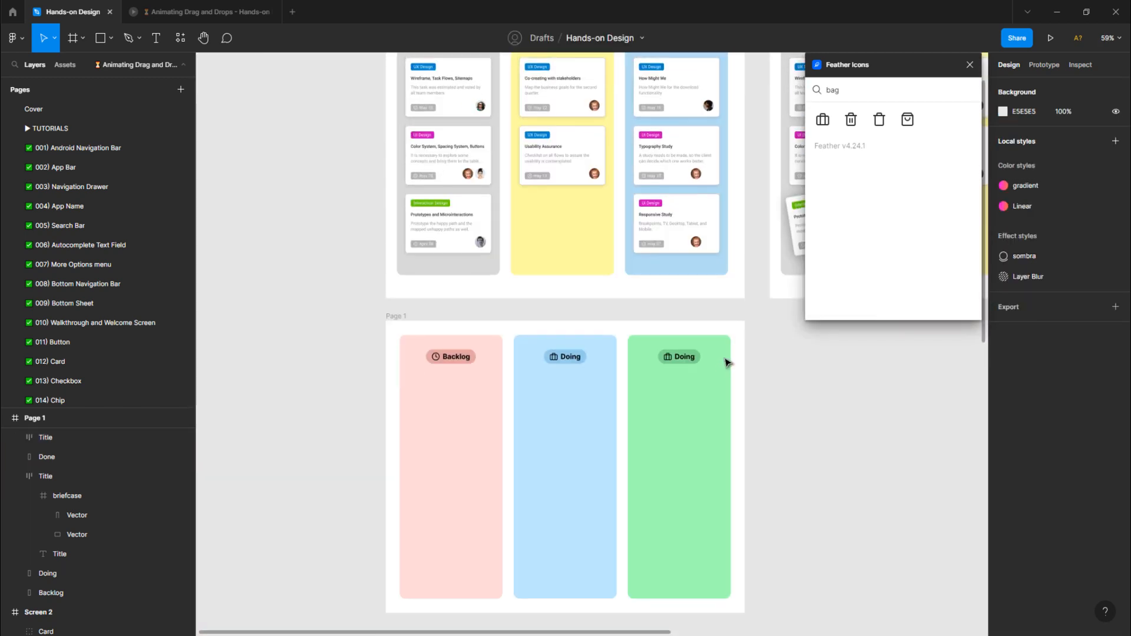
{"action": "scroll", "coordinate": [683, 362], "scroll_direction": "up", "scroll_amount": 8}
{"action": "scroll", "coordinate": [683, 366], "scroll_direction": "down", "scroll_amount": 5}
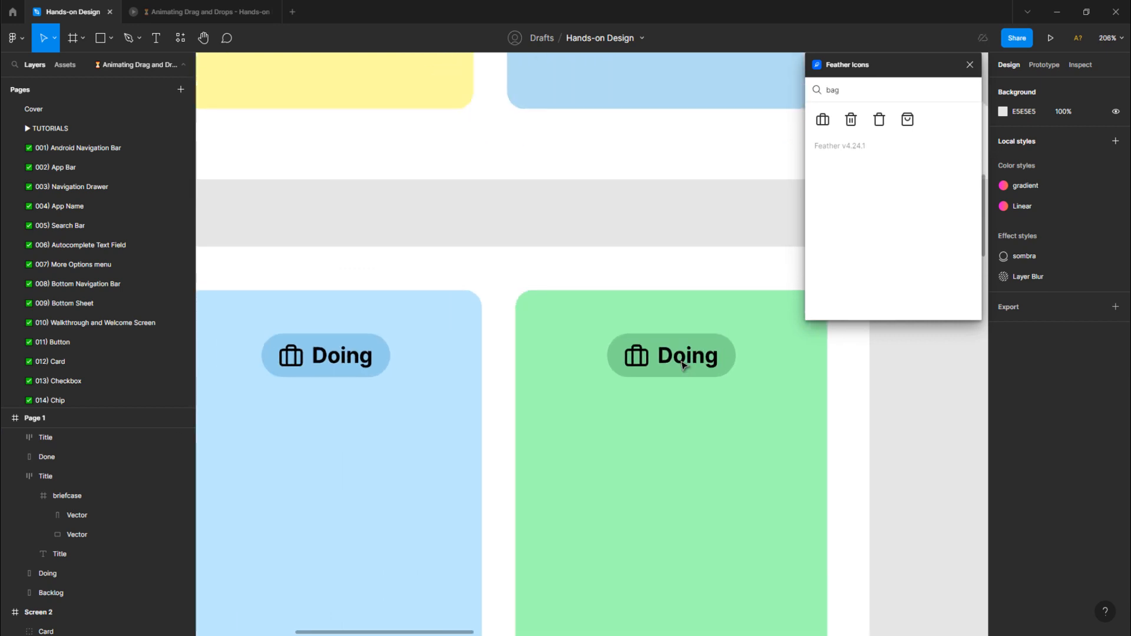
{"action": "double_click", "coordinate": [683, 359]}
{"action": "double_click", "coordinate": [682, 359]}
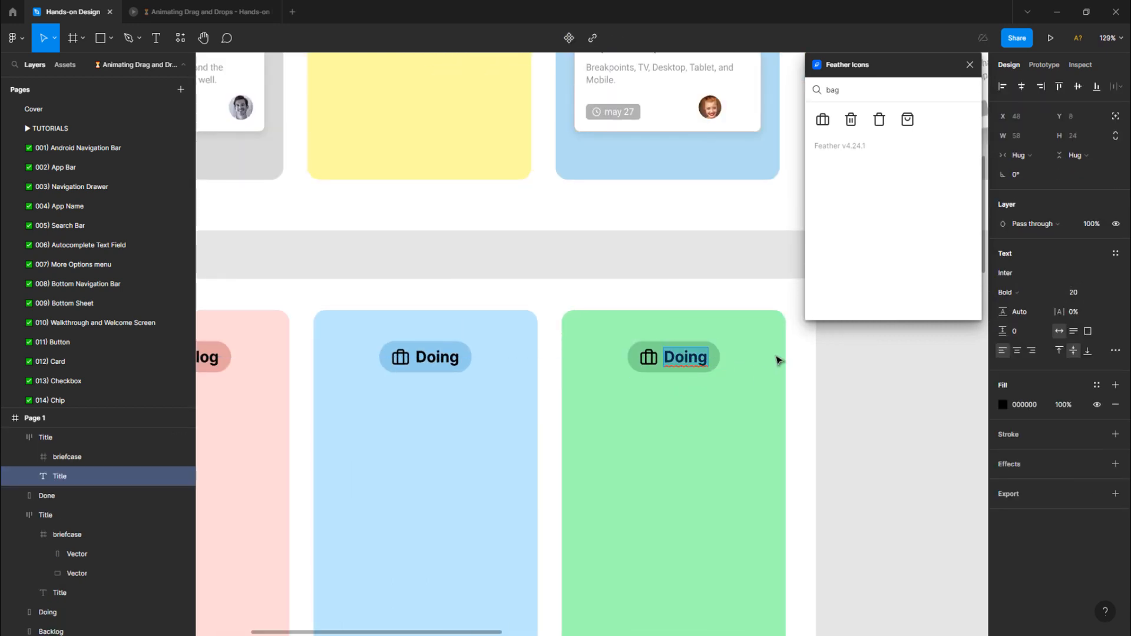
{"action": "type", "text": "Done"}
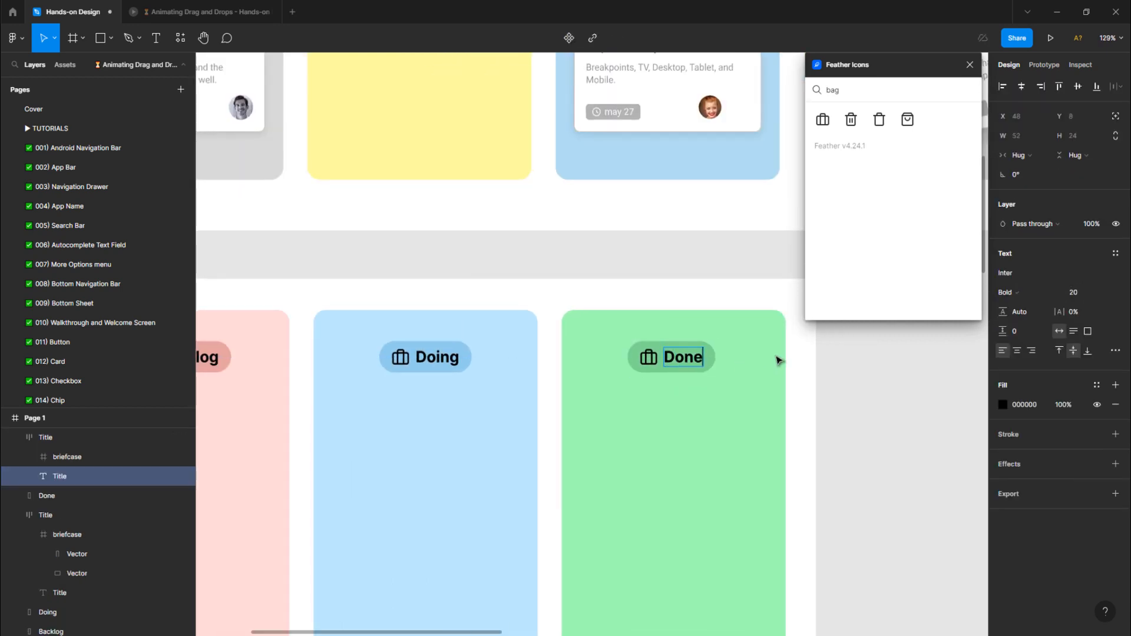
{"action": "key", "text": "Escape"}
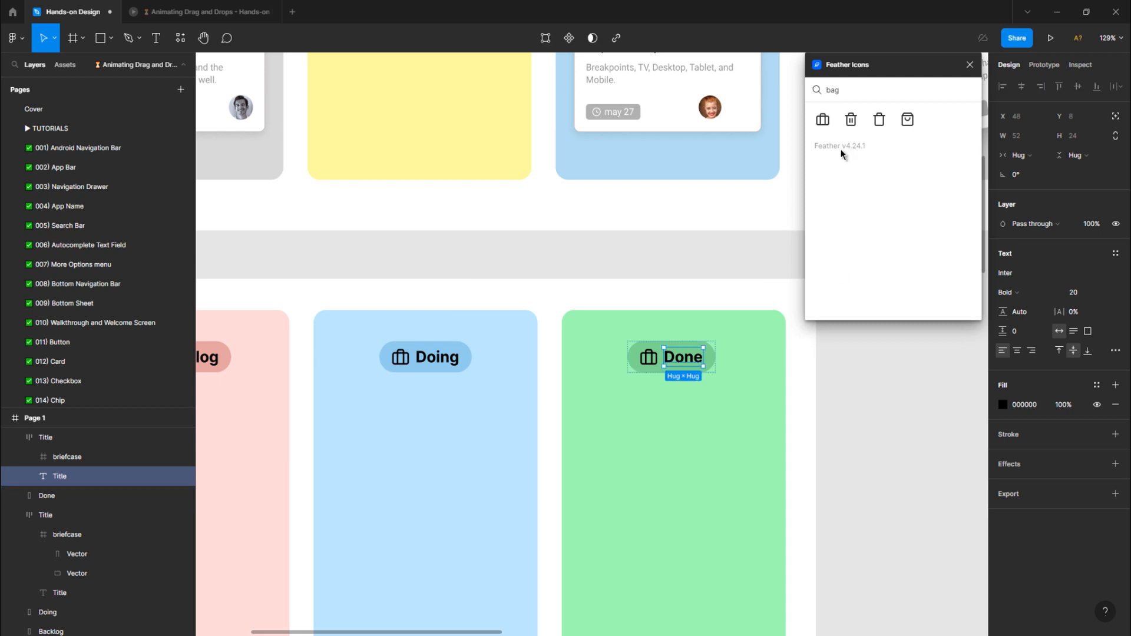
- Search Feather Icons for "check" and insert the circled check icon
{"action": "scroll", "coordinate": [725, 219], "scroll_direction": "up", "scroll_amount": 10}
{"action": "scroll", "coordinate": [725, 218], "scroll_direction": "down", "scroll_amount": 6}
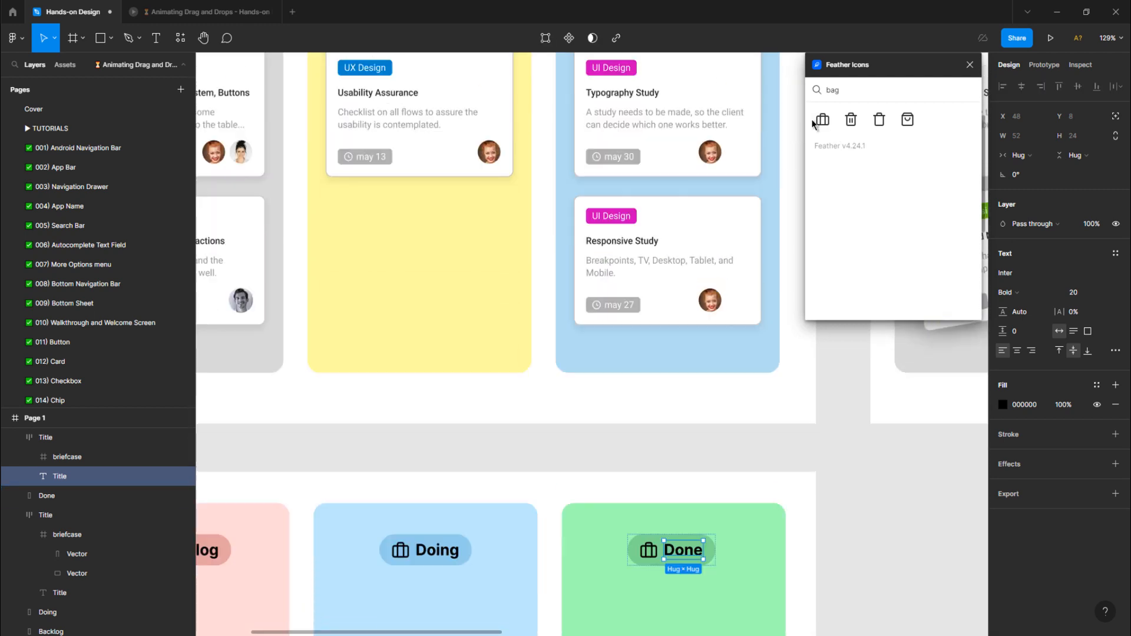
{"action": "key", "text": "BackSpace"}
{"action": "type", "text": "check"}
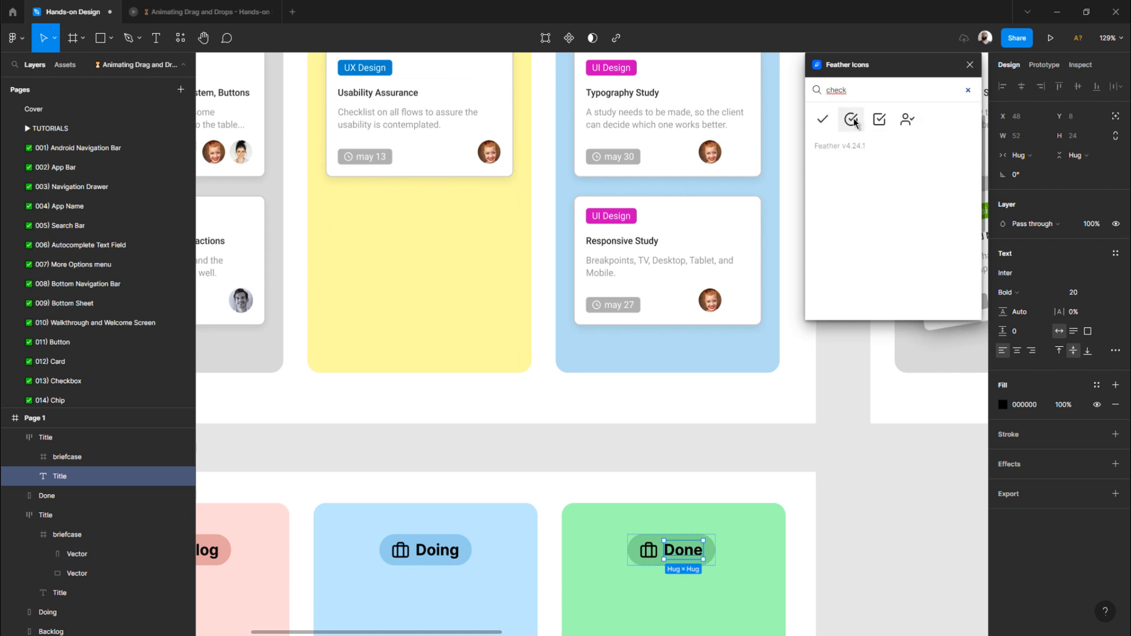
{"action": "left_click", "coordinate": [852, 119]}
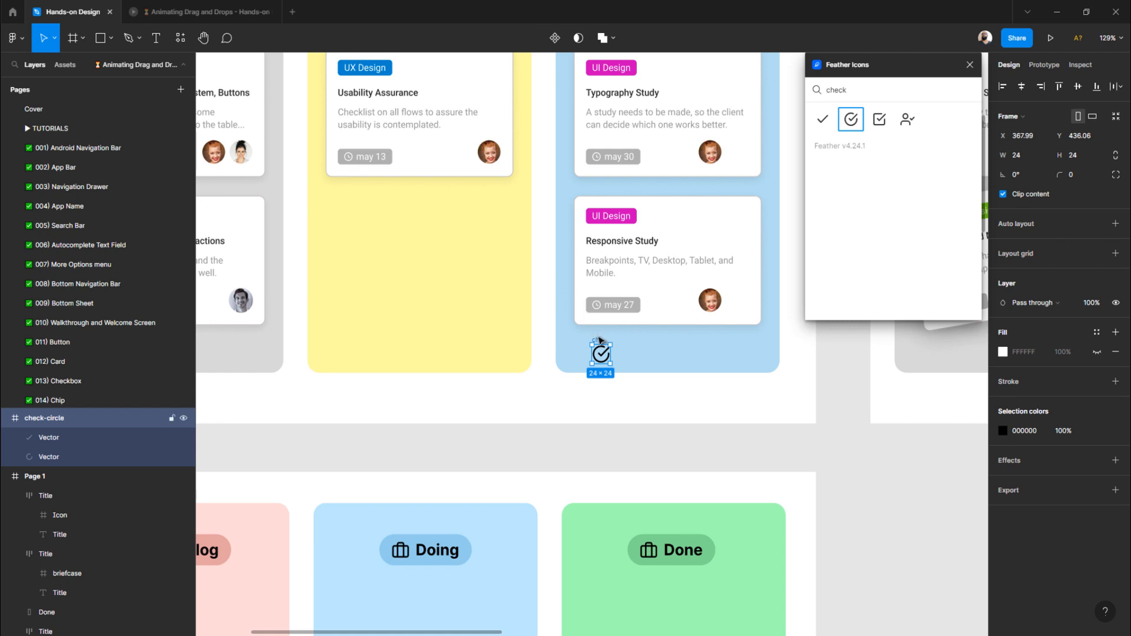
- Place the circled check icon inside the green column's Done title frame and delete its briefcase icon
{"action": "left_click_drag", "start_coordinate": [602, 345], "coordinate": [651, 561]}
{"action": "left_click", "coordinate": [649, 560]}
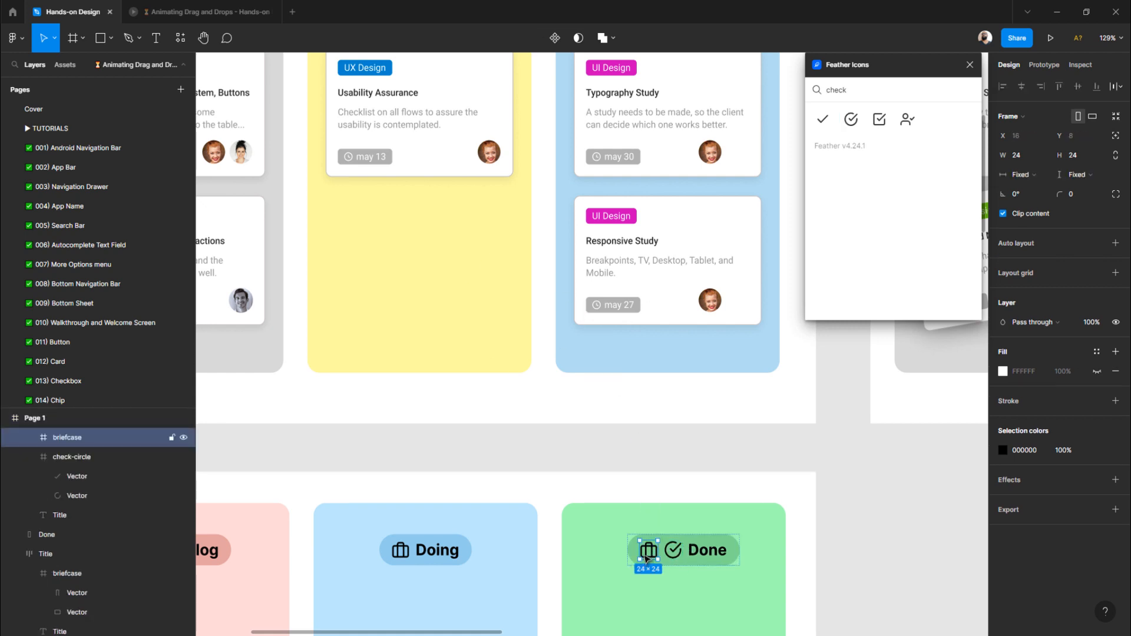
{"action": "key", "text": "Delete"}
- Centre the Done title frame horizontally on the green column and close Feather Icons
{"action": "left_click", "coordinate": [683, 552]}
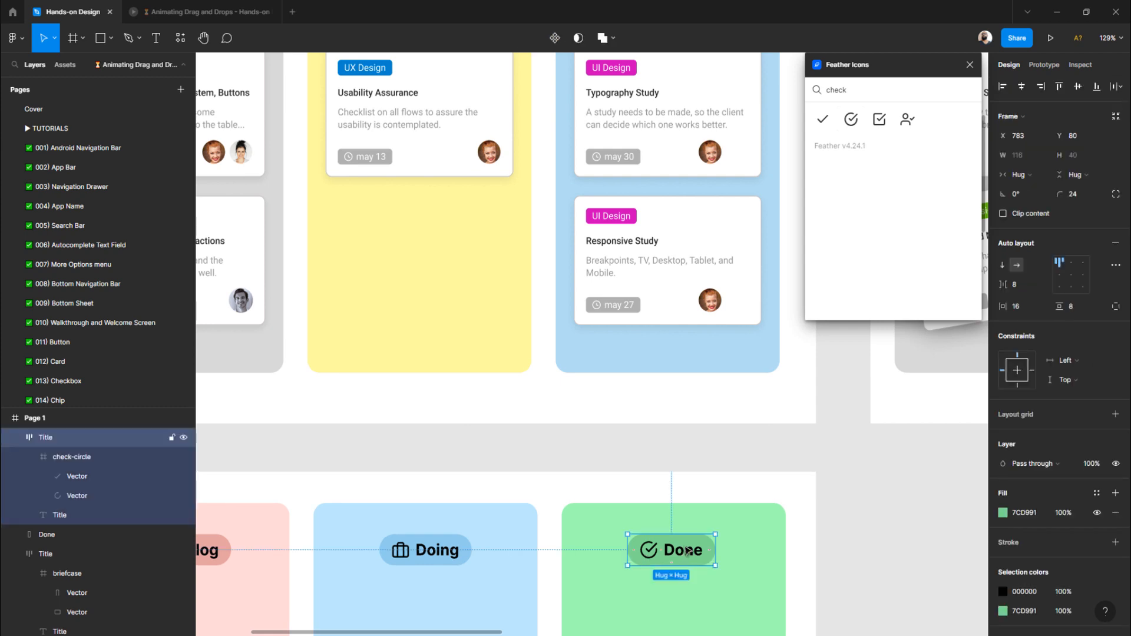
{"action": "left_click", "coordinate": [769, 549], "text": "shift"}
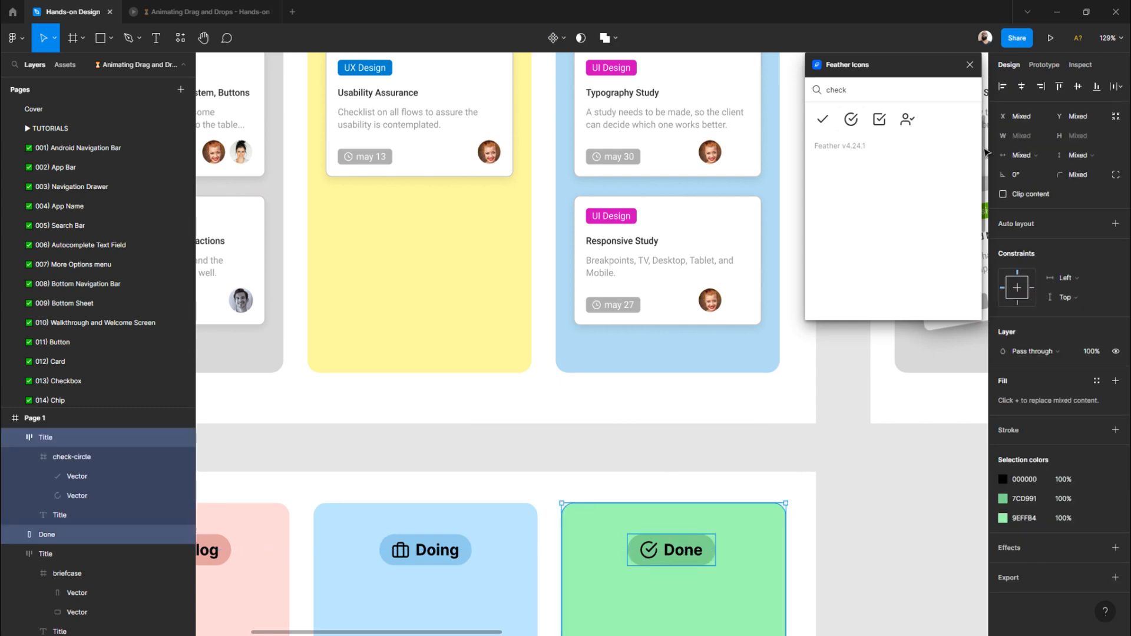
{"action": "left_click", "coordinate": [1023, 88]}
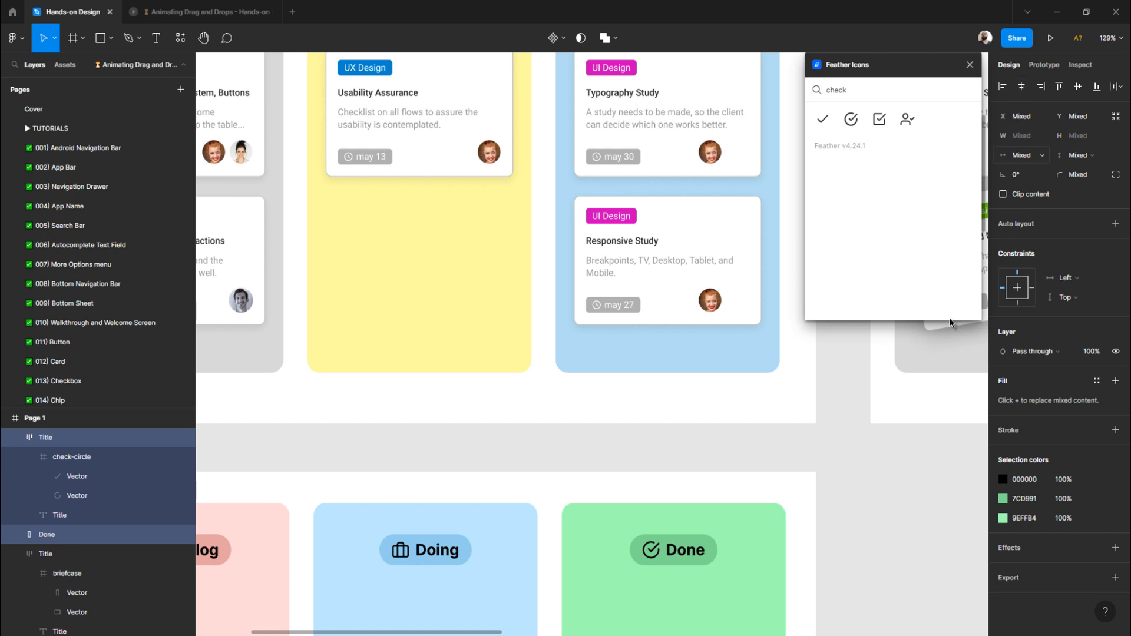
{"action": "left_click", "coordinate": [843, 548]}
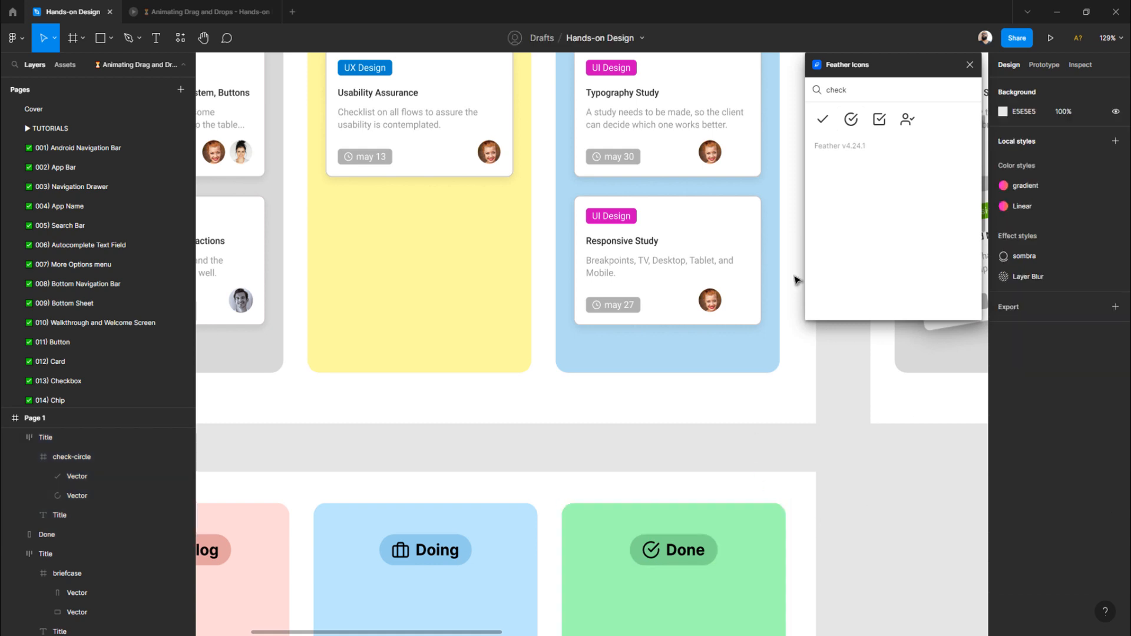
{"action": "left_click", "coordinate": [970, 65]}
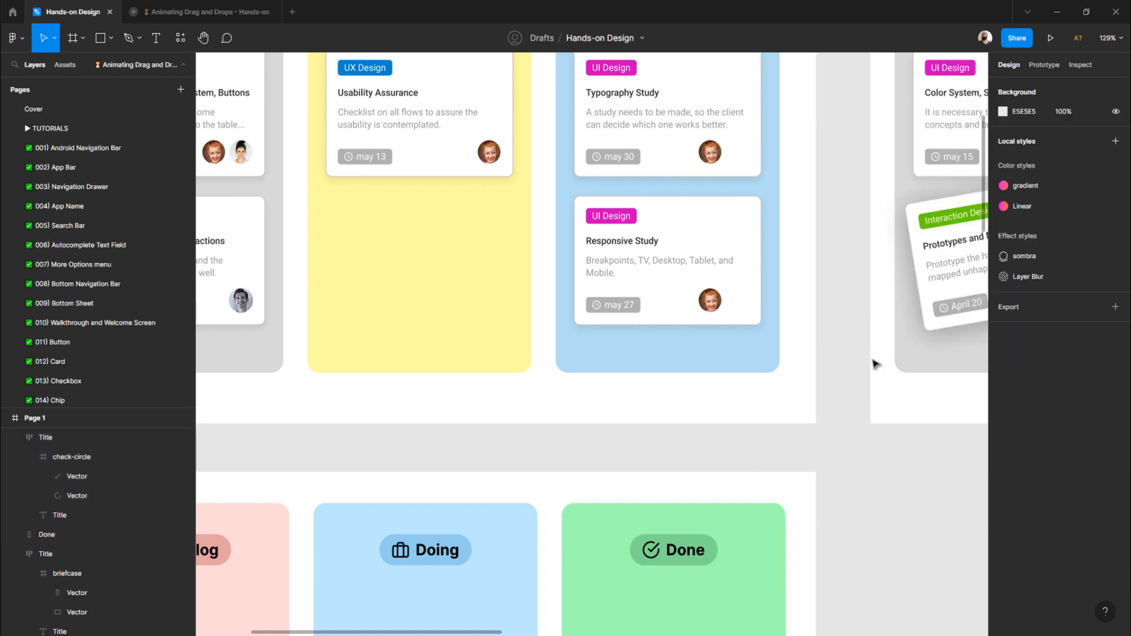
- Compare the Page 1 columns with Screen 1 and examine the layout of the first Backlog card
{"action": "scroll", "coordinate": [715, 422], "scroll_direction": "down", "scroll_amount": 5, "text": "ctrl"}
{"action": "scroll", "coordinate": [712, 424], "scroll_direction": "down", "scroll_amount": 2}
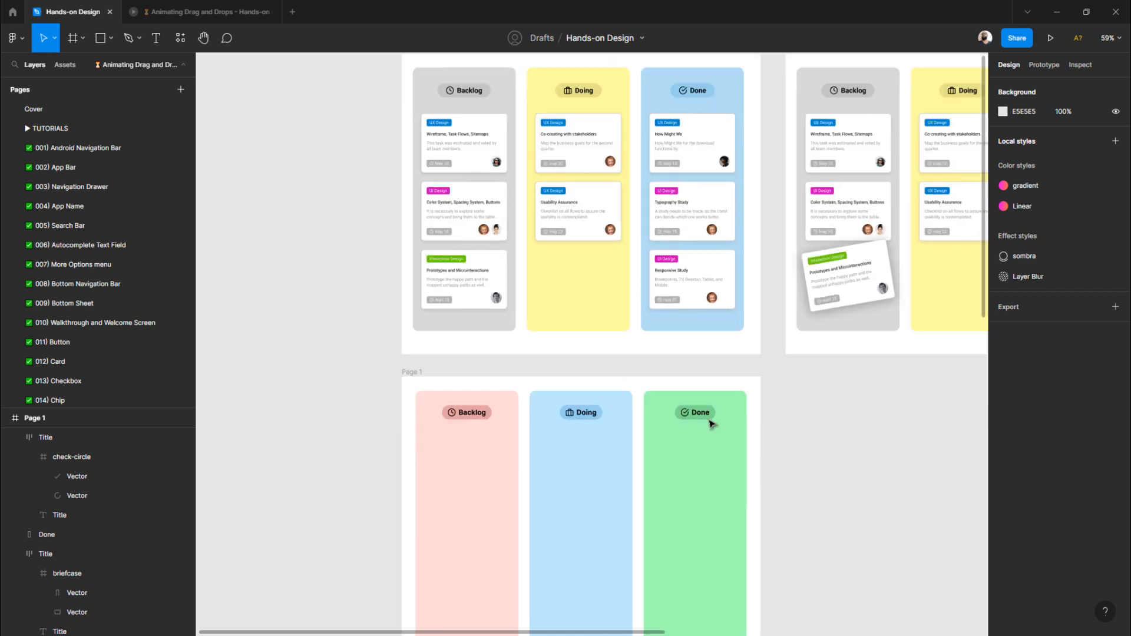
{"action": "scroll", "coordinate": [711, 423], "scroll_direction": "down", "scroll_amount": 5}
{"action": "scroll", "coordinate": [709, 424], "scroll_direction": "up", "scroll_amount": 4}
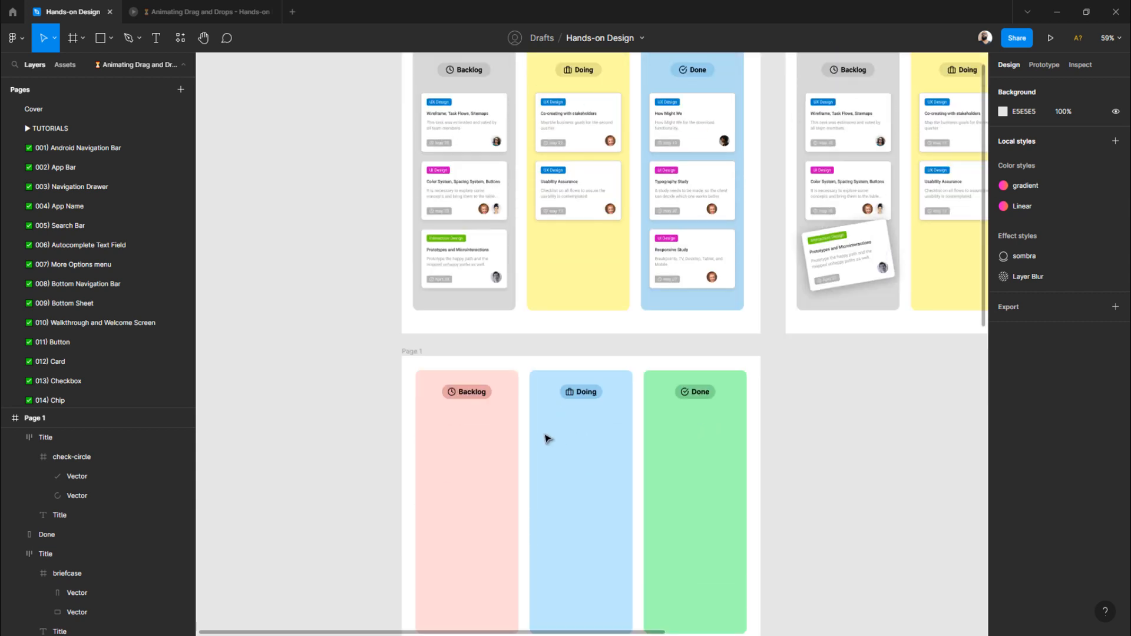
{"action": "scroll", "coordinate": [435, 440], "scroll_direction": "up", "scroll_amount": 3}
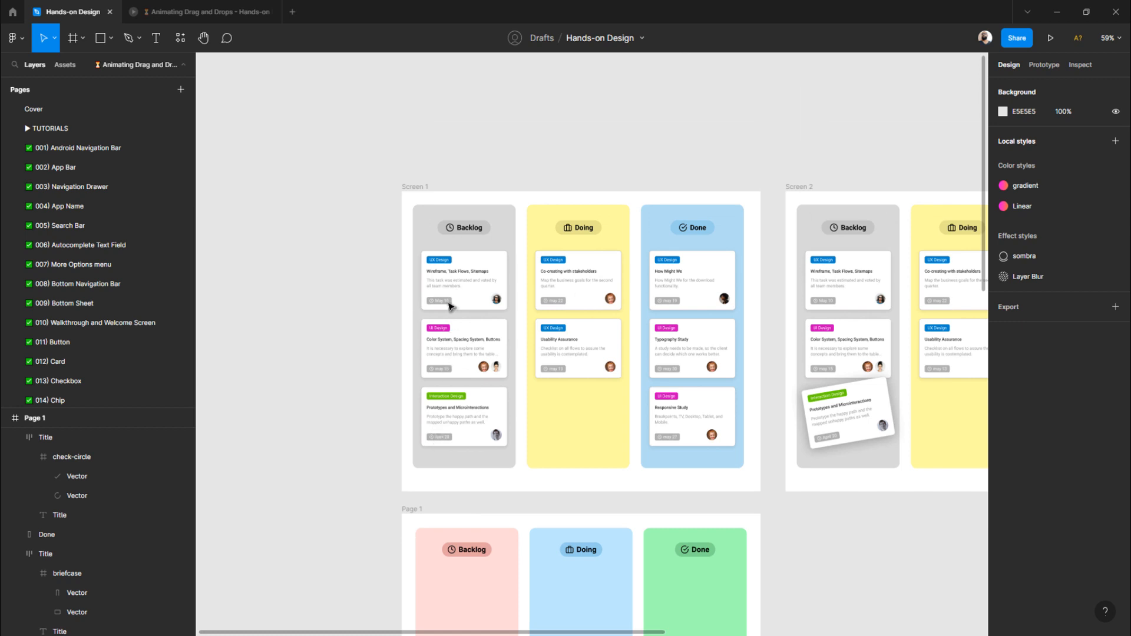
{"action": "scroll", "coordinate": [440, 286], "scroll_direction": "up", "scroll_amount": 6, "text": "ctrl"}
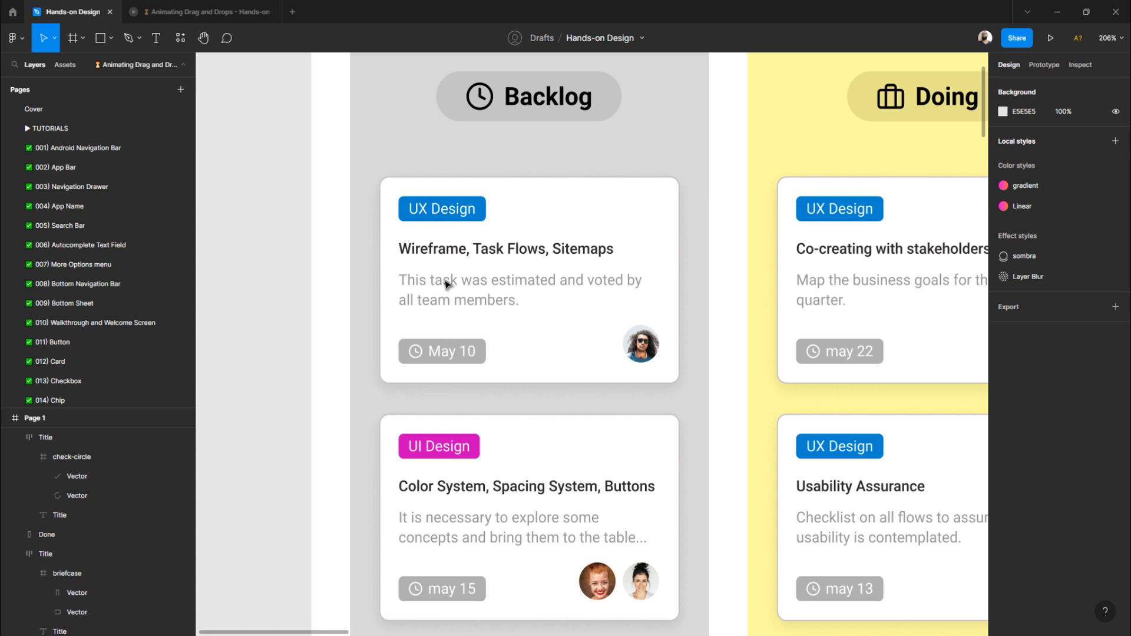
- Open the 012) Card page and examine its atoms, molecules, organisms, templates, pages and variations sections
{"action": "left_click", "coordinate": [69, 370]}
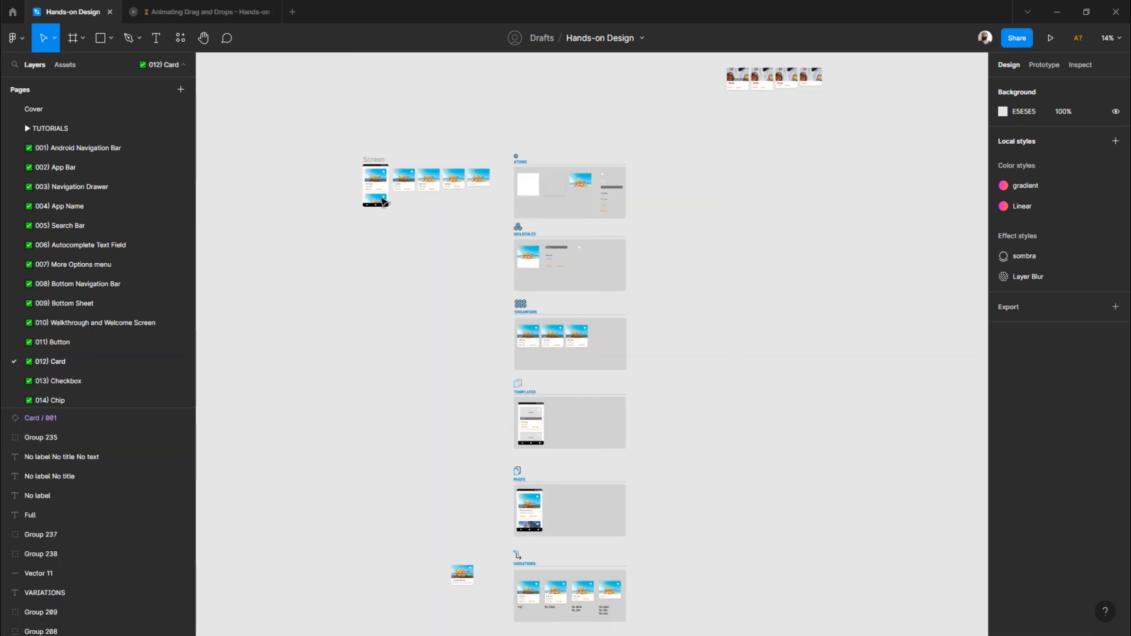
{"action": "scroll", "coordinate": [378, 168], "scroll_direction": "up", "scroll_amount": 5}
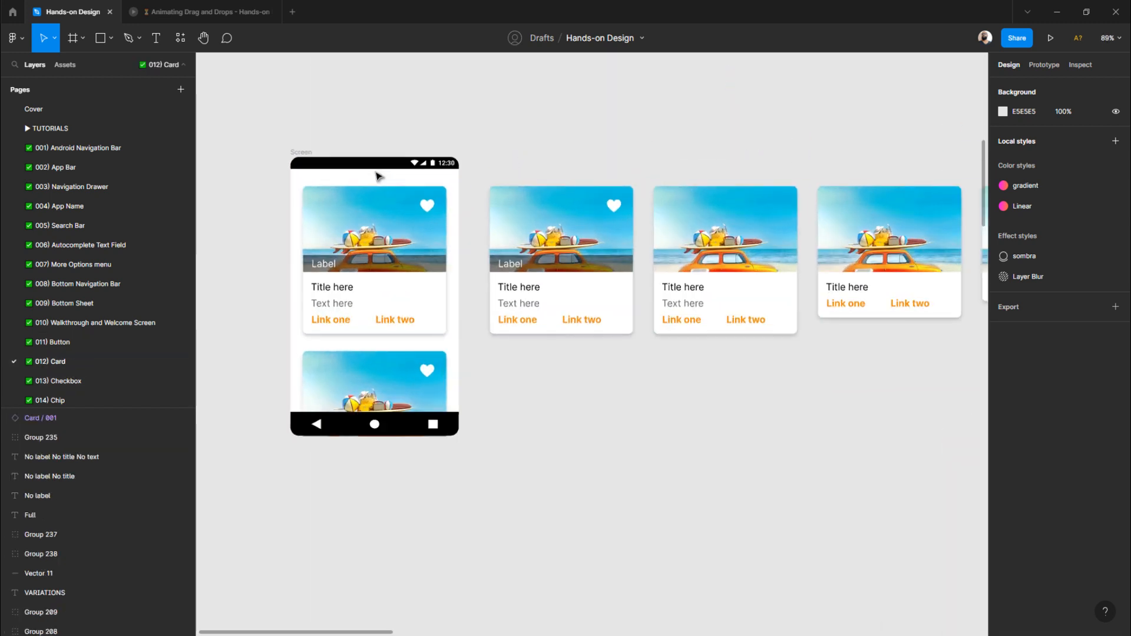
{"action": "scroll", "coordinate": [378, 176], "scroll_direction": "right", "scroll_amount": 10}
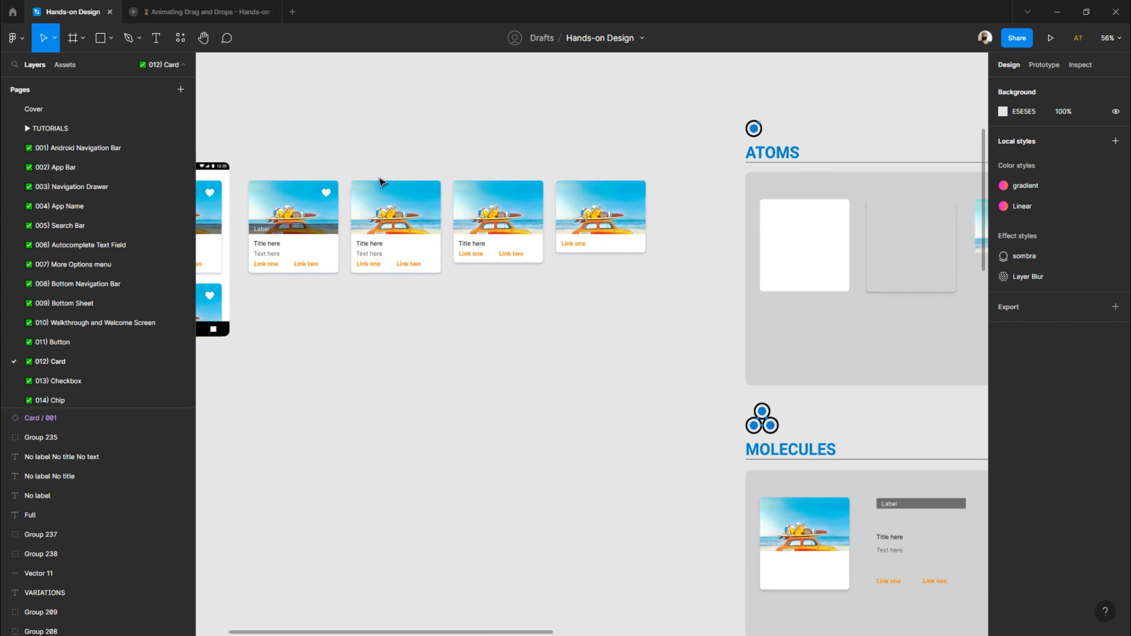
{"action": "scroll", "coordinate": [574, 249], "scroll_direction": "right", "scroll_amount": 2}
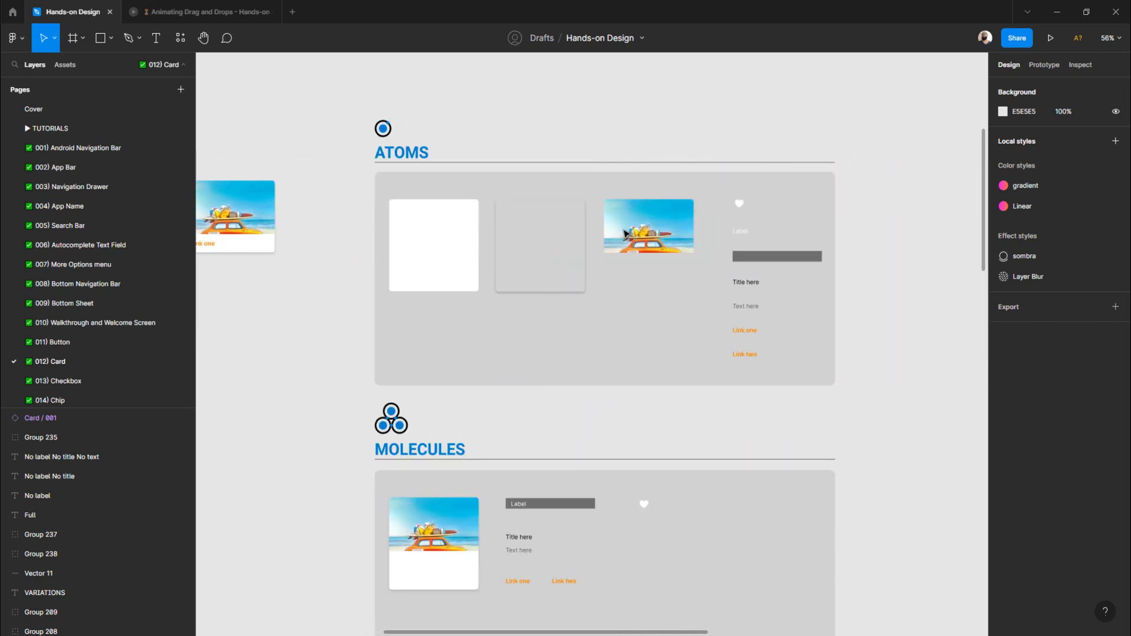
{"action": "scroll", "coordinate": [517, 265], "scroll_direction": "down", "scroll_amount": 4}
{"action": "scroll", "coordinate": [525, 341], "scroll_direction": "up", "scroll_amount": 4}
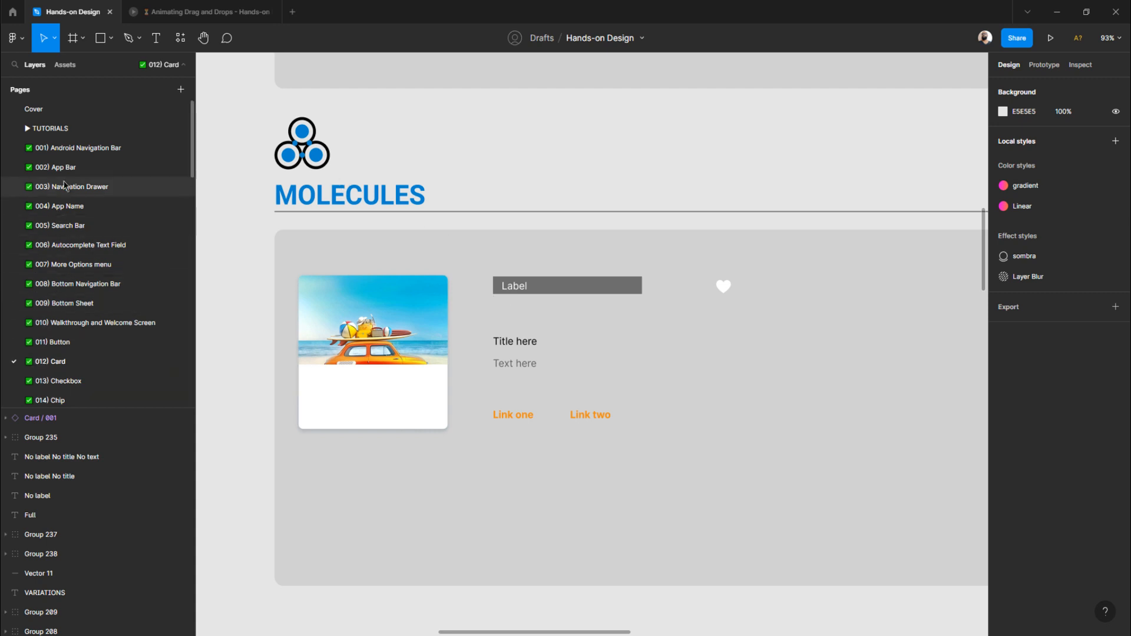
{"action": "scroll", "coordinate": [465, 368], "scroll_direction": "down", "scroll_amount": 3}
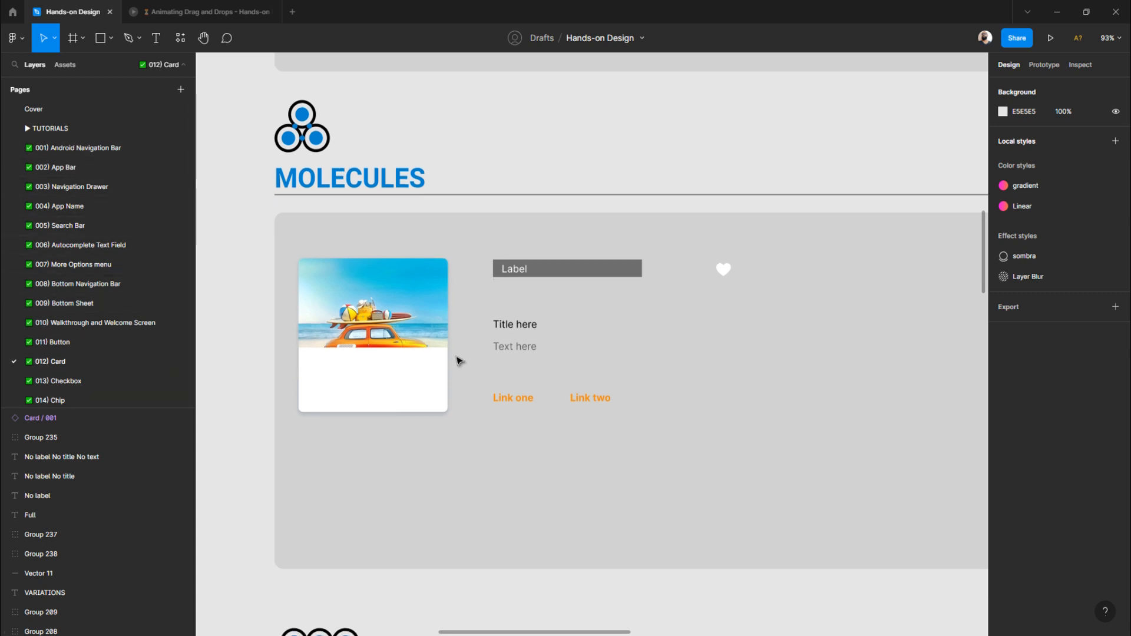
{"action": "scroll", "coordinate": [492, 345], "scroll_direction": "down", "scroll_amount": 5}
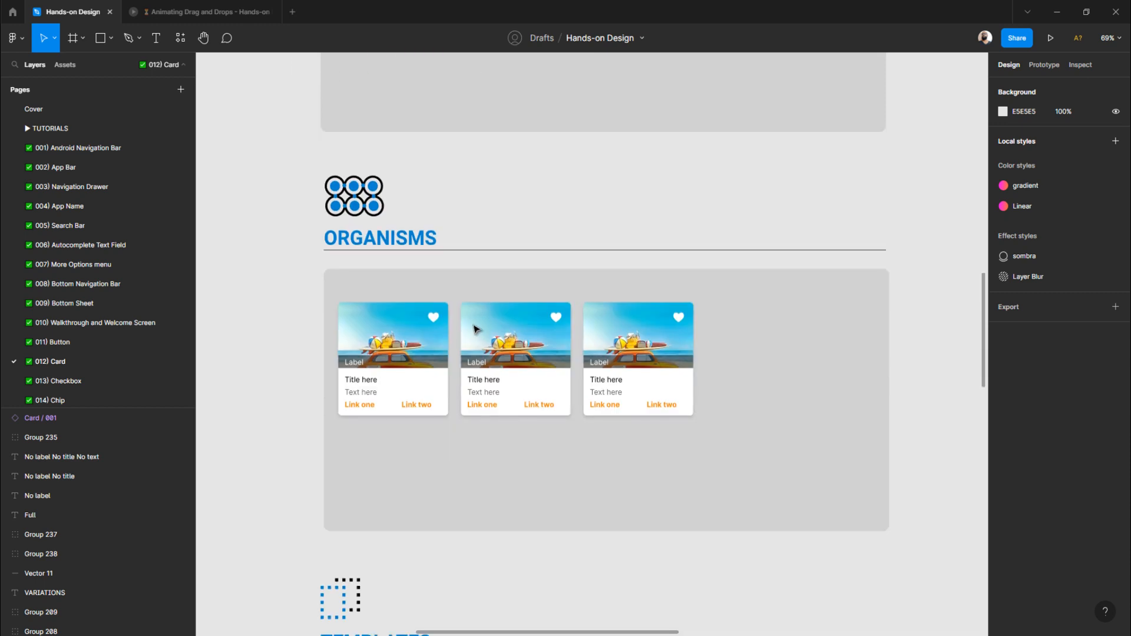
{"action": "scroll", "coordinate": [442, 337], "scroll_direction": "up", "scroll_amount": 3}
{"action": "scroll", "coordinate": [442, 337], "scroll_direction": "down", "scroll_amount": 10}
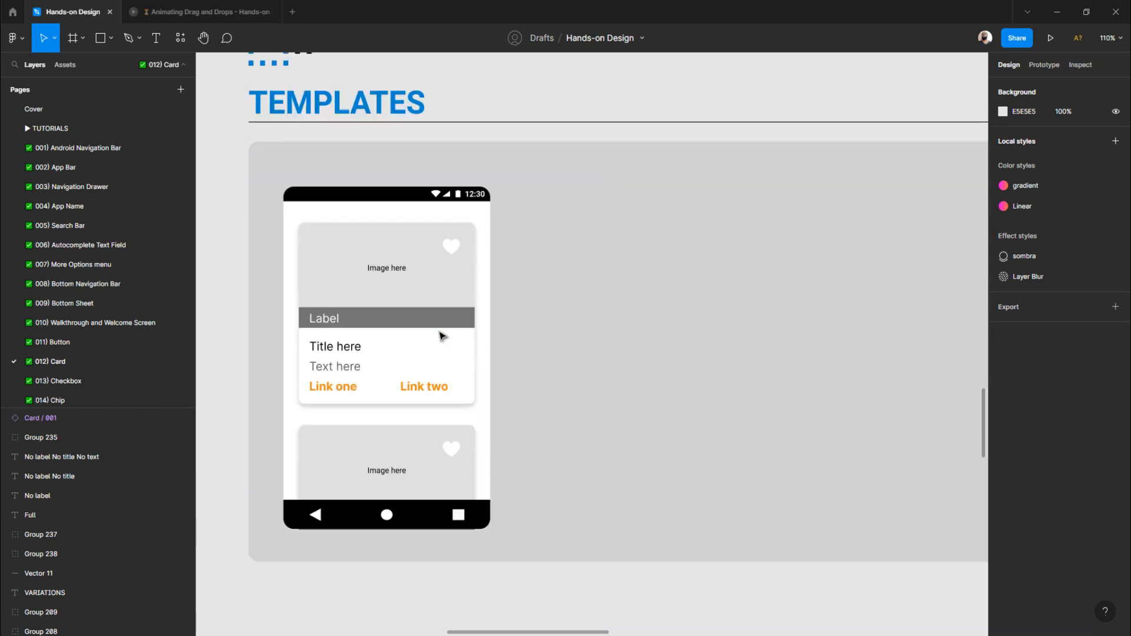
{"action": "scroll", "coordinate": [411, 328], "scroll_direction": "down", "scroll_amount": 10}
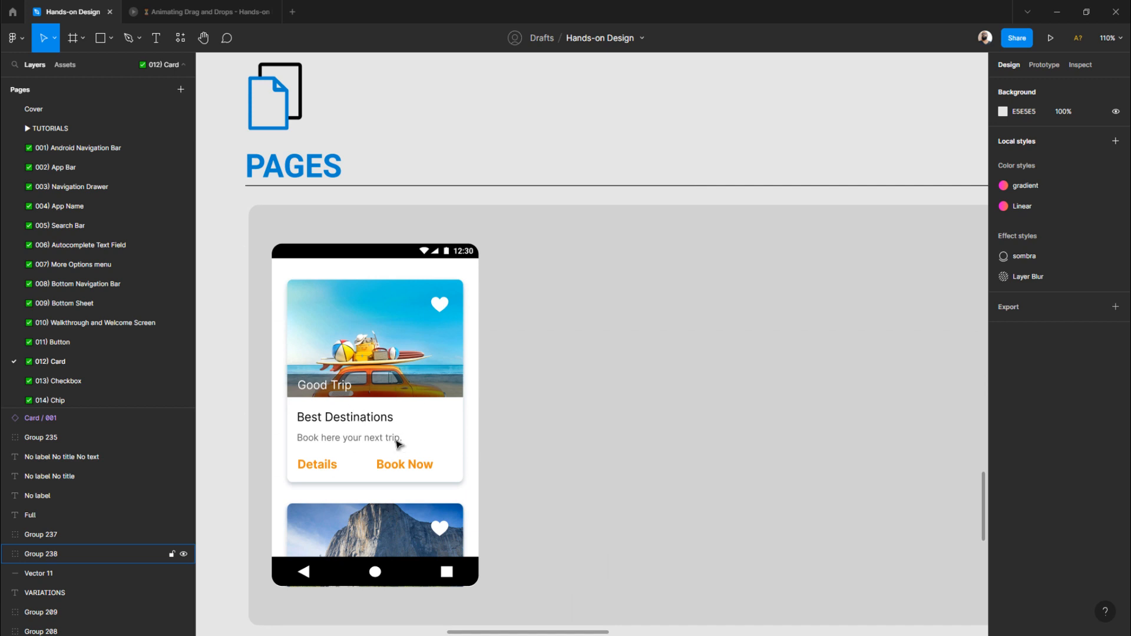
{"action": "scroll", "coordinate": [399, 435], "scroll_direction": "up", "scroll_amount": 3}
{"action": "scroll", "coordinate": [401, 432], "scroll_direction": "down", "scroll_amount": 6}
{"action": "scroll", "coordinate": [400, 429], "scroll_direction": "down", "scroll_amount": 3}
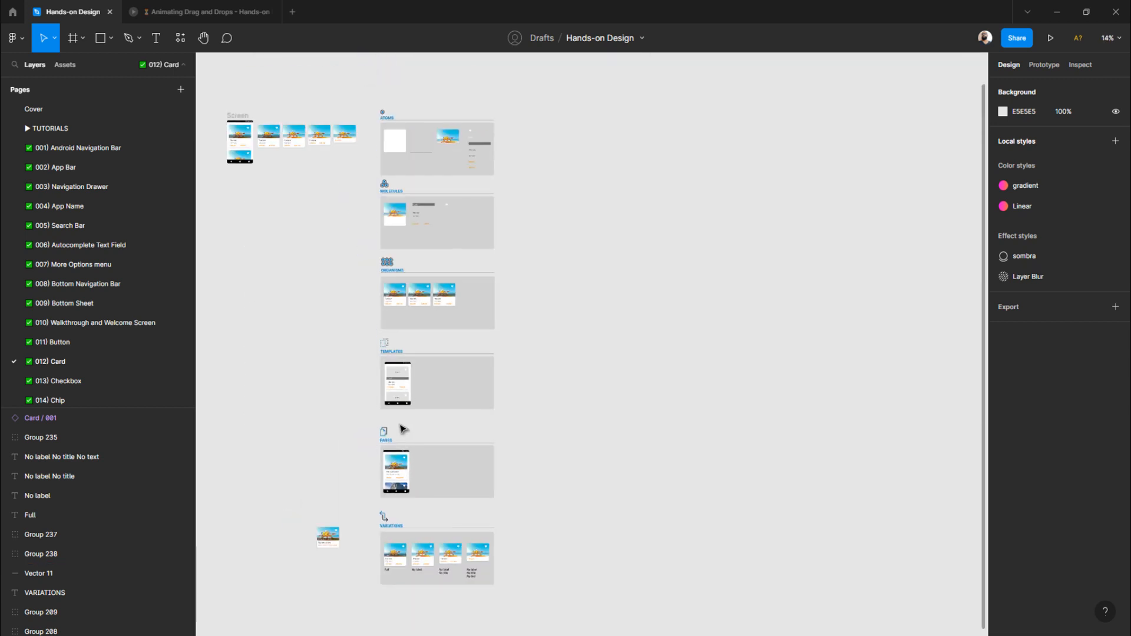
{"action": "scroll", "coordinate": [401, 430], "scroll_direction": "down", "scroll_amount": 2}
{"action": "scroll", "coordinate": [401, 430], "scroll_direction": "up", "scroll_amount": 6}
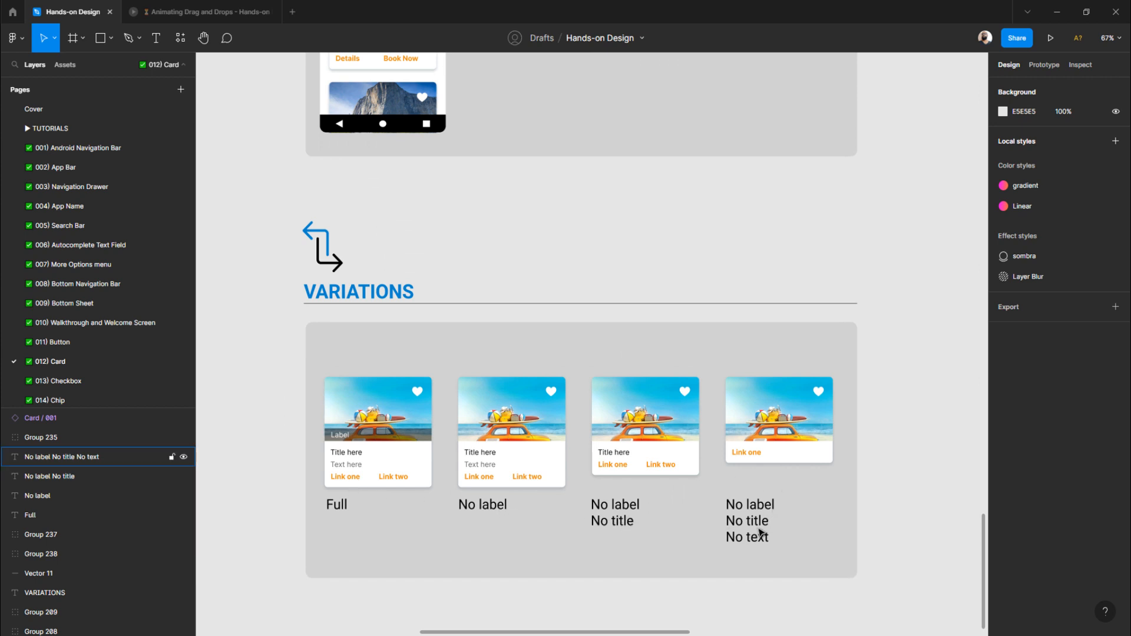
{"action": "scroll", "coordinate": [764, 544], "scroll_direction": "down", "scroll_amount": 5}
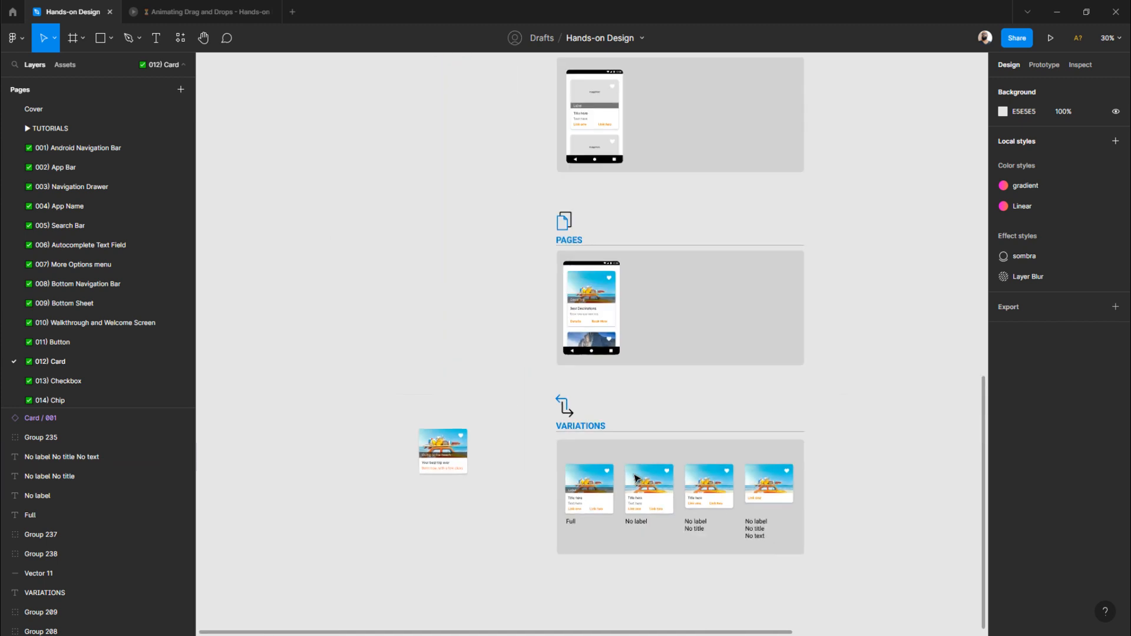
- Return to the Animating Drag and Drops page
{"action": "scroll", "coordinate": [86, 174], "scroll_direction": "down", "scroll_amount": 10}
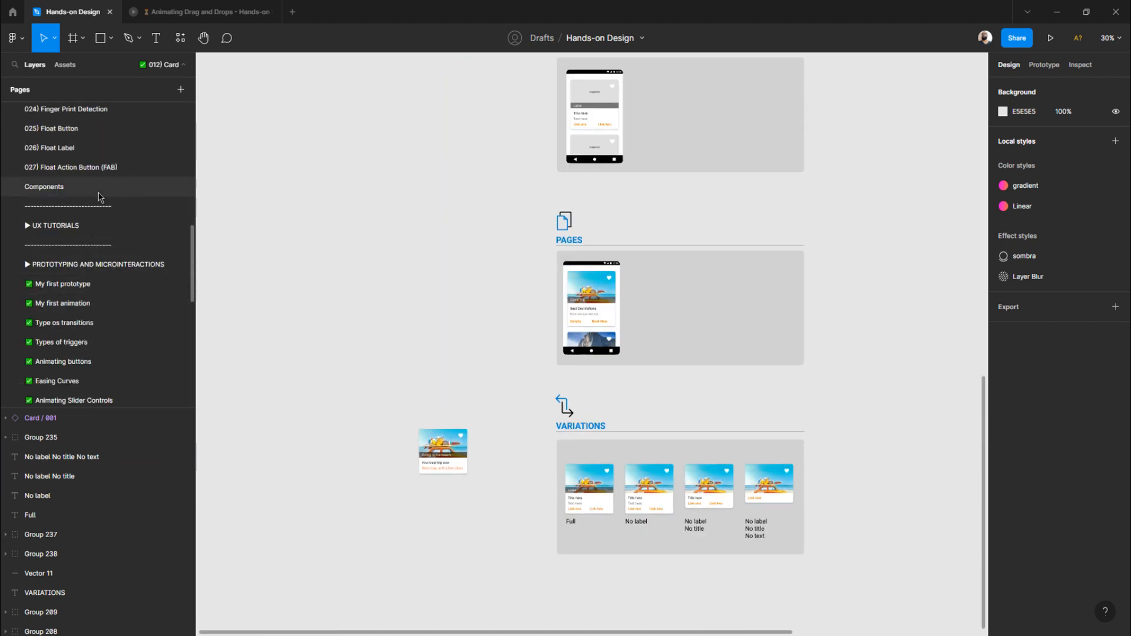
{"action": "scroll", "coordinate": [108, 315], "scroll_direction": "down", "scroll_amount": 3}
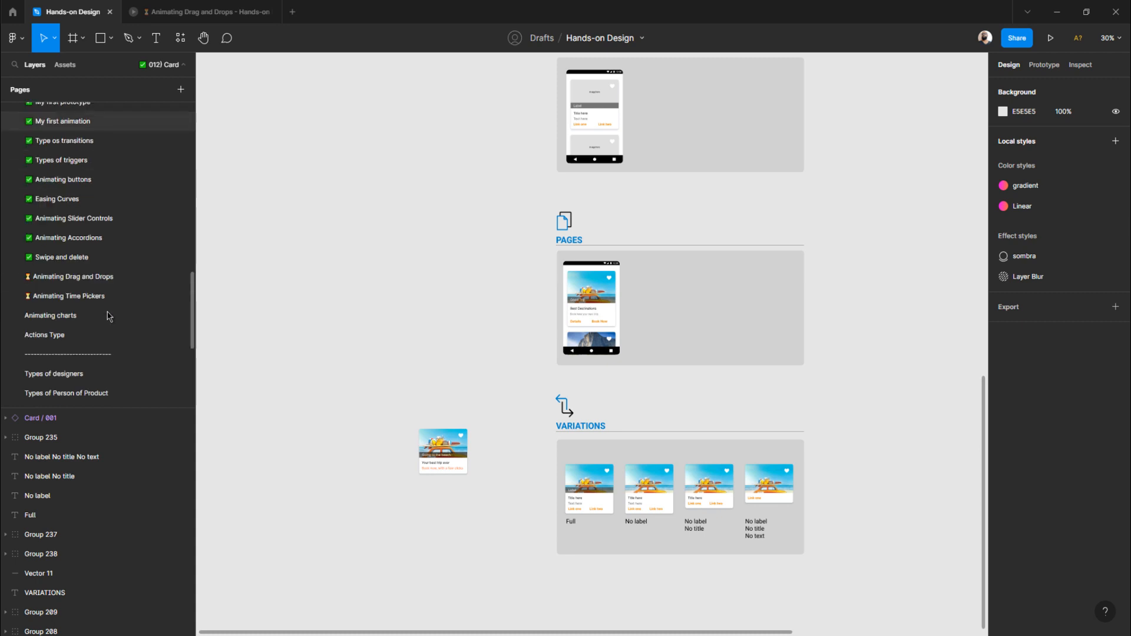
{"action": "left_click", "coordinate": [91, 258]}
{"action": "left_click", "coordinate": [88, 277]}
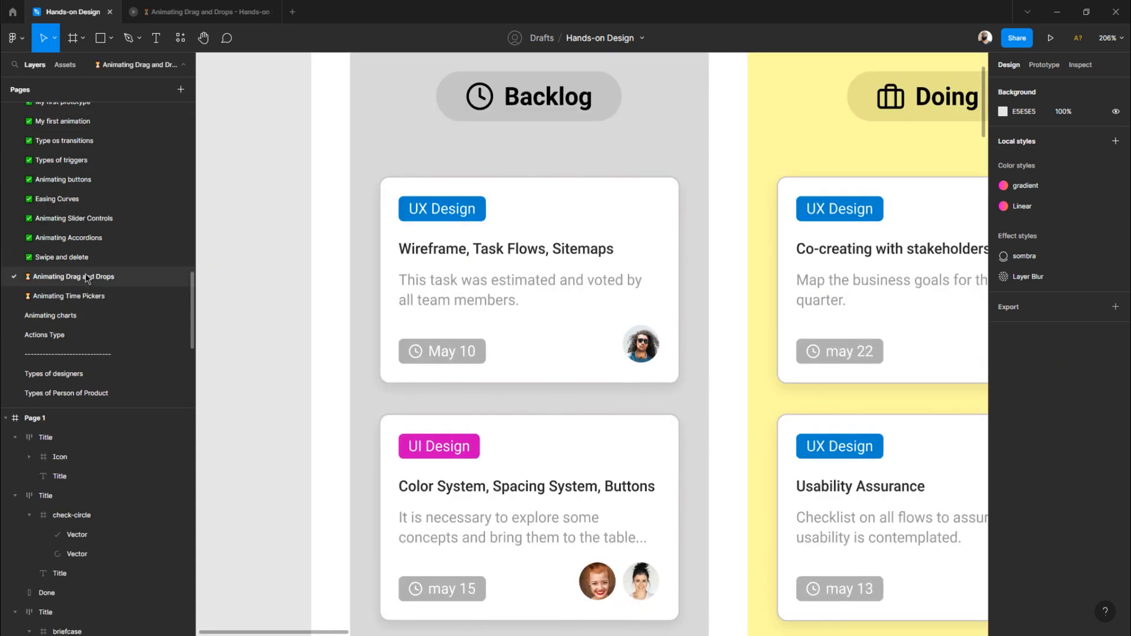
- Review Screen 1 and Page 1, then check the dimensions of the first Backlog card in Screen 1
{"action": "scroll", "coordinate": [374, 341], "scroll_direction": "down", "scroll_amount": 5}
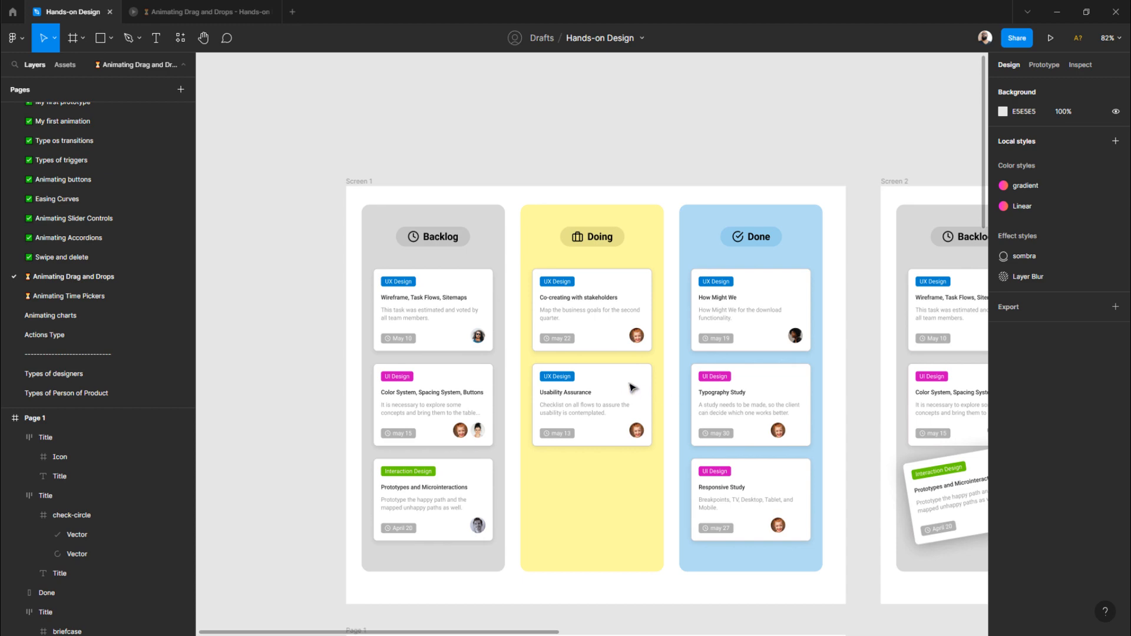
{"action": "scroll", "coordinate": [615, 385], "scroll_direction": "down", "scroll_amount": 6}
{"action": "scroll", "coordinate": [614, 384], "scroll_direction": "up", "scroll_amount": 4}
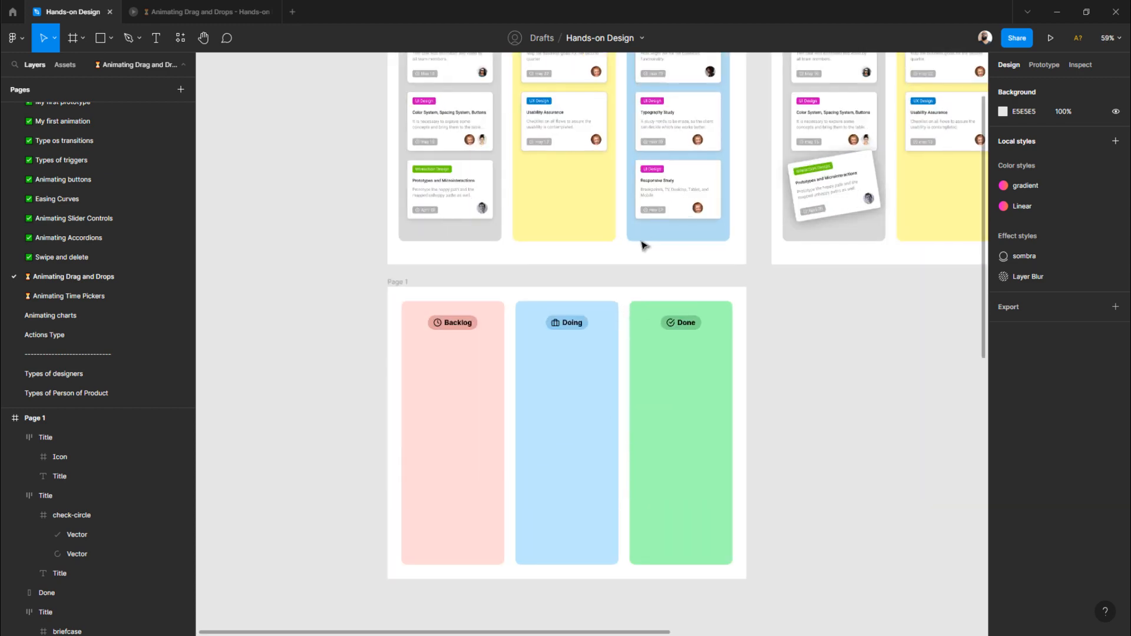
{"action": "scroll", "coordinate": [471, 283], "scroll_direction": "up", "scroll_amount": 3}
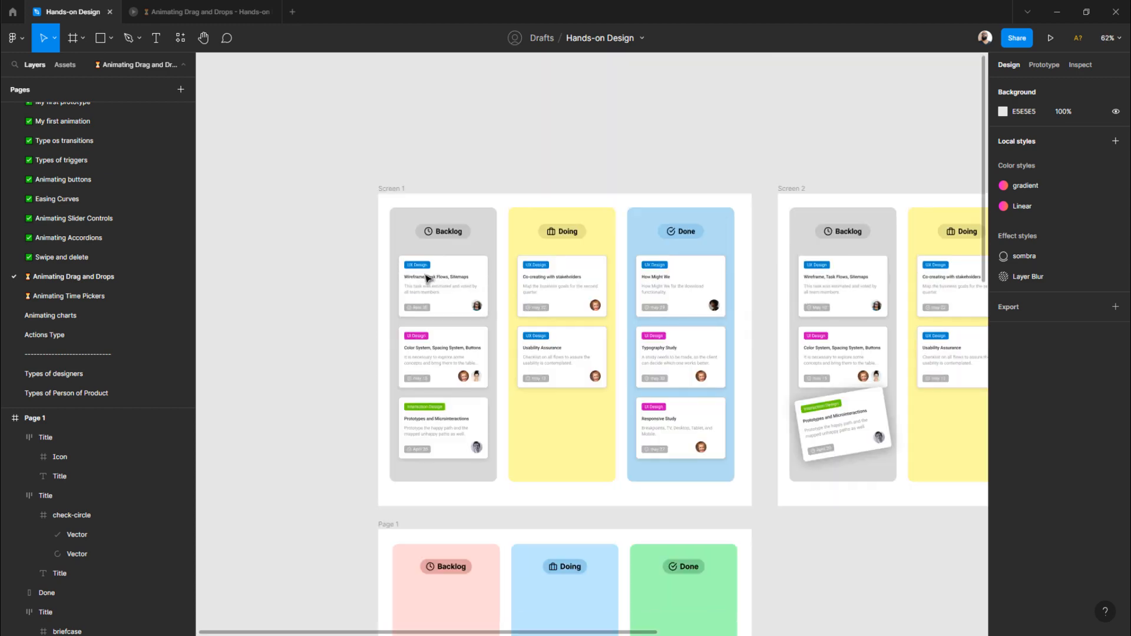
{"action": "scroll", "coordinate": [389, 281], "scroll_direction": "up", "scroll_amount": 5}
{"action": "scroll", "coordinate": [389, 281], "scroll_direction": "left", "scroll_amount": 5}
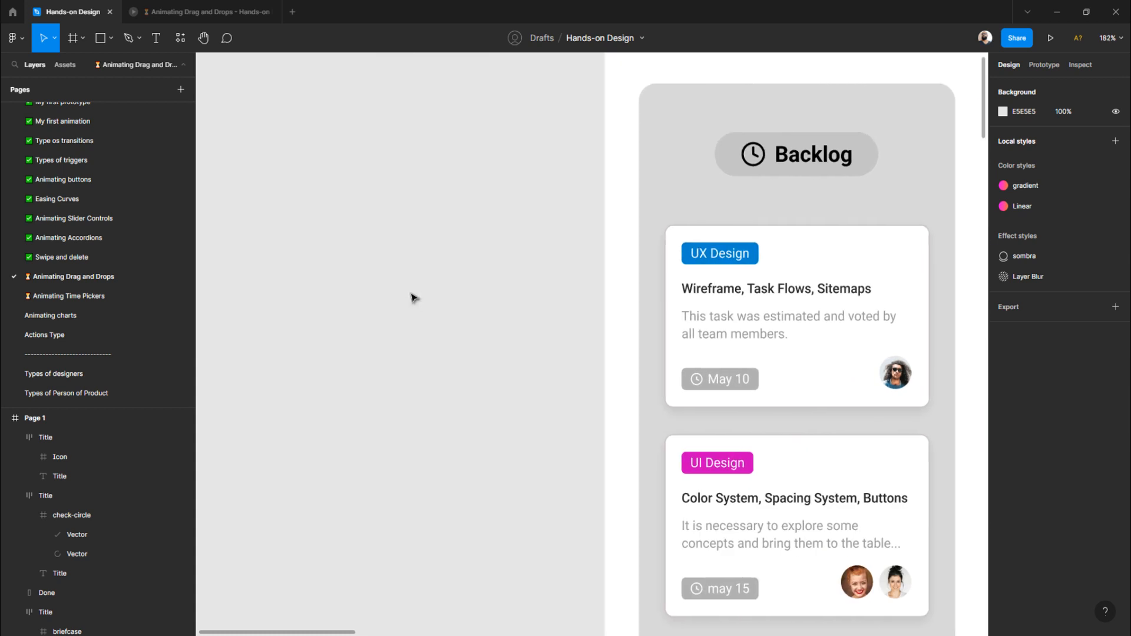
{"action": "left_click", "coordinate": [845, 268]}
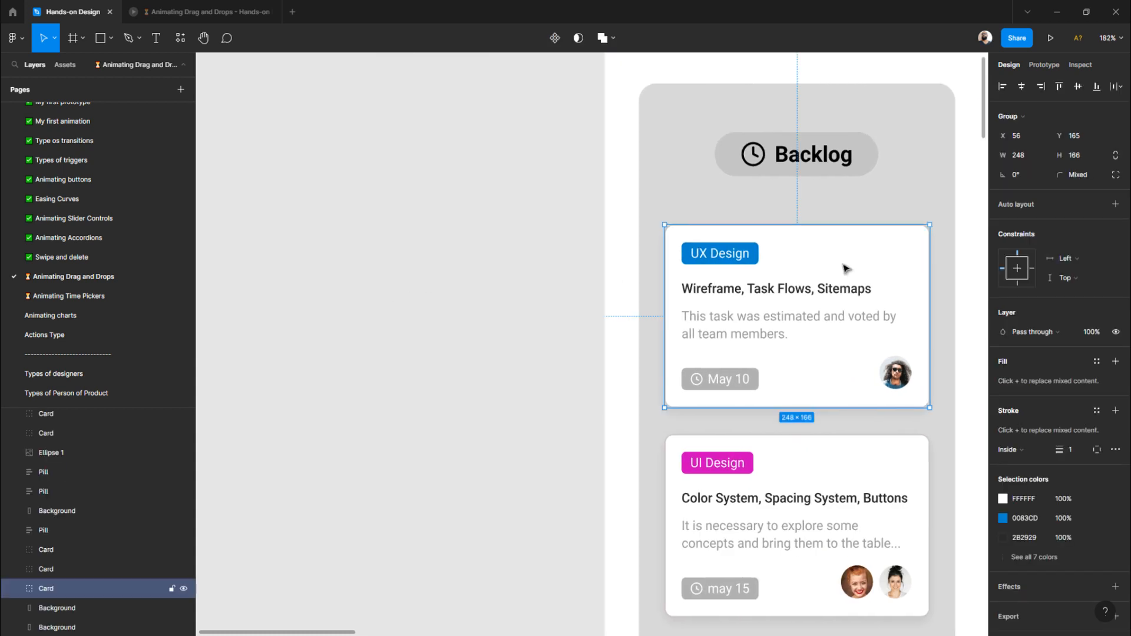
{"action": "left_click", "coordinate": [502, 261]}
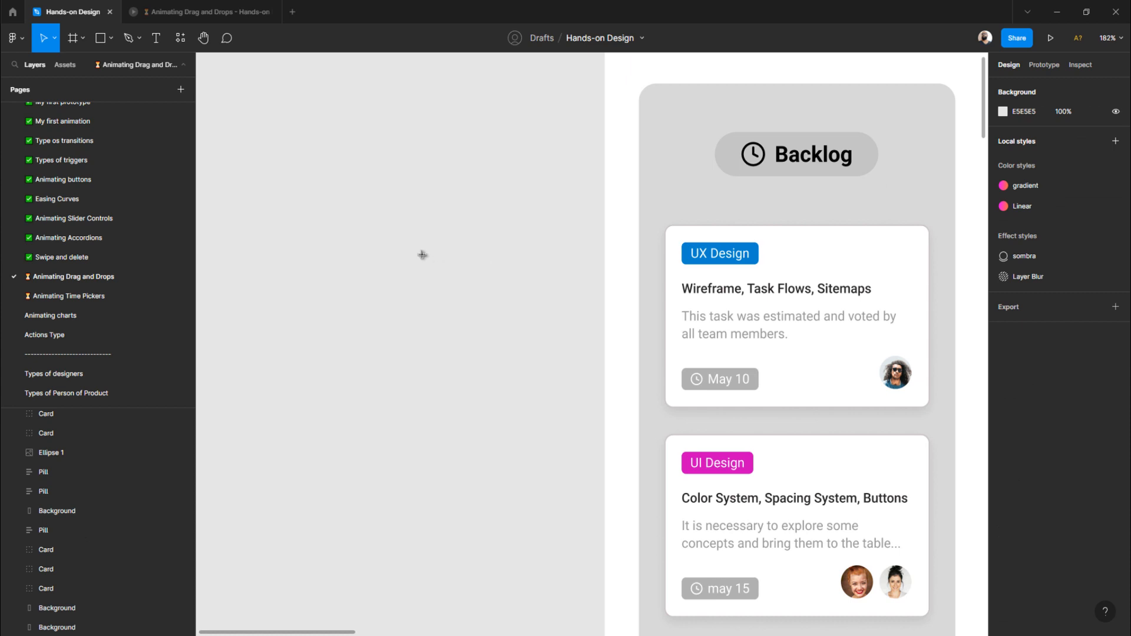
- Create a rectangle on the empty canvas beside Screen 1, sized 248 × 166 to match the first Backlog card
{"action": "key", "text": "r"}
{"action": "left_click", "coordinate": [337, 305]}
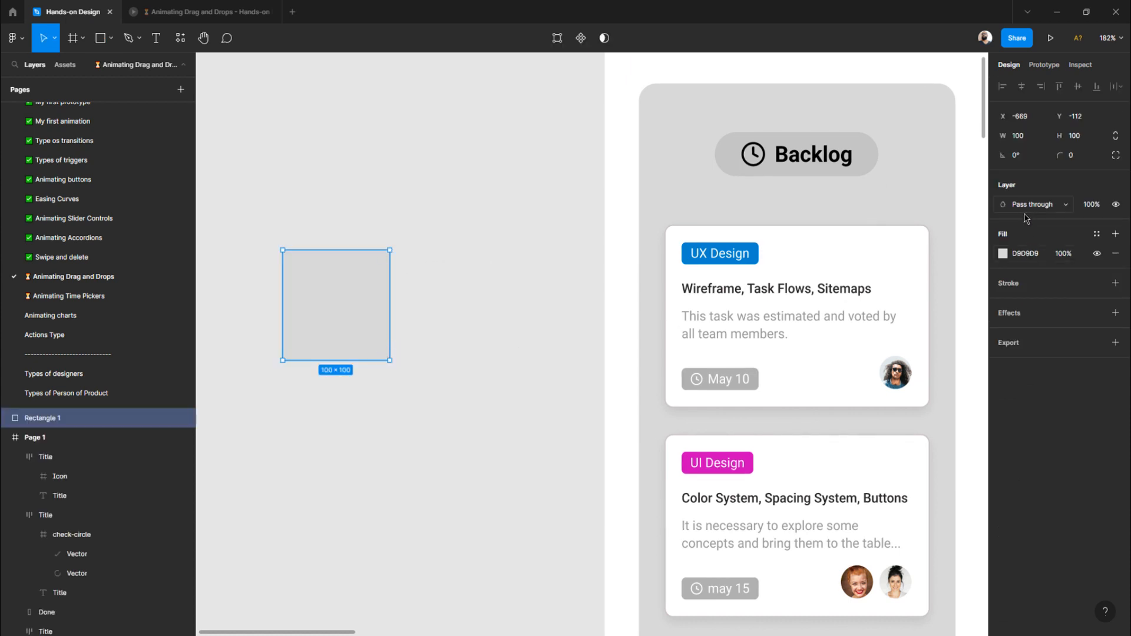
{"action": "left_click", "coordinate": [1031, 139]}
{"action": "type", "text": "248"}
{"action": "key", "text": "Return"}
{"action": "left_click", "coordinate": [825, 277]}
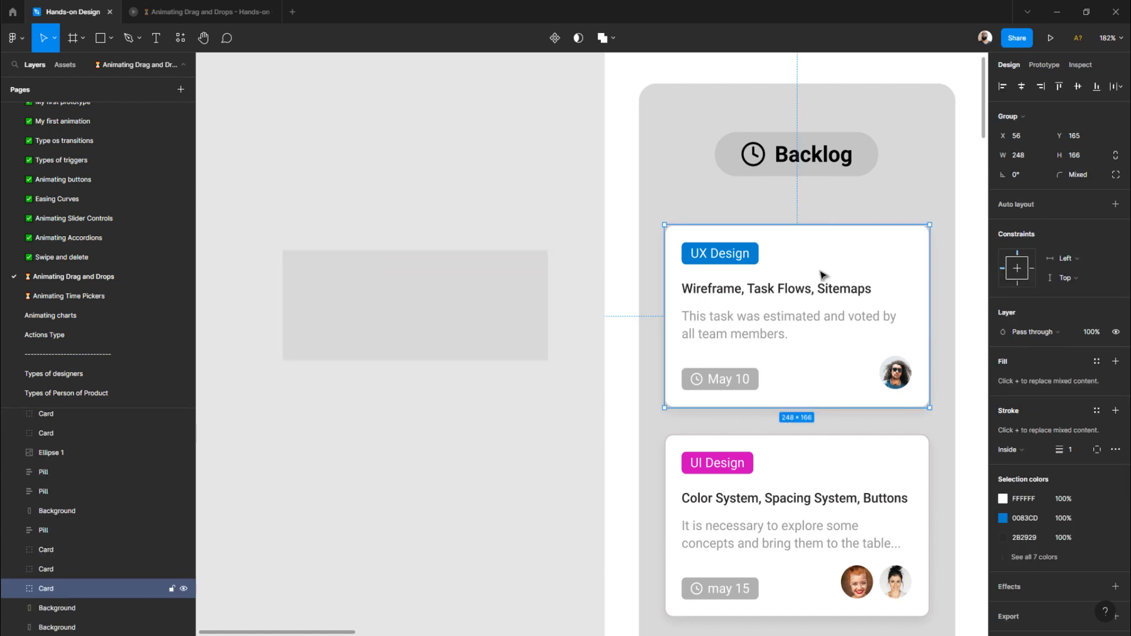
{"action": "left_click", "coordinate": [444, 278]}
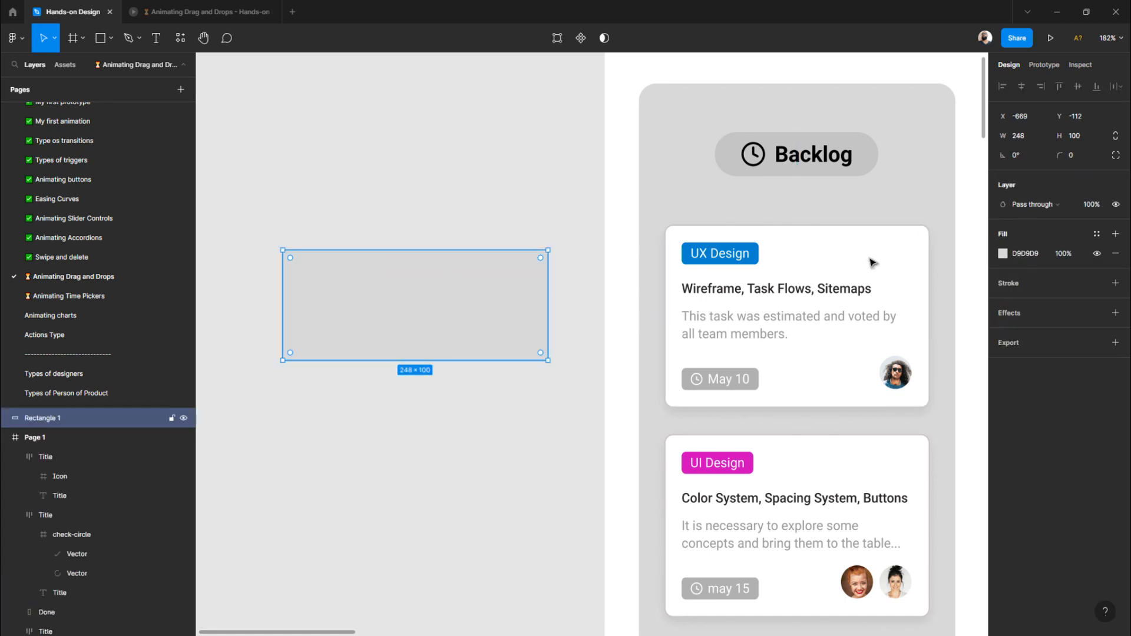
{"action": "left_click", "coordinate": [1075, 136]}
{"action": "key", "text": "Return"}
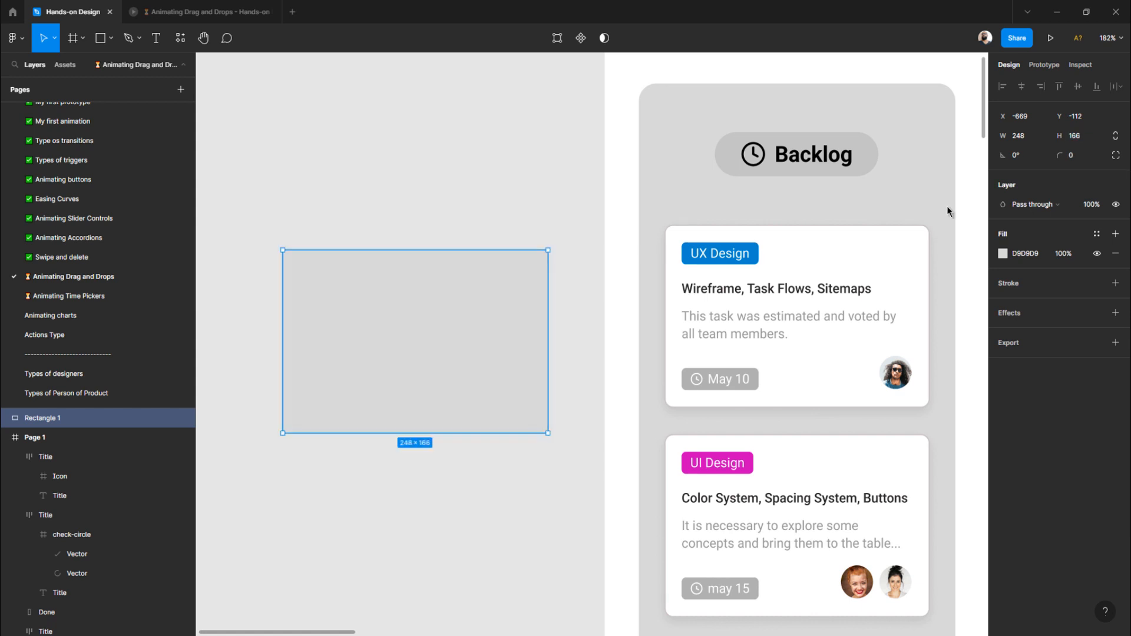
- Check the corner radius of the first Backlog card's background and give the new rectangle a corner radius of 8
{"action": "left_click", "coordinate": [866, 284]}
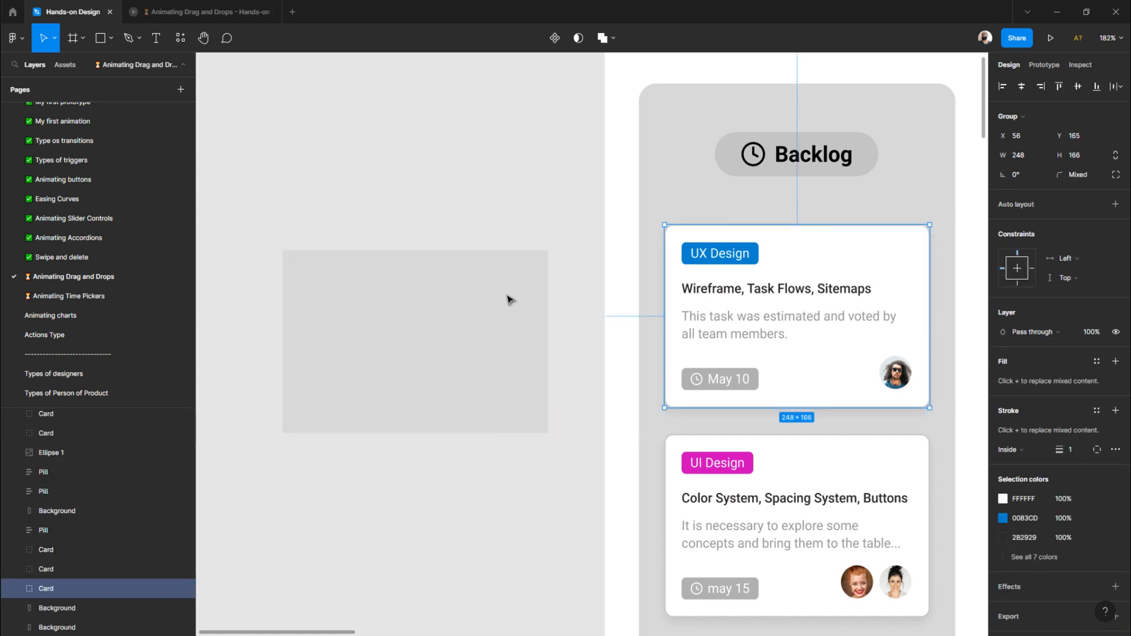
{"action": "double_click", "coordinate": [839, 257]}
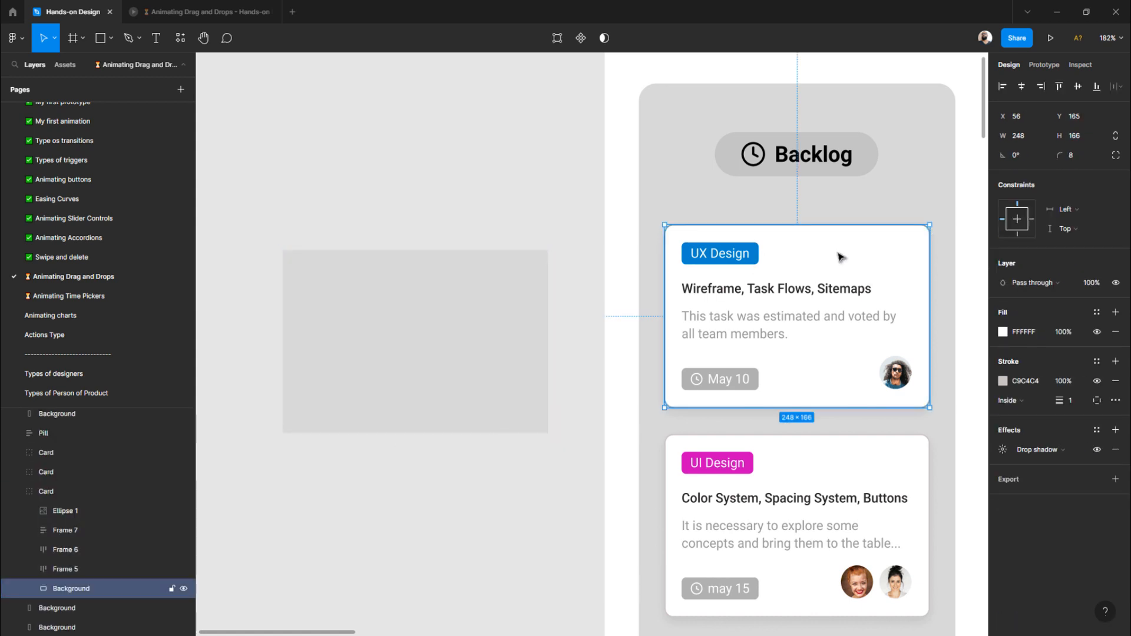
{"action": "left_click", "coordinate": [495, 317]}
{"action": "left_click", "coordinate": [1082, 155]}
{"action": "type", "text": "8"}
{"action": "key", "text": "Return"}
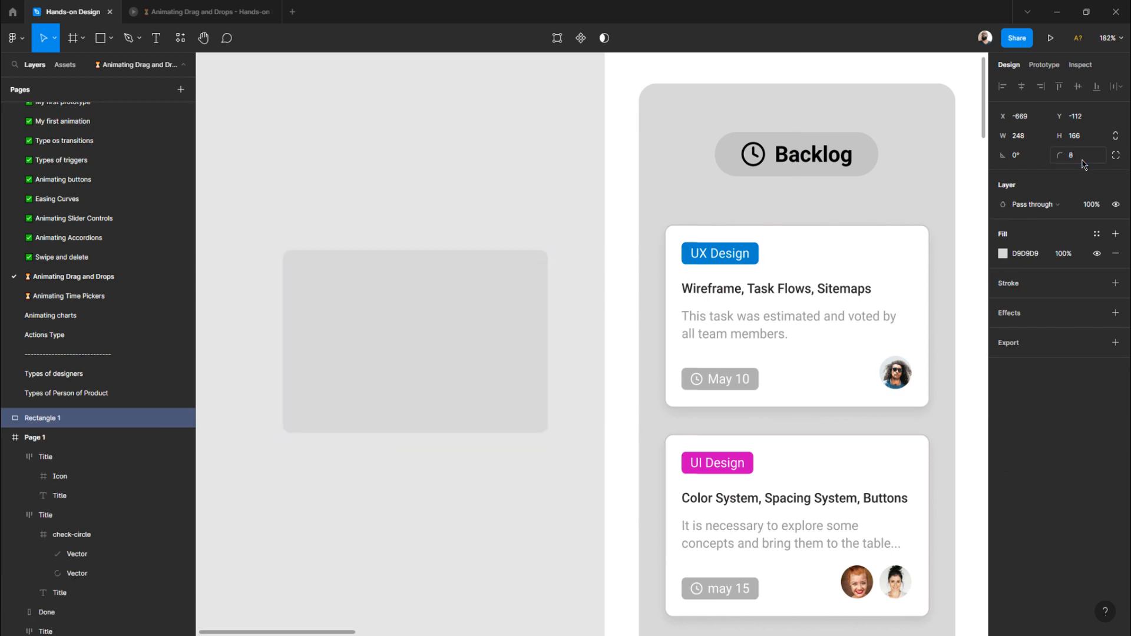
- Change the new rectangle's fill to white, FFFFFF
{"action": "left_click", "coordinate": [1004, 254]}
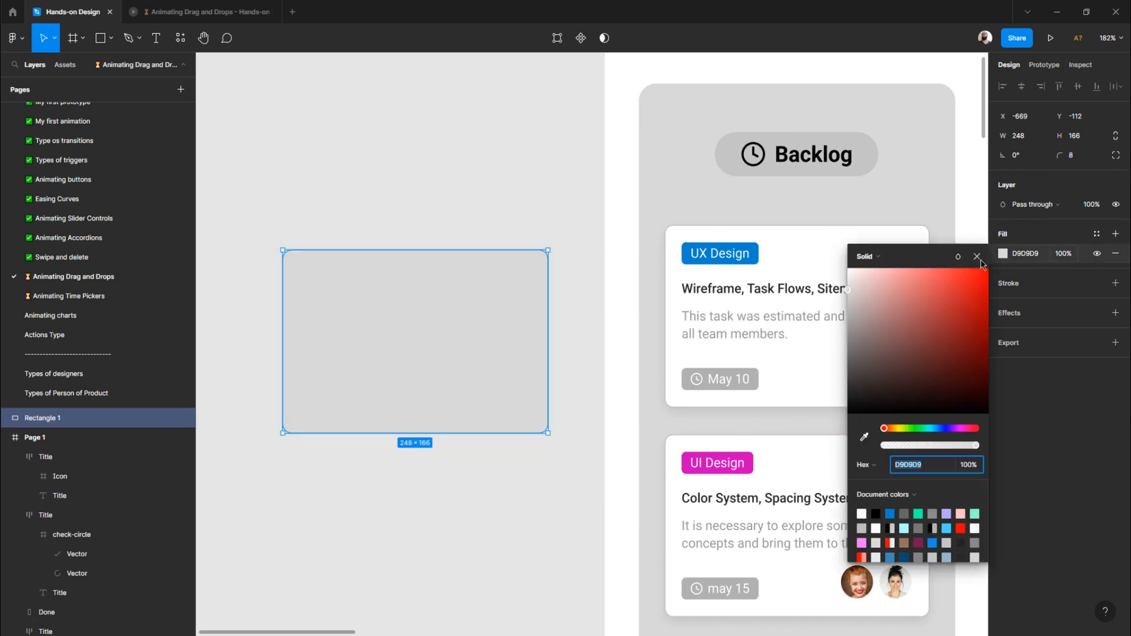
{"action": "left_click_drag", "start_coordinate": [896, 316], "coordinate": [430, 173]}
{"action": "left_click", "coordinate": [432, 174]}
- Add an inside stroke of colour C7C7C7 to the white rectangle and move it to X -658, Y -131
{"action": "left_click", "coordinate": [813, 244]}
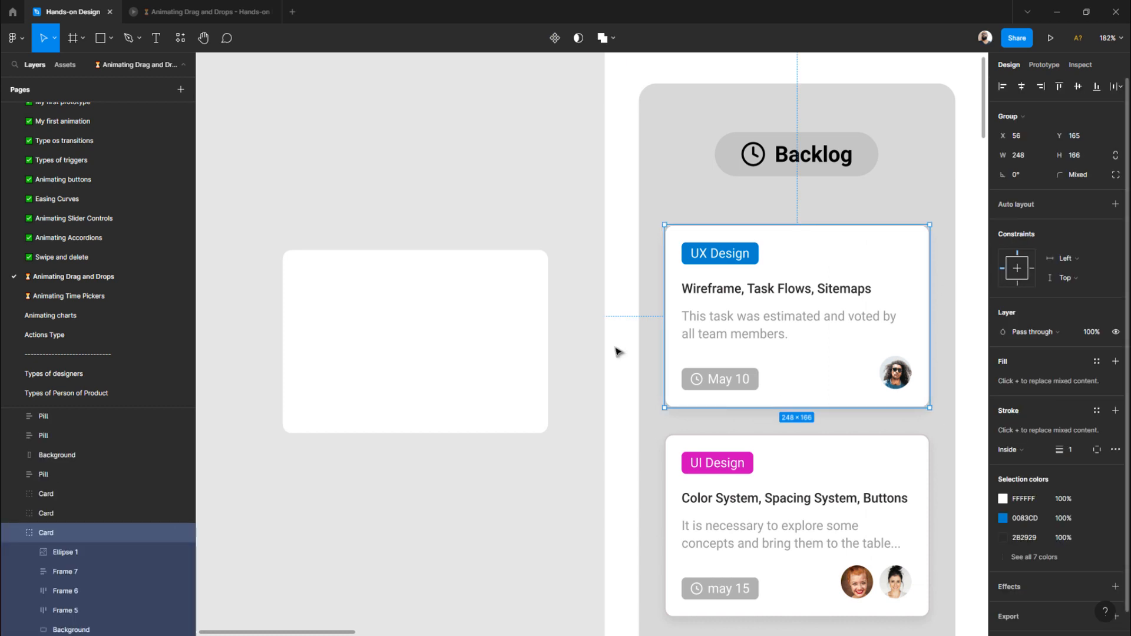
{"action": "left_click", "coordinate": [507, 300]}
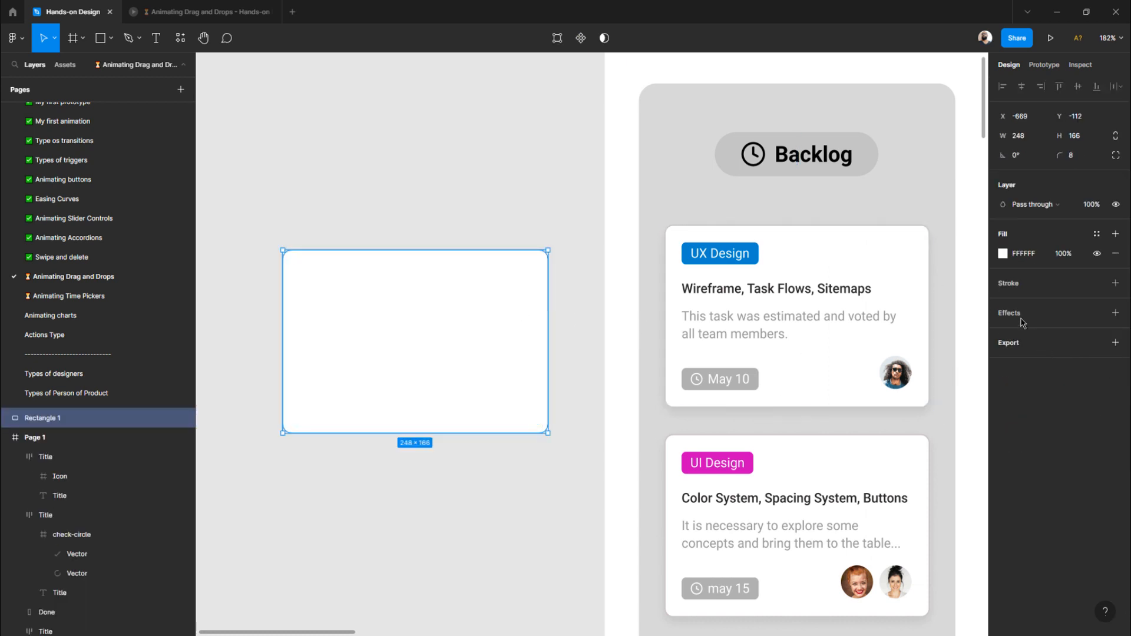
{"action": "left_click", "coordinate": [1009, 284]}
{"action": "left_click", "coordinate": [1003, 303]}
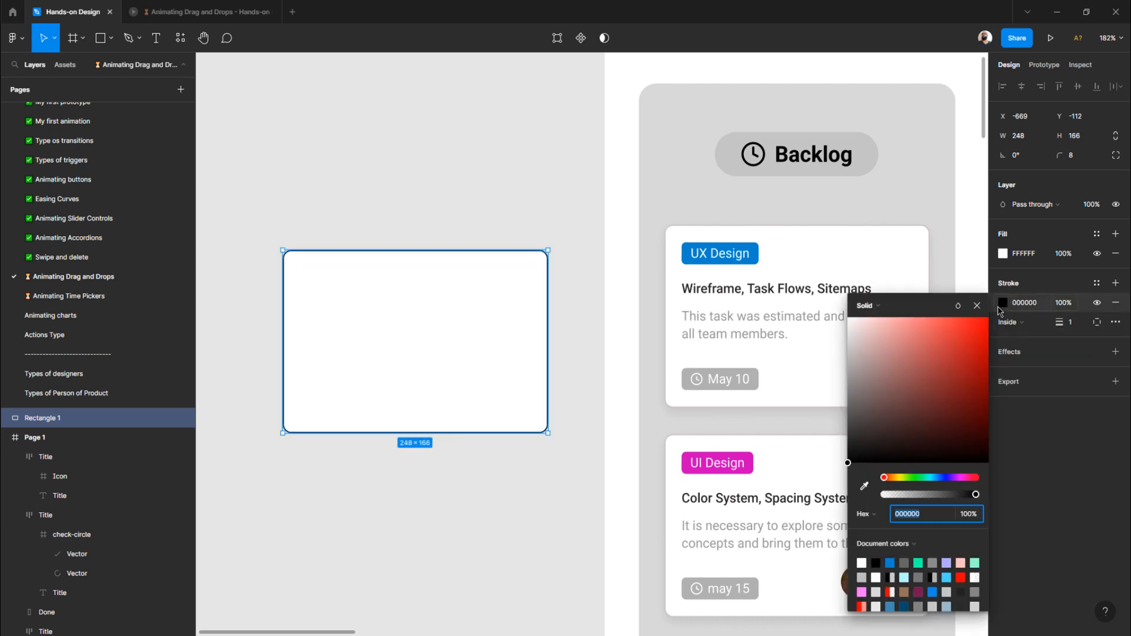
{"action": "left_click_drag", "start_coordinate": [889, 363], "coordinate": [831, 351]}
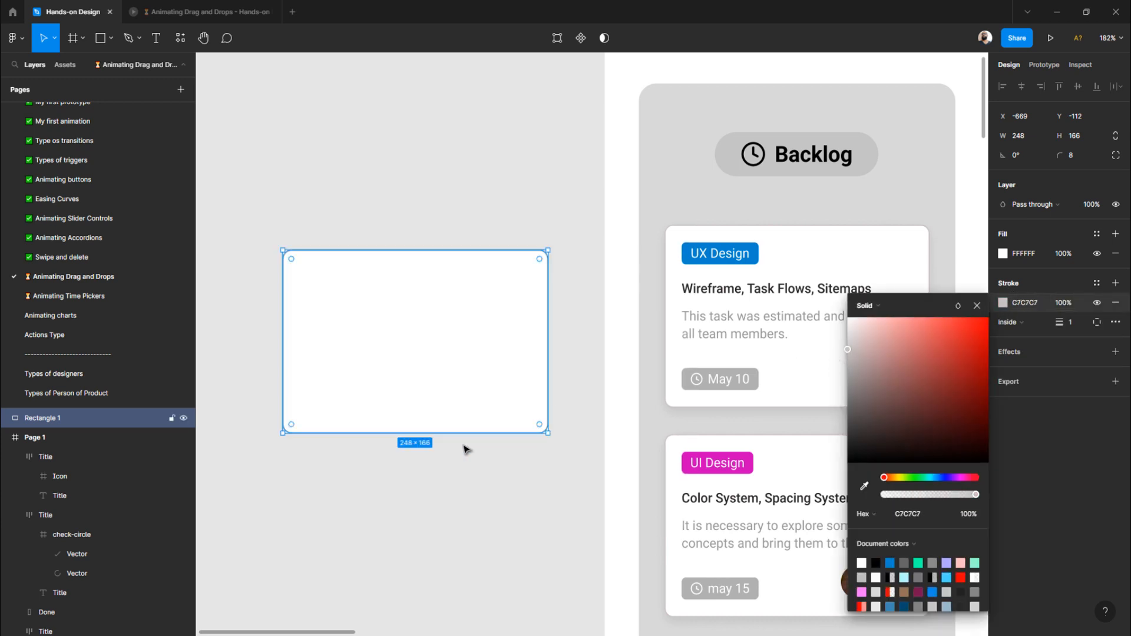
{"action": "left_click", "coordinate": [411, 501]}
{"action": "left_click", "coordinate": [434, 366]}
{"action": "left_click_drag", "start_coordinate": [434, 366], "coordinate": [446, 346]}
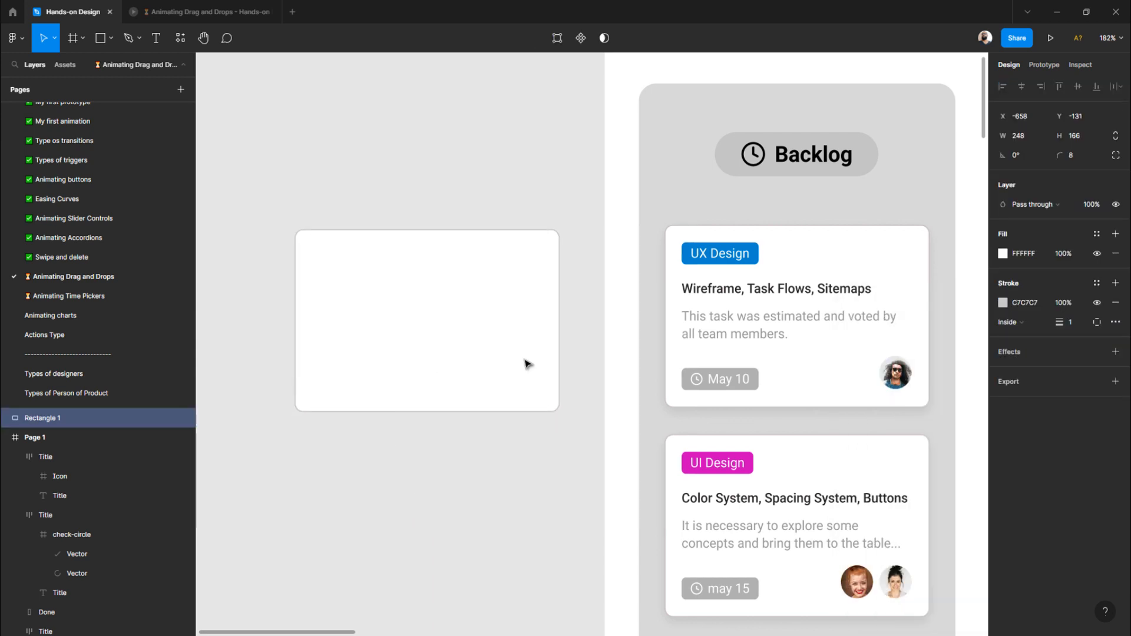
- Add a drop shadow to the white rectangle with blur 16 and 16% opacity
{"action": "left_click", "coordinate": [1011, 352]}
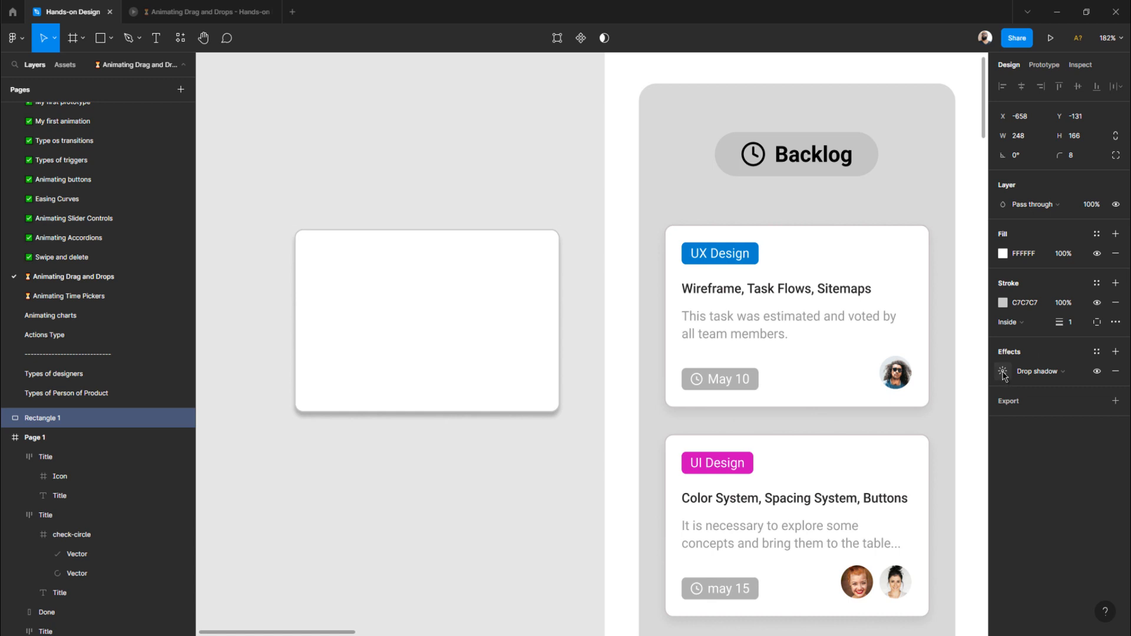
{"action": "left_click", "coordinate": [1003, 371]}
{"action": "left_click", "coordinate": [948, 401]}
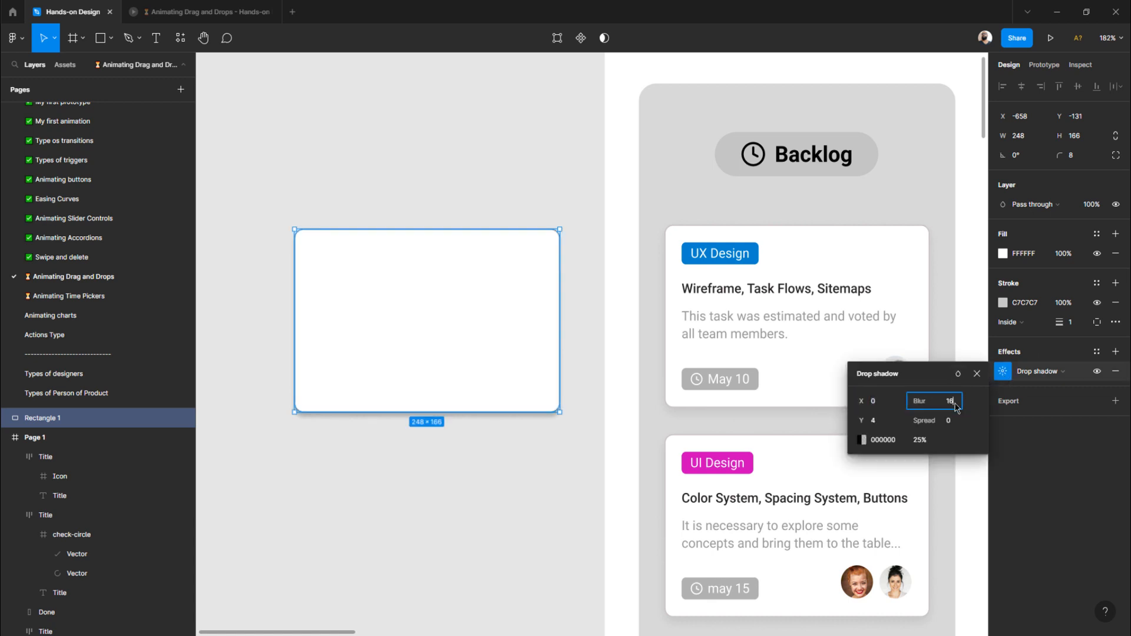
{"action": "key", "text": "Return"}
{"action": "left_click", "coordinate": [940, 440]}
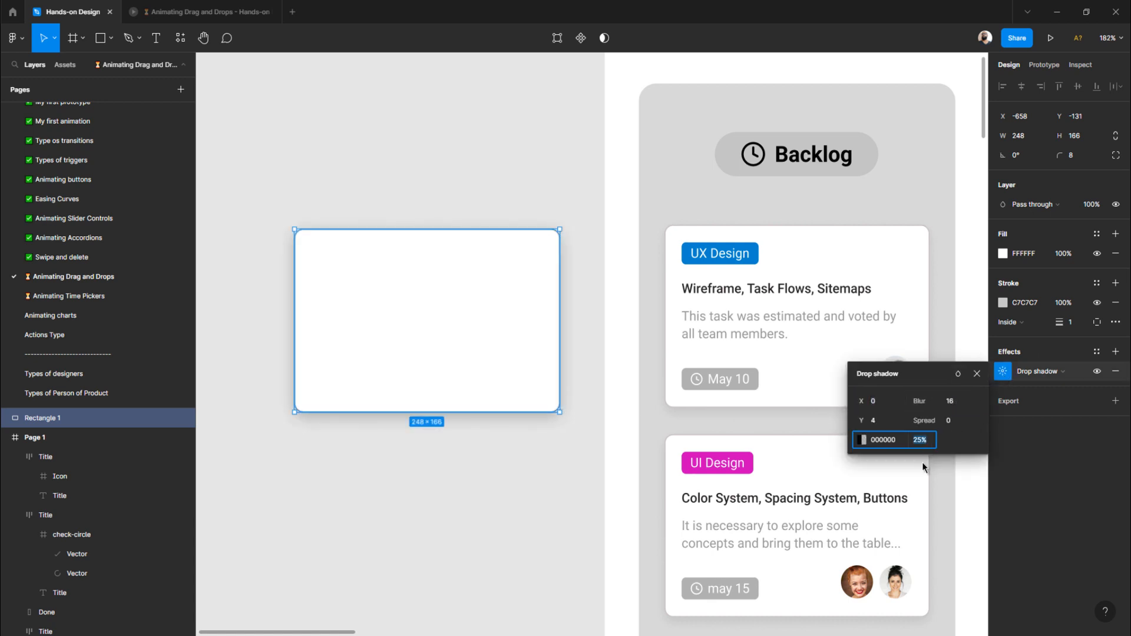
{"action": "type", "text": "16"}
{"action": "key", "text": "Return"}
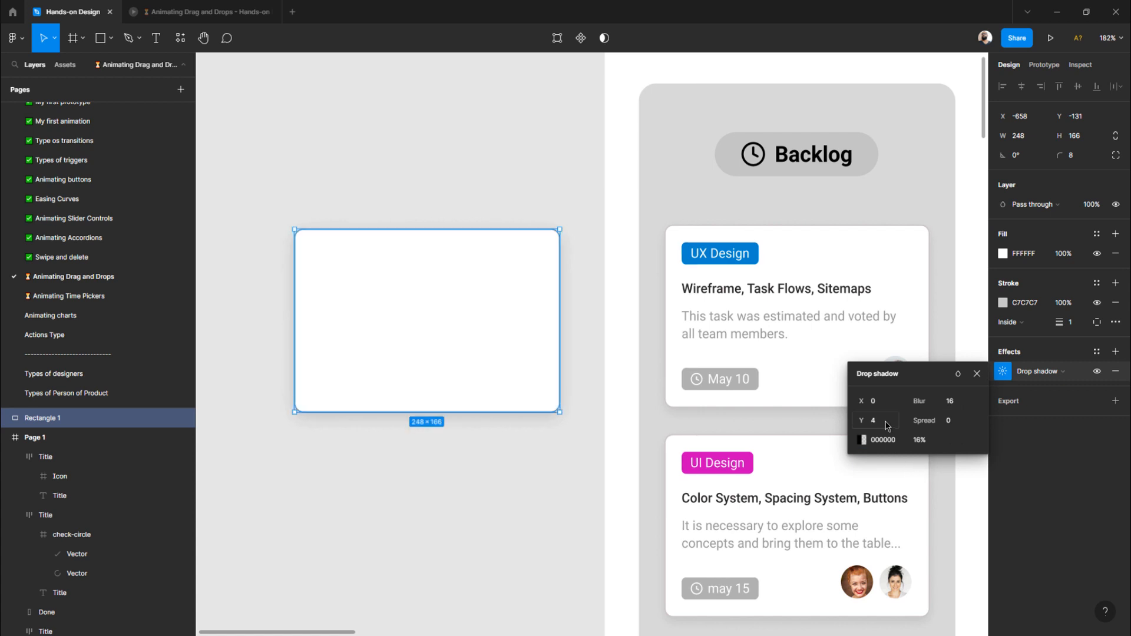
- Refine the rectangle's drop shadow with a Y offset of 1 and a blur of 8
{"action": "left_click", "coordinate": [884, 421]}
{"action": "type", "text": "2"}
{"action": "key", "text": "Return"}
{"action": "left_click", "coordinate": [888, 429]}
{"action": "type", "text": "1"}
{"action": "key", "text": "Return"}
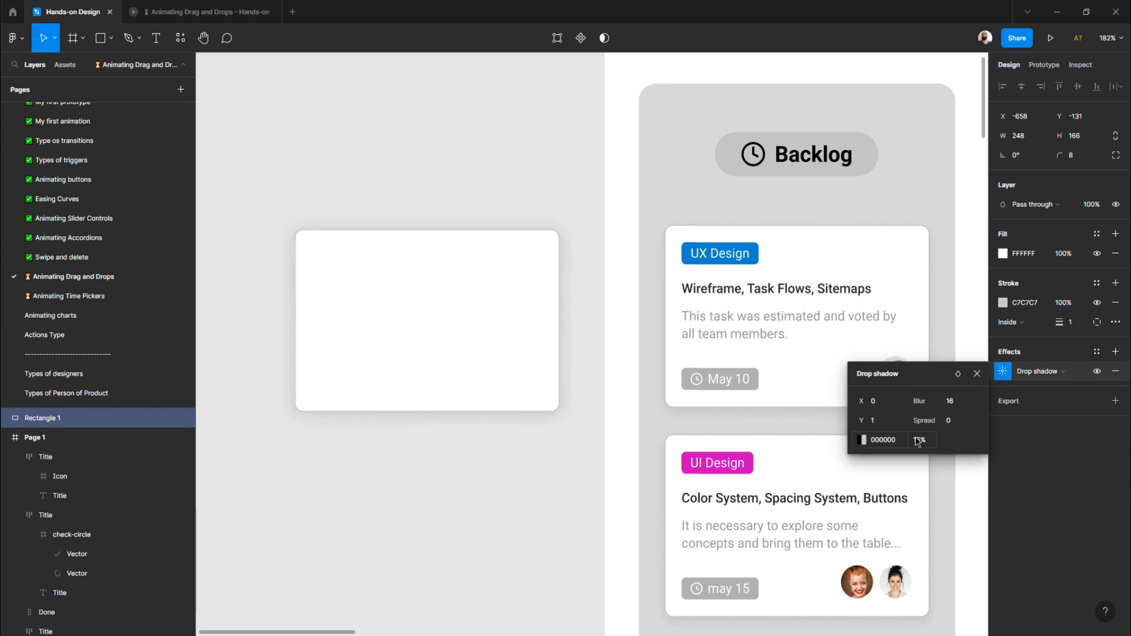
{"action": "left_click", "coordinate": [948, 400]}
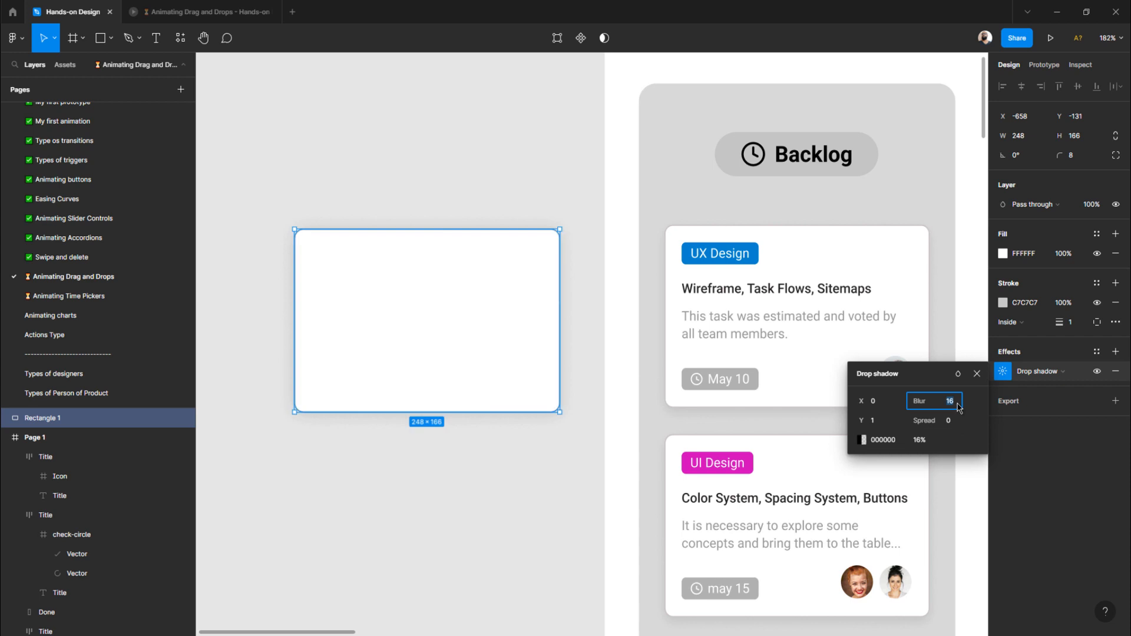
{"action": "type", "text": "8"}
{"action": "key", "text": "Return"}
{"action": "left_click", "coordinate": [562, 457]}
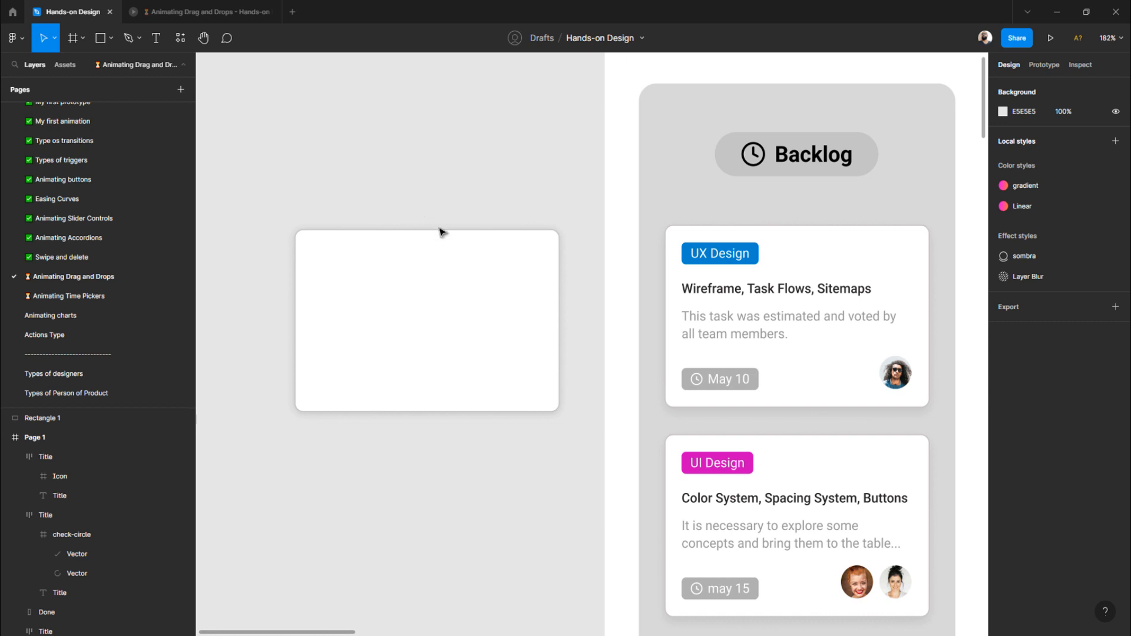
- Add the text "UX Design" on the white card and set its weight to Regular
{"action": "left_click", "coordinate": [437, 278]}
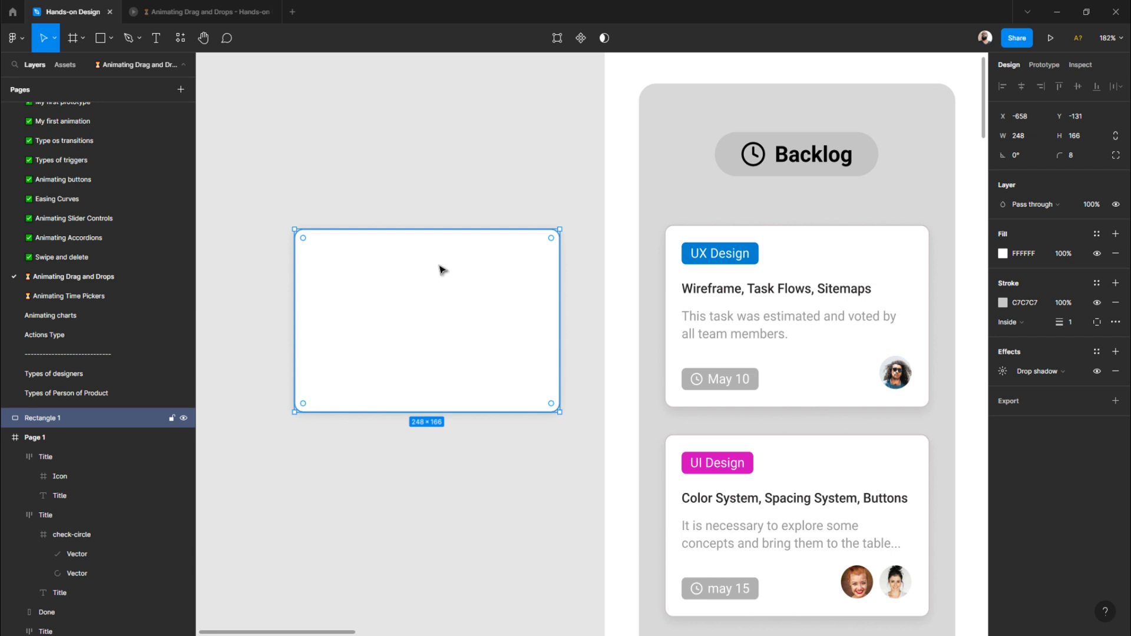
{"action": "left_click", "coordinate": [422, 180]}
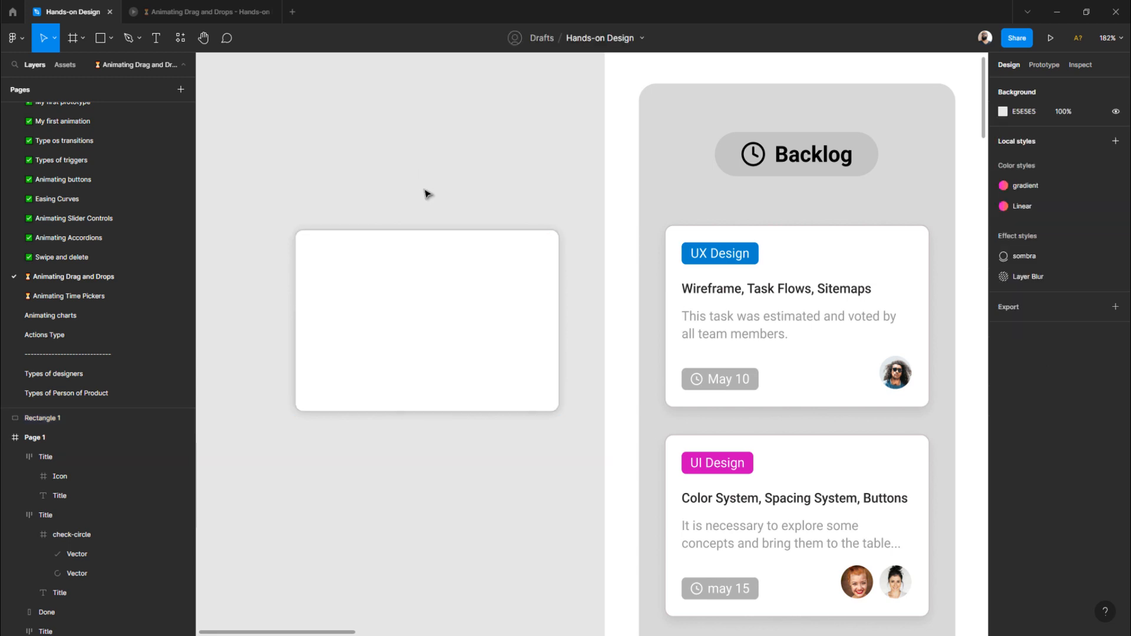
{"action": "key", "text": "t"}
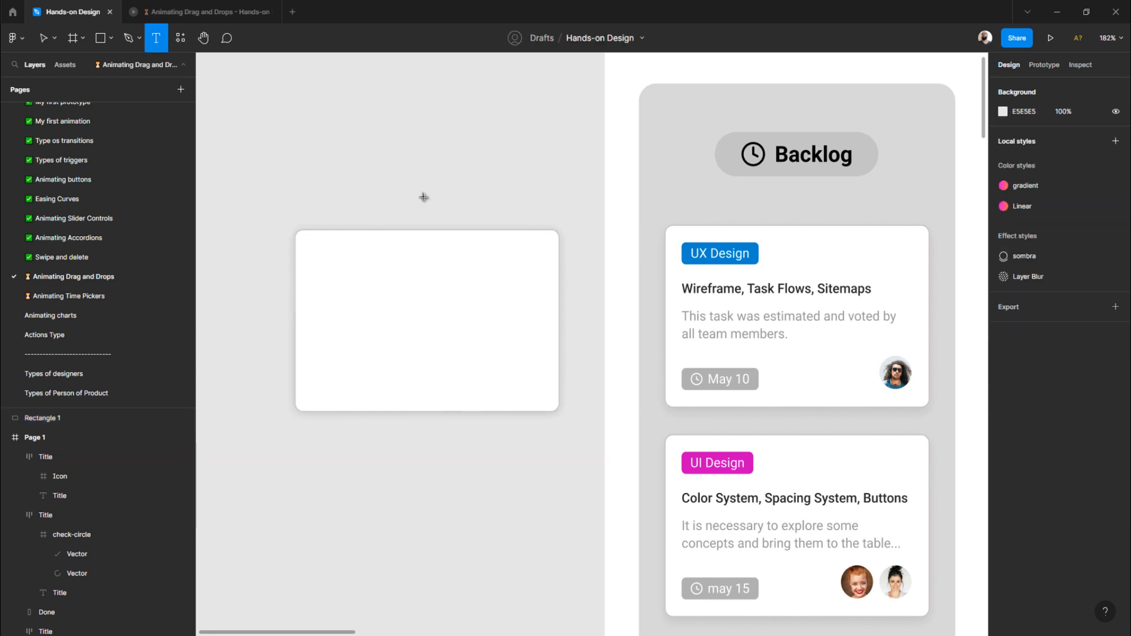
{"action": "left_click", "coordinate": [379, 295]}
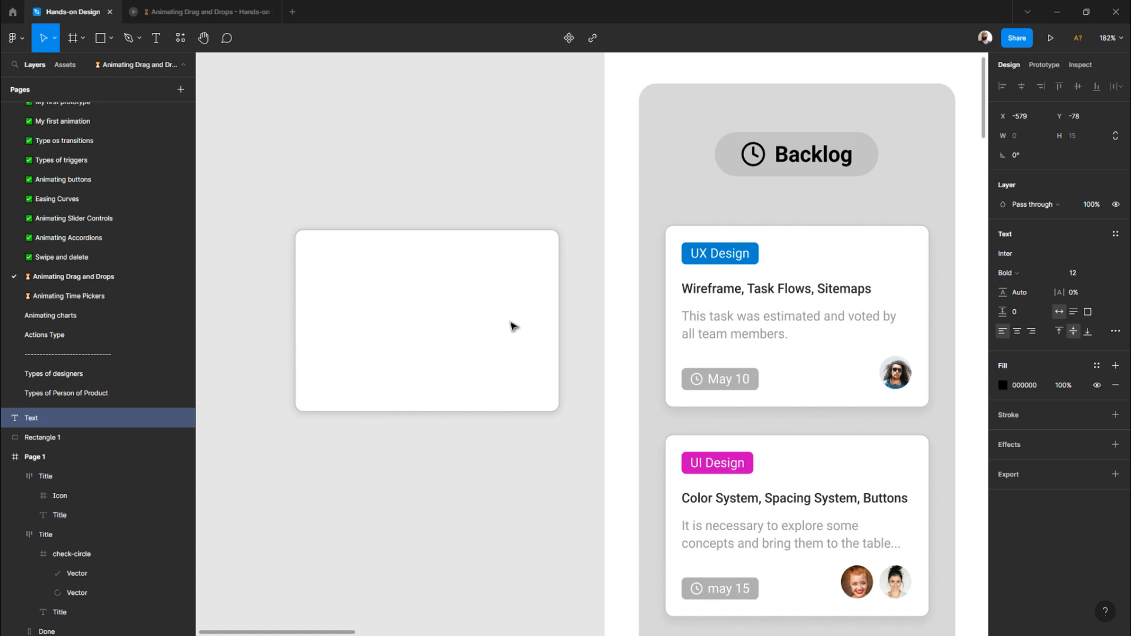
{"action": "type", "text": "UX Design"}
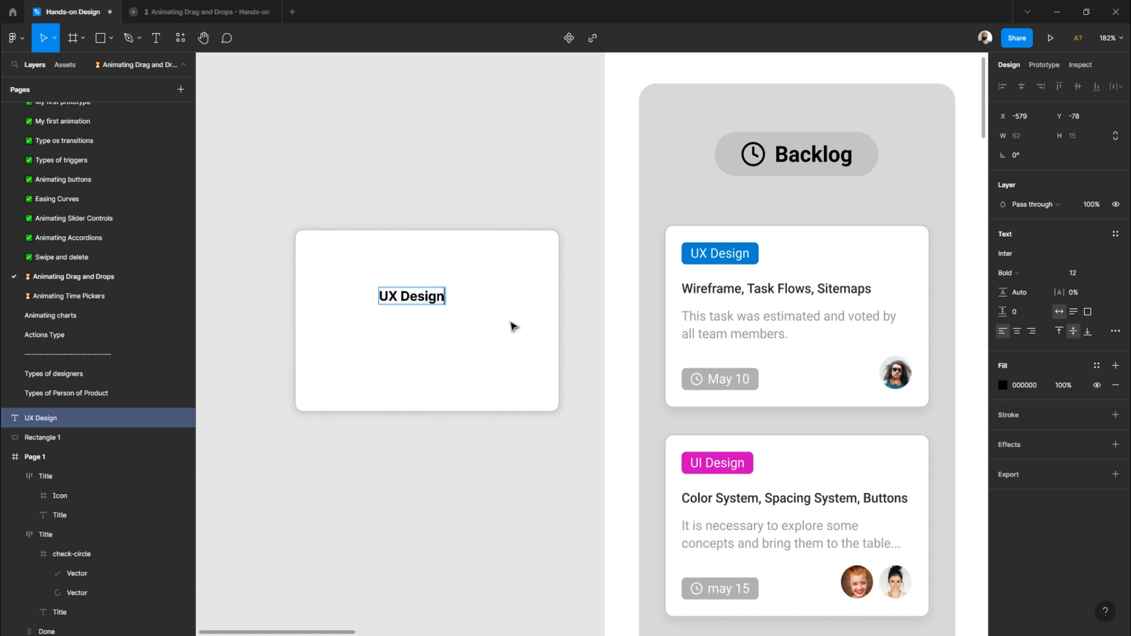
{"action": "key", "text": "Escape"}
{"action": "key", "text": "ctrl+b"}
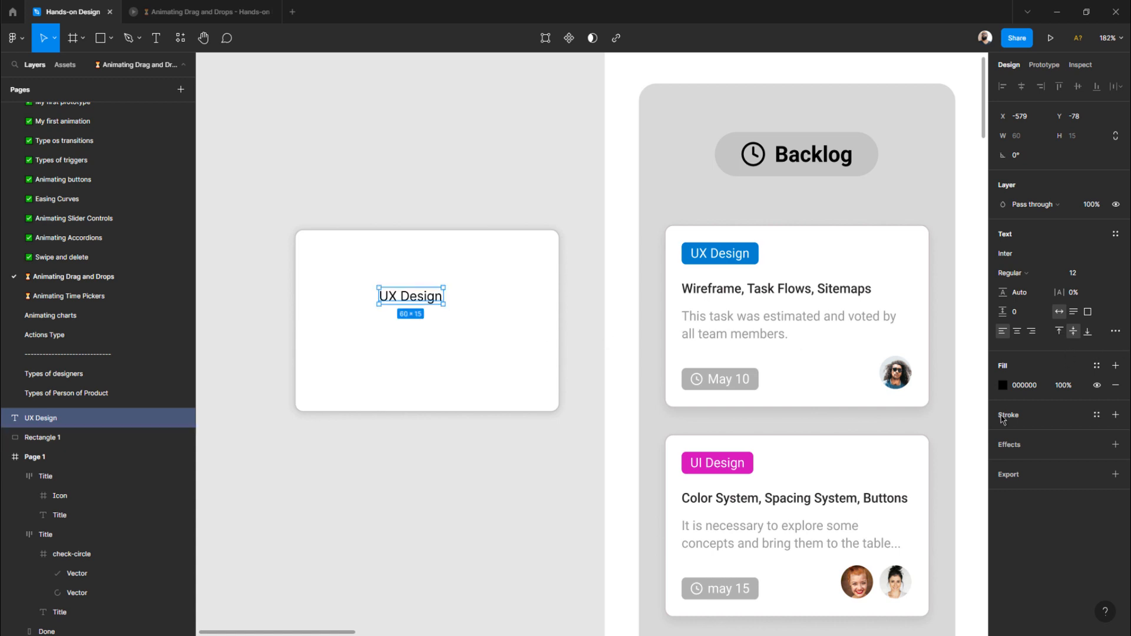
- Wrap the UX Design text in an auto layout frame and fill the frame with blue 0083CD
{"action": "key", "text": "shift+a"}
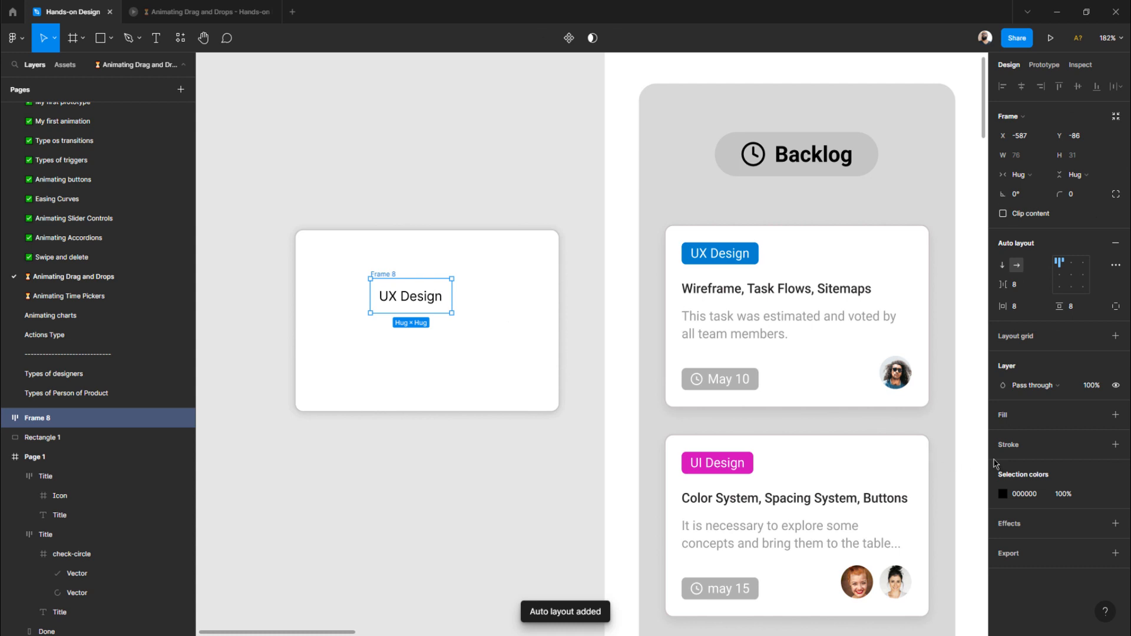
{"action": "left_click", "coordinate": [1003, 494]}
{"action": "key", "text": "Escape"}
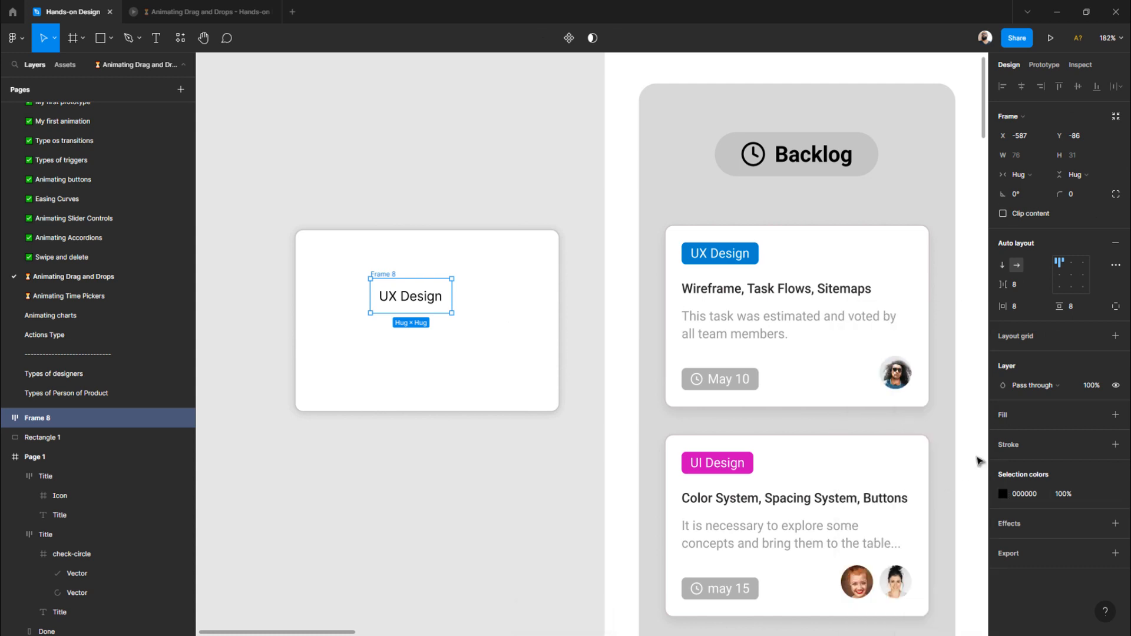
{"action": "left_click", "coordinate": [1002, 416]}
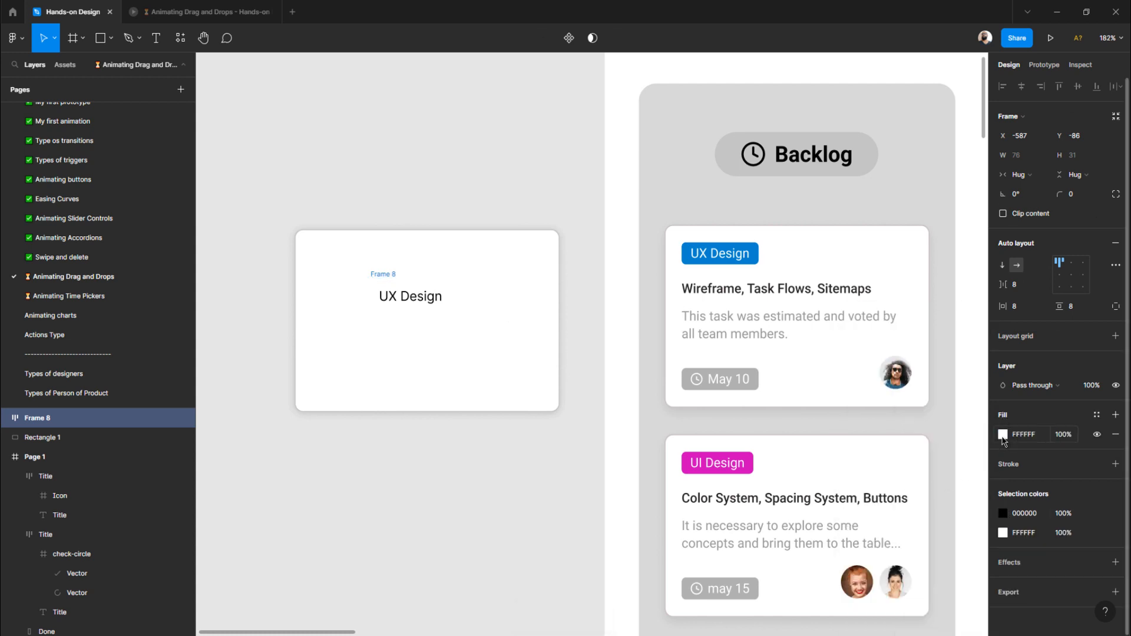
{"action": "left_click", "coordinate": [1003, 436]}
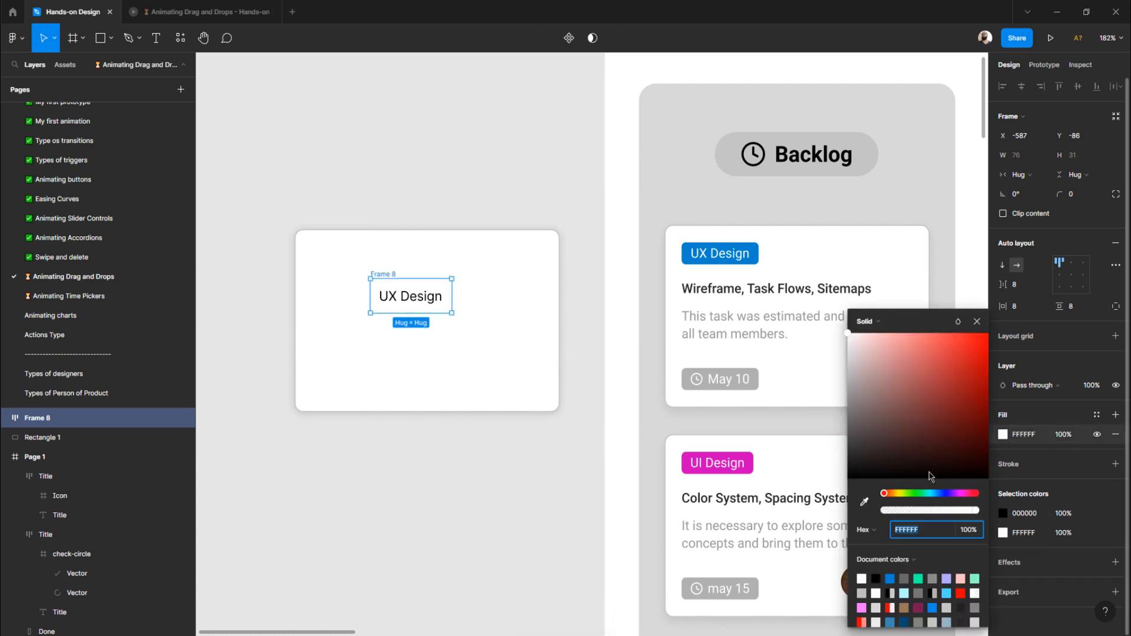
{"action": "left_click", "coordinate": [889, 578]}
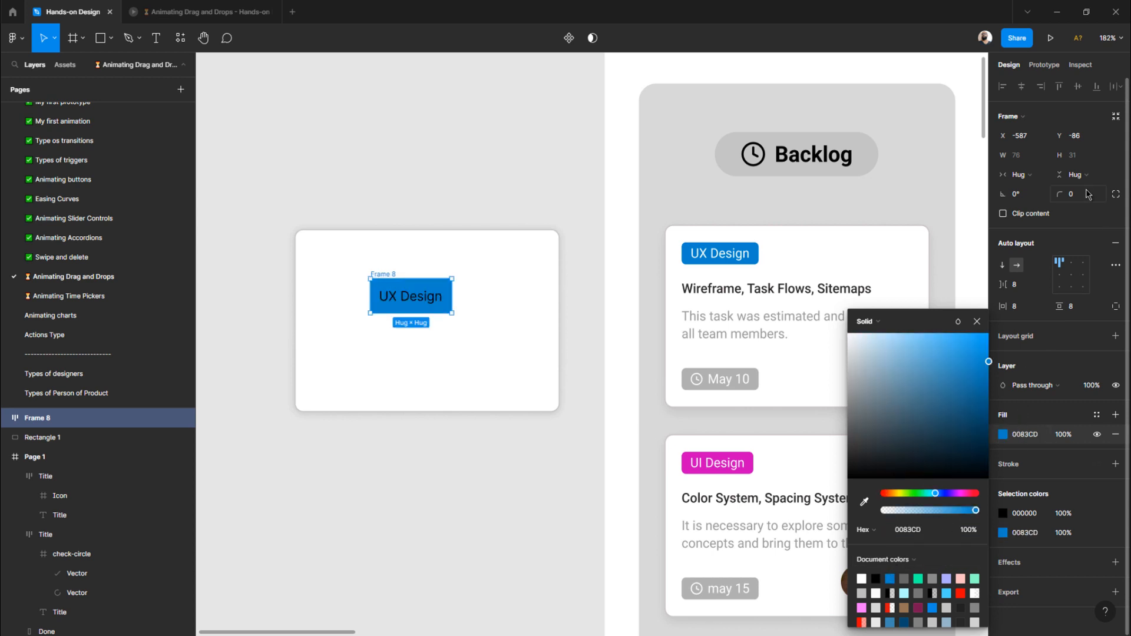
- Set the corner radius of the blue UX Design tag to 4
{"action": "type", "text": "4"}
{"action": "key", "text": "Return"}
{"action": "left_click", "coordinate": [443, 152]}
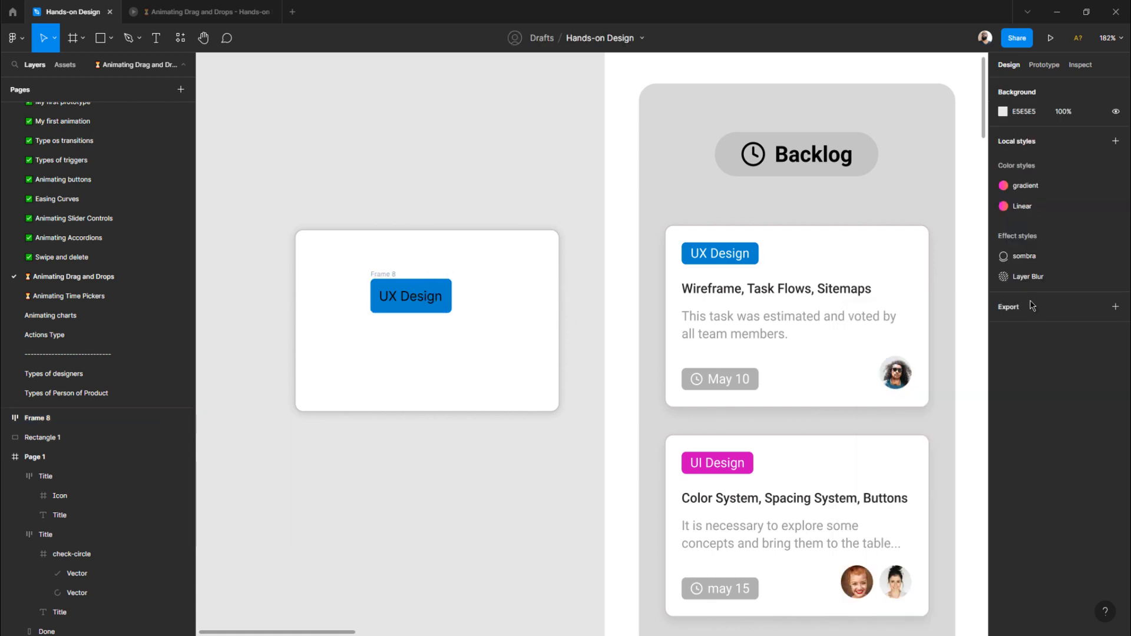
- Change the UX Design tag's text colour from the frame's selection colours to white, FFFFFF
{"action": "left_click", "coordinate": [388, 276]}
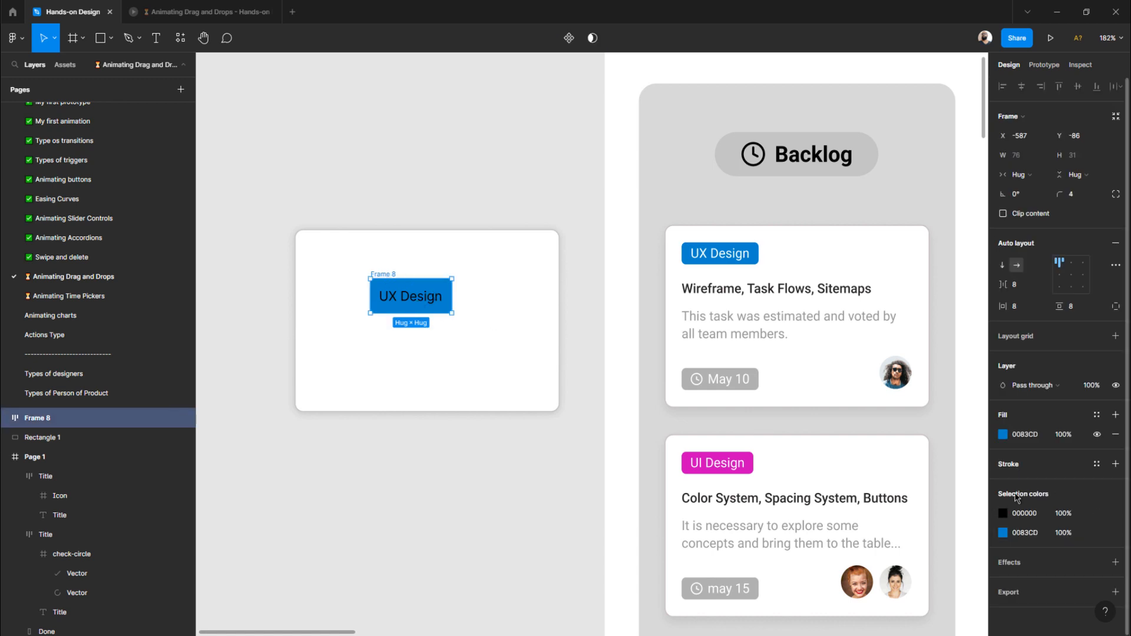
{"action": "left_click", "coordinate": [1002, 514]}
{"action": "left_click_drag", "start_coordinate": [941, 441], "coordinate": [666, 180]}
{"action": "left_click", "coordinate": [458, 162]}
{"action": "left_click", "coordinate": [423, 285]}
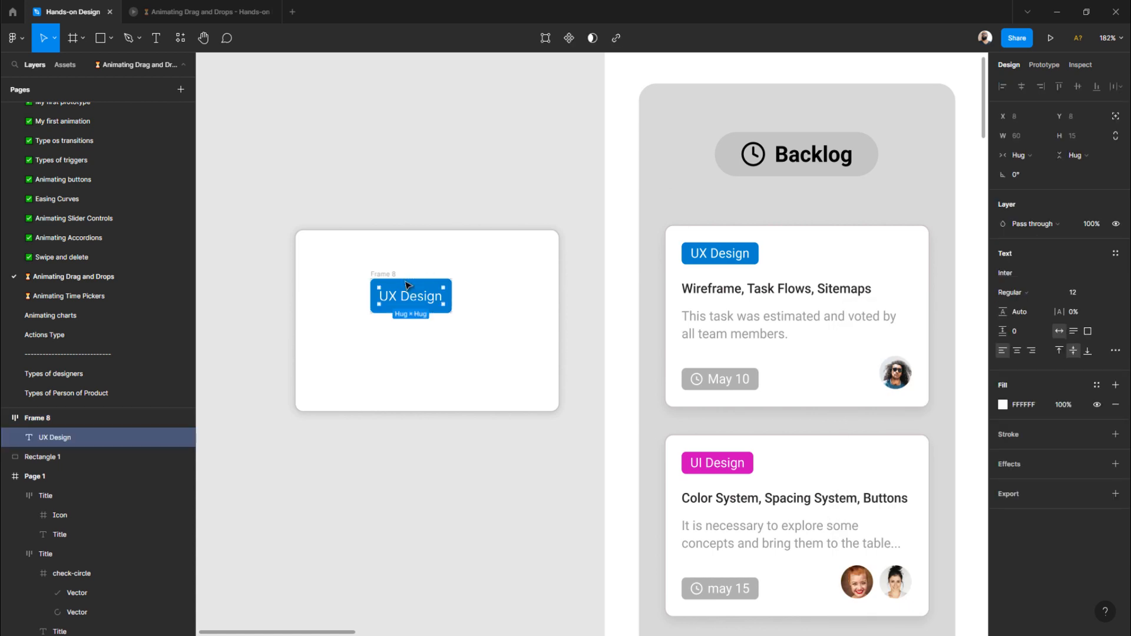
- Set the vertical padding of the UX Design tag's auto layout frame to 4
{"action": "left_click", "coordinate": [390, 275]}
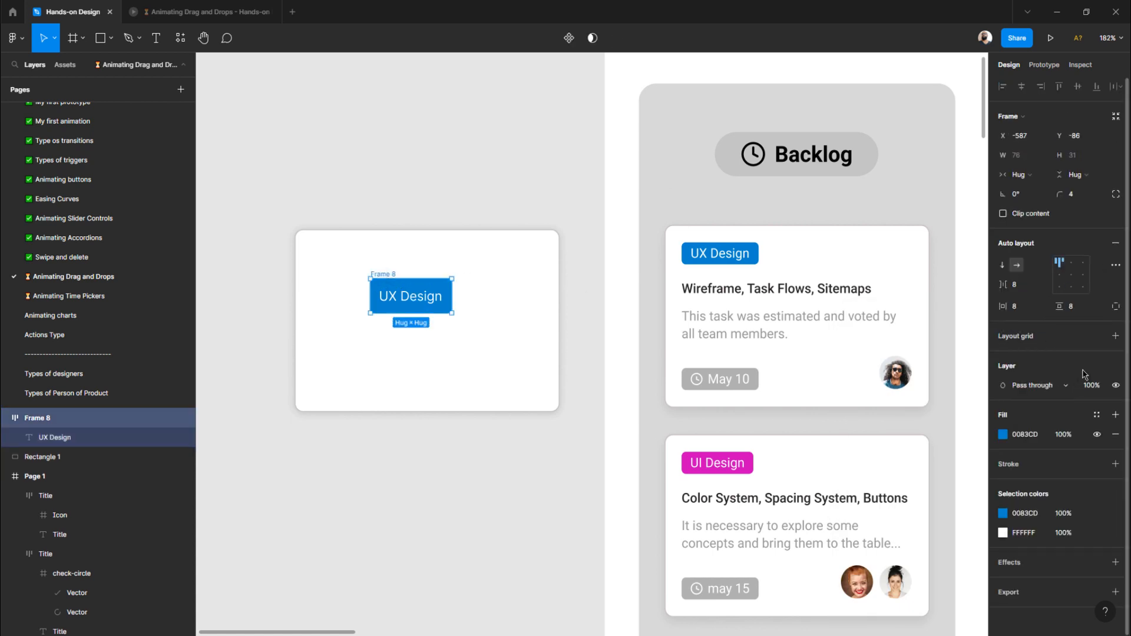
{"action": "left_click", "coordinate": [1075, 314]}
{"action": "type", "text": "4"}
{"action": "key", "text": "Return"}
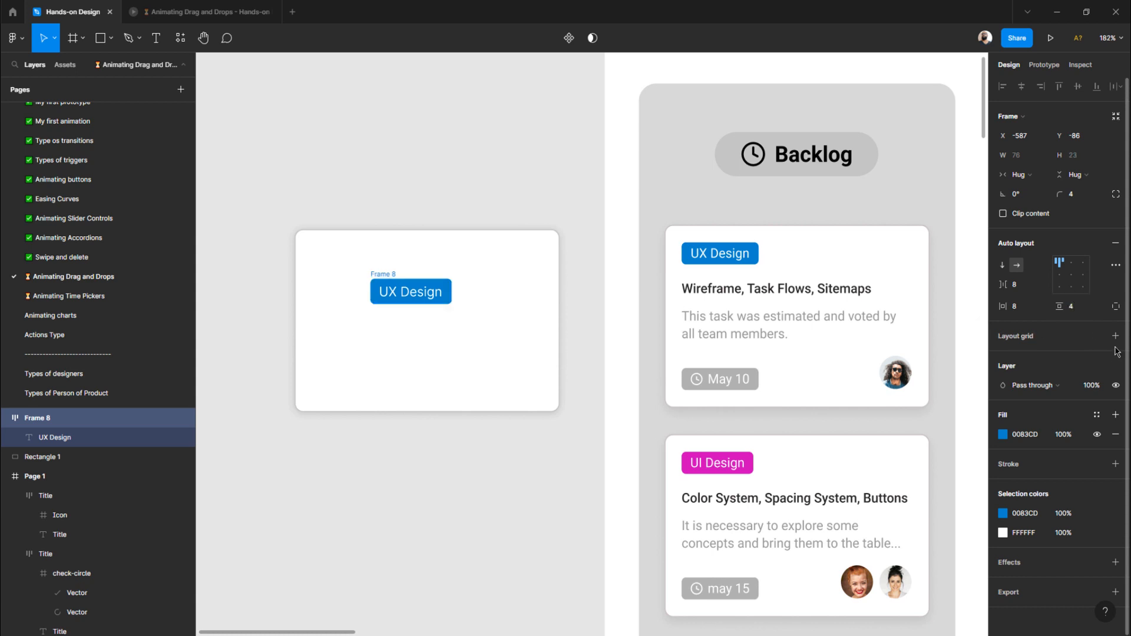
- Set the vertical padding of the UX Design tag's auto layout to 2
{"action": "left_click", "coordinate": [1087, 303]}
{"action": "key", "text": "Return"}
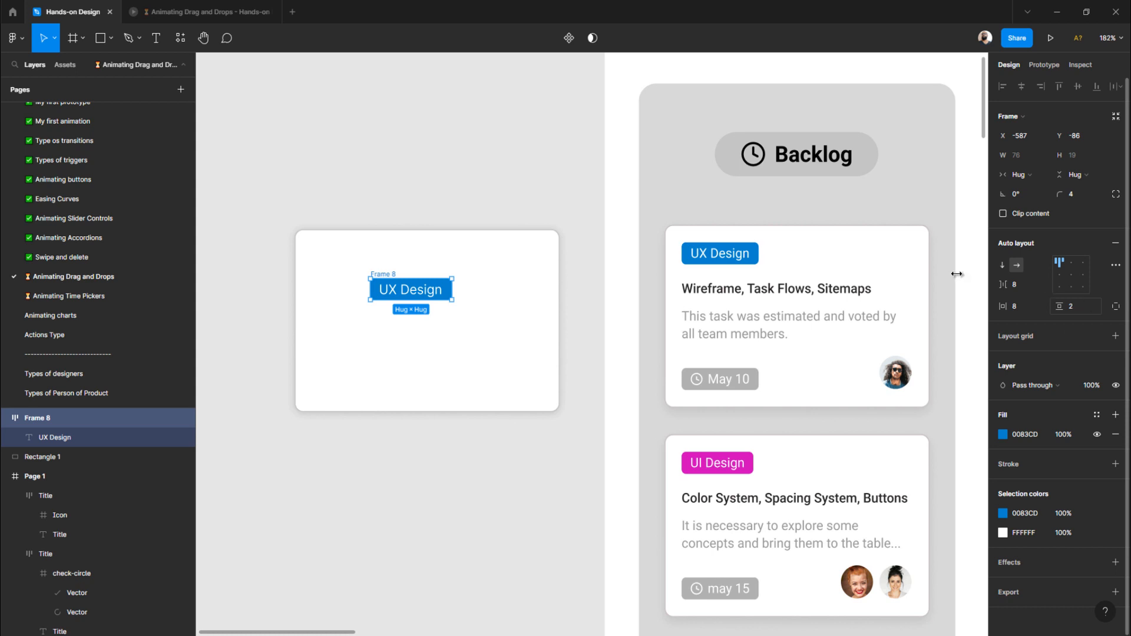
{"action": "left_click", "coordinate": [424, 177]}
{"action": "left_click", "coordinate": [410, 290]}
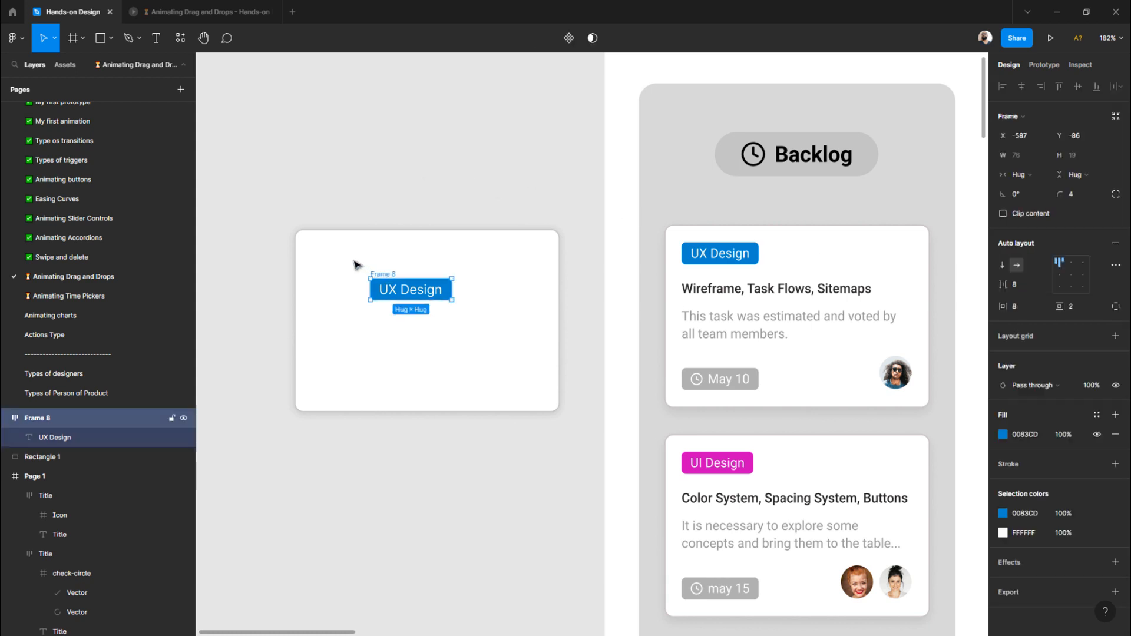
- Move the UX Design tag into the upper-left corner of the blank white card
{"action": "left_click_drag", "start_coordinate": [385, 280], "coordinate": [322, 248]}
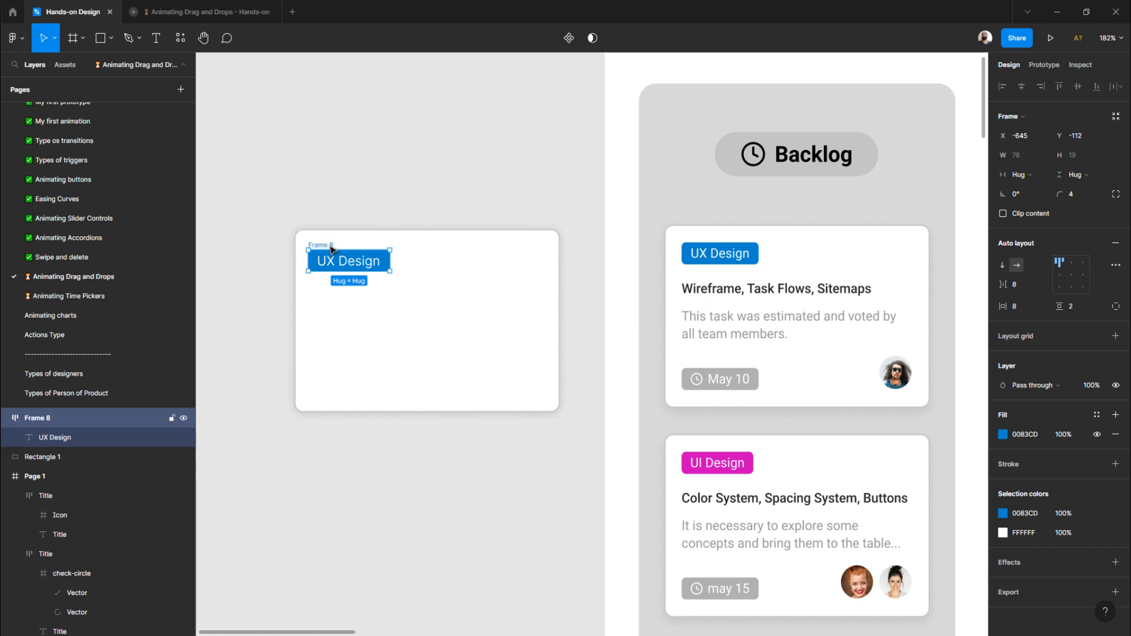
{"action": "left_click", "coordinate": [441, 314]}
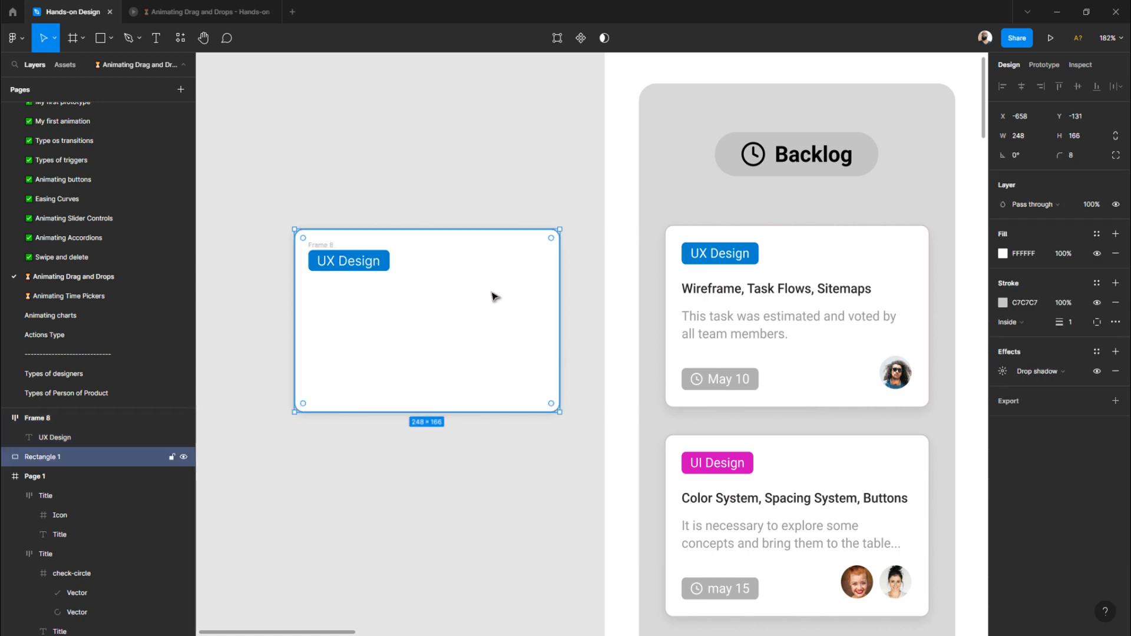
{"action": "left_click", "coordinate": [333, 248]}
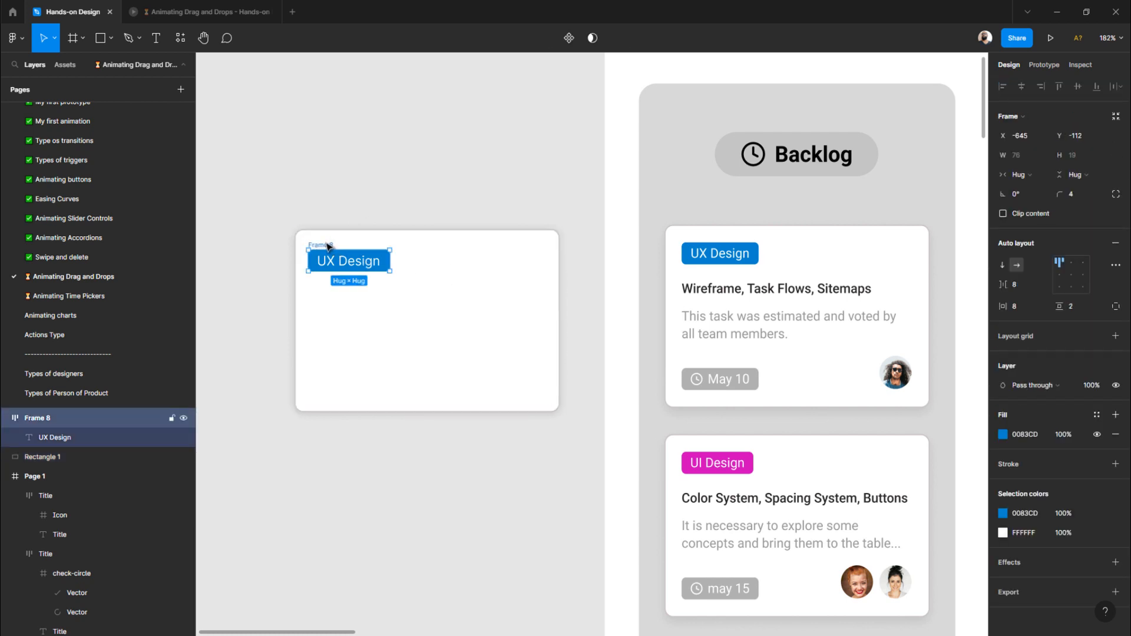
{"action": "left_click", "coordinate": [328, 221]}
{"action": "left_click", "coordinate": [327, 246]}
{"action": "left_click", "coordinate": [346, 203]}
{"action": "left_click", "coordinate": [327, 245]}
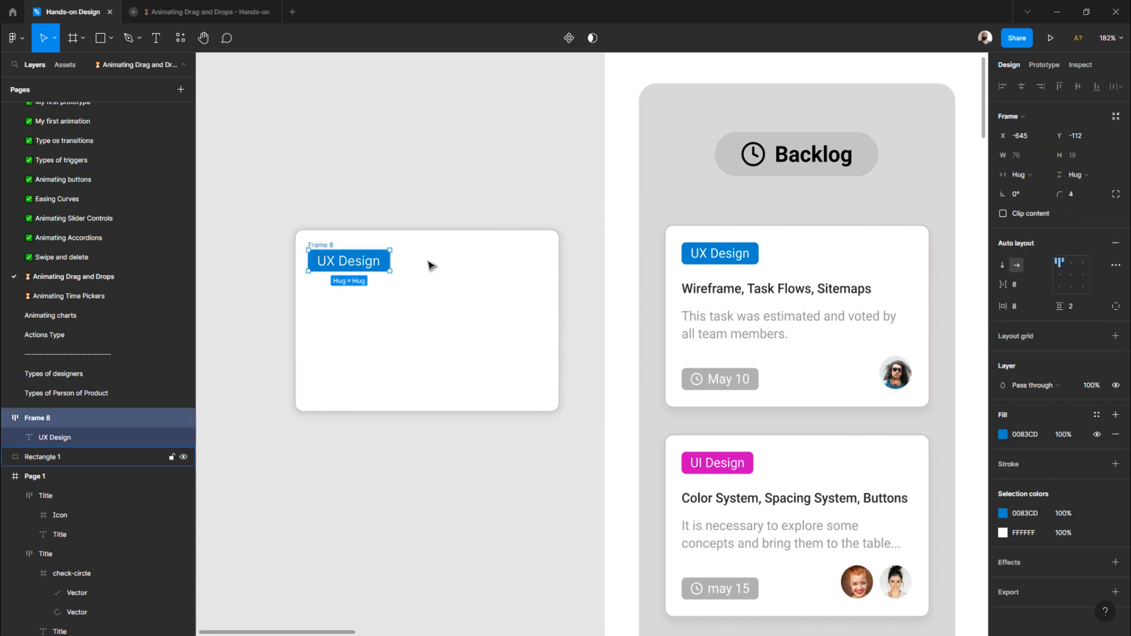
- Nudge the UX Design tag 3 px right and 3 px up for 16 px margins from the card's left and top edges
{"action": "key", "text": "alt"}
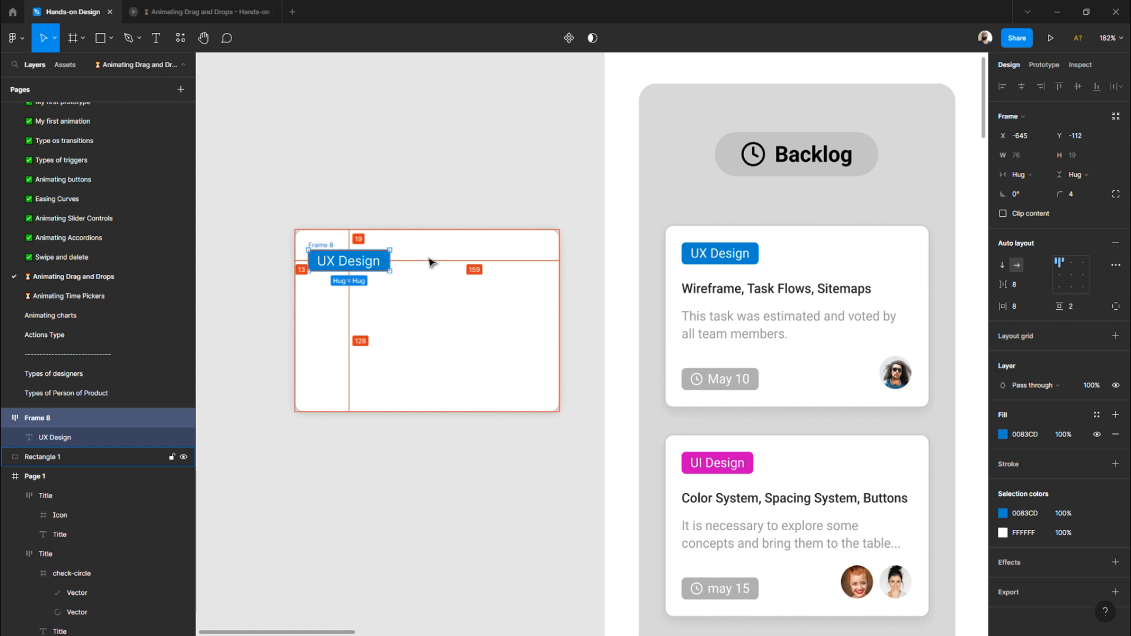
{"action": "key", "text": "Right"}
{"action": "key", "text": "Right"}
{"action": "key", "text": "Right"}
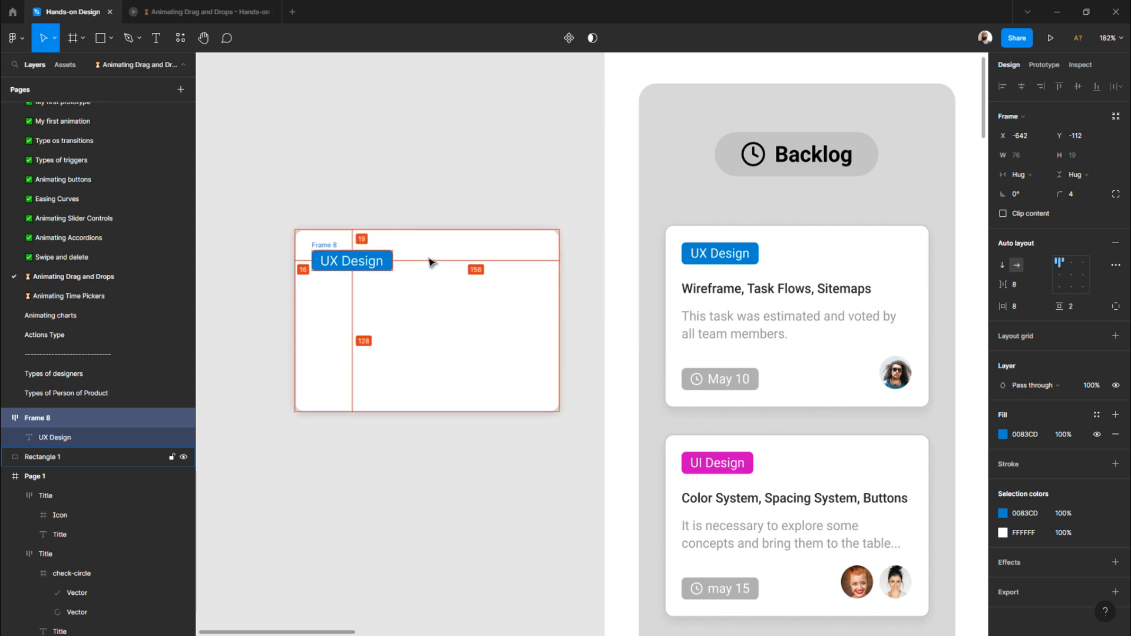
{"action": "key", "text": "Up"}
{"action": "key", "text": "Up"}
{"action": "key", "text": "Up"}
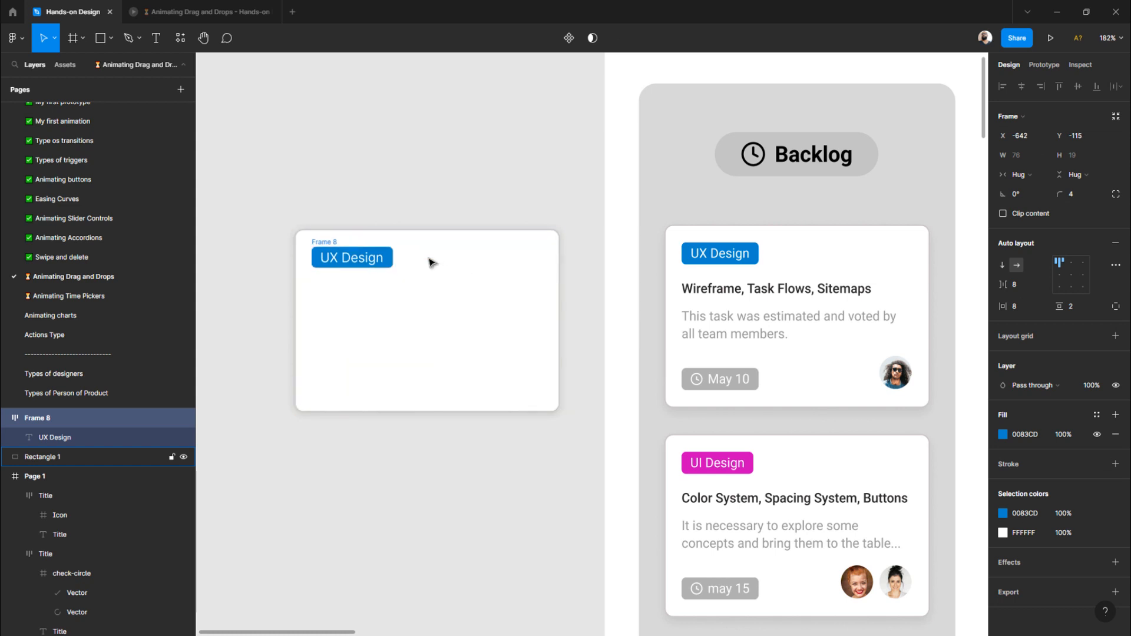
{"action": "left_click", "coordinate": [431, 260]}
{"action": "left_click", "coordinate": [432, 200]}
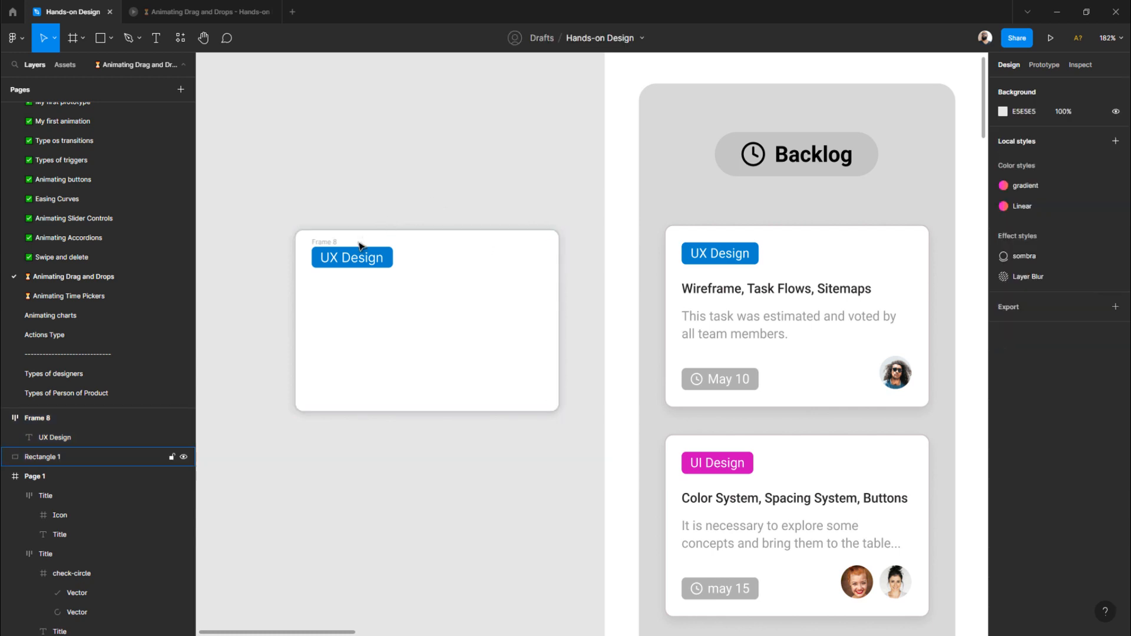
- Duplicate the UX Design tag just below the original and ungroup the copy so only its text layer is left
{"action": "left_click", "coordinate": [338, 246]}
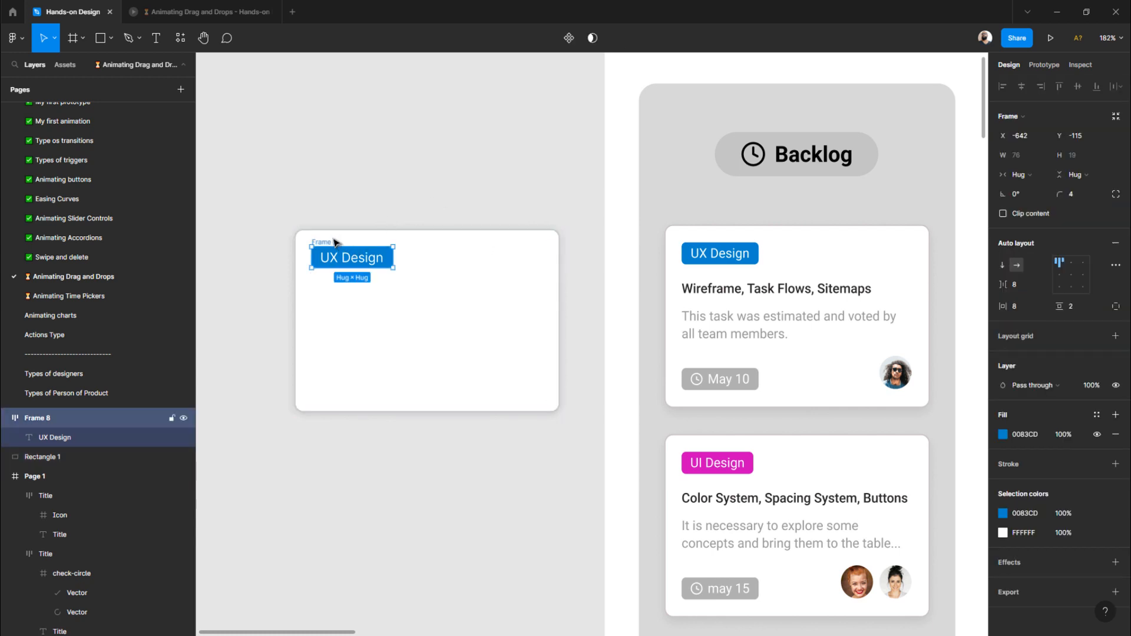
{"action": "left_click_drag", "start_coordinate": [334, 242], "coordinate": [344, 277]}
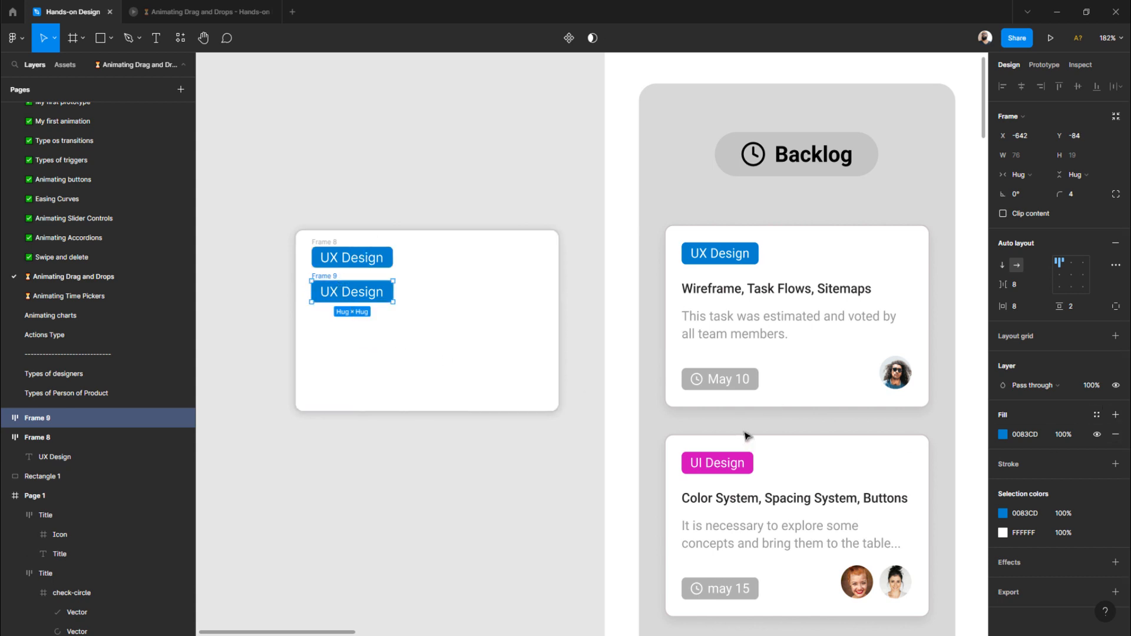
{"action": "key", "text": "ctrl+shift+g"}
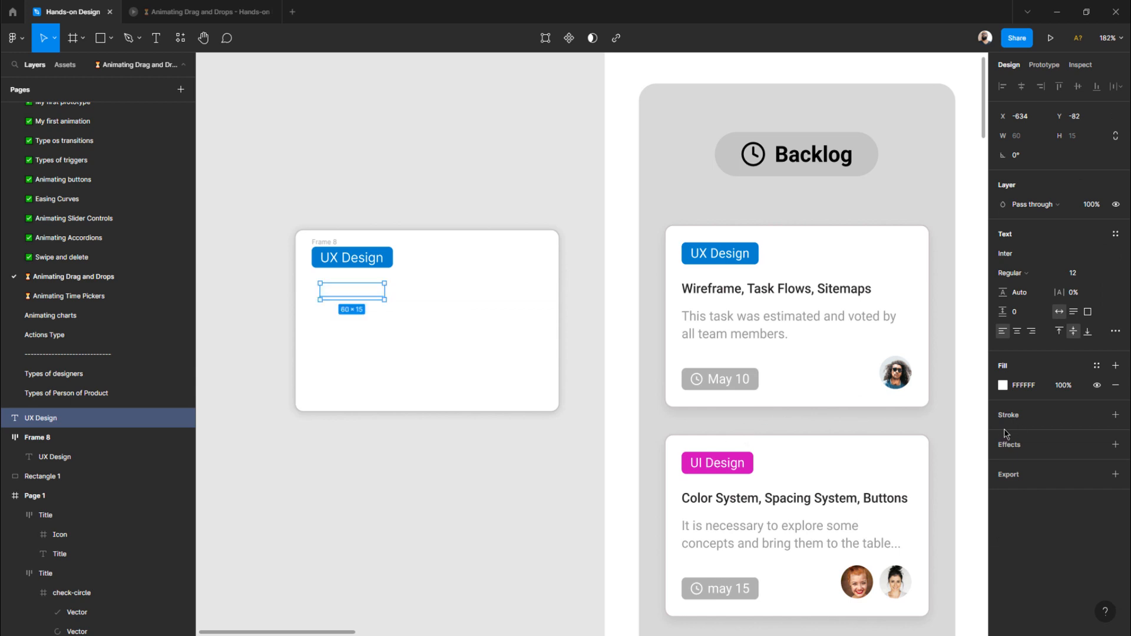
- Set the copied UX Design text's fill to black 000000 and make it bold
{"action": "left_click", "coordinate": [1003, 385]}
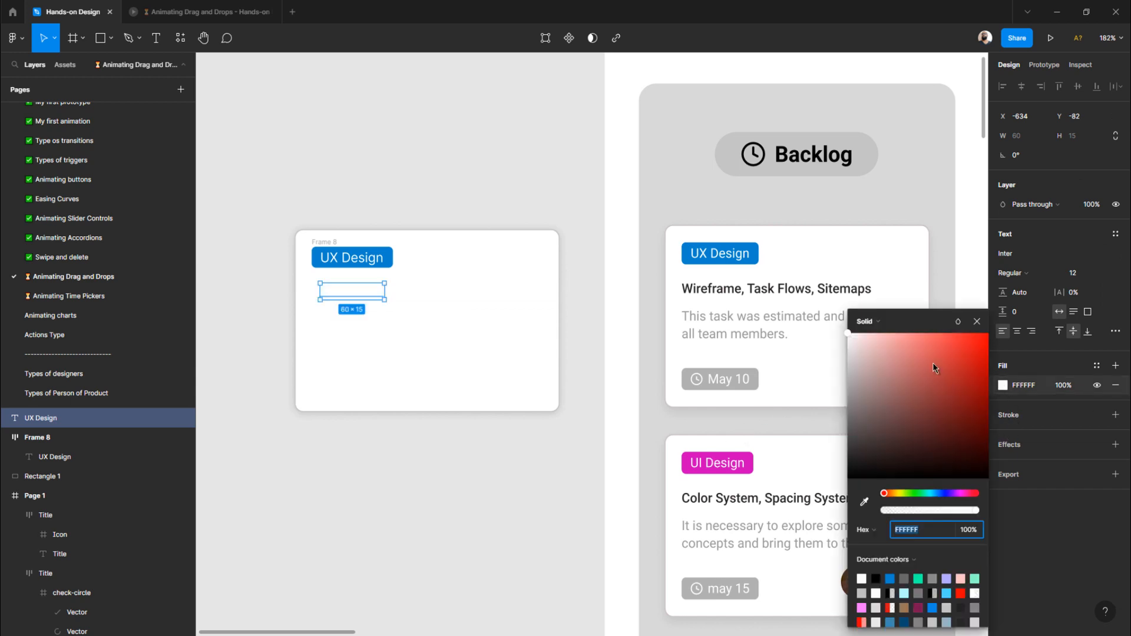
{"action": "left_click", "coordinate": [875, 579]}
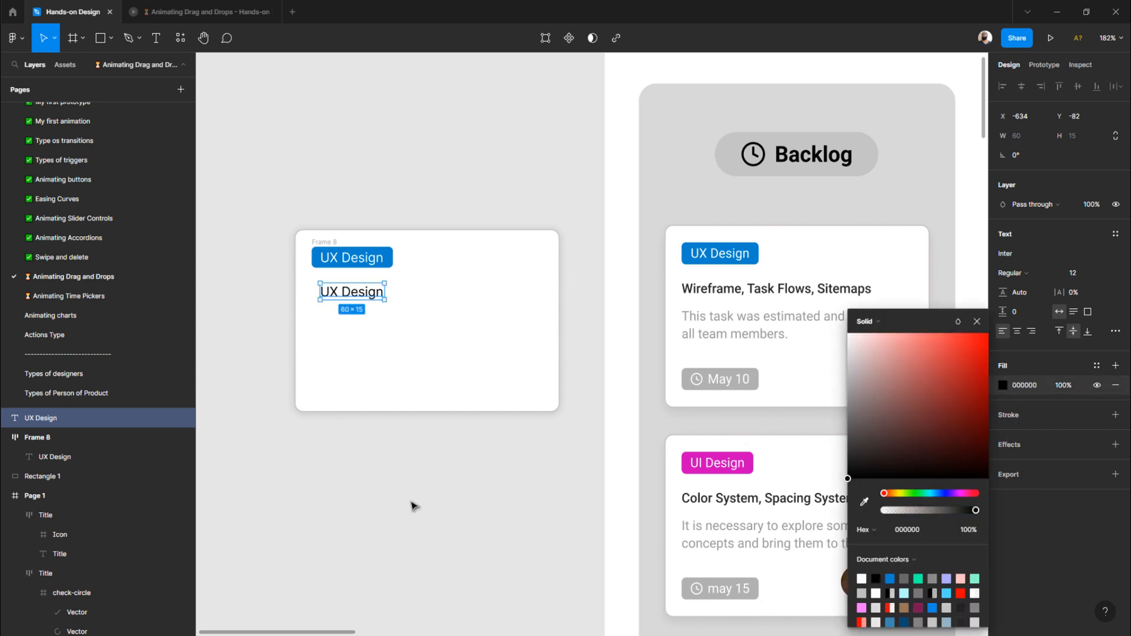
{"action": "key", "text": "ctrl+b"}
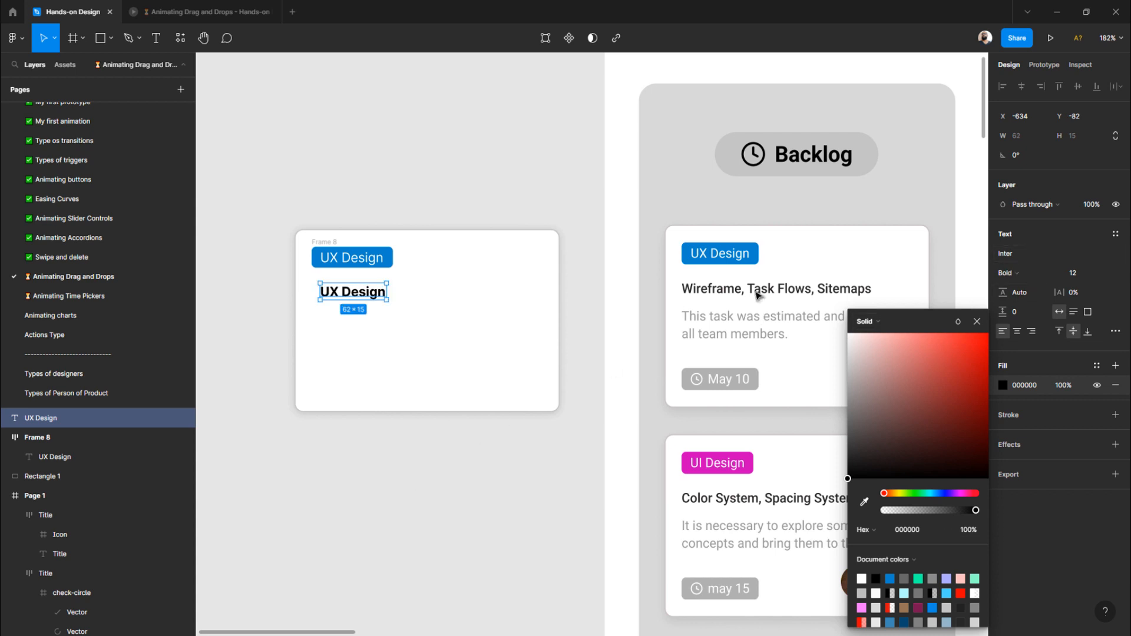
- Check the font of the reference card's title and set the copied text's weight to Medium
{"action": "left_click", "coordinate": [755, 291]}
{"action": "double_click", "coordinate": [754, 291]}
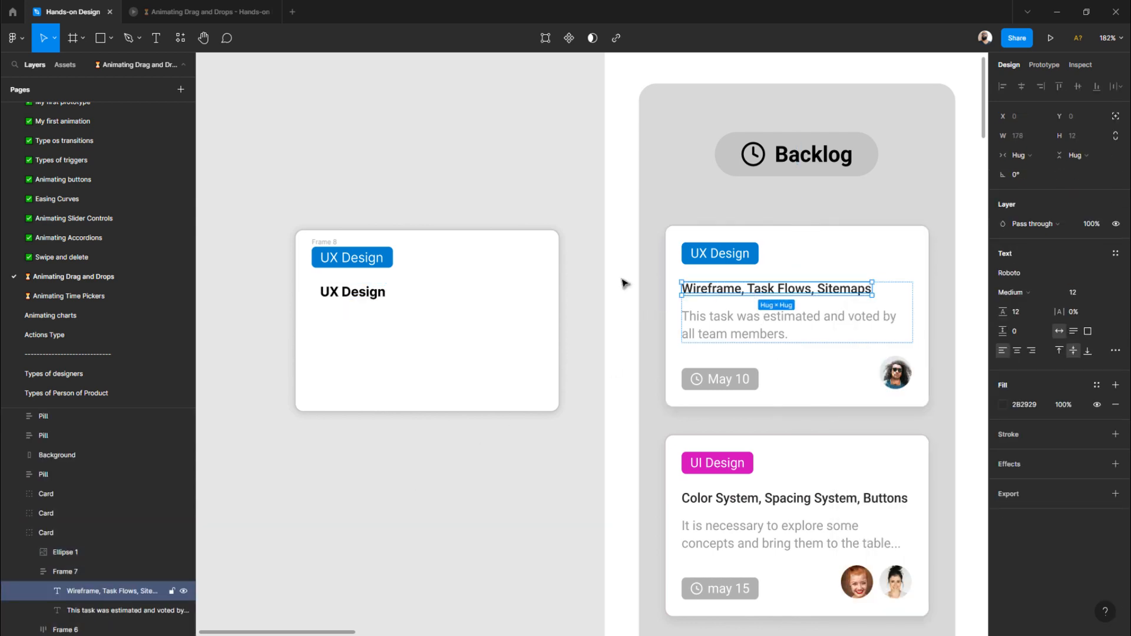
{"action": "left_click", "coordinate": [368, 295]}
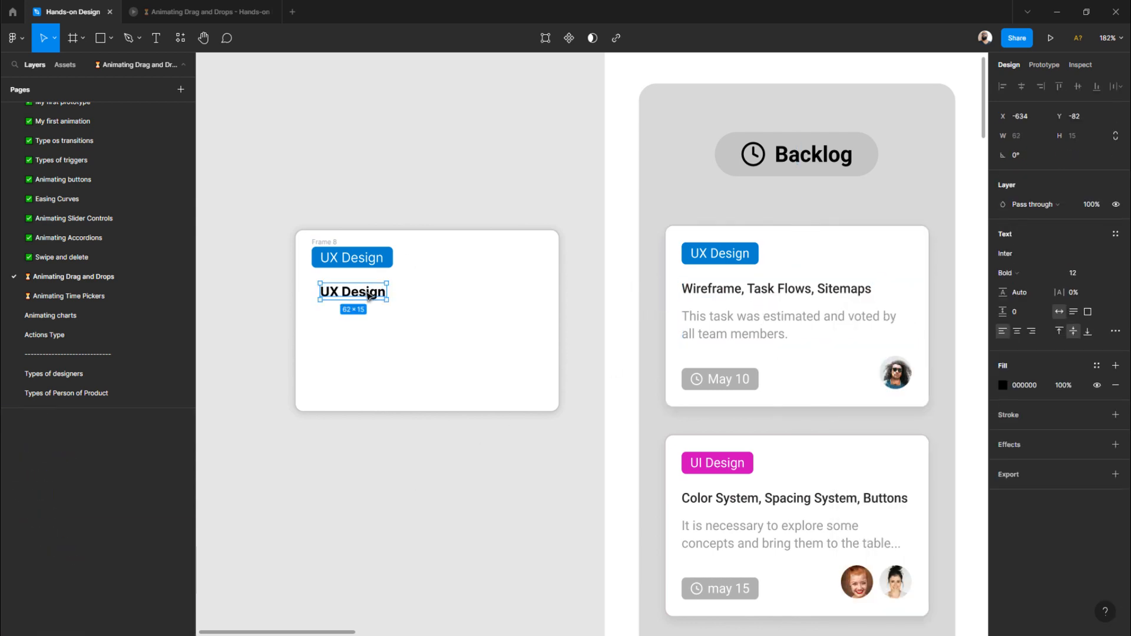
{"action": "left_click", "coordinate": [1009, 272]}
{"action": "left_click", "coordinate": [1044, 243]}
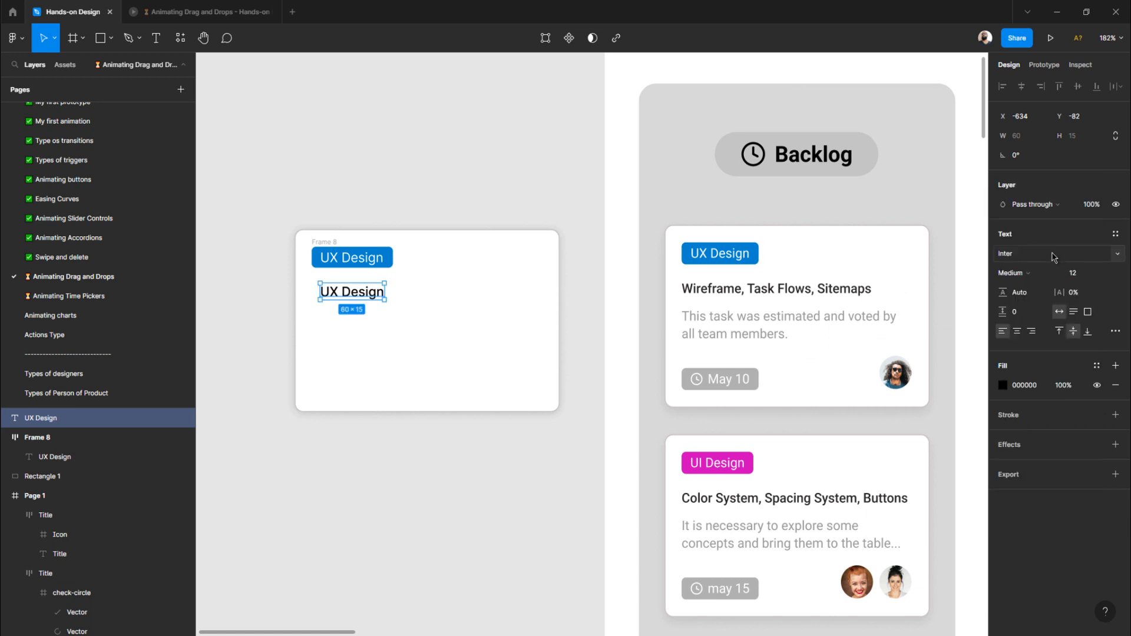
- Nudge the copied text 8 px left to align it with the left edge of the tag above
{"action": "key", "text": "alt"}
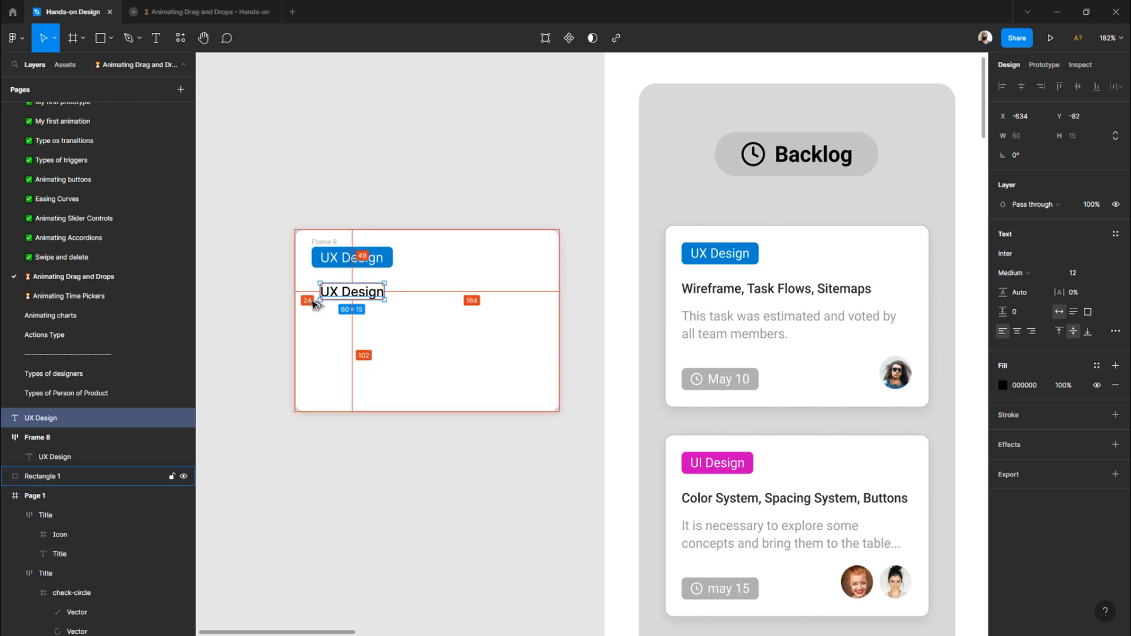
{"action": "key", "text": "Left"}
{"action": "key", "text": "Left"}
{"action": "key", "text": "Left"}
{"action": "key", "text": "Left"}
{"action": "key", "text": "Left"}
{"action": "key", "text": "Left"}
{"action": "key", "text": "Left"}
{"action": "key", "text": "Left"}
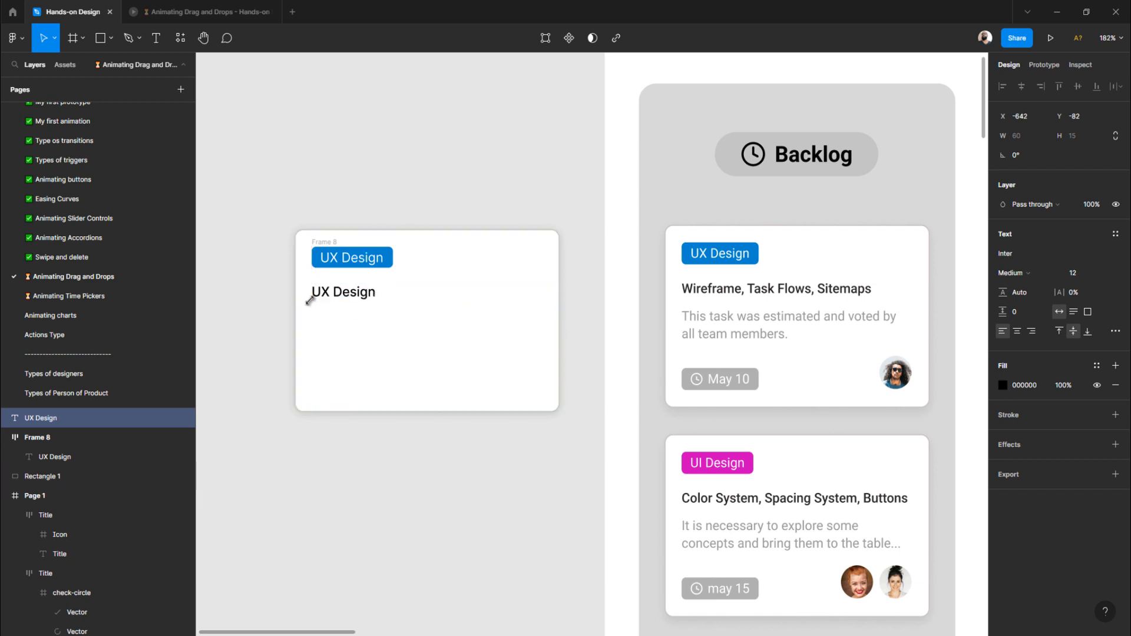
- Replace the copied text with the card title "Wireframe, Task Flows, Sitemaps"
{"action": "double_click", "coordinate": [360, 294]}
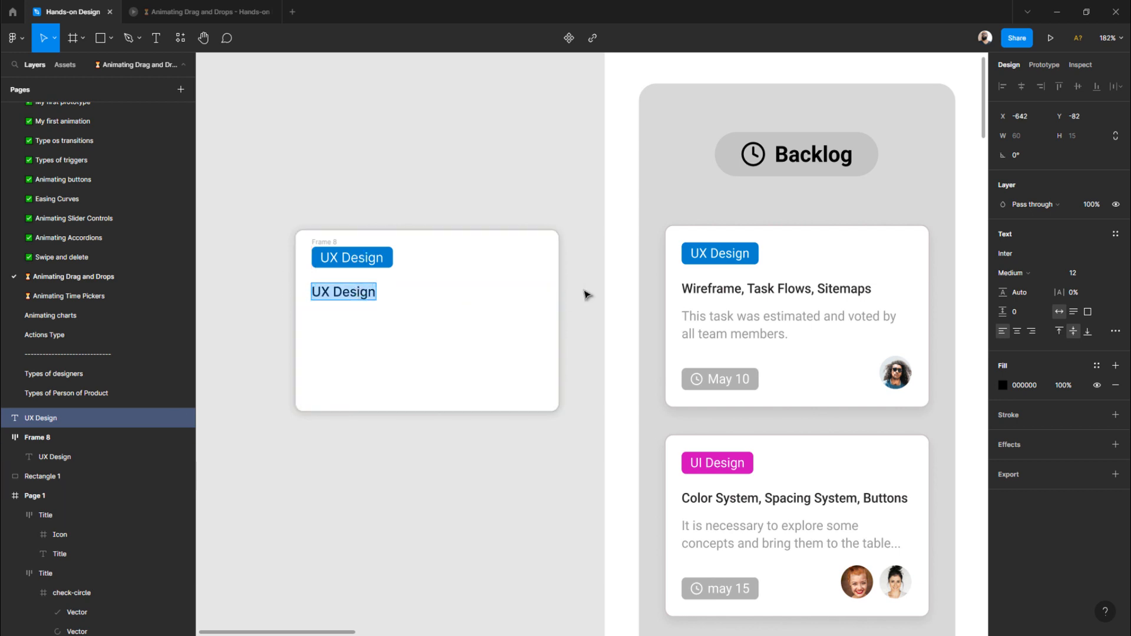
{"action": "type", "text": "Wirefr"}
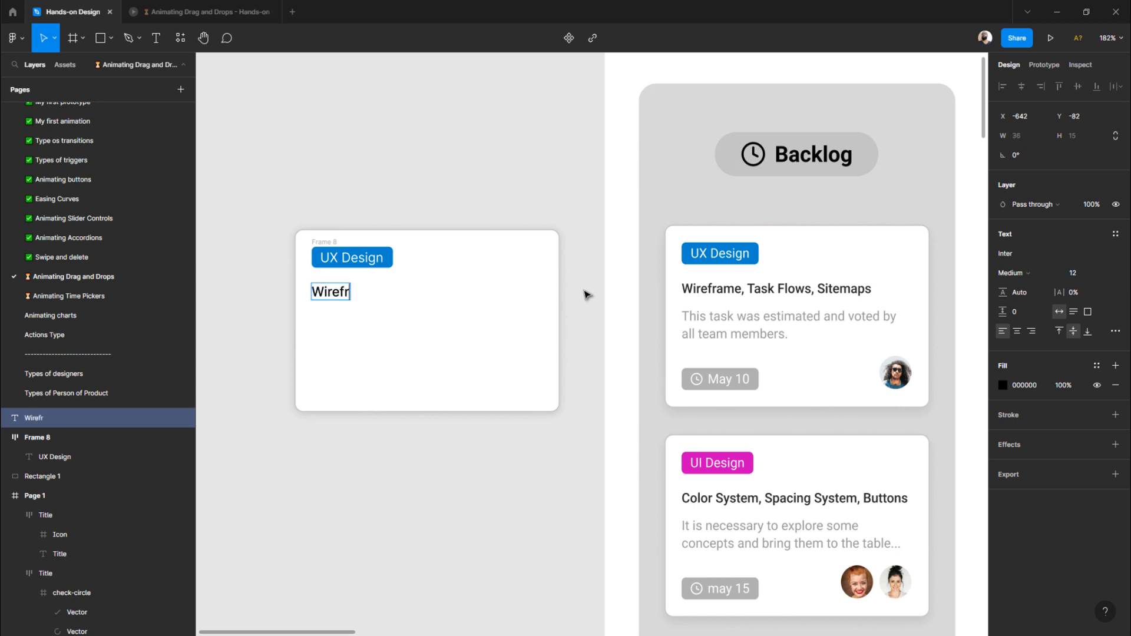
{"action": "type", "text": "ame, Tas"}
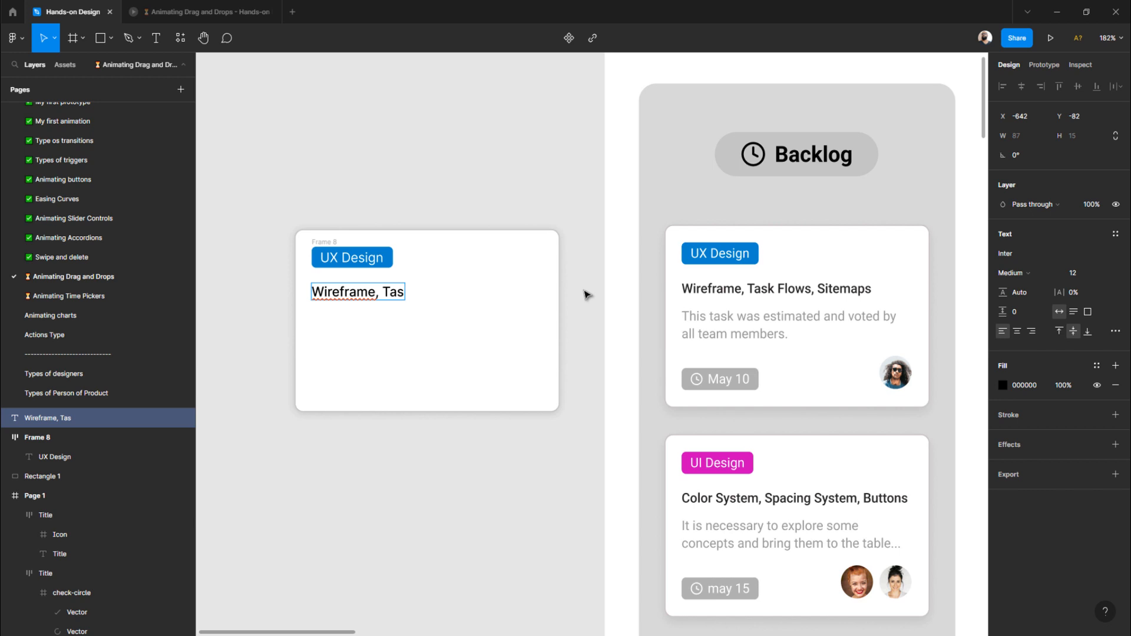
{"action": "type", "text": "ks,"}
{"action": "key", "text": "BackSpace"}
{"action": "key", "text": "BackSpace"}
{"action": "type", "text": "f"}
{"action": "key", "text": "BackSpace"}
{"action": "type", "text": "Flows, Sitemaps"}
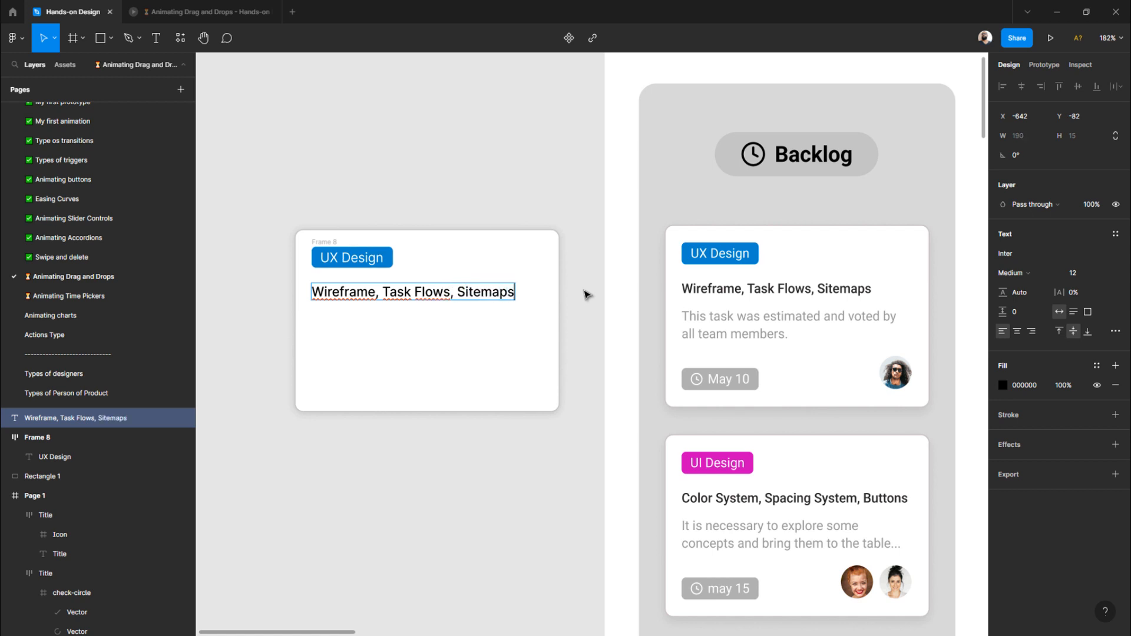
{"action": "key", "text": "Escape"}
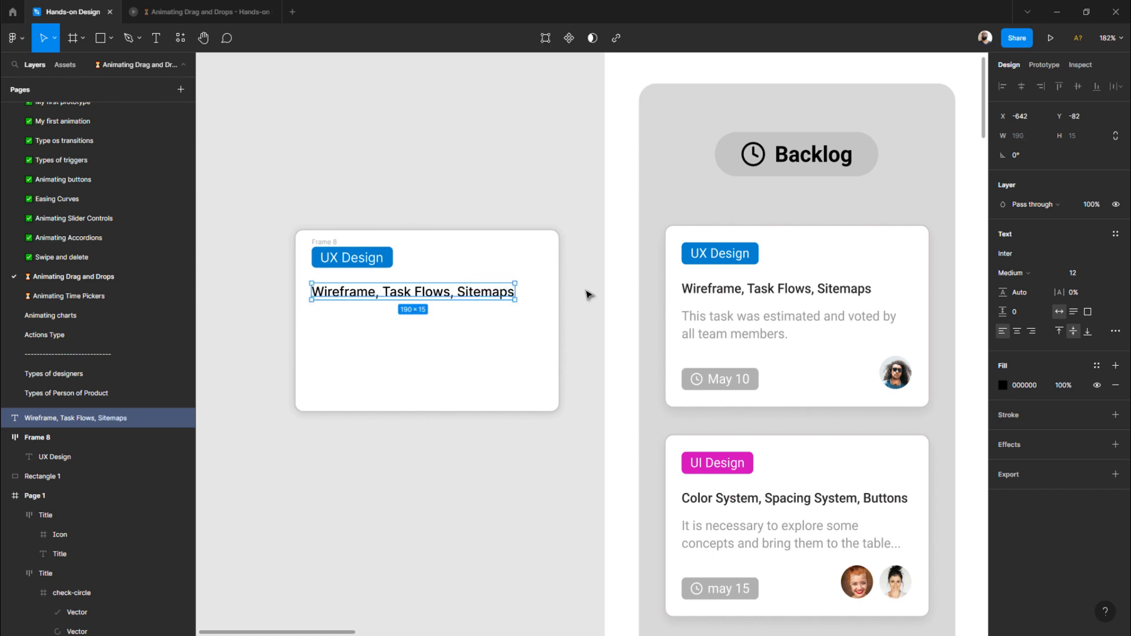
{"action": "left_click", "coordinate": [465, 194]}
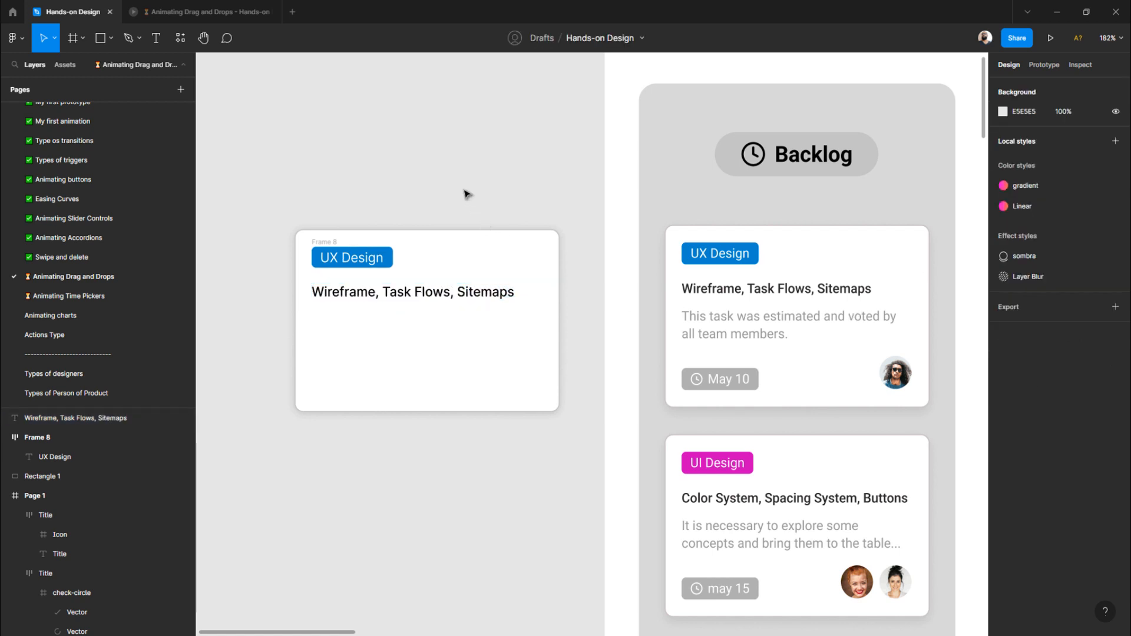
- Set the card title's font weight to Semi Bold and its fill to dark grey 292929
{"action": "left_click", "coordinate": [432, 293]}
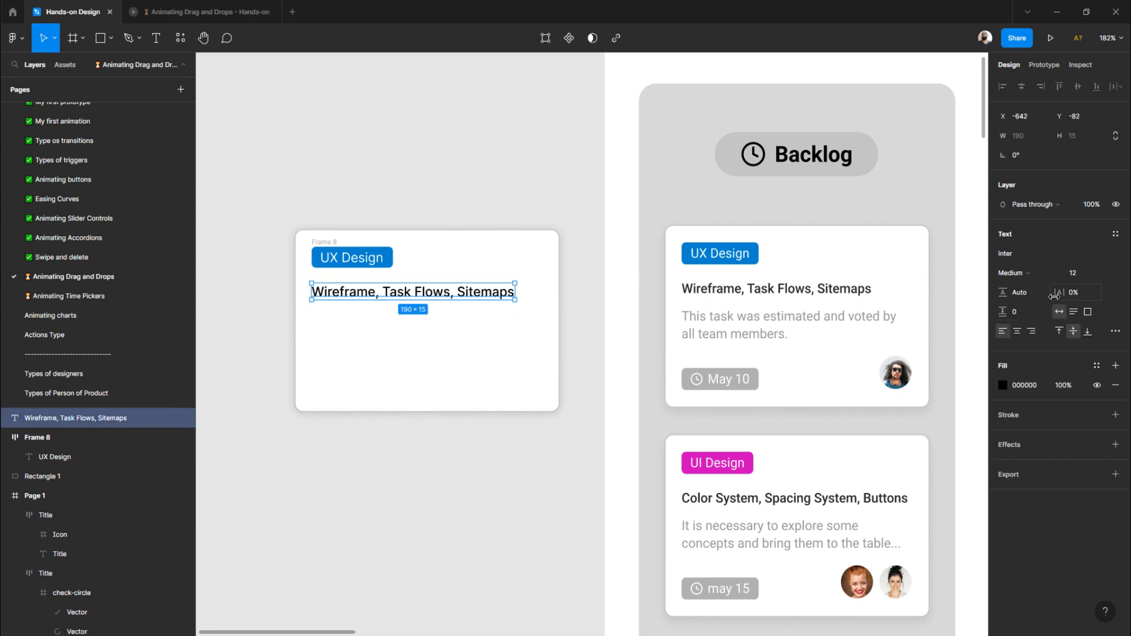
{"action": "left_click", "coordinate": [1027, 277]}
{"action": "left_click", "coordinate": [1025, 287]}
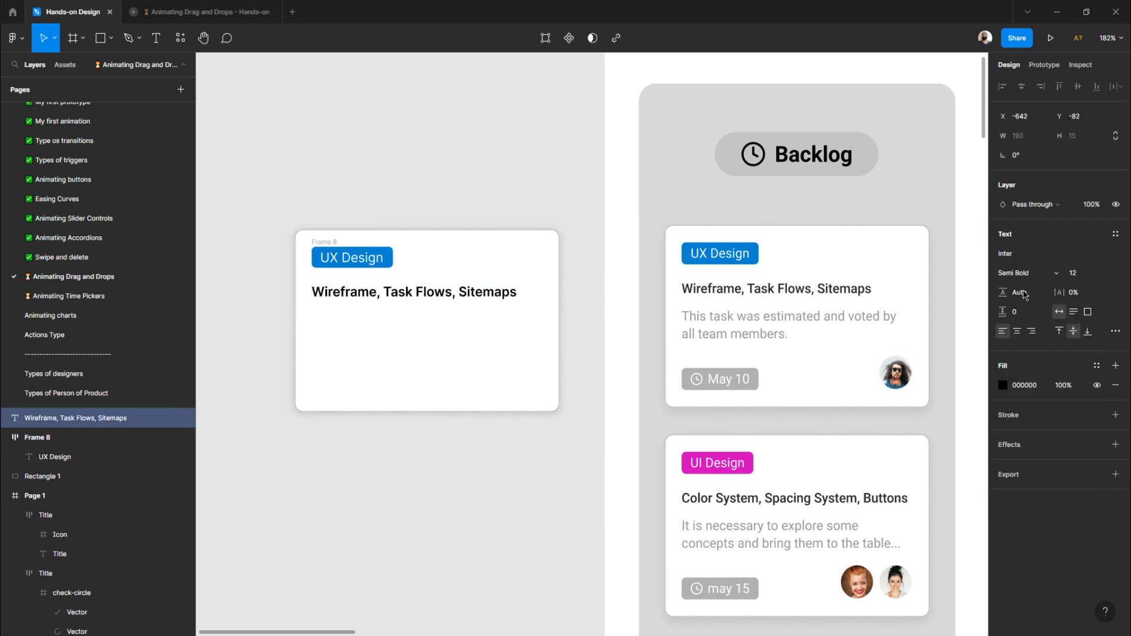
{"action": "left_click", "coordinate": [1003, 385]}
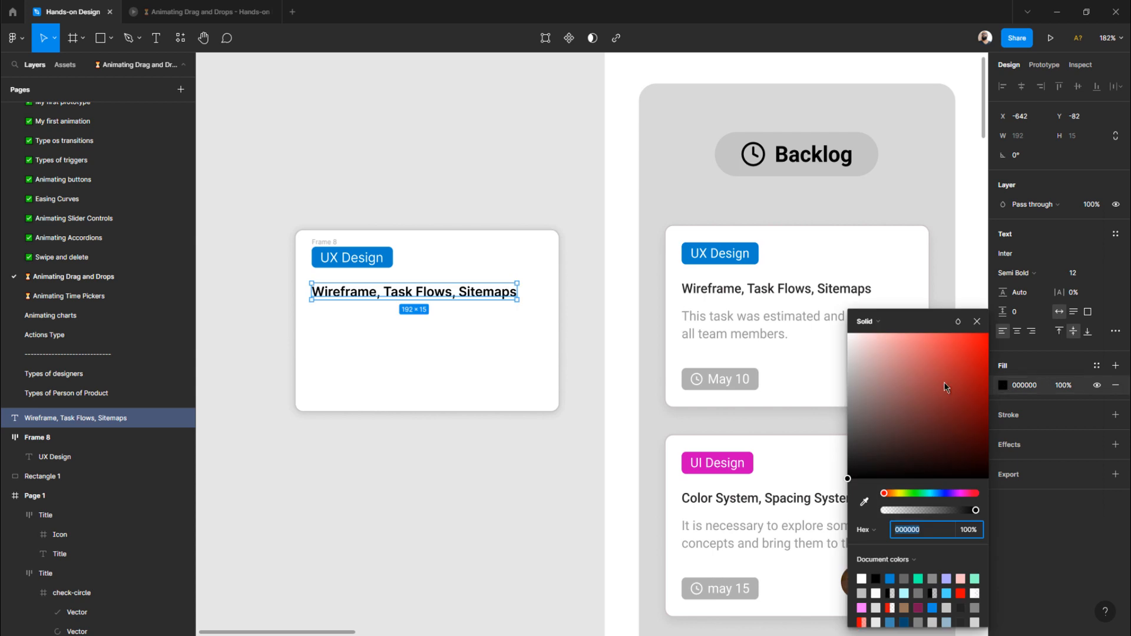
{"action": "left_click_drag", "start_coordinate": [857, 468], "coordinate": [838, 463]}
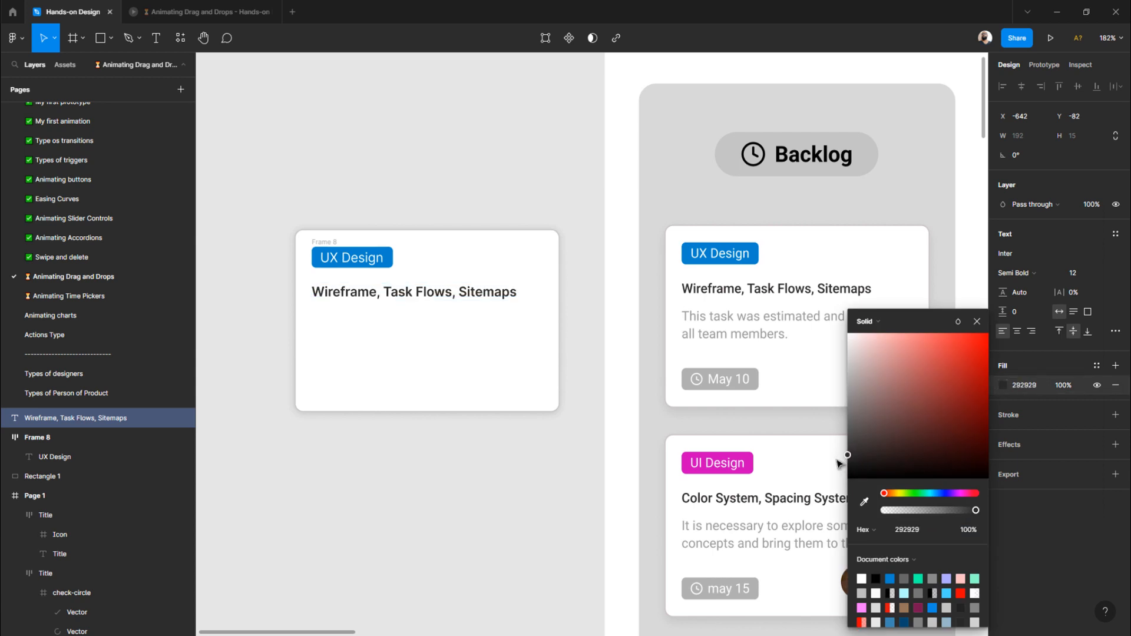
{"action": "left_click", "coordinate": [446, 483]}
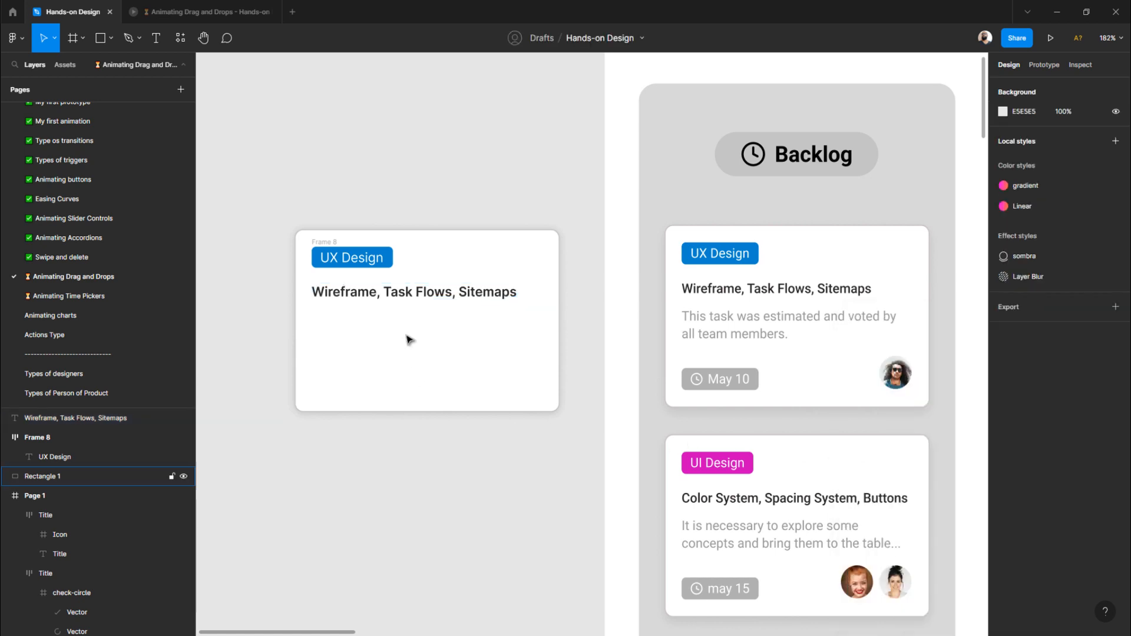
- Combine the card title and the UX Design tag into one vertical auto layout frame
{"action": "left_click", "coordinate": [403, 295]}
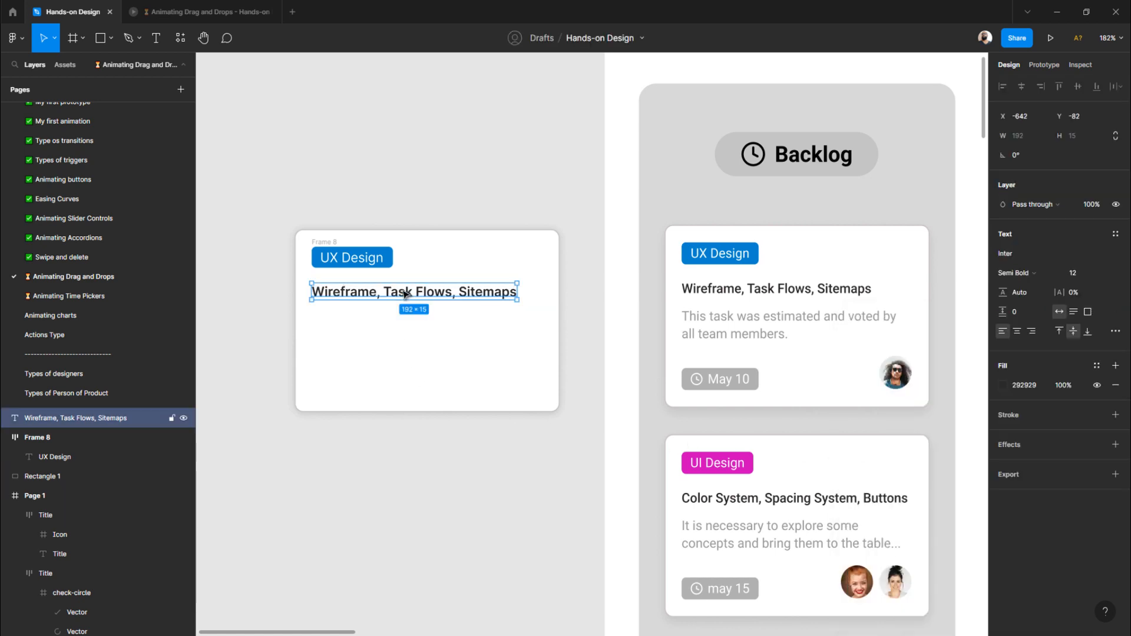
{"action": "left_click", "coordinate": [328, 246], "text": "shift"}
{"action": "key", "text": "shift+a"}
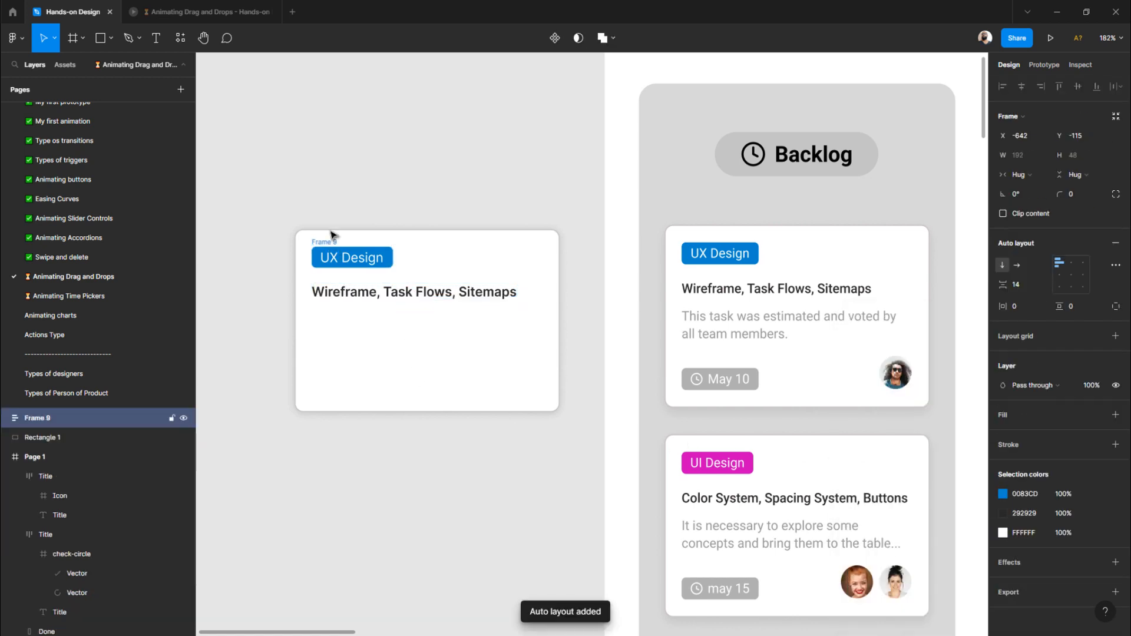
{"action": "left_click", "coordinate": [333, 296]}
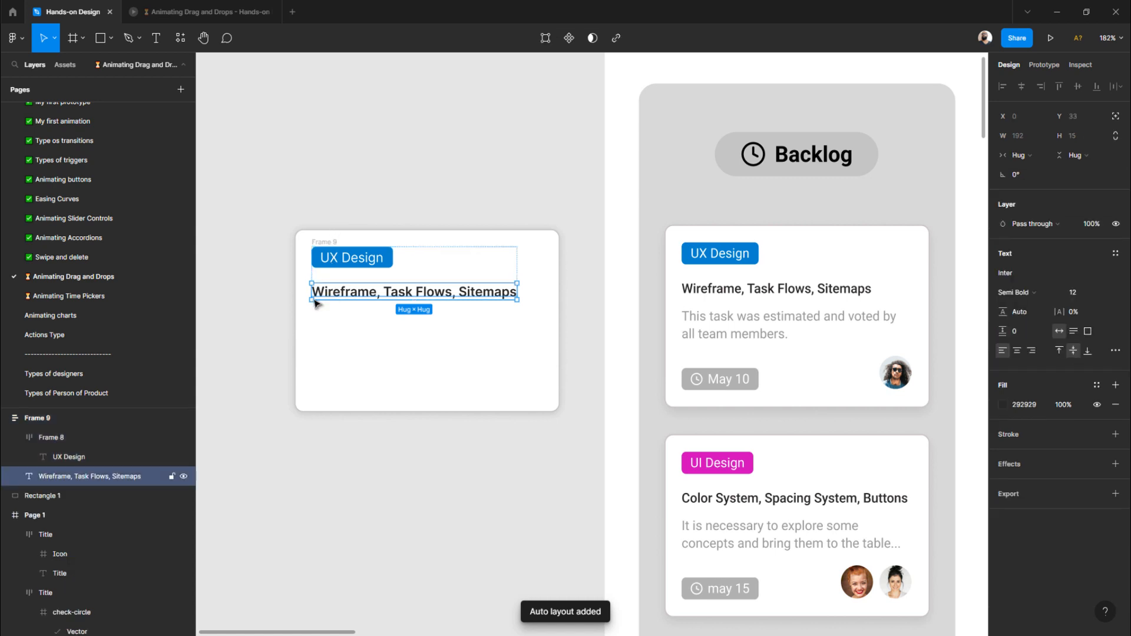
- Rename the "Wireframe, Task Flows, Sitemaps" text layer to "Title"
{"action": "double_click", "coordinate": [118, 477]}
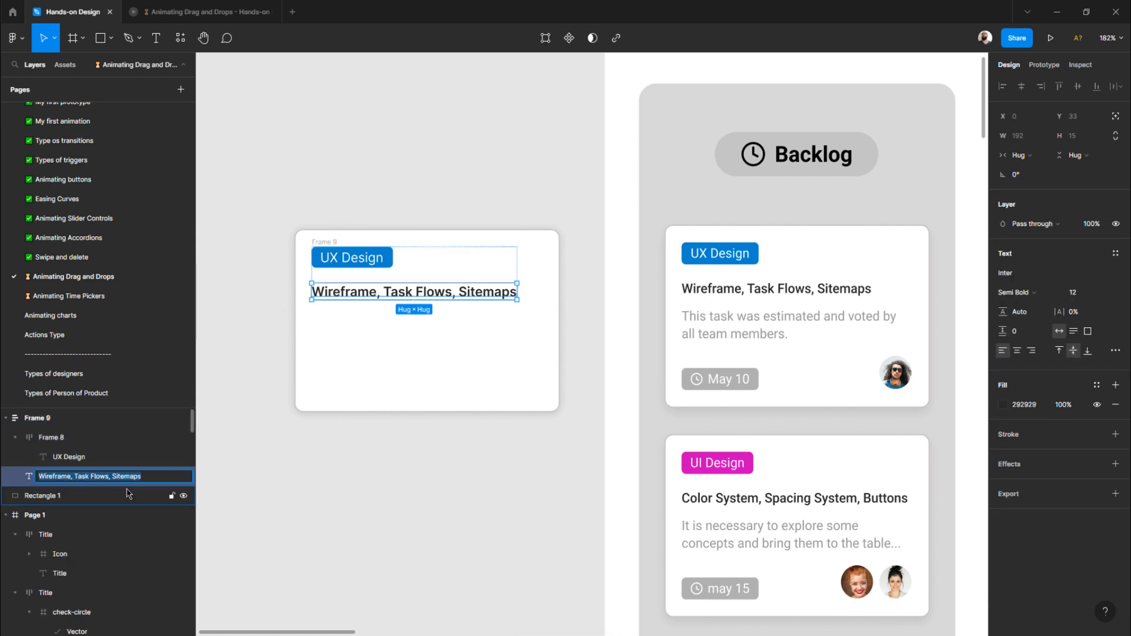
{"action": "type", "text": "Ti"}
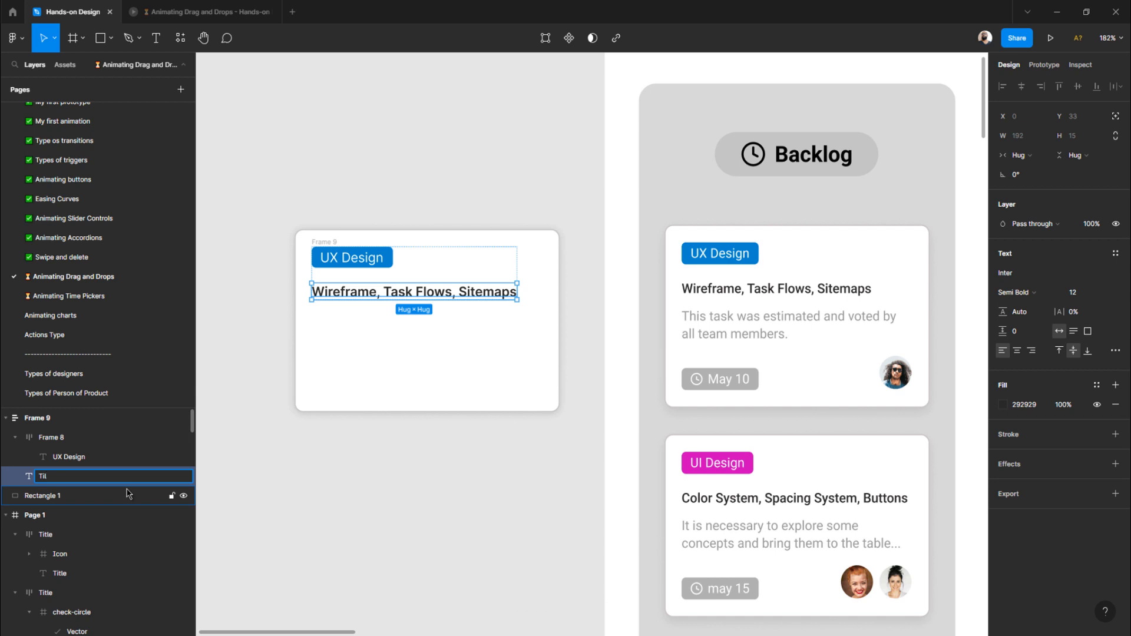
{"action": "type", "text": "tle"}
{"action": "key", "text": "Return"}
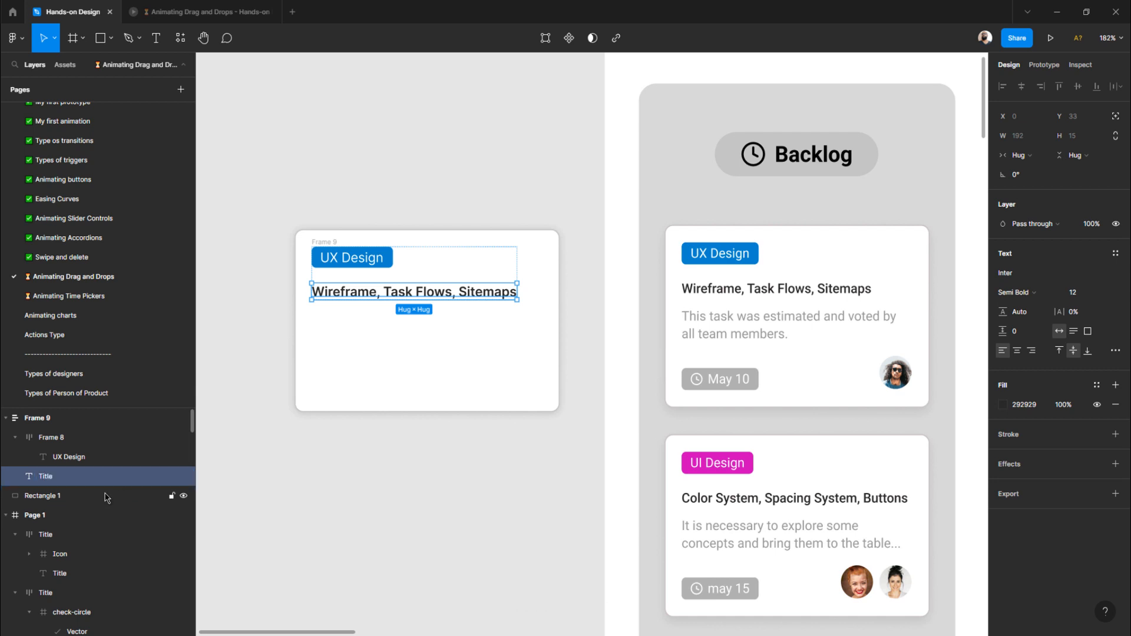
- Rename the frame layer holding the UX Design text to "Tag" and collapse it
{"action": "left_click", "coordinate": [64, 463]}
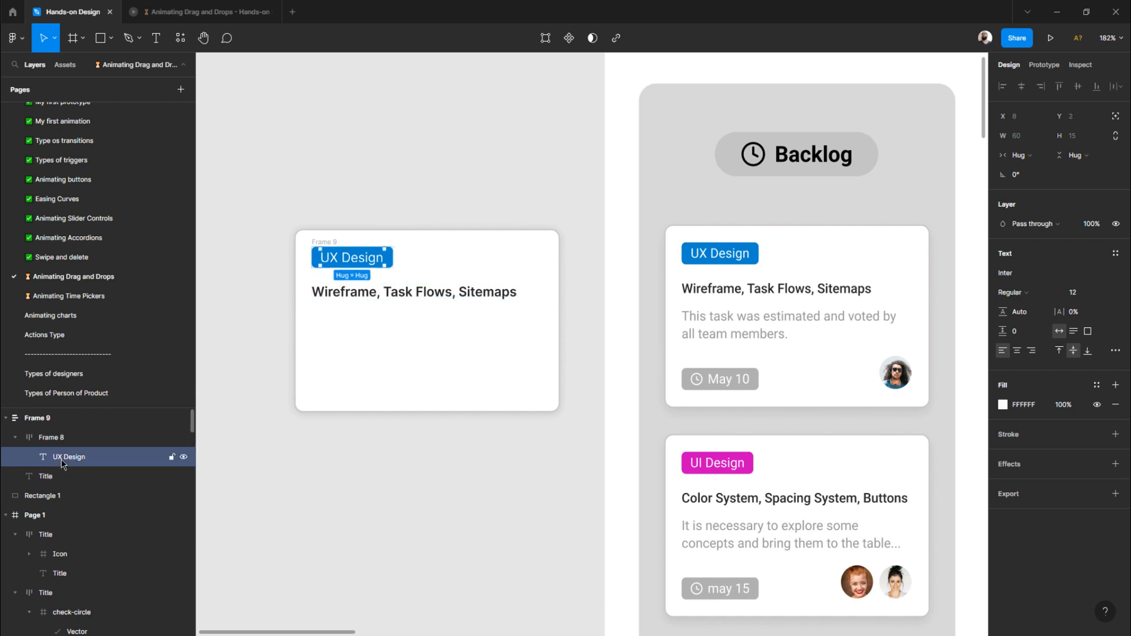
{"action": "left_click", "coordinate": [60, 439]}
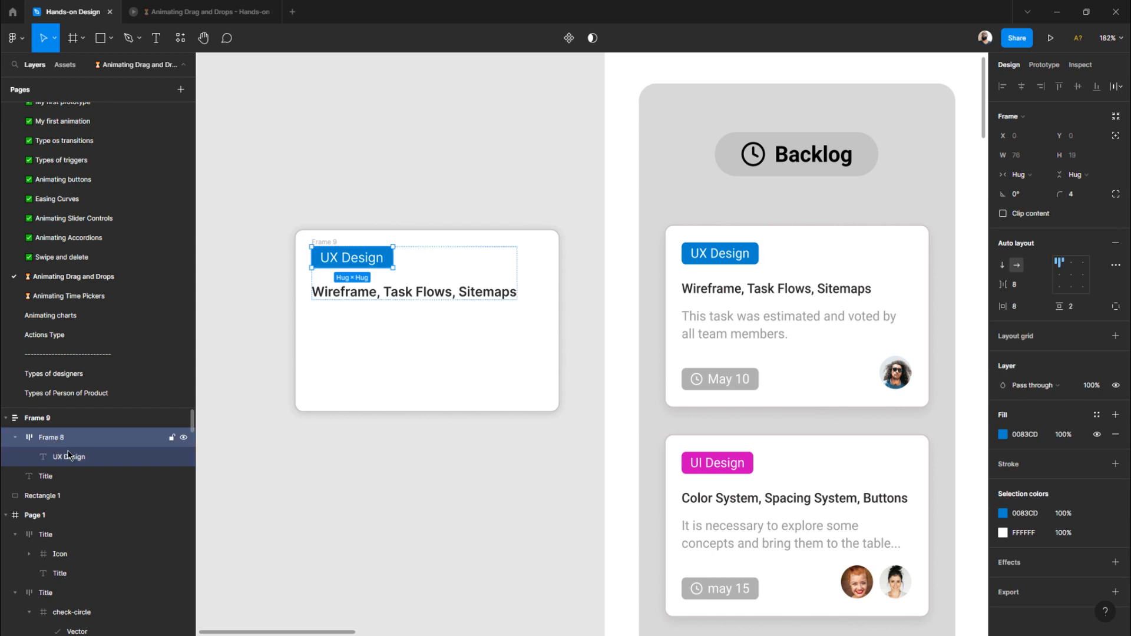
{"action": "key", "text": "ctrl+r"}
{"action": "type", "text": "T"}
{"action": "key", "text": "Return"}
{"action": "left_click", "coordinate": [14, 437]}
- Rename the auto layout frame that contains the tag and title to "Elements"
{"action": "left_click", "coordinate": [71, 419]}
{"action": "key", "text": "ctrl+r"}
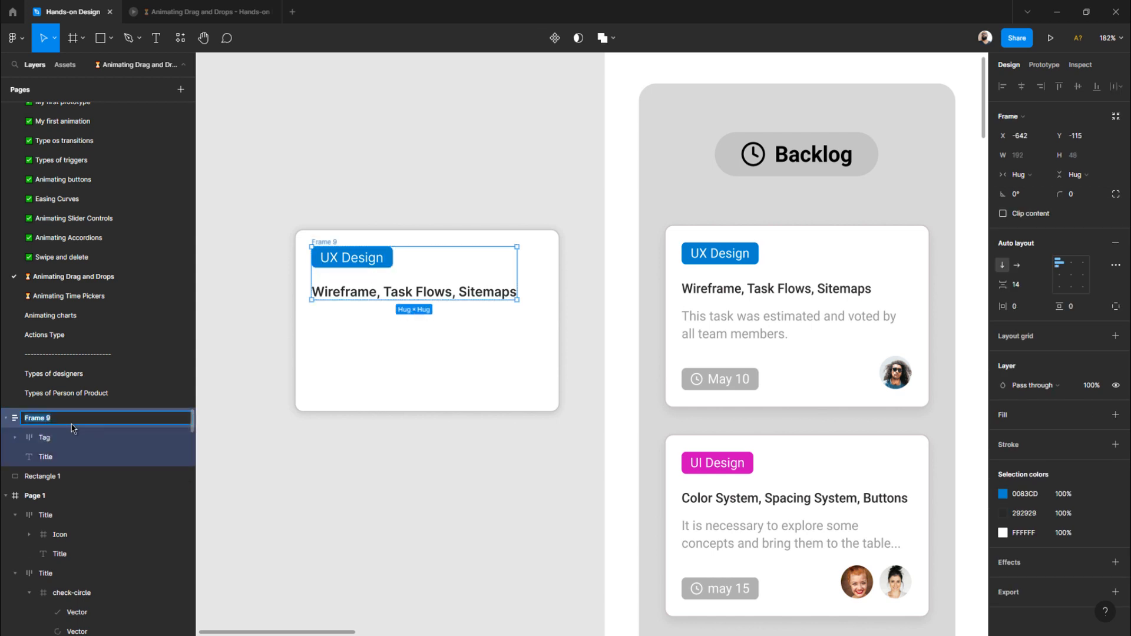
{"action": "type", "text": "Elements"}
{"action": "key", "text": "Return"}
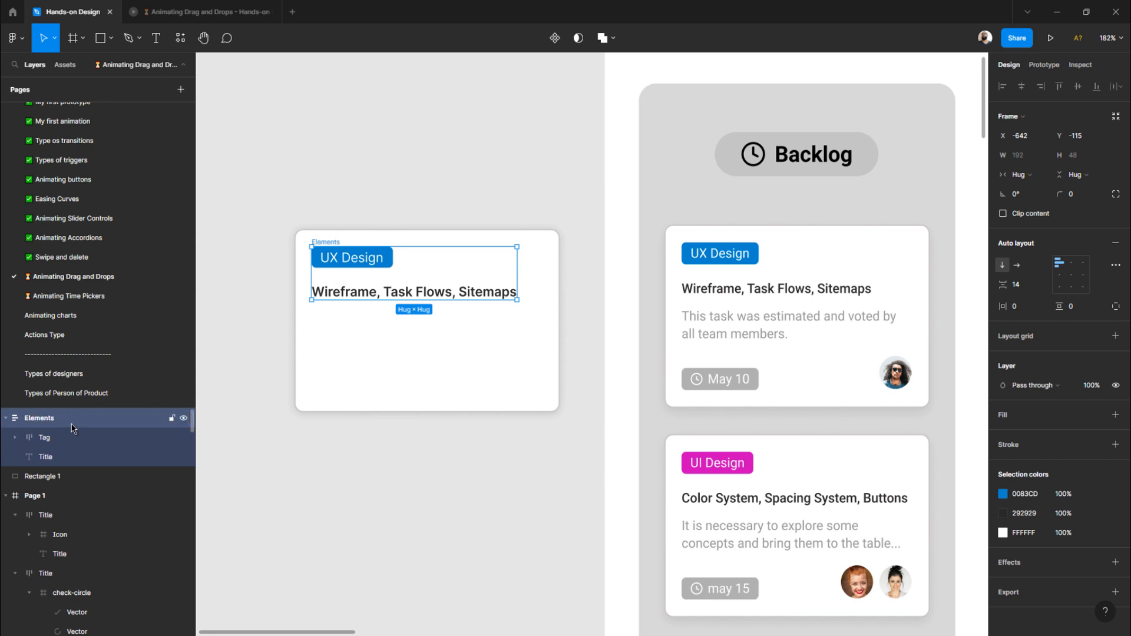
{"action": "left_click", "coordinate": [221, 261]}
- Duplicate the card title text inside the Elements frame
{"action": "left_click", "coordinate": [380, 293]}
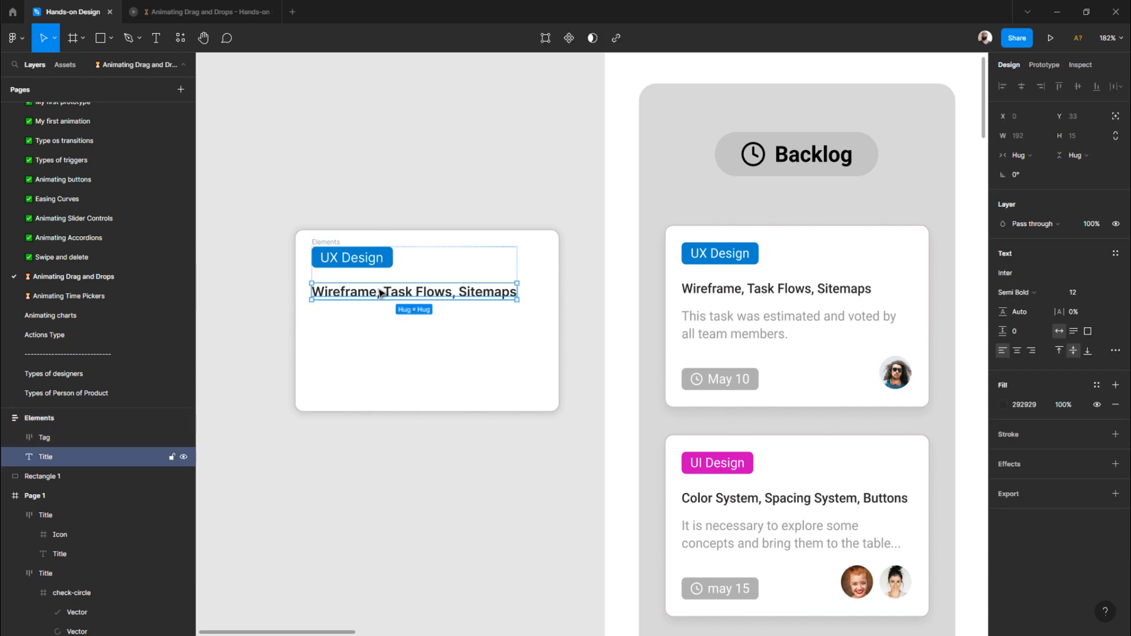
{"action": "key", "text": "ctrl+d"}
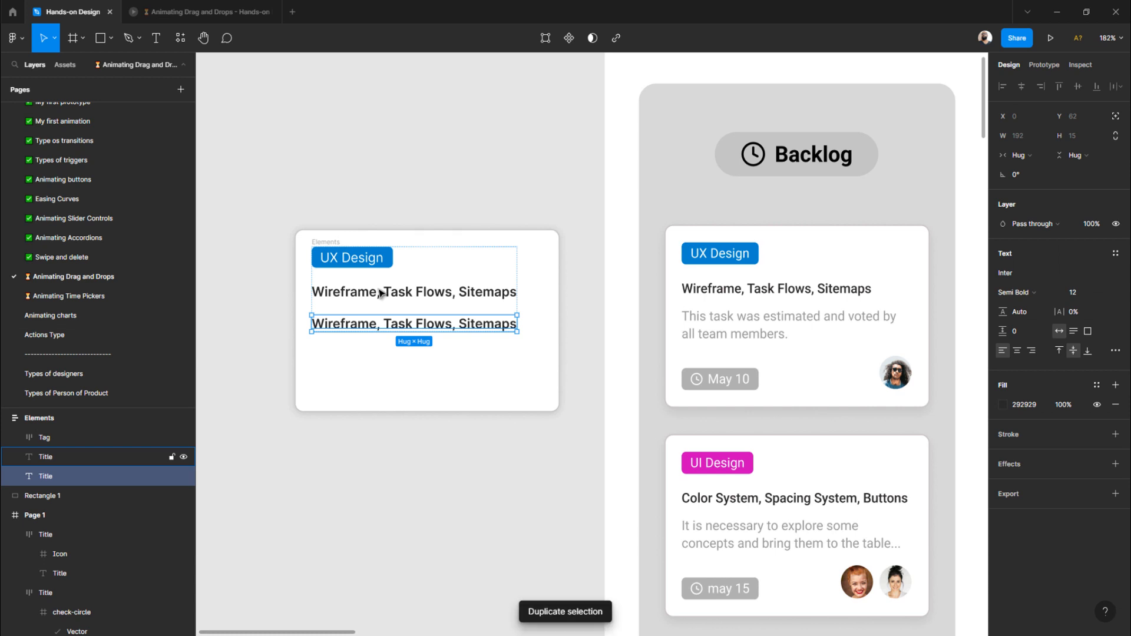
{"action": "key", "text": "Escape"}
- Set the vertical spacing between items in the Elements auto layout frame to 16
{"action": "left_click", "coordinate": [324, 242]}
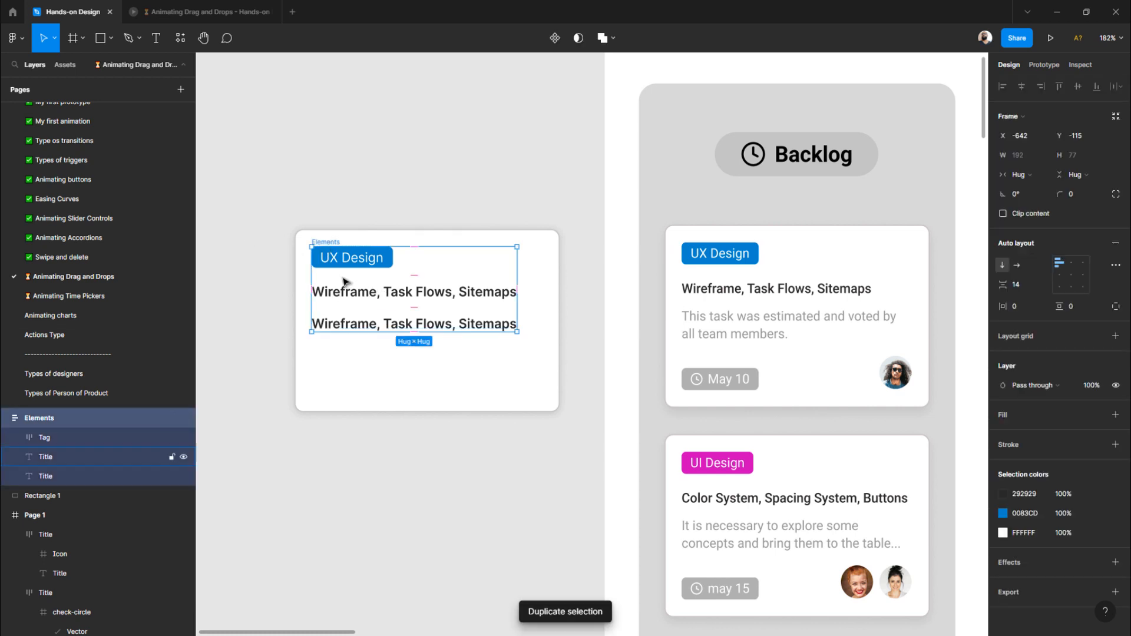
{"action": "left_click", "coordinate": [1022, 285]}
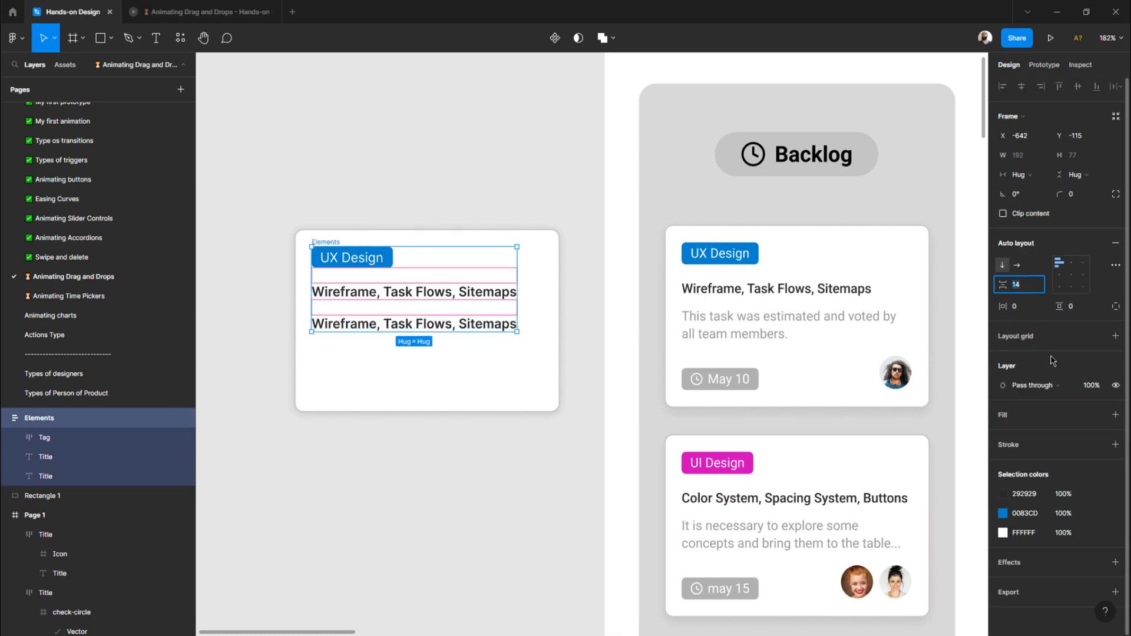
{"action": "type", "text": "16"}
{"action": "key", "text": "Return"}
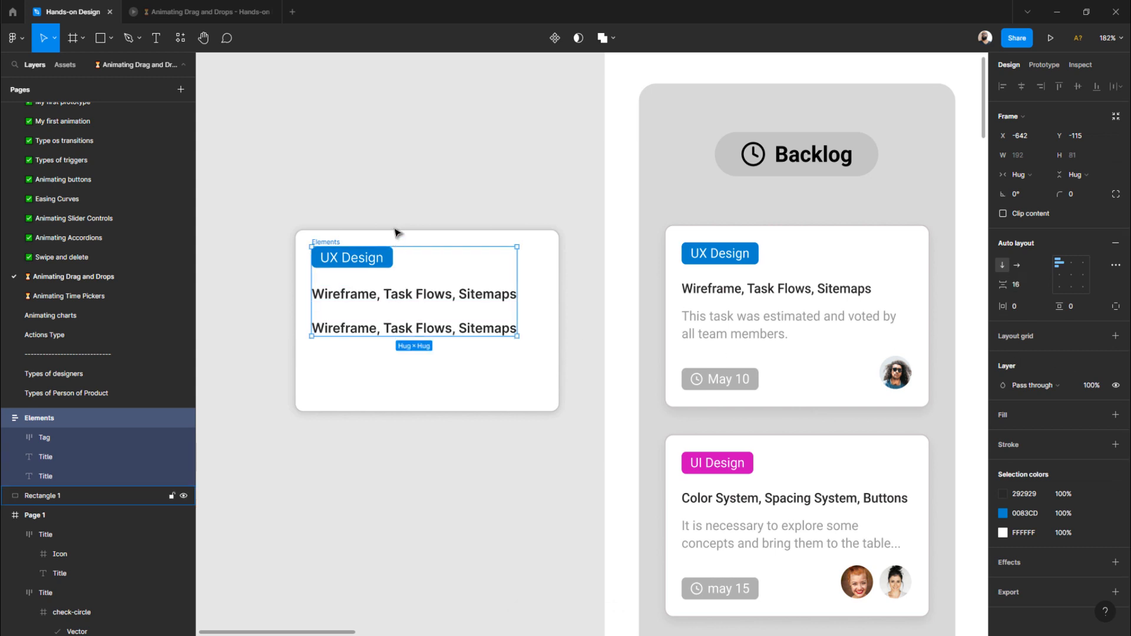
{"action": "left_click", "coordinate": [387, 202]}
- Change the font weight of the duplicated title text to Regular
{"action": "double_click", "coordinate": [367, 326]}
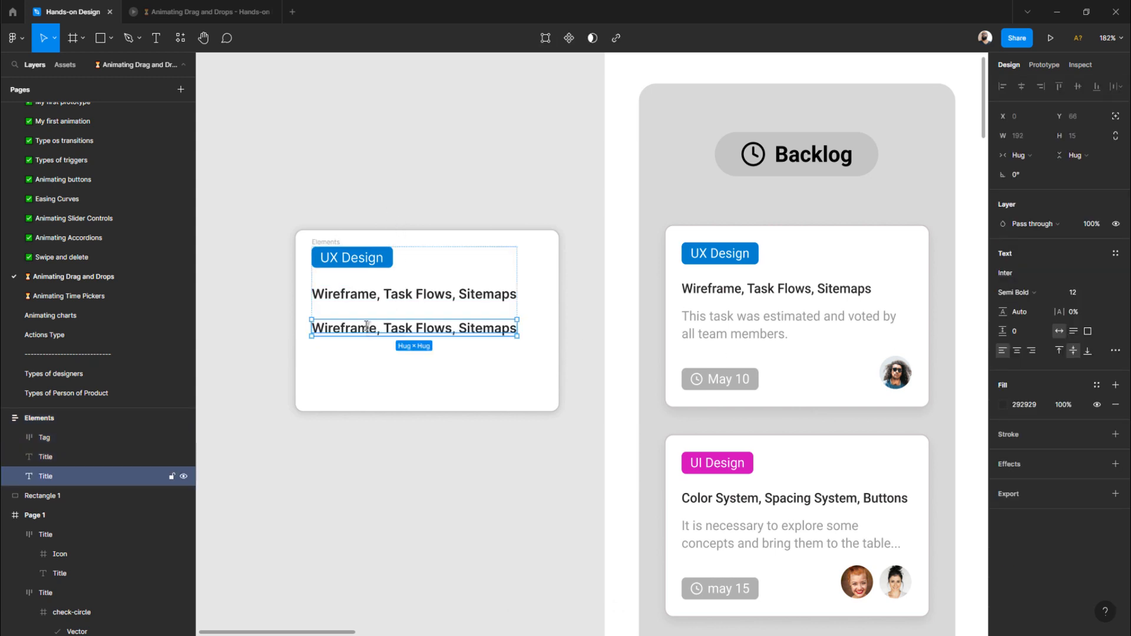
{"action": "key", "text": "Escape"}
{"action": "key", "text": "ctrl+b"}
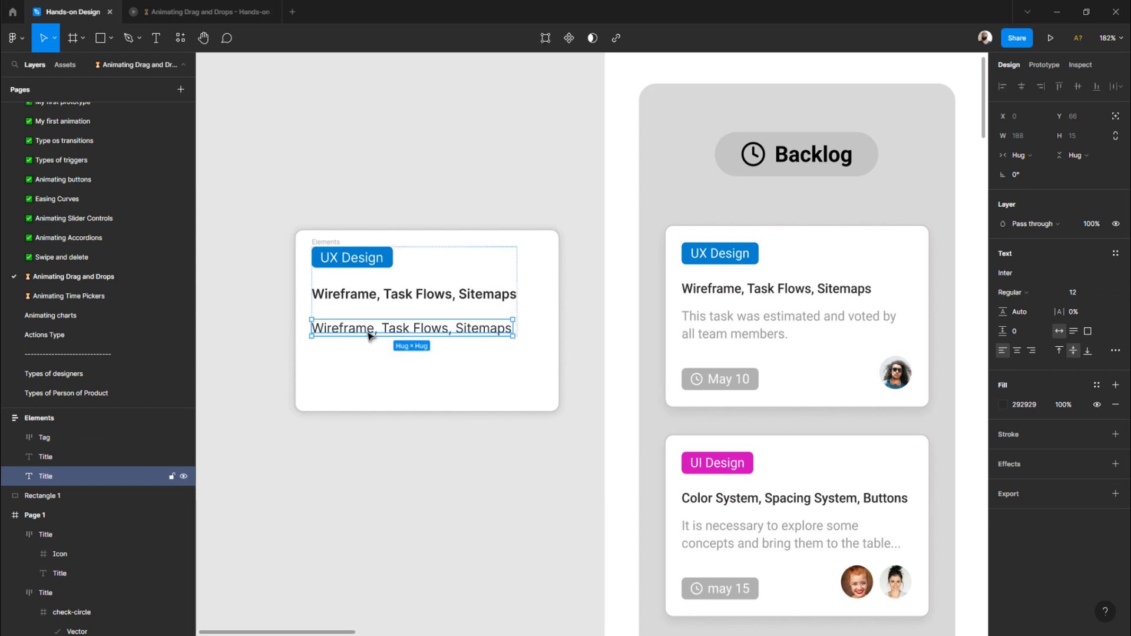
- Replace the duplicated title text with the description "This task was estimated and voted by all team members"
{"action": "double_click", "coordinate": [360, 329]}
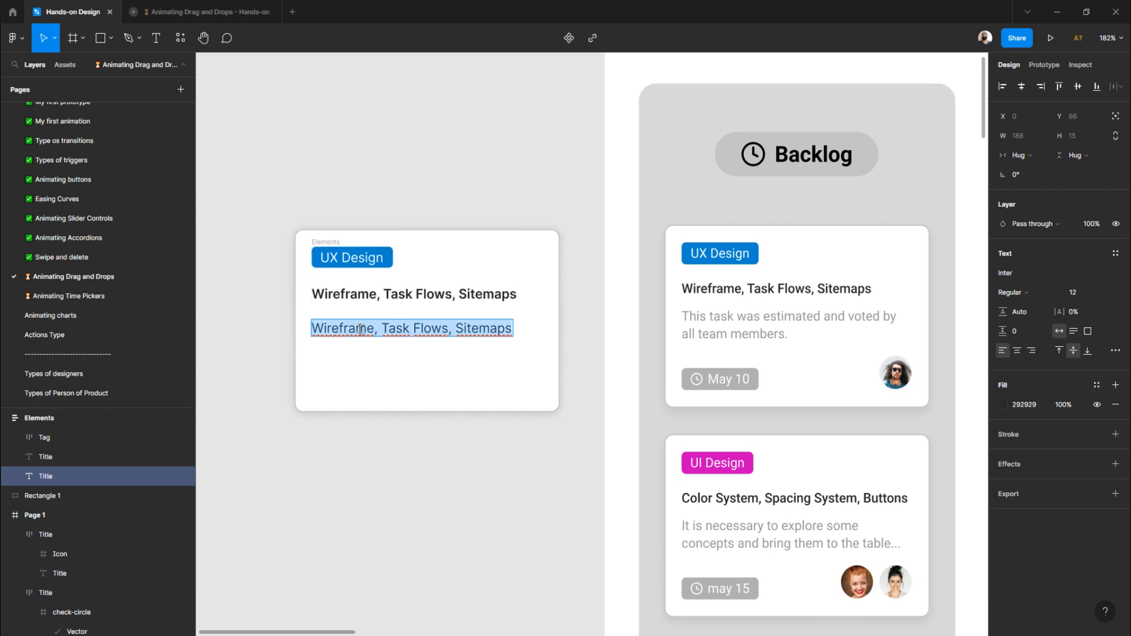
{"action": "type", "text": "This ta"}
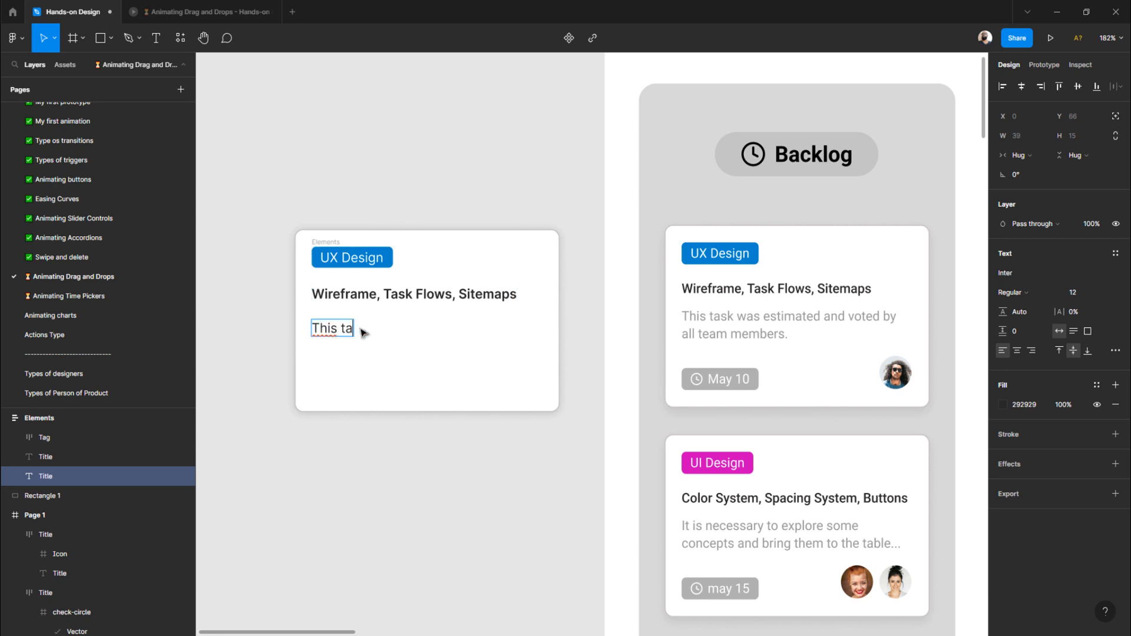
{"action": "type", "text": "sk was estimated "}
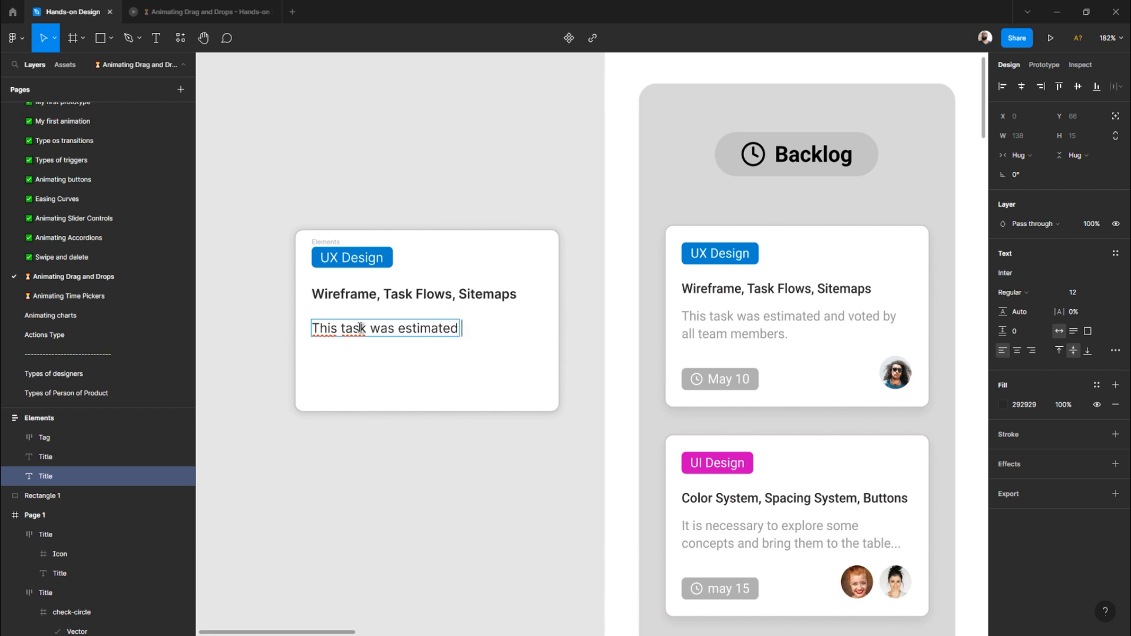
{"action": "type", "text": "and voted by "}
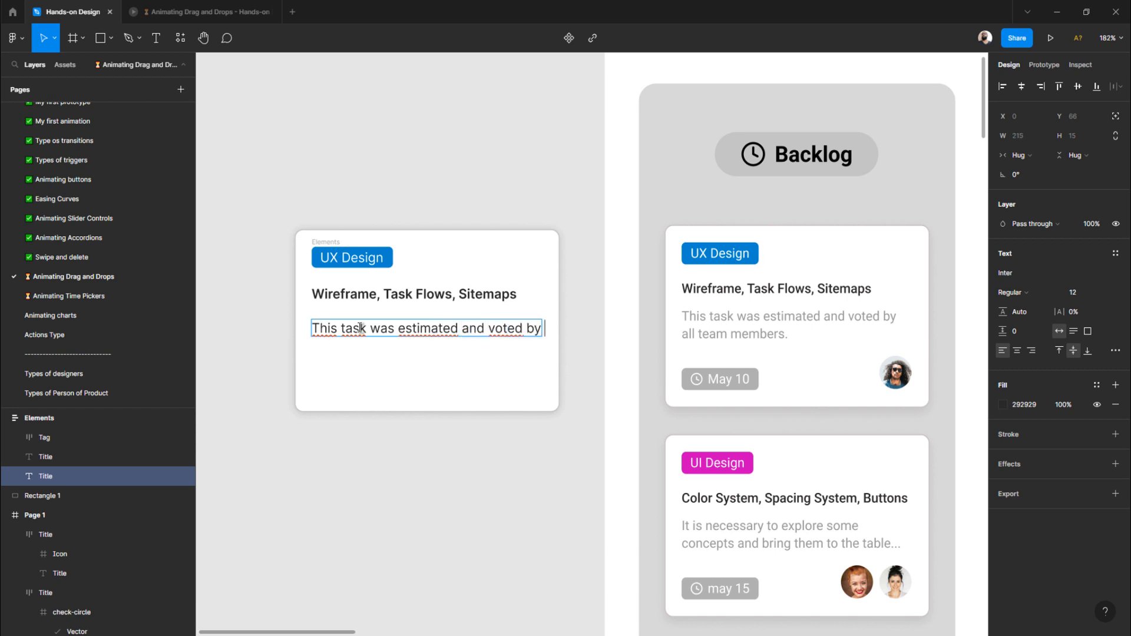
{"action": "type", "text": "all team members"}
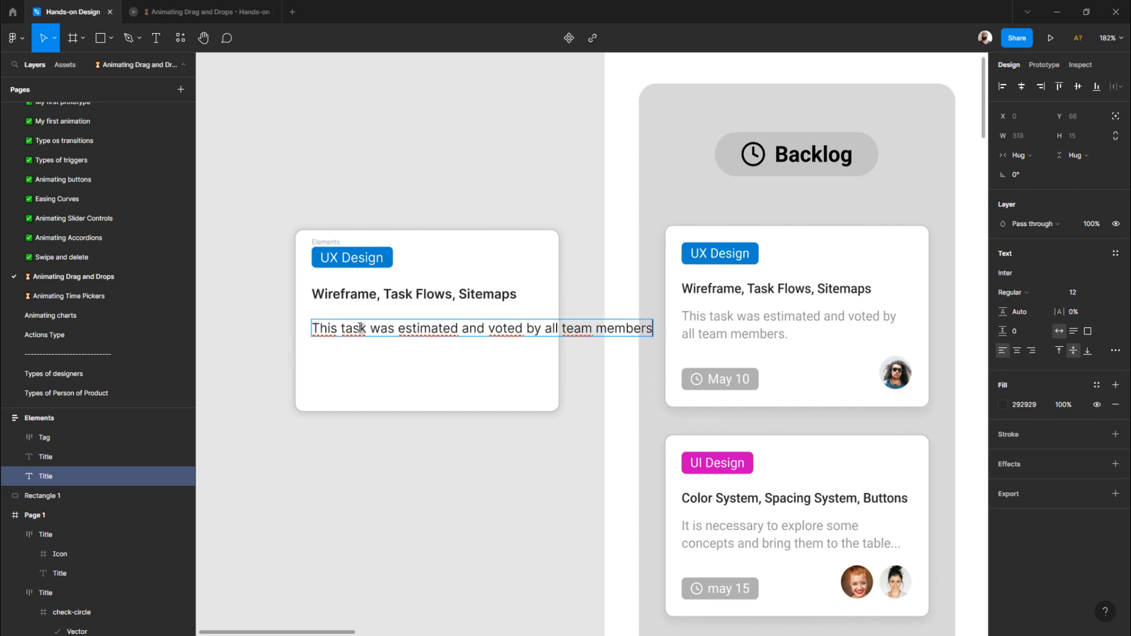
{"action": "key", "text": "Escape"}
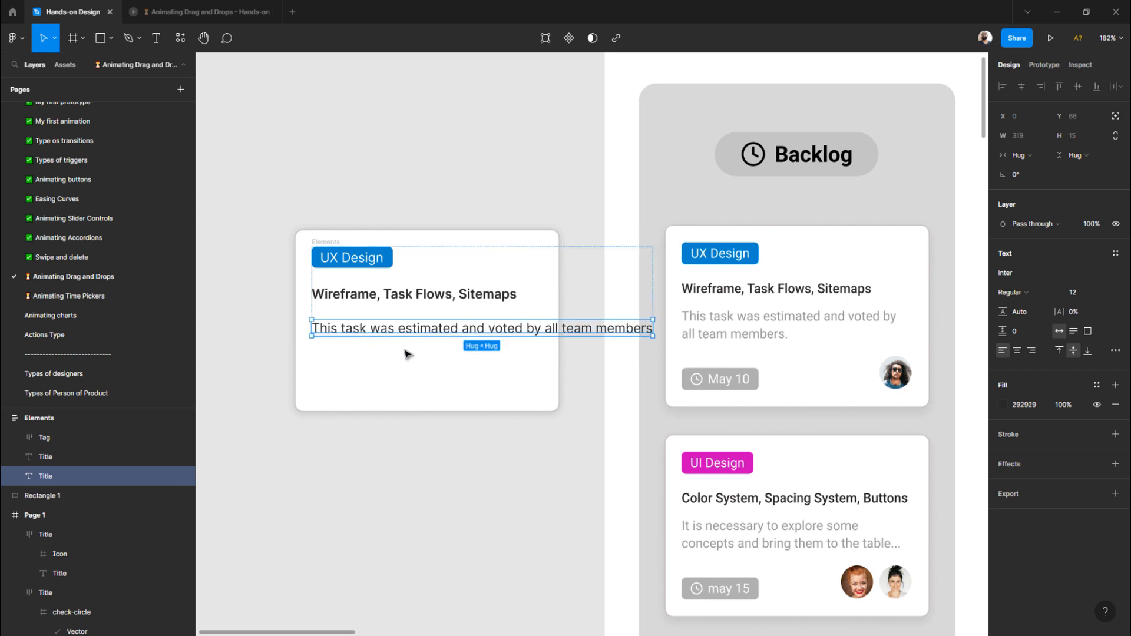
- Set the description text's horizontal resizing to Fill container
{"action": "left_click", "coordinate": [381, 368]}
{"action": "left_click", "coordinate": [373, 299]}
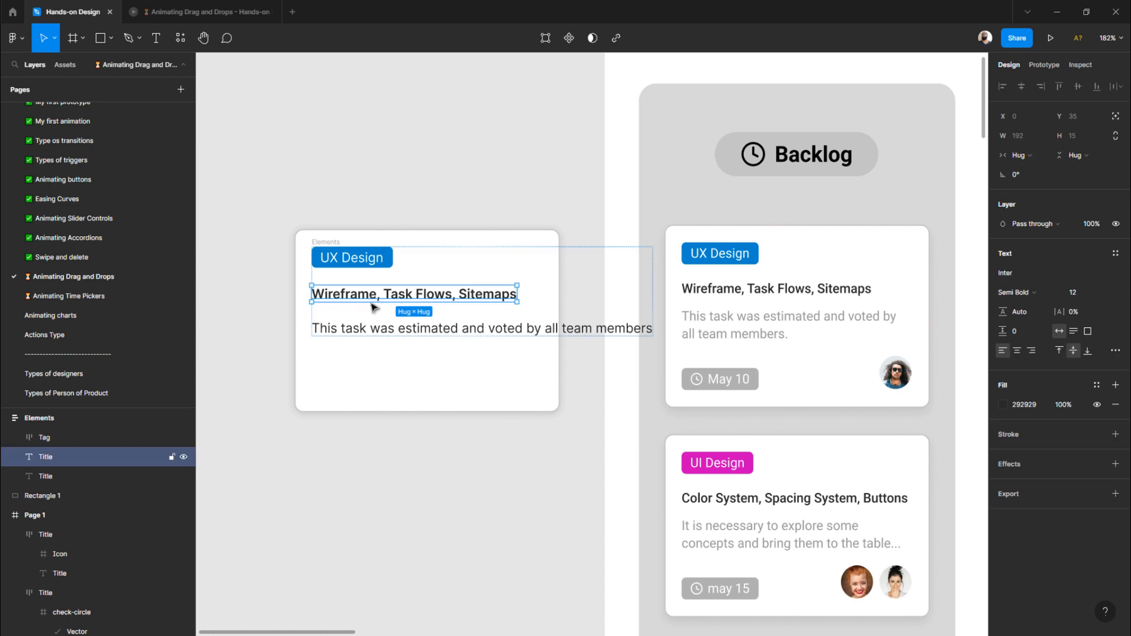
{"action": "left_click", "coordinate": [369, 333]}
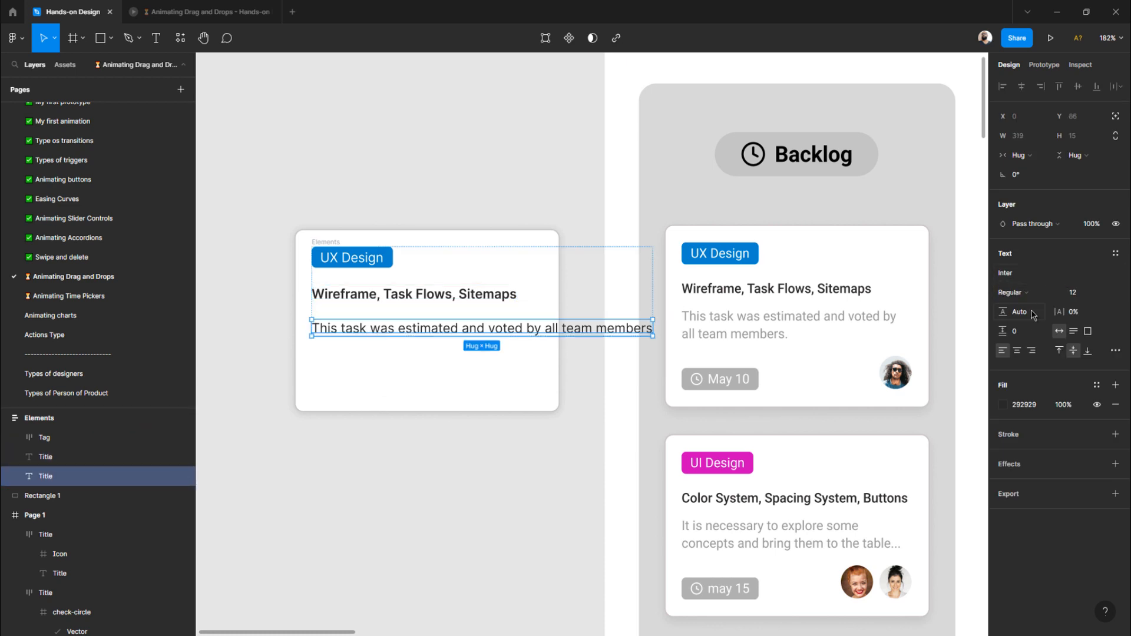
{"action": "left_click", "coordinate": [1027, 159]}
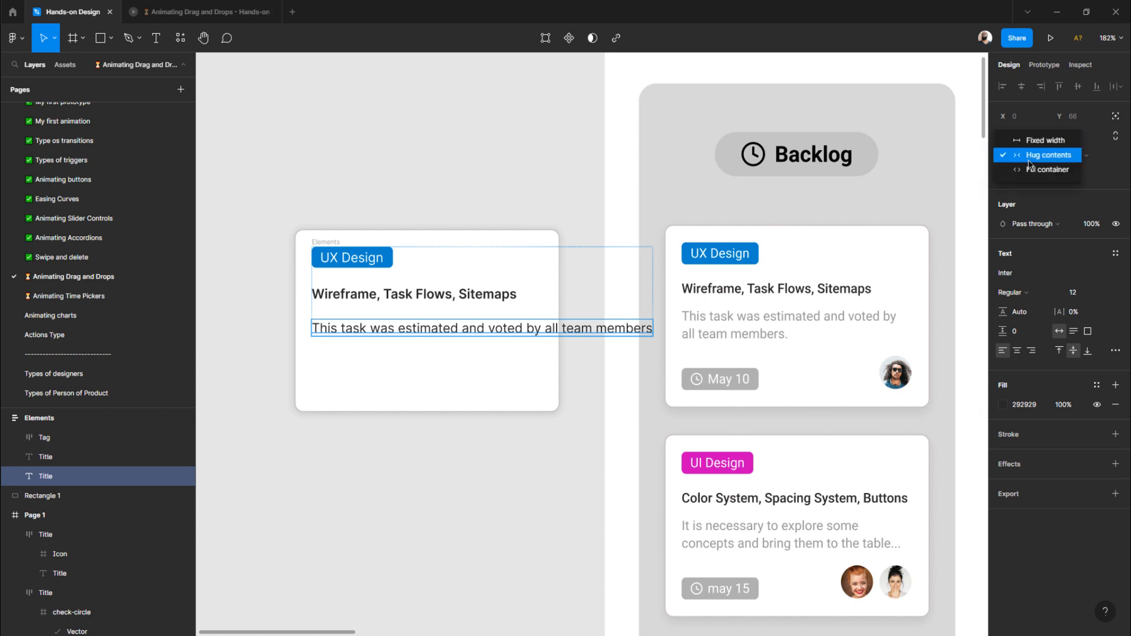
{"action": "left_click", "coordinate": [1030, 171]}
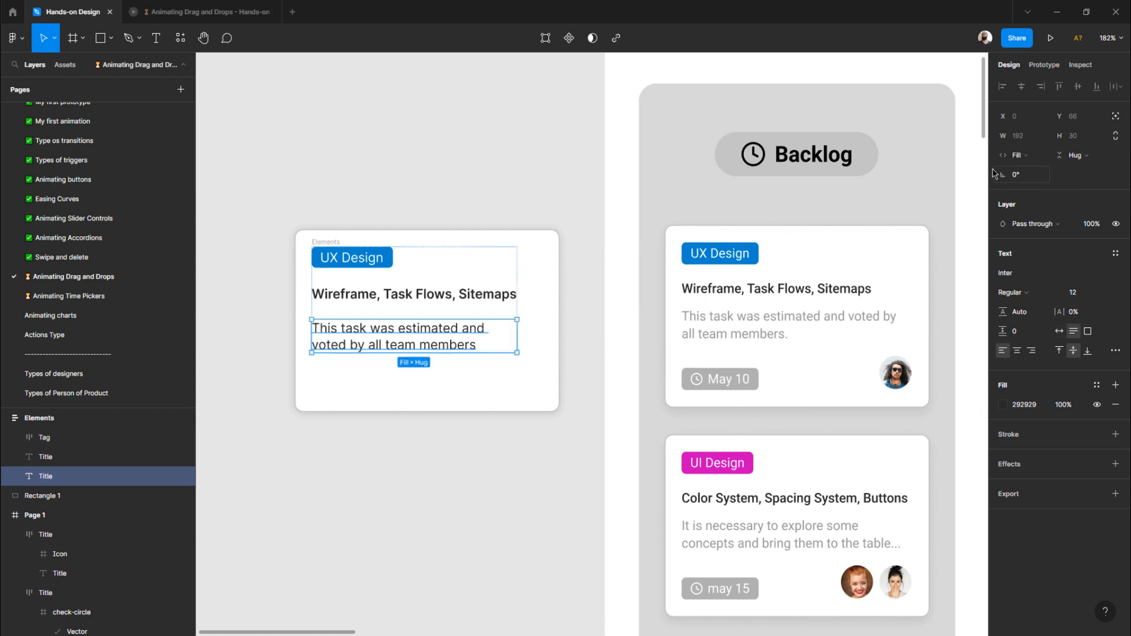
- Widen the Elements frame to a fixed width of 216
{"action": "left_click", "coordinate": [462, 496]}
{"action": "left_click", "coordinate": [328, 242]}
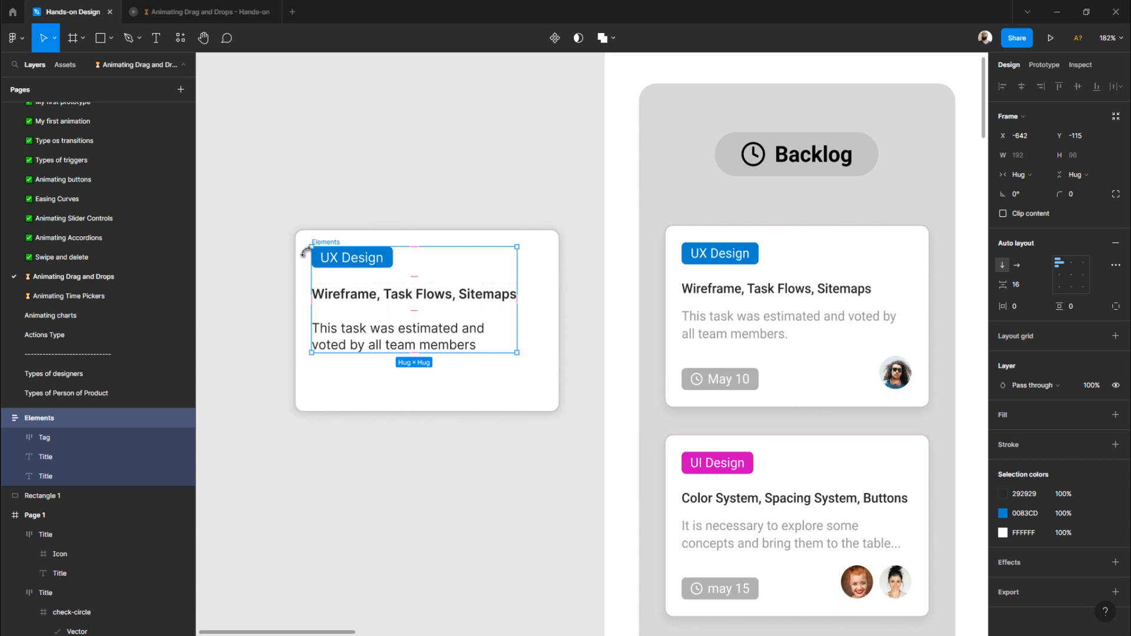
{"action": "left_click_drag", "start_coordinate": [515, 270], "coordinate": [545, 264]}
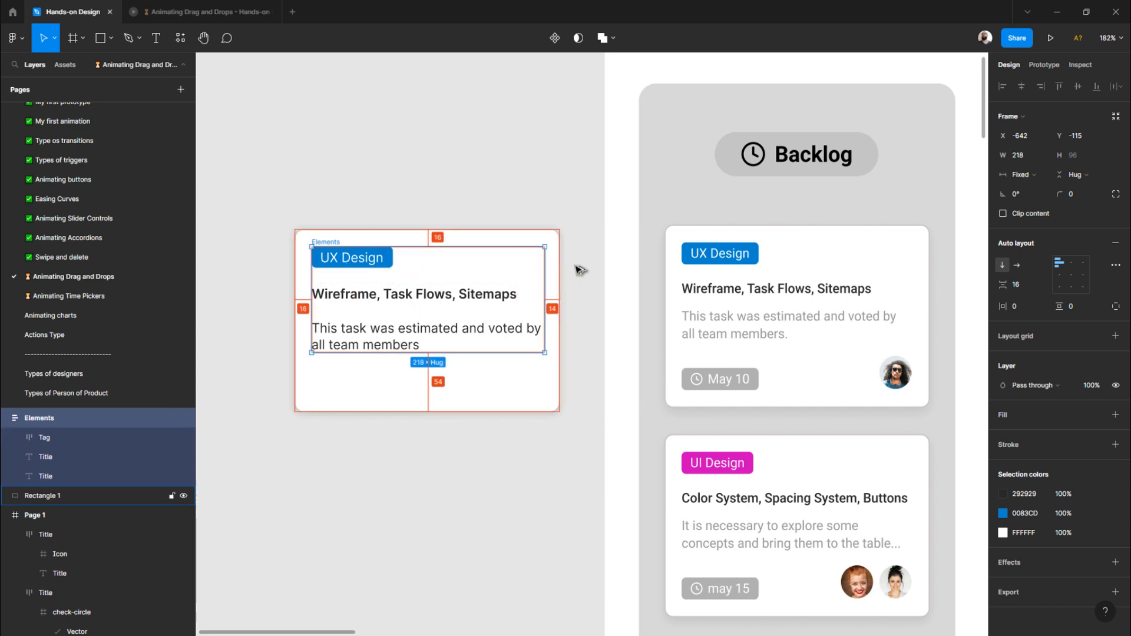
{"action": "left_click", "coordinate": [1036, 156]}
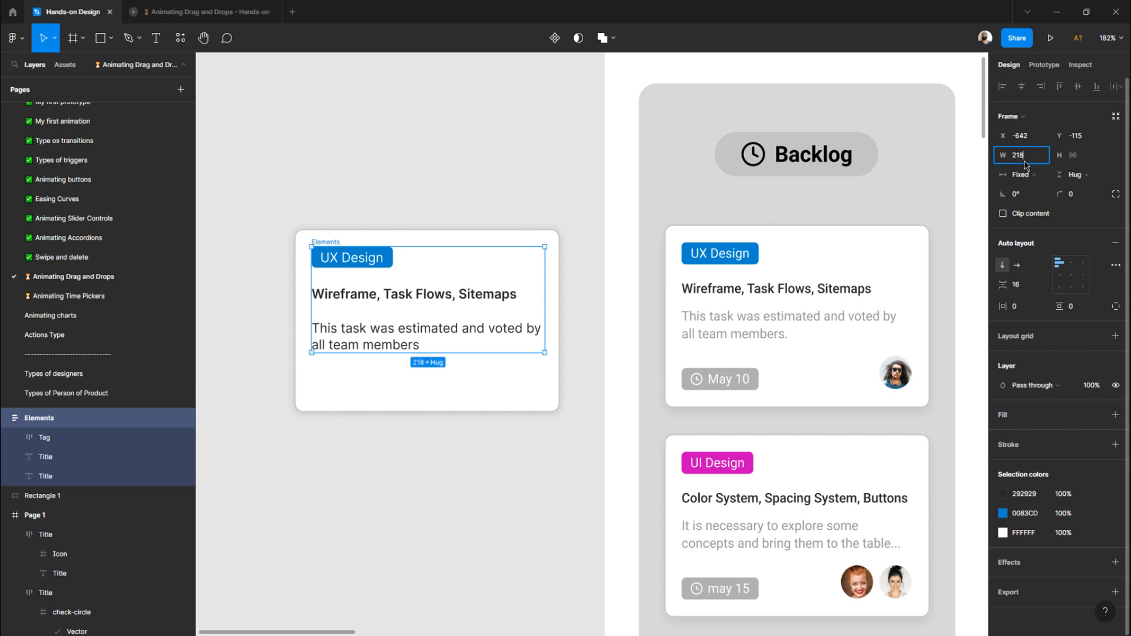
{"action": "key", "text": "Down"}
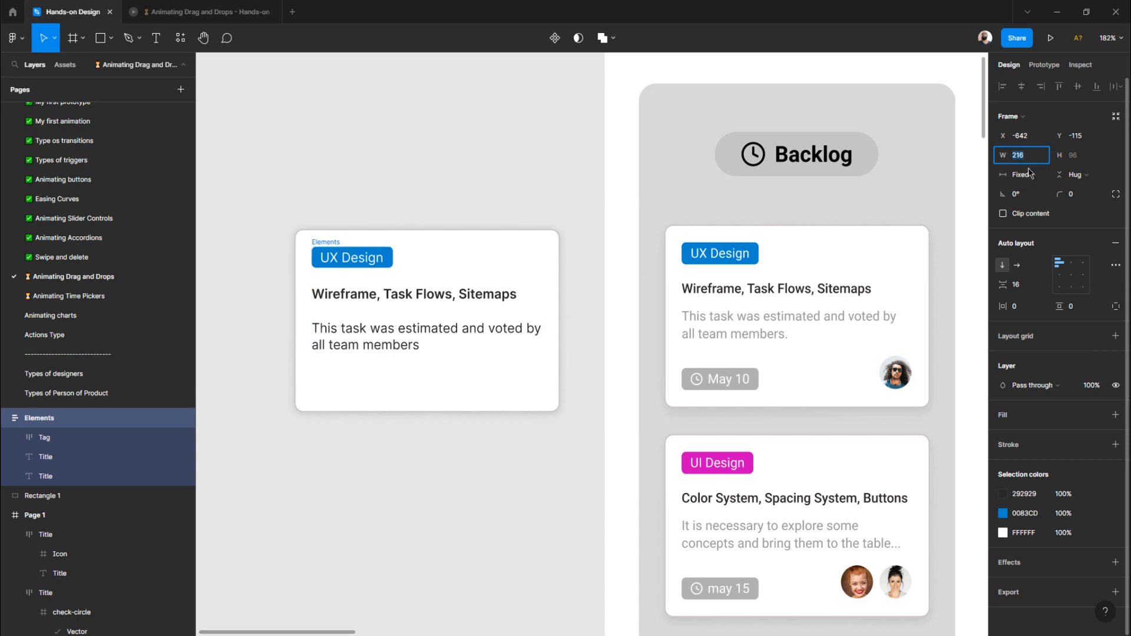
{"action": "left_click", "coordinate": [495, 194]}
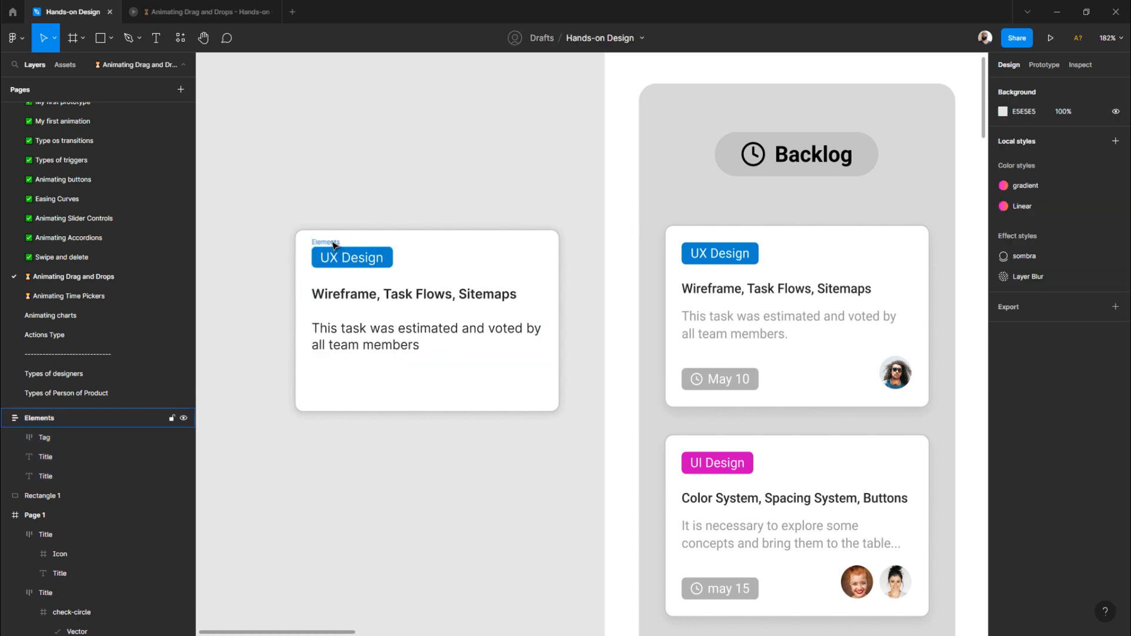
- Append the filler text "adsfasdfasdf adfasdf" to the card title and set its horizontal resizing to Fill container
{"action": "left_click", "coordinate": [333, 246]}
{"action": "left_click", "coordinate": [472, 298]}
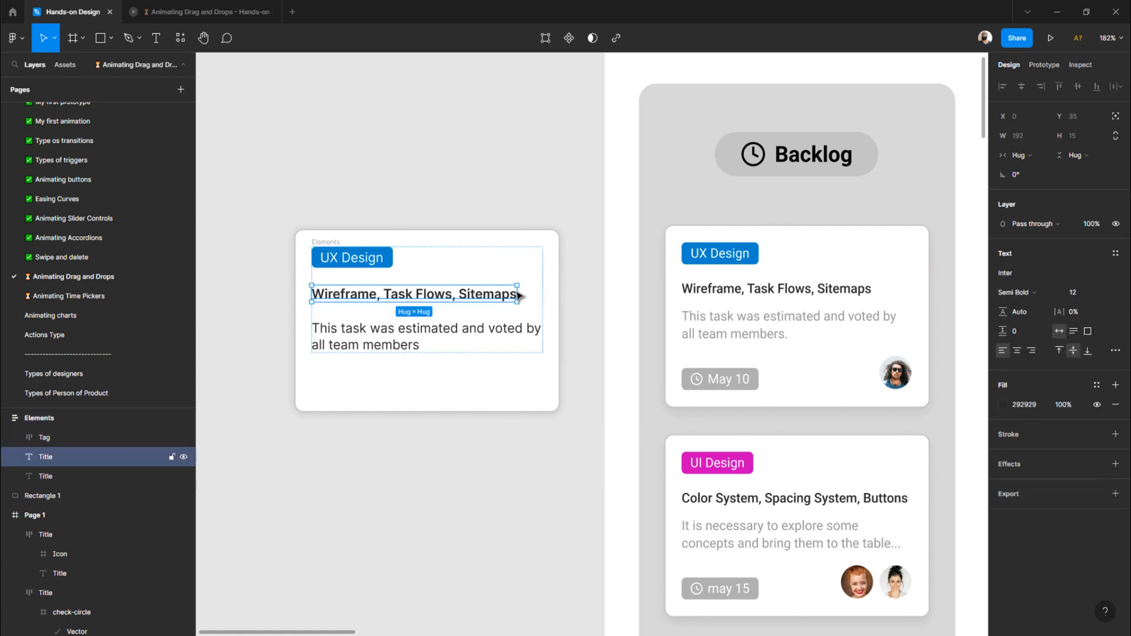
{"action": "double_click", "coordinate": [499, 296]}
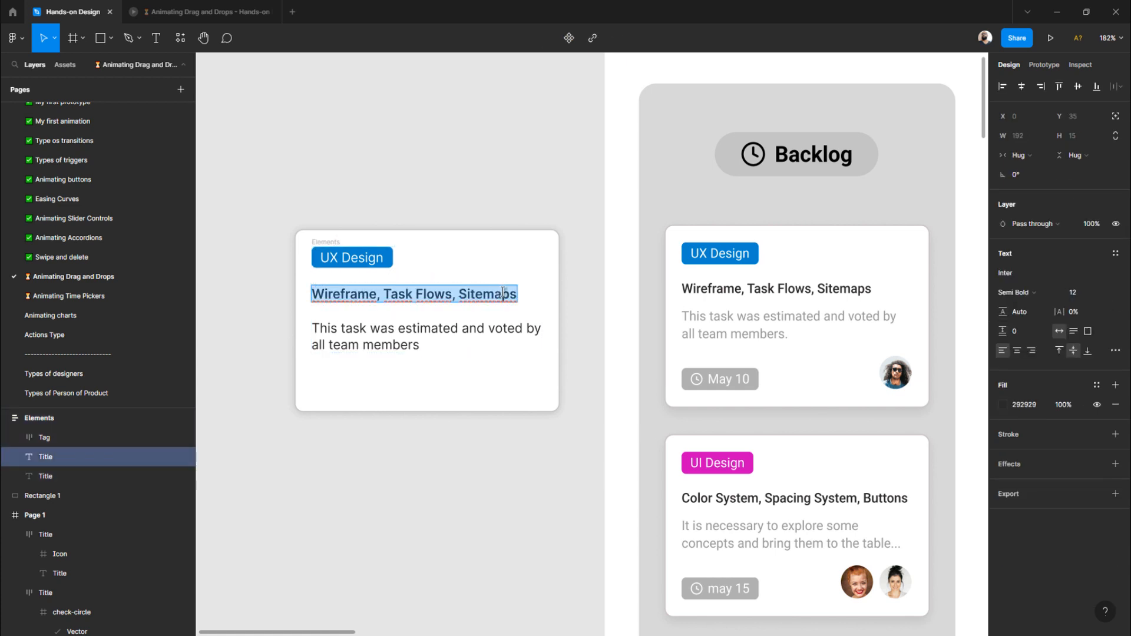
{"action": "left_click", "coordinate": [502, 294]}
{"action": "type", "text": "adsf"}
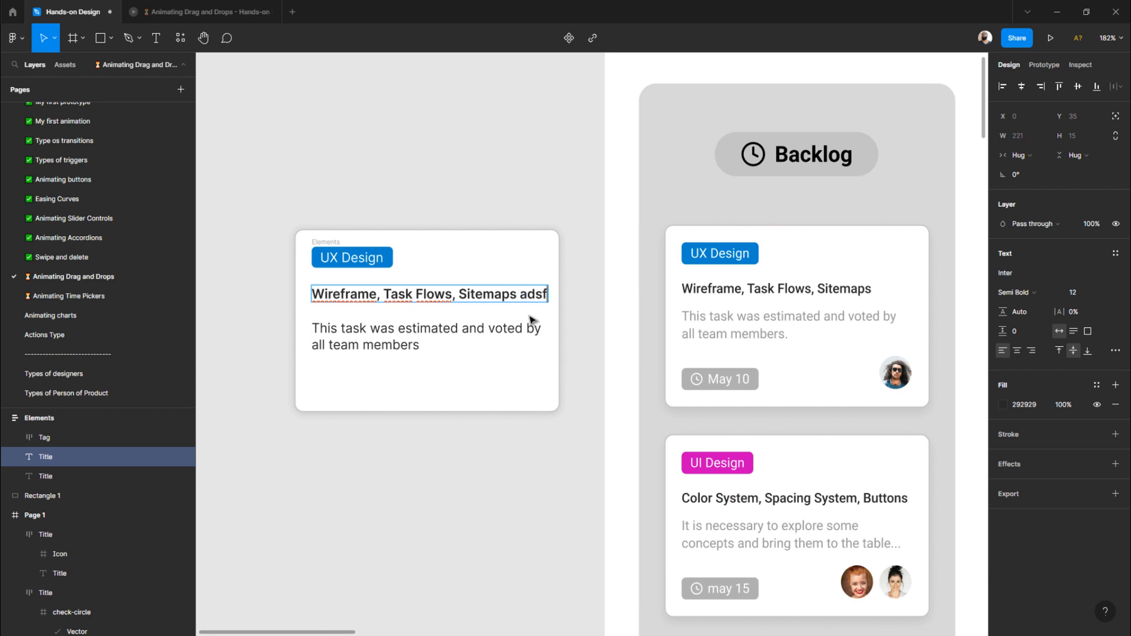
{"action": "type", "text": "asdfasdf adfasdf"}
{"action": "key", "text": "Escape"}
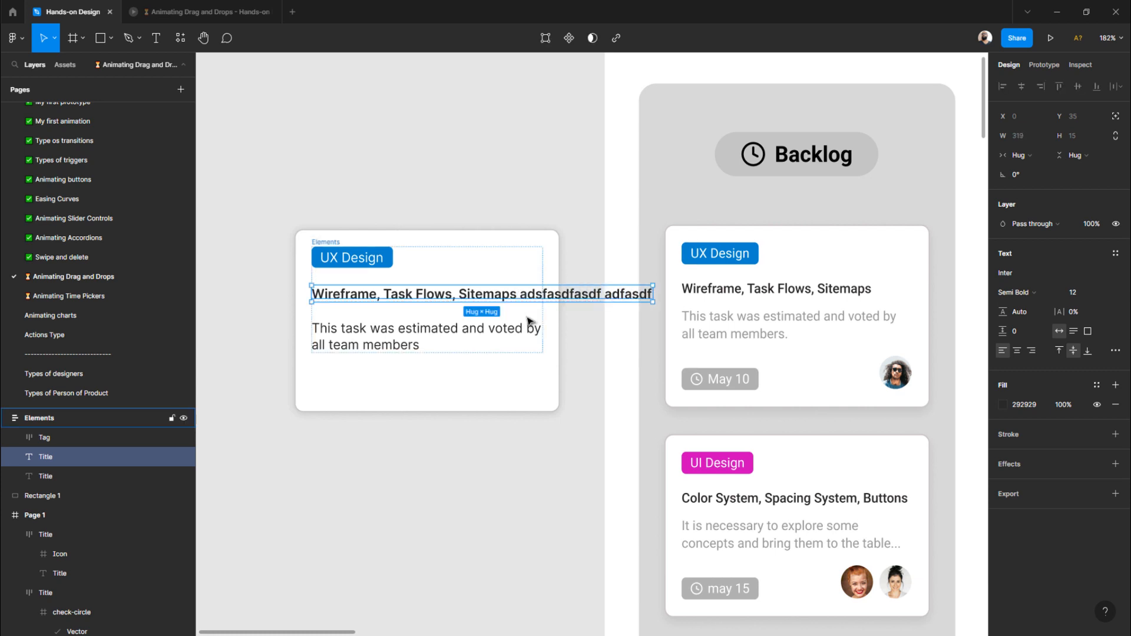
{"action": "left_click", "coordinate": [1031, 157]}
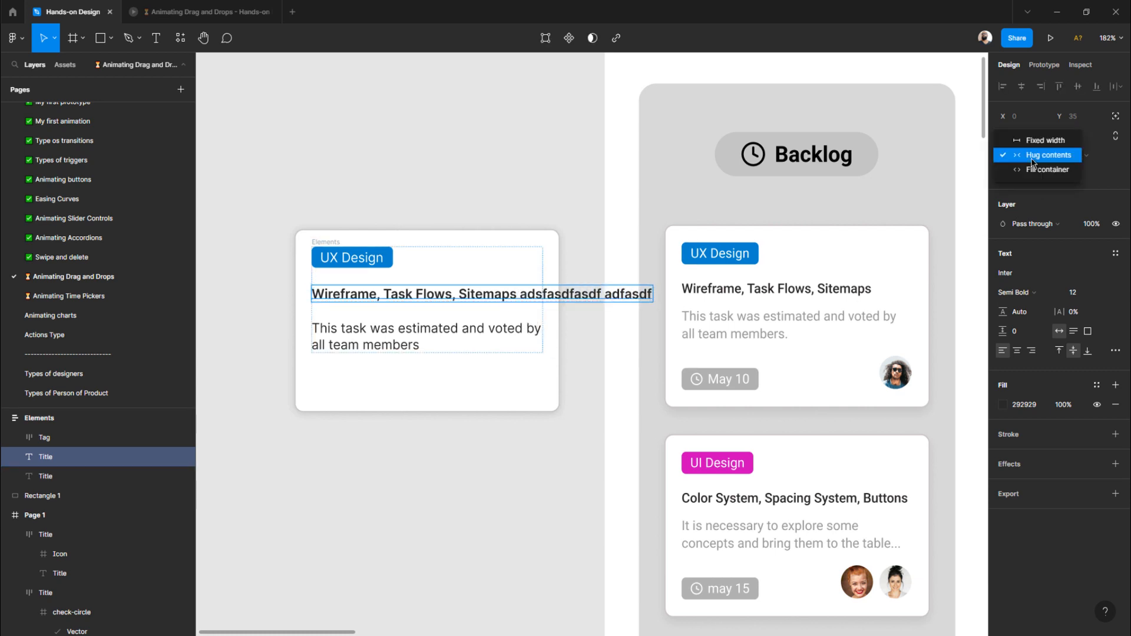
{"action": "left_click", "coordinate": [1033, 171]}
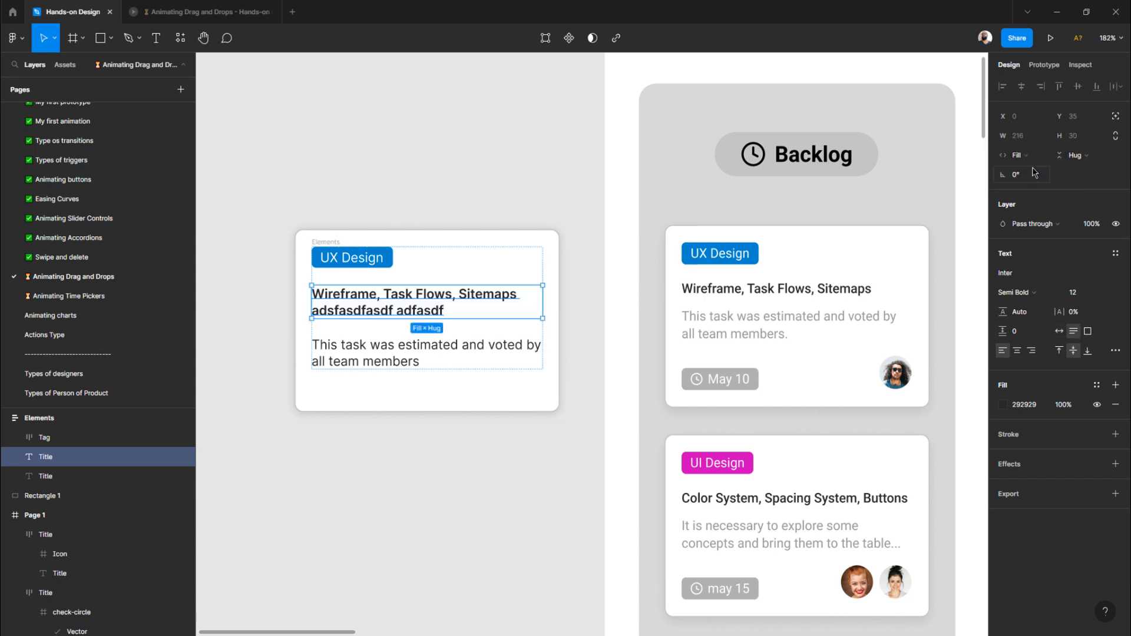
- Remove the filler text "adsfasdfasdf adfasdf" from the card title, keeping "Wireframe, Task Flows, Sitemaps"
{"action": "double_click", "coordinate": [390, 311]}
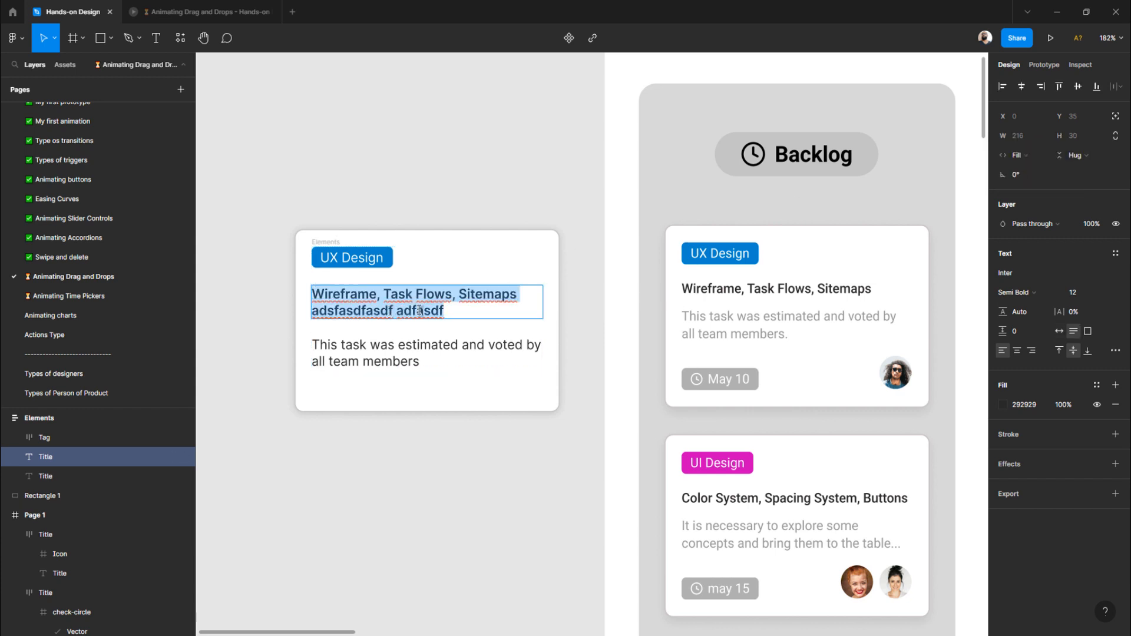
{"action": "left_click_drag", "start_coordinate": [446, 311], "coordinate": [314, 310]}
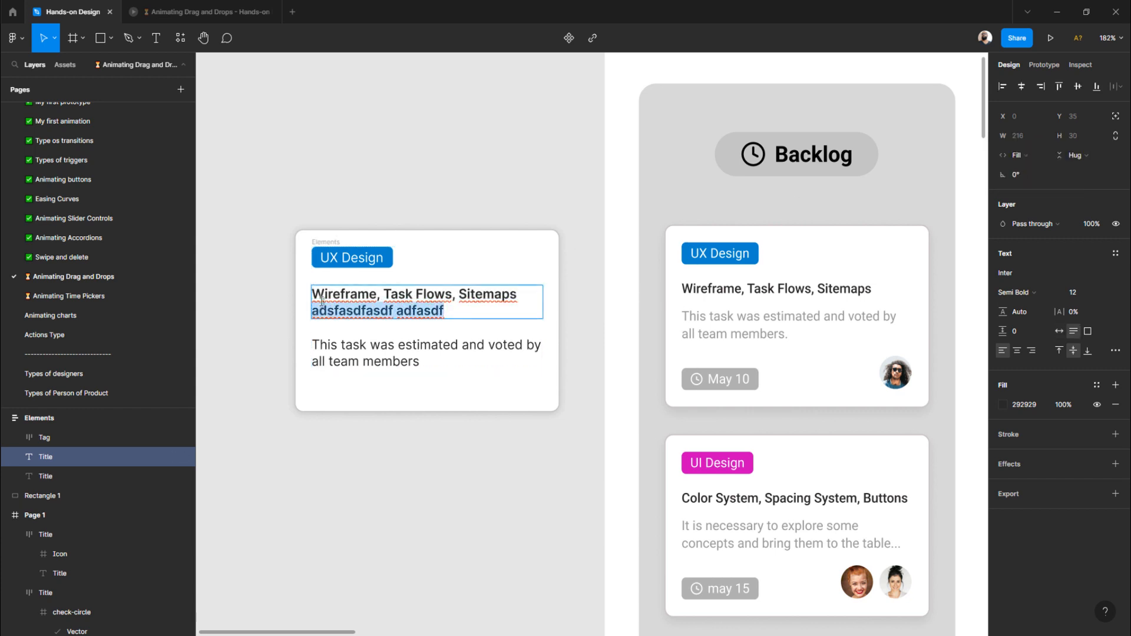
{"action": "key", "text": "BackSpace"}
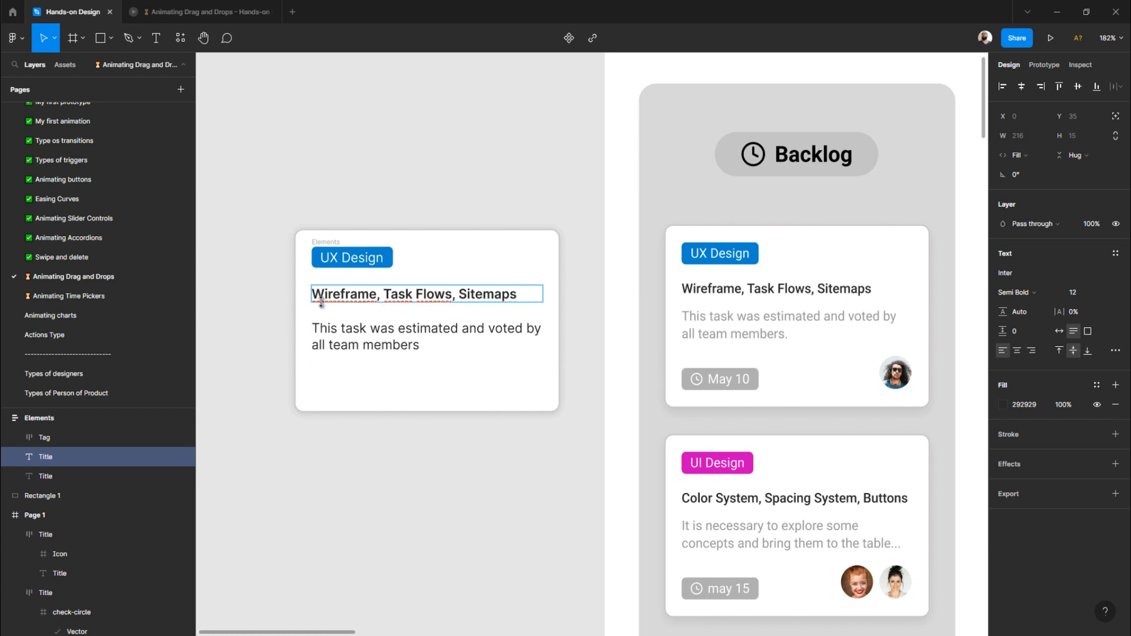
{"action": "key", "text": "Escape"}
{"action": "key", "text": "Escape"}
- Change the description text's fill colour to the gray 888888
{"action": "left_click", "coordinate": [366, 349]}
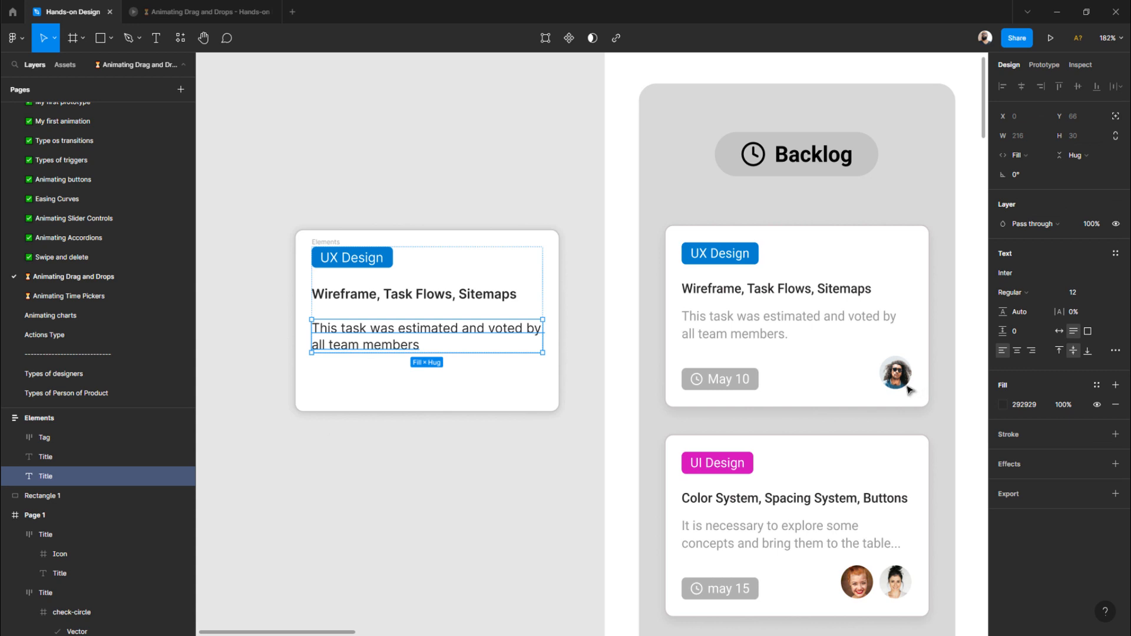
{"action": "left_click", "coordinate": [1003, 404]}
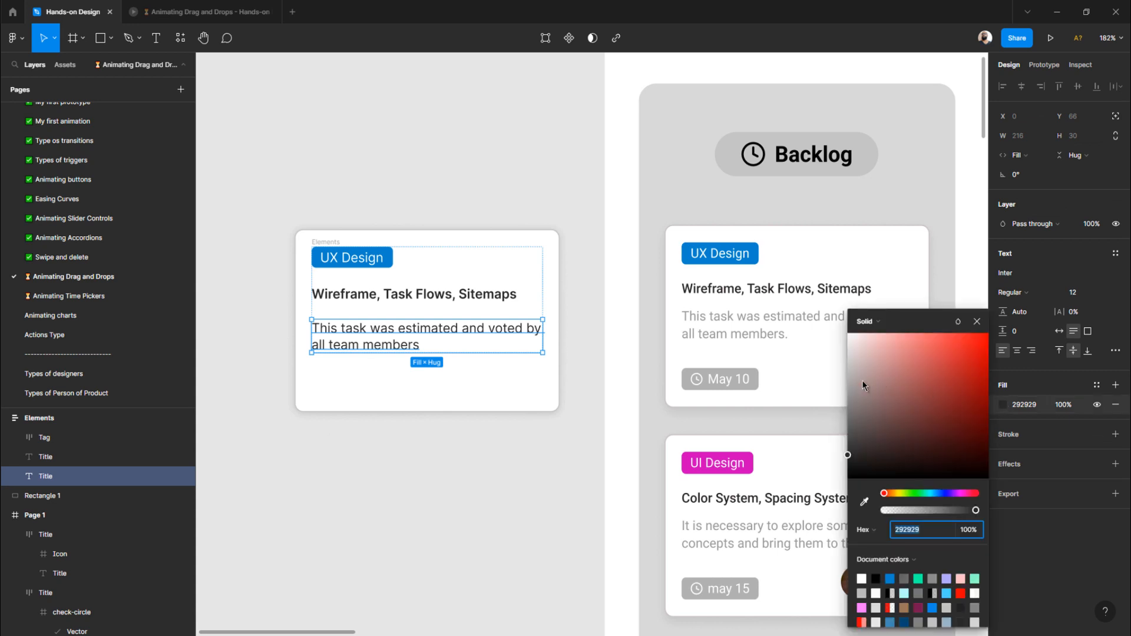
{"action": "mouse_move", "coordinate": [862, 385]}
{"action": "left_mouse_down"}
{"action": "mouse_move", "coordinate": [823, 389]}
{"action": "mouse_move", "coordinate": [822, 409]}
{"action": "left_mouse_up"}
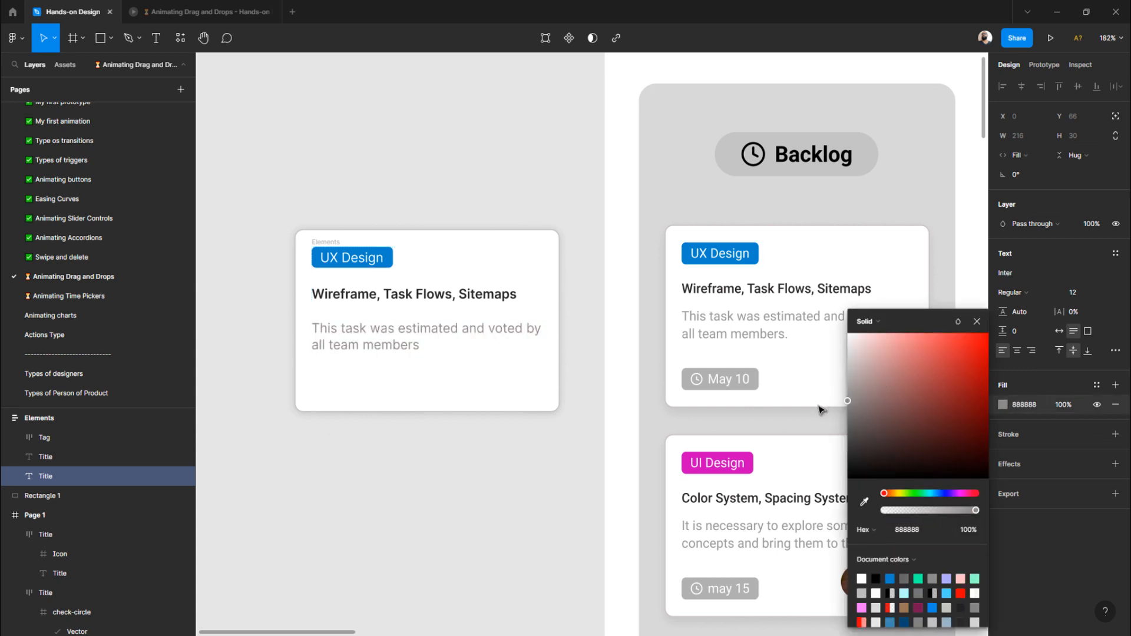
{"action": "left_click", "coordinate": [333, 469]}
- Set the spacing between items in the Elements auto layout frame to 8
{"action": "left_click", "coordinate": [324, 242]}
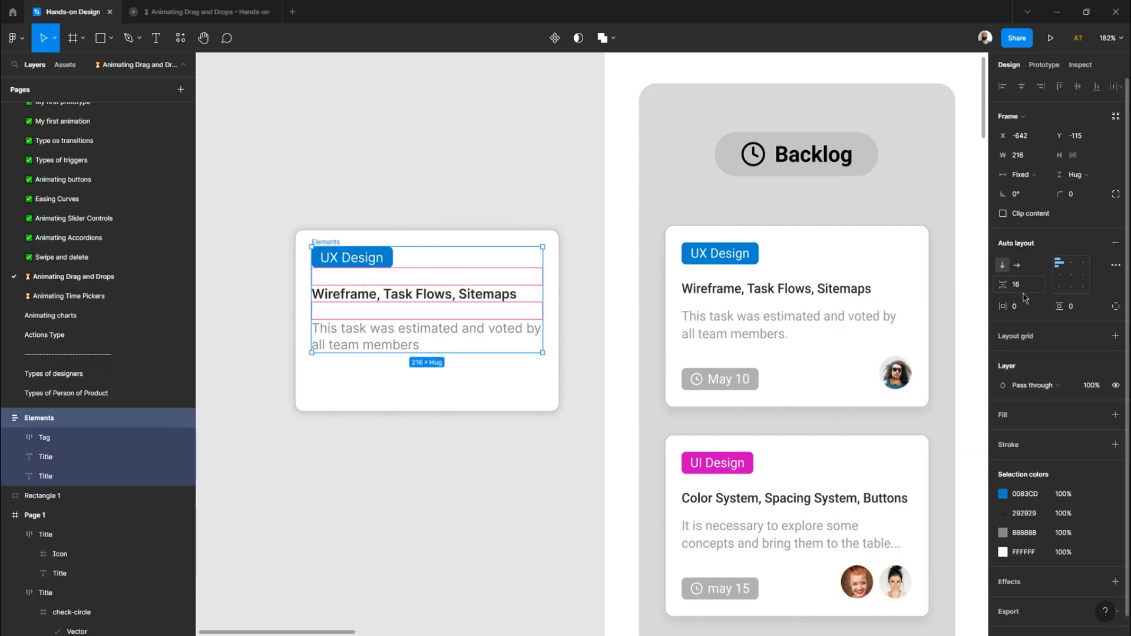
{"action": "key", "text": "Return"}
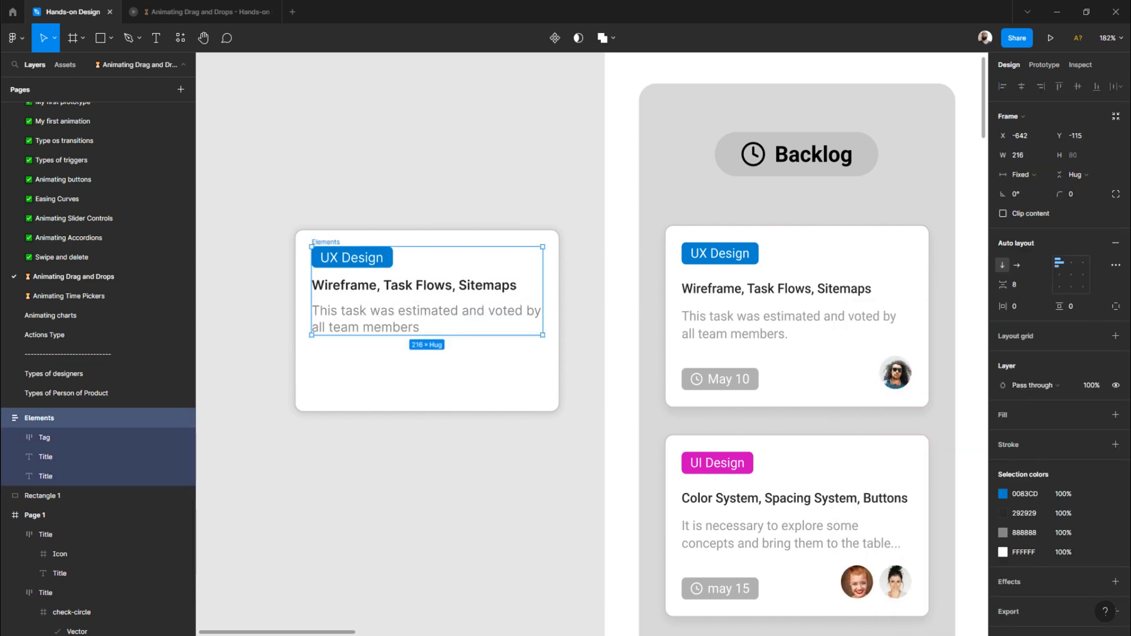
{"action": "left_click", "coordinate": [487, 476]}
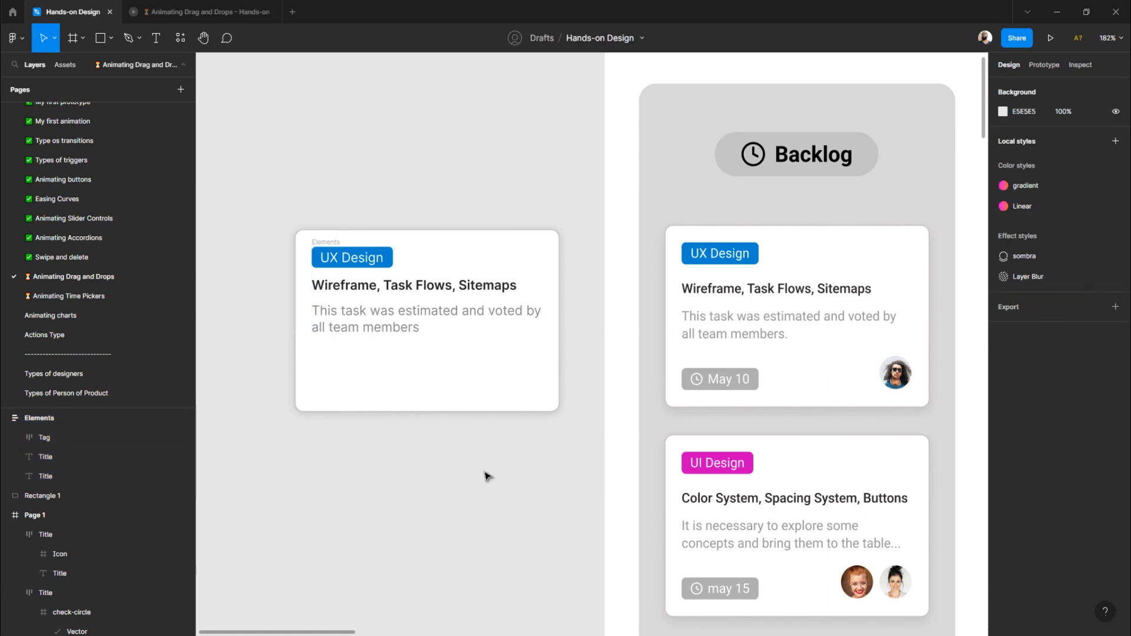
- Set the Elements frame's auto layout item spacing to 12
{"action": "left_click", "coordinate": [330, 243]}
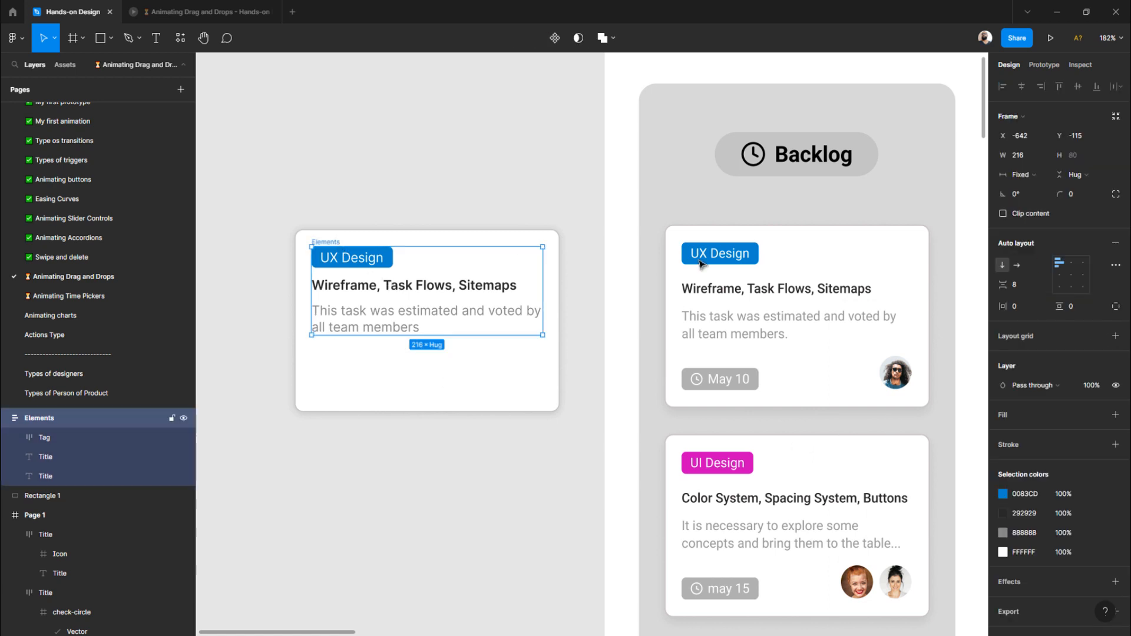
{"action": "left_click", "coordinate": [1033, 285]}
{"action": "type", "text": "12"}
{"action": "key", "text": "Return"}
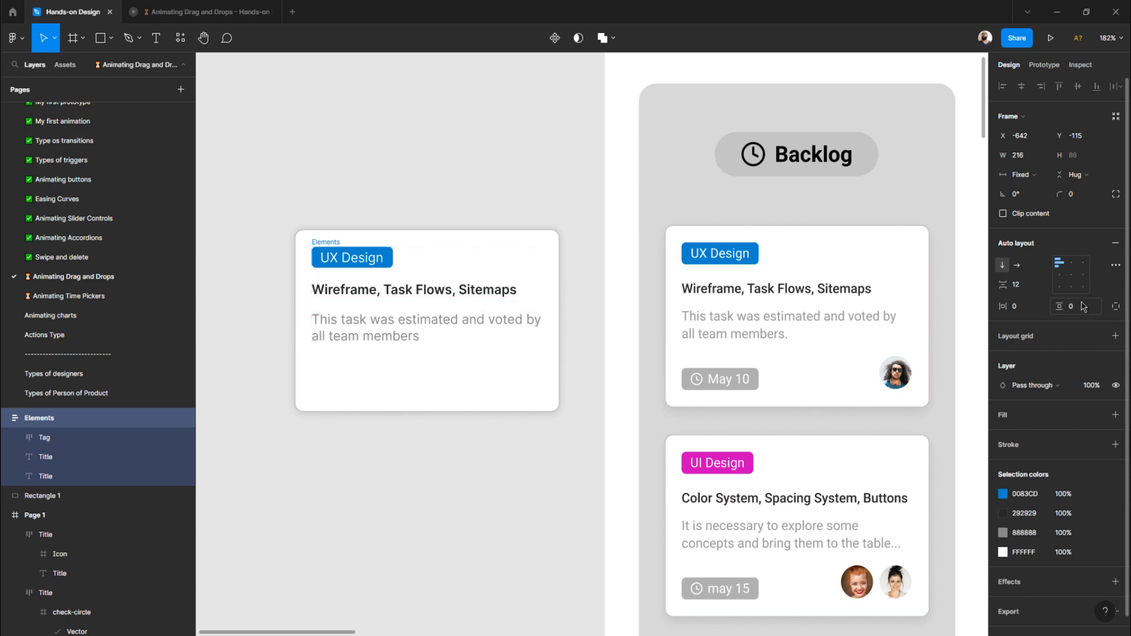
{"action": "left_click", "coordinate": [324, 442]}
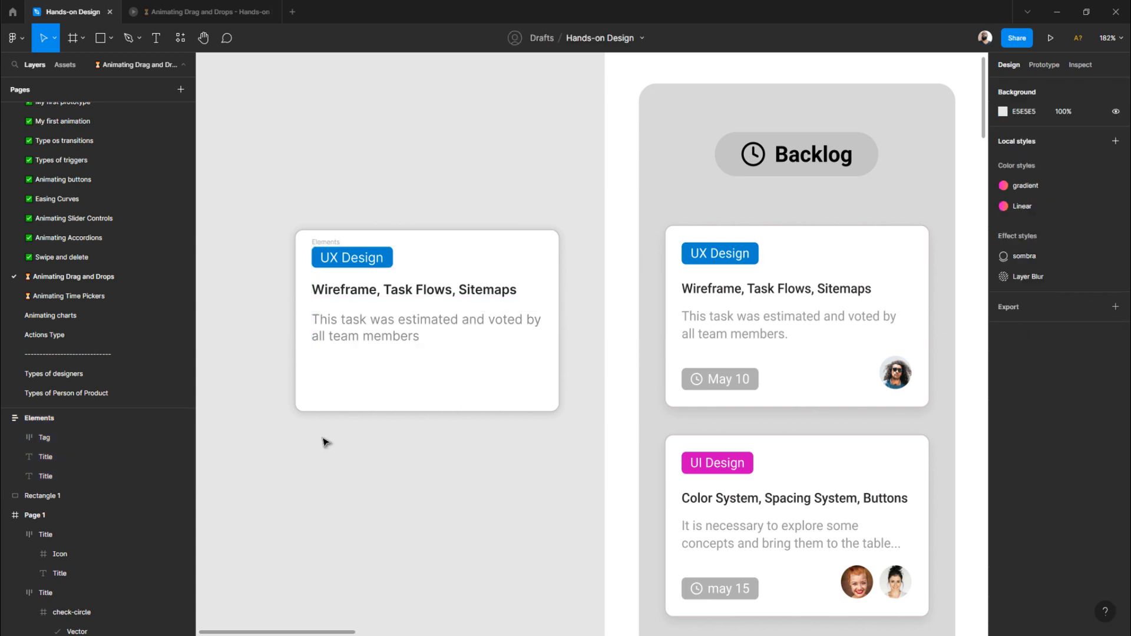
- Add a period at the end of the card's description text
{"action": "double_click", "coordinate": [354, 337]}
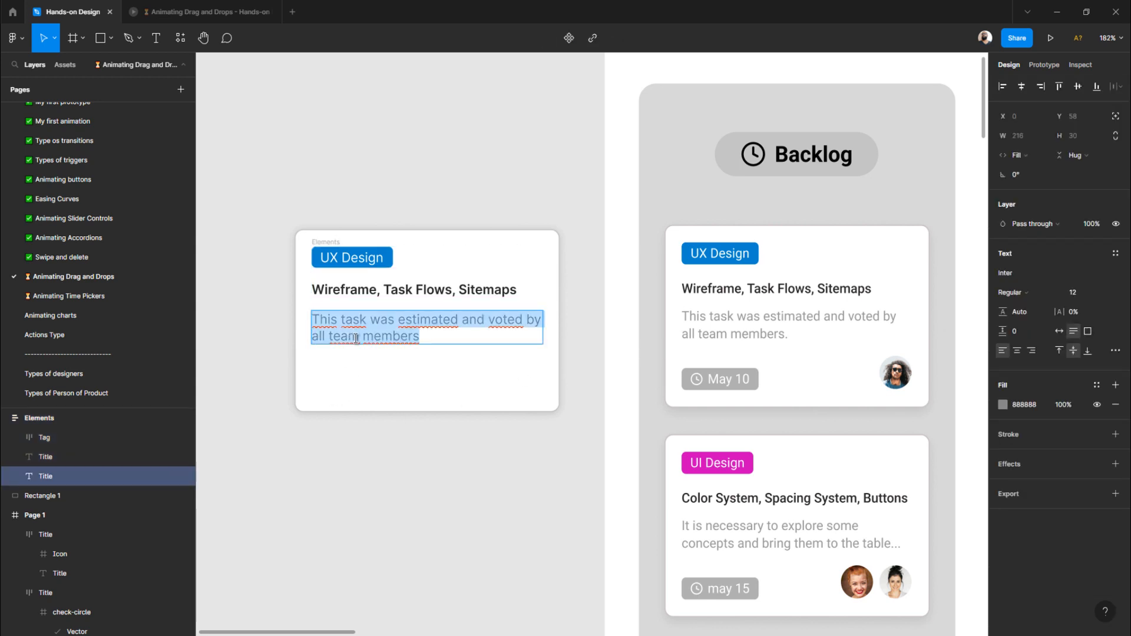
{"action": "left_click", "coordinate": [416, 337]}
{"action": "type", "text": "."}
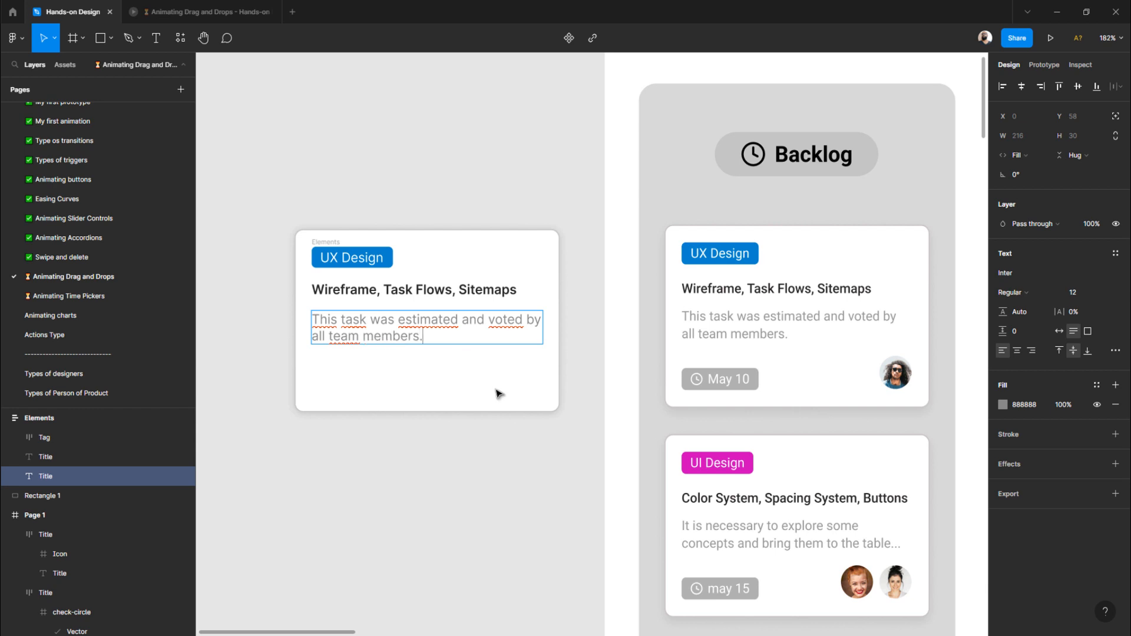
{"action": "key", "text": "Escape"}
{"action": "left_click", "coordinate": [457, 469]}
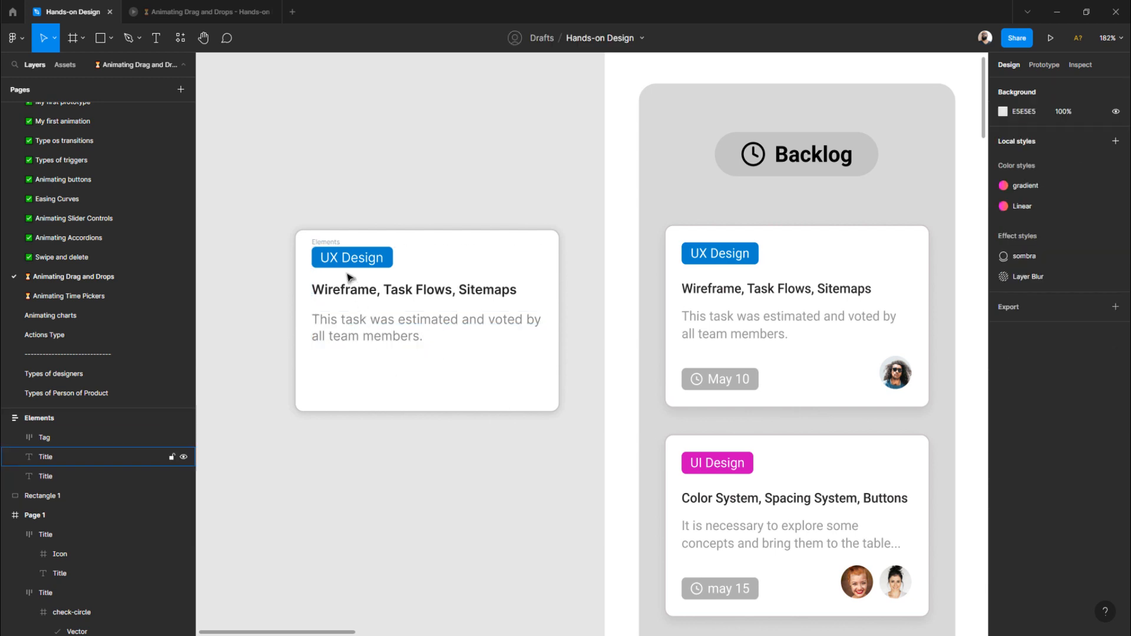
- Duplicate the UX Design tag and move the copy below the description in the Elements frame
{"action": "left_click", "coordinate": [329, 262]}
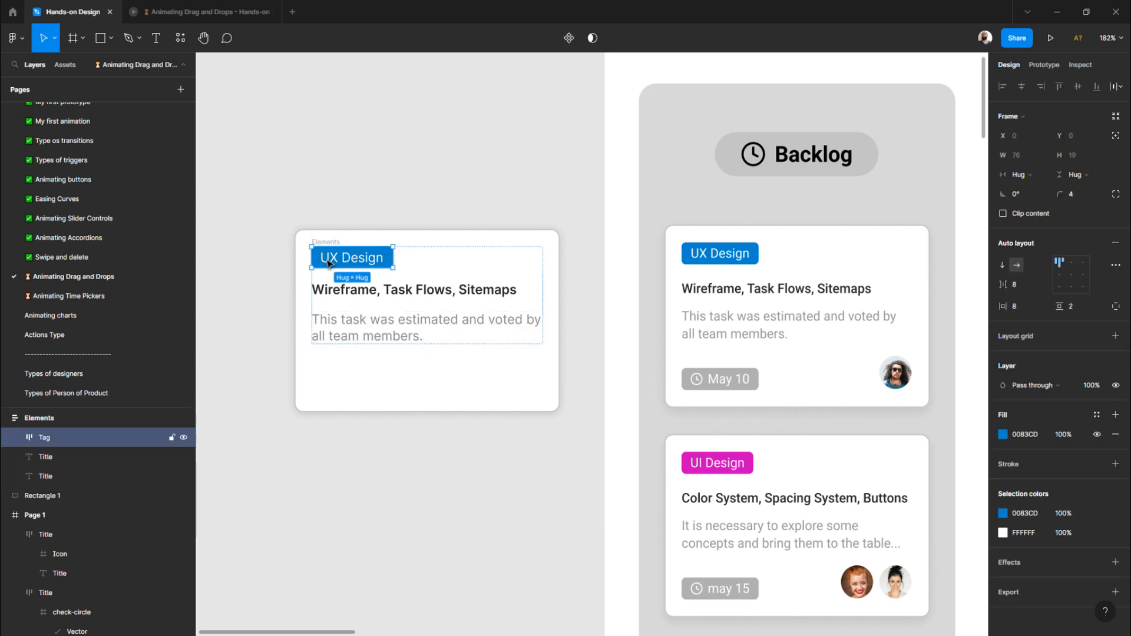
{"action": "key", "text": "ctrl+d"}
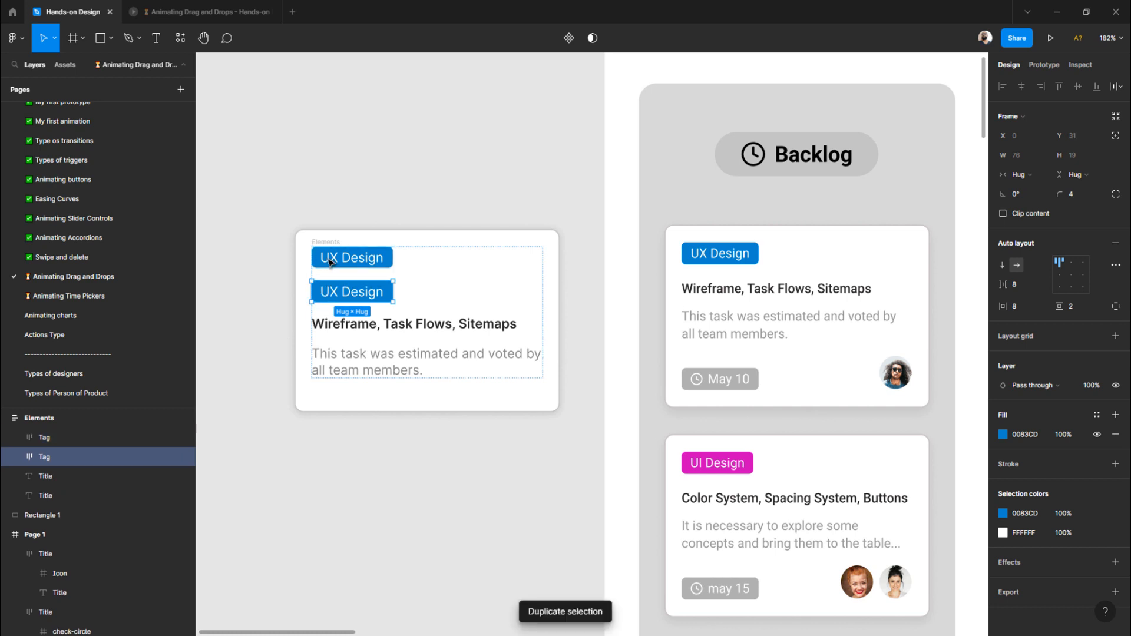
{"action": "key", "text": "Down"}
{"action": "key", "text": "Down"}
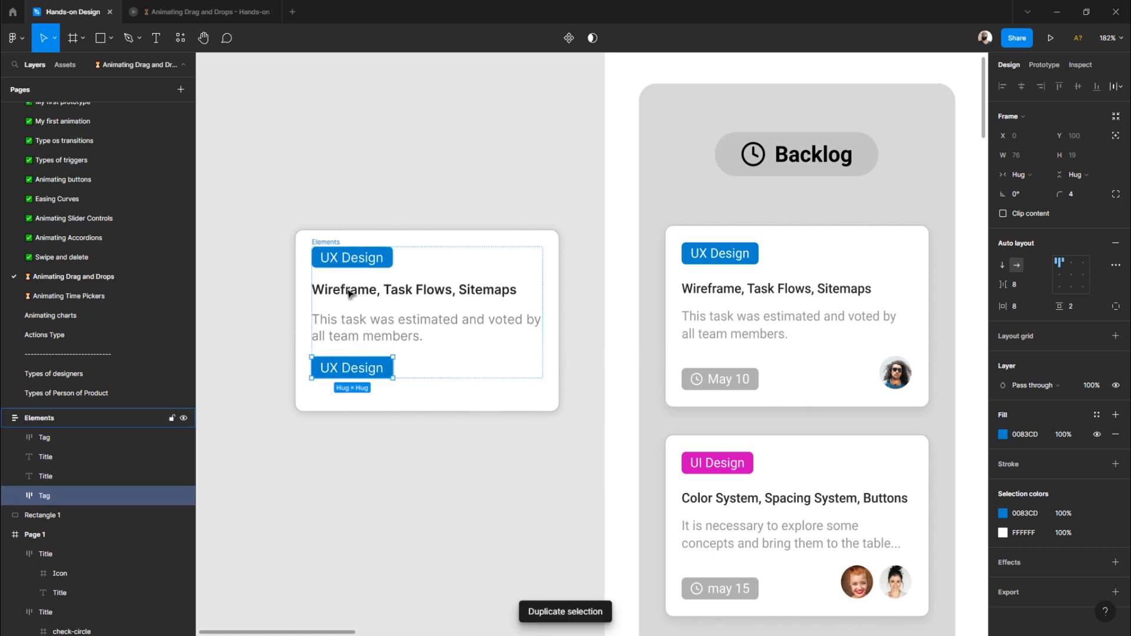
- Replace the duplicated tag's text with "May 10"
{"action": "double_click", "coordinate": [358, 371]}
{"action": "double_click", "coordinate": [357, 370]}
{"action": "type", "text": "Ma"}
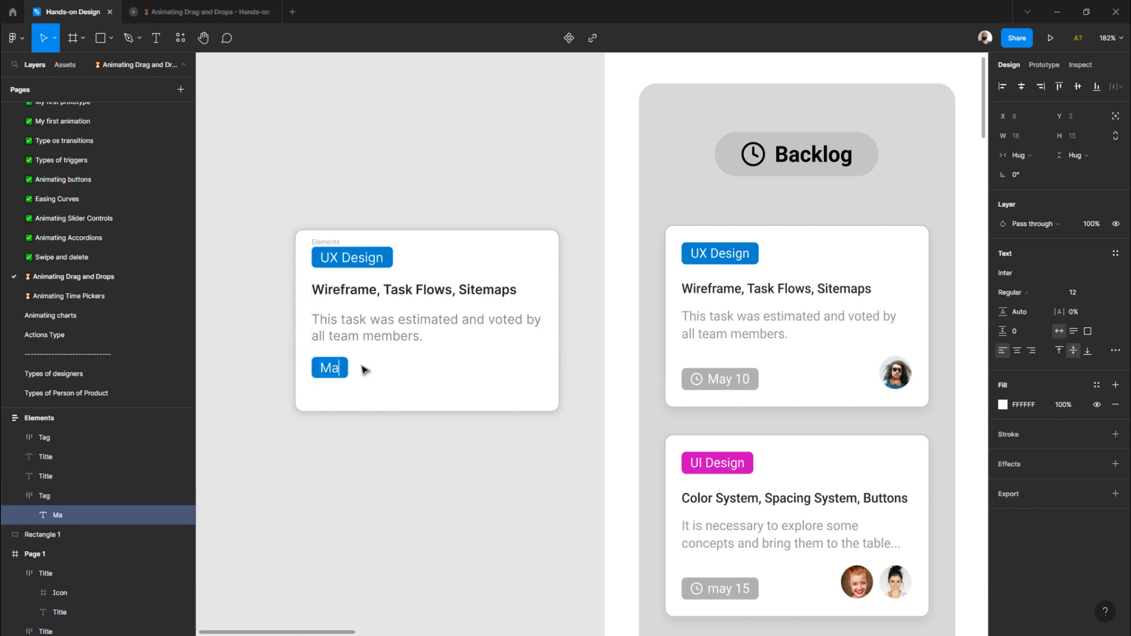
{"action": "type", "text": "y 10"}
{"action": "key", "text": "Escape"}
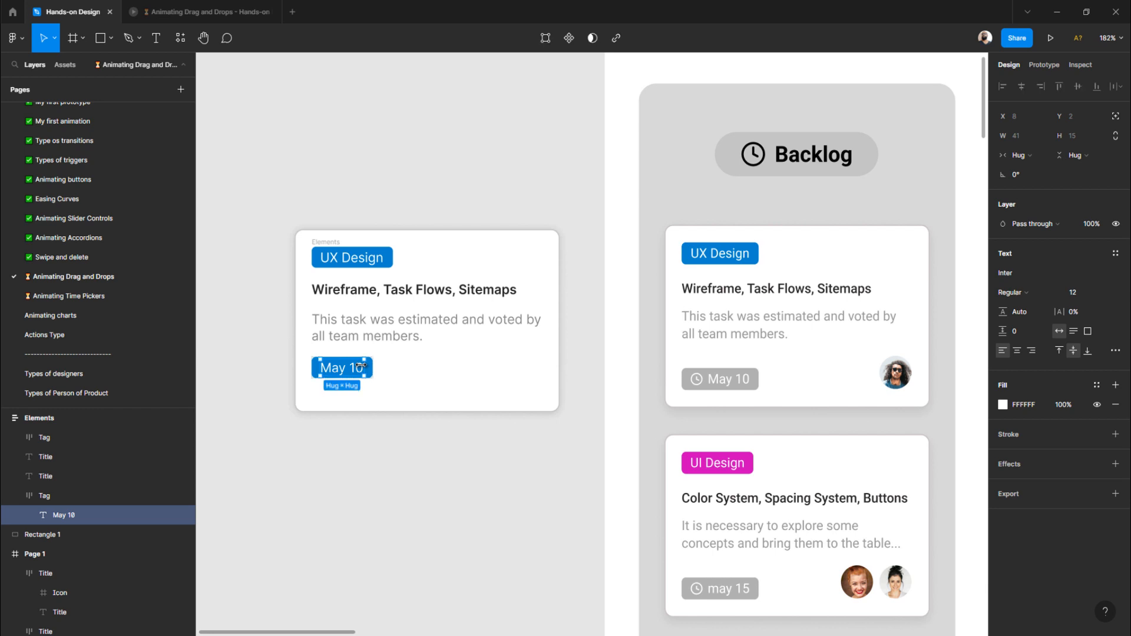
{"action": "key", "text": "Escape"}
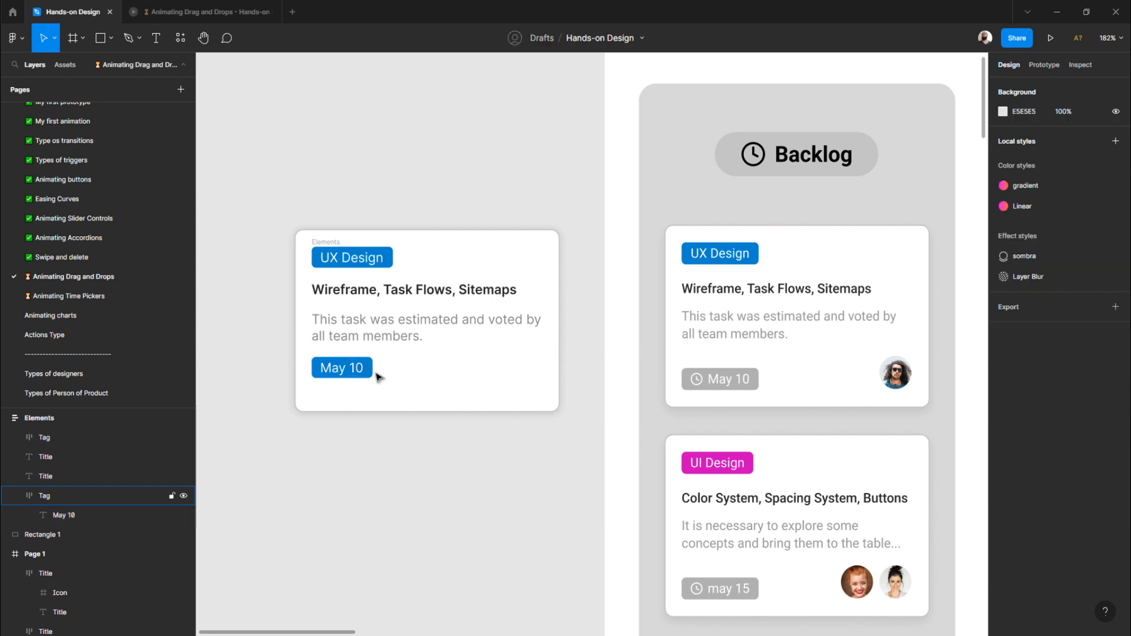
- Copy the description text's fill colour 888888 and apply it to the May 10 tag's background
{"action": "left_click", "coordinate": [352, 386]}
{"action": "left_click", "coordinate": [360, 366]}
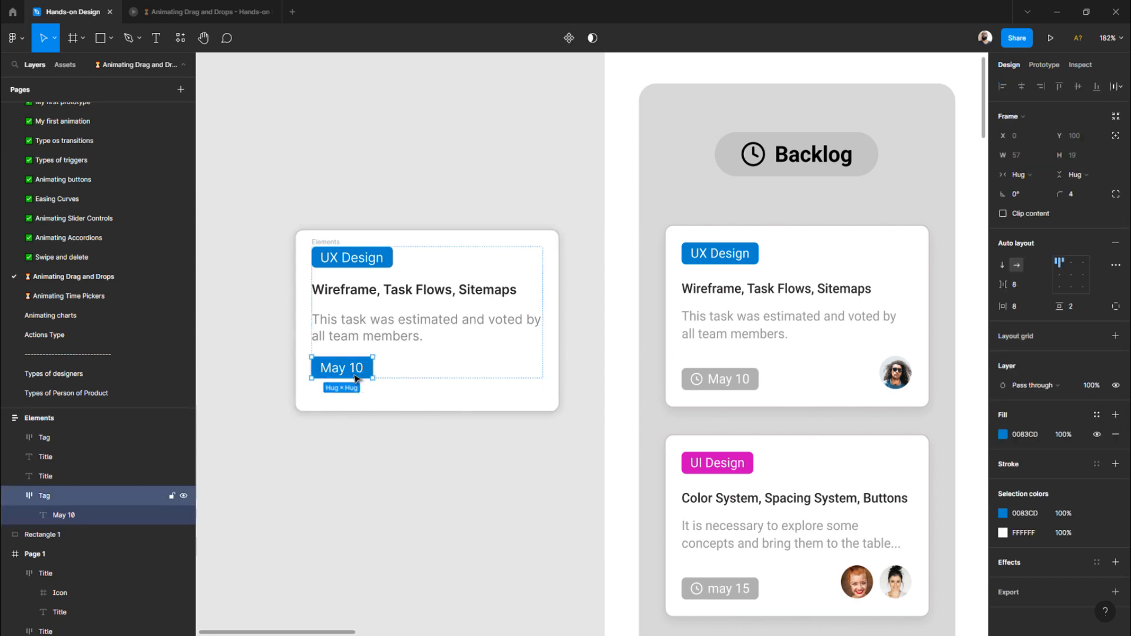
{"action": "left_click", "coordinate": [383, 337]}
{"action": "left_click", "coordinate": [1037, 409]}
{"action": "key", "text": "ctrl+c"}
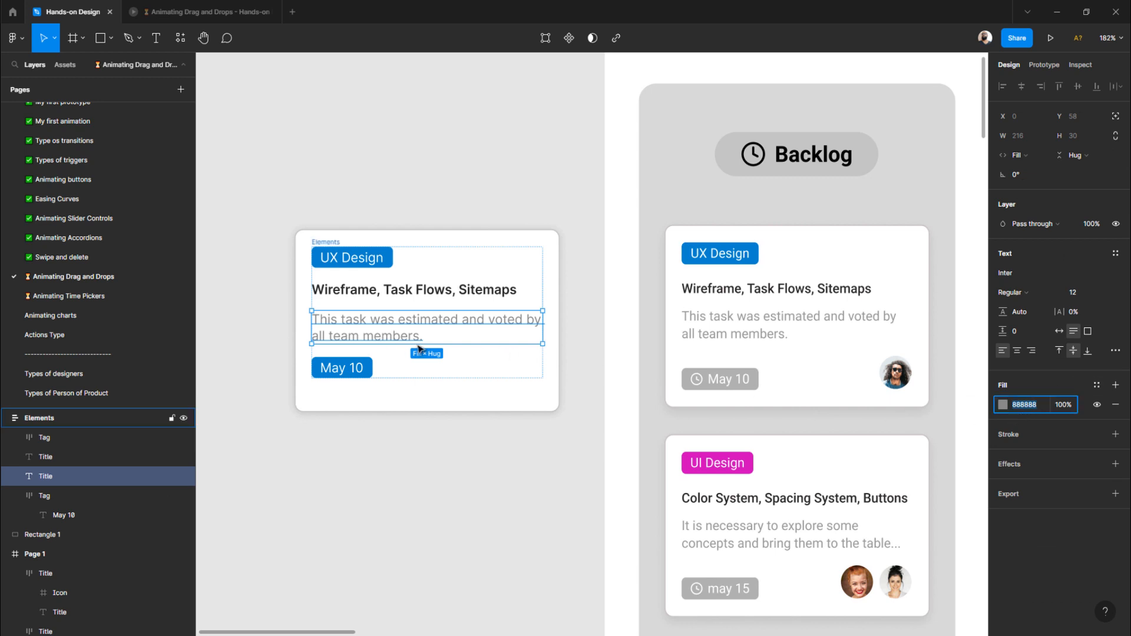
{"action": "left_click", "coordinate": [359, 368]}
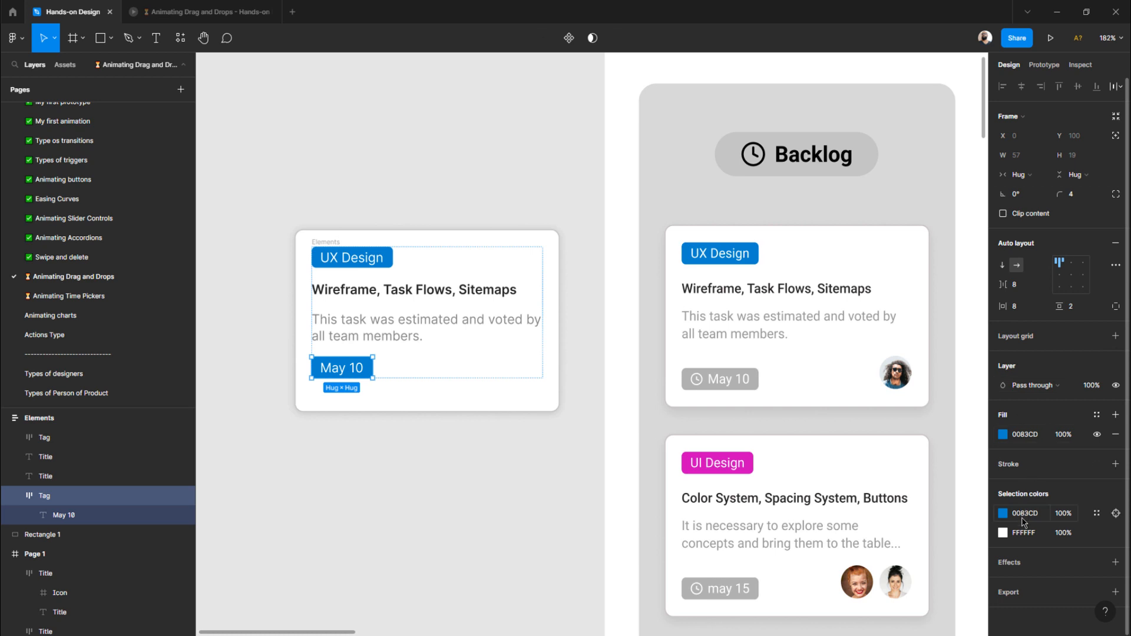
{"action": "left_click", "coordinate": [1047, 437]}
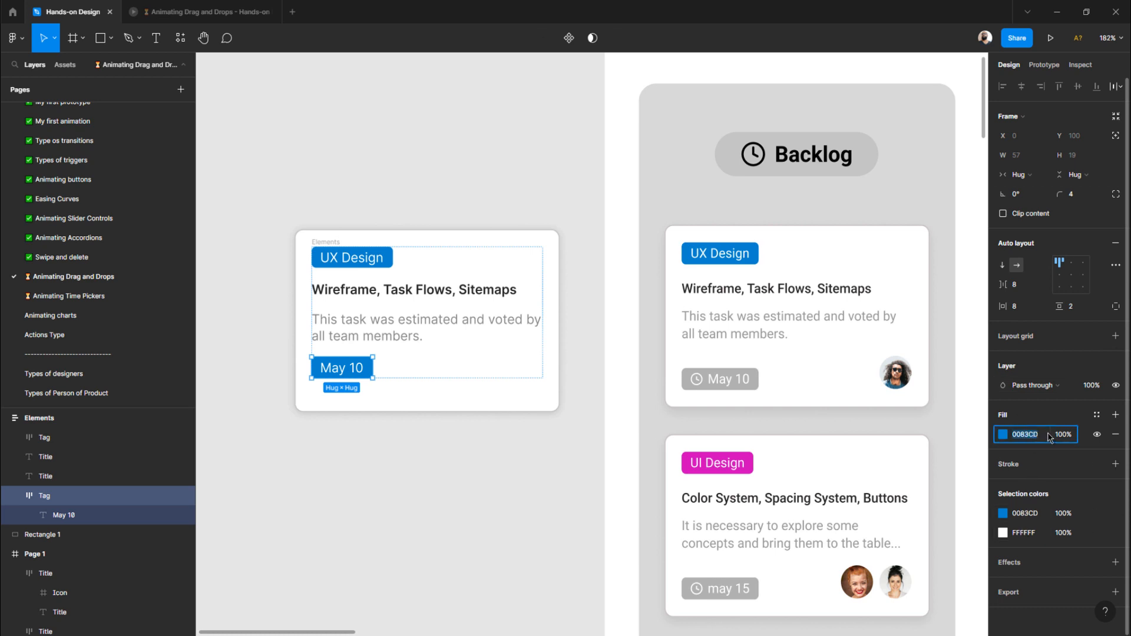
{"action": "key", "text": "ctrl+v"}
{"action": "key", "text": "Return"}
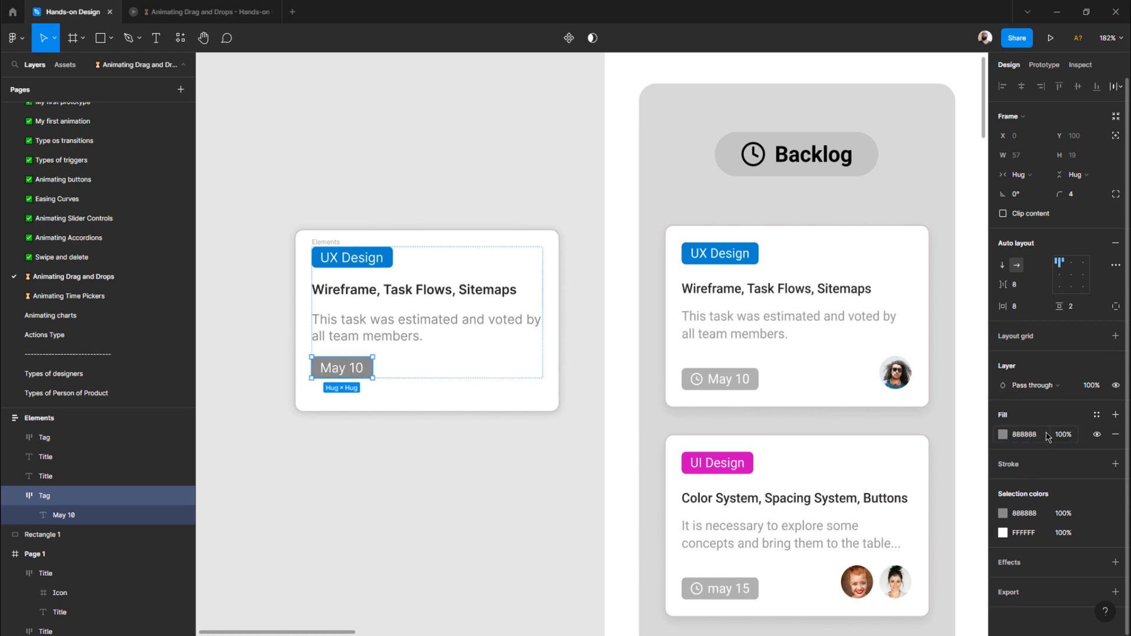
- Set the May 10 tag's background fill to the light gray B7B7B7
{"action": "left_click", "coordinate": [1002, 436]}
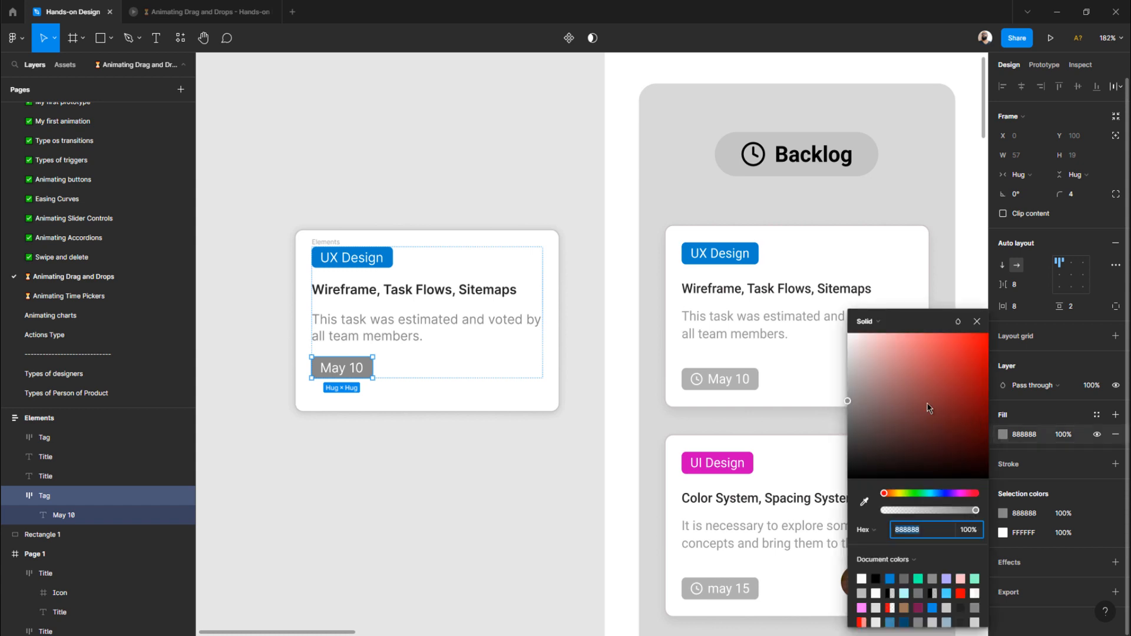
{"action": "left_click_drag", "start_coordinate": [861, 411], "coordinate": [843, 383]}
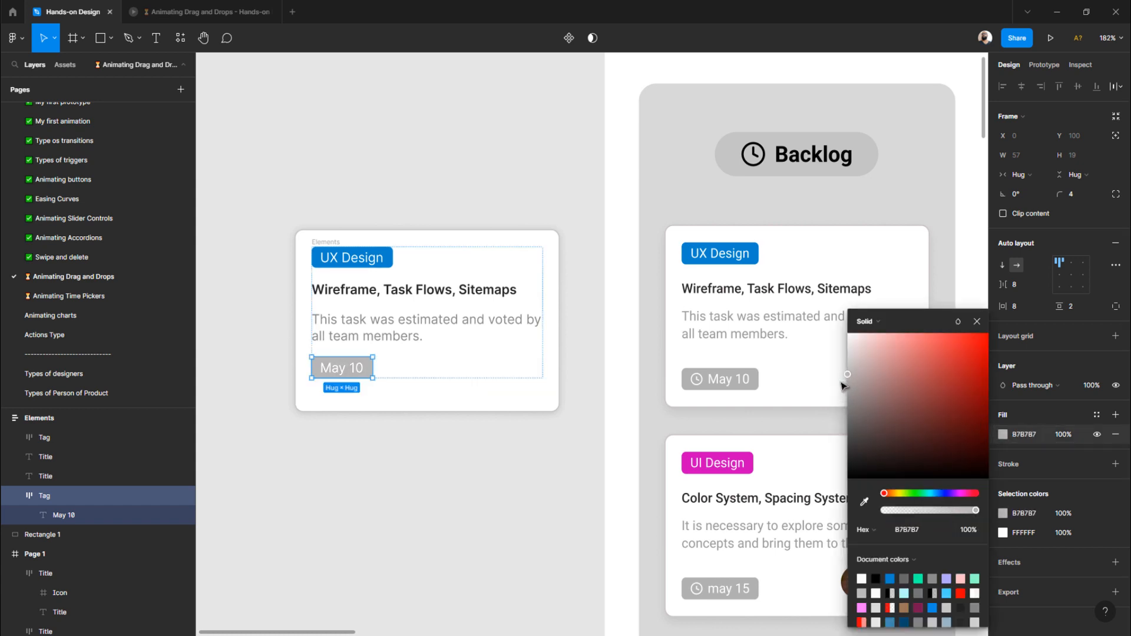
{"action": "left_click", "coordinate": [461, 432]}
- Copy the clock icon from the Backlog pill and paste it into the card's May 10 tag
{"action": "left_click", "coordinate": [754, 156]}
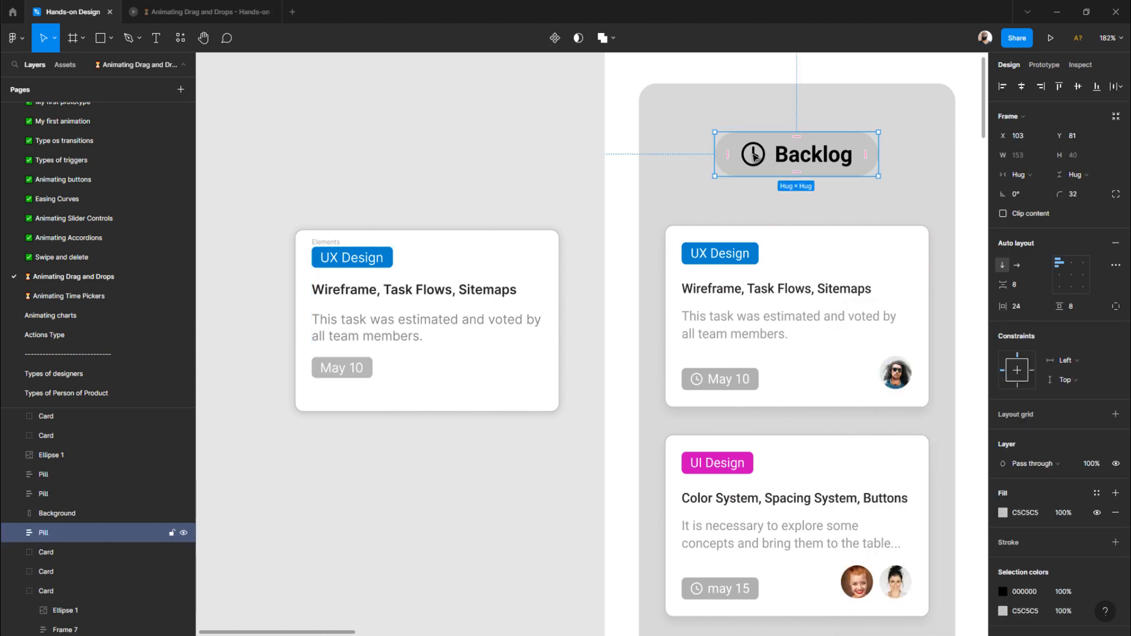
{"action": "double_click", "coordinate": [754, 156]}
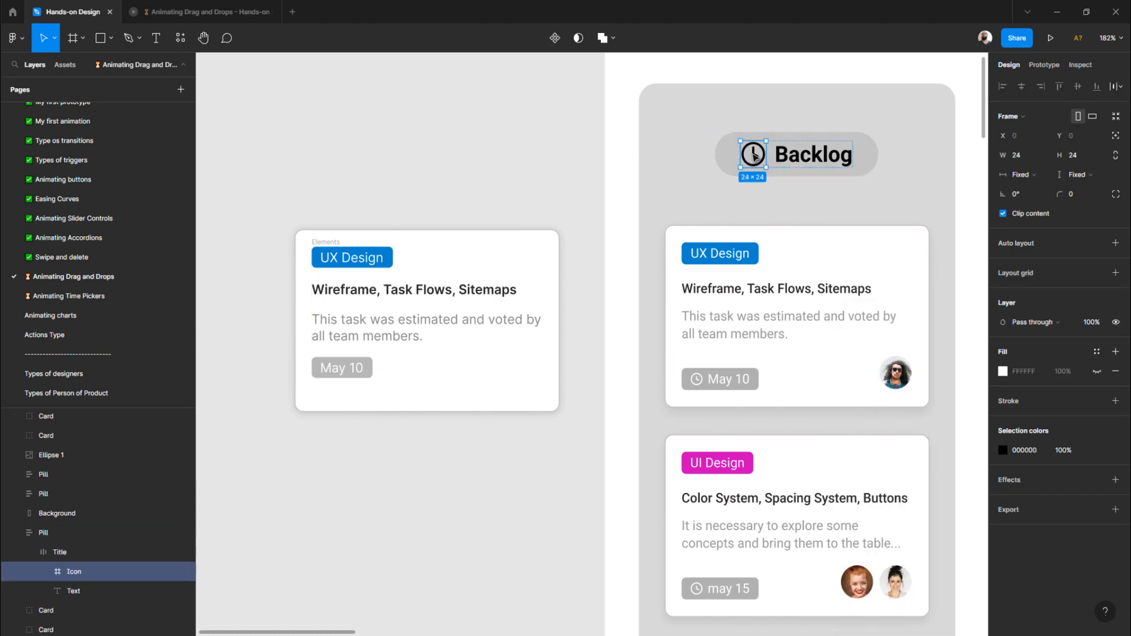
{"action": "left_click", "coordinate": [323, 374]}
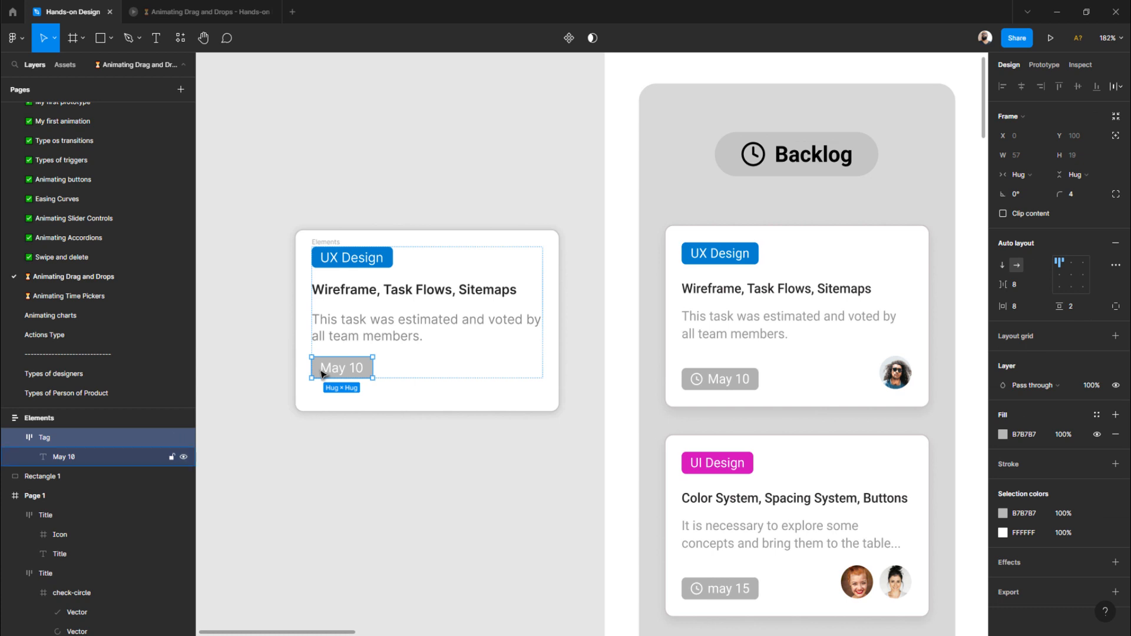
{"action": "key", "text": "ctrl+v"}
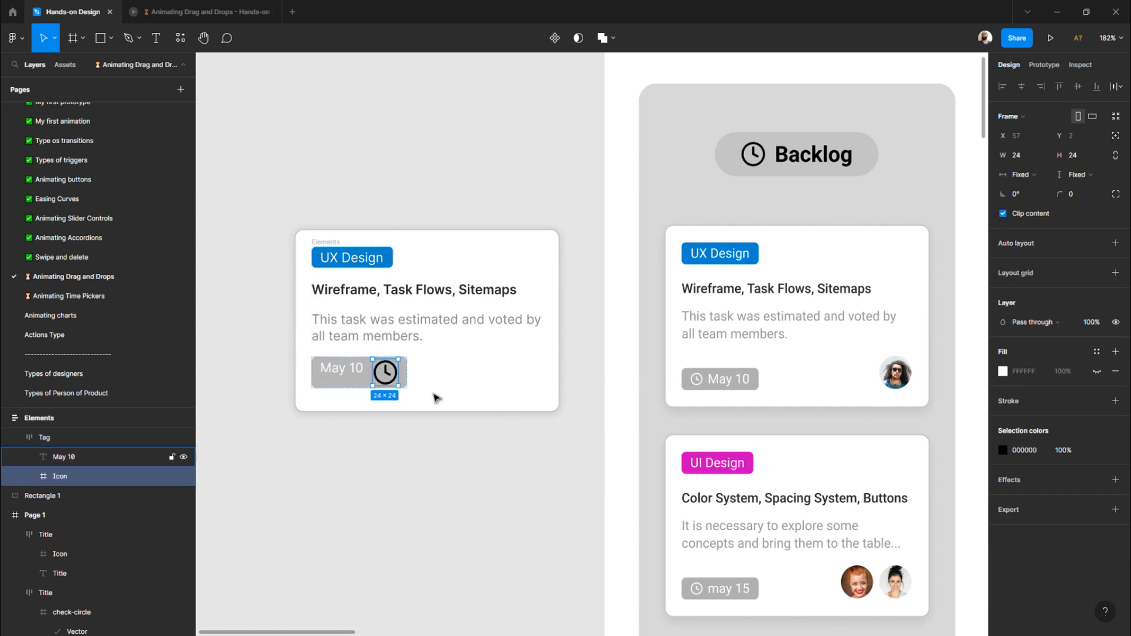
- Resize the pasted clock icon to 16 × 15 and place it before the May 10 text in the tag
{"action": "left_click_drag", "start_coordinate": [397, 386], "coordinate": [390, 376]}
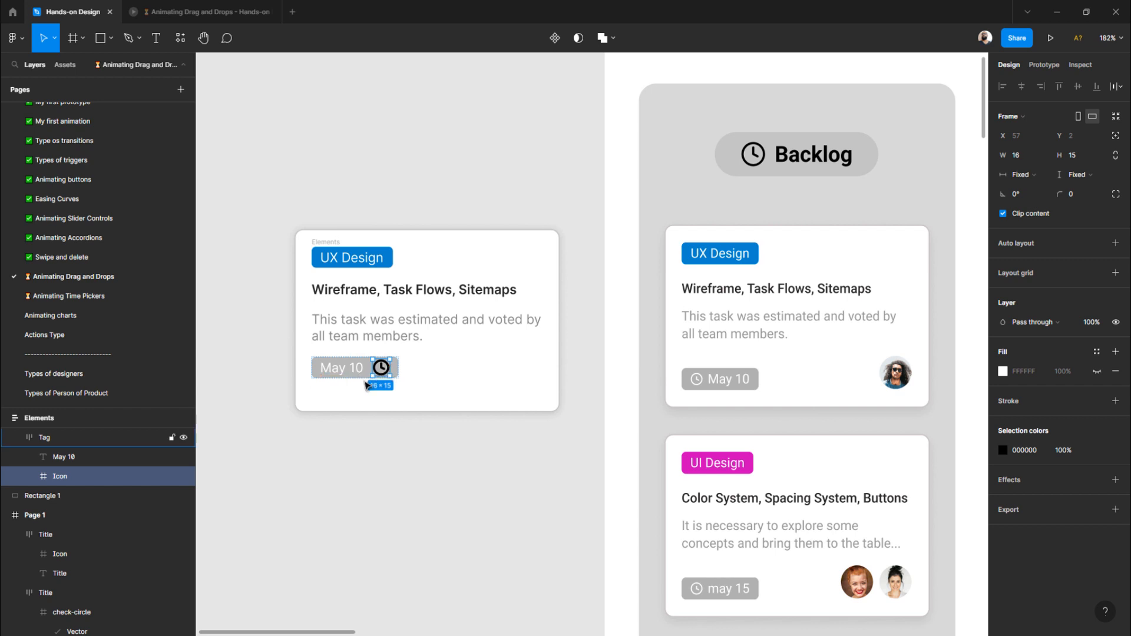
{"action": "key", "text": "Left"}
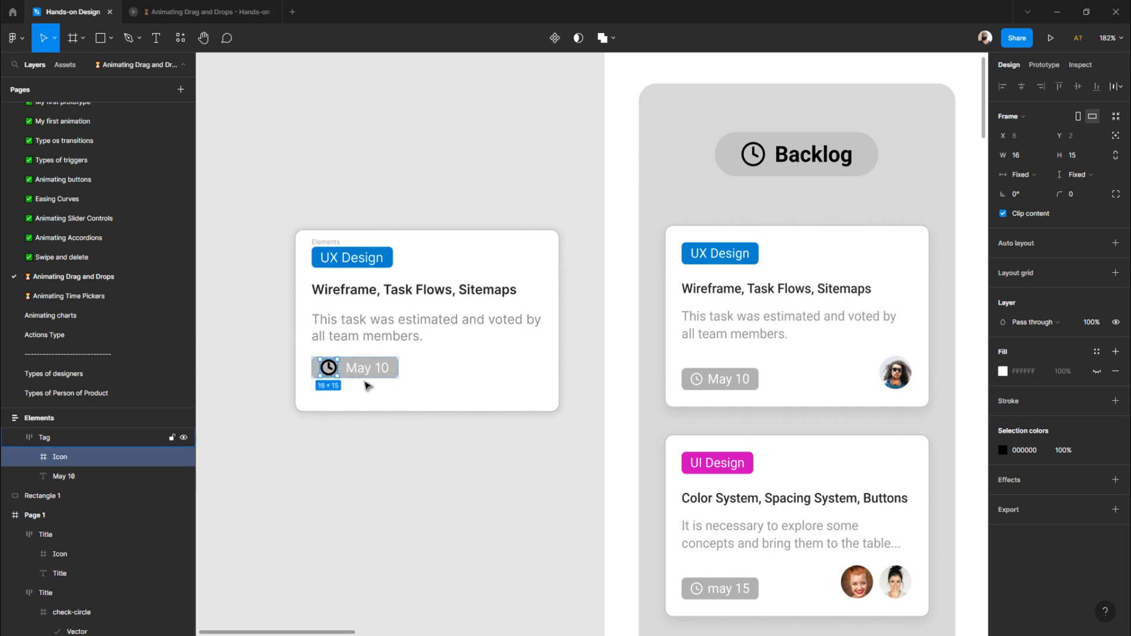
{"action": "left_click", "coordinate": [372, 396]}
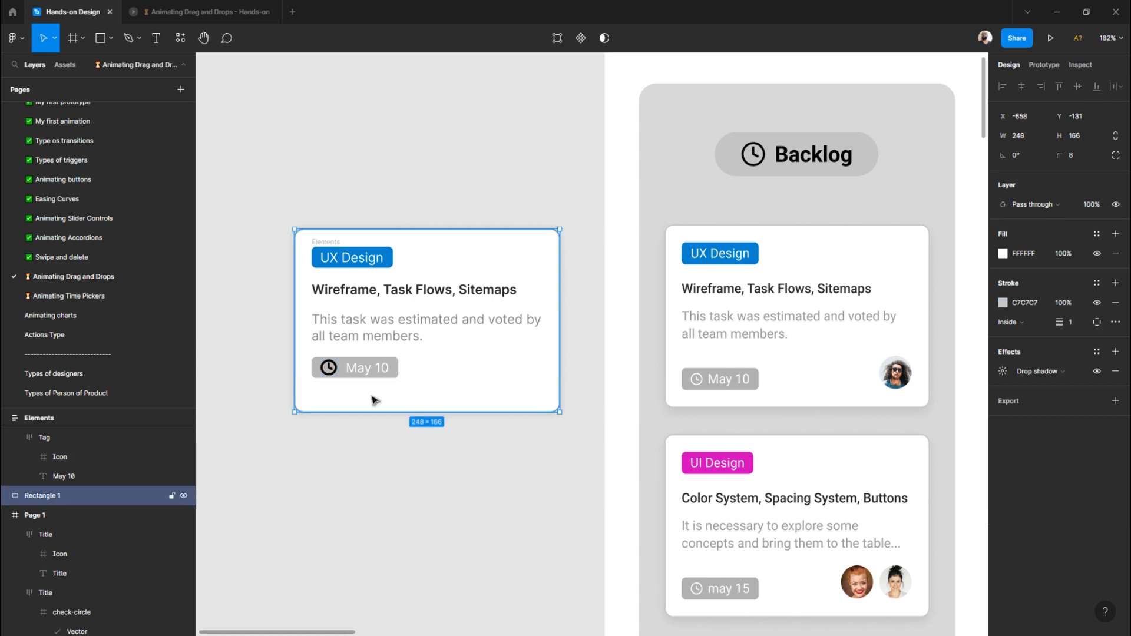
- Set the card's May 10 tag to an item spacing of 4 and a horizontal padding of 4
{"action": "key", "text": "Escape"}
{"action": "left_click", "coordinate": [366, 369]}
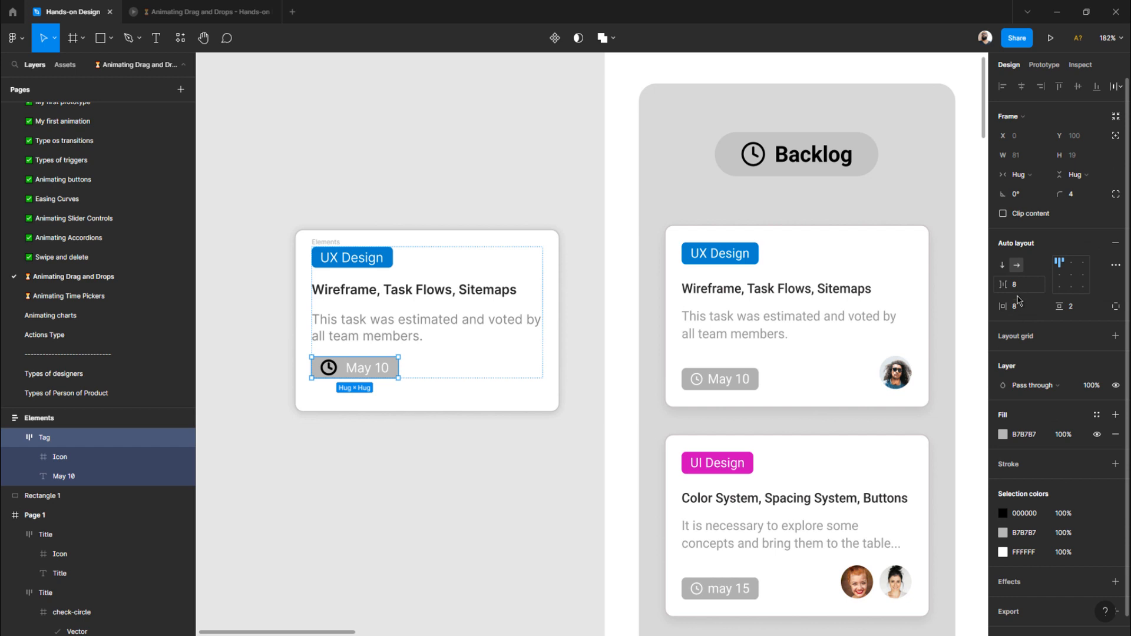
{"action": "left_click", "coordinate": [1021, 287]}
{"action": "type", "text": "2"}
{"action": "key", "text": "Return"}
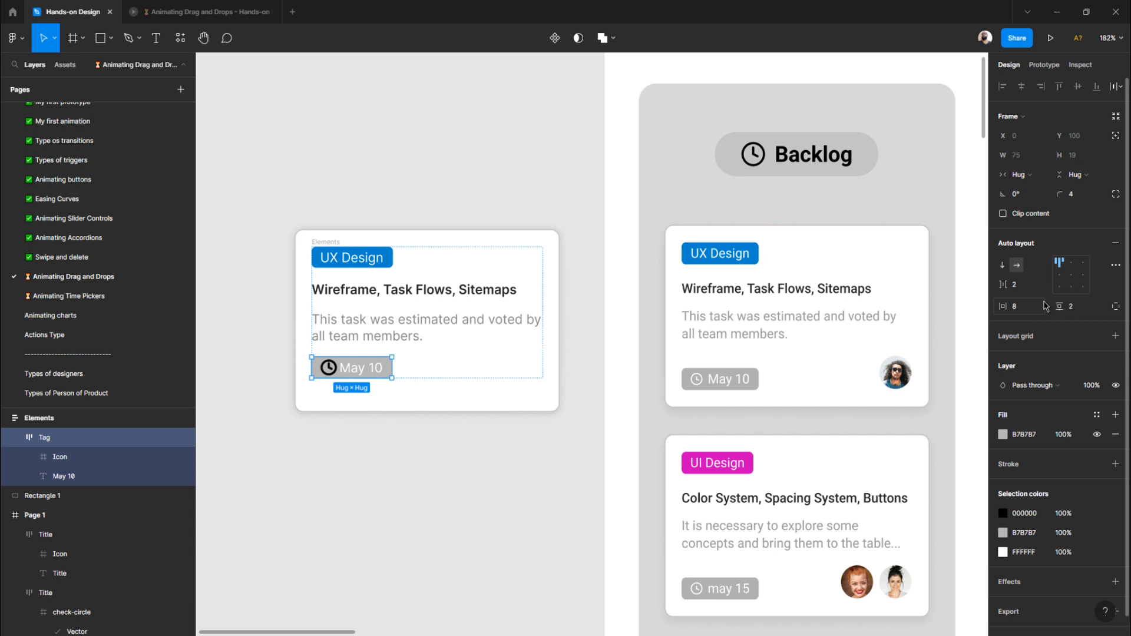
{"action": "left_click", "coordinate": [1022, 306]}
{"action": "type", "text": "4"}
{"action": "key", "text": "Return"}
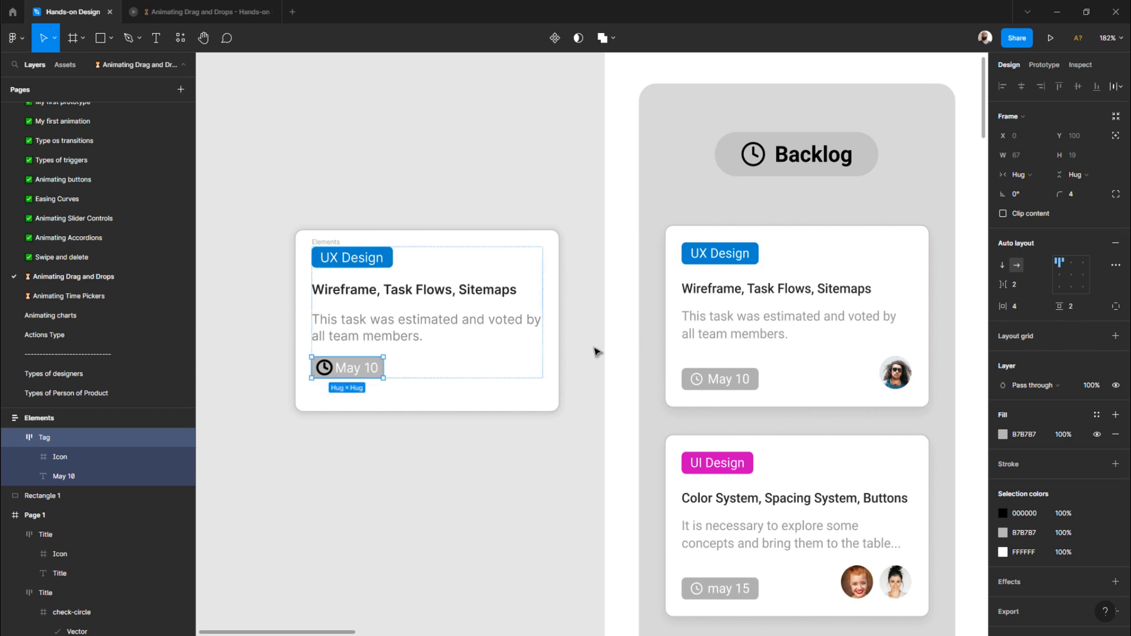
{"action": "left_click", "coordinate": [1023, 289]}
{"action": "type", "text": "4"}
{"action": "key", "text": "Return"}
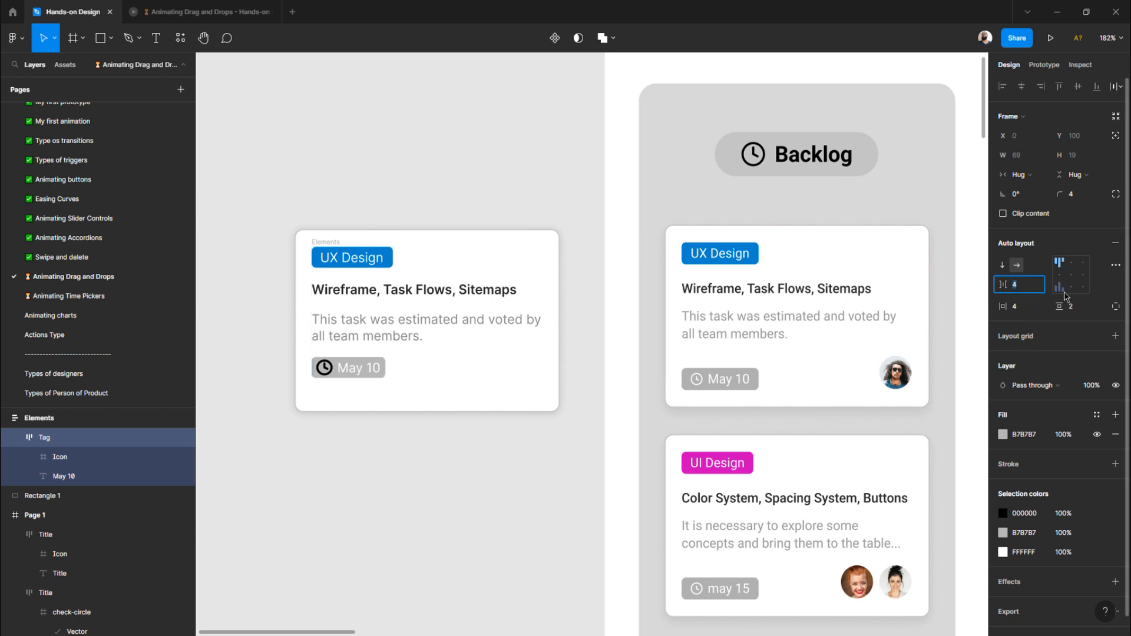
- Reduce the stroke weight of both vectors in the May 10 tag's clock icon to 1
{"action": "left_click", "coordinate": [357, 480]}
{"action": "scroll", "coordinate": [324, 367], "scroll_direction": "up", "scroll_amount": 4}
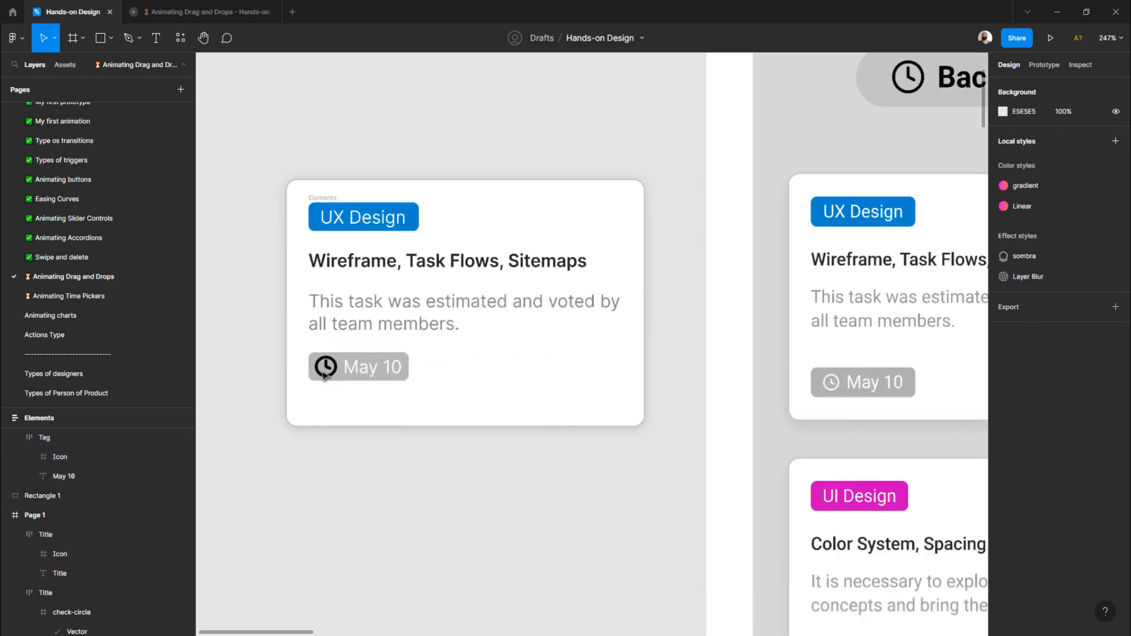
{"action": "double_click", "coordinate": [333, 366]}
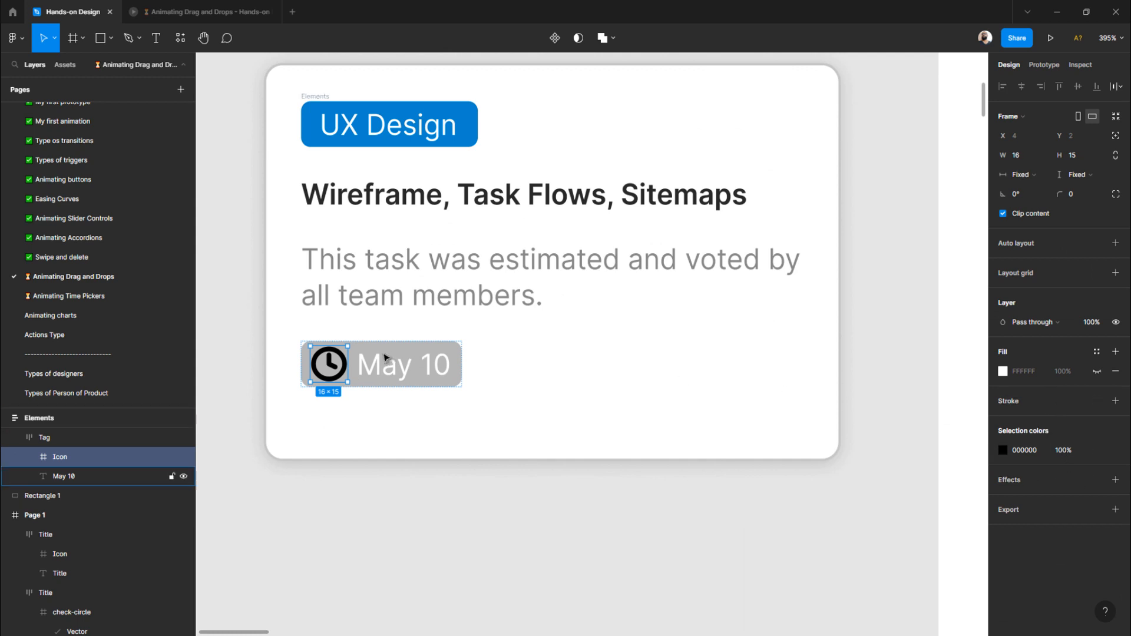
{"action": "double_click", "coordinate": [335, 365]}
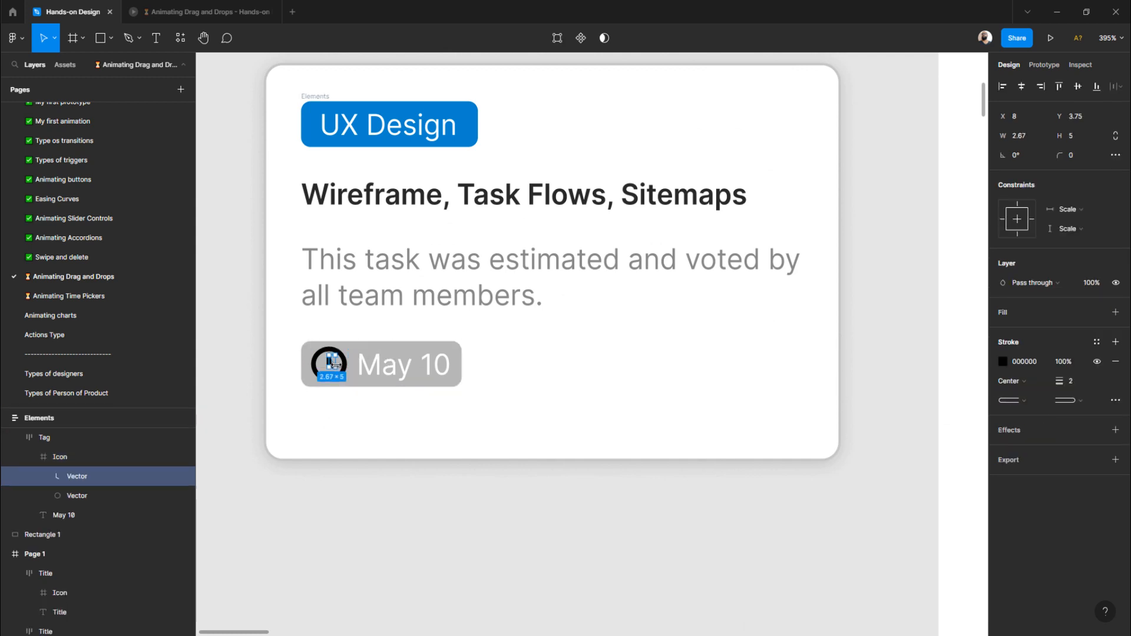
{"action": "scroll", "coordinate": [330, 365], "scroll_direction": "up", "scroll_amount": 4}
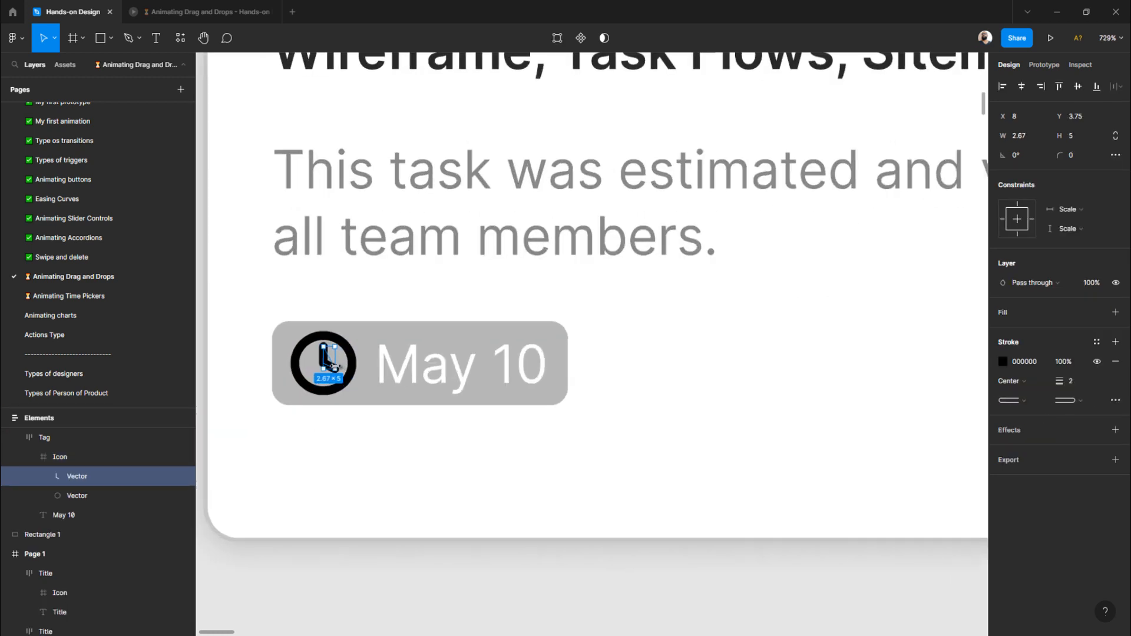
{"action": "left_click", "coordinate": [71, 499], "text": "shift"}
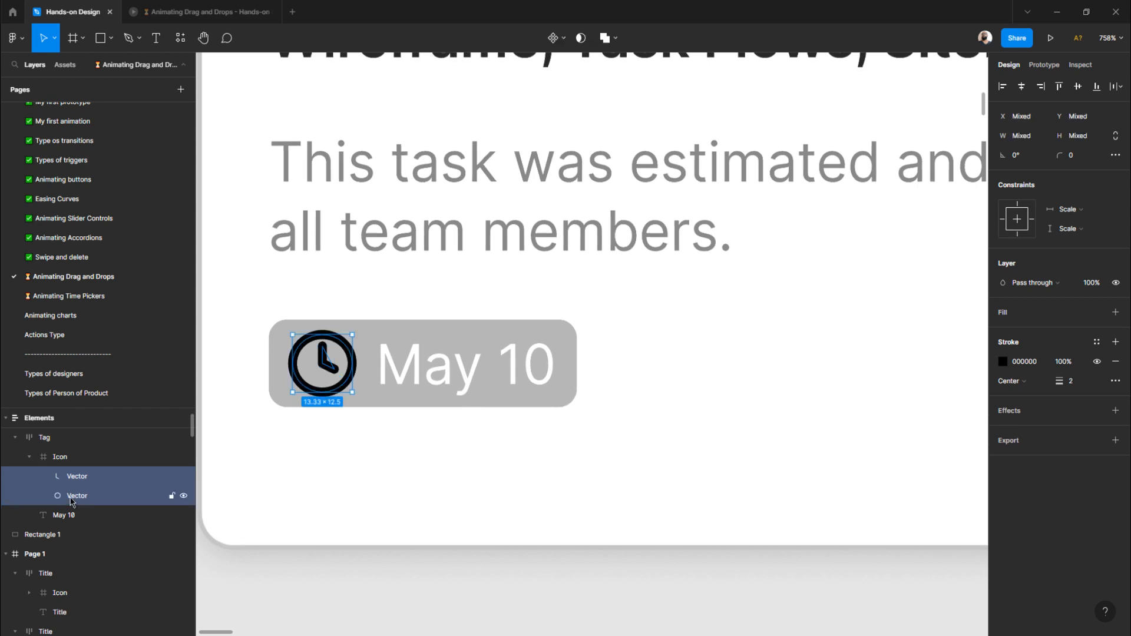
{"action": "left_click", "coordinate": [1072, 381]}
{"action": "type", "text": "1"}
{"action": "key", "text": "Return"}
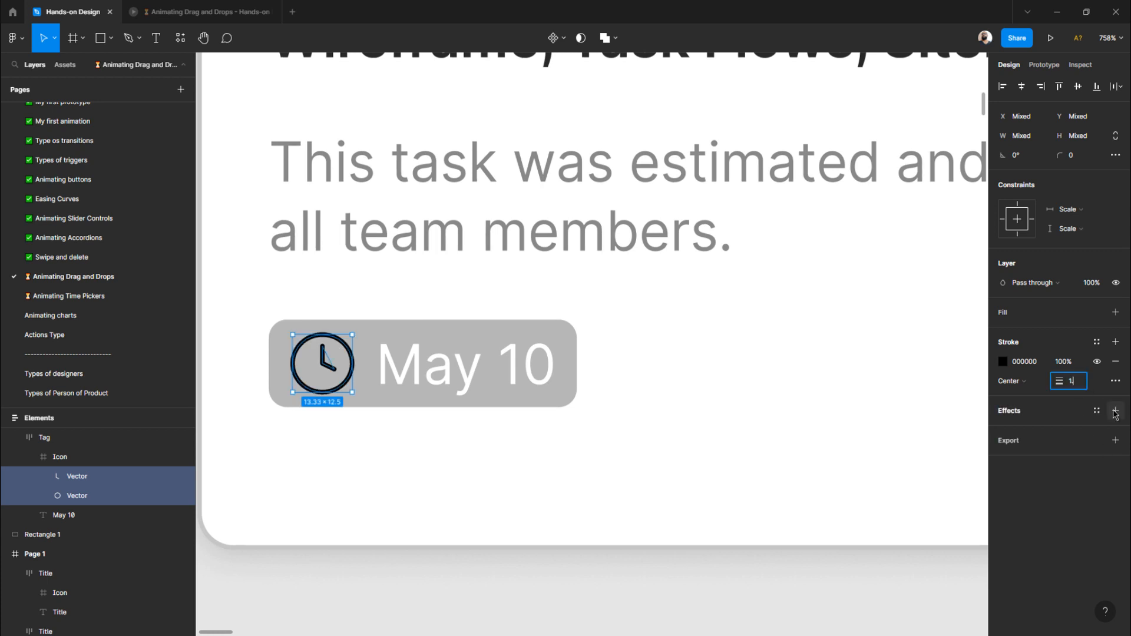
{"action": "type", "text": ".5"}
{"action": "key", "text": "Return"}
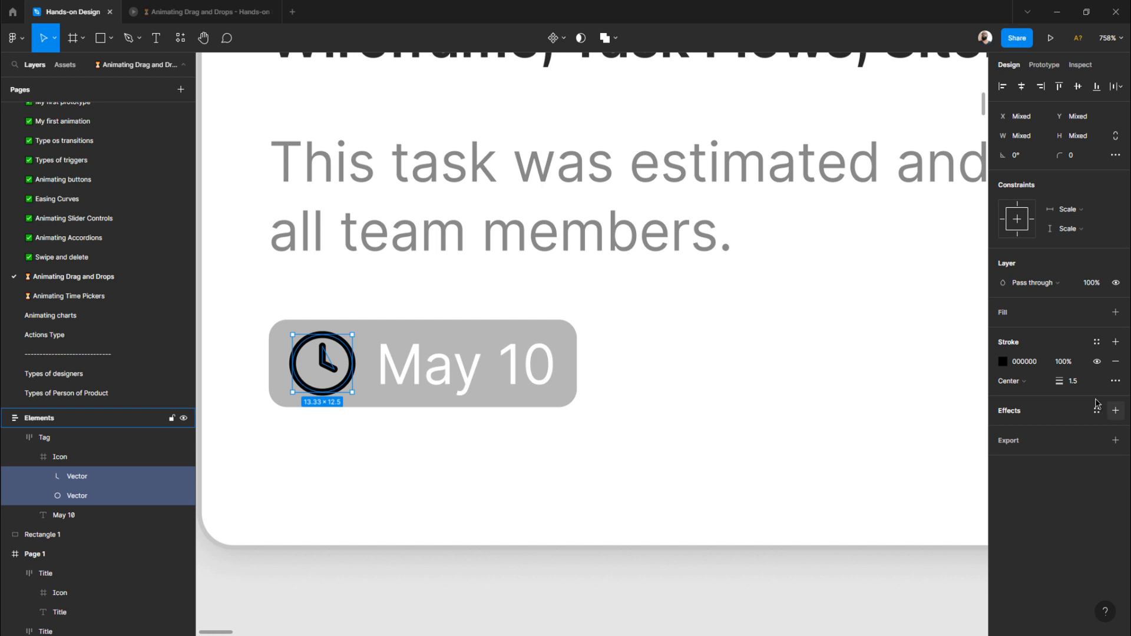
{"action": "left_click", "coordinate": [1085, 389]}
{"action": "type", "text": "1"}
{"action": "key", "text": "Return"}
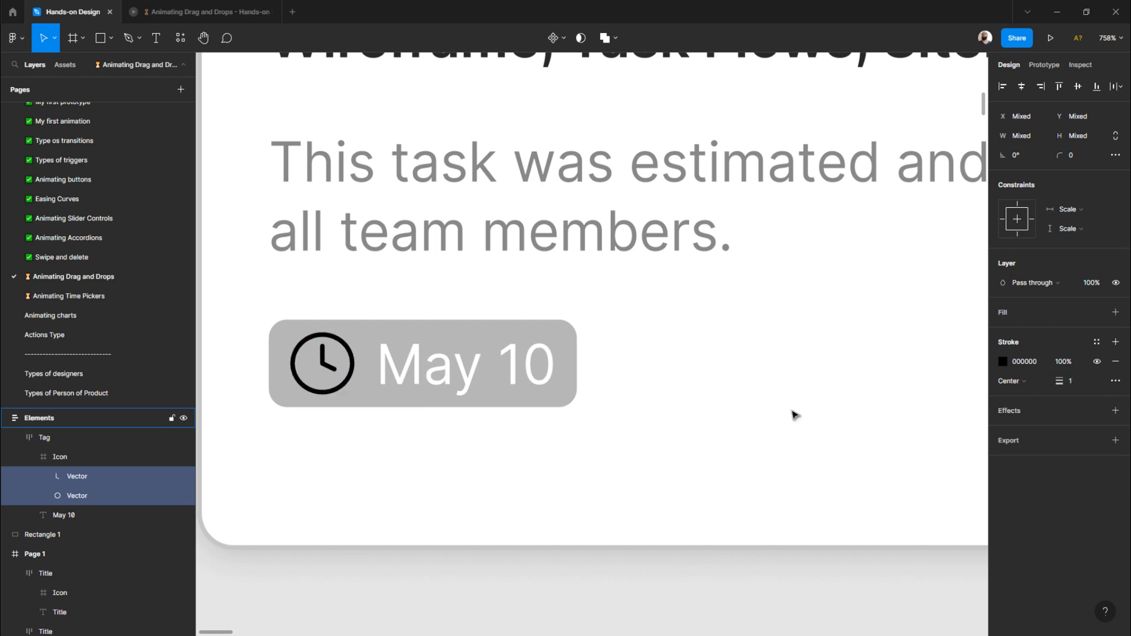
- Resize the May 10 tag's clock icon frame to 12 × 12 and lock its proportions
{"action": "left_click", "coordinate": [414, 583]}
{"action": "scroll", "coordinate": [303, 357], "scroll_direction": "up", "scroll_amount": 3}
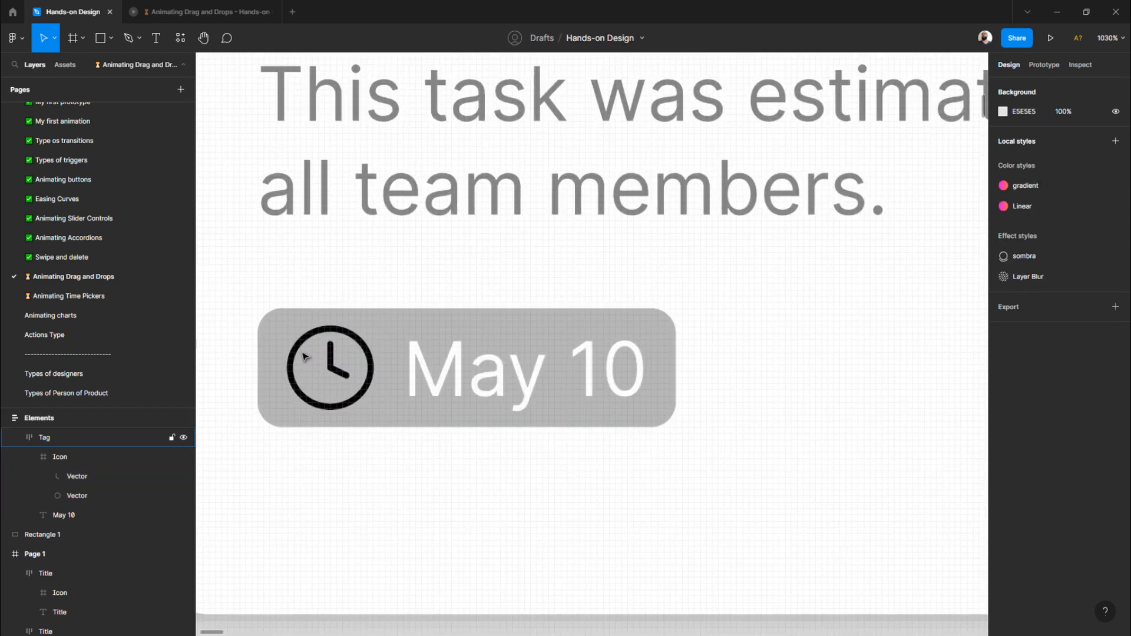
{"action": "left_click", "coordinate": [88, 458]}
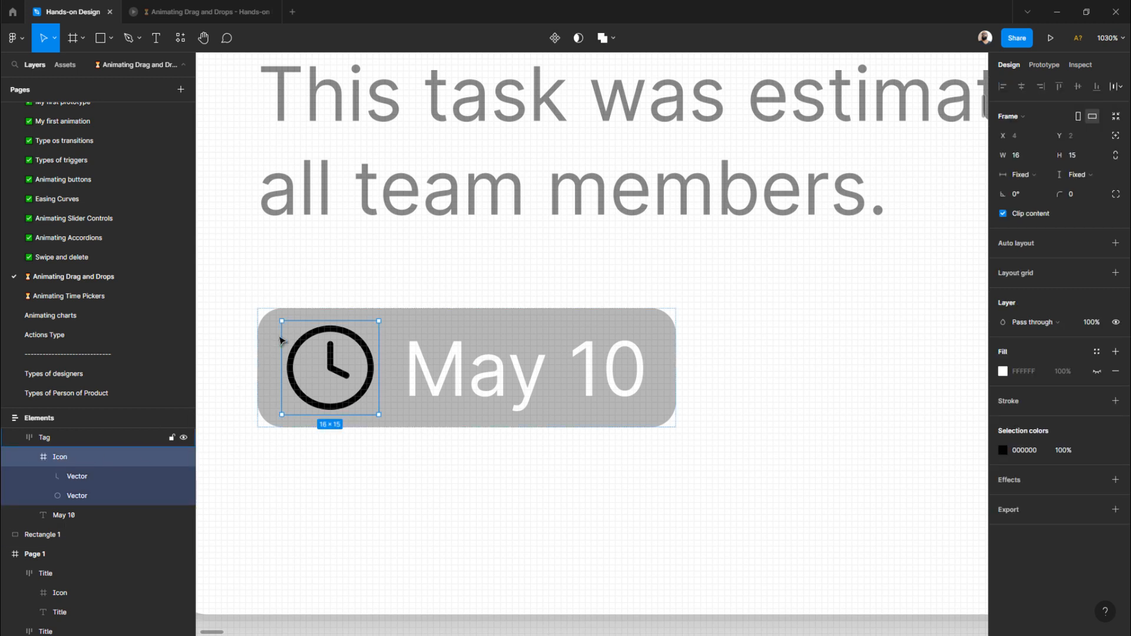
{"action": "left_click_drag", "start_coordinate": [283, 323], "coordinate": [298, 337]}
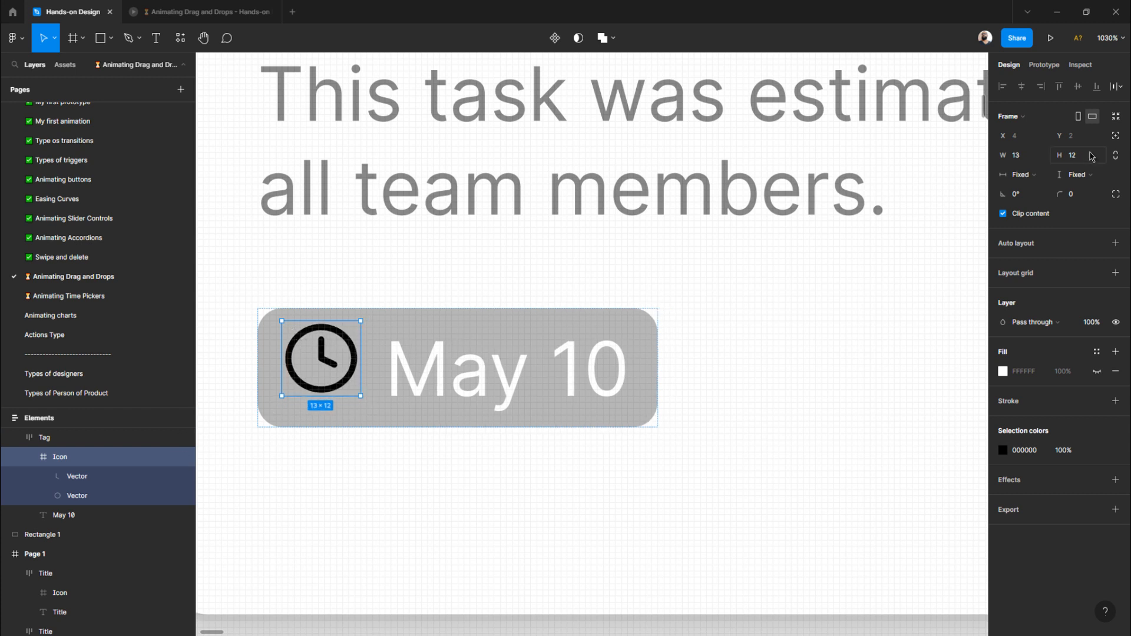
{"action": "left_click", "coordinate": [1034, 157]}
{"action": "key", "text": "Return"}
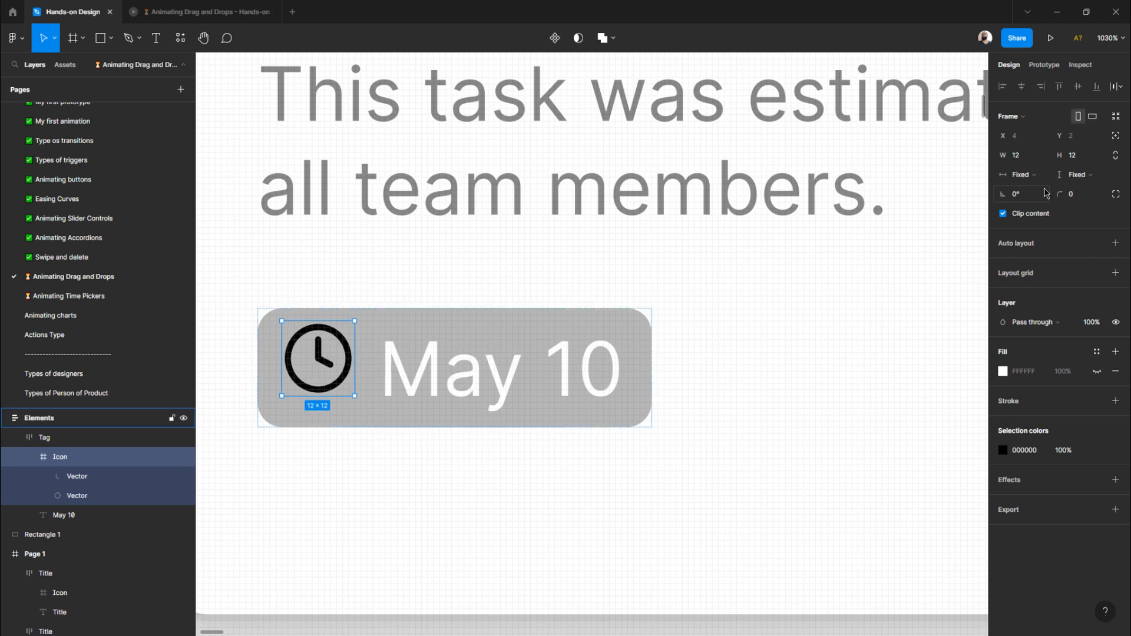
{"action": "left_click", "coordinate": [1113, 154]}
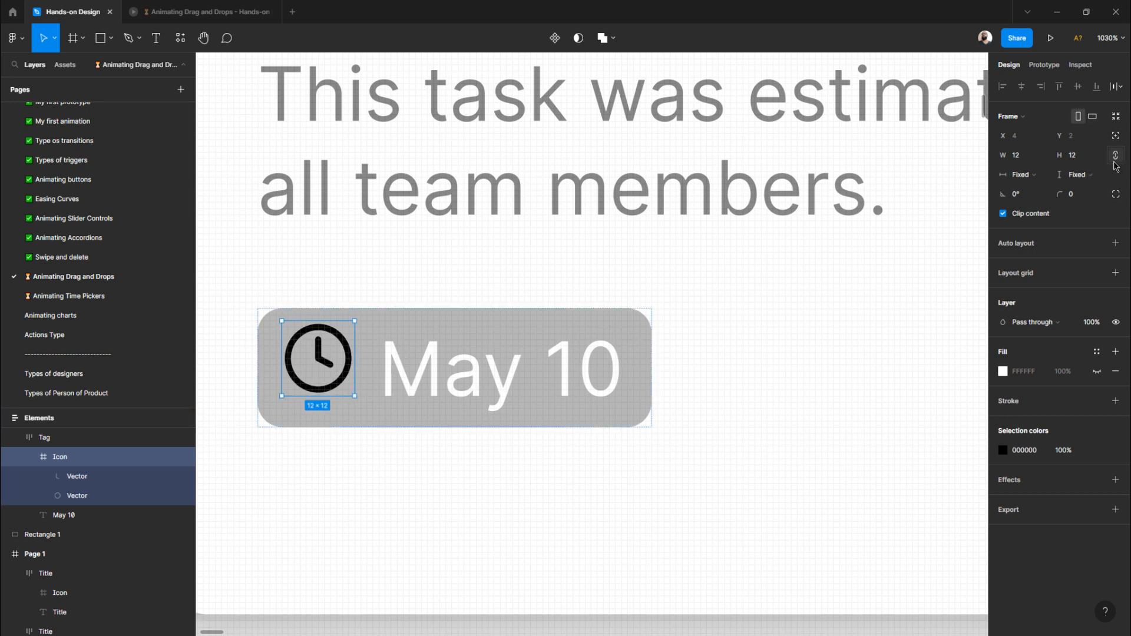
- Align the May 10 tag's contents to the left and vertically centred in its auto layout
{"action": "left_click", "coordinate": [500, 484]}
{"action": "left_click", "coordinate": [492, 402]}
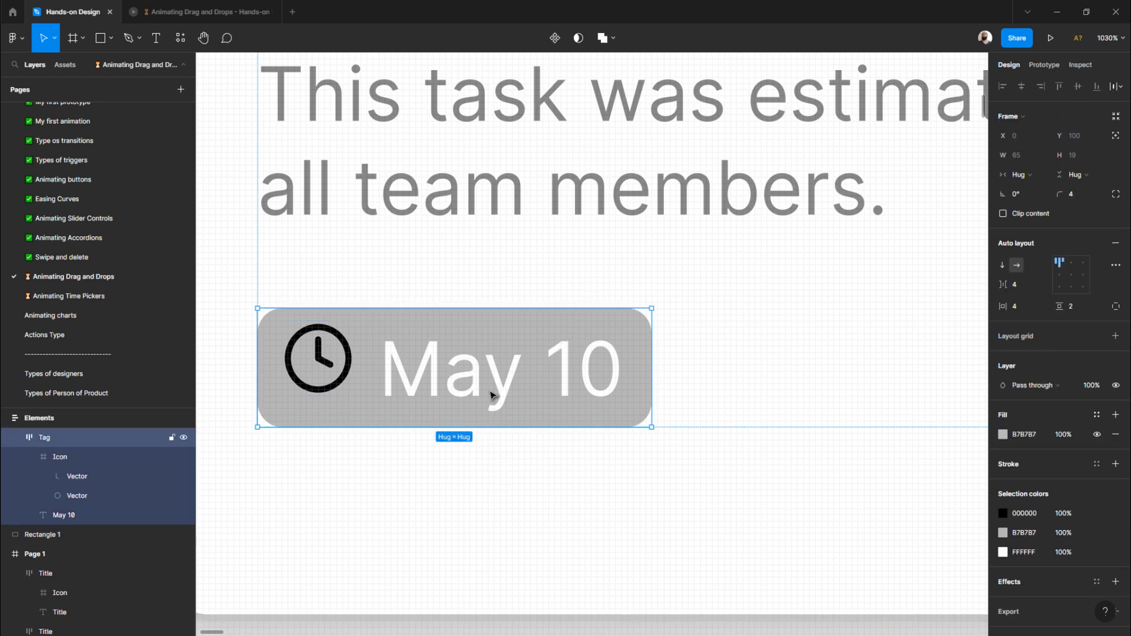
{"action": "left_click", "coordinate": [463, 481]}
{"action": "left_click", "coordinate": [457, 374]}
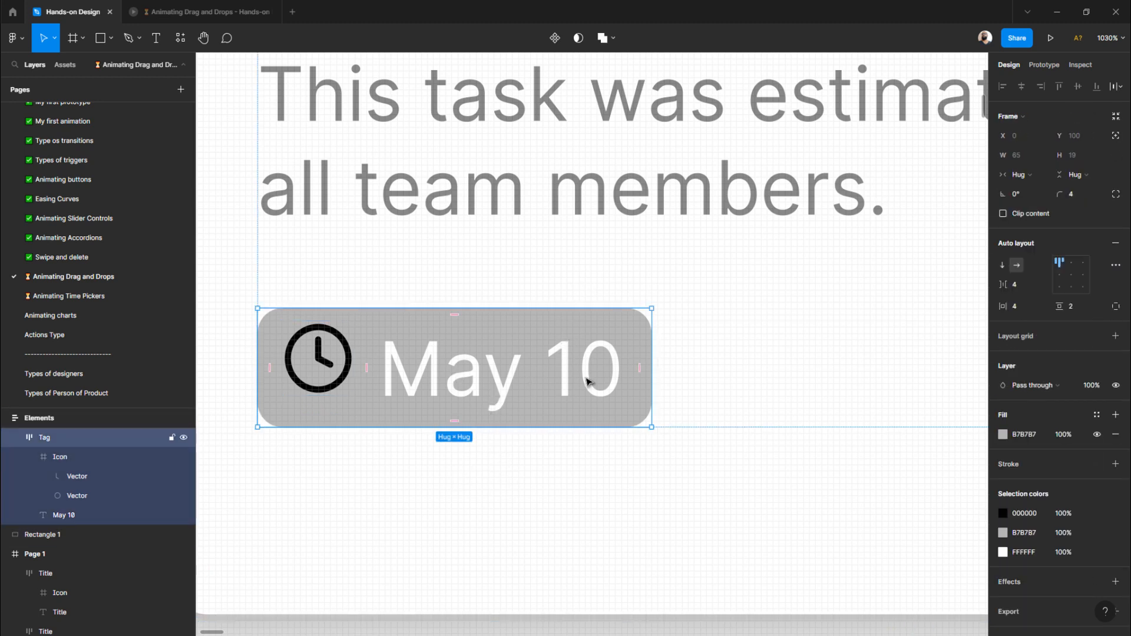
{"action": "left_click", "coordinate": [1066, 280]}
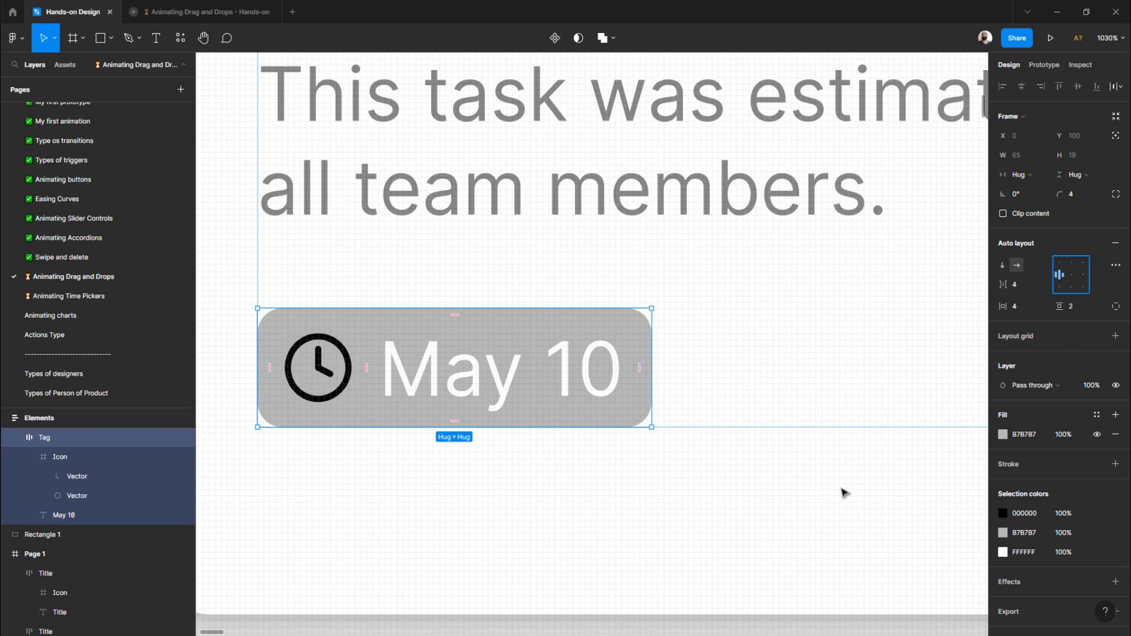
- Change the black colour of the May 10 tag's clock icon to white
{"action": "left_click", "coordinate": [1002, 513]}
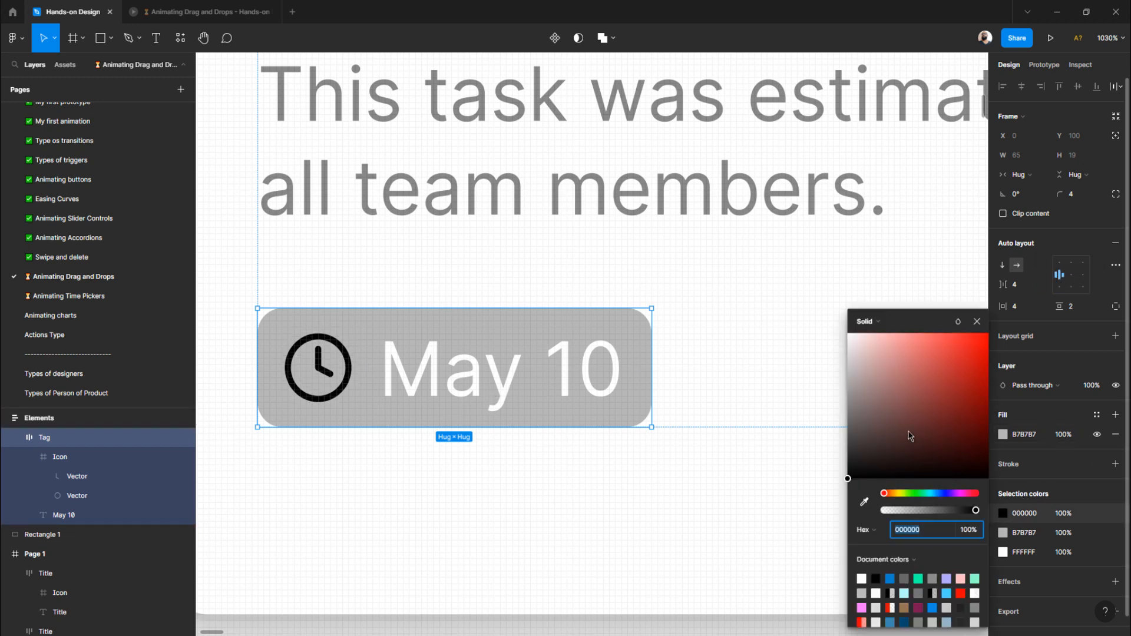
{"action": "left_click_drag", "start_coordinate": [839, 434], "coordinate": [783, 253]}
{"action": "left_click", "coordinate": [519, 437]}
{"action": "scroll", "coordinate": [518, 437], "scroll_direction": "down", "scroll_amount": 10}
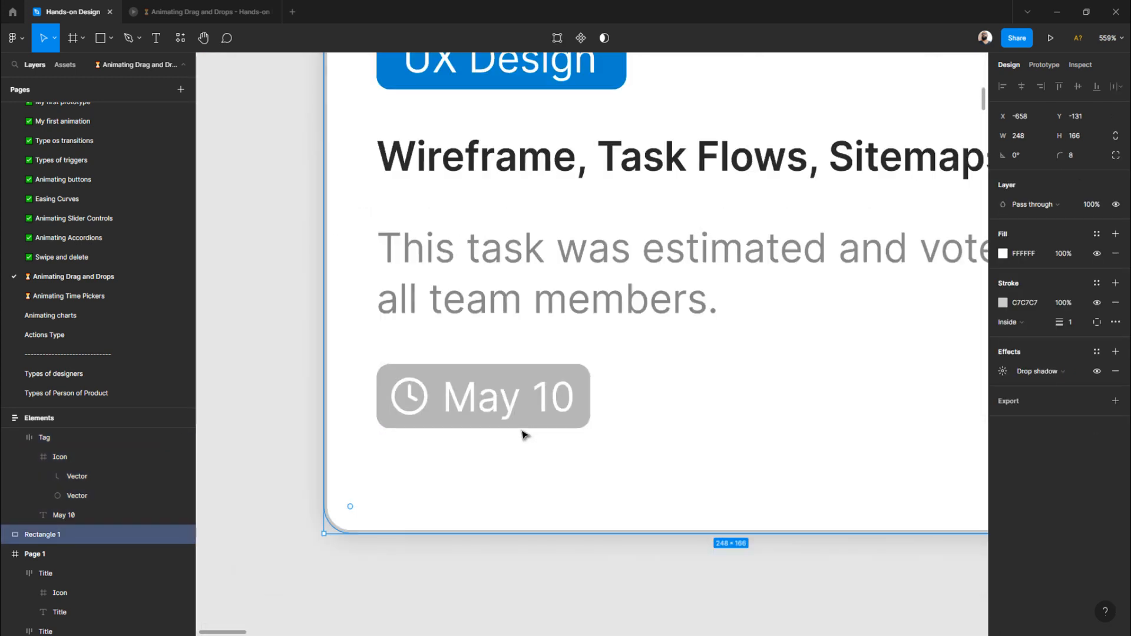
{"action": "left_click", "coordinate": [505, 487]}
- Compare the new card with the first Backlog card and examine the size and styling of its round avatar
{"action": "scroll", "coordinate": [505, 487], "scroll_direction": "right", "scroll_amount": 5}
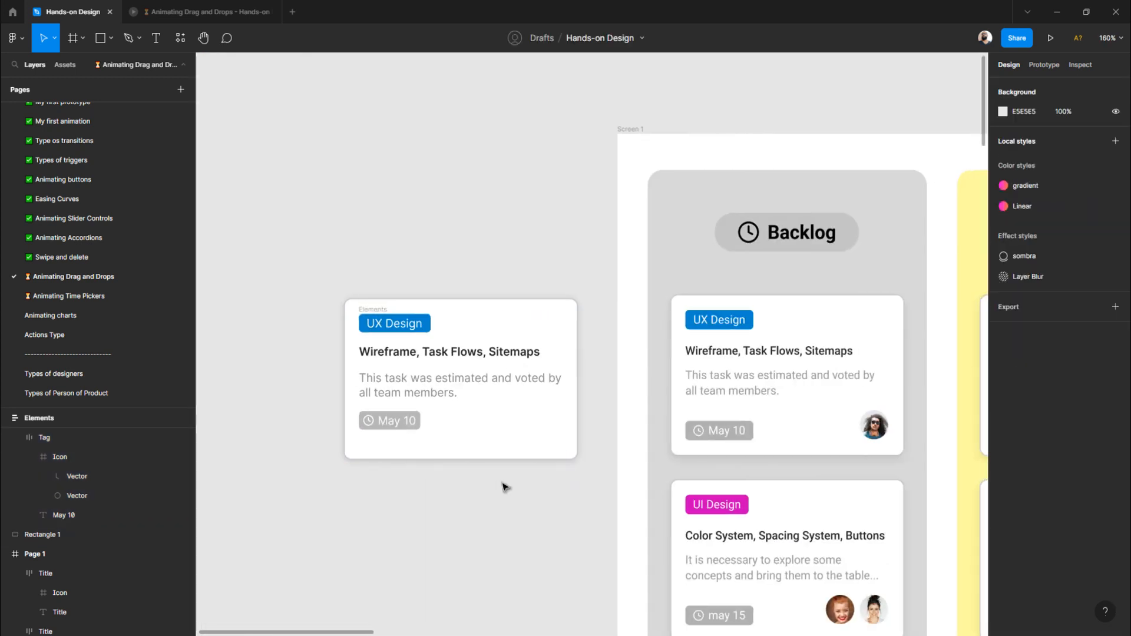
{"action": "scroll", "coordinate": [504, 484], "scroll_direction": "left", "scroll_amount": 1}
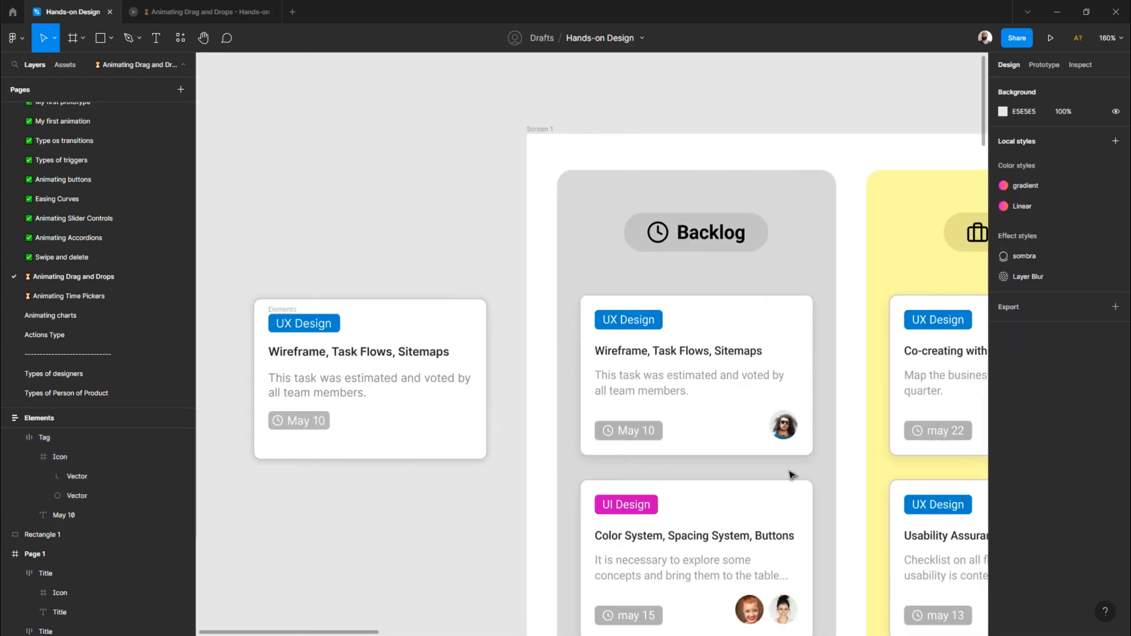
{"action": "scroll", "coordinate": [530, 446], "scroll_direction": "left", "scroll_amount": 4}
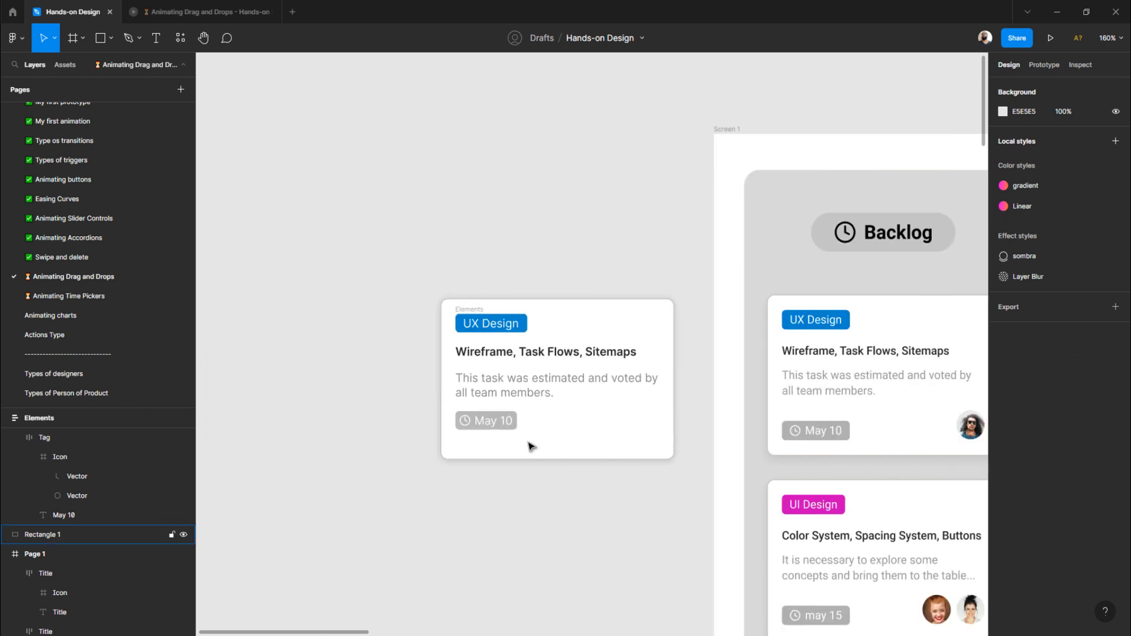
{"action": "scroll", "coordinate": [534, 449], "scroll_direction": "down", "scroll_amount": 3}
{"action": "scroll", "coordinate": [554, 454], "scroll_direction": "up", "scroll_amount": 3}
{"action": "scroll", "coordinate": [553, 455], "scroll_direction": "right", "scroll_amount": 2}
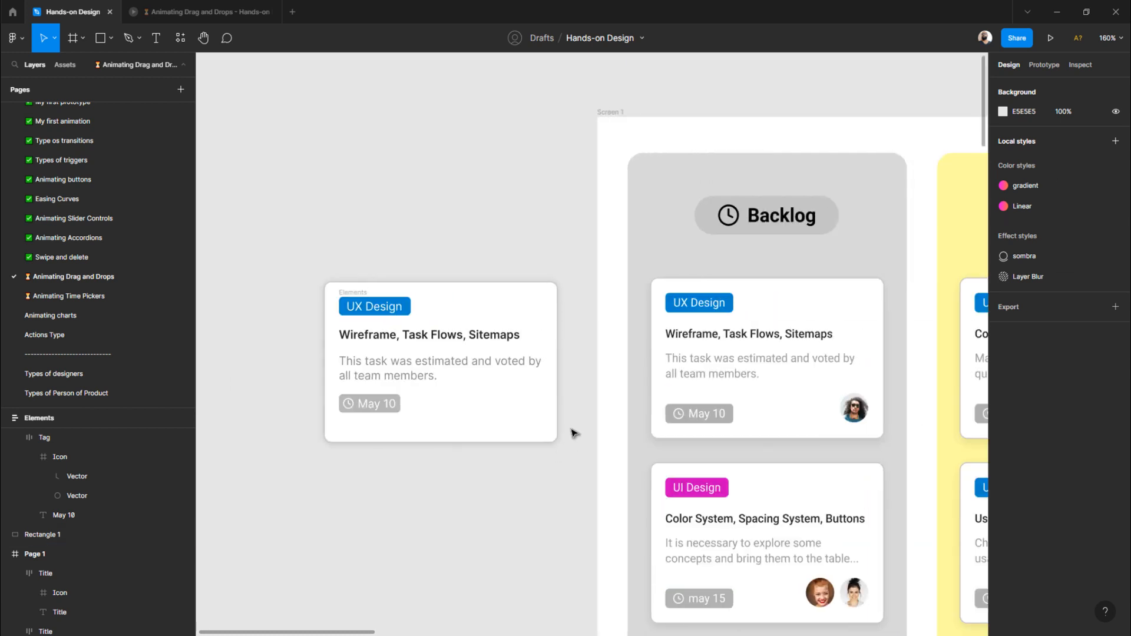
{"action": "left_click", "coordinate": [857, 414]}
{"action": "double_click", "coordinate": [857, 414]}
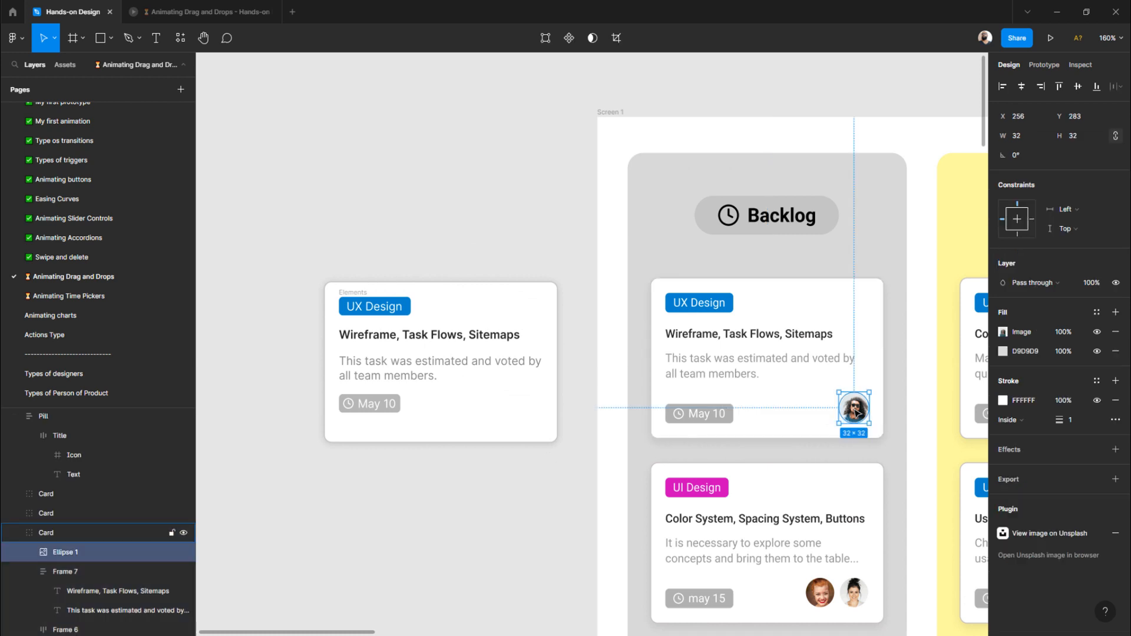
{"action": "left_click", "coordinate": [478, 253]}
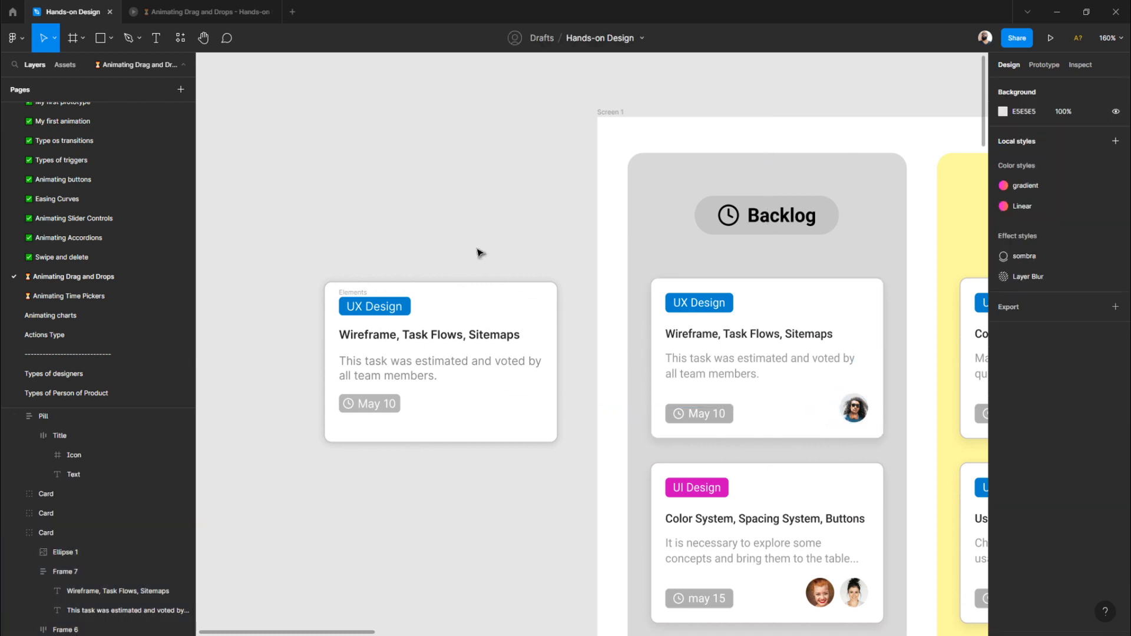
- Create a circle above the card and size it to 32 × 32 with locked proportions
{"action": "key", "text": "o"}
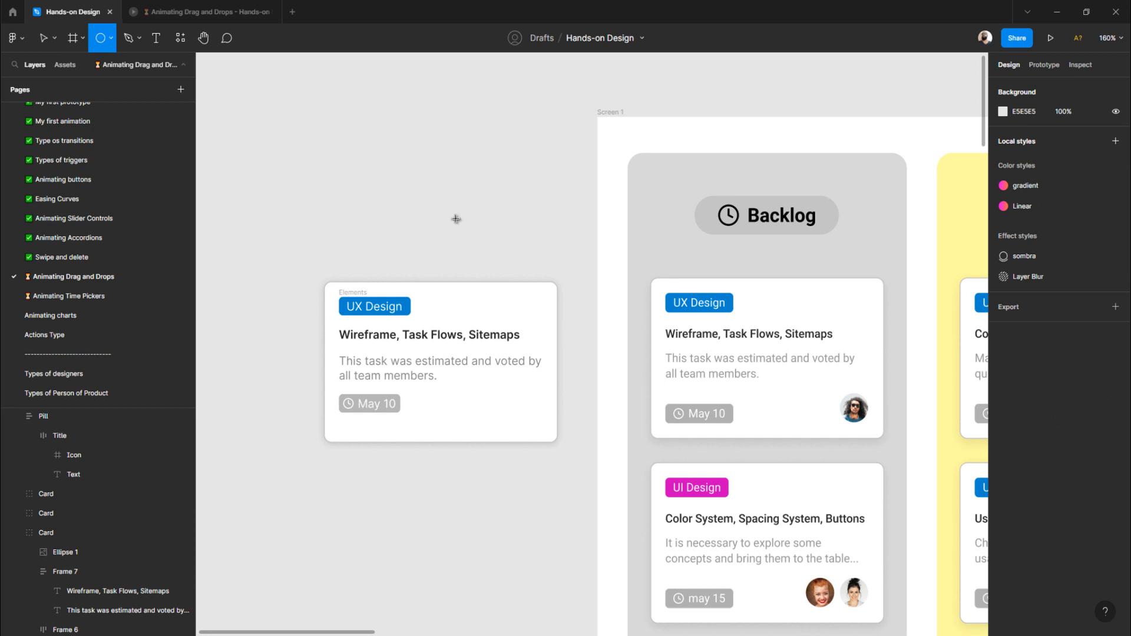
{"action": "left_click", "coordinate": [452, 237]}
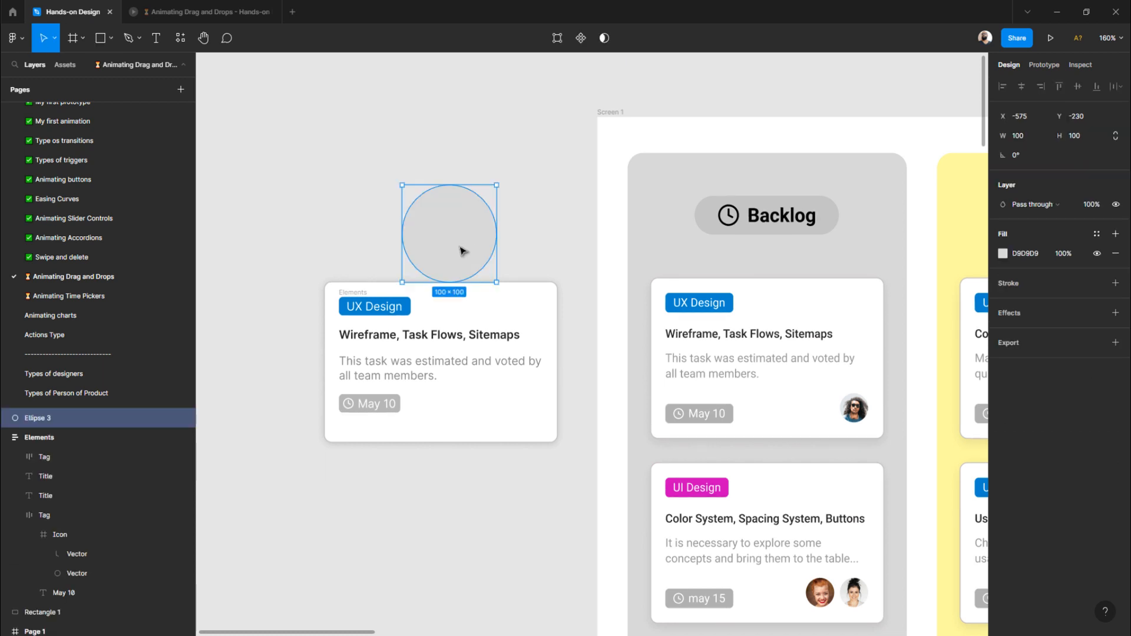
{"action": "left_click", "coordinate": [1116, 137]}
{"action": "key", "text": "Tab"}
{"action": "type", "text": "32"}
{"action": "key", "text": "Return"}
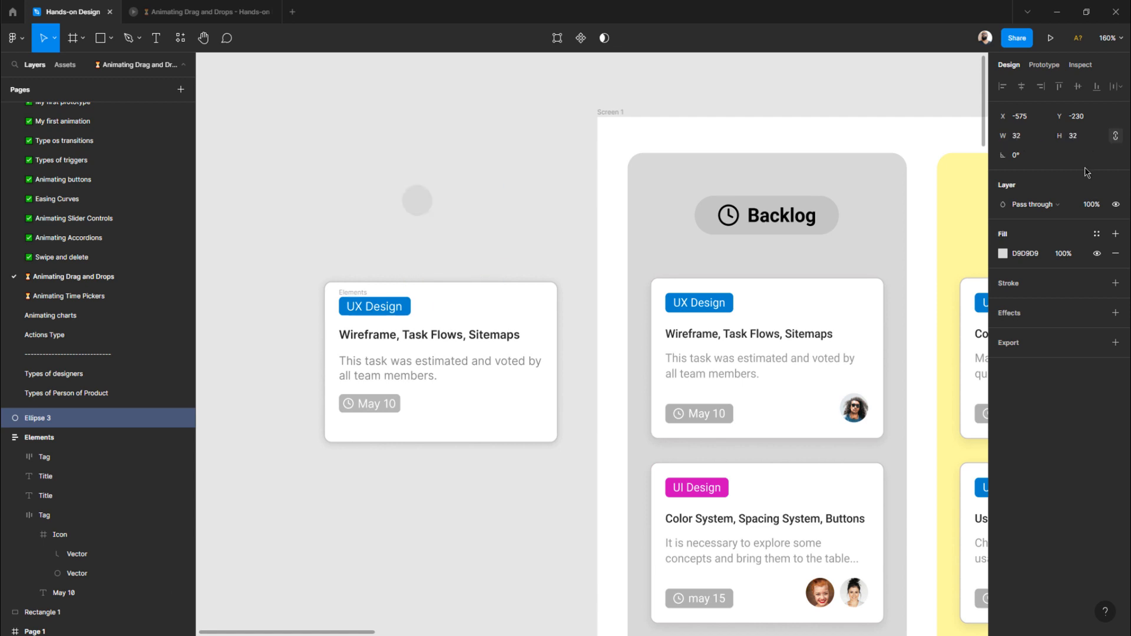
- Fill the new circle above the card with the dark red BD0303
{"action": "left_click", "coordinate": [1004, 254]}
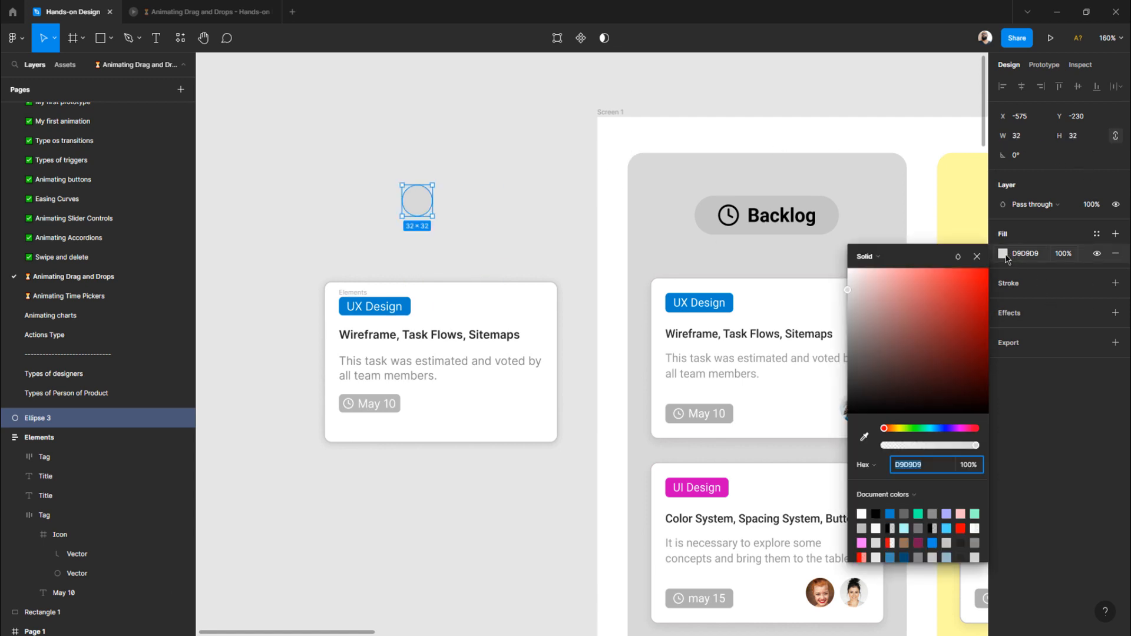
{"action": "left_click_drag", "start_coordinate": [945, 300], "coordinate": [983, 301]}
{"action": "left_click", "coordinate": [548, 199]}
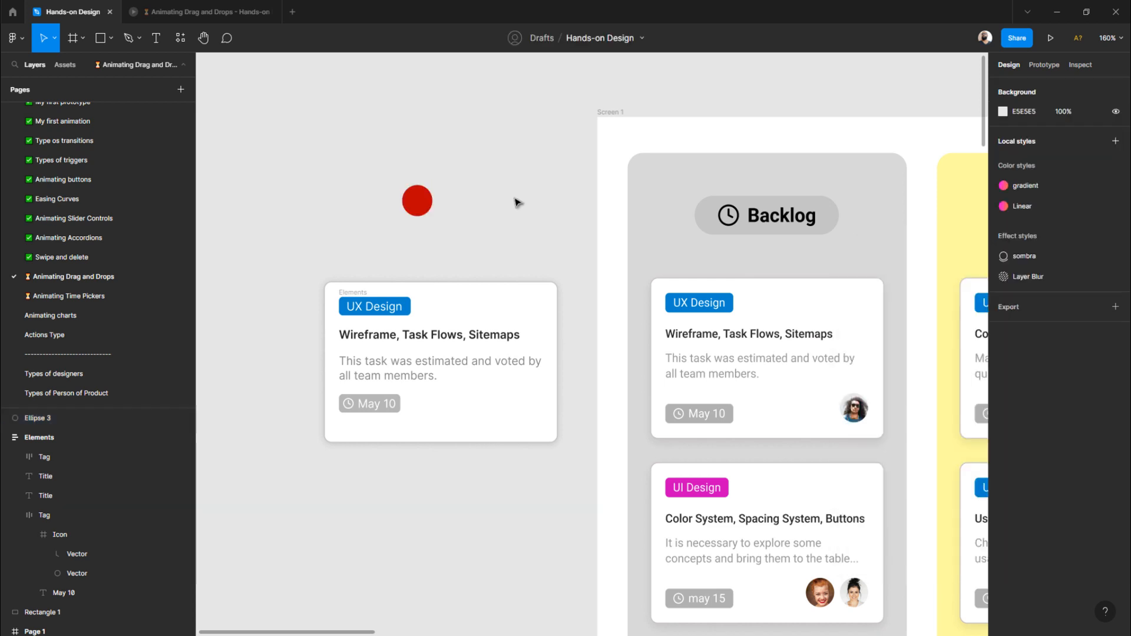
- Move the red circle into the card's Elements auto layout, between the description and the May 10 tag
{"action": "scroll", "coordinate": [415, 219], "scroll_direction": "up", "scroll_amount": 2}
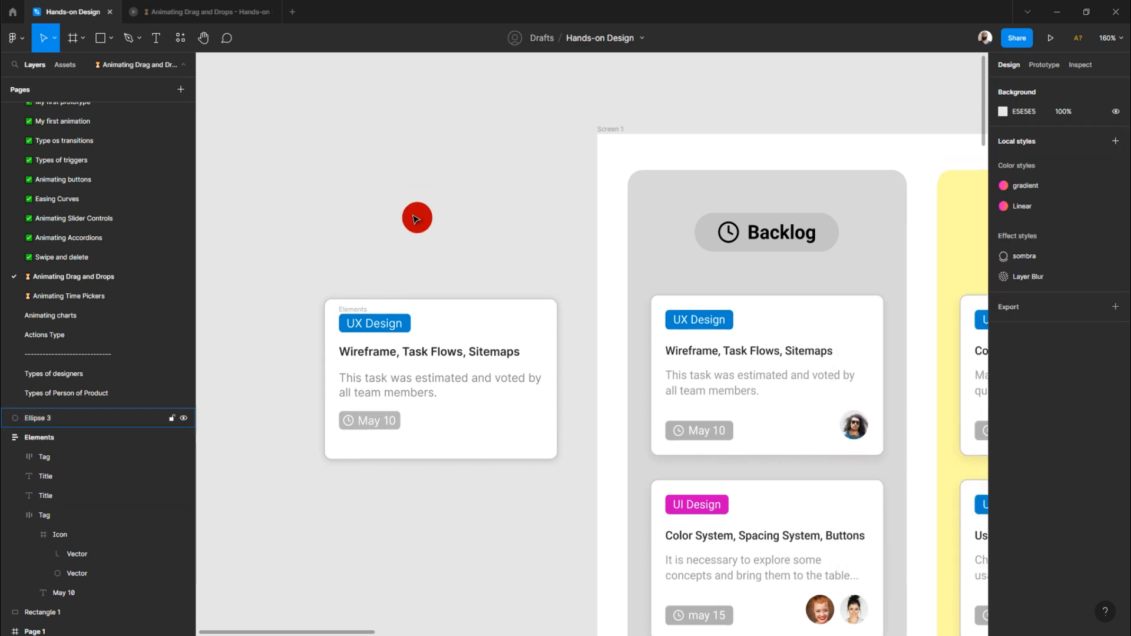
{"action": "scroll", "coordinate": [415, 221], "scroll_direction": "up", "scroll_amount": 4}
{"action": "left_click_drag", "start_coordinate": [417, 221], "coordinate": [530, 470]}
{"action": "scroll", "coordinate": [525, 311], "scroll_direction": "down", "scroll_amount": 4}
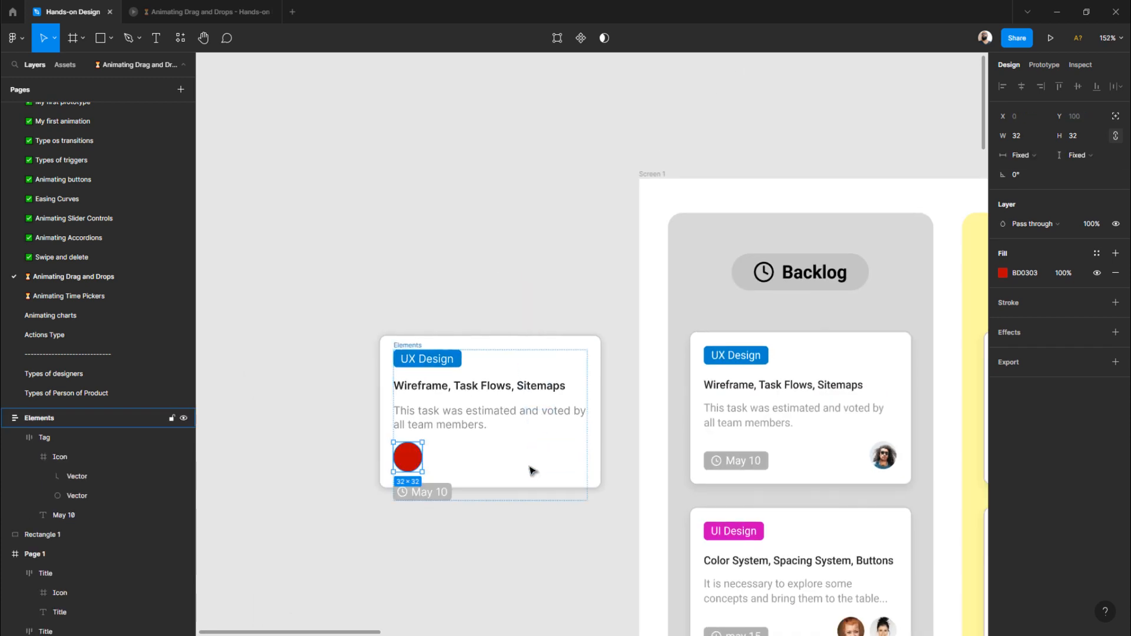
- Move the red circle out of the card's Elements auto layout onto the empty canvas just below the card
{"action": "scroll", "coordinate": [434, 429], "scroll_direction": "down", "scroll_amount": 3}
{"action": "left_click", "coordinate": [375, 250]}
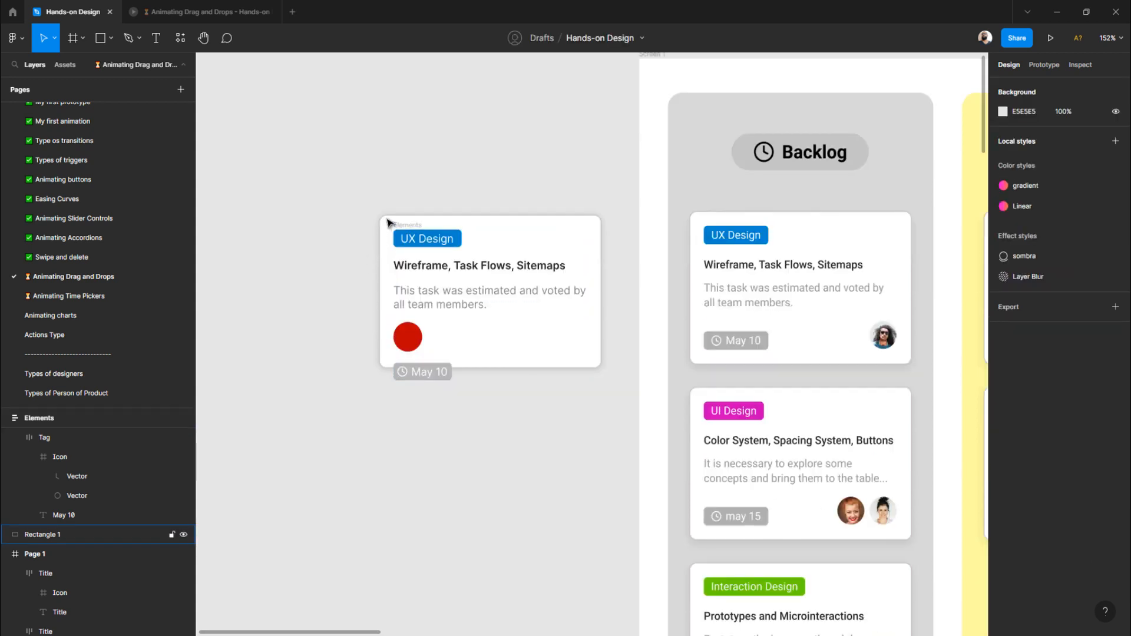
{"action": "left_click", "coordinate": [384, 224]}
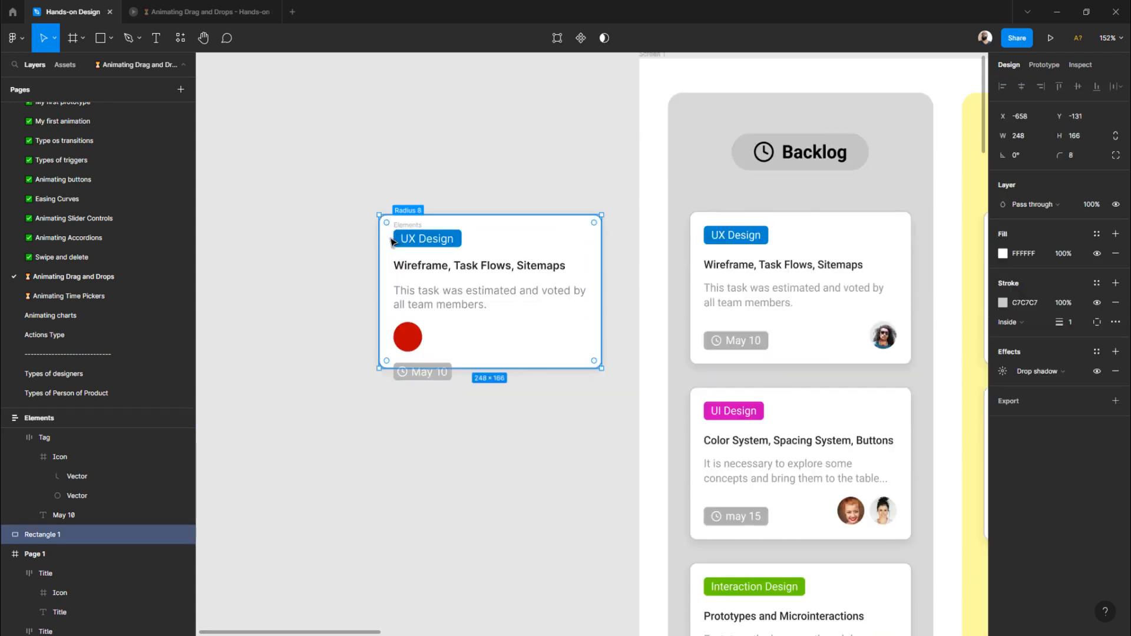
{"action": "left_click", "coordinate": [433, 396]}
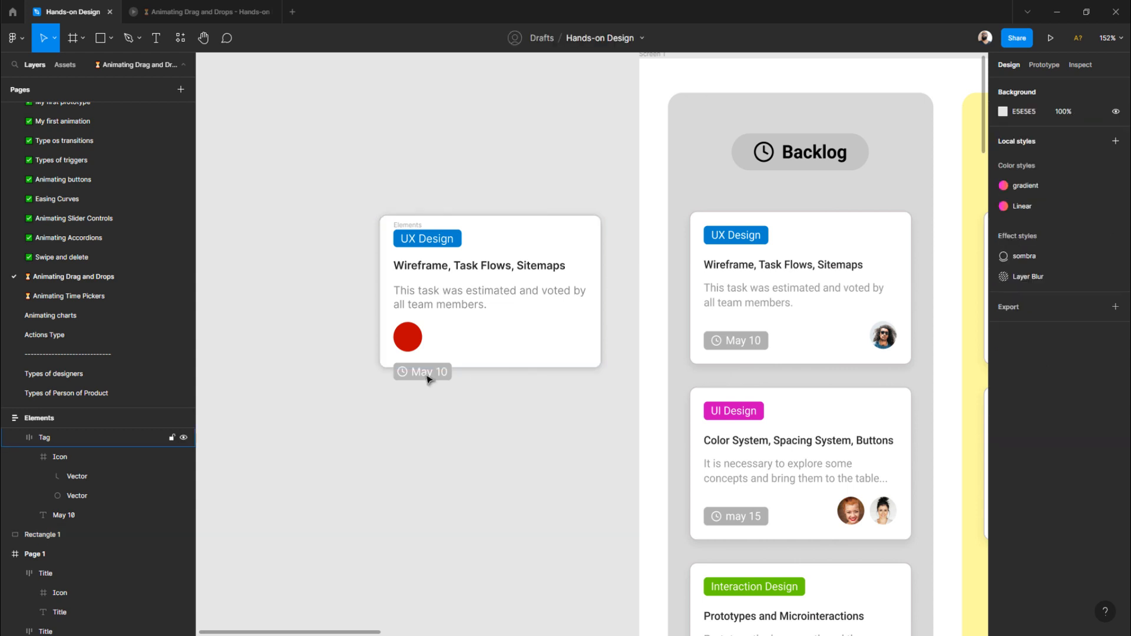
{"action": "left_click", "coordinate": [429, 378]}
{"action": "left_click", "coordinate": [415, 347]}
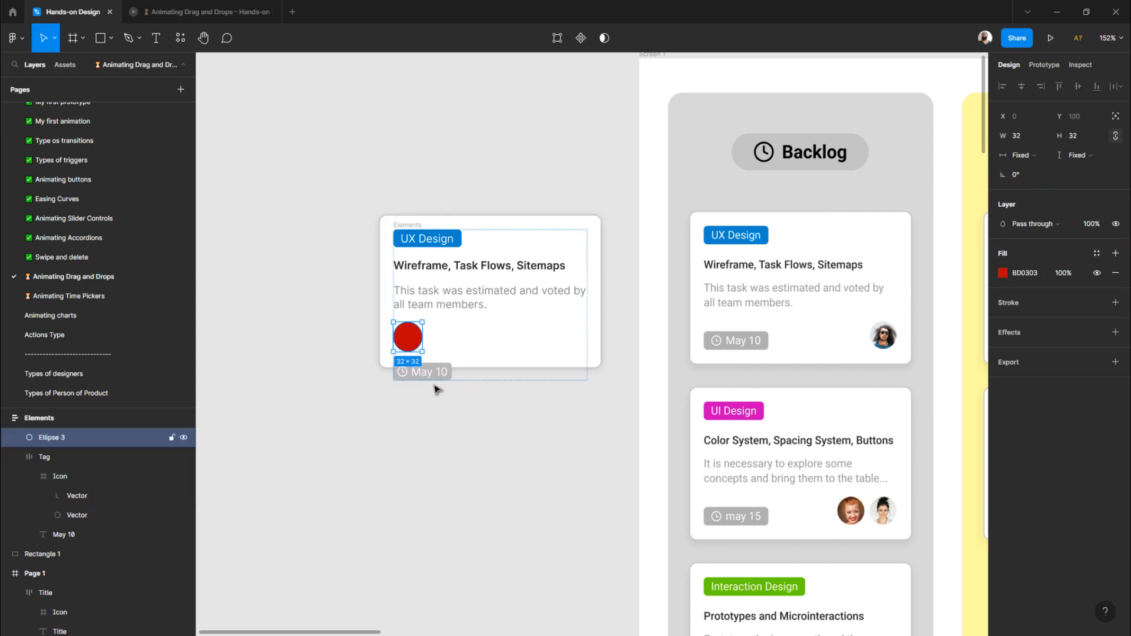
{"action": "left_click_drag", "start_coordinate": [409, 338], "coordinate": [565, 404]}
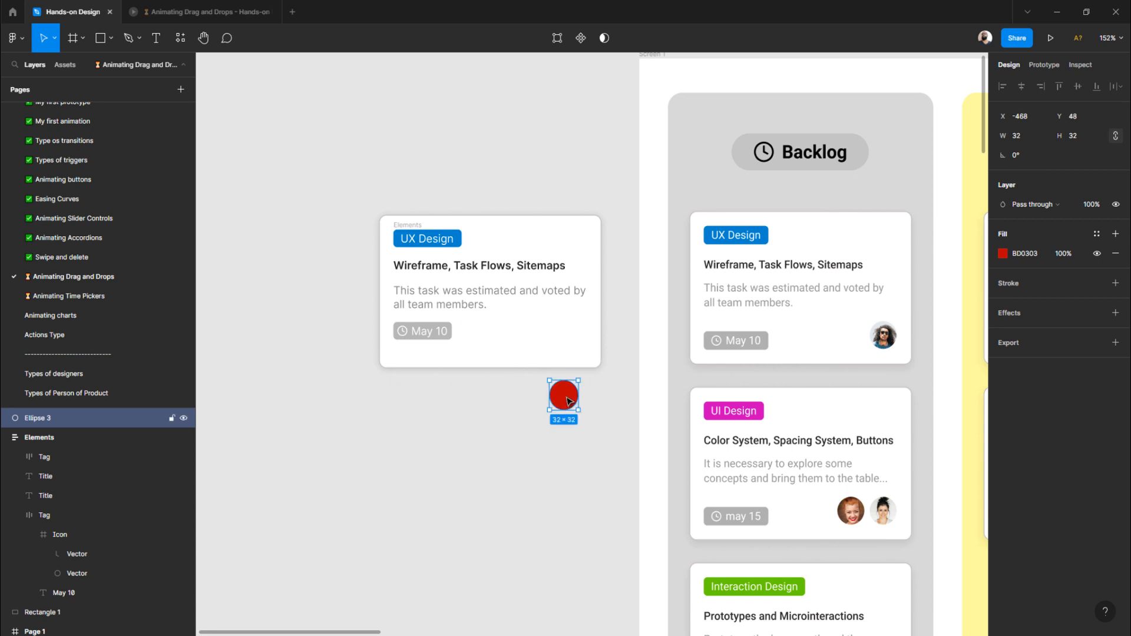
{"action": "scroll", "coordinate": [565, 401], "scroll_direction": "up", "scroll_amount": 10, "text": "ctrl"}
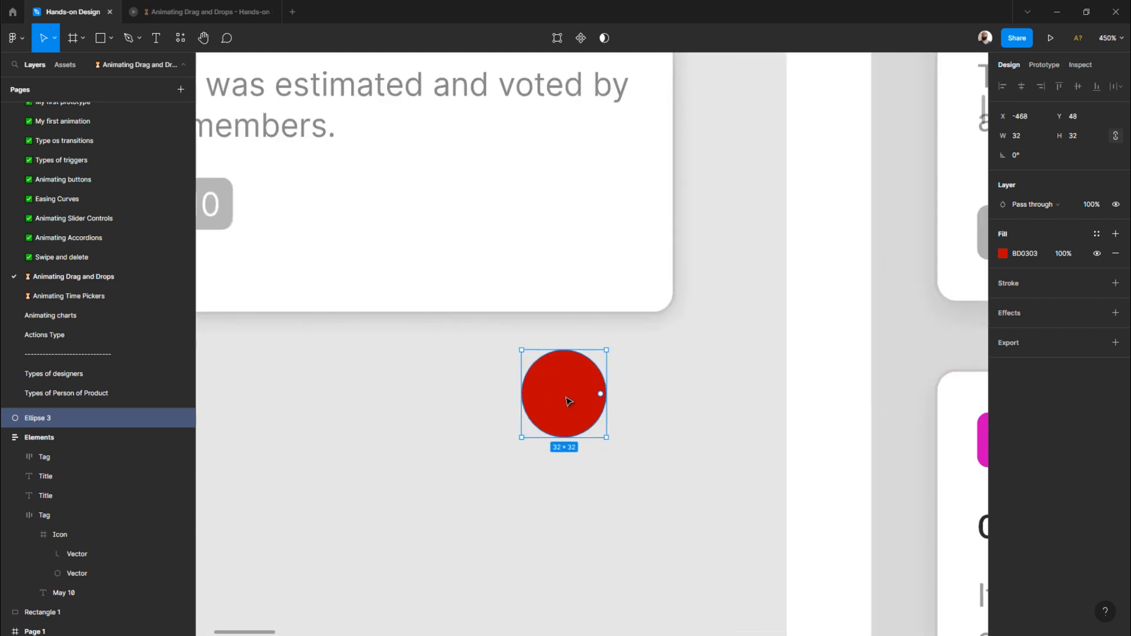
{"action": "left_click", "coordinate": [14, 39]}
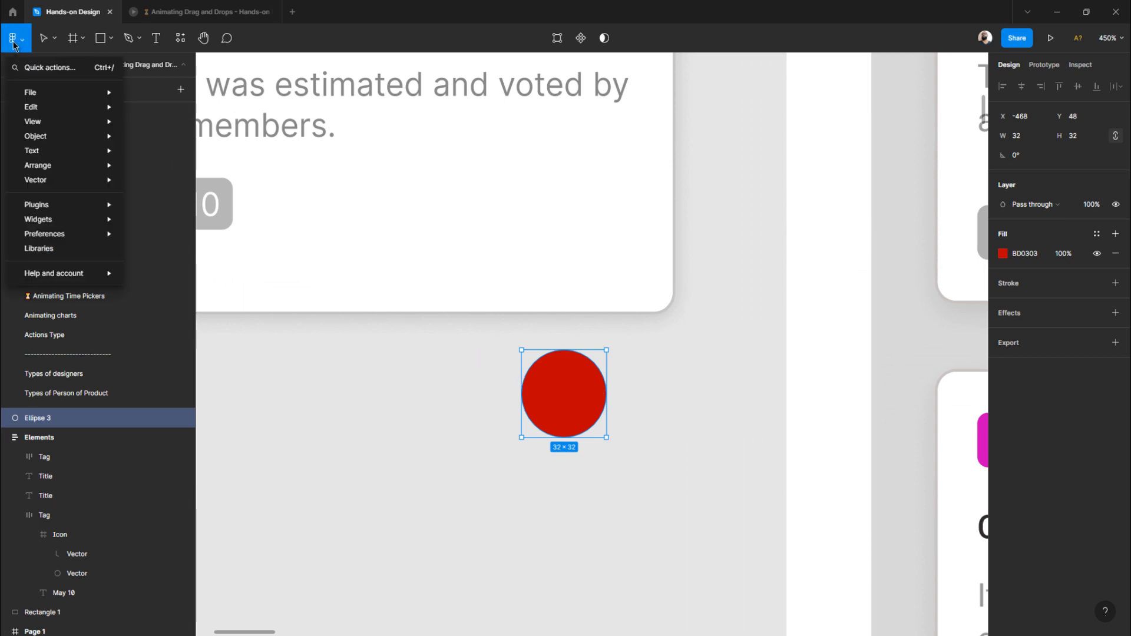
{"action": "mouse_move", "coordinate": [53, 165]}
{"action": "left_click", "coordinate": [394, 384]}
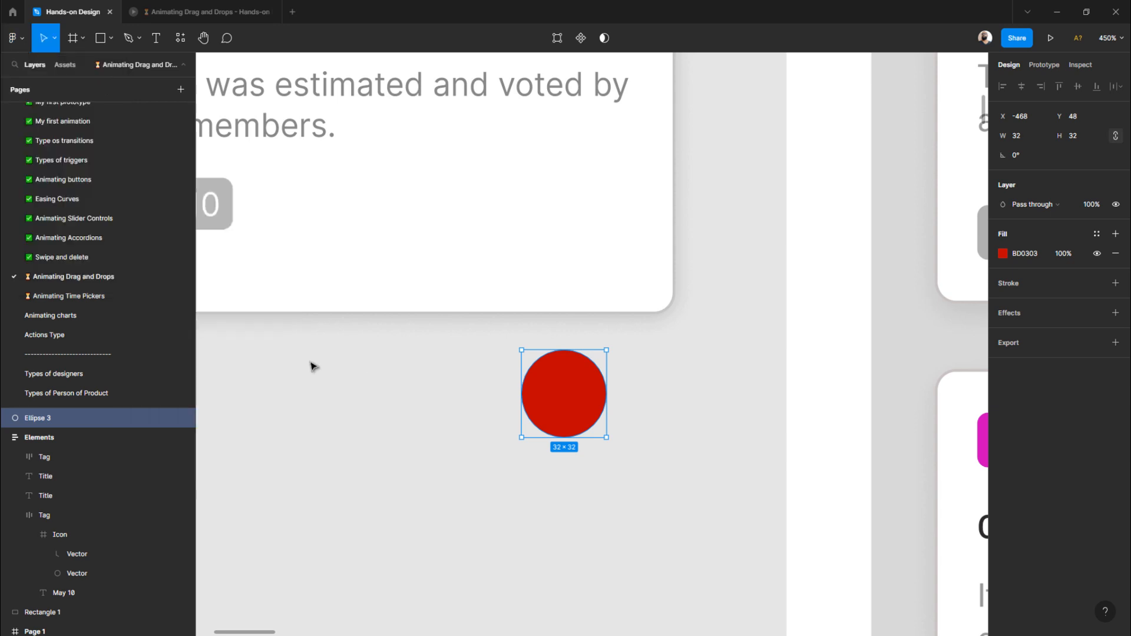
- Examine the round photo avatars of the Project team list on the Swipe and delete page, and return to the Animating Drag and Drops page
{"action": "left_click", "coordinate": [69, 258]}
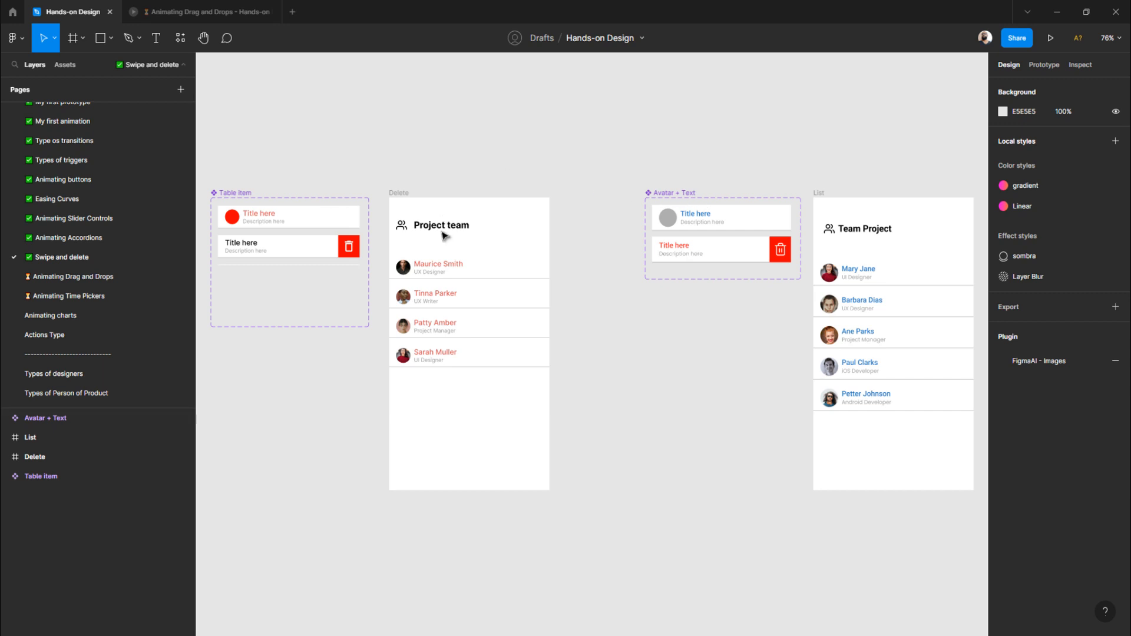
{"action": "scroll", "coordinate": [396, 266], "scroll_direction": "up", "scroll_amount": 1}
{"action": "scroll", "coordinate": [396, 266], "scroll_direction": "up", "scroll_amount": 5}
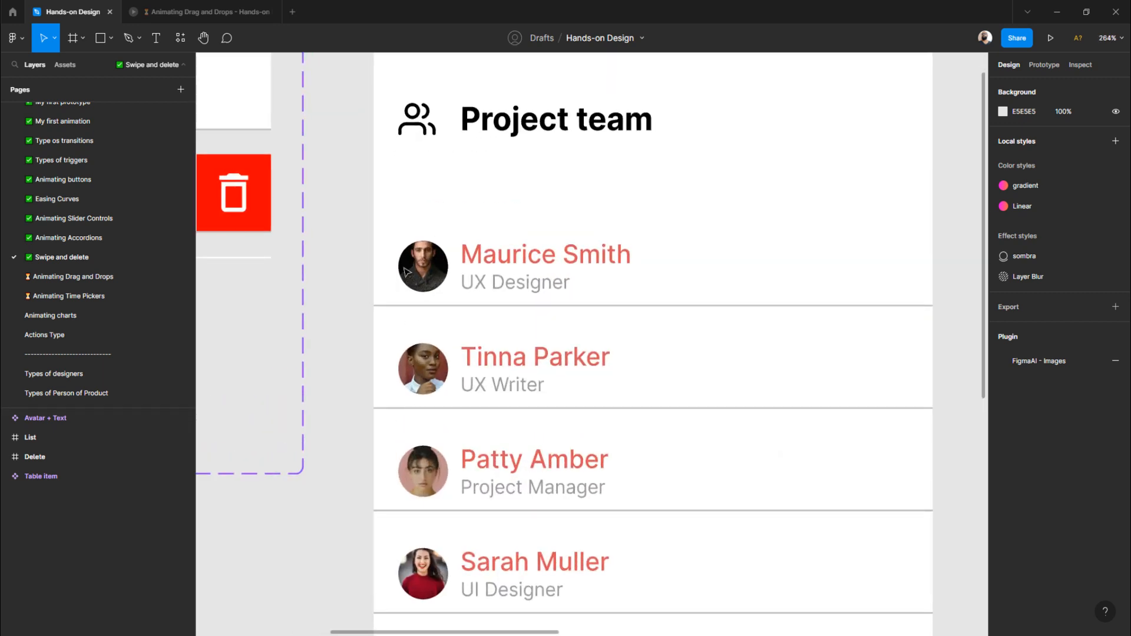
{"action": "left_click", "coordinate": [74, 277]}
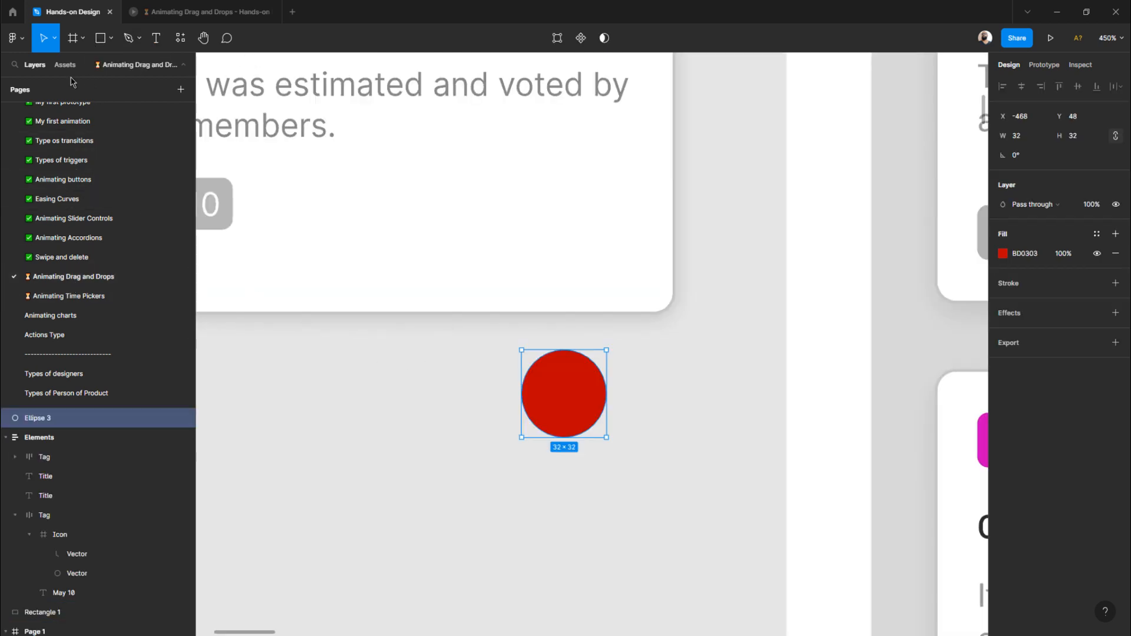
- Search all plugins for "uns" and try to run Unsplash on the red circle
{"action": "left_click", "coordinate": [18, 38]}
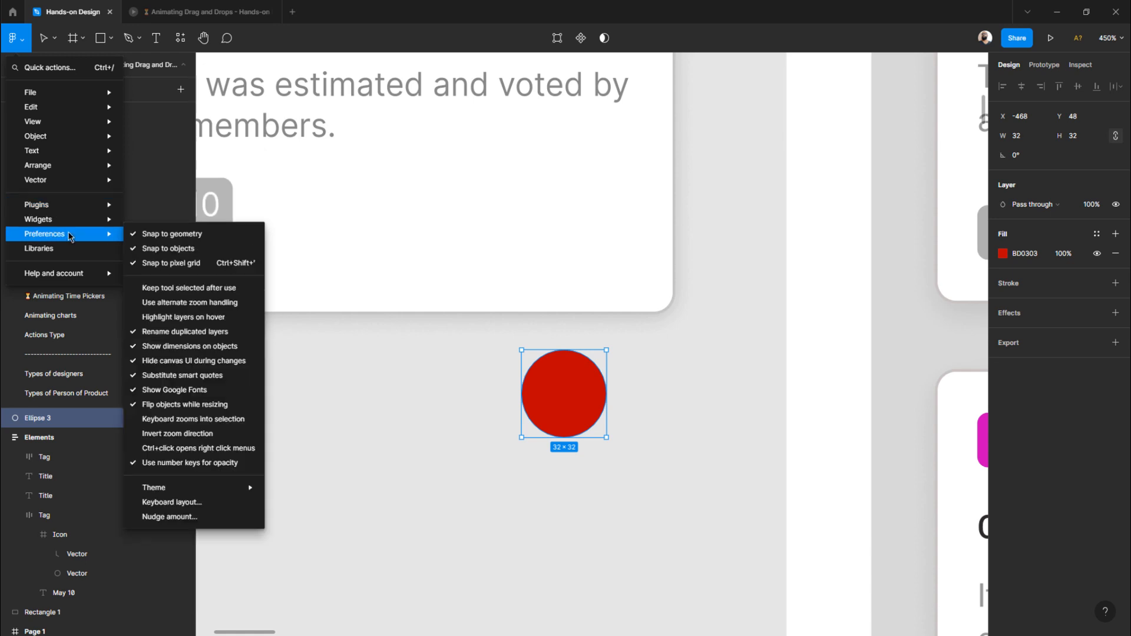
{"action": "mouse_move", "coordinate": [70, 220]}
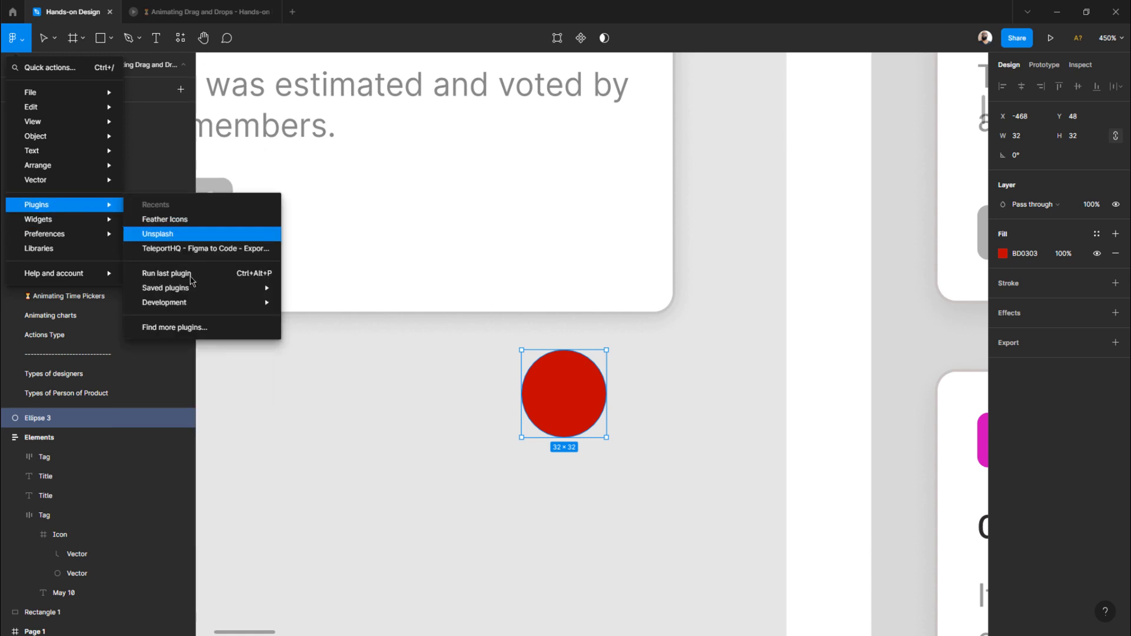
{"action": "left_click", "coordinate": [180, 328]}
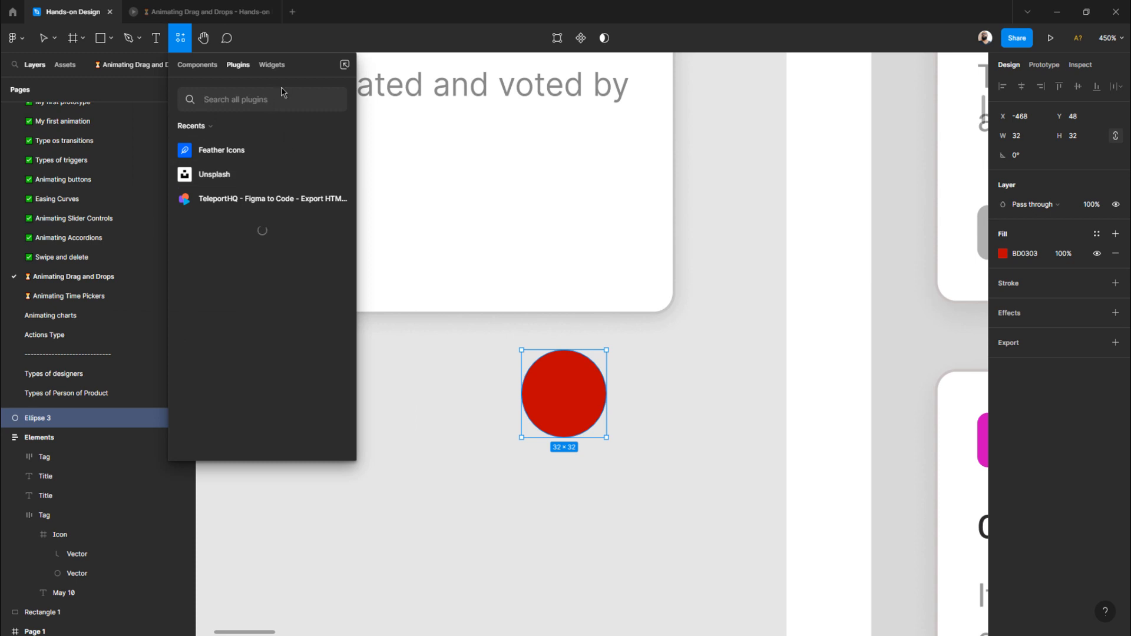
{"action": "type", "text": "uns"}
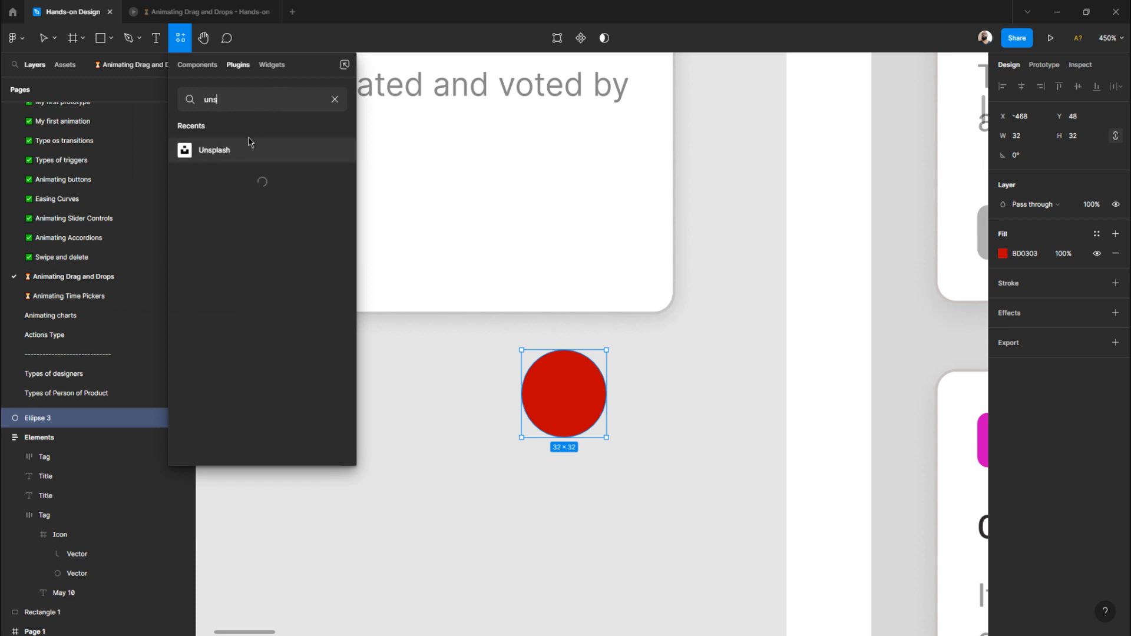
{"action": "left_click", "coordinate": [237, 154]}
{"action": "left_click", "coordinate": [244, 231]}
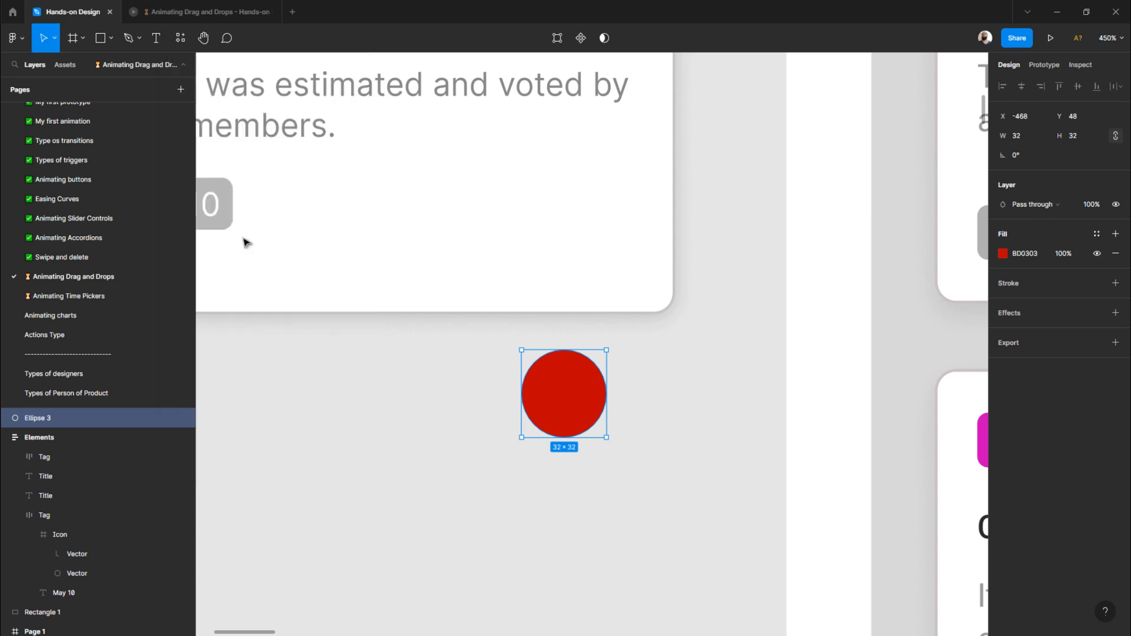
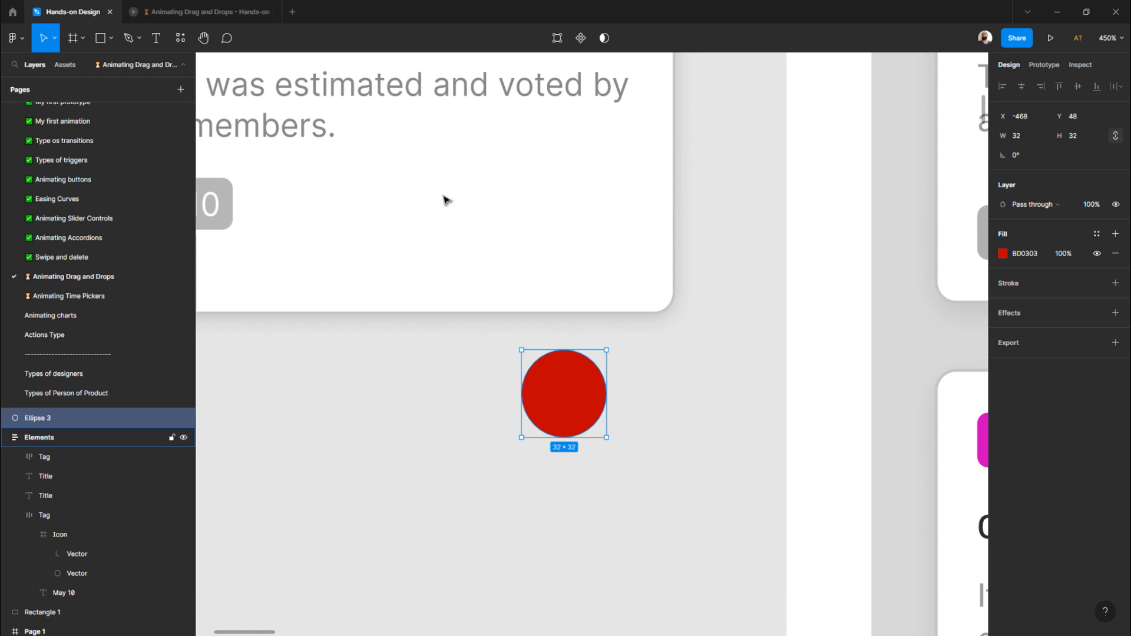
{"action": "left_click", "coordinate": [485, 419]}
{"action": "left_click", "coordinate": [580, 417]}
{"action": "left_click", "coordinate": [24, 39]}
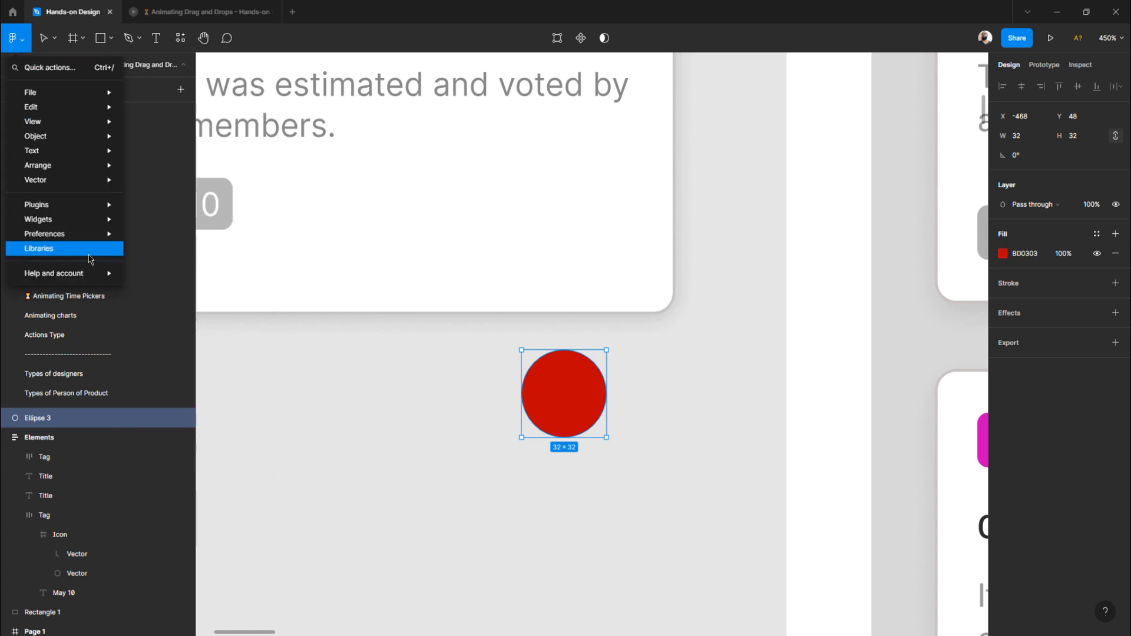
{"action": "mouse_move", "coordinate": [74, 207]}
{"action": "key", "text": "Escape"}
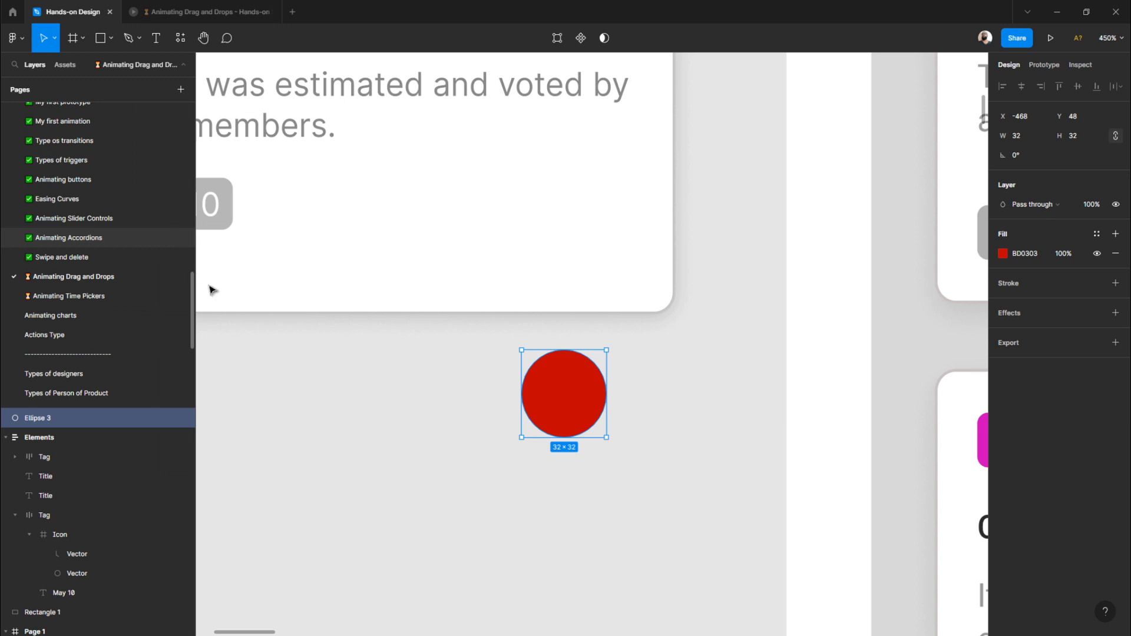
{"action": "scroll", "coordinate": [471, 392], "scroll_direction": "down", "scroll_amount": 3}
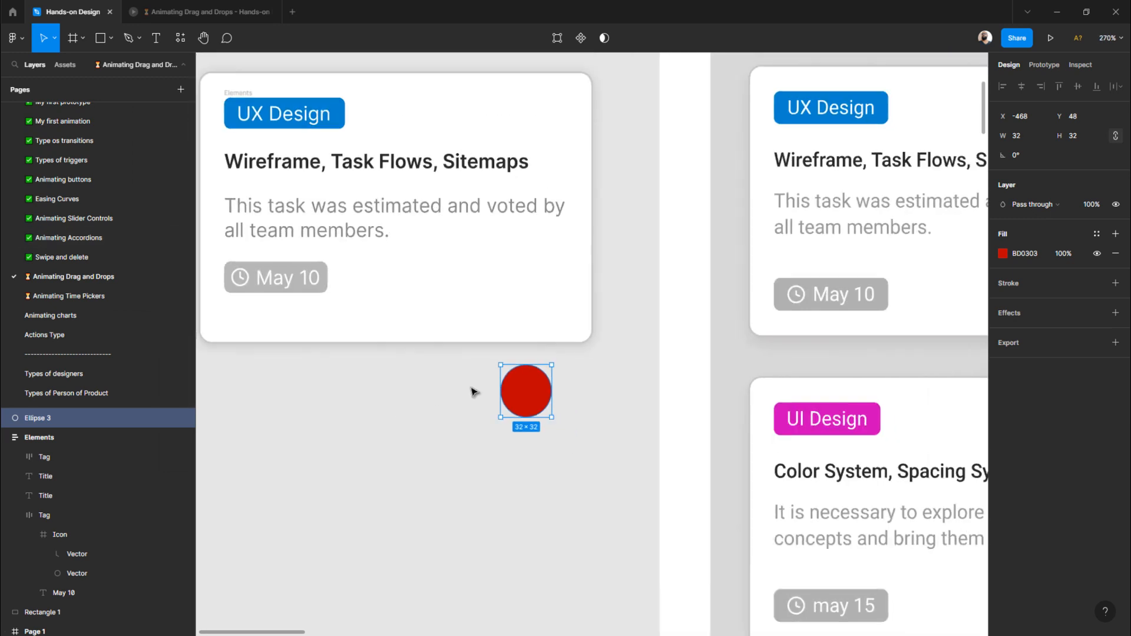
{"action": "scroll", "coordinate": [472, 391], "scroll_direction": "down", "scroll_amount": 3}
{"action": "scroll", "coordinate": [472, 391], "scroll_direction": "up", "scroll_amount": 8}
{"action": "left_click", "coordinate": [474, 391]}
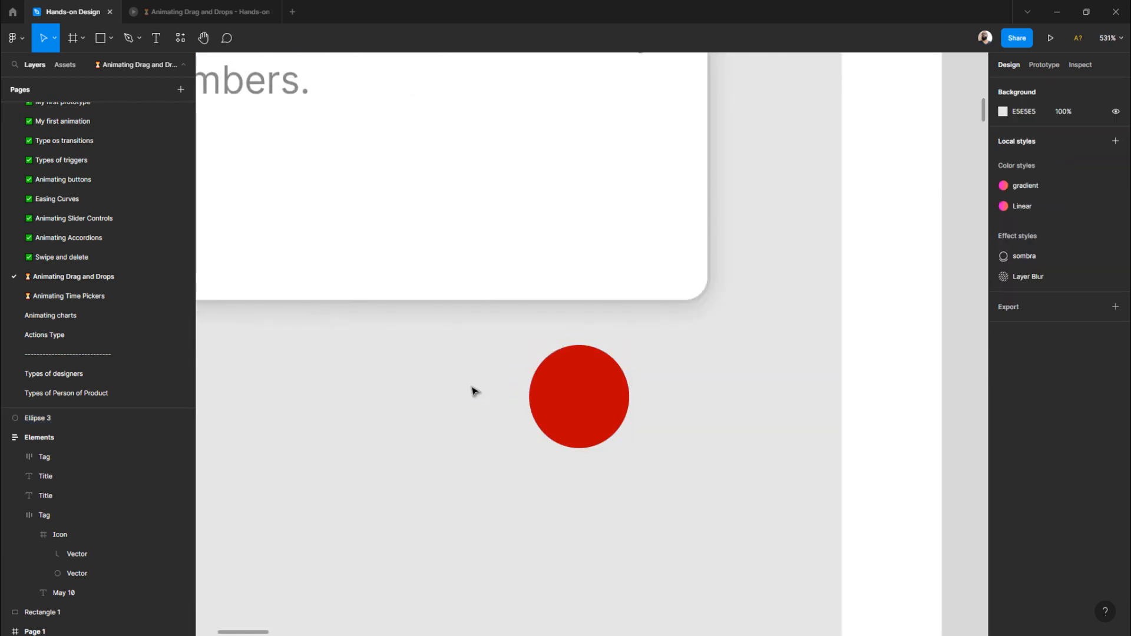
{"action": "scroll", "coordinate": [474, 391], "scroll_direction": "down", "scroll_amount": 5}
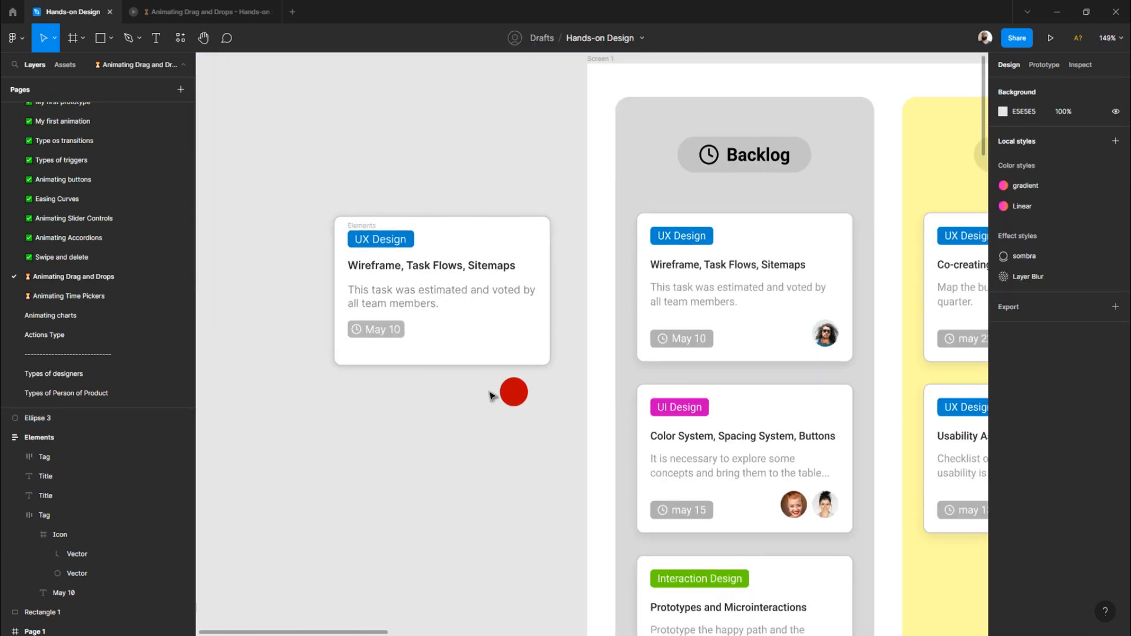
- Select the red circle and try to launch Unsplash with a quick actions search for "uns"
{"action": "left_click", "coordinate": [508, 395]}
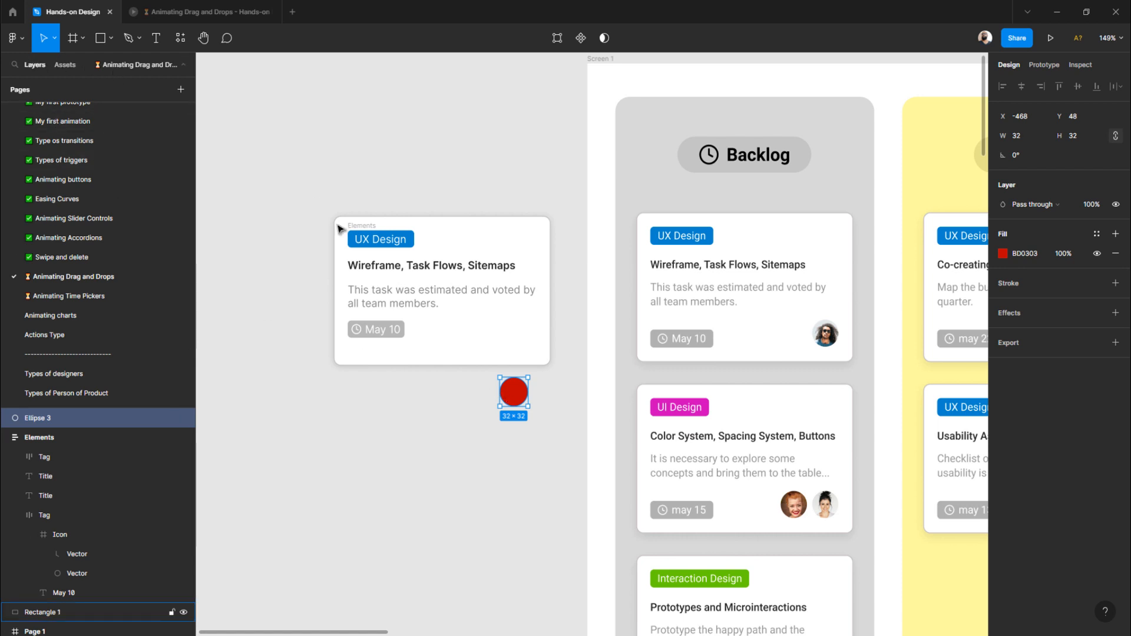
{"action": "key", "text": "ctrl+backslash"}
{"action": "key", "text": "ctrl+backslash"}
{"action": "key", "text": "ctrl+slash"}
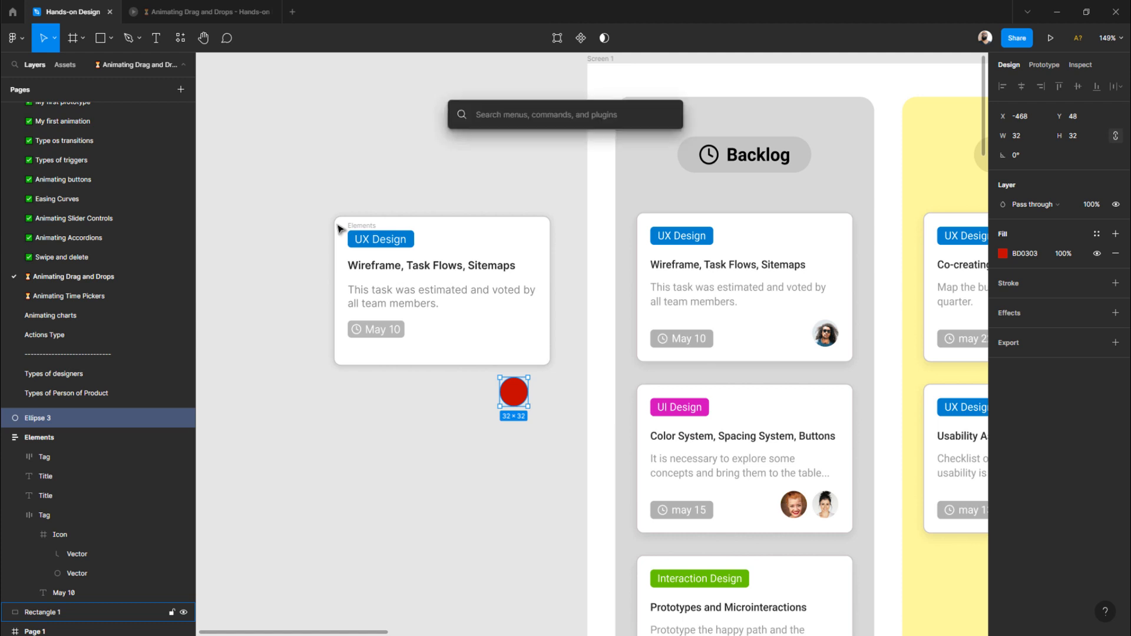
{"action": "type", "text": "uns"}
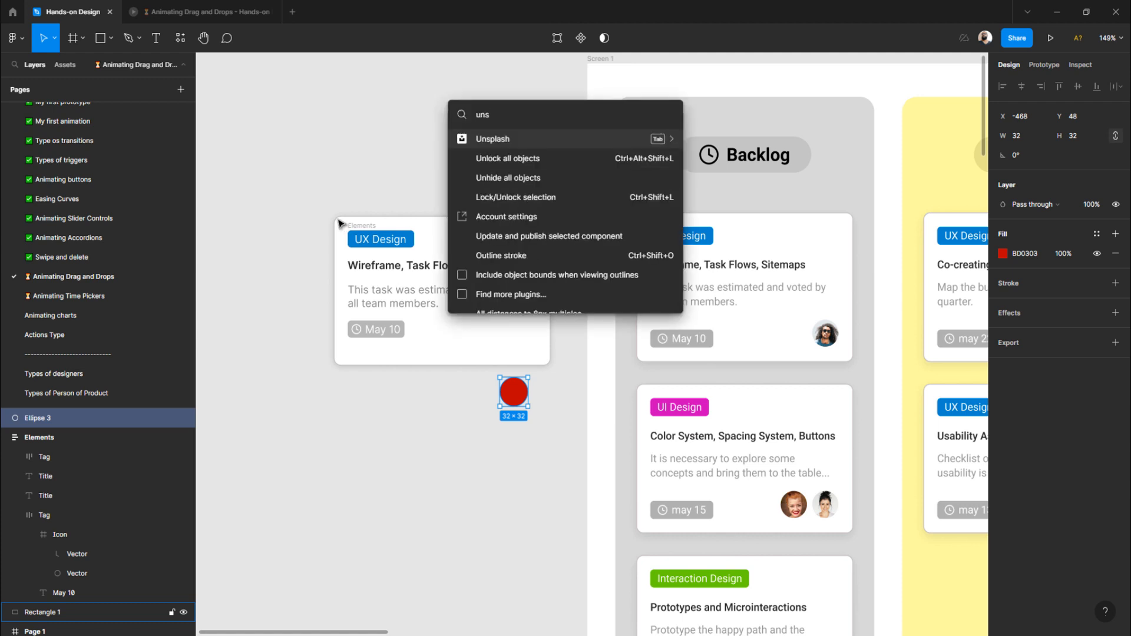
{"action": "key", "text": "Escape"}
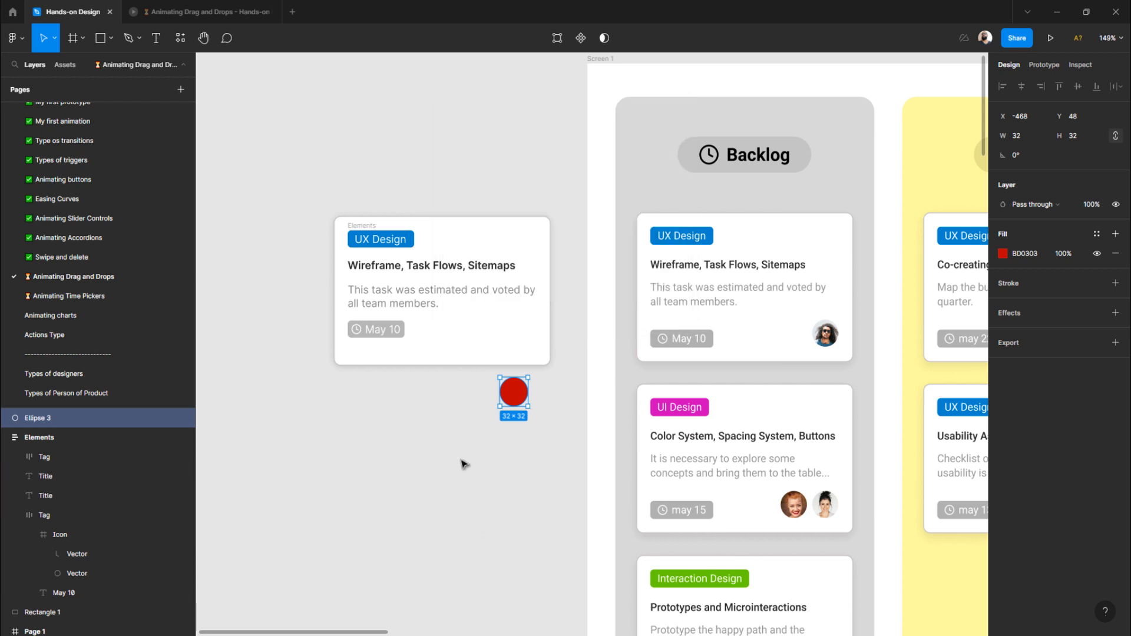
- Run the last used plugin, Unsplash, and place its window close to the red circle below the card
{"action": "left_click", "coordinate": [477, 429]}
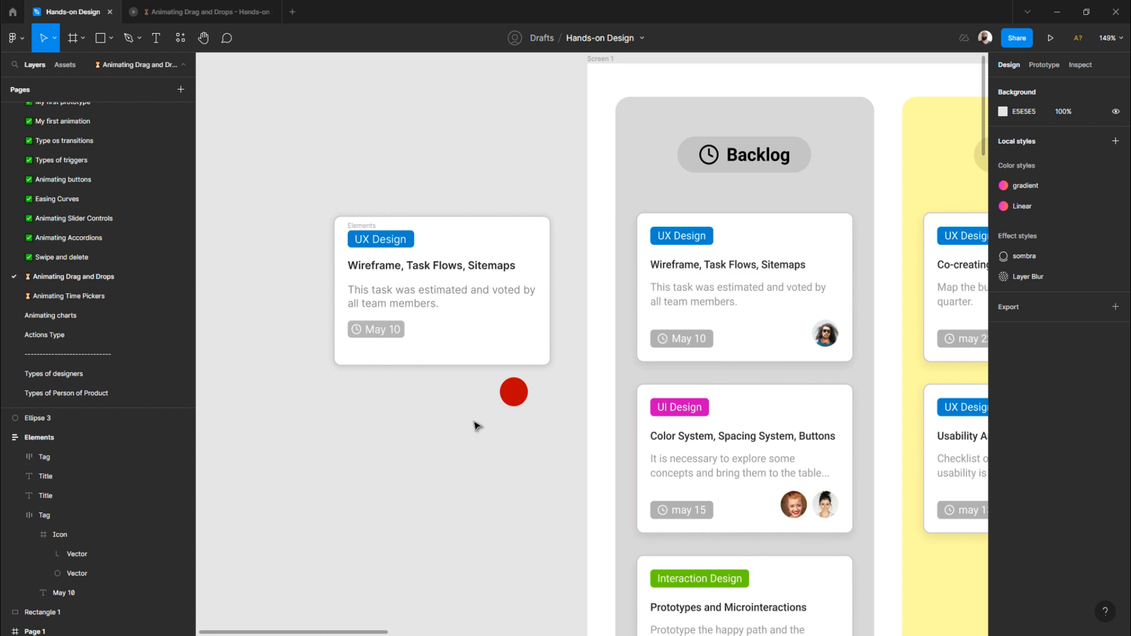
{"action": "key", "text": "ctrl+alt+p"}
{"action": "key", "text": "ctrl+alt+p"}
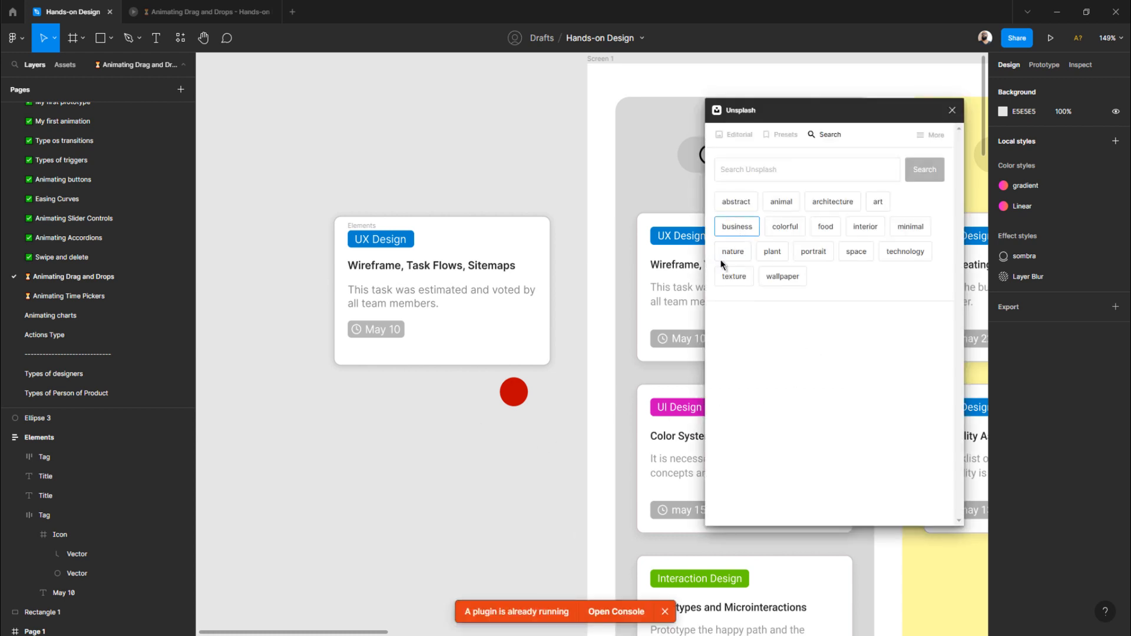
{"action": "left_click", "coordinate": [665, 614]}
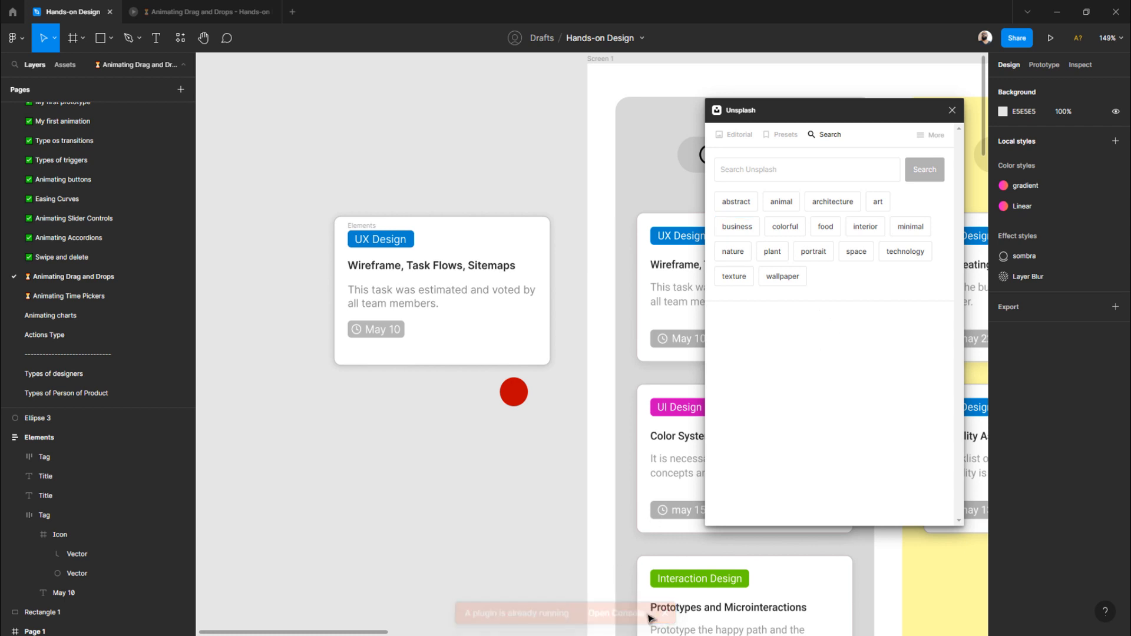
{"action": "left_click", "coordinate": [513, 401]}
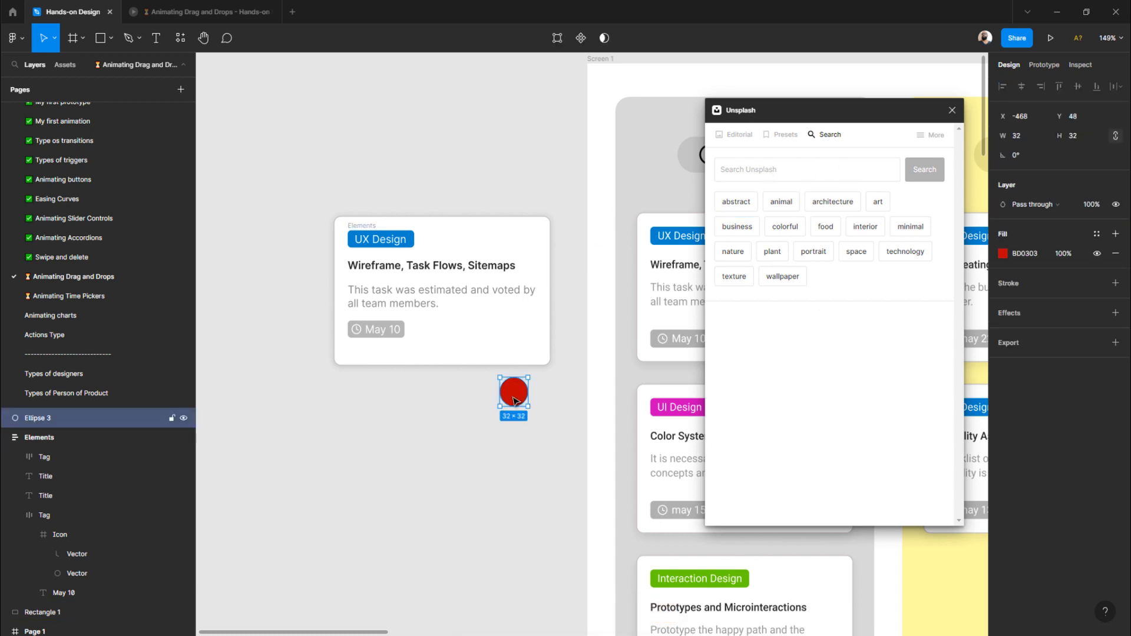
{"action": "left_click_drag", "start_coordinate": [770, 118], "coordinate": [636, 179]}
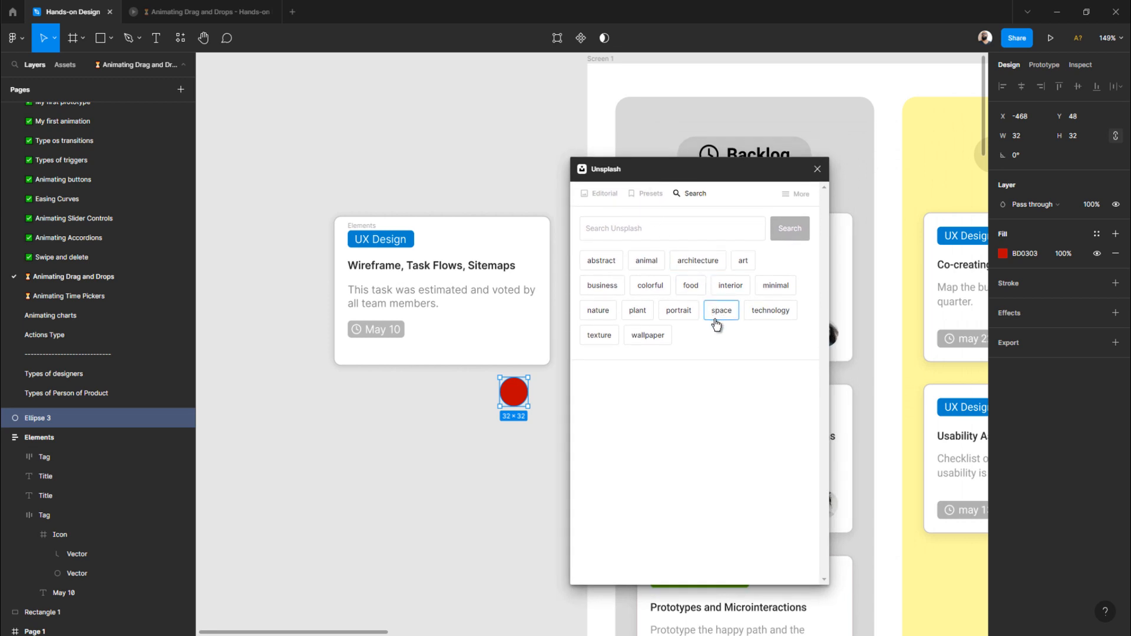
{"action": "left_click", "coordinate": [446, 462]}
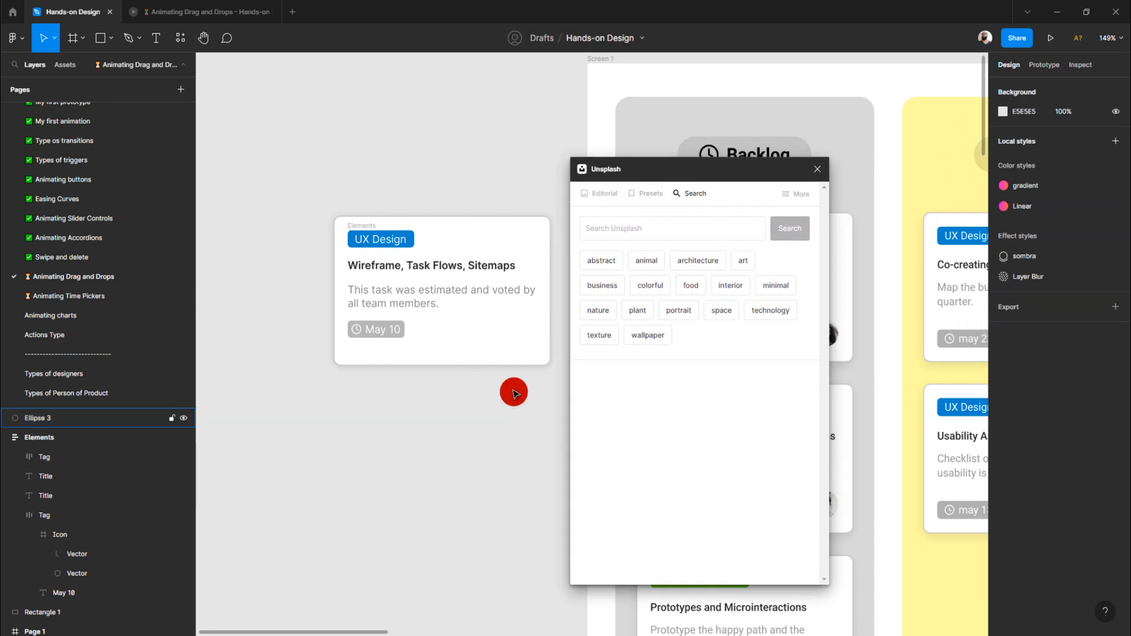
- Rename the red circle's layer as Avatar and keep the circle selected for the image fill
{"action": "left_click", "coordinate": [513, 392]}
{"action": "double_click", "coordinate": [37, 418]}
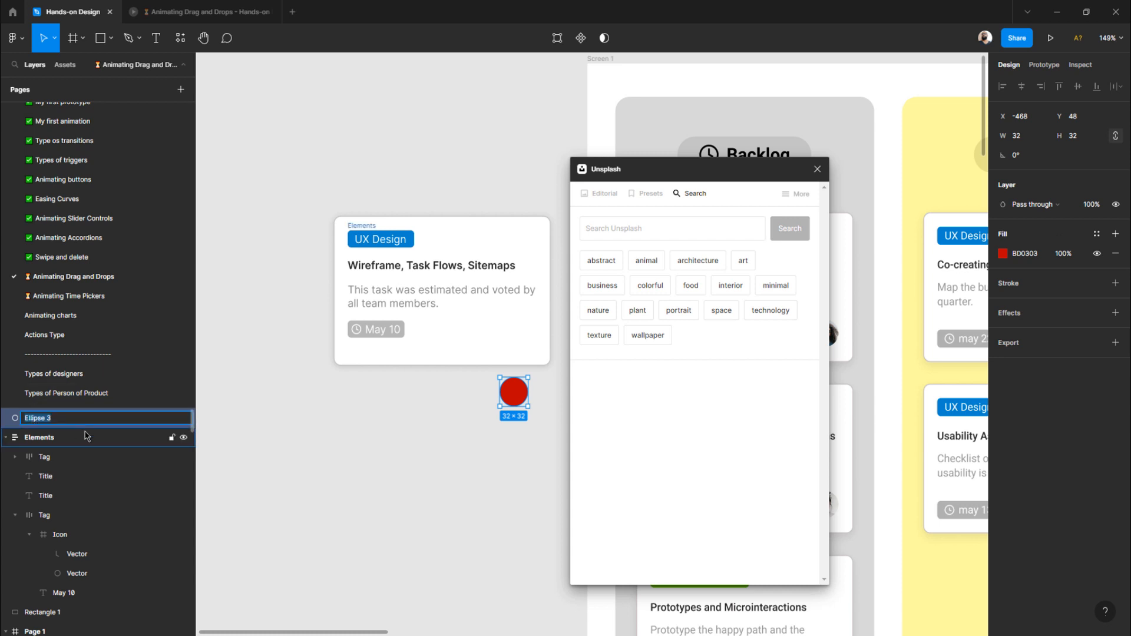
{"action": "type", "text": "Avatar"}
{"action": "key", "text": "Return"}
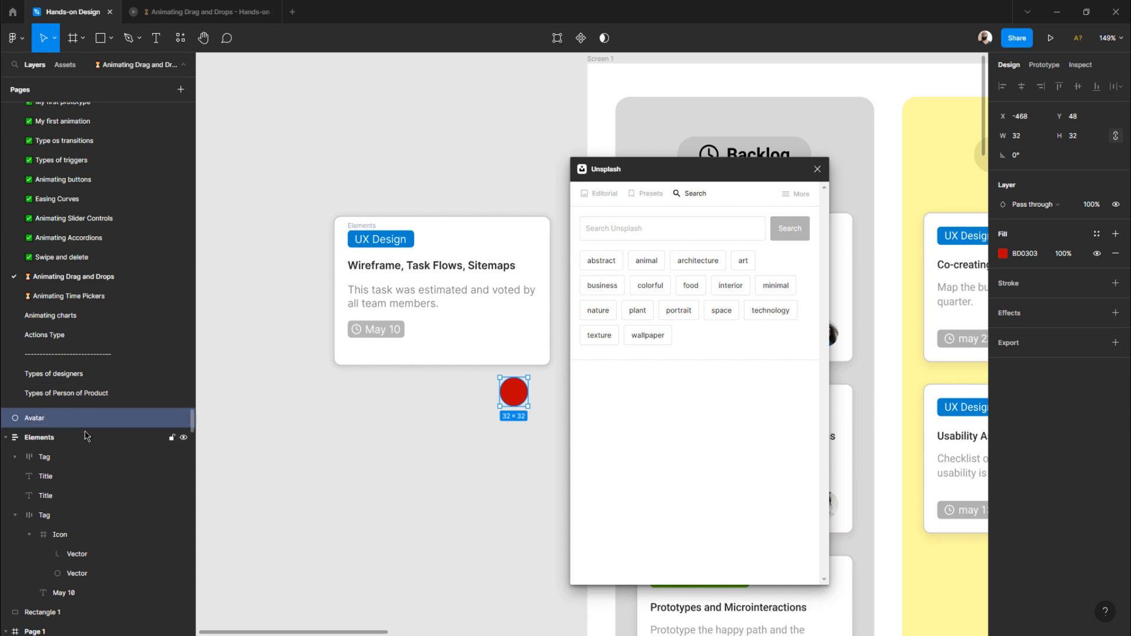
{"action": "left_click", "coordinate": [515, 412]}
{"action": "left_click", "coordinate": [513, 401]}
{"action": "scroll", "coordinate": [506, 412], "scroll_direction": "up", "scroll_amount": 5}
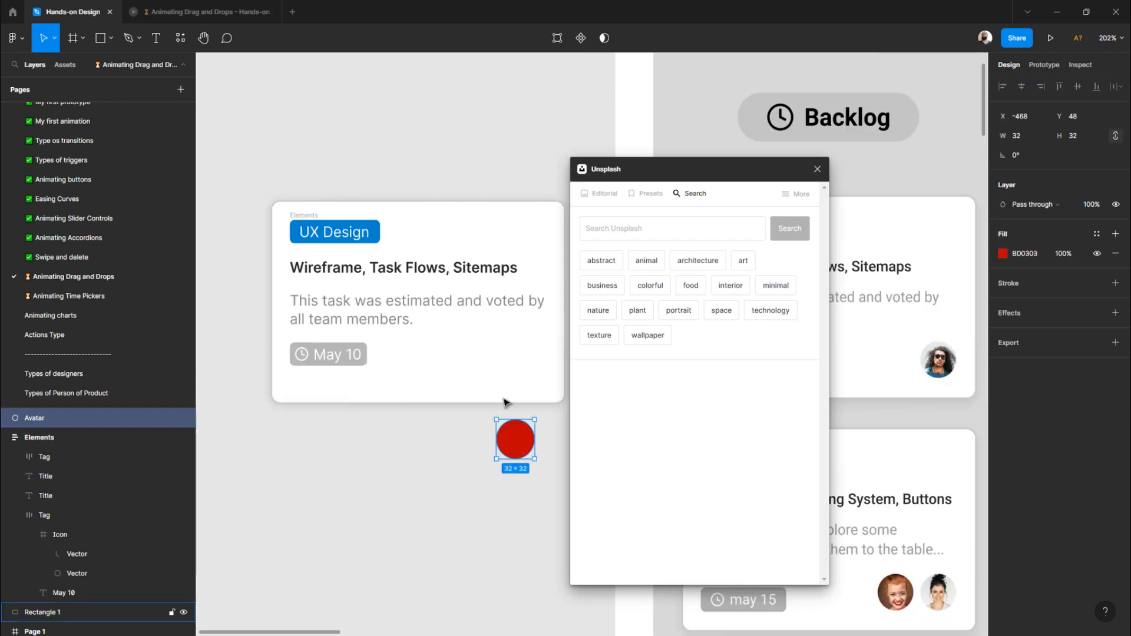
- Search Unsplash for portrait photos while the Avatar circle stays selected
{"action": "scroll", "coordinate": [479, 418], "scroll_direction": "up", "scroll_amount": 2}
{"action": "scroll", "coordinate": [479, 429], "scroll_direction": "down", "scroll_amount": 4}
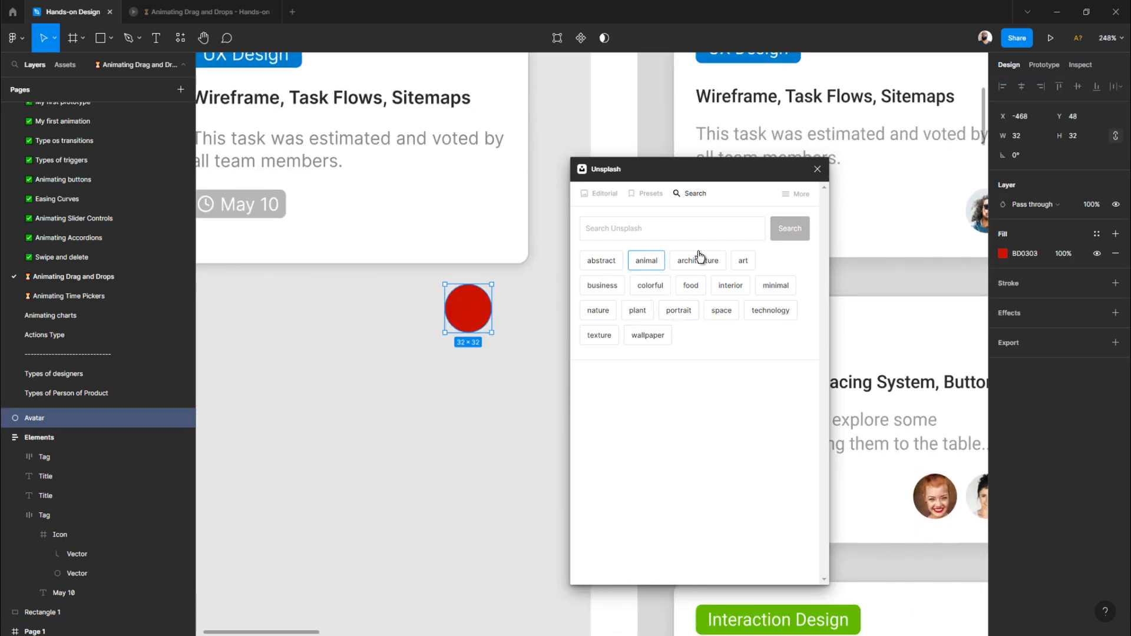
{"action": "left_click", "coordinate": [677, 316]}
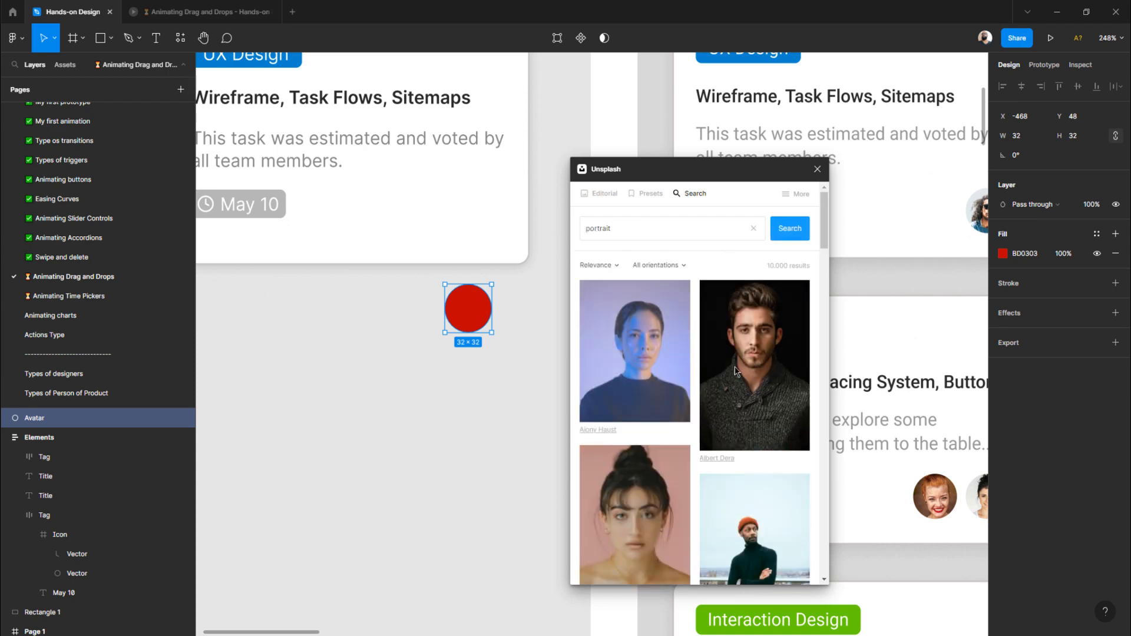
- Fill the Avatar circle with the portrait of the woman in a black top against a pink background
{"action": "scroll", "coordinate": [742, 380], "scroll_direction": "down", "scroll_amount": 3}
{"action": "scroll", "coordinate": [742, 380], "scroll_direction": "down", "scroll_amount": 10}
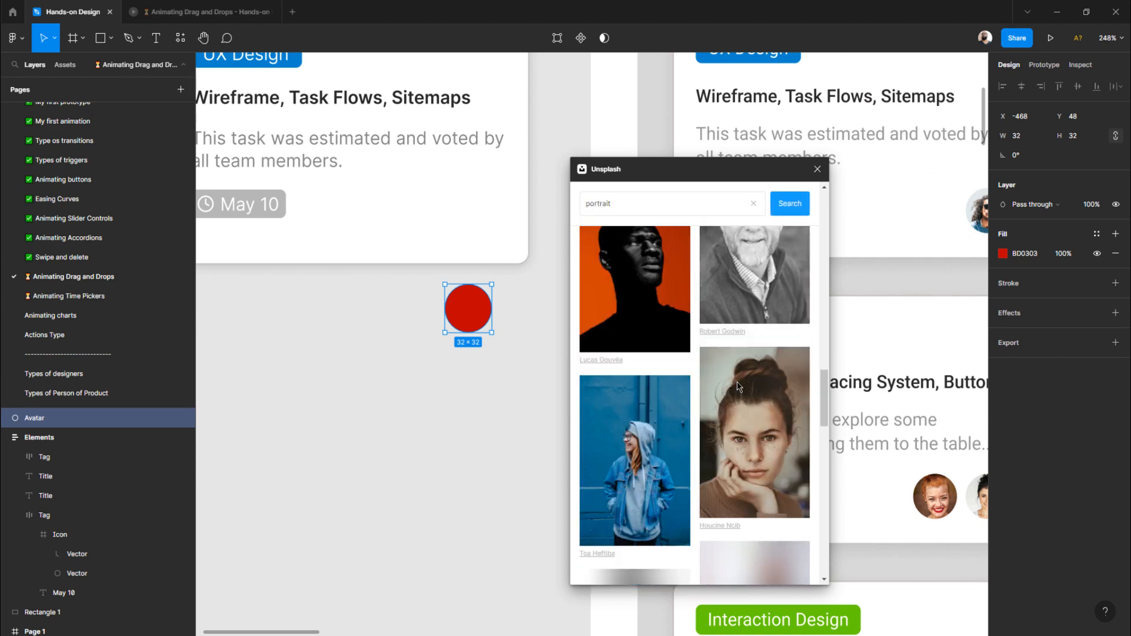
{"action": "scroll", "coordinate": [736, 401], "scroll_direction": "down", "scroll_amount": 10}
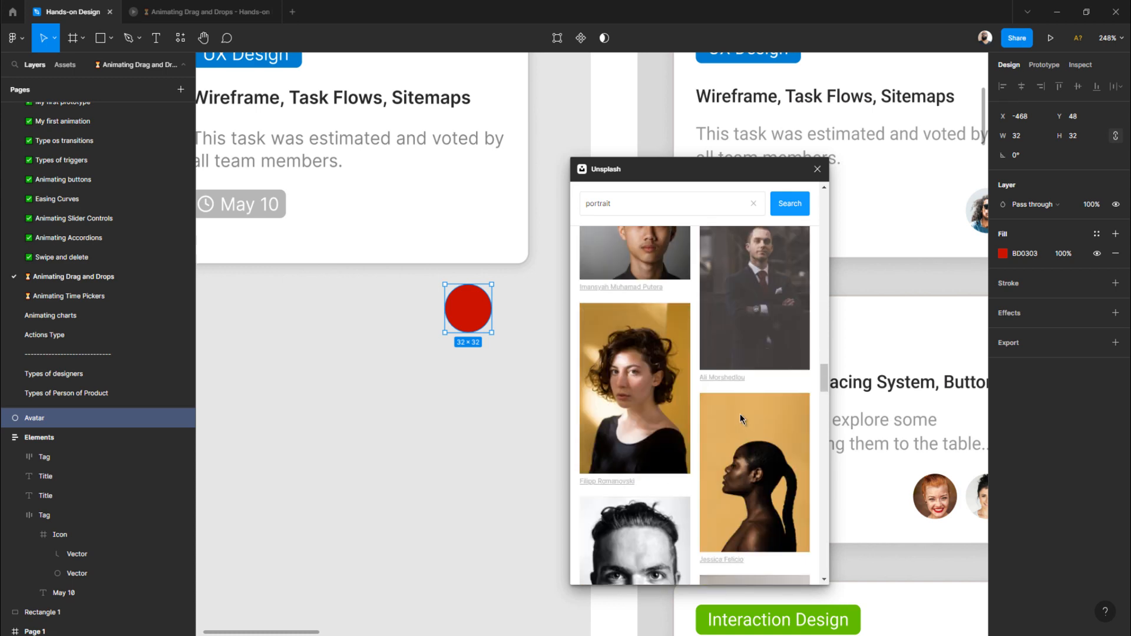
{"action": "scroll", "coordinate": [740, 420], "scroll_direction": "down", "scroll_amount": 10}
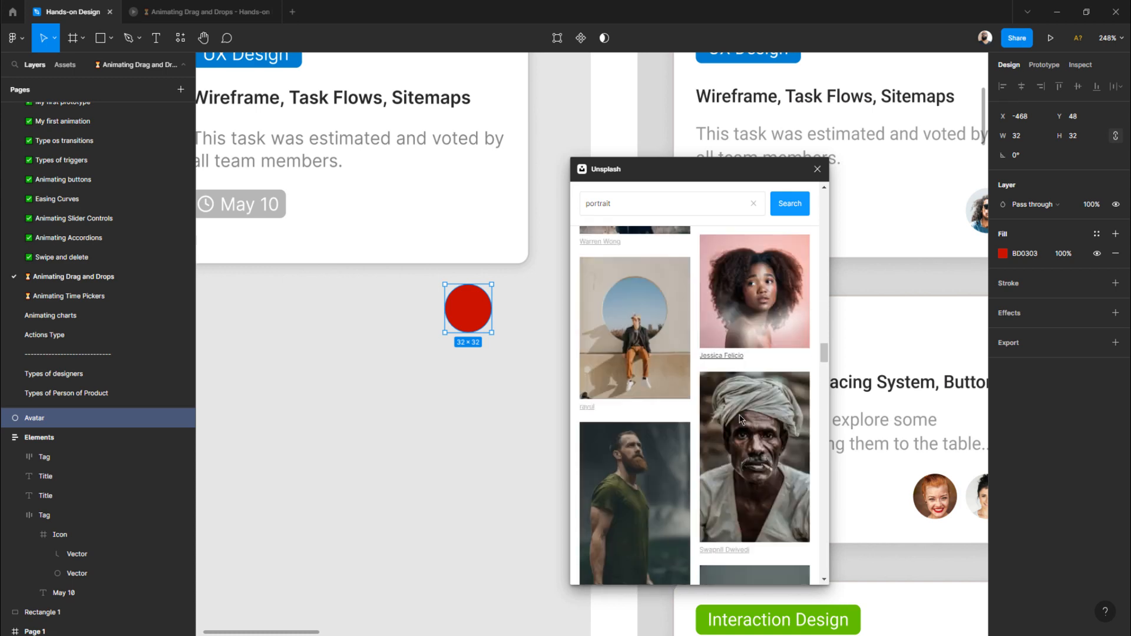
{"action": "scroll", "coordinate": [740, 420], "scroll_direction": "down", "scroll_amount": 10}
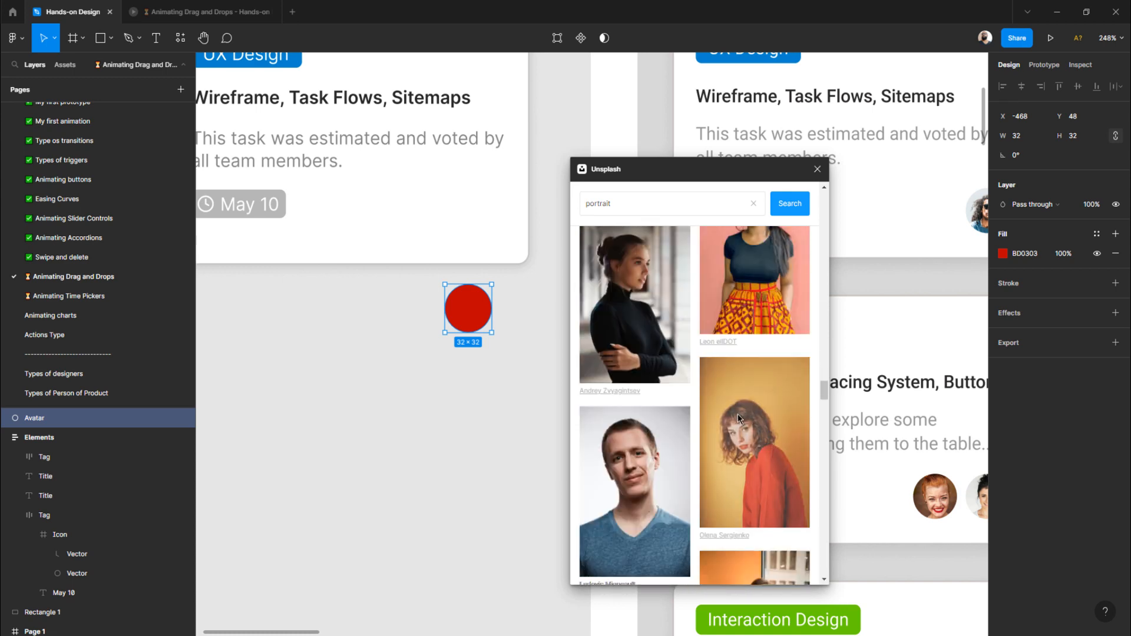
{"action": "scroll", "coordinate": [738, 418], "scroll_direction": "up", "scroll_amount": 2}
{"action": "left_click", "coordinate": [757, 387]}
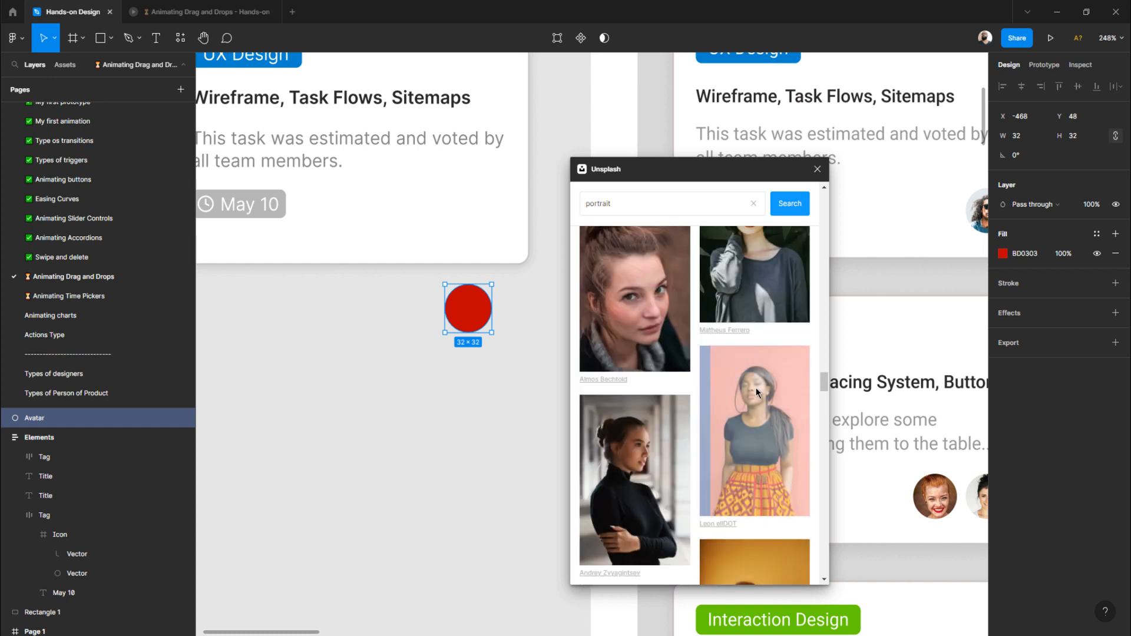
{"action": "left_click", "coordinate": [469, 368]}
{"action": "left_click", "coordinate": [467, 314]}
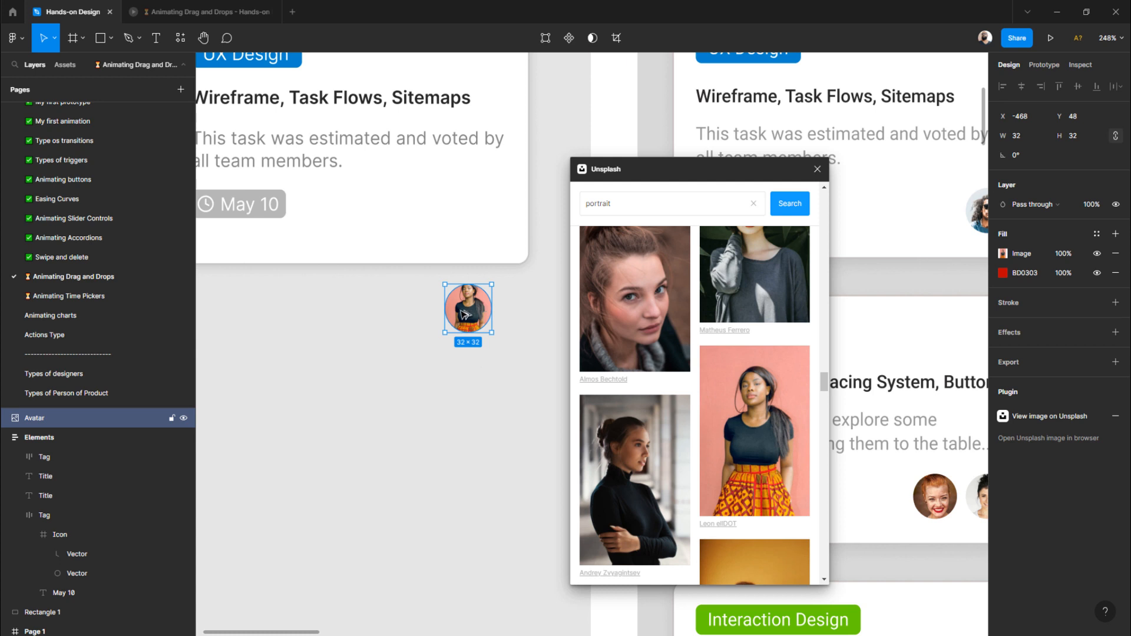
- Duplicate the avatar beside the original with a 10 px gap and fill the copy with the portrait of the man in a blue V-neck
{"action": "left_click_drag", "start_coordinate": [466, 314], "coordinate": [527, 315]}
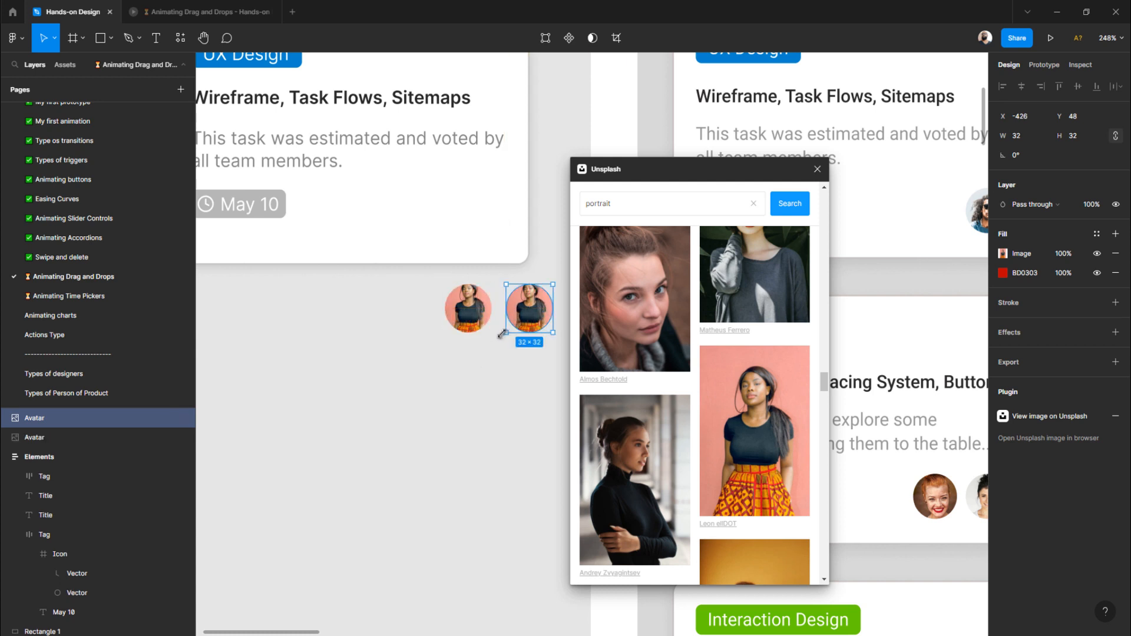
{"action": "scroll", "coordinate": [681, 398], "scroll_direction": "down", "scroll_amount": 5}
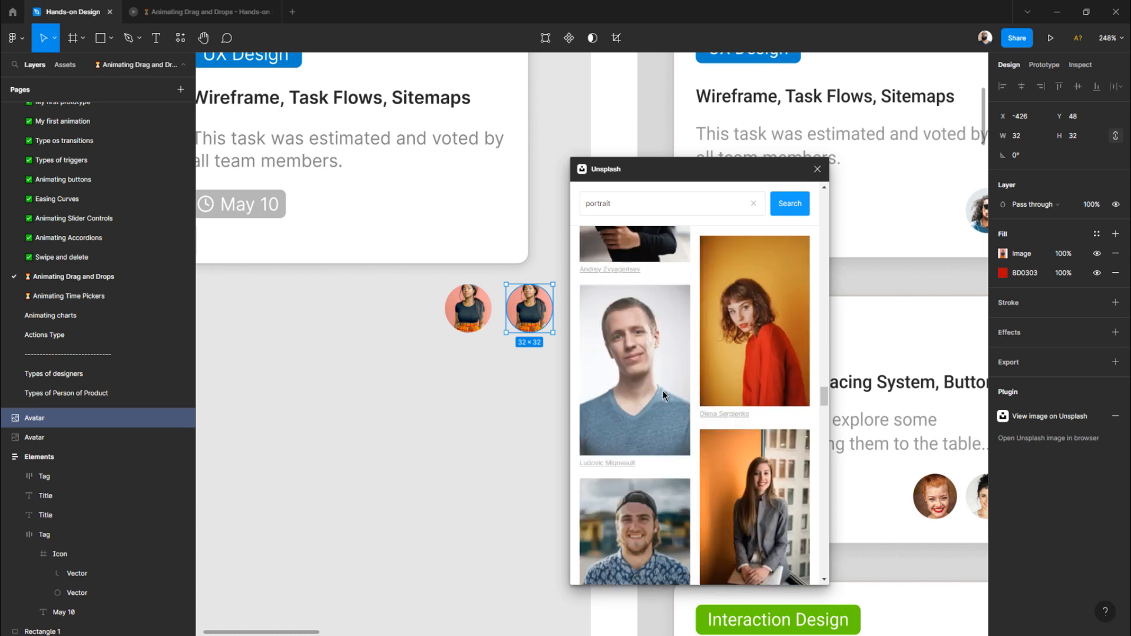
{"action": "left_click", "coordinate": [638, 357]}
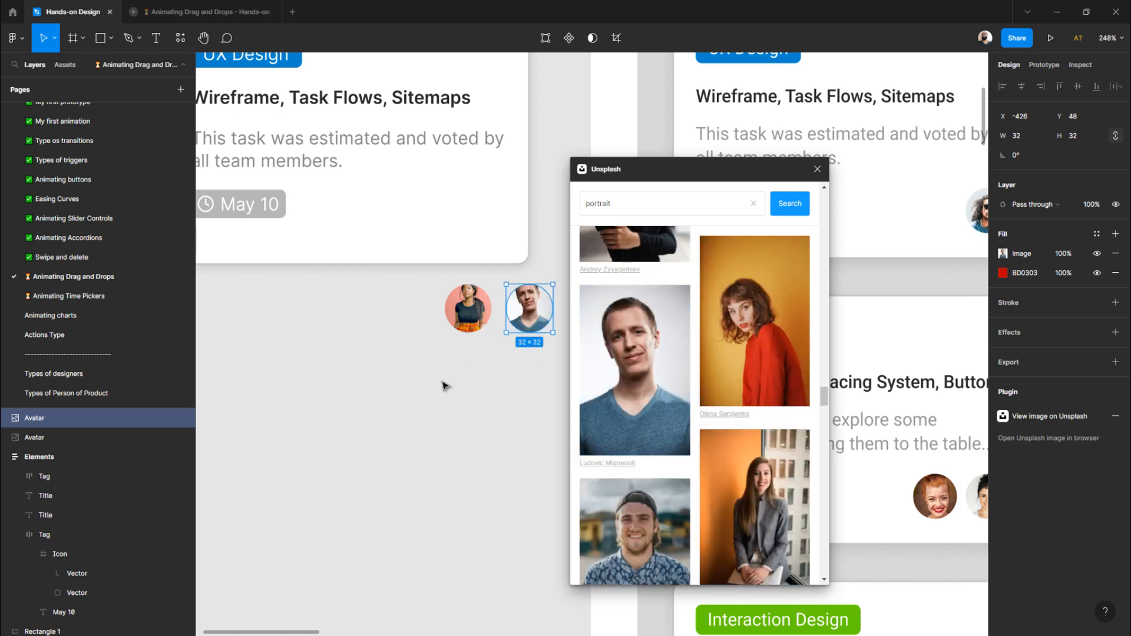
{"action": "left_click", "coordinate": [420, 376]}
{"action": "scroll", "coordinate": [419, 376], "scroll_direction": "down", "scroll_amount": 5, "text": "ctrl"}
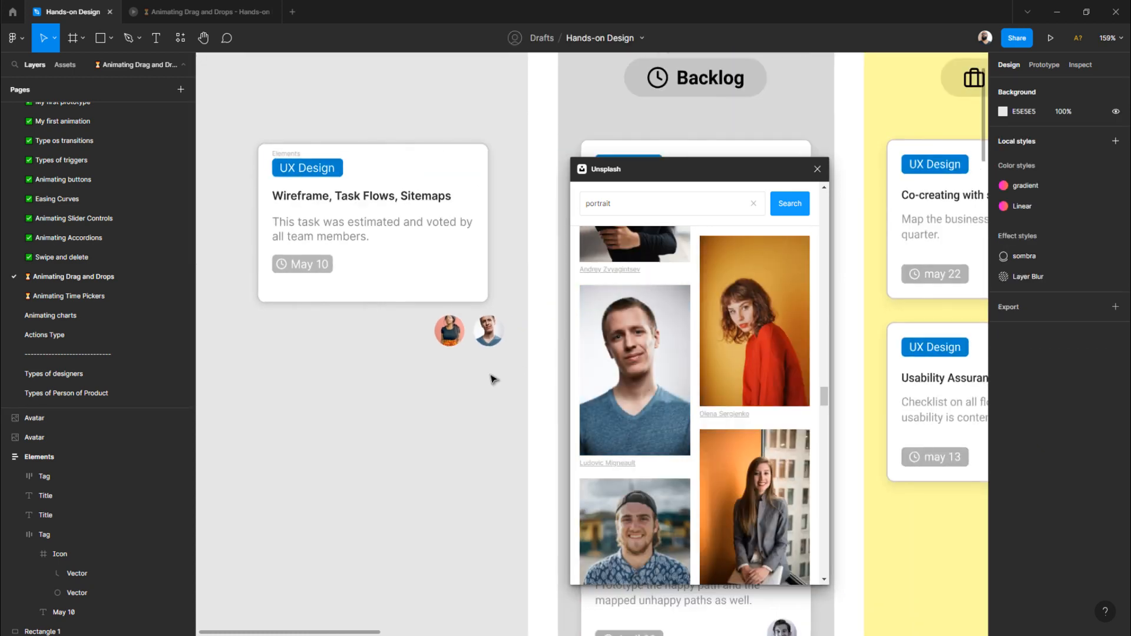
- Duplicate the avatar pair as a second row, filling the copies with the portraits of the smiling man in a patterned shirt and the man in a navy beret
{"action": "left_click_drag", "start_coordinate": [492, 378], "coordinate": [466, 369]}
{"action": "left_click", "coordinate": [459, 412]}
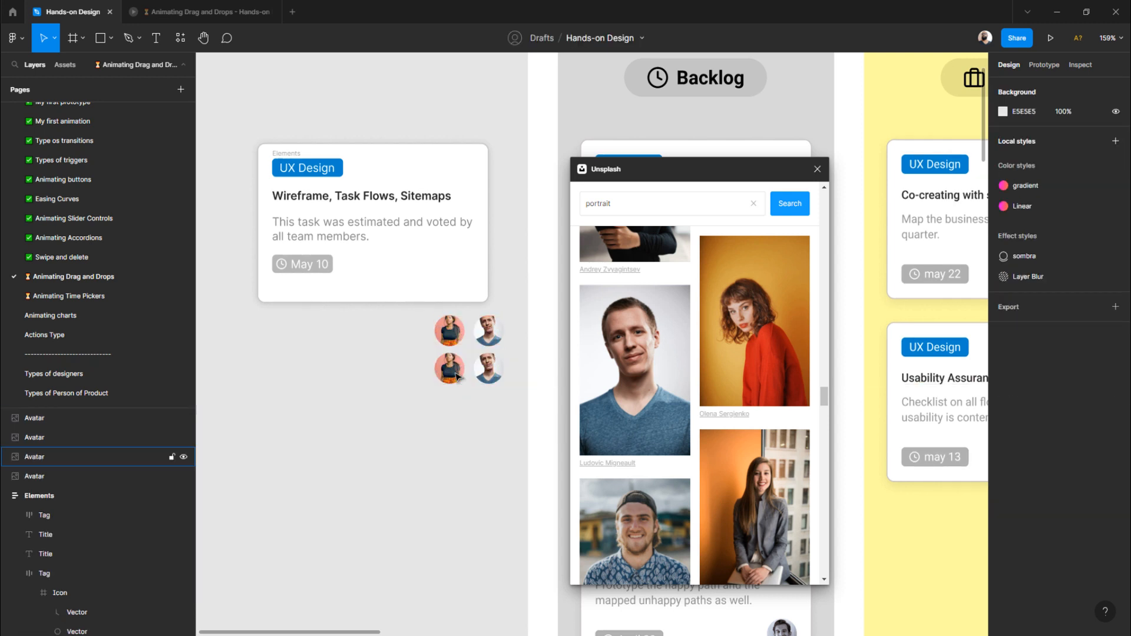
{"action": "left_click", "coordinate": [449, 368]}
{"action": "left_click", "coordinate": [626, 493]}
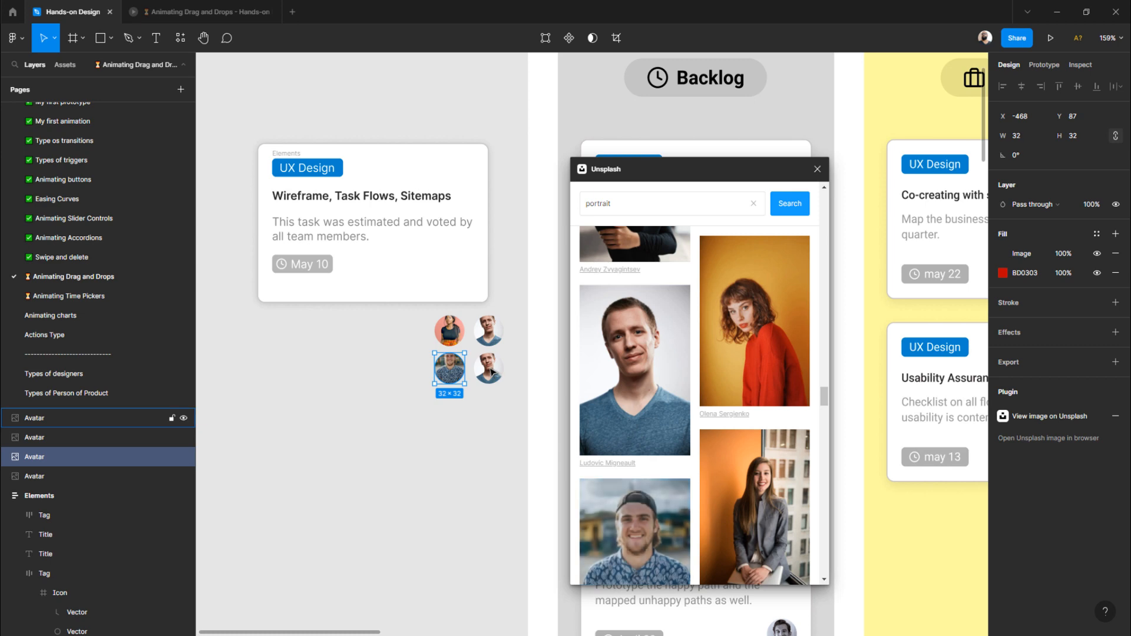
{"action": "left_click", "coordinate": [488, 368]}
{"action": "scroll", "coordinate": [702, 427], "scroll_direction": "down", "scroll_amount": 5}
{"action": "left_click", "coordinate": [636, 426]}
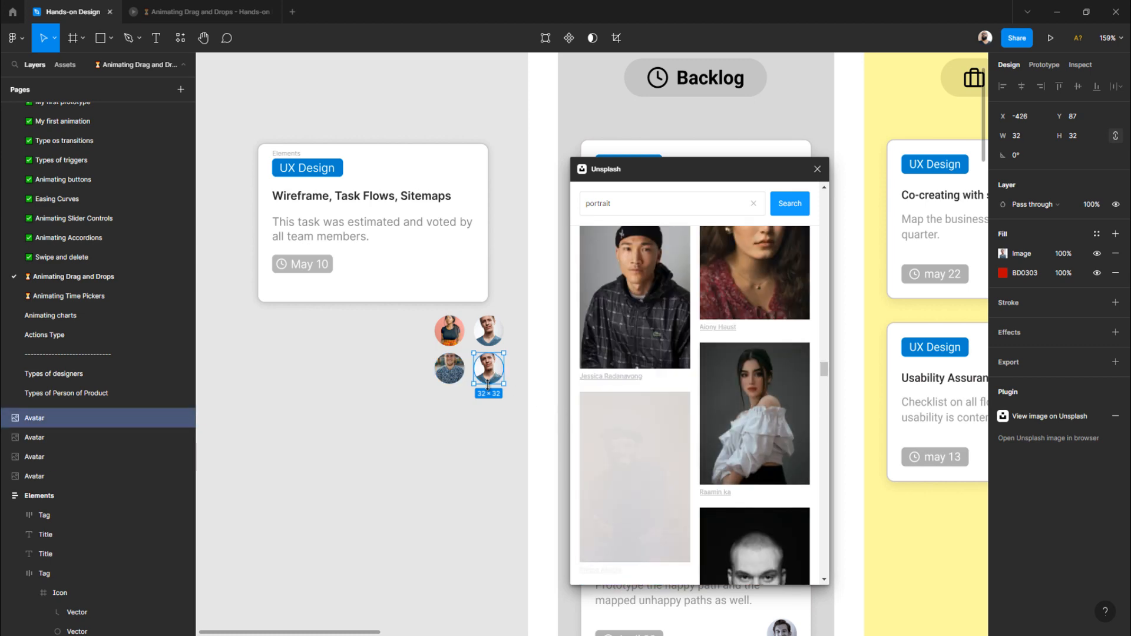
- Duplicate the second avatar row as a third row and fill its left avatar with the profile portrait of the woman with white braids
{"action": "left_click_drag", "start_coordinate": [410, 403], "coordinate": [467, 422]}
{"action": "left_click", "coordinate": [507, 458]}
{"action": "left_click_drag", "start_coordinate": [507, 456], "coordinate": [448, 410]}
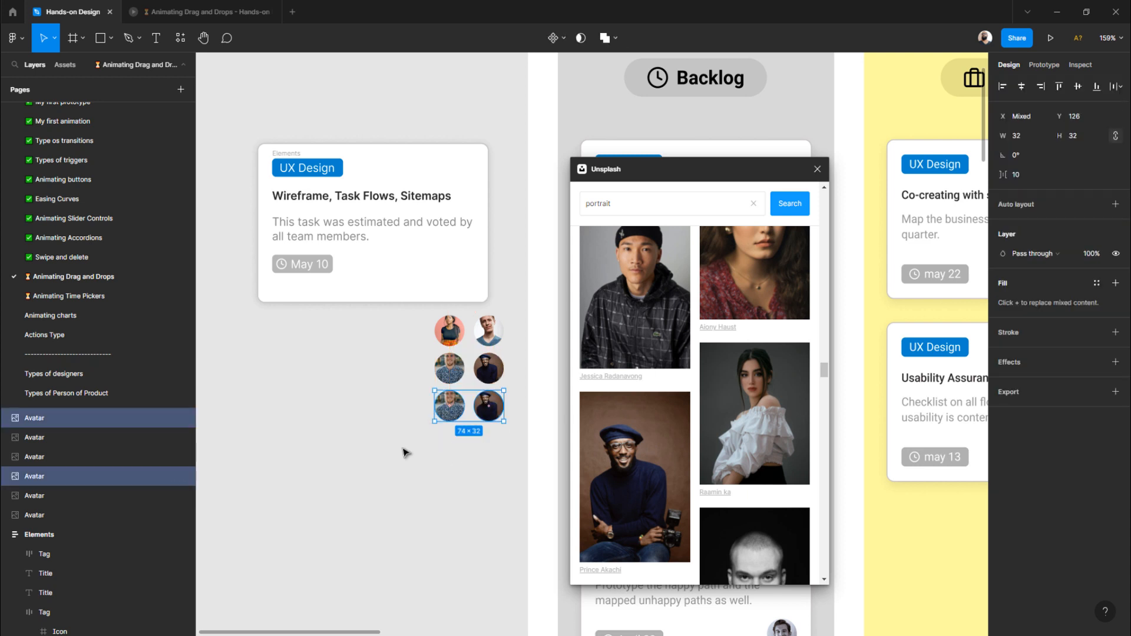
{"action": "left_click", "coordinate": [404, 452]}
{"action": "left_click", "coordinate": [451, 410]}
{"action": "scroll", "coordinate": [764, 425], "scroll_direction": "down", "scroll_amount": 5}
{"action": "scroll", "coordinate": [490, 358], "scroll_direction": "up", "scroll_amount": 6}
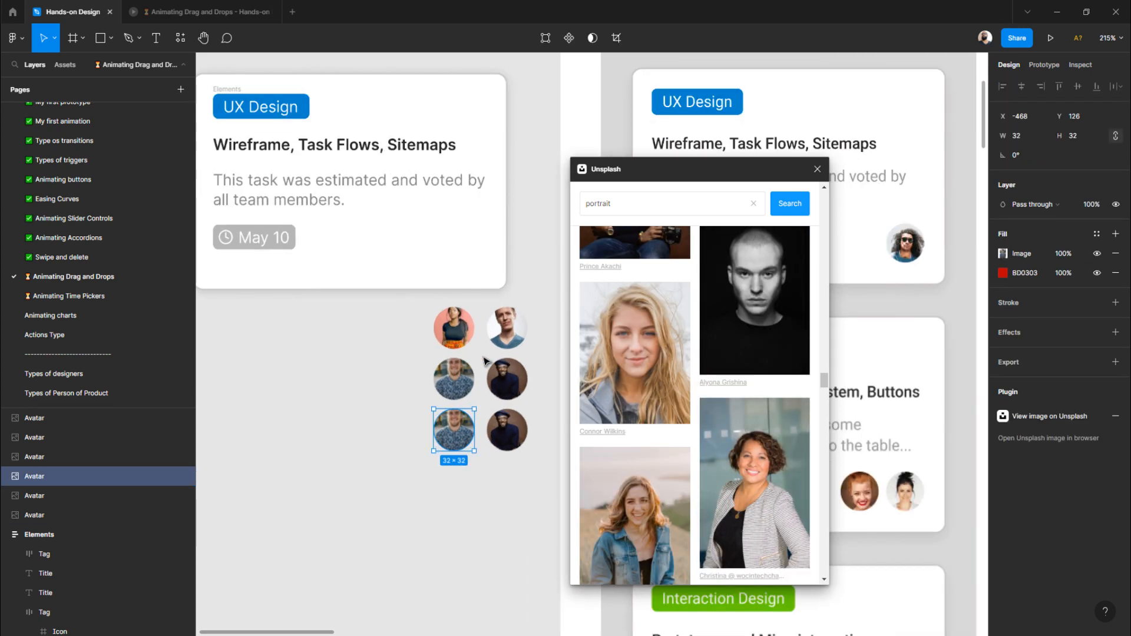
{"action": "scroll", "coordinate": [471, 361], "scroll_direction": "up", "scroll_amount": 4}
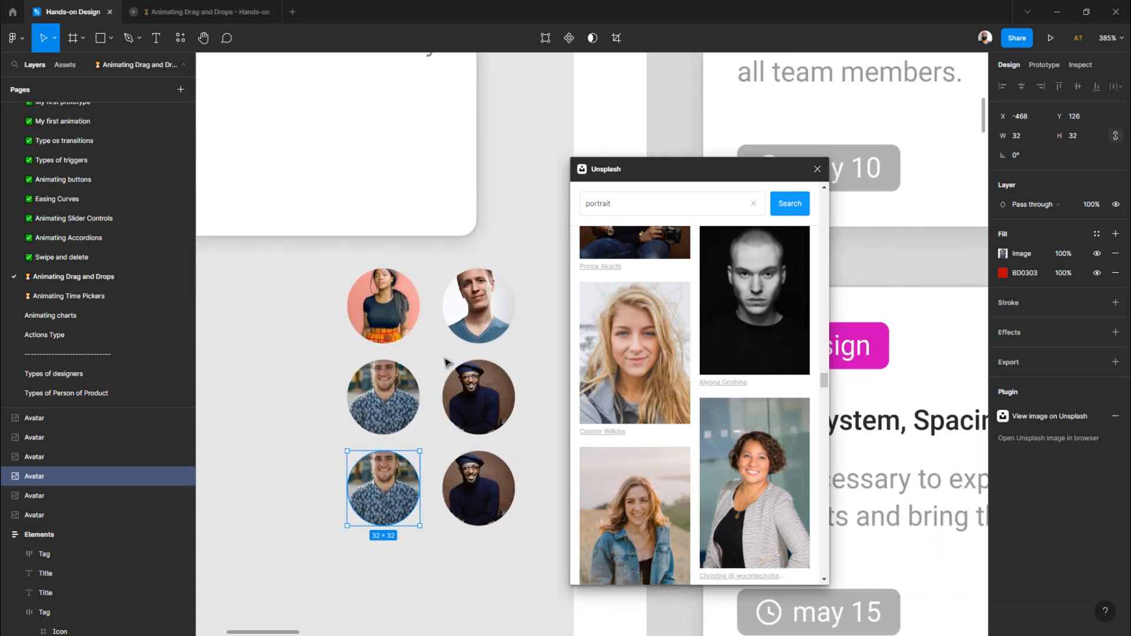
{"action": "scroll", "coordinate": [411, 362], "scroll_direction": "up", "scroll_amount": 2}
{"action": "scroll", "coordinate": [729, 429], "scroll_direction": "down", "scroll_amount": 5}
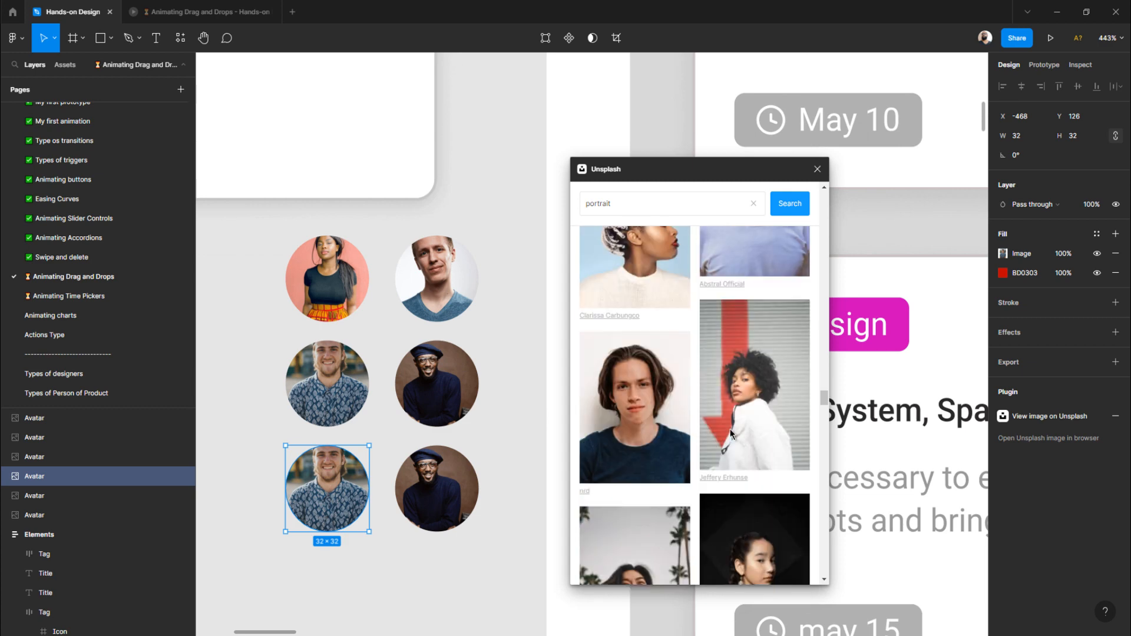
{"action": "left_click", "coordinate": [647, 353]}
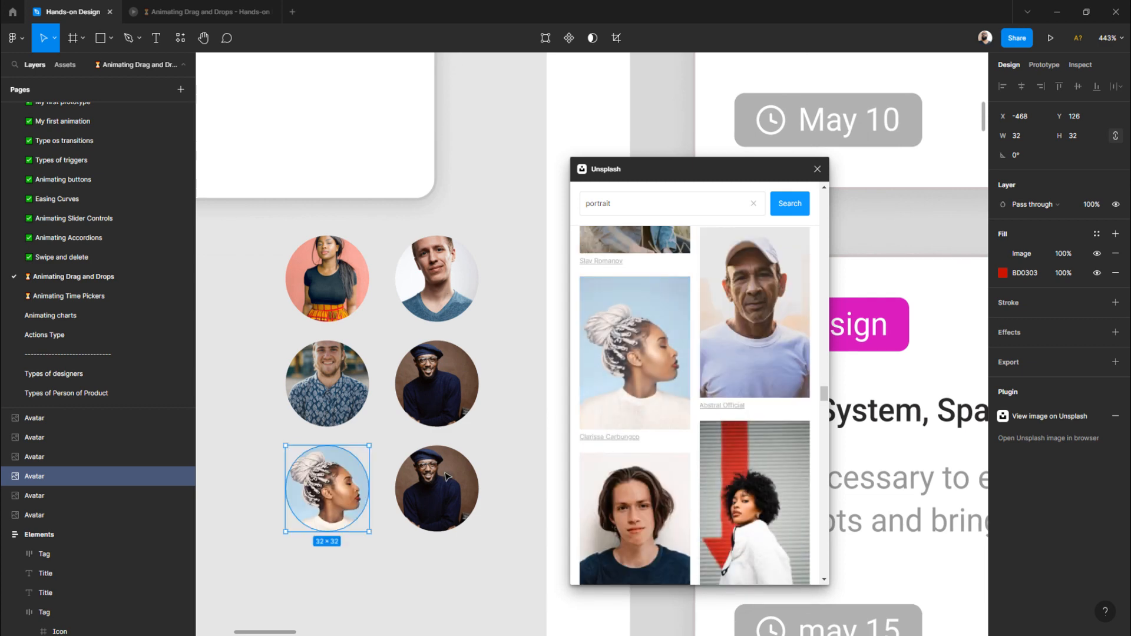
- Try to fill the third row's right avatar with the portrait of the smiling young man in a white shirt
{"action": "left_click", "coordinate": [437, 489]}
{"action": "scroll", "coordinate": [751, 471], "scroll_direction": "down", "scroll_amount": 5}
{"action": "scroll", "coordinate": [751, 474], "scroll_direction": "down", "scroll_amount": 10}
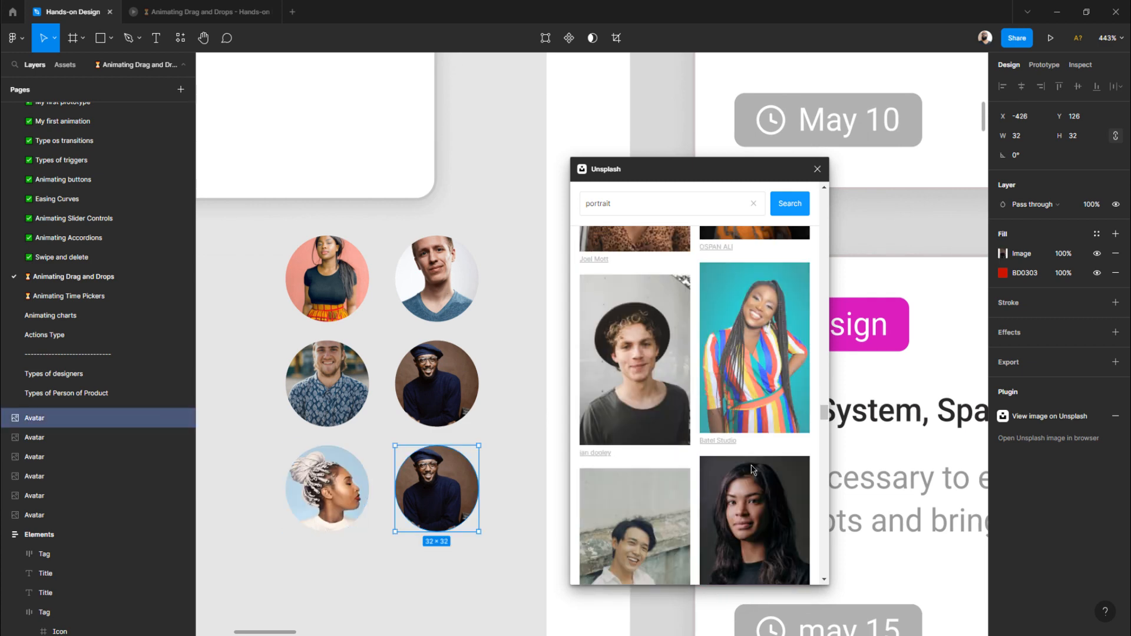
{"action": "left_click", "coordinate": [630, 318]}
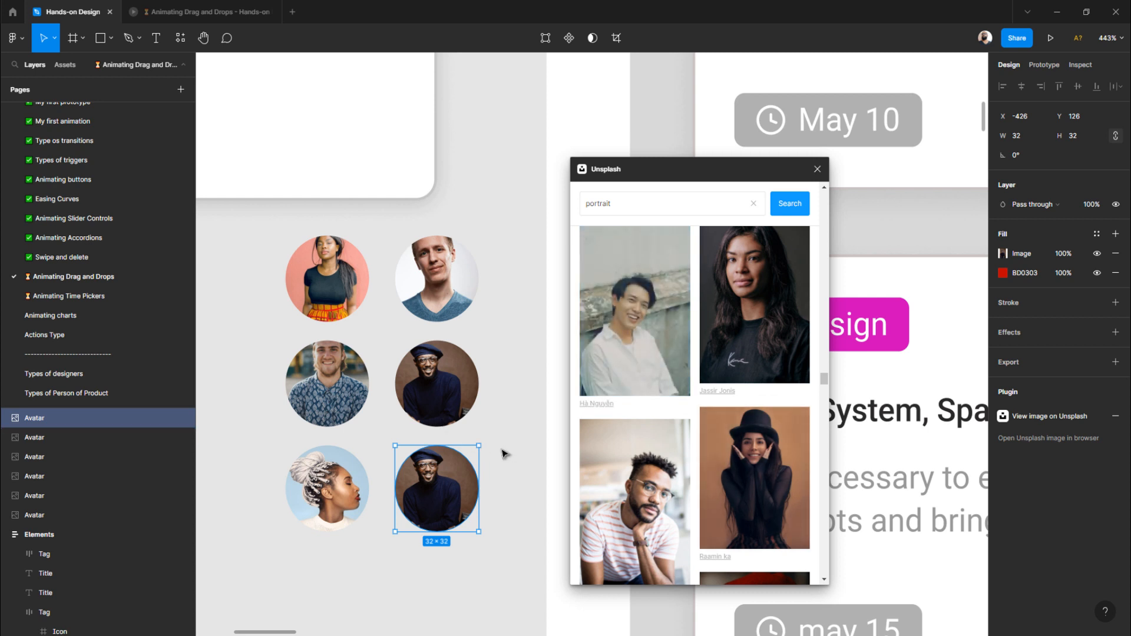
{"action": "left_click", "coordinate": [629, 330]}
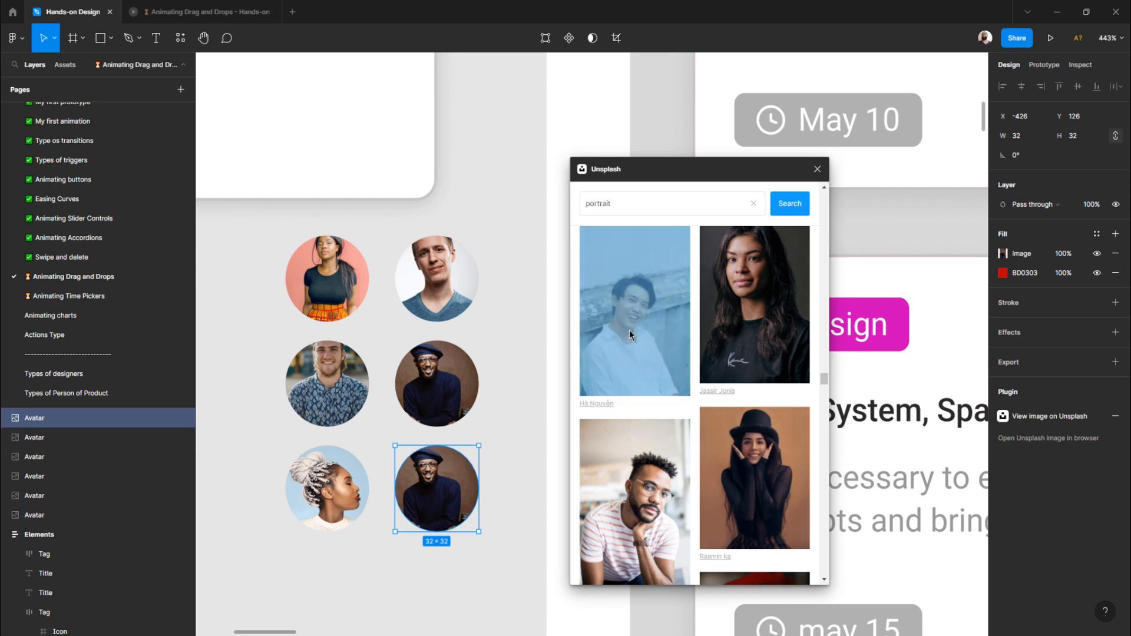
{"action": "left_click", "coordinate": [502, 472]}
{"action": "left_click", "coordinate": [437, 489]}
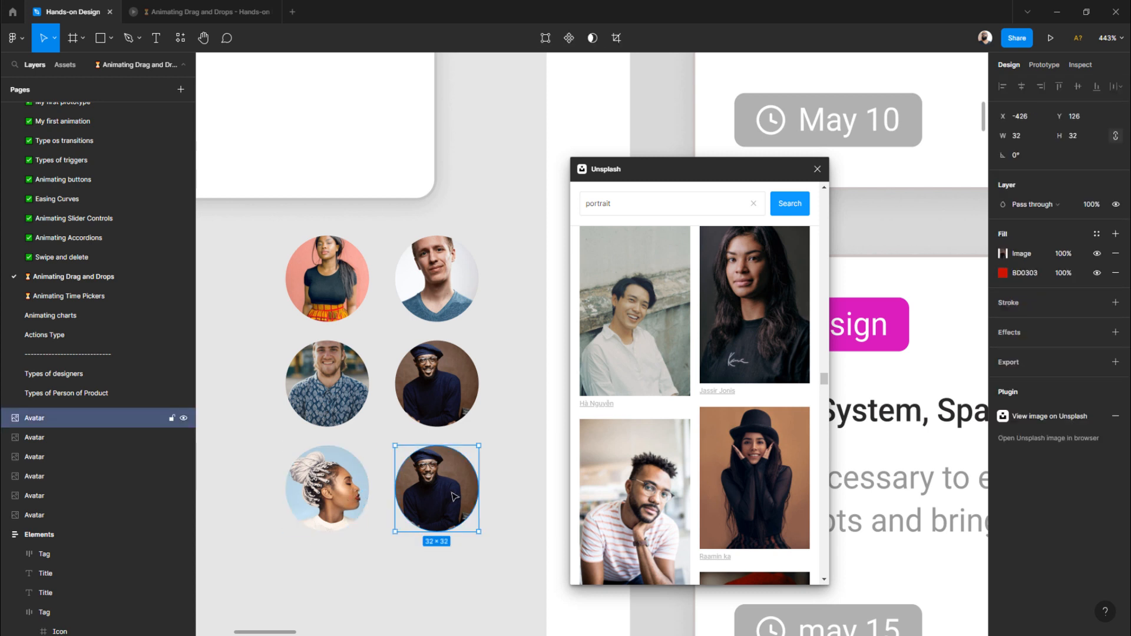
{"action": "left_click", "coordinate": [634, 318]}
- Fill the third row's right avatar with the portrait of the woman in a red beret
{"action": "scroll", "coordinate": [655, 425], "scroll_direction": "down", "scroll_amount": 4}
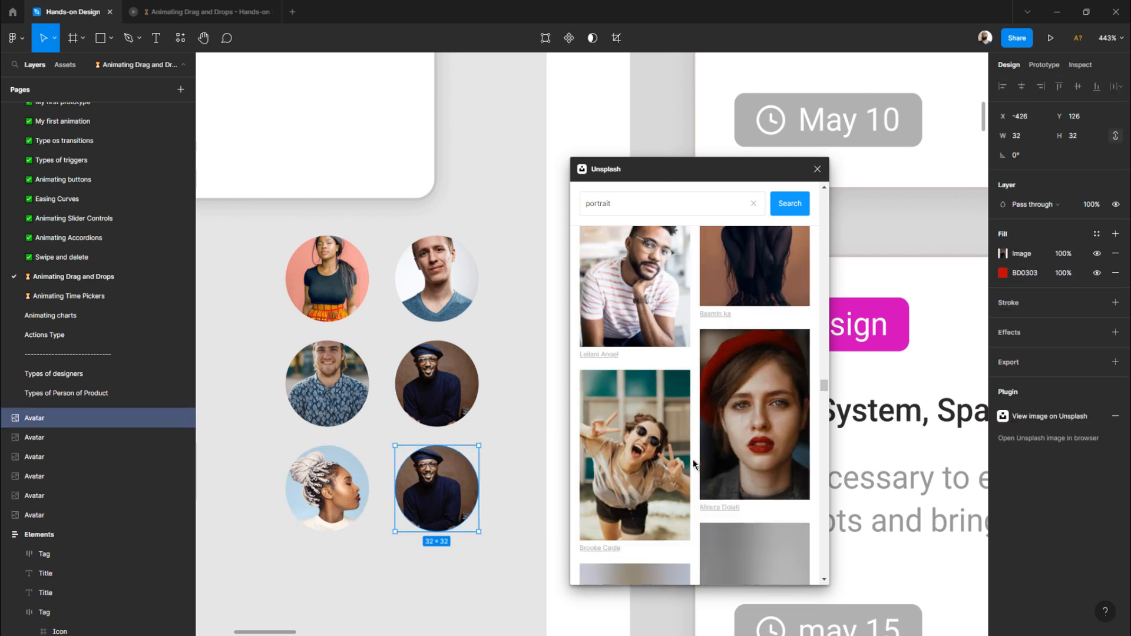
{"action": "left_click", "coordinate": [762, 426]}
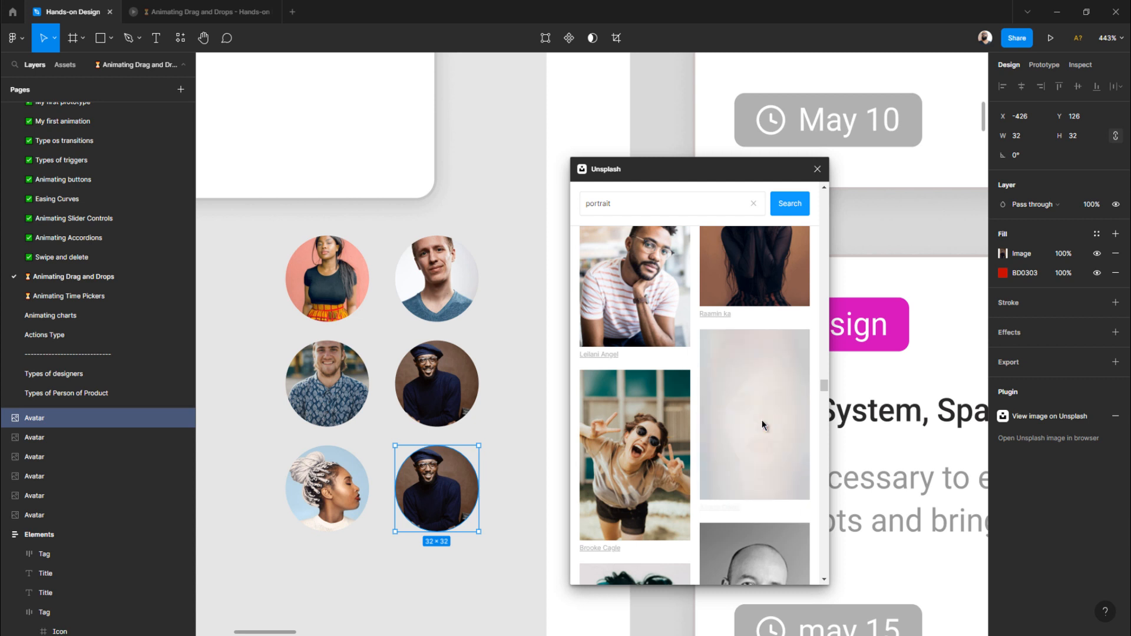
{"action": "left_click", "coordinate": [492, 453]}
- Duplicate the third avatar row as a fourth row and fill its left avatar with the black-and-white portrait of the bearded man
{"action": "scroll", "coordinate": [489, 456], "scroll_direction": "down", "scroll_amount": 2}
{"action": "left_click_drag", "start_coordinate": [468, 493], "coordinate": [286, 324]}
{"action": "left_click_drag", "start_coordinate": [341, 358], "coordinate": [347, 462]}
{"action": "left_click", "coordinate": [335, 549]}
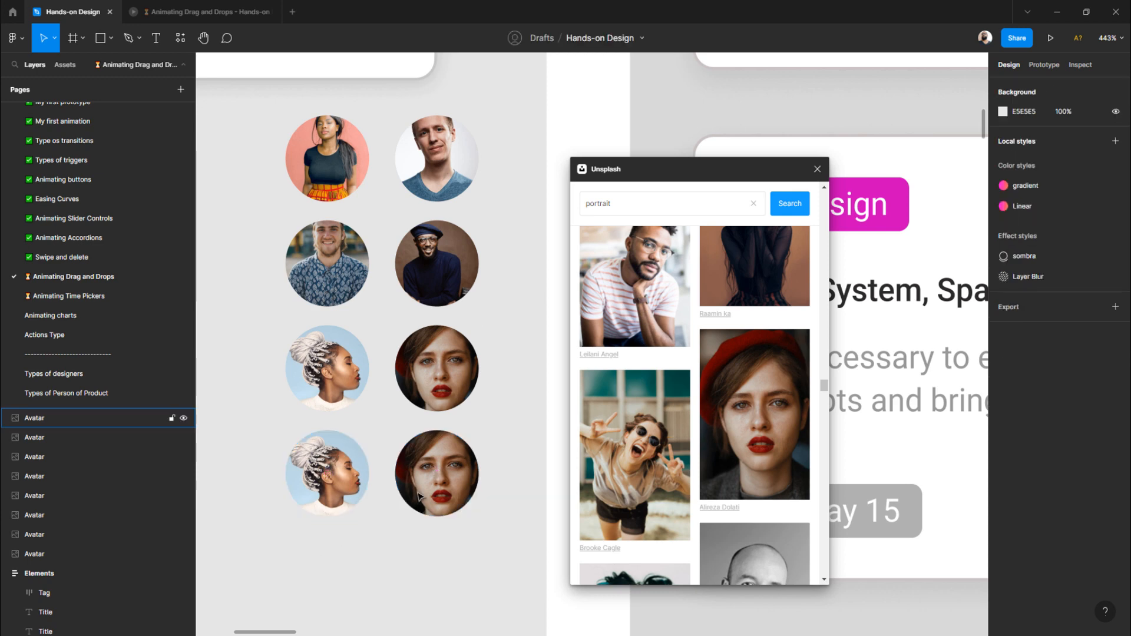
{"action": "left_click", "coordinate": [362, 475]}
{"action": "scroll", "coordinate": [679, 427], "scroll_direction": "down", "scroll_amount": 3}
{"action": "left_click", "coordinate": [758, 424]}
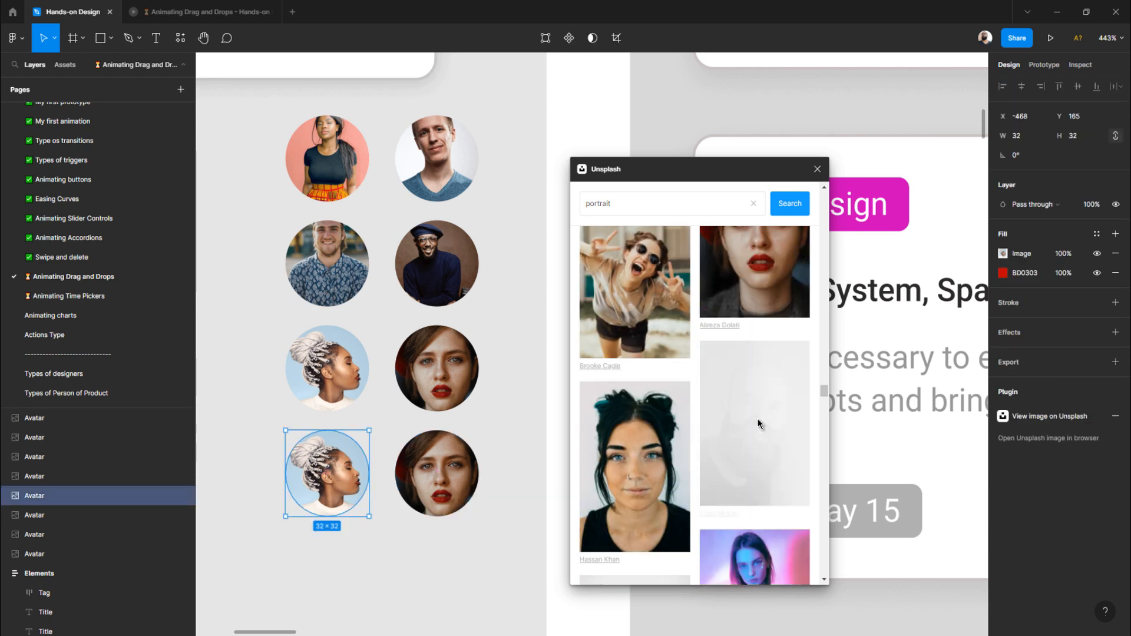
- Fill the fourth row's right avatar with the portrait of the man in a dark suit and close the Unsplash plugin
{"action": "left_click", "coordinate": [443, 476]}
{"action": "scroll", "coordinate": [699, 469], "scroll_direction": "down", "scroll_amount": 5}
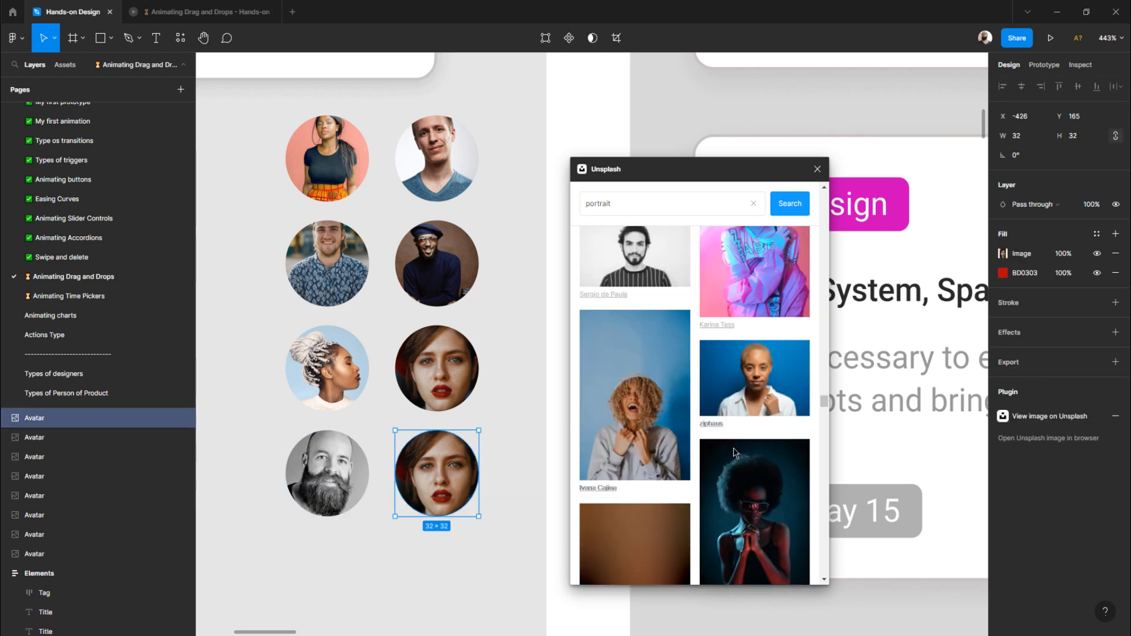
{"action": "scroll", "coordinate": [733, 447], "scroll_direction": "down", "scroll_amount": 6}
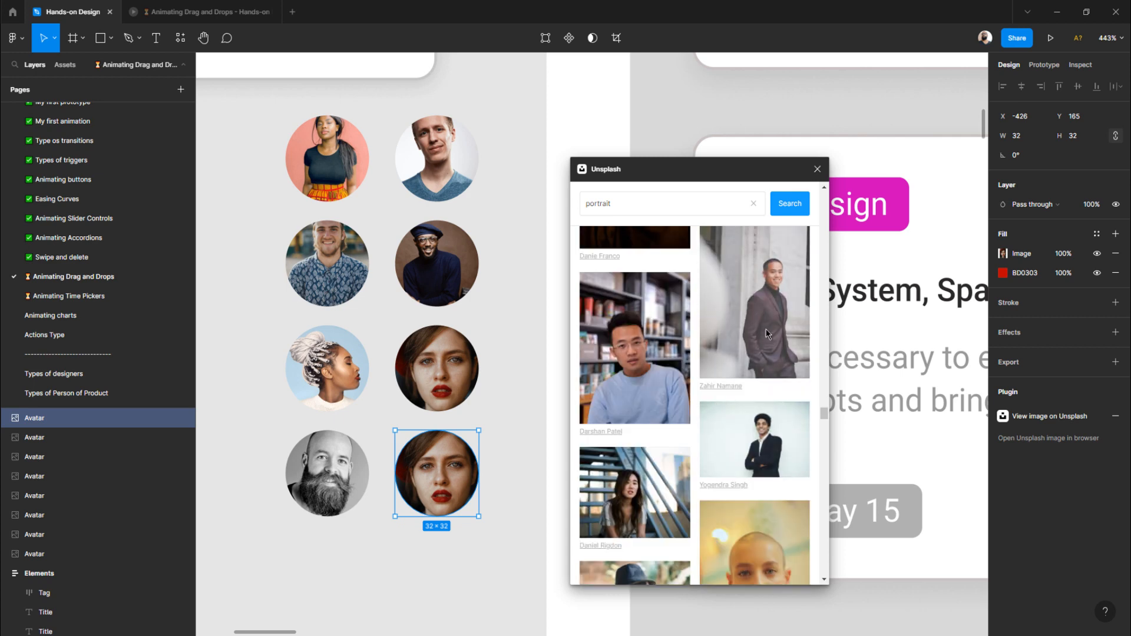
{"action": "left_click", "coordinate": [780, 278]}
{"action": "left_click", "coordinate": [511, 436]}
{"action": "scroll", "coordinate": [509, 436], "scroll_direction": "down", "scroll_amount": 3}
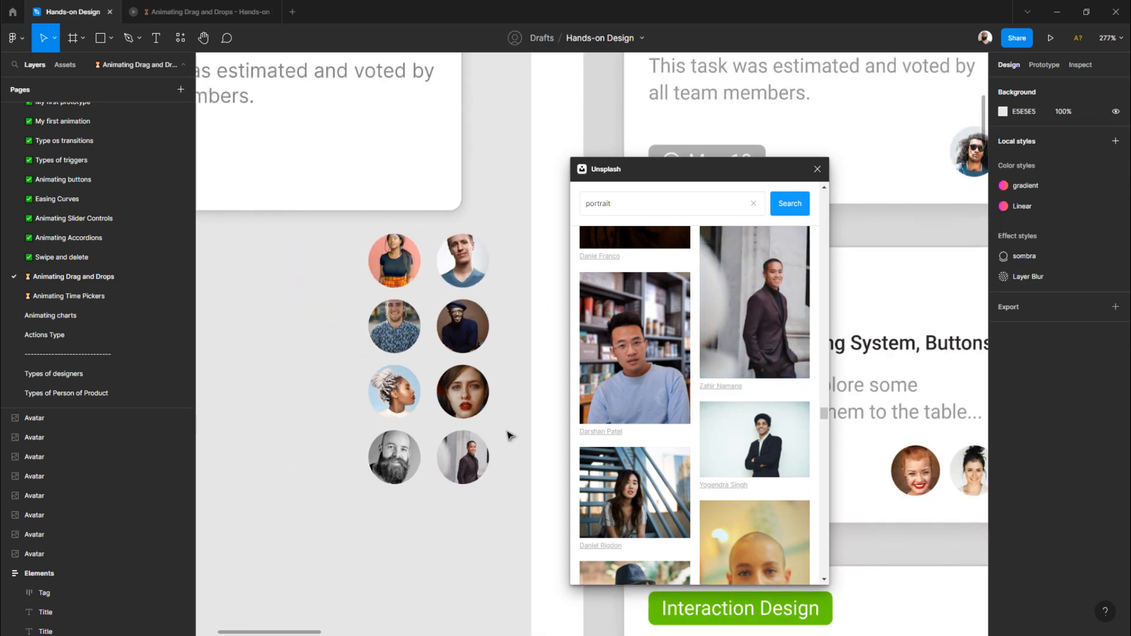
{"action": "scroll", "coordinate": [509, 436], "scroll_direction": "down", "scroll_amount": 2}
{"action": "left_click", "coordinate": [817, 169]}
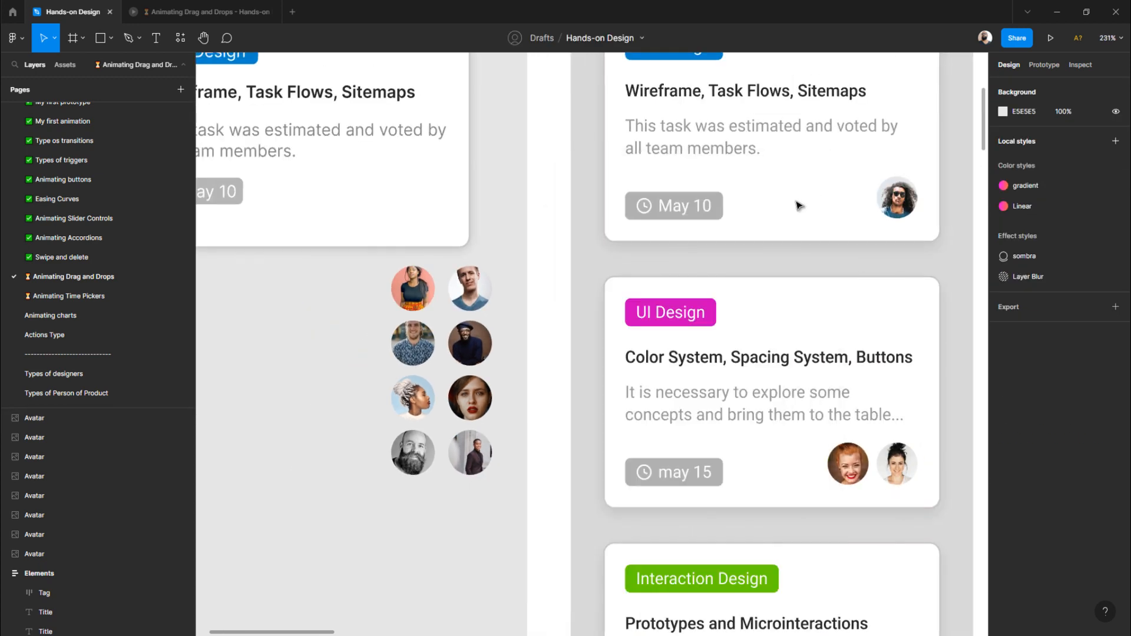
- Select all eight avatars and move the group slightly lower beneath the task card, aligned with the card's right edge
{"action": "left_click_drag", "start_coordinate": [339, 277], "coordinate": [488, 517]}
{"action": "mouse_move", "coordinate": [456, 411]}
{"action": "left_mouse_down"}
{"action": "mouse_move", "coordinate": [423, 406]}
{"action": "mouse_move", "coordinate": [439, 406]}
{"action": "left_mouse_up"}
{"action": "scroll", "coordinate": [437, 407], "scroll_direction": "up", "scroll_amount": 2}
{"action": "scroll", "coordinate": [436, 407], "scroll_direction": "left", "scroll_amount": 1}
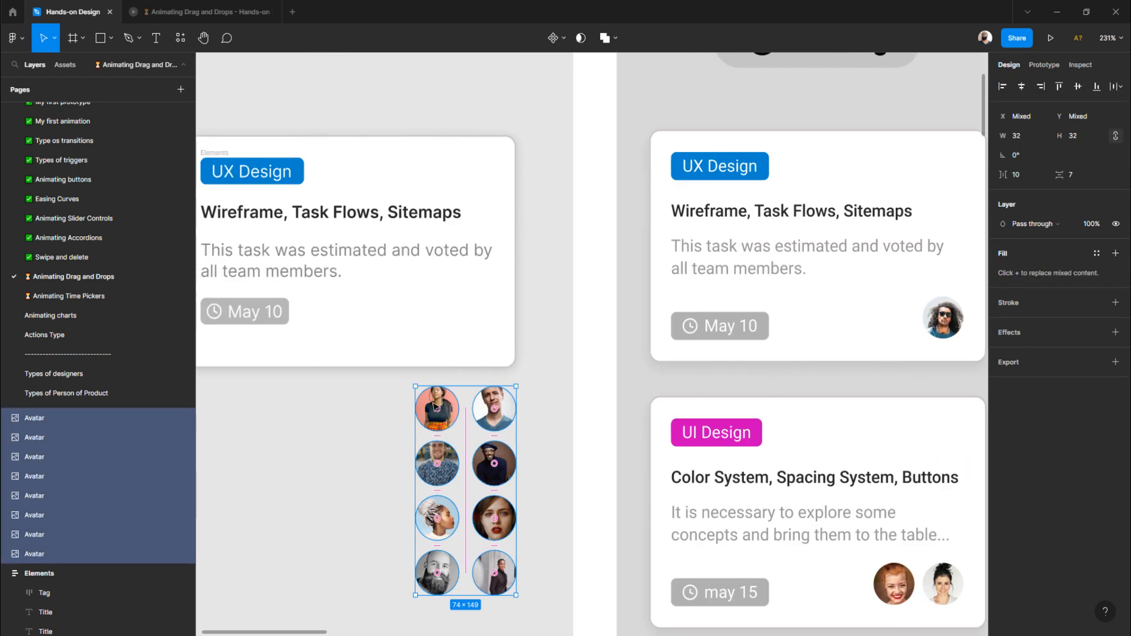
{"action": "left_click_drag", "start_coordinate": [446, 405], "coordinate": [446, 422]}
{"action": "left_click", "coordinate": [371, 430]}
{"action": "scroll", "coordinate": [384, 424], "scroll_direction": "up", "scroll_amount": 1}
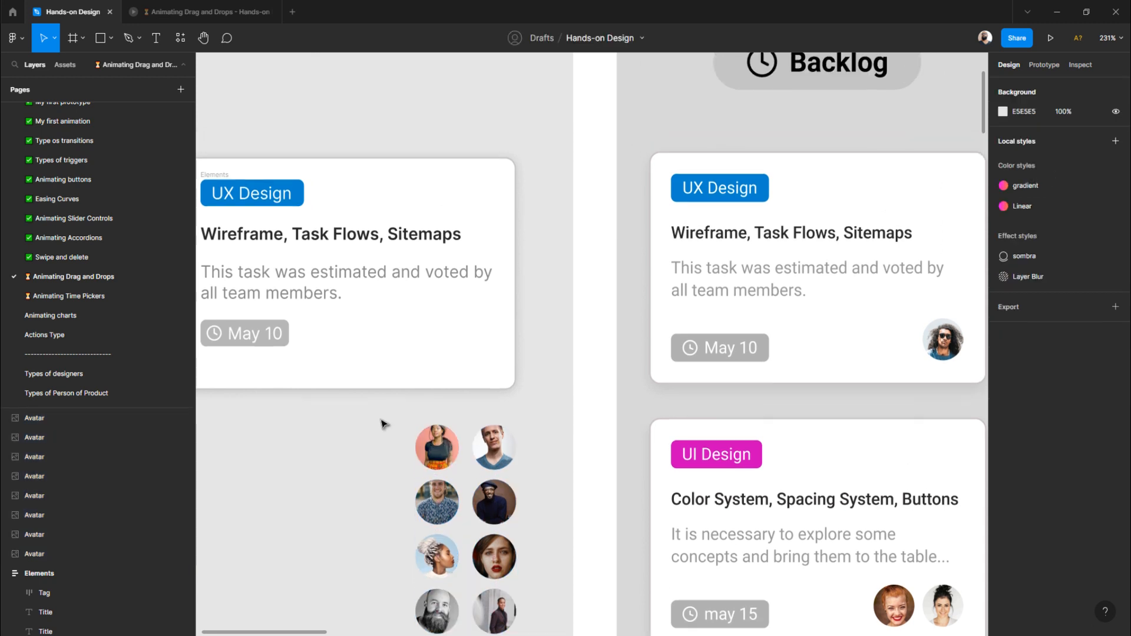
{"action": "scroll", "coordinate": [383, 425], "scroll_direction": "down", "scroll_amount": 2}
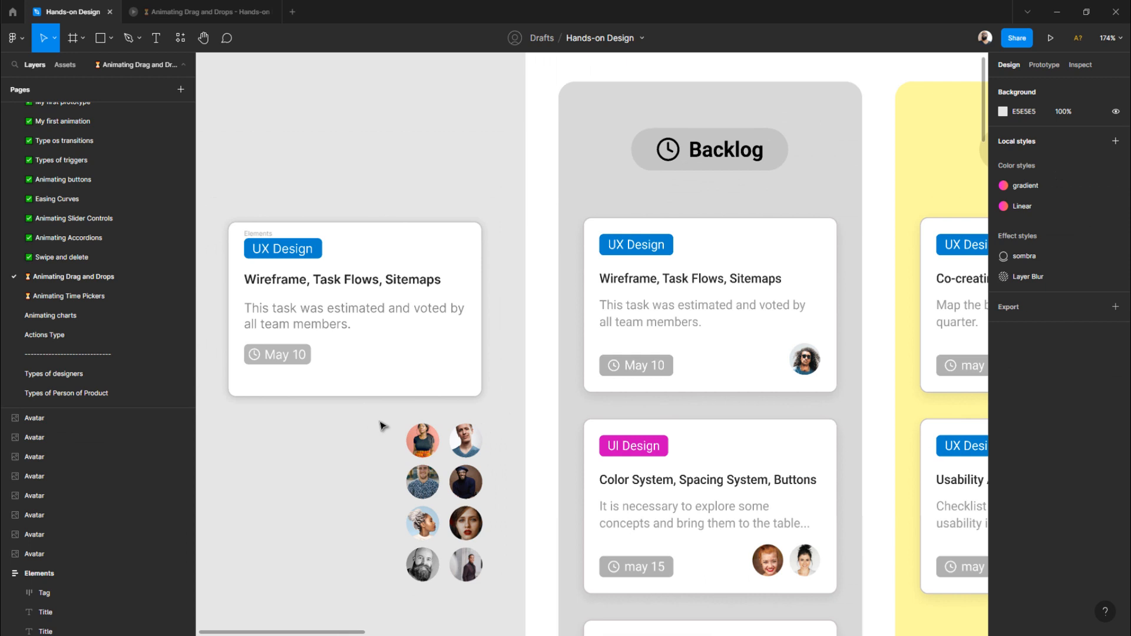
- Add a solid red FF1D1D fill to the task card's Elements frame
{"action": "left_click", "coordinate": [263, 237]}
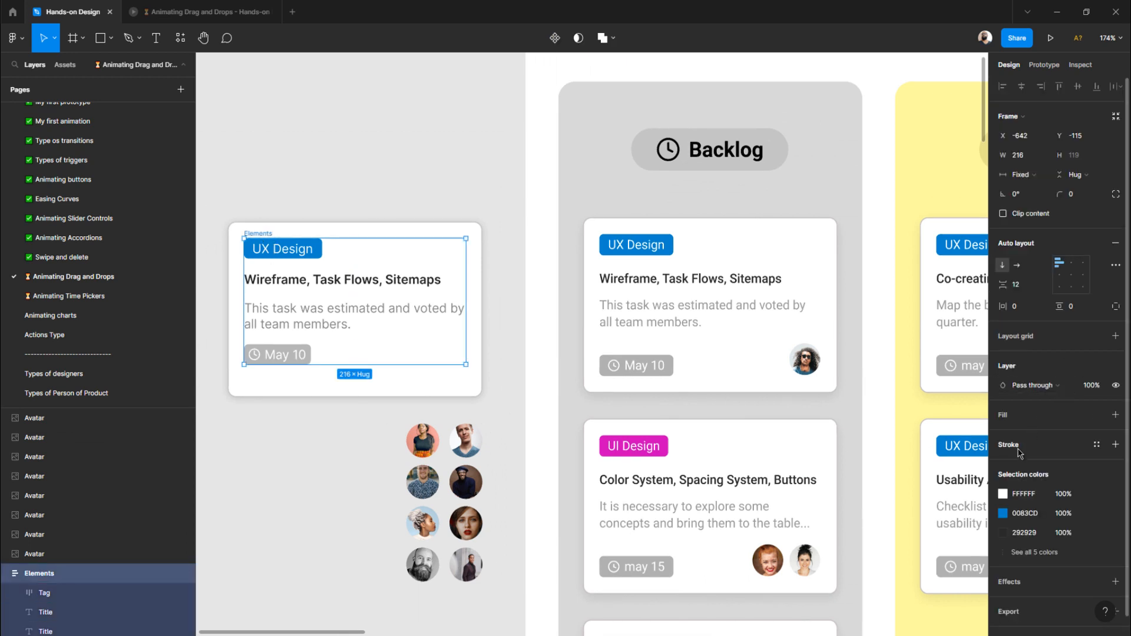
{"action": "left_click", "coordinate": [1007, 415]}
{"action": "left_click", "coordinate": [1002, 434]}
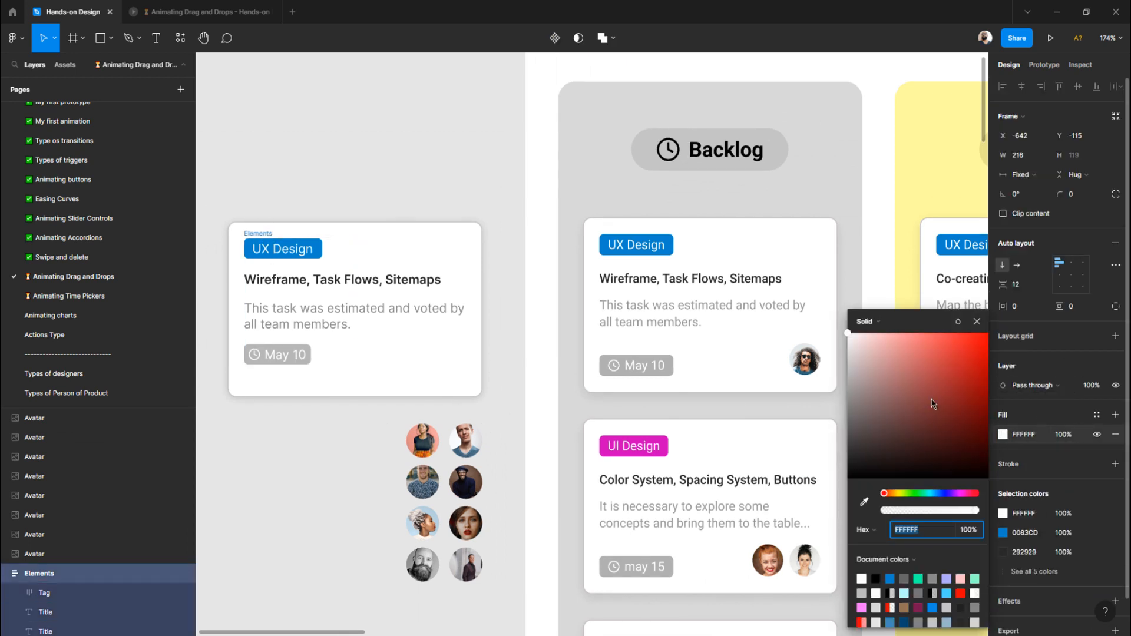
{"action": "left_click", "coordinate": [930, 358]}
{"action": "left_click_drag", "start_coordinate": [950, 357], "coordinate": [973, 335]}
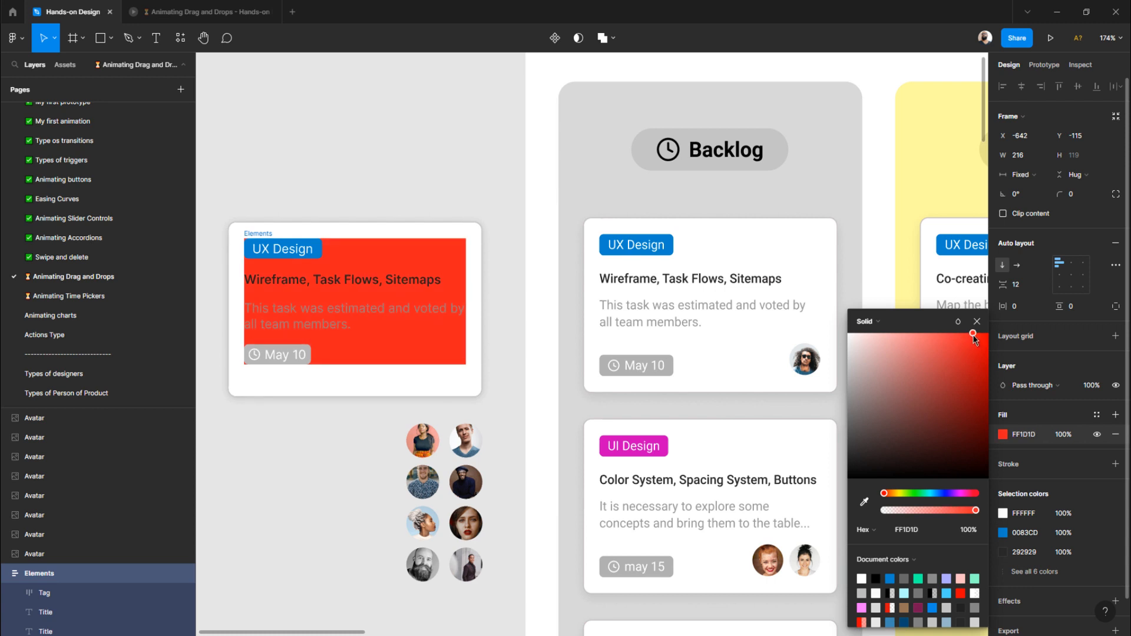
{"action": "left_click", "coordinate": [272, 419]}
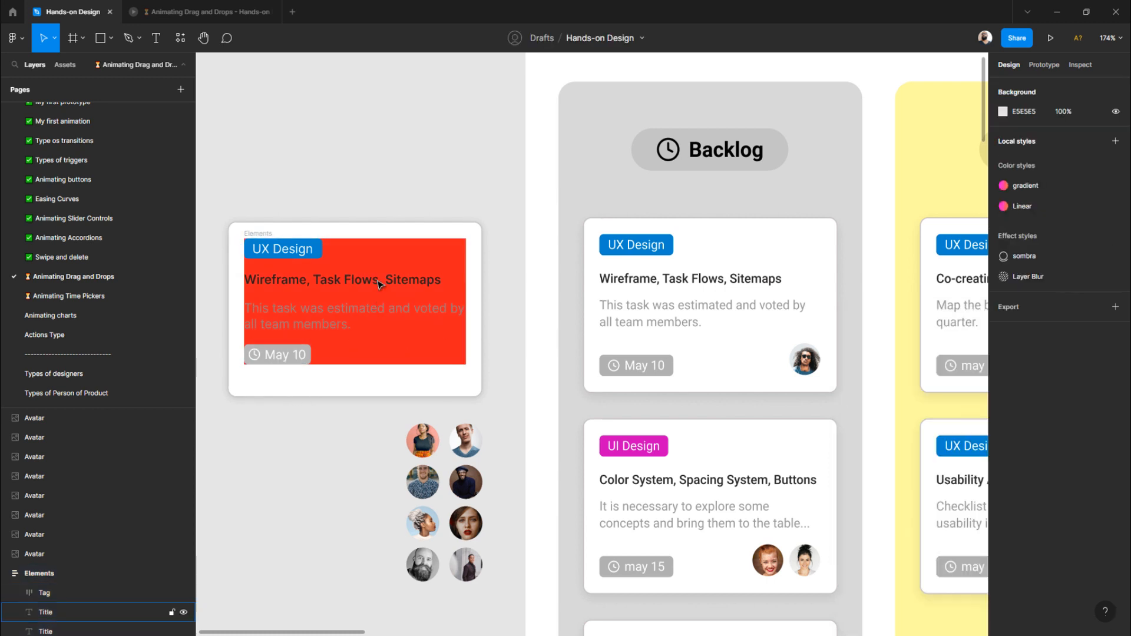
{"action": "left_click", "coordinate": [382, 292]}
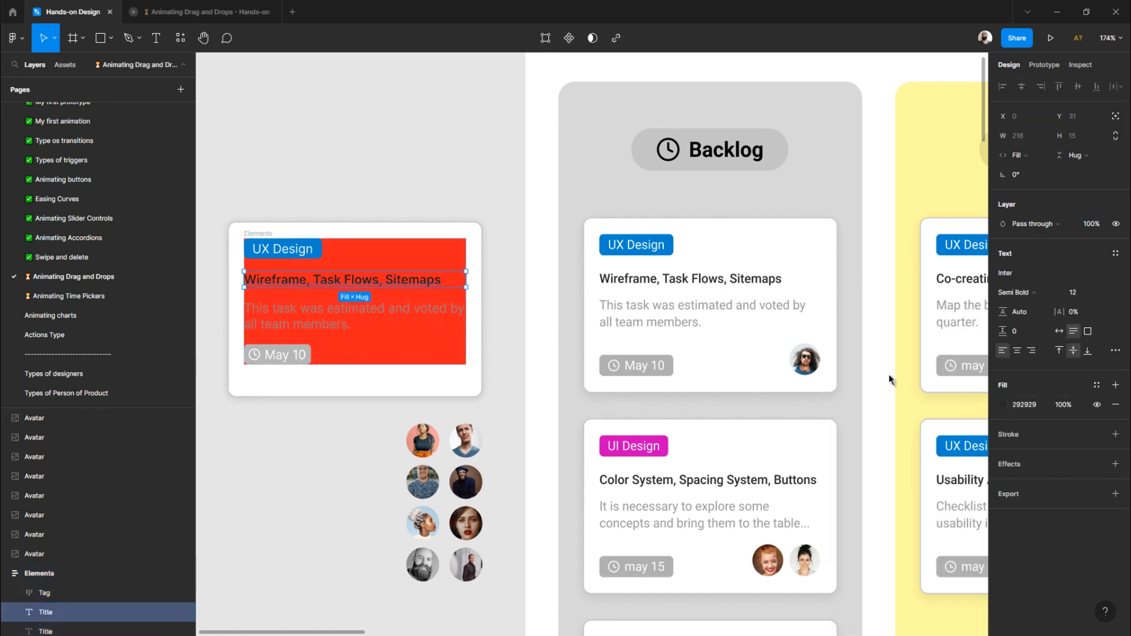
{"action": "left_click", "coordinate": [312, 437]}
{"action": "left_click", "coordinate": [298, 359]}
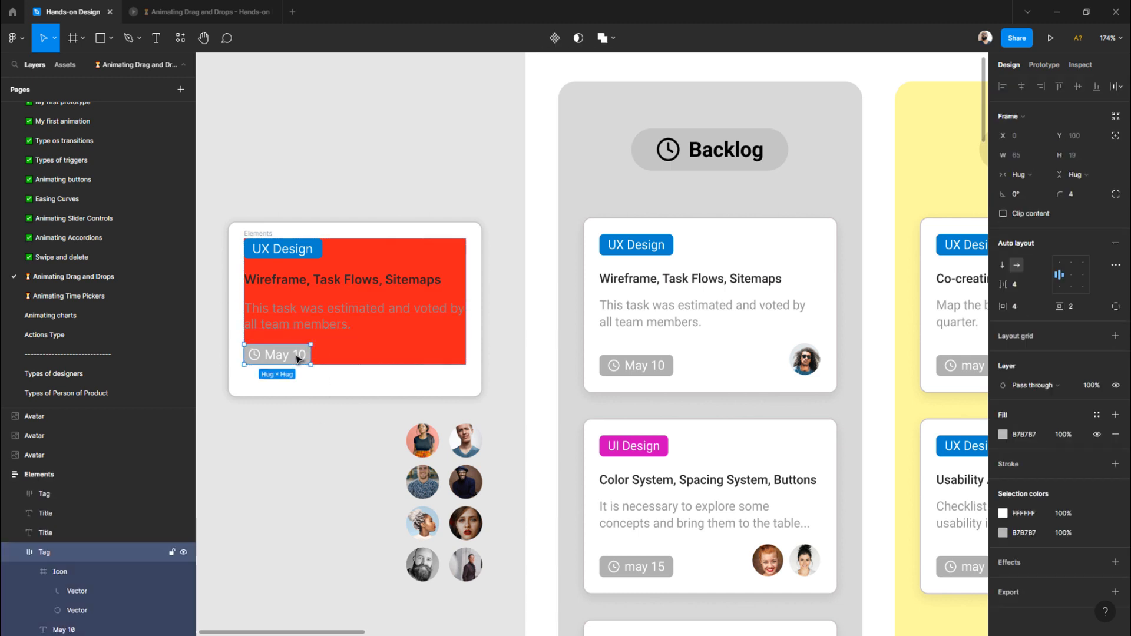
{"action": "left_click", "coordinate": [339, 443]}
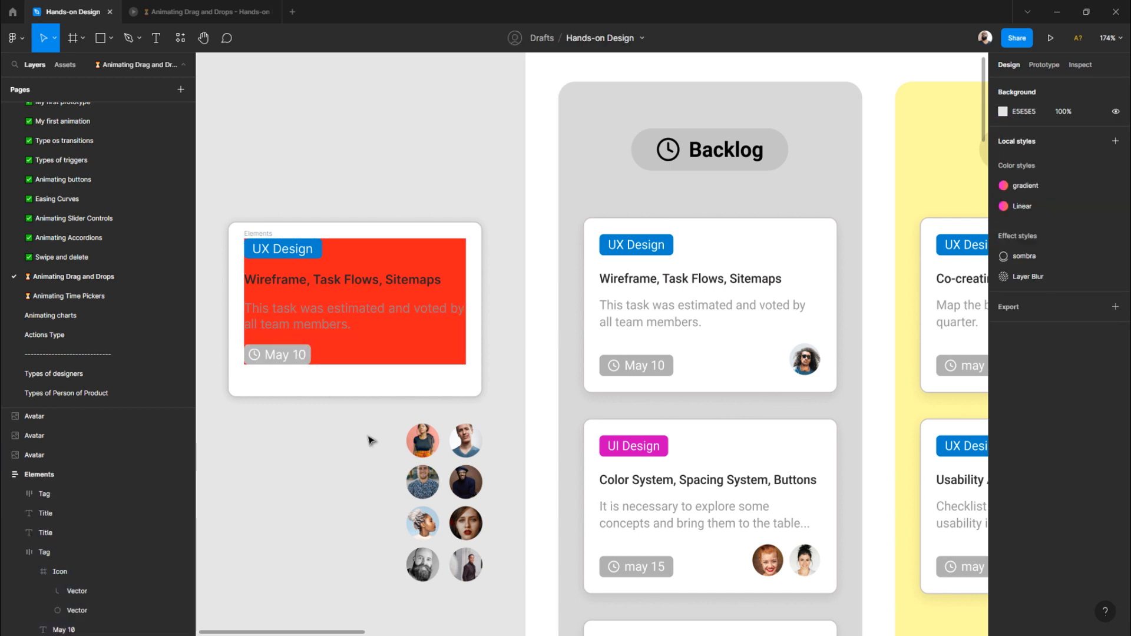
- Move the avatar of the woman in the dark top below the May 10 tag in the Elements frame and wrap both in auto layout
{"action": "left_click", "coordinate": [426, 443]}
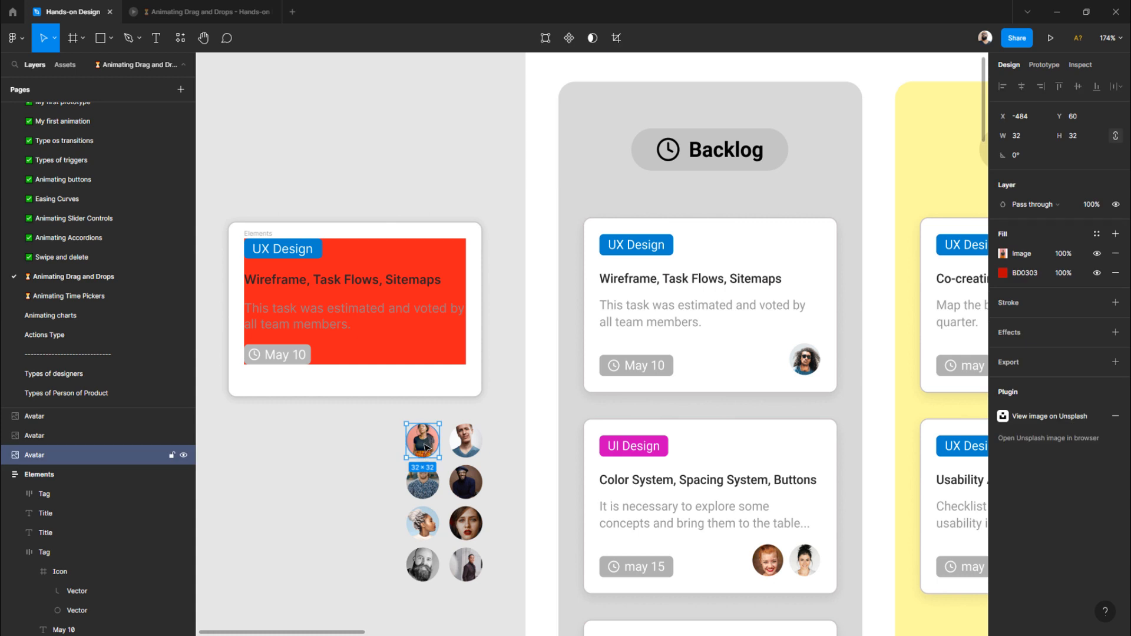
{"action": "left_click_drag", "start_coordinate": [423, 441], "coordinate": [306, 419]}
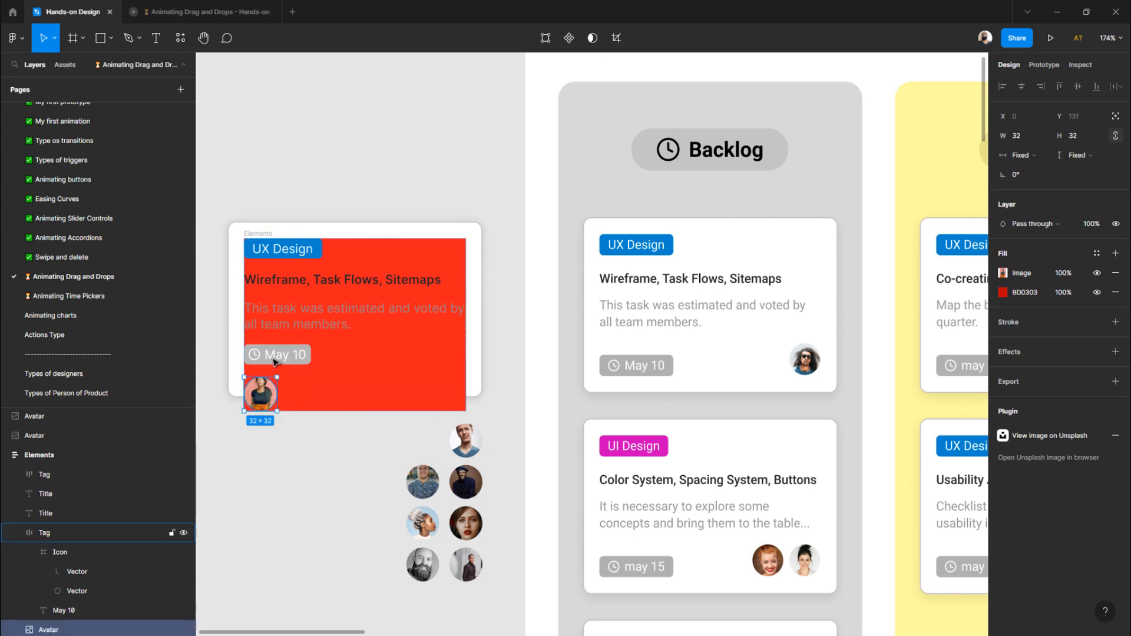
{"action": "left_click", "coordinate": [273, 362], "text": "shift"}
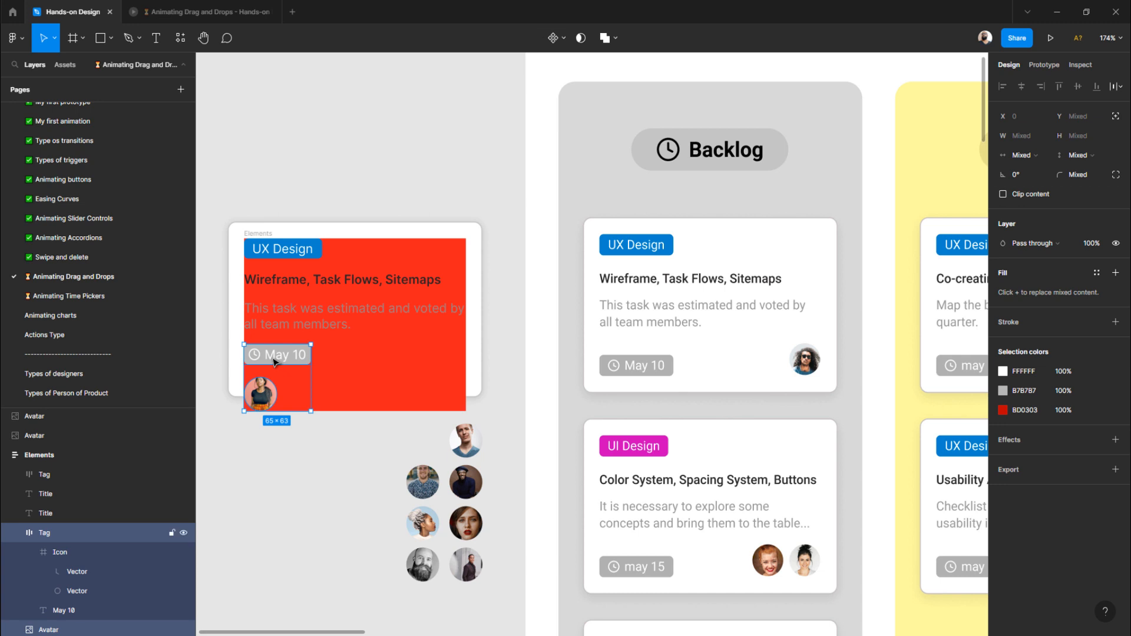
{"action": "key", "text": "shift+a"}
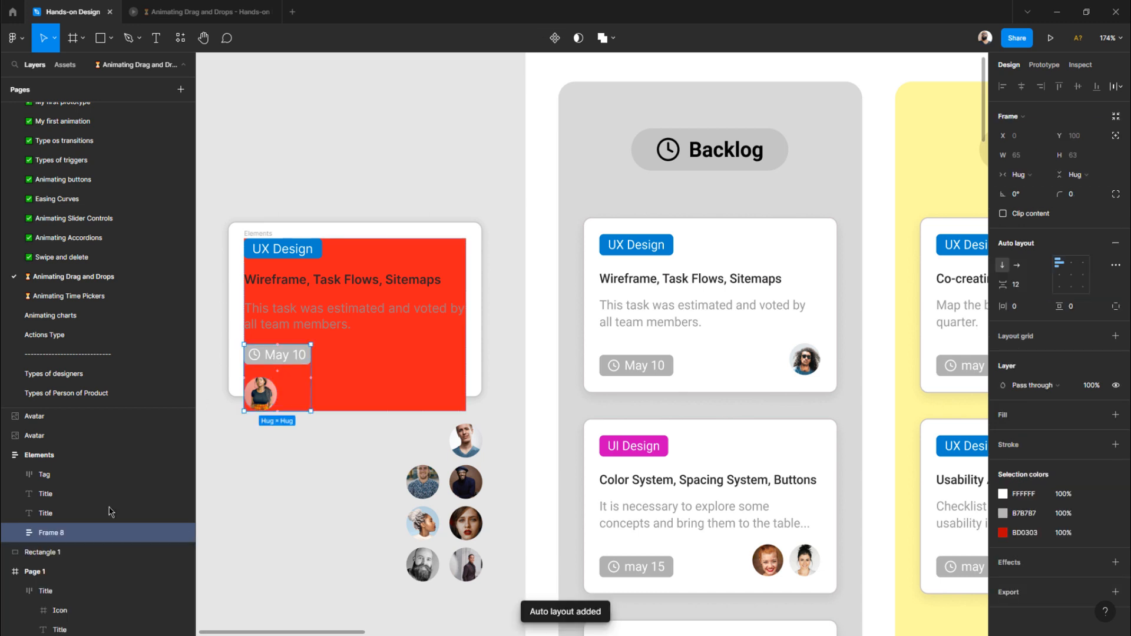
- Expand the new auto layout frame's layers and rename the May 10 text layer inside the tag as Text
{"action": "left_click", "coordinate": [29, 552]}
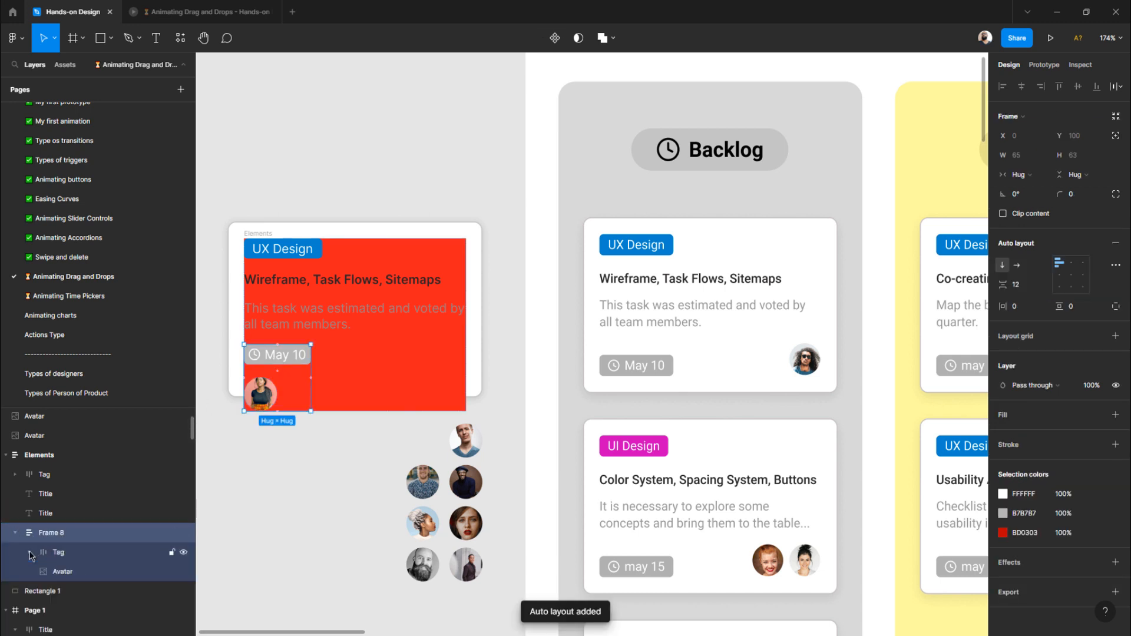
{"action": "left_click", "coordinate": [28, 552]}
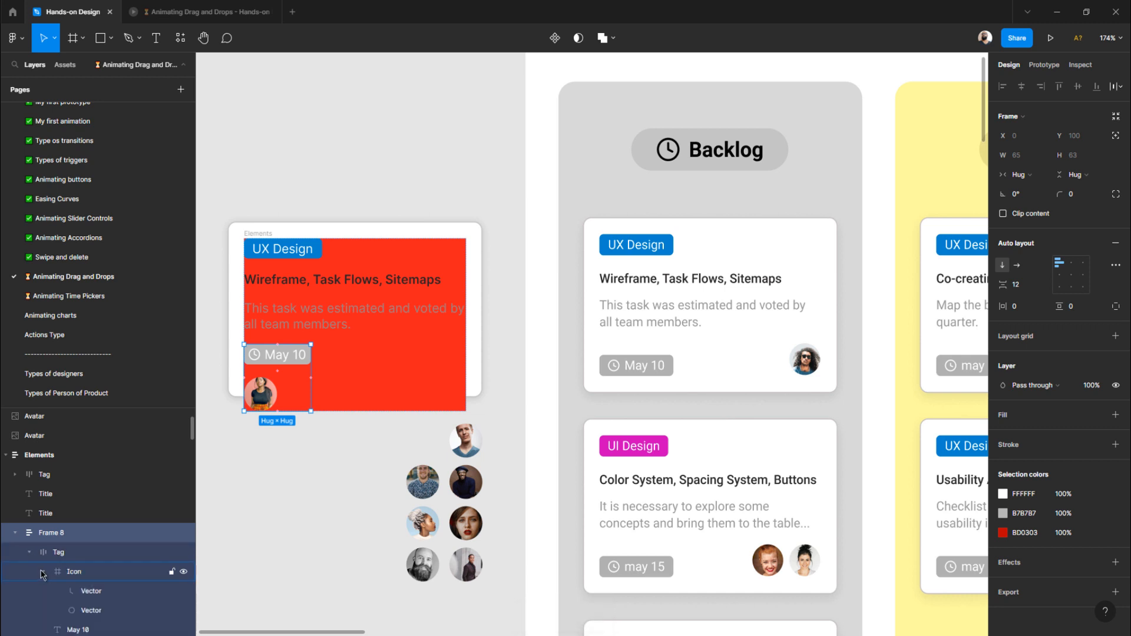
{"action": "left_click", "coordinate": [43, 572]}
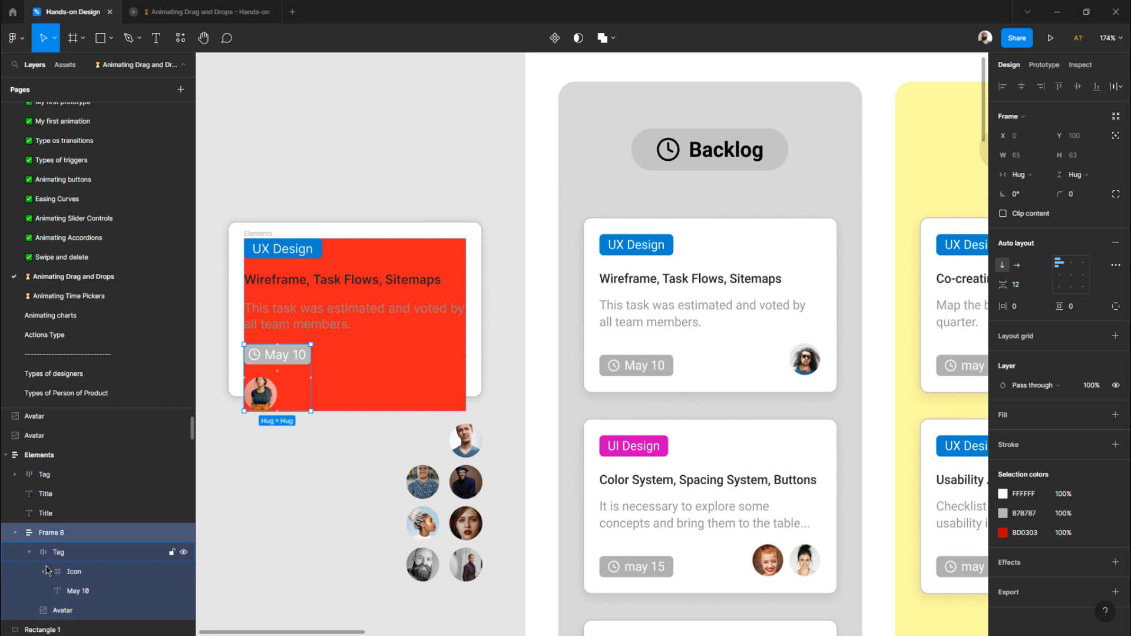
{"action": "left_click", "coordinate": [42, 571]}
{"action": "left_click", "coordinate": [43, 571]}
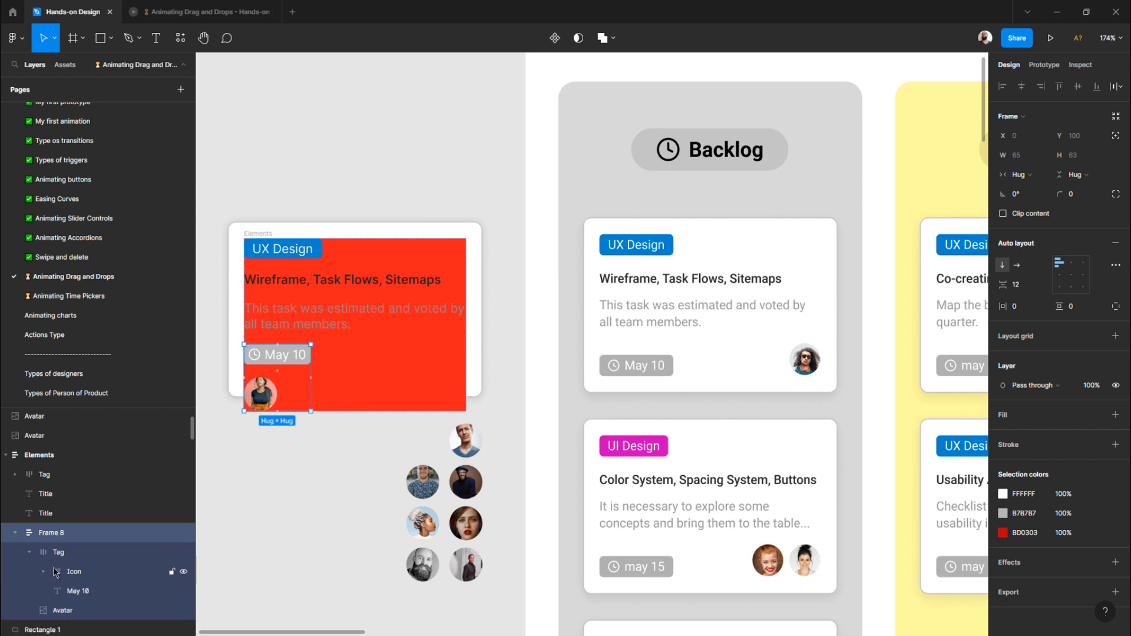
{"action": "left_click", "coordinate": [79, 594]}
{"action": "double_click", "coordinate": [127, 596]}
{"action": "type", "text": "Te"}
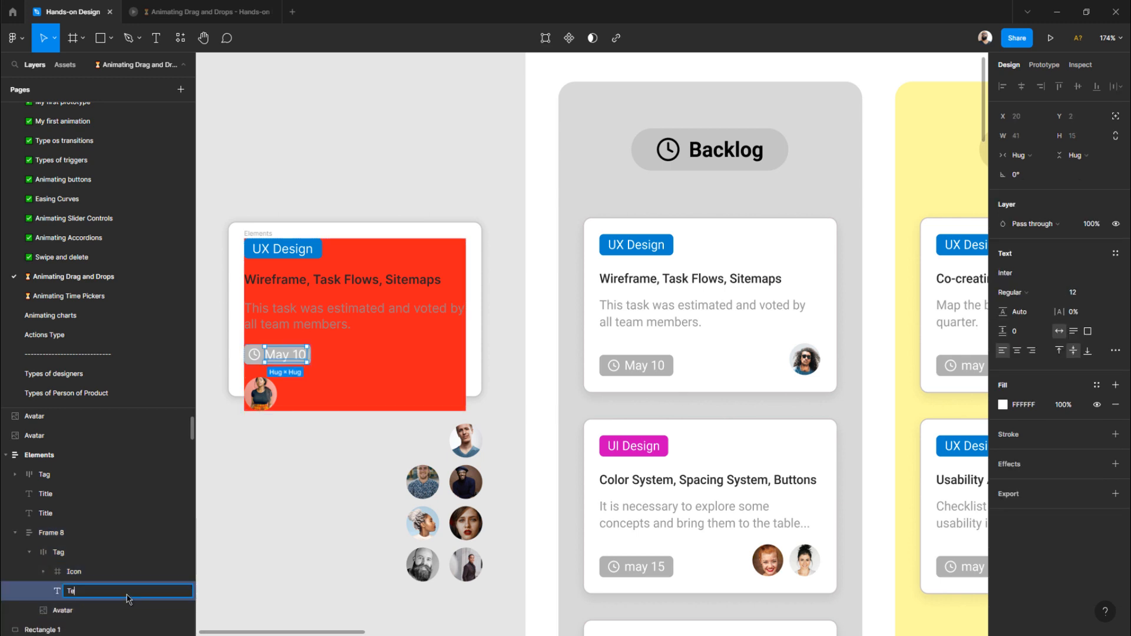
{"action": "type", "text": "xt"}
{"action": "key", "text": "Return"}
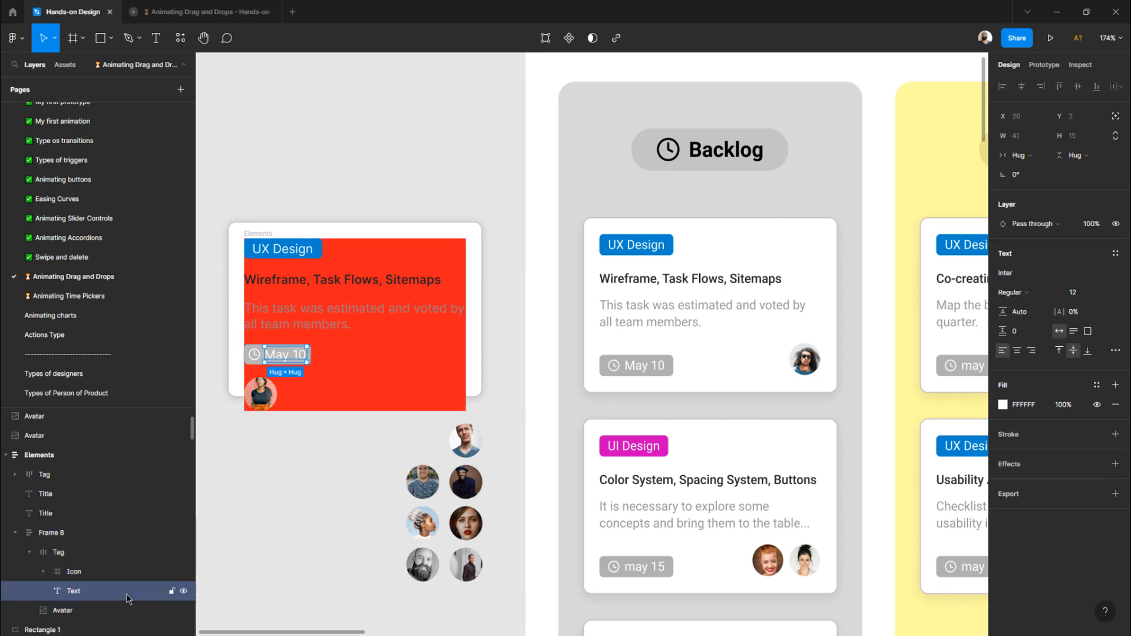
- Collapse the Tag layer and rename the frame holding the date tag and avatar as Footer
{"action": "left_click", "coordinate": [57, 612]}
{"action": "scroll", "coordinate": [112, 557], "scroll_direction": "down", "scroll_amount": 4}
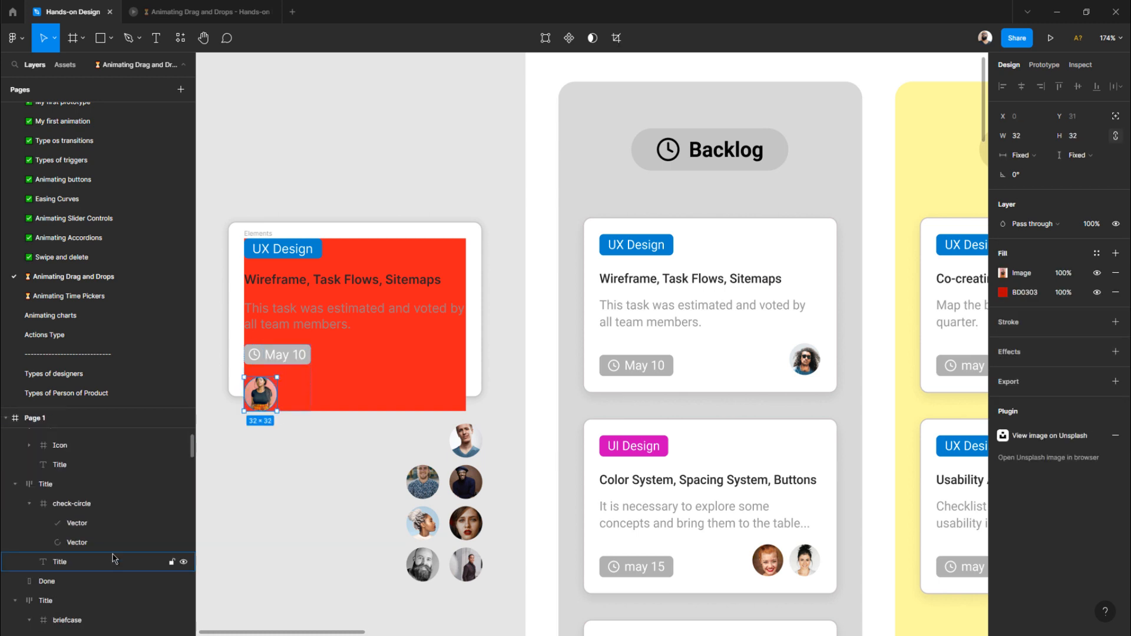
{"action": "scroll", "coordinate": [112, 555], "scroll_direction": "up", "scroll_amount": 4}
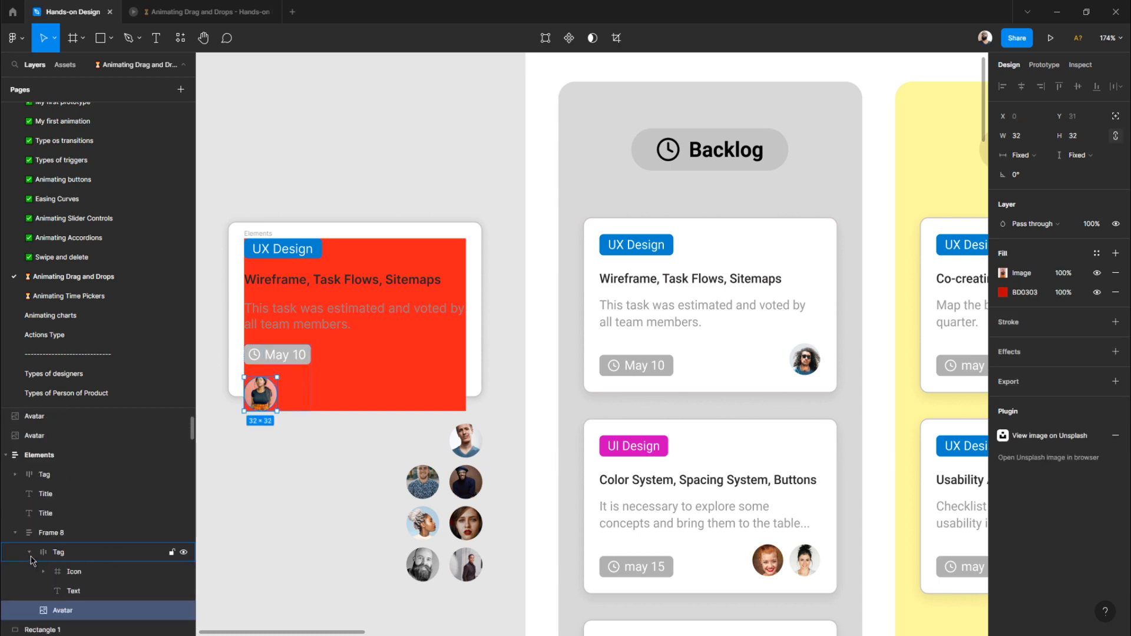
{"action": "left_click", "coordinate": [29, 556]}
{"action": "left_click", "coordinate": [66, 557]}
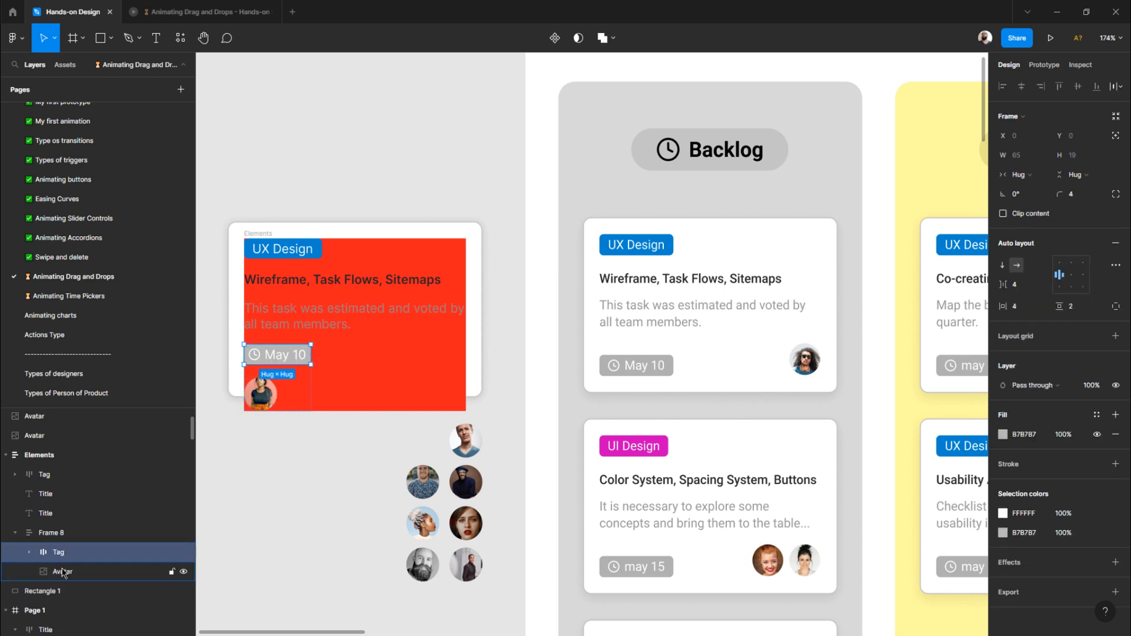
{"action": "left_click", "coordinate": [64, 571]}
{"action": "left_click", "coordinate": [65, 554]}
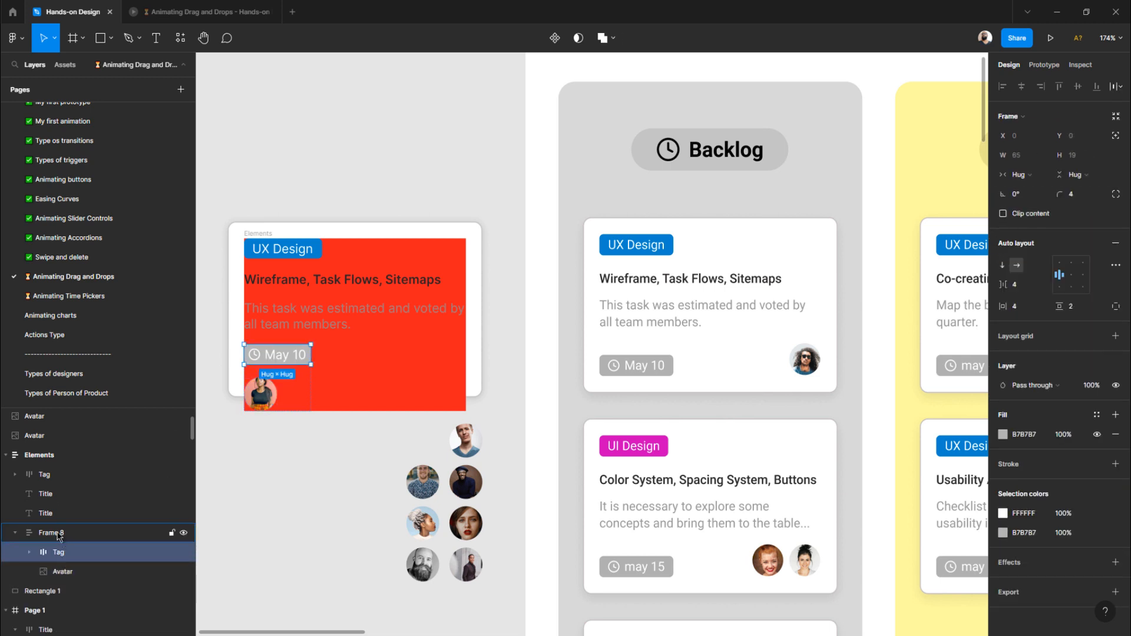
{"action": "double_click", "coordinate": [69, 537]}
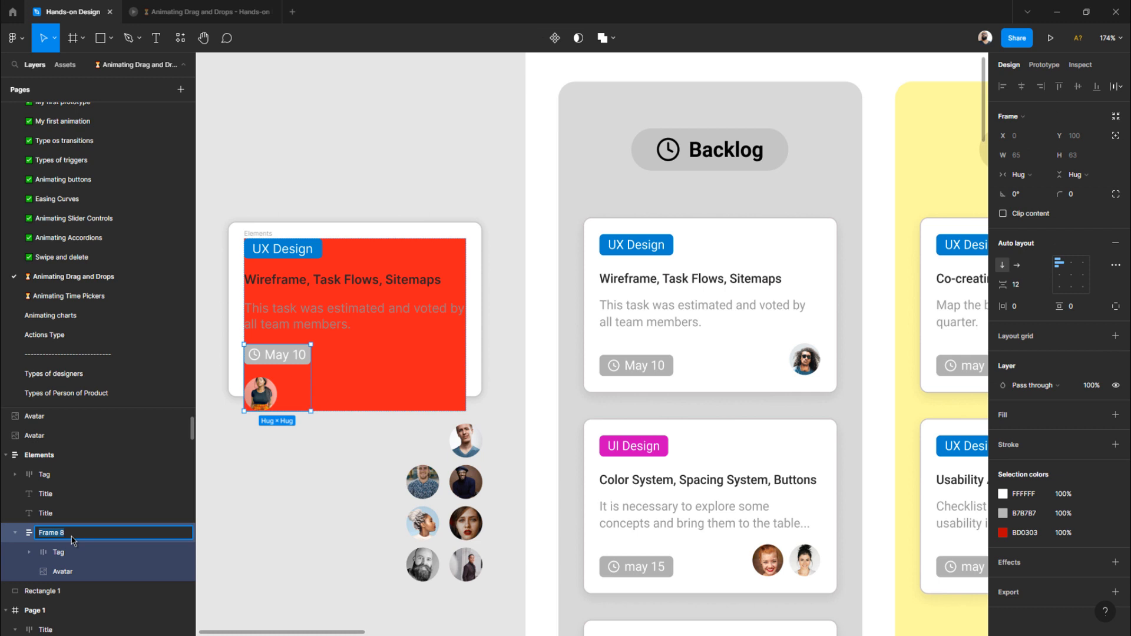
{"action": "type", "text": "Footer"}
{"action": "key", "text": "Return"}
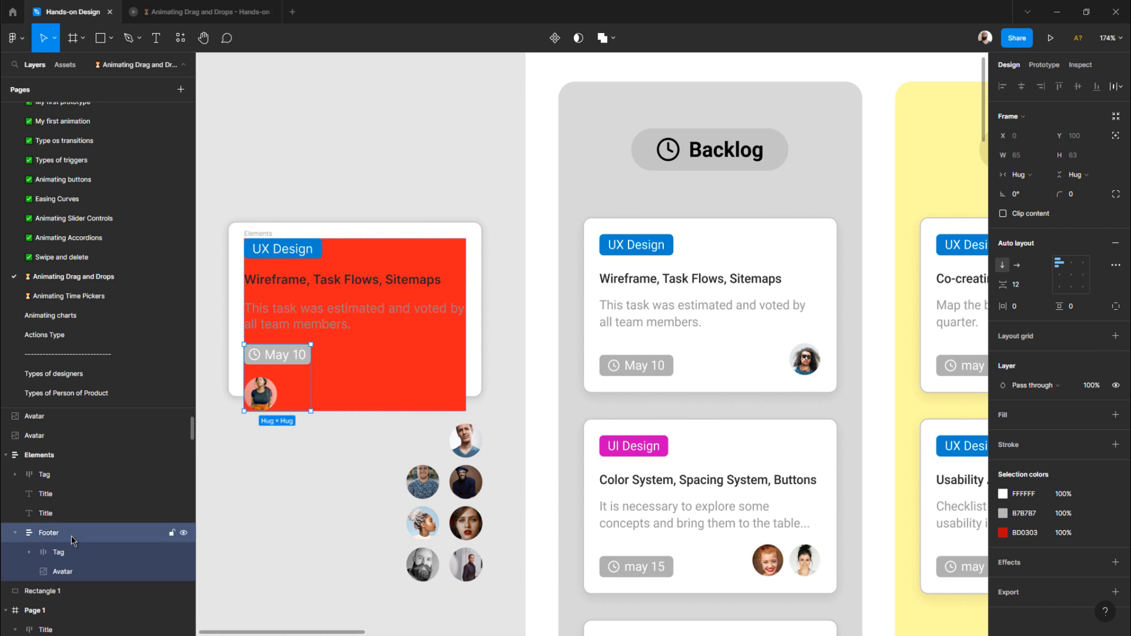
- Arrange the Footer horizontally with its items left-aligned and vertically centred, and set its width to Fill
{"action": "left_click", "coordinate": [1018, 265]}
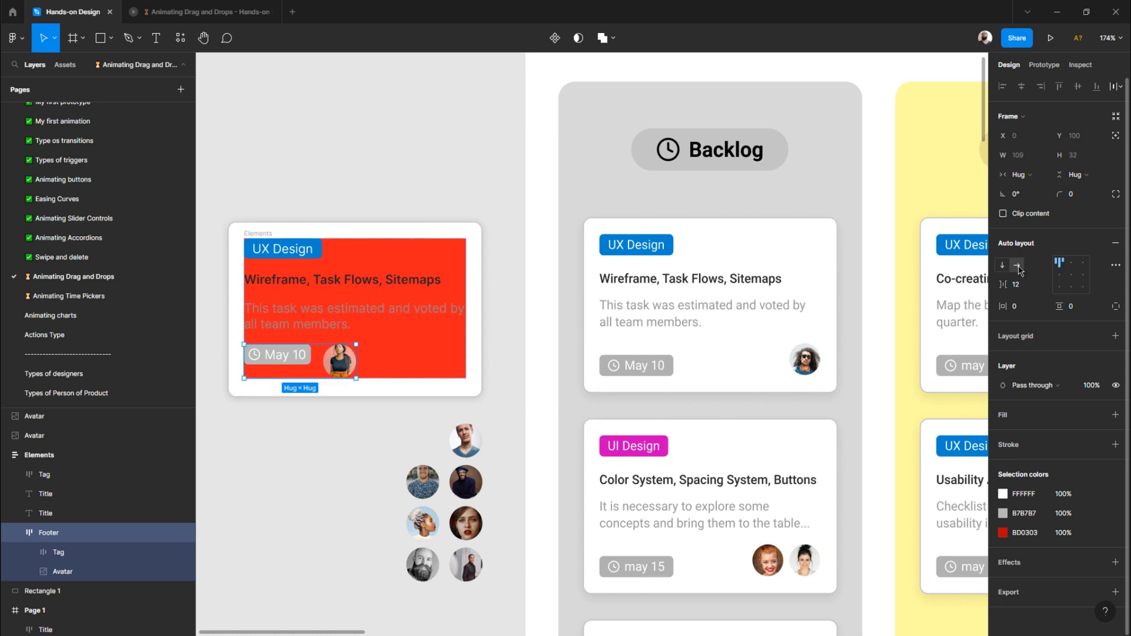
{"action": "left_click", "coordinate": [1059, 288]}
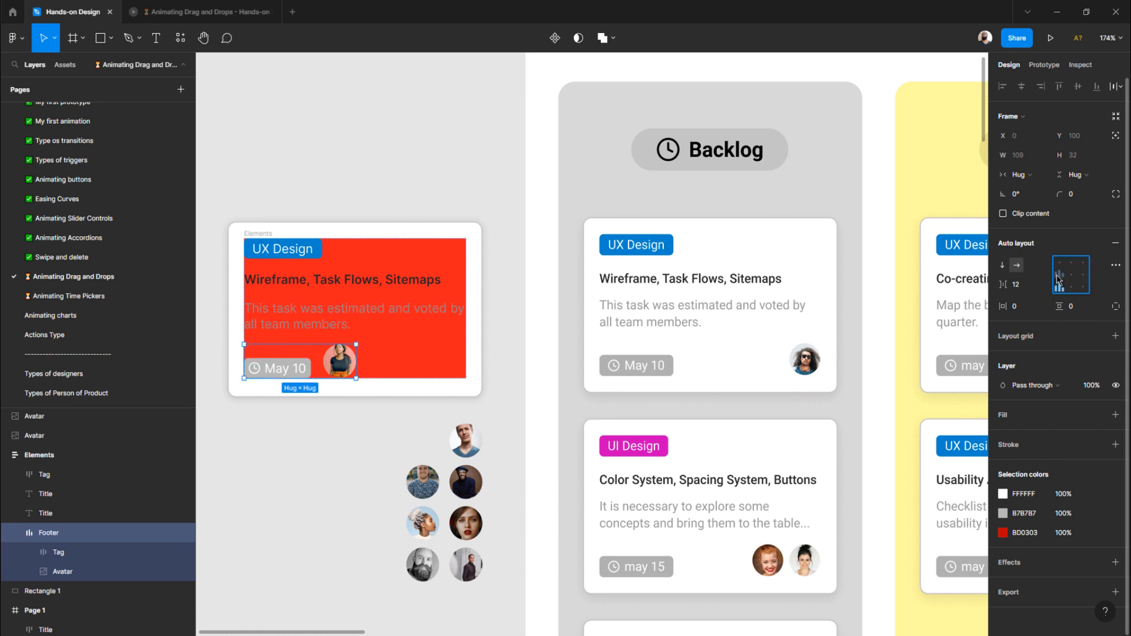
{"action": "left_click", "coordinate": [1060, 277]}
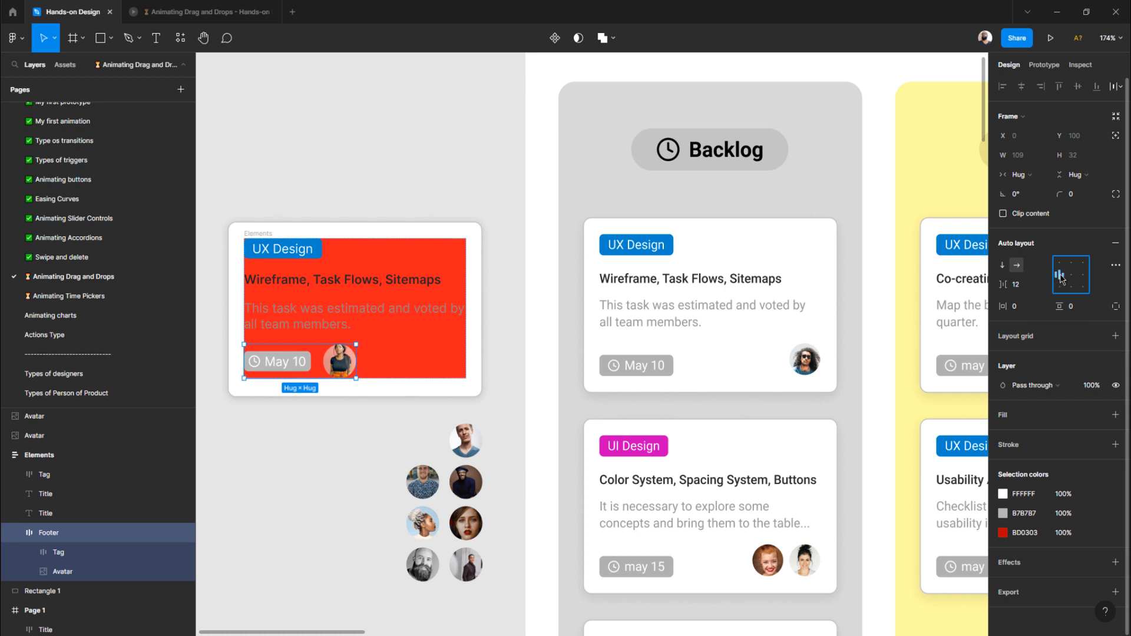
{"action": "left_click", "coordinate": [1034, 175]}
{"action": "left_click", "coordinate": [1036, 189]}
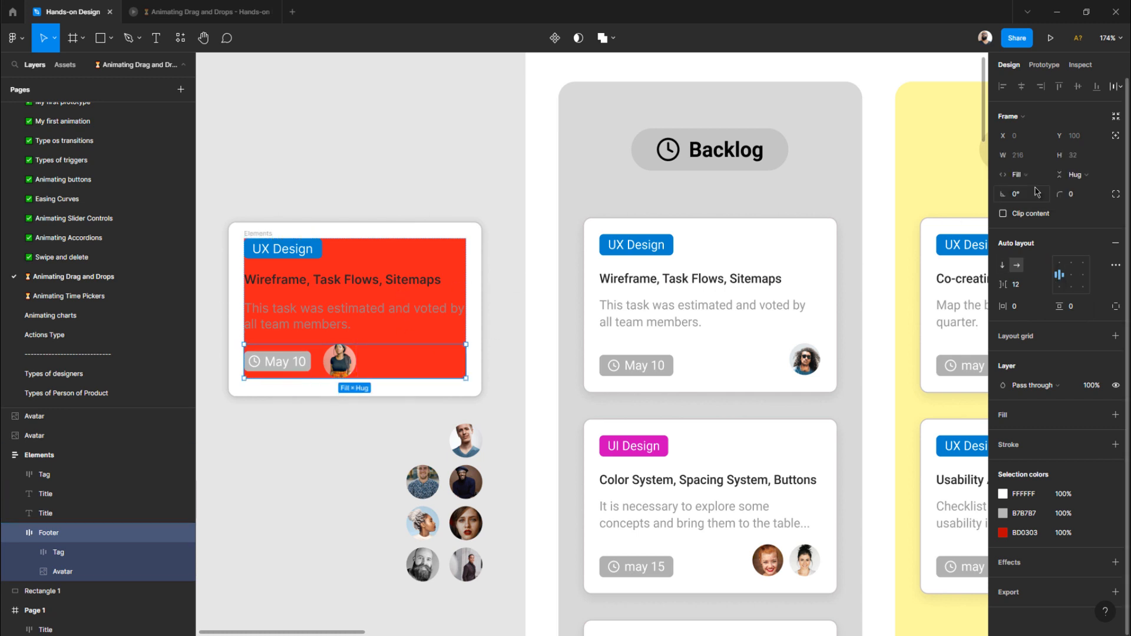
- Change the Footer's spacing mode so the gap is Auto, with the date tag and avatar at opposite edges
{"action": "left_click", "coordinate": [1115, 265]}
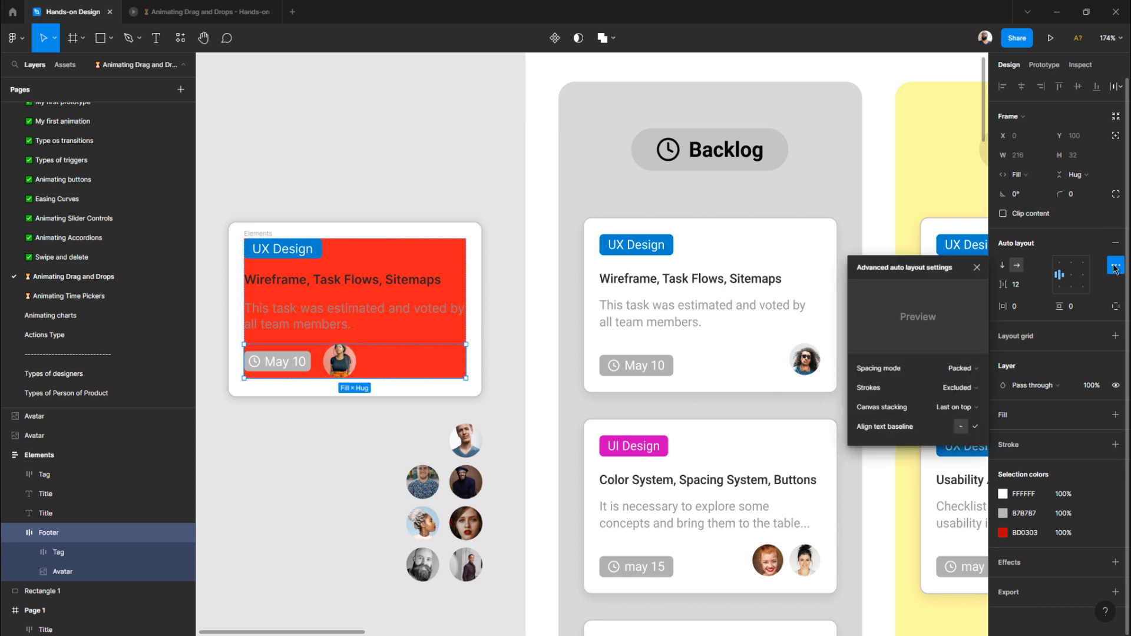
{"action": "left_click", "coordinate": [973, 369]}
{"action": "left_click", "coordinate": [958, 386]}
{"action": "left_click", "coordinate": [1023, 308]}
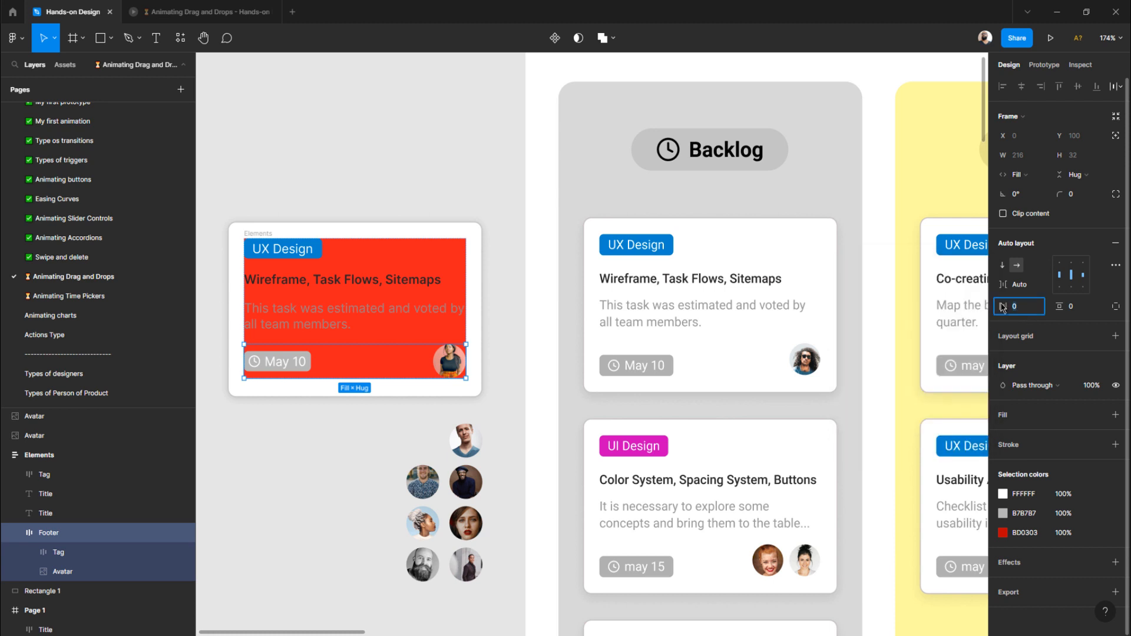
{"action": "left_click", "coordinate": [457, 177]}
- Hide the red fill of the Elements frame
{"action": "scroll", "coordinate": [337, 386], "scroll_direction": "up", "scroll_amount": 3}
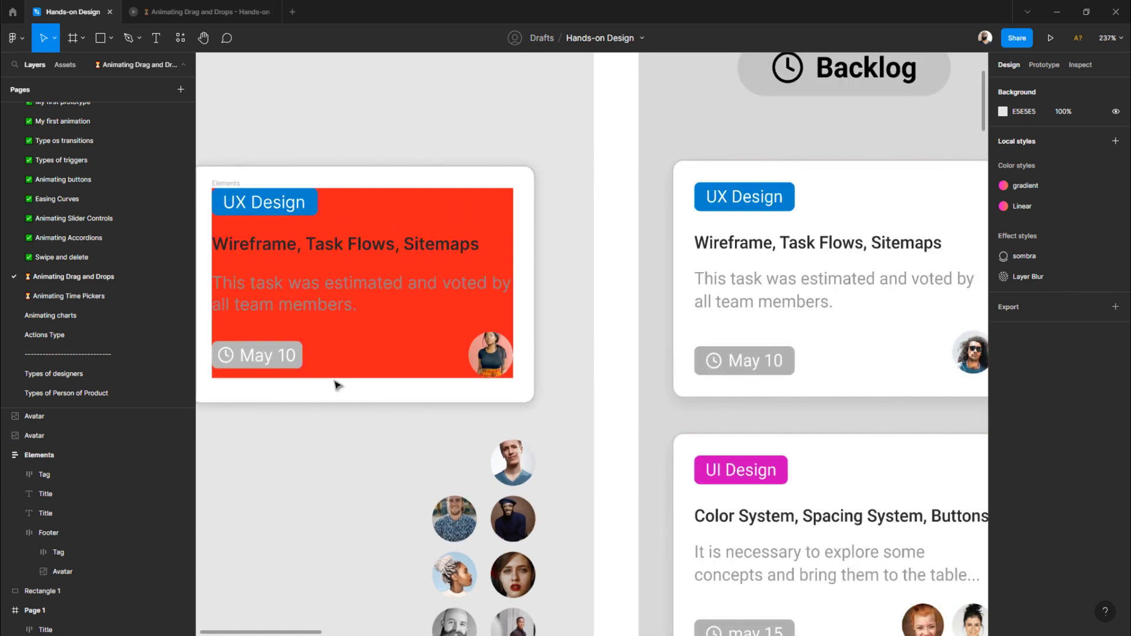
{"action": "scroll", "coordinate": [371, 353], "scroll_direction": "up", "scroll_amount": 3}
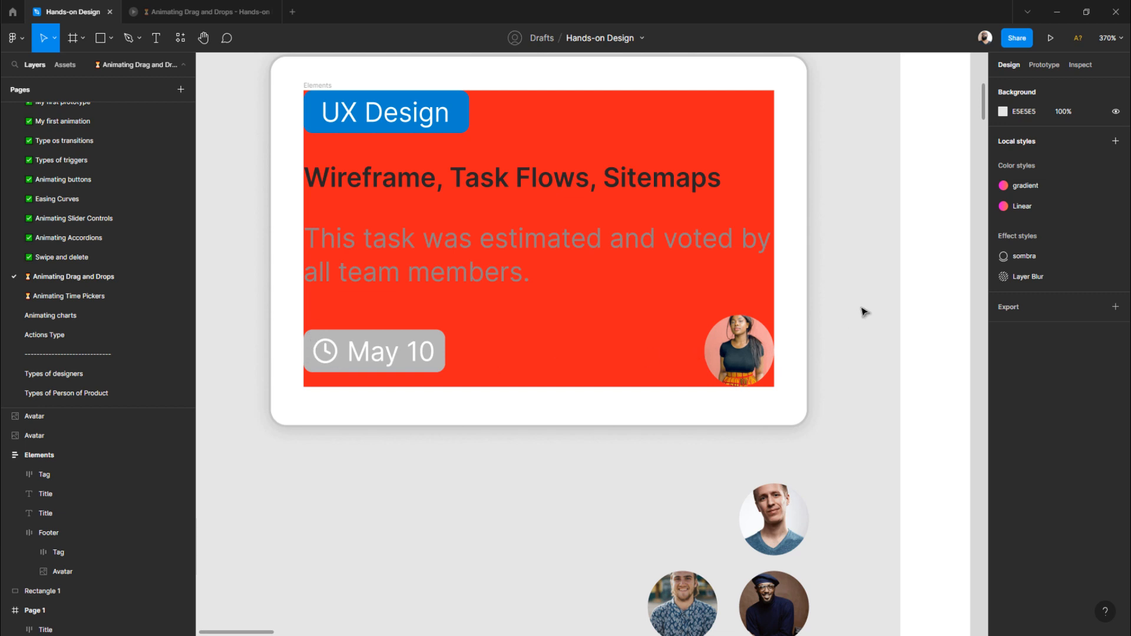
{"action": "left_click", "coordinate": [695, 299]}
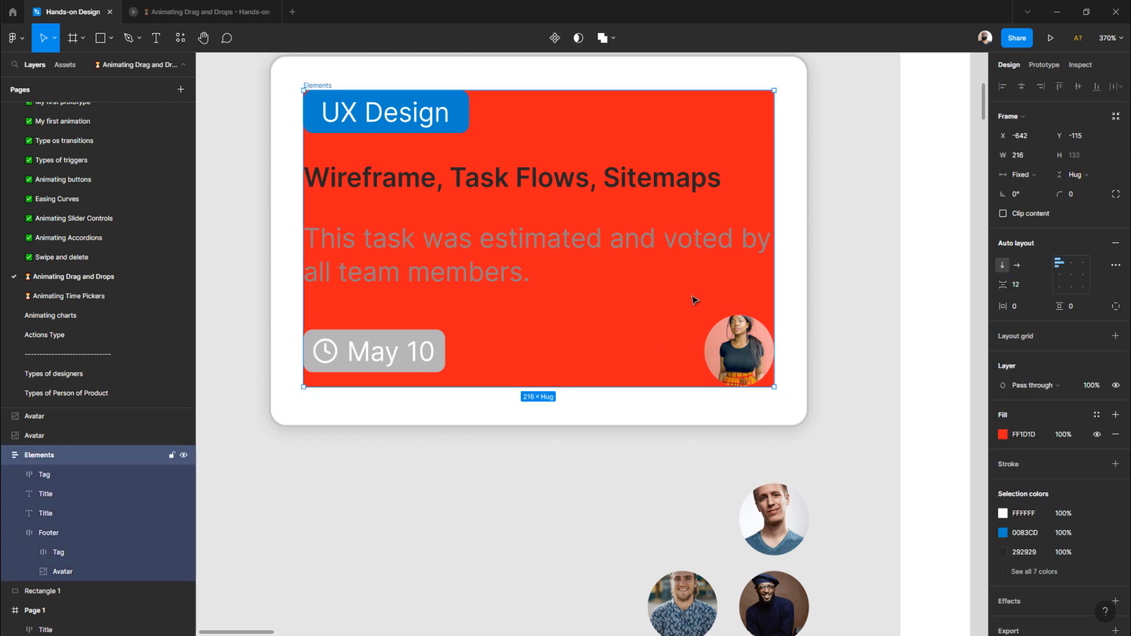
{"action": "left_click", "coordinate": [1096, 435]}
{"action": "left_click", "coordinate": [537, 474]}
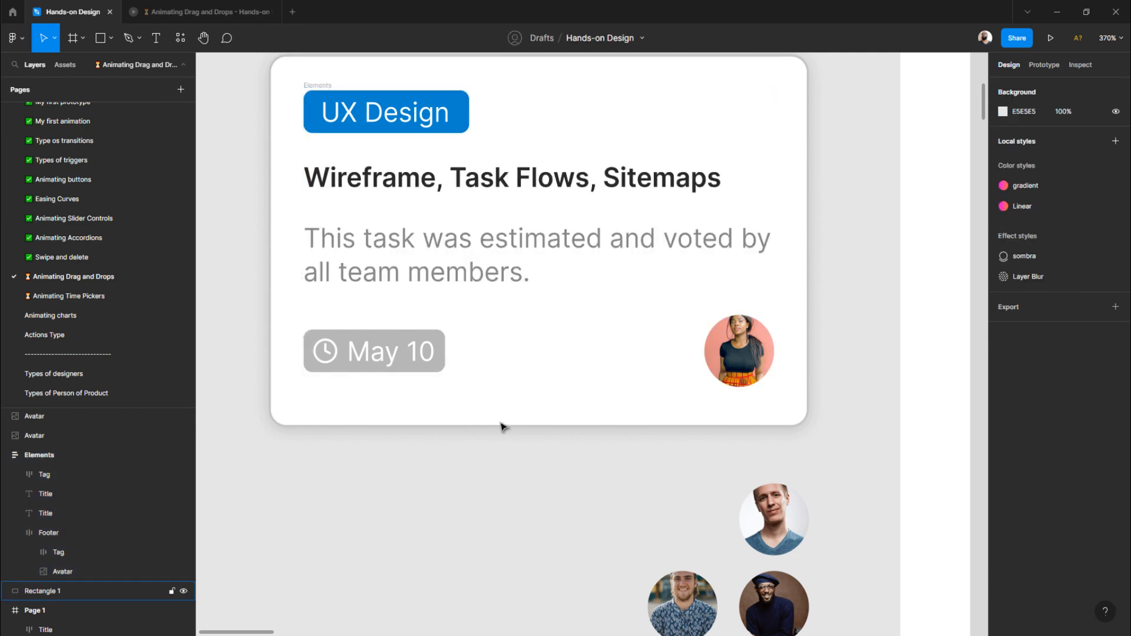
- Move the topmost loose avatar from below the card into the Footer, between the date tag and the existing avatar
{"action": "scroll", "coordinate": [503, 427], "scroll_direction": "down", "scroll_amount": 3}
{"action": "scroll", "coordinate": [501, 426], "scroll_direction": "down", "scroll_amount": 1}
{"action": "scroll", "coordinate": [562, 439], "scroll_direction": "up", "scroll_amount": 2}
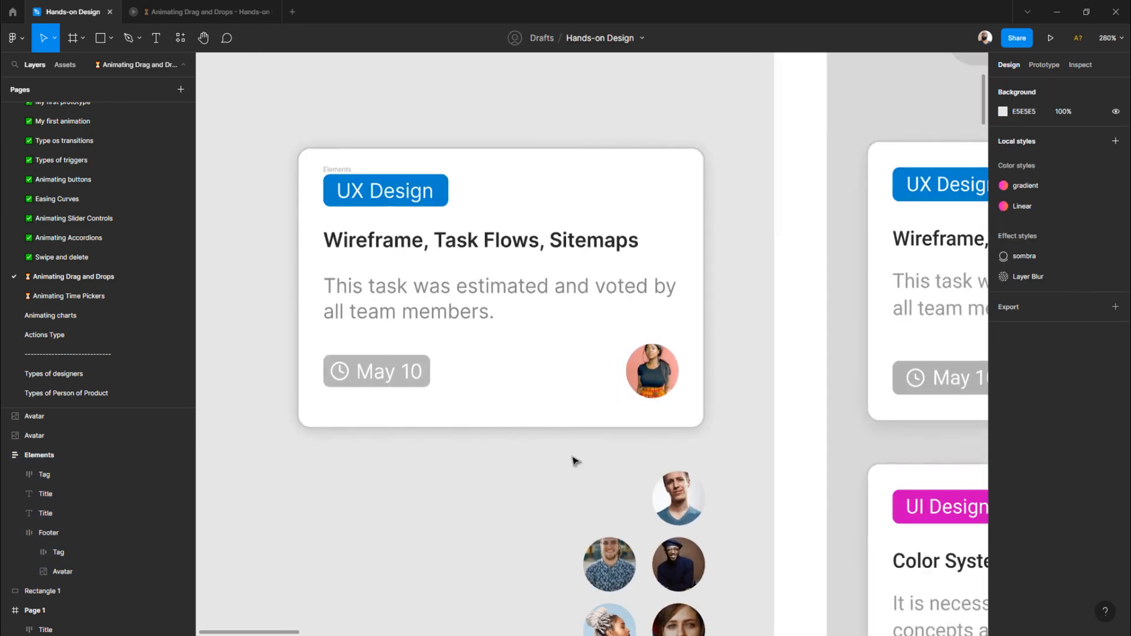
{"action": "left_click", "coordinate": [663, 503]}
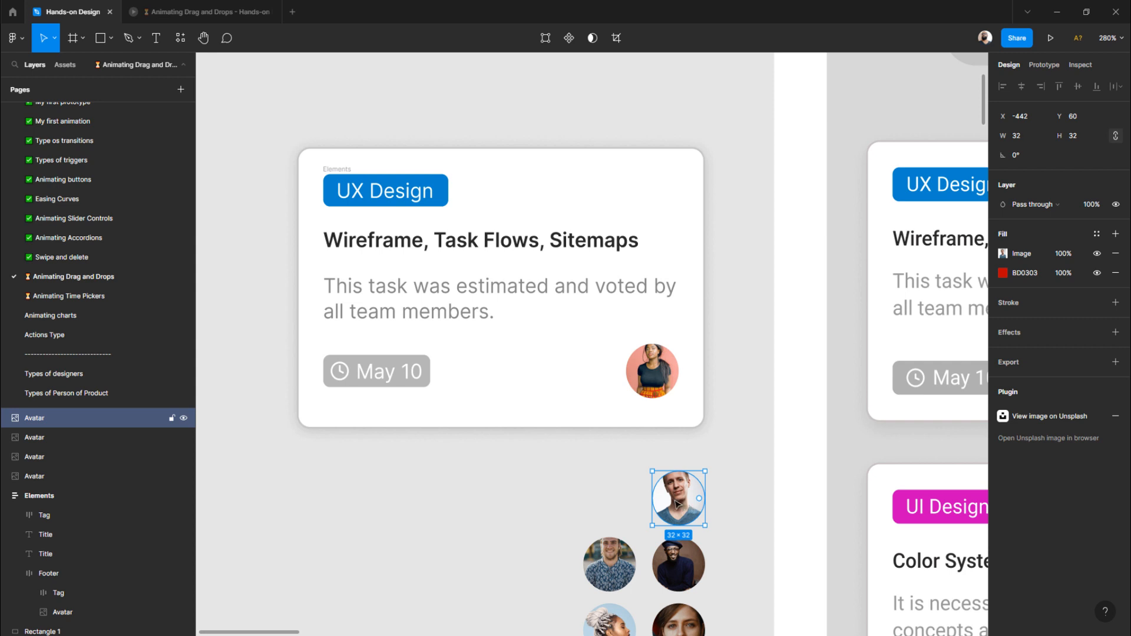
{"action": "scroll", "coordinate": [607, 465], "scroll_direction": "down", "scroll_amount": 4}
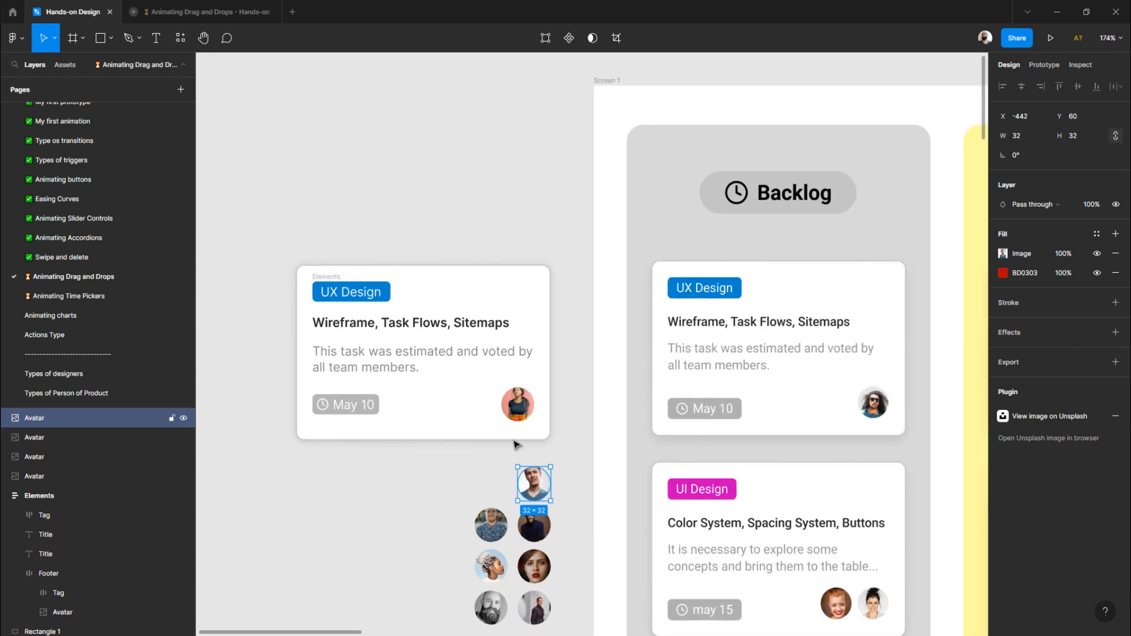
{"action": "left_click_drag", "start_coordinate": [533, 486], "coordinate": [511, 418]}
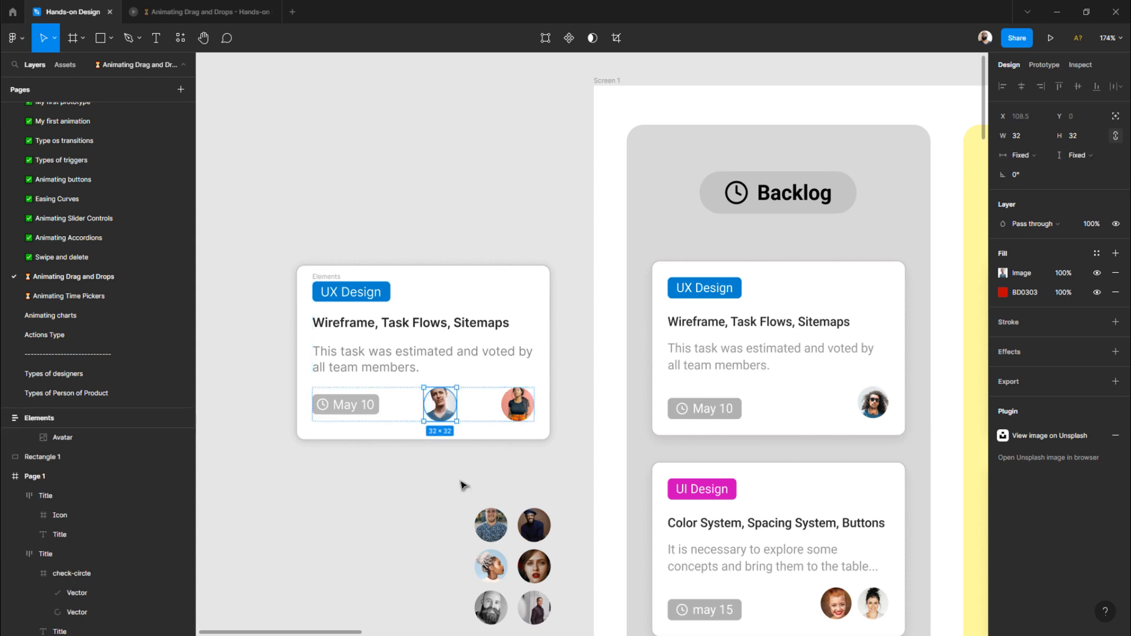
- Wrap the two Footer avatars in an auto layout frame and rename that frame as Avatar
{"action": "scroll", "coordinate": [462, 482], "scroll_direction": "up", "scroll_amount": 4}
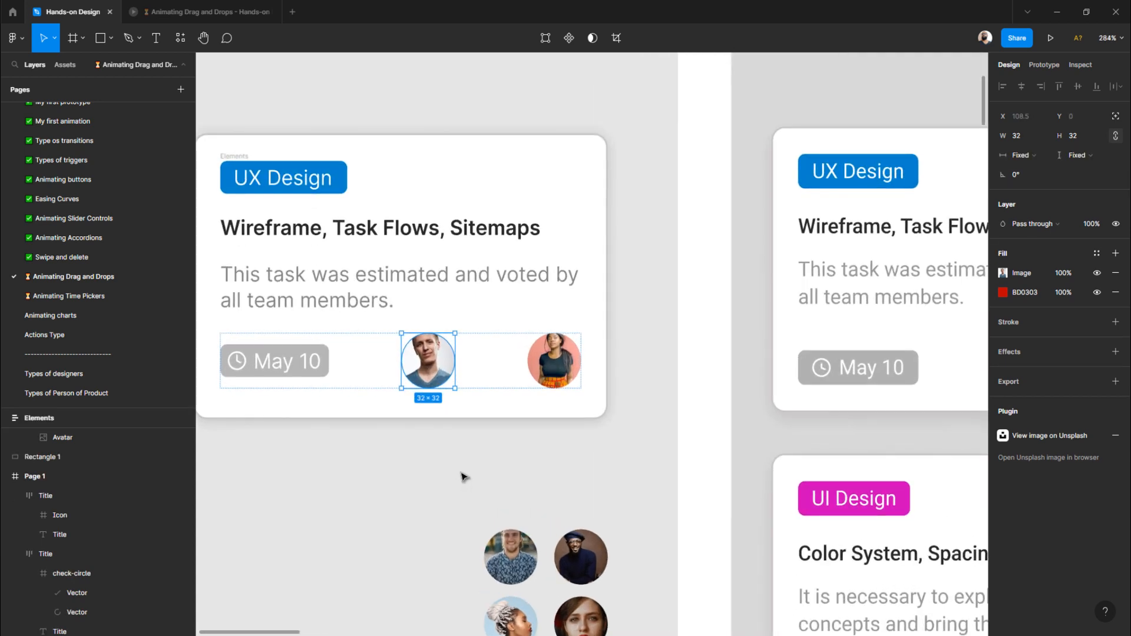
{"action": "left_click", "coordinate": [450, 409]}
{"action": "left_click", "coordinate": [431, 348]}
{"action": "left_click", "coordinate": [432, 377]}
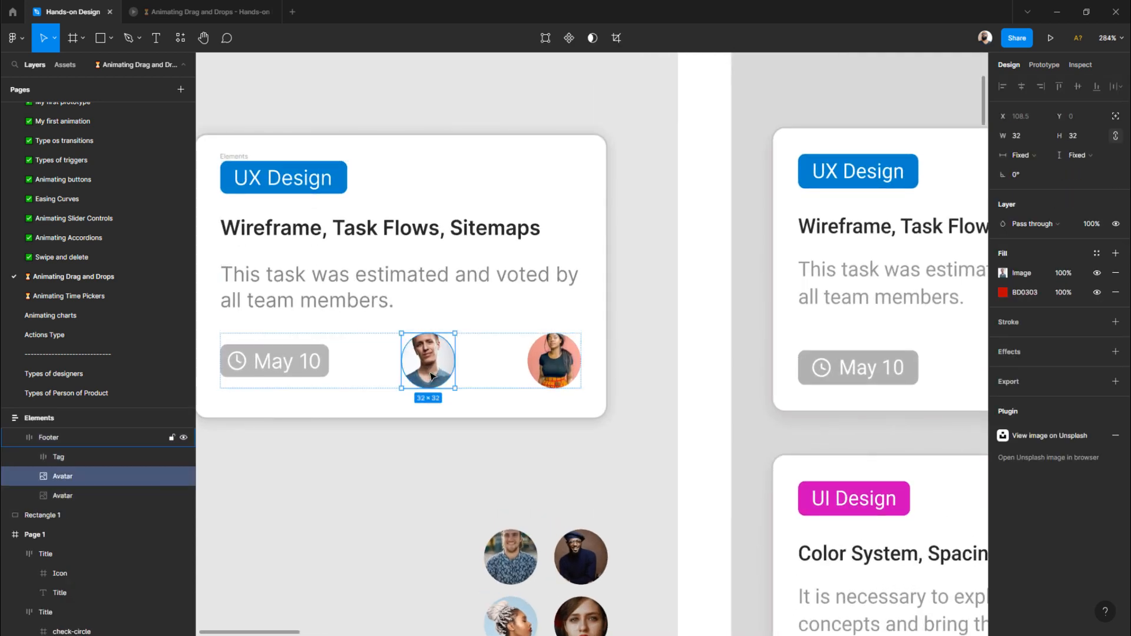
{"action": "left_click", "coordinate": [552, 376], "text": "shift"}
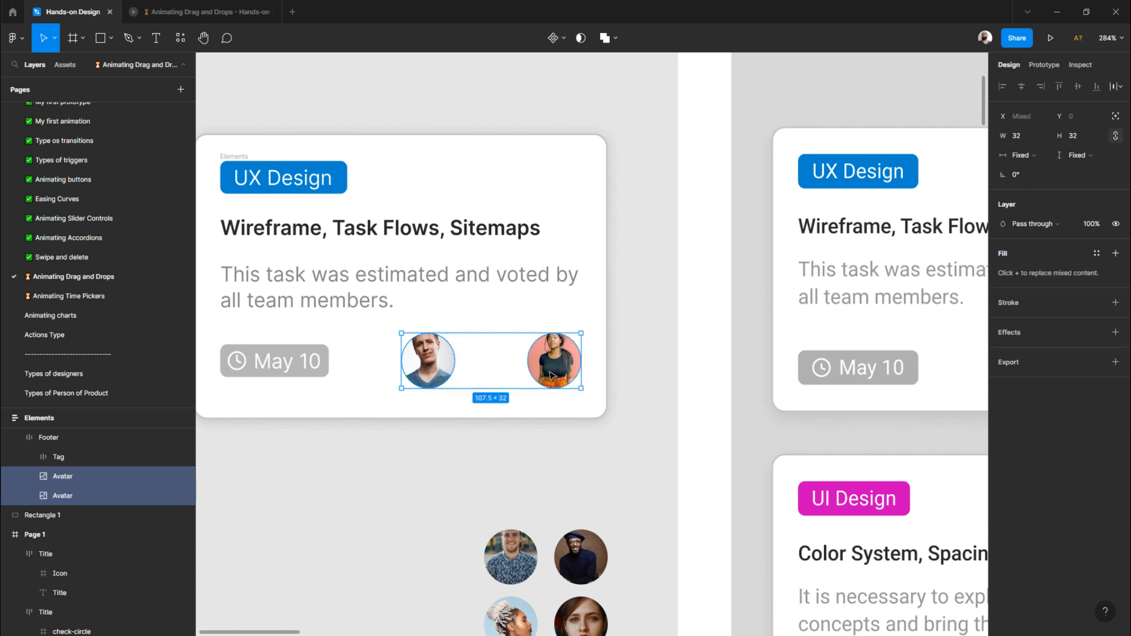
{"action": "key", "text": "shift+a"}
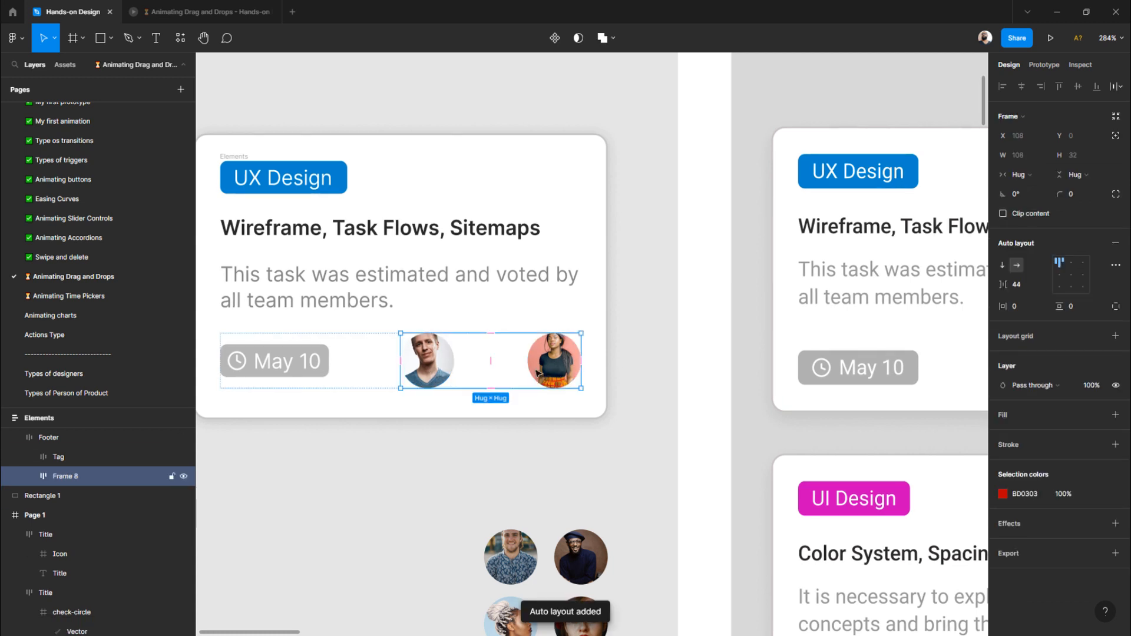
{"action": "double_click", "coordinate": [68, 478]}
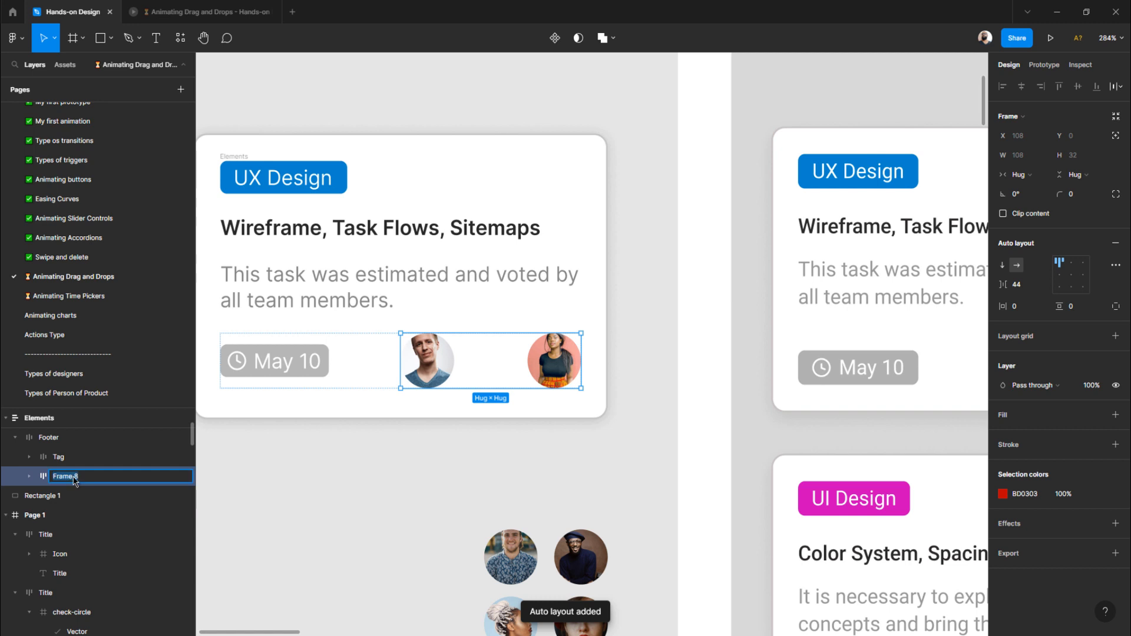
{"action": "type", "text": "Avatar"}
{"action": "key", "text": "Return"}
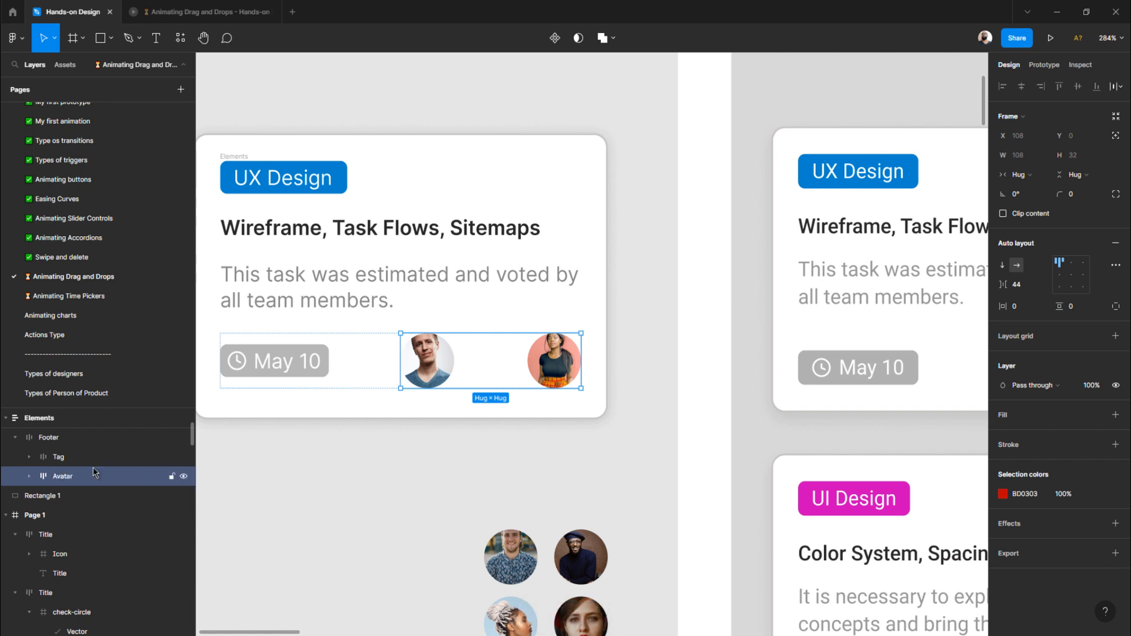
- Add a dark red fill (610909) to the Avatar frame
{"action": "left_click", "coordinate": [27, 477]}
{"action": "left_click", "coordinate": [27, 478]}
{"action": "left_click", "coordinate": [1004, 417]}
{"action": "left_click", "coordinate": [1002, 434]}
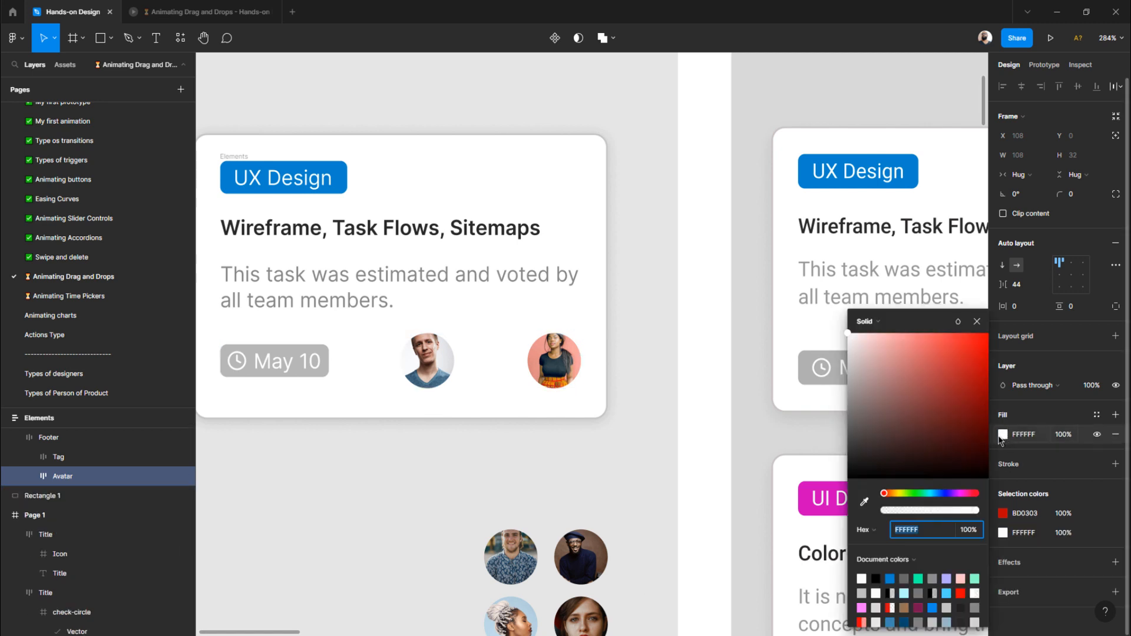
{"action": "left_click_drag", "start_coordinate": [967, 455], "coordinate": [975, 423]}
{"action": "left_click", "coordinate": [674, 442]}
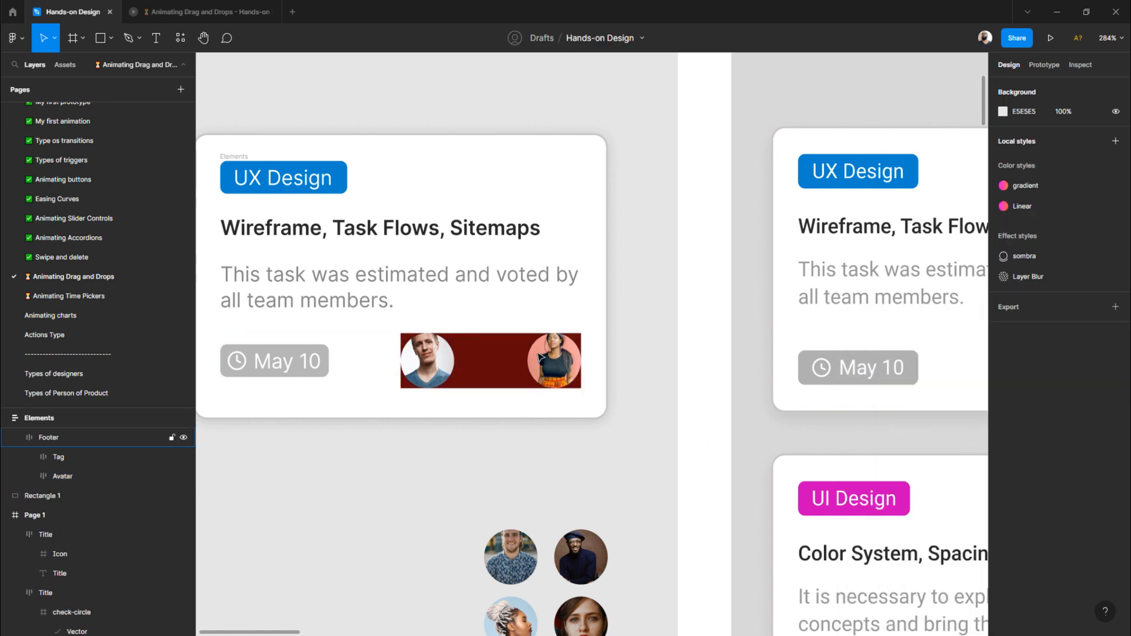
- Set the spacing between items in the Avatar frame to -18 so the two avatars overlap
{"action": "left_click", "coordinate": [532, 356]}
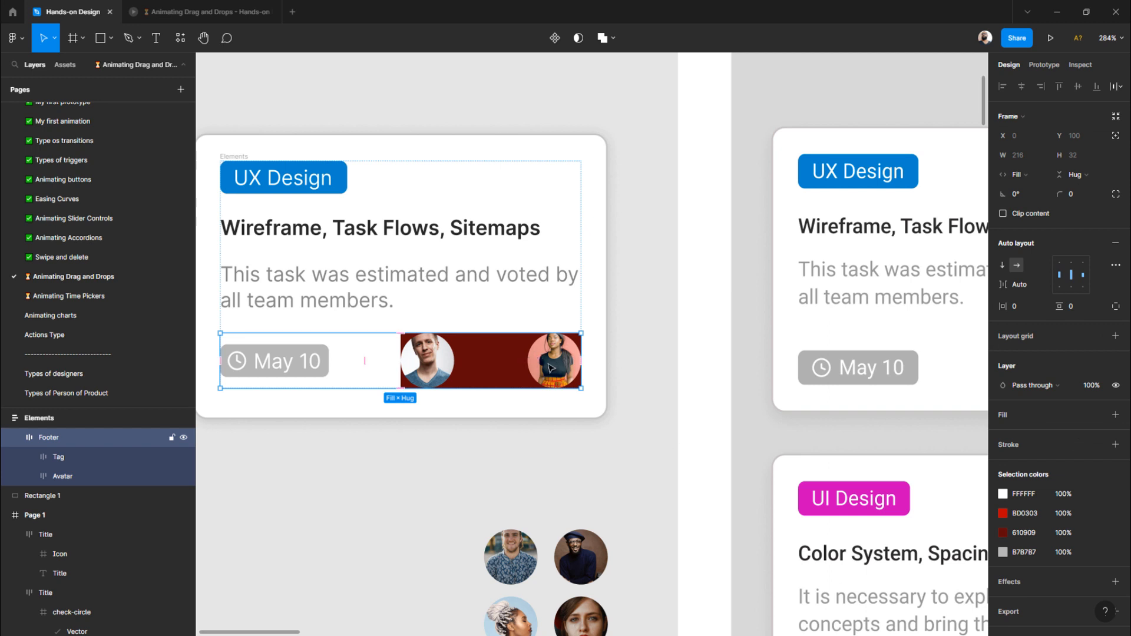
{"action": "left_click", "coordinate": [530, 366]}
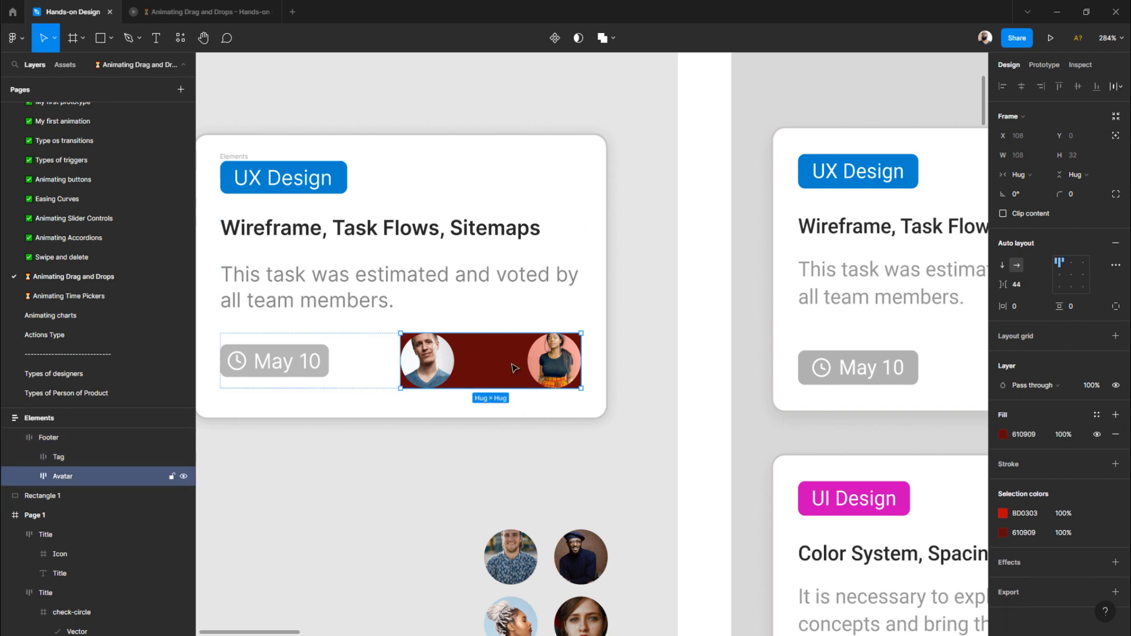
{"action": "left_click", "coordinate": [29, 476]}
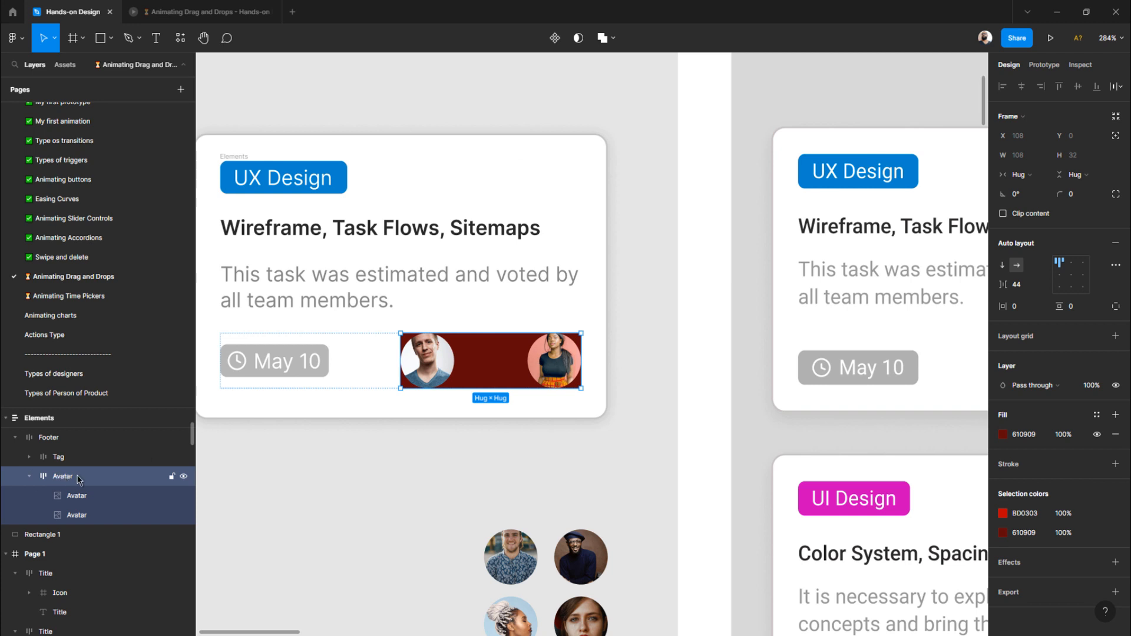
{"action": "left_click", "coordinate": [1038, 288]}
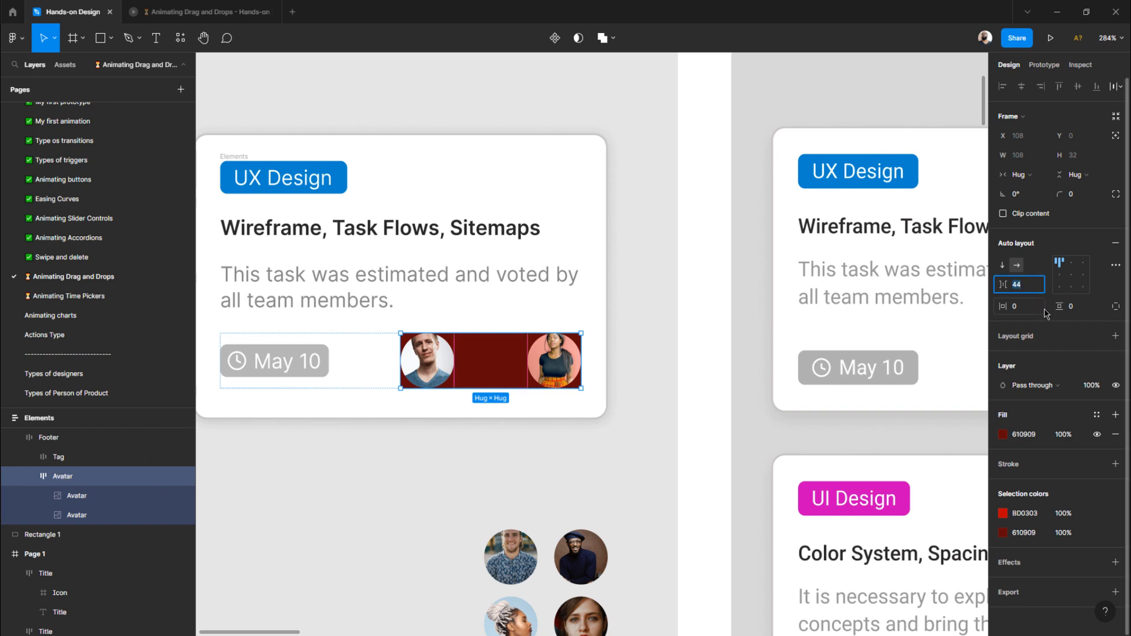
{"action": "key", "text": "Down"}
{"action": "key", "text": "Down"}
{"action": "key", "text": "Down"}
{"action": "key", "text": "Down"}
{"action": "key", "text": "Down"}
{"action": "key", "text": "Down"}
{"action": "key", "text": "Down"}
{"action": "key", "text": "Down"}
{"action": "key", "text": "Down"}
{"action": "key", "text": "Down"}
{"action": "key", "text": "Down"}
{"action": "key", "text": "Down"}
{"action": "key", "text": "Down"}
{"action": "key", "text": "Down"}
{"action": "key", "text": "Down"}
{"action": "key", "text": "Down"}
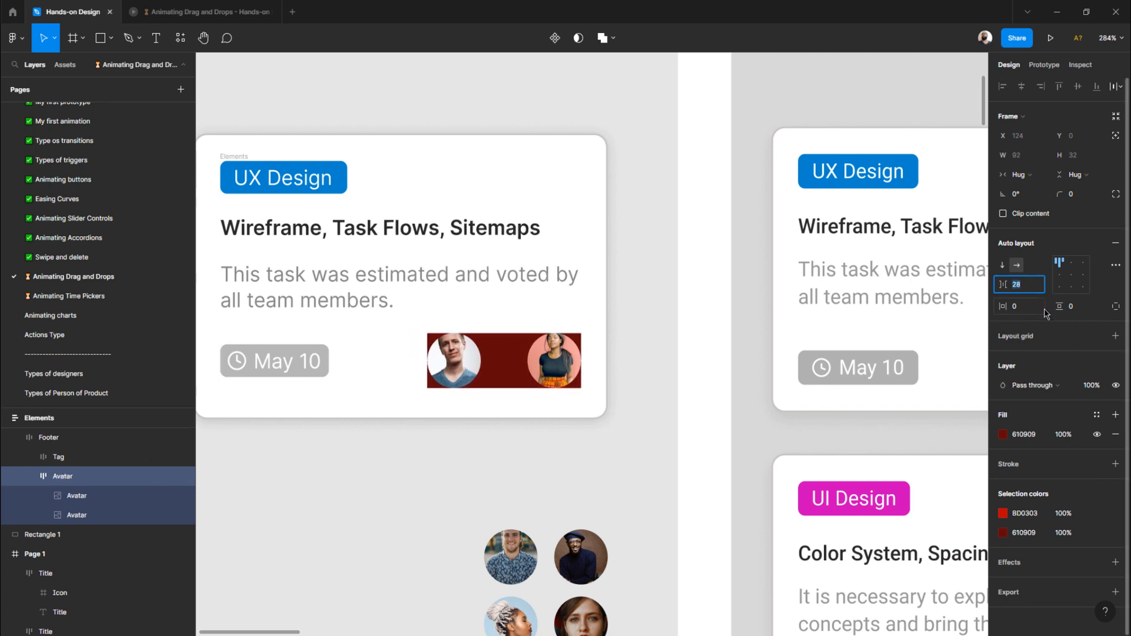
{"action": "key", "text": "Down"}
{"action": "key", "text": "Down"}
{"action": "key", "text": "Down"}
{"action": "key", "text": "Down"}
{"action": "key", "text": "Down"}
{"action": "key", "text": "Down"}
{"action": "key", "text": "Down"}
{"action": "key", "text": "Down"}
{"action": "key", "text": "Down"}
{"action": "key", "text": "Down"}
{"action": "key", "text": "Down"}
{"action": "key", "text": "Down"}
{"action": "key", "text": "Down"}
{"action": "key", "text": "Down"}
{"action": "key", "text": "Down"}
{"action": "key", "text": "Down"}
{"action": "key", "text": "Down"}
{"action": "key", "text": "Down"}
{"action": "key", "text": "Down"}
{"action": "key", "text": "Down"}
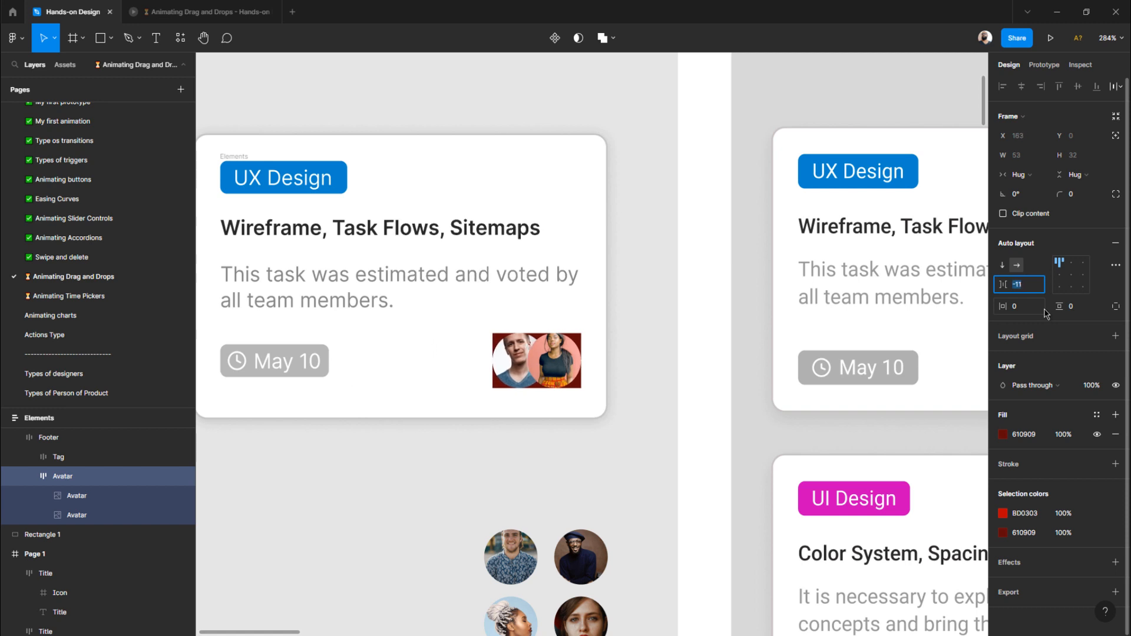
{"action": "key", "text": "Down"}
{"action": "key", "text": "Down"}
{"action": "key", "text": "Down"}
{"action": "key", "text": "Down"}
{"action": "key", "text": "Down"}
{"action": "key", "text": "Down"}
{"action": "key", "text": "Down"}
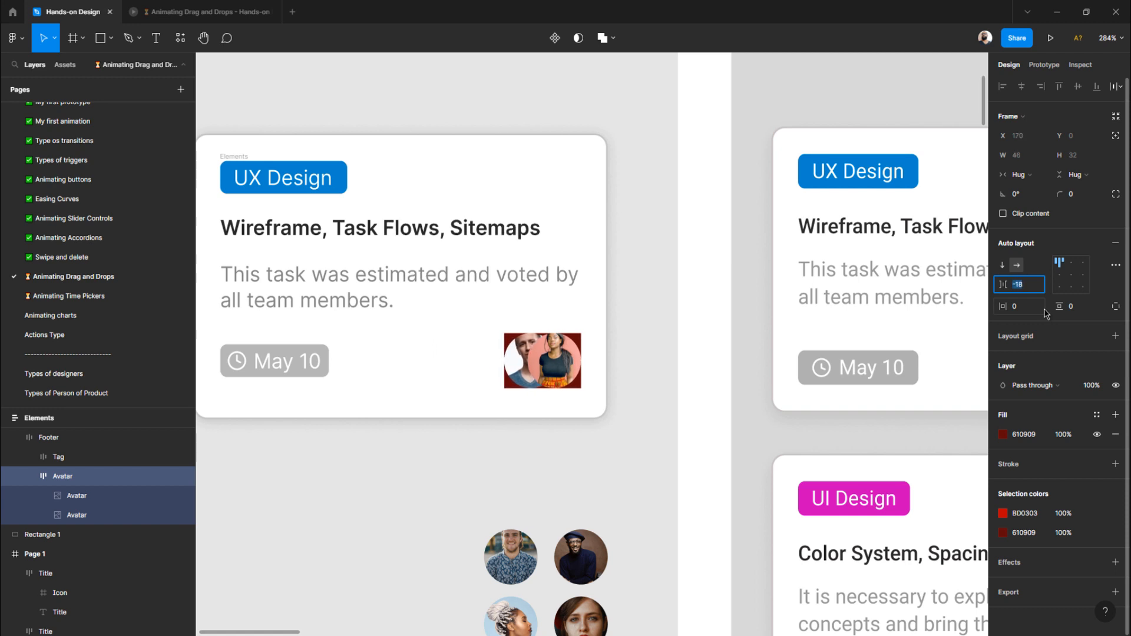
- Swap the order of the two avatars inside the Avatar frame and return them to their original order
{"action": "left_click", "coordinate": [97, 517]}
{"action": "left_click_drag", "start_coordinate": [98, 517], "coordinate": [103, 493]}
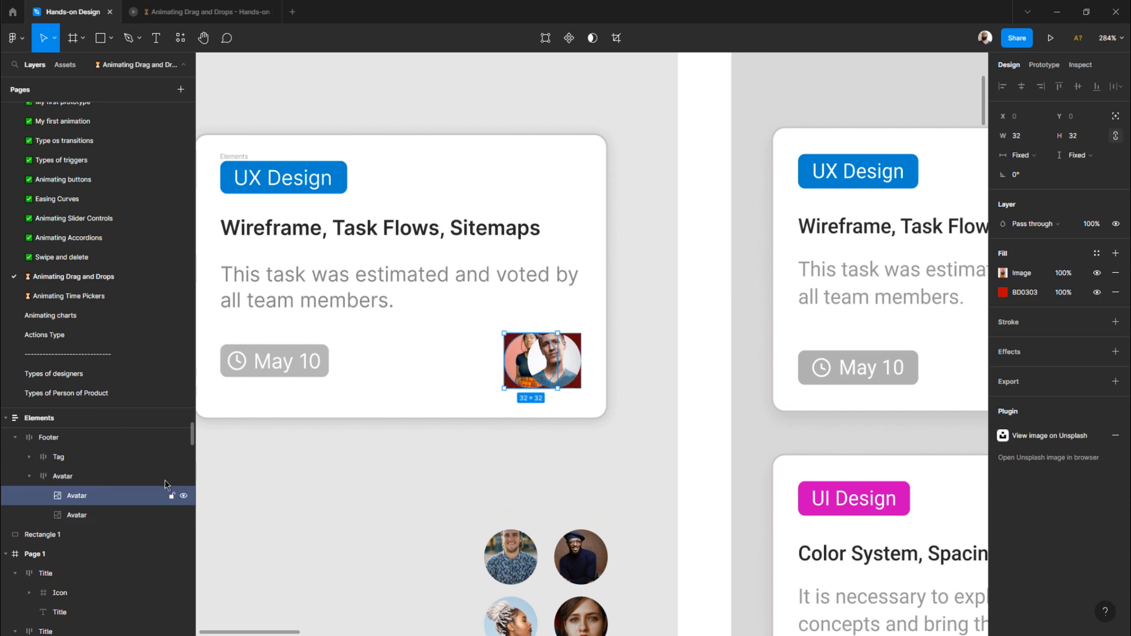
{"action": "left_click", "coordinate": [384, 458]}
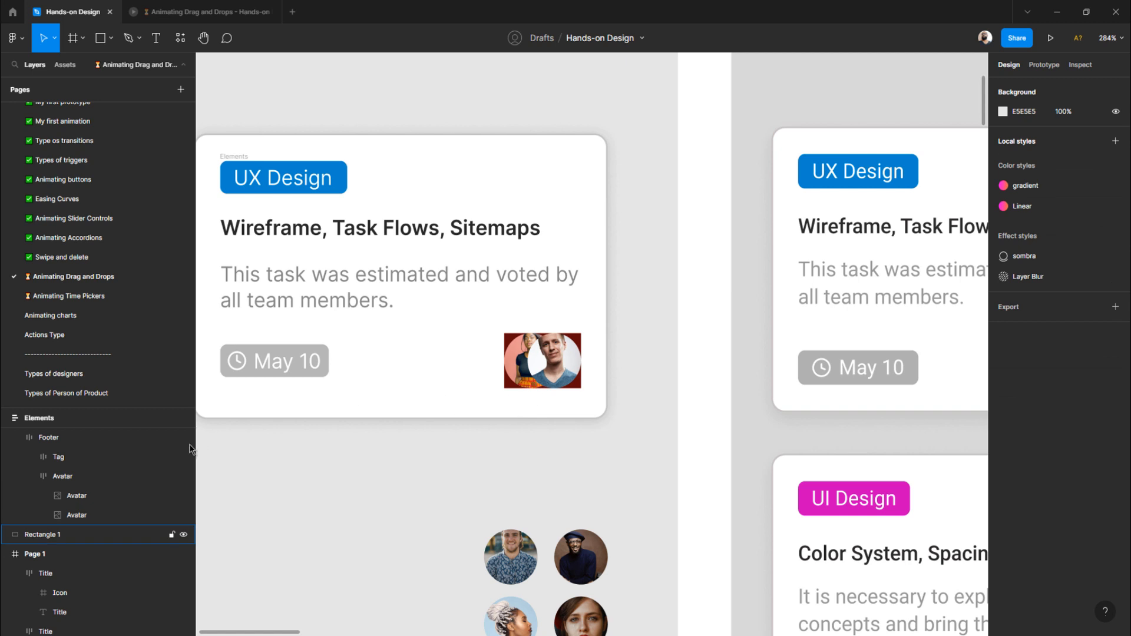
{"action": "left_click", "coordinate": [76, 515]}
{"action": "left_click_drag", "start_coordinate": [79, 515], "coordinate": [85, 503]}
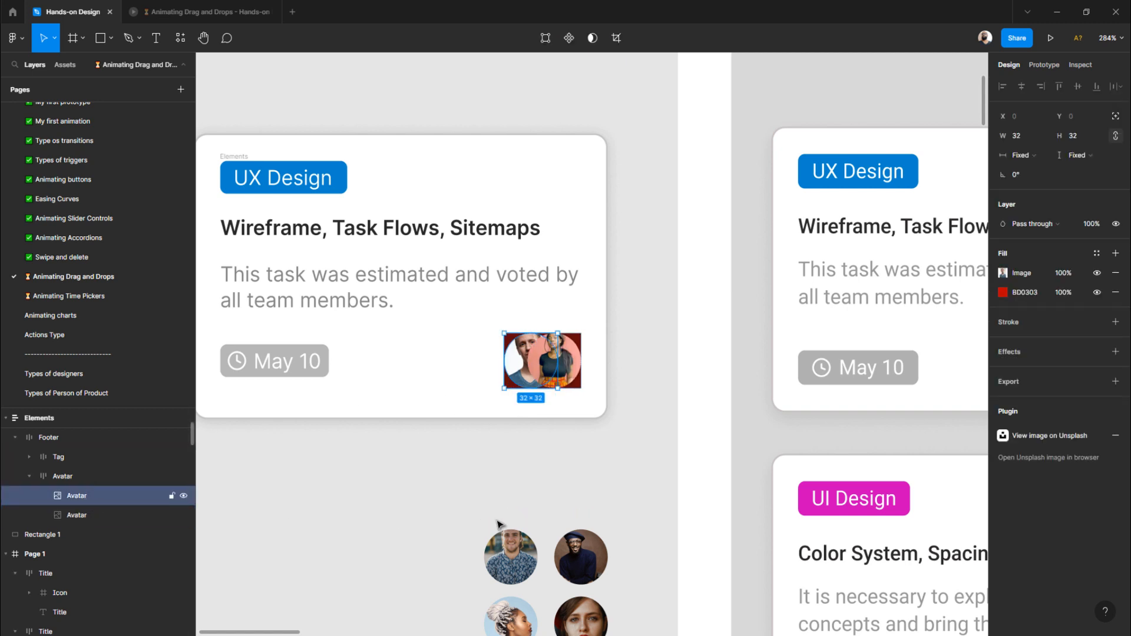
- Try duplicating the man's avatar inside the Avatar frame
{"action": "left_click", "coordinate": [500, 493]}
{"action": "left_click", "coordinate": [517, 350]}
{"action": "left_click", "coordinate": [517, 349]}
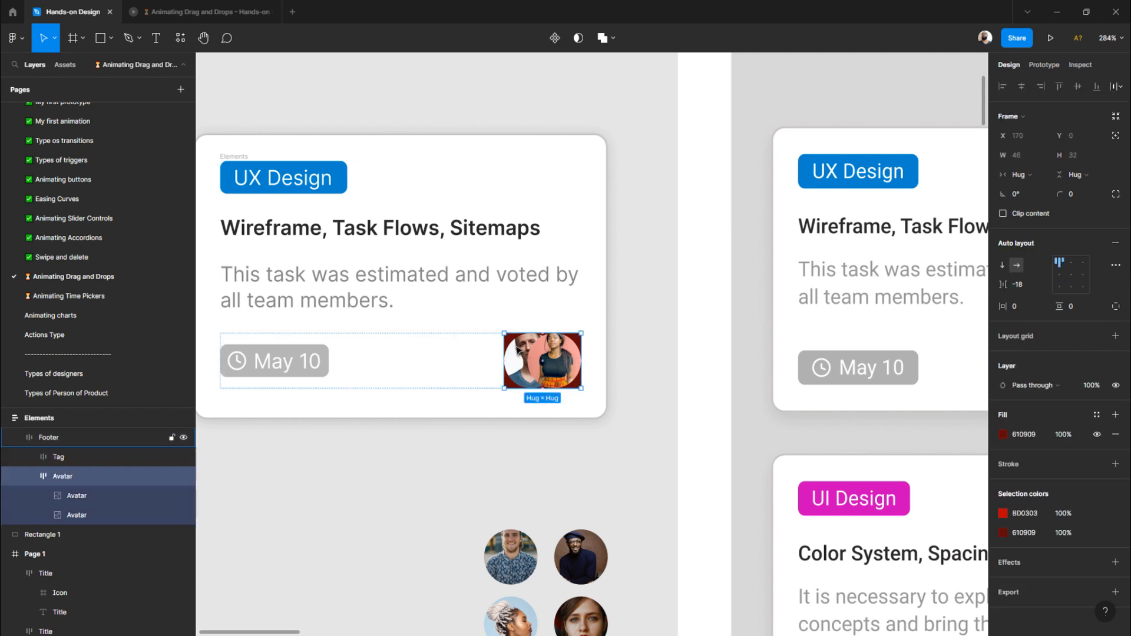
{"action": "key", "text": "ctrl+d"}
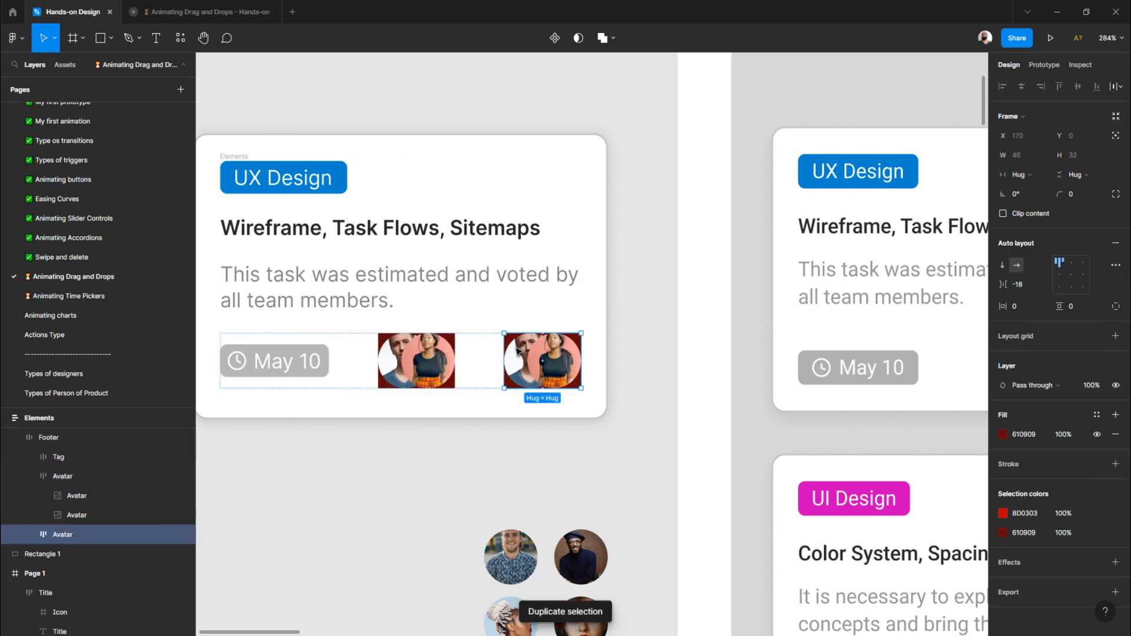
{"action": "key", "text": "ctrl+z"}
{"action": "left_click", "coordinate": [517, 350]}
{"action": "key", "text": "ctrl+d"}
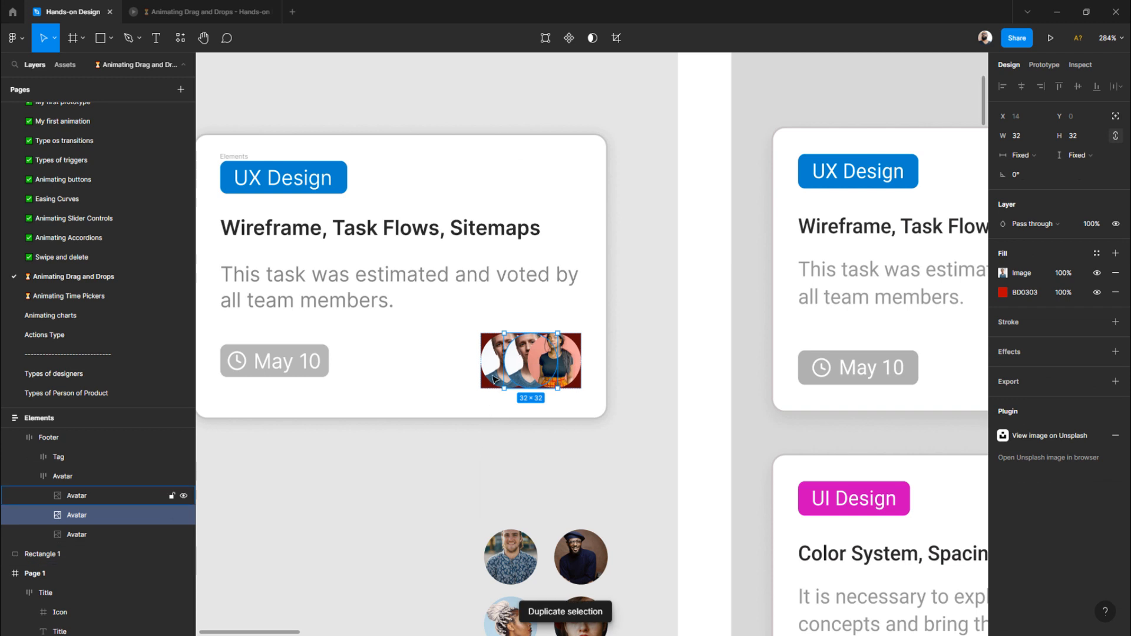
- Place the loose avatar with the patterned shirt first in the Avatar frame and undo the duplicated avatar
{"action": "left_click", "coordinate": [508, 546]}
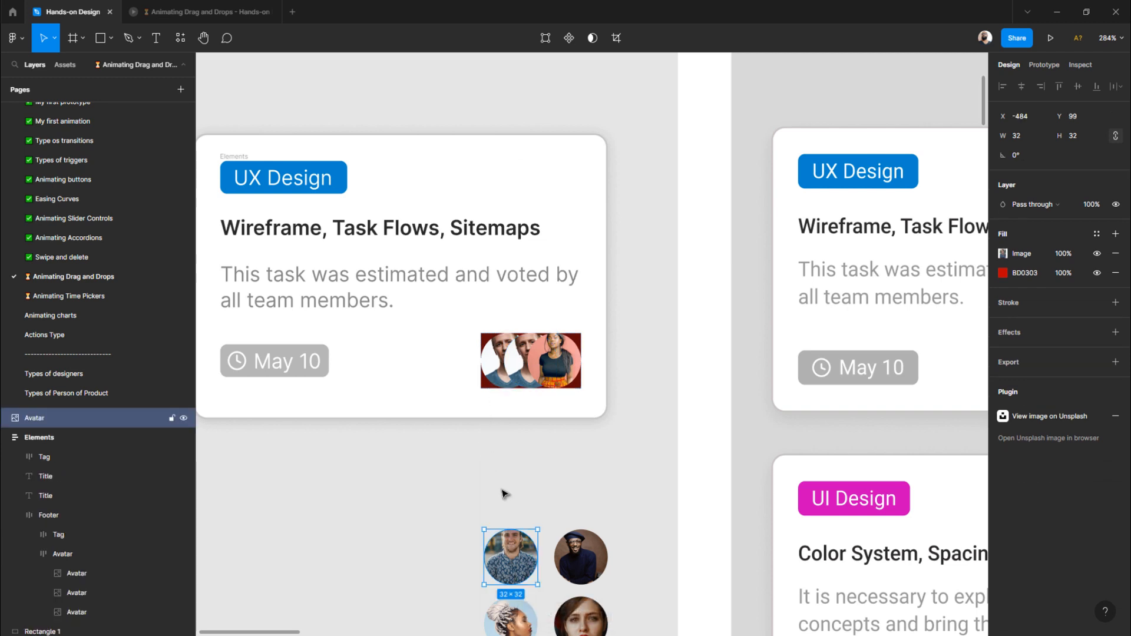
{"action": "left_click_drag", "start_coordinate": [508, 548], "coordinate": [468, 362]}
{"action": "key", "text": "ctrl+z"}
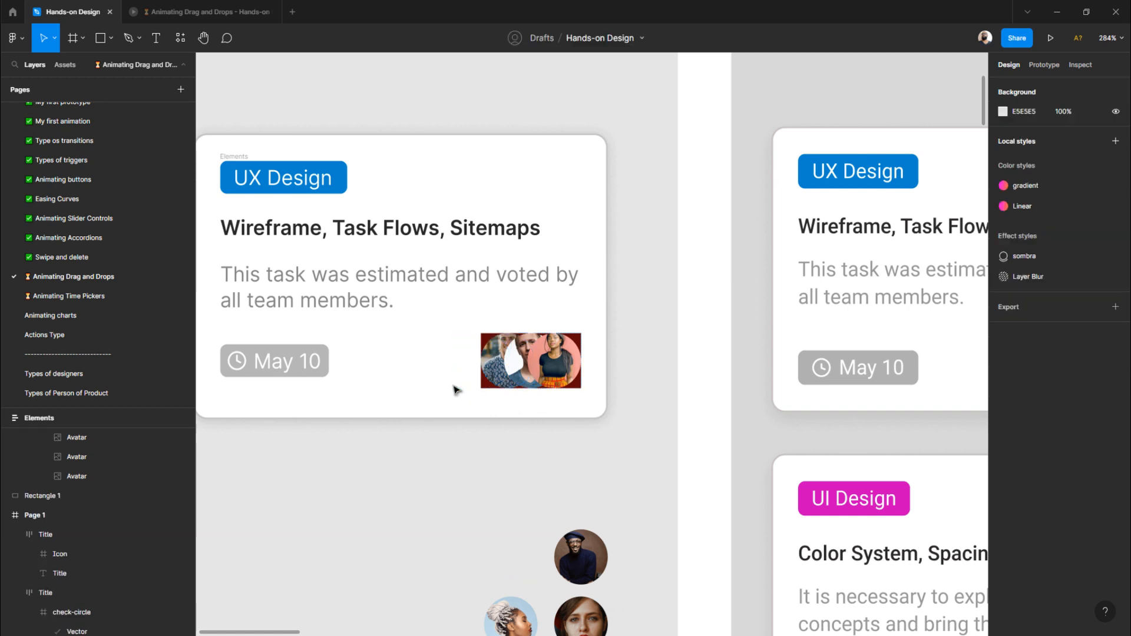
- Add a 1 px inside stroke to all three avatars and sample light grey C6C6C6 as its colour
{"action": "left_click", "coordinate": [517, 362]}
{"action": "scroll", "coordinate": [517, 362], "scroll_direction": "up", "scroll_amount": 5}
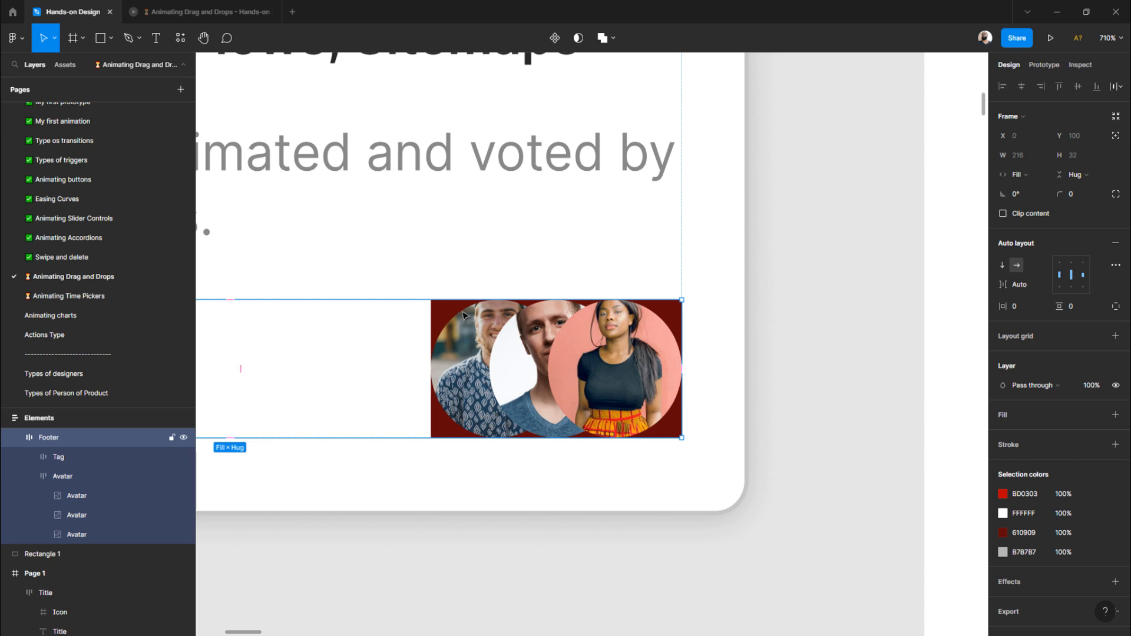
{"action": "double_click", "coordinate": [466, 346]}
{"action": "double_click", "coordinate": [465, 346]}
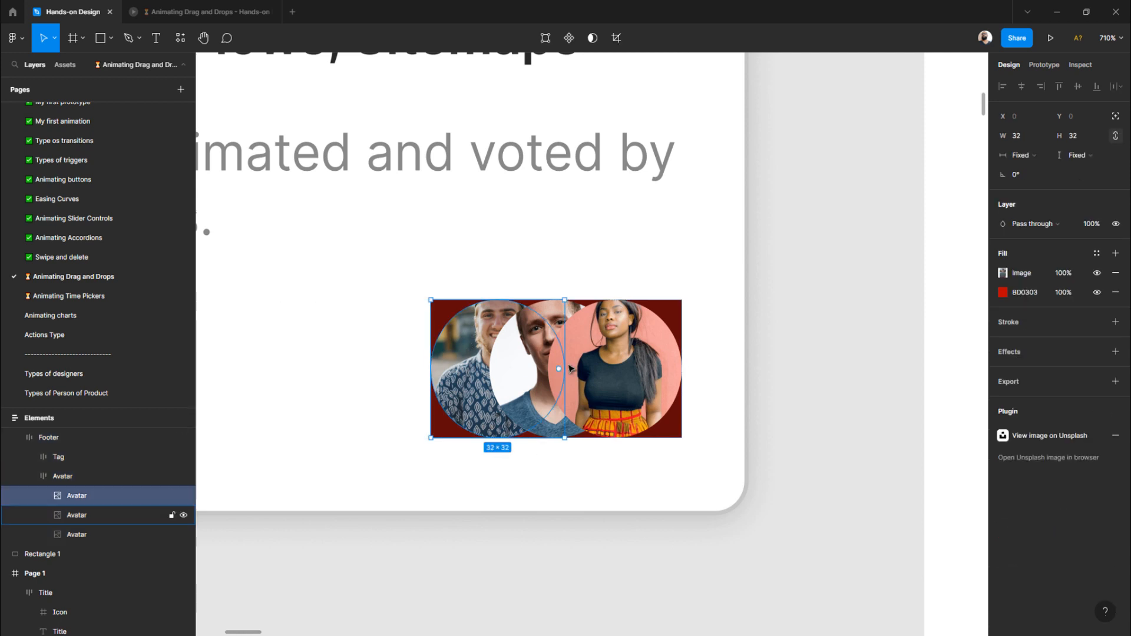
{"action": "left_click", "coordinate": [521, 353], "text": "shift"}
{"action": "left_click", "coordinate": [658, 362], "text": "shift"}
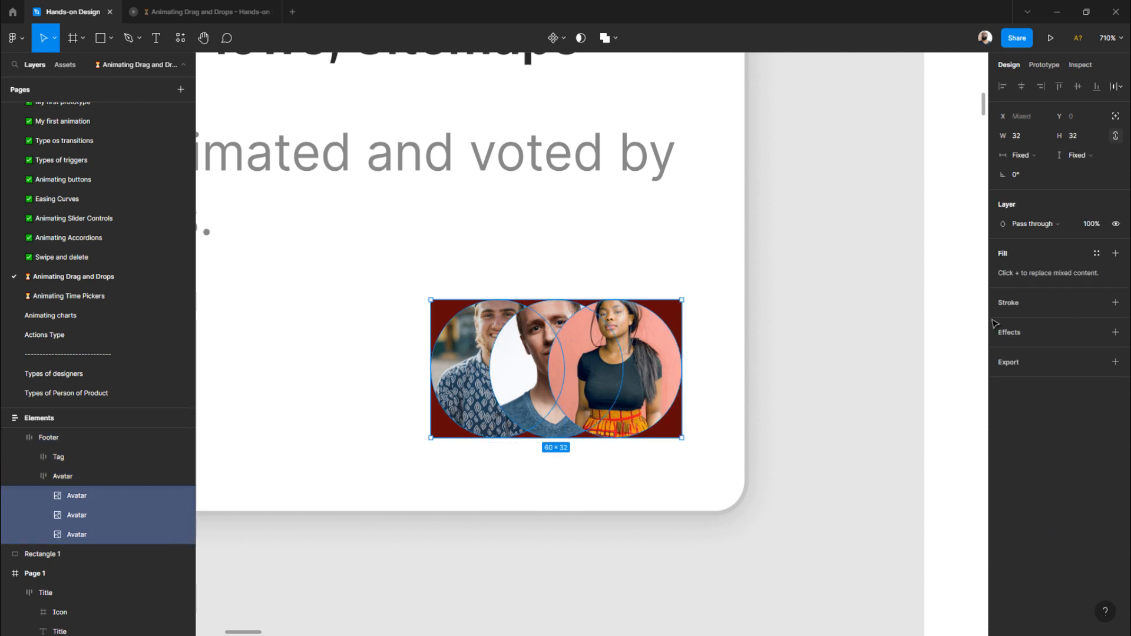
{"action": "left_click", "coordinate": [1013, 304]}
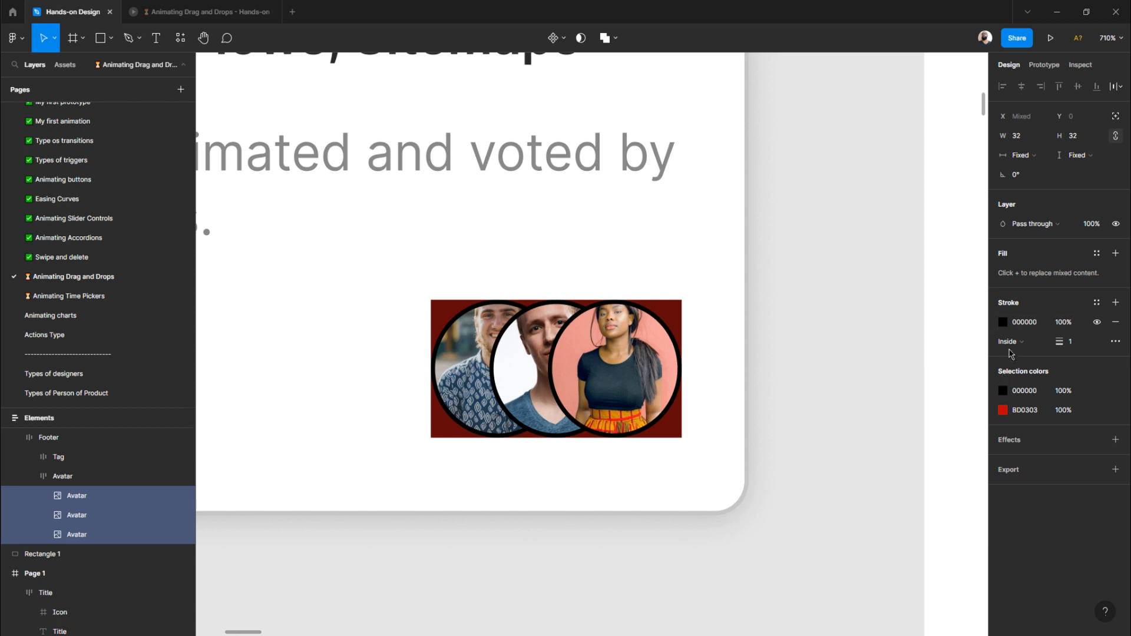
{"action": "left_click", "coordinate": [1003, 321]}
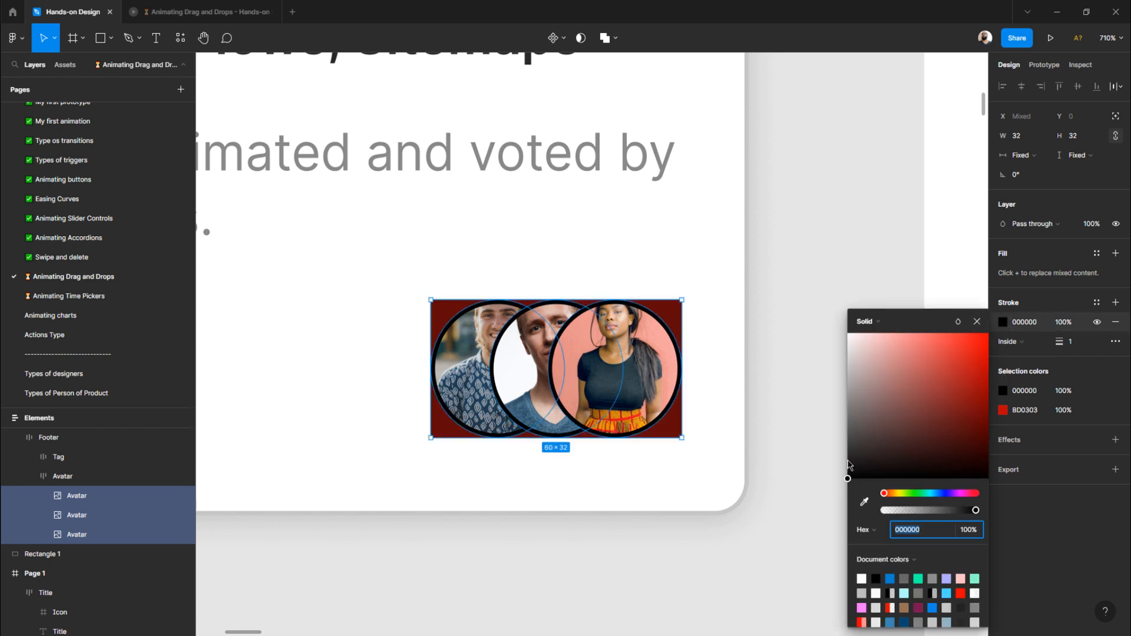
{"action": "left_click", "coordinate": [864, 502]}
{"action": "left_click", "coordinate": [748, 361]}
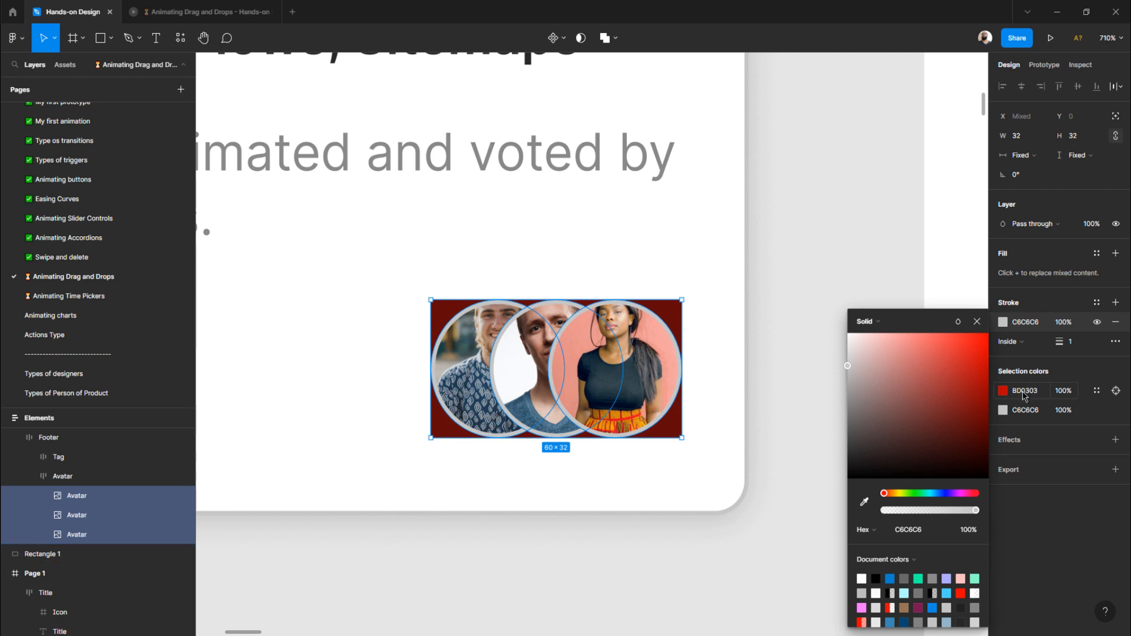
{"action": "left_click", "coordinate": [826, 314]}
- Hide the dark red fill of the Avatar frame
{"action": "left_click", "coordinate": [623, 362]}
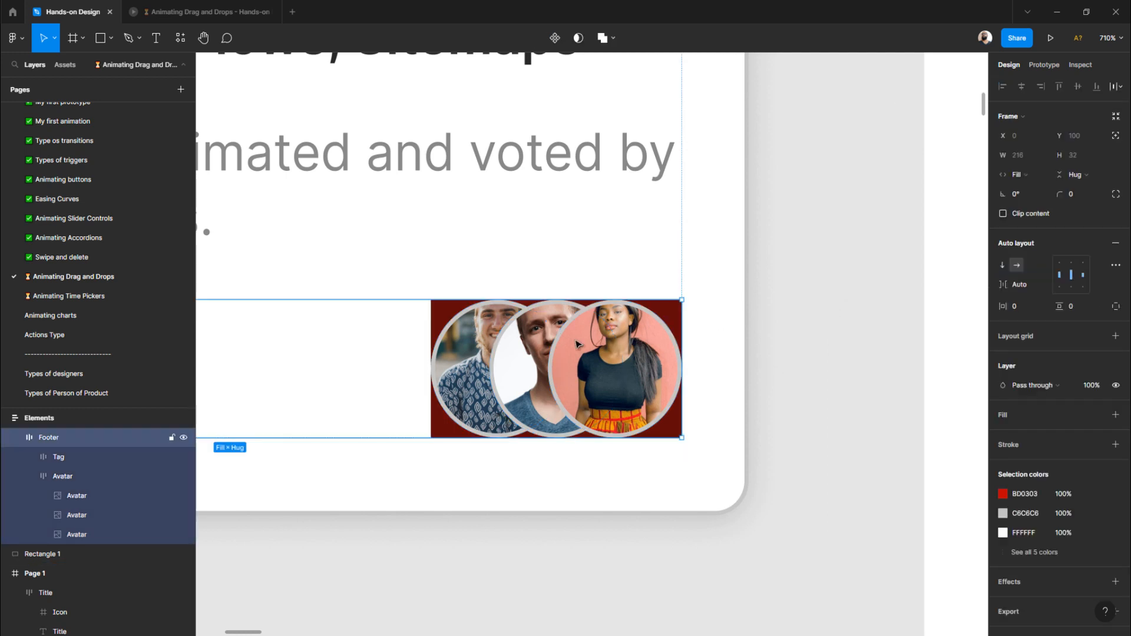
{"action": "left_click", "coordinate": [624, 362]}
{"action": "left_click", "coordinate": [1115, 434]}
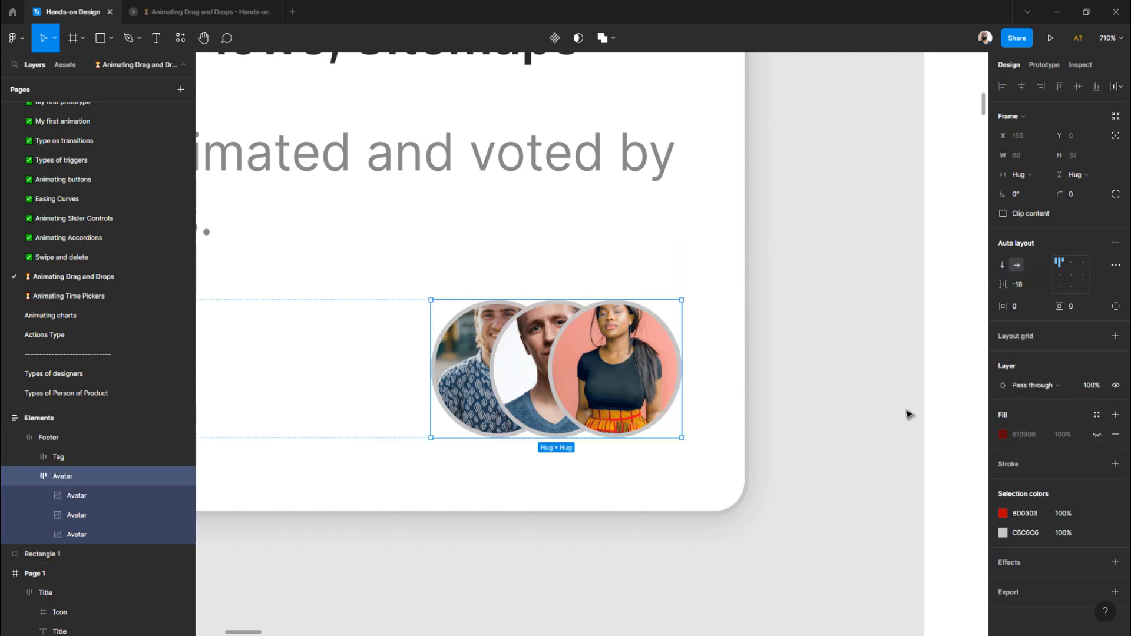
- Set the spacing between the avatars in the card footer's Avatar frame to 0
{"action": "left_click", "coordinate": [825, 394]}
{"action": "scroll", "coordinate": [769, 372], "scroll_direction": "down", "scroll_amount": 5}
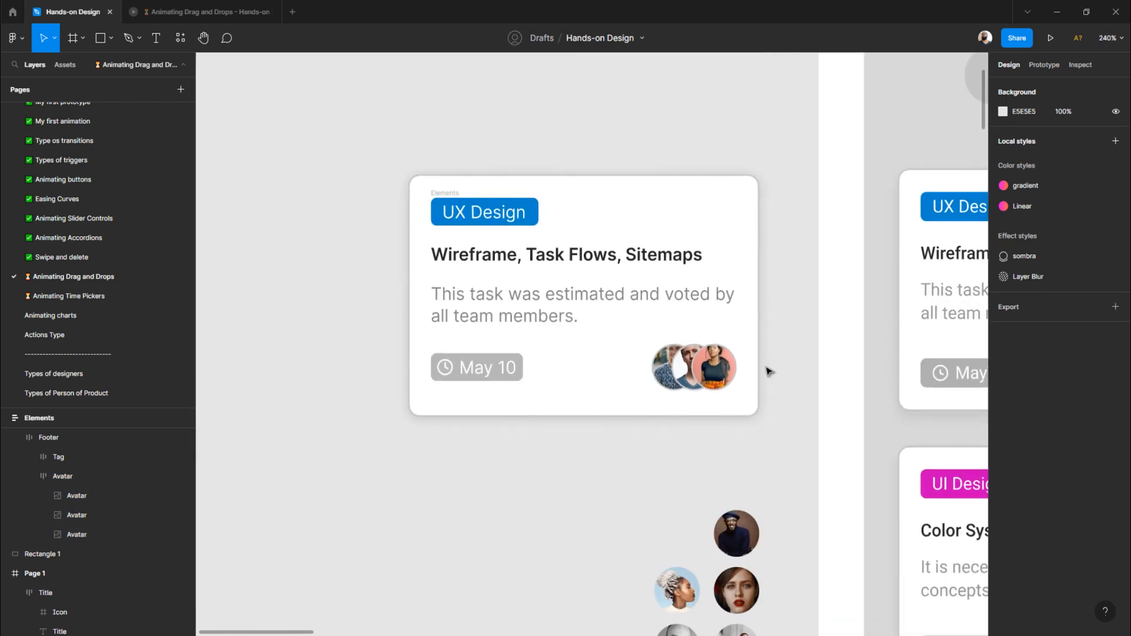
{"action": "scroll", "coordinate": [768, 372], "scroll_direction": "down", "scroll_amount": 2}
{"action": "scroll", "coordinate": [768, 372], "scroll_direction": "up", "scroll_amount": 2}
{"action": "double_click", "coordinate": [706, 370]}
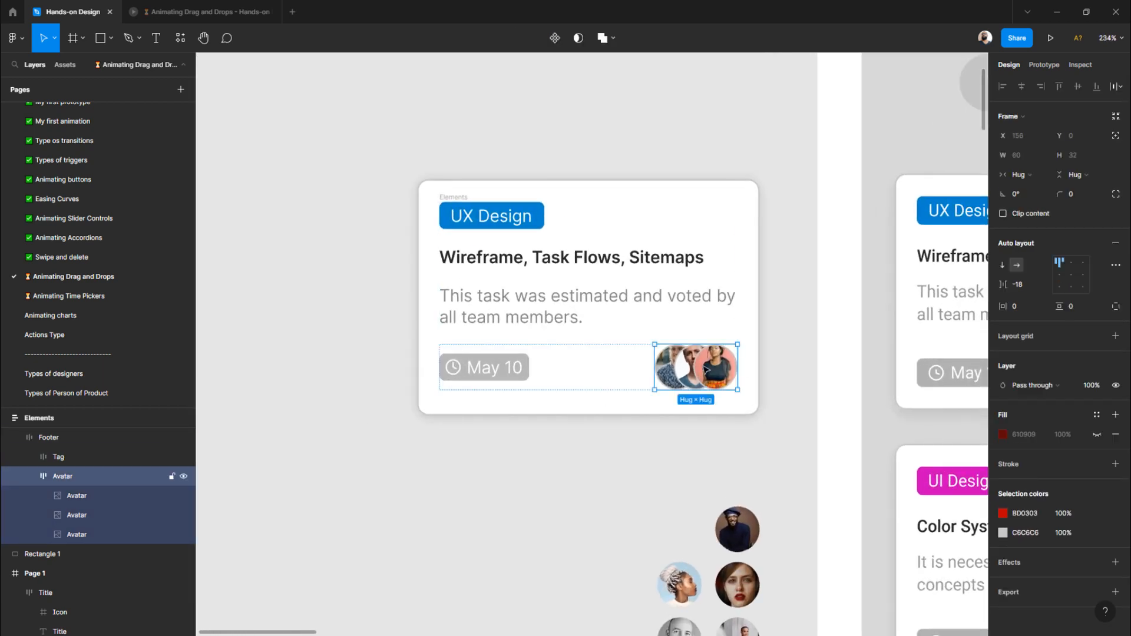
{"action": "left_click", "coordinate": [1026, 287]}
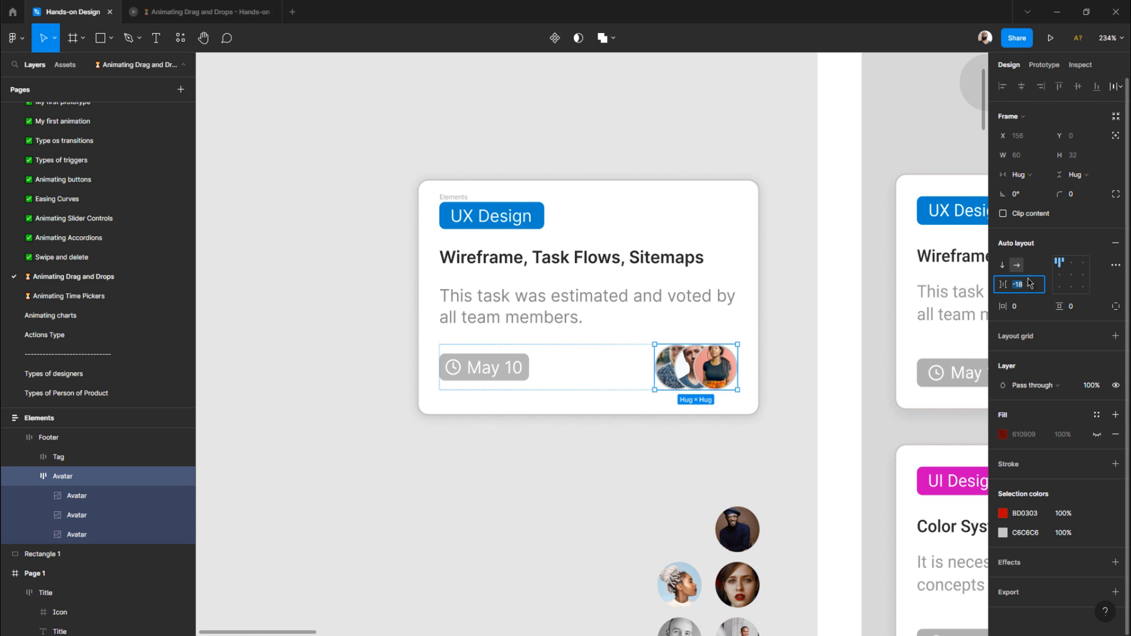
{"action": "type", "text": "0"}
{"action": "key", "text": "Return"}
- Set the spacing between the avatars in the Avatar frame to 2
{"action": "left_click", "coordinate": [1030, 283]}
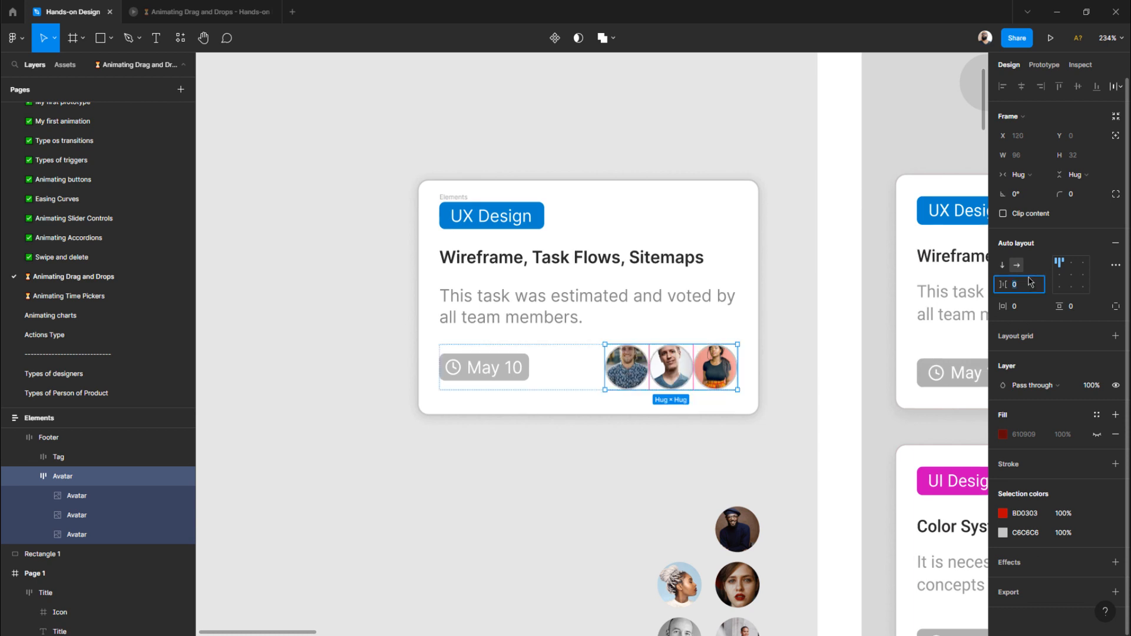
{"action": "type", "text": "2"}
{"action": "key", "text": "Return"}
{"action": "left_click", "coordinate": [636, 434]}
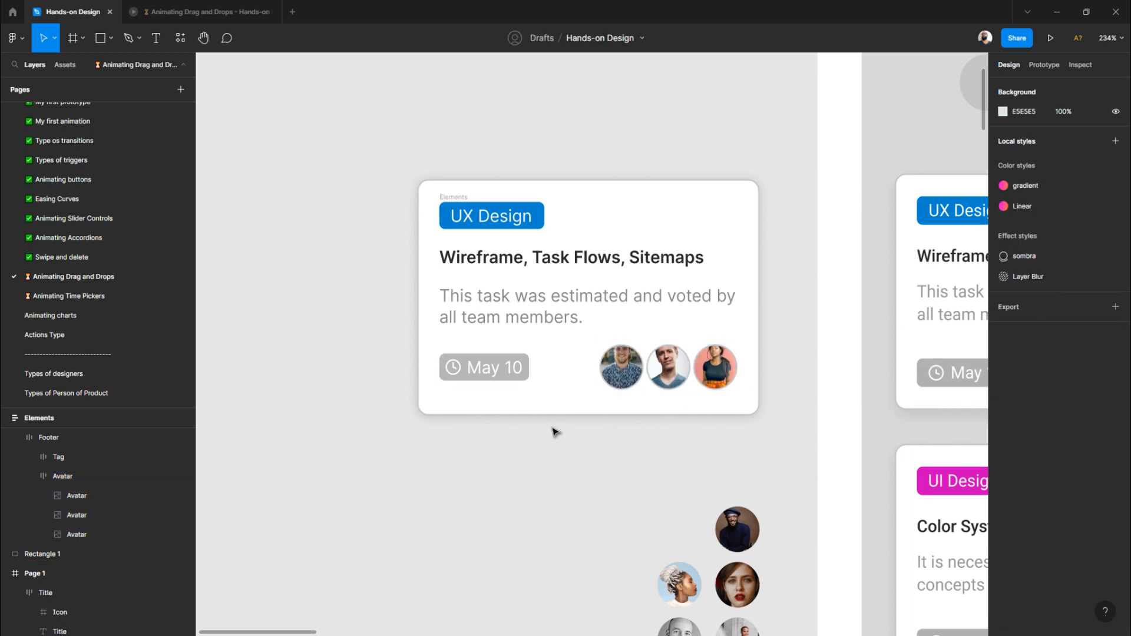
- Lighten the grey stroke colour of all the avatars in the Avatar frame to E1E1E1
{"action": "scroll", "coordinate": [449, 424], "scroll_direction": "down", "scroll_amount": 5}
{"action": "scroll", "coordinate": [448, 424], "scroll_direction": "up", "scroll_amount": 2}
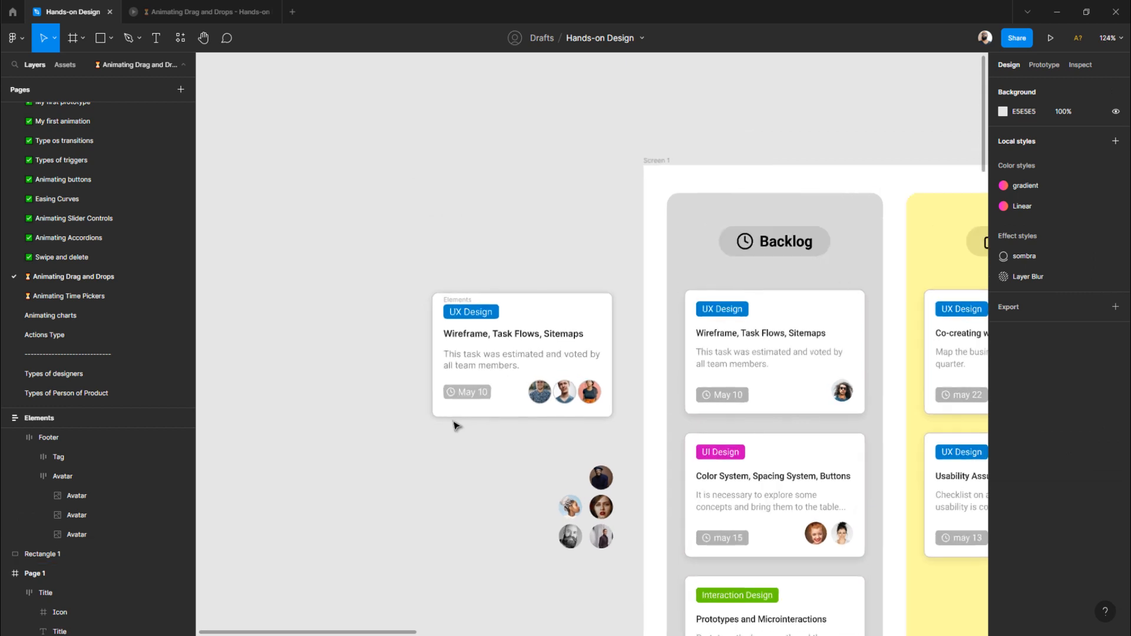
{"action": "double_click", "coordinate": [547, 392]}
{"action": "scroll", "coordinate": [547, 393], "scroll_direction": "up", "scroll_amount": 4}
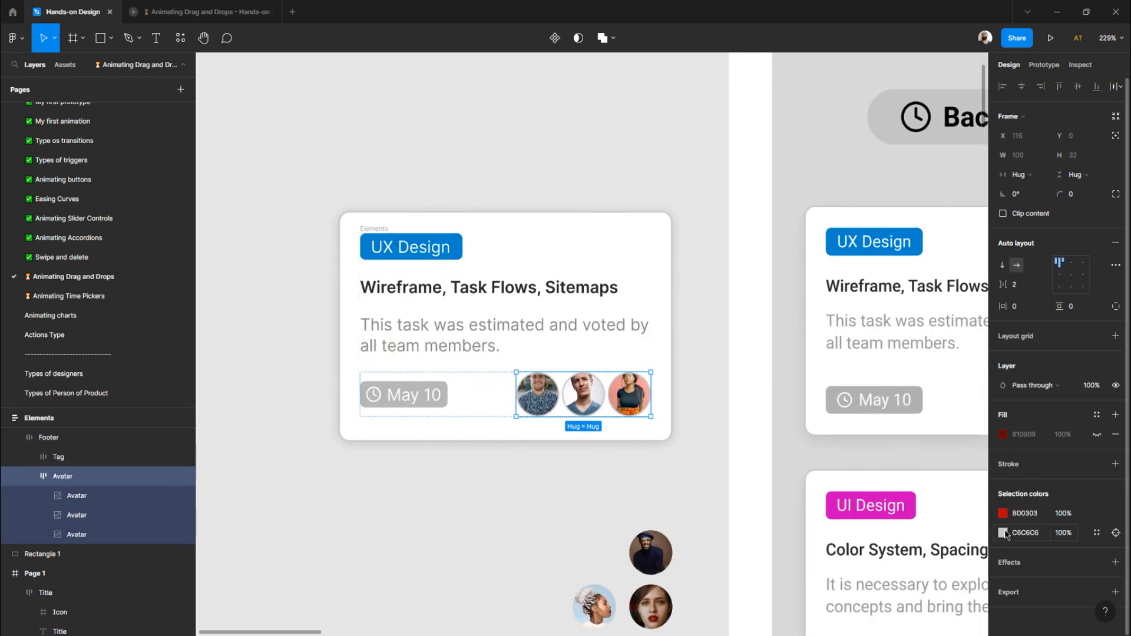
{"action": "left_click", "coordinate": [1002, 533]}
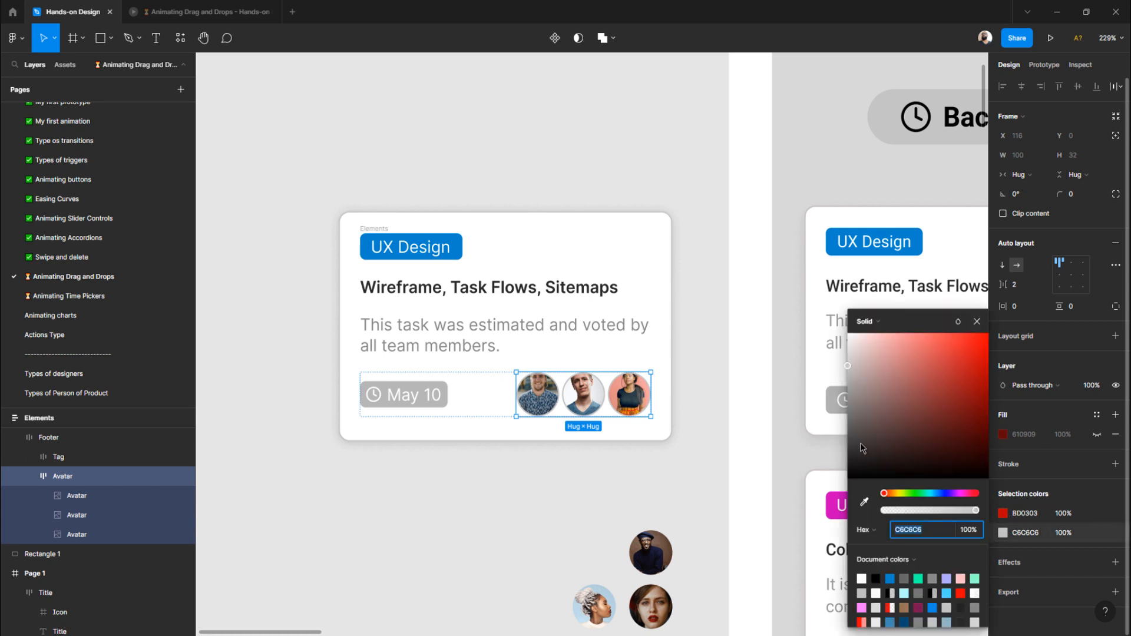
{"action": "left_click_drag", "start_coordinate": [849, 371], "coordinate": [847, 358]}
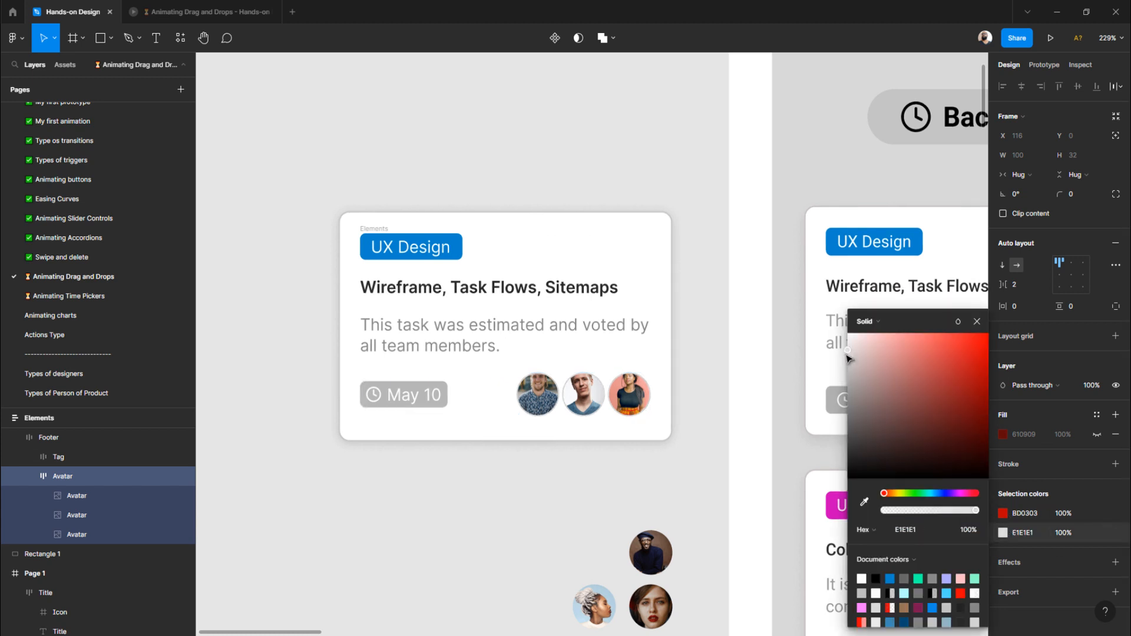
{"action": "left_click", "coordinate": [687, 436]}
{"action": "left_click", "coordinate": [629, 402]}
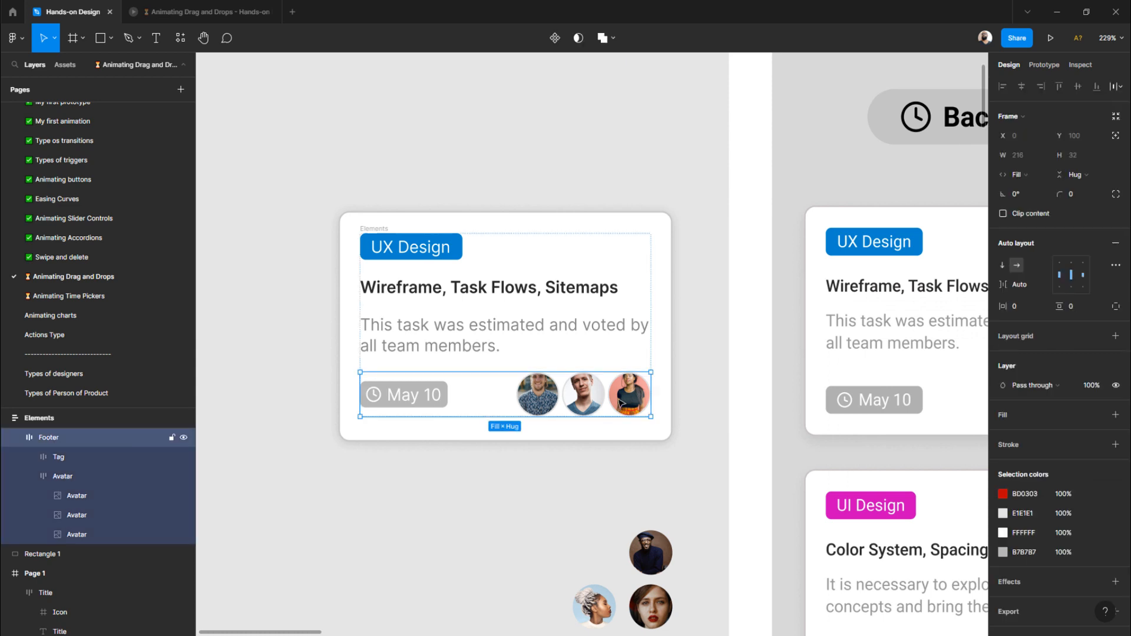
{"action": "left_click", "coordinate": [443, 452]}
- Try duplicating the avatar with the patterned shirt three times inside the Avatar frame, and undo the copies
{"action": "scroll", "coordinate": [429, 457], "scroll_direction": "down", "scroll_amount": 3}
{"action": "scroll", "coordinate": [519, 406], "scroll_direction": "up", "scroll_amount": 5}
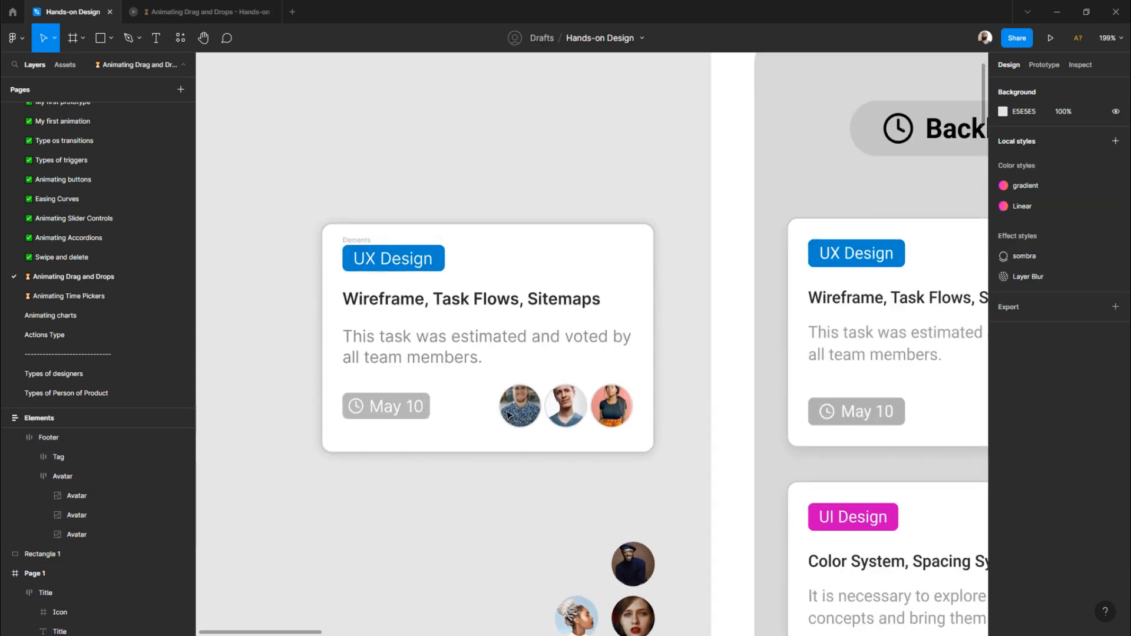
{"action": "left_click", "coordinate": [519, 407]}
{"action": "left_click", "coordinate": [519, 407]}
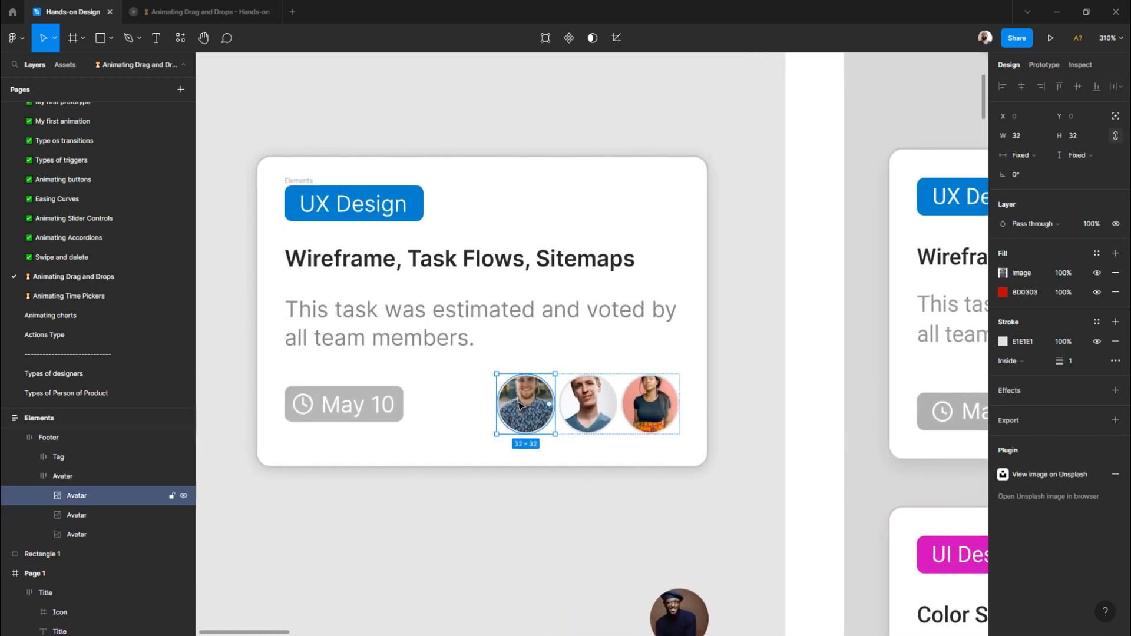
{"action": "key", "text": "ctrl+d"}
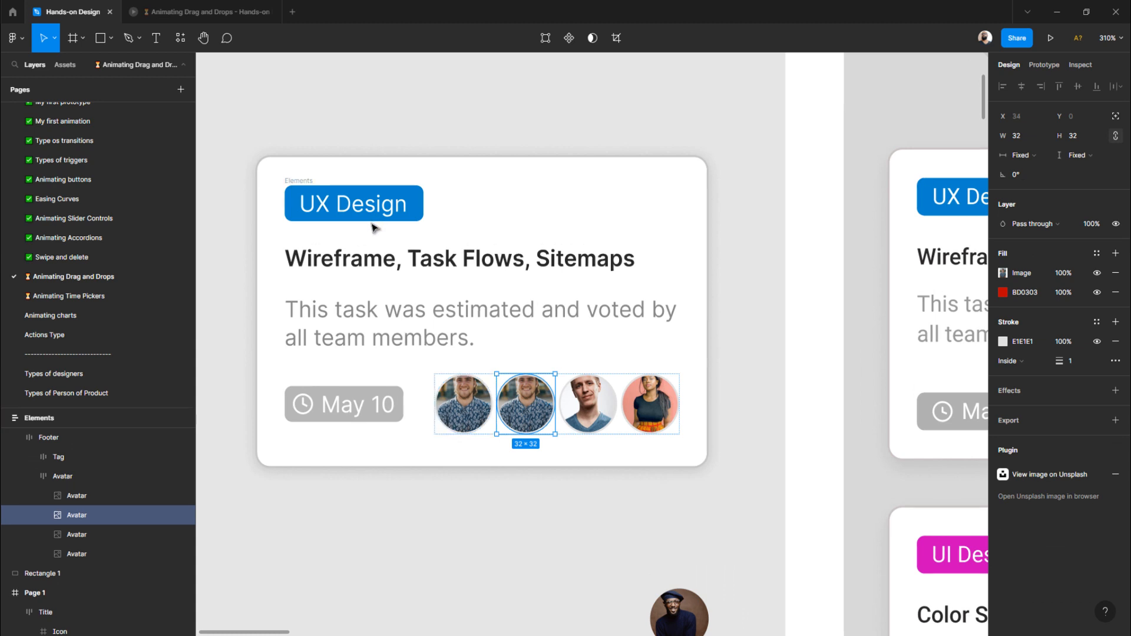
{"action": "key", "text": "ctrl+d"}
{"action": "key", "text": "ctrl+d"}
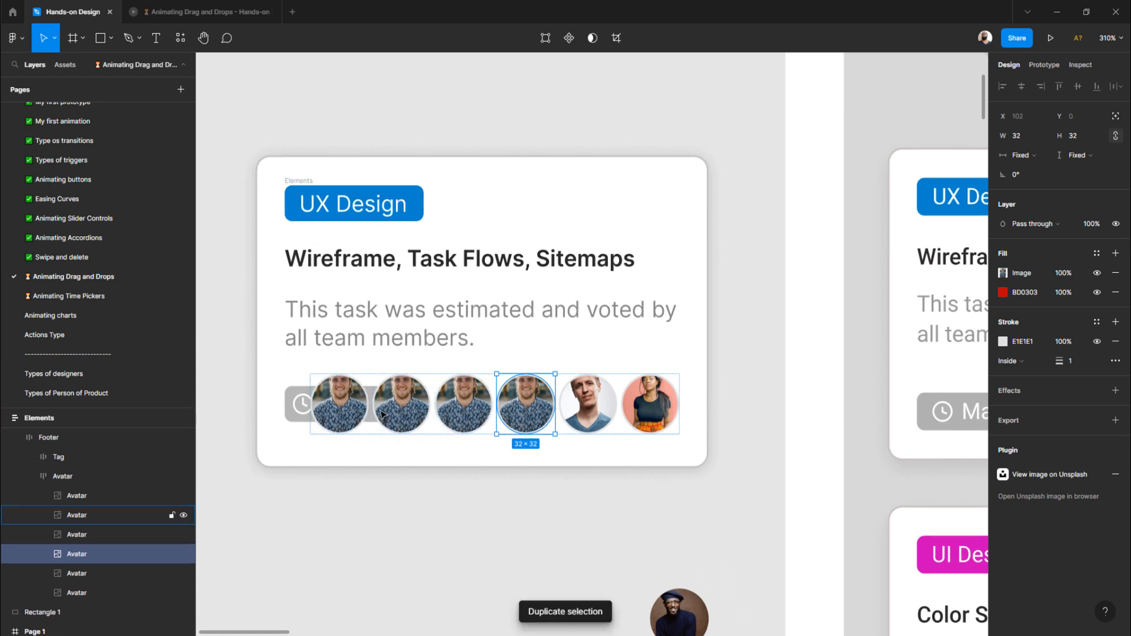
{"action": "key", "text": "ctrl+z"}
{"action": "key", "text": "ctrl+z"}
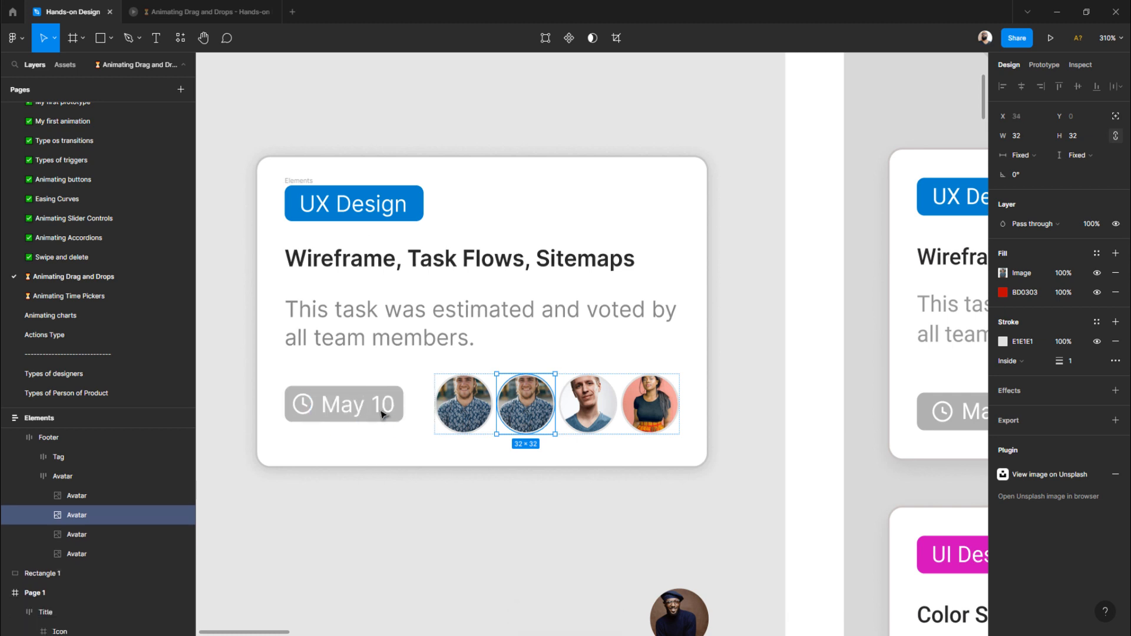
{"action": "key", "text": "ctrl+z"}
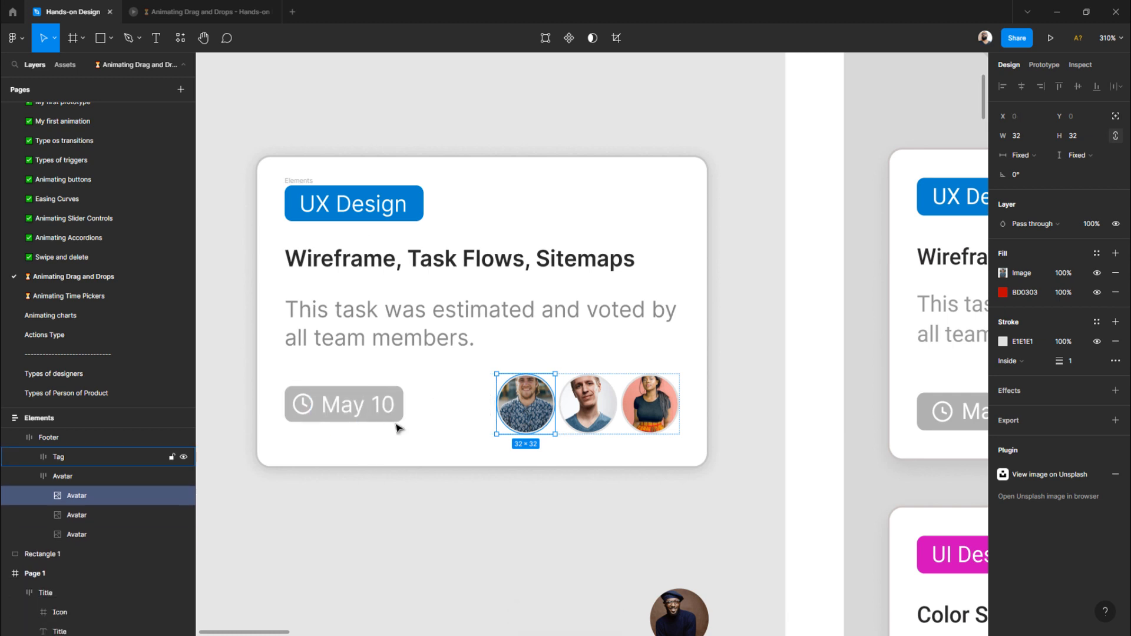
- Set the Avatar frame's spacing to -16 so the avatars overlap
{"action": "left_click", "coordinate": [586, 516]}
{"action": "left_click", "coordinate": [595, 418]}
{"action": "left_click", "coordinate": [595, 419]}
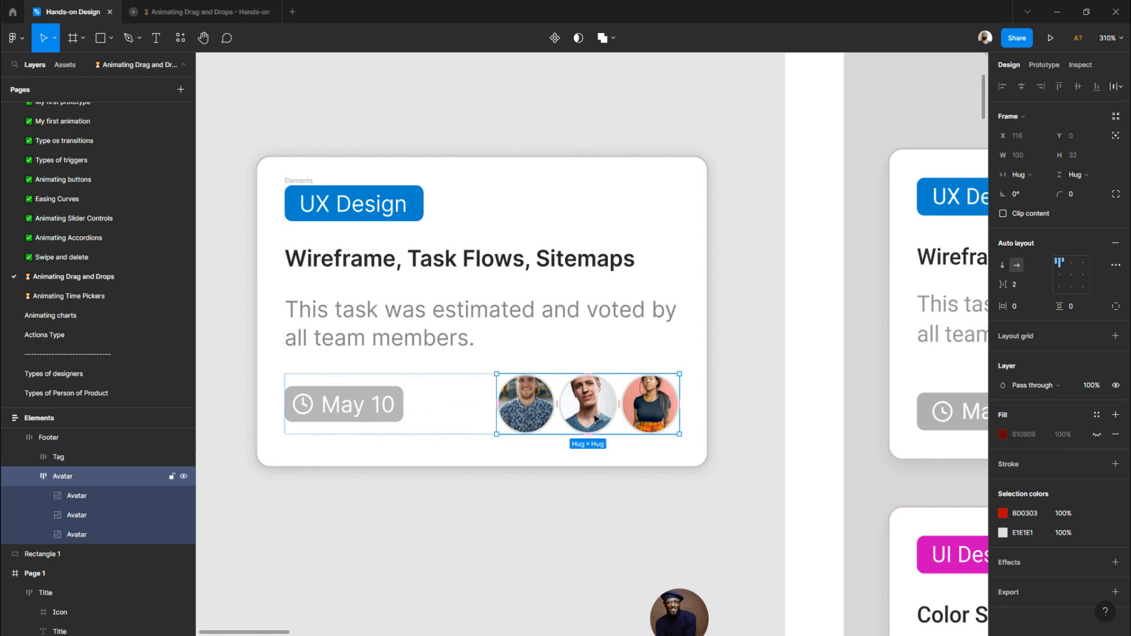
{"action": "left_click", "coordinate": [1017, 285]}
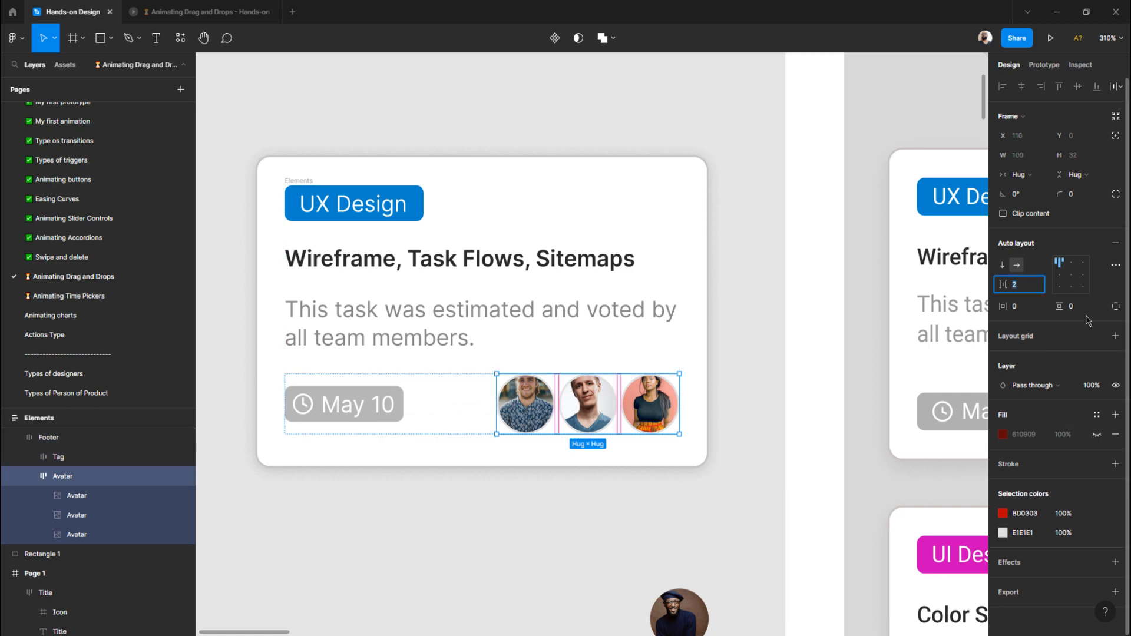
{"action": "key", "text": "Return"}
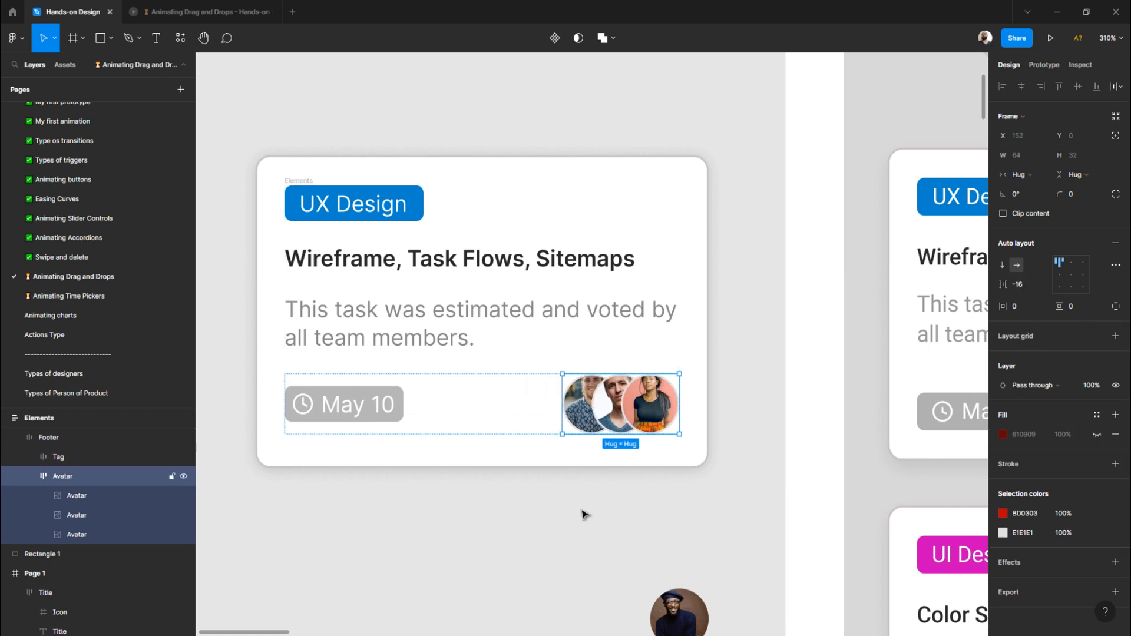
{"action": "left_click", "coordinate": [575, 476]}
- Duplicate the first overlapping avatar five times inside the Avatar frame
{"action": "left_click", "coordinate": [583, 396]}
{"action": "left_click", "coordinate": [583, 395]}
{"action": "left_click", "coordinate": [583, 396]}
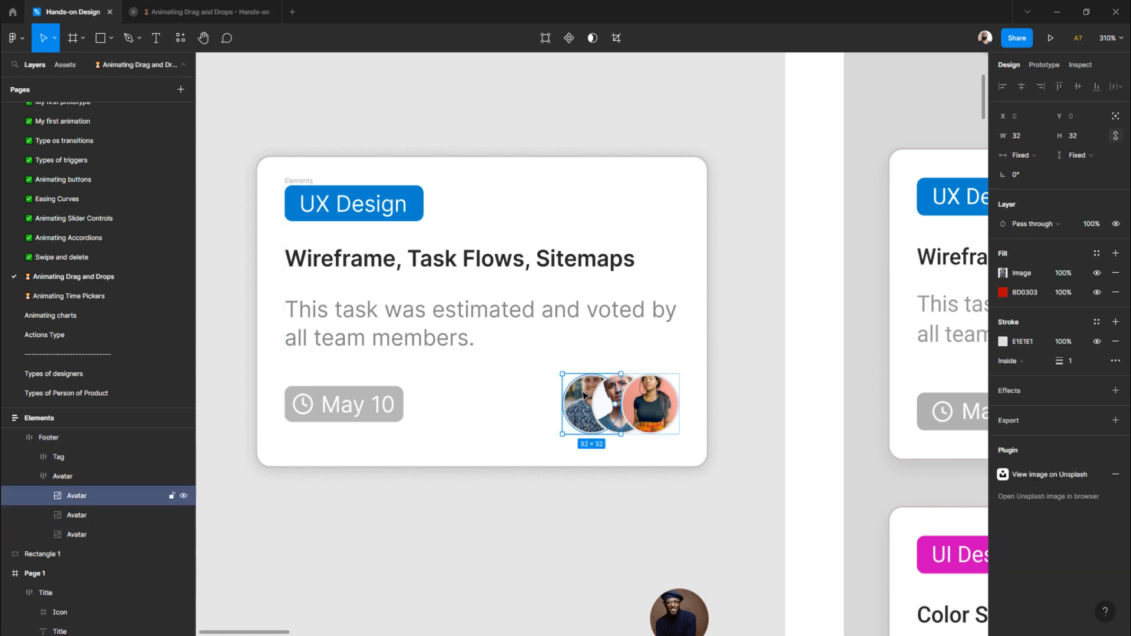
{"action": "key", "text": "ctrl+d"}
{"action": "key", "text": "ctrl+d"}
{"action": "key", "text": "ctrl+d"}
{"action": "key", "text": "ctrl+d"}
{"action": "key", "text": "ctrl+d"}
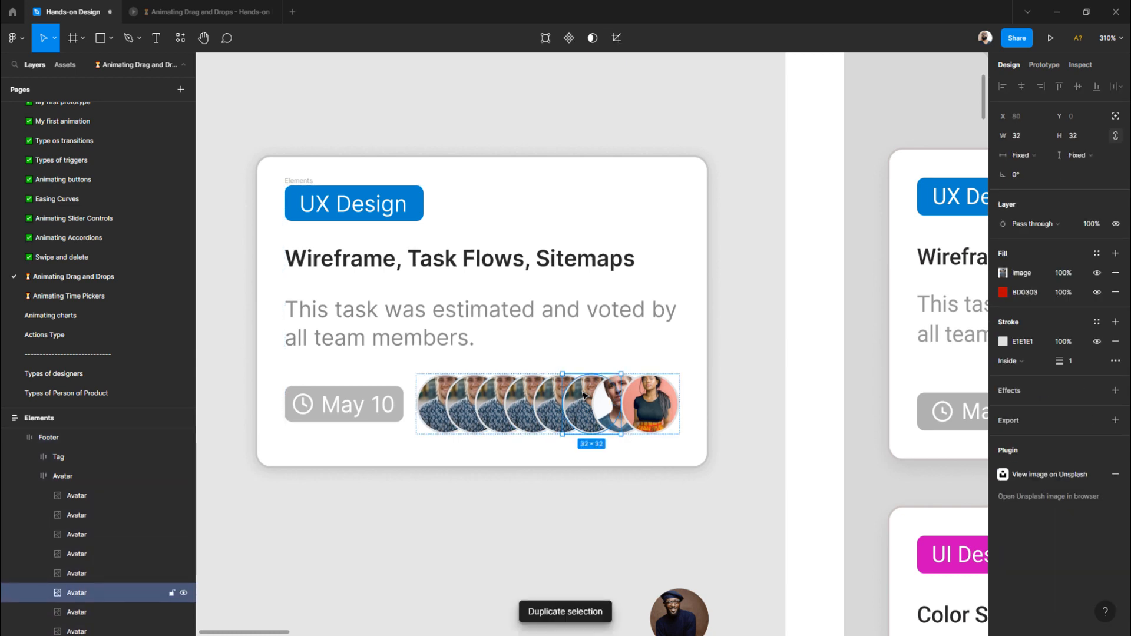
{"action": "left_click", "coordinate": [477, 556]}
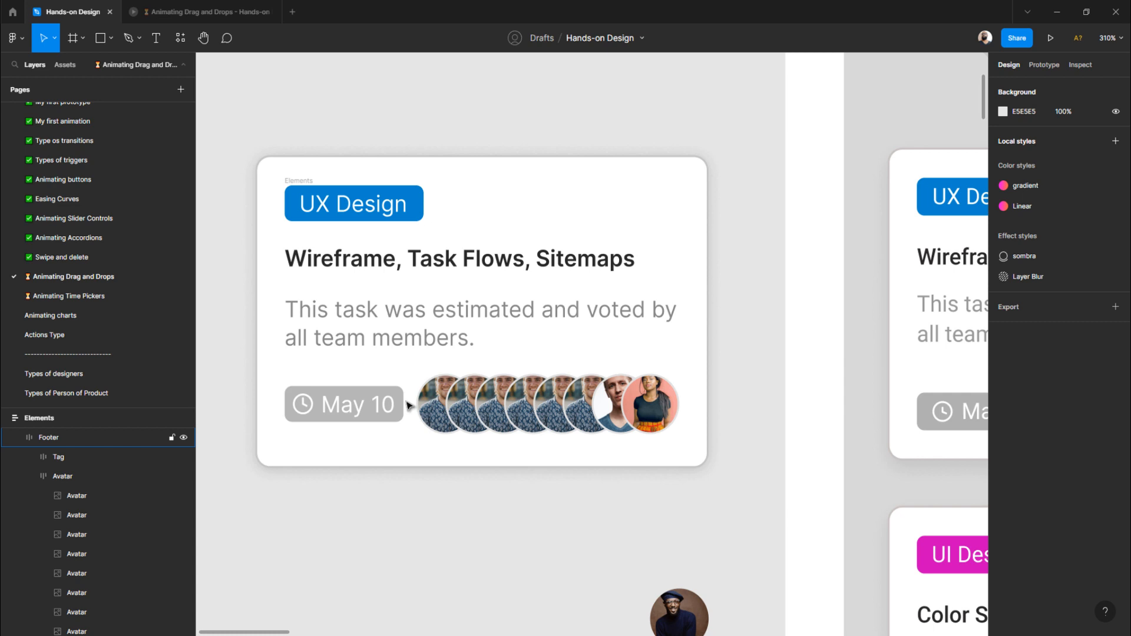
- Undo the five avatar duplicates in the Avatar frame
{"action": "key", "text": "ctrl+z"}
{"action": "key", "text": "ctrl+z"}
{"action": "key", "text": "ctrl+z"}
{"action": "key", "text": "ctrl+z"}
{"action": "key", "text": "ctrl+z"}
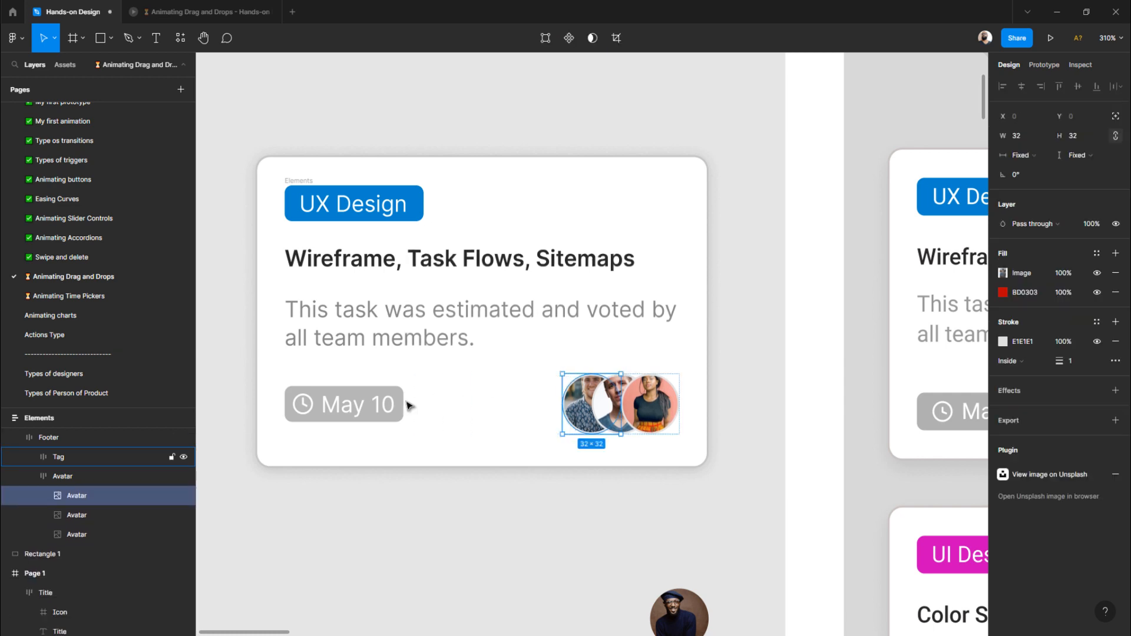
{"action": "left_click", "coordinate": [543, 543]}
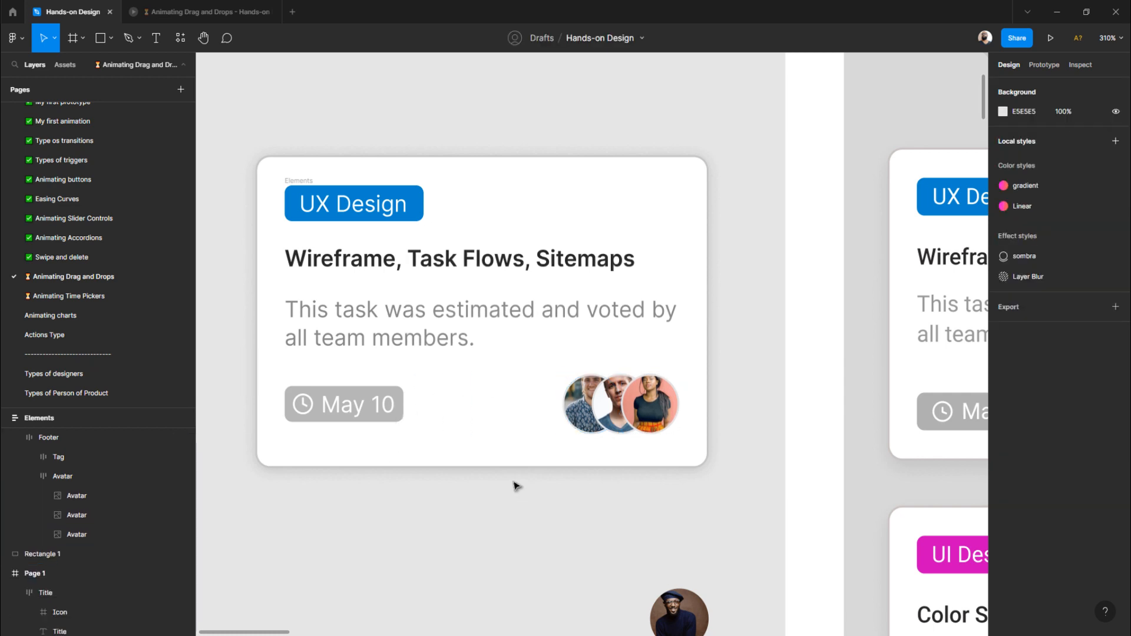
- Set the overlapping avatars apart again with a spacing of 2 in the Avatar frame
{"action": "scroll", "coordinate": [516, 486], "scroll_direction": "down", "scroll_amount": 5}
{"action": "scroll", "coordinate": [515, 480], "scroll_direction": "down", "scroll_amount": 4}
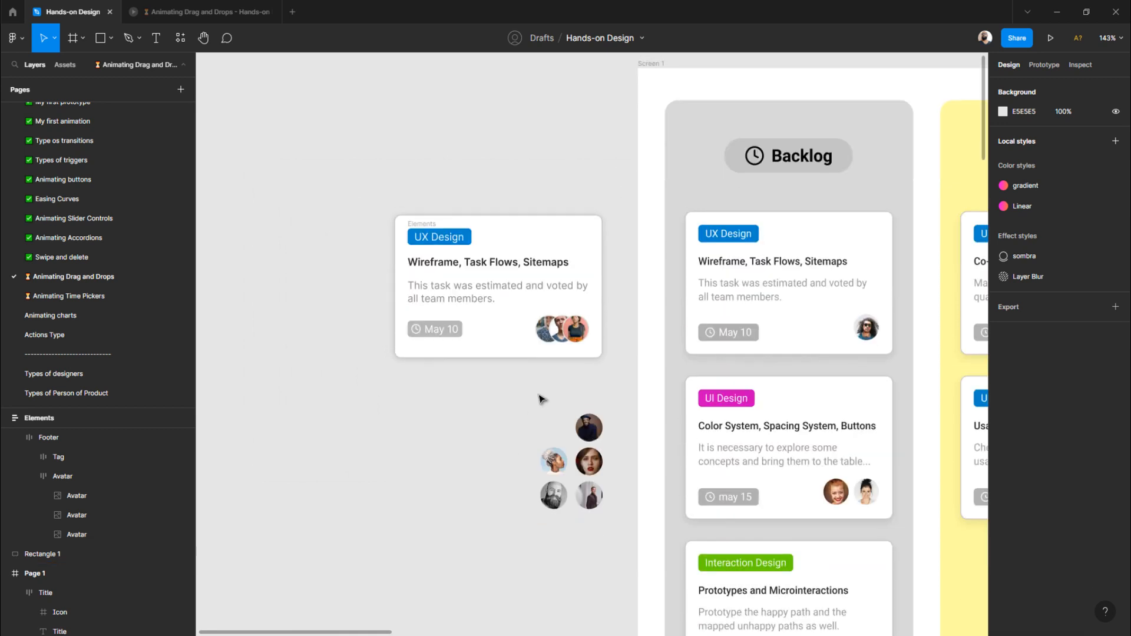
{"action": "double_click", "coordinate": [567, 336]}
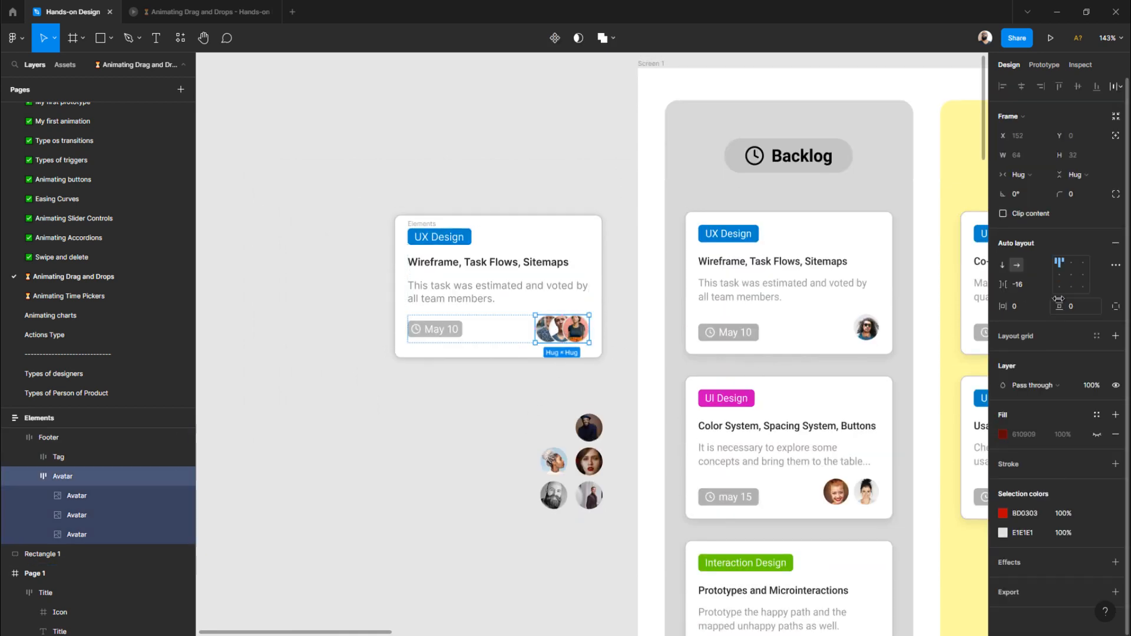
{"action": "left_click", "coordinate": [1025, 289]}
{"action": "type", "text": "2"}
{"action": "key", "text": "Return"}
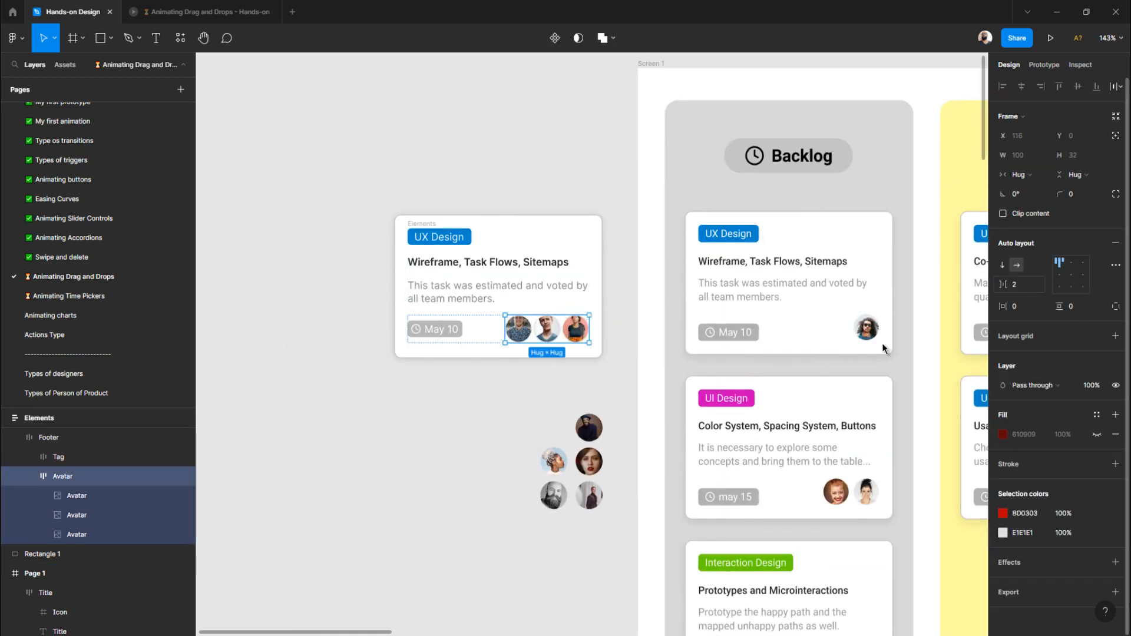
{"action": "left_click", "coordinate": [452, 395]}
{"action": "left_click", "coordinate": [445, 330]}
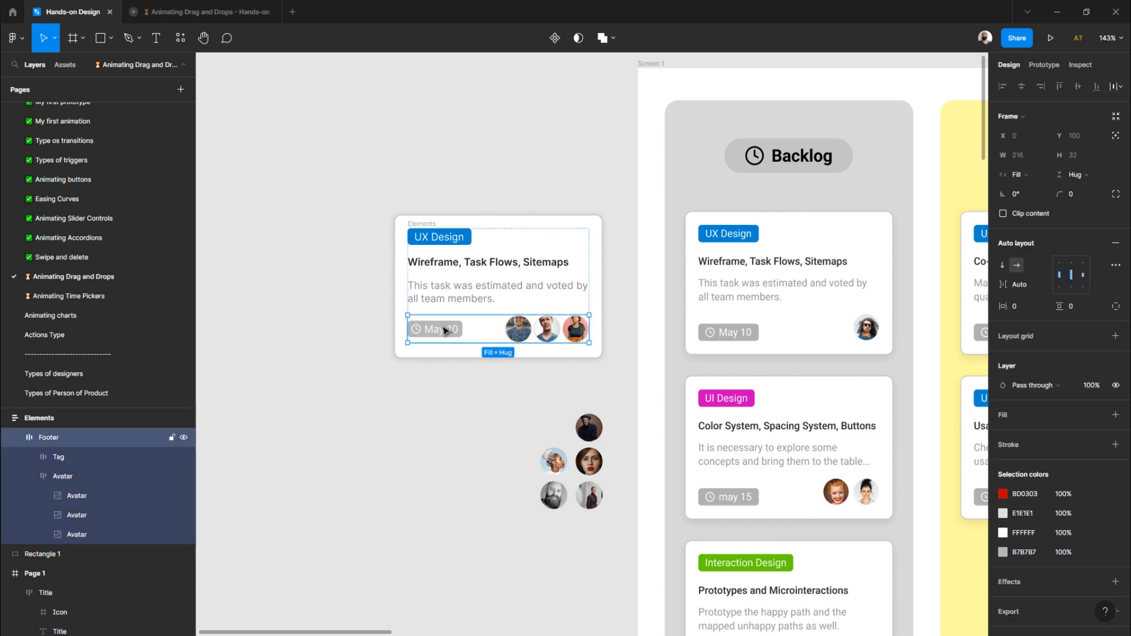
{"action": "left_click", "coordinate": [424, 384]}
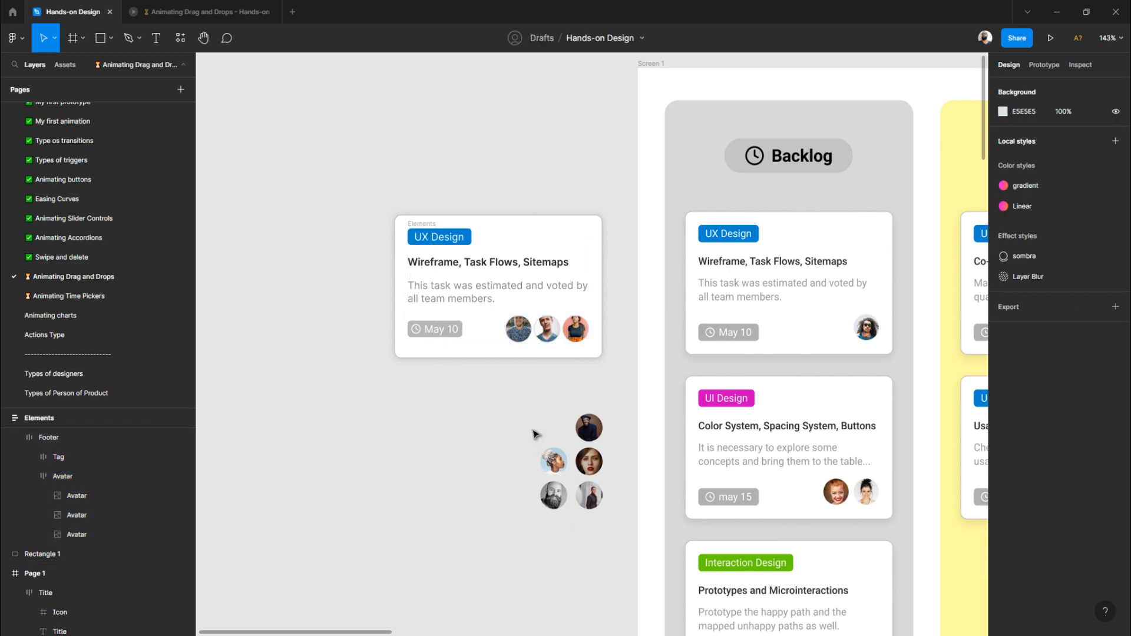
- Move the five loose avatars further down the canvas, away from the card
{"action": "left_click_drag", "start_coordinate": [525, 394], "coordinate": [596, 548]}
{"action": "left_click_drag", "start_coordinate": [586, 492], "coordinate": [589, 607]}
{"action": "left_click", "coordinate": [508, 461]}
- Try moving the card's white background rectangle on its own, and undo each move
{"action": "scroll", "coordinate": [502, 321], "scroll_direction": "up", "scroll_amount": 3}
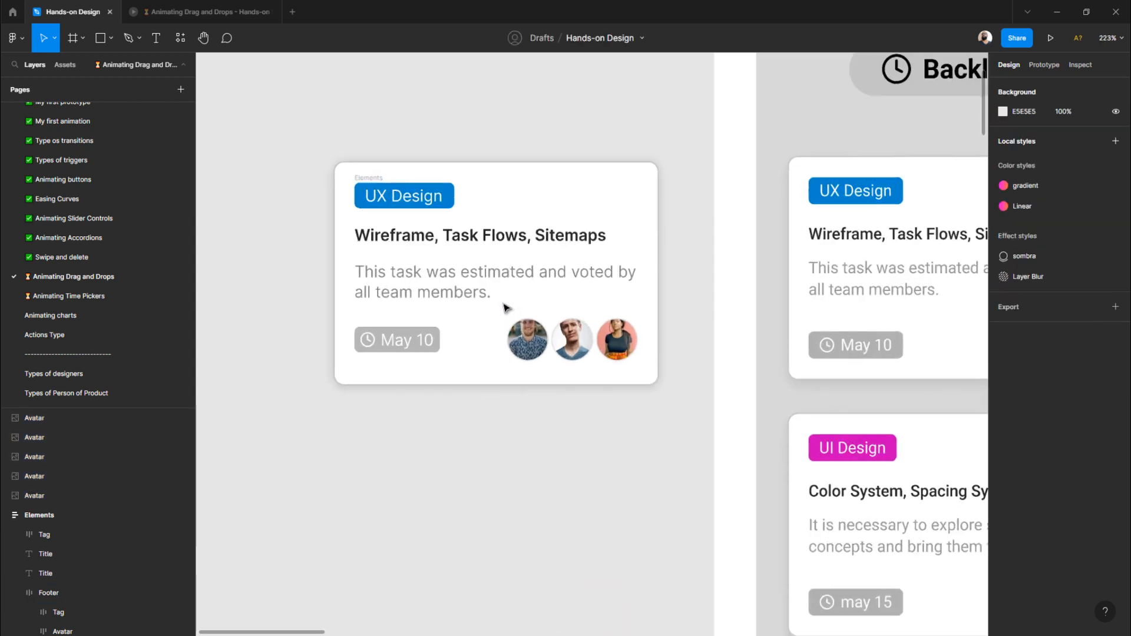
{"action": "scroll", "coordinate": [505, 308], "scroll_direction": "up", "scroll_amount": 1}
{"action": "left_click_drag", "start_coordinate": [345, 232], "coordinate": [323, 115]}
{"action": "key", "text": "ctrl+z"}
{"action": "mouse_move", "coordinate": [368, 220]}
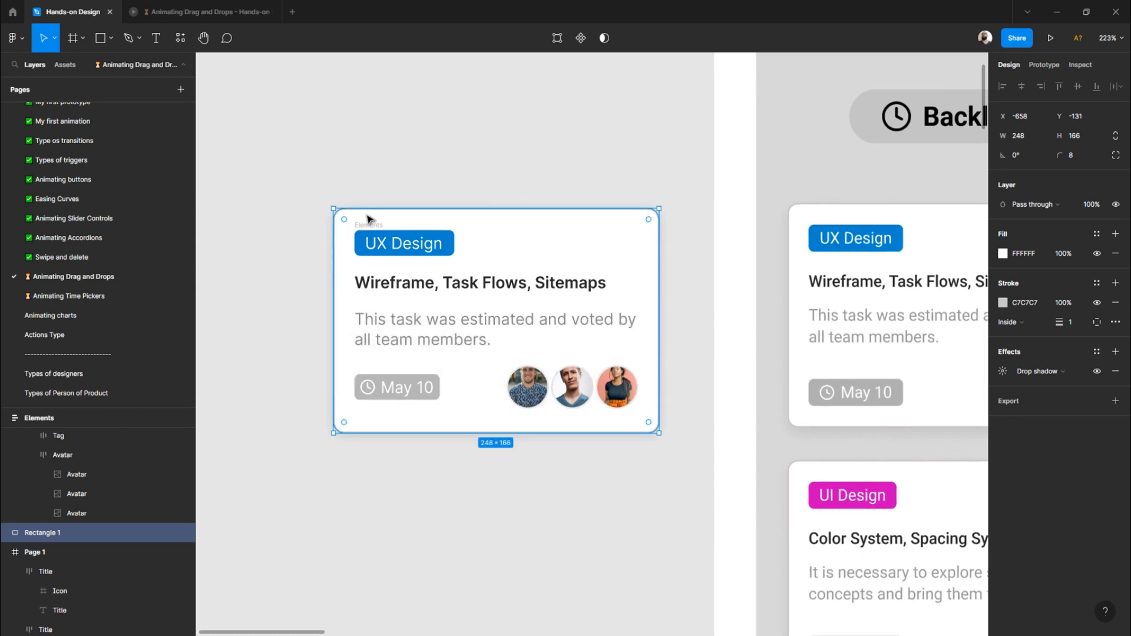
{"action": "left_click_drag", "start_coordinate": [342, 241], "coordinate": [366, 506]}
{"action": "key", "text": "ctrl+z"}
- Create a frame on the empty canvas below the task card and widen it to 248, matching the card's background rectangle
{"action": "scroll", "coordinate": [327, 203], "scroll_direction": "down", "scroll_amount": 1}
{"action": "scroll", "coordinate": [352, 392], "scroll_direction": "down", "scroll_amount": 4}
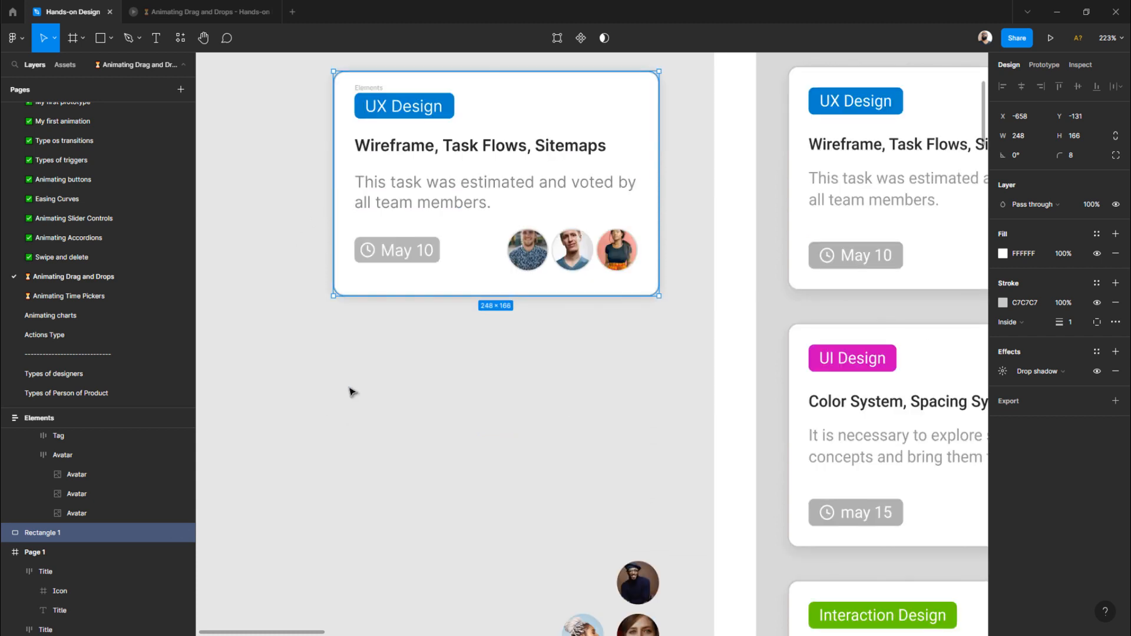
{"action": "scroll", "coordinate": [365, 129], "scroll_direction": "up", "scroll_amount": 1}
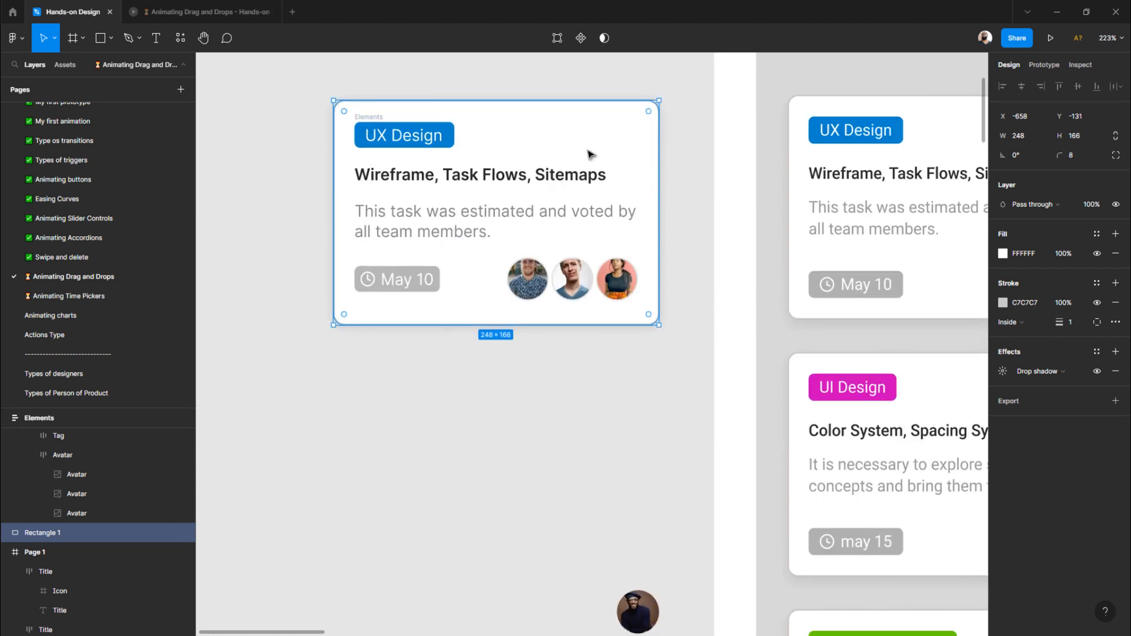
{"action": "left_click", "coordinate": [284, 384]}
{"action": "left_click", "coordinate": [346, 138]}
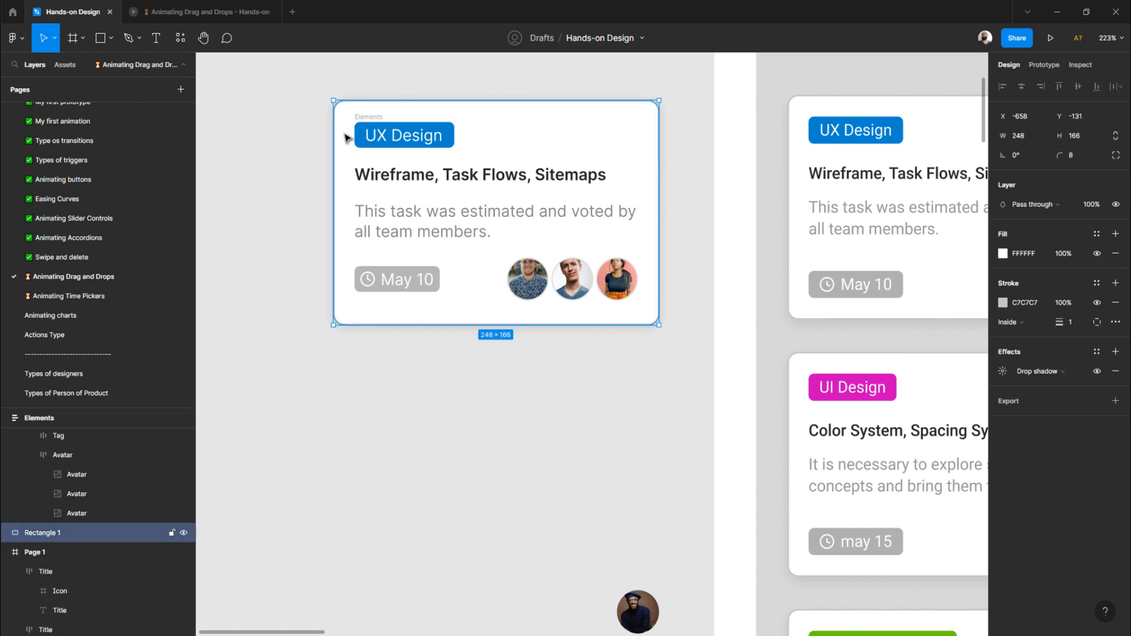
{"action": "left_click", "coordinate": [344, 371]}
{"action": "key", "text": "f"}
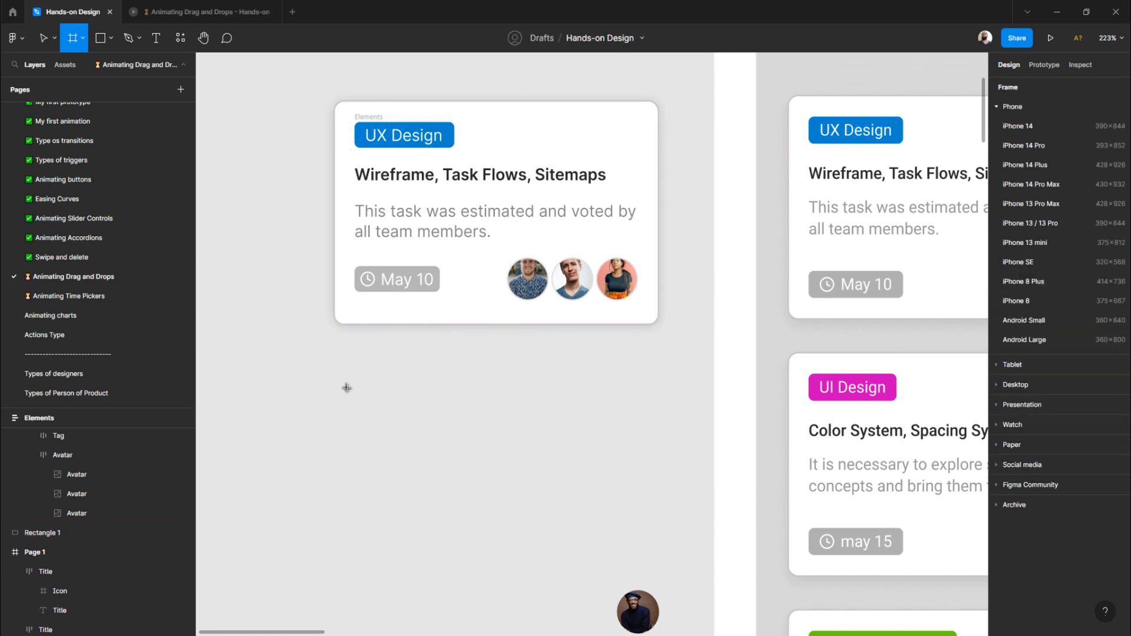
{"action": "left_click", "coordinate": [346, 386]}
{"action": "left_click_drag", "start_coordinate": [318, 351], "coordinate": [374, 399]}
{"action": "left_click_drag", "start_coordinate": [589, 416], "coordinate": [657, 411]}
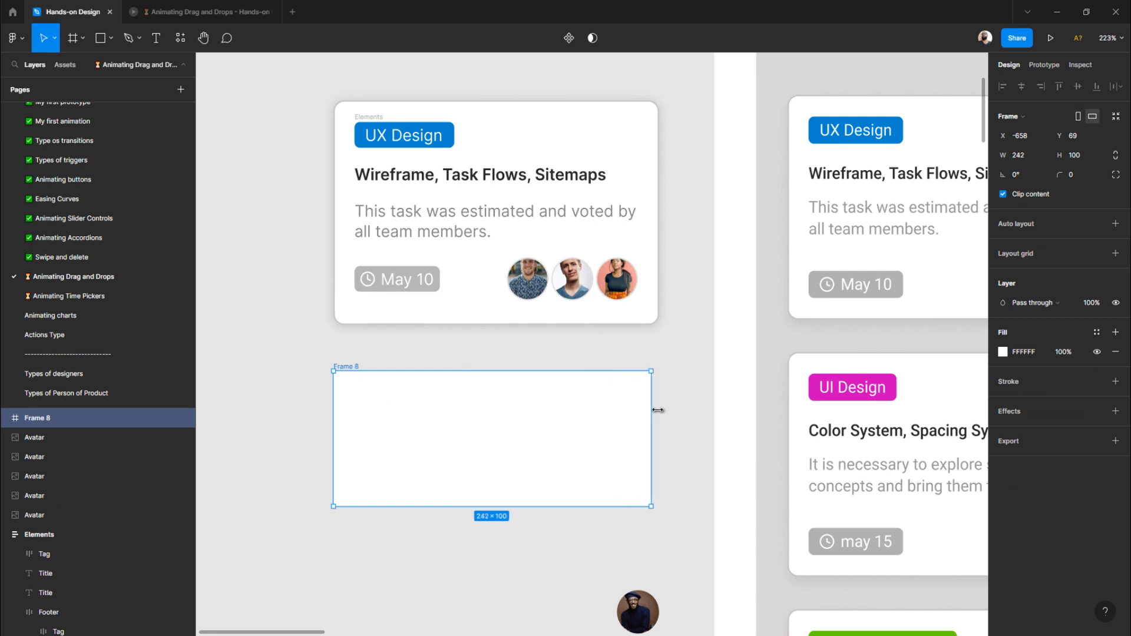
{"action": "scroll", "coordinate": [462, 414], "scroll_direction": "down", "scroll_amount": 1}
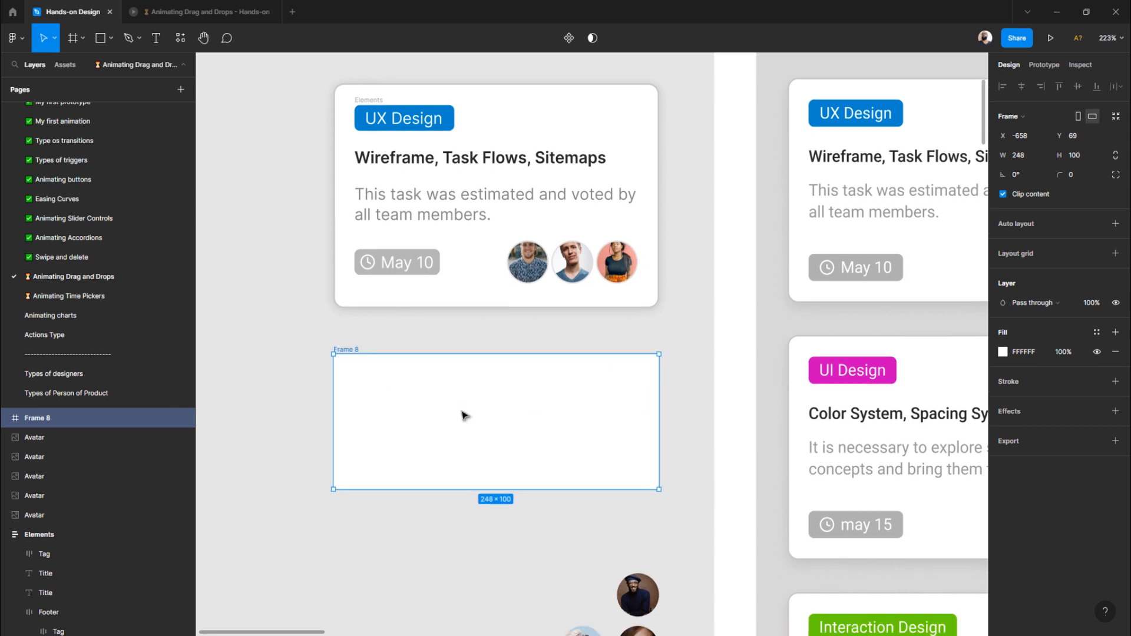
- Set the new frame's height to 166, the same as the card's background rectangle
{"action": "left_click", "coordinate": [340, 89]}
{"action": "left_click", "coordinate": [475, 391]}
{"action": "left_click", "coordinate": [1083, 156]}
{"action": "key", "text": "Return"}
{"action": "scroll", "coordinate": [548, 437], "scroll_direction": "down", "scroll_amount": 3}
{"action": "scroll", "coordinate": [515, 429], "scroll_direction": "down", "scroll_amount": 2}
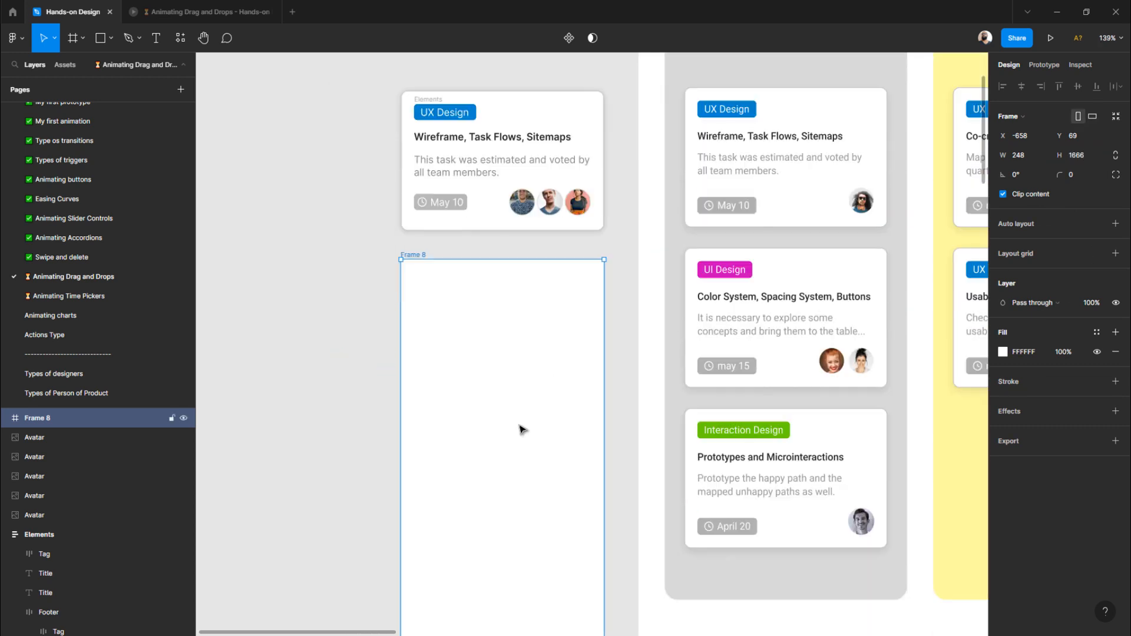
{"action": "left_click", "coordinate": [1090, 158]}
{"action": "key", "text": "Return"}
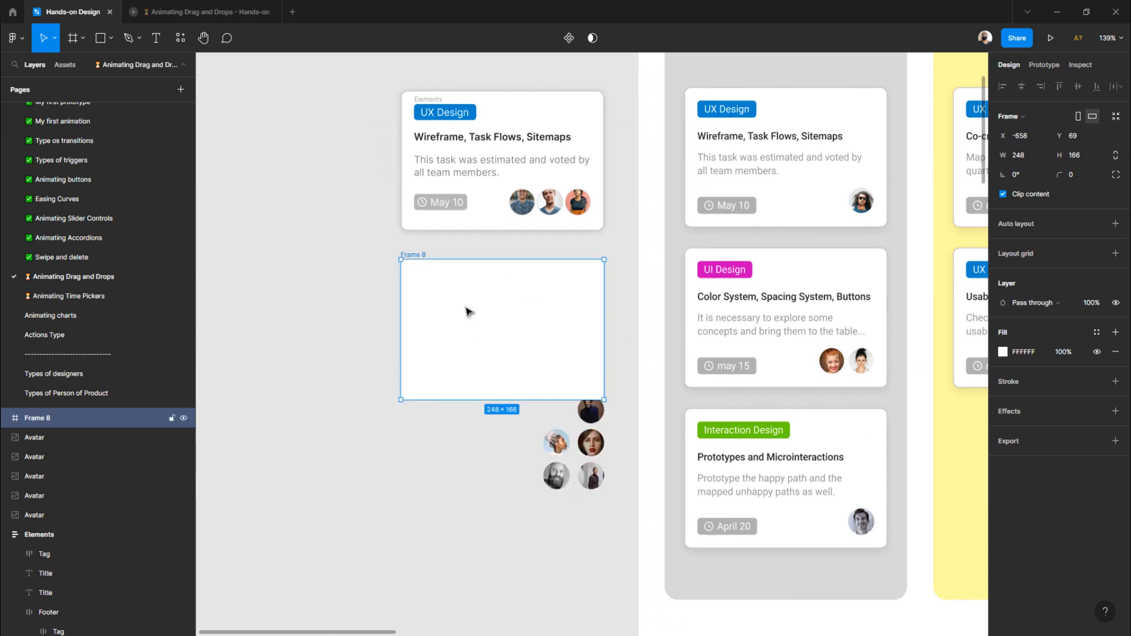
- Move the five loose avatars further down the canvas and align the empty frame directly beneath the task card
{"action": "left_click_drag", "start_coordinate": [467, 313], "coordinate": [387, 307]}
{"action": "left_click_drag", "start_coordinate": [553, 523], "coordinate": [607, 401]}
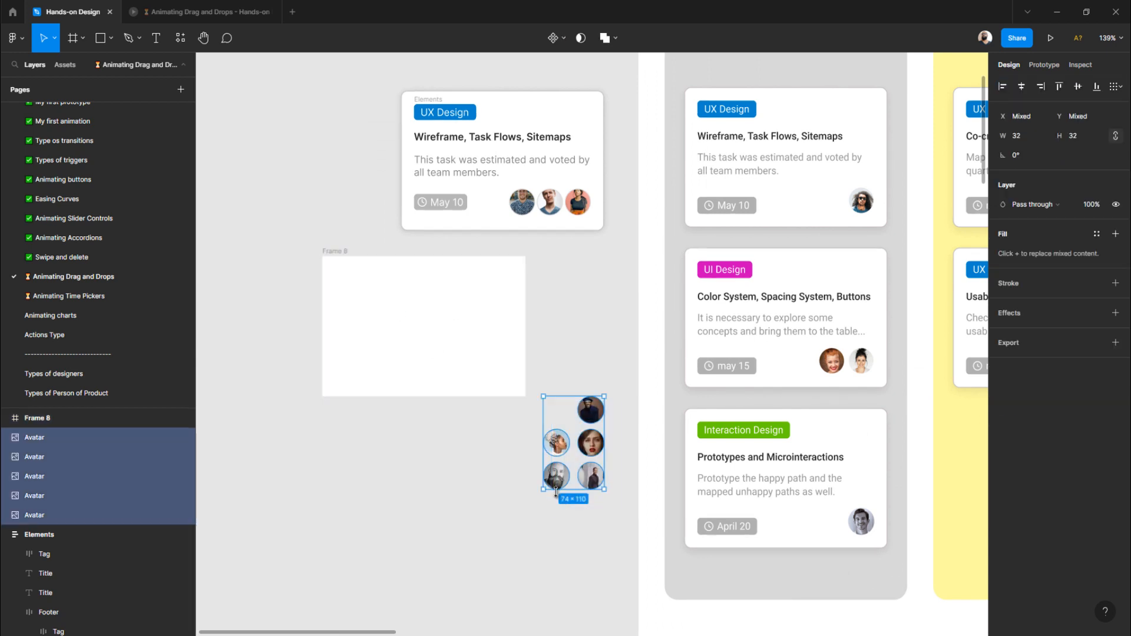
{"action": "left_click_drag", "start_coordinate": [559, 482], "coordinate": [558, 561]}
{"action": "left_click", "coordinate": [469, 453]}
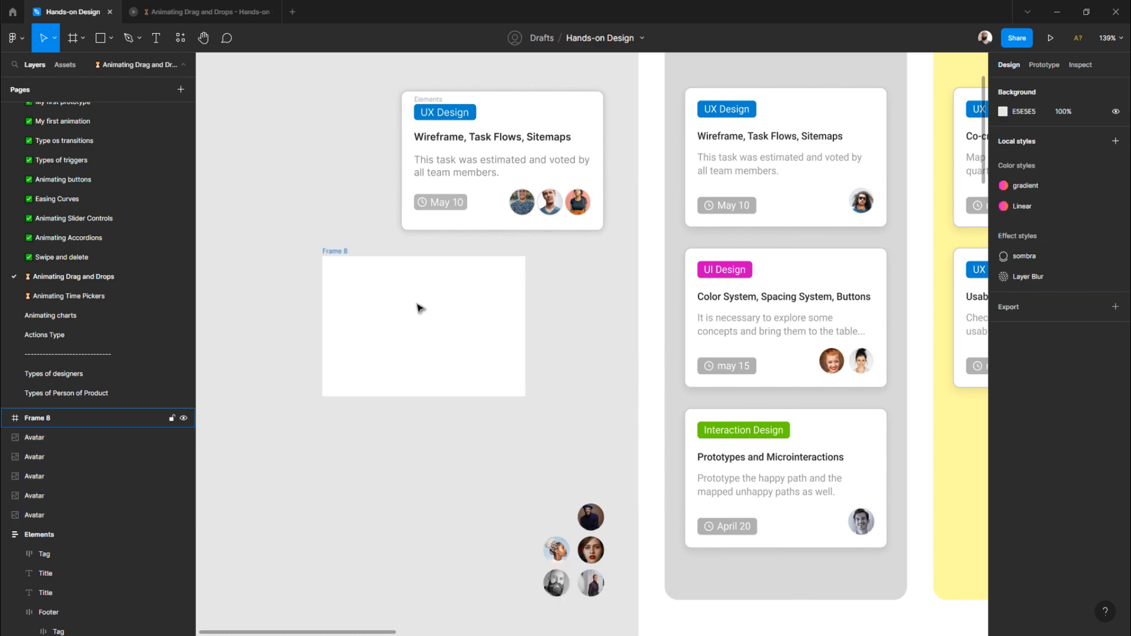
{"action": "left_click_drag", "start_coordinate": [416, 308], "coordinate": [494, 313]}
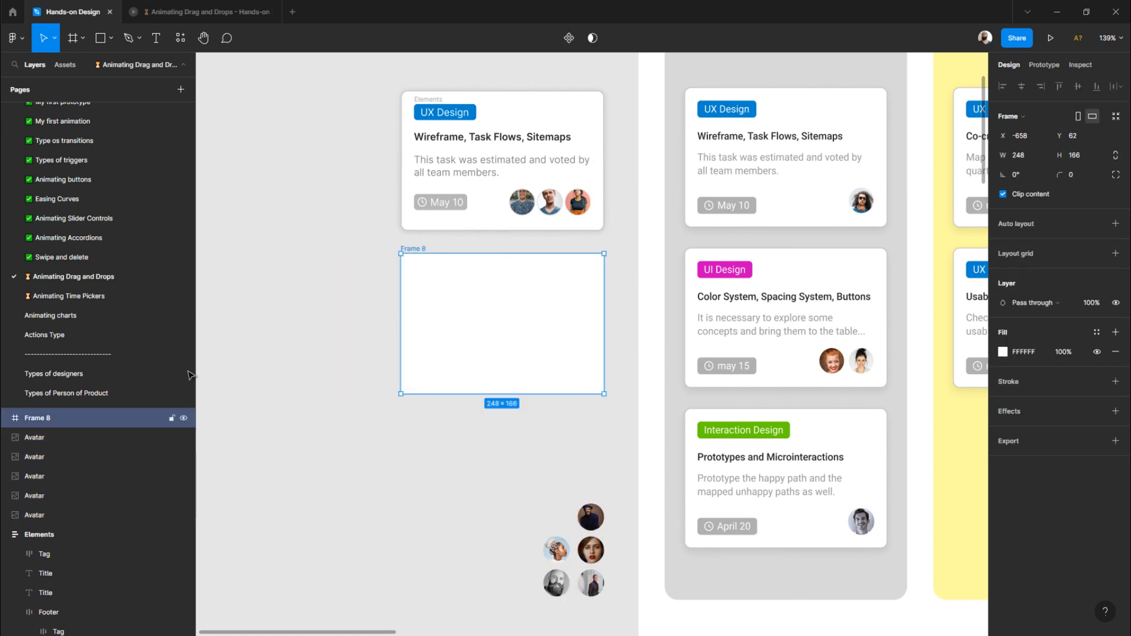
- Rename the empty frame as Card
{"action": "double_click", "coordinate": [47, 422]}
{"action": "type", "text": "Ca"}
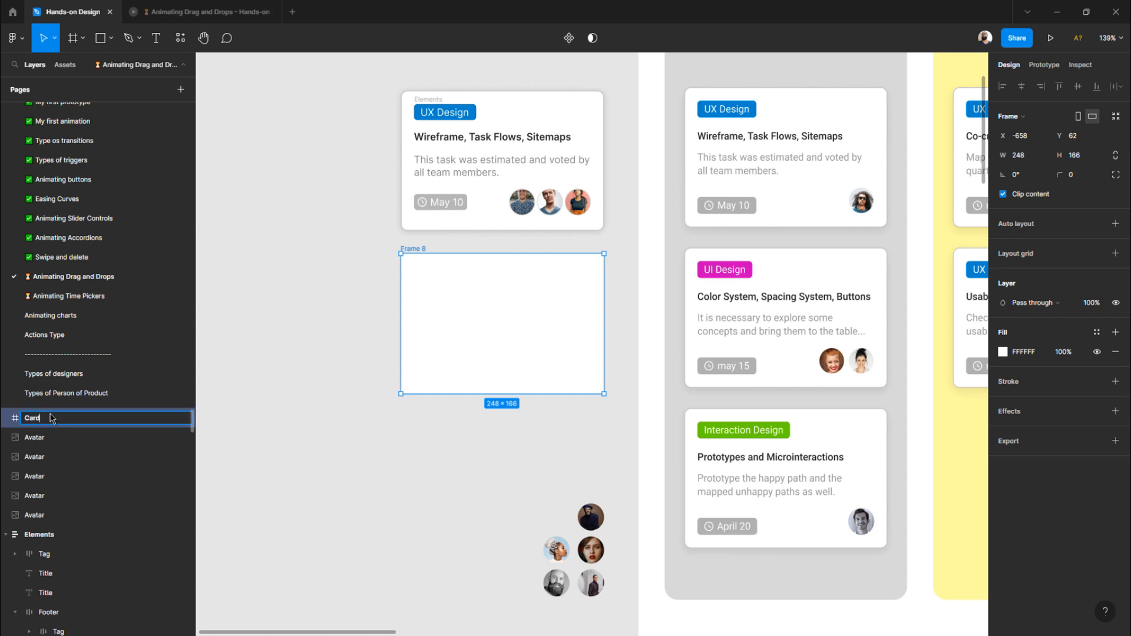
{"action": "type", "text": "rd"}
{"action": "key", "text": "Return"}
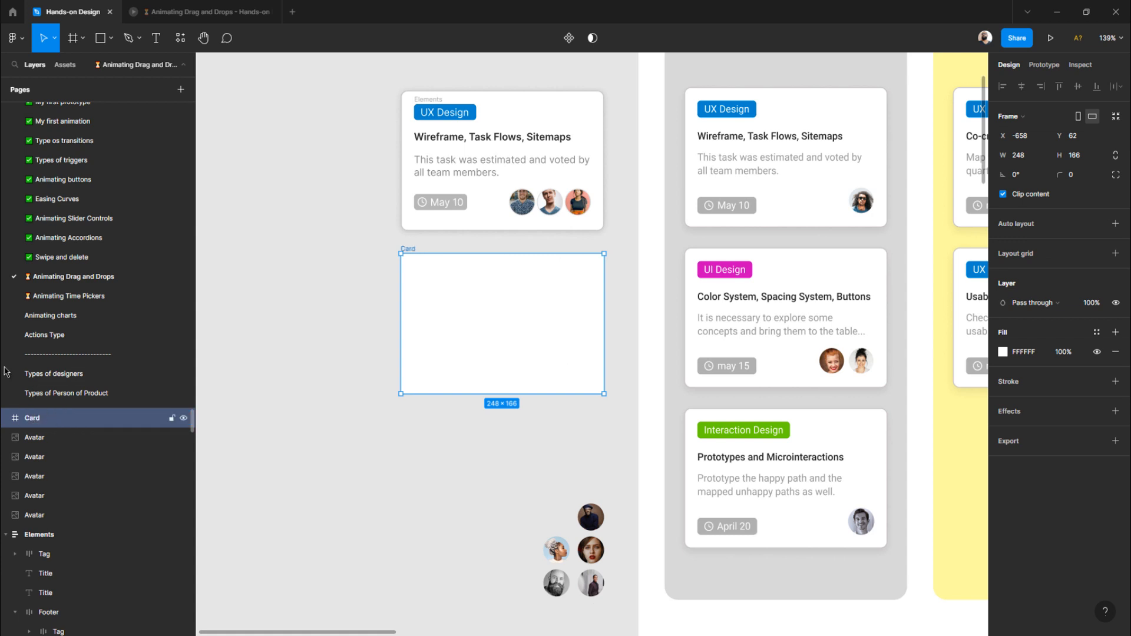
- Copy the properties of the task card's background rectangle and paste them onto the empty Card frame
{"action": "left_click", "coordinate": [407, 98]}
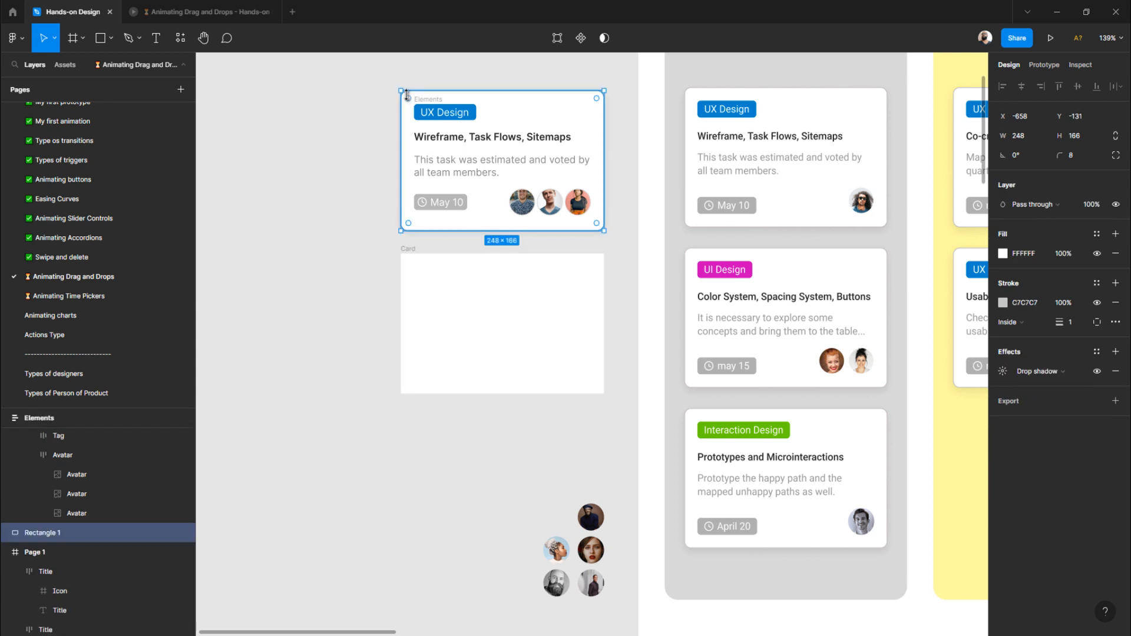
{"action": "left_click", "coordinate": [375, 292]}
{"action": "left_click", "coordinate": [429, 263]}
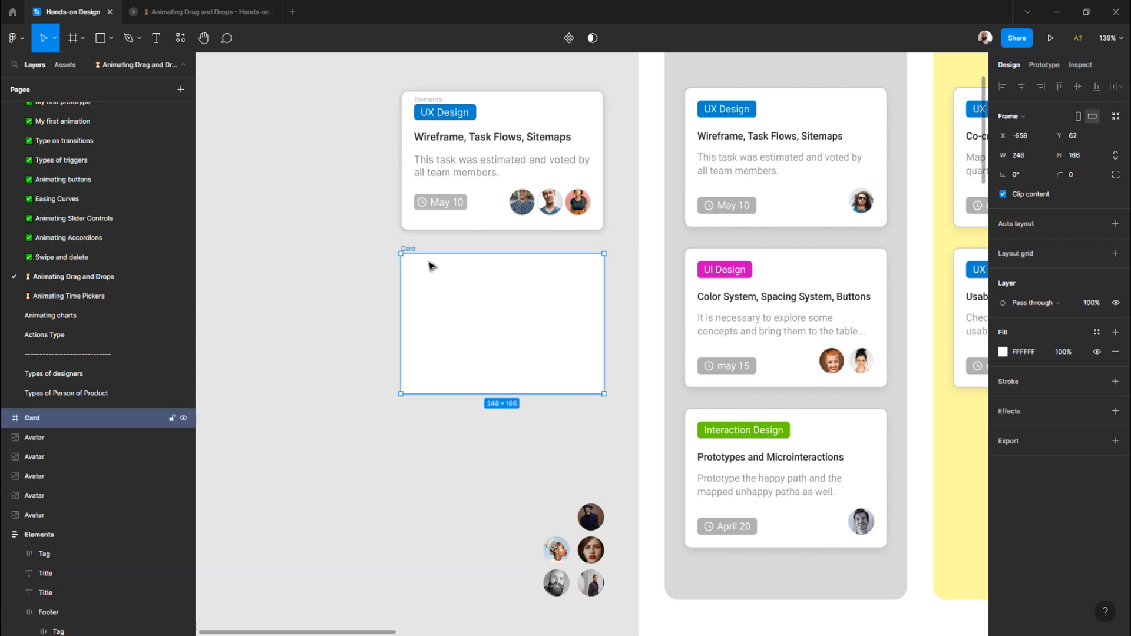
{"action": "left_click", "coordinate": [409, 100]}
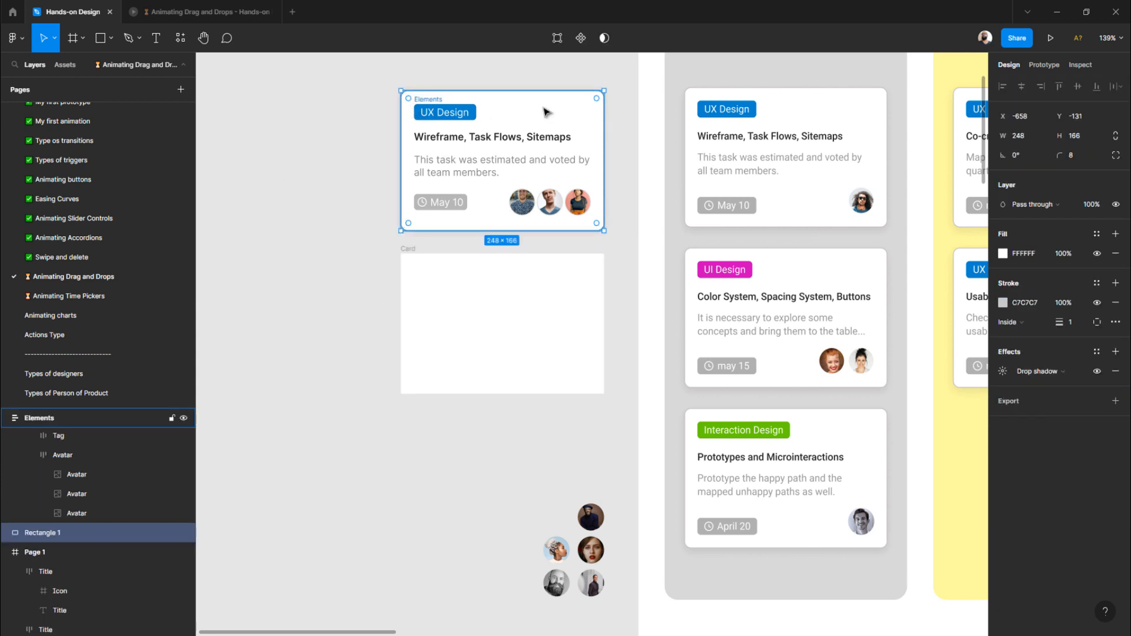
{"action": "scroll", "coordinate": [428, 215], "scroll_direction": "up", "scroll_amount": 5}
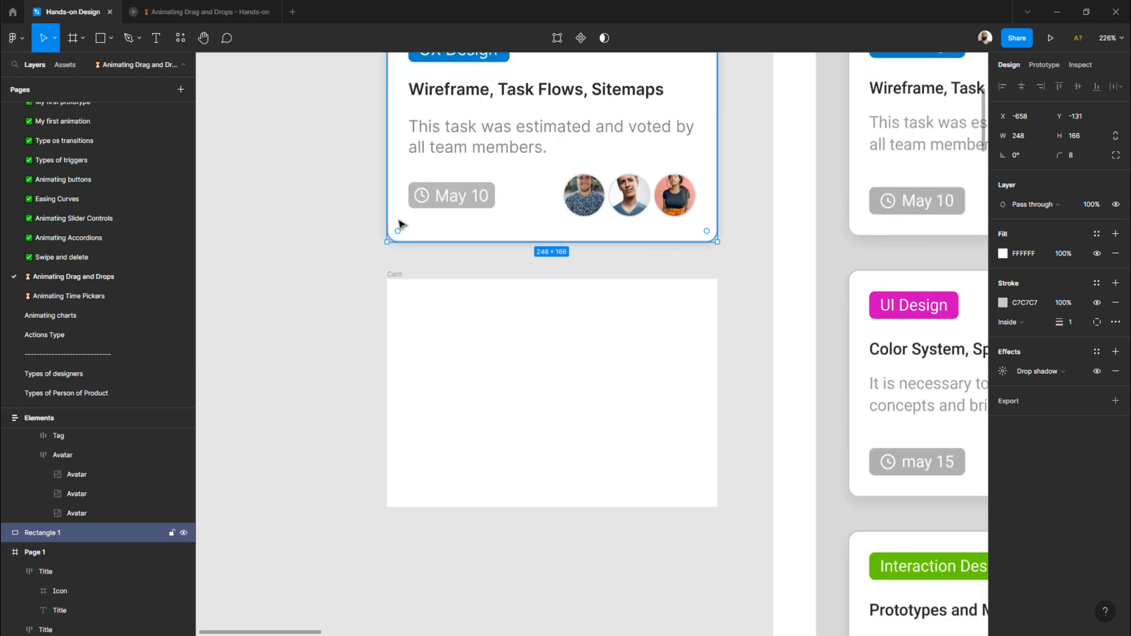
{"action": "right_click", "coordinate": [395, 221]}
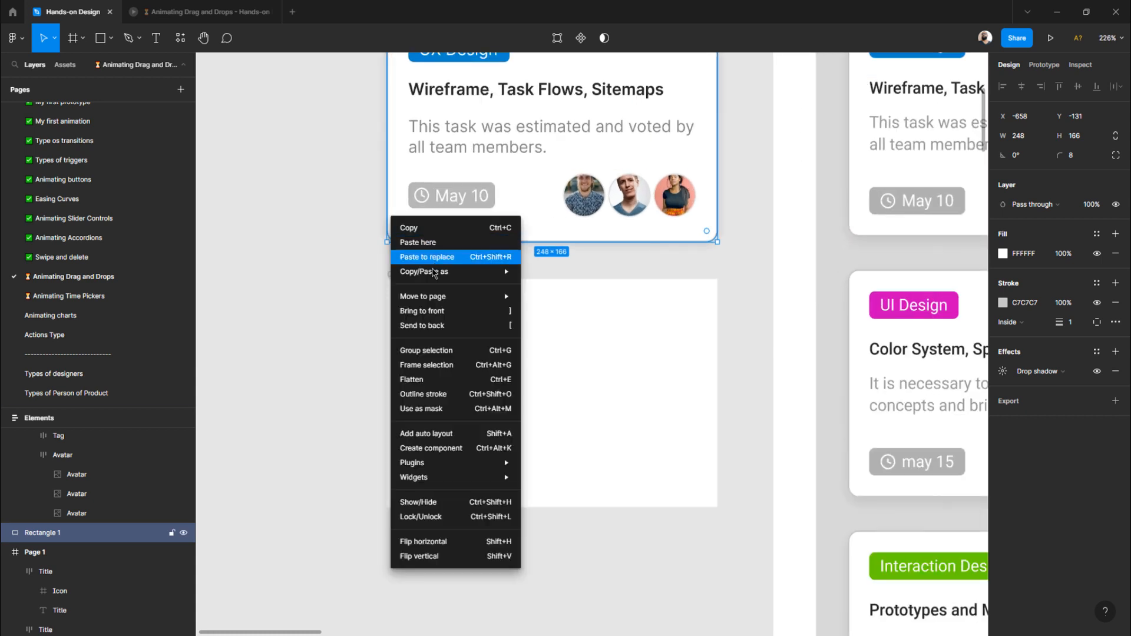
{"action": "mouse_move", "coordinate": [432, 274]}
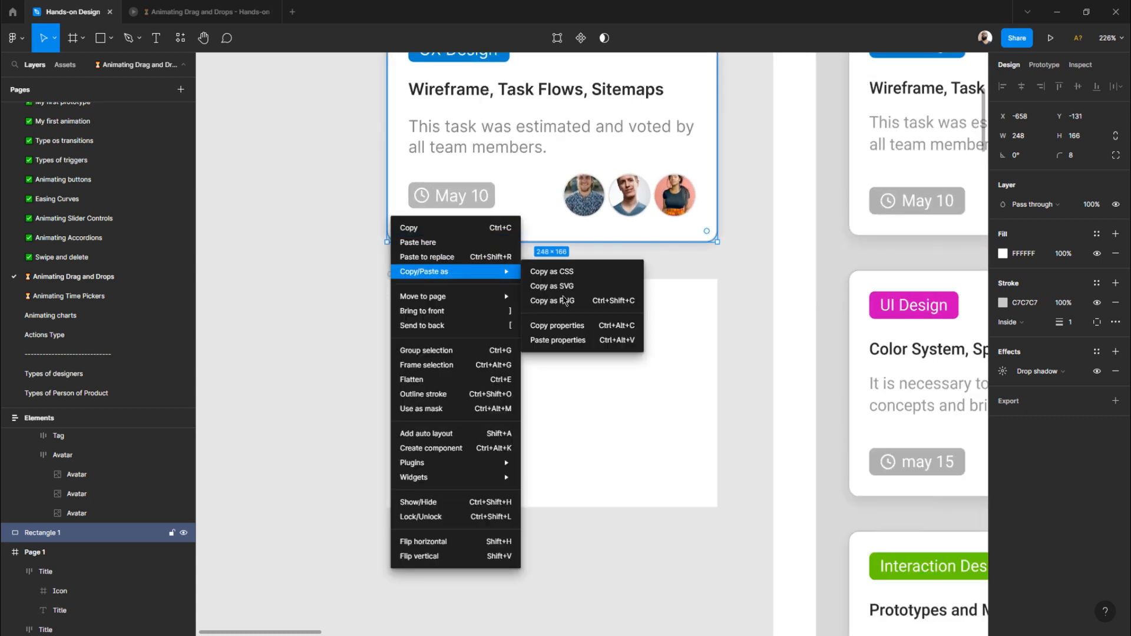
{"action": "left_click", "coordinate": [589, 333]}
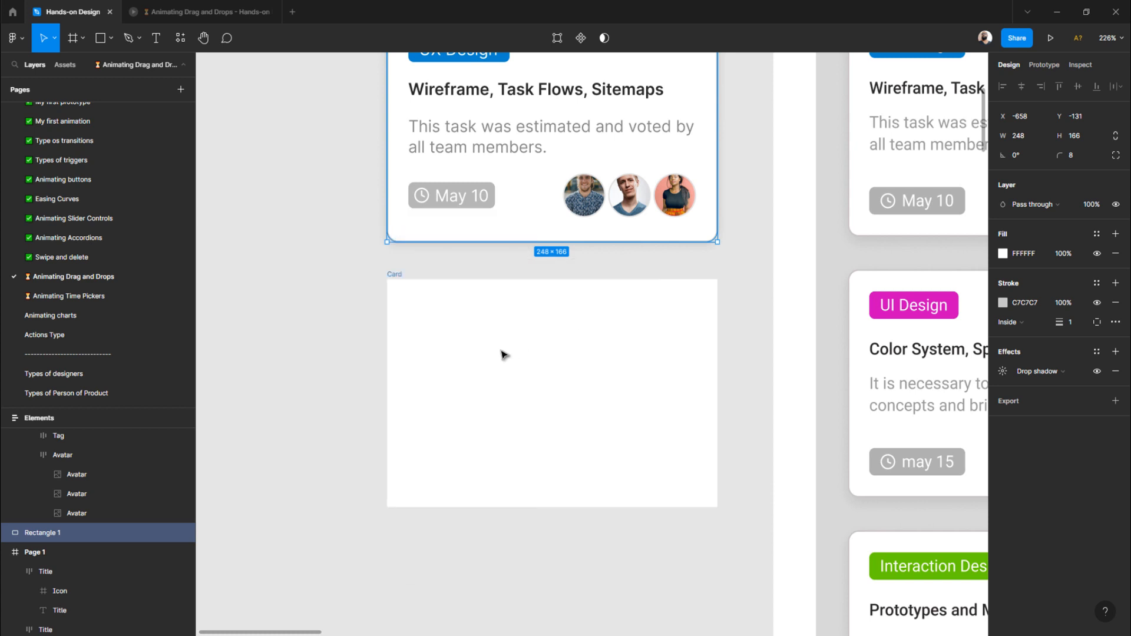
{"action": "right_click", "coordinate": [502, 353]}
{"action": "mouse_move", "coordinate": [542, 324]}
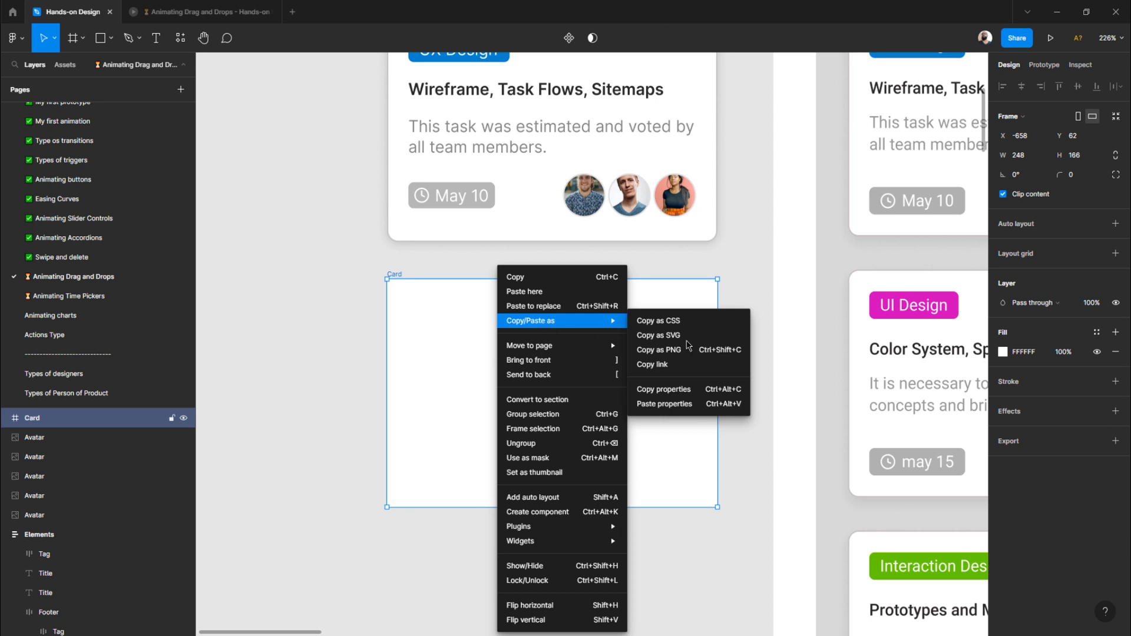
{"action": "left_click", "coordinate": [672, 404]}
{"action": "left_click", "coordinate": [307, 368]}
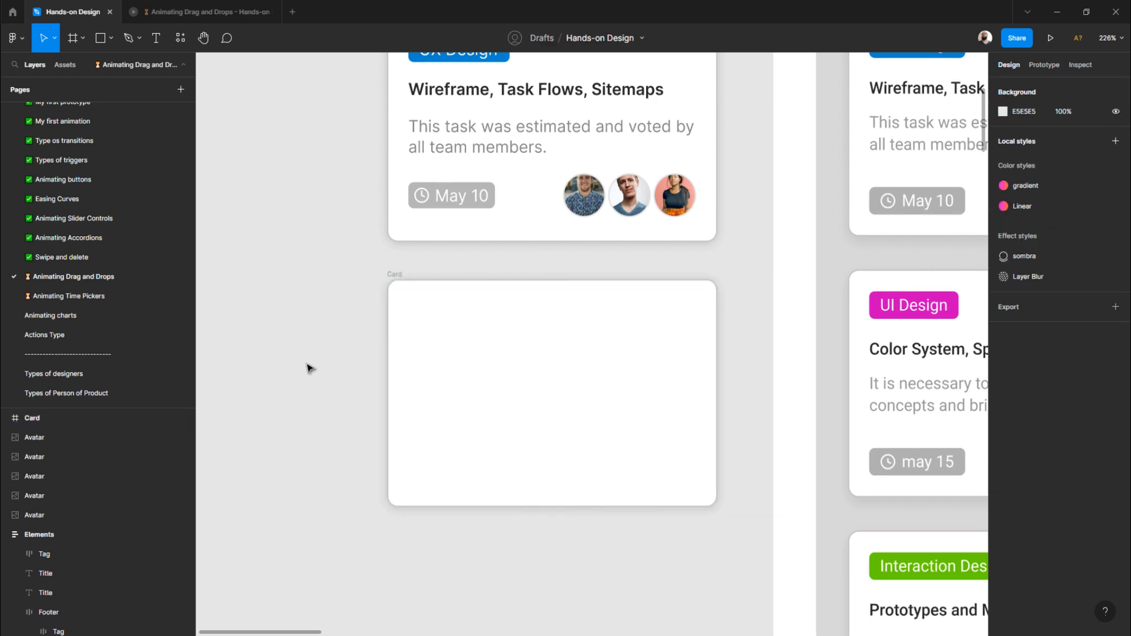
- Move the Elements frame into the Card frame at about X 20, Y 17, and shift the whole Card slightly to the left
{"action": "scroll", "coordinate": [343, 393], "scroll_direction": "up", "scroll_amount": 3}
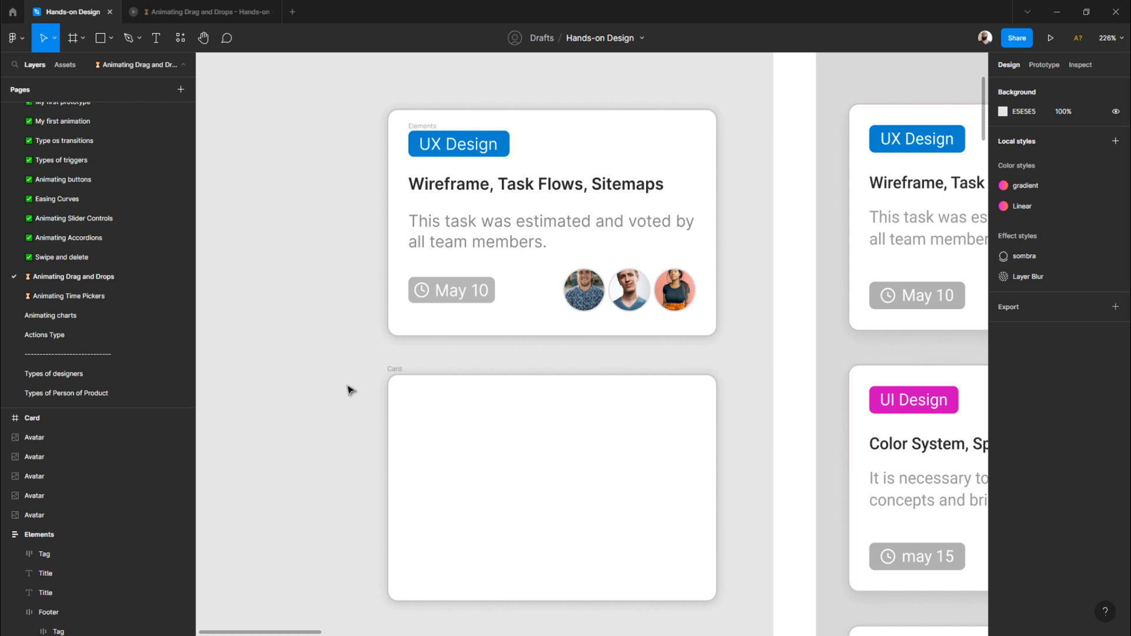
{"action": "left_click_drag", "start_coordinate": [429, 133], "coordinate": [433, 405]}
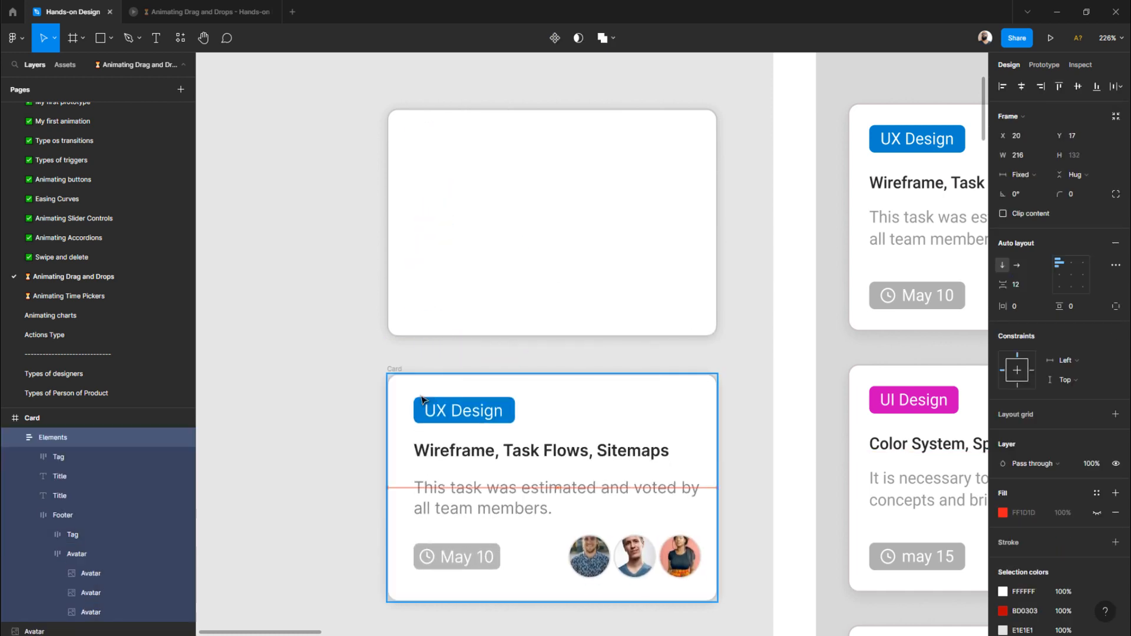
{"action": "left_click", "coordinate": [341, 403]}
{"action": "left_click_drag", "start_coordinate": [397, 372], "coordinate": [360, 364]}
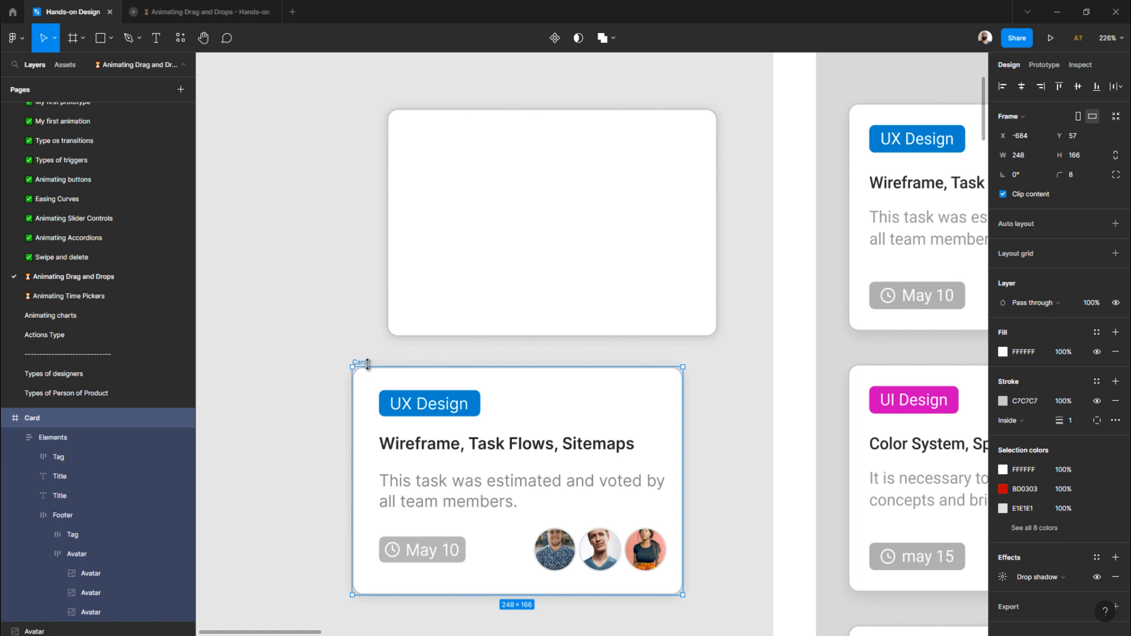
- Try stretching the Card frame downwards to a height of about 228, and undo the resize
{"action": "scroll", "coordinate": [431, 406], "scroll_direction": "down", "scroll_amount": 4}
{"action": "left_click_drag", "start_coordinate": [430, 403], "coordinate": [428, 487]}
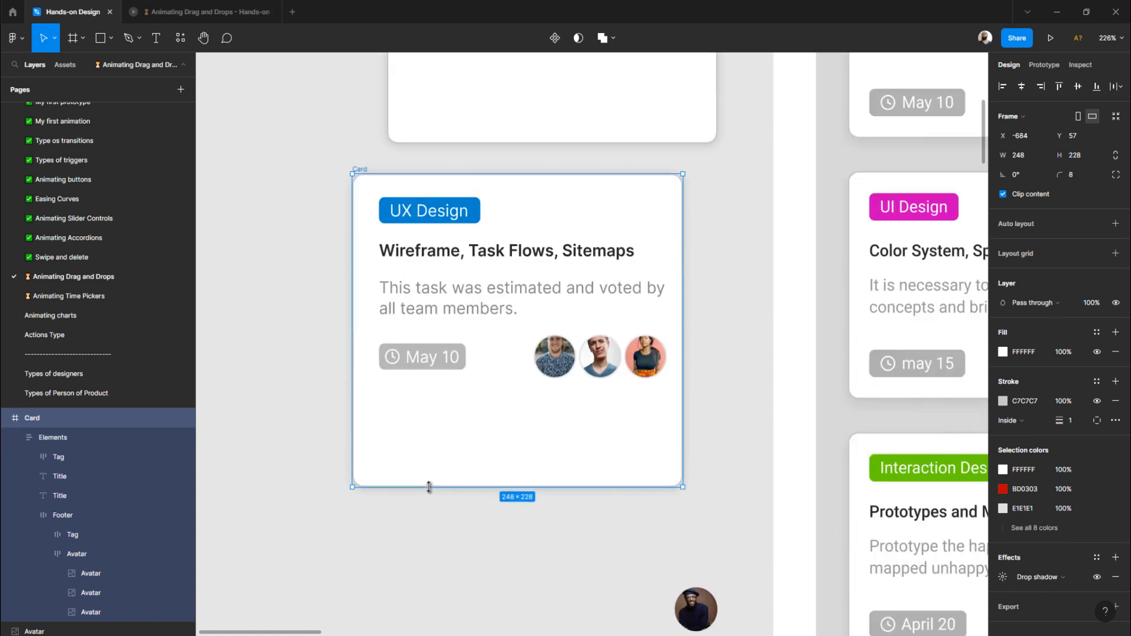
{"action": "key", "text": "ctrl+z"}
- Delete the leftover white background rectangle above the Card frame
{"action": "scroll", "coordinate": [487, 380], "scroll_direction": "up", "scroll_amount": 3}
{"action": "left_click", "coordinate": [488, 213]}
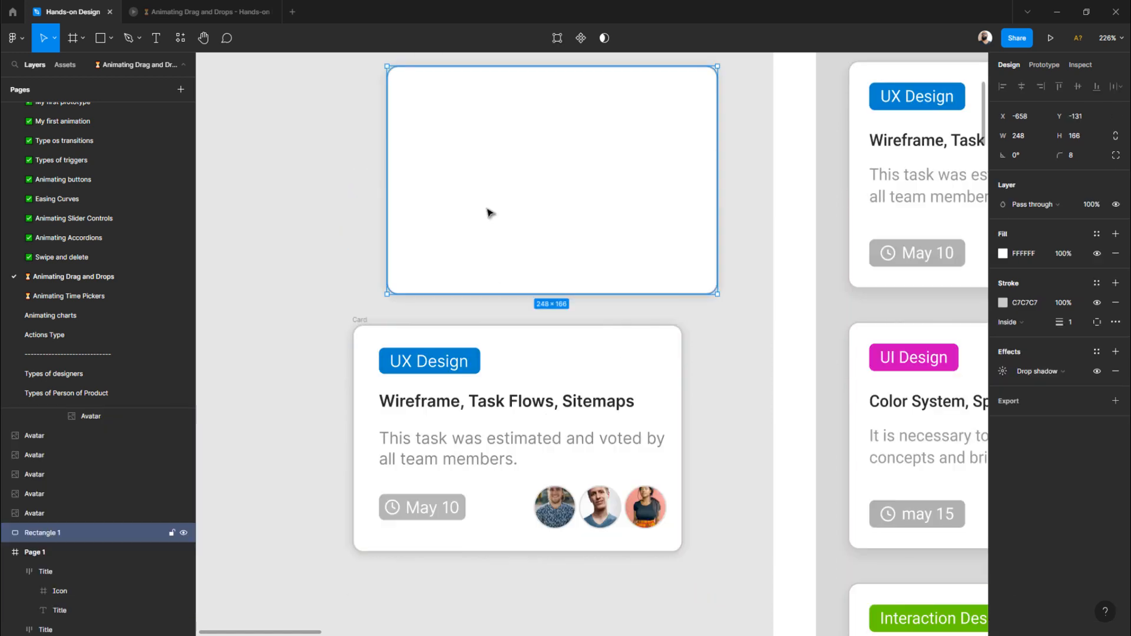
{"action": "key", "text": "Delete"}
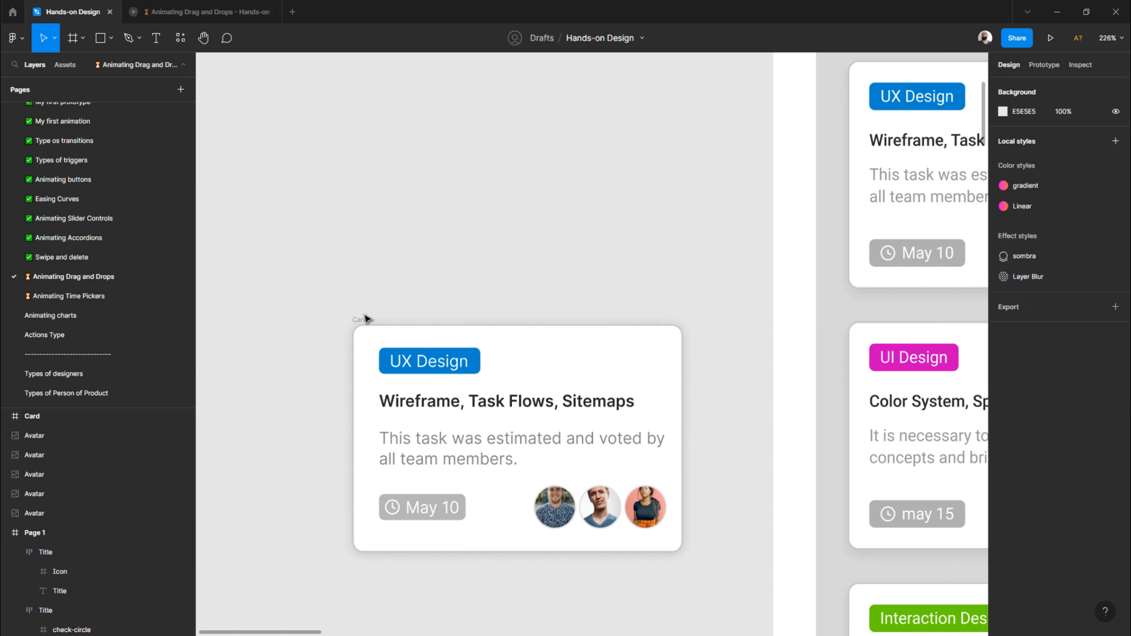
- Move the standalone Card frame up and to the left, farther from the Backlog column
{"action": "left_click", "coordinate": [365, 318]}
{"action": "scroll", "coordinate": [380, 300], "scroll_direction": "down", "scroll_amount": 2}
{"action": "scroll", "coordinate": [383, 304], "scroll_direction": "down", "scroll_amount": 5}
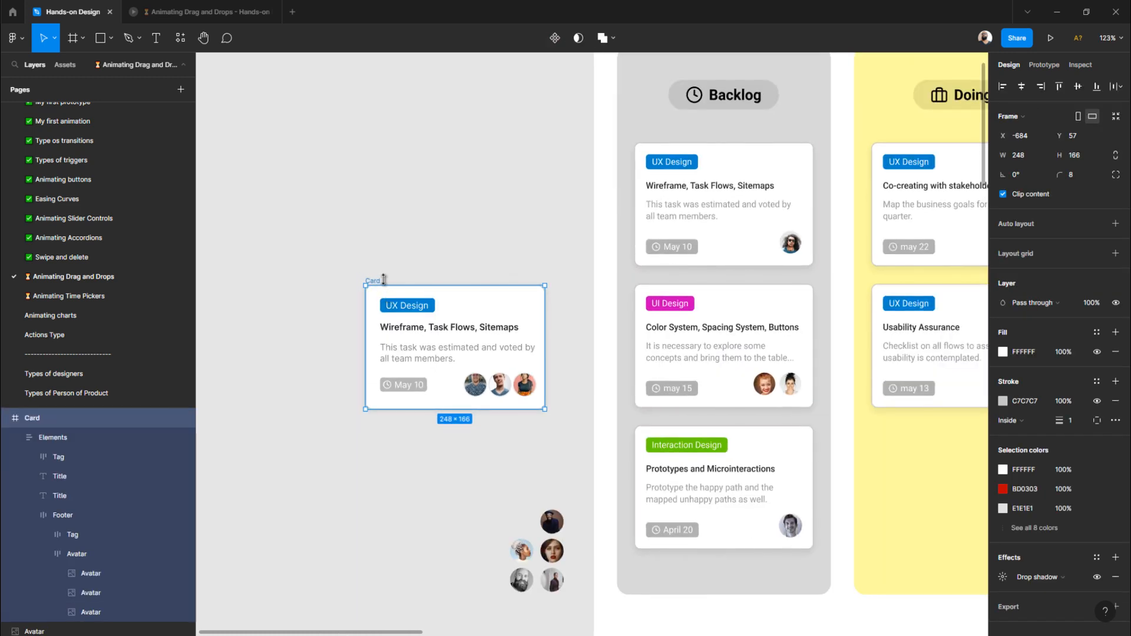
{"action": "left_click_drag", "start_coordinate": [377, 281], "coordinate": [286, 212]}
- Try the Hug contents width on the Card's inner Elements frame, and undo it
{"action": "left_click", "coordinate": [332, 266]}
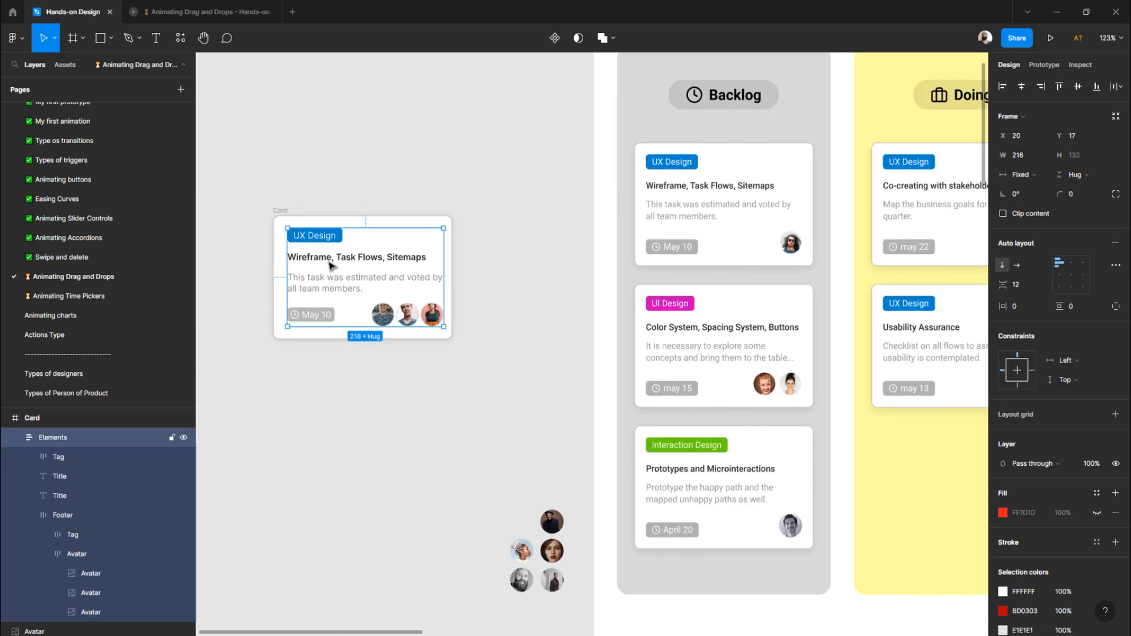
{"action": "left_click", "coordinate": [1027, 181]}
{"action": "left_click", "coordinate": [1027, 191]}
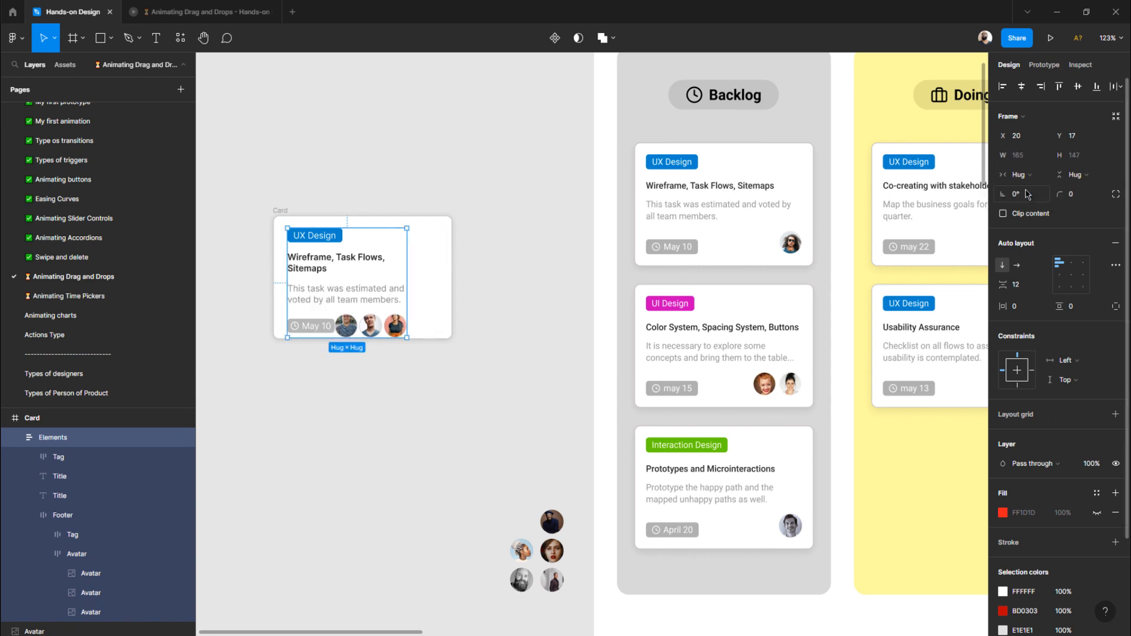
{"action": "key", "text": "ctrl+z"}
{"action": "left_click", "coordinate": [1025, 194]}
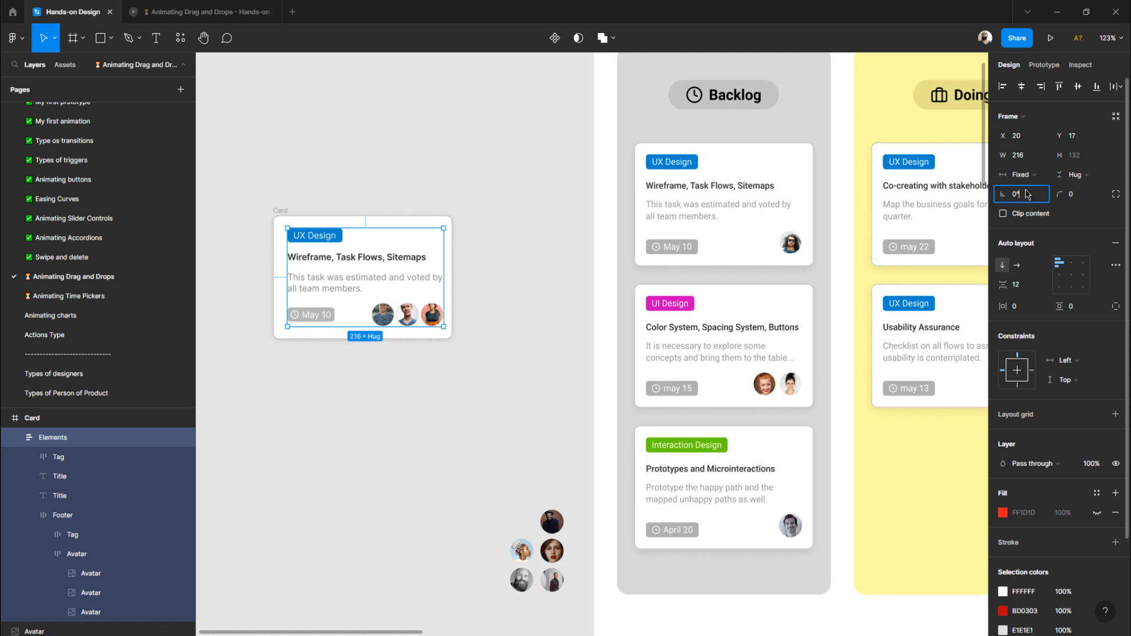
{"action": "left_click", "coordinate": [1027, 177]}
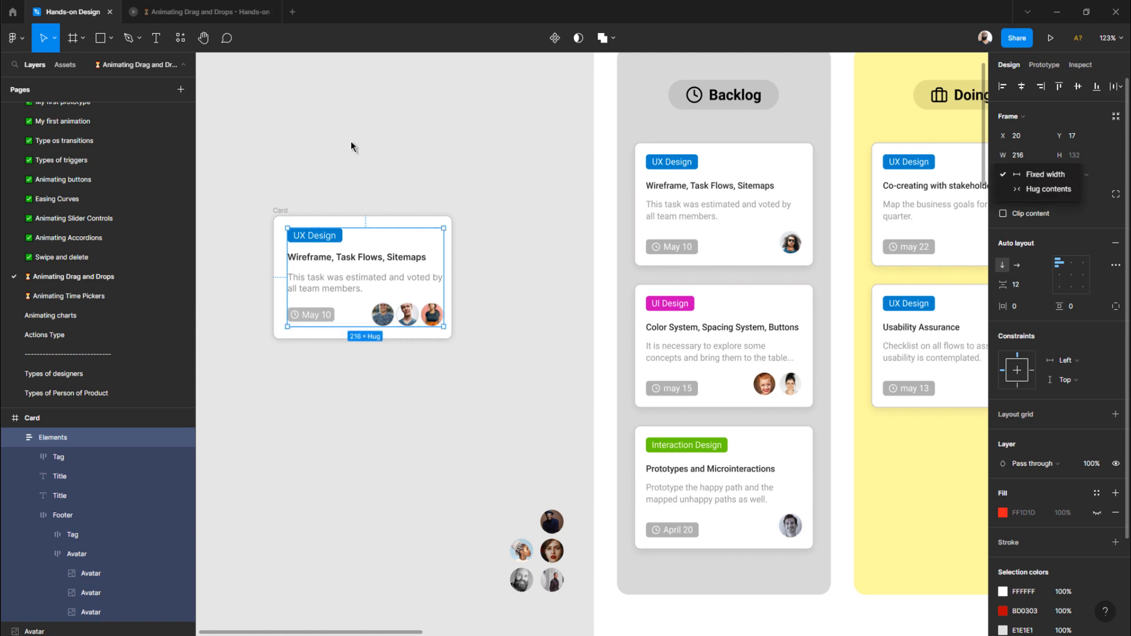
{"action": "left_click", "coordinate": [326, 168]}
{"action": "left_click", "coordinate": [312, 173]}
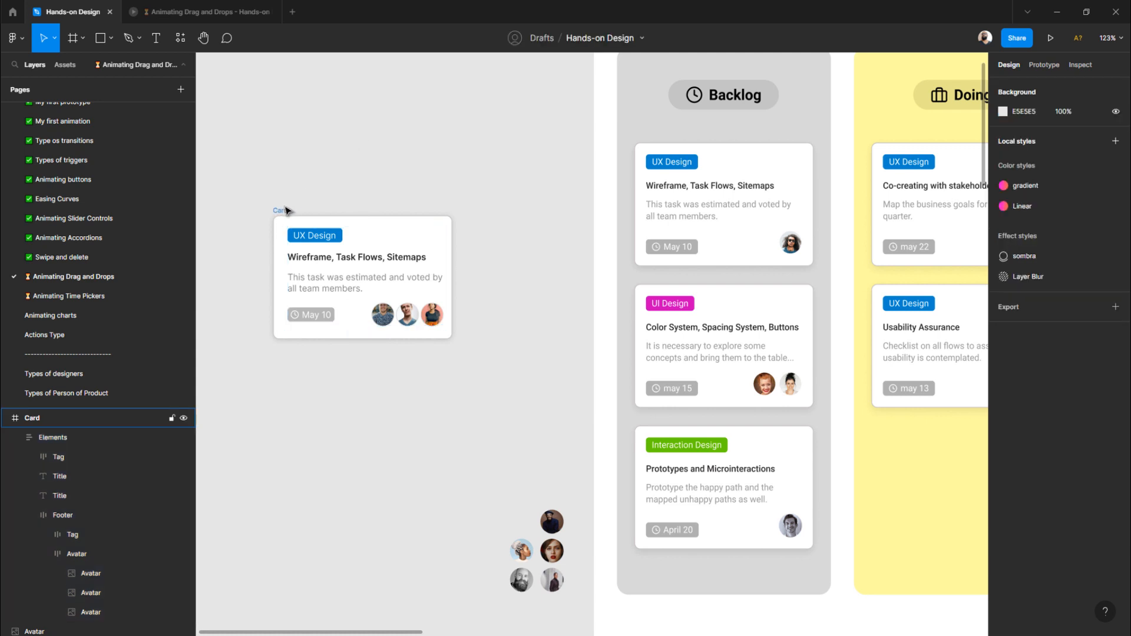
- Duplicate the Card below the original and set the horizontal constraint of the copy's Elements frame to Center
{"action": "left_click_drag", "start_coordinate": [284, 210], "coordinate": [298, 355]}
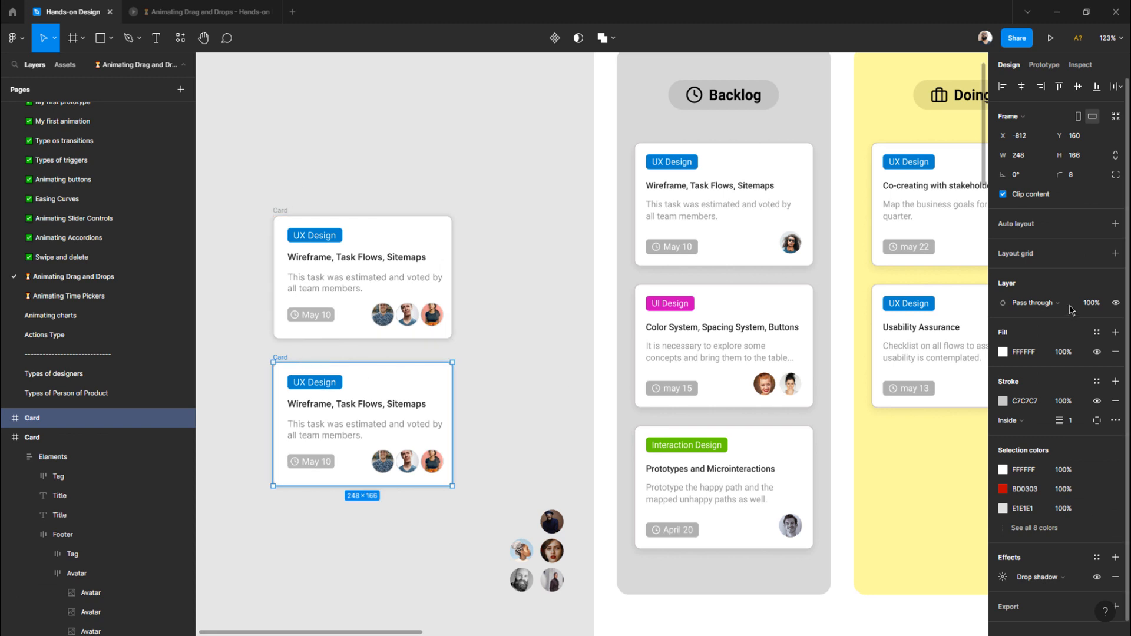
{"action": "key", "text": "Escape"}
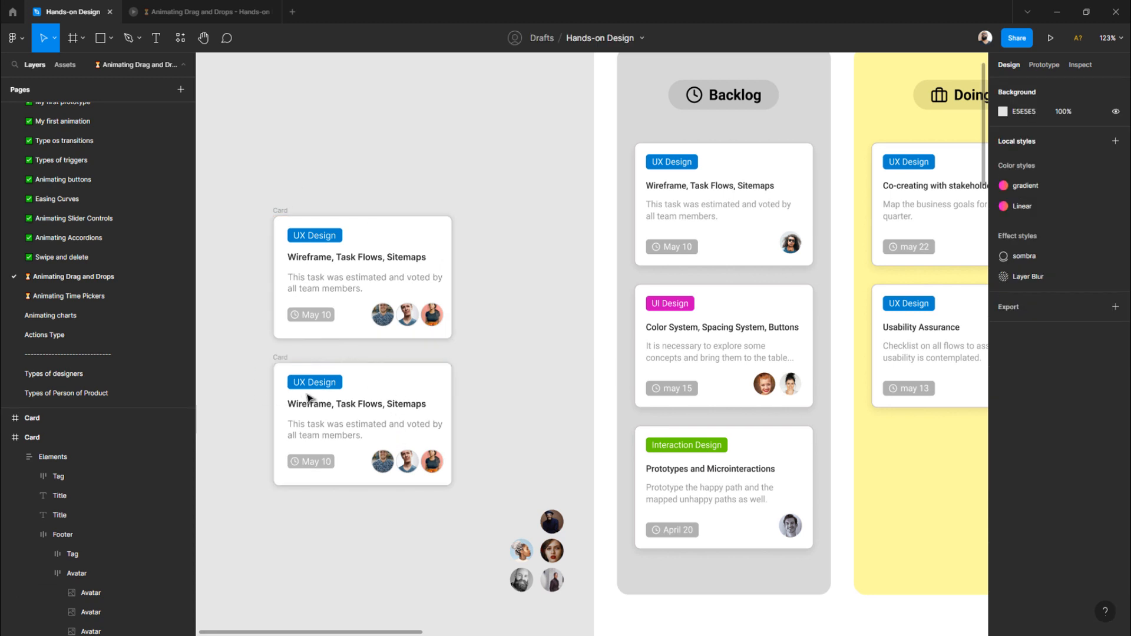
{"action": "left_click", "coordinate": [282, 357]}
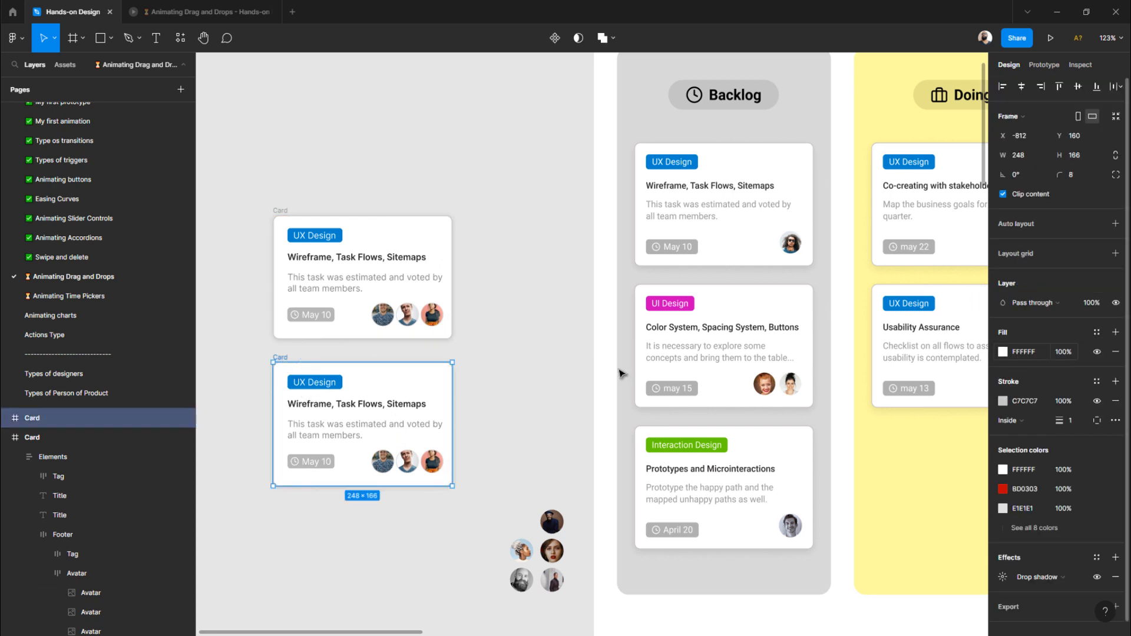
{"action": "left_click", "coordinate": [333, 394]}
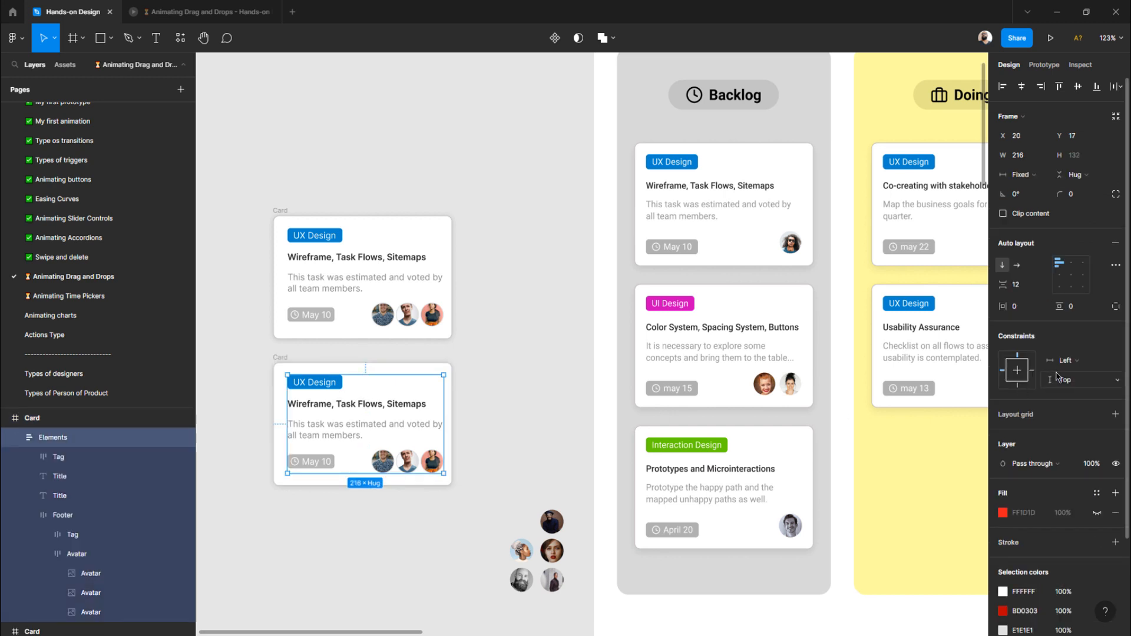
{"action": "left_click", "coordinate": [1021, 371]}
- Stretch the duplicate Card downward to a height of about 230
{"action": "left_click", "coordinate": [281, 358]}
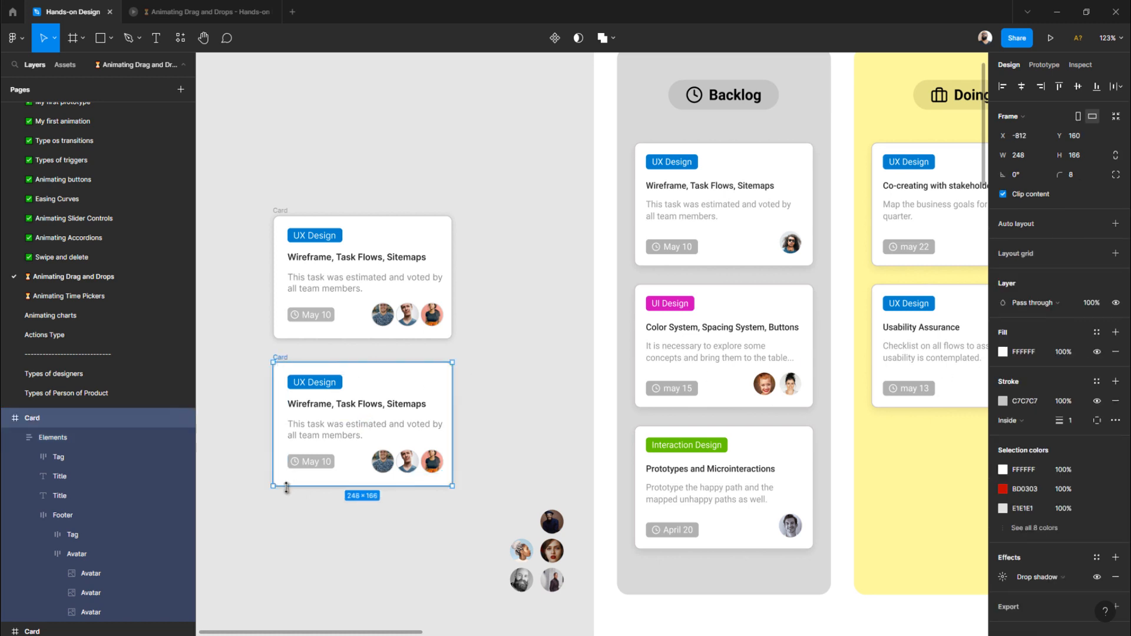
{"action": "left_click_drag", "start_coordinate": [287, 485], "coordinate": [287, 533]}
{"action": "key", "text": "Escape"}
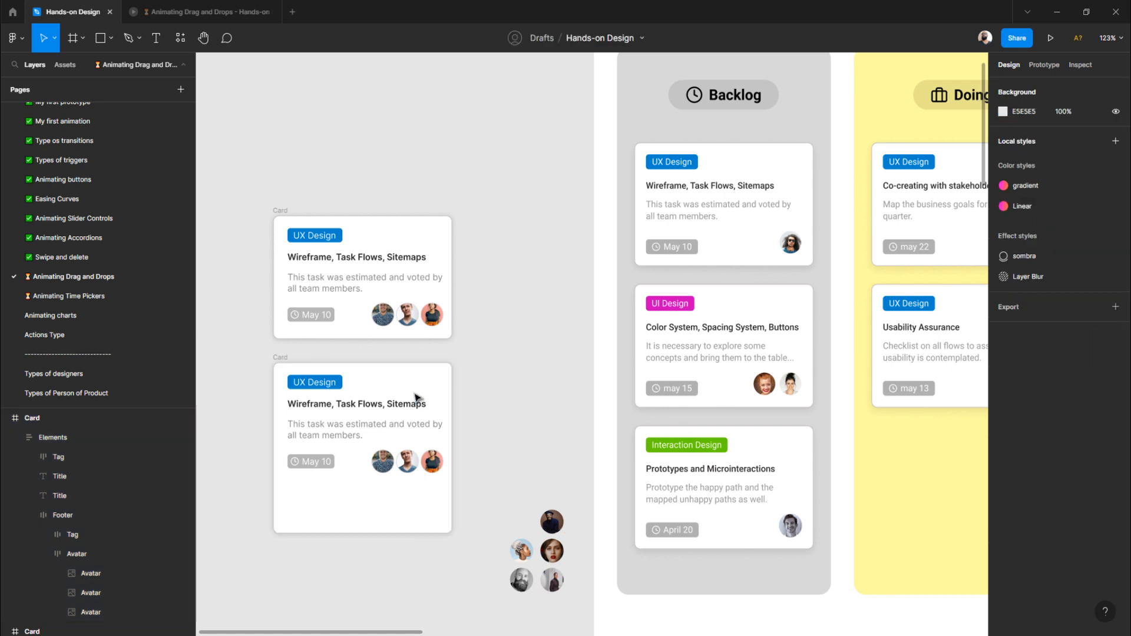
- Try centered auto layout alignments, including bottom center, on the Elements frame in the duplicate Card
{"action": "left_click", "coordinate": [361, 415]}
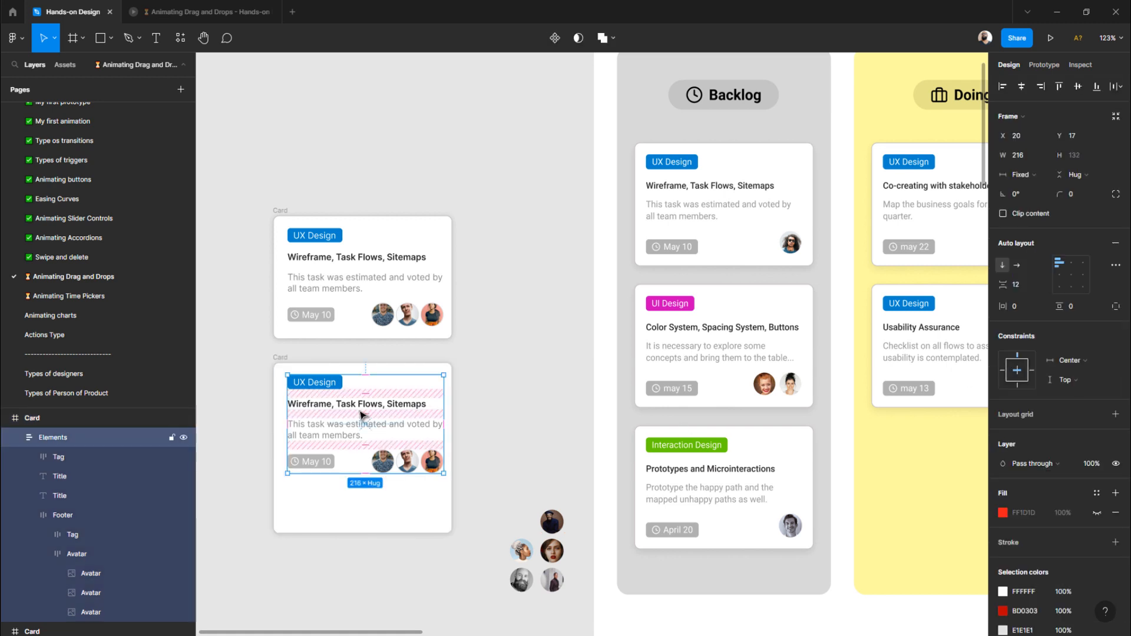
{"action": "left_click", "coordinate": [1071, 277]}
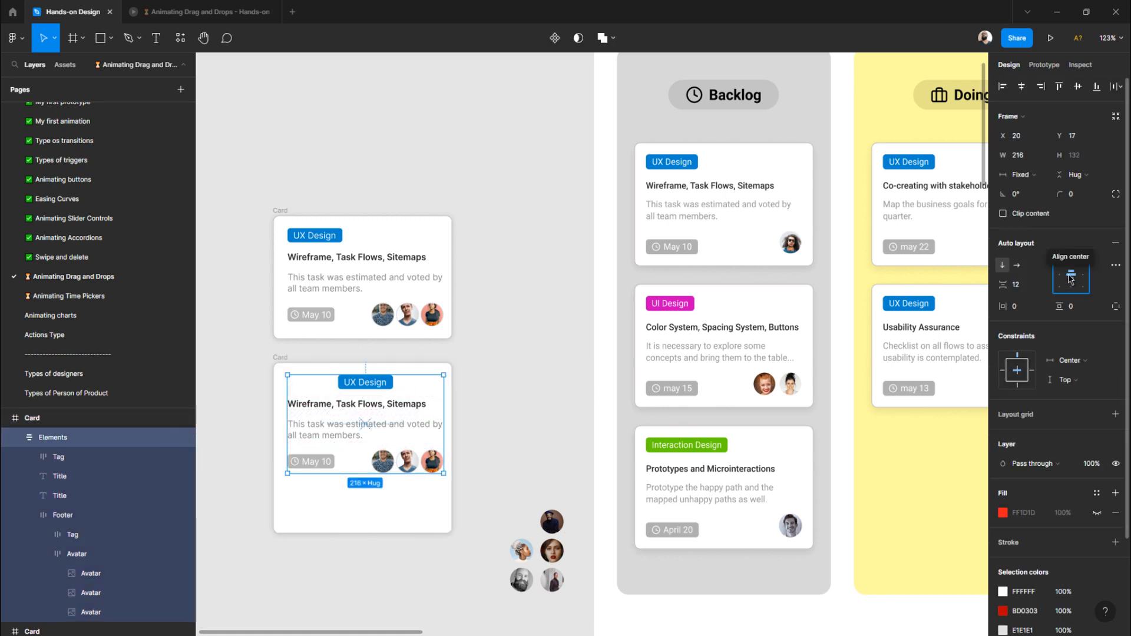
{"action": "left_click", "coordinate": [1073, 291]}
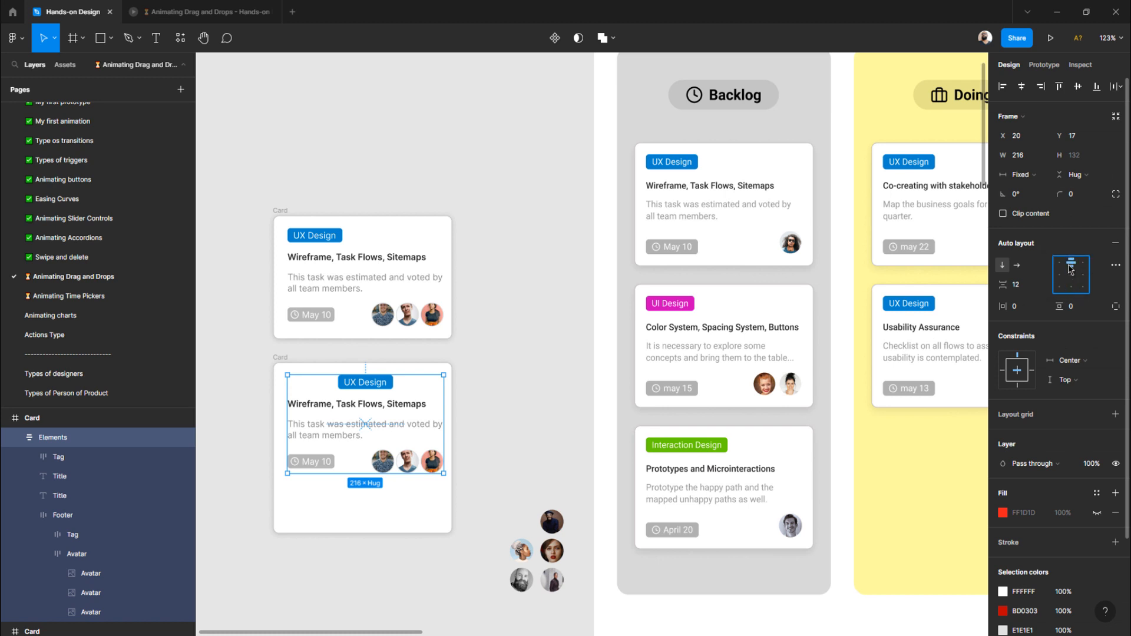
- Undo the alignment changes and the height stretch made to the duplicate Card
{"action": "left_click", "coordinate": [537, 338]}
{"action": "key", "text": "ctrl+z"}
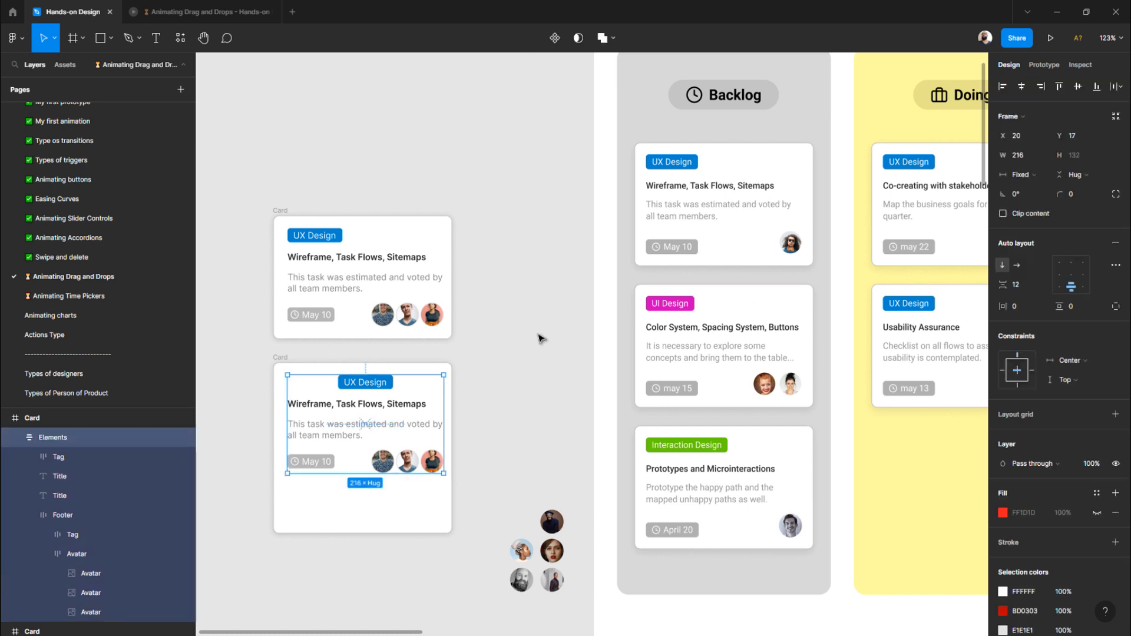
{"action": "key", "text": "ctrl+z"}
{"action": "key", "text": "ctrl+z"}
{"action": "key", "text": "ctrl+z"}
{"action": "key", "text": "ctrl+z"}
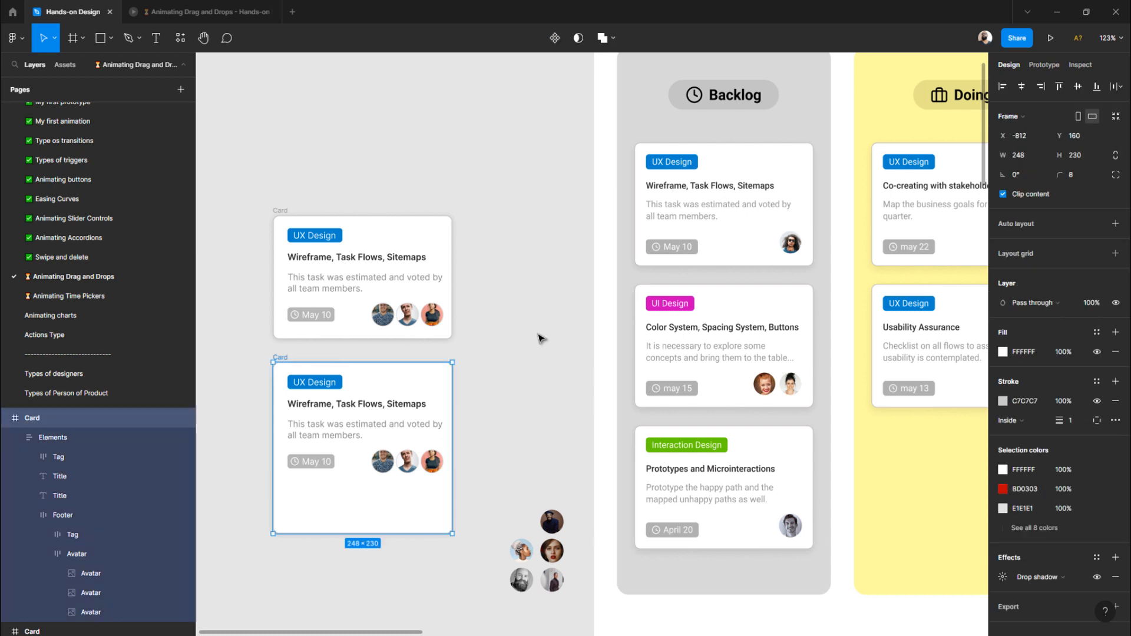
{"action": "left_click", "coordinate": [538, 336]}
- Delete the duplicate Card below the original
{"action": "scroll", "coordinate": [548, 321], "scroll_direction": "left", "scroll_amount": 5}
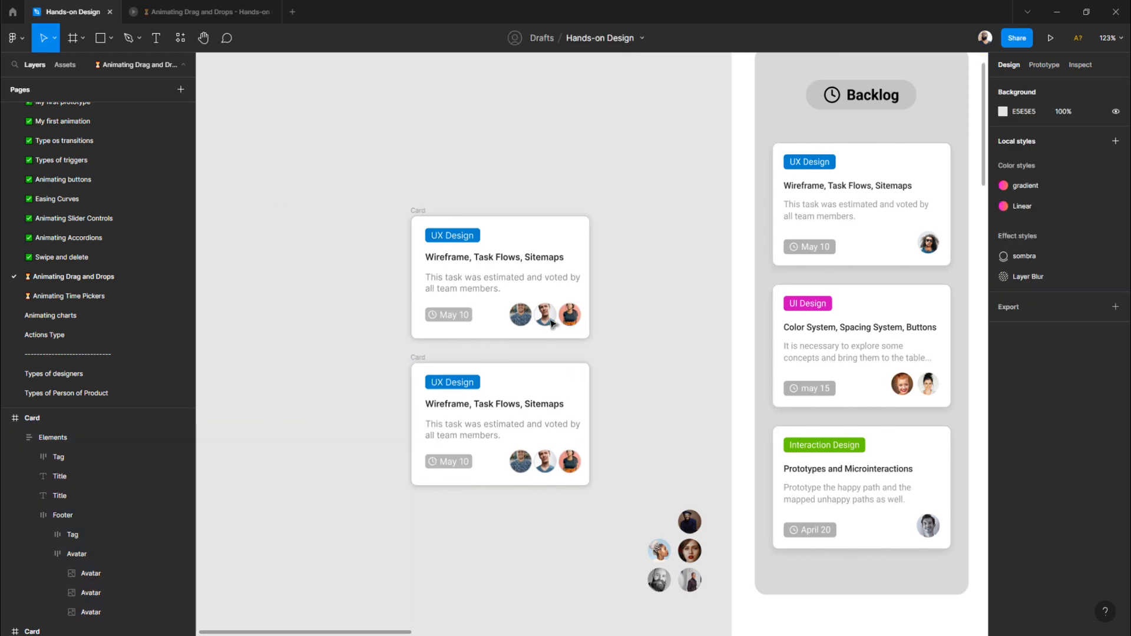
{"action": "scroll", "coordinate": [545, 314], "scroll_direction": "down", "scroll_amount": 2}
{"action": "scroll", "coordinate": [461, 258], "scroll_direction": "up", "scroll_amount": 3}
{"action": "left_click", "coordinate": [419, 358]}
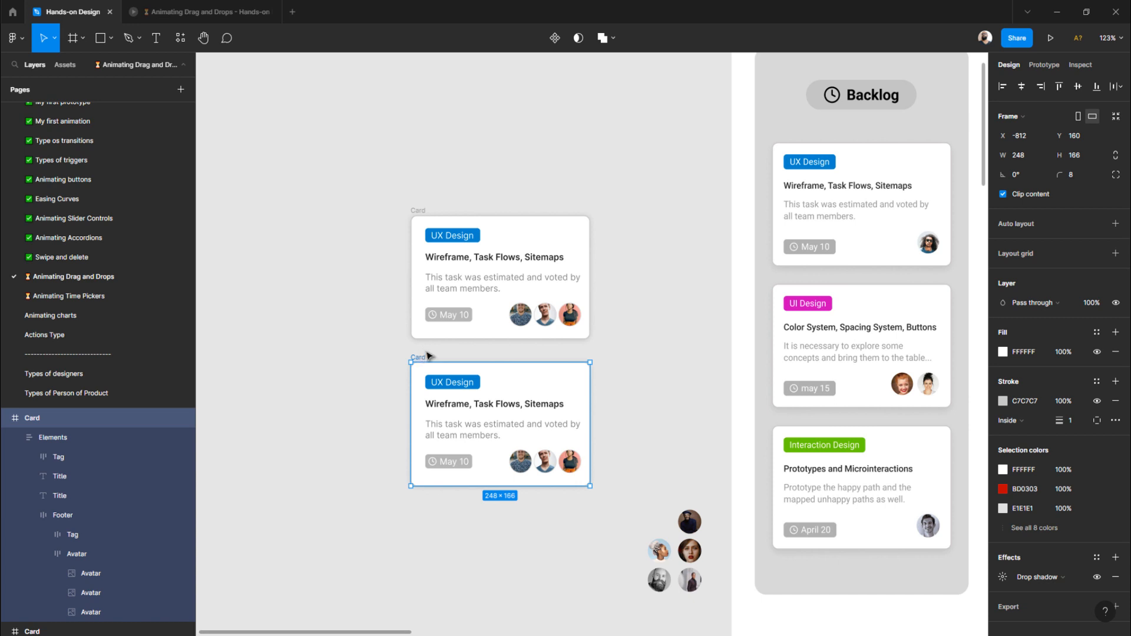
{"action": "key", "text": "Delete"}
- Place a copy of the Card's Elements frame on the canvas below the Card and make its red fill visible
{"action": "left_click", "coordinate": [474, 289]}
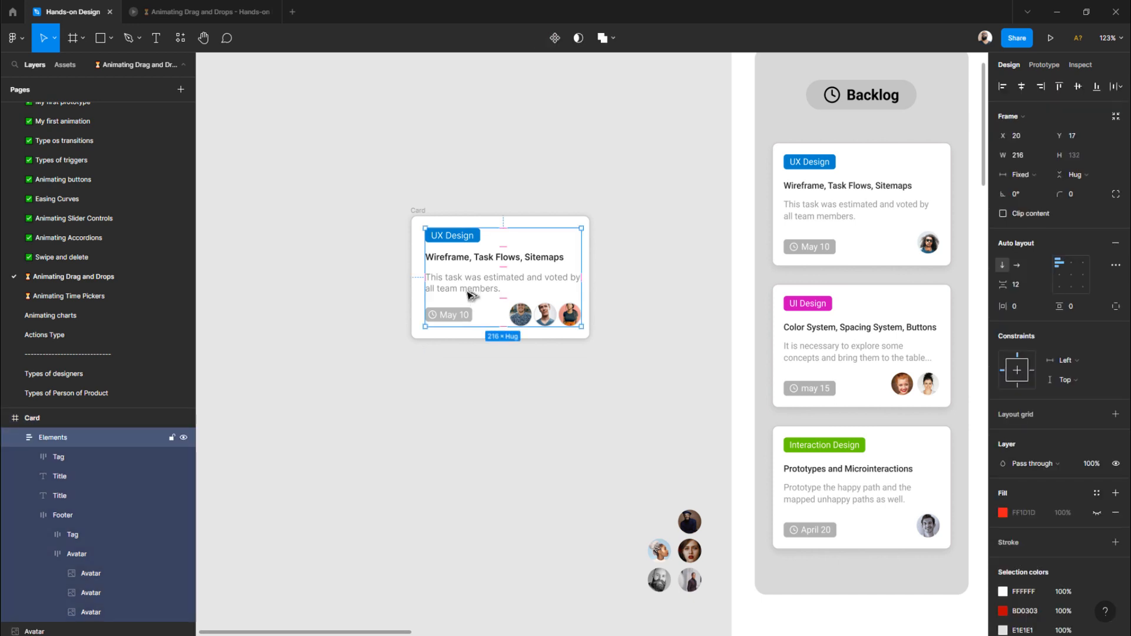
{"action": "left_click_drag", "start_coordinate": [470, 295], "coordinate": [480, 460]}
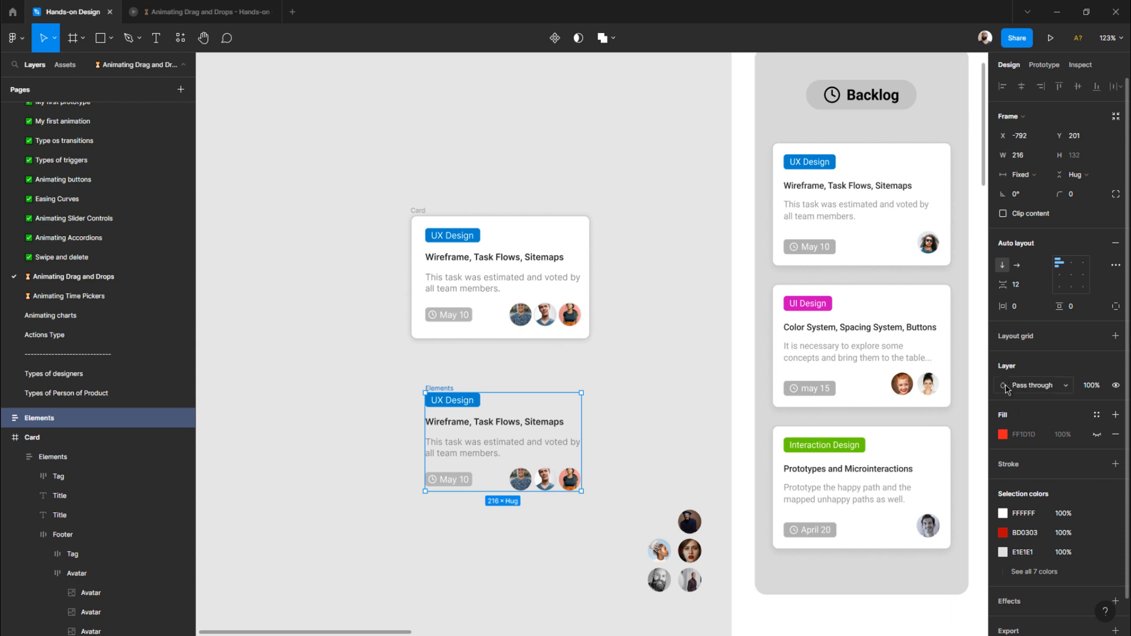
{"action": "left_click", "coordinate": [1095, 436]}
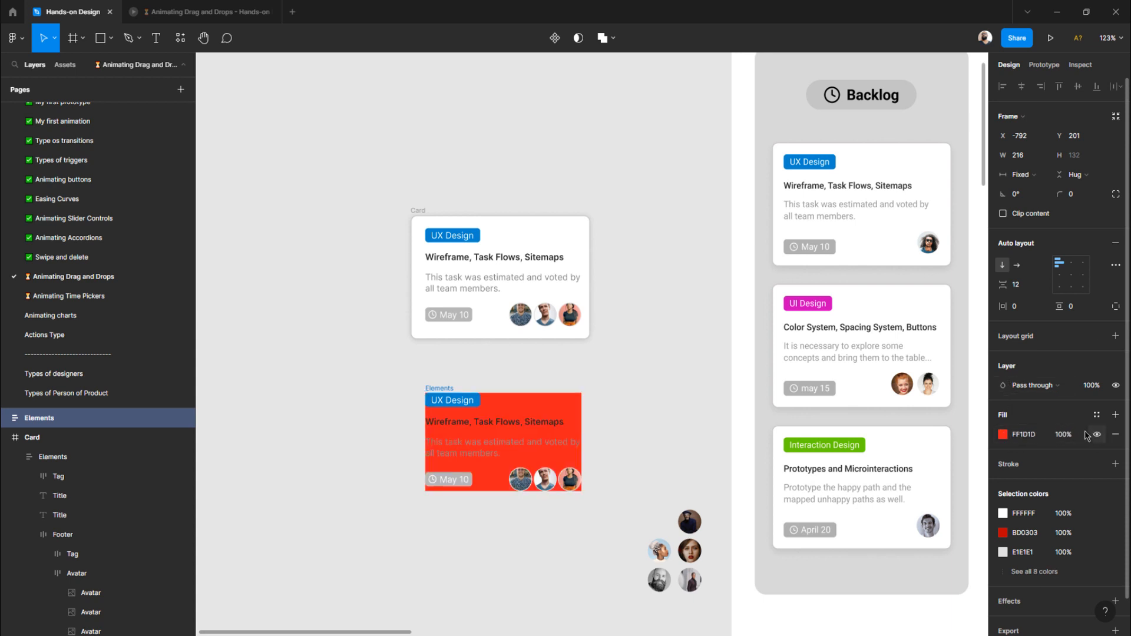
- Center the original Elements frame horizontally inside the Card and check its spacing to the Card's edges
{"action": "left_click", "coordinate": [447, 243]}
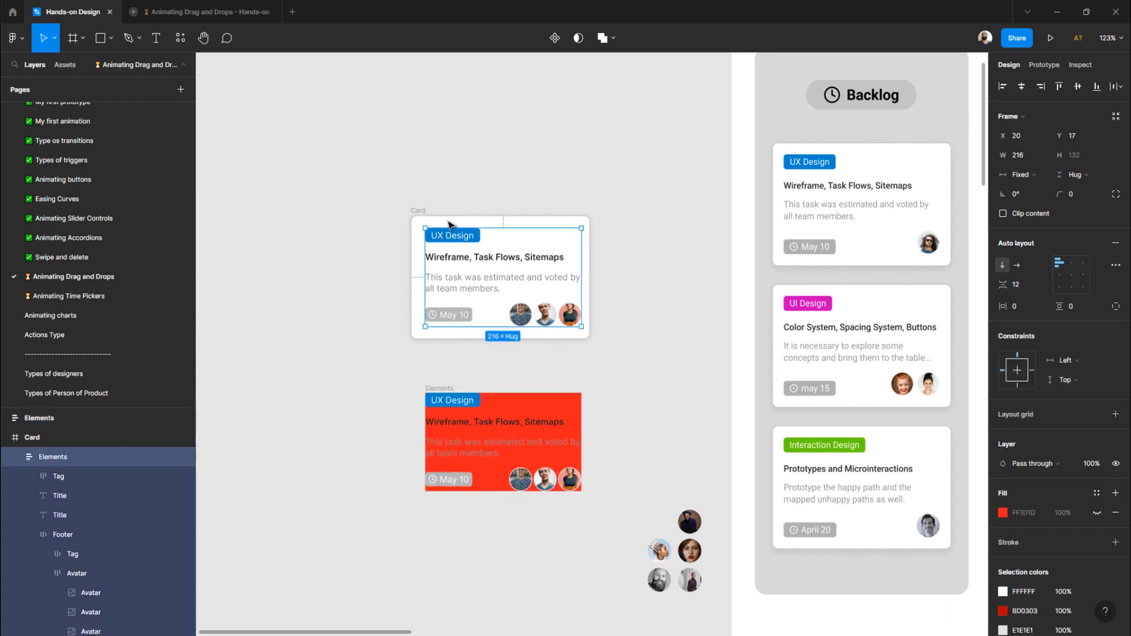
{"action": "key", "text": "alt"}
{"action": "left_click", "coordinate": [1020, 87]}
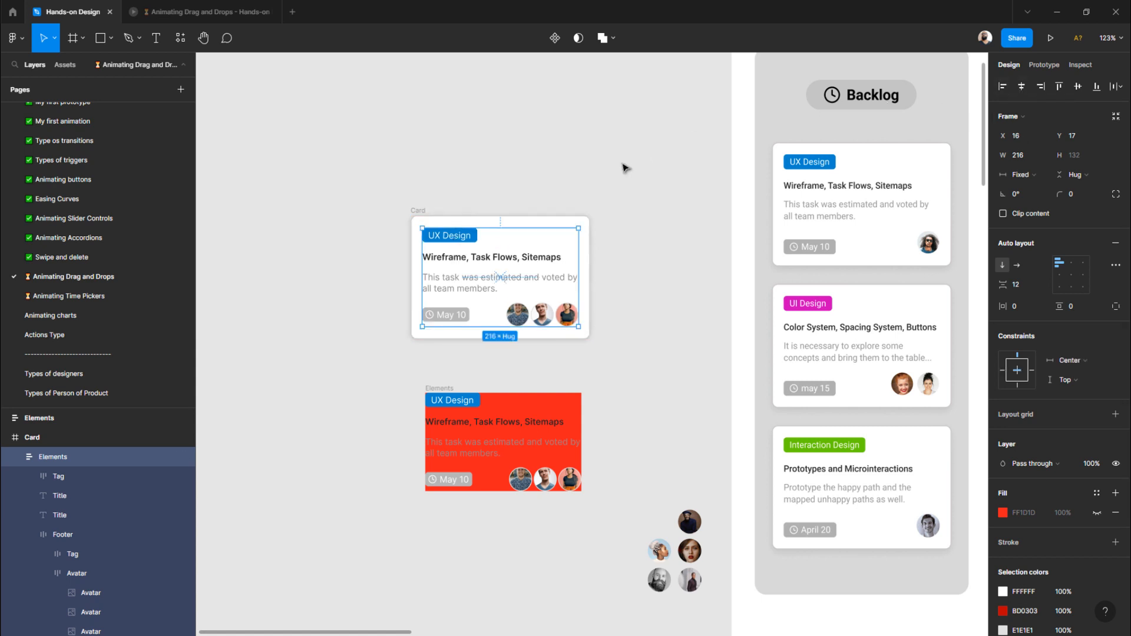
{"action": "left_click", "coordinate": [570, 188]}
{"action": "left_click", "coordinate": [474, 244]}
{"action": "key", "text": "alt"}
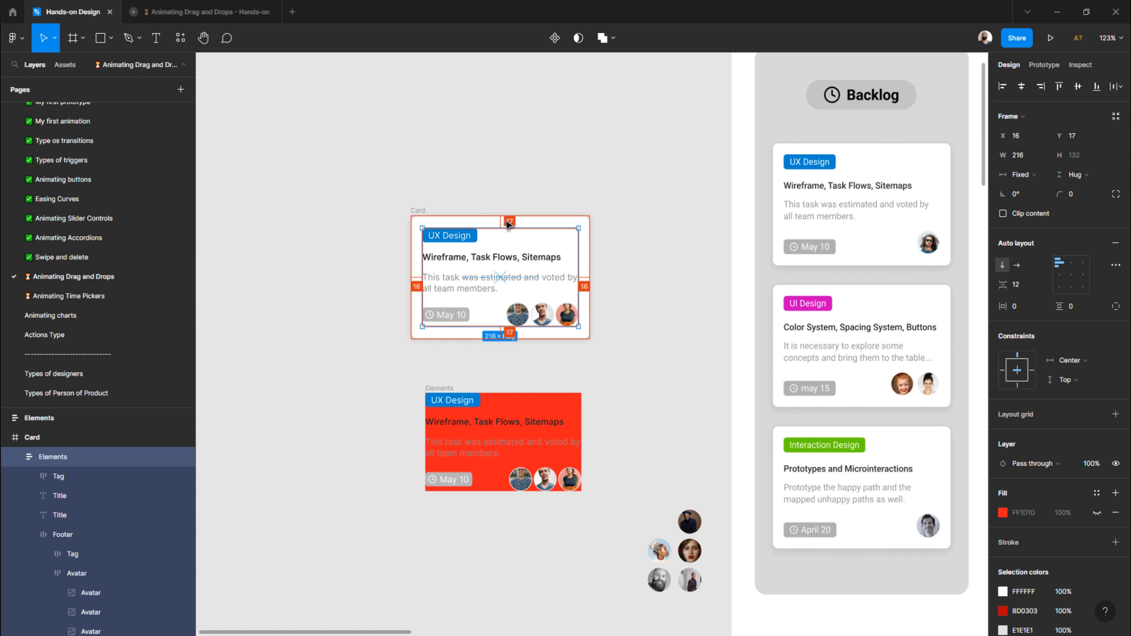
{"action": "left_click", "coordinate": [710, 440]}
- Set the horizontal and vertical auto layout padding of the copied Elements frame to 16
{"action": "left_click", "coordinate": [444, 388]}
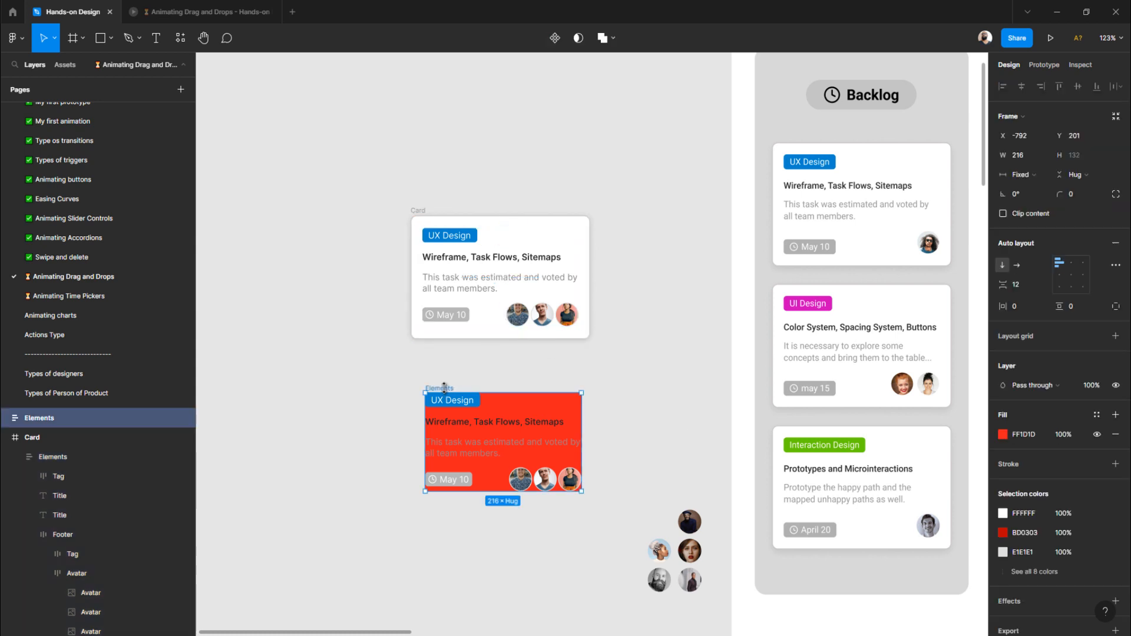
{"action": "left_click", "coordinate": [1016, 308]}
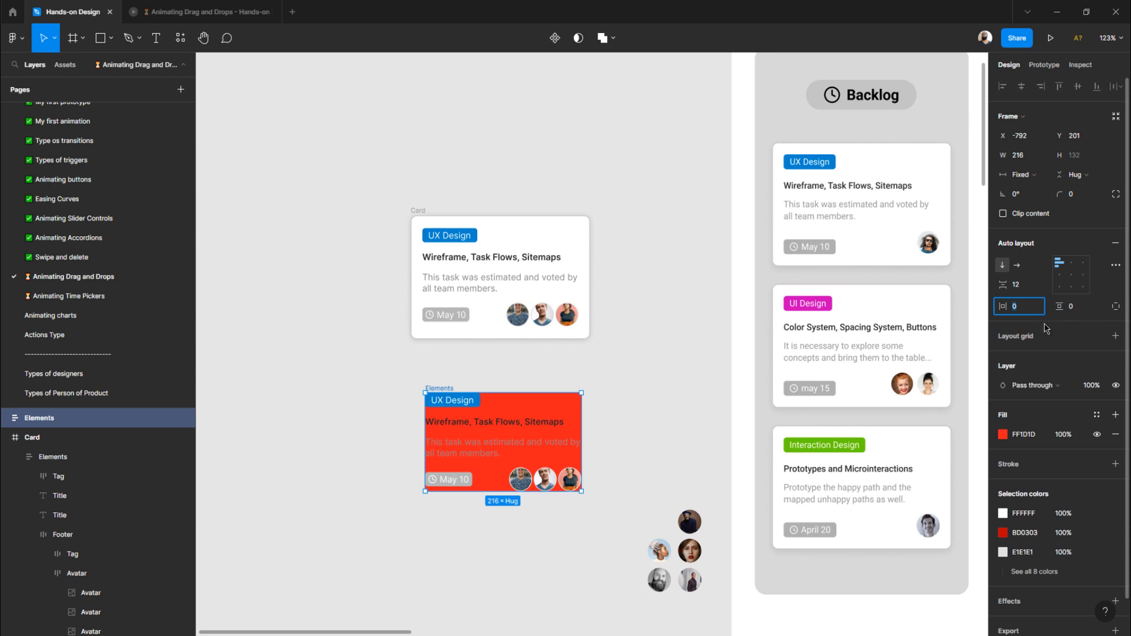
{"action": "type", "text": "16"}
{"action": "key", "text": "Tab"}
{"action": "type", "text": "16"}
{"action": "key", "text": "Tab"}
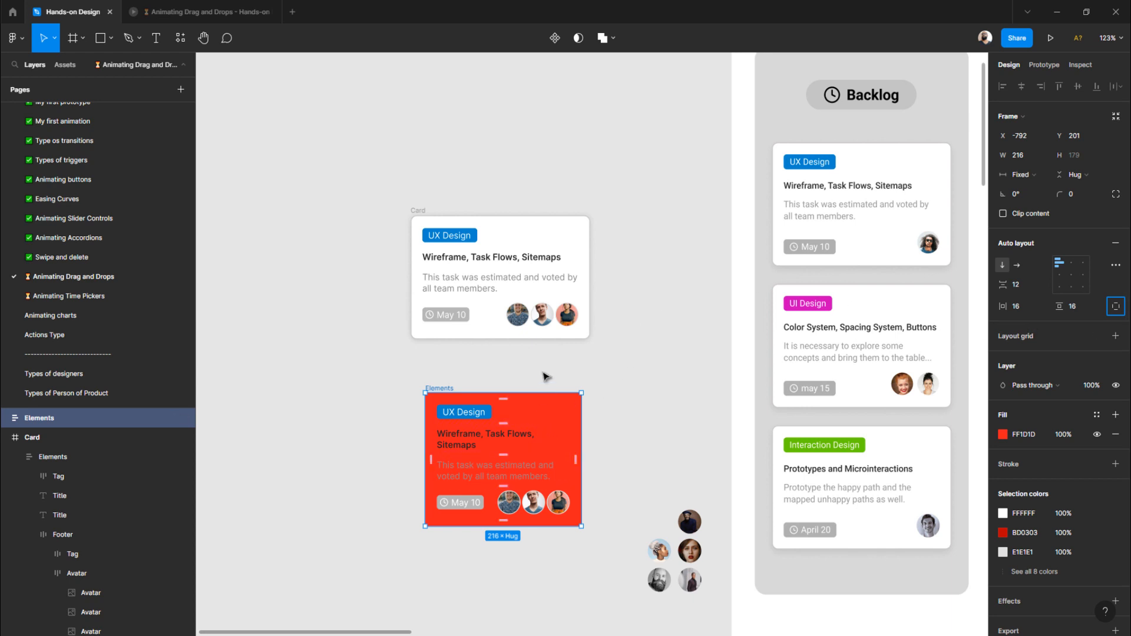
- Line up the copied Elements frame with the Card's left edge and widen it to 248 to match the Card
{"action": "left_click", "coordinate": [522, 369]}
{"action": "left_click_drag", "start_coordinate": [448, 387], "coordinate": [433, 370]}
{"action": "left_click_drag", "start_coordinate": [566, 401], "coordinate": [590, 374]}
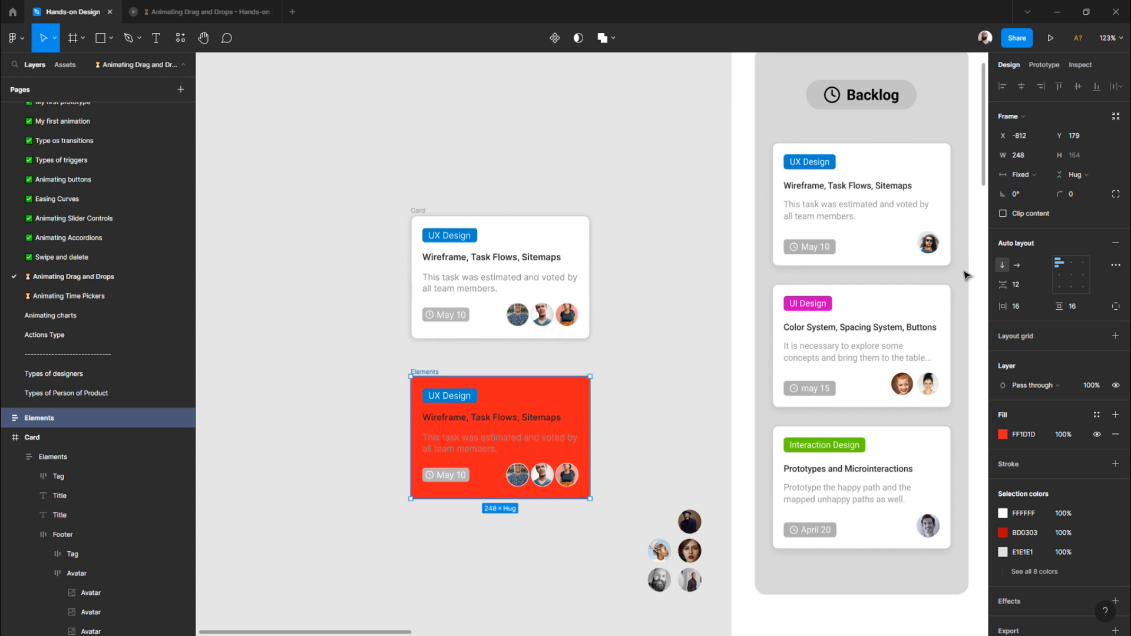
- Give the copied Elements frame a corner radius of 8 and a white FFFFFF fill
{"action": "left_click", "coordinate": [1075, 196]}
{"action": "key", "text": "Return"}
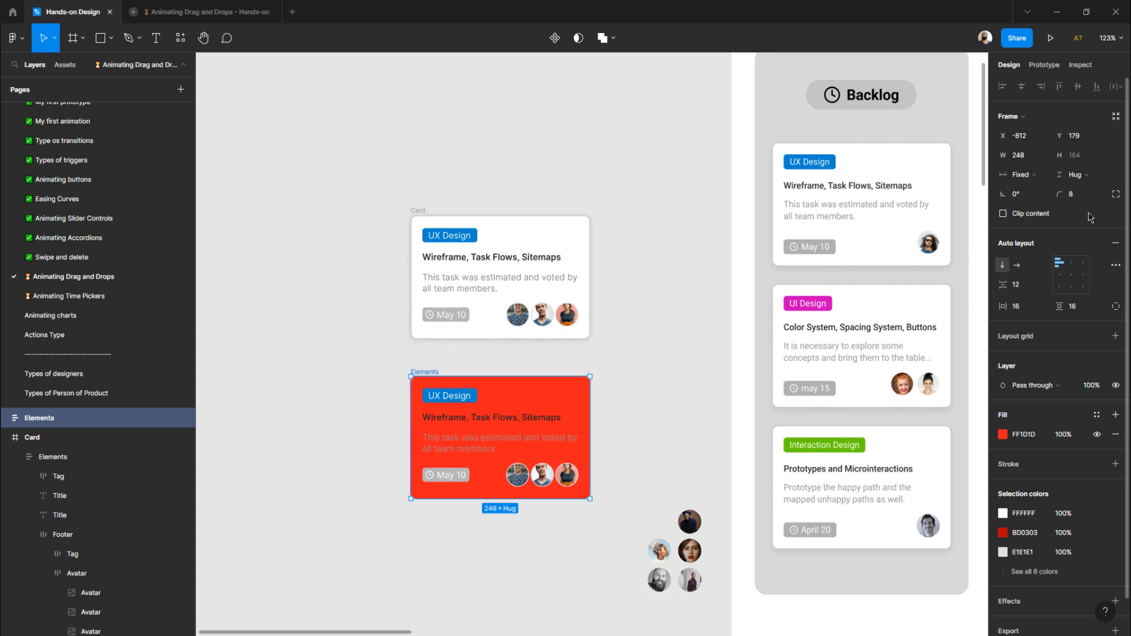
{"action": "left_click", "coordinate": [1003, 435]}
{"action": "left_click_drag", "start_coordinate": [896, 394], "coordinate": [760, 288]}
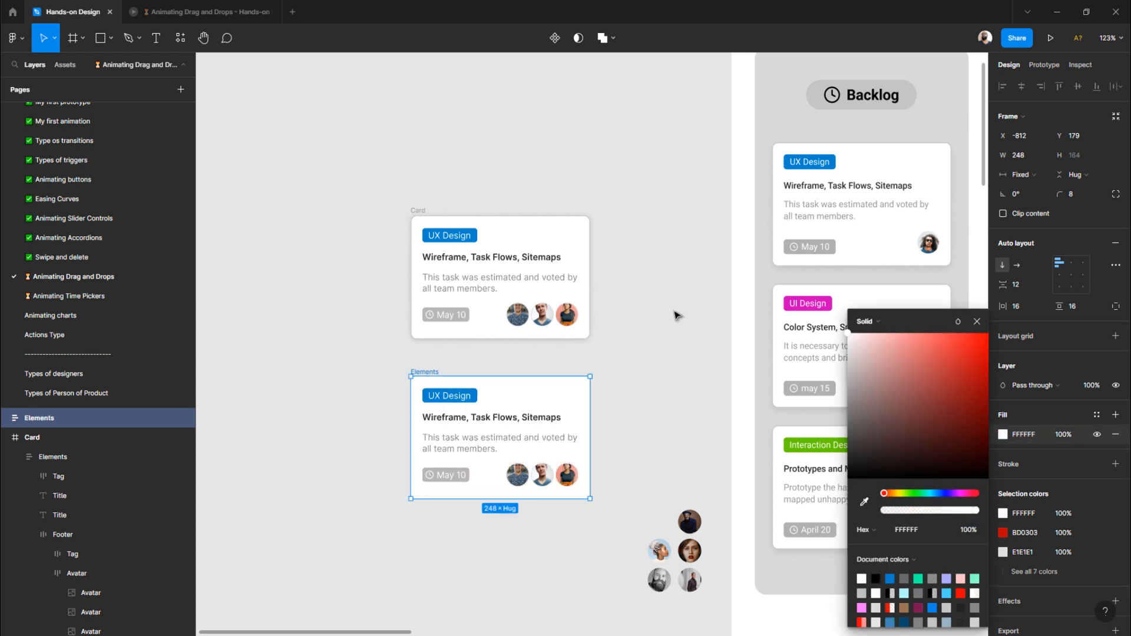
{"action": "left_click", "coordinate": [677, 313]}
- Paste the original Card's copied properties, including its stroke and drop shadow, onto the copied Elements frame
{"action": "scroll", "coordinate": [450, 385], "scroll_direction": "up", "scroll_amount": 3}
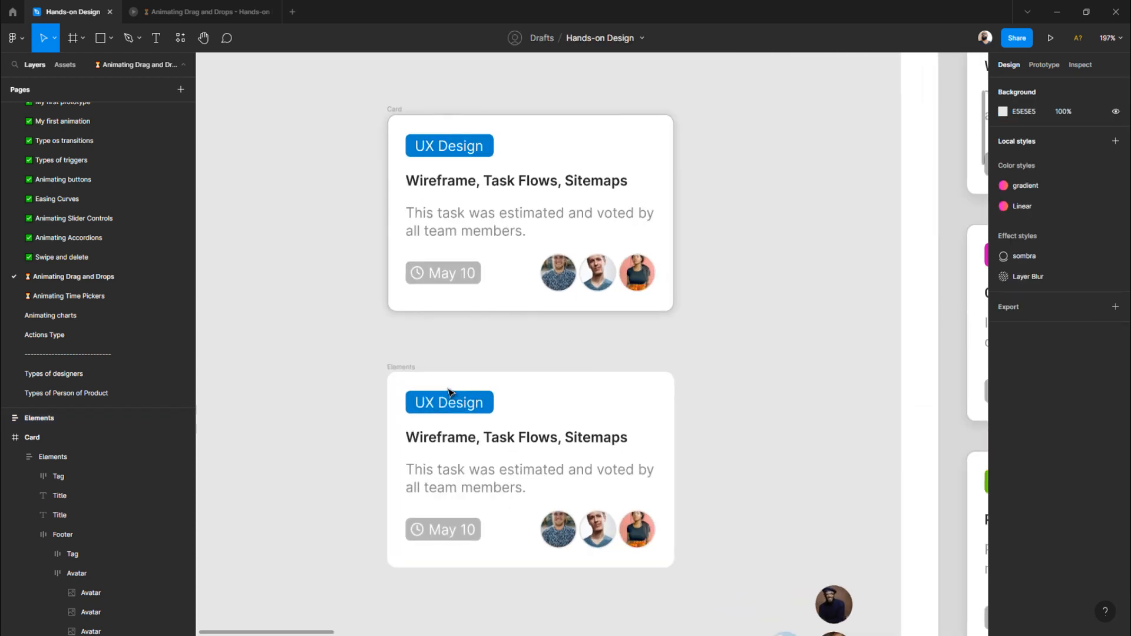
{"action": "left_click", "coordinate": [397, 386]}
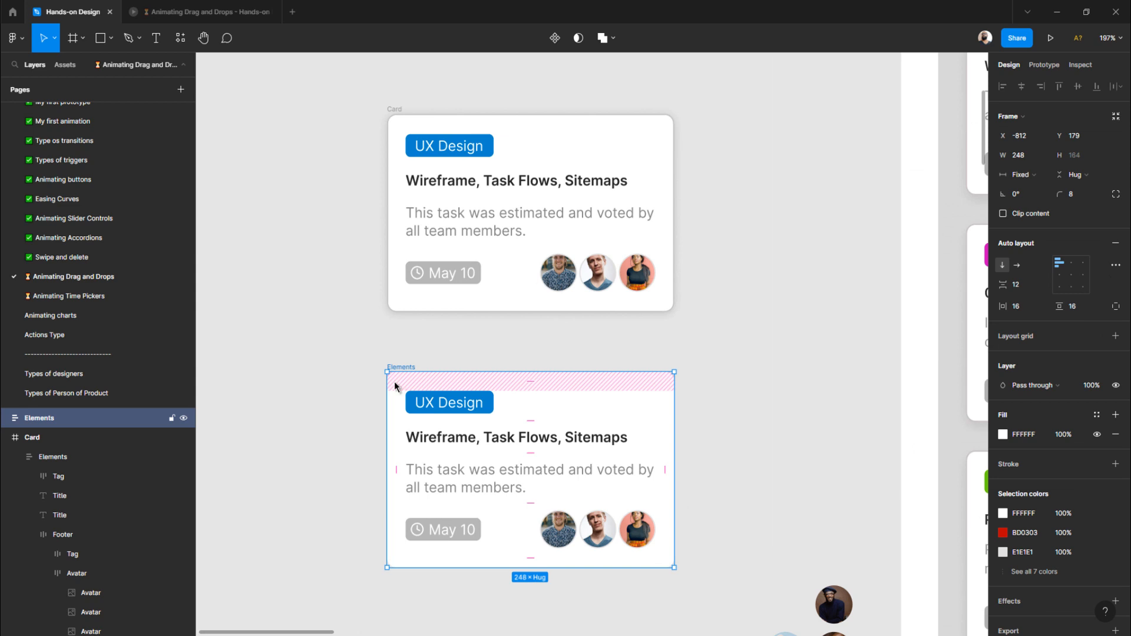
{"action": "right_click", "coordinate": [394, 386]}
{"action": "mouse_move", "coordinate": [449, 292]}
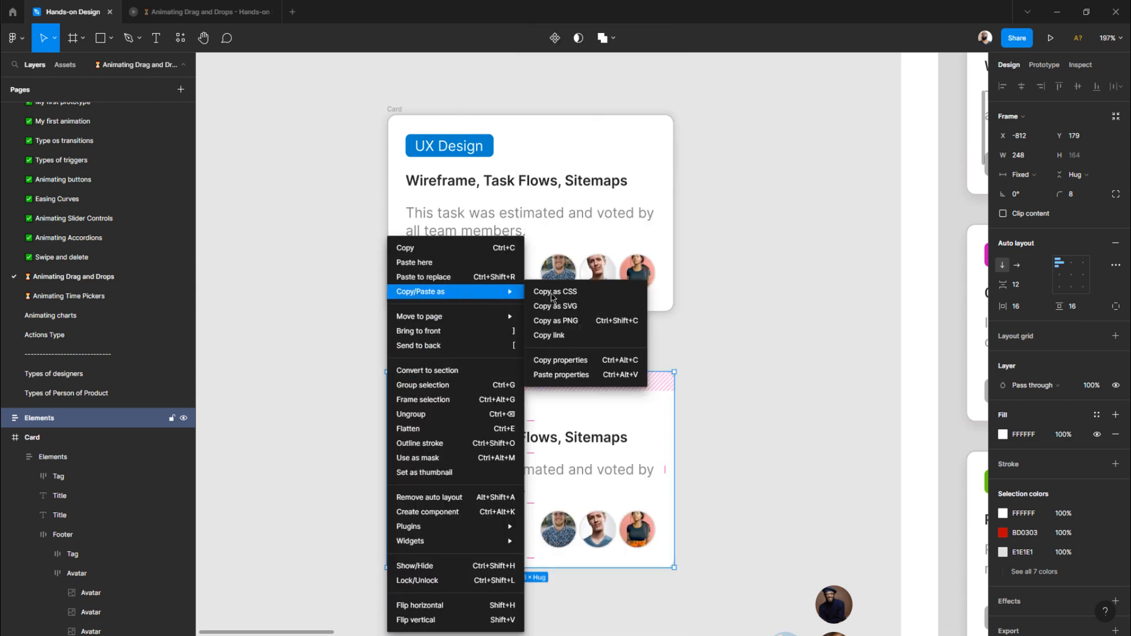
{"action": "left_click", "coordinate": [574, 375]}
{"action": "left_click", "coordinate": [320, 409]}
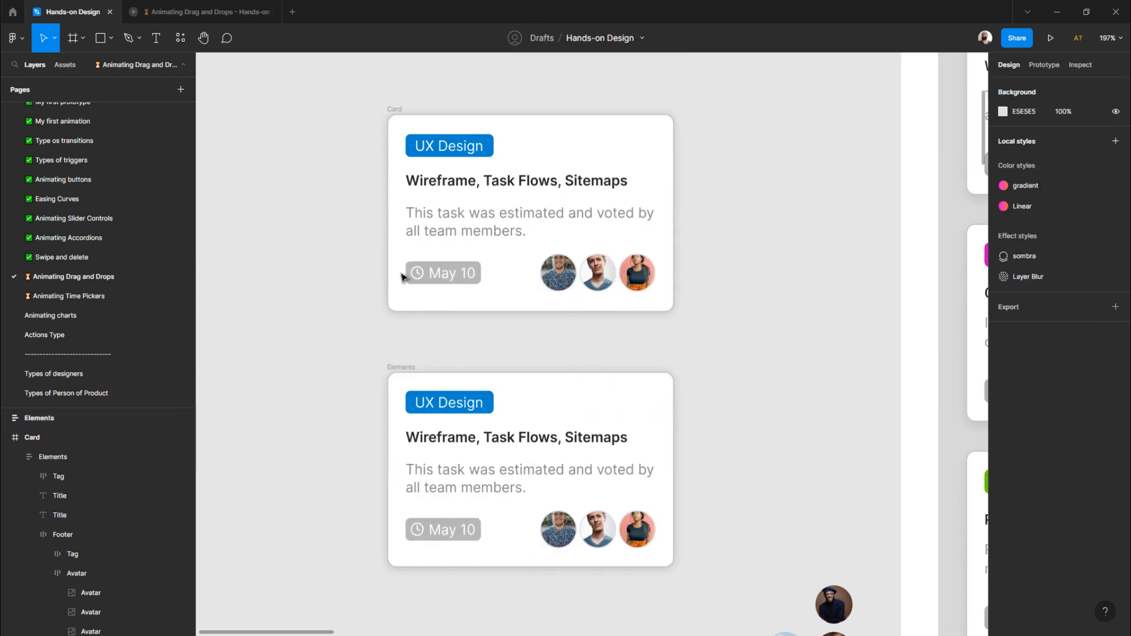
- Delete the original Card frame above the rebuilt Elements card
{"action": "scroll", "coordinate": [403, 277], "scroll_direction": "up", "scroll_amount": 1}
{"action": "left_click", "coordinate": [393, 126]}
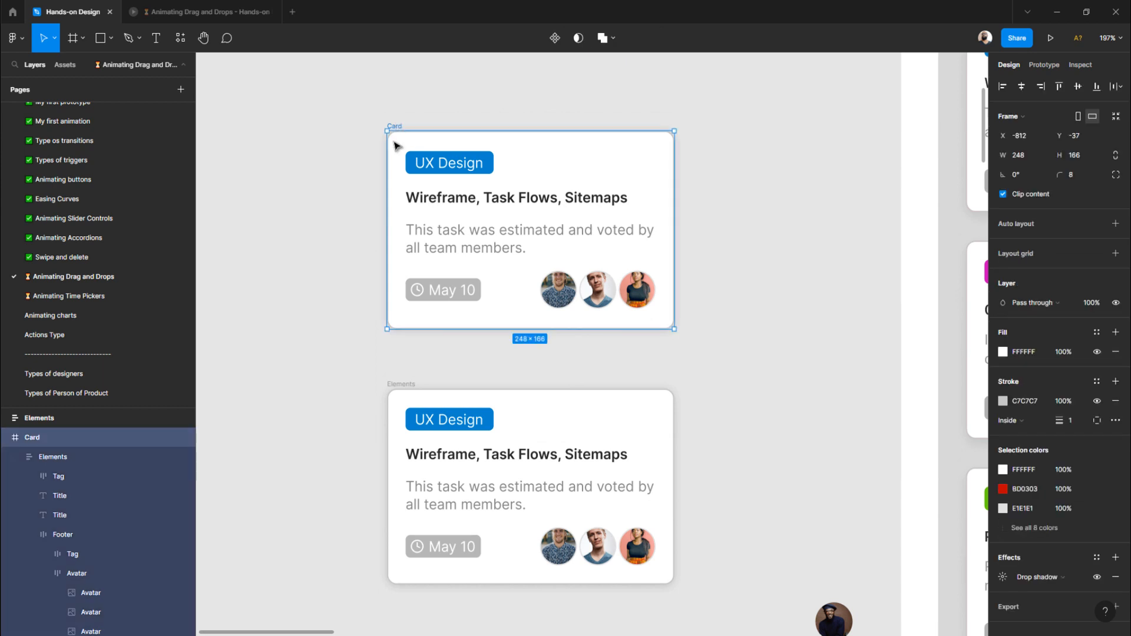
{"action": "key", "text": "Delete"}
{"action": "scroll", "coordinate": [309, 283], "scroll_direction": "down", "scroll_amount": 2}
{"action": "scroll", "coordinate": [416, 253], "scroll_direction": "down", "scroll_amount": 1}
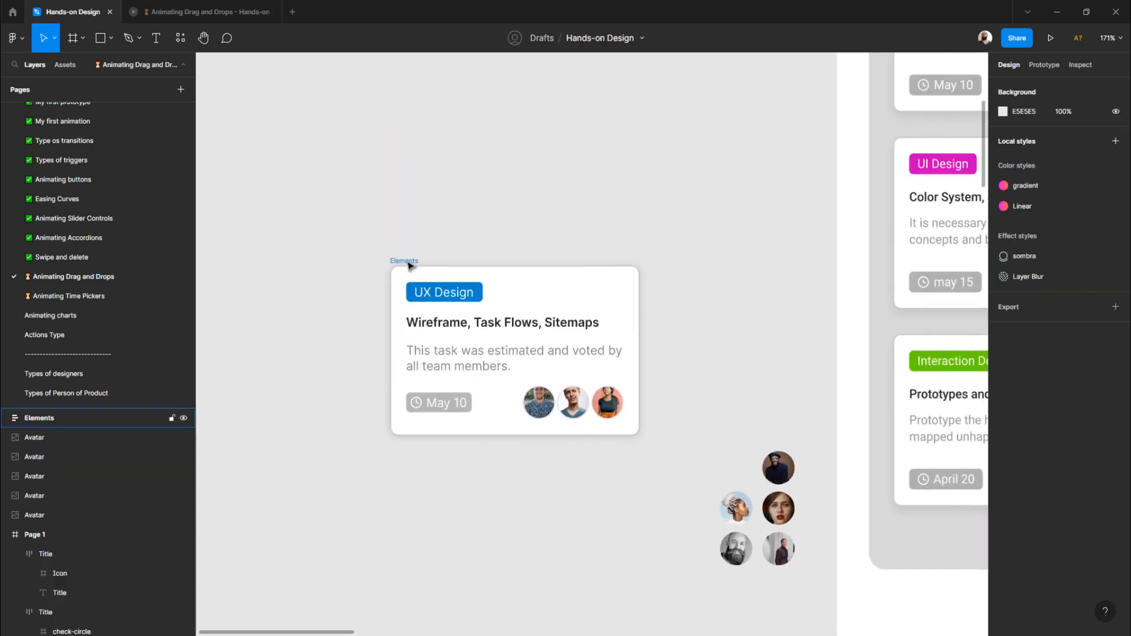
- Try stretching the Elements card's height to 233 and reset it to hug its contents
{"action": "left_click", "coordinate": [410, 264]}
{"action": "left_click_drag", "start_coordinate": [427, 435], "coordinate": [430, 511]}
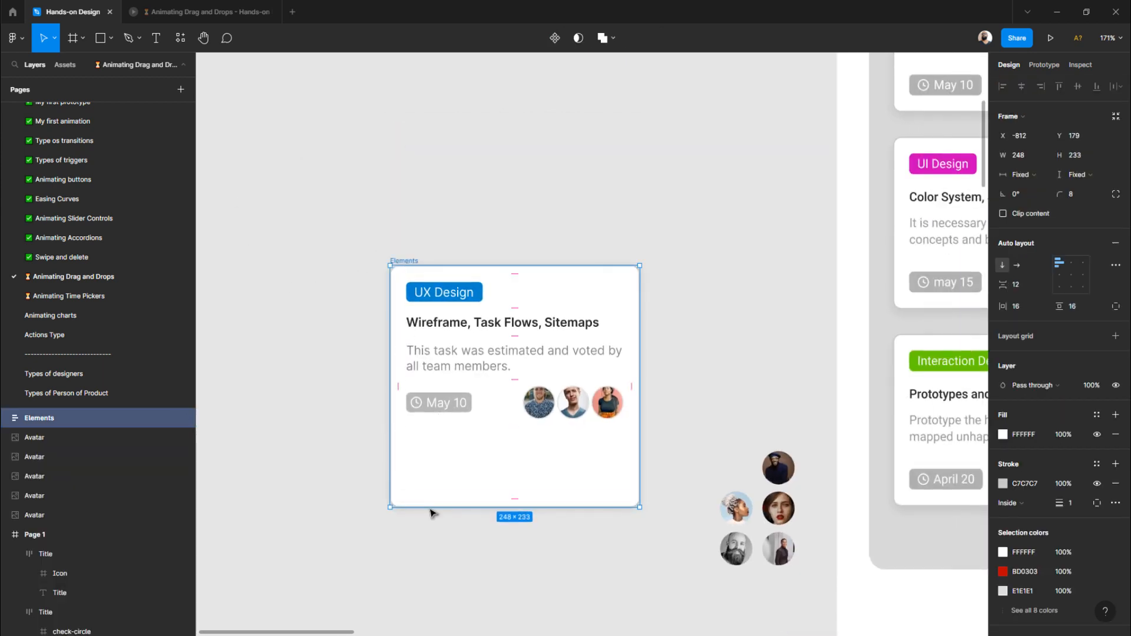
{"action": "double_click", "coordinate": [431, 508]}
{"action": "left_click", "coordinate": [418, 244]}
- Try centring the Elements card's auto layout contents and stretching its height to 331, and undo both changes
{"action": "left_click", "coordinate": [404, 260]}
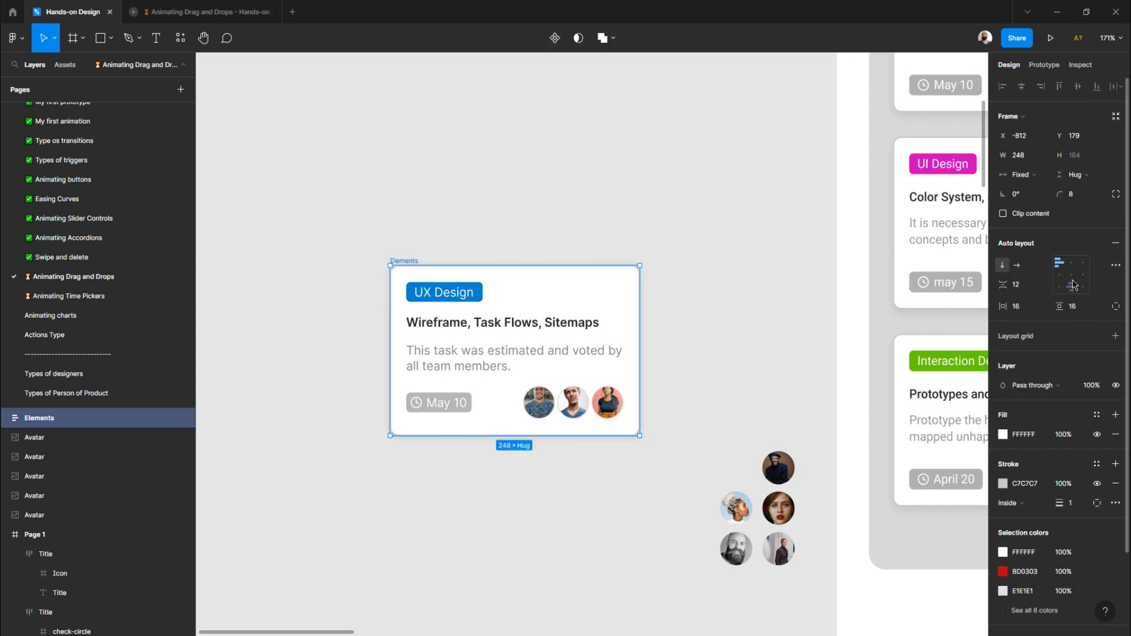
{"action": "left_click", "coordinate": [1073, 281]}
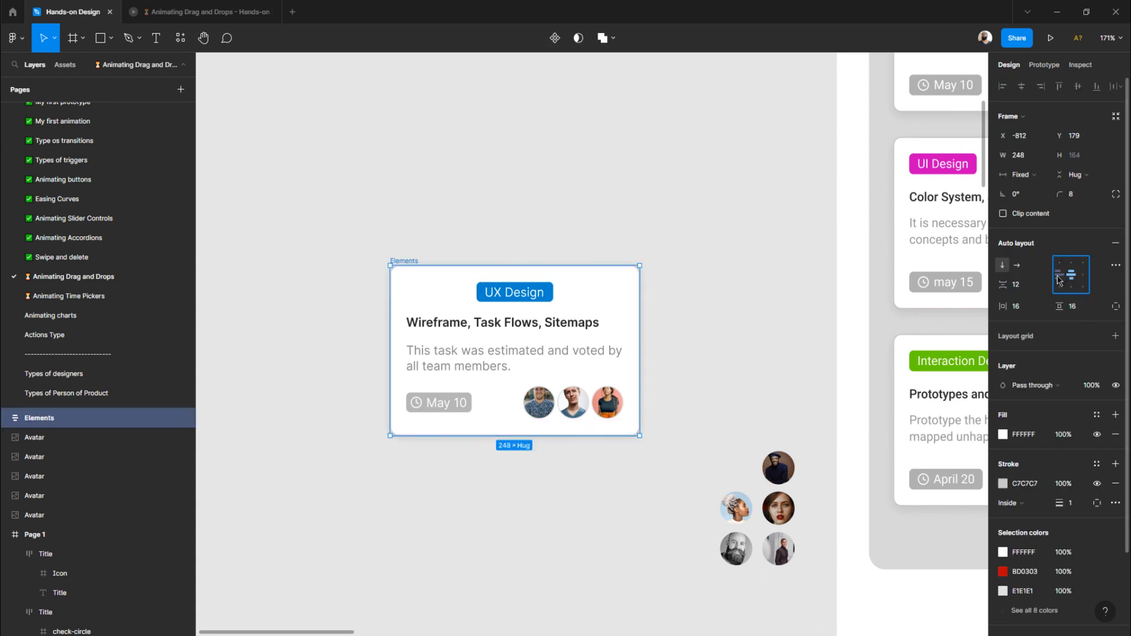
{"action": "left_click_drag", "start_coordinate": [464, 436], "coordinate": [479, 609]}
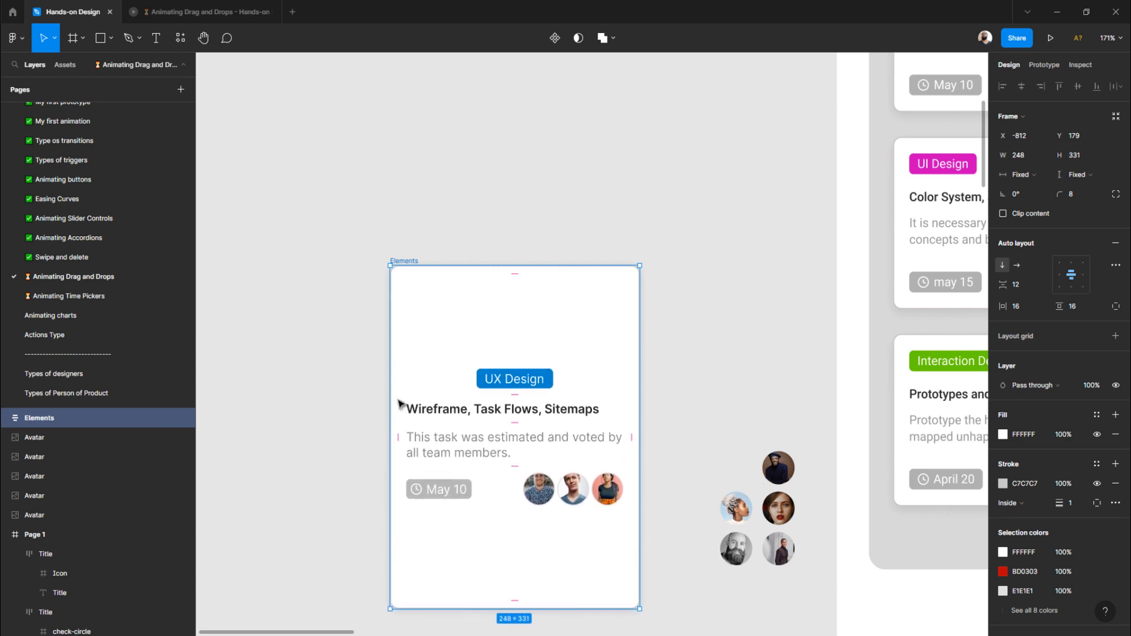
{"action": "left_click_drag", "start_coordinate": [380, 391], "coordinate": [267, 396]}
{"action": "key", "text": "ctrl+z"}
{"action": "key", "text": "ctrl+z"}
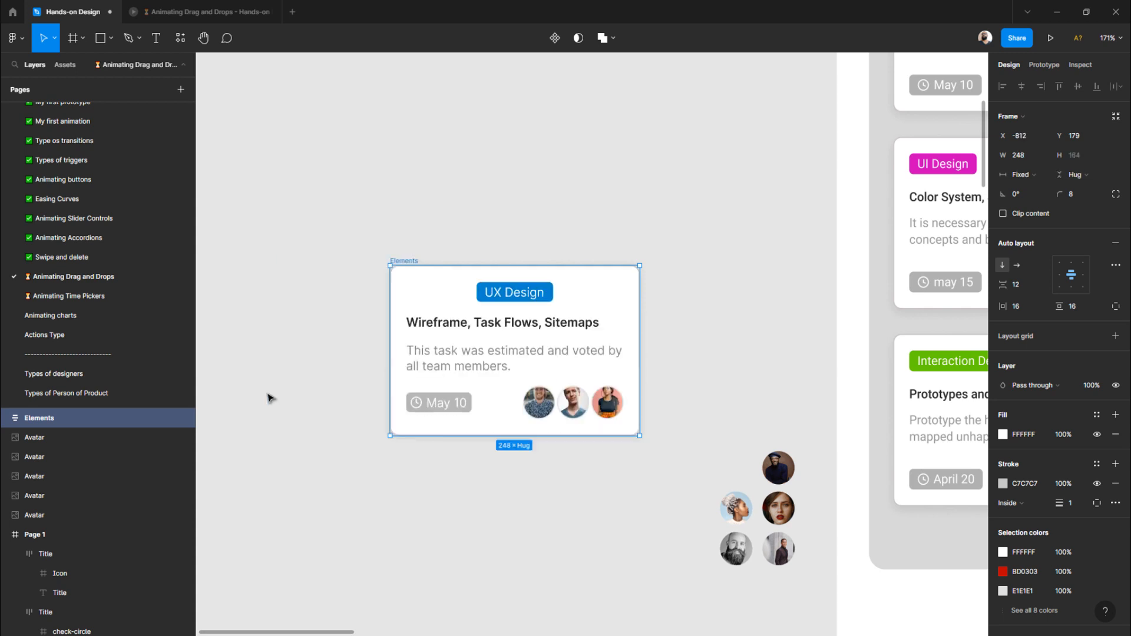
{"action": "key", "text": "ctrl+z"}
{"action": "left_click", "coordinate": [422, 234]}
{"action": "left_click", "coordinate": [412, 261]}
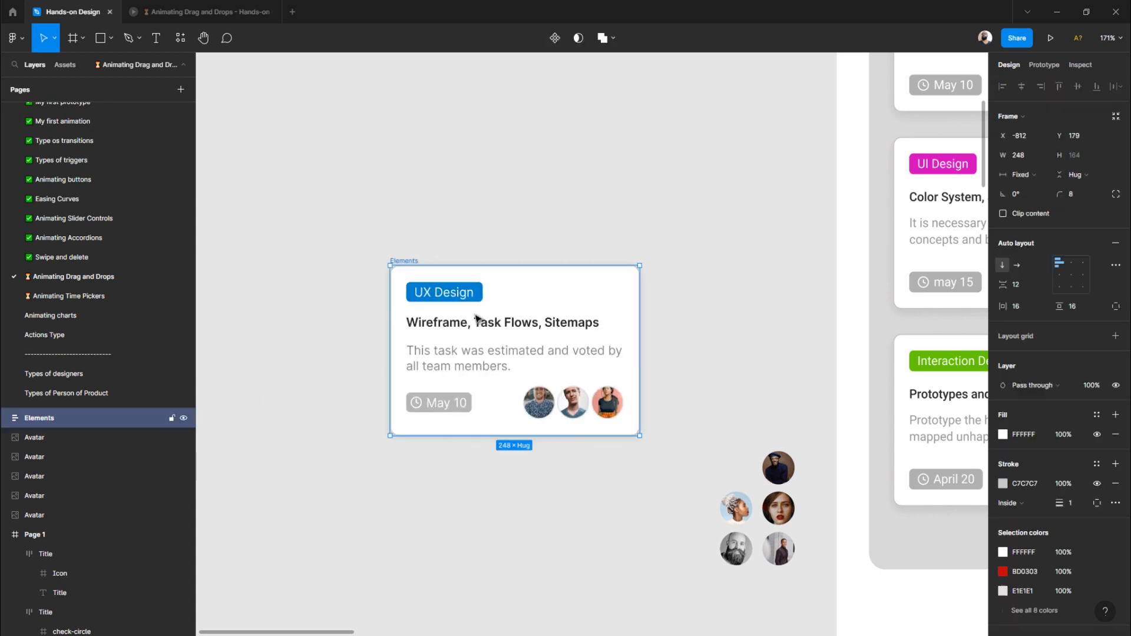
{"action": "left_click", "coordinate": [429, 240]}
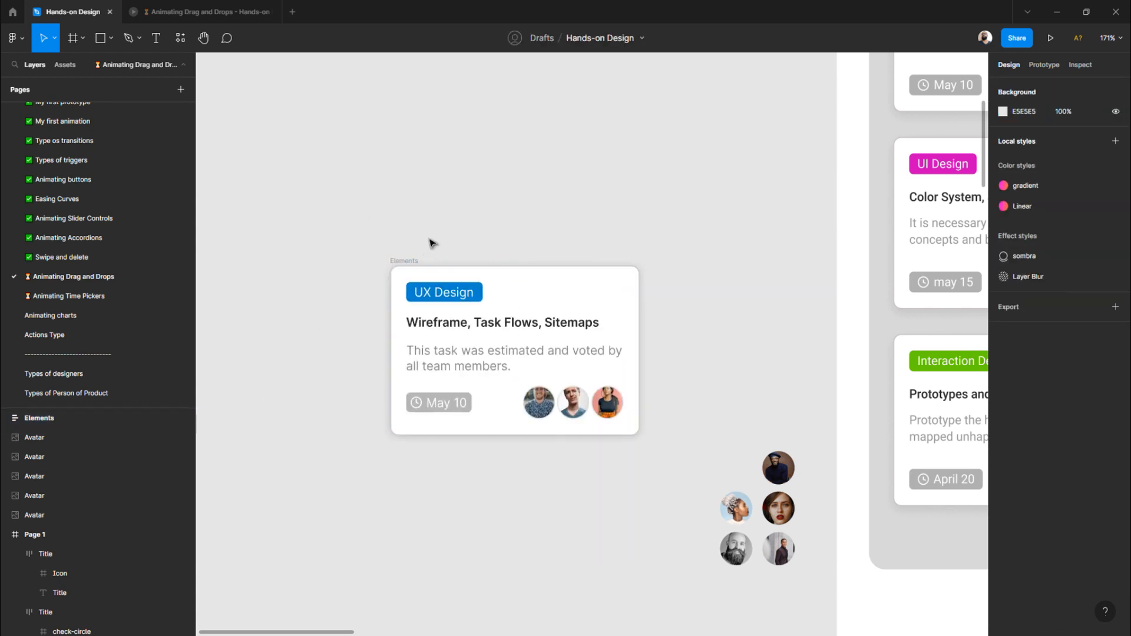
{"action": "left_click", "coordinate": [411, 261]}
{"action": "mouse_move", "coordinate": [639, 307]}
{"action": "left_mouse_down"}
{"action": "mouse_move", "coordinate": [755, 306]}
{"action": "mouse_move", "coordinate": [639, 311]}
{"action": "left_mouse_up"}
{"action": "left_click", "coordinate": [547, 221]}
- Place the Elements card in Page 1's Backlog column at X 64, Y 168, and check its spacing against Screen 1's first card
{"action": "scroll", "coordinate": [689, 379], "scroll_direction": "down", "scroll_amount": 3}
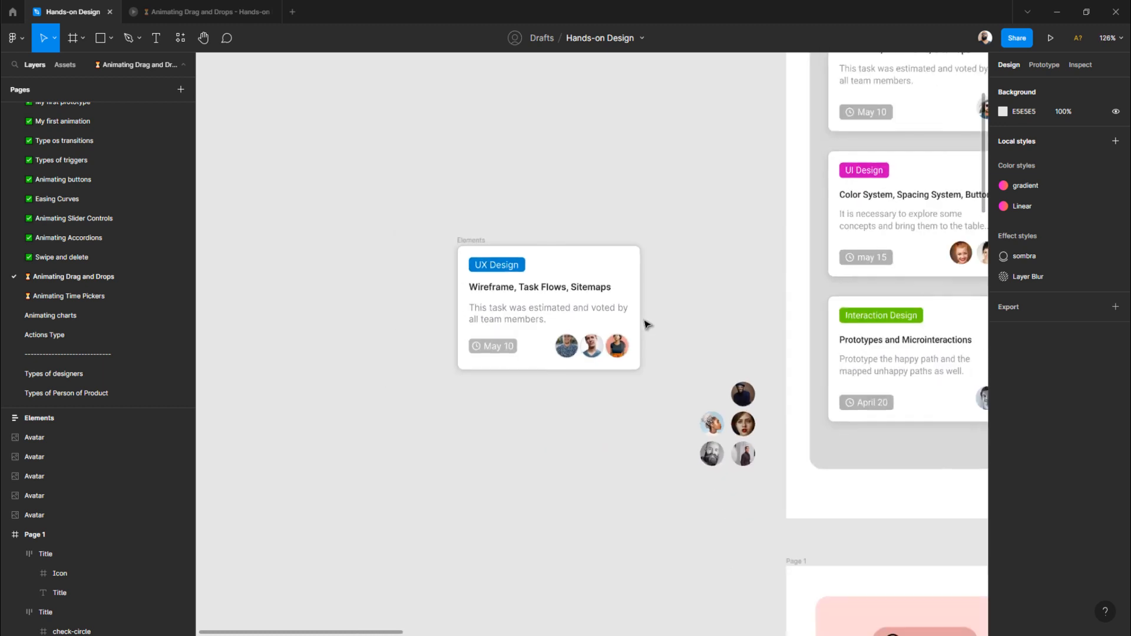
{"action": "scroll", "coordinate": [648, 325], "scroll_direction": "down", "scroll_amount": 3}
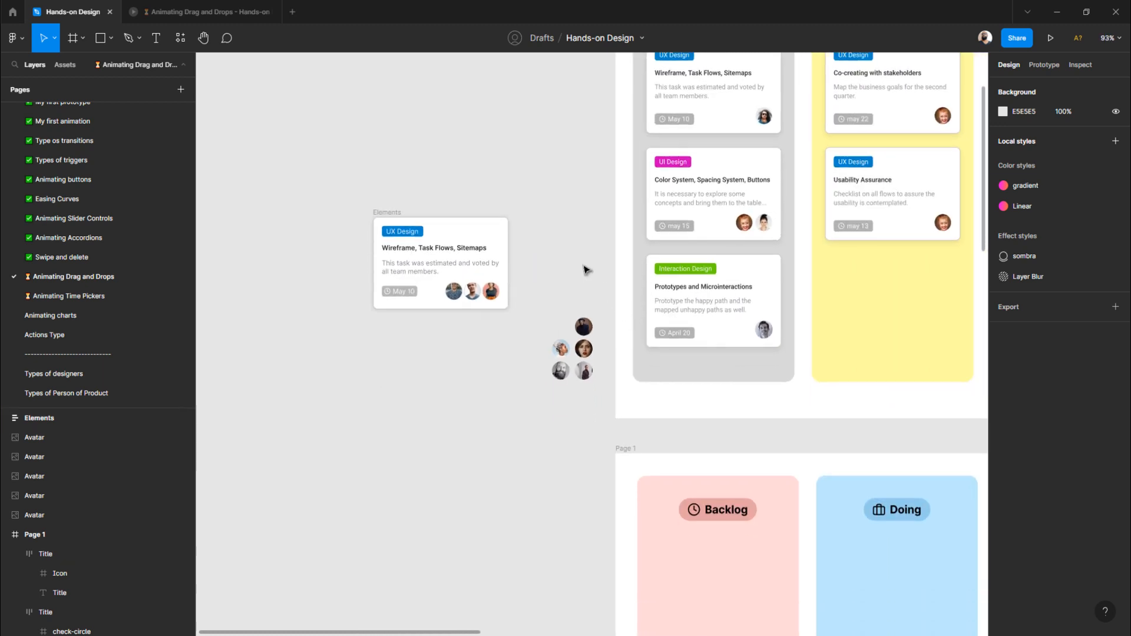
{"action": "scroll", "coordinate": [585, 270], "scroll_direction": "down", "scroll_amount": 1}
{"action": "left_click", "coordinate": [384, 167]}
{"action": "left_click_drag", "start_coordinate": [404, 185], "coordinate": [661, 499]}
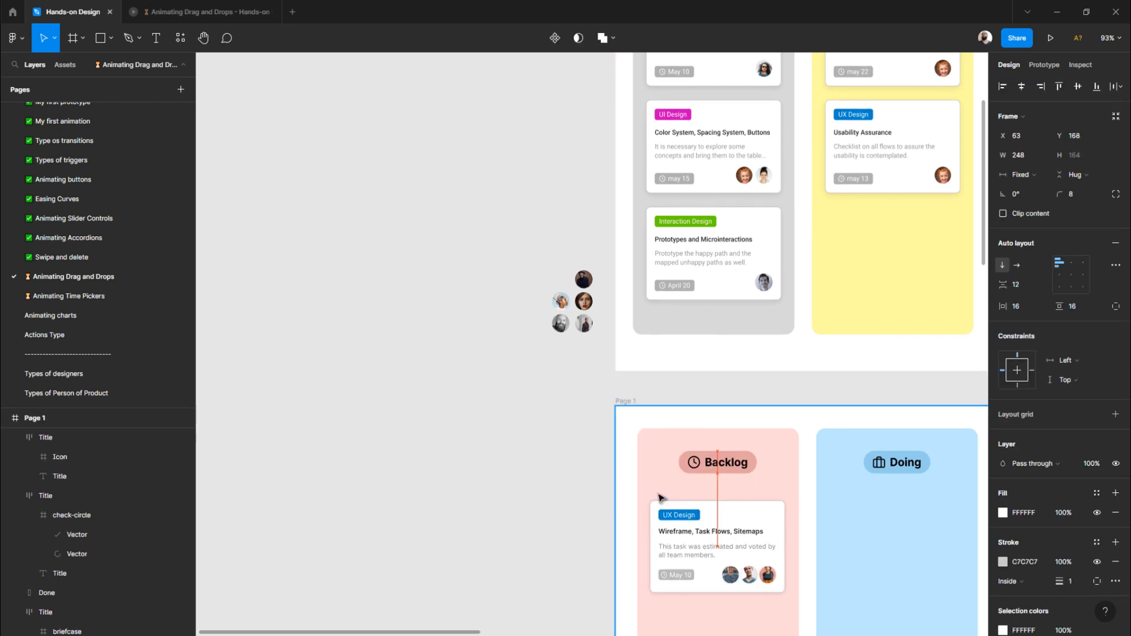
{"action": "key", "text": "alt"}
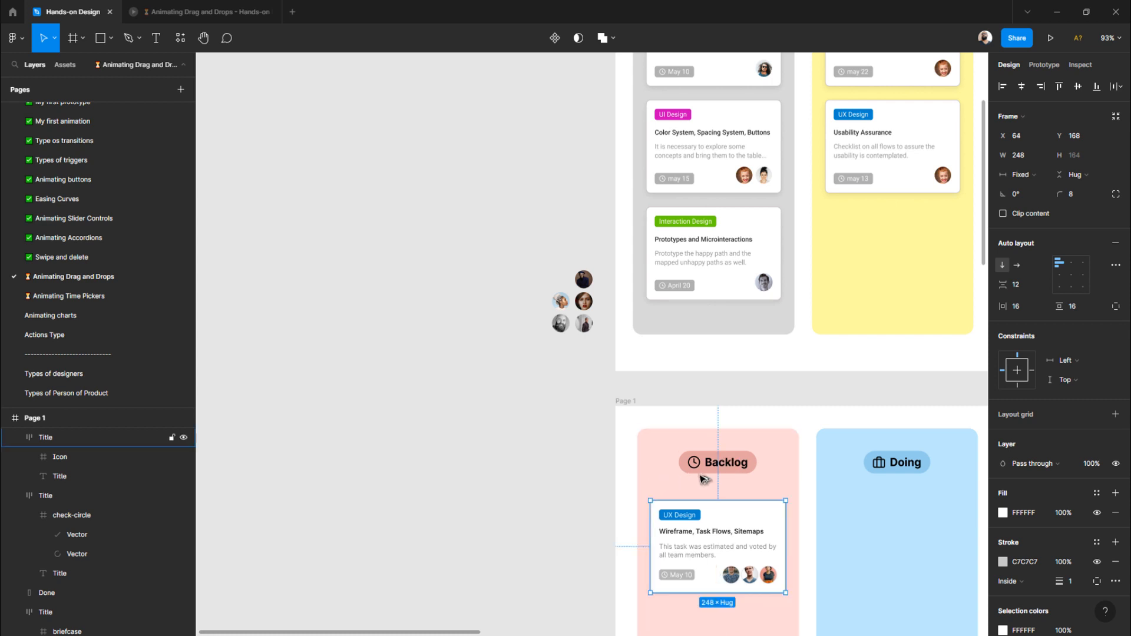
{"action": "scroll", "coordinate": [707, 477], "scroll_direction": "up", "scroll_amount": 5}
{"action": "left_click", "coordinate": [706, 271]}
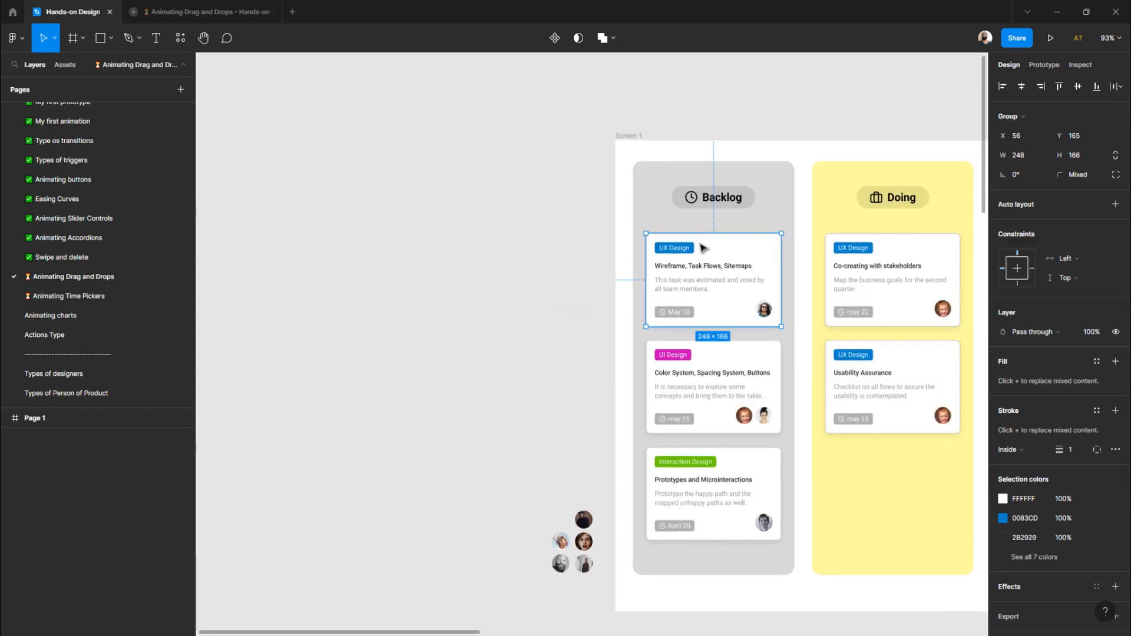
{"action": "scroll", "coordinate": [631, 442], "scroll_direction": "down", "scroll_amount": 8}
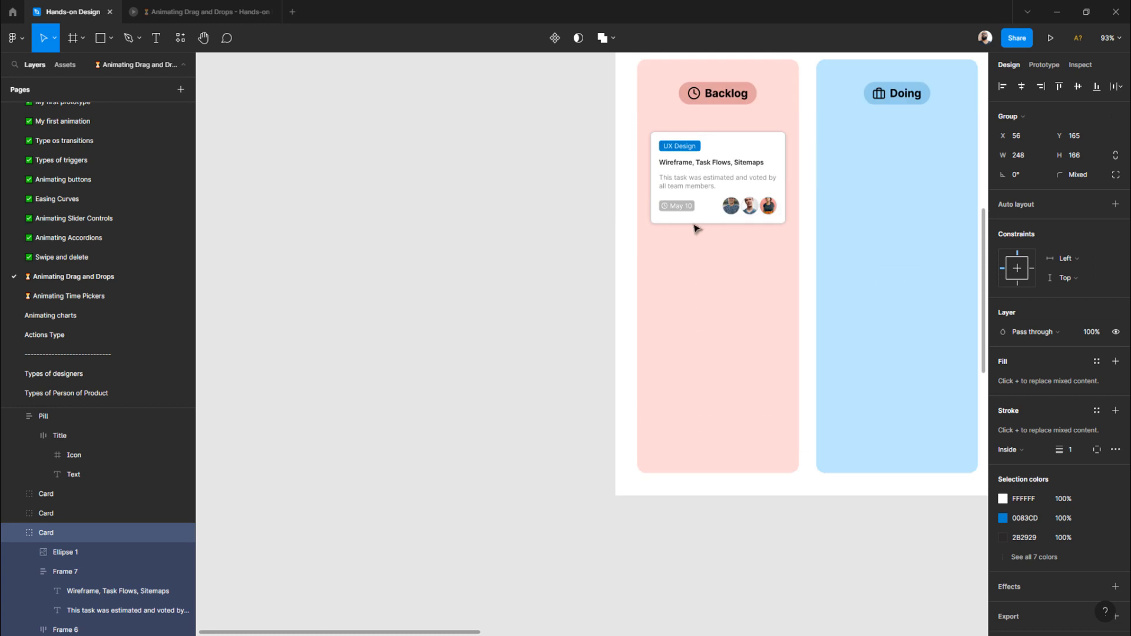
{"action": "scroll", "coordinate": [697, 228], "scroll_direction": "up", "scroll_amount": 3}
{"action": "left_click", "coordinate": [717, 292]}
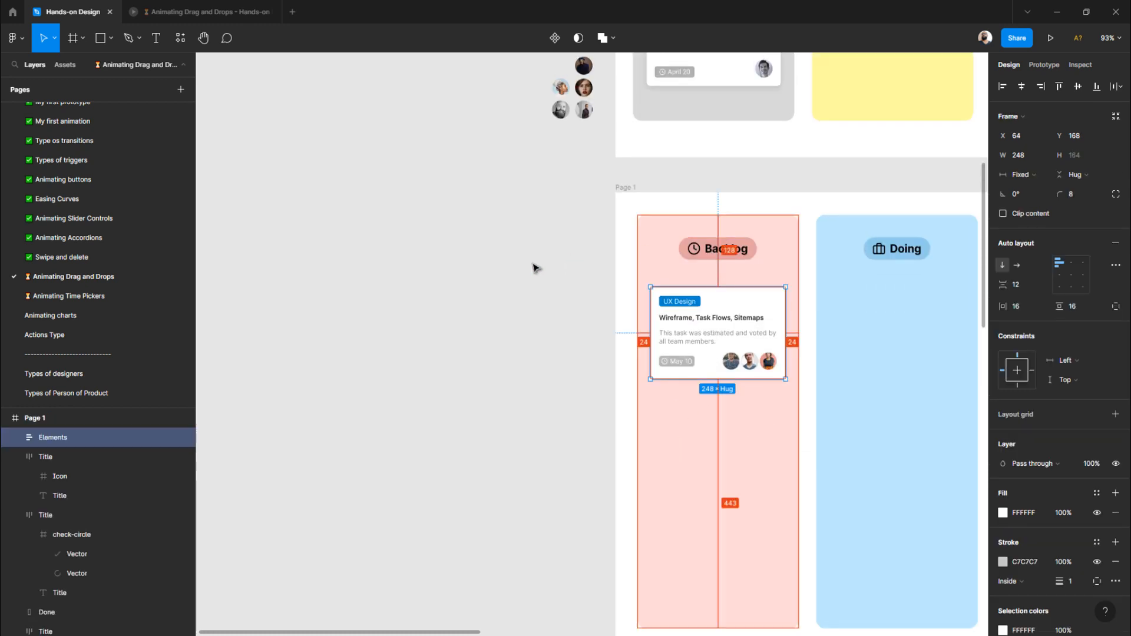
- Move the five loose avatars down so they sit on the canvas beside the Page 1 frame
{"action": "left_click", "coordinate": [525, 293]}
{"action": "scroll", "coordinate": [524, 292], "scroll_direction": "up", "scroll_amount": 1}
{"action": "scroll", "coordinate": [525, 294], "scroll_direction": "up", "scroll_amount": 2}
{"action": "left_click_drag", "start_coordinate": [518, 83], "coordinate": [593, 195]}
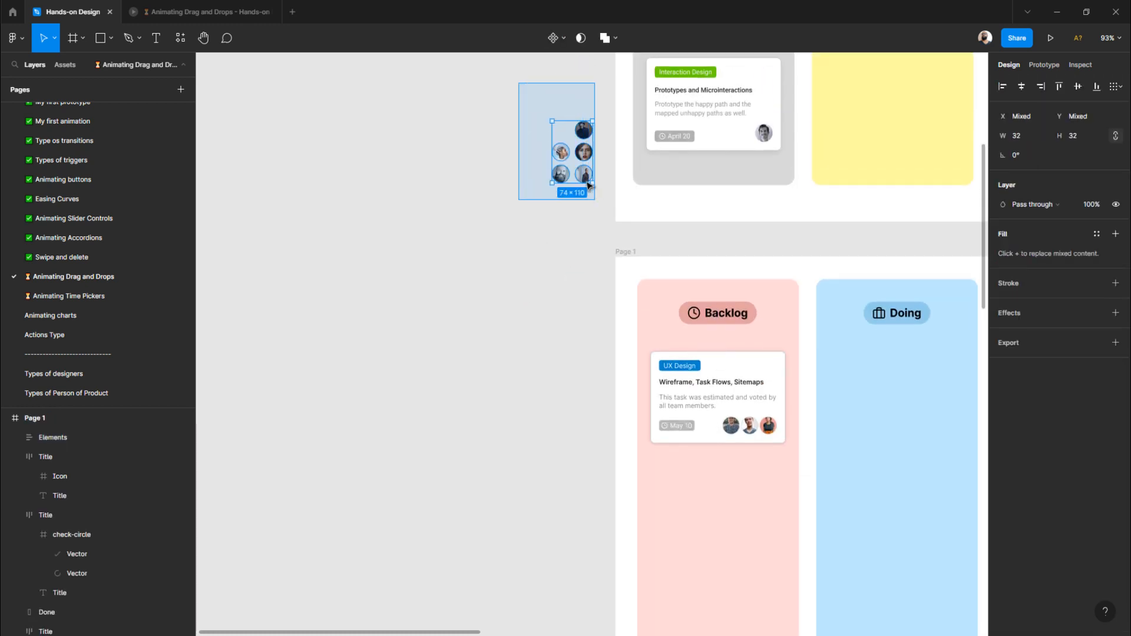
{"action": "left_click", "coordinate": [584, 177]}
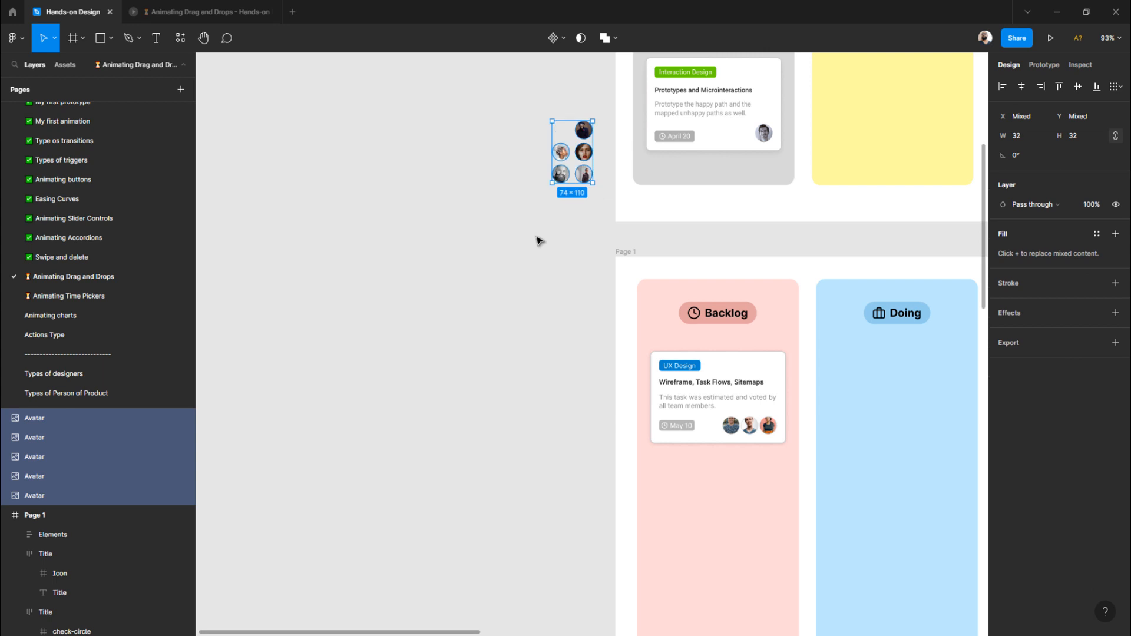
{"action": "left_click", "coordinate": [537, 239]}
{"action": "left_click_drag", "start_coordinate": [526, 115], "coordinate": [545, 570]}
{"action": "left_click", "coordinate": [528, 441]}
- Duplicate the Backlog card twice below itself at X 64, with the copies at Y 356 and Y 544
{"action": "scroll", "coordinate": [518, 386], "scroll_direction": "right", "scroll_amount": 2}
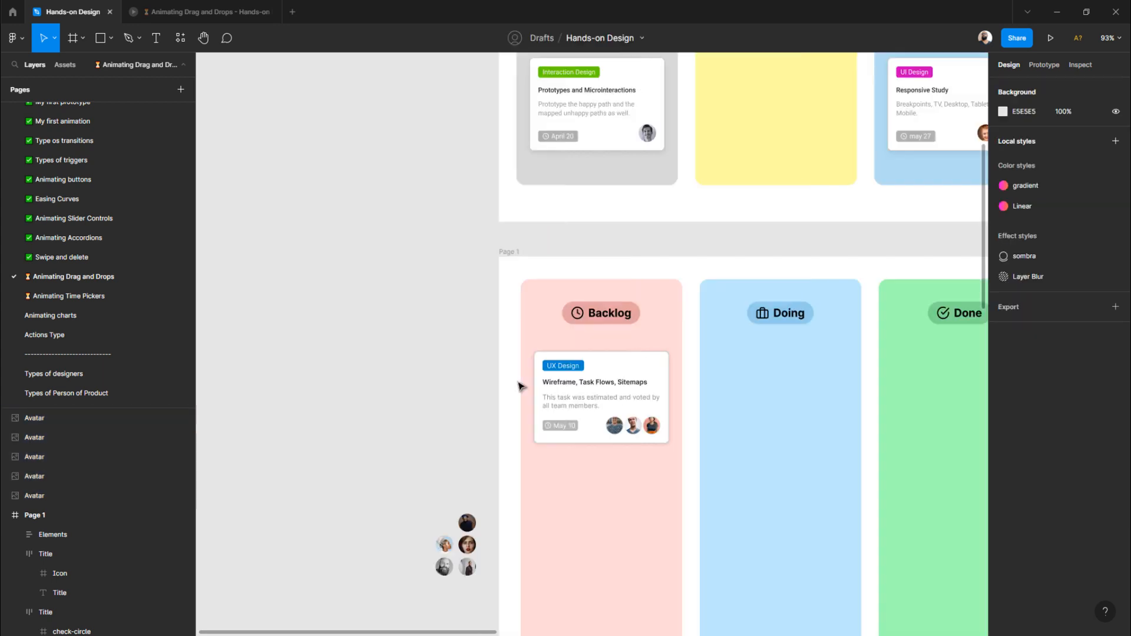
{"action": "scroll", "coordinate": [589, 348], "scroll_direction": "down", "scroll_amount": 1}
{"action": "left_click", "coordinate": [589, 361]}
{"action": "scroll", "coordinate": [588, 361], "scroll_direction": "down", "scroll_amount": 2}
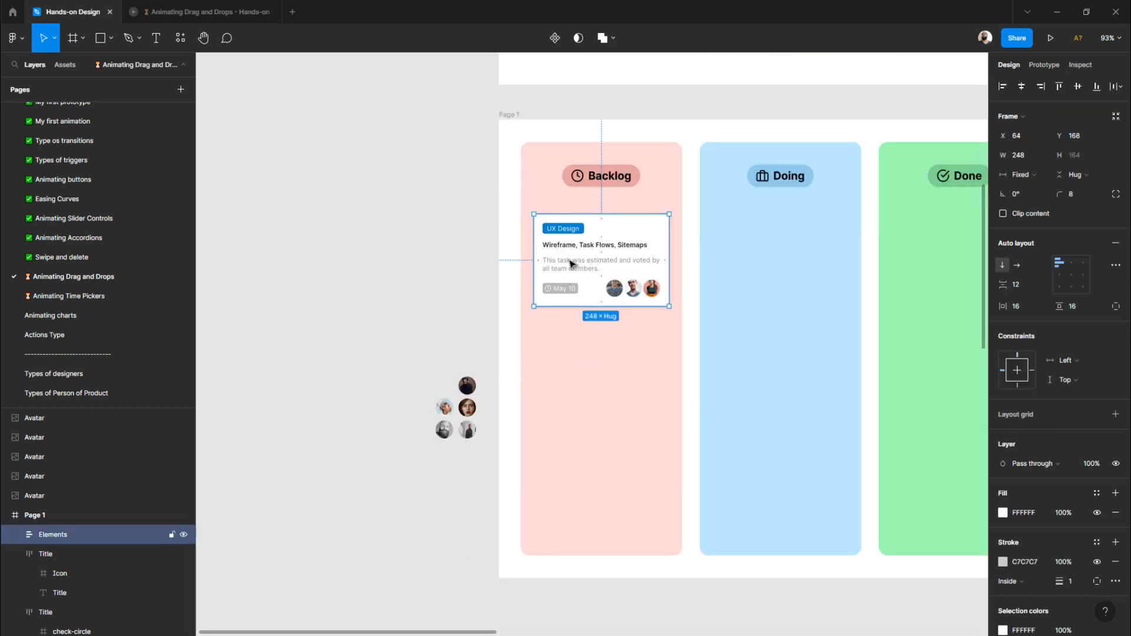
{"action": "left_click_drag", "start_coordinate": [571, 263], "coordinate": [579, 365]}
{"action": "key", "text": "Down"}
{"action": "key", "text": "Down"}
{"action": "key", "text": "Down"}
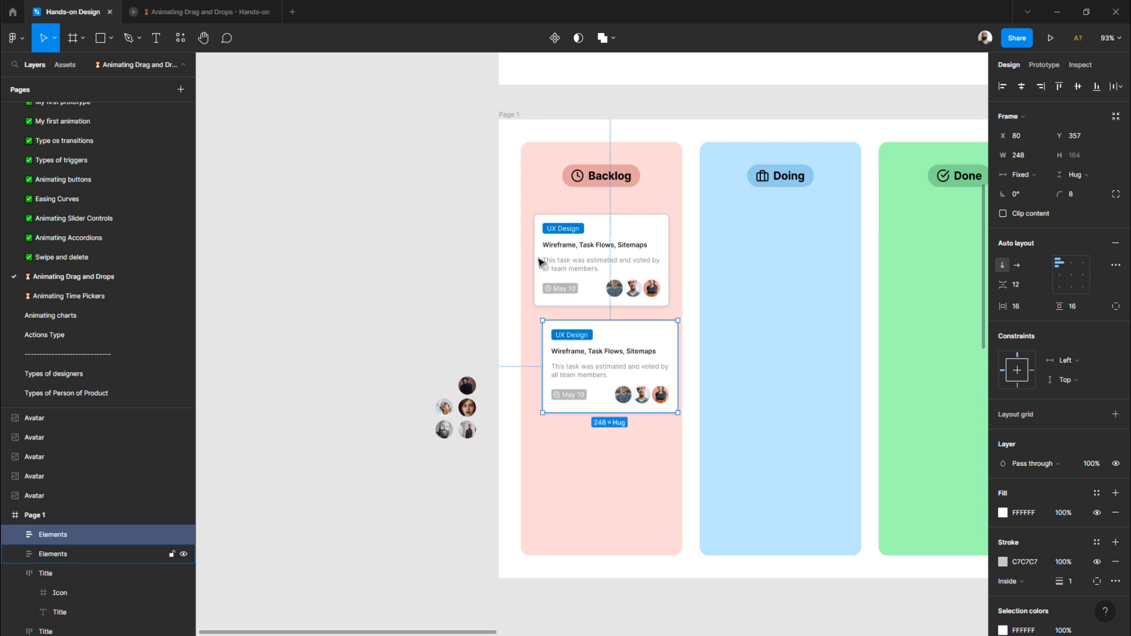
{"action": "key", "text": "Up"}
{"action": "key", "text": "shift+Left"}
{"action": "key", "text": "shift+Left"}
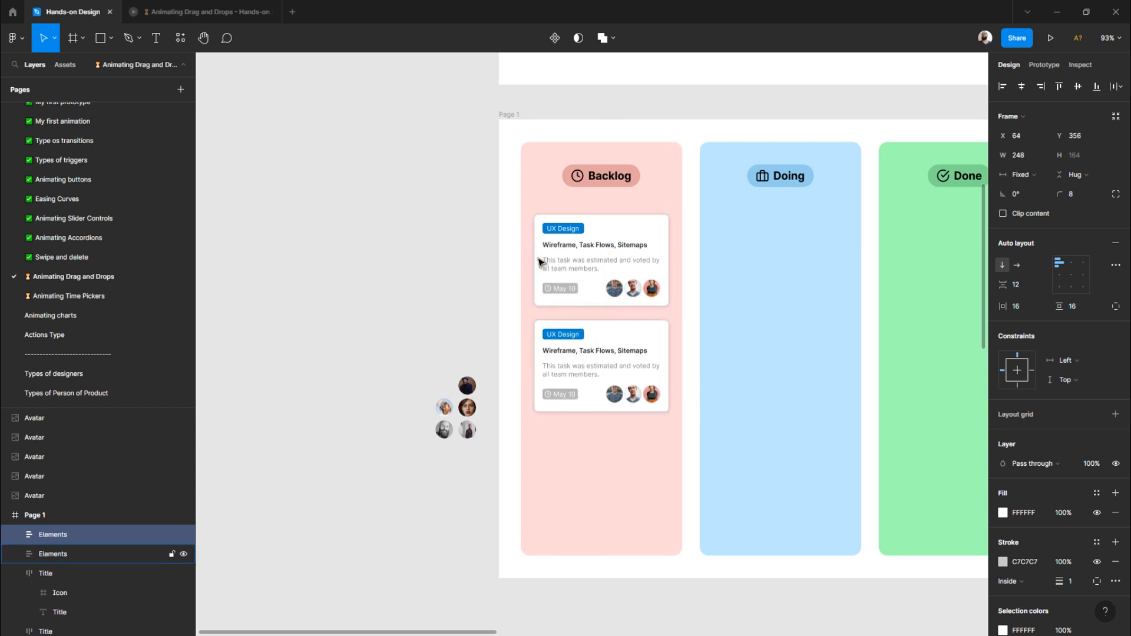
{"action": "key", "text": "ctrl+d"}
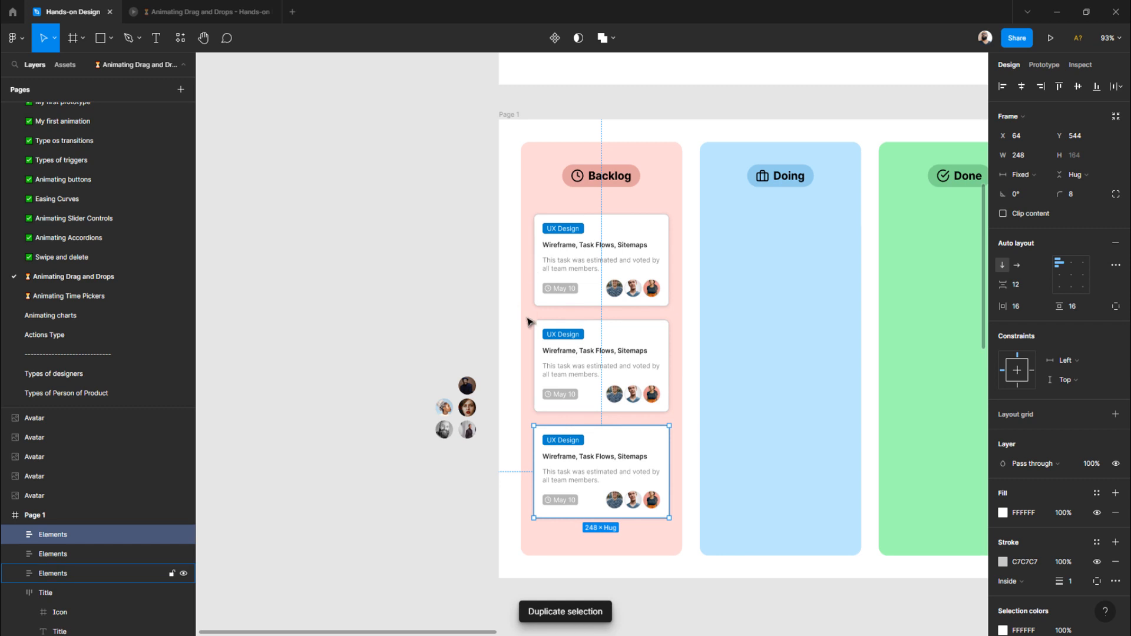
{"action": "left_click", "coordinate": [377, 336]}
- Copy the three Backlog cards into the Doing column at X 392 and the Done column at X 720
{"action": "scroll", "coordinate": [391, 348], "scroll_direction": "up", "scroll_amount": 3}
{"action": "scroll", "coordinate": [391, 348], "scroll_direction": "left", "scroll_amount": 5}
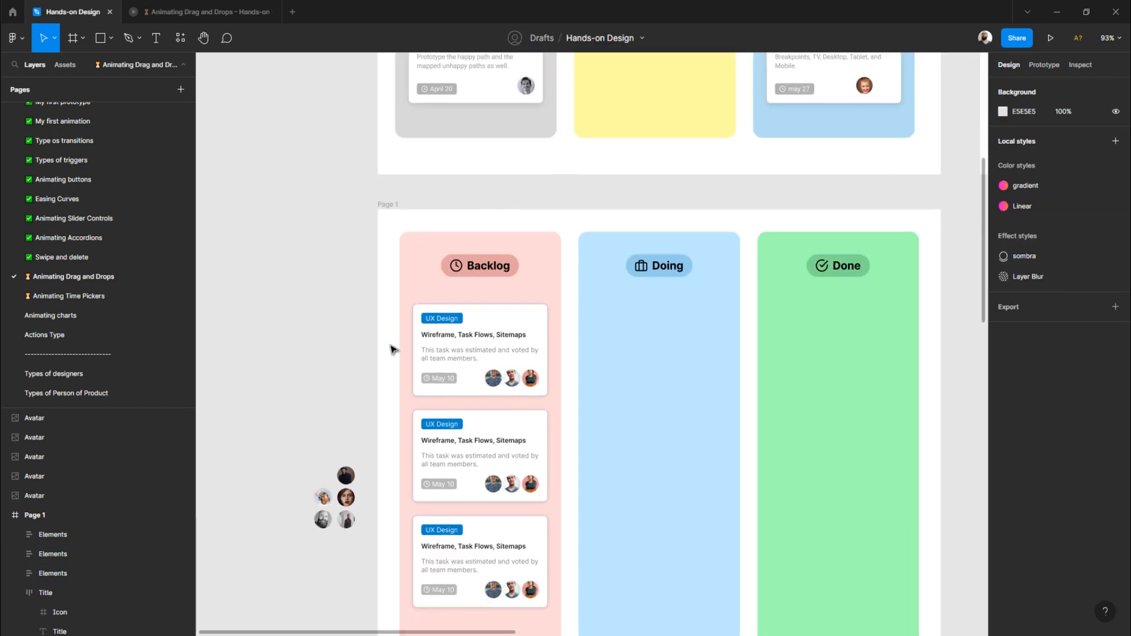
{"action": "left_click", "coordinate": [450, 336]}
{"action": "scroll", "coordinate": [453, 336], "scroll_direction": "down", "scroll_amount": 2}
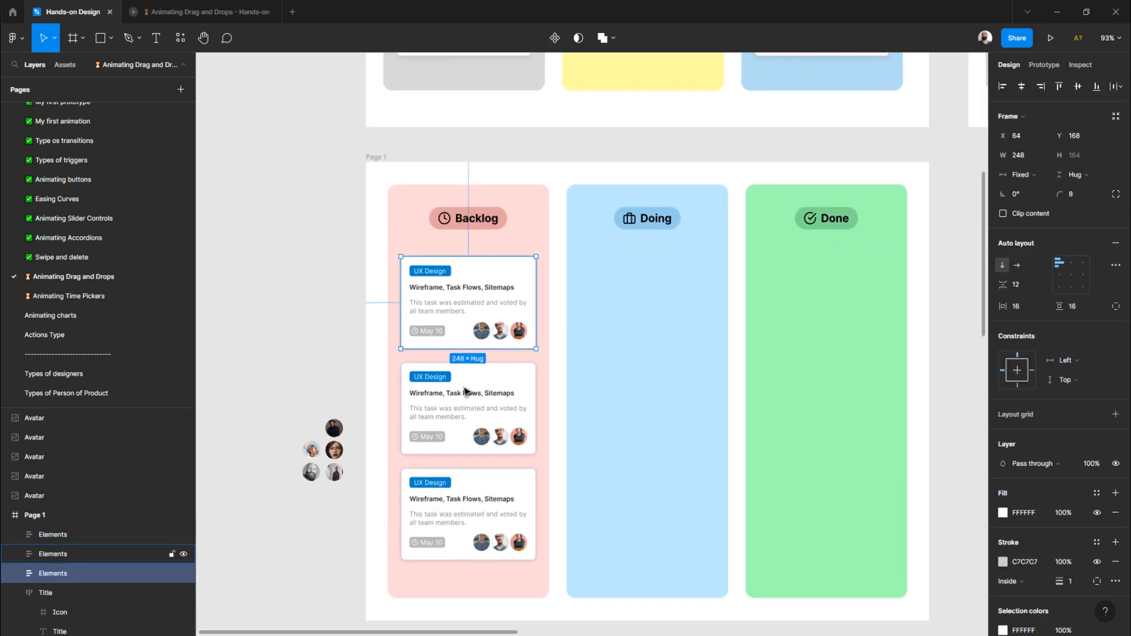
{"action": "left_click", "coordinate": [464, 393], "text": "shift"}
{"action": "left_click", "coordinate": [440, 502], "text": "shift"}
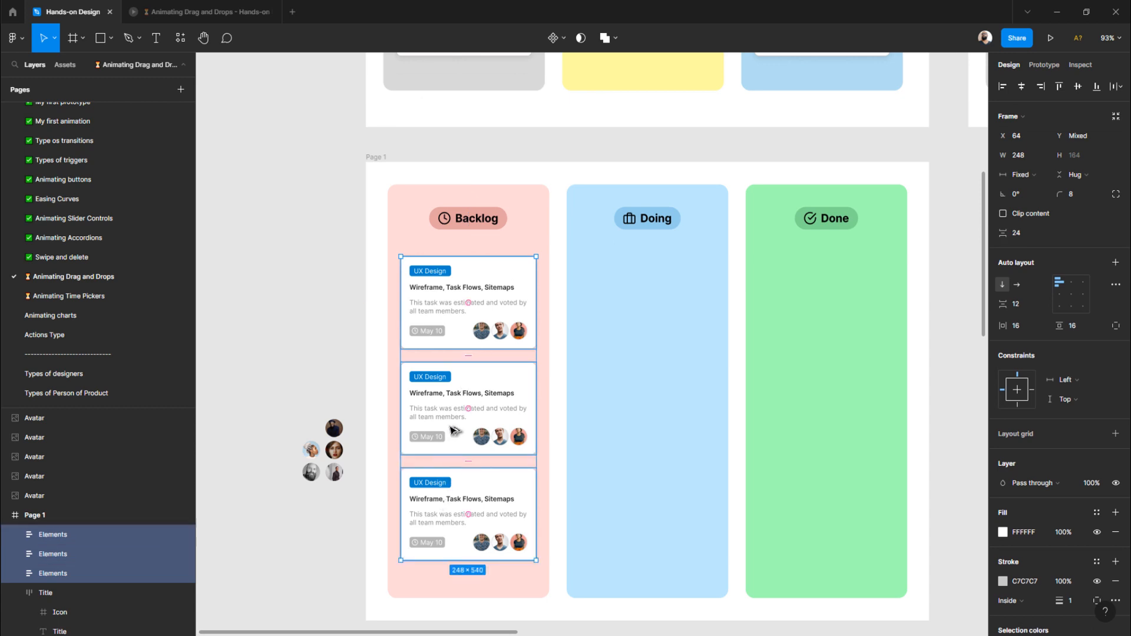
{"action": "left_click_drag", "start_coordinate": [451, 427], "coordinate": [627, 422]}
{"action": "key", "text": "ctrl+d"}
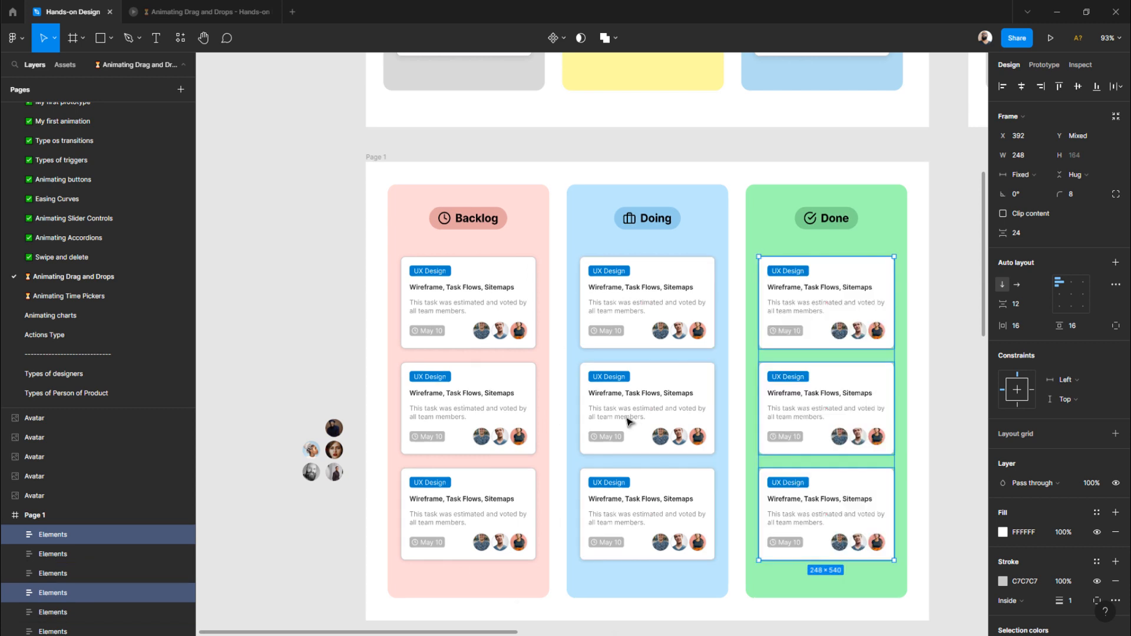
{"action": "left_click", "coordinate": [252, 336]}
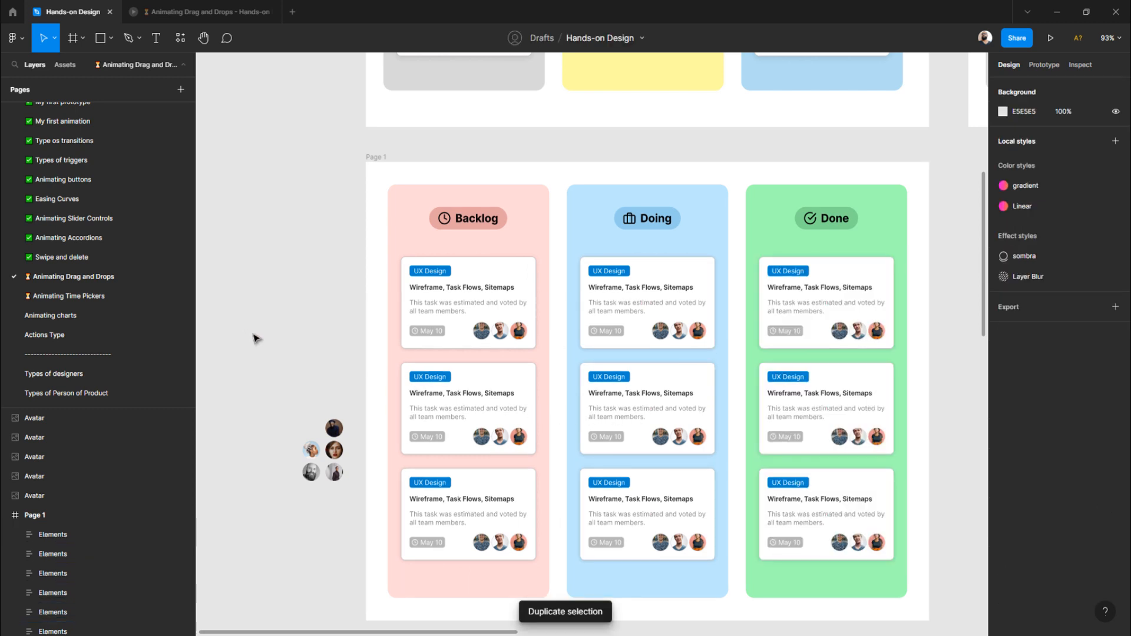
- Delete the third card from Page 1's Doing column
{"action": "scroll", "coordinate": [275, 346], "scroll_direction": "up", "scroll_amount": 7}
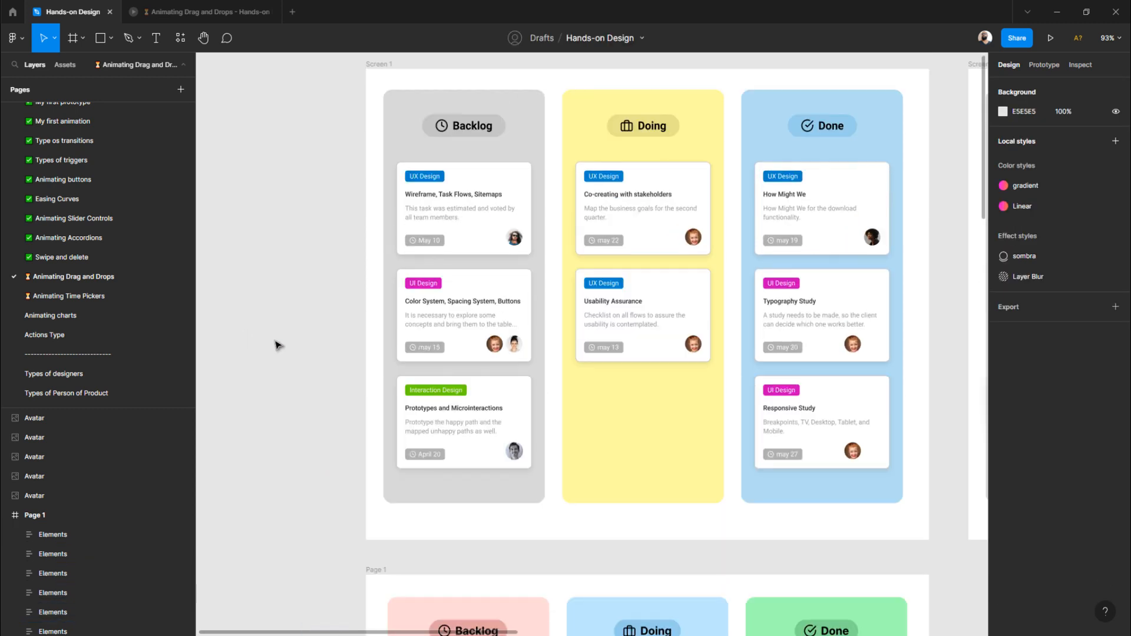
{"action": "scroll", "coordinate": [277, 345], "scroll_direction": "down", "scroll_amount": 8}
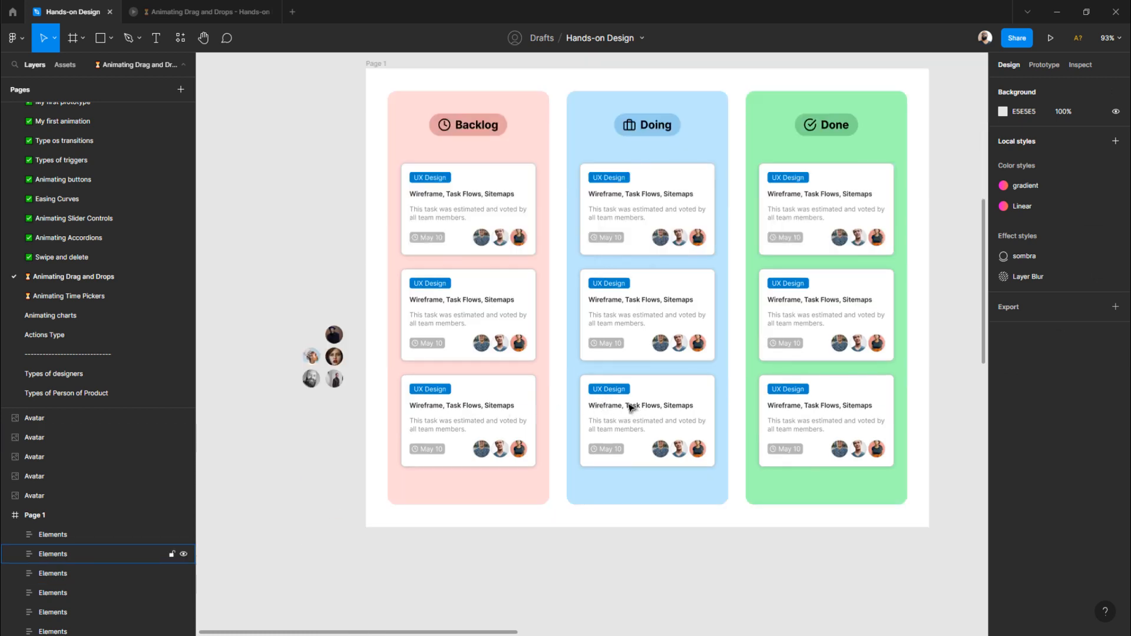
{"action": "left_click", "coordinate": [630, 406]}
{"action": "key", "text": "Delete"}
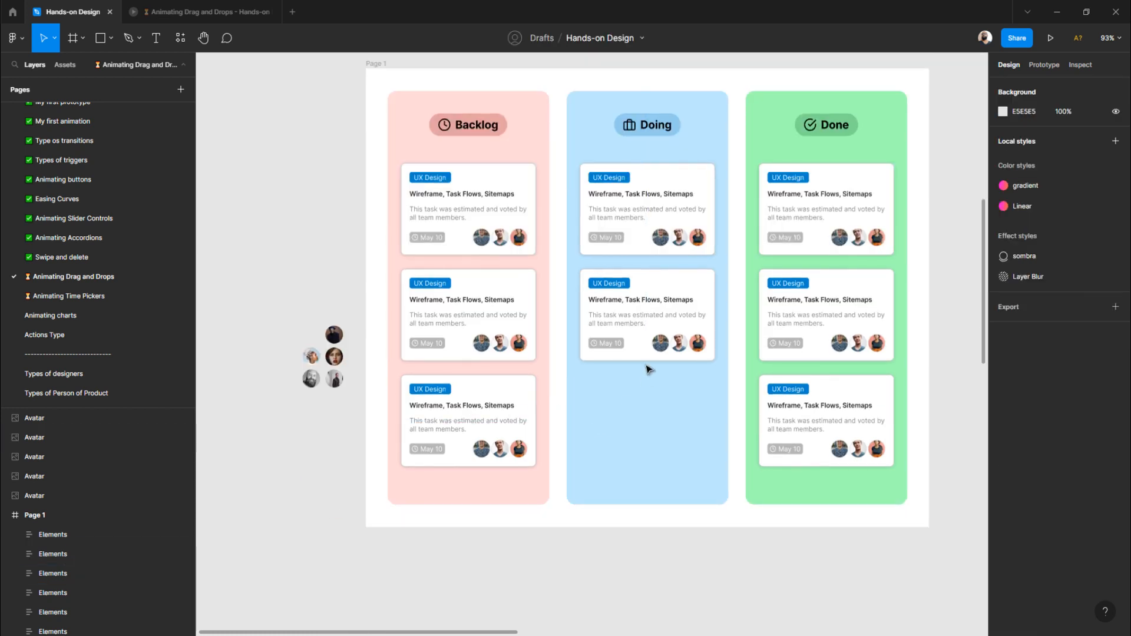
- Delete the two lower cards from Page 1's Done column
{"action": "scroll", "coordinate": [646, 371], "scroll_direction": "up", "scroll_amount": 2}
{"action": "scroll", "coordinate": [781, 449], "scroll_direction": "down", "scroll_amount": 1}
{"action": "left_click", "coordinate": [823, 524]}
{"action": "left_click", "coordinate": [788, 431], "text": "shift"}
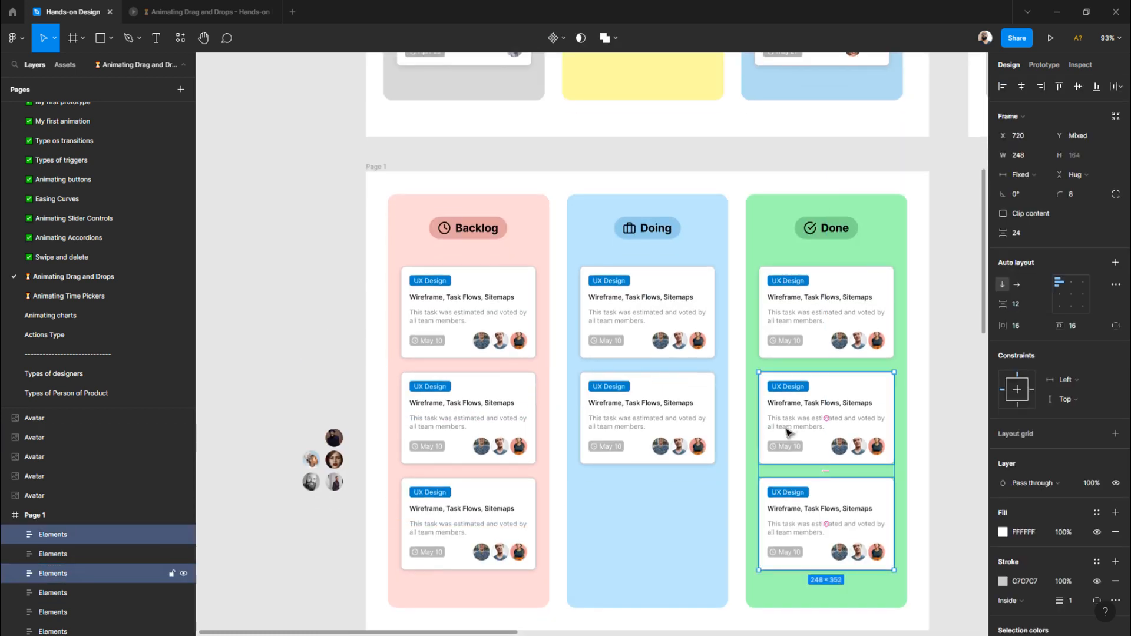
{"action": "key", "text": "Delete"}
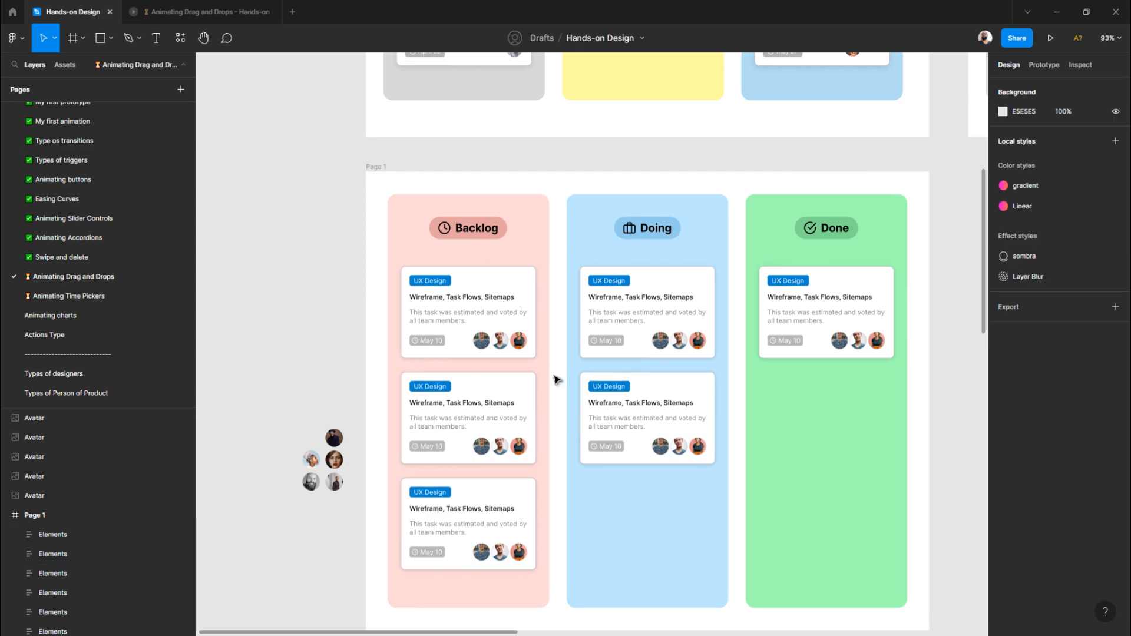
{"action": "scroll", "coordinate": [554, 380], "scroll_direction": "down", "scroll_amount": 4}
{"action": "scroll", "coordinate": [554, 380], "scroll_direction": "up", "scroll_amount": 5}
{"action": "scroll", "coordinate": [552, 379], "scroll_direction": "down", "scroll_amount": 5}
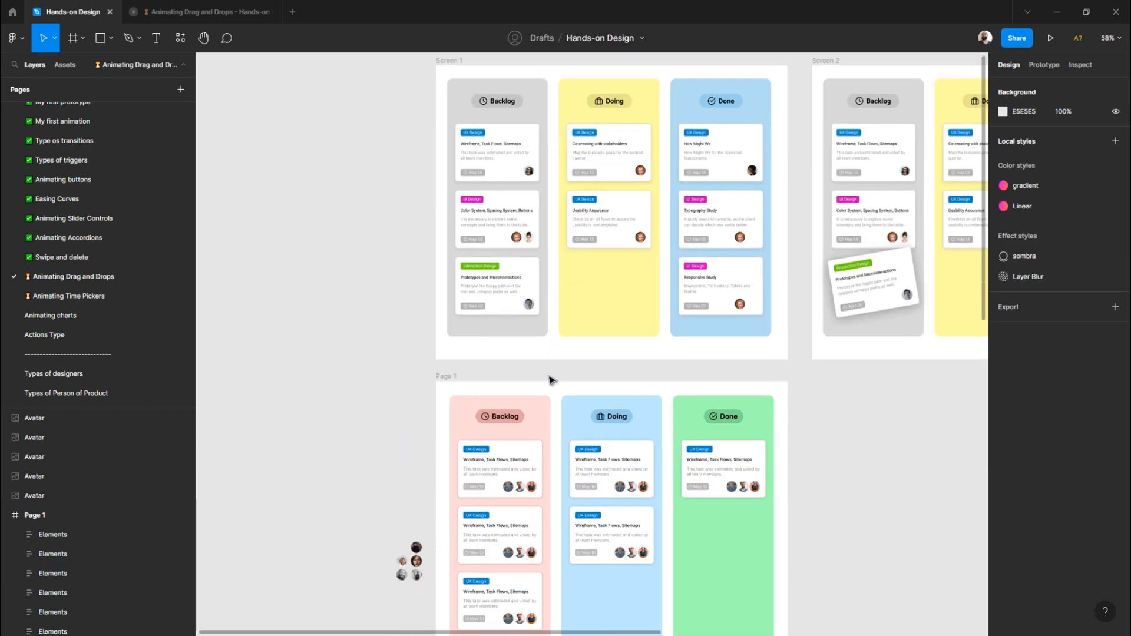
{"action": "scroll", "coordinate": [551, 382], "scroll_direction": "up", "scroll_amount": 2}
{"action": "scroll", "coordinate": [548, 380], "scroll_direction": "down", "scroll_amount": 2}
{"action": "scroll", "coordinate": [548, 380], "scroll_direction": "up", "scroll_amount": 3}
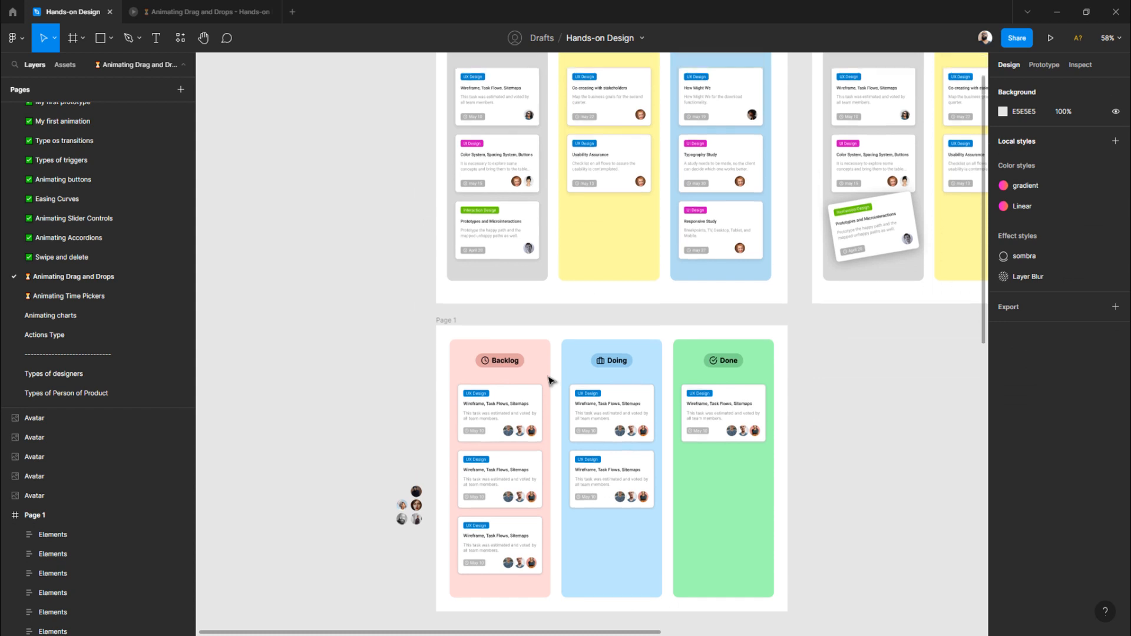
- Compare the Page 1 board's cards with the reference boards Screen 1 and Screen 2
{"action": "scroll", "coordinate": [494, 205], "scroll_direction": "up", "scroll_amount": 5}
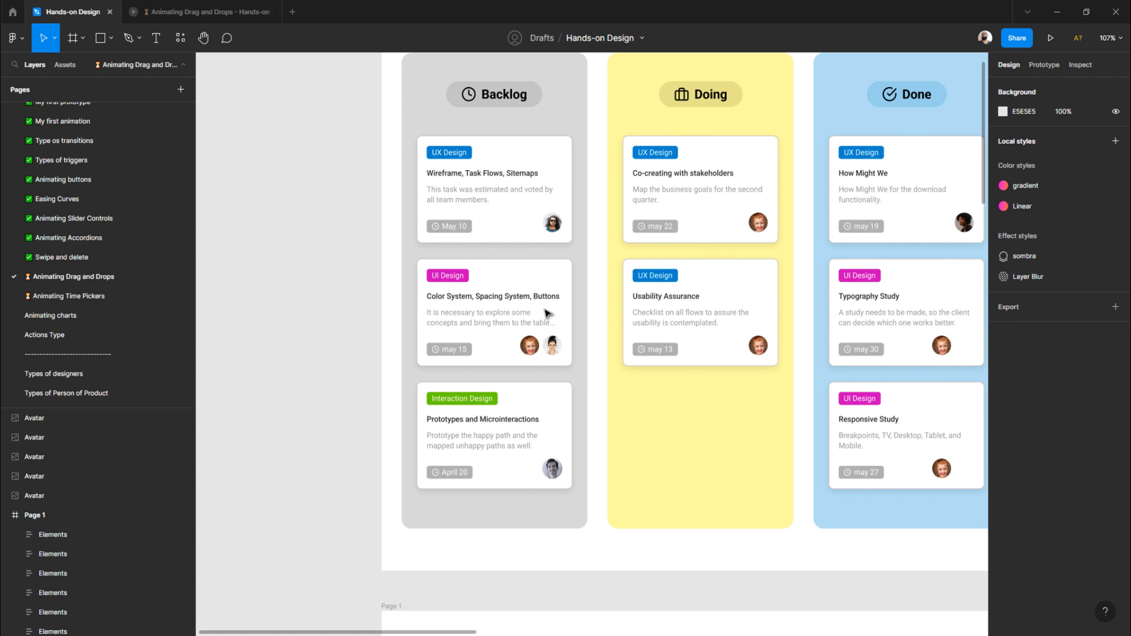
{"action": "key", "text": "n"}
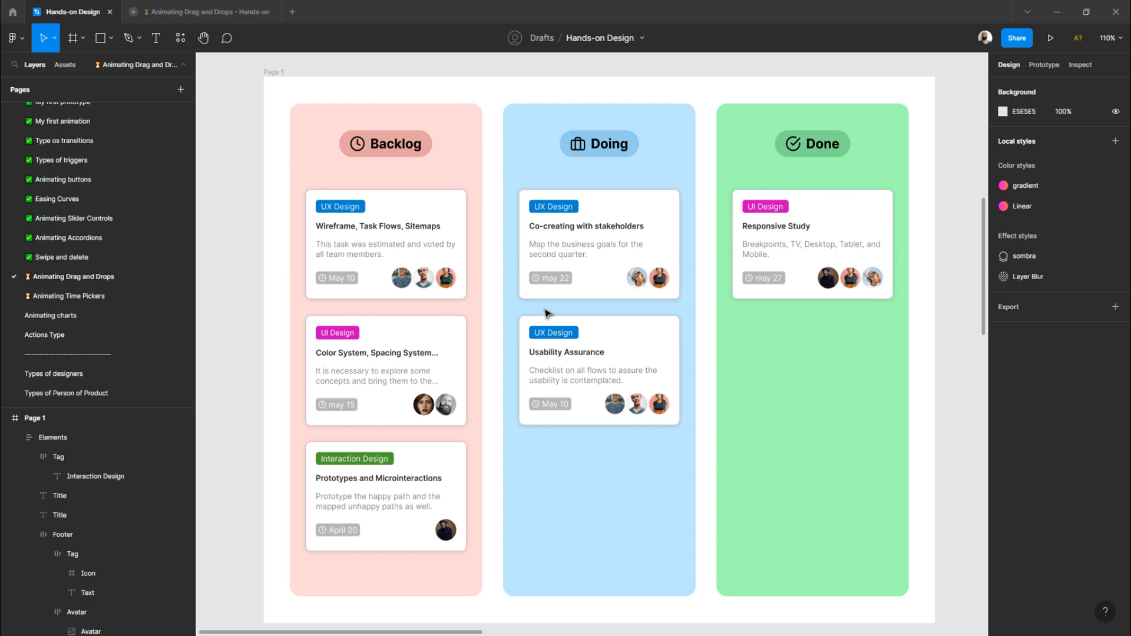
{"action": "scroll", "coordinate": [530, 308], "scroll_direction": "down", "scroll_amount": 5}
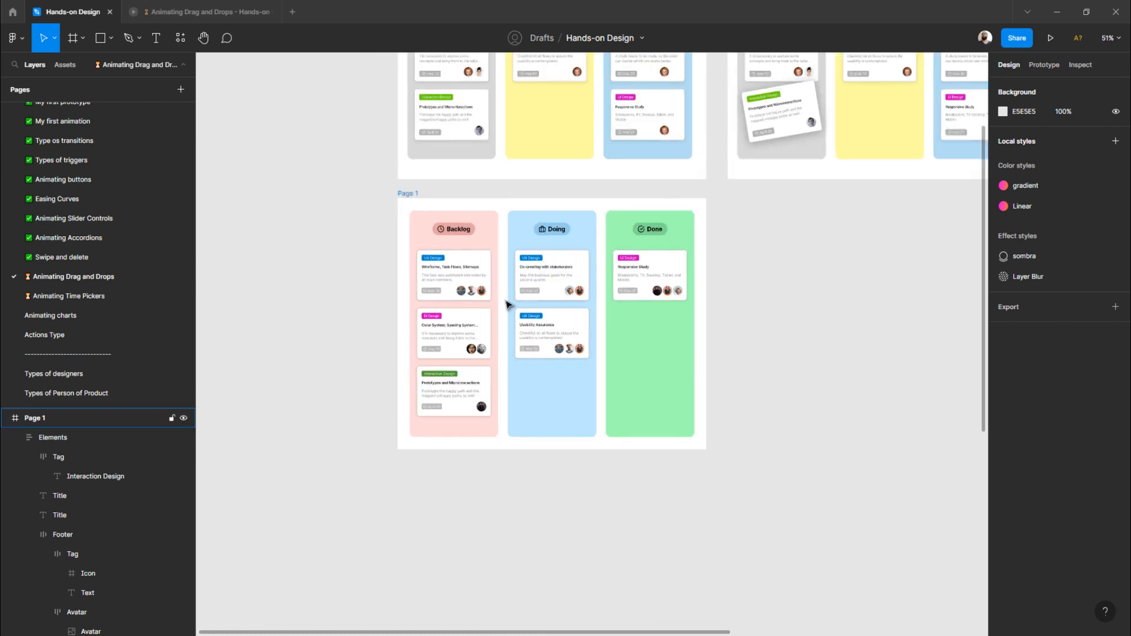
{"action": "scroll", "coordinate": [506, 304], "scroll_direction": "right", "scroll_amount": 2}
{"action": "scroll", "coordinate": [504, 304], "scroll_direction": "up", "scroll_amount": 4}
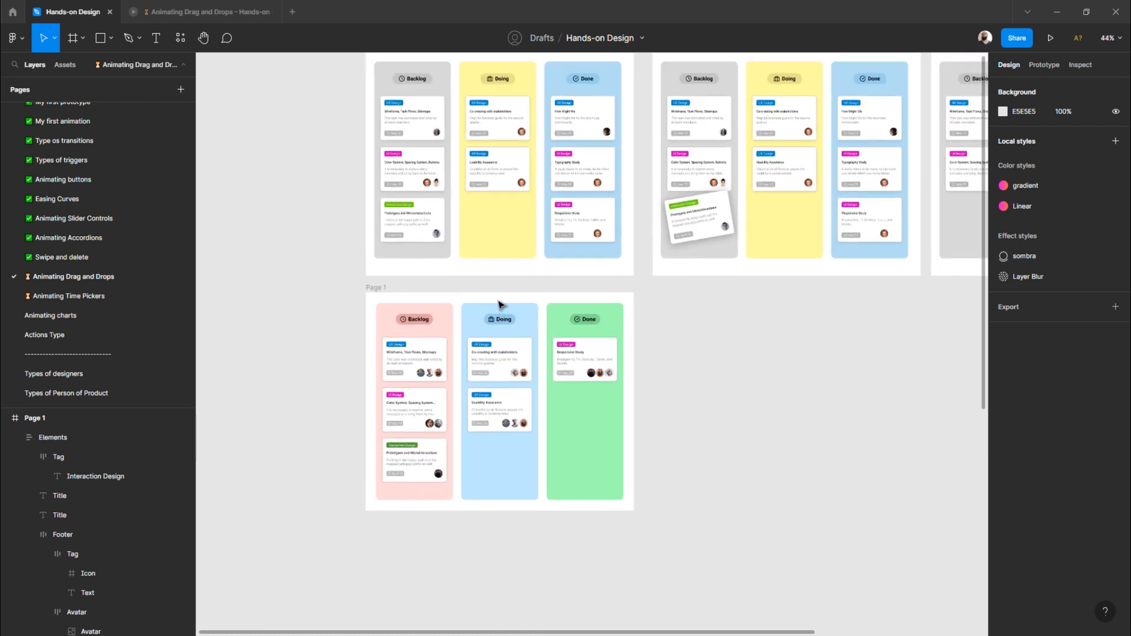
{"action": "scroll", "coordinate": [500, 305], "scroll_direction": "up", "scroll_amount": 1}
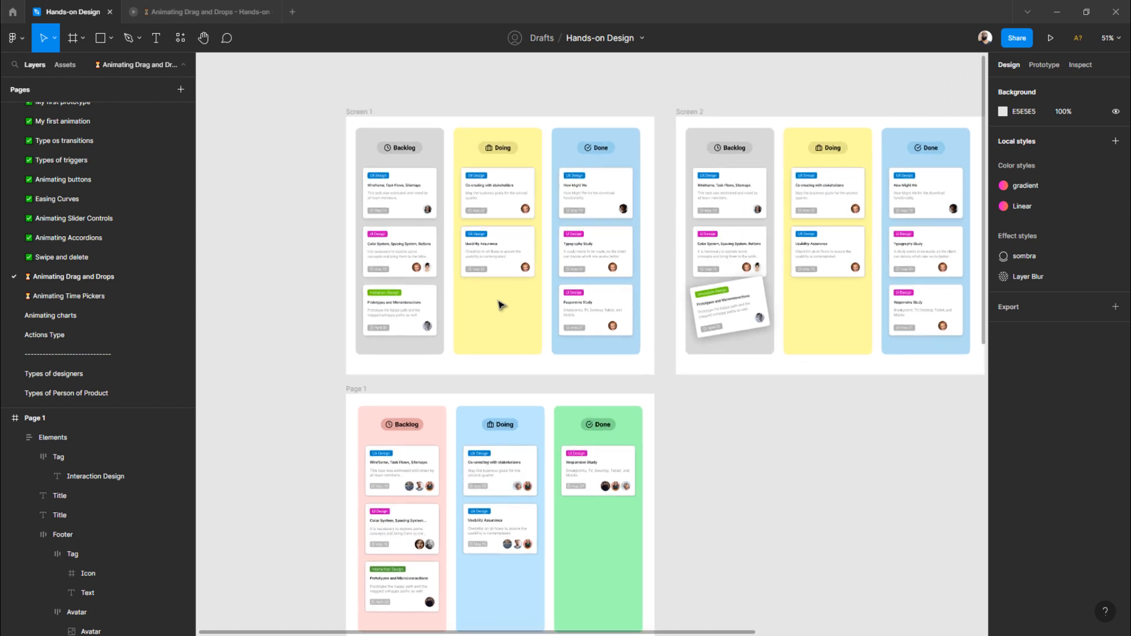
{"action": "scroll", "coordinate": [499, 304], "scroll_direction": "down", "scroll_amount": 1}
{"action": "scroll", "coordinate": [499, 305], "scroll_direction": "right", "scroll_amount": 2}
{"action": "scroll", "coordinate": [498, 306], "scroll_direction": "down", "scroll_amount": 1}
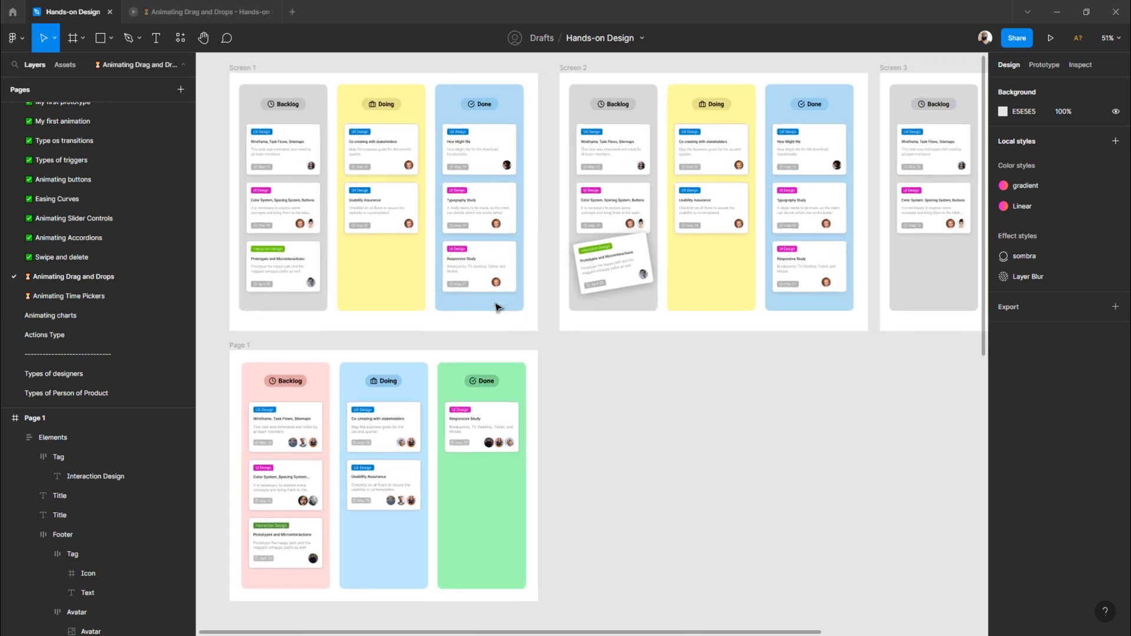
- Duplicate the Page 1 frame beside itself at X 736, Y 599, beneath Screen 2
{"action": "scroll", "coordinate": [495, 305], "scroll_direction": "left", "scroll_amount": 1}
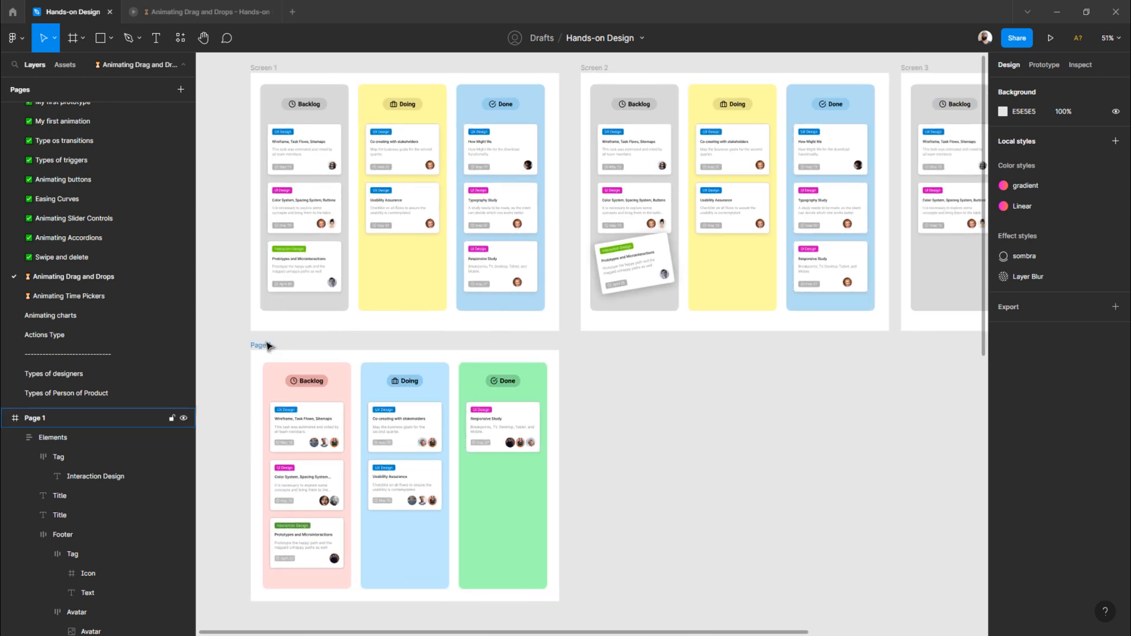
{"action": "left_click", "coordinate": [268, 346]}
{"action": "left_click_drag", "start_coordinate": [268, 346], "coordinate": [589, 346]}
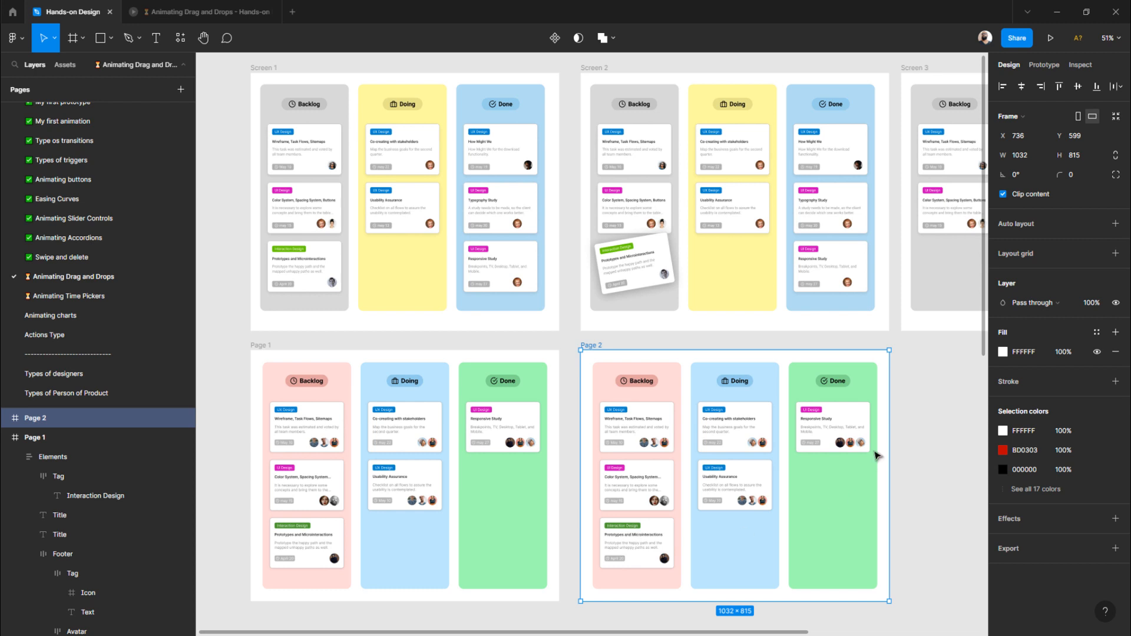
- Rotate Page 2's Prototypes and Microinteractions card in the Backlog column counterclockwise by about 3.2°
{"action": "scroll", "coordinate": [875, 454], "scroll_direction": "down", "scroll_amount": 1}
{"action": "scroll", "coordinate": [875, 453], "scroll_direction": "right", "scroll_amount": 1}
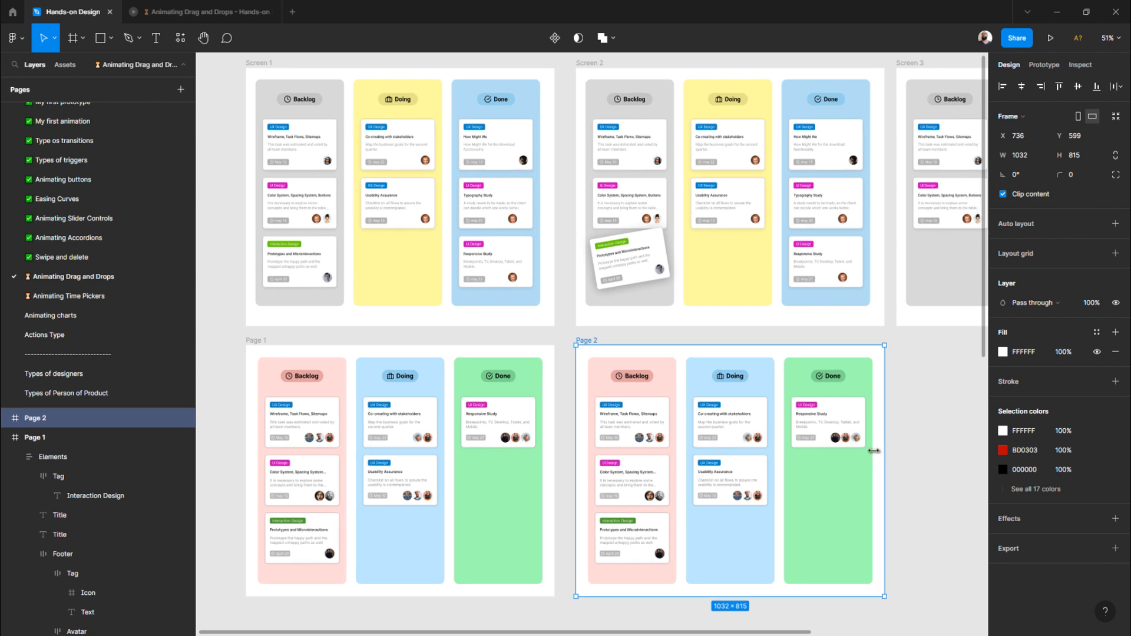
{"action": "left_click", "coordinate": [876, 457]}
{"action": "double_click", "coordinate": [603, 542]}
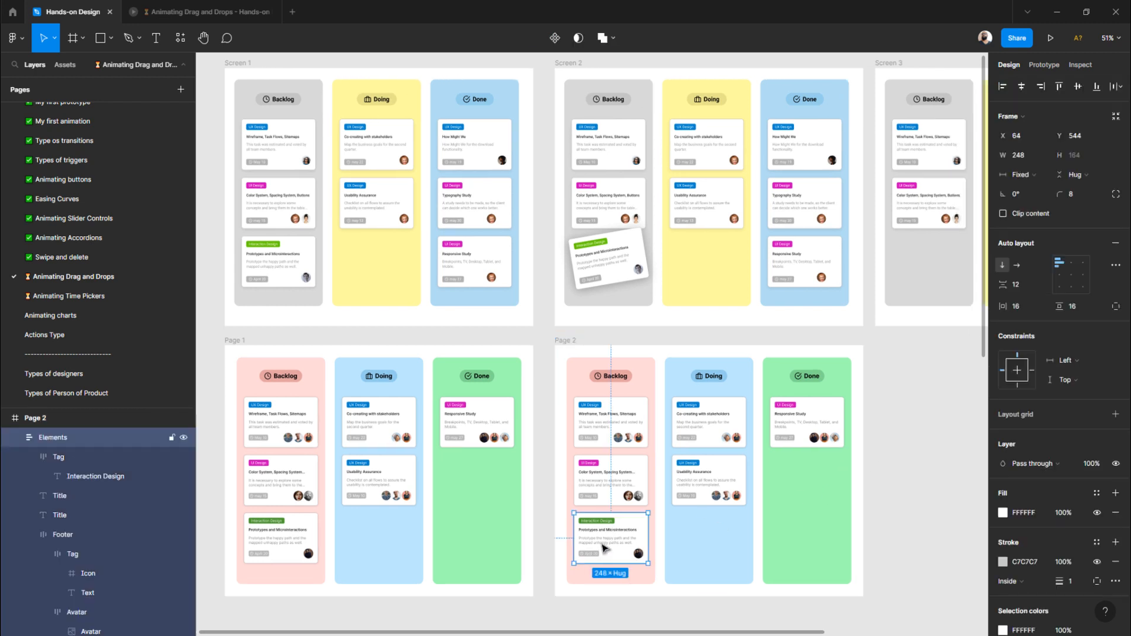
{"action": "left_click", "coordinate": [867, 524]}
{"action": "left_click", "coordinate": [605, 534]}
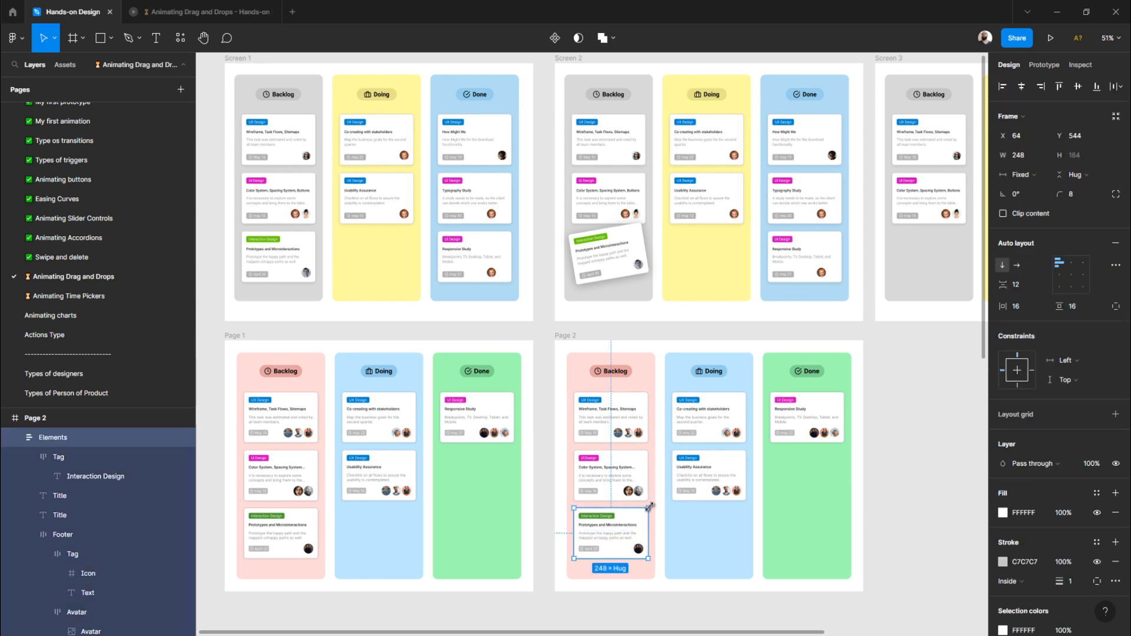
{"action": "scroll", "coordinate": [633, 412], "scroll_direction": "down", "scroll_amount": 3}
{"action": "scroll", "coordinate": [633, 413], "scroll_direction": "up", "scroll_amount": 5}
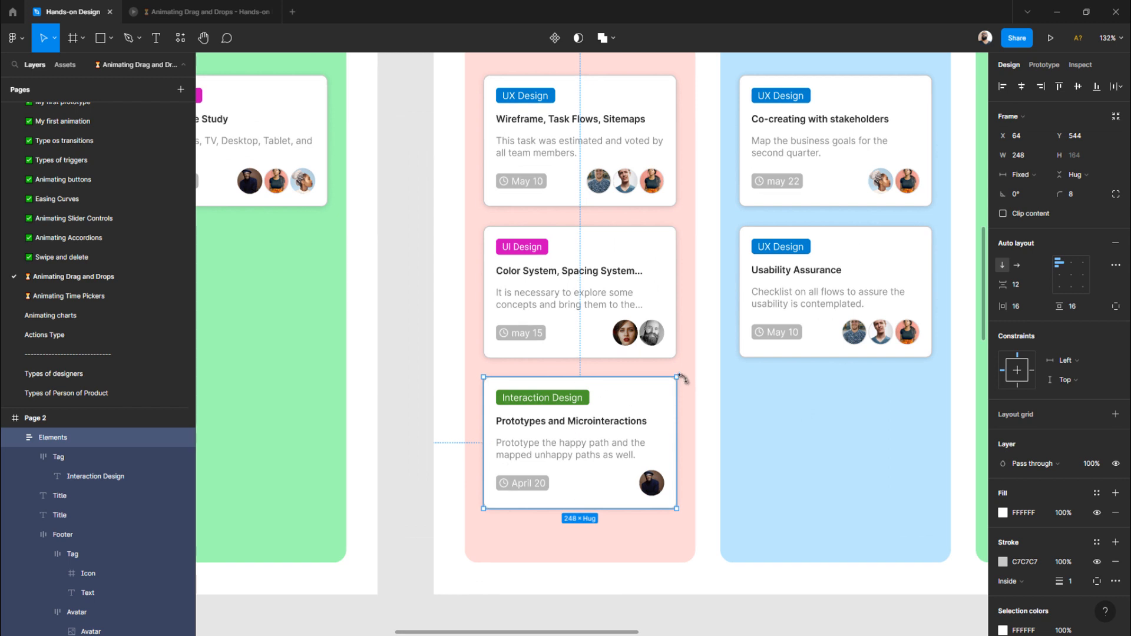
{"action": "left_click_drag", "start_coordinate": [682, 377], "coordinate": [682, 370]}
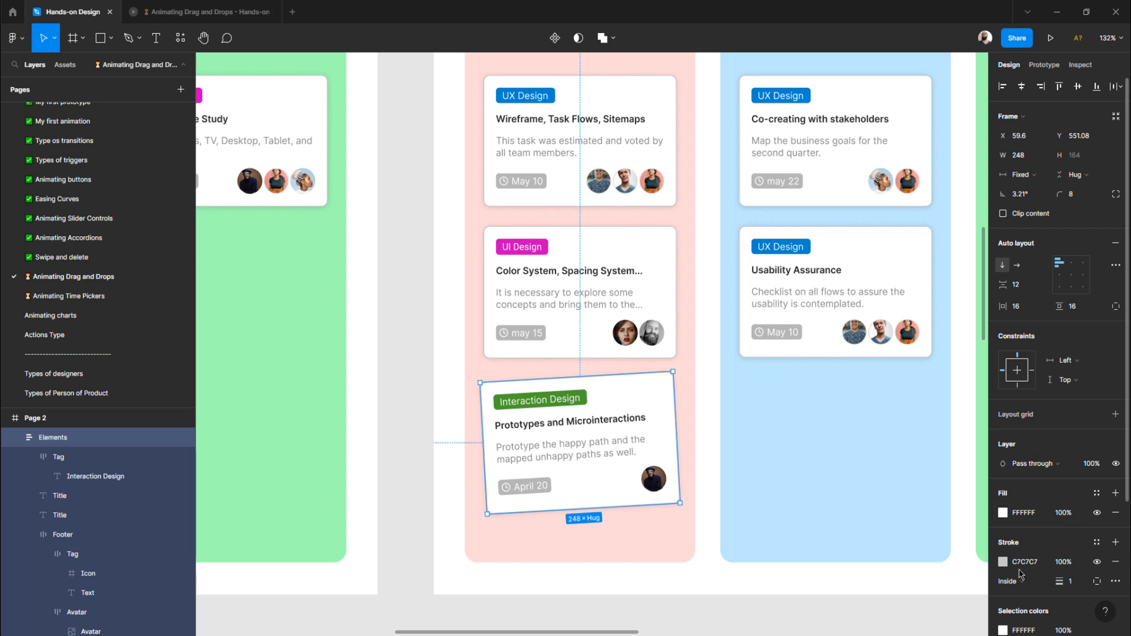
- Set the drop shadow blur of Page 2's tilted Prototypes and Microinteractions card to 24
{"action": "scroll", "coordinate": [1021, 572], "scroll_direction": "down", "scroll_amount": 3}
{"action": "left_click", "coordinate": [1001, 563]}
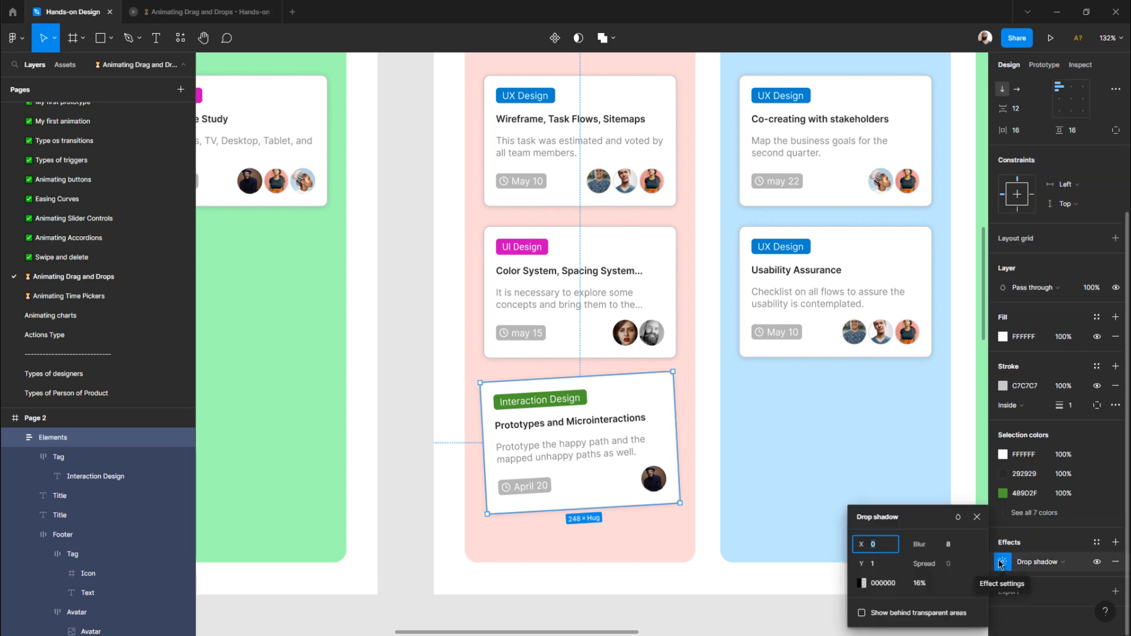
{"action": "key", "text": "Tab"}
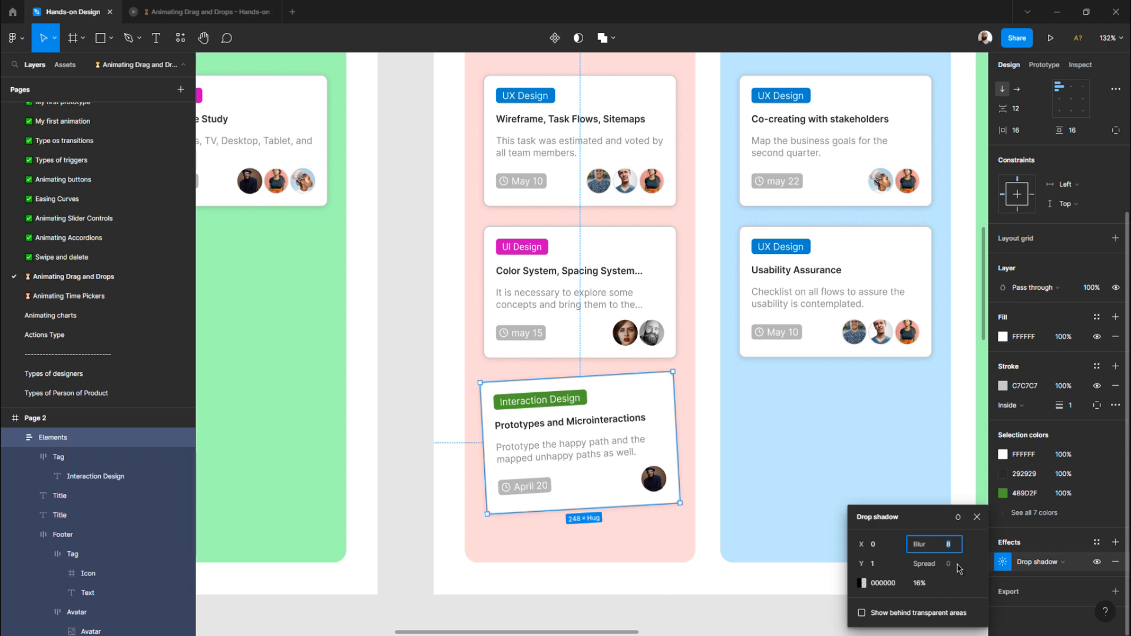
{"action": "type", "text": "16"}
{"action": "key", "text": "Return"}
{"action": "type", "text": "24"}
{"action": "key", "text": "Return"}
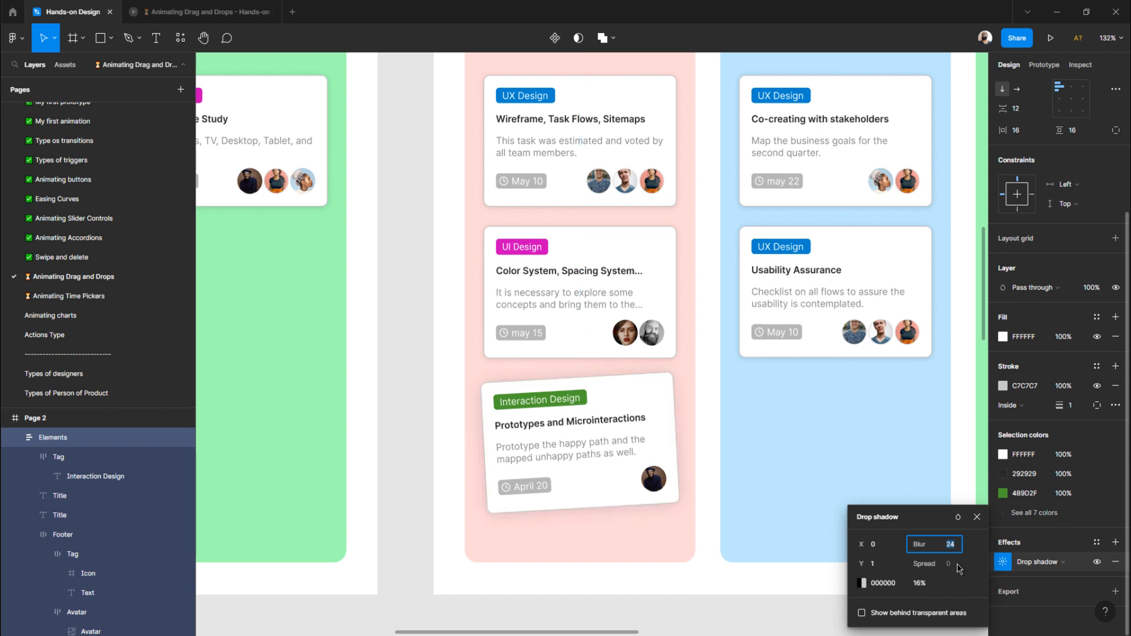
- Set the tilted card's drop shadow opacity to 32% and its Y offset to 3
{"action": "left_click", "coordinate": [922, 583]}
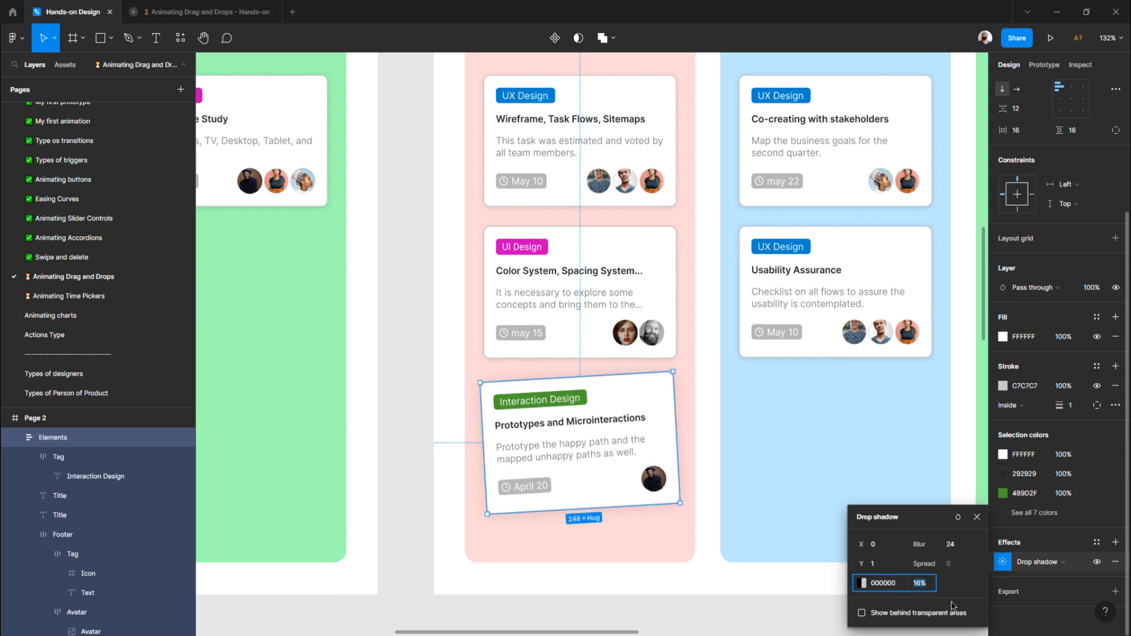
{"action": "type", "text": "36"}
{"action": "key", "text": "Return"}
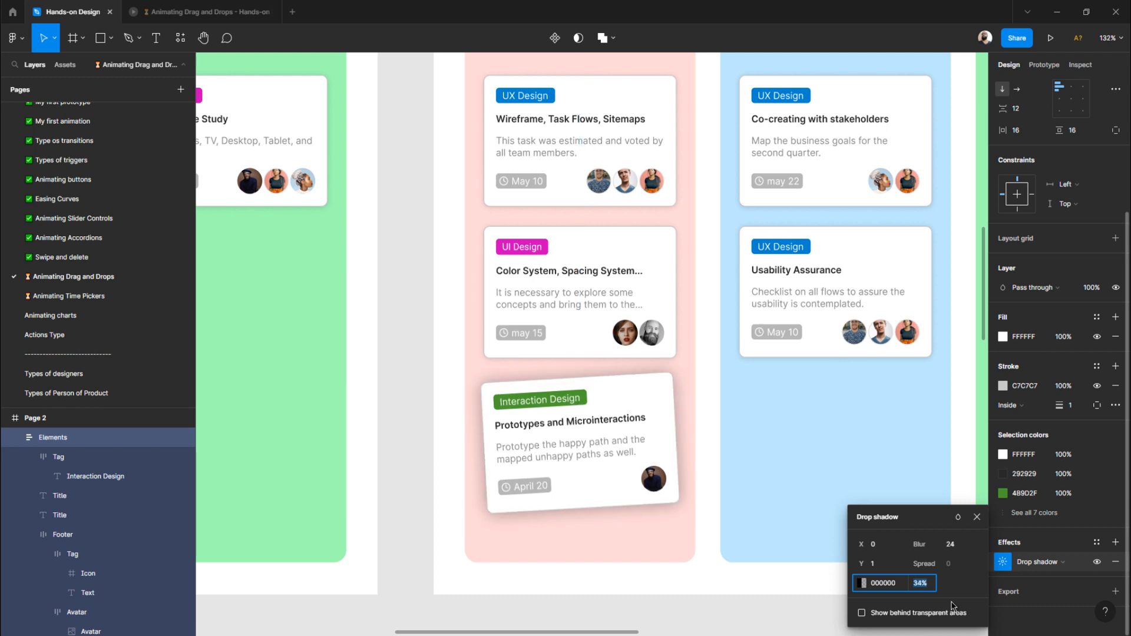
{"action": "key", "text": "Down"}
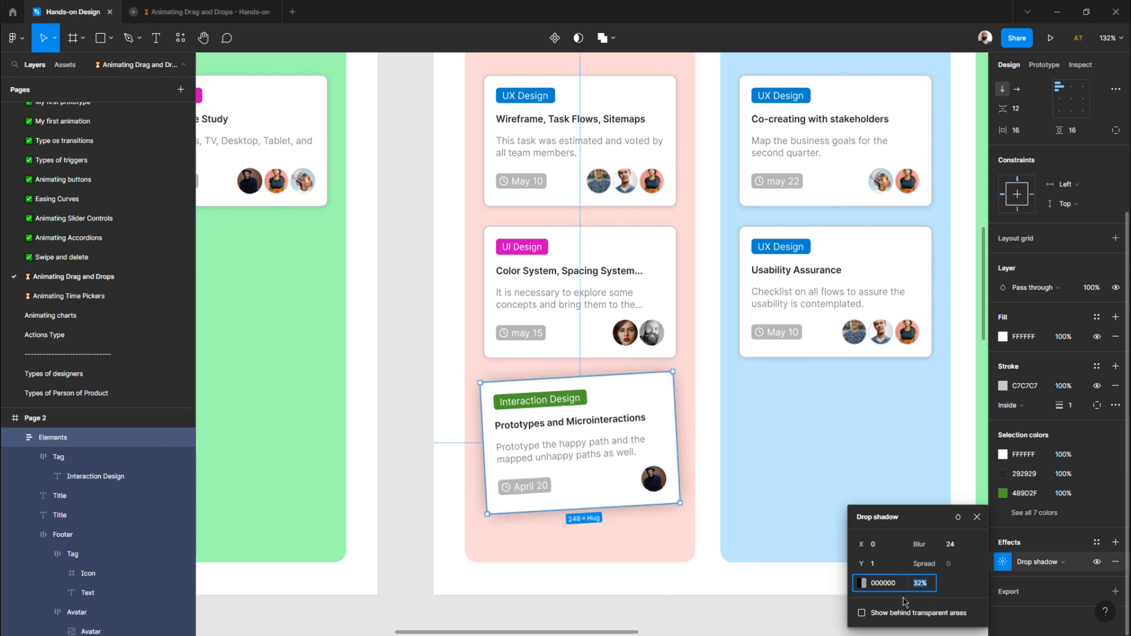
{"action": "left_click", "coordinate": [891, 571]}
{"action": "key", "text": "Up"}
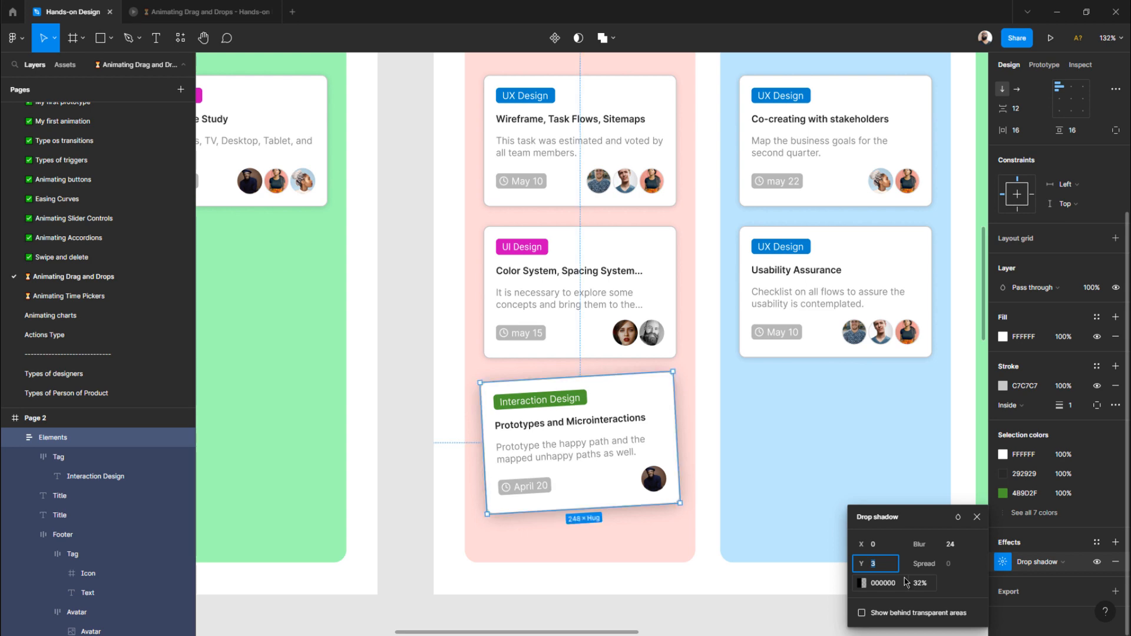
{"action": "left_click", "coordinate": [416, 381]}
- Duplicate the Page 2 frame beside itself at X 1808, Y 599, beneath Screen 3
{"action": "scroll", "coordinate": [416, 382], "scroll_direction": "down", "scroll_amount": 5, "text": "ctrl"}
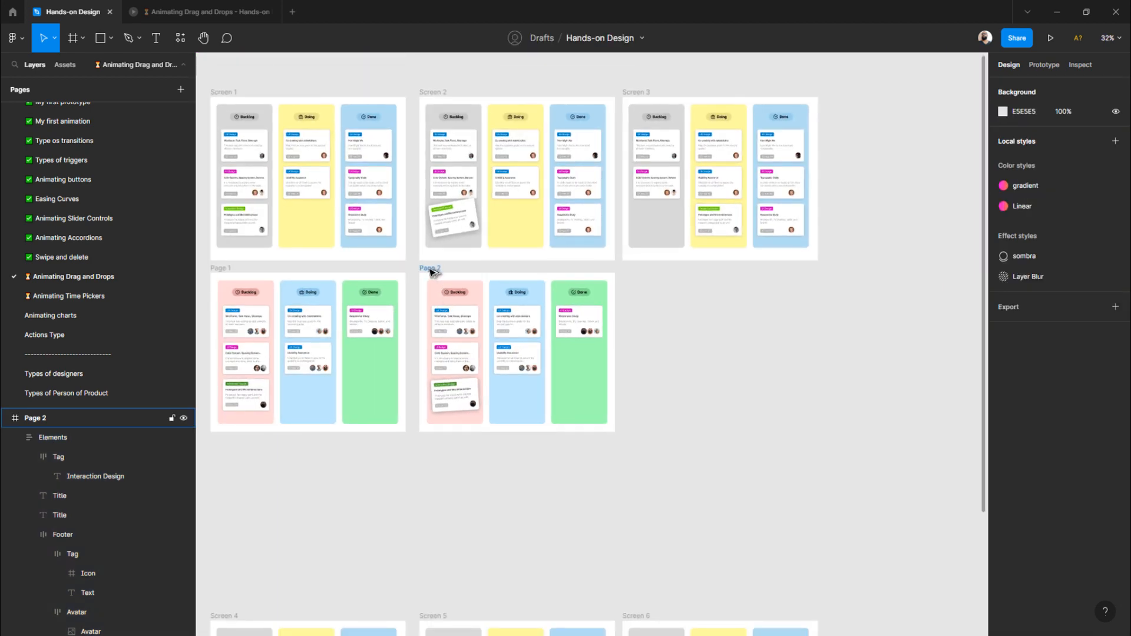
{"action": "left_click_drag", "start_coordinate": [441, 270], "coordinate": [635, 271]}
{"action": "scroll", "coordinate": [666, 396], "scroll_direction": "up", "scroll_amount": 5, "text": "ctrl"}
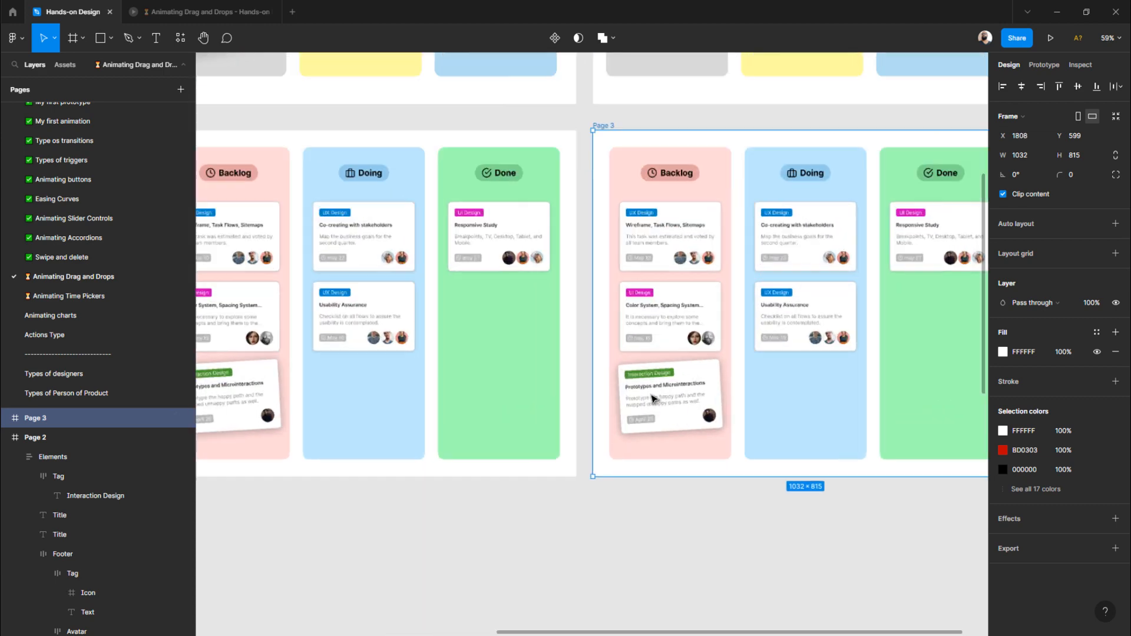
- Move Page 3's tilted Prototypes and Microinteractions card from Backlog into the Doing column, below Usability Assurance, at X 388
{"action": "scroll", "coordinate": [653, 399], "scroll_direction": "up", "scroll_amount": 3, "text": "ctrl"}
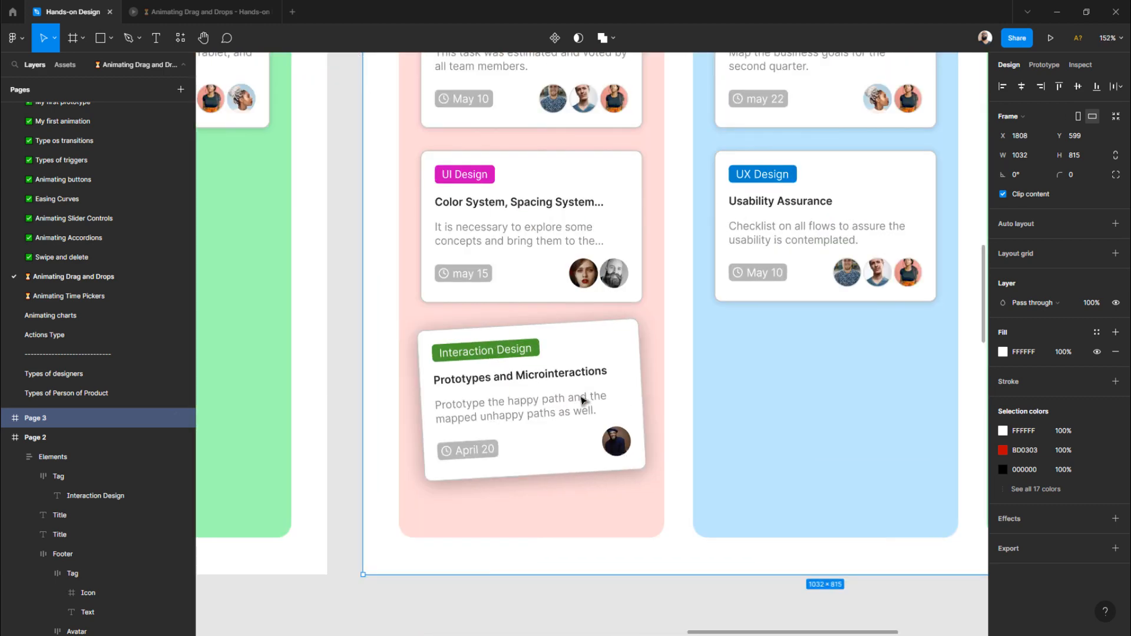
{"action": "left_click", "coordinate": [505, 399]}
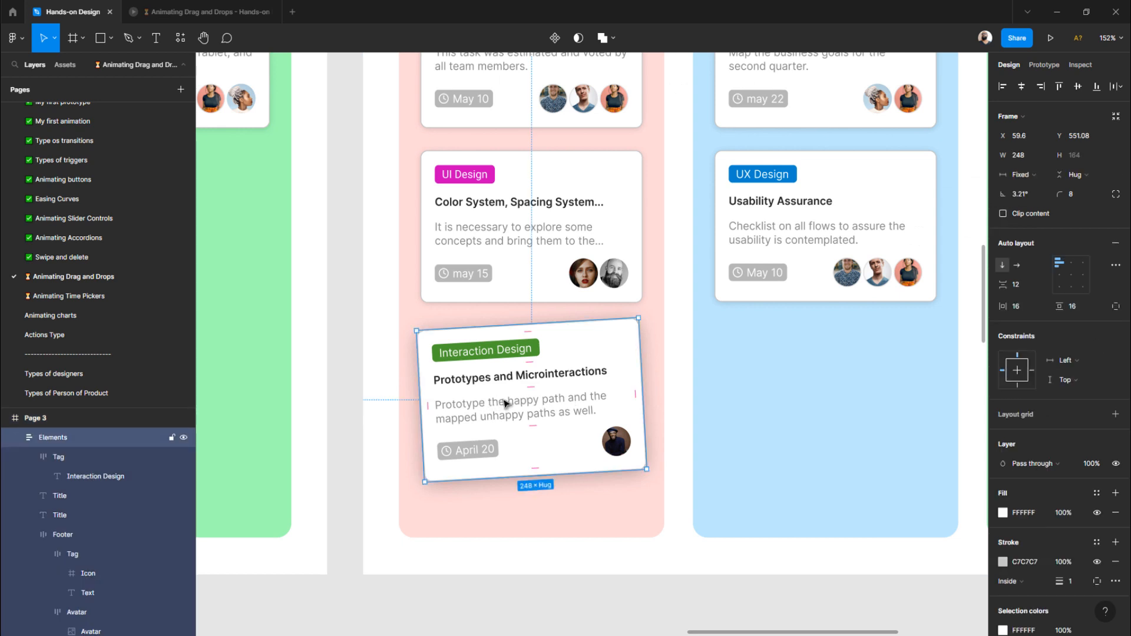
{"action": "left_click_drag", "start_coordinate": [505, 399], "coordinate": [772, 396]}
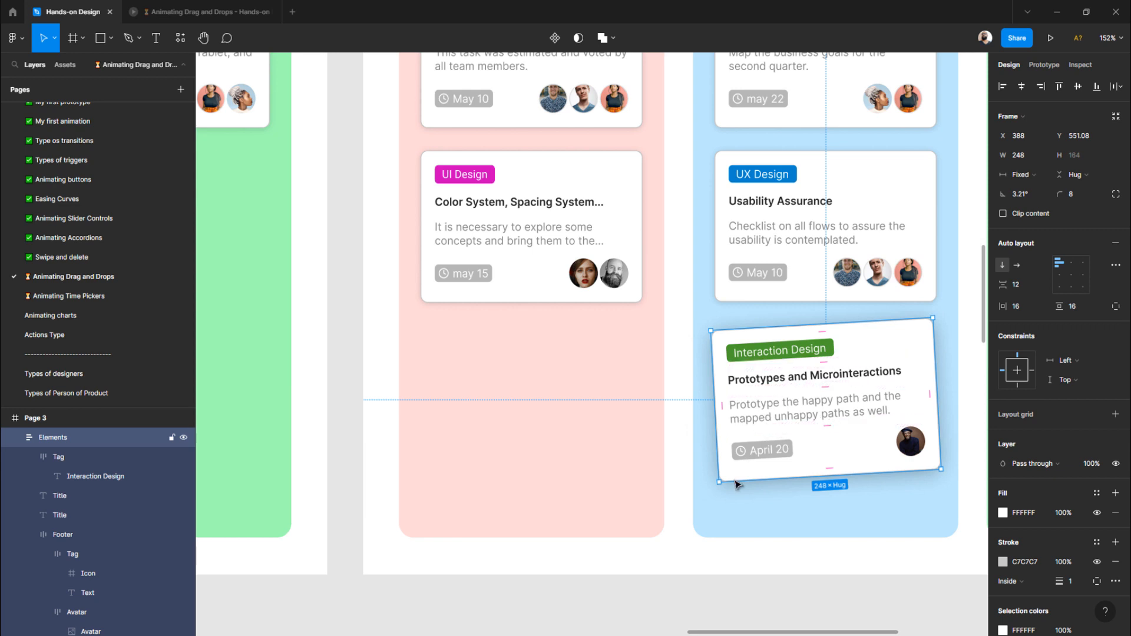
- Set the rotation of Page 3's Prototypes and Microinteractions card to 0°
{"action": "scroll", "coordinate": [681, 467], "scroll_direction": "right", "scroll_amount": 1}
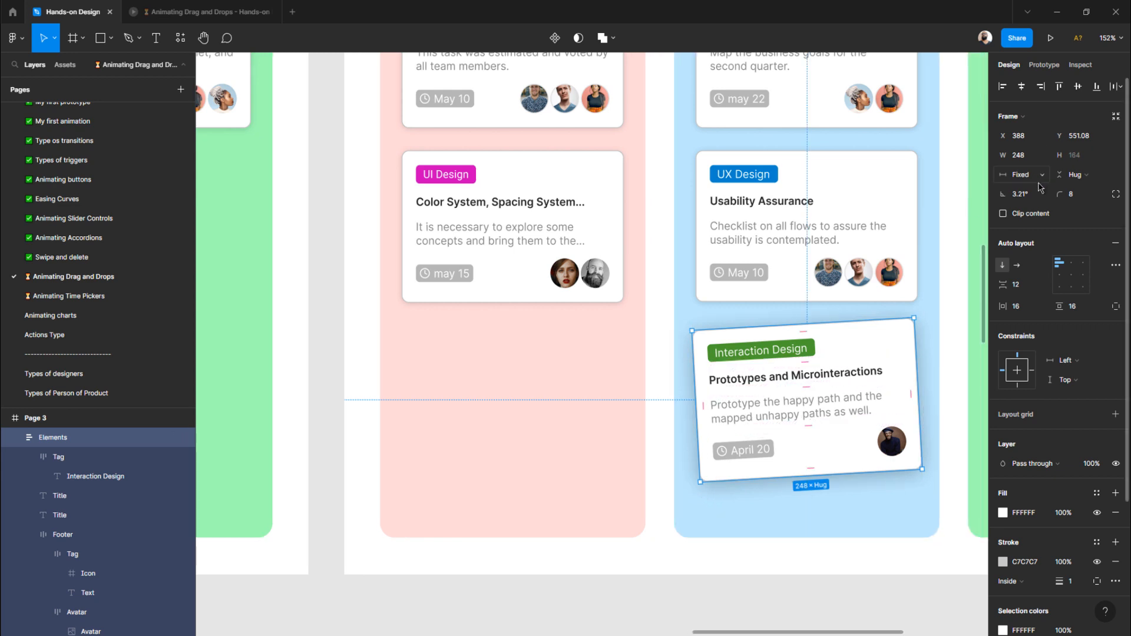
{"action": "left_click", "coordinate": [1031, 195]}
{"action": "type", "text": "0"}
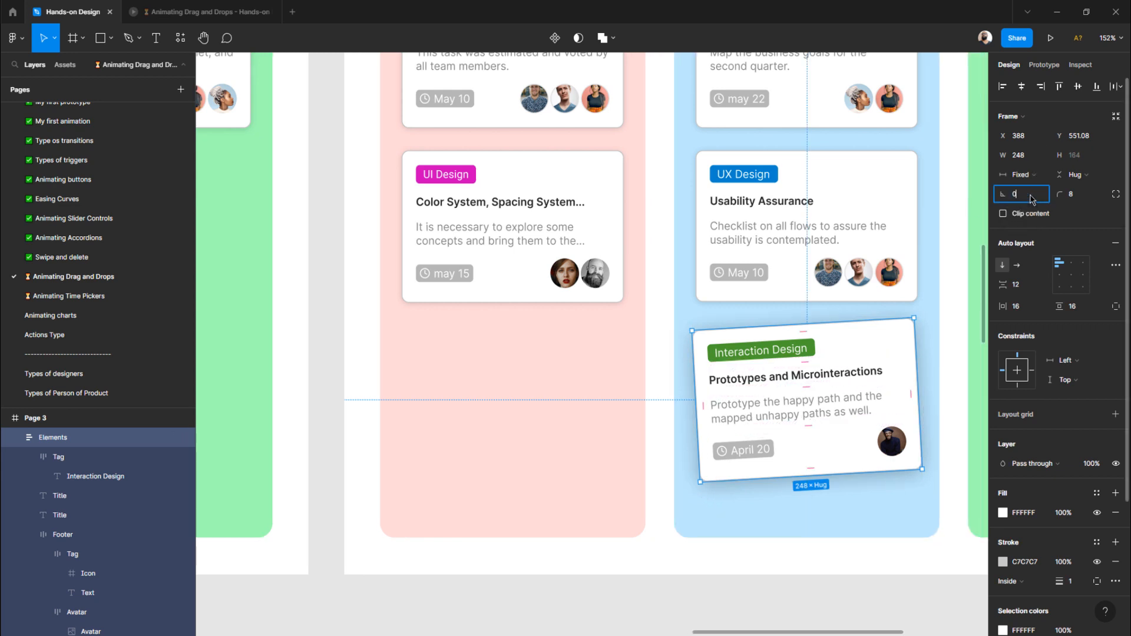
{"action": "key", "text": "Return"}
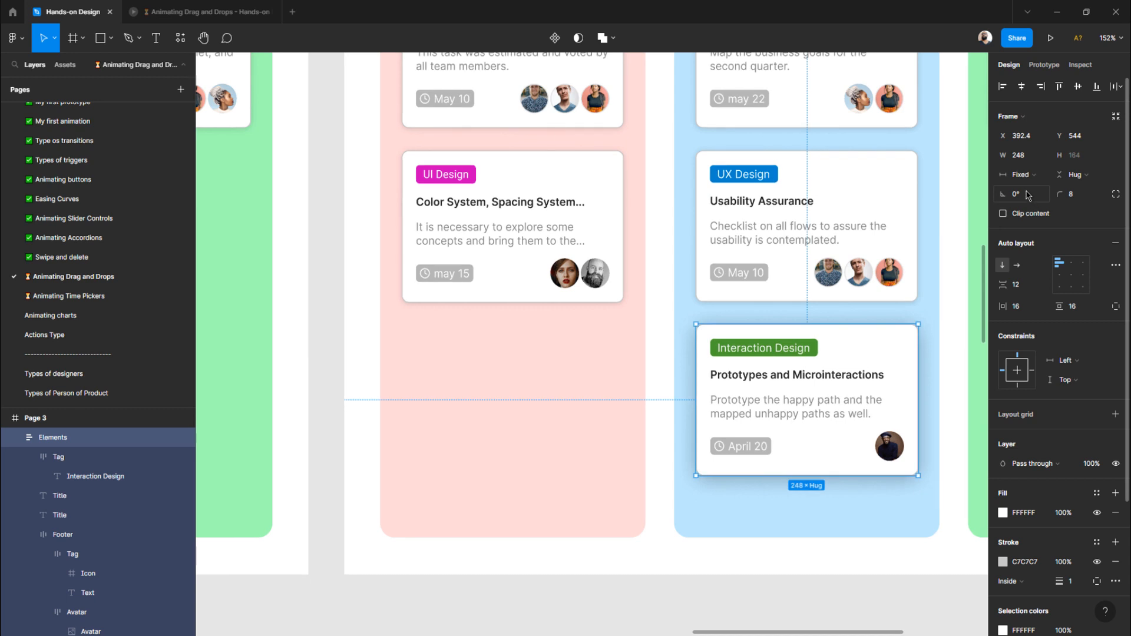
- Set the X position of Page 3's Prototypes and Microinteractions card to 392 and check its spacing in the Doing column
{"action": "scroll", "coordinate": [599, 371], "scroll_direction": "right", "scroll_amount": 5}
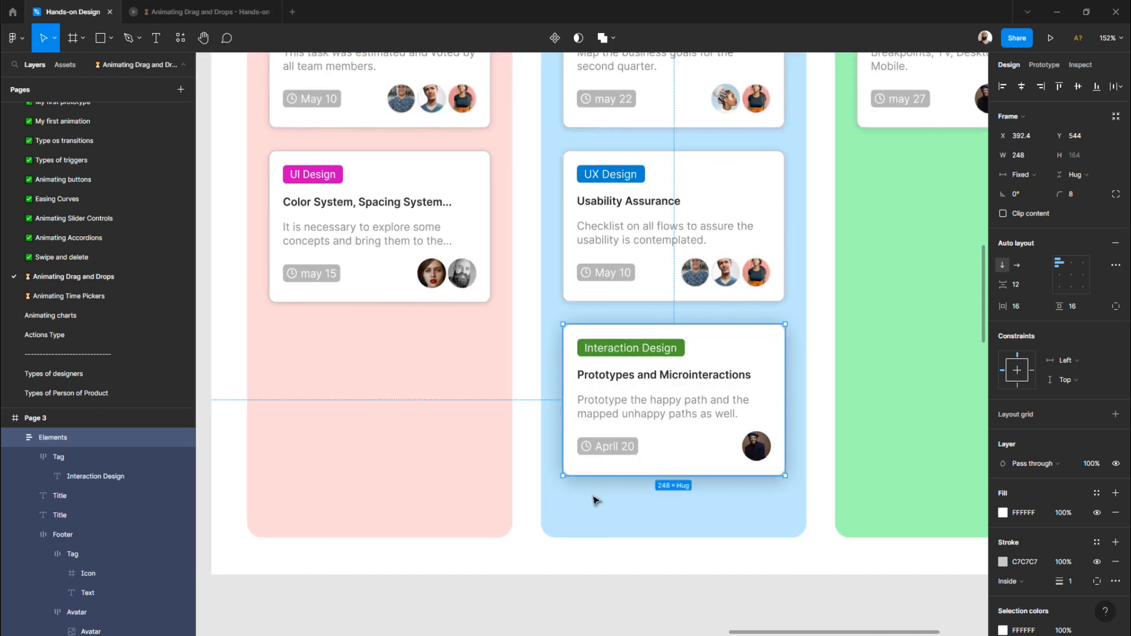
{"action": "key", "text": "alt"}
{"action": "left_click", "coordinate": [1035, 140]}
{"action": "left_click", "coordinate": [1035, 137]}
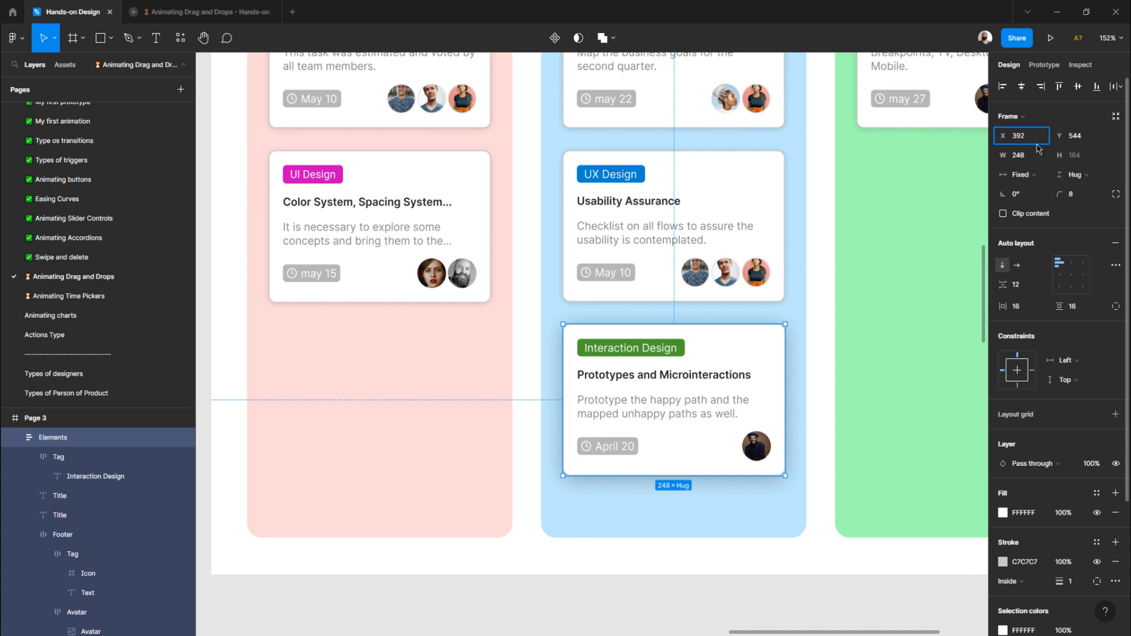
{"action": "key", "text": "Return"}
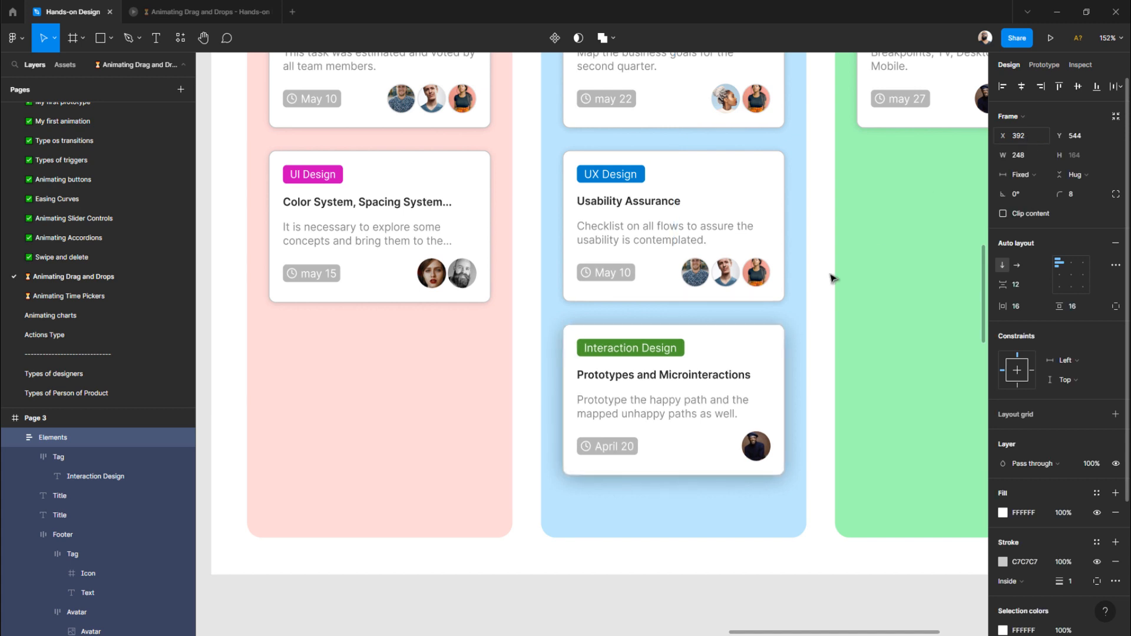
{"action": "key", "text": "alt"}
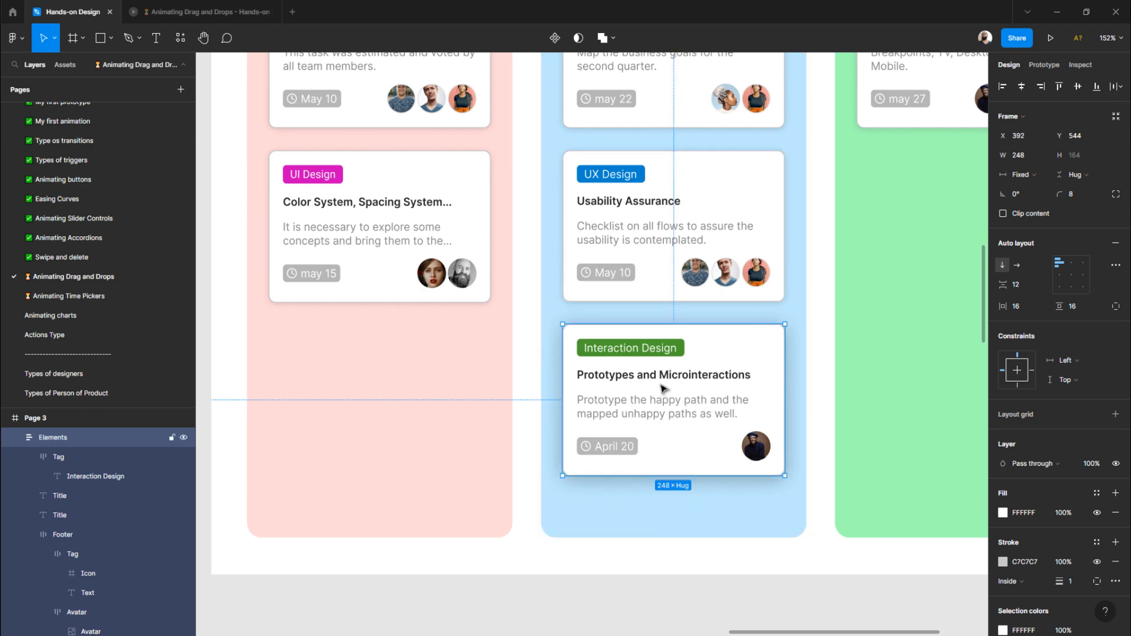
- Connect Page 1's Prototypes and Microinteractions card to the Page 2 frame with a prototype interaction
{"action": "scroll", "coordinate": [661, 385], "scroll_direction": "down", "scroll_amount": 3}
{"action": "scroll", "coordinate": [661, 385], "scroll_direction": "down", "scroll_amount": 5}
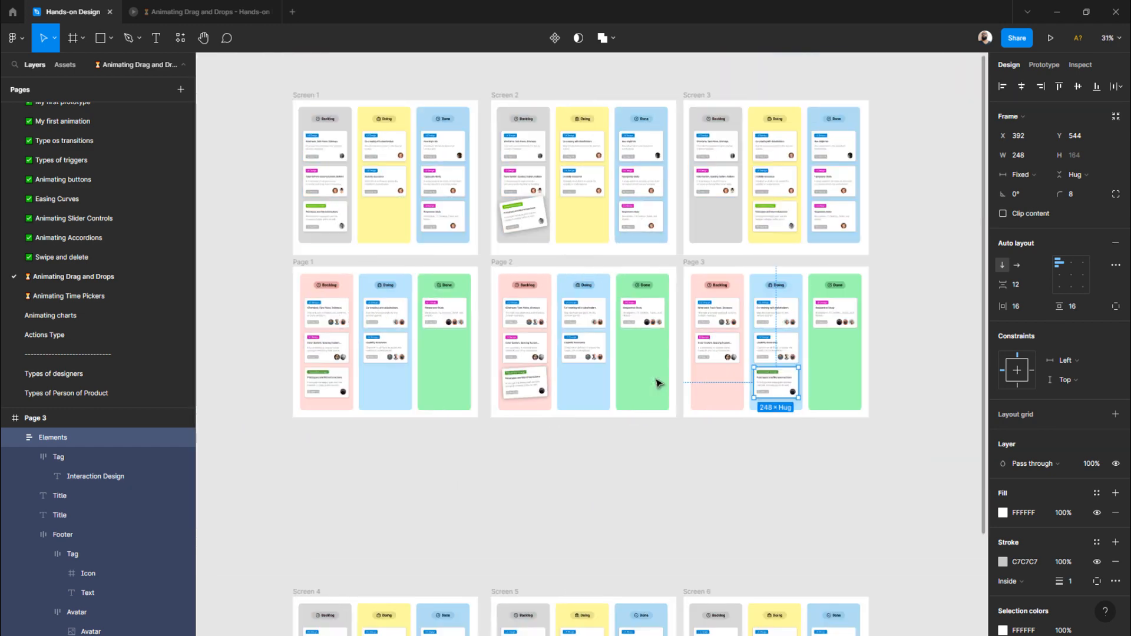
{"action": "scroll", "coordinate": [659, 383], "scroll_direction": "right", "scroll_amount": 3}
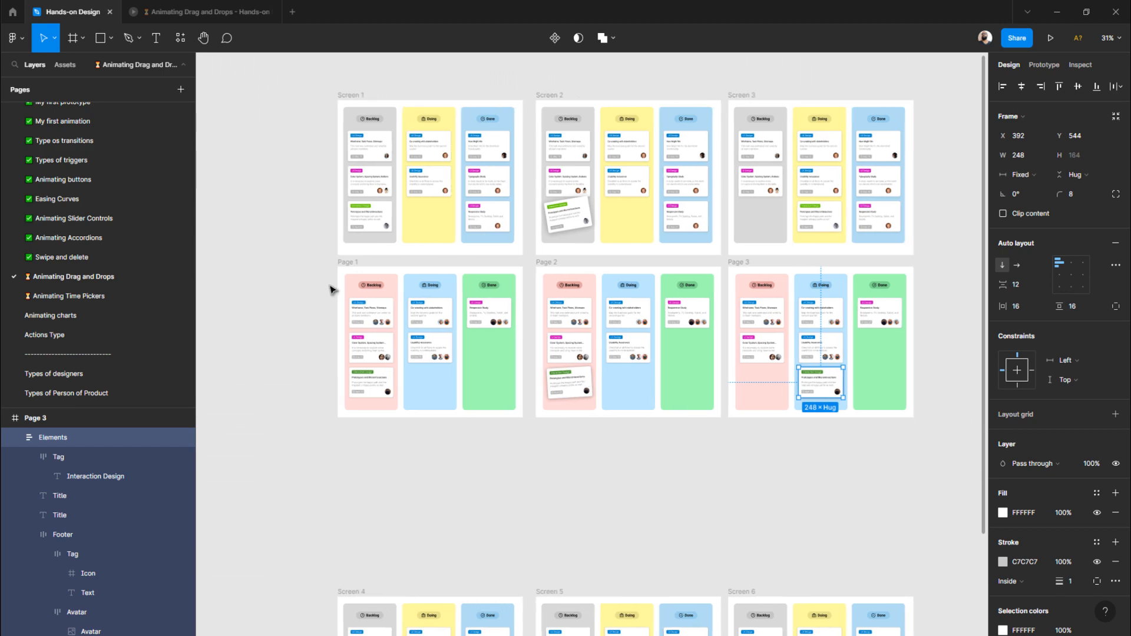
{"action": "scroll", "coordinate": [383, 356], "scroll_direction": "up", "scroll_amount": 5}
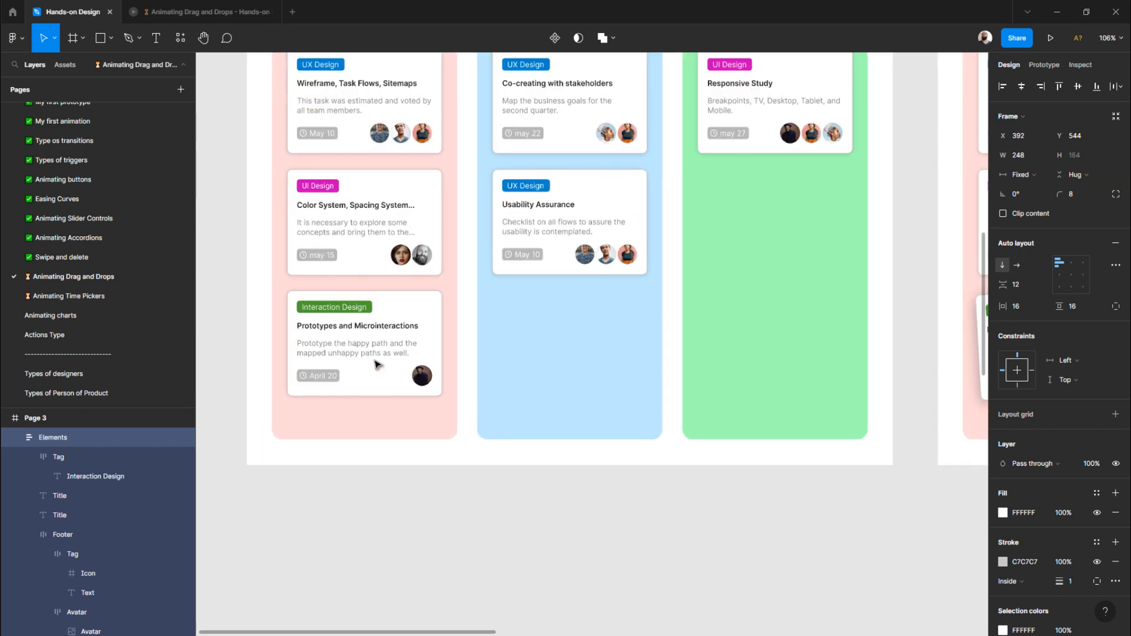
{"action": "left_click", "coordinate": [375, 390]}
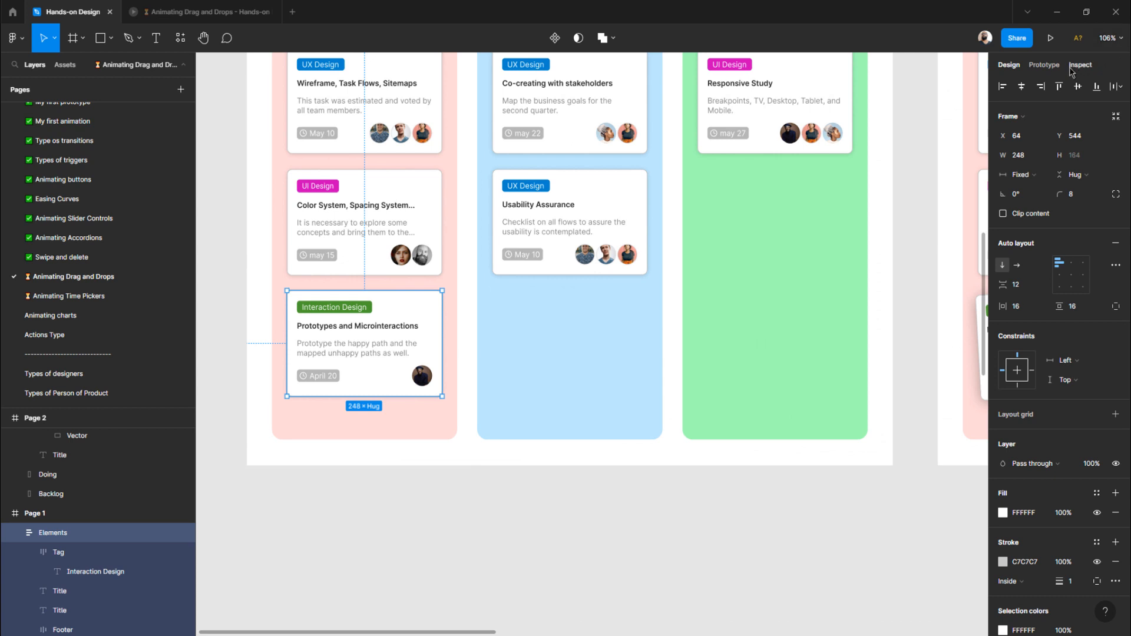
{"action": "left_click", "coordinate": [1045, 65]}
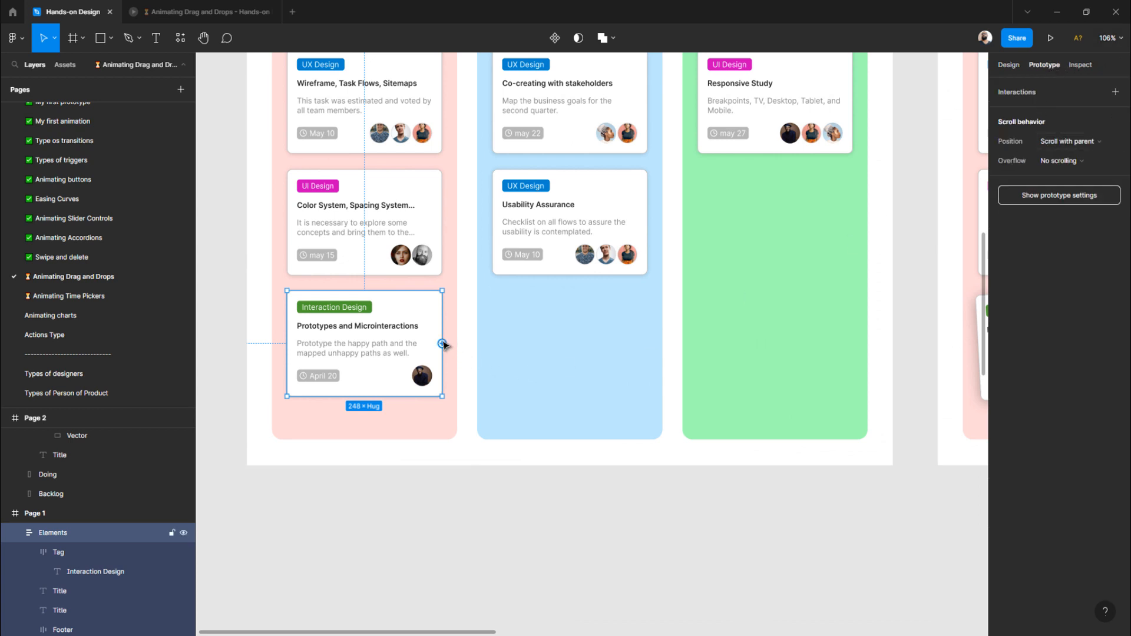
{"action": "left_click_drag", "start_coordinate": [442, 344], "coordinate": [948, 289]}
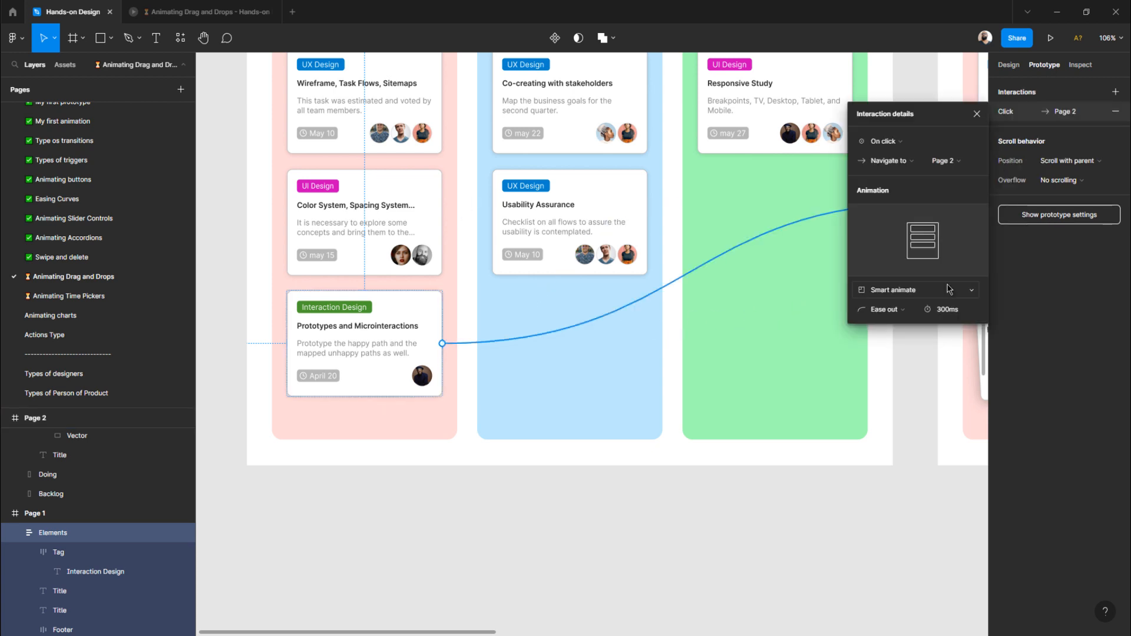
- Set the Page 1 card's interaction trigger to While pressing and keep its Smart animate transition
{"action": "left_click", "coordinate": [899, 144]}
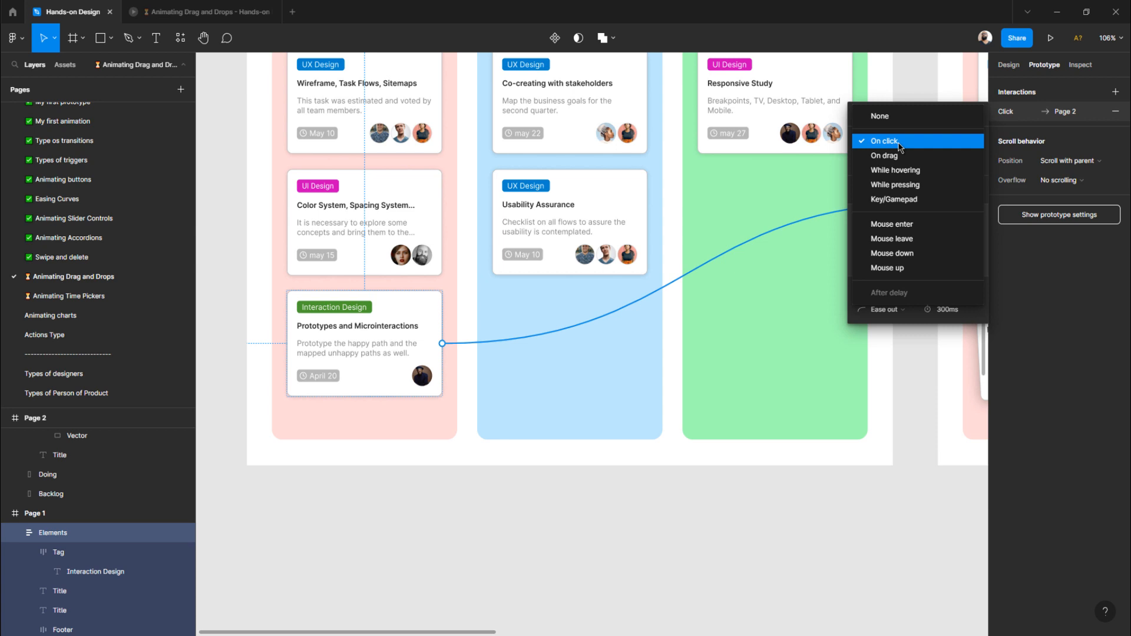
{"action": "left_click", "coordinate": [904, 186]}
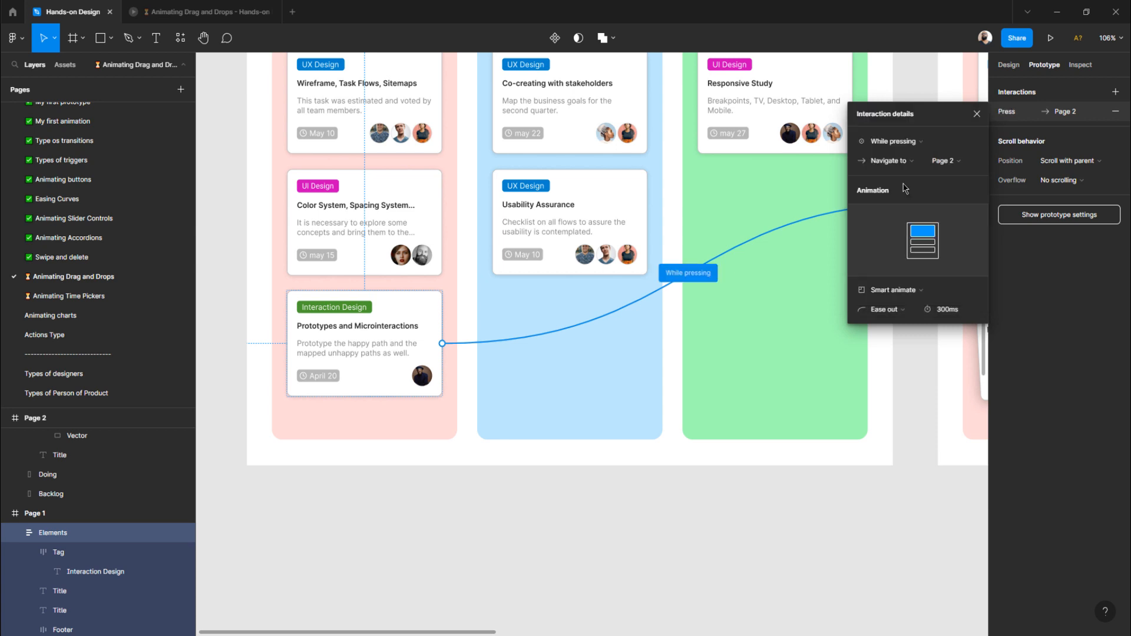
{"action": "left_click", "coordinate": [899, 289]}
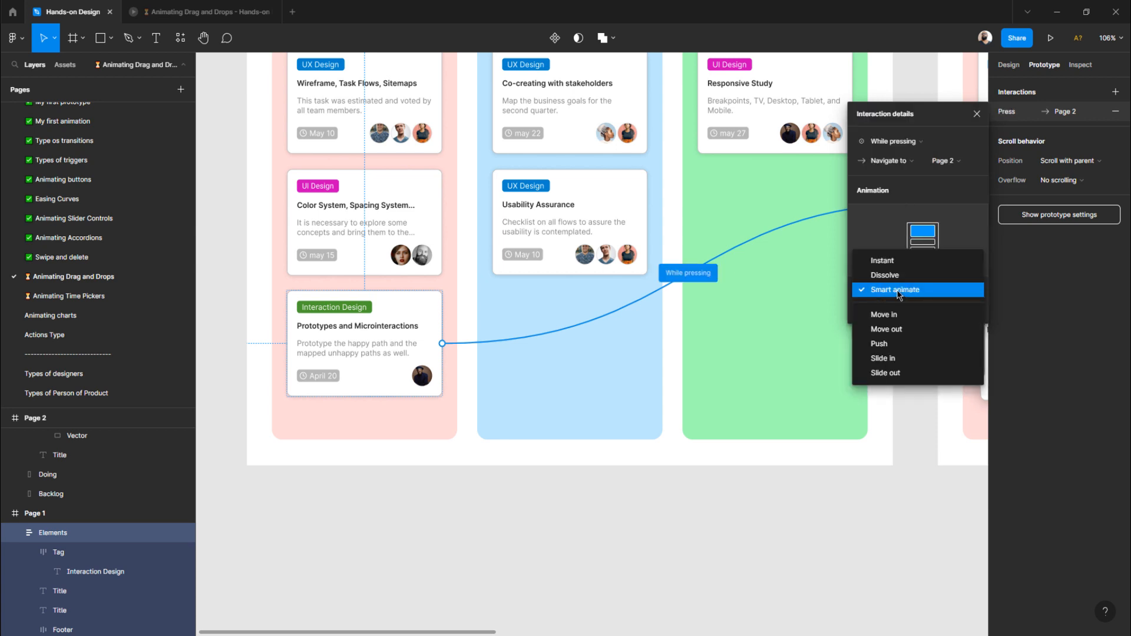
{"action": "left_click", "coordinate": [898, 291]}
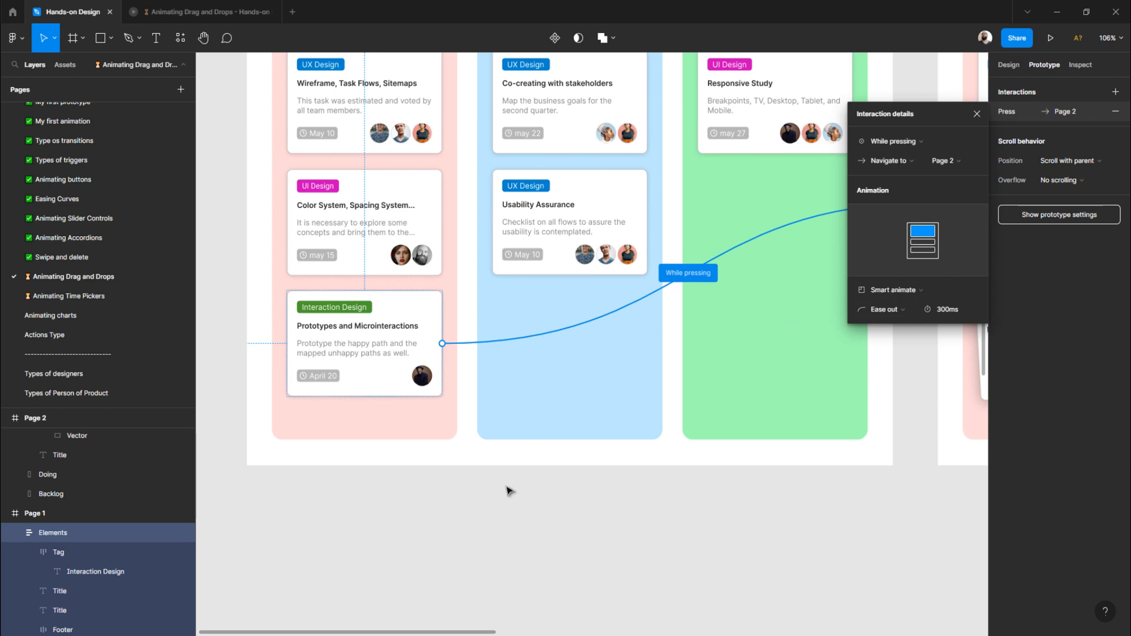
{"action": "left_click", "coordinate": [489, 469]}
- Rename Page 1's flow starting point as 1.Kanban
{"action": "scroll", "coordinate": [488, 380], "scroll_direction": "down", "scroll_amount": 8}
{"action": "scroll", "coordinate": [485, 378], "scroll_direction": "right", "scroll_amount": 2}
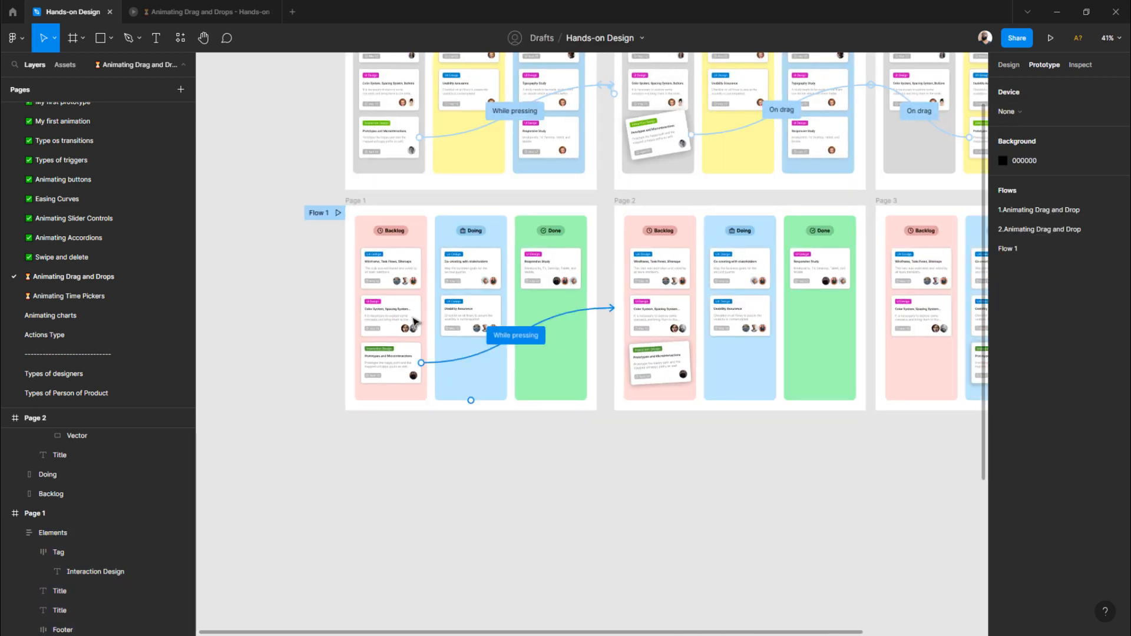
{"action": "left_click", "coordinate": [314, 212]}
{"action": "double_click", "coordinate": [316, 211]}
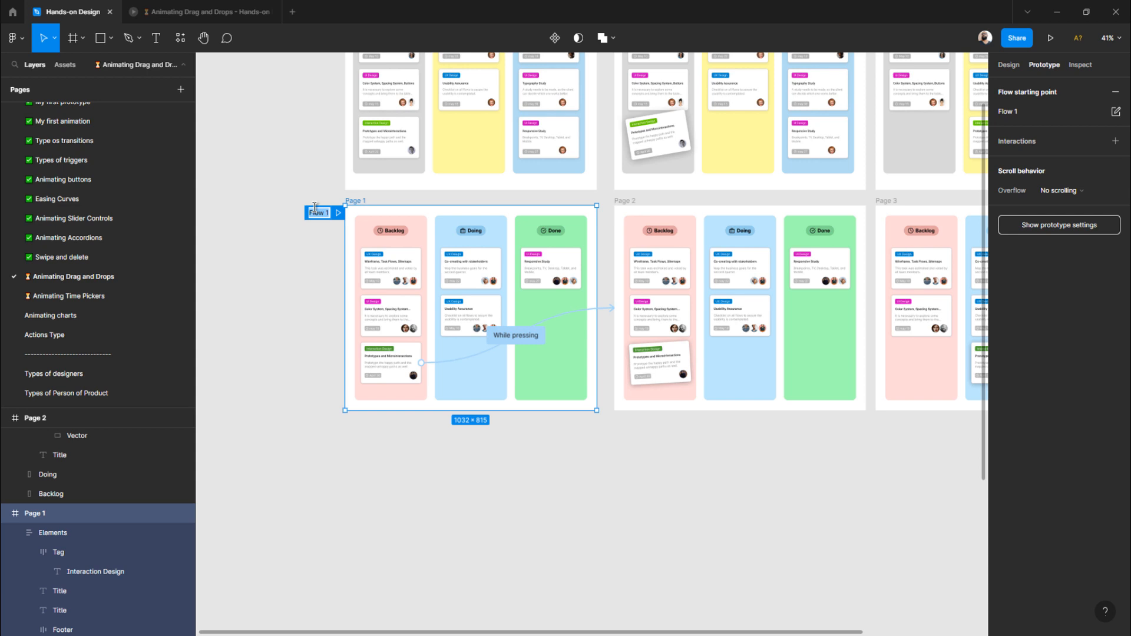
{"action": "type", "text": "Kanban"}
{"action": "type", "text": "1"}
{"action": "type", "text": "."}
{"action": "key", "text": "Return"}
- Preview the 1.Kanban flow and test pressing and releasing the Prototypes and Microinteractions card several times
{"action": "left_click", "coordinate": [338, 213]}
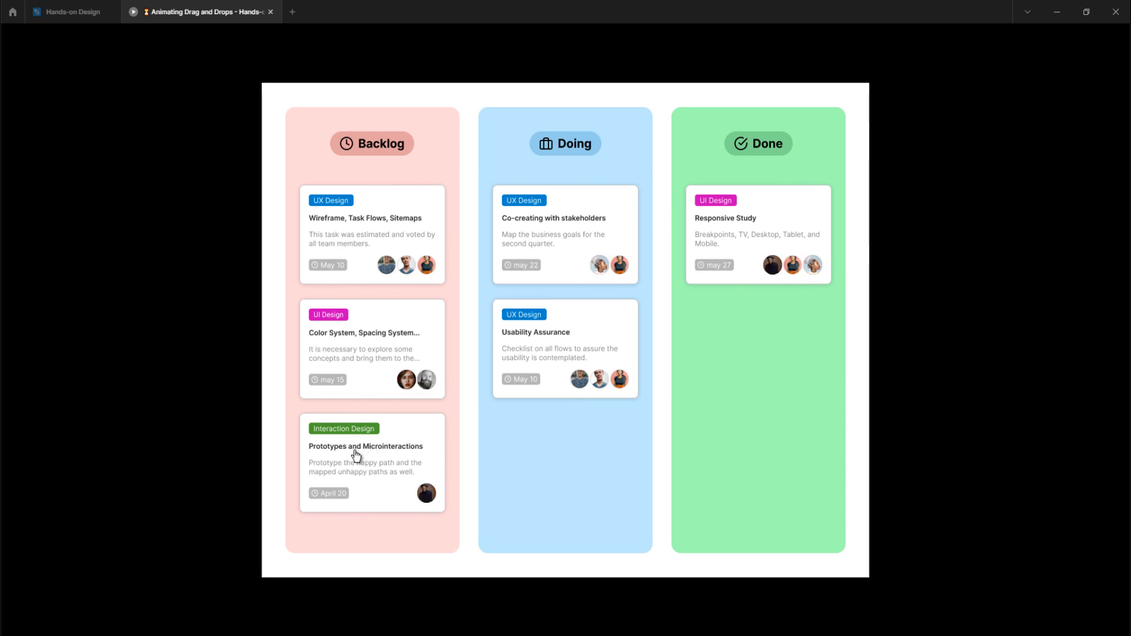
{"action": "left_click_drag", "start_coordinate": [356, 451], "coordinate": [355, 454]}
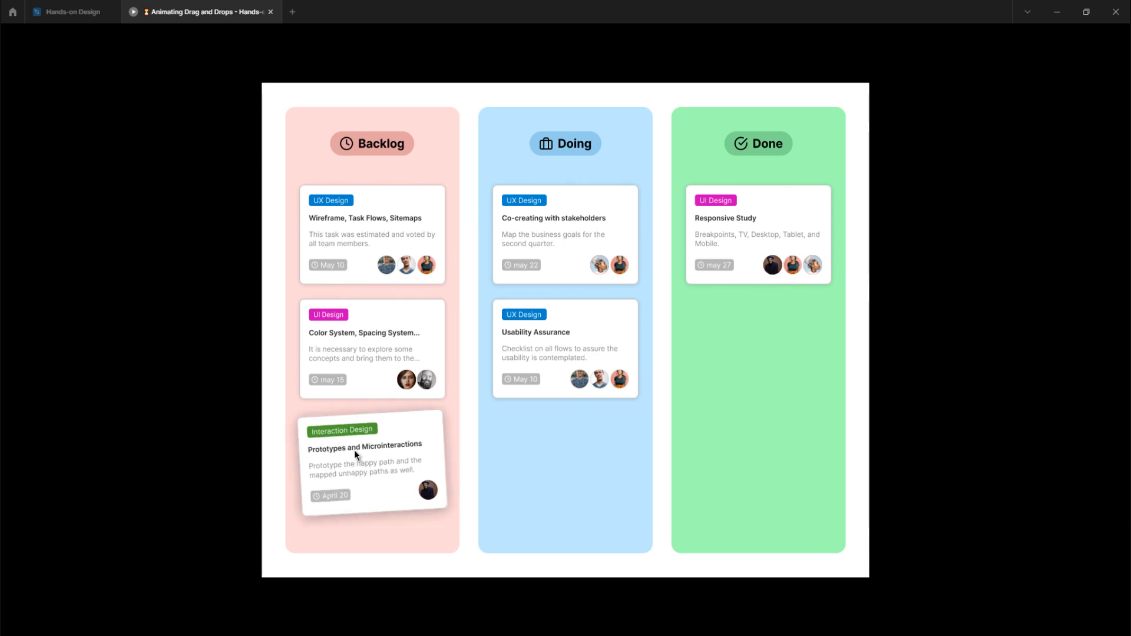
{"action": "left_click_drag", "start_coordinate": [356, 455], "coordinate": [356, 454]}
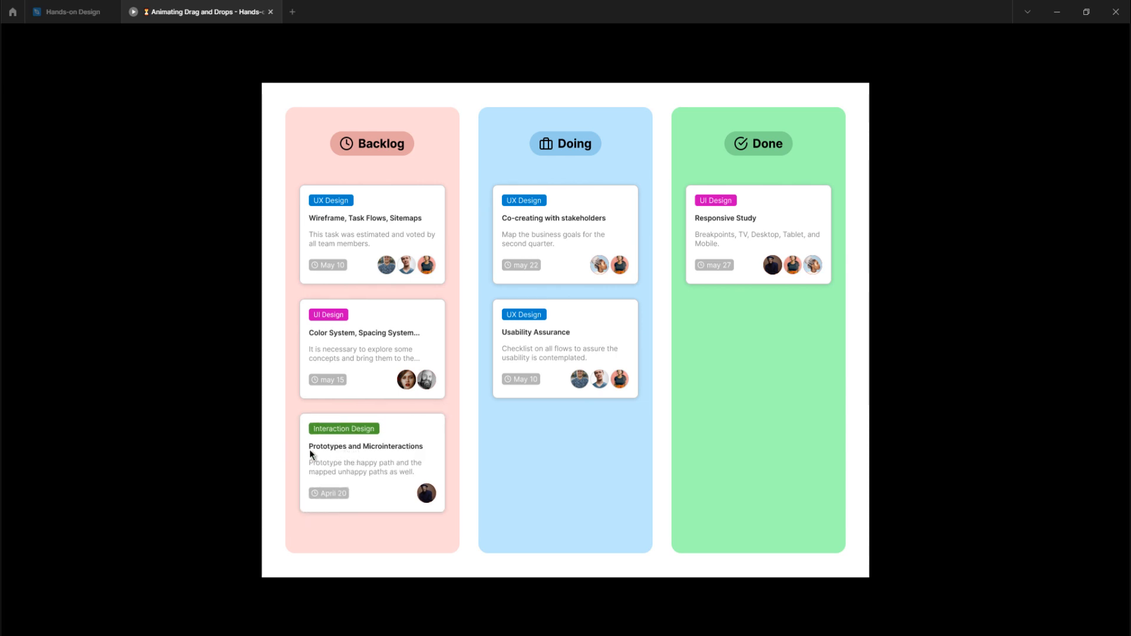
{"action": "left_click_drag", "start_coordinate": [334, 453], "coordinate": [334, 453]}
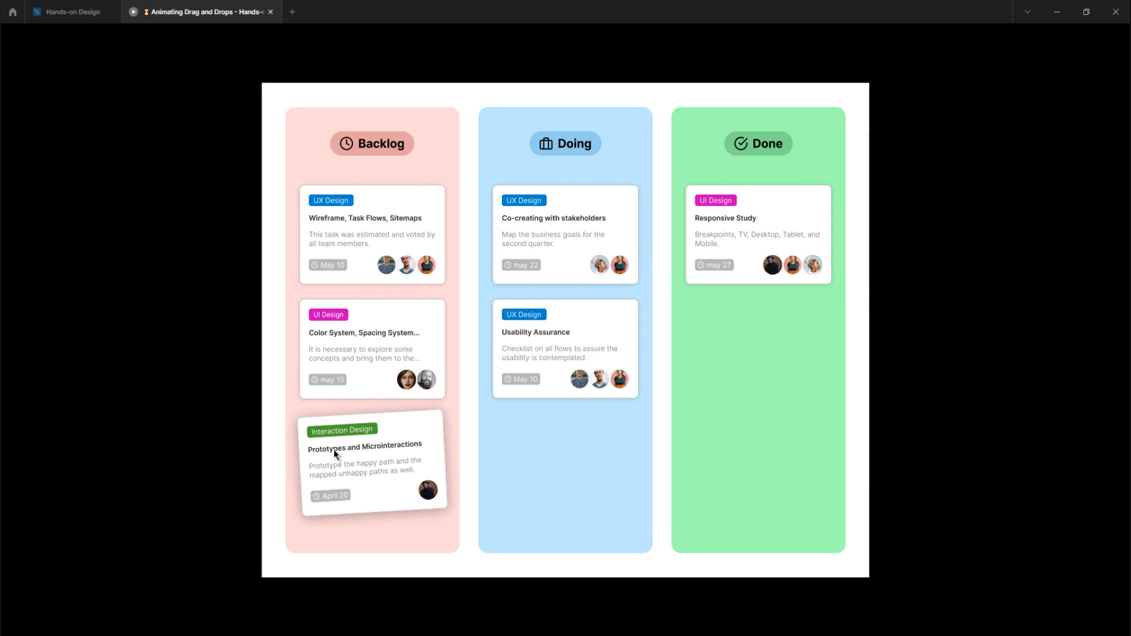
{"action": "left_click_drag", "start_coordinate": [333, 450], "coordinate": [334, 450]}
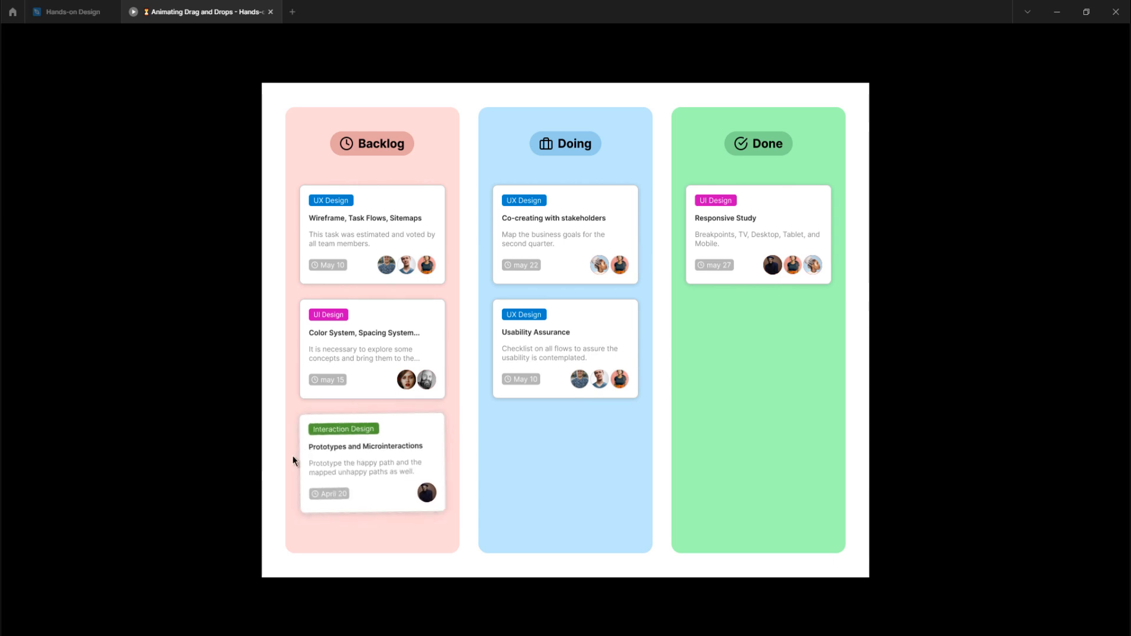
{"action": "left_click", "coordinate": [327, 465]}
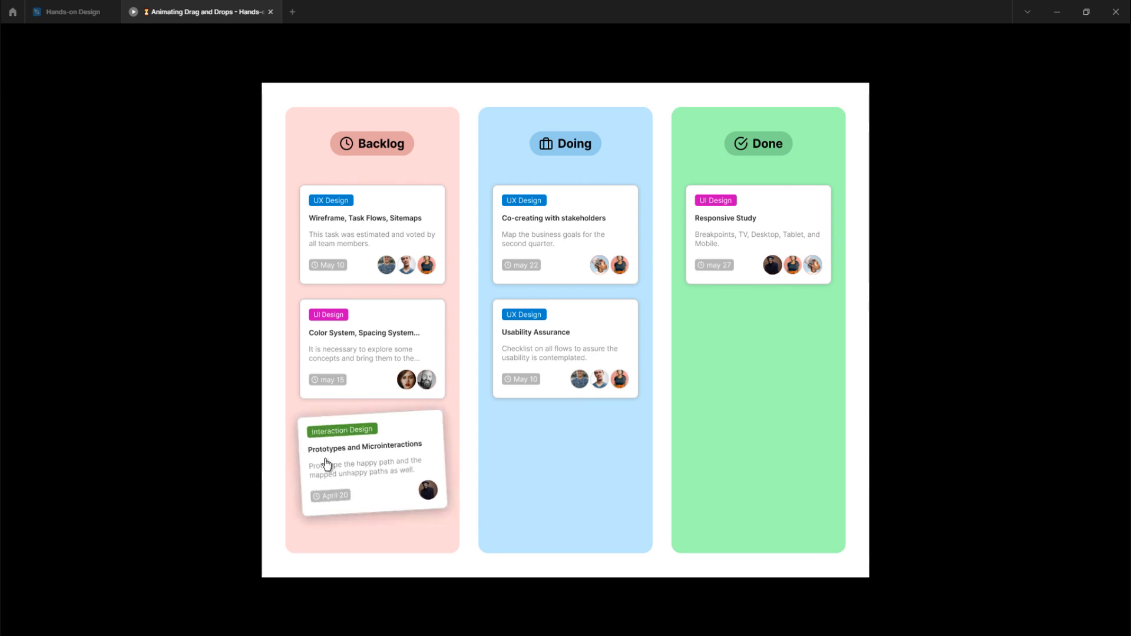
{"action": "left_click", "coordinate": [327, 465]}
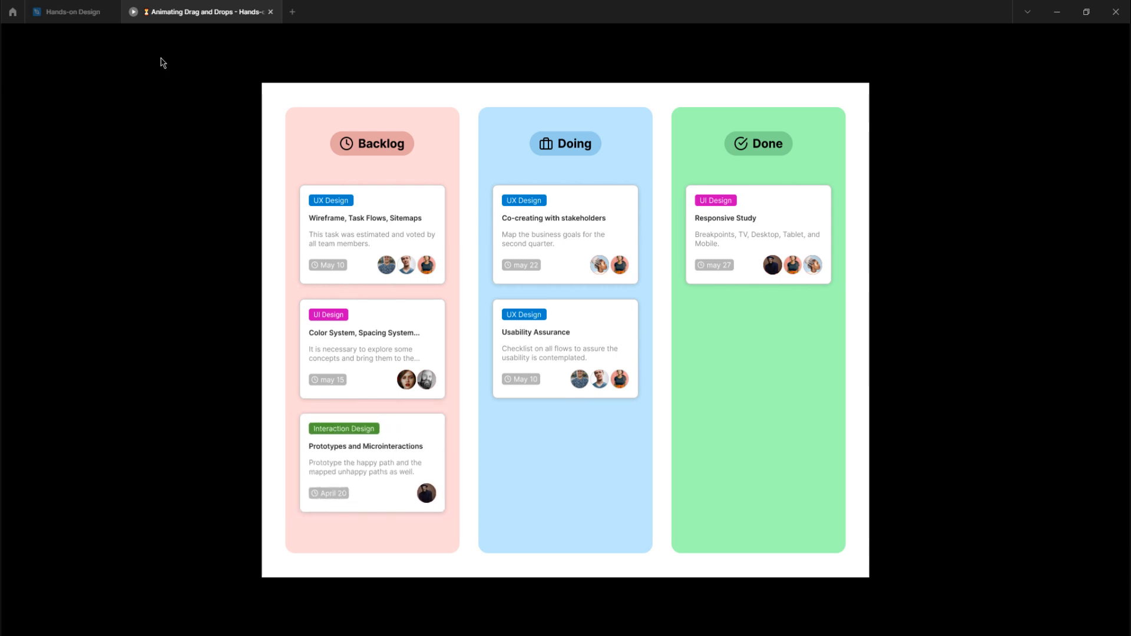
- Back in the design file, link Page 2's tilted Prototypes and Microinteractions card to Page 3 with an On drag trigger
{"action": "left_click", "coordinate": [59, 13]}
{"action": "left_click", "coordinate": [557, 494]}
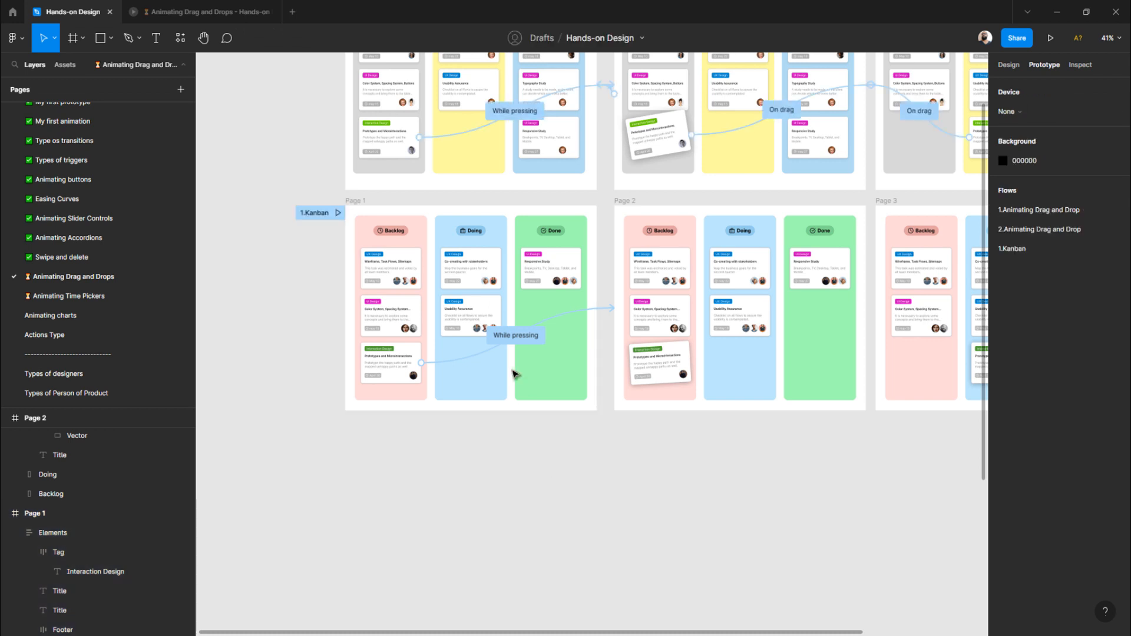
{"action": "scroll", "coordinate": [504, 361], "scroll_direction": "right", "scroll_amount": 5}
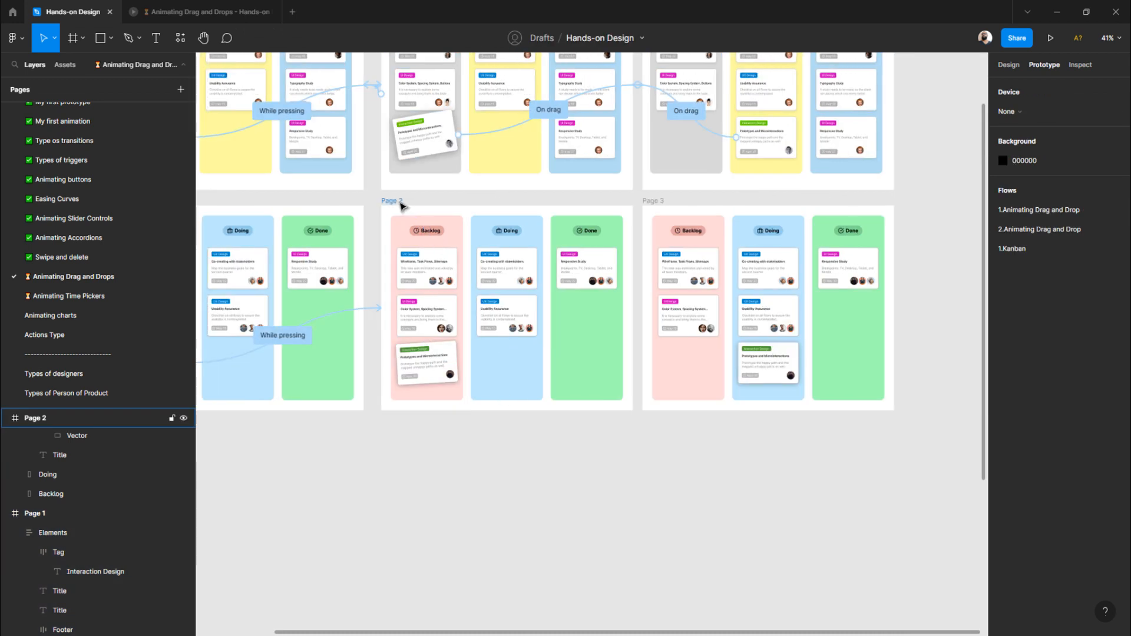
{"action": "left_click", "coordinate": [398, 203]}
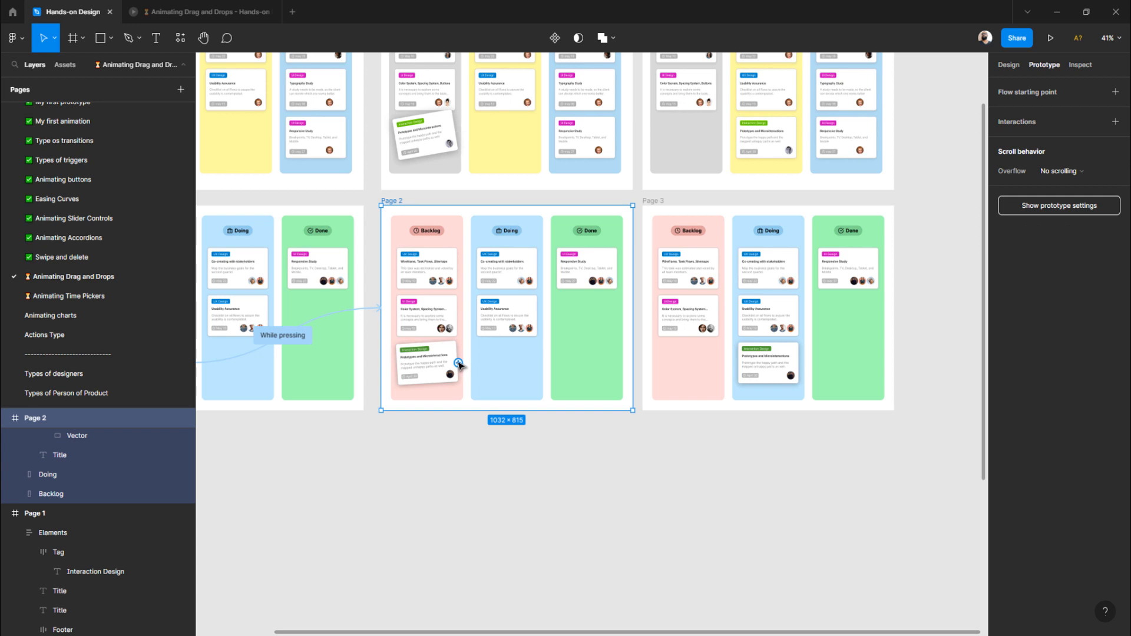
{"action": "left_click", "coordinate": [459, 364]}
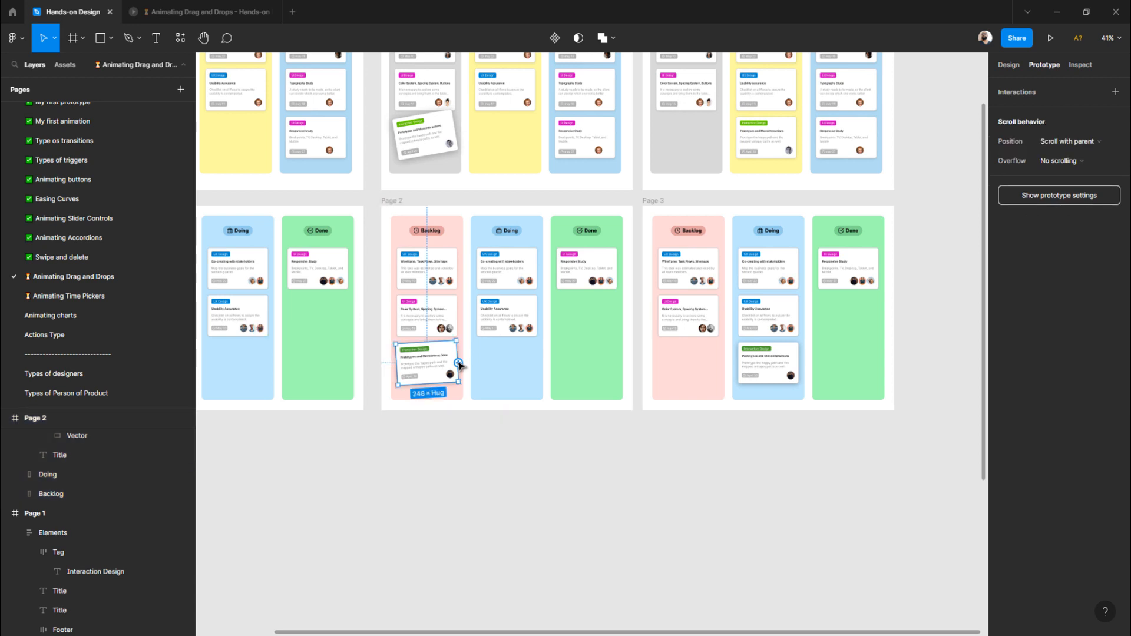
{"action": "left_click_drag", "start_coordinate": [459, 363], "coordinate": [692, 343]}
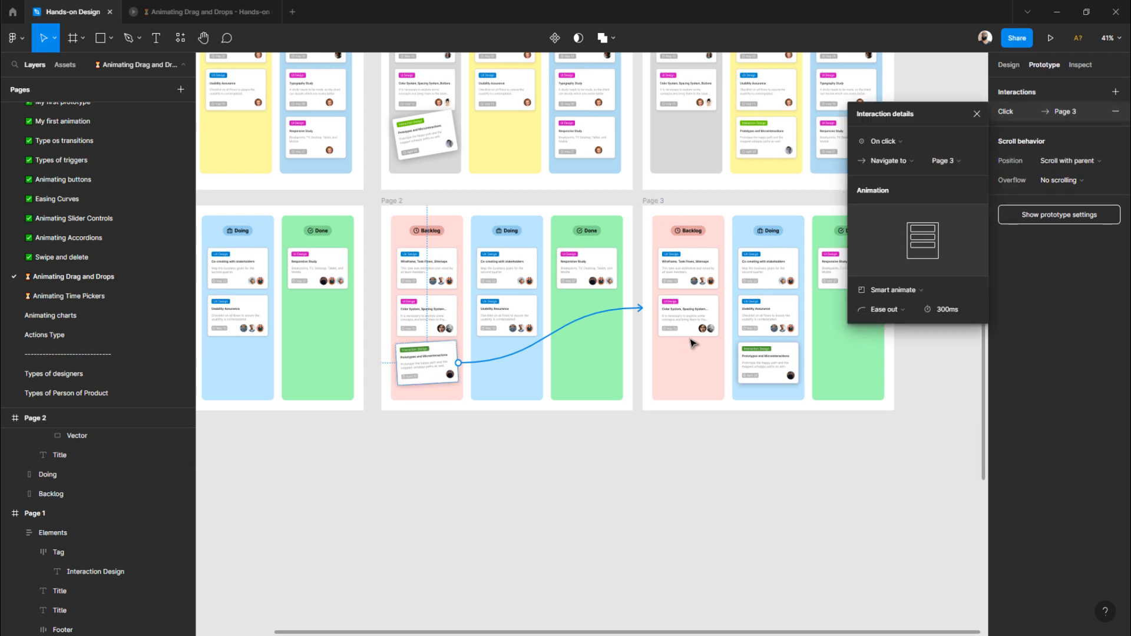
{"action": "left_click", "coordinate": [899, 143]}
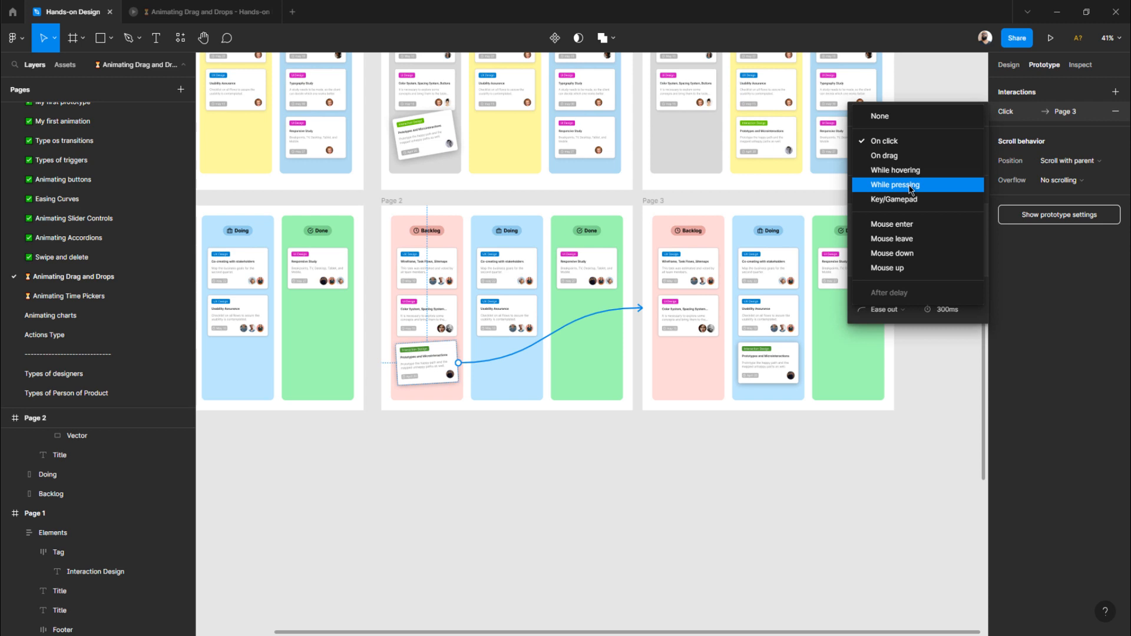
{"action": "left_click", "coordinate": [900, 156]}
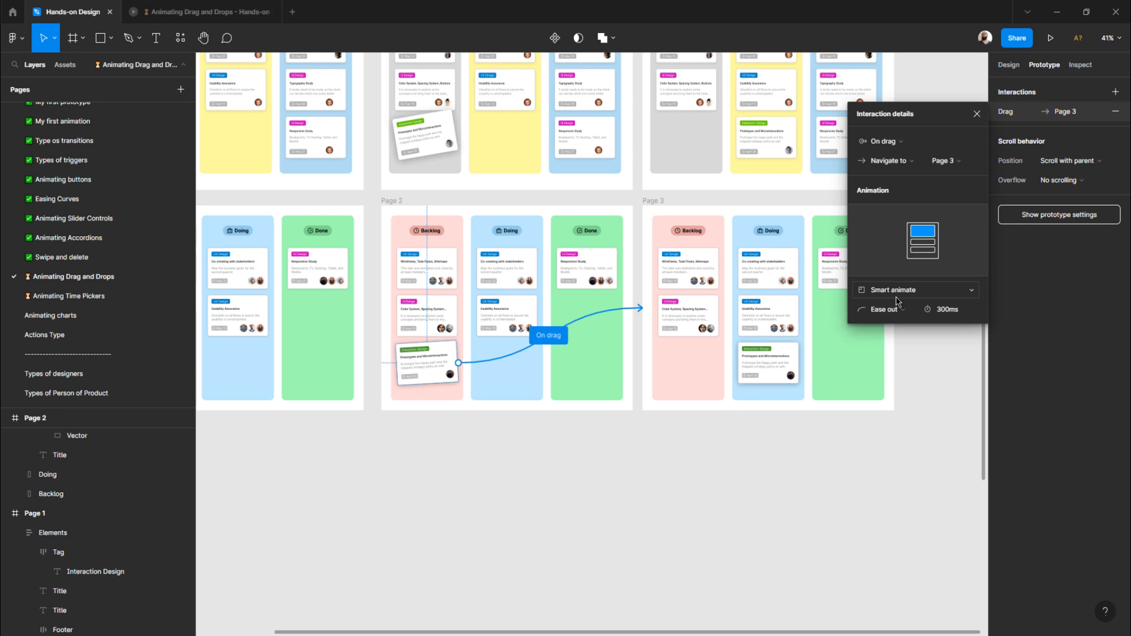
- Test moving the Prototypes and Microinteractions card from Backlog to Doing in the prototype preview, and return to the design file
{"action": "left_click", "coordinate": [197, 14]}
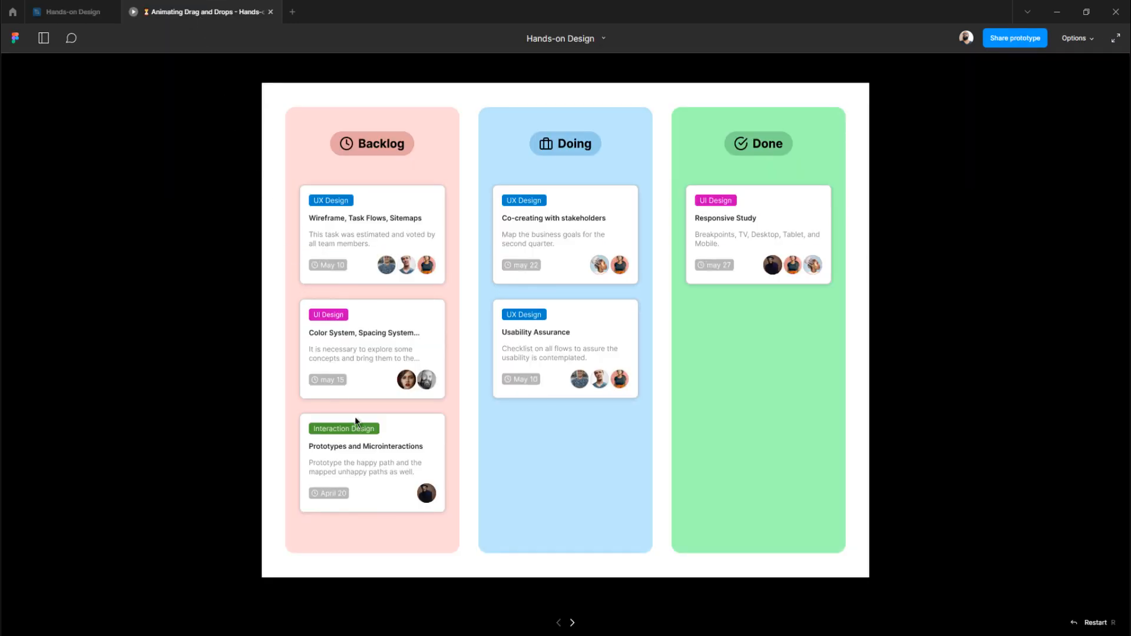
{"action": "left_click_drag", "start_coordinate": [347, 457], "coordinate": [557, 453]}
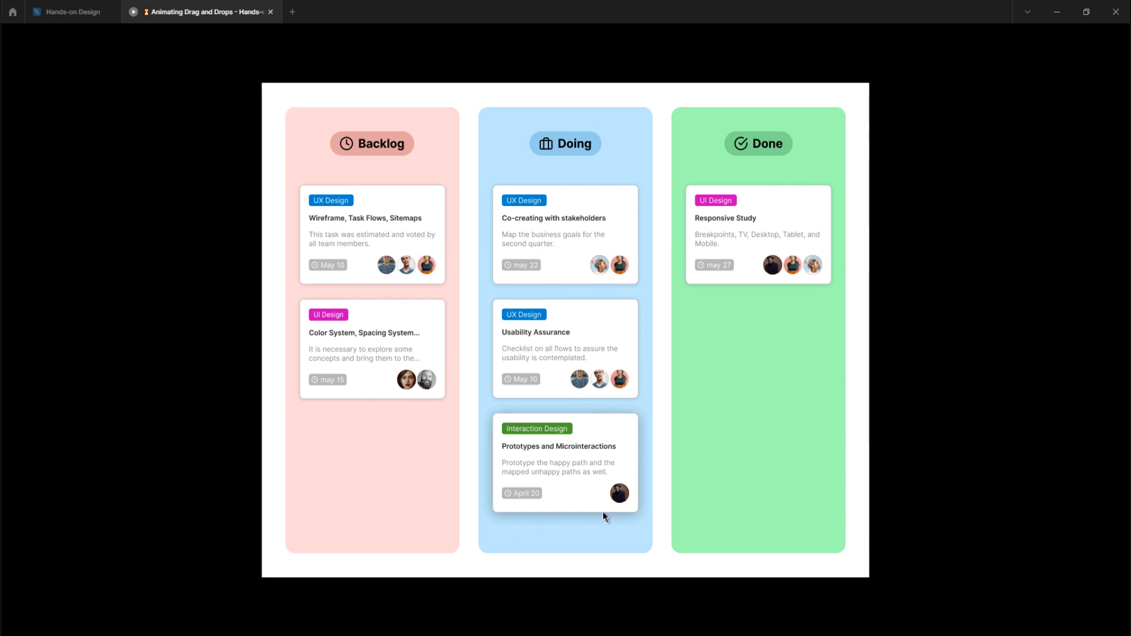
{"action": "left_click", "coordinate": [92, 18]}
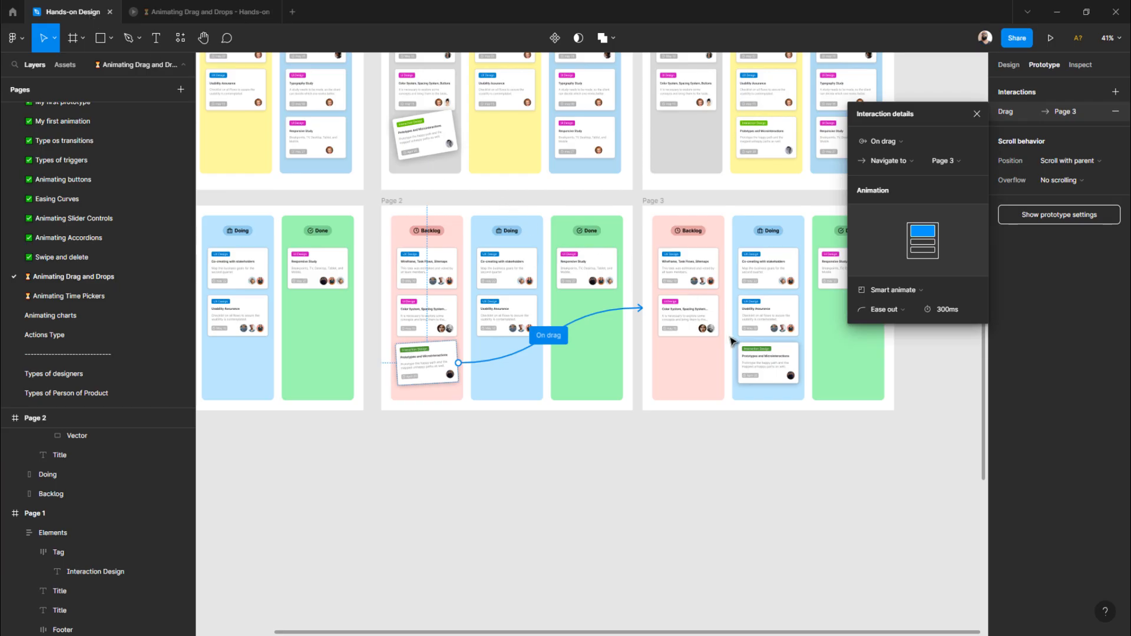
- Copy the properties of Page 3's Usability Assurance card and paste them onto the Prototypes and Microinteractions card in Doing
{"action": "scroll", "coordinate": [718, 471], "scroll_direction": "up", "scroll_amount": 3}
{"action": "scroll", "coordinate": [689, 442], "scroll_direction": "up", "scroll_amount": 8}
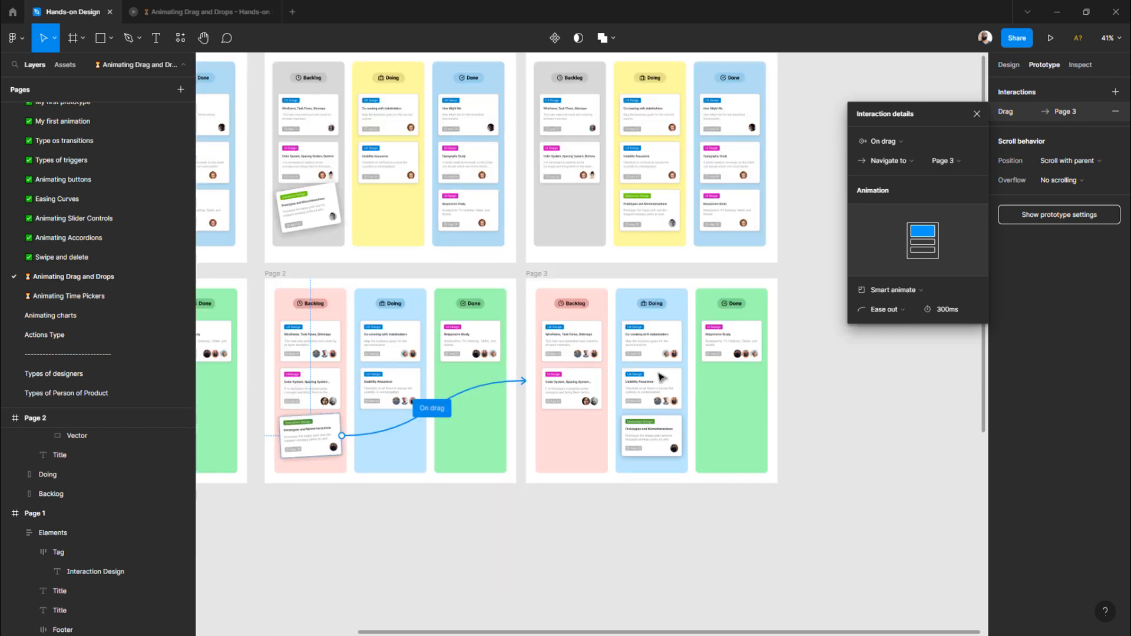
{"action": "scroll", "coordinate": [670, 404], "scroll_direction": "up", "scroll_amount": 3}
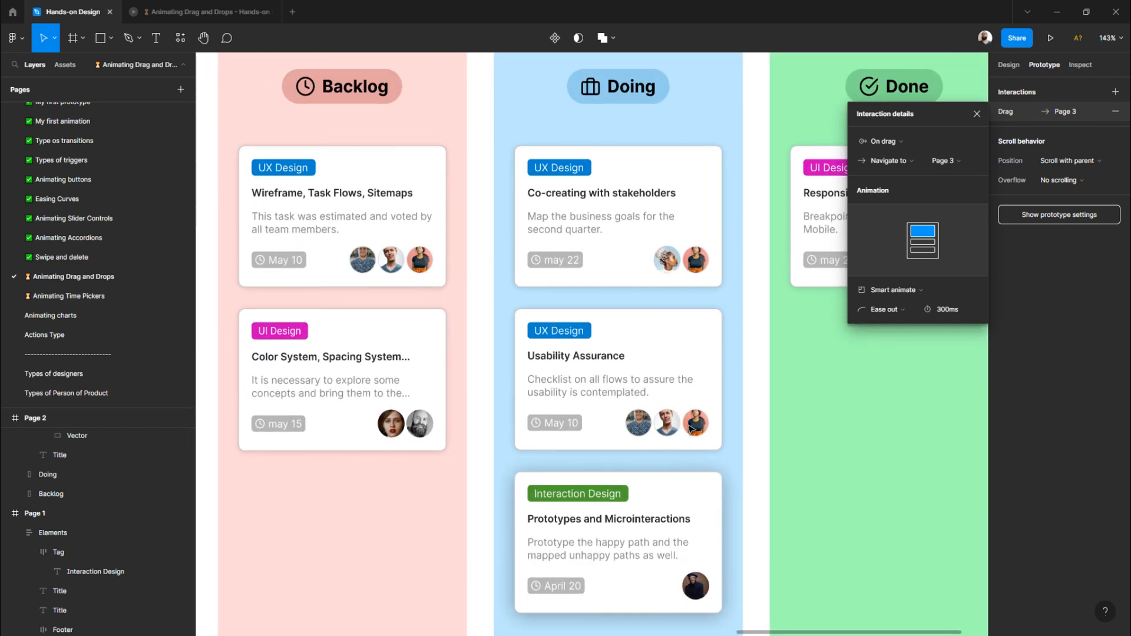
{"action": "left_click", "coordinate": [717, 449]}
{"action": "left_click", "coordinate": [739, 454]}
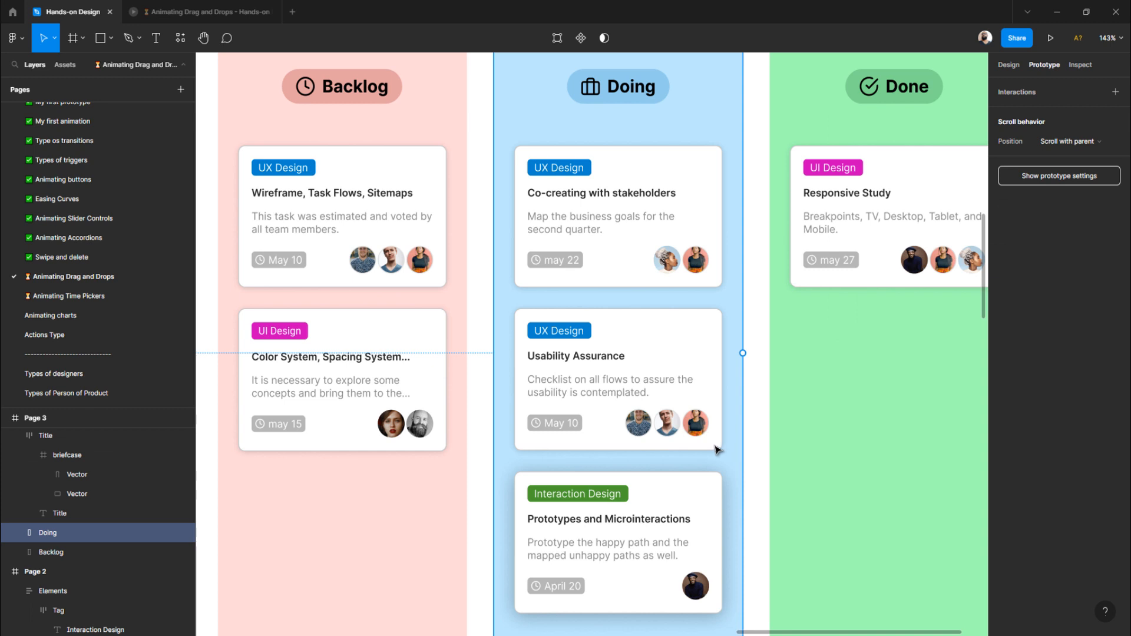
{"action": "left_click", "coordinate": [709, 379]}
{"action": "right_click", "coordinate": [710, 378]}
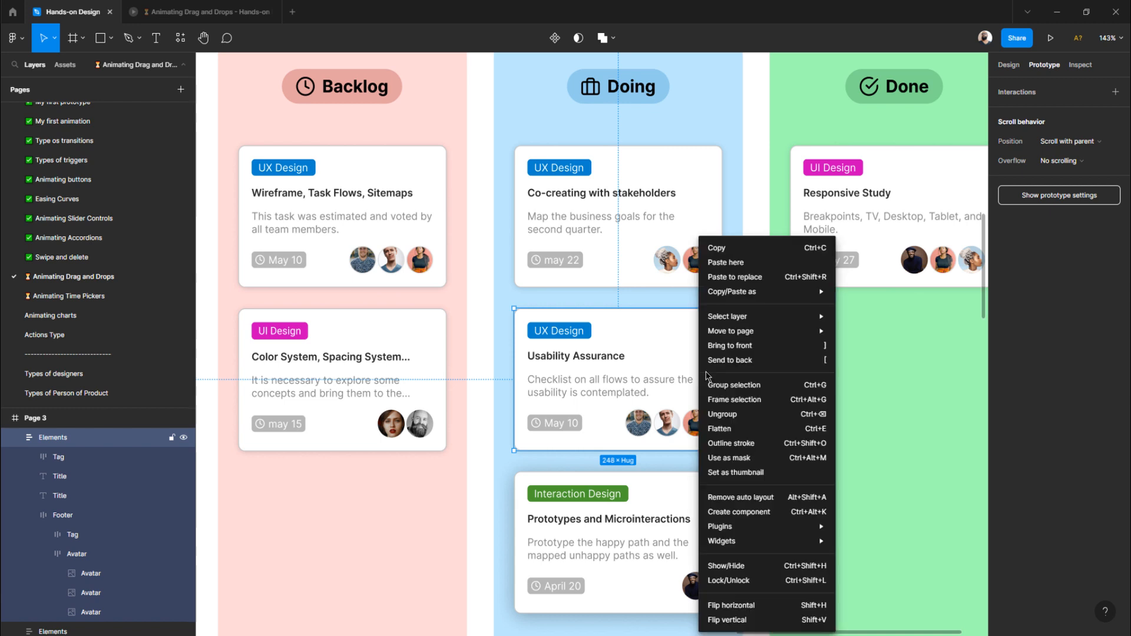
{"action": "mouse_move", "coordinate": [740, 297]}
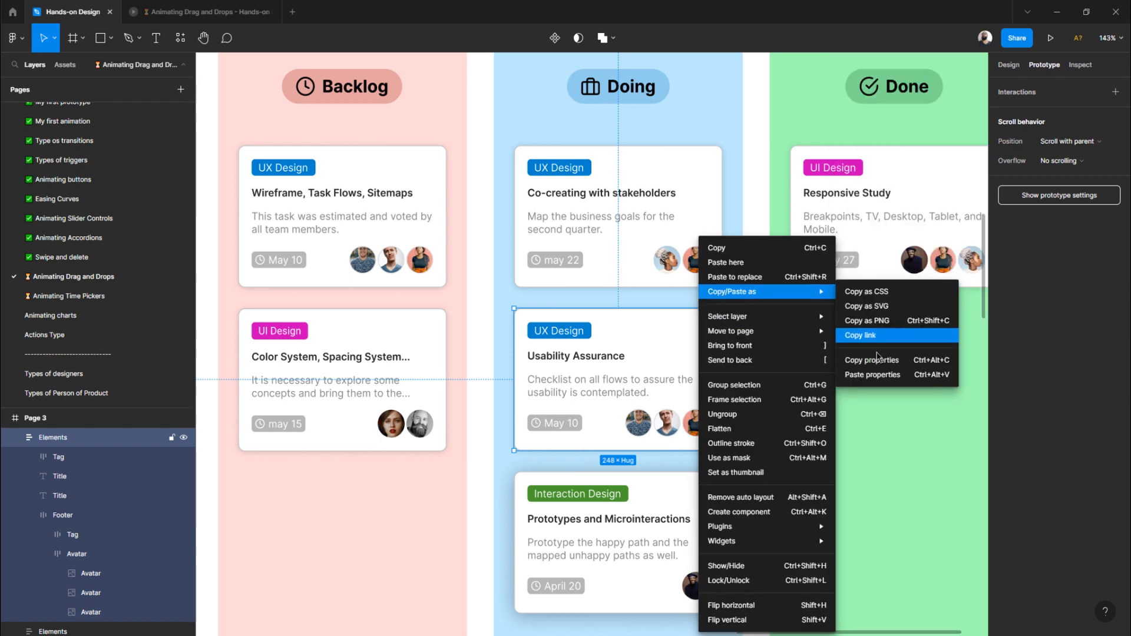
{"action": "left_click", "coordinate": [876, 362]}
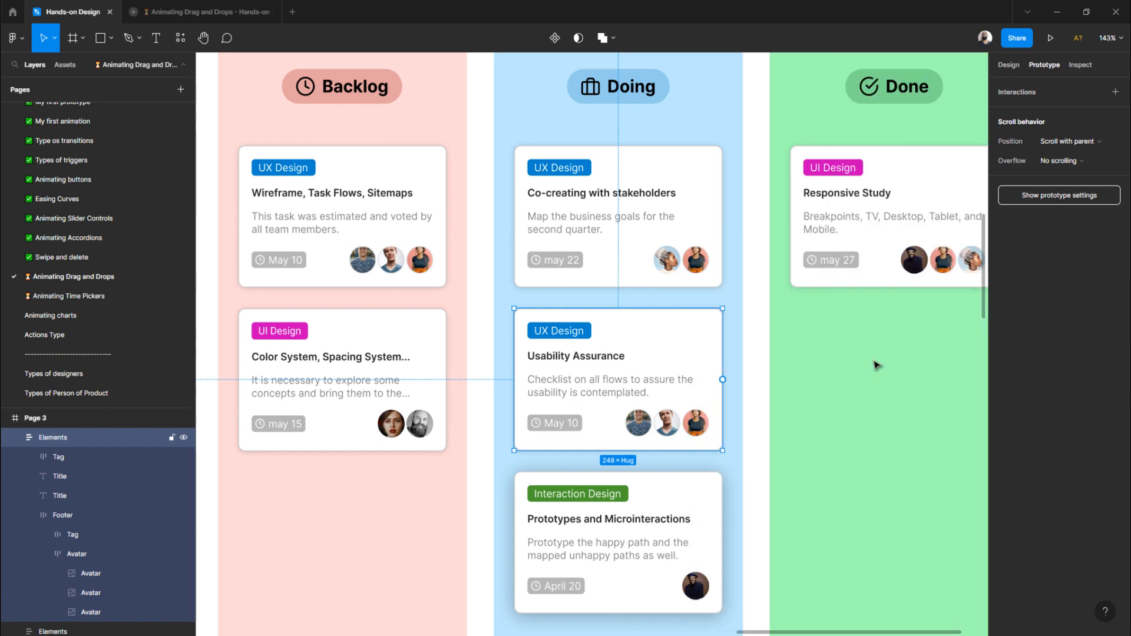
{"action": "left_click", "coordinate": [720, 483]}
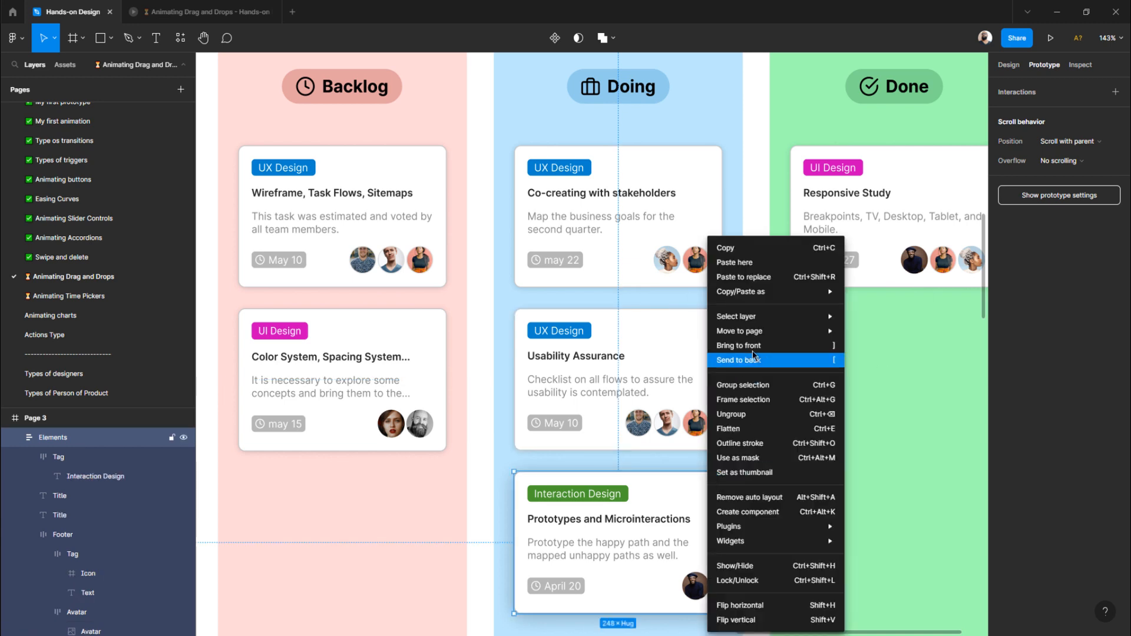
{"action": "mouse_move", "coordinate": [766, 293]}
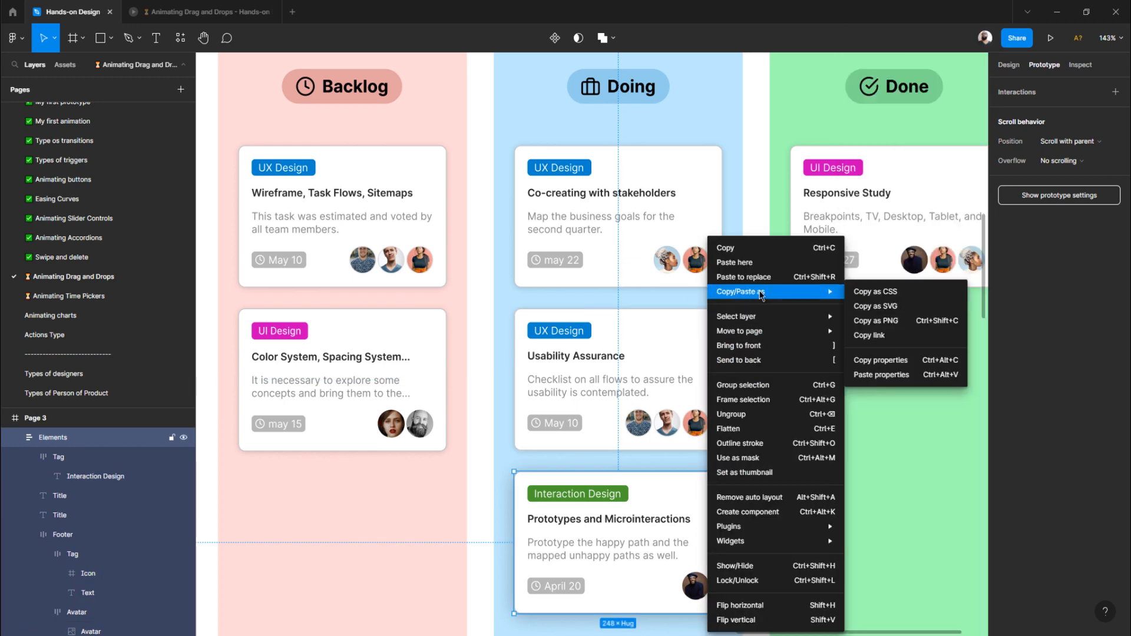
{"action": "left_click", "coordinate": [882, 375]}
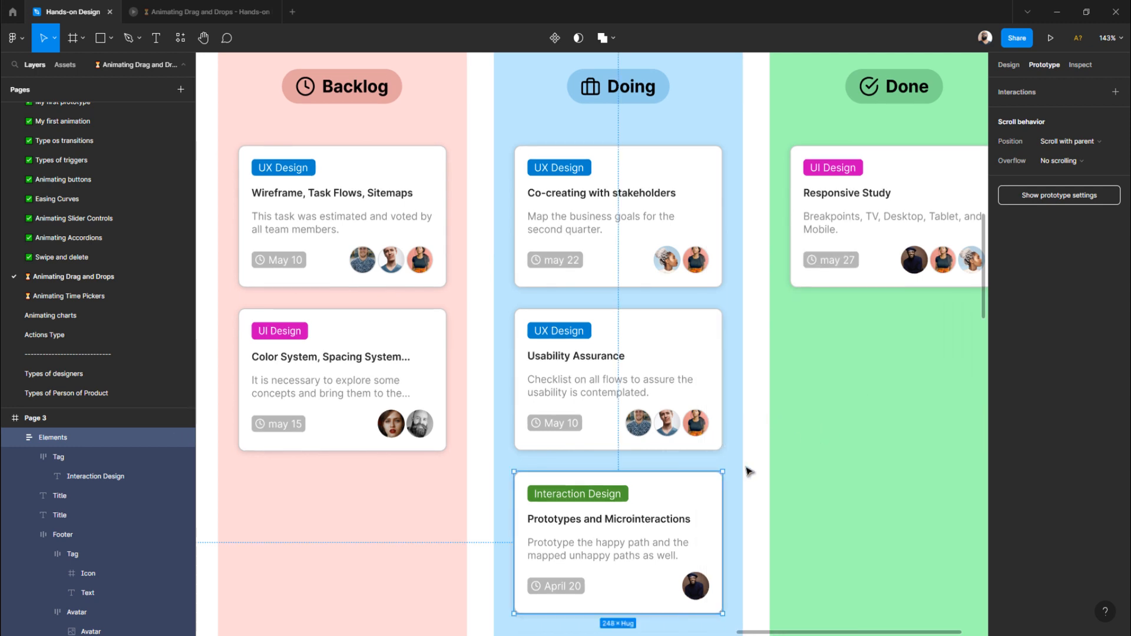
{"action": "scroll", "coordinate": [751, 466], "scroll_direction": "down", "scroll_amount": 1}
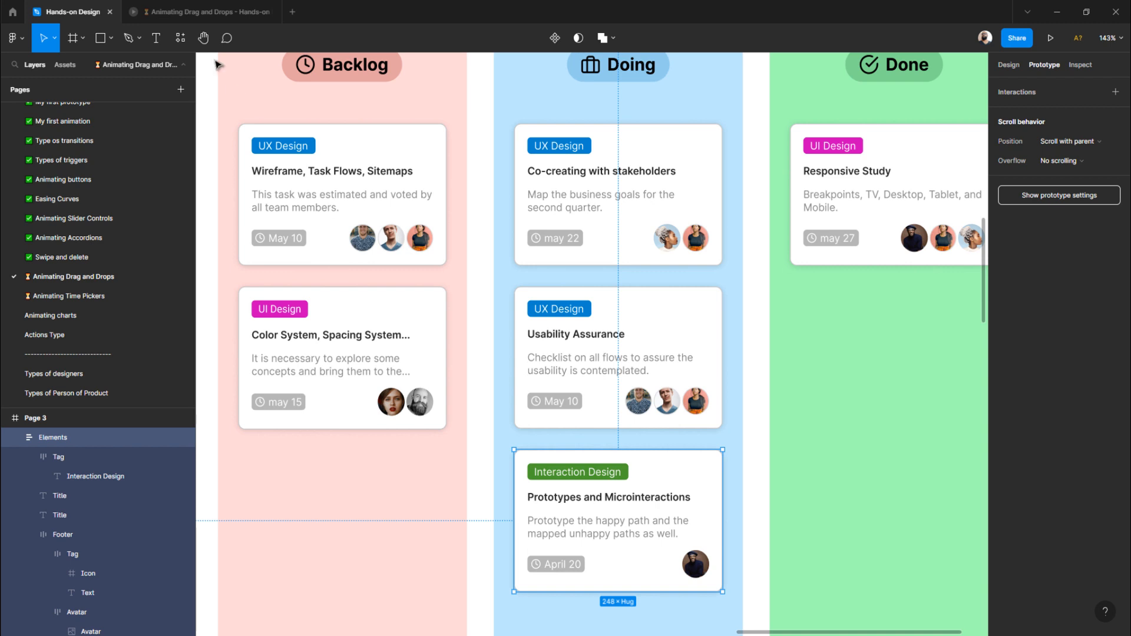
- In the prototype preview, show the flows list and test moving the Prototypes and Microinteractions card from Backlog to Doing in 1.Kanban
{"action": "left_click", "coordinate": [210, 14]}
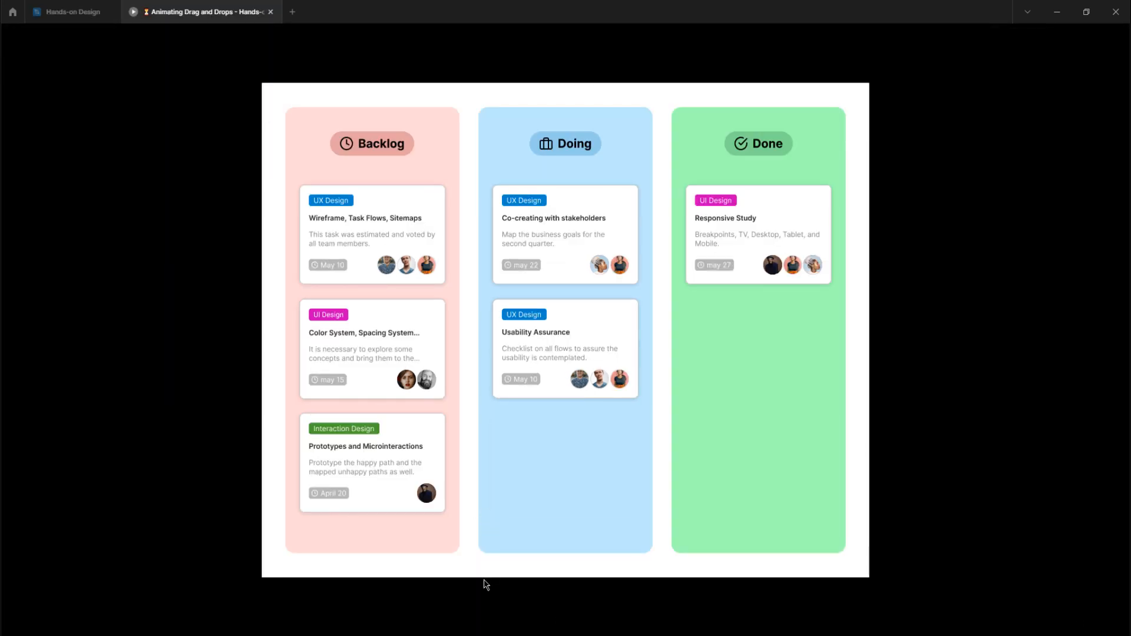
{"action": "left_click", "coordinate": [44, 38]}
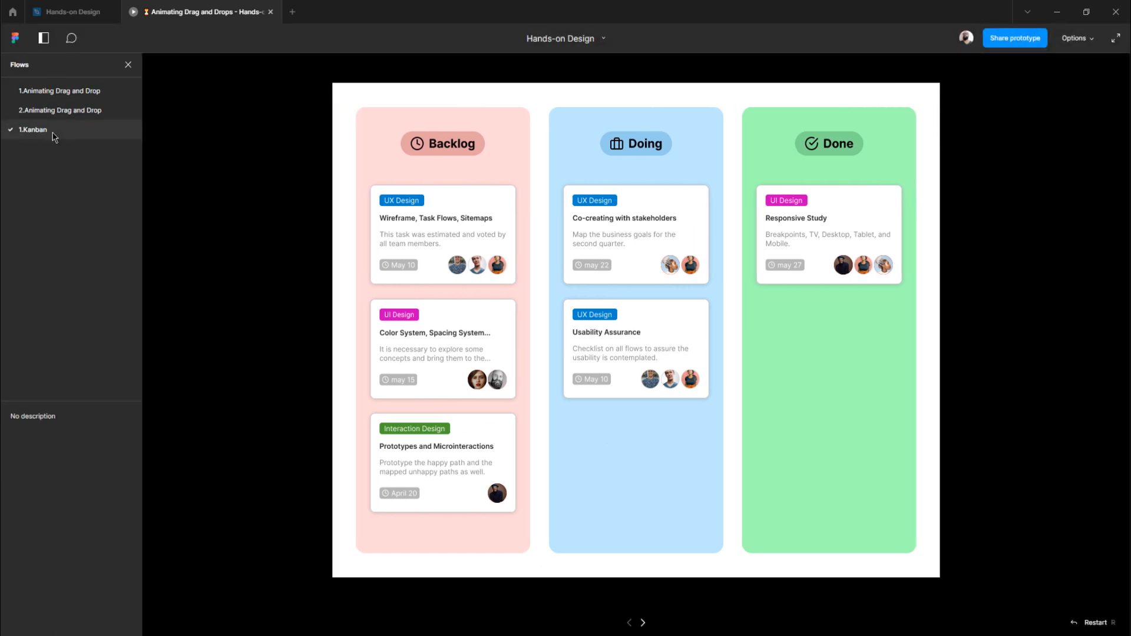
{"action": "left_click", "coordinate": [44, 38]}
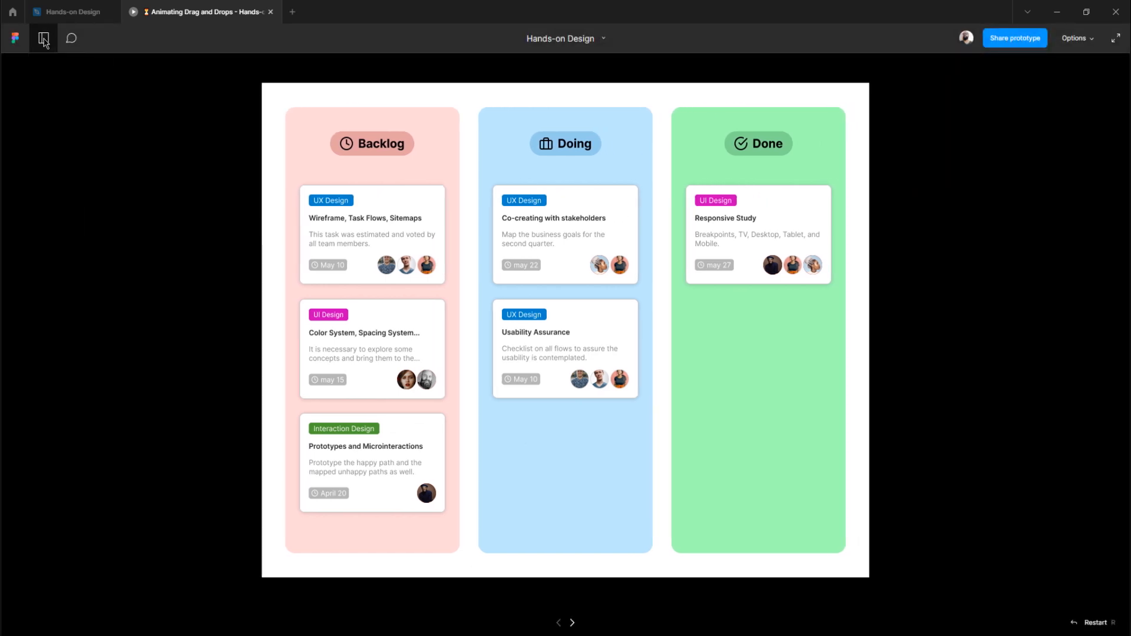
{"action": "left_click", "coordinate": [44, 37]}
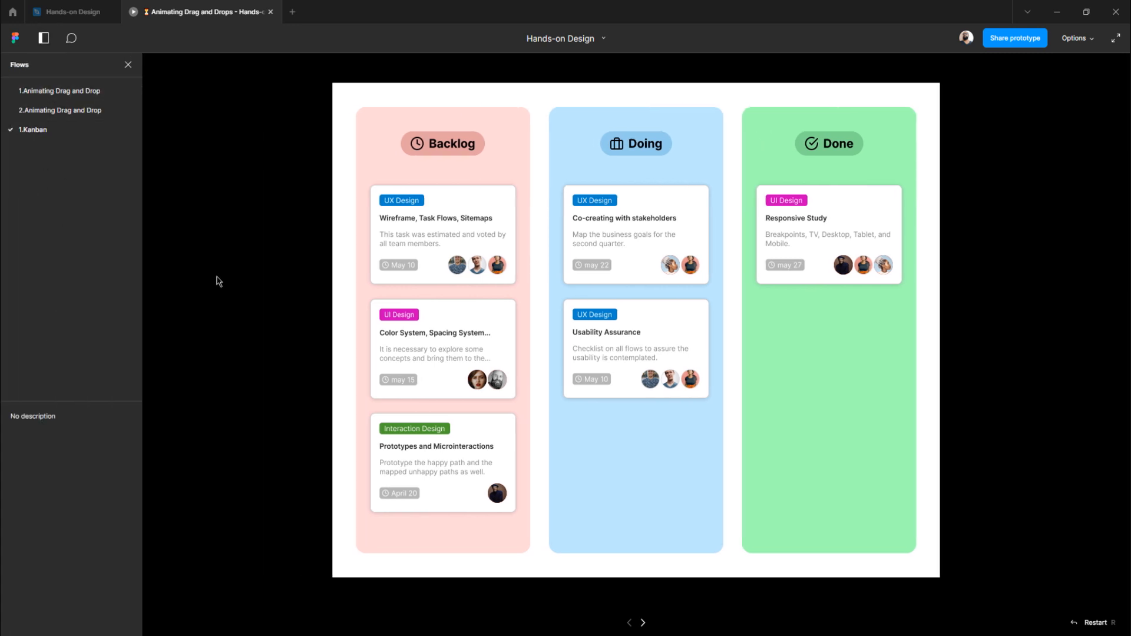
{"action": "left_click", "coordinate": [207, 222]}
{"action": "left_click_drag", "start_coordinate": [431, 454], "coordinate": [633, 471]}
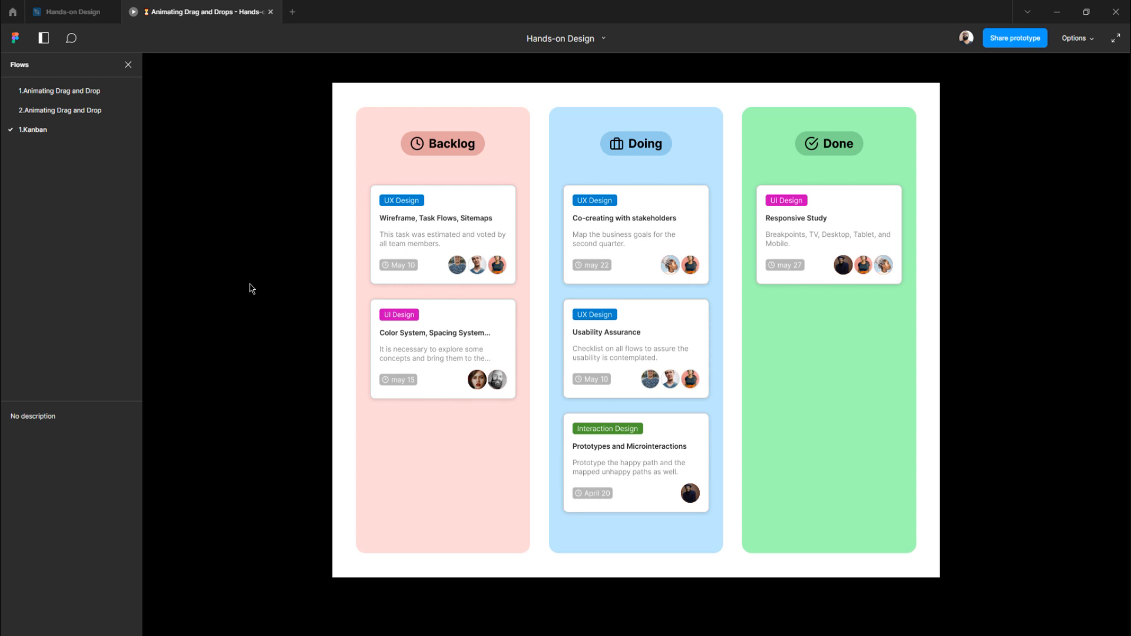
- Back in the design file, link Page 3's Prototypes and Microinteractions card to Page 2 with an On drag trigger
{"action": "left_click", "coordinate": [82, 14]}
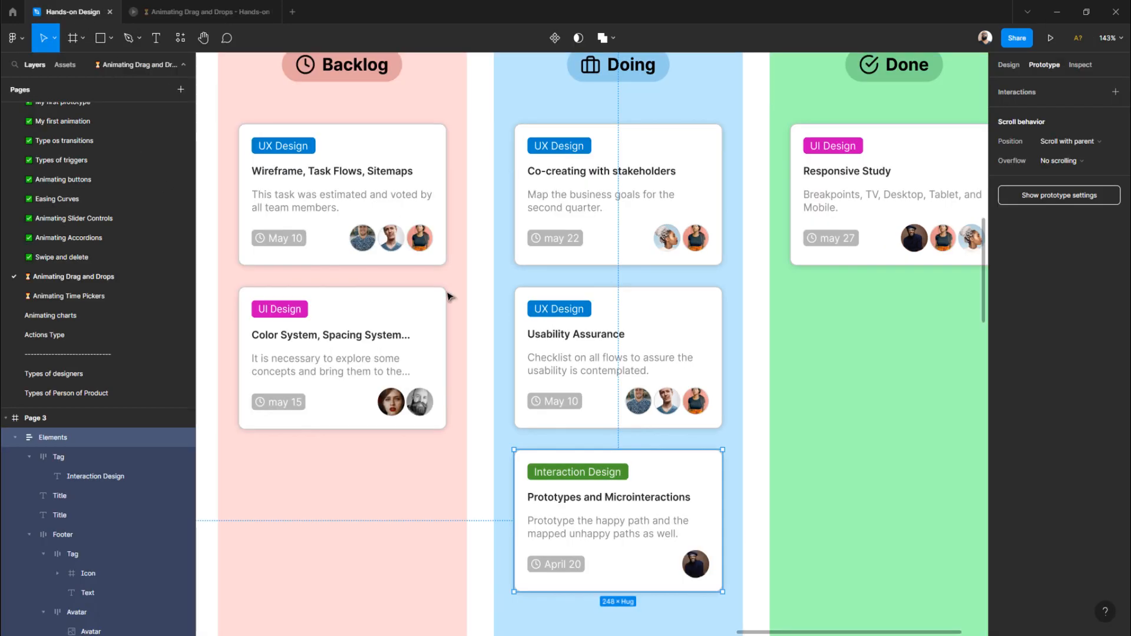
{"action": "scroll", "coordinate": [645, 430], "scroll_direction": "down", "scroll_amount": 5}
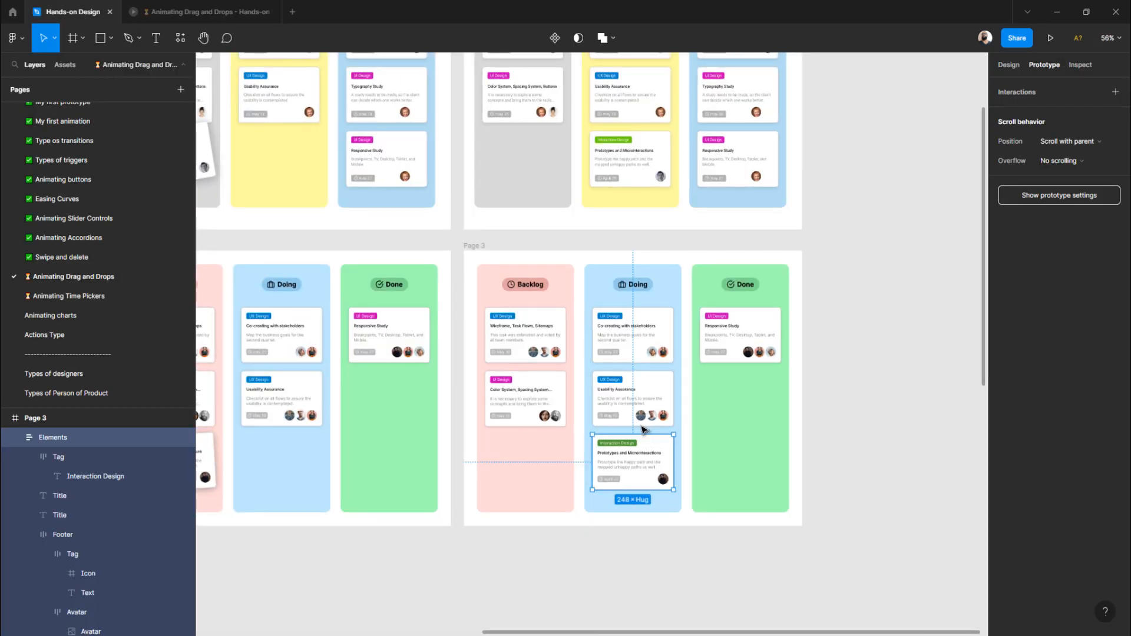
{"action": "scroll", "coordinate": [645, 430], "scroll_direction": "left", "scroll_amount": 4}
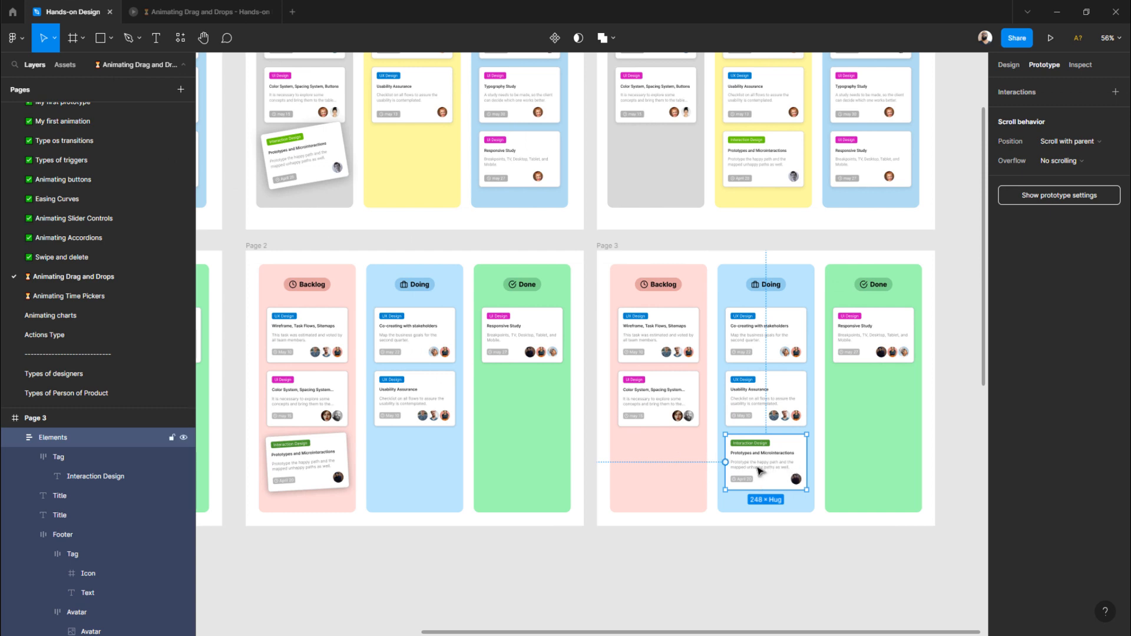
{"action": "left_click_drag", "start_coordinate": [725, 462], "coordinate": [526, 401]}
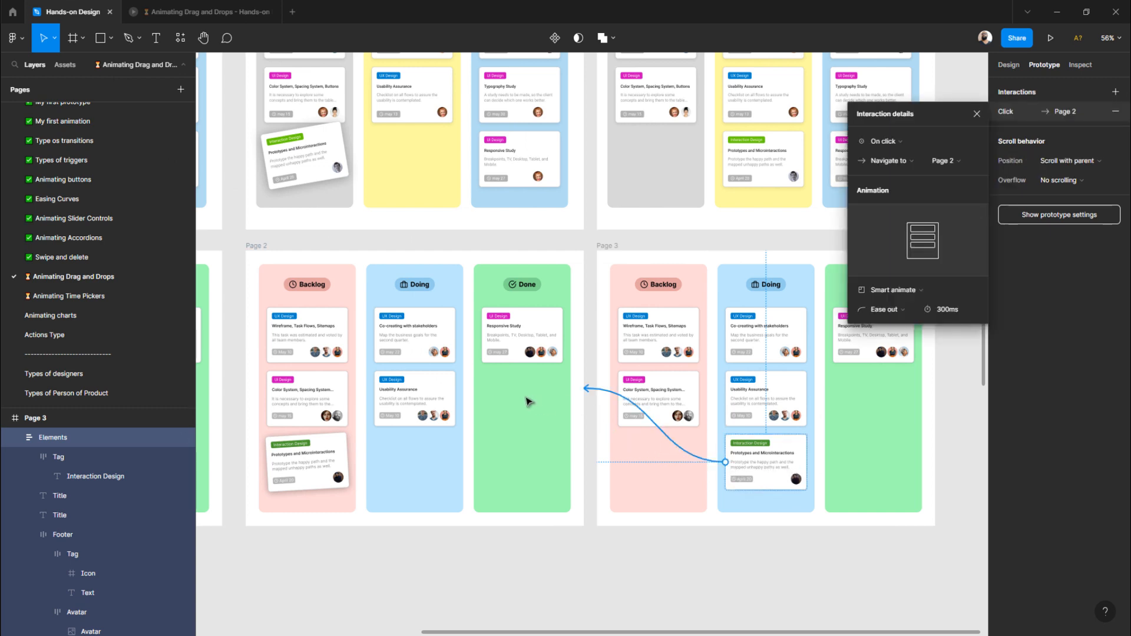
{"action": "left_click", "coordinate": [872, 145]}
{"action": "left_click", "coordinate": [878, 155]}
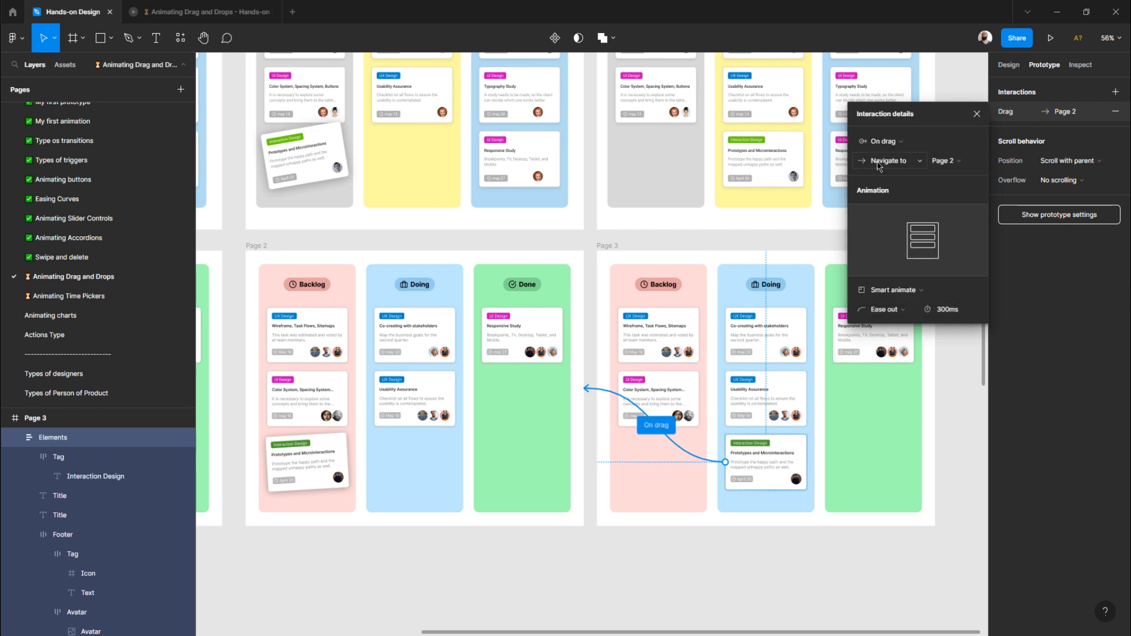
- Test moving the Prototypes and Microinteractions card from Doing back to Backlog in the prototype preview
{"action": "left_click", "coordinate": [195, 12]}
{"action": "left_click_drag", "start_coordinate": [614, 454], "coordinate": [271, 470]}
{"action": "key", "text": "r"}
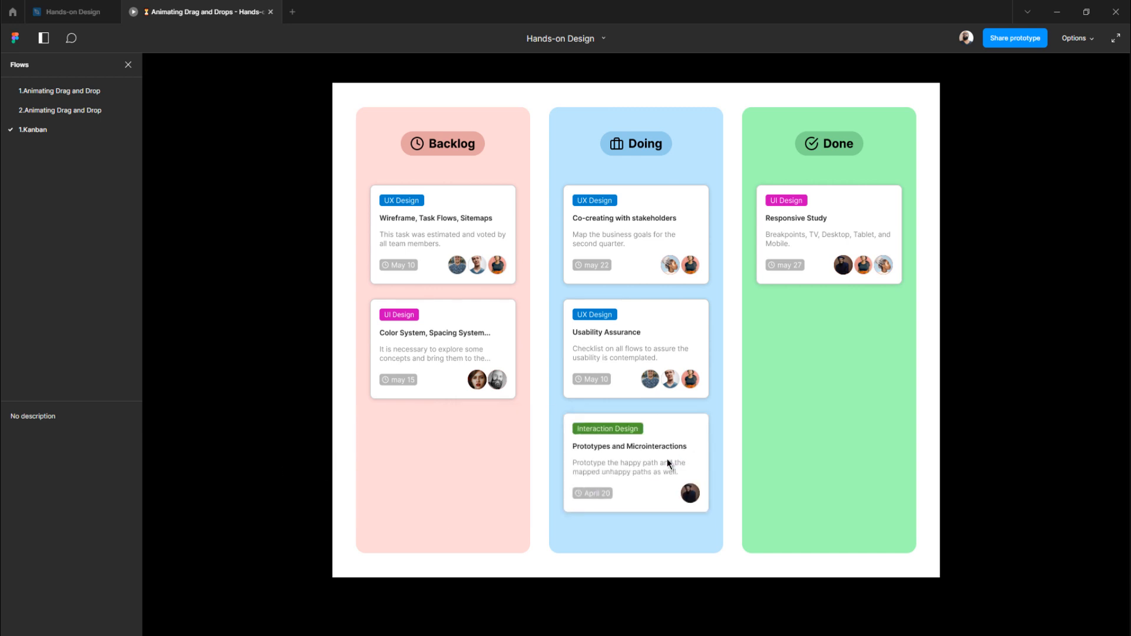
{"action": "left_click_drag", "start_coordinate": [666, 460], "coordinate": [690, 458]}
{"action": "left_click_drag", "start_coordinate": [581, 445], "coordinate": [377, 436]}
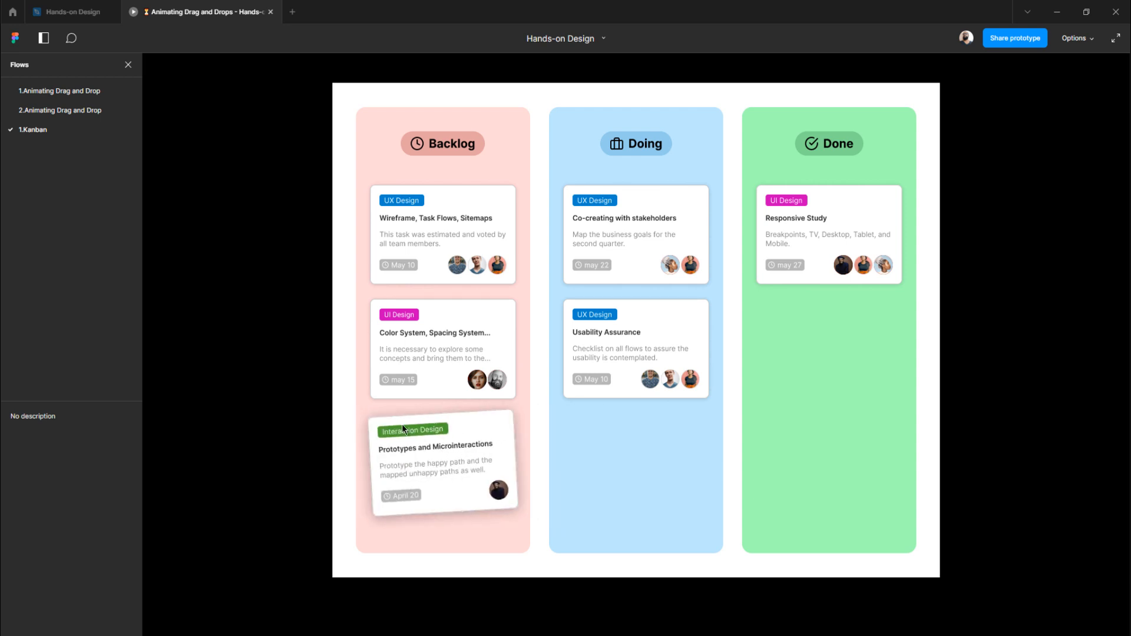
- Return to the design file and add a prototype connection from the whole Page 2 frame back to Page 1
{"action": "left_click", "coordinate": [64, 12]}
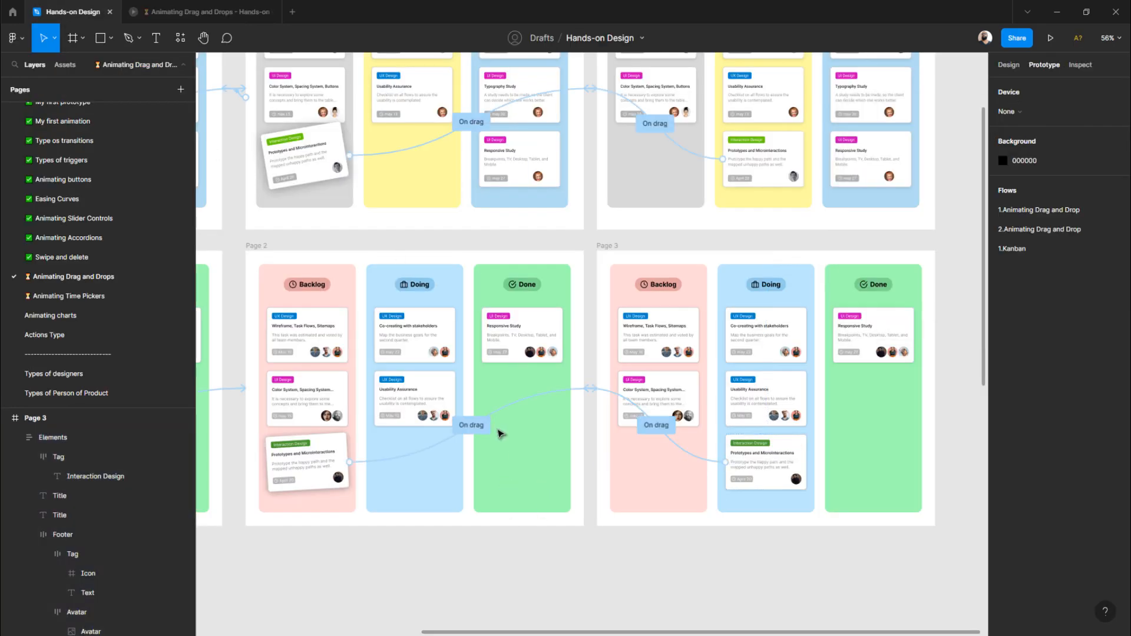
{"action": "scroll", "coordinate": [498, 434], "scroll_direction": "left", "scroll_amount": 4}
{"action": "left_click", "coordinate": [486, 247]}
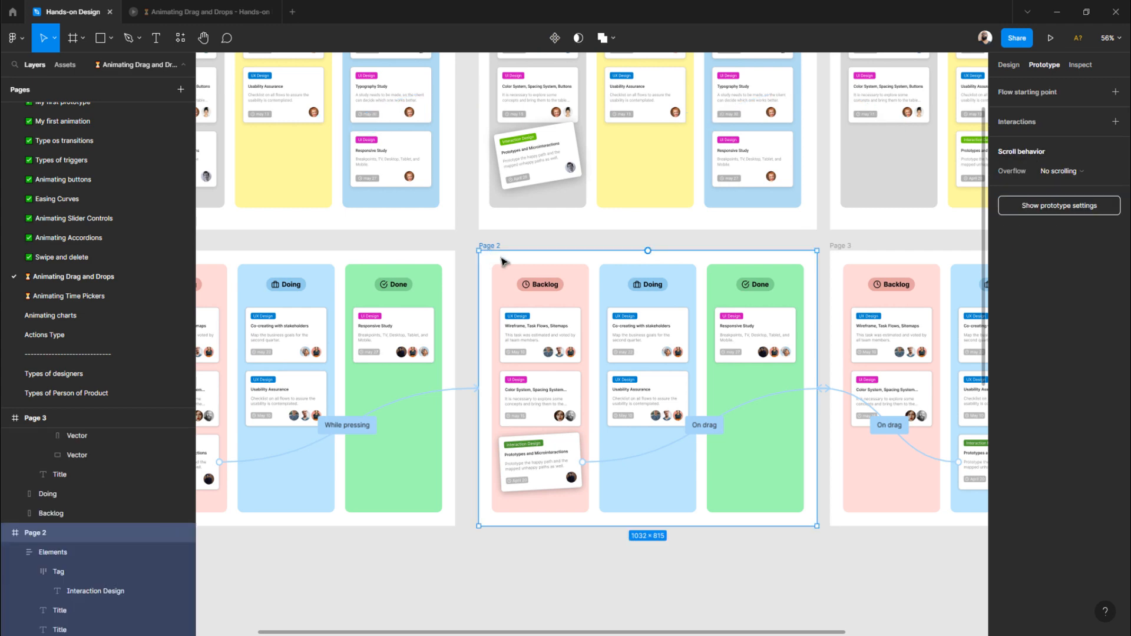
{"action": "scroll", "coordinate": [503, 261], "scroll_direction": "up", "scroll_amount": 3}
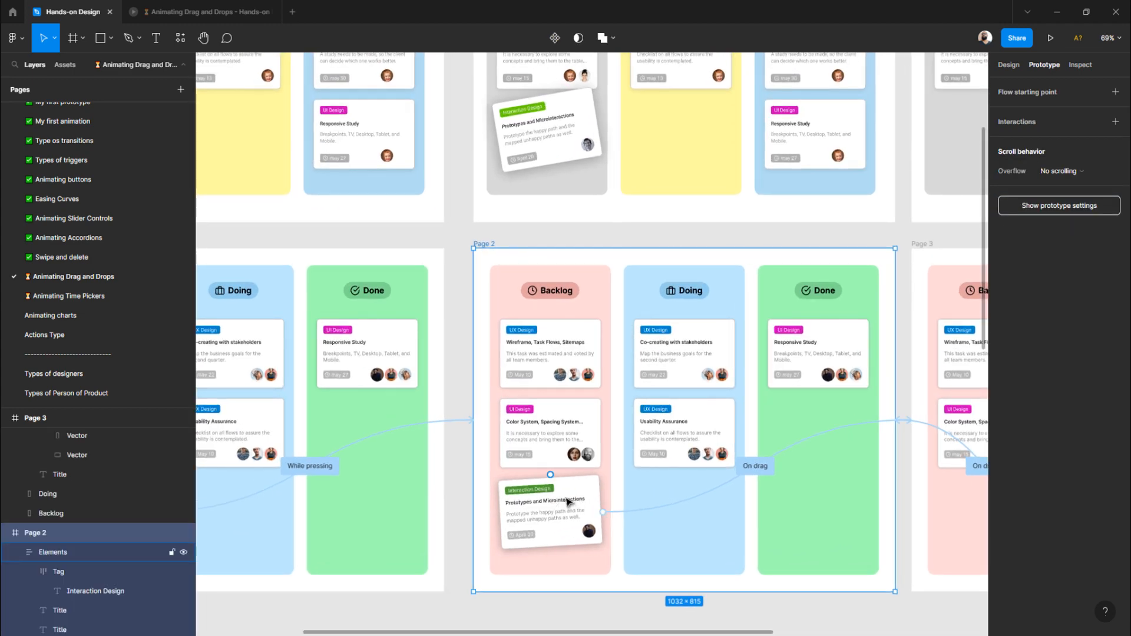
{"action": "scroll", "coordinate": [542, 486], "scroll_direction": "up", "scroll_amount": 3}
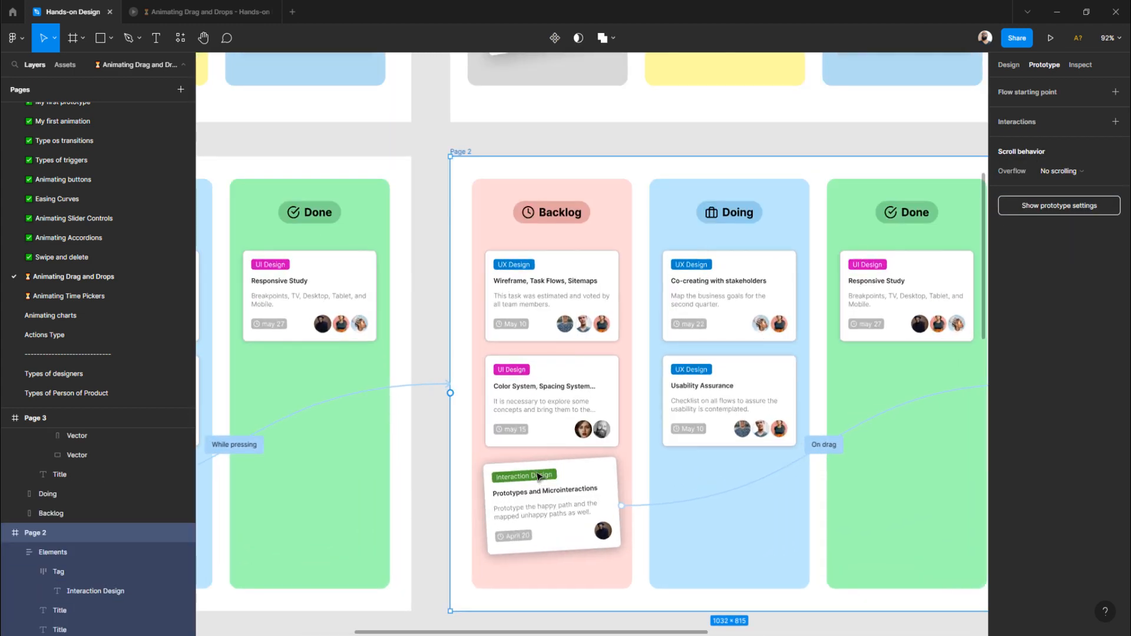
{"action": "scroll", "coordinate": [515, 387], "scroll_direction": "left", "scroll_amount": 2}
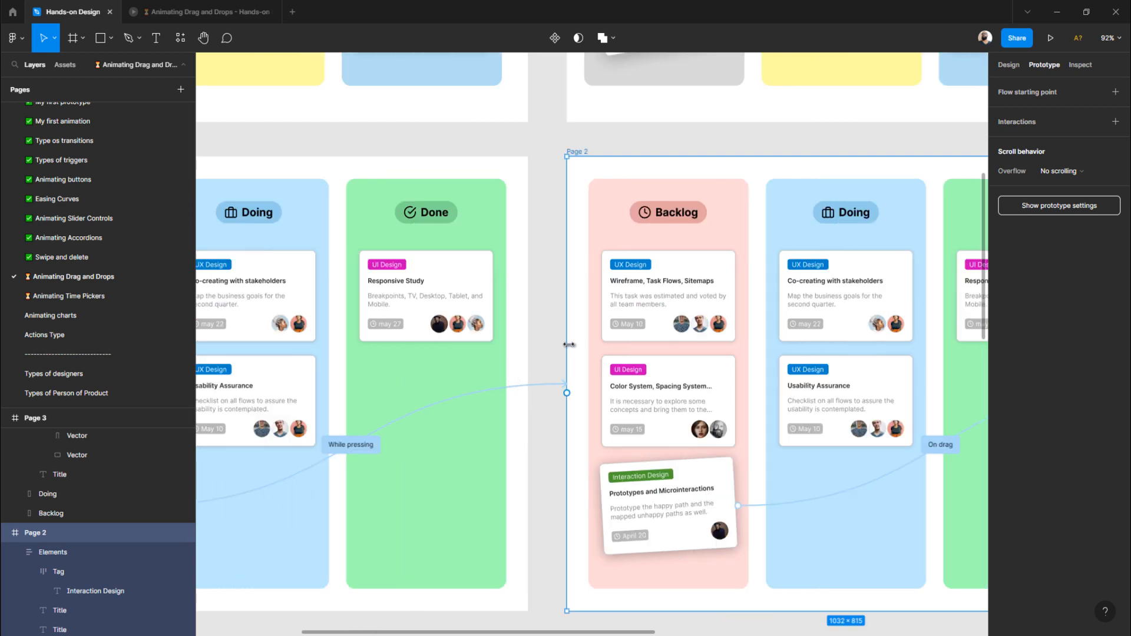
{"action": "scroll", "coordinate": [441, 359], "scroll_direction": "left", "scroll_amount": 6}
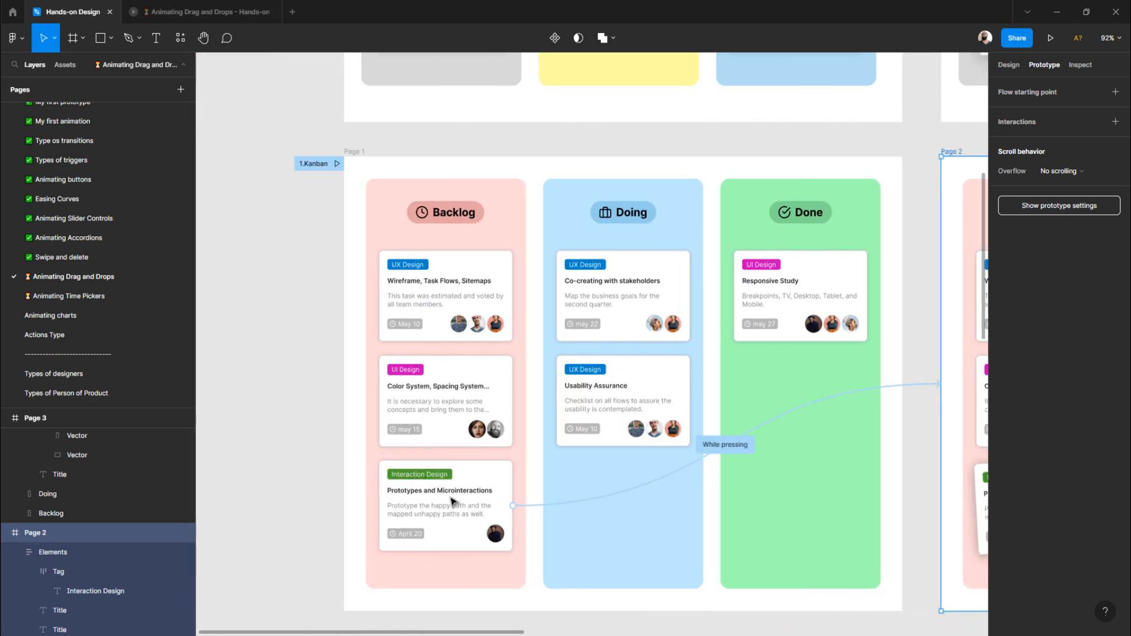
{"action": "scroll", "coordinate": [451, 491], "scroll_direction": "right", "scroll_amount": 5}
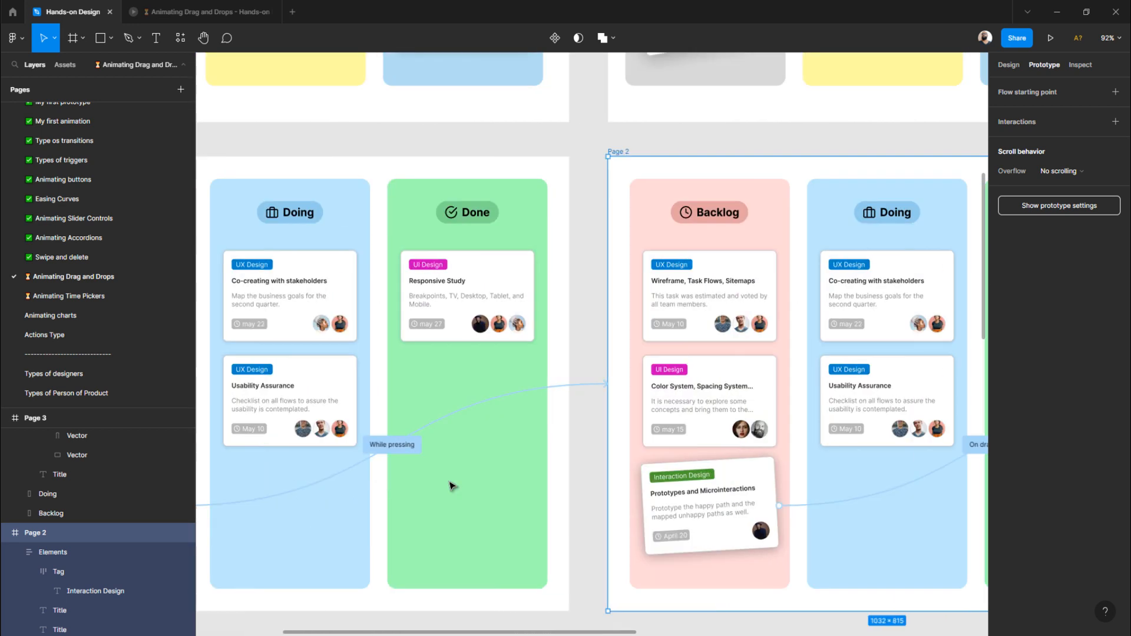
{"action": "scroll", "coordinate": [451, 486], "scroll_direction": "right", "scroll_amount": 1}
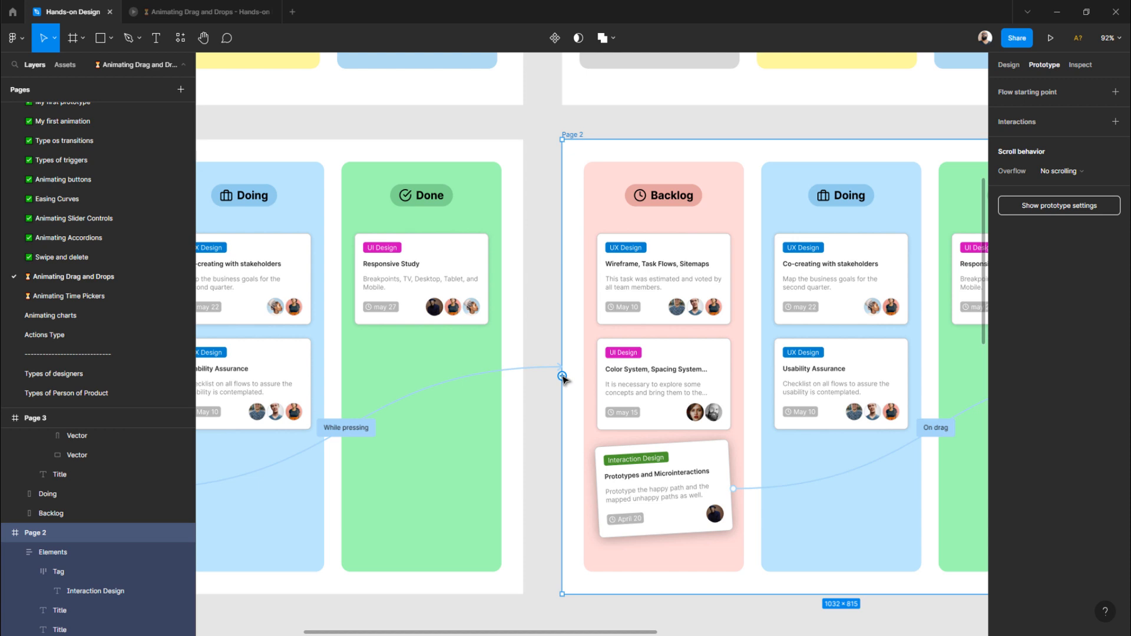
{"action": "left_click_drag", "start_coordinate": [563, 378], "coordinate": [462, 361]}
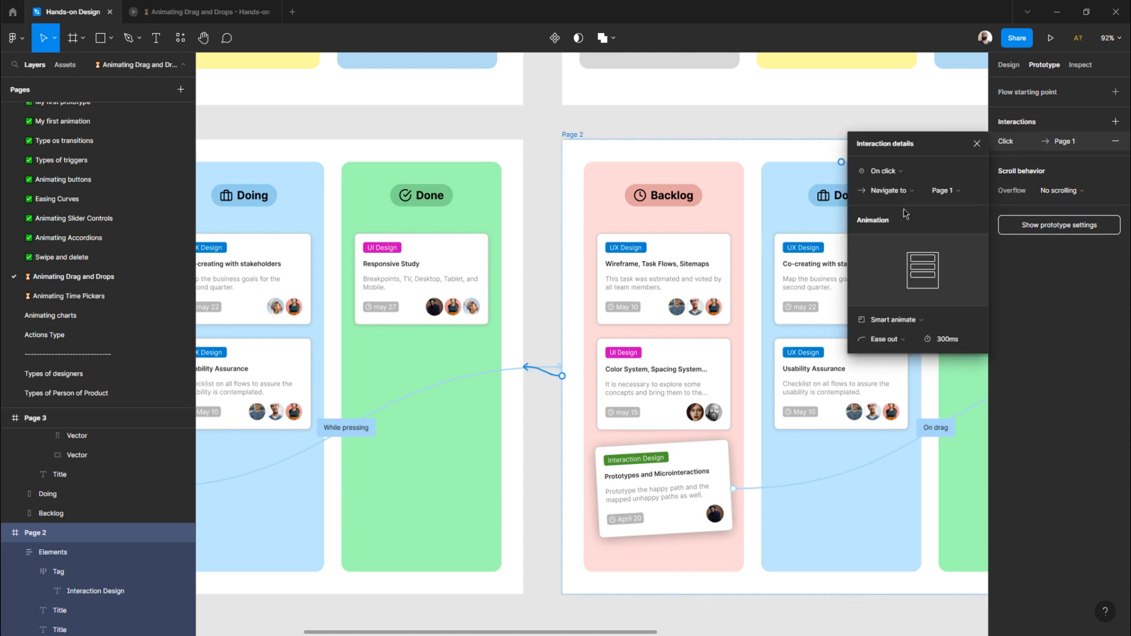
- Set the trigger of the Page 2 to Page 1 interaction to After delay with a 1 ms delay
{"action": "left_click", "coordinate": [909, 175]}
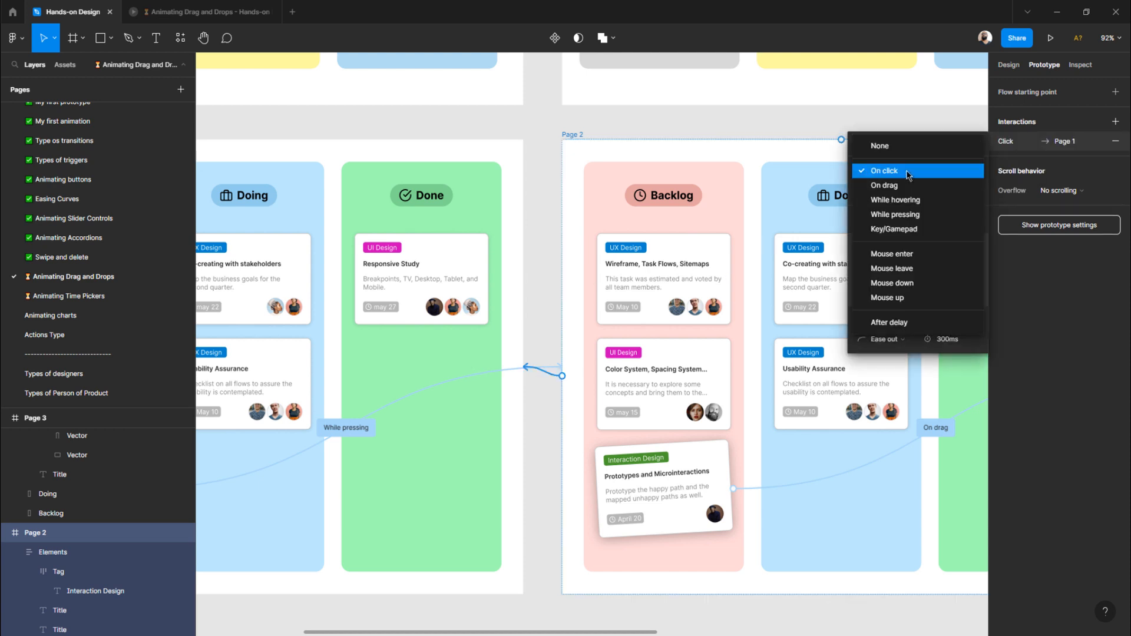
{"action": "left_click", "coordinate": [902, 322]}
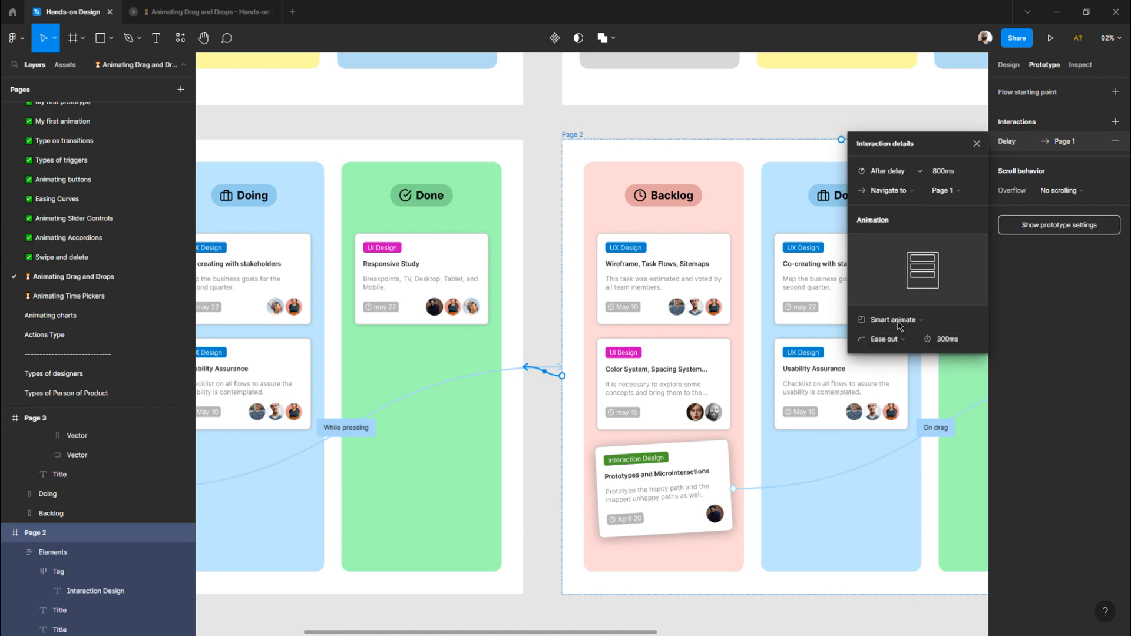
{"action": "left_click", "coordinate": [944, 172]}
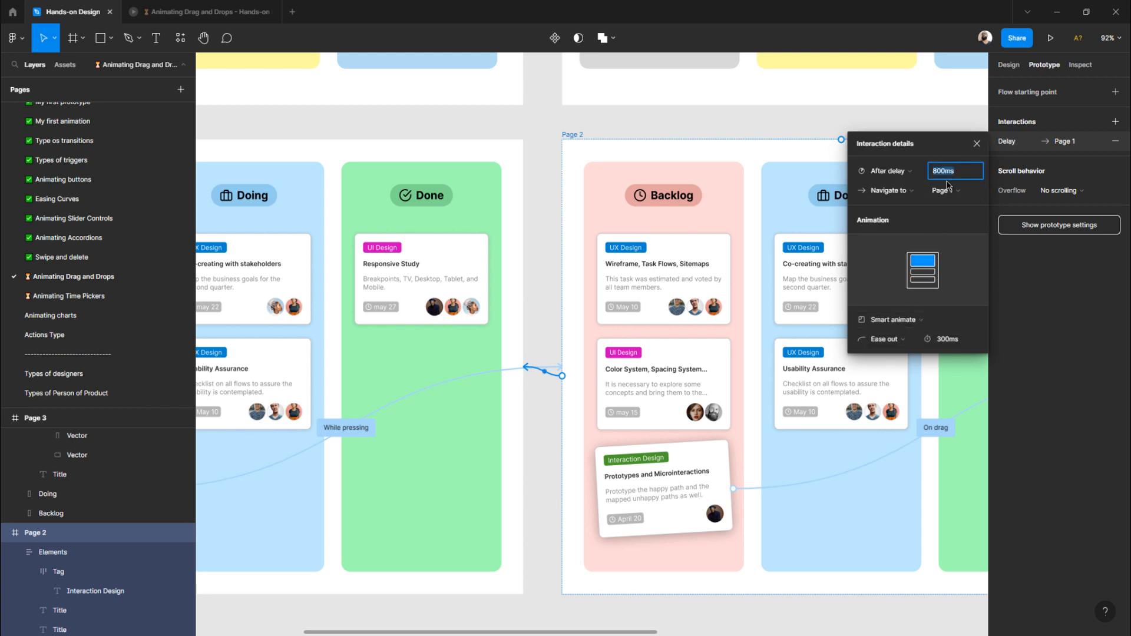
{"action": "type", "text": "1"}
{"action": "key", "text": "Return"}
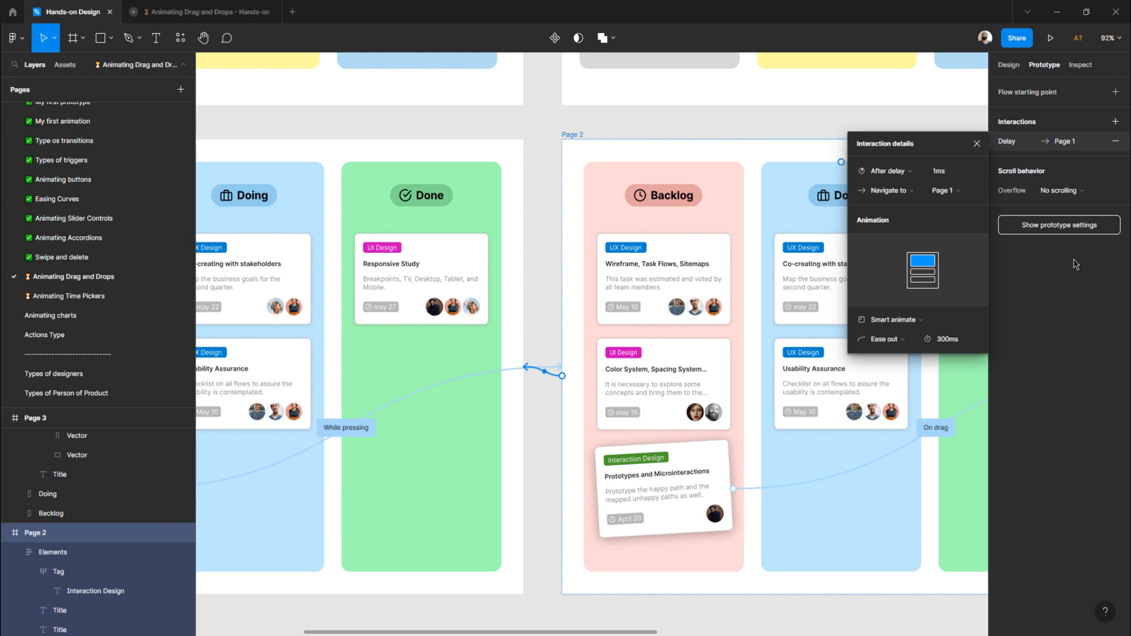
- Test lifting the Prototypes and Microinteractions card in the prototype preview, including partial moves, and drag it from Backlog to Doing
{"action": "left_click", "coordinate": [166, 14]}
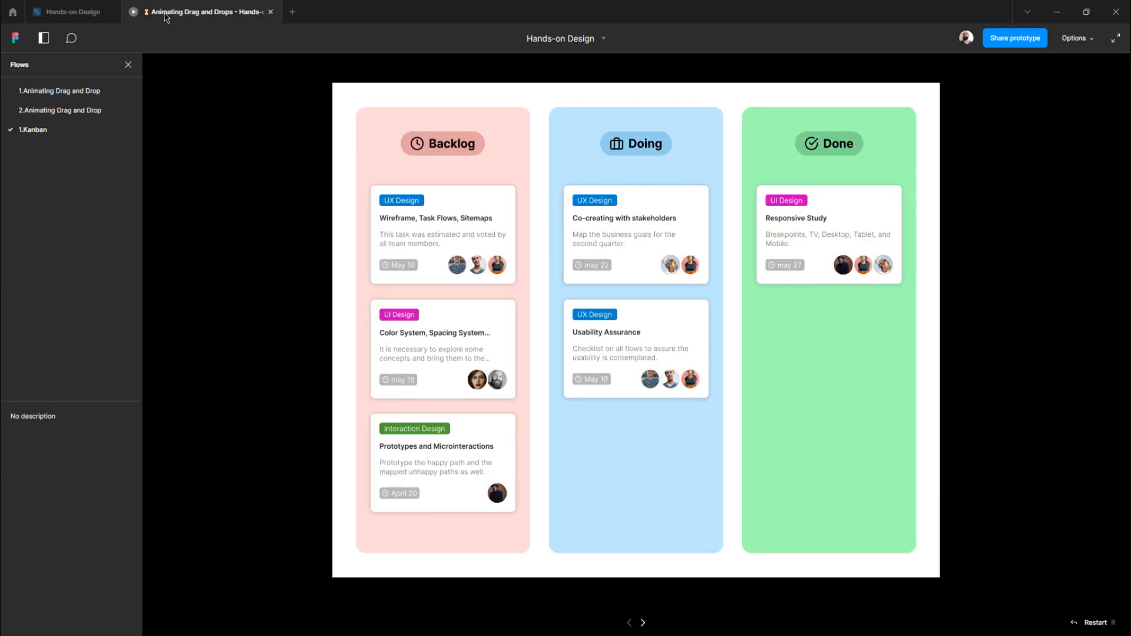
{"action": "left_click", "coordinate": [402, 445]}
{"action": "left_click_drag", "start_coordinate": [398, 445], "coordinate": [196, 462]}
{"action": "left_click_drag", "start_coordinate": [422, 446], "coordinate": [281, 457]}
{"action": "left_click_drag", "start_coordinate": [422, 478], "coordinate": [363, 476]}
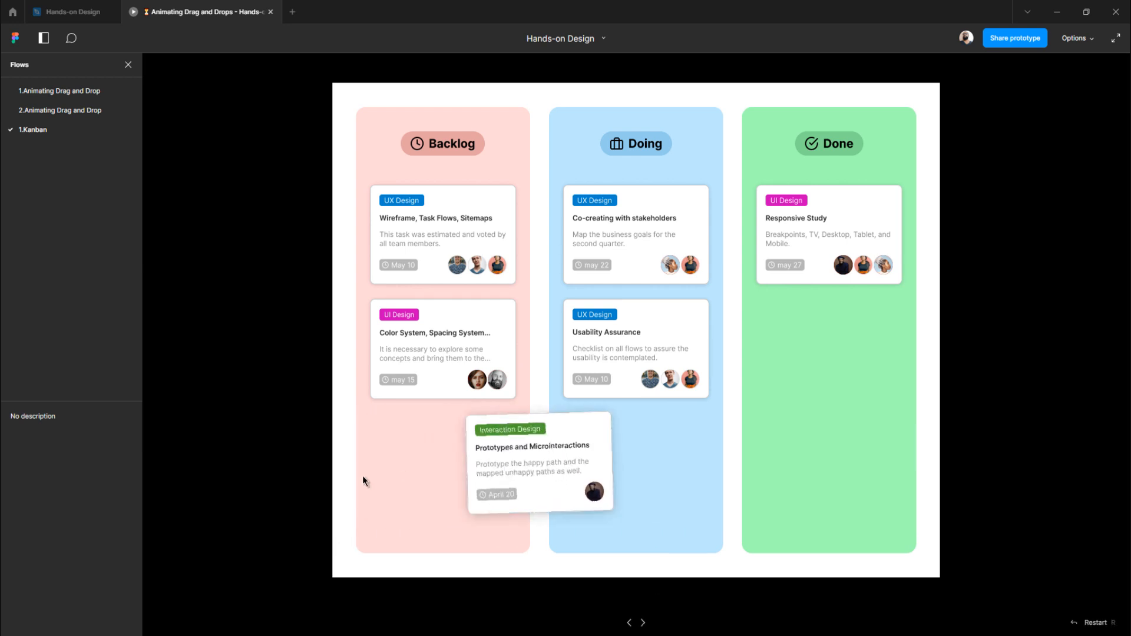
{"action": "left_click_drag", "start_coordinate": [430, 464], "coordinate": [705, 476]}
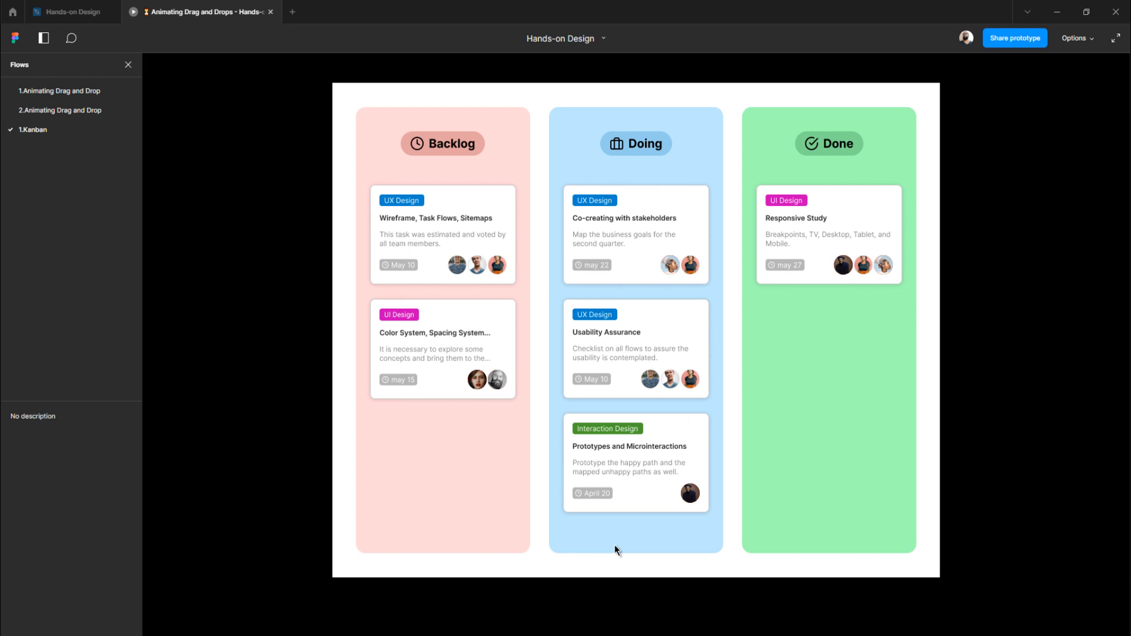
- Return to the design file, run the 2.Animating Drag and Drop flow, and test moving the Color System card to Doing and back
{"action": "left_click", "coordinate": [73, 12]}
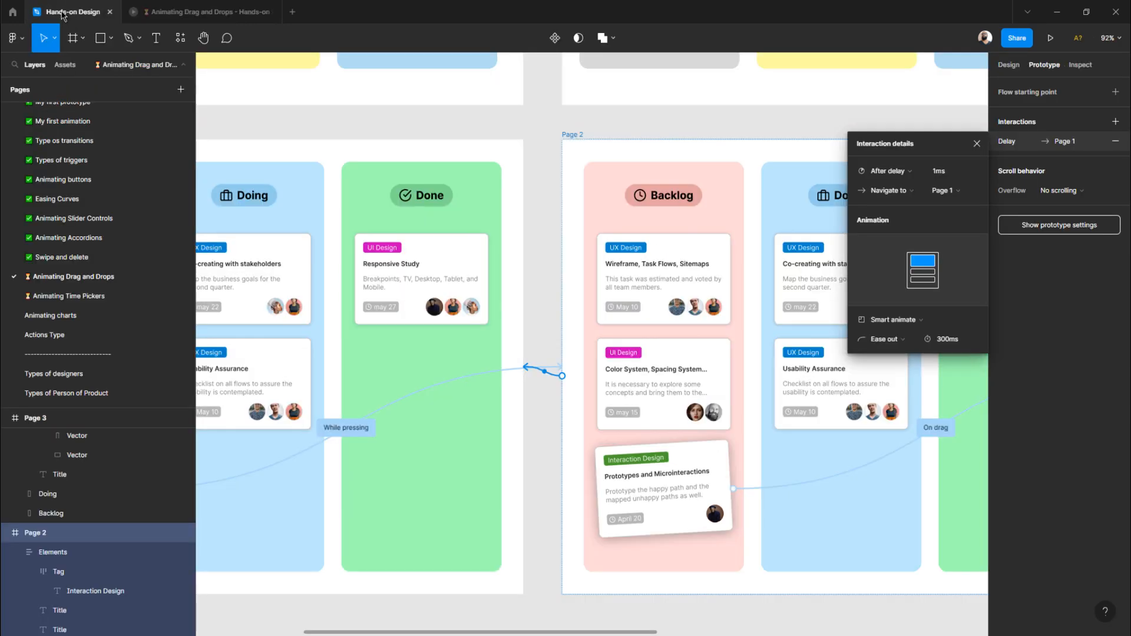
{"action": "scroll", "coordinate": [574, 321], "scroll_direction": "down", "scroll_amount": 10}
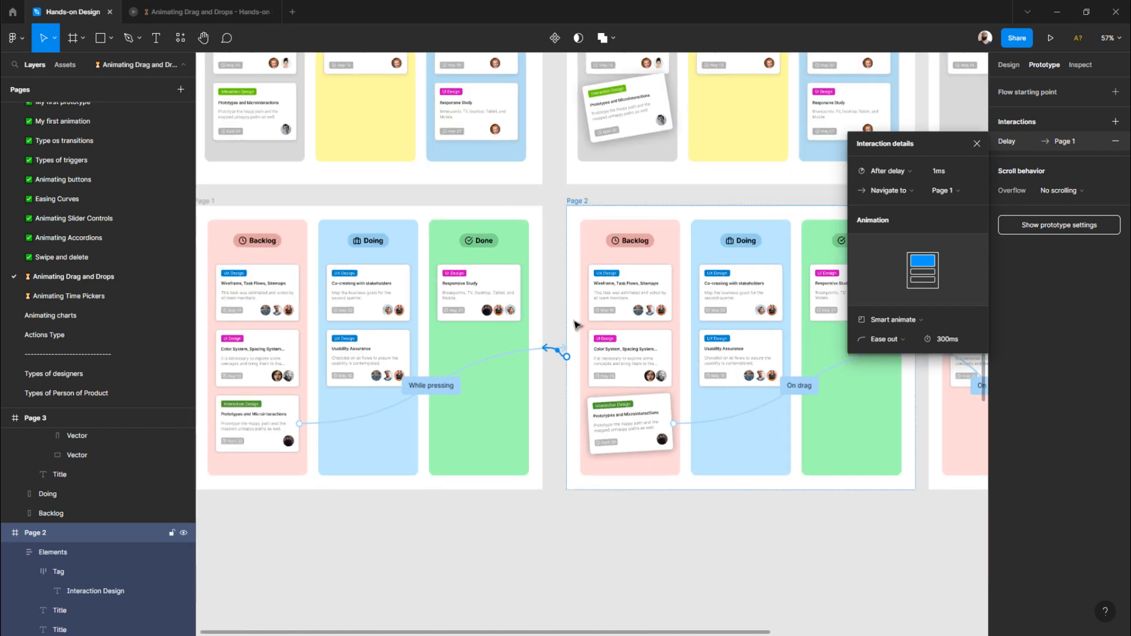
{"action": "scroll", "coordinate": [574, 324], "scroll_direction": "down", "scroll_amount": 3}
{"action": "scroll", "coordinate": [423, 368], "scroll_direction": "up", "scroll_amount": 4}
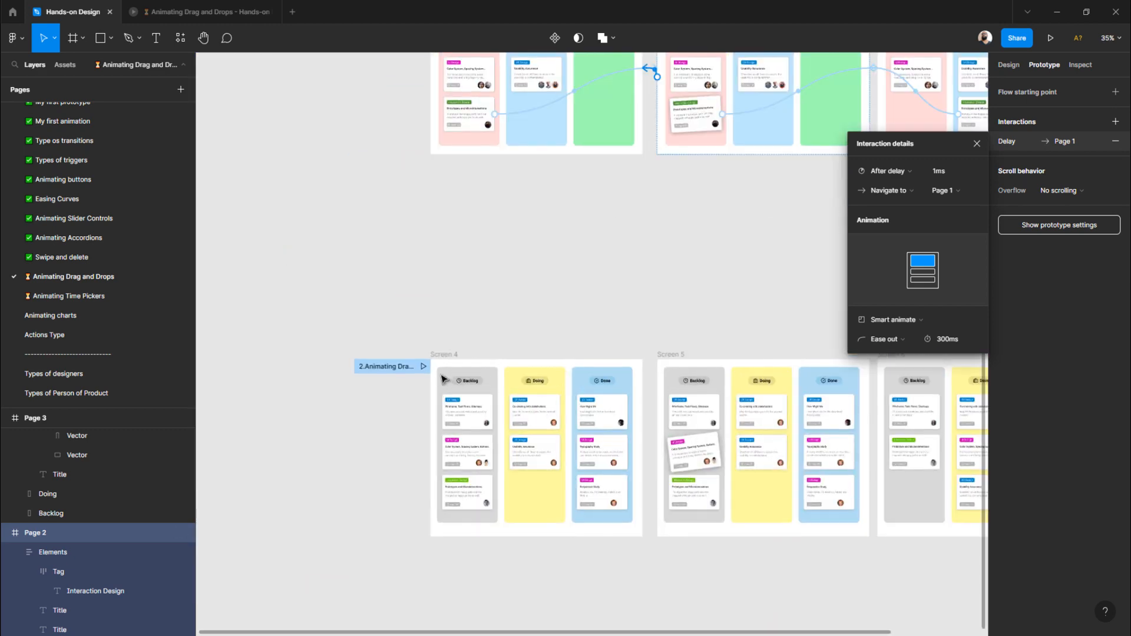
{"action": "left_click", "coordinate": [424, 366]}
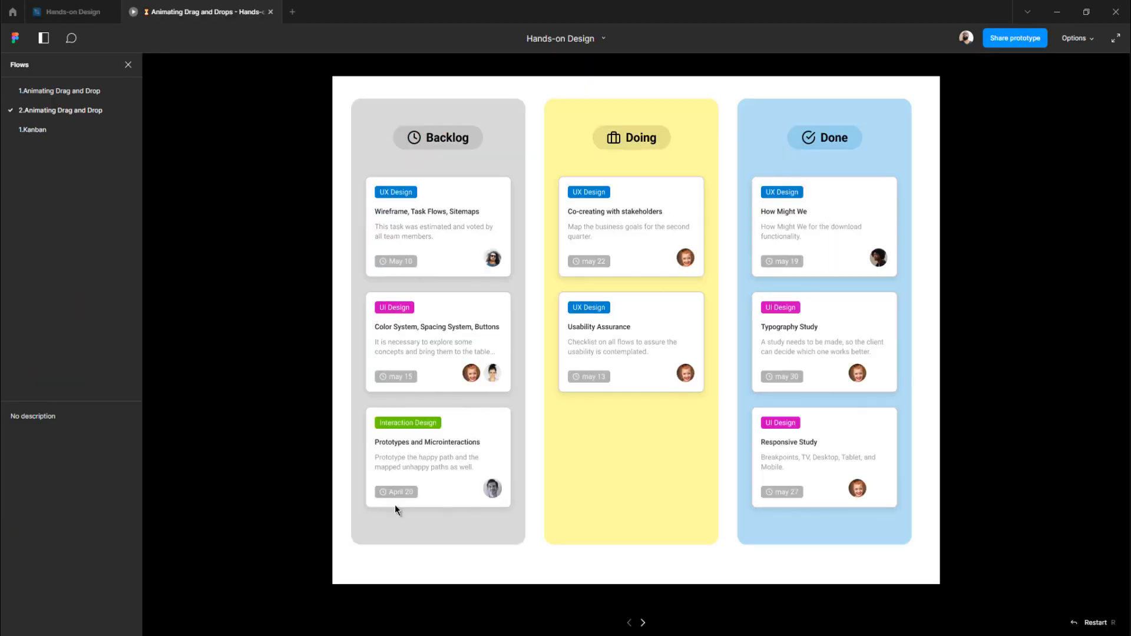
{"action": "left_click_drag", "start_coordinate": [424, 328], "coordinate": [639, 326]}
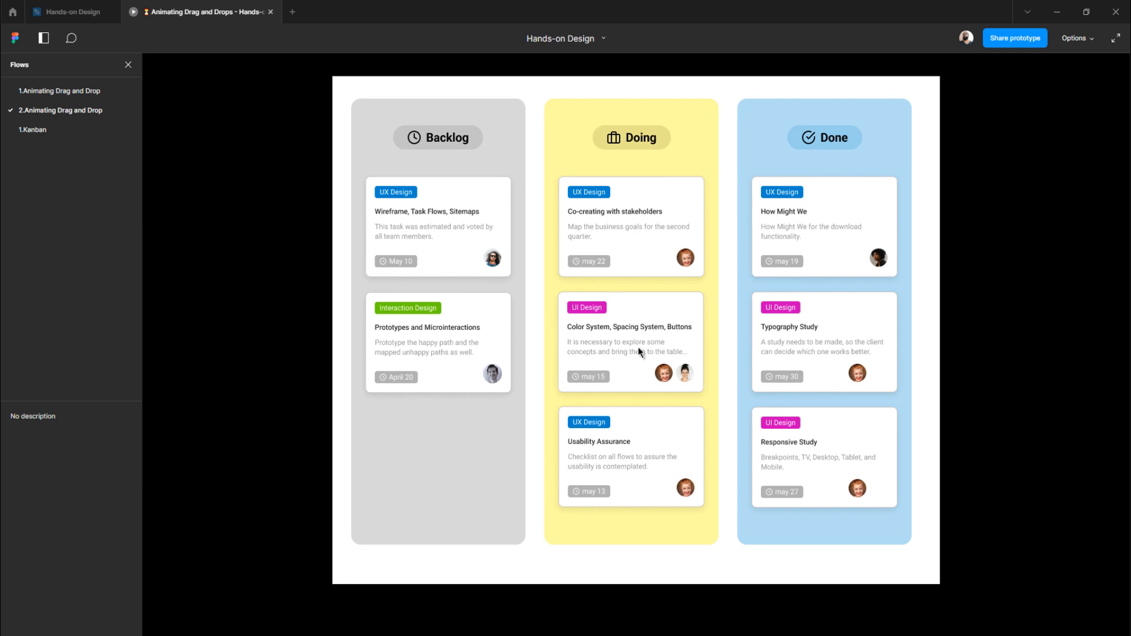
{"action": "left_click_drag", "start_coordinate": [638, 349], "coordinate": [436, 341]}
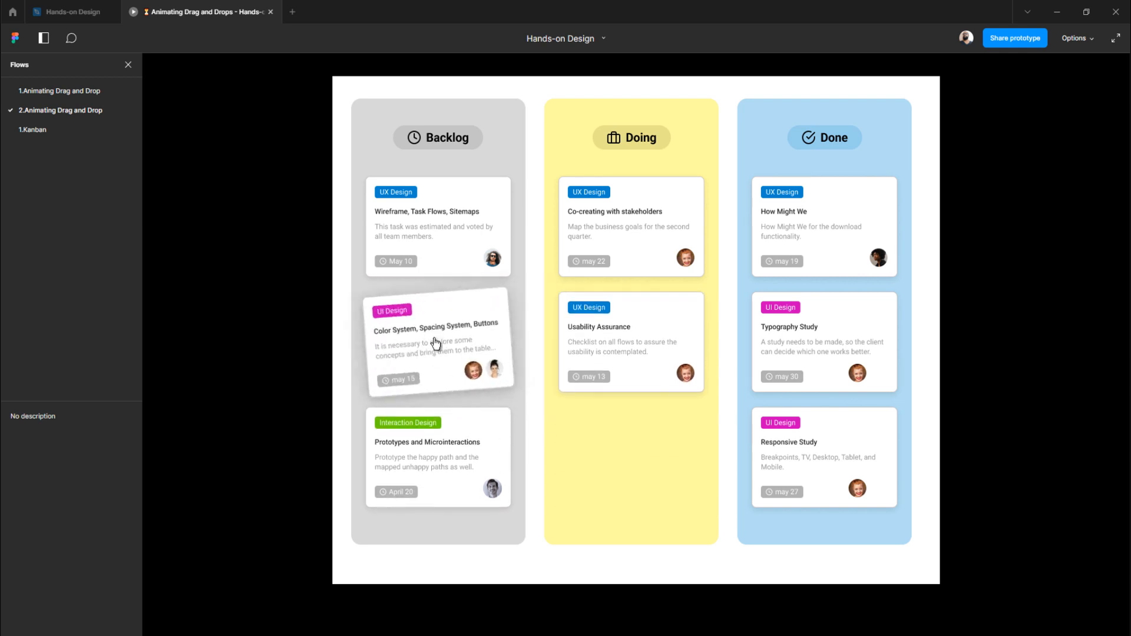
- Back in the design file, move the Screen 4, Screen 5 and Screen 6 frames further down the canvas together
{"action": "left_click", "coordinate": [84, 13]}
{"action": "left_click", "coordinate": [445, 263]}
{"action": "scroll", "coordinate": [443, 269], "scroll_direction": "down", "scroll_amount": 1}
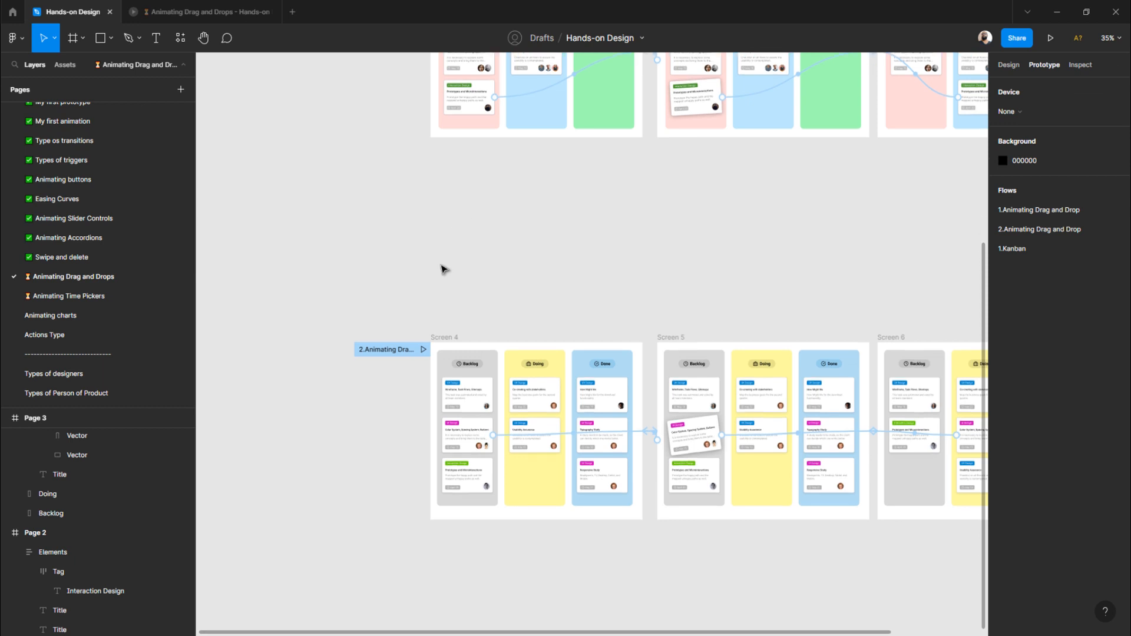
{"action": "scroll", "coordinate": [444, 270], "scroll_direction": "down", "scroll_amount": 5}
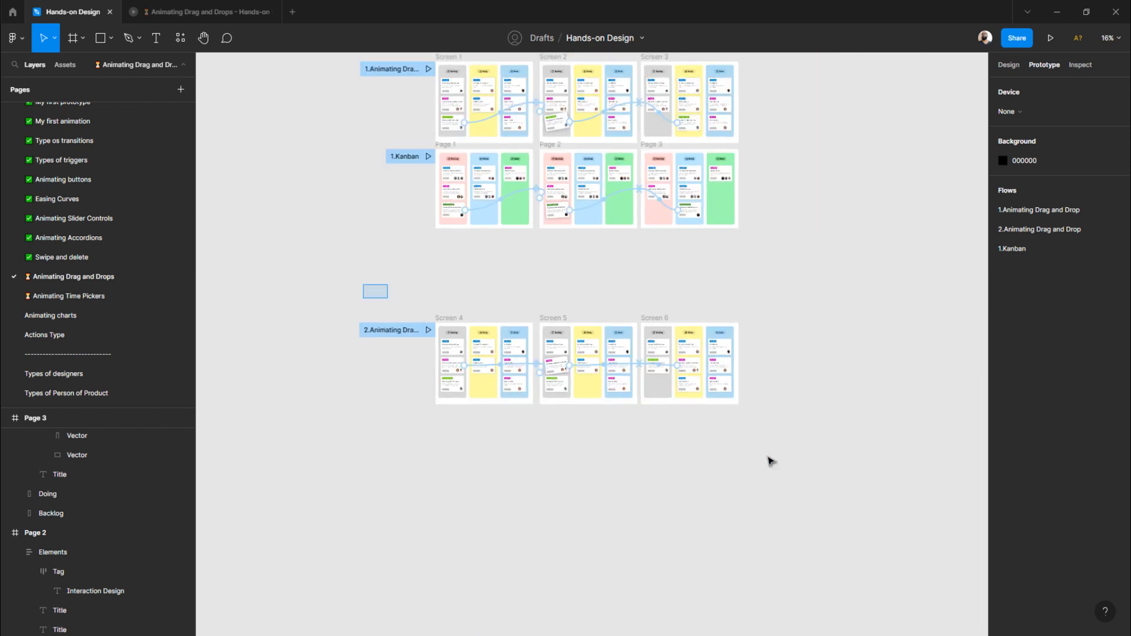
{"action": "left_click_drag", "start_coordinate": [769, 460], "coordinate": [872, 526]}
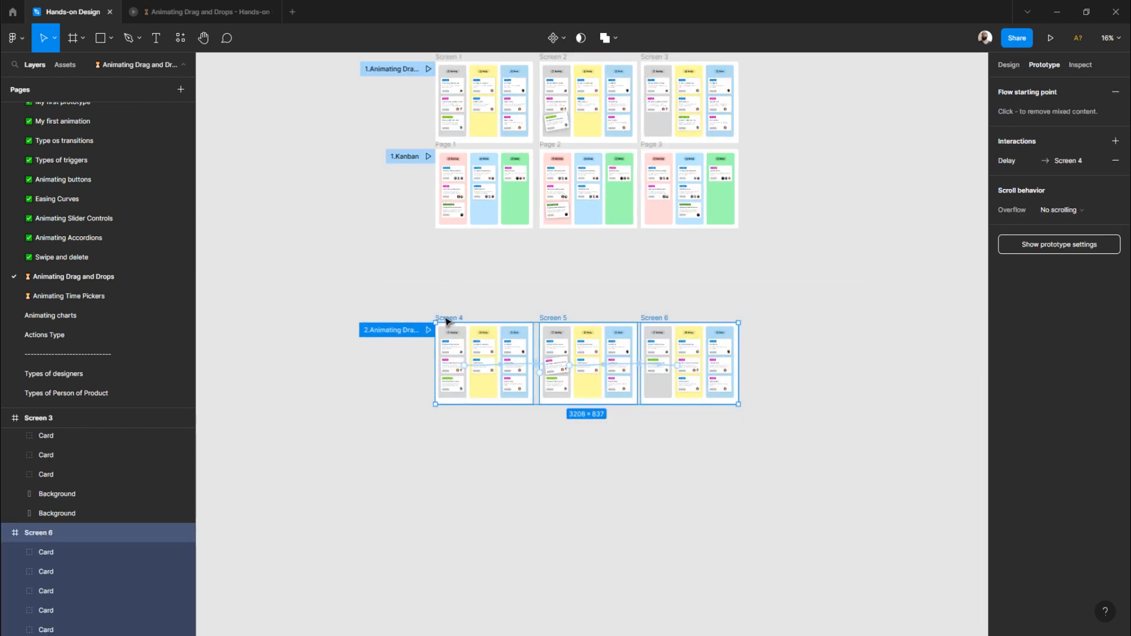
{"action": "left_click_drag", "start_coordinate": [446, 321], "coordinate": [448, 347]}
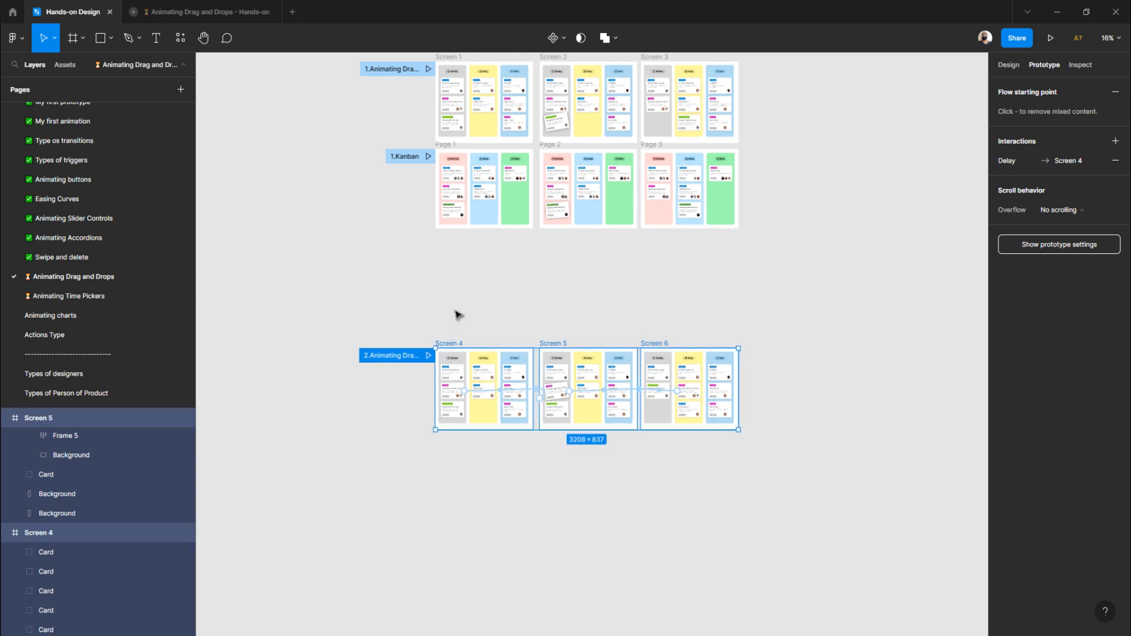
{"action": "left_click", "coordinate": [517, 285]}
{"action": "scroll", "coordinate": [604, 295], "scroll_direction": "up", "scroll_amount": 2}
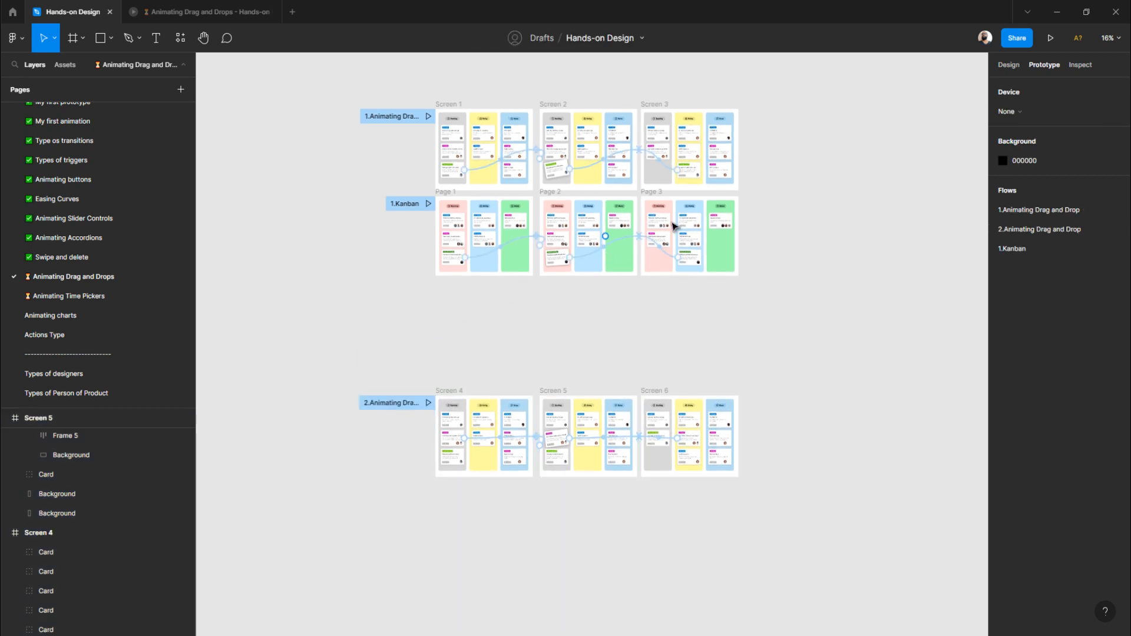
{"action": "left_click", "coordinate": [1008, 66]}
{"action": "scroll", "coordinate": [659, 245], "scroll_direction": "up", "scroll_amount": 3}
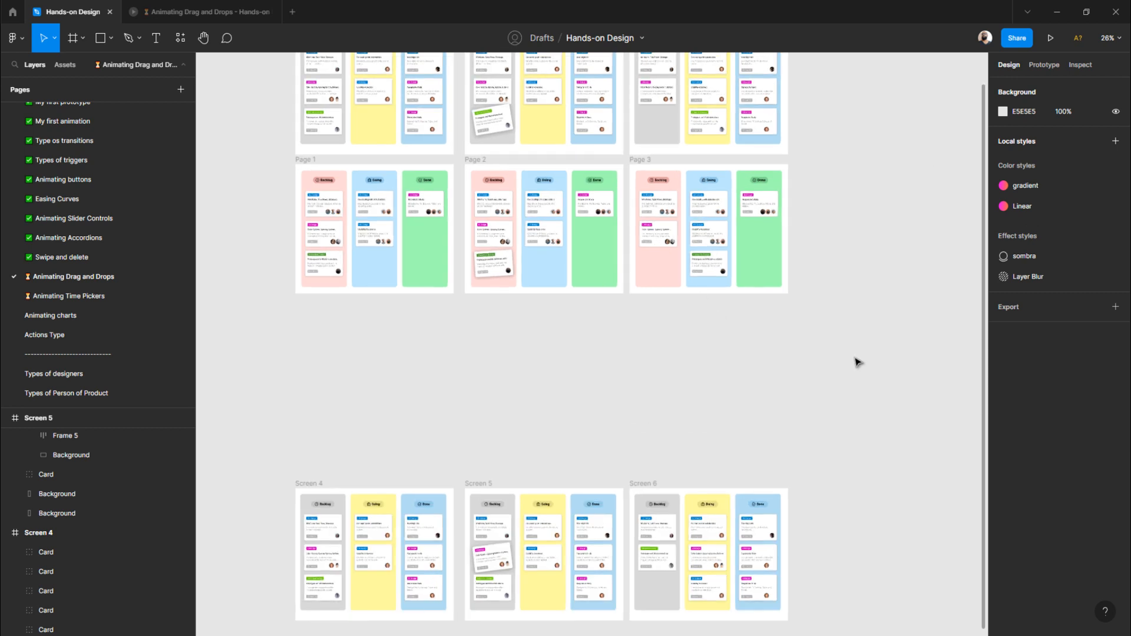
{"action": "left_click_drag", "start_coordinate": [854, 356], "coordinate": [463, 159]}
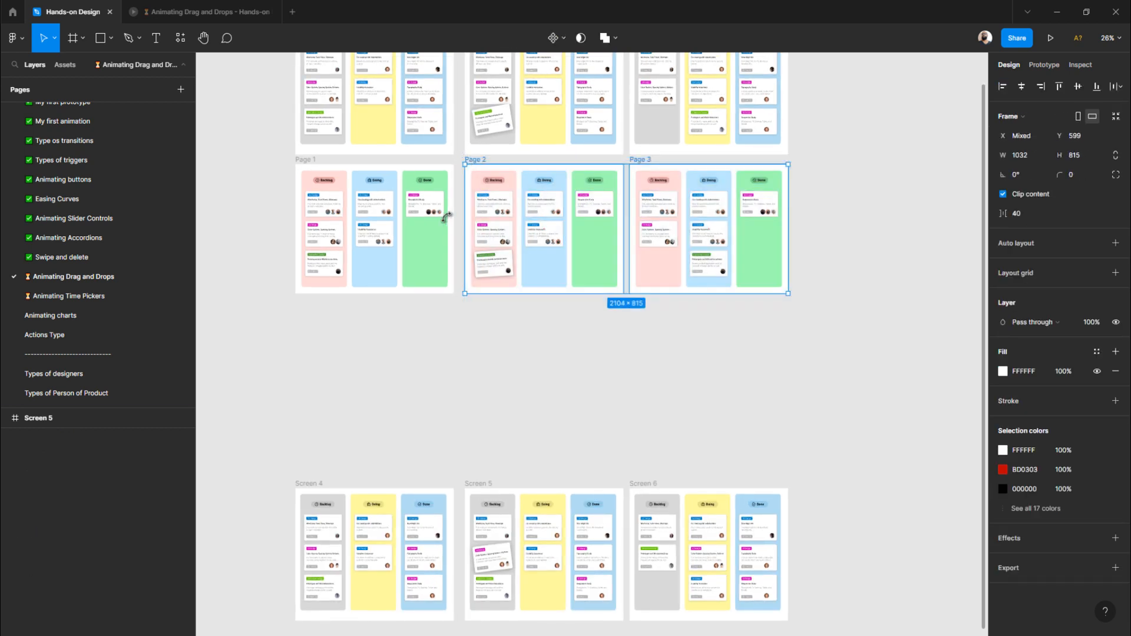
{"action": "key", "text": "Delete"}
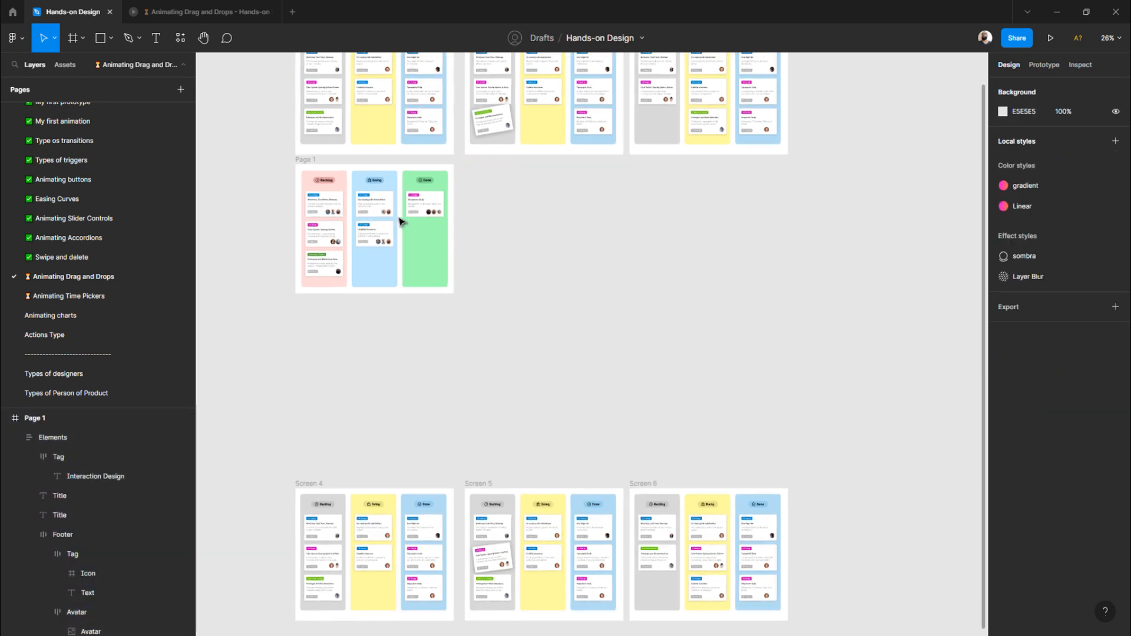
{"action": "scroll", "coordinate": [399, 222], "scroll_direction": "up", "scroll_amount": 3}
{"action": "key", "text": "ctrl+z"}
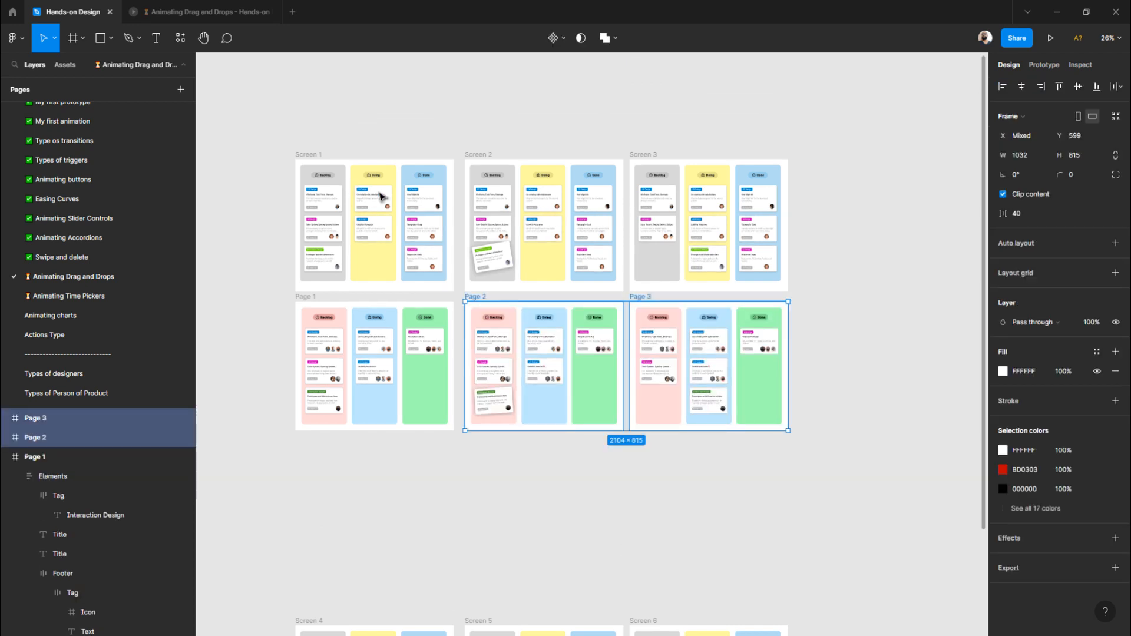
{"action": "scroll", "coordinate": [603, 234], "scroll_direction": "down", "scroll_amount": 3}
{"action": "left_click", "coordinate": [592, 346]}
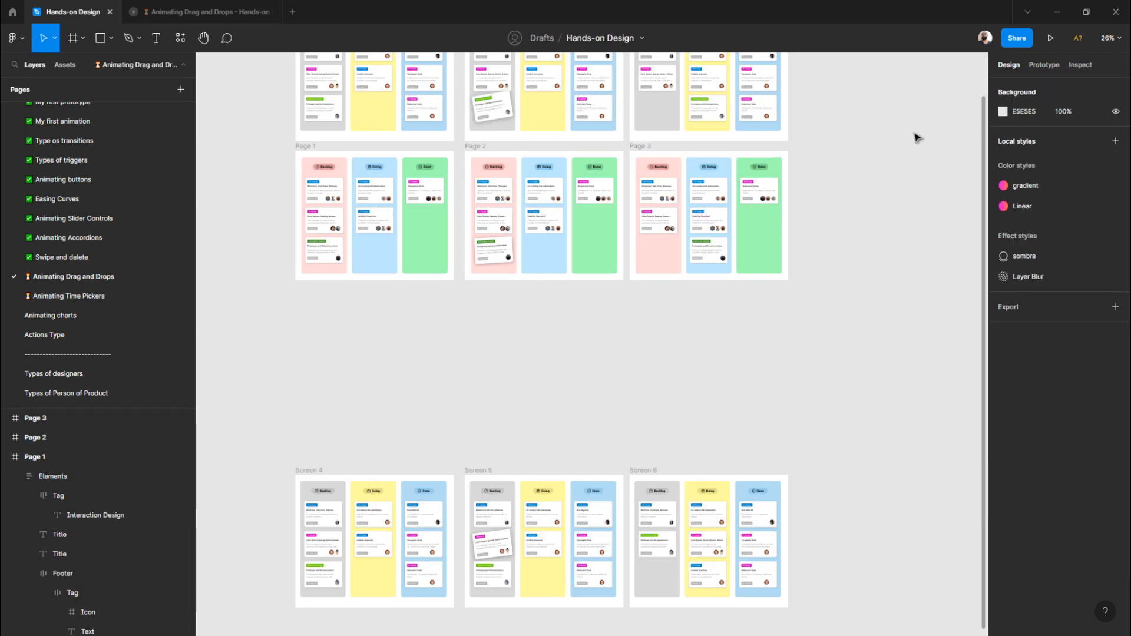
- Duplicate the Page 1, Page 2 and Page 3 frames into a new row directly beneath Screen 4–6
{"action": "left_click", "coordinate": [1032, 69]}
{"action": "left_click", "coordinate": [1011, 68]}
{"action": "scroll", "coordinate": [750, 306], "scroll_direction": "down", "scroll_amount": 3}
{"action": "left_click_drag", "start_coordinate": [844, 353], "coordinate": [411, 209]}
{"action": "left_click_drag", "start_coordinate": [536, 253], "coordinate": [560, 543]}
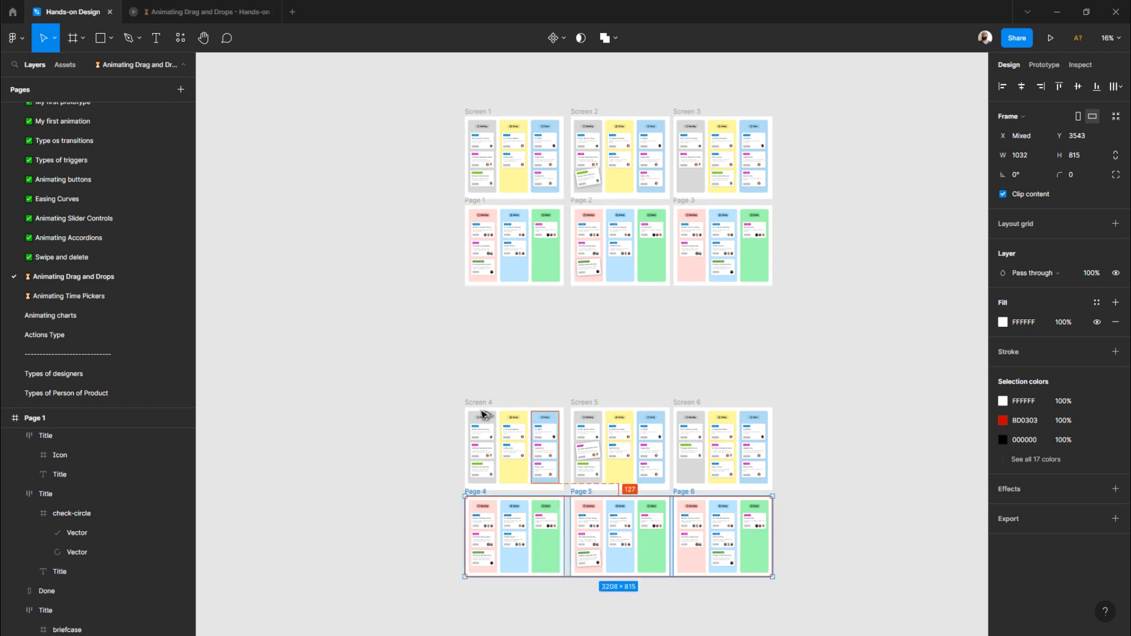
{"action": "left_click", "coordinate": [449, 348]}
- Move the Screen 4–6 and Page 4–6 rows up closer to Page 1–3, and lower the Page 4–6 row to Y 2837
{"action": "scroll", "coordinate": [487, 374], "scroll_direction": "down", "scroll_amount": 1}
{"action": "left_click_drag", "start_coordinate": [397, 324], "coordinate": [822, 613]}
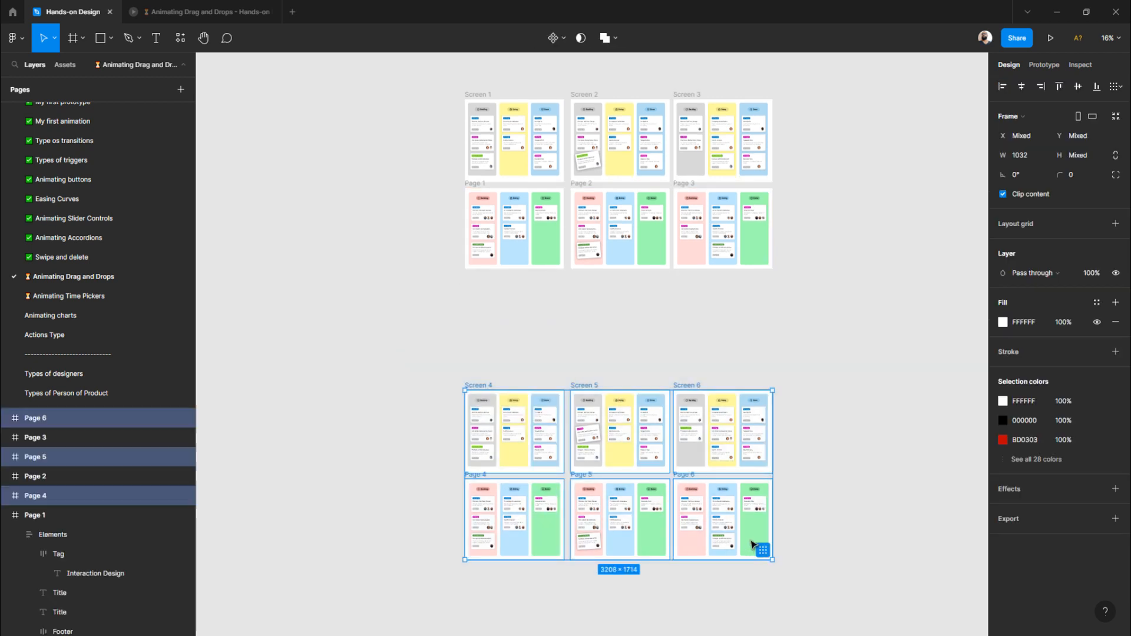
{"action": "left_click_drag", "start_coordinate": [752, 543], "coordinate": [756, 467]}
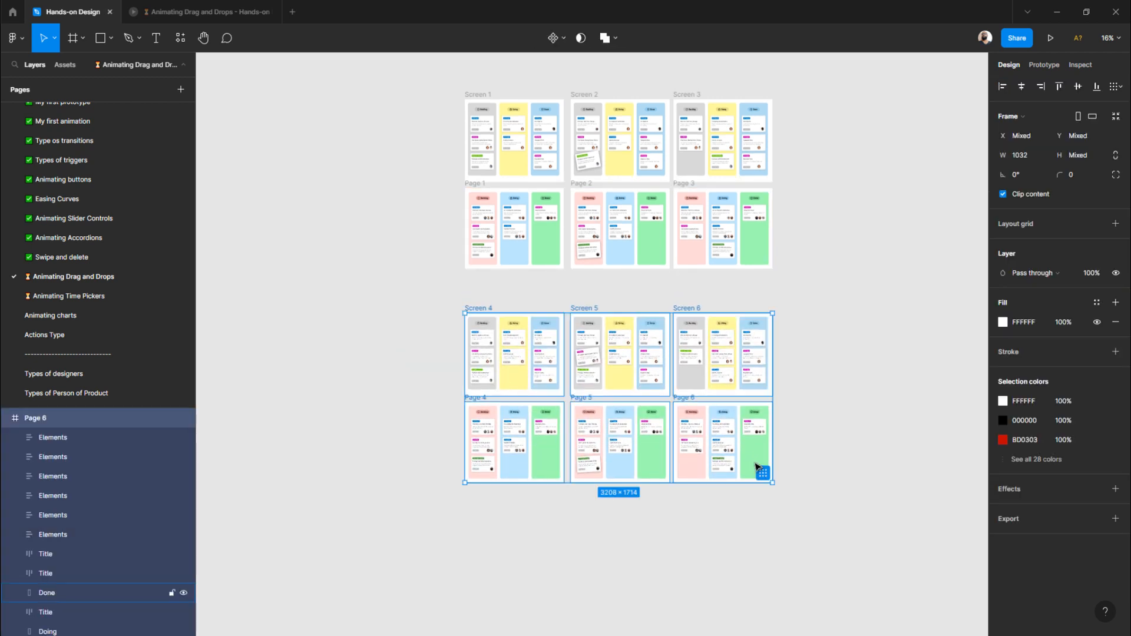
{"action": "left_click", "coordinate": [833, 412]}
{"action": "scroll", "coordinate": [818, 407], "scroll_direction": "down", "scroll_amount": 2}
{"action": "left_click_drag", "start_coordinate": [829, 499], "coordinate": [419, 351]}
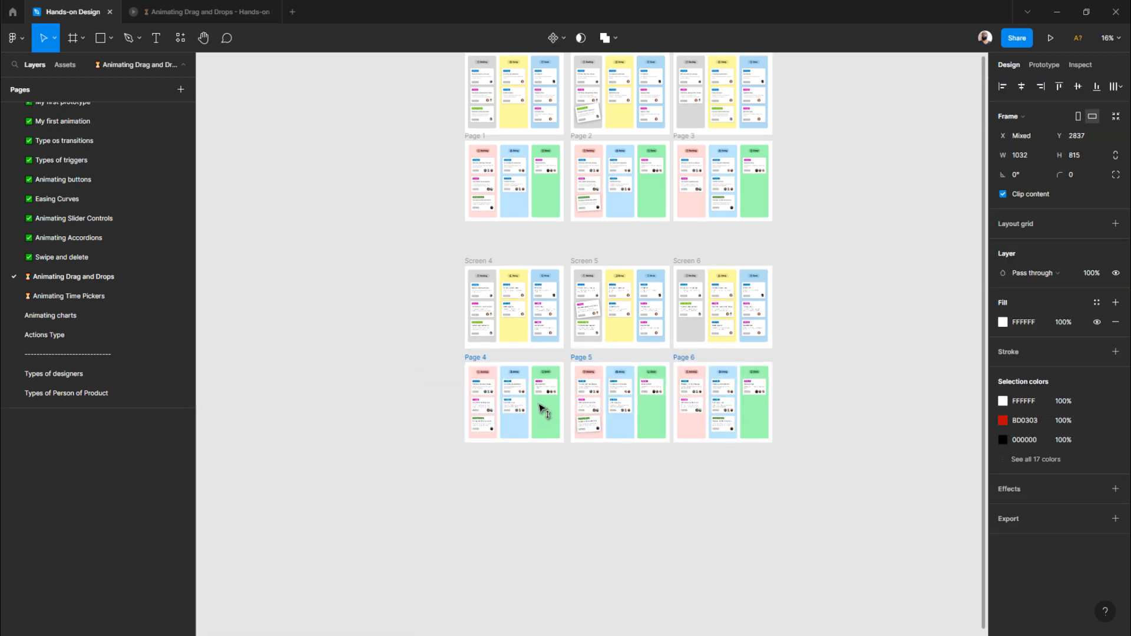
- Delete the Page 5 and Page 6 frames, keeping only Page 4 in that row
{"action": "scroll", "coordinate": [538, 401], "scroll_direction": "up", "scroll_amount": 5}
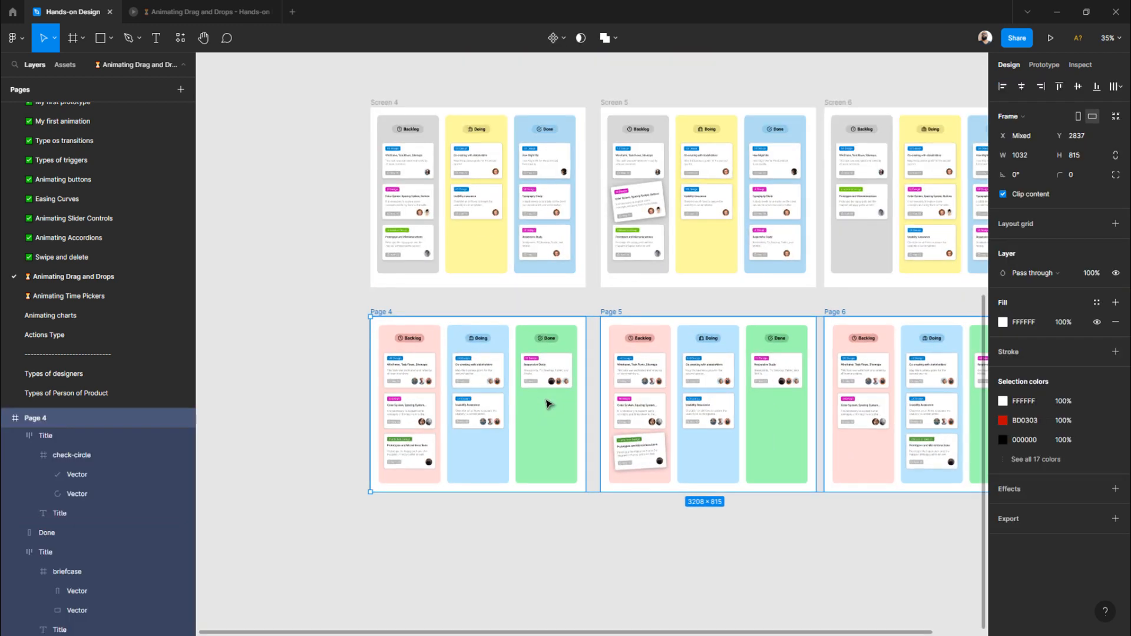
{"action": "scroll", "coordinate": [607, 466], "scroll_direction": "right", "scroll_amount": 3}
{"action": "left_click", "coordinate": [880, 536]}
{"action": "left_click_drag", "start_coordinate": [951, 532], "coordinate": [484, 305]}
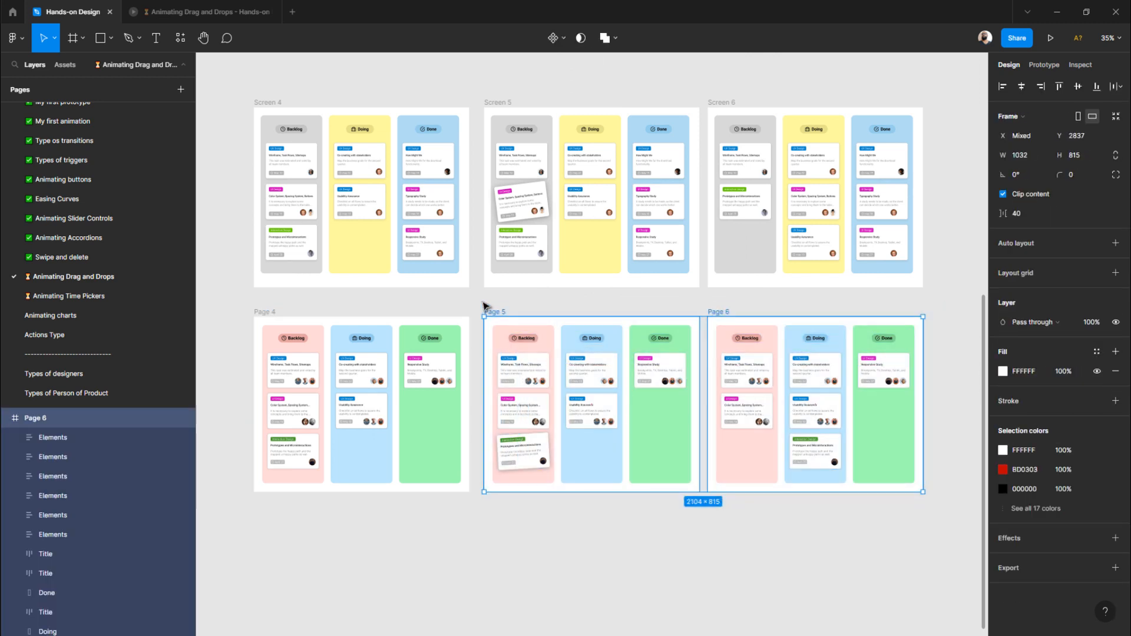
{"action": "key", "text": "Delete"}
{"action": "scroll", "coordinate": [484, 305], "scroll_direction": "left", "scroll_amount": 1}
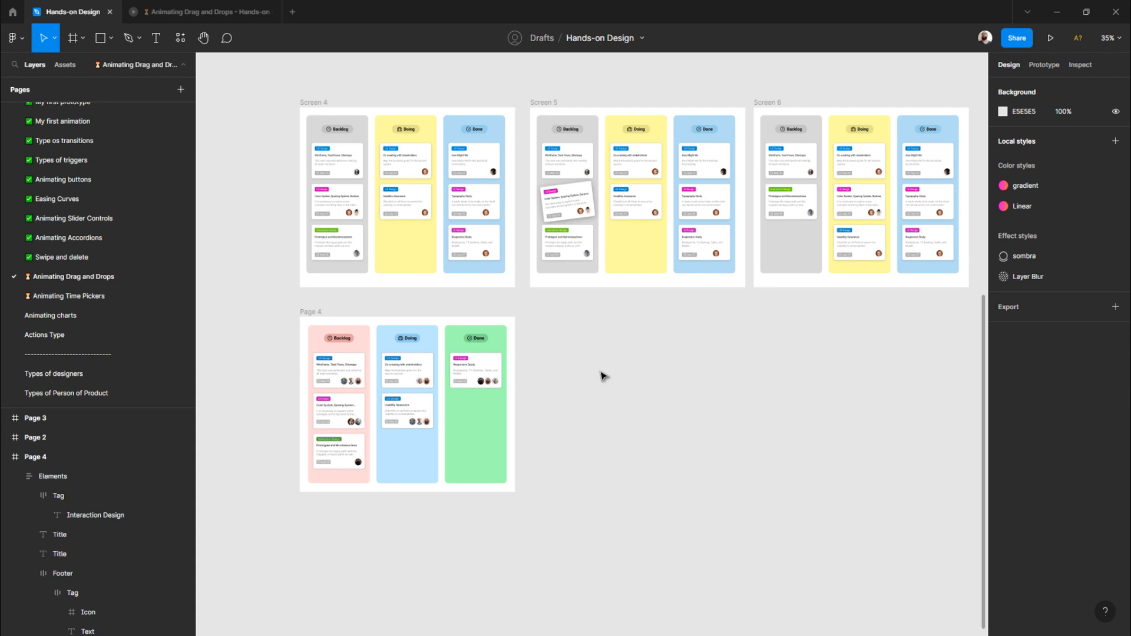
- Duplicate the Page 4 frame beside itself, placing the copy beneath Screen 5 at X 736, Y 2837
{"action": "scroll", "coordinate": [601, 376], "scroll_direction": "down", "scroll_amount": 1}
{"action": "left_click", "coordinate": [309, 264]}
{"action": "left_click_drag", "start_coordinate": [329, 264], "coordinate": [544, 272]}
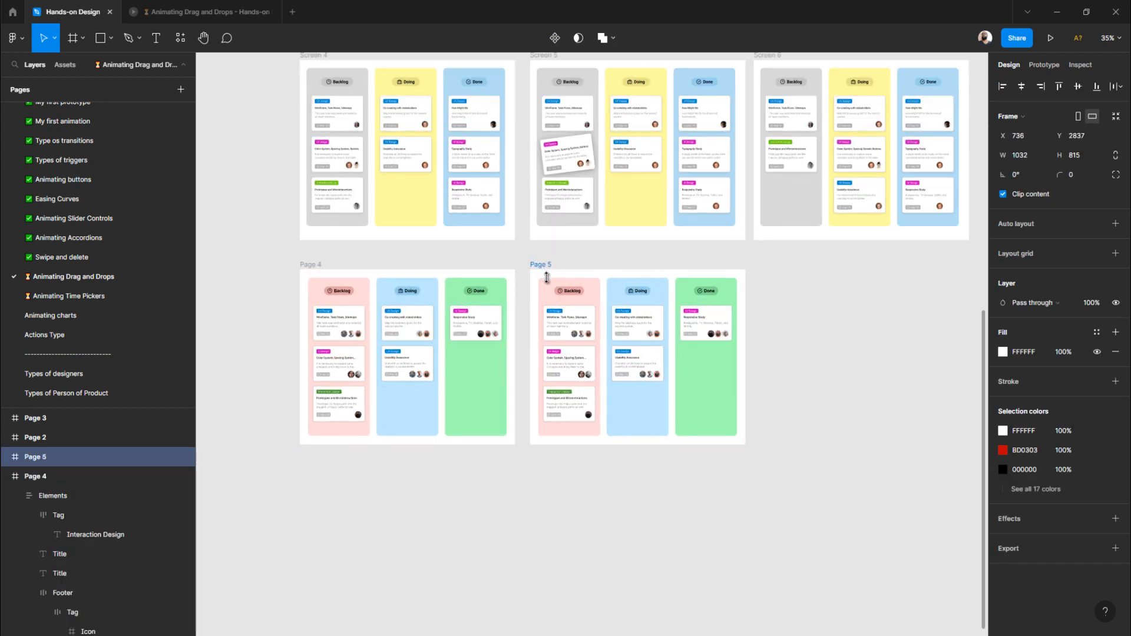
- Examine the Backlog and Doing cards in Page 5, including the Usability Assurance card, and compare the frame with Page 4
{"action": "scroll", "coordinate": [547, 277], "scroll_direction": "up", "scroll_amount": 4}
{"action": "scroll", "coordinate": [546, 283], "scroll_direction": "right", "scroll_amount": 1}
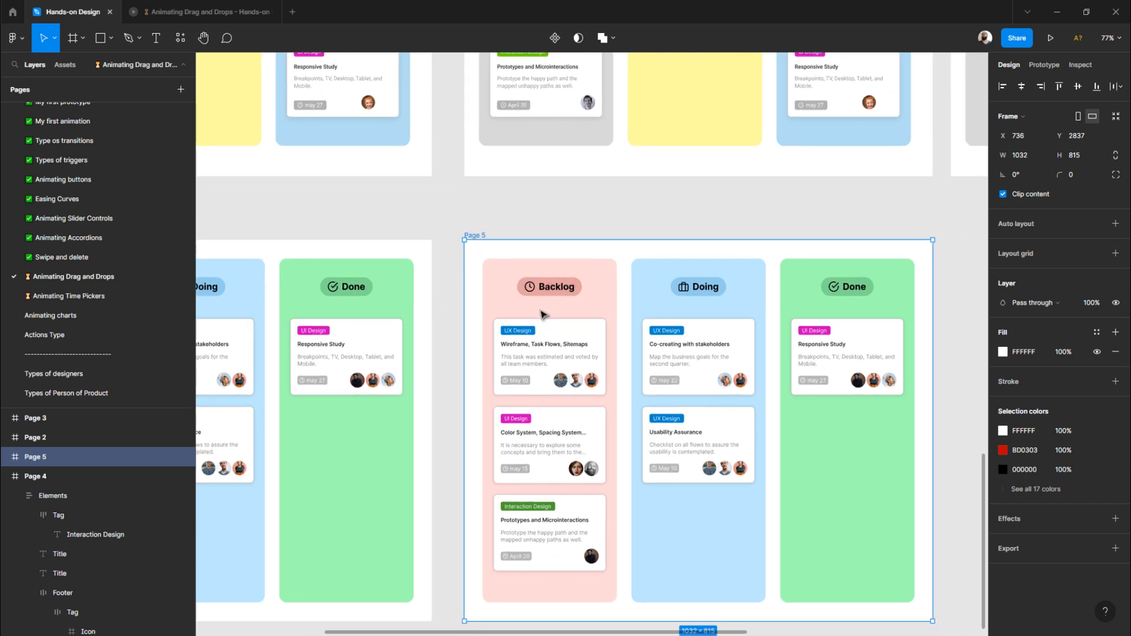
{"action": "scroll", "coordinate": [570, 399], "scroll_direction": "down", "scroll_amount": 1}
{"action": "scroll", "coordinate": [570, 400], "scroll_direction": "right", "scroll_amount": 2}
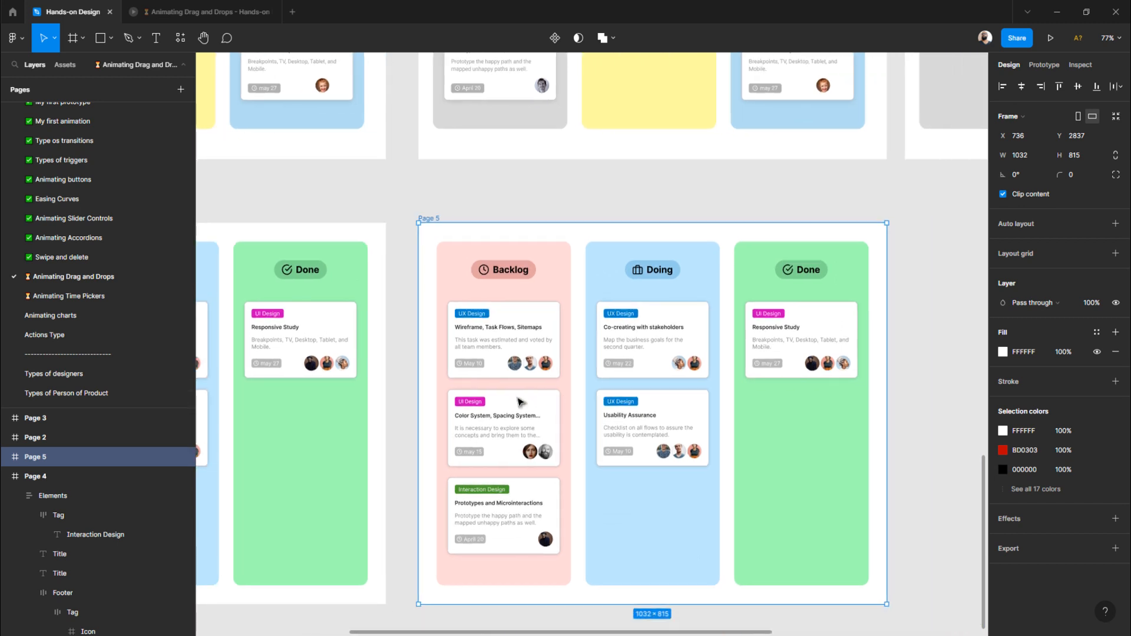
{"action": "left_click", "coordinate": [405, 412]}
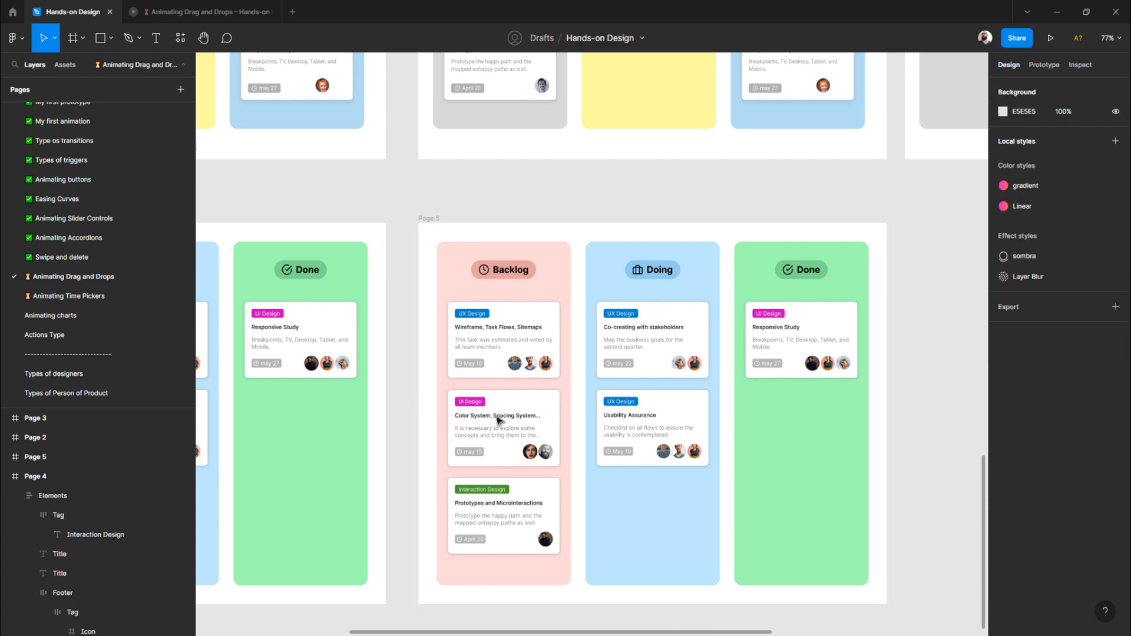
{"action": "scroll", "coordinate": [495, 419], "scroll_direction": "up", "scroll_amount": 3}
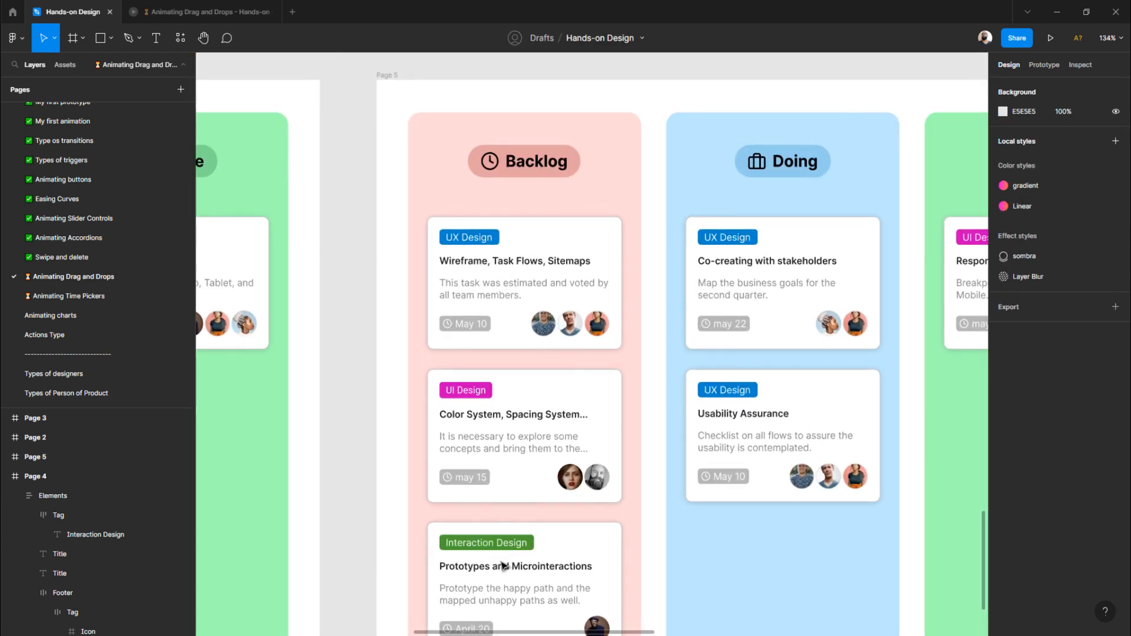
{"action": "scroll", "coordinate": [355, 361], "scroll_direction": "right", "scroll_amount": 2}
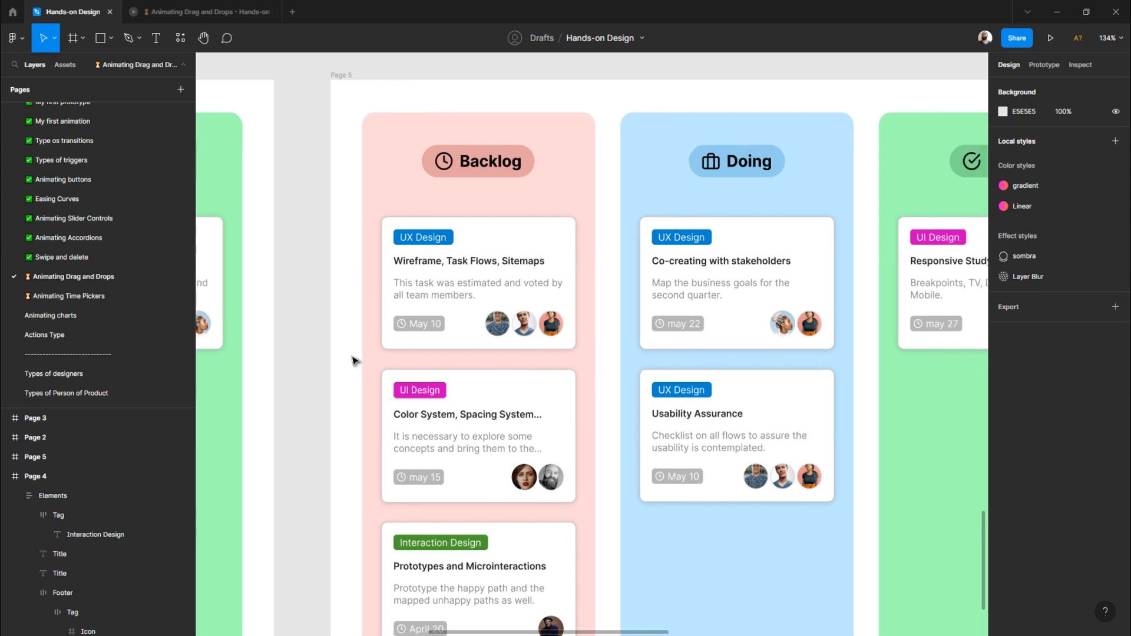
{"action": "scroll", "coordinate": [676, 362], "scroll_direction": "down", "scroll_amount": 3}
{"action": "left_click", "coordinate": [686, 311]}
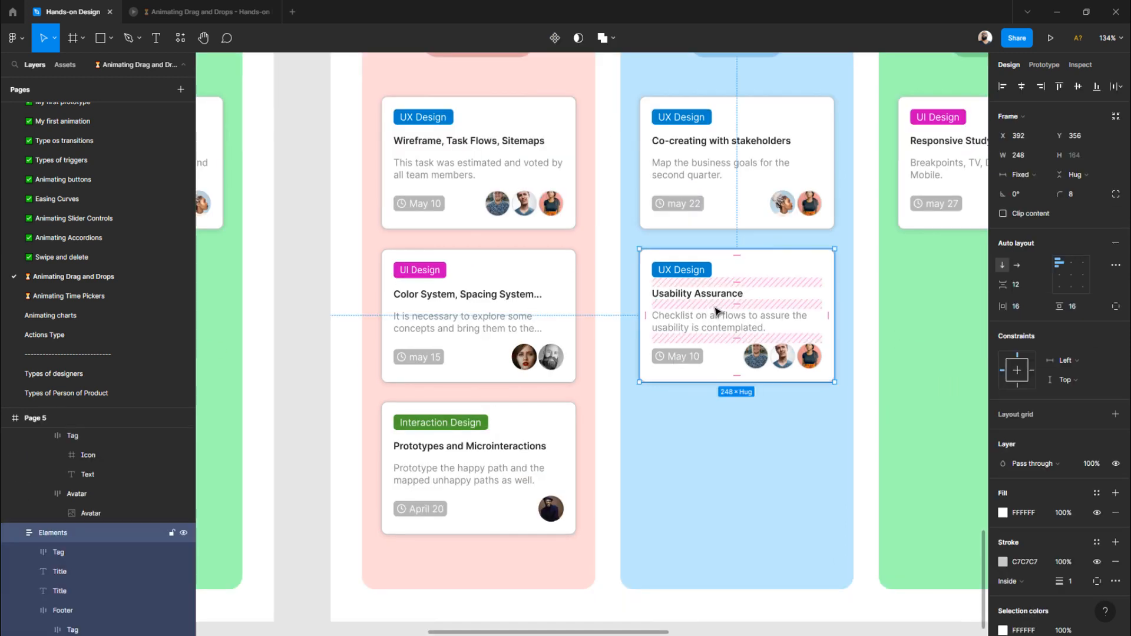
{"action": "scroll", "coordinate": [696, 306], "scroll_direction": "down", "scroll_amount": 6}
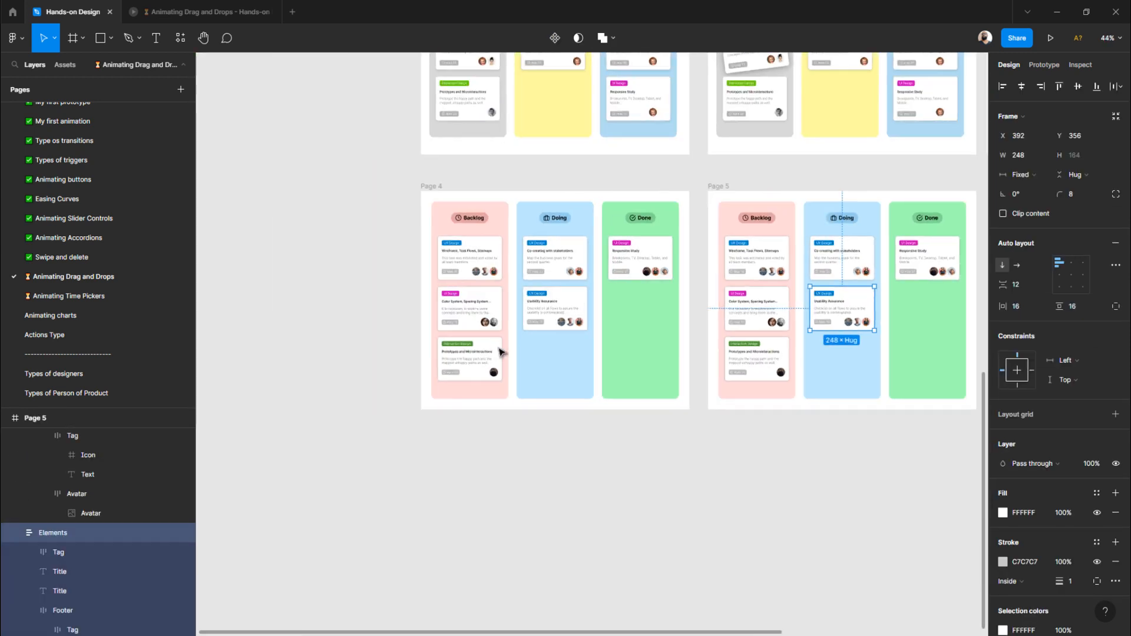
{"action": "scroll", "coordinate": [477, 343], "scroll_direction": "right", "scroll_amount": 4}
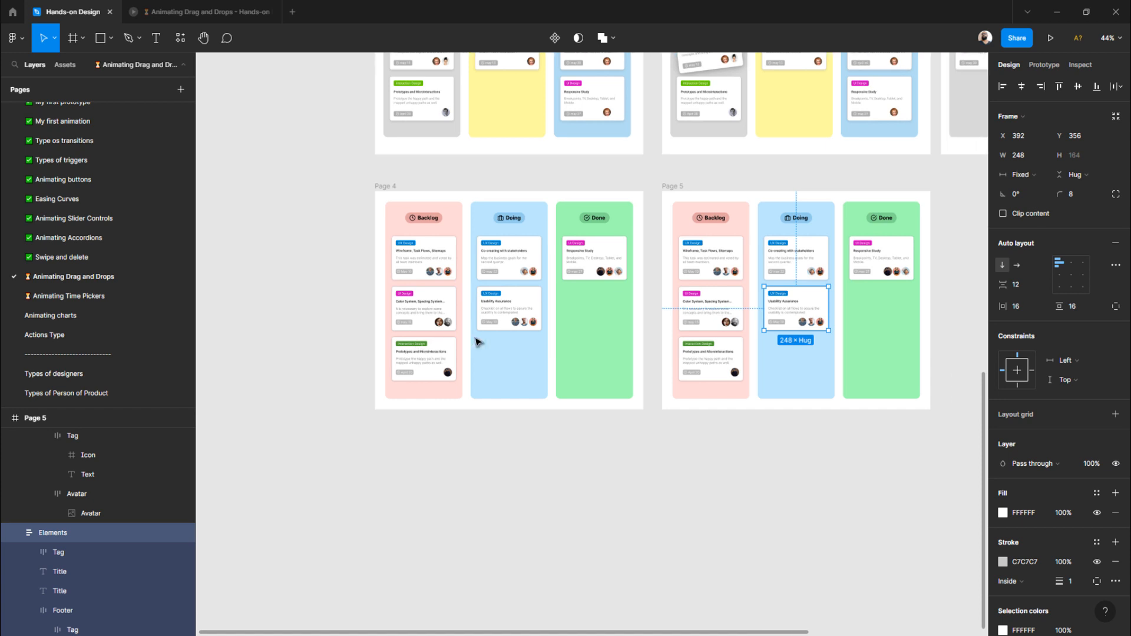
- Tilt the Color System card in Page 5's Backlog column to a rotation of about 3.4°
{"action": "scroll", "coordinate": [512, 296], "scroll_direction": "up", "scroll_amount": 4}
{"action": "left_click", "coordinate": [512, 297]}
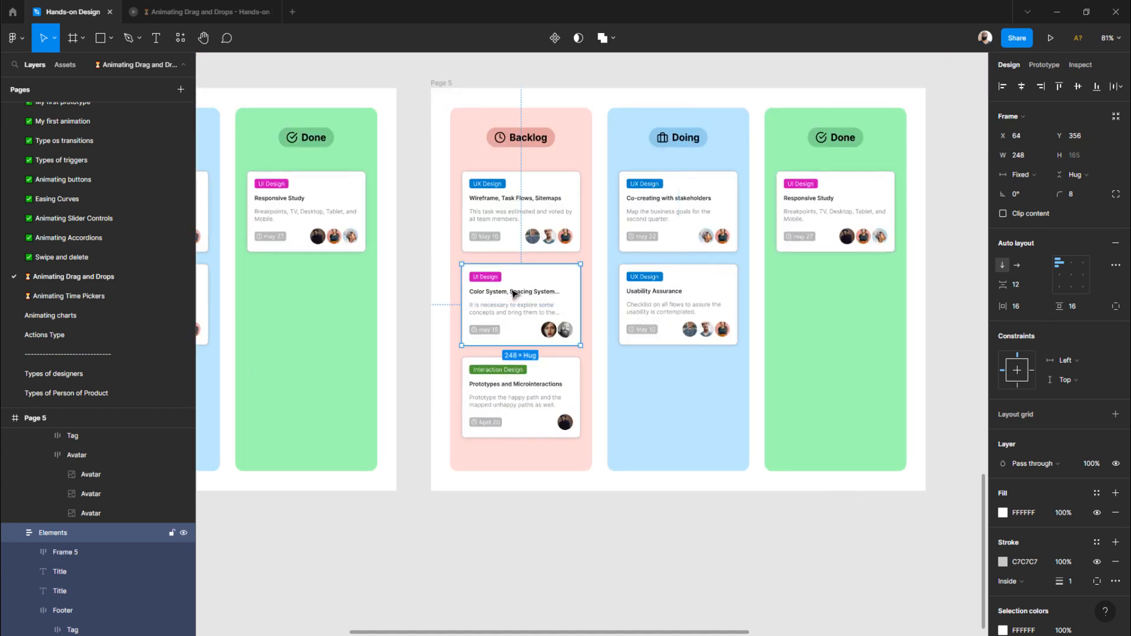
{"action": "scroll", "coordinate": [513, 294], "scroll_direction": "up", "scroll_amount": 3}
{"action": "left_click_drag", "start_coordinate": [628, 246], "coordinate": [631, 240]}
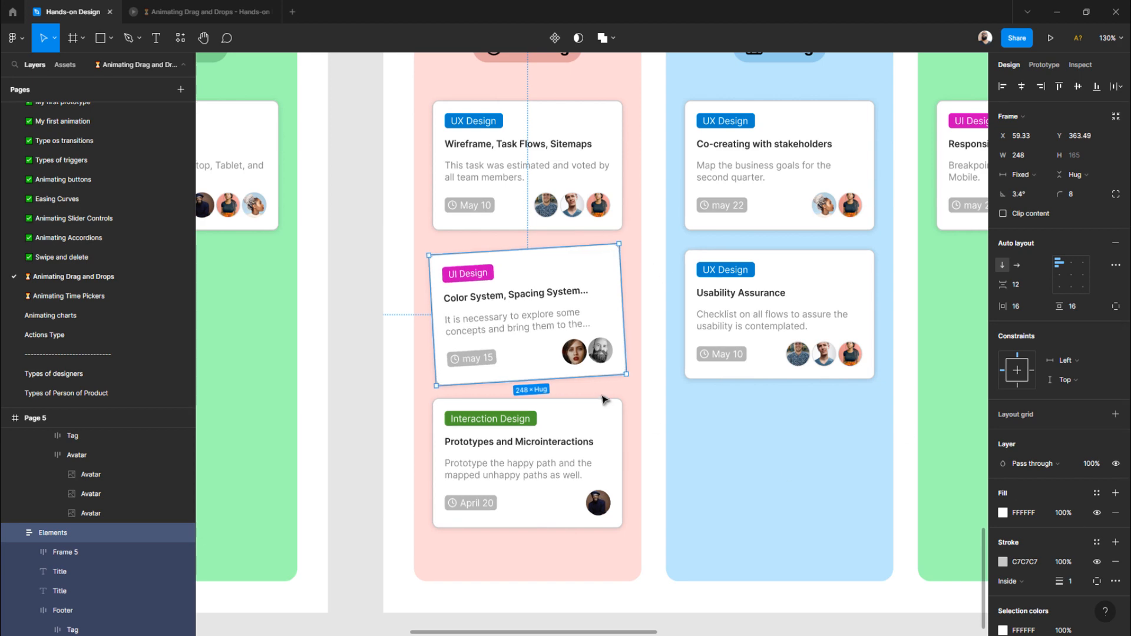
- Select the background of the tilted Color System card in Screen 5
{"action": "scroll", "coordinate": [604, 397], "scroll_direction": "up", "scroll_amount": 8}
{"action": "scroll", "coordinate": [585, 283], "scroll_direction": "up", "scroll_amount": 3}
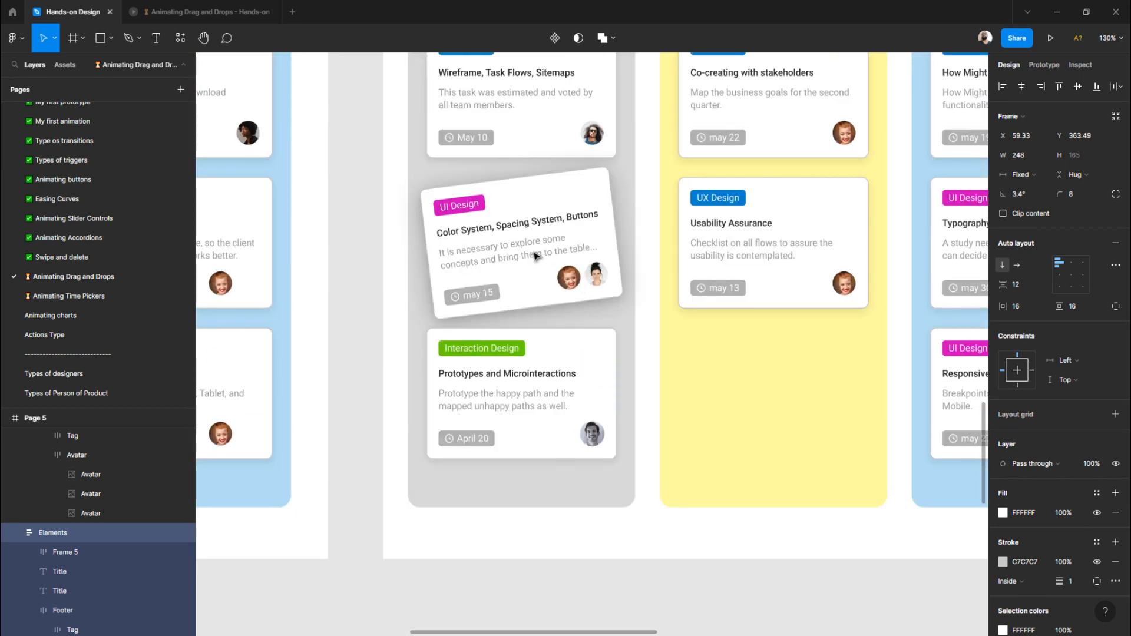
{"action": "left_click", "coordinate": [426, 234]}
{"action": "right_click", "coordinate": [569, 183]}
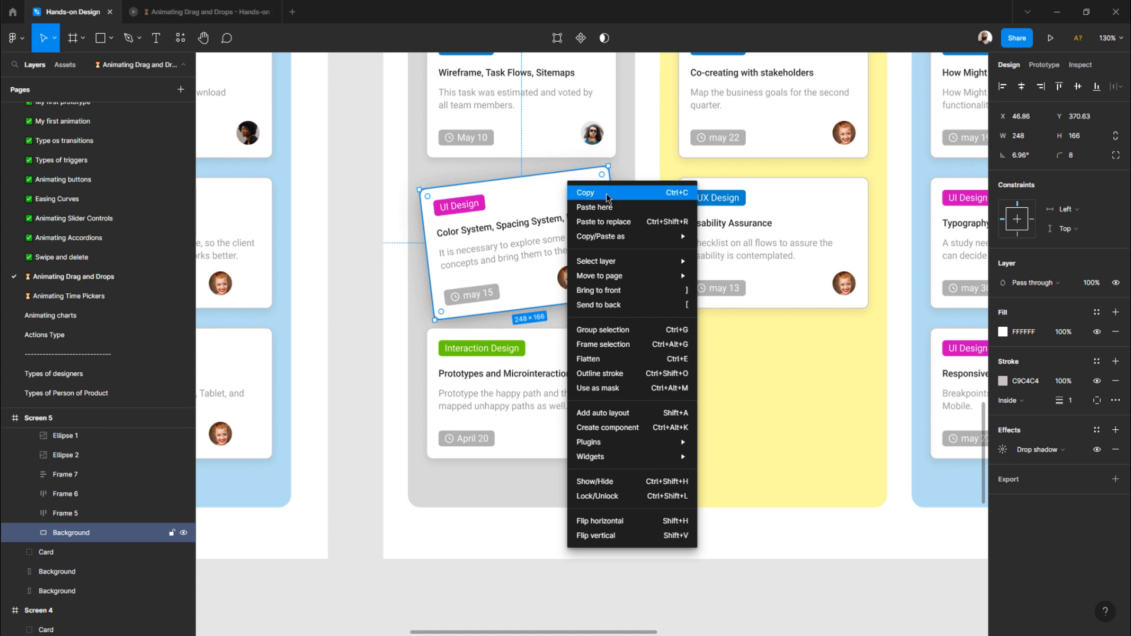
{"action": "mouse_move", "coordinate": [634, 244]}
{"action": "left_click", "coordinate": [749, 305]}
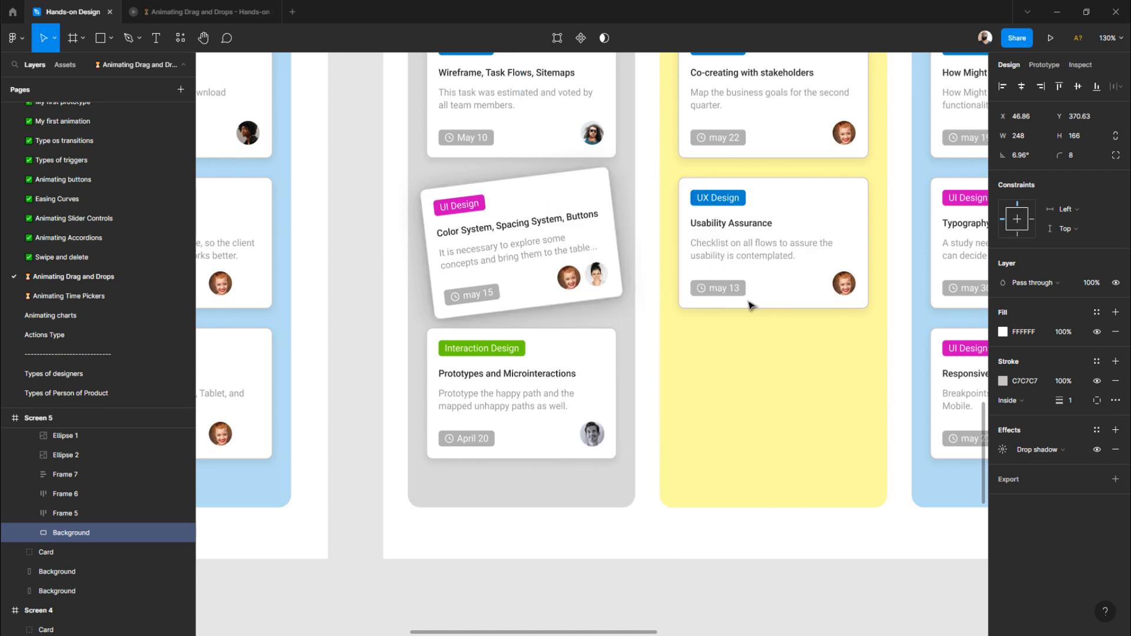
{"action": "key", "text": "ctrl+z"}
{"action": "right_click", "coordinate": [599, 190]}
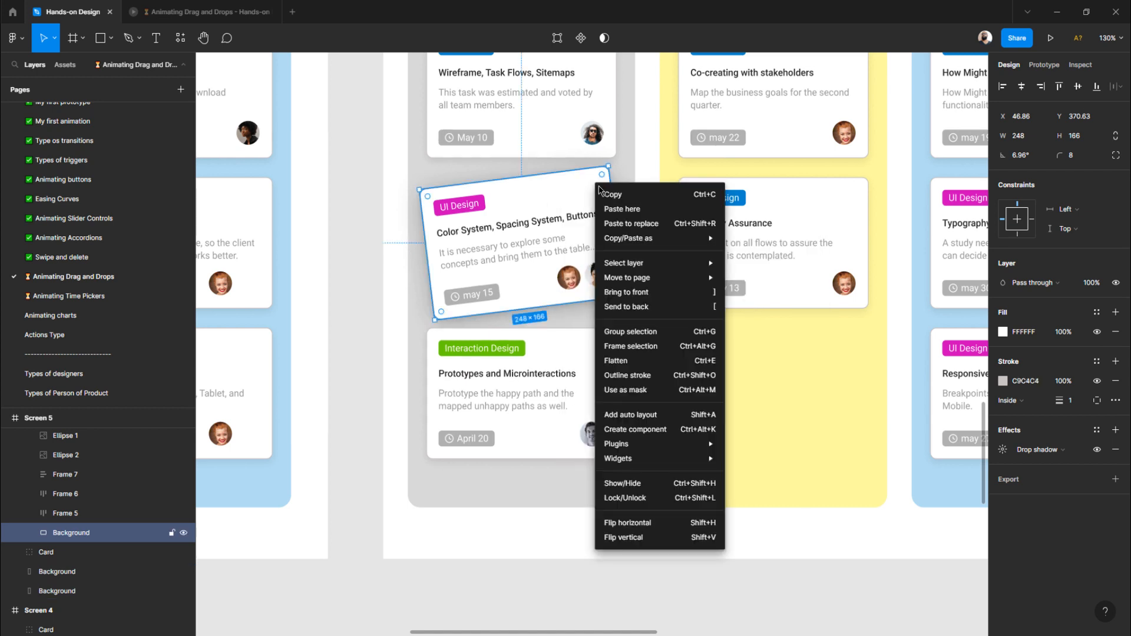
{"action": "left_click", "coordinate": [364, 300]}
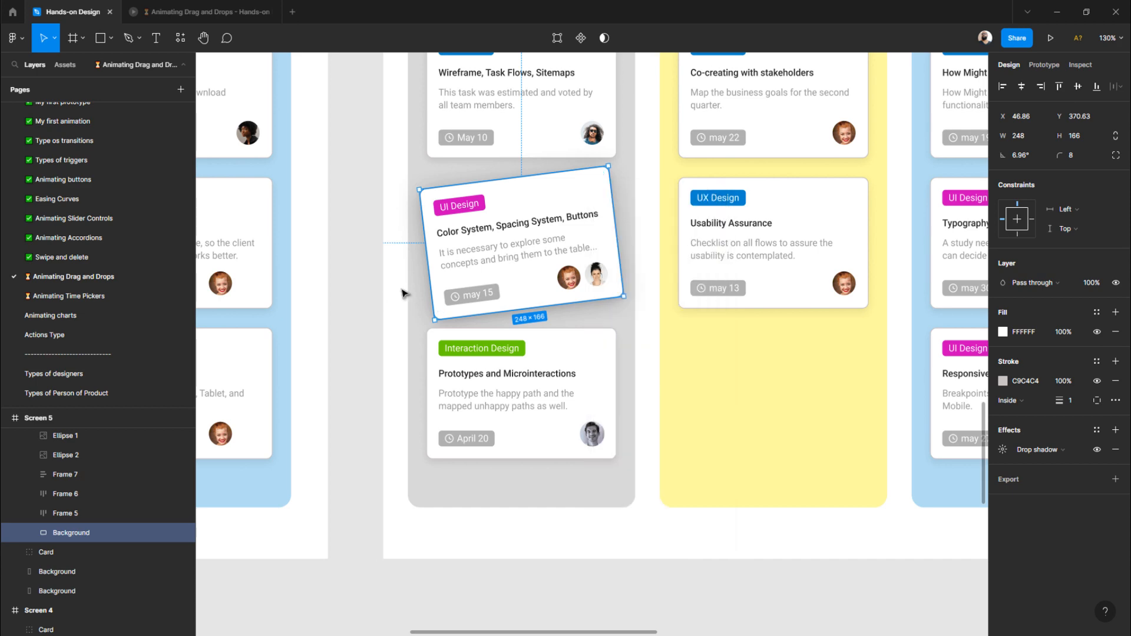
- Copy the properties of the Screen 5 card's background and paste them onto the tilted Color System card in Page 5
{"action": "right_click", "coordinate": [589, 185]}
{"action": "mouse_move", "coordinate": [648, 227]}
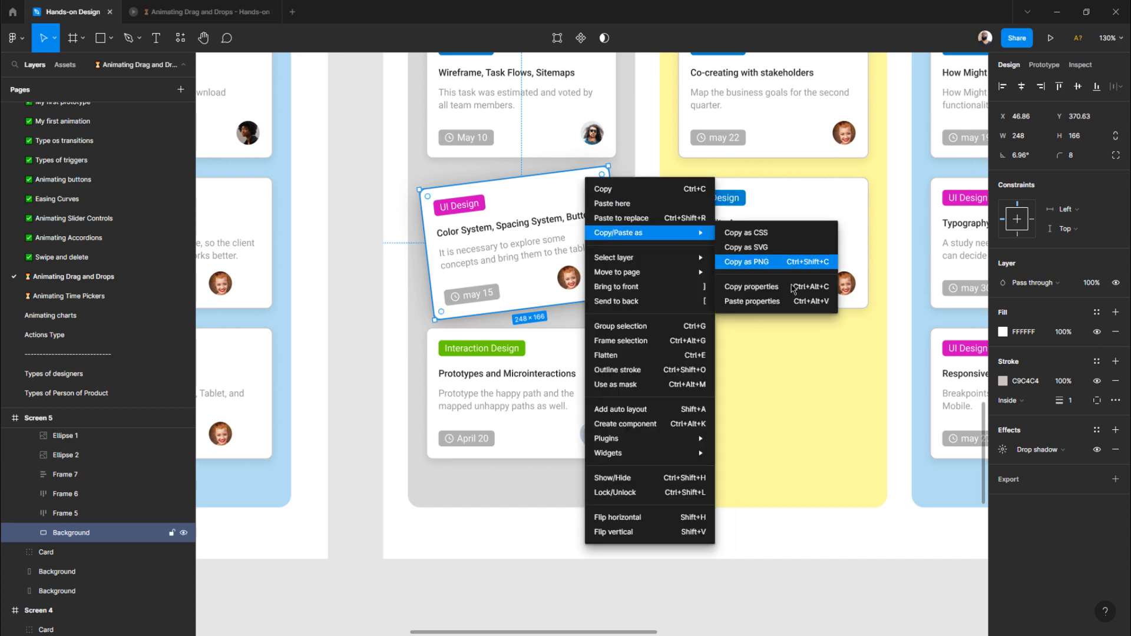
{"action": "left_click", "coordinate": [789, 292]}
{"action": "scroll", "coordinate": [645, 291], "scroll_direction": "down", "scroll_amount": 10}
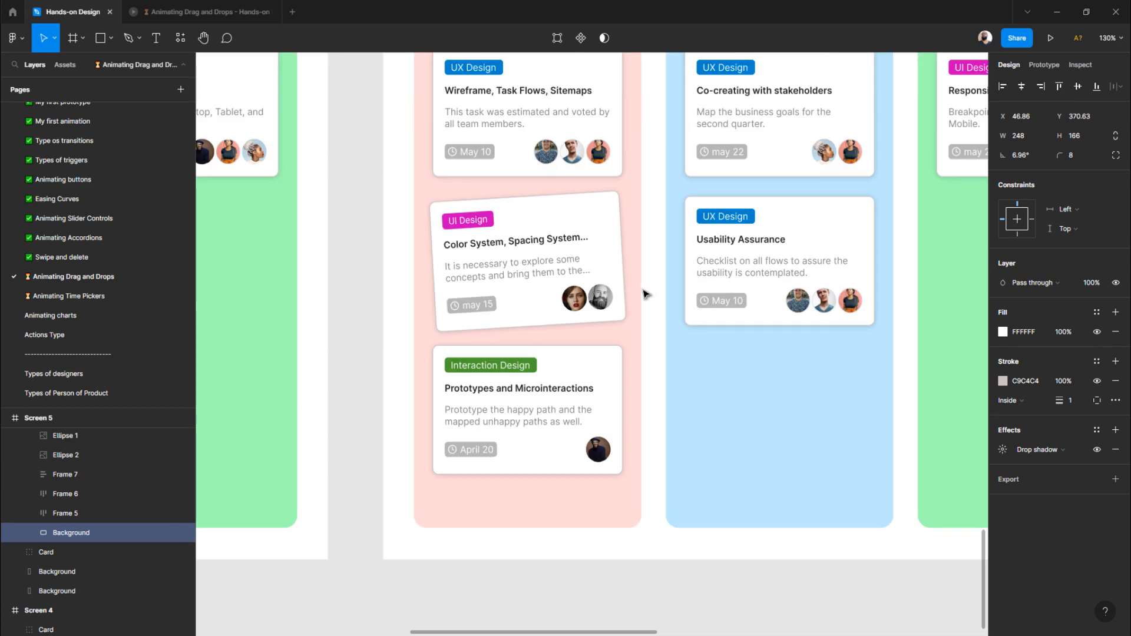
{"action": "left_click", "coordinate": [605, 206]}
{"action": "right_click", "coordinate": [596, 201]}
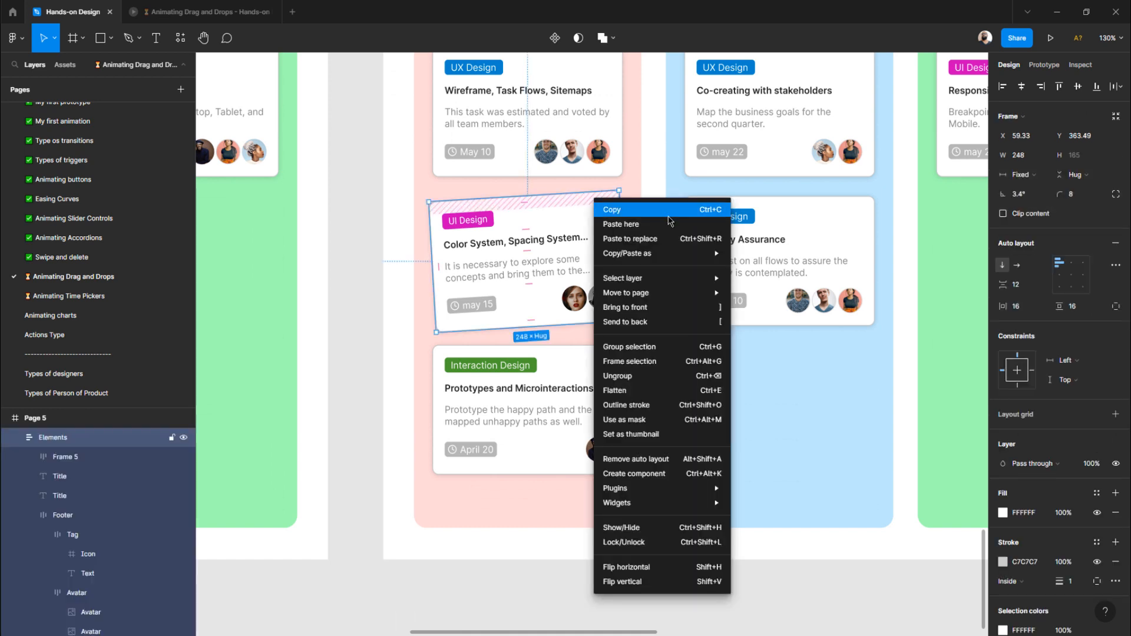
{"action": "mouse_move", "coordinate": [661, 254]}
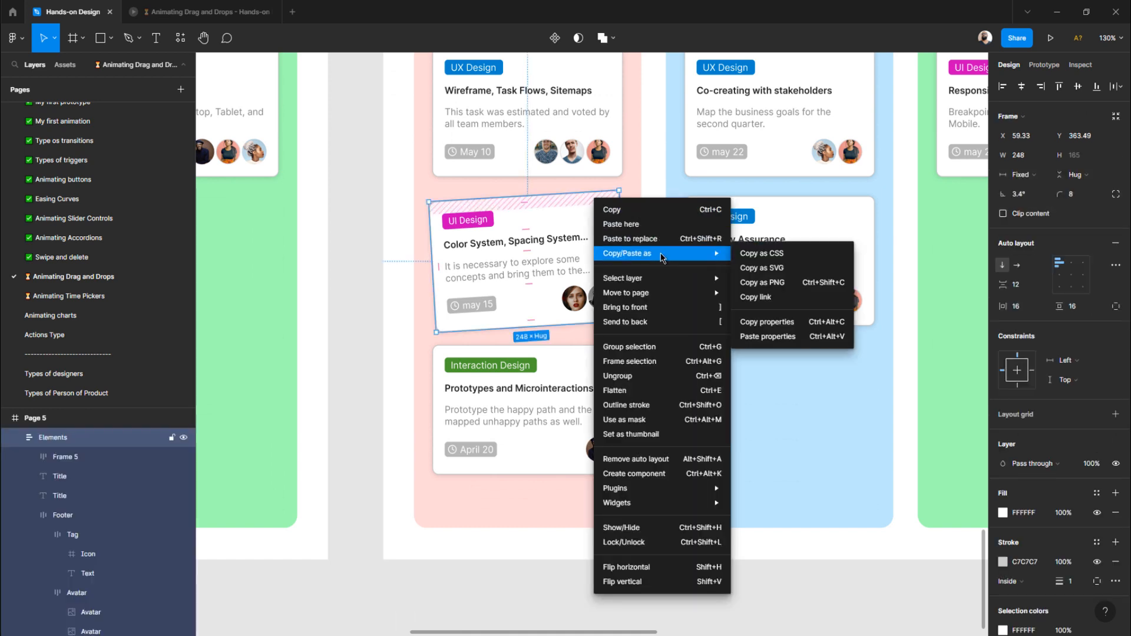
{"action": "left_click", "coordinate": [781, 340]}
{"action": "left_click", "coordinate": [380, 321]}
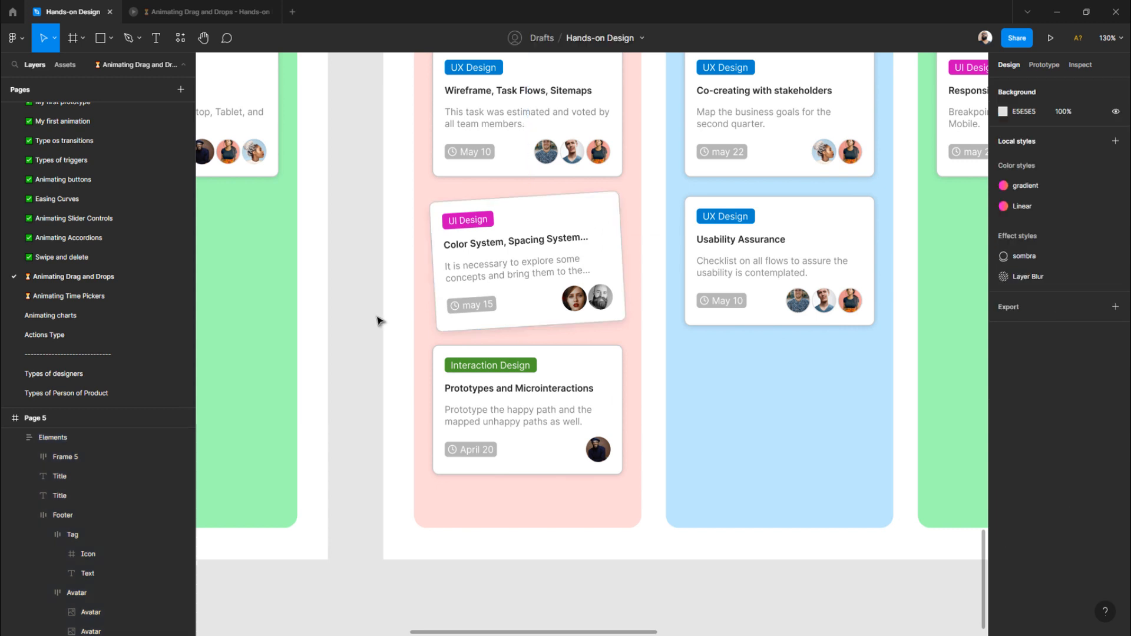
{"action": "left_click", "coordinate": [526, 288]}
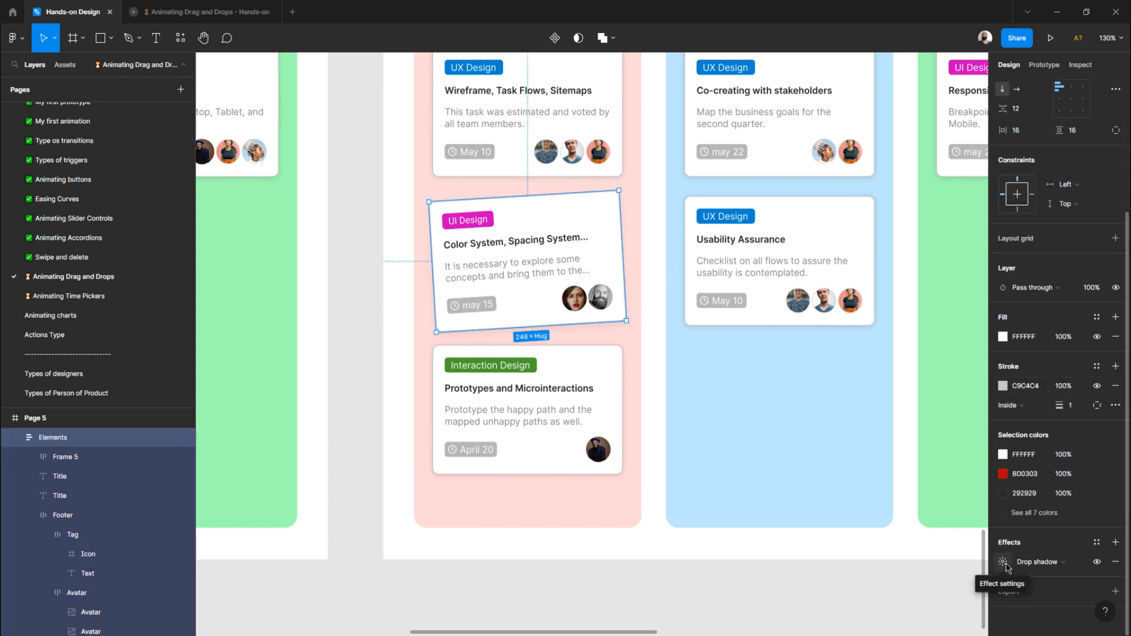
- Paste the copied properties onto the background of the tilted Color System card in Screen 5
{"action": "scroll", "coordinate": [581, 398], "scroll_direction": "up", "scroll_amount": 12}
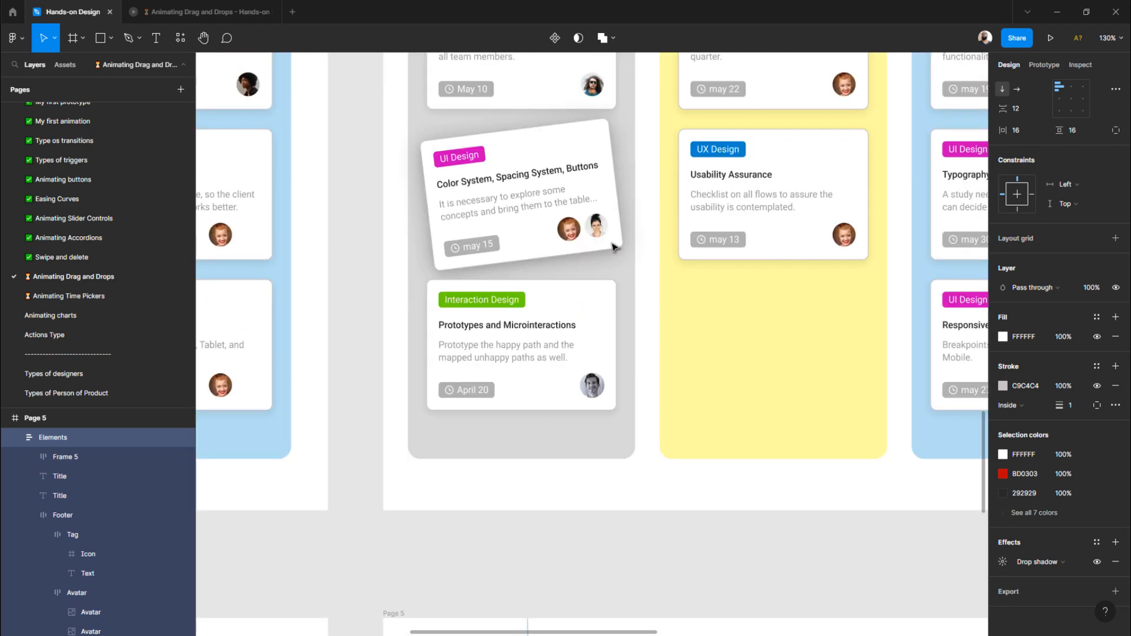
{"action": "left_click", "coordinate": [613, 246]}
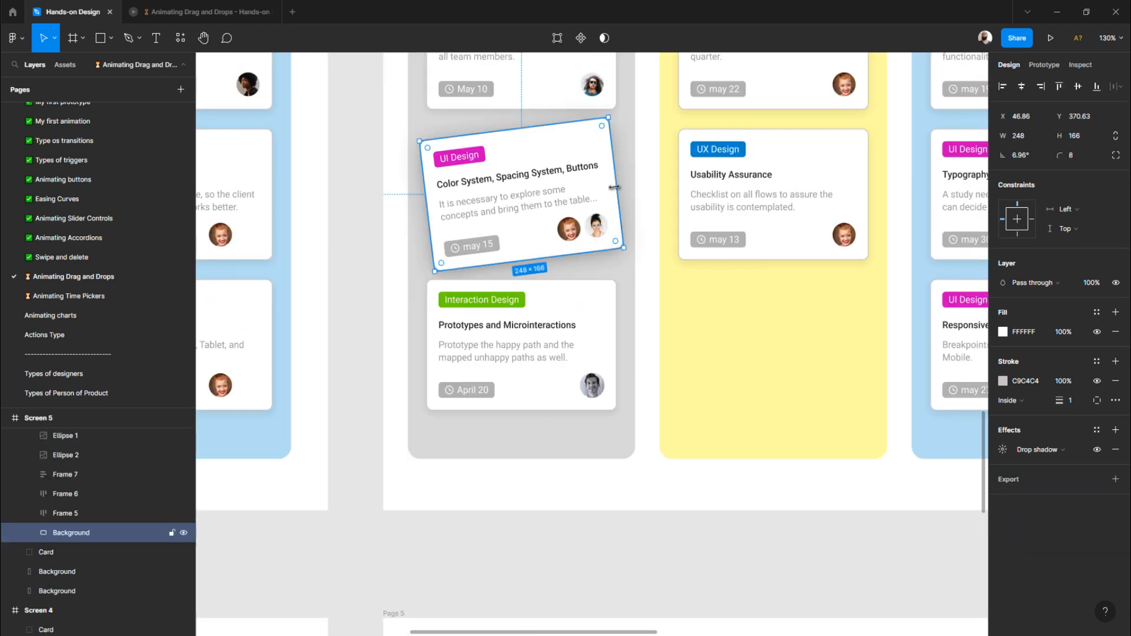
{"action": "right_click", "coordinate": [589, 134]}
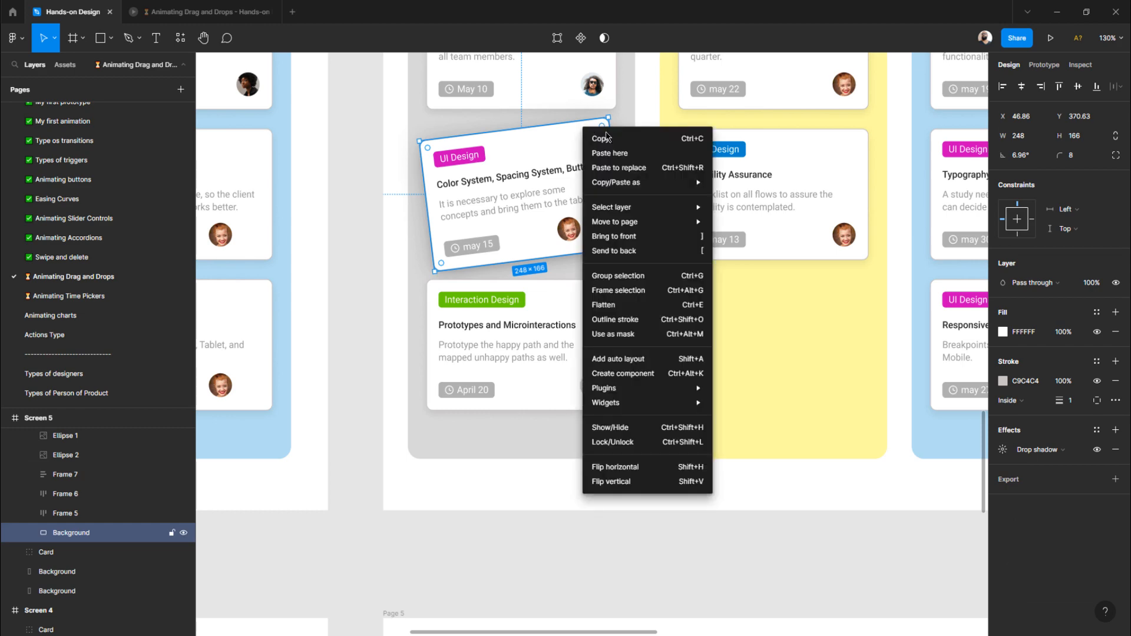
{"action": "mouse_move", "coordinate": [657, 186]}
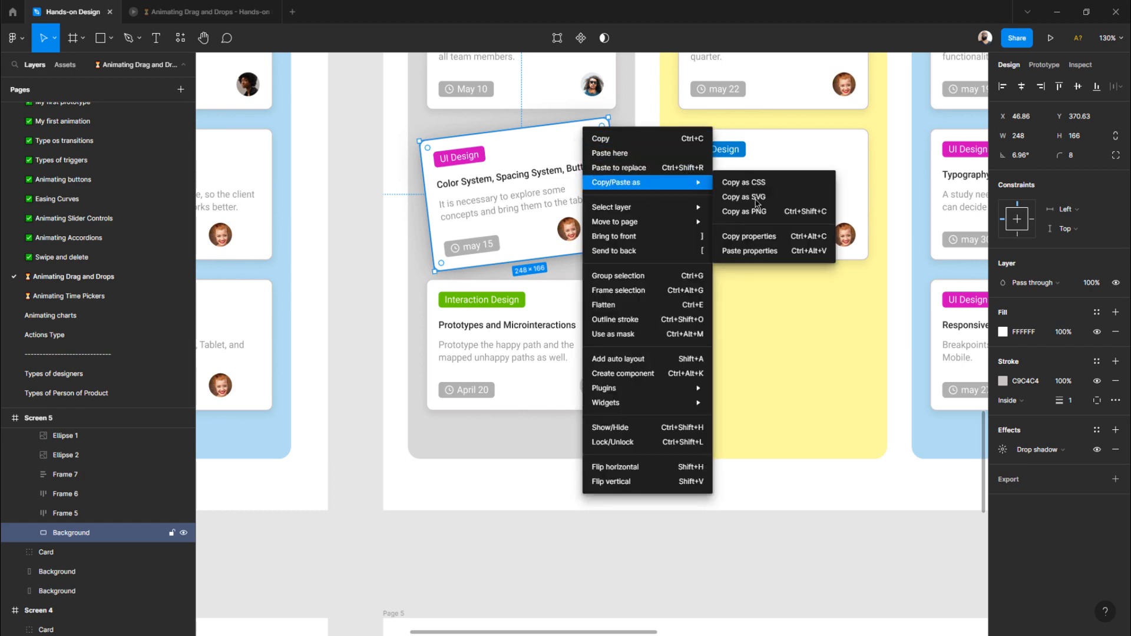
{"action": "left_click", "coordinate": [745, 251]}
- Paste the copied properties once more onto the tilted Color System card in Page 5
{"action": "scroll", "coordinate": [661, 338], "scroll_direction": "down", "scroll_amount": 10}
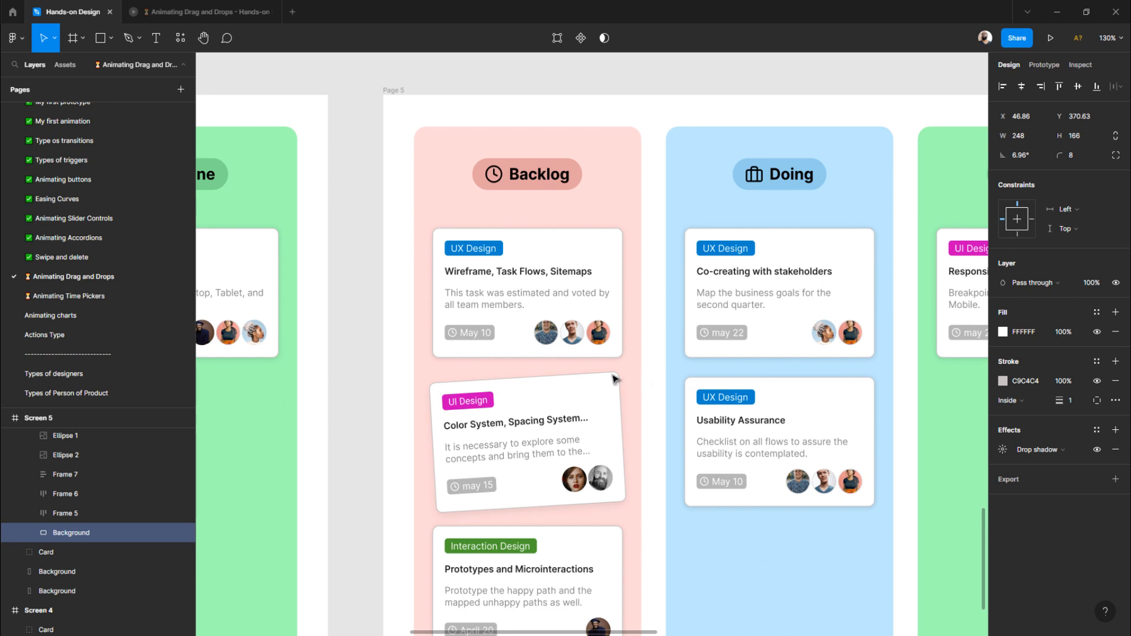
{"action": "left_click", "coordinate": [613, 379]}
{"action": "right_click", "coordinate": [605, 380]}
{"action": "mouse_move", "coordinate": [676, 294]}
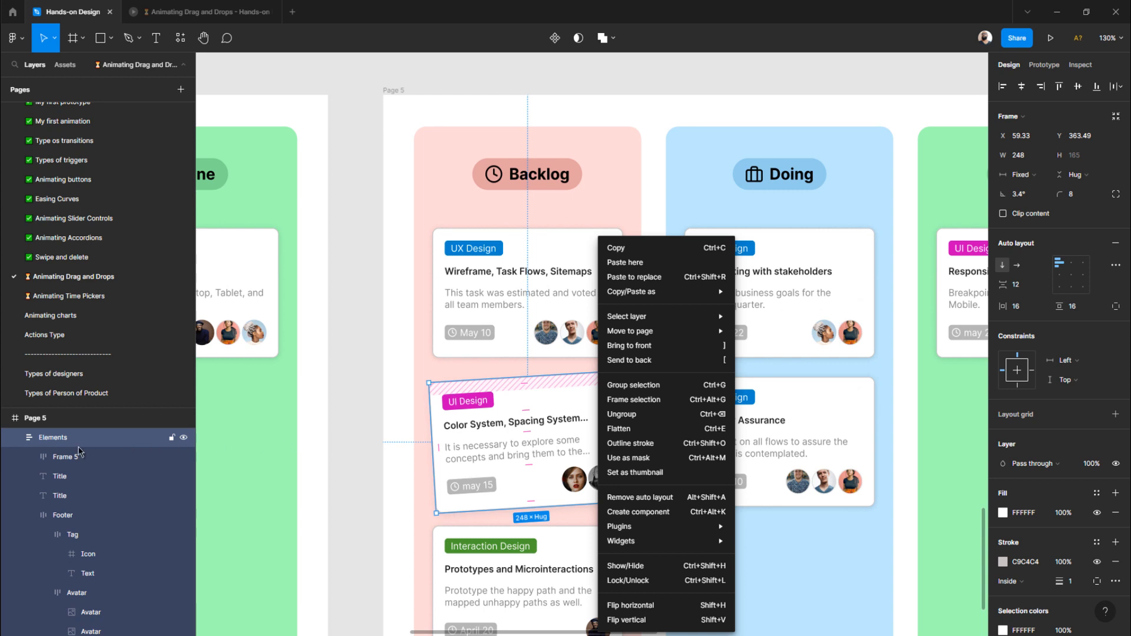
{"action": "left_click", "coordinate": [55, 423]}
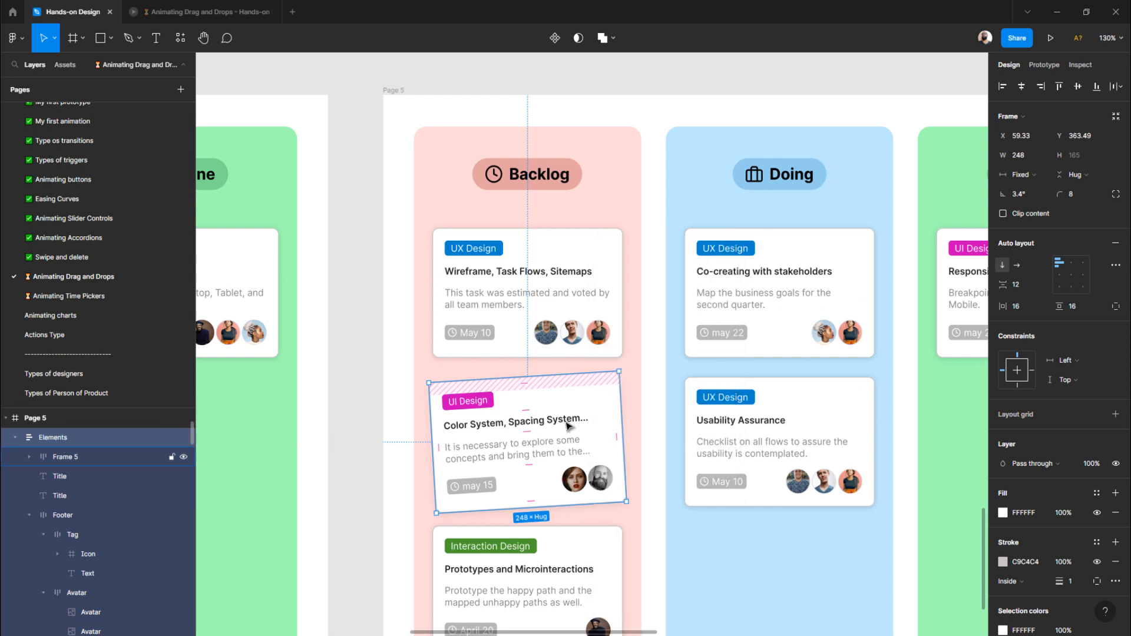
{"action": "right_click", "coordinate": [613, 398]}
{"action": "mouse_move", "coordinate": [670, 293]}
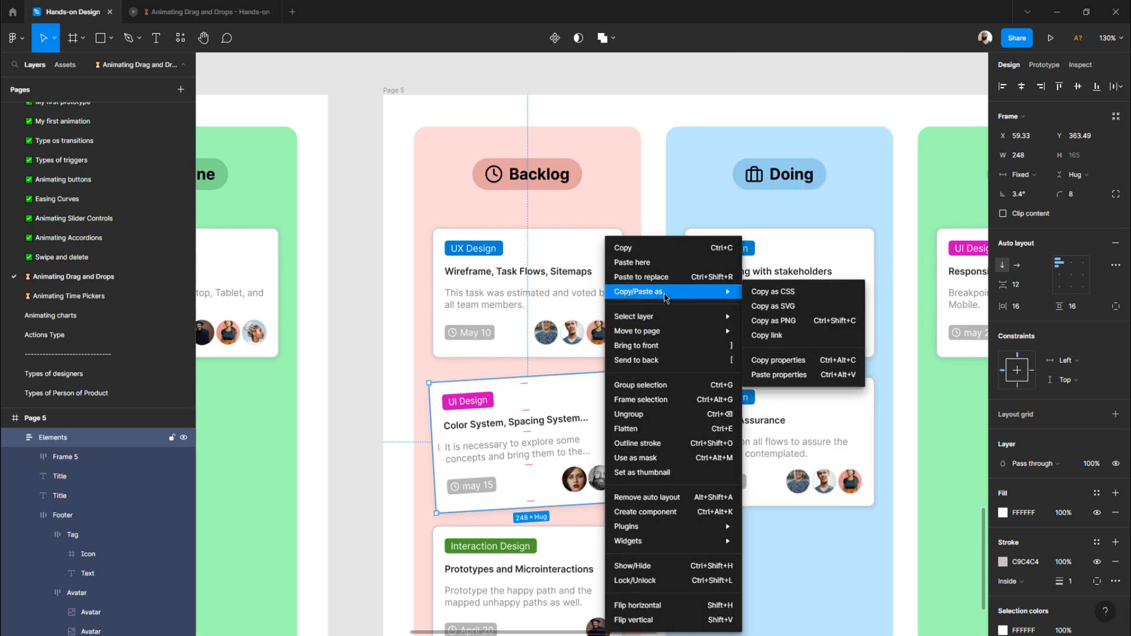
{"action": "left_click", "coordinate": [794, 377]}
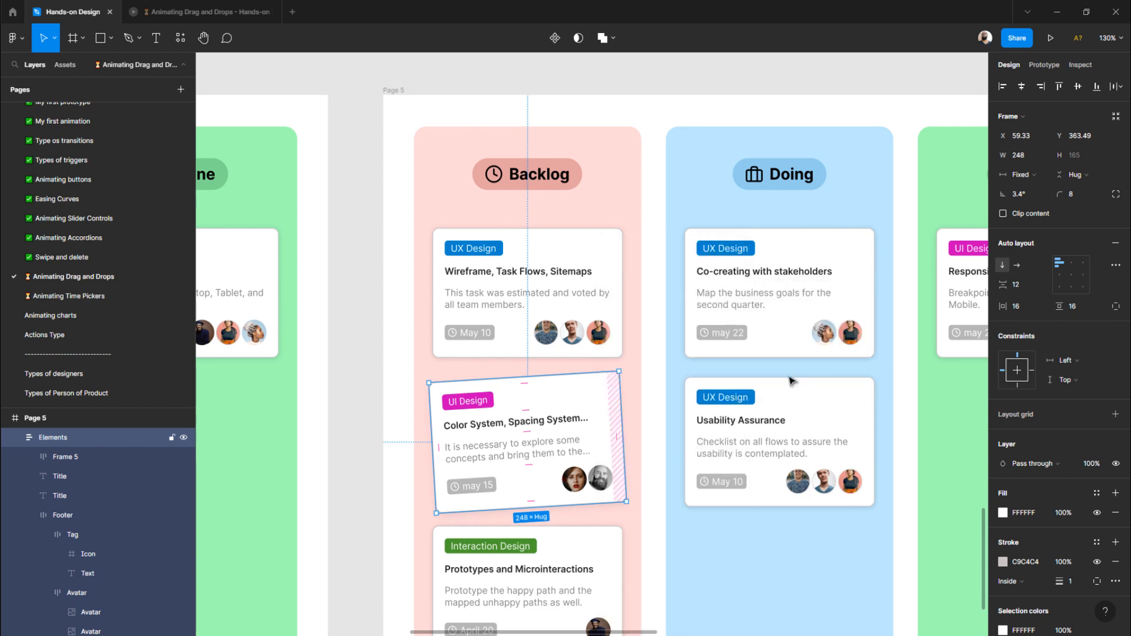
- Copy the properties of the Screen 5 card's background again and reapply them to Page 5's Color System card
{"action": "scroll", "coordinate": [613, 377], "scroll_direction": "up", "scroll_amount": 4}
{"action": "scroll", "coordinate": [605, 386], "scroll_direction": "up", "scroll_amount": 6}
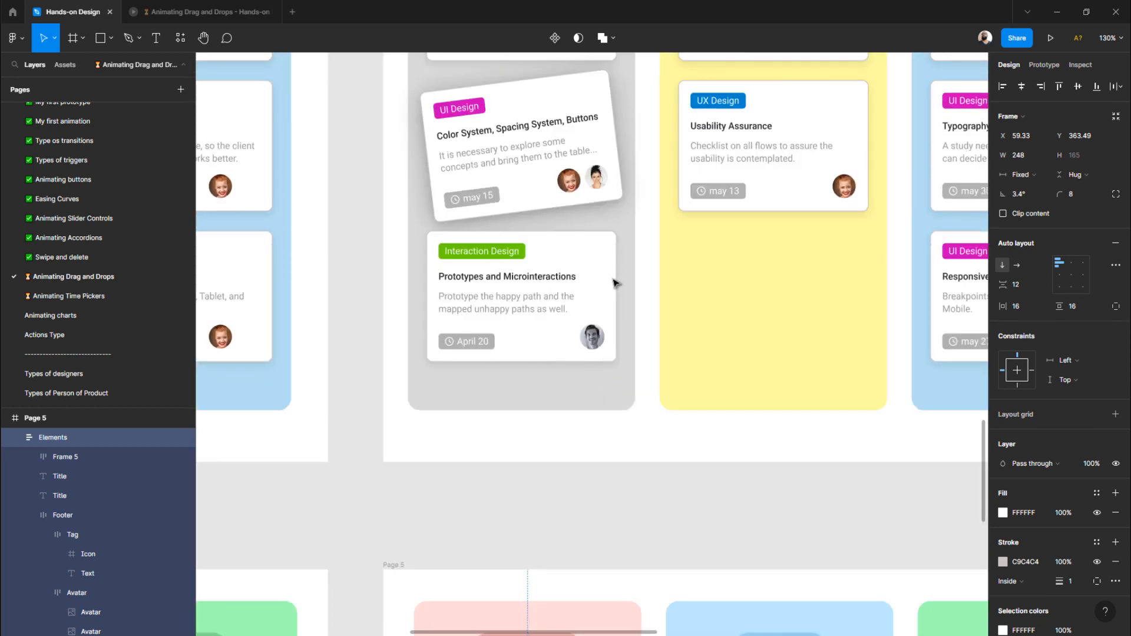
{"action": "left_click", "coordinate": [620, 199]}
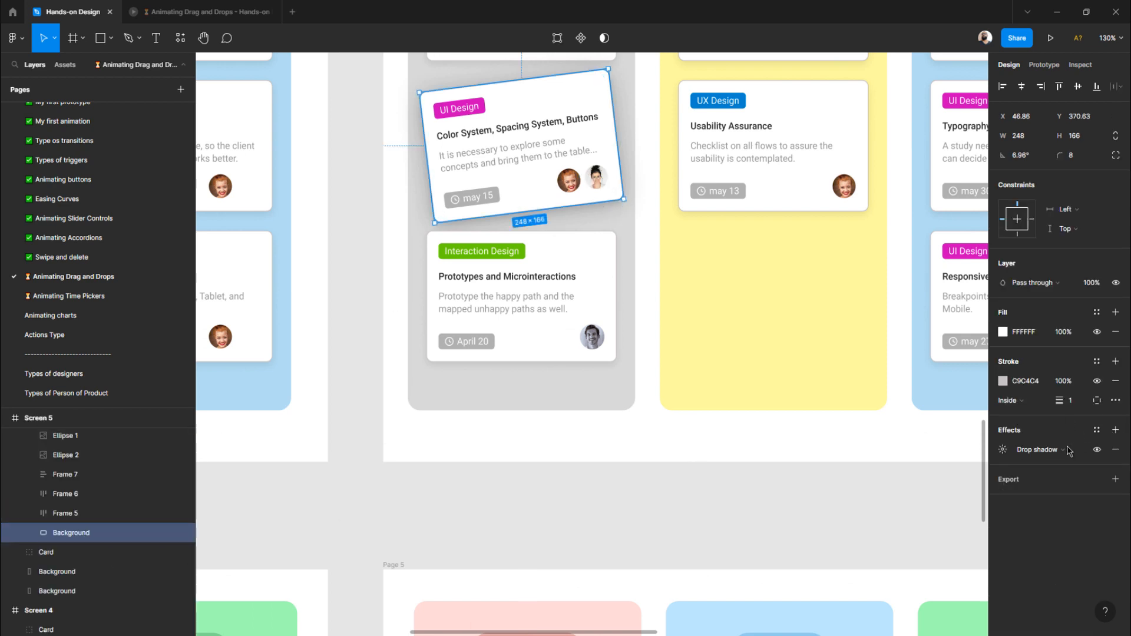
{"action": "right_click", "coordinate": [106, 533]}
{"action": "mouse_move", "coordinate": [109, 534]}
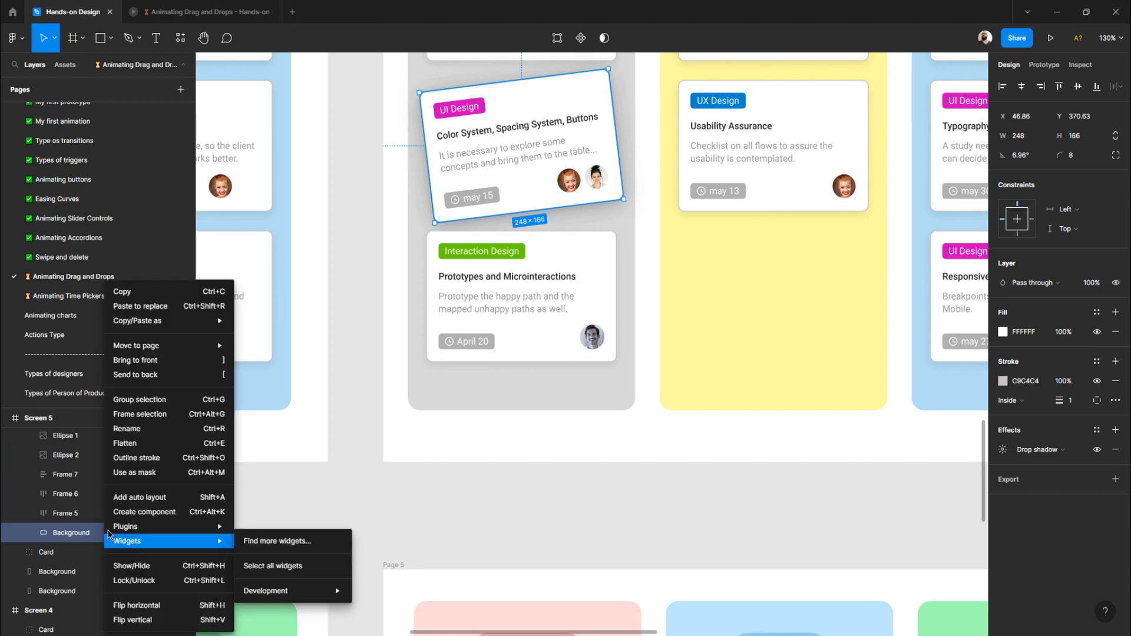
{"action": "mouse_move", "coordinate": [162, 324]}
{"action": "left_click", "coordinate": [299, 375]}
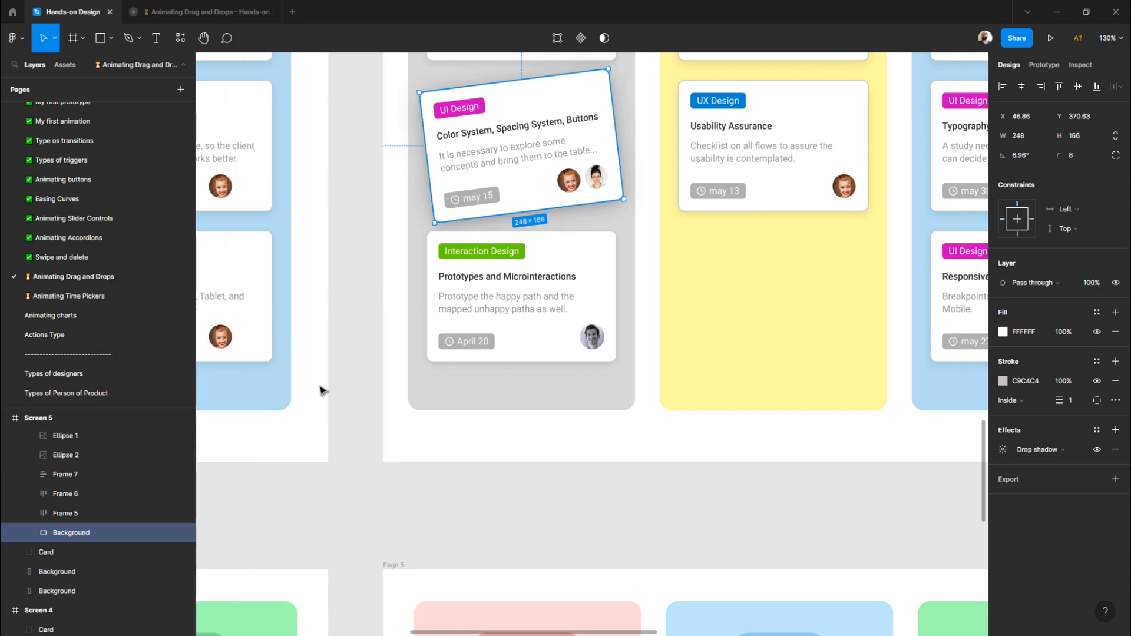
{"action": "scroll", "coordinate": [523, 429], "scroll_direction": "down", "scroll_amount": 10}
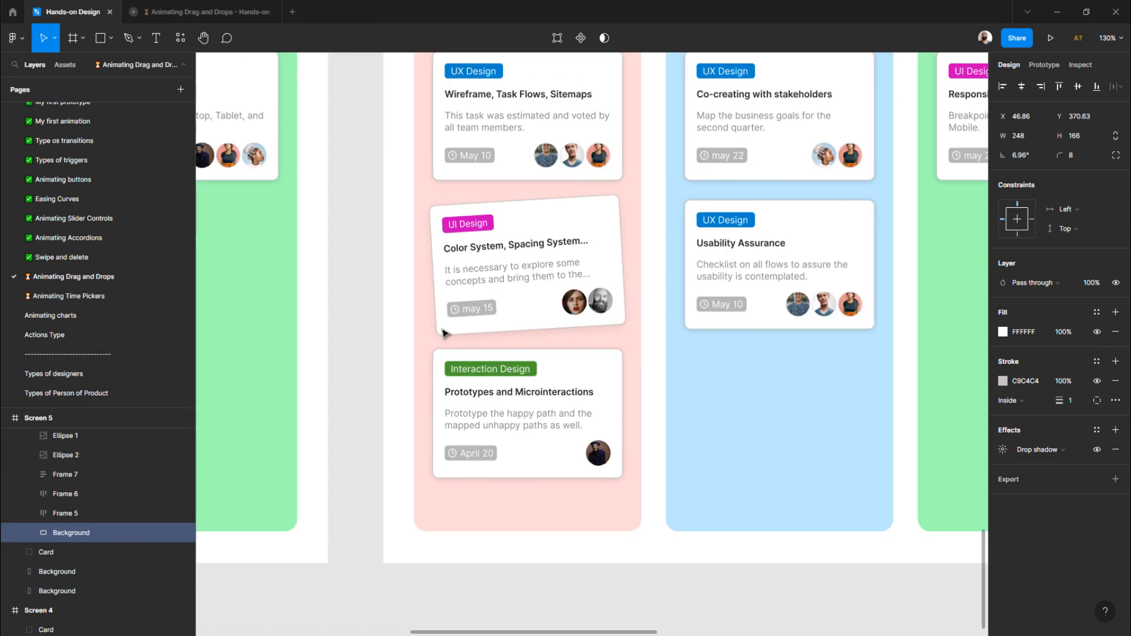
{"action": "left_click", "coordinate": [445, 334]}
{"action": "right_click", "coordinate": [443, 330]}
{"action": "mouse_move", "coordinate": [458, 329]}
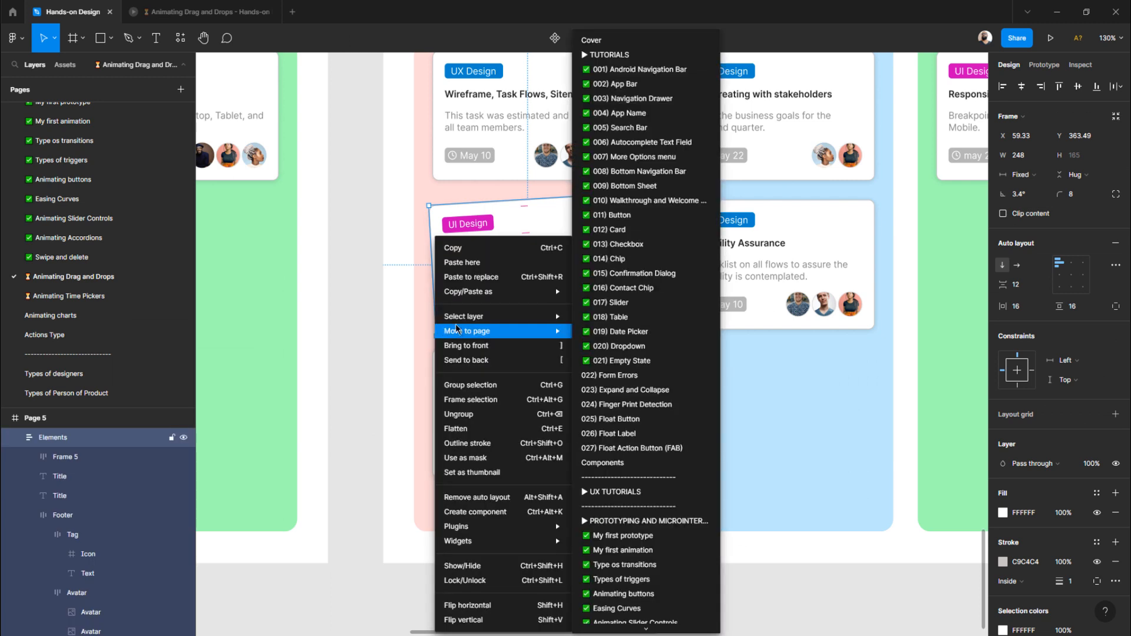
{"action": "mouse_move", "coordinate": [501, 293]}
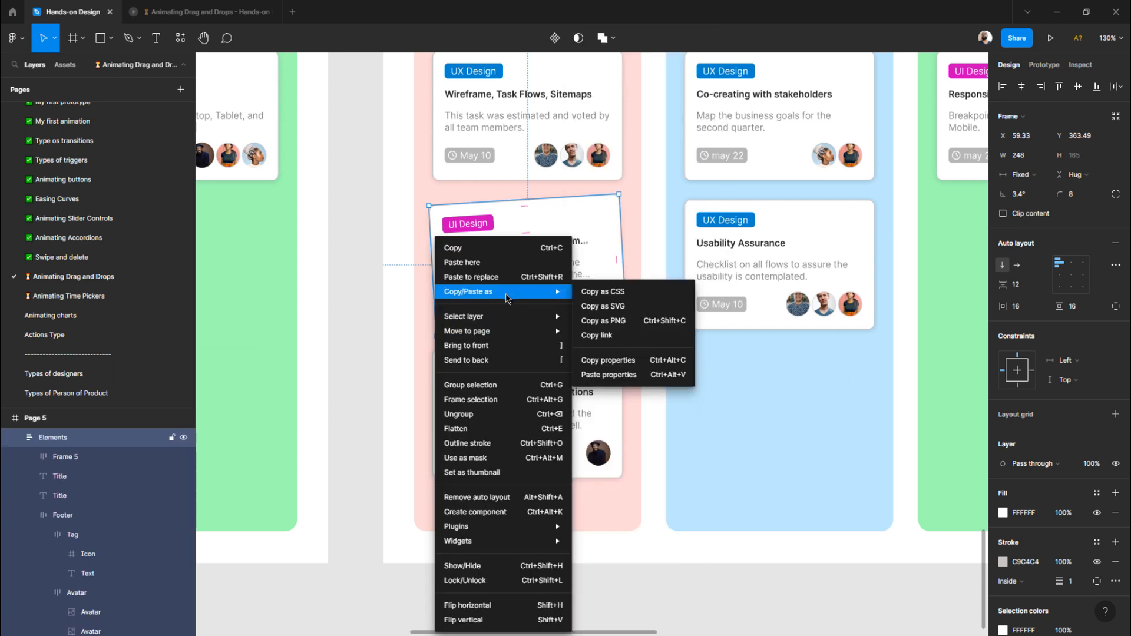
{"action": "left_click", "coordinate": [639, 373]}
- Set the drop shadow blur of Page 5's tilted Color System card to 20
{"action": "scroll", "coordinate": [1054, 580], "scroll_direction": "down", "scroll_amount": 3}
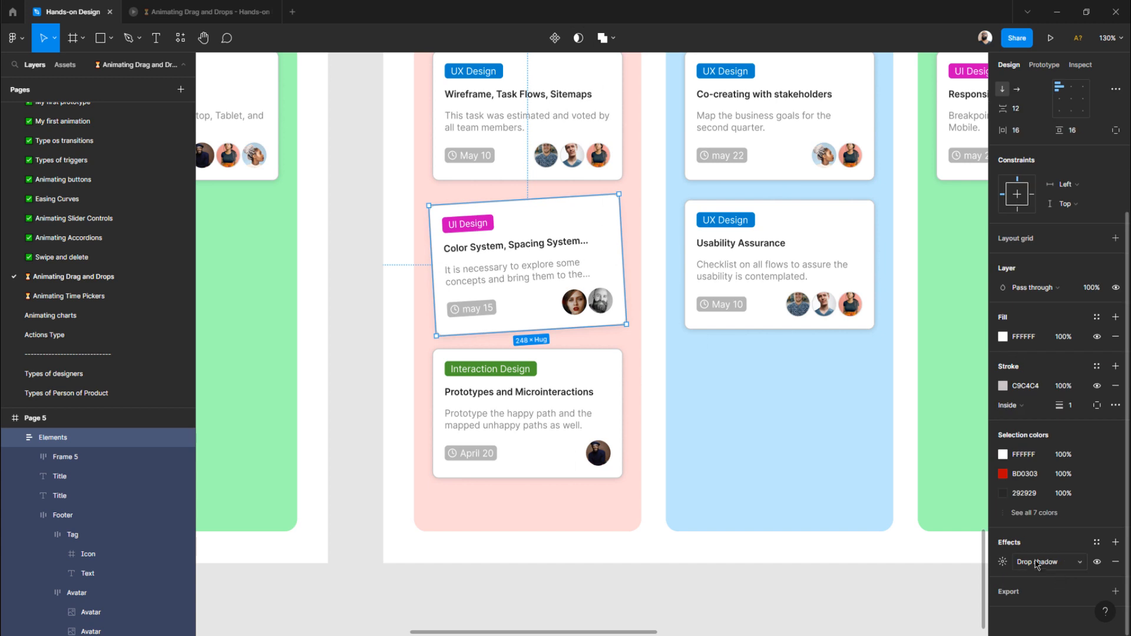
{"action": "left_click", "coordinate": [1004, 563]}
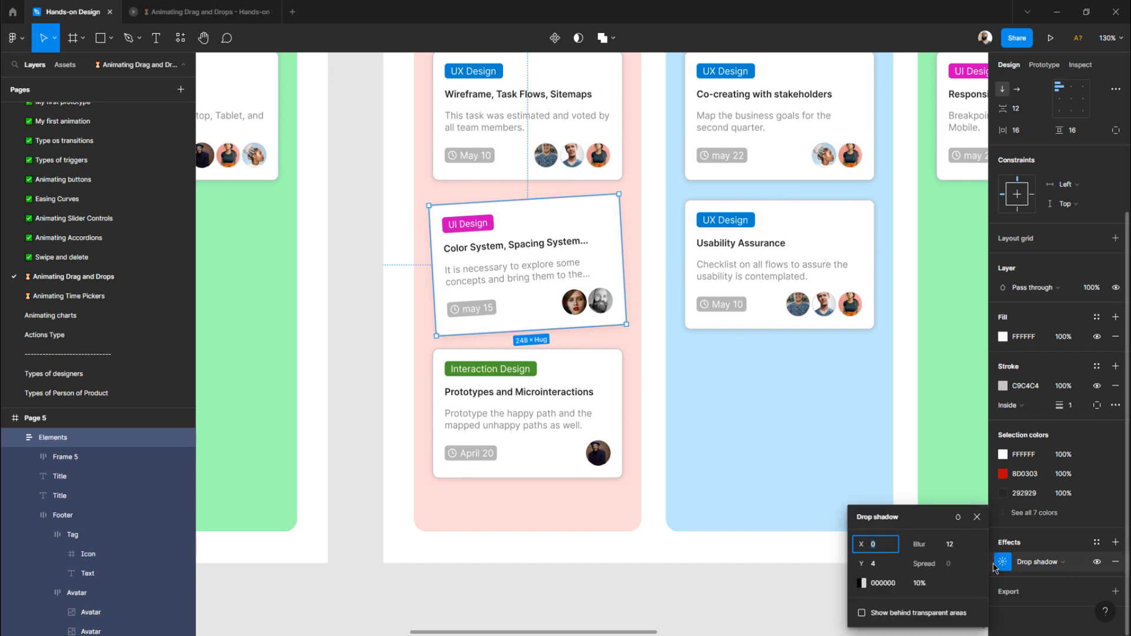
{"action": "left_click", "coordinate": [955, 546]}
{"action": "type", "text": "20"}
{"action": "key", "text": "Return"}
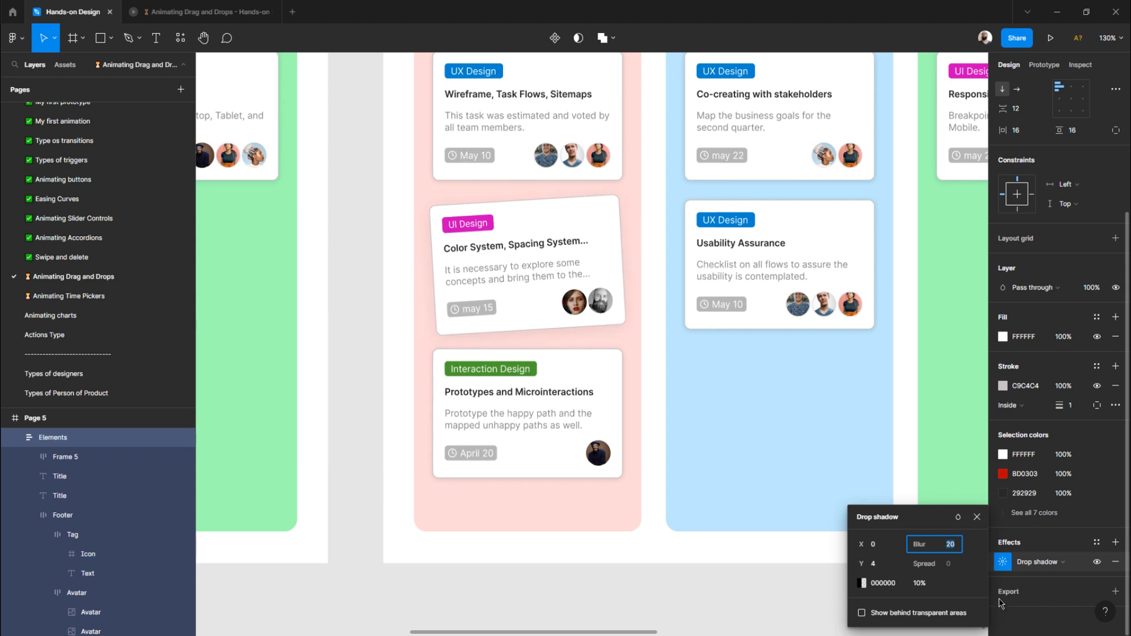
- Set the same card's drop shadow opacity to 40% and its blur to 24
{"action": "left_click", "coordinate": [922, 588]}
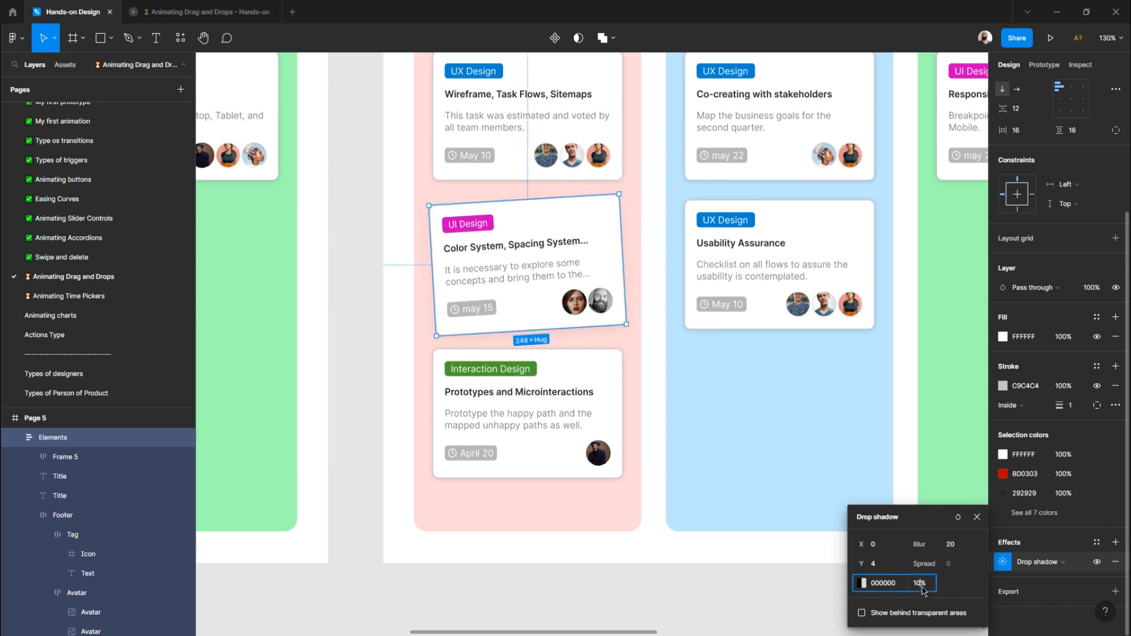
{"action": "type", "text": "40"}
{"action": "key", "text": "Return"}
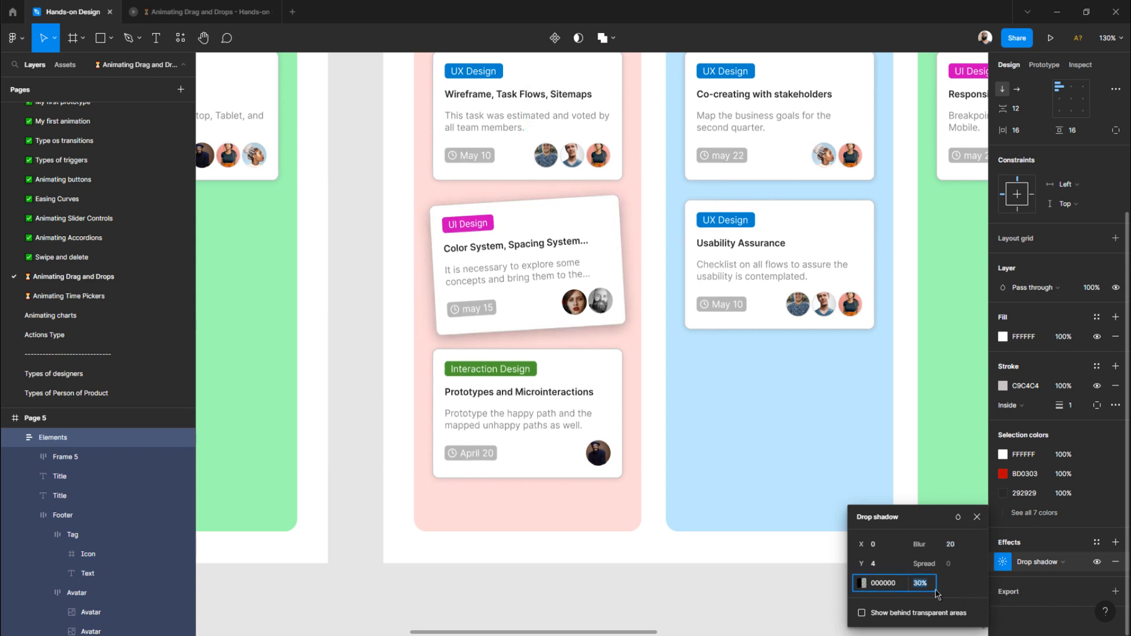
{"action": "left_click", "coordinate": [955, 546]}
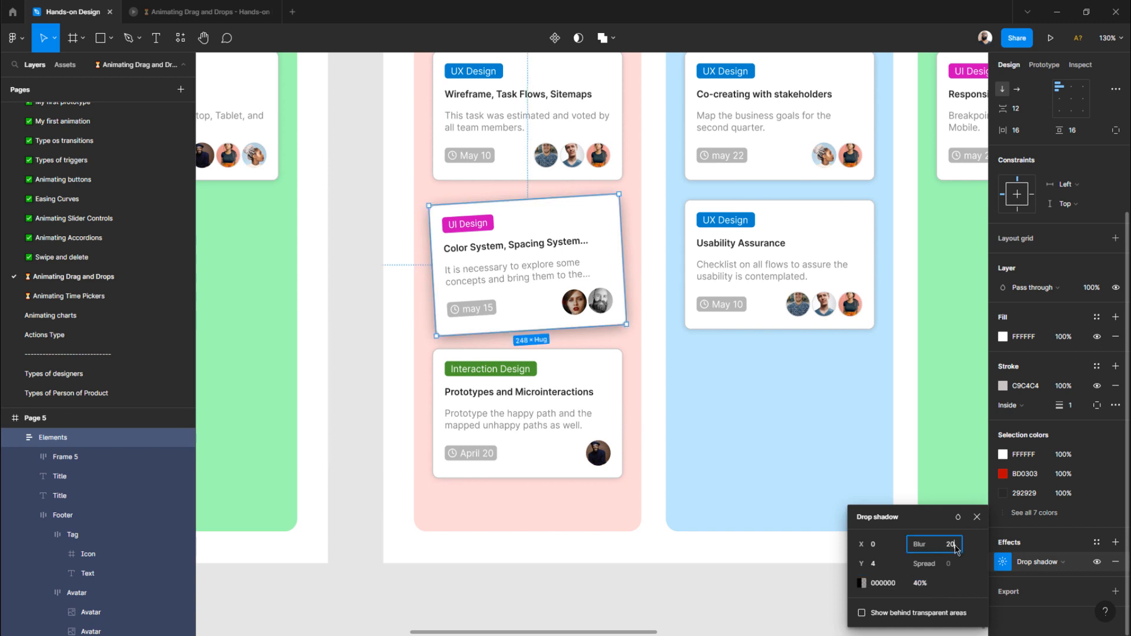
{"action": "key", "text": "Tab"}
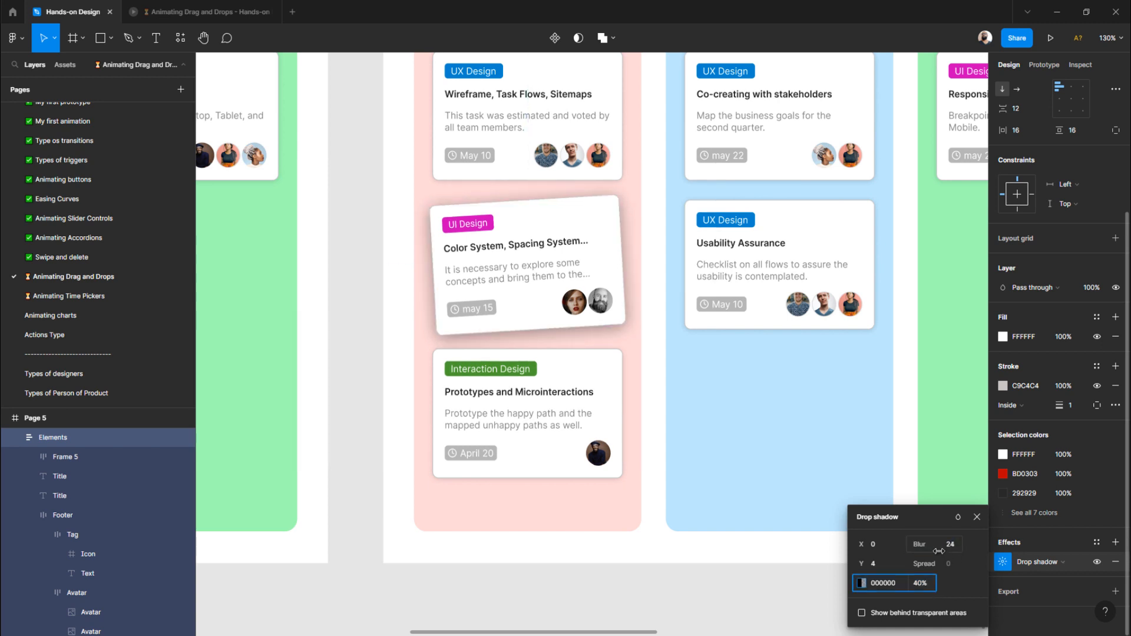
- Inspect the drop shadow settings of Screen 5's tilted card, first on its background and again on the whole Card group
{"action": "scroll", "coordinate": [648, 262], "scroll_direction": "up", "scroll_amount": 10}
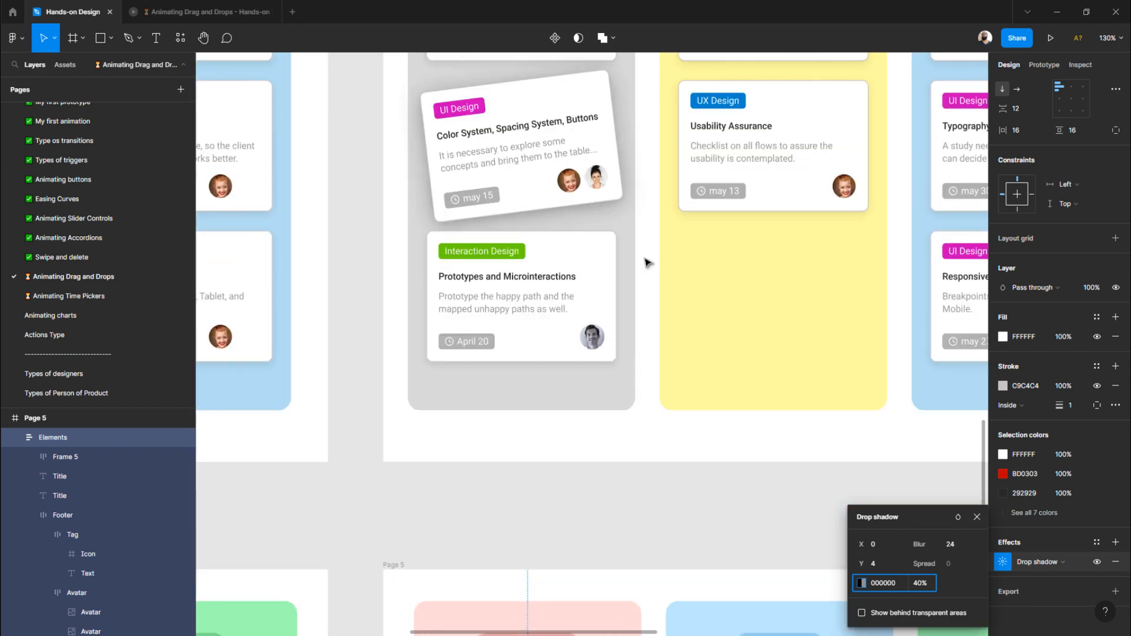
{"action": "left_click", "coordinate": [617, 204]}
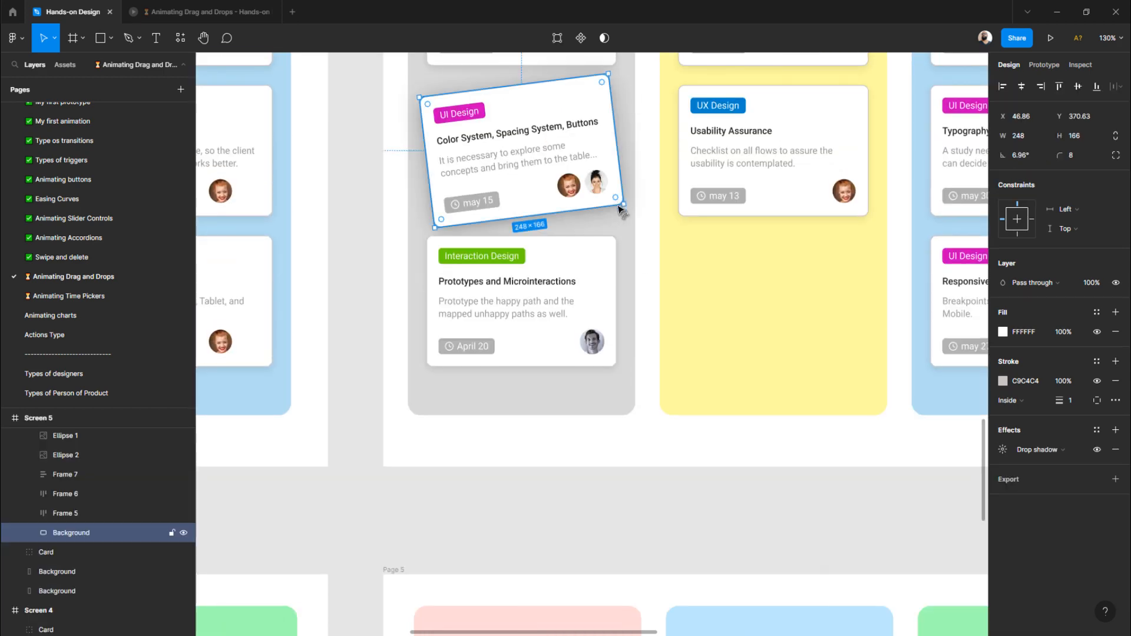
{"action": "left_click", "coordinate": [1001, 451]}
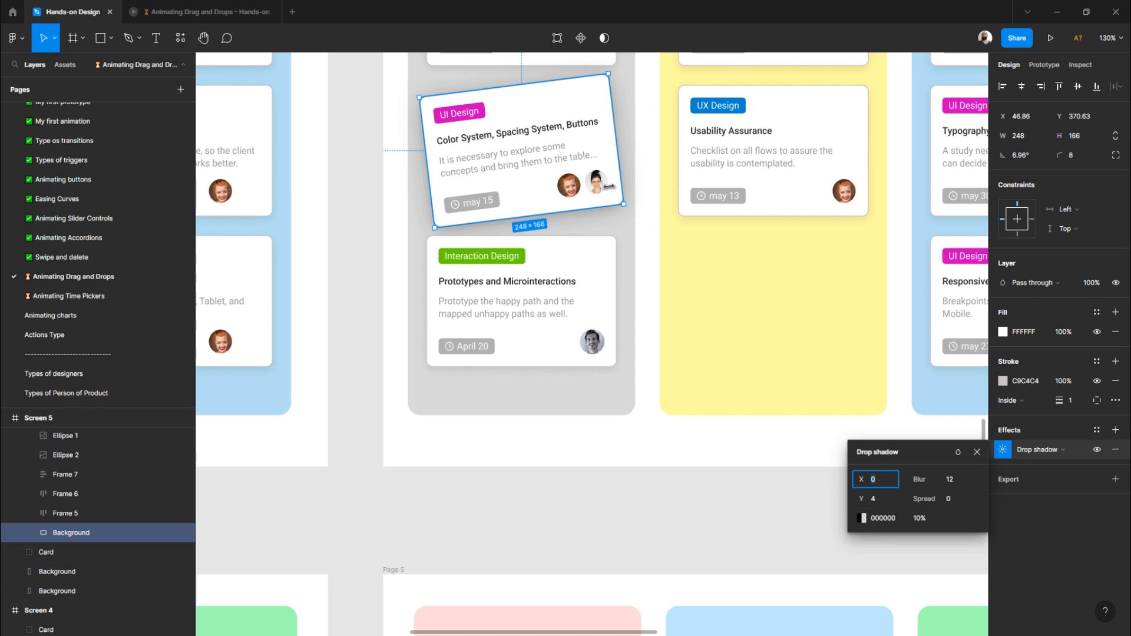
{"action": "scroll", "coordinate": [76, 468], "scroll_direction": "up", "scroll_amount": 3}
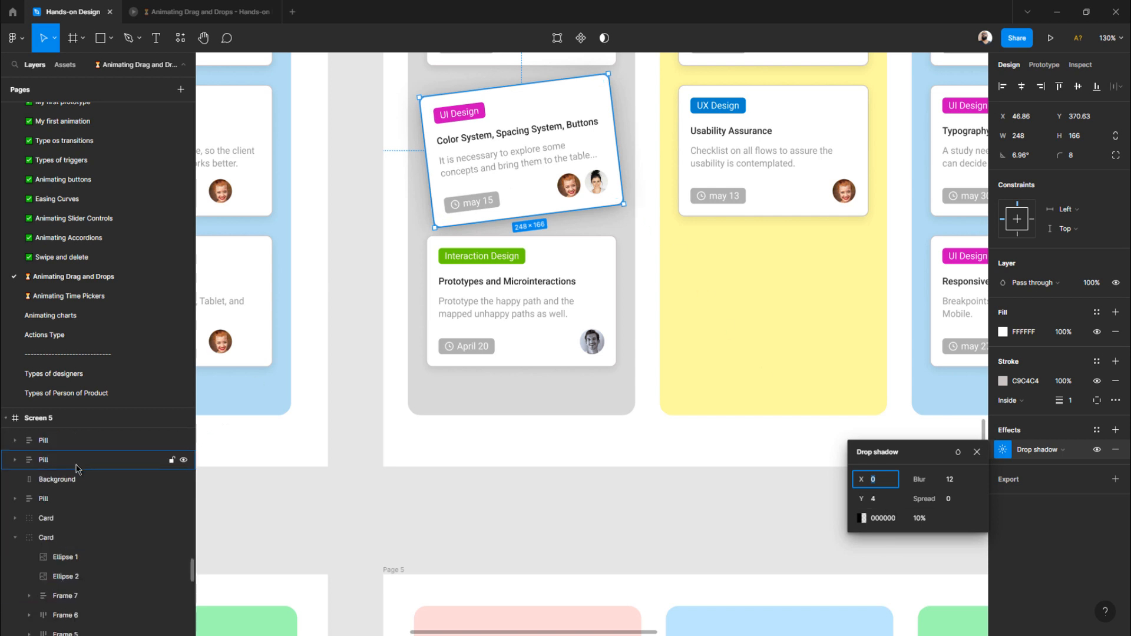
{"action": "left_click", "coordinate": [63, 545]}
{"action": "scroll", "coordinate": [1031, 568], "scroll_direction": "down", "scroll_amount": 2}
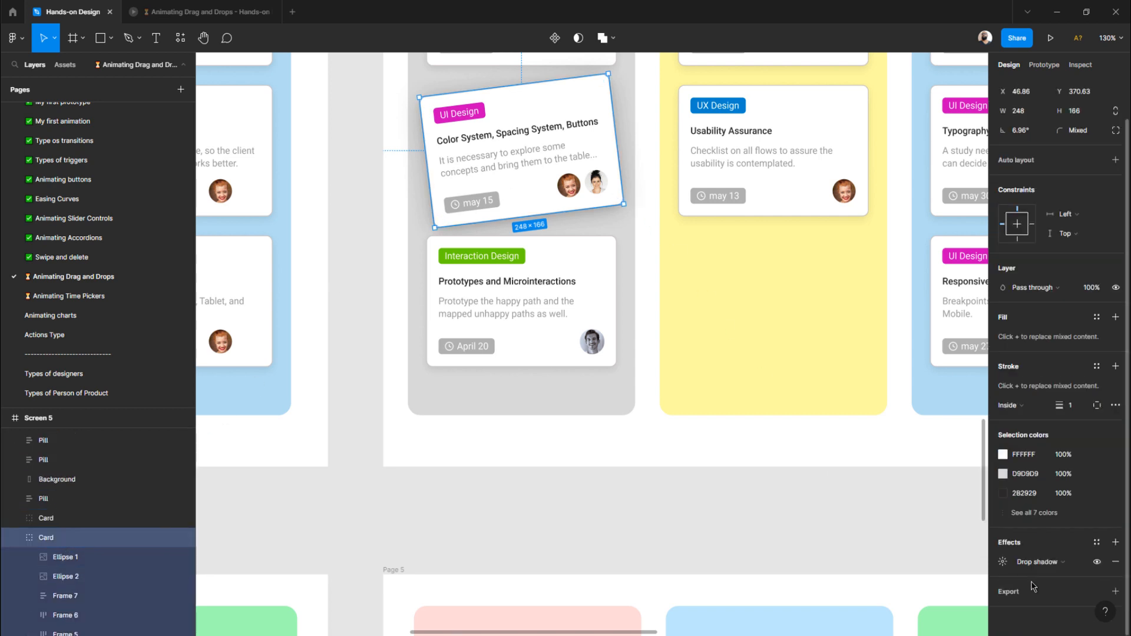
{"action": "left_click", "coordinate": [1005, 562]}
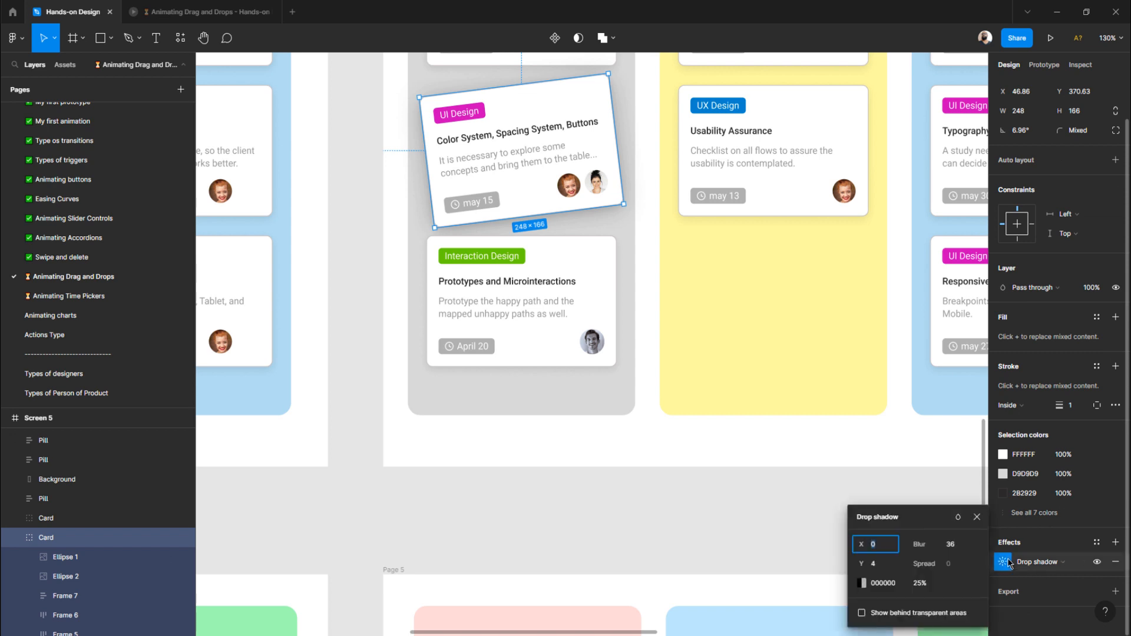
- Copy the properties of the tilted Card group in Screen 5
{"action": "right_click", "coordinate": [54, 540]}
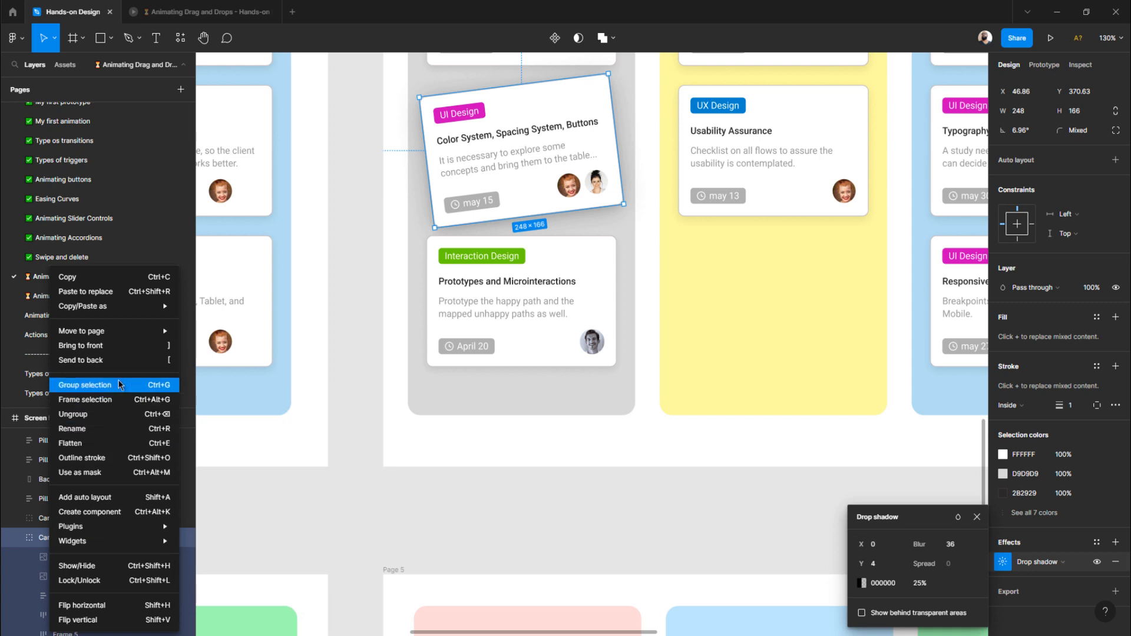
{"action": "mouse_move", "coordinate": [157, 308]}
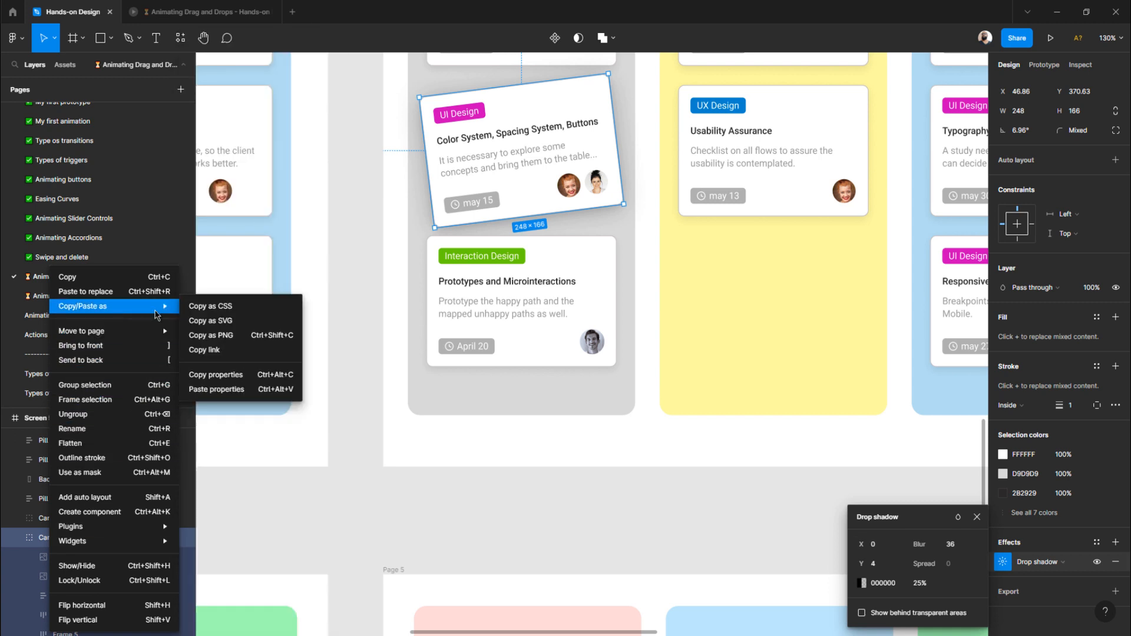
{"action": "left_click", "coordinate": [230, 379]}
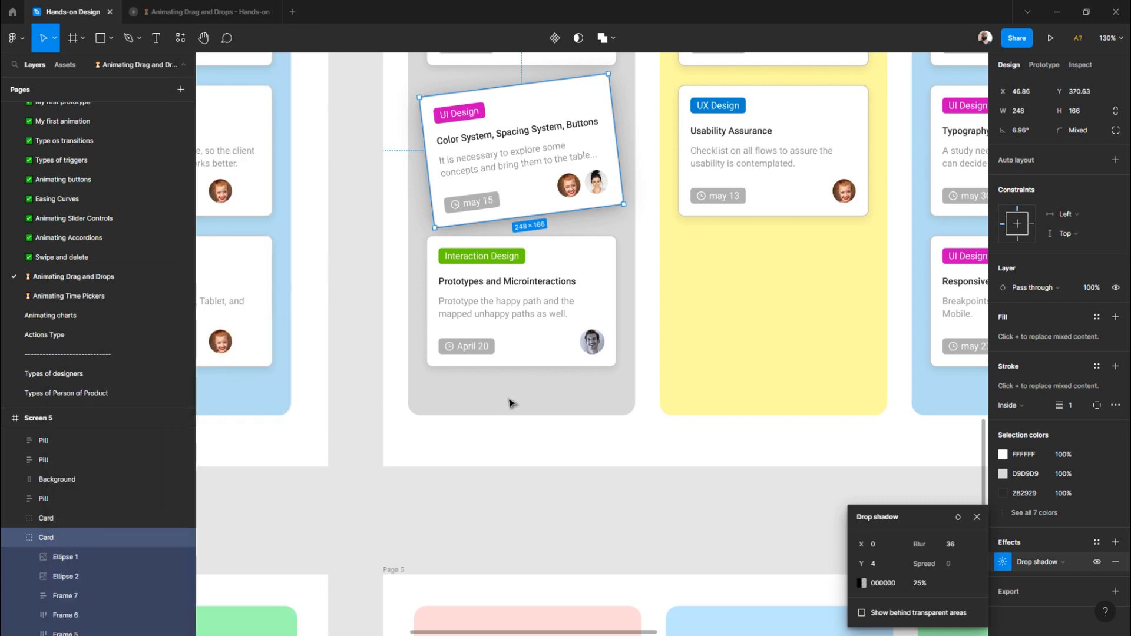
{"action": "scroll", "coordinate": [89, 506], "scroll_direction": "down", "scroll_amount": 5}
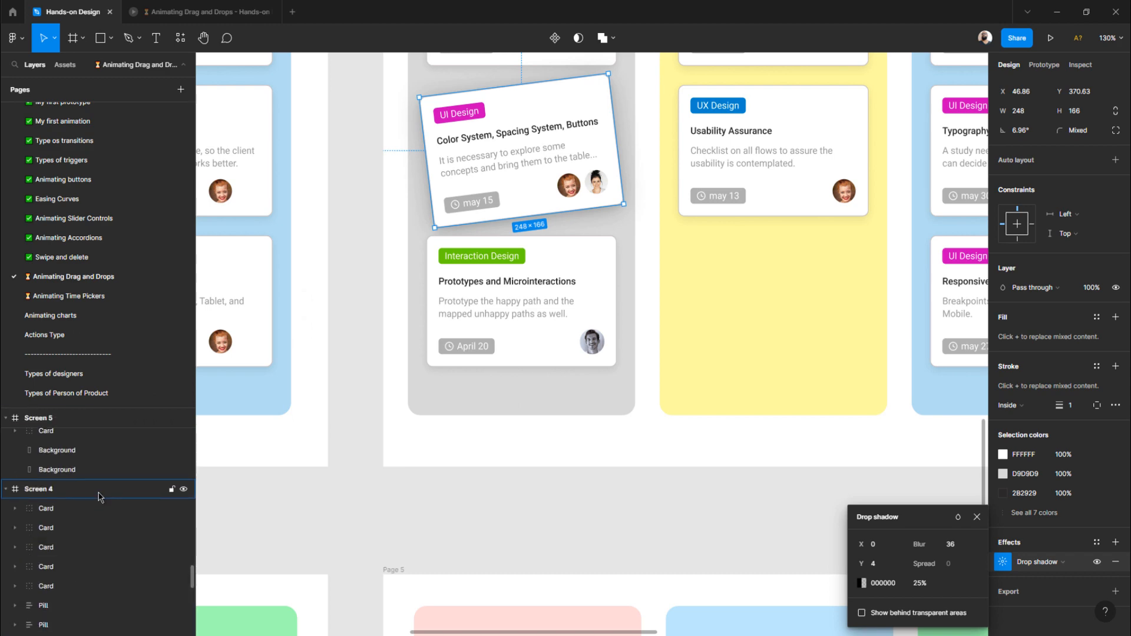
{"action": "left_click", "coordinate": [473, 173]}
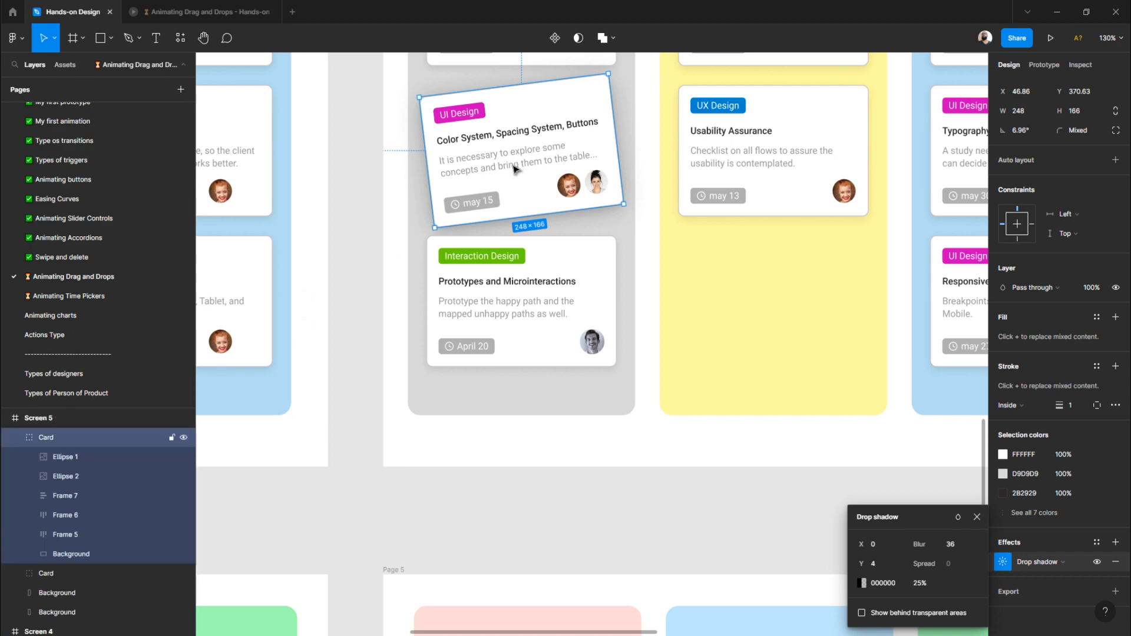
- Try pasting the copied properties onto Page 5's tilted Color System card and undo the paste
{"action": "scroll", "coordinate": [513, 169], "scroll_direction": "down", "scroll_amount": 10}
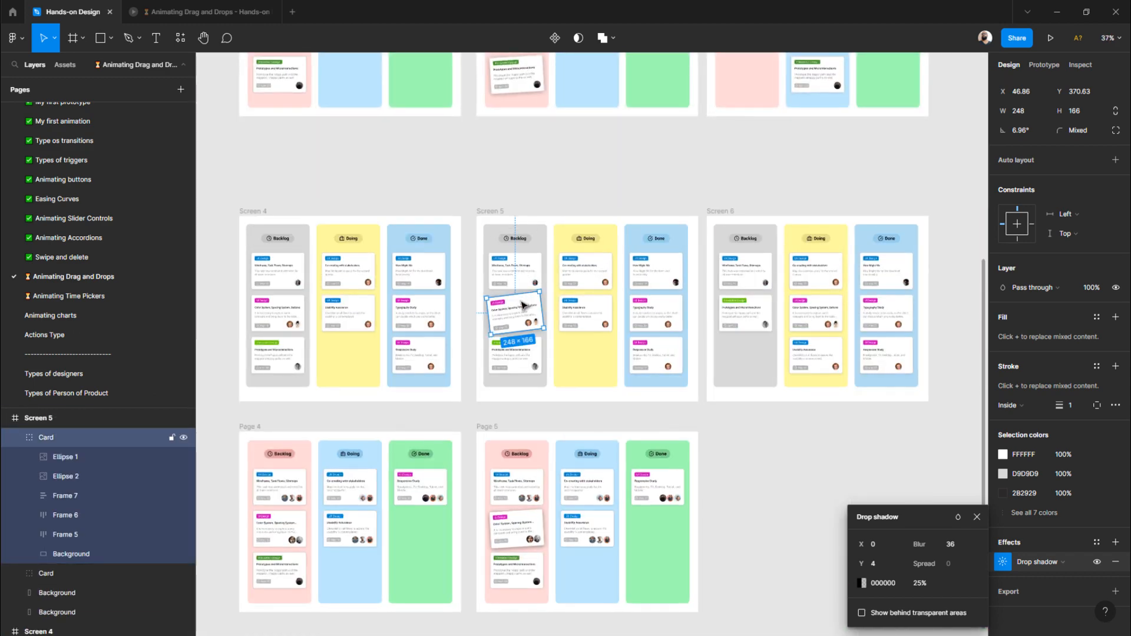
{"action": "scroll", "coordinate": [521, 305], "scroll_direction": "down", "scroll_amount": 4}
{"action": "scroll", "coordinate": [523, 307], "scroll_direction": "up", "scroll_amount": 10}
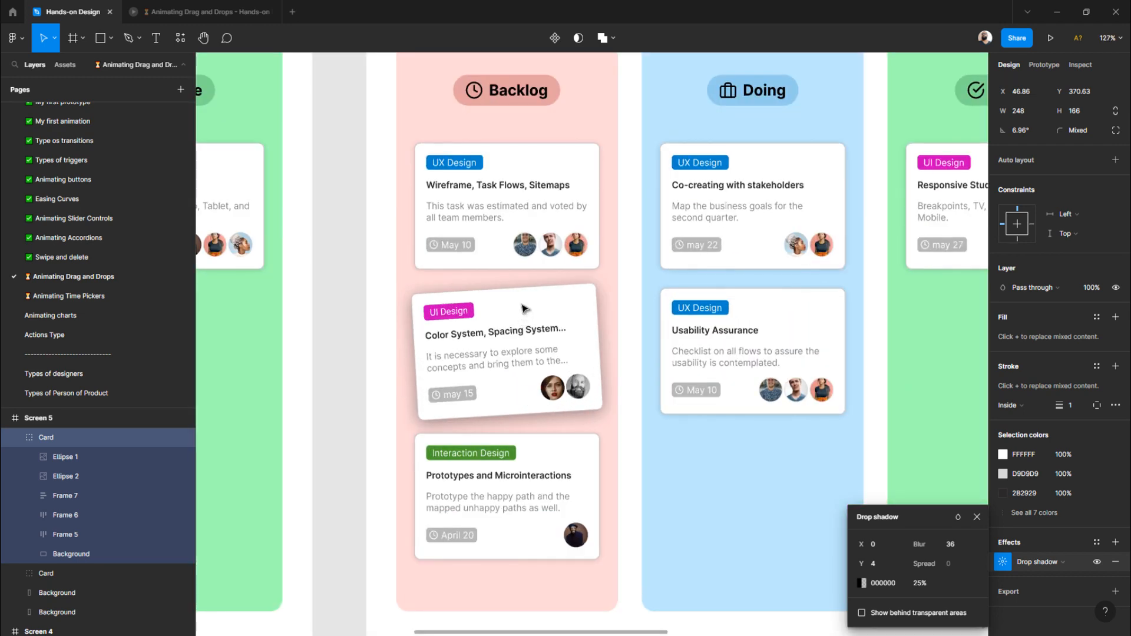
{"action": "left_click", "coordinate": [522, 306]}
{"action": "right_click", "coordinate": [69, 439]}
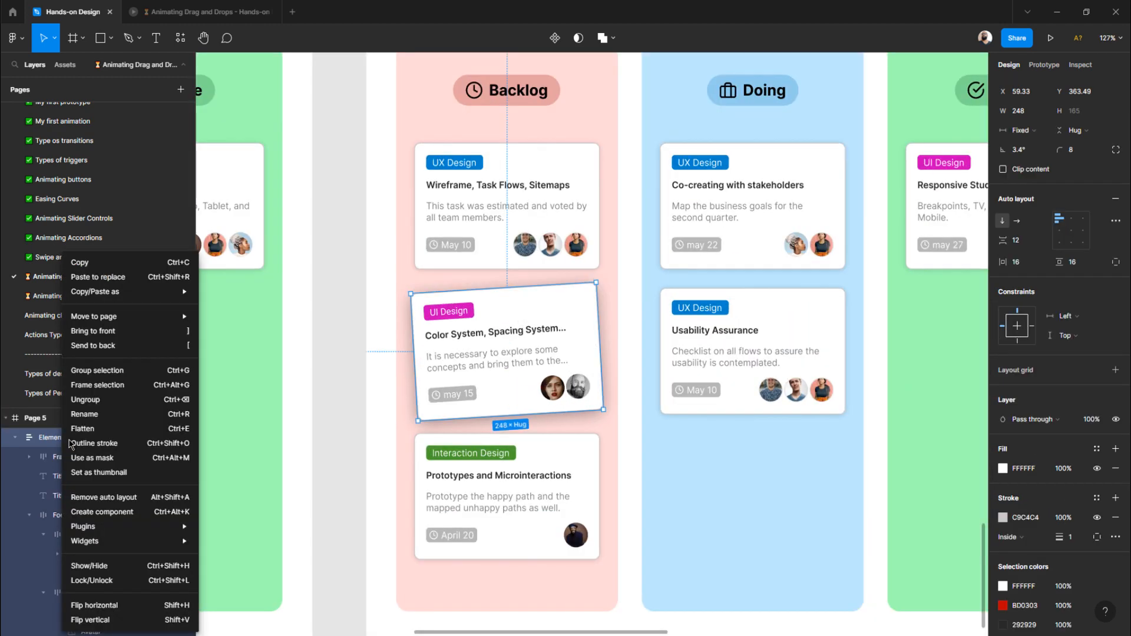
{"action": "mouse_move", "coordinate": [131, 294]}
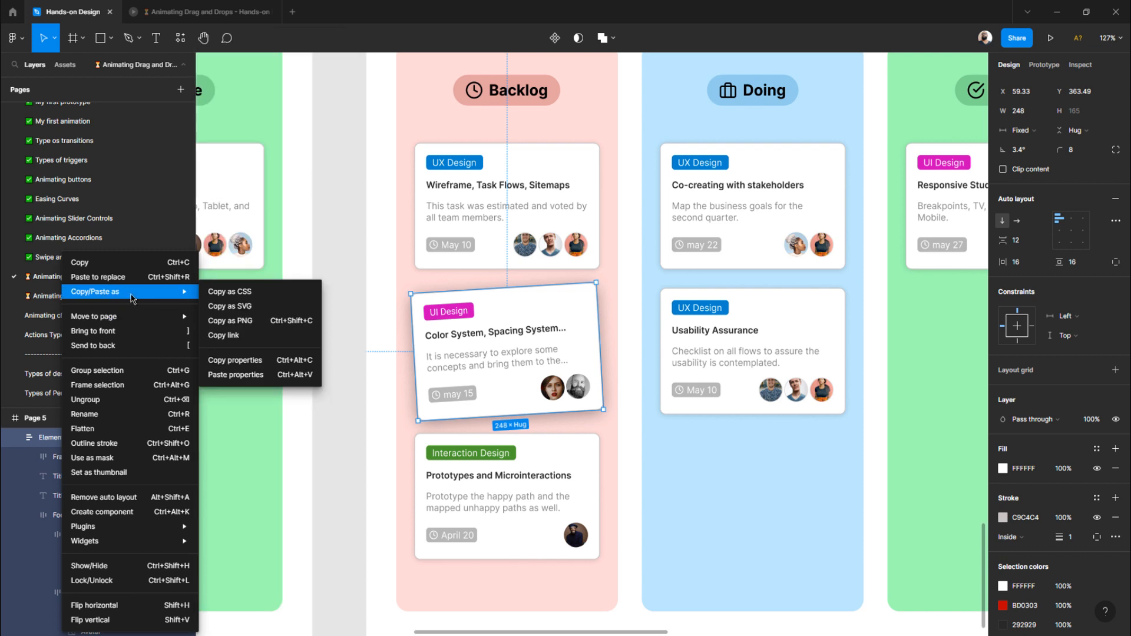
{"action": "left_click", "coordinate": [247, 377]}
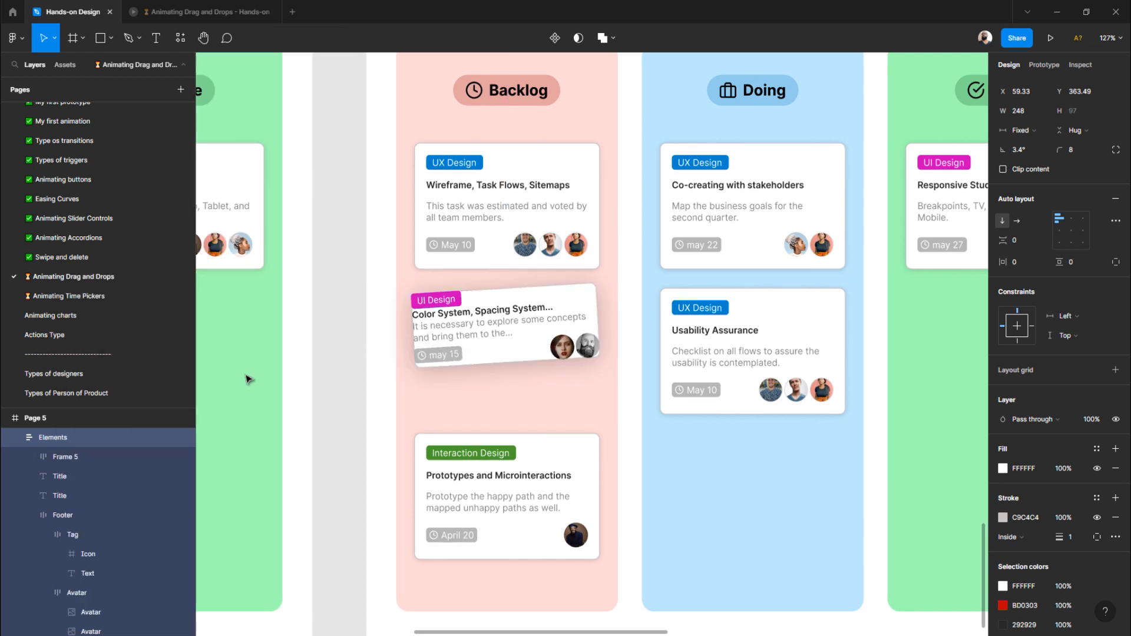
{"action": "key", "text": "ctrl+z"}
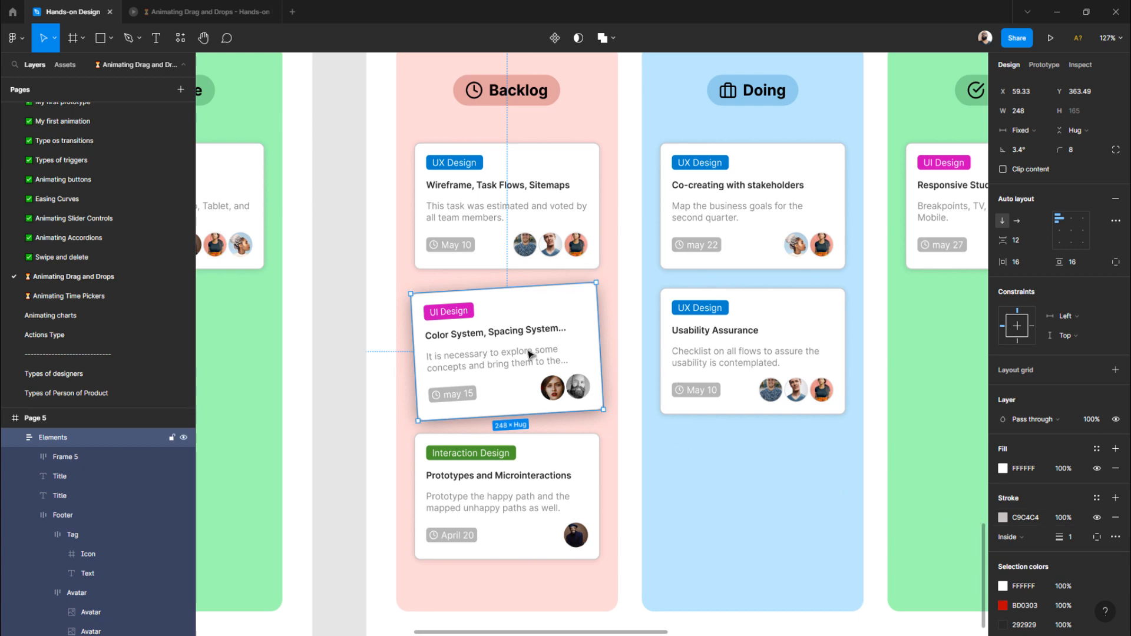
- Check the drop shadow's blur and opacity on Screen 5's tilted Color System card
{"action": "scroll", "coordinate": [530, 356], "scroll_direction": "up", "scroll_amount": 10}
{"action": "left_click", "coordinate": [561, 246]}
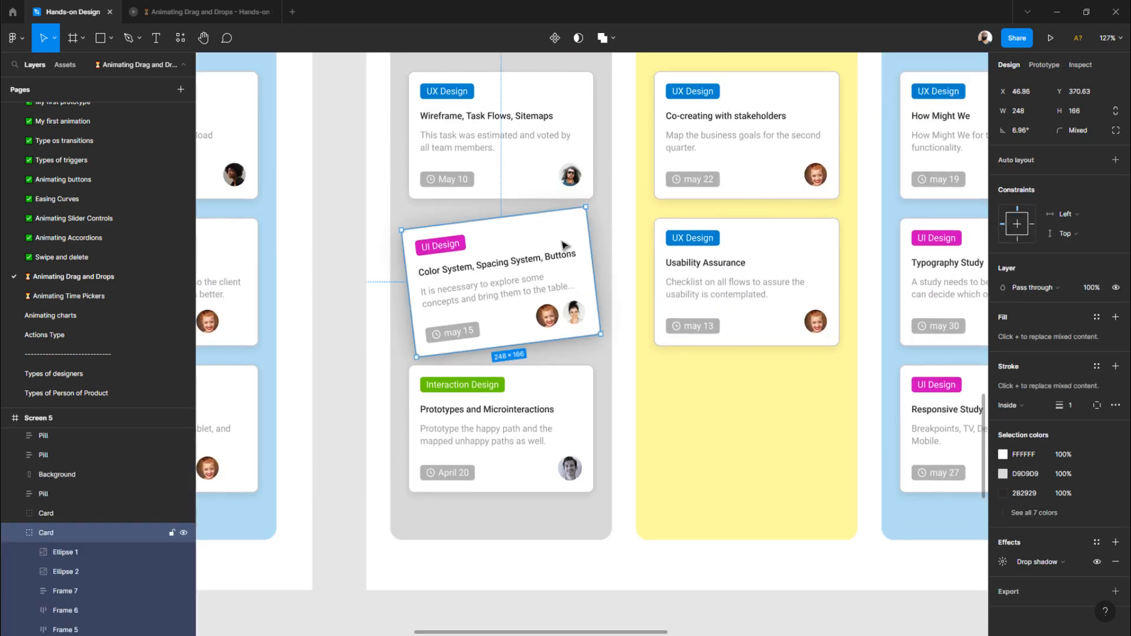
{"action": "left_click", "coordinate": [1003, 562]}
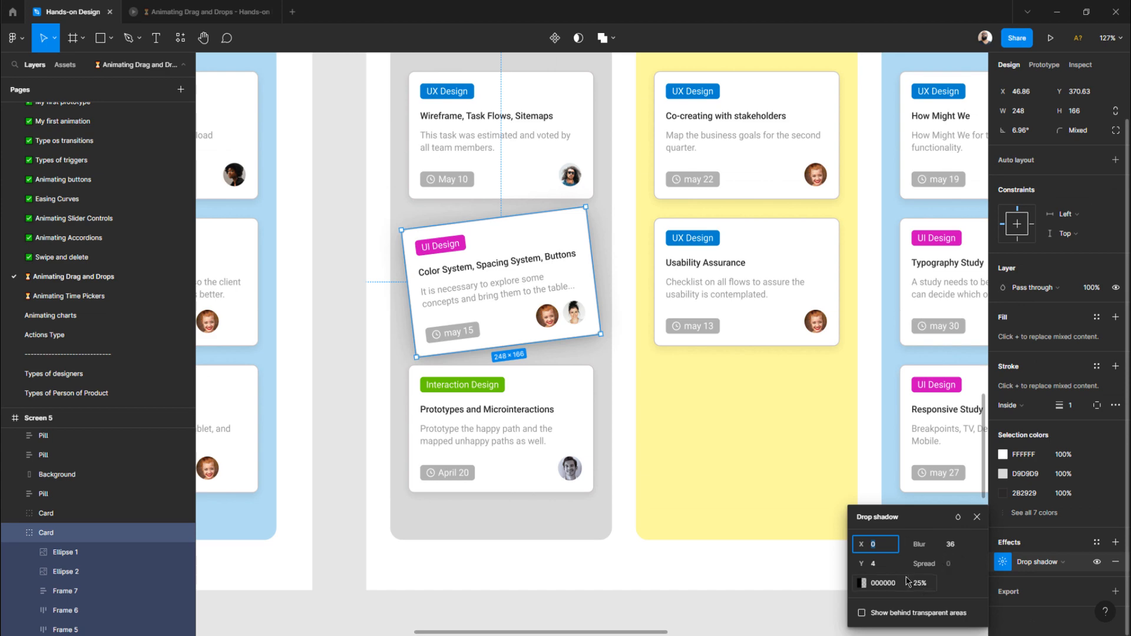
{"action": "left_click", "coordinate": [361, 389]}
- Set the drop shadow of Page 5's tilted Color System card to blur 36 and opacity 25%
{"action": "scroll", "coordinate": [535, 399], "scroll_direction": "down", "scroll_amount": 8}
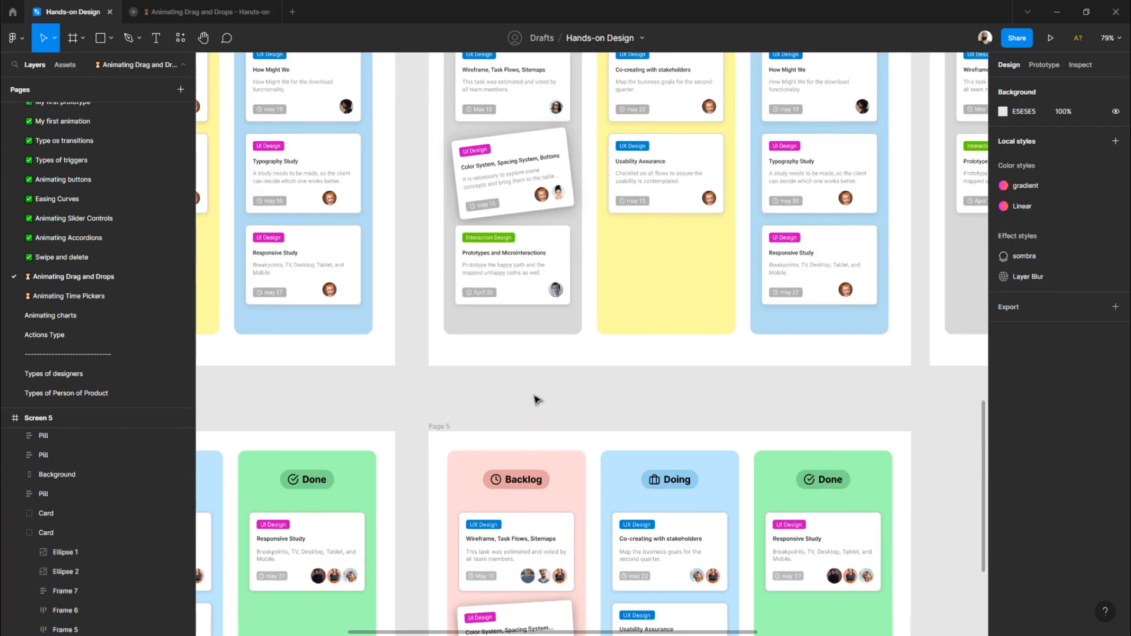
{"action": "scroll", "coordinate": [536, 400], "scroll_direction": "down", "scroll_amount": 1}
{"action": "left_click", "coordinate": [516, 352]}
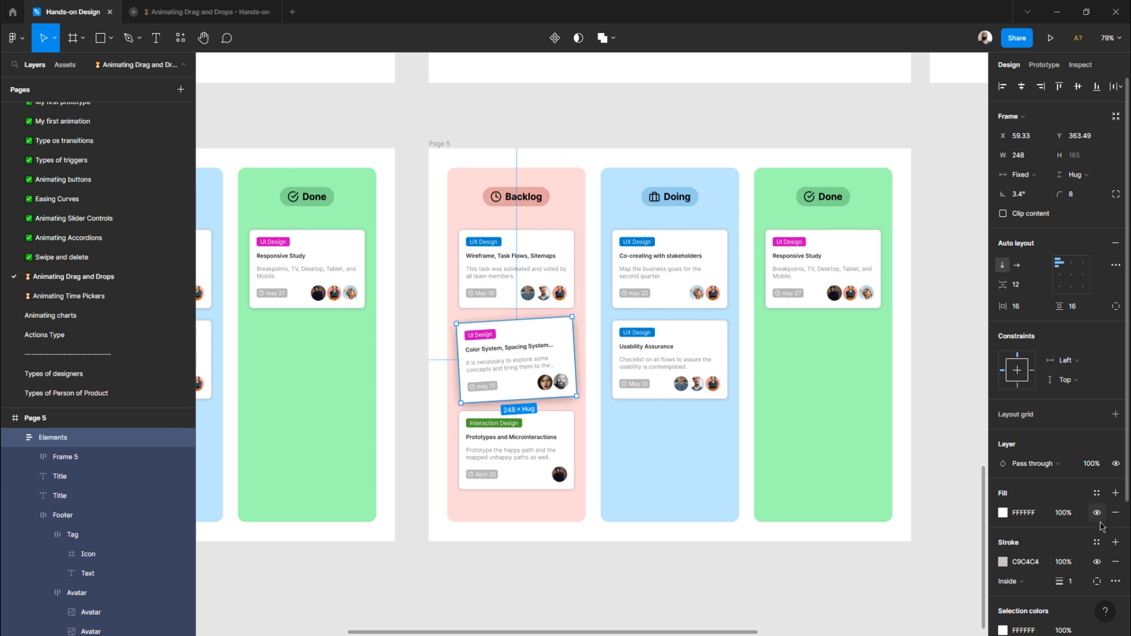
{"action": "left_click", "coordinate": [1003, 561]}
{"action": "left_click", "coordinate": [962, 549]}
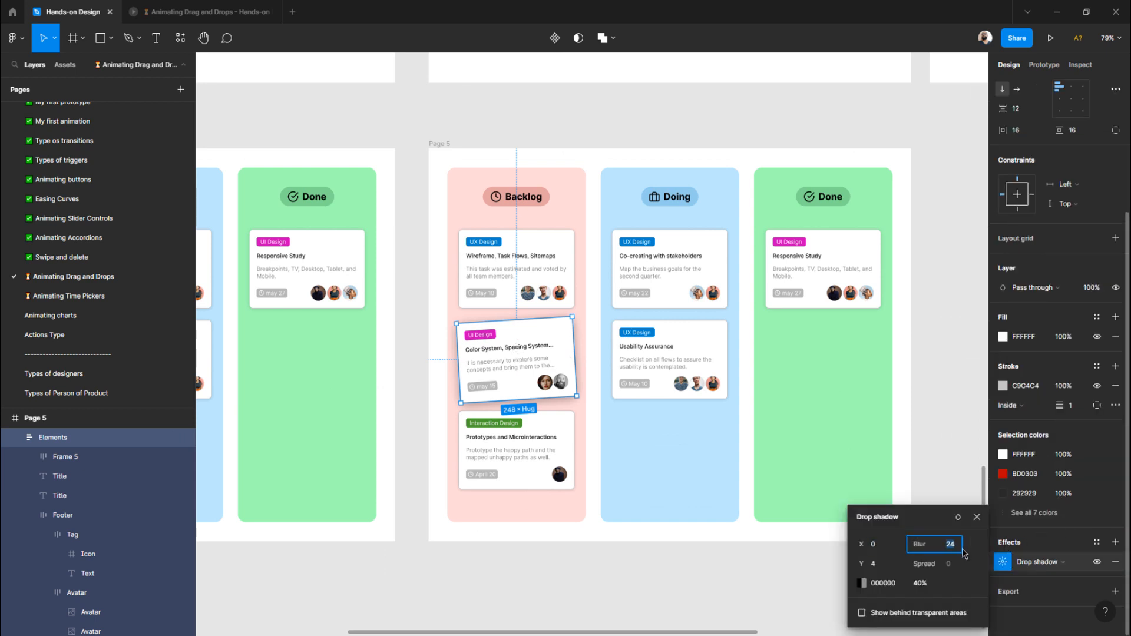
{"action": "left_click", "coordinate": [922, 588]}
{"action": "type", "text": "25"}
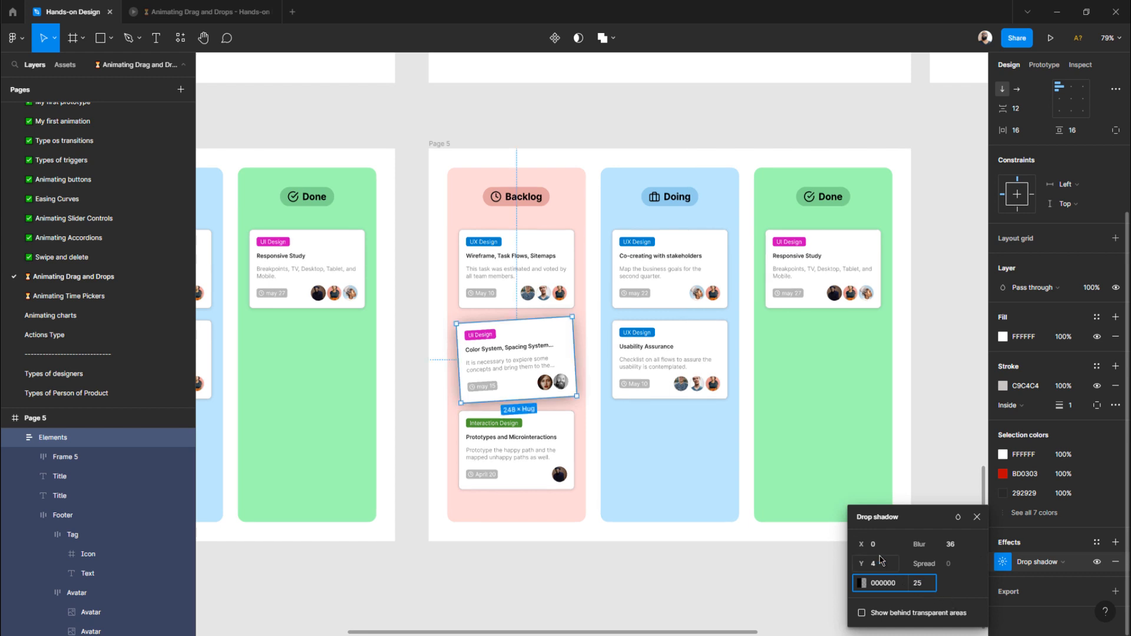
{"action": "left_click", "coordinate": [883, 565]}
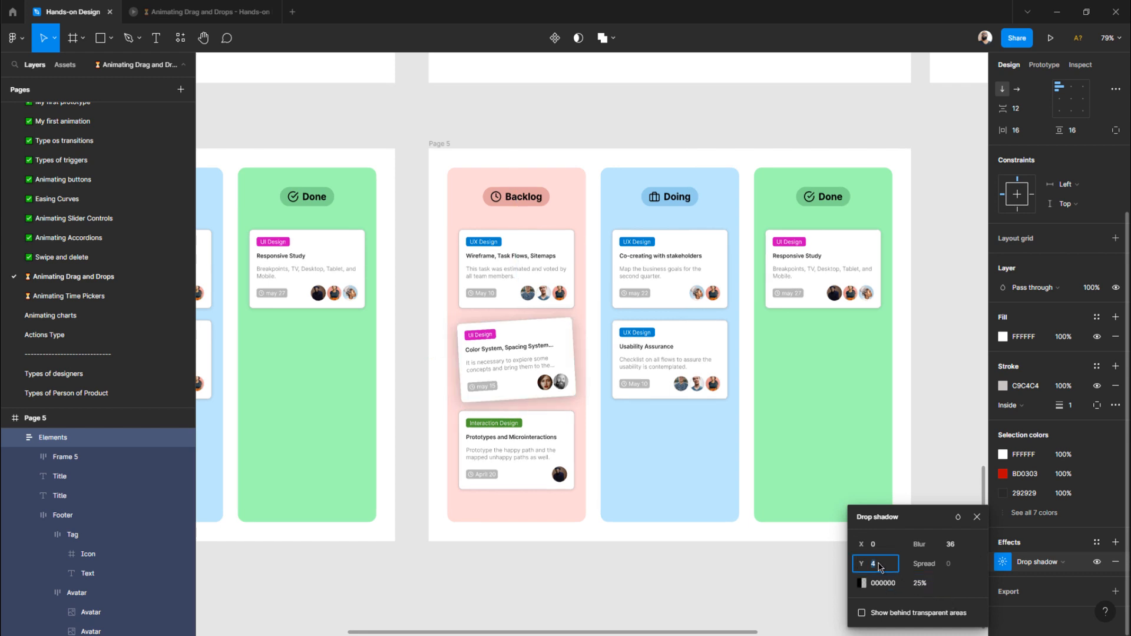
{"action": "left_click", "coordinate": [621, 524]}
- Duplicate the Page 5 frame and place the copy beside it, directly beneath Screen 6
{"action": "scroll", "coordinate": [551, 350], "scroll_direction": "up", "scroll_amount": 5}
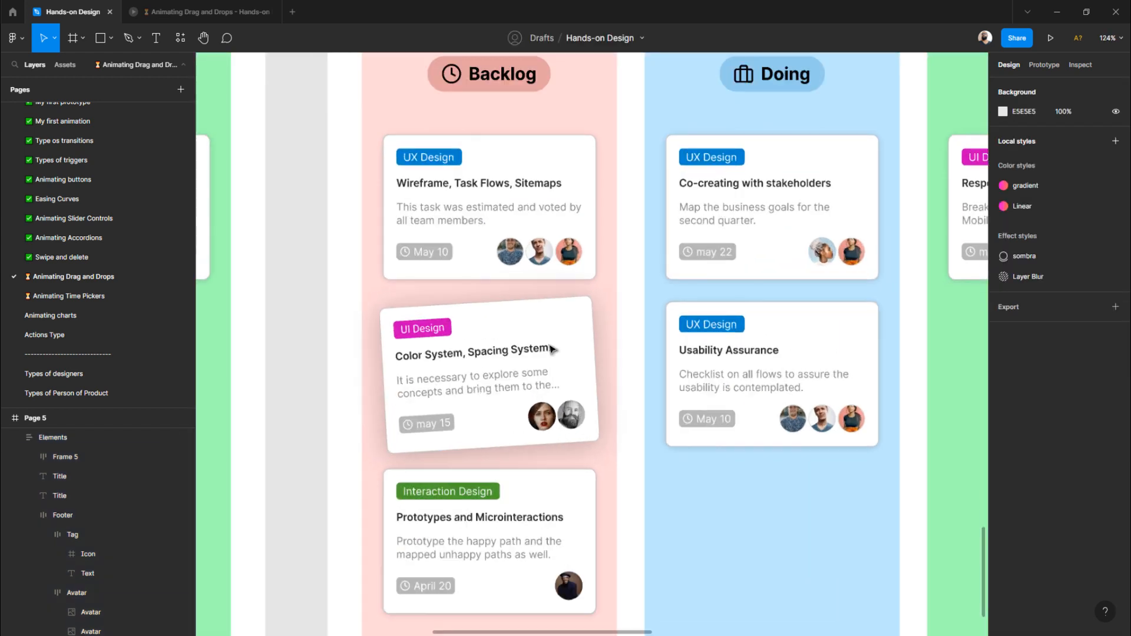
{"action": "scroll", "coordinate": [551, 350], "scroll_direction": "down", "scroll_amount": 8}
{"action": "scroll", "coordinate": [481, 230], "scroll_direction": "up", "scroll_amount": 3}
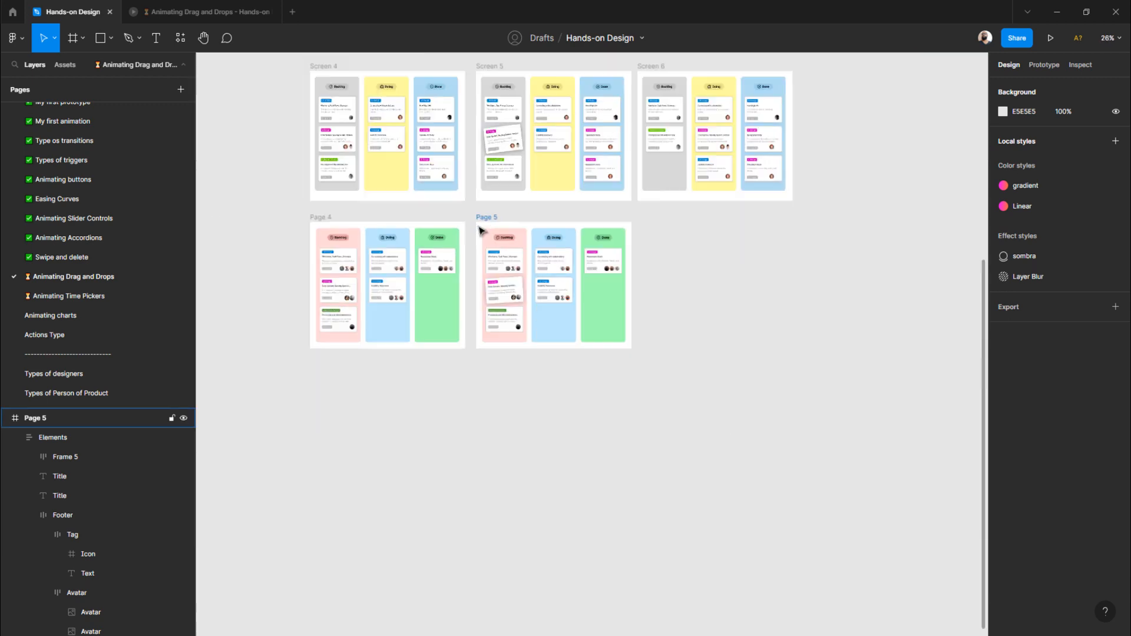
{"action": "scroll", "coordinate": [480, 230], "scroll_direction": "up", "scroll_amount": 3}
{"action": "left_click_drag", "start_coordinate": [487, 217], "coordinate": [741, 219]}
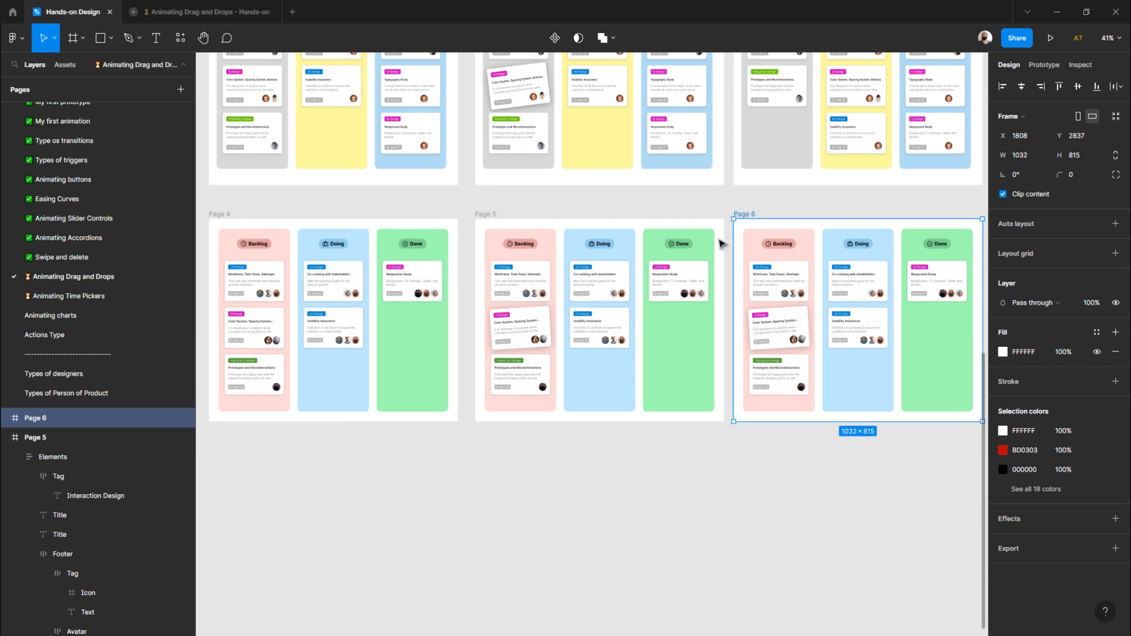
{"action": "scroll", "coordinate": [681, 293], "scroll_direction": "right", "scroll_amount": 3}
{"action": "scroll", "coordinate": [680, 292], "scroll_direction": "right", "scroll_amount": 2}
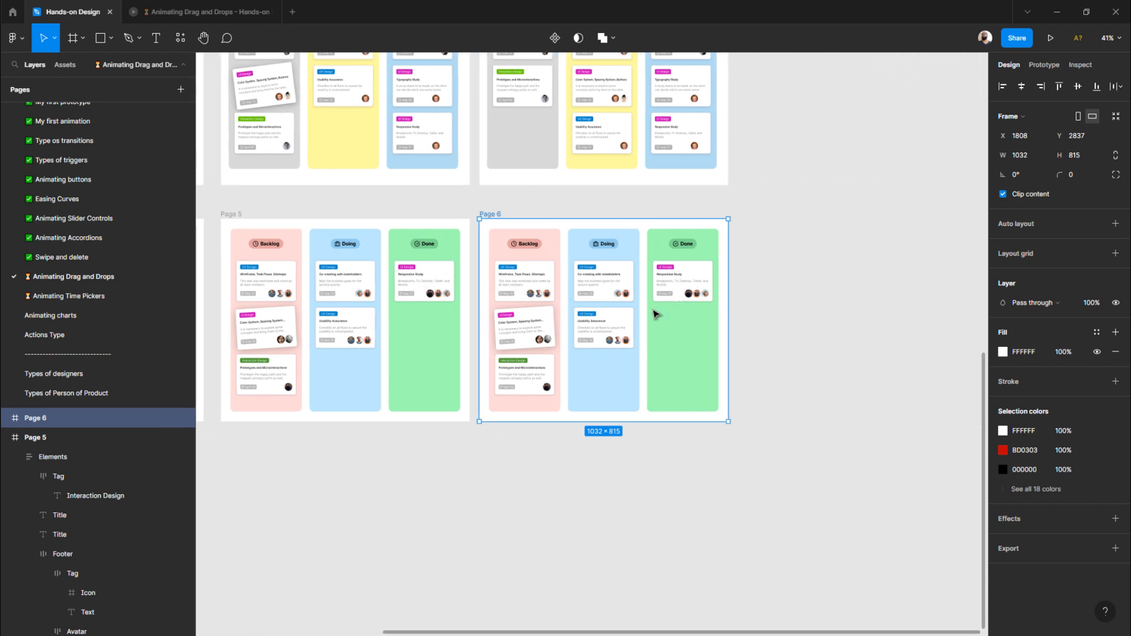
- On Page 6, lower the Usability Assurance card to Y 544 and move the tilted Color System card into the Doing column above it
{"action": "scroll", "coordinate": [589, 324], "scroll_direction": "up", "scroll_amount": 5}
{"action": "left_click", "coordinate": [596, 318]}
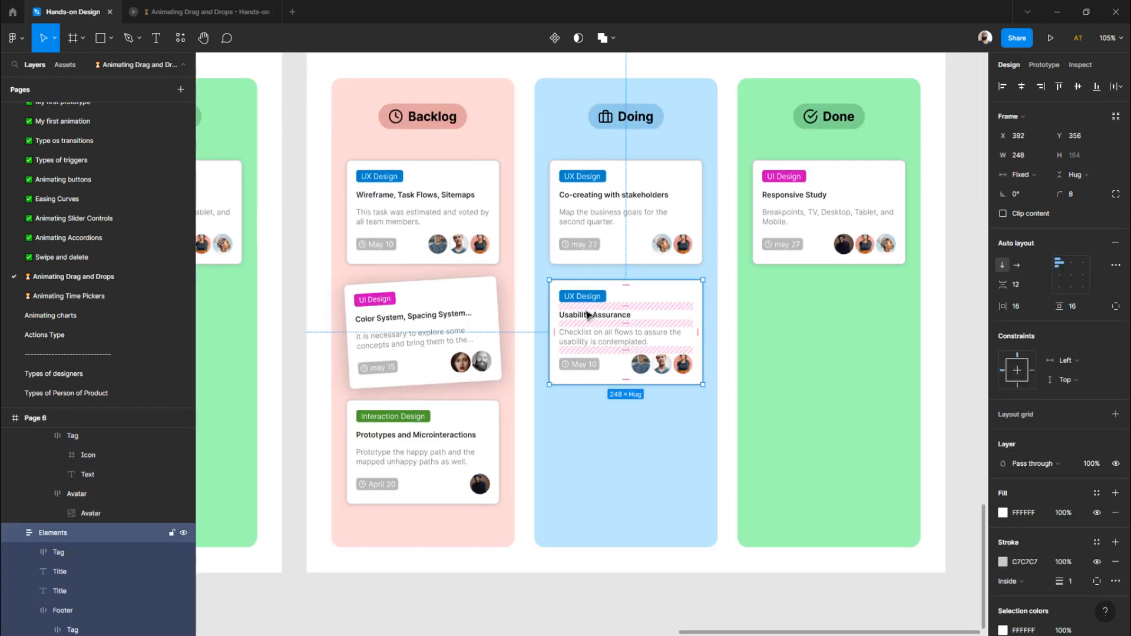
{"action": "left_click_drag", "start_coordinate": [591, 313], "coordinate": [592, 438]}
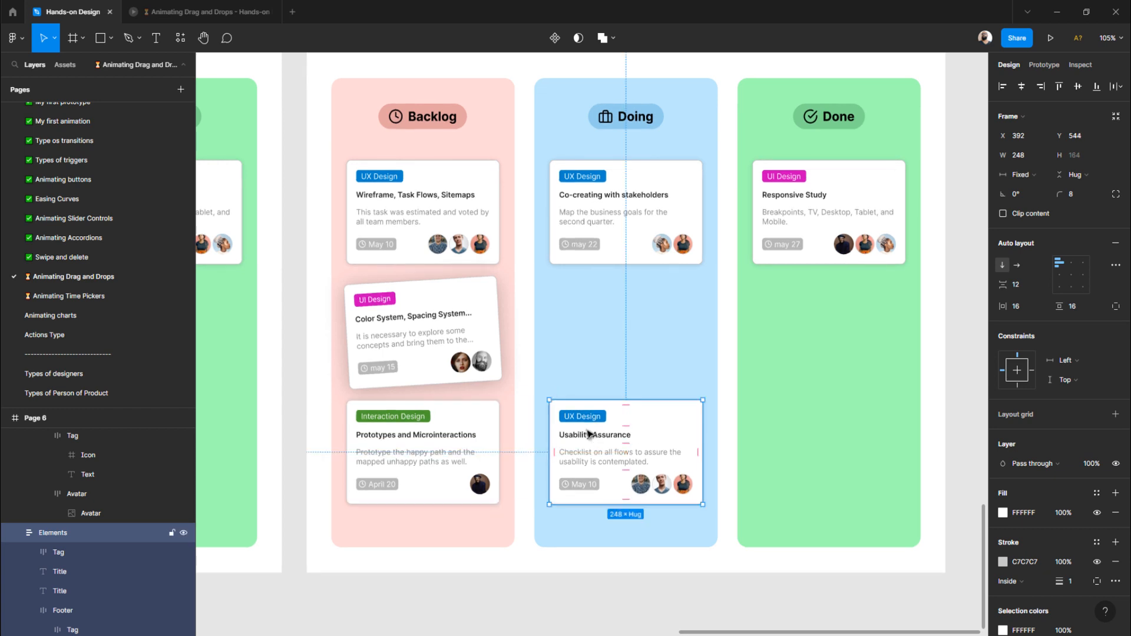
{"action": "left_click", "coordinate": [443, 324]}
{"action": "left_click_drag", "start_coordinate": [399, 323], "coordinate": [601, 334]}
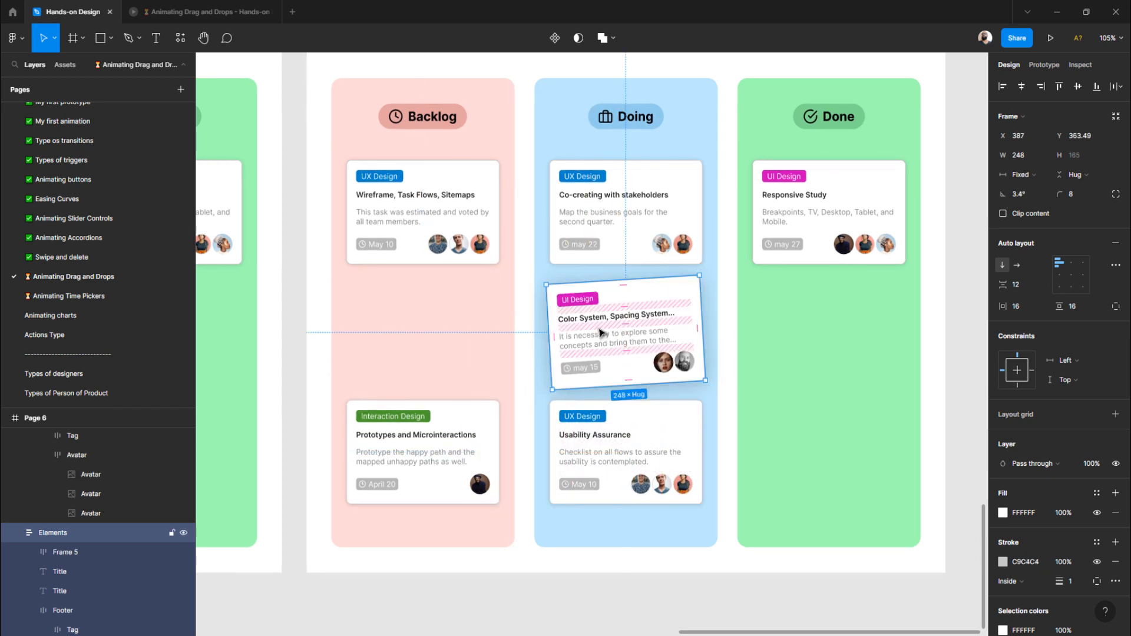
- Reset the rotation of Page 6's Color System card to 0° and align its X position to 392
{"action": "left_click", "coordinate": [1025, 199]}
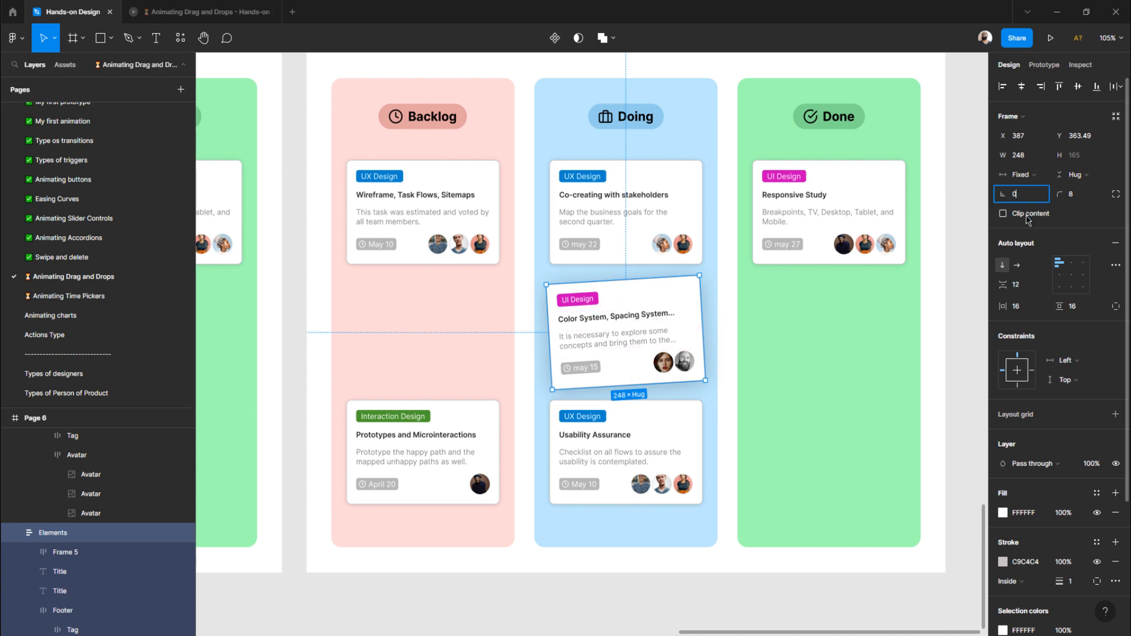
{"action": "key", "text": "Return"}
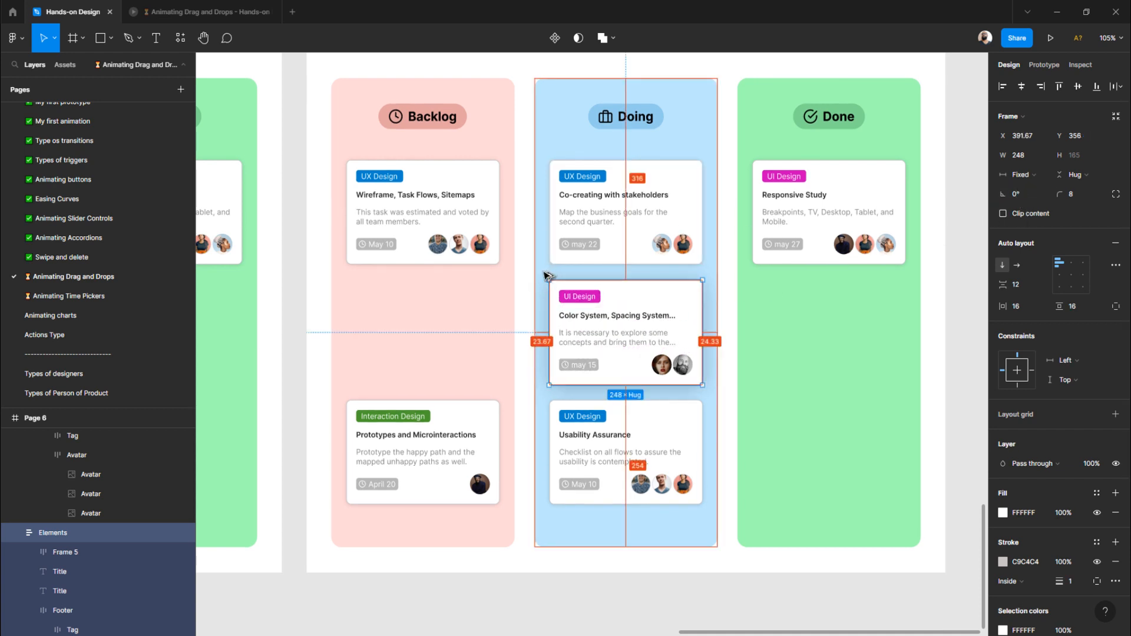
{"action": "left_click", "coordinate": [1037, 139]}
{"action": "left_click", "coordinate": [1036, 140]}
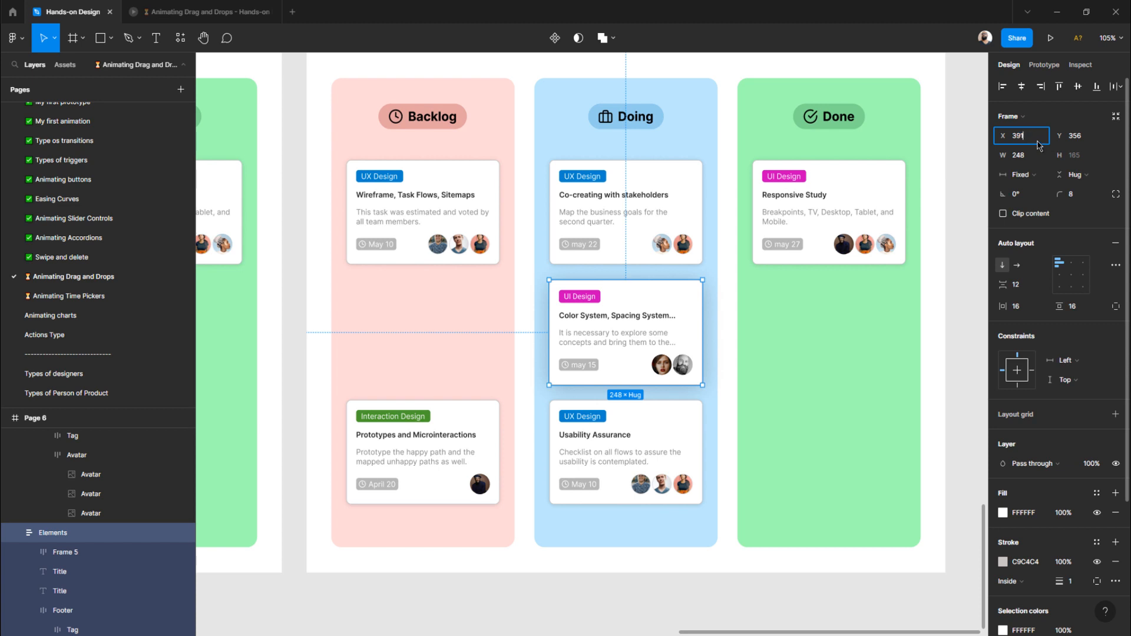
{"action": "key", "text": "Return"}
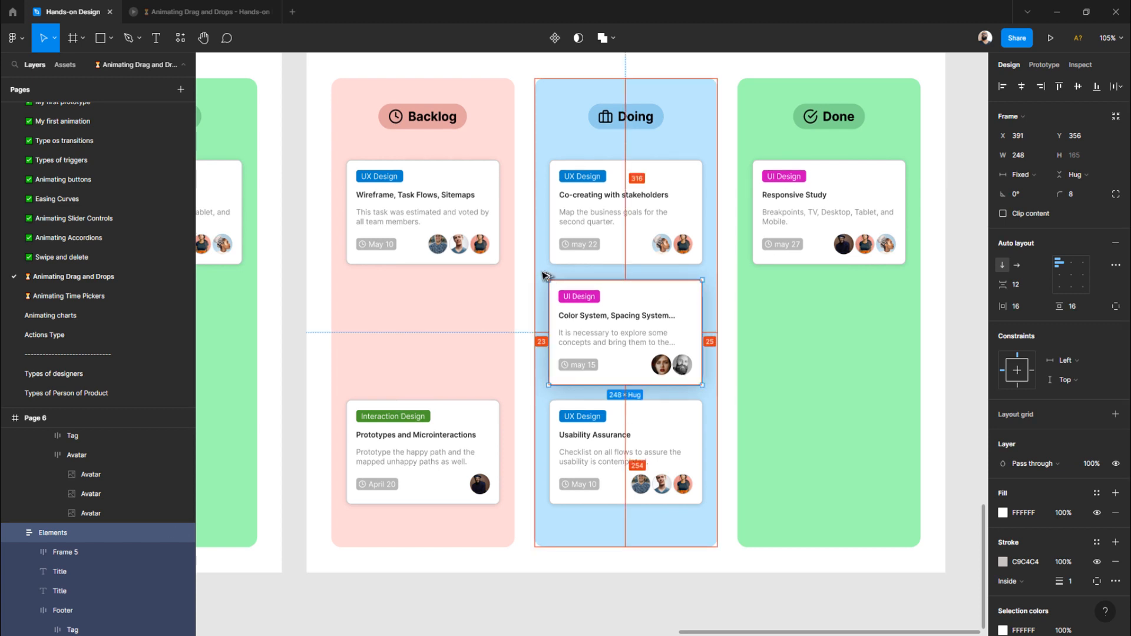
{"action": "key", "text": "Right"}
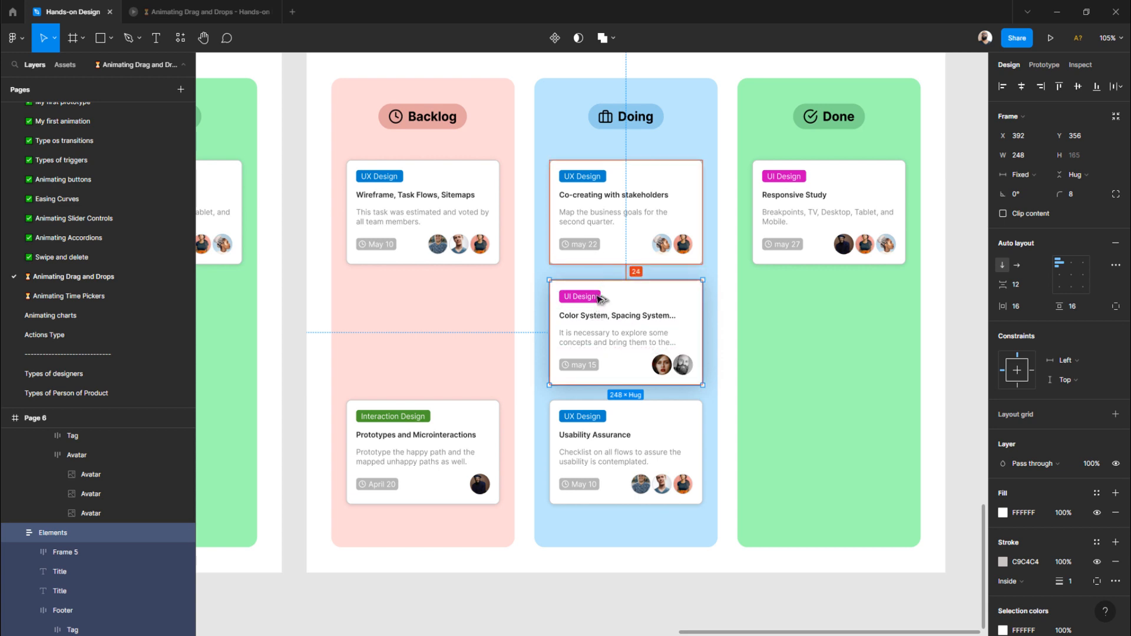
- Nudge the Prototypes and Microinteractions card on Page 4 down to Y 545
{"action": "left_click", "coordinate": [595, 426]}
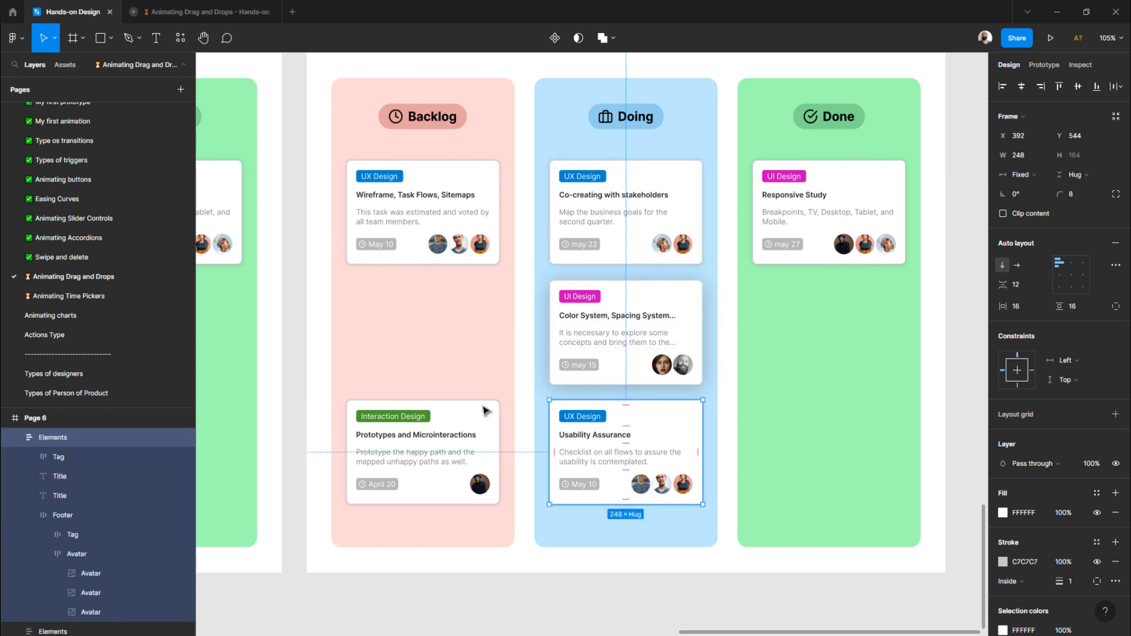
{"action": "scroll", "coordinate": [480, 411], "scroll_direction": "left", "scroll_amount": 15}
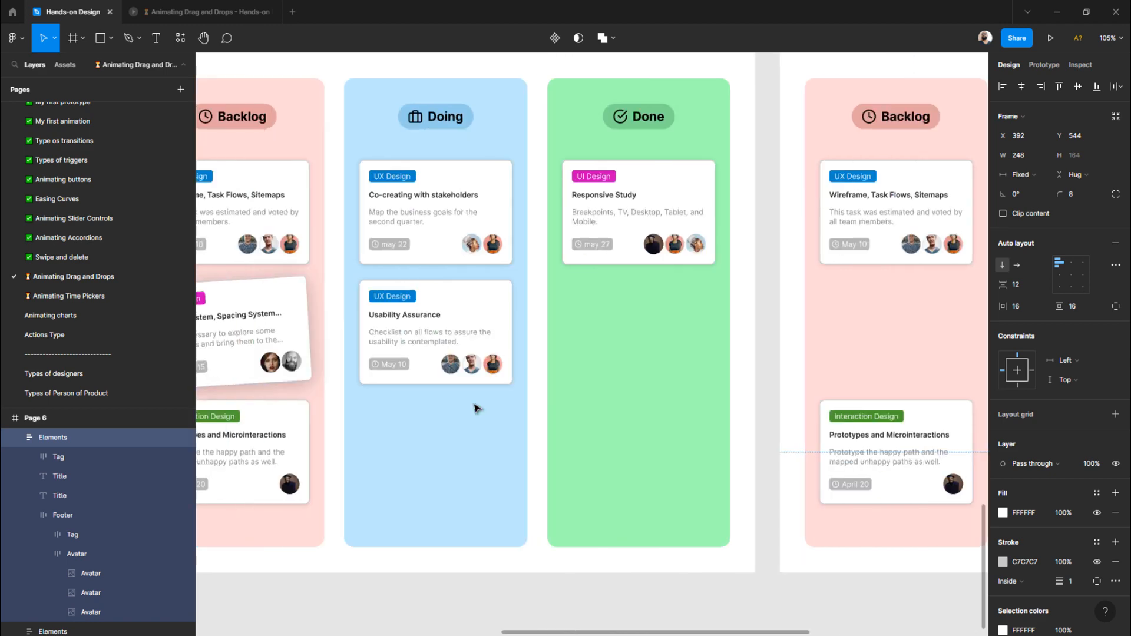
{"action": "scroll", "coordinate": [477, 408], "scroll_direction": "left", "scroll_amount": 8}
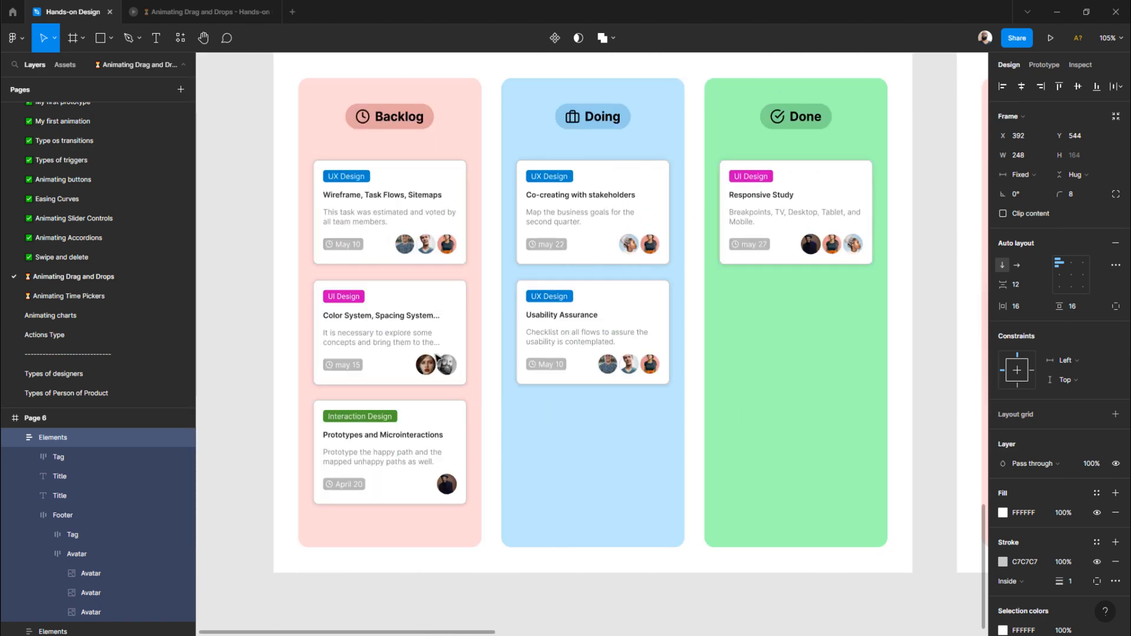
{"action": "left_click", "coordinate": [436, 357]}
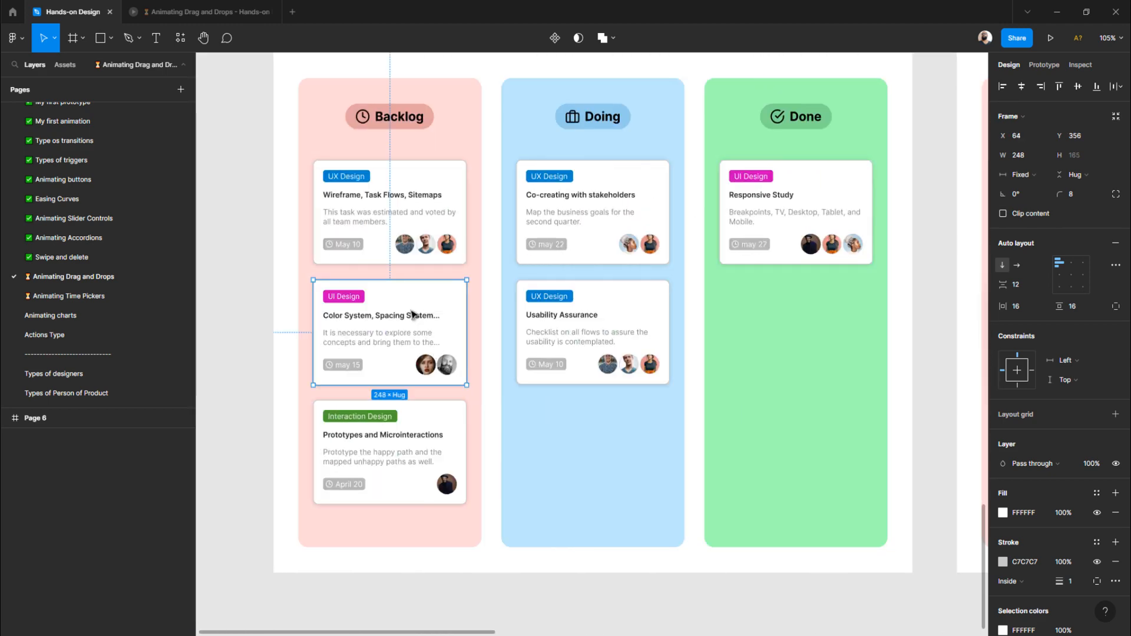
{"action": "left_click", "coordinate": [379, 441]}
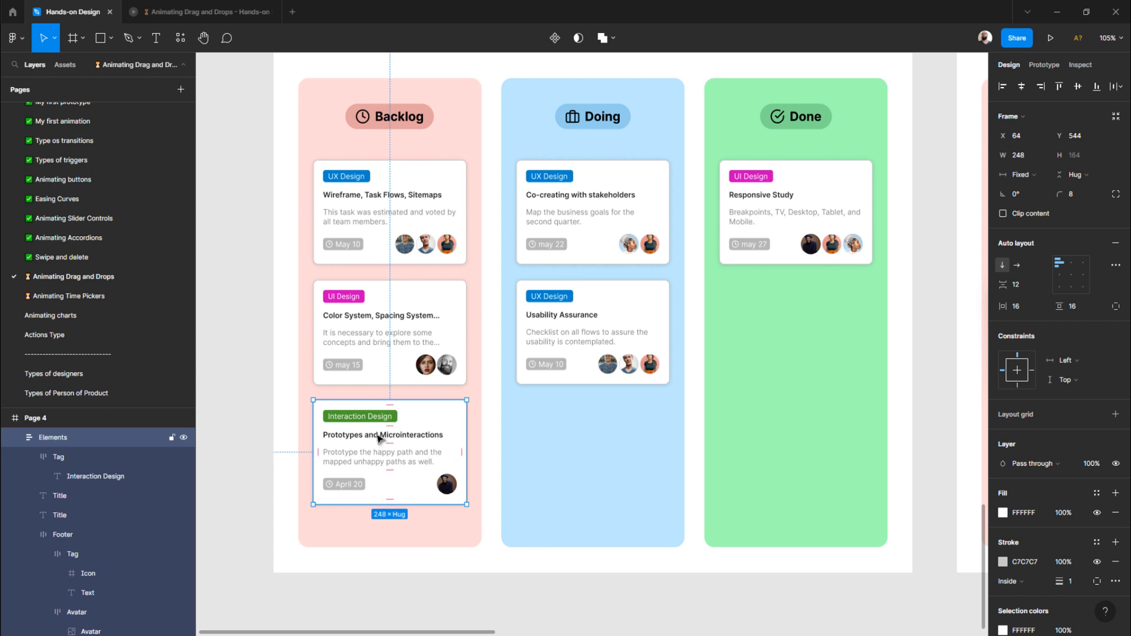
{"action": "left_click_drag", "start_coordinate": [377, 435], "coordinate": [378, 437]}
- Nudge the Prototypes and Microinteractions card on Page 5 down to Y 545
{"action": "scroll", "coordinate": [608, 416], "scroll_direction": "down", "scroll_amount": 2}
{"action": "scroll", "coordinate": [610, 418], "scroll_direction": "right", "scroll_amount": 4}
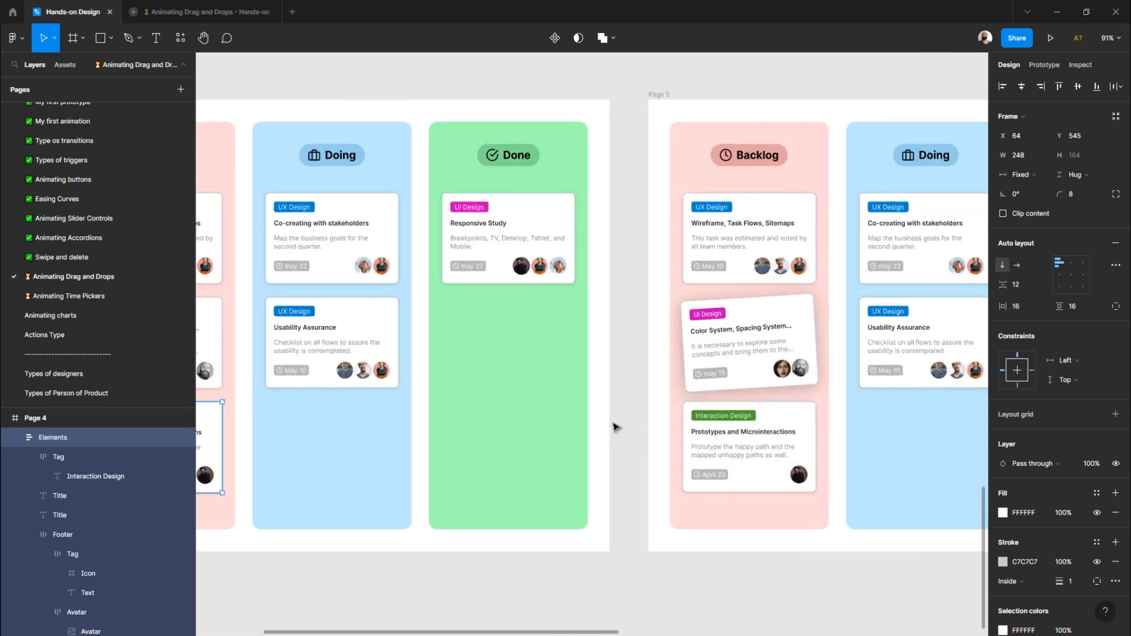
{"action": "left_click", "coordinate": [716, 436]}
{"action": "left_click_drag", "start_coordinate": [716, 439], "coordinate": [716, 439]}
{"action": "scroll", "coordinate": [709, 441], "scroll_direction": "right", "scroll_amount": 6}
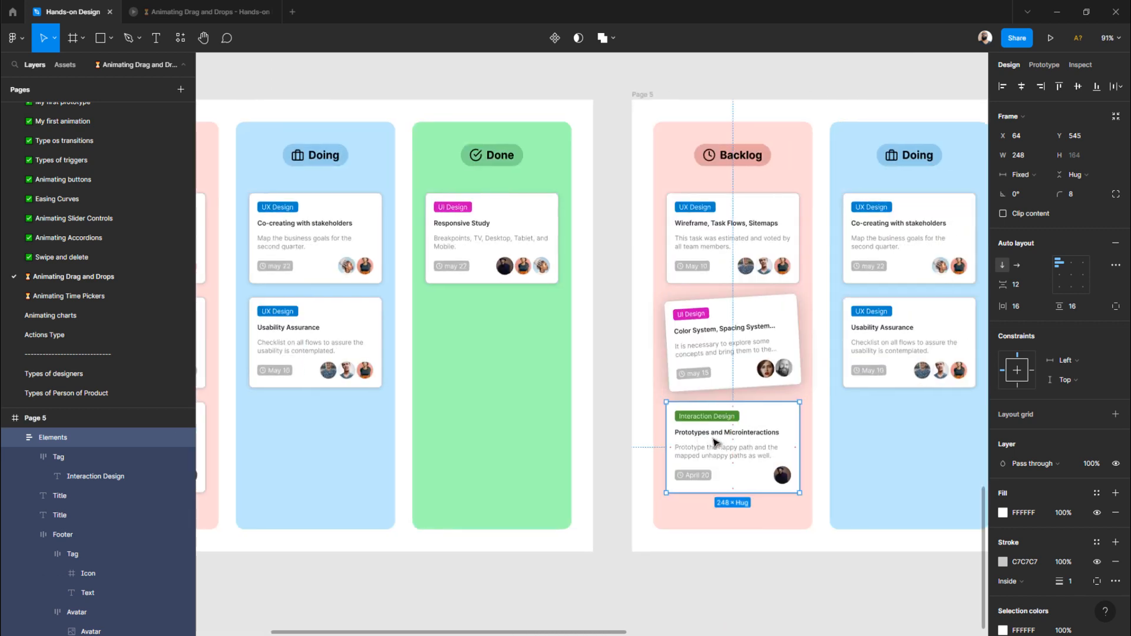
- Nudge Page 6's Usability Assurance card in the Doing column down to Y 545
{"action": "scroll", "coordinate": [649, 434], "scroll_direction": "down", "scroll_amount": 2}
{"action": "scroll", "coordinate": [649, 435], "scroll_direction": "right", "scroll_amount": 4}
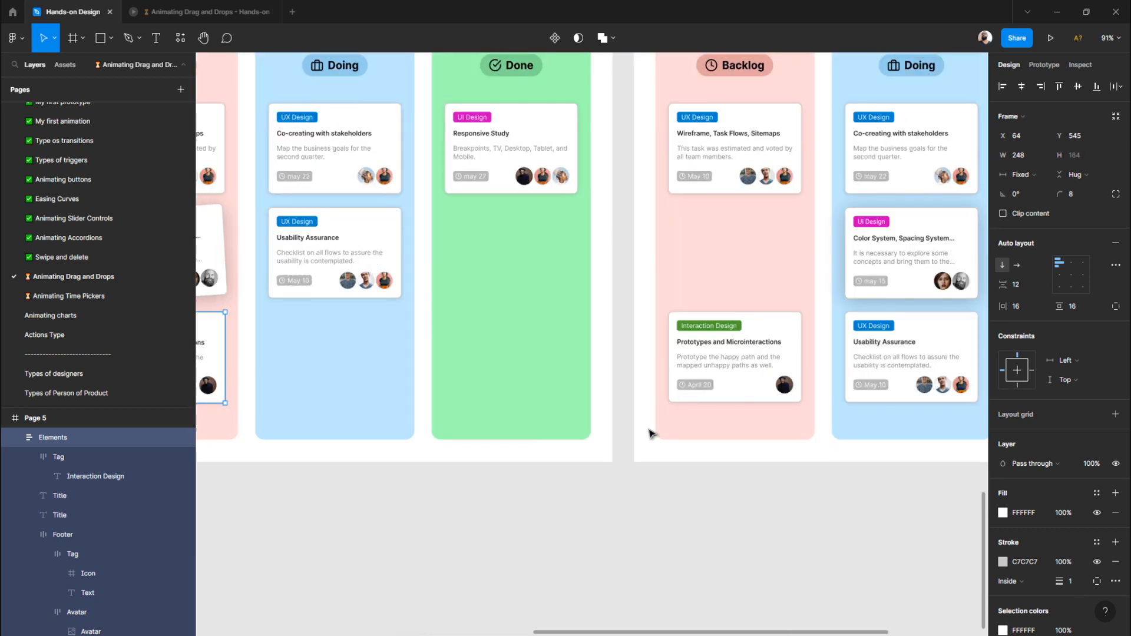
{"action": "scroll", "coordinate": [784, 344], "scroll_direction": "right", "scroll_amount": 1}
{"action": "left_click", "coordinate": [834, 338]}
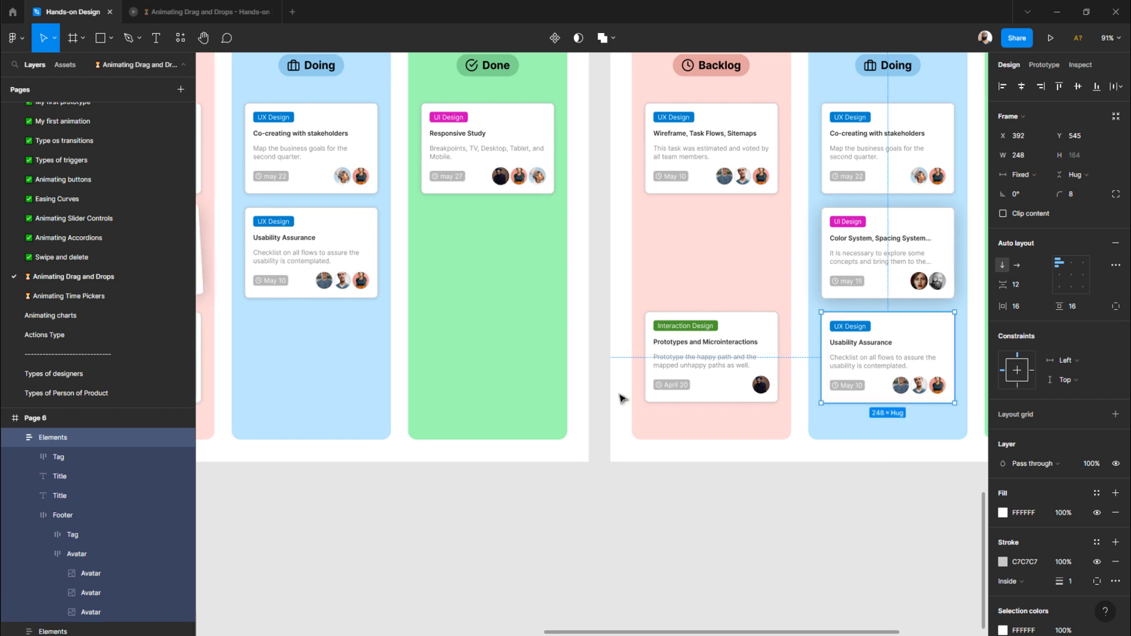
- Move Page 6's Prototypes and Microinteractions card up to Y 356, directly beneath the Wireframe card in Backlog
{"action": "scroll", "coordinate": [607, 318], "scroll_direction": "left", "scroll_amount": 6}
{"action": "scroll", "coordinate": [630, 275], "scroll_direction": "right", "scroll_amount": 7}
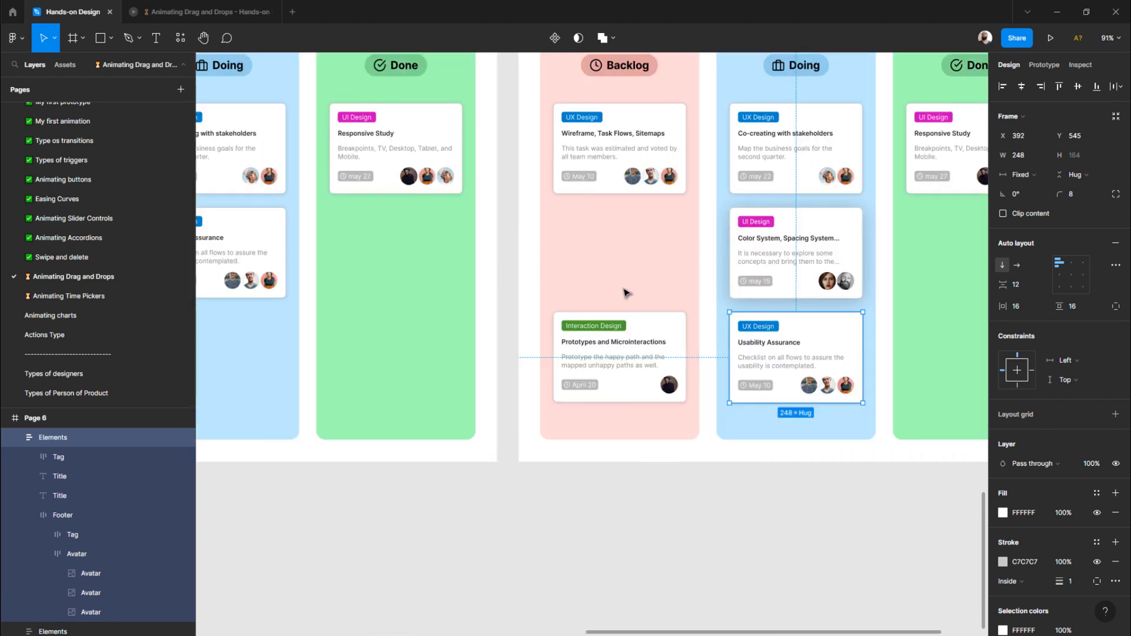
{"action": "left_click", "coordinate": [599, 341]}
{"action": "left_click_drag", "start_coordinate": [617, 341], "coordinate": [626, 250]}
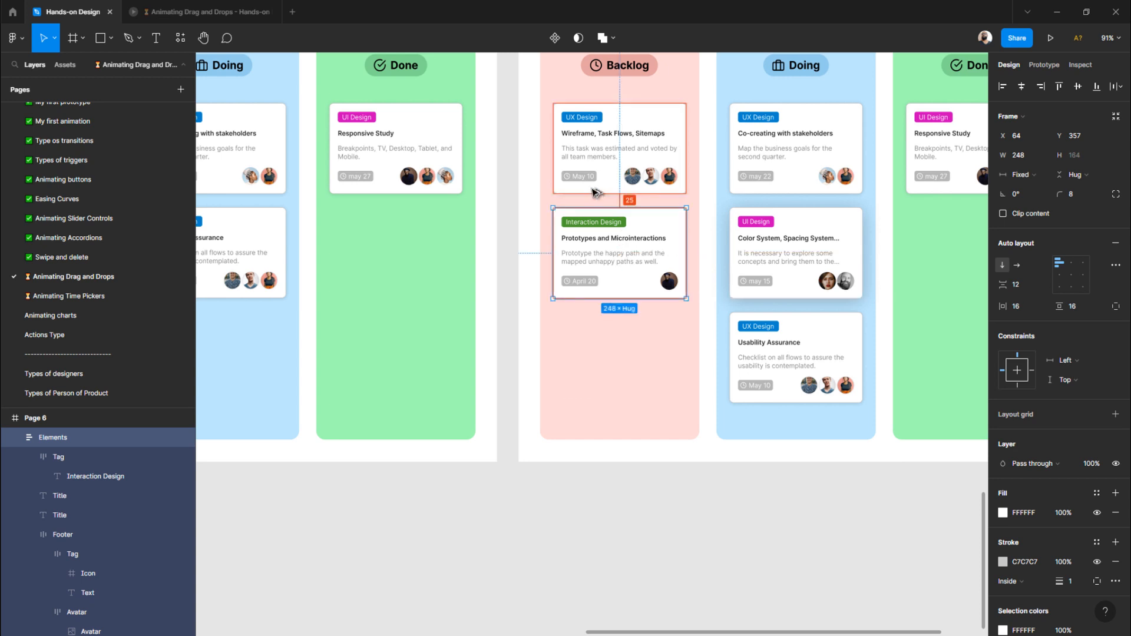
{"action": "key", "text": "Up"}
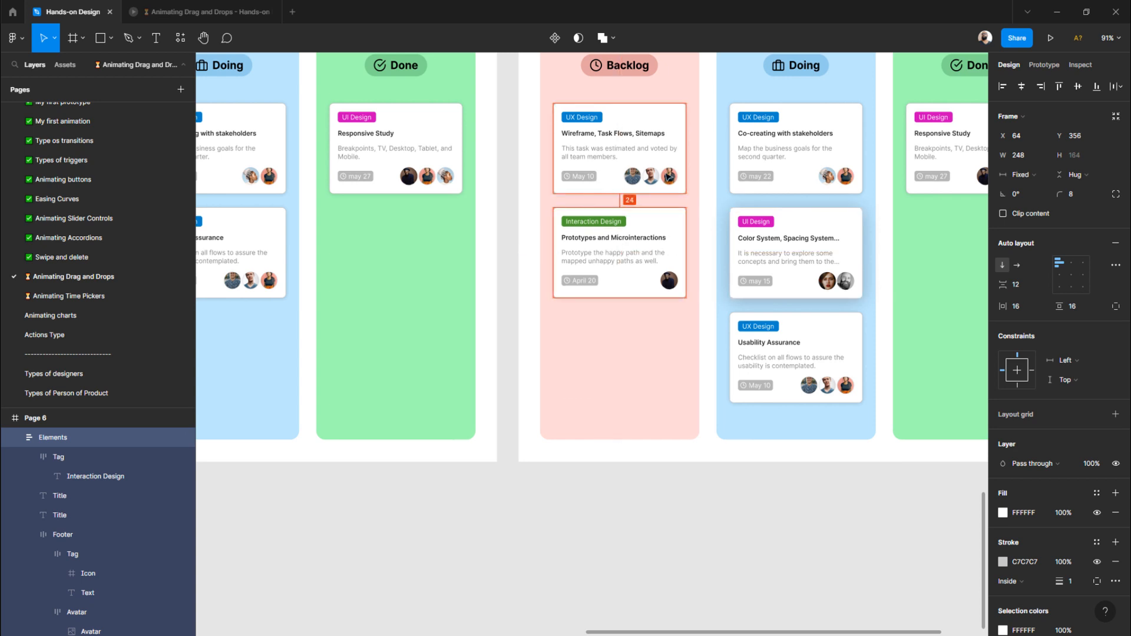
- Copy the properties of Page 6's Usability Assurance card
{"action": "left_click", "coordinate": [787, 234]}
{"action": "scroll", "coordinate": [654, 274], "scroll_direction": "right", "scroll_amount": 1}
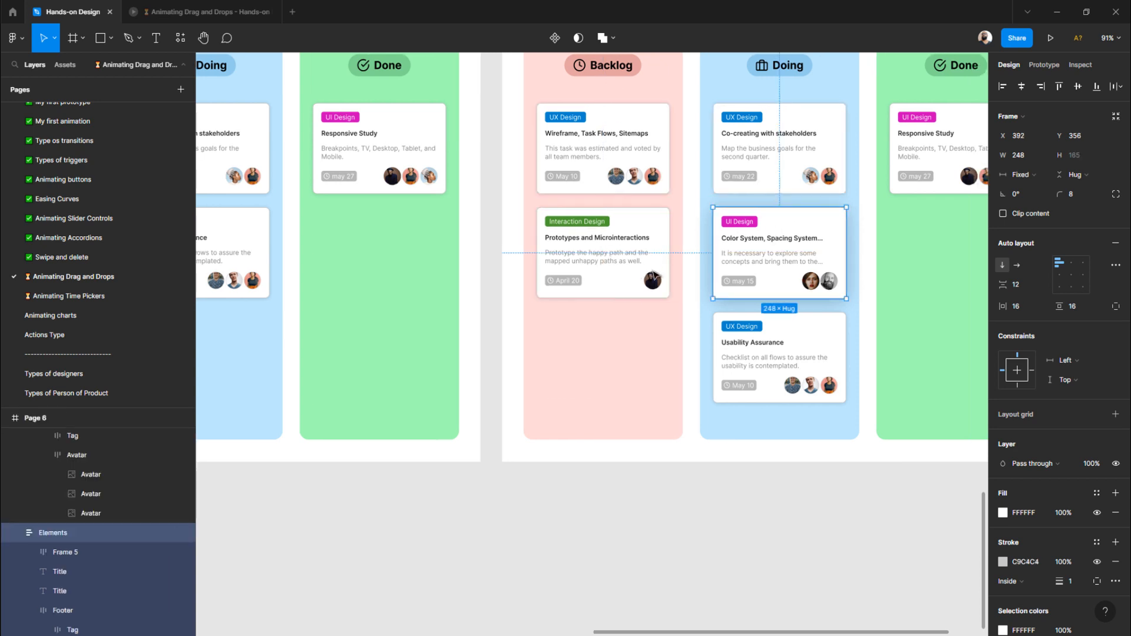
{"action": "scroll", "coordinate": [654, 274], "scroll_direction": "right", "scroll_amount": 5}
{"action": "left_click", "coordinate": [670, 230]}
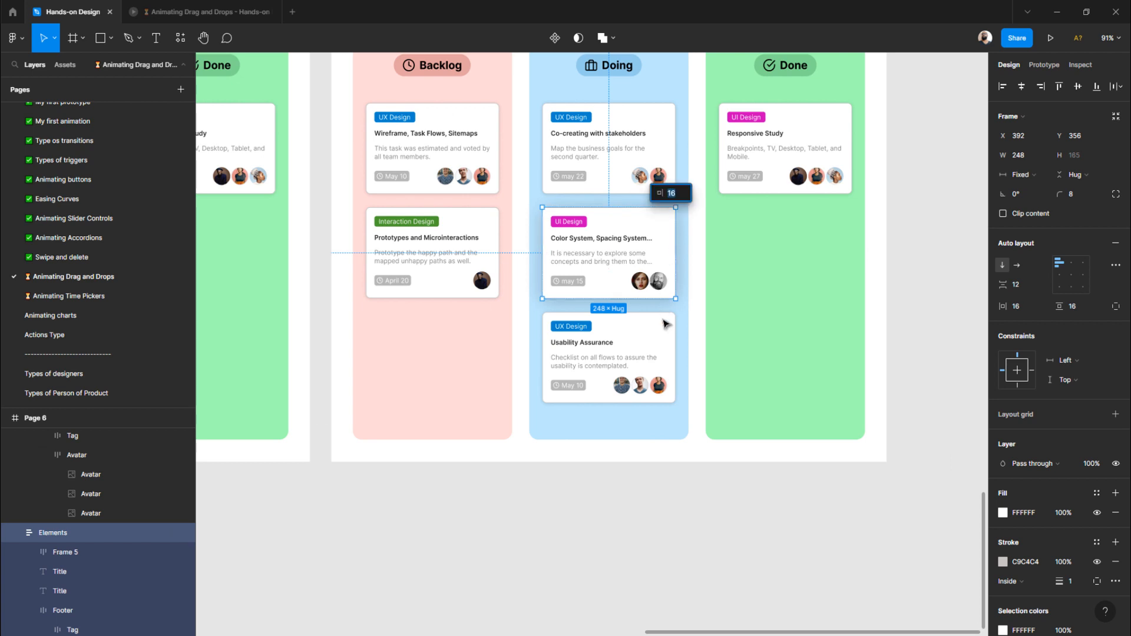
{"action": "left_click", "coordinate": [648, 448]}
{"action": "left_click", "coordinate": [669, 317]}
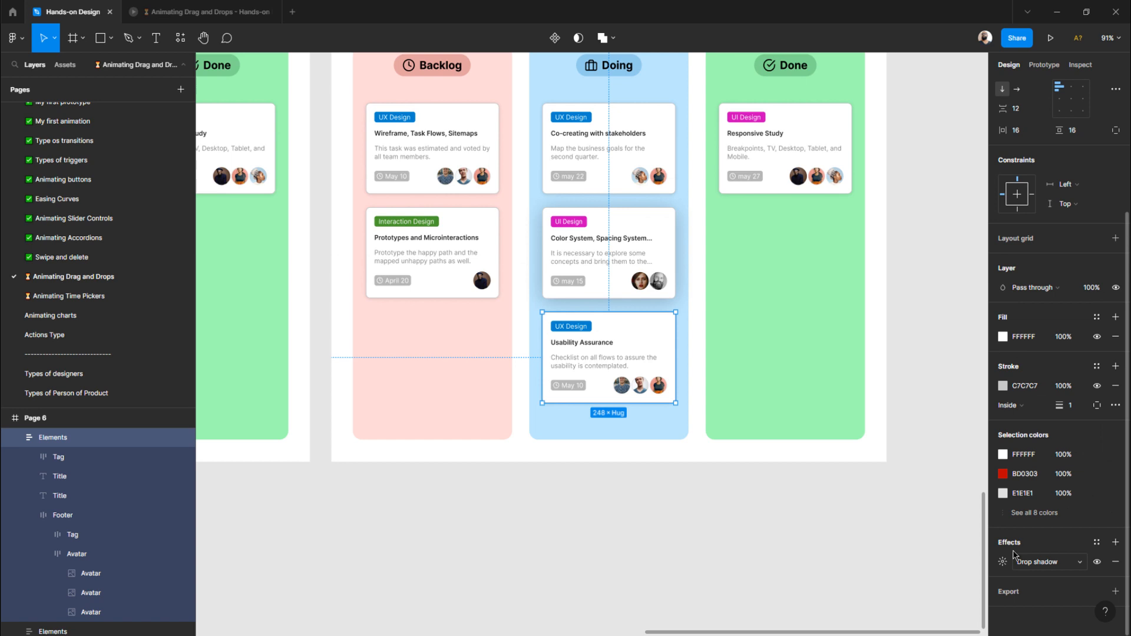
{"action": "right_click", "coordinate": [661, 335]}
{"action": "mouse_move", "coordinate": [661, 335]}
{"action": "mouse_move", "coordinate": [700, 293]}
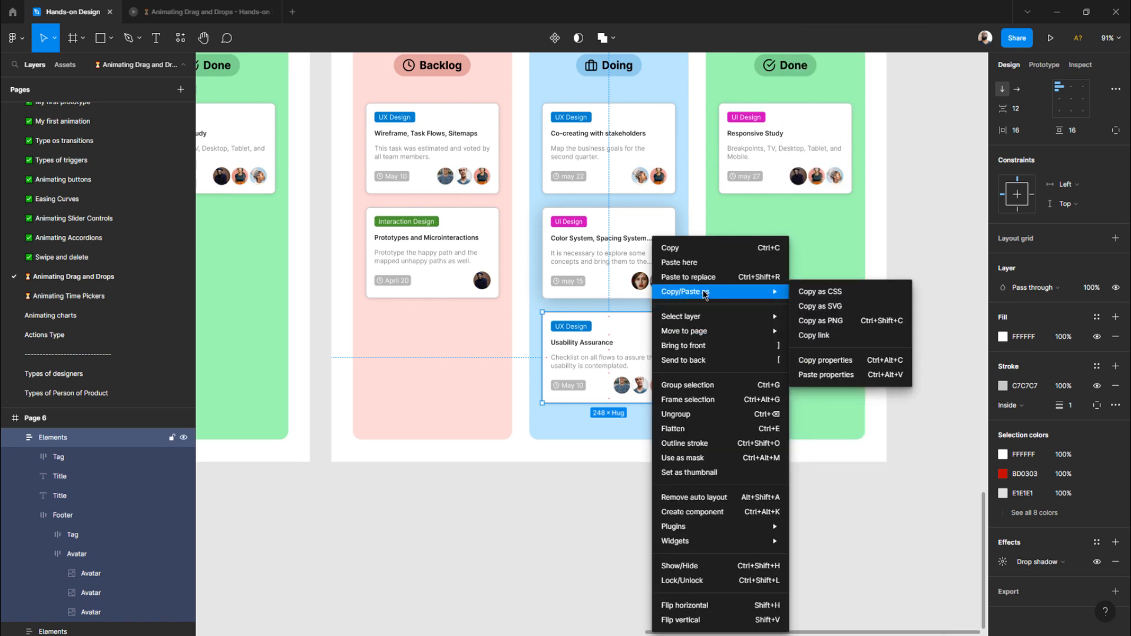
{"action": "left_click", "coordinate": [841, 363]}
- Paste the copied properties onto Page 6's Color System card and clear the selection
{"action": "left_click", "coordinate": [666, 216]}
{"action": "right_click", "coordinate": [662, 215]}
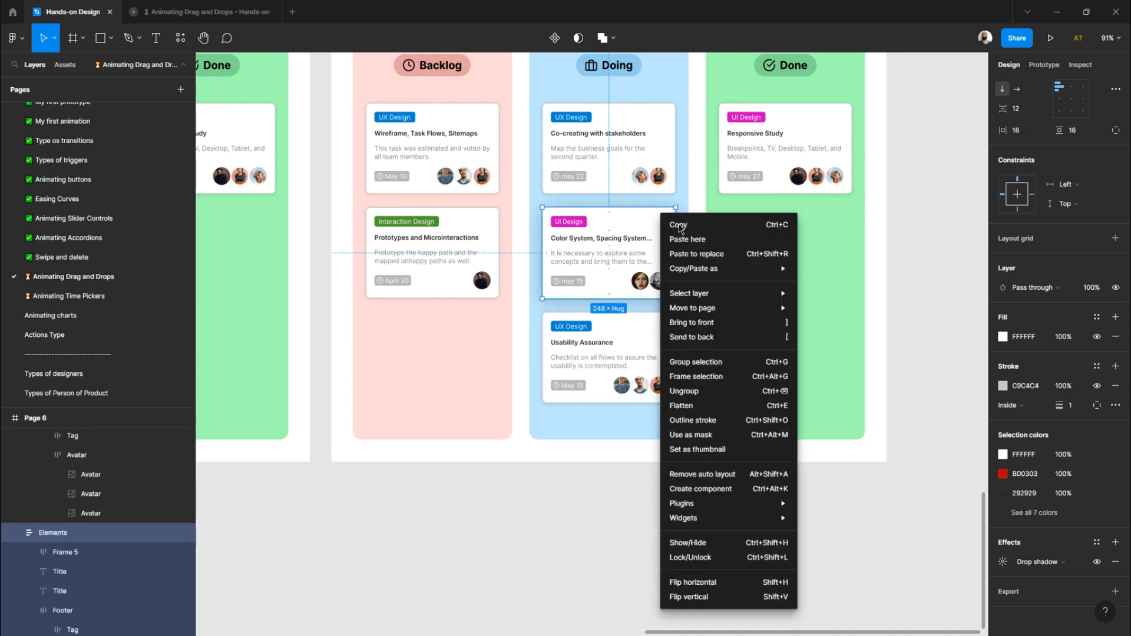
{"action": "mouse_move", "coordinate": [707, 276]}
{"action": "left_click", "coordinate": [834, 352]}
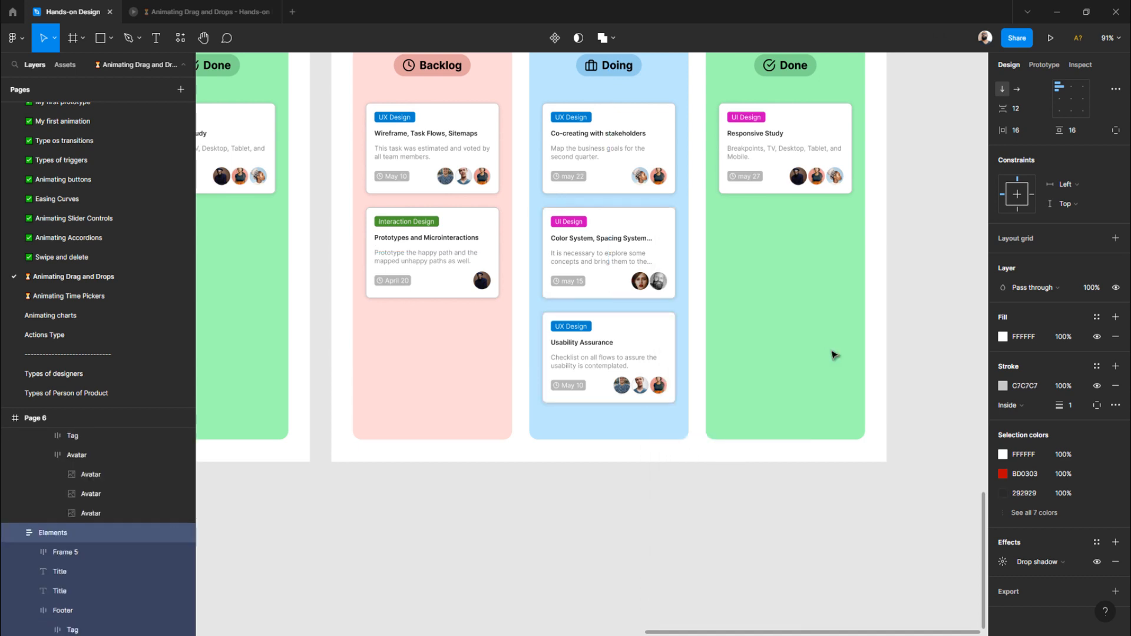
{"action": "key", "text": "Escape"}
- Examine the card shadows and spacing across the columns of Page 6
{"action": "scroll", "coordinate": [602, 254], "scroll_direction": "up", "scroll_amount": 5, "text": "ctrl"}
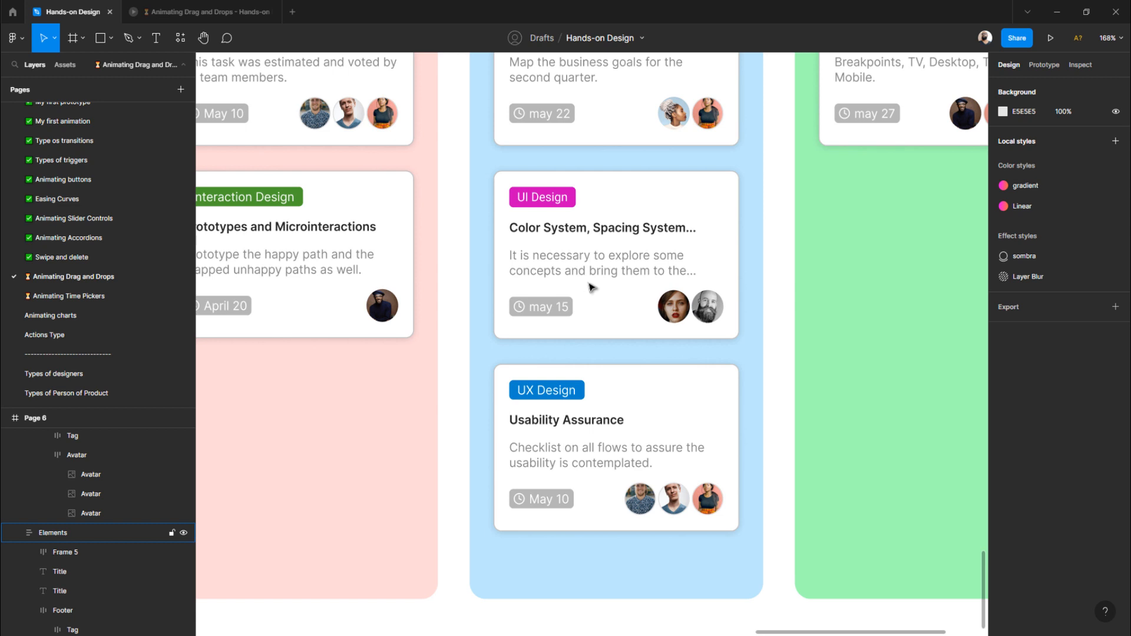
{"action": "scroll", "coordinate": [631, 301], "scroll_direction": "down", "scroll_amount": 5, "text": "ctrl"}
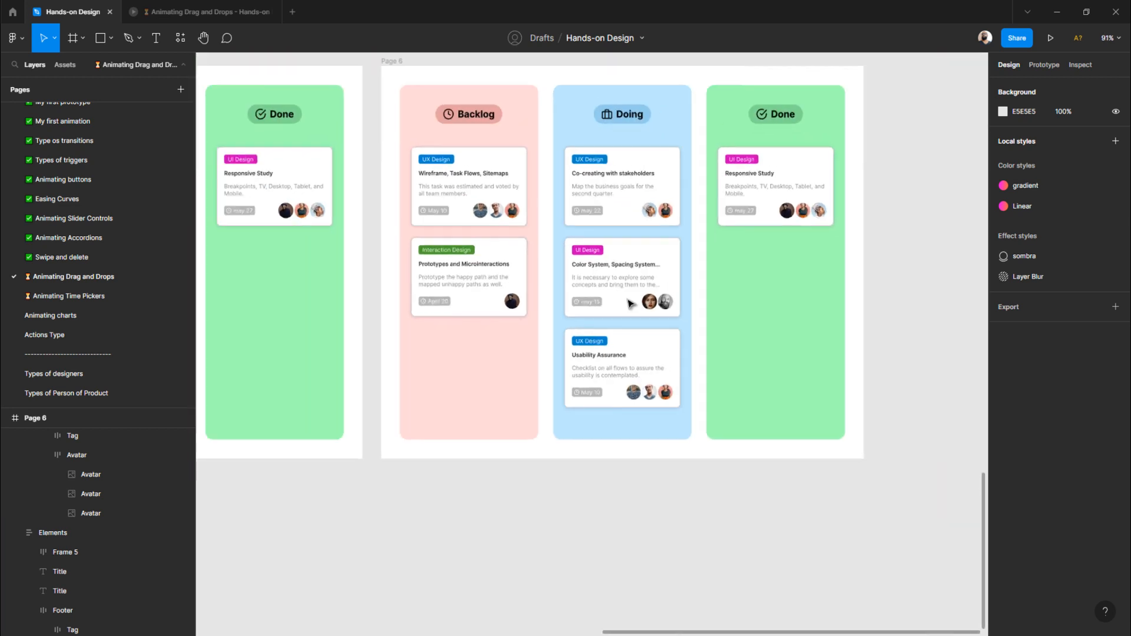
{"action": "scroll", "coordinate": [628, 303], "scroll_direction": "down", "scroll_amount": 3, "text": "ctrl"}
{"action": "scroll", "coordinate": [615, 295], "scroll_direction": "up", "scroll_amount": 6, "text": "ctrl"}
{"action": "scroll", "coordinate": [615, 295], "scroll_direction": "down", "scroll_amount": 4, "text": "ctrl"}
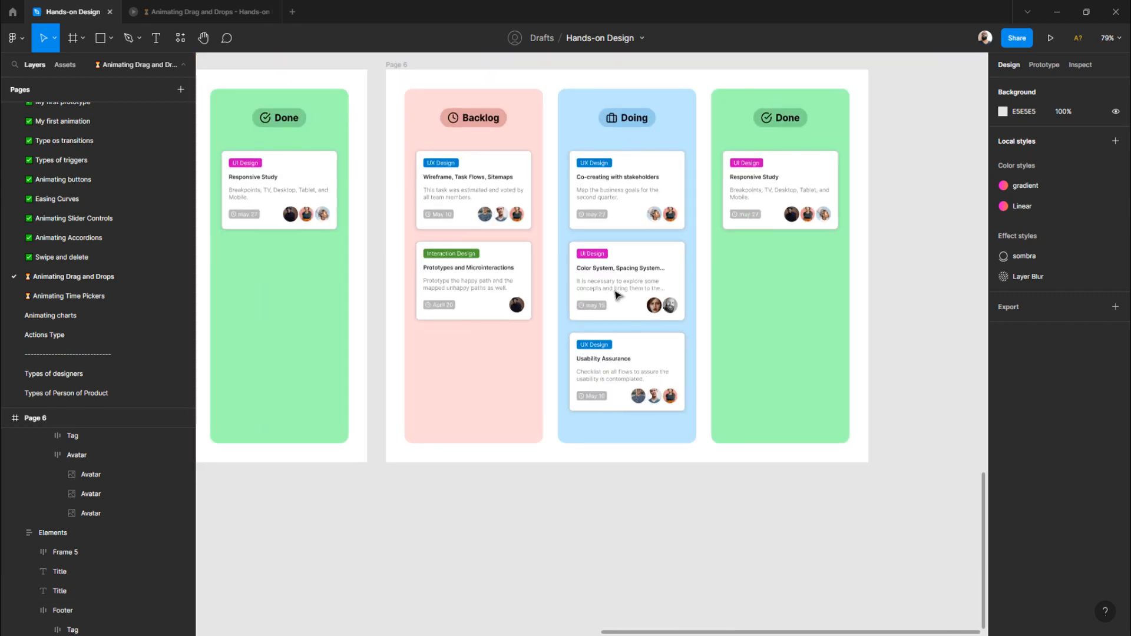
{"action": "scroll", "coordinate": [616, 295], "scroll_direction": "down", "scroll_amount": 1, "text": "ctrl"}
{"action": "scroll", "coordinate": [591, 292], "scroll_direction": "down", "scroll_amount": 2, "text": "ctrl"}
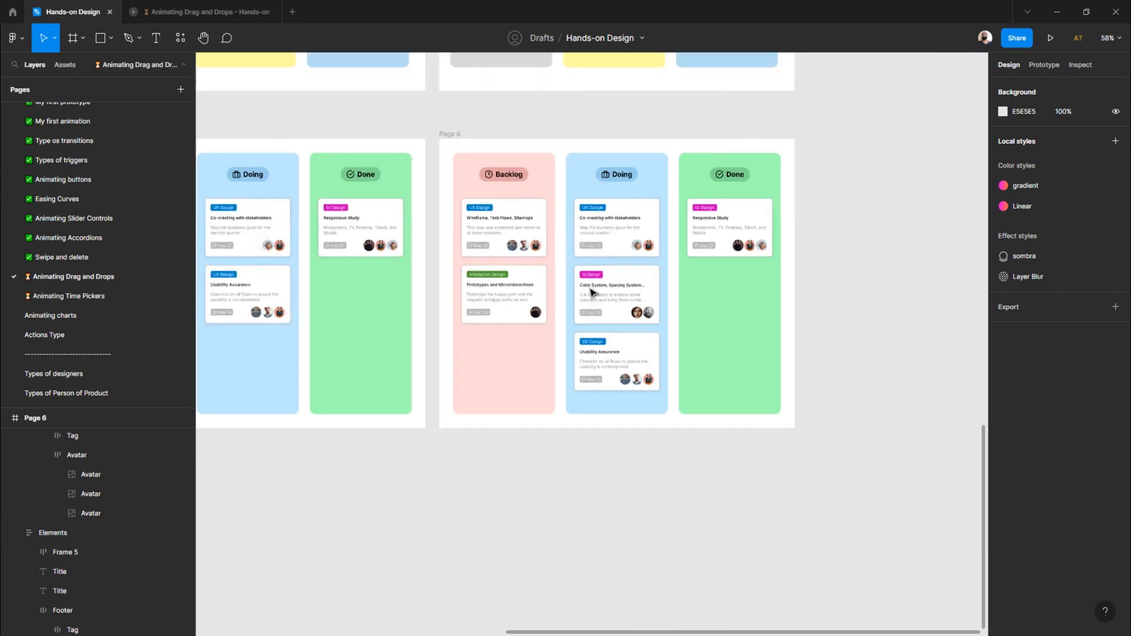
- Connect Page 4's Color System card to the Page 5 frame with a prototype interaction
{"action": "scroll", "coordinate": [591, 292], "scroll_direction": "down", "scroll_amount": 2, "text": "ctrl"}
{"action": "scroll", "coordinate": [530, 288], "scroll_direction": "left", "scroll_amount": 8}
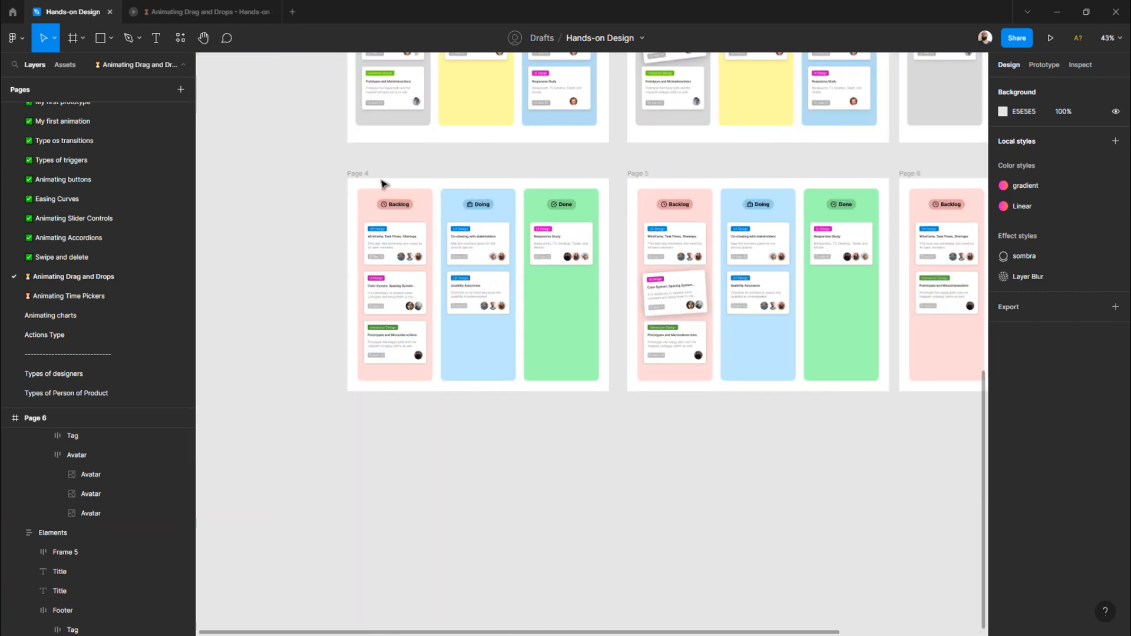
{"action": "left_click", "coordinate": [356, 173]}
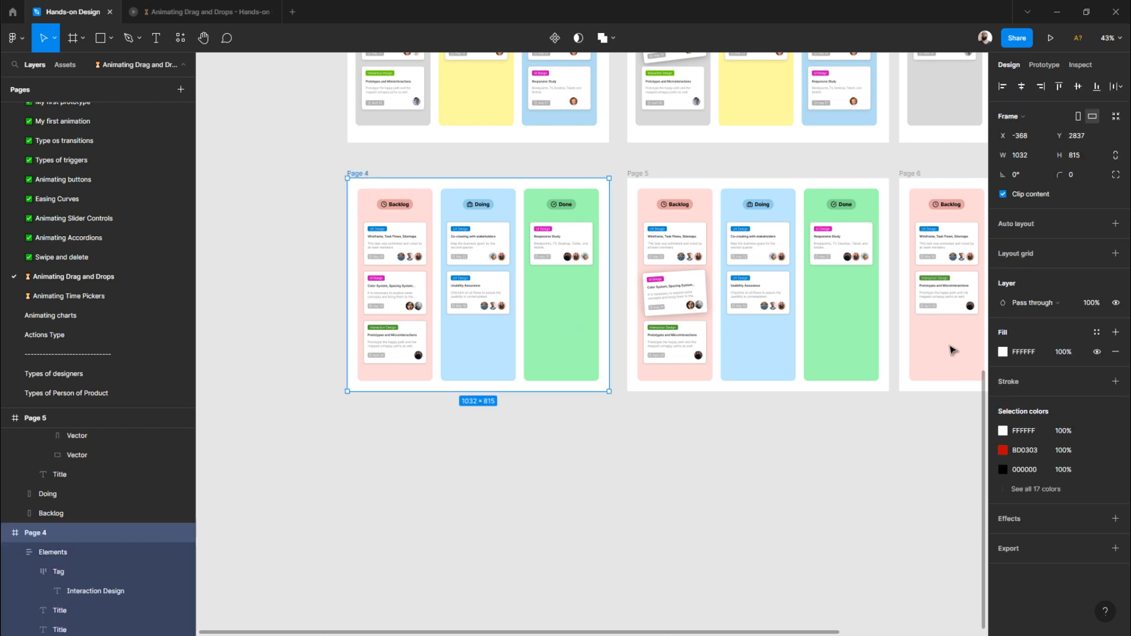
{"action": "left_click", "coordinate": [1042, 66]}
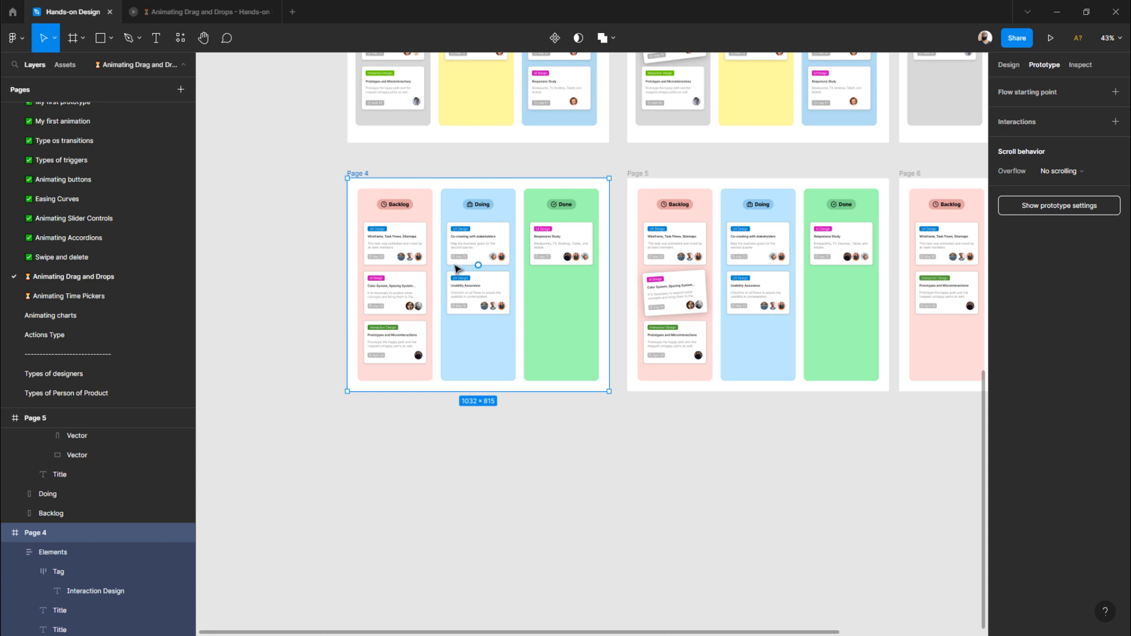
{"action": "left_click", "coordinate": [408, 295]}
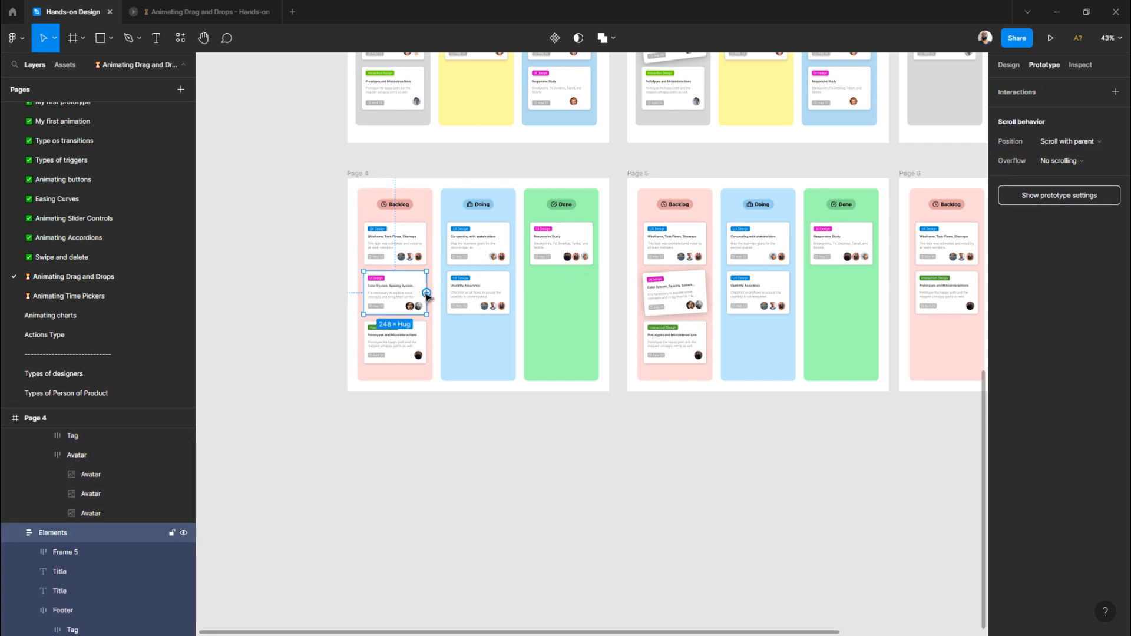
{"action": "left_click_drag", "start_coordinate": [426, 292], "coordinate": [710, 316]}
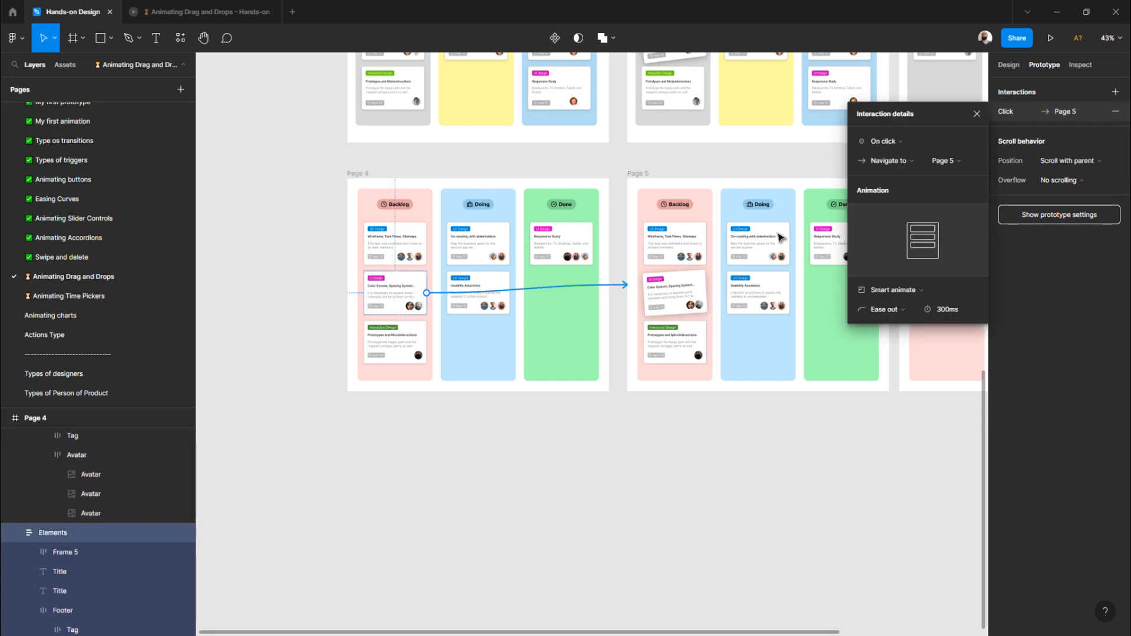
- Set the trigger of Page 4's Color System card interaction to While pressing
{"action": "left_click", "coordinate": [885, 141]}
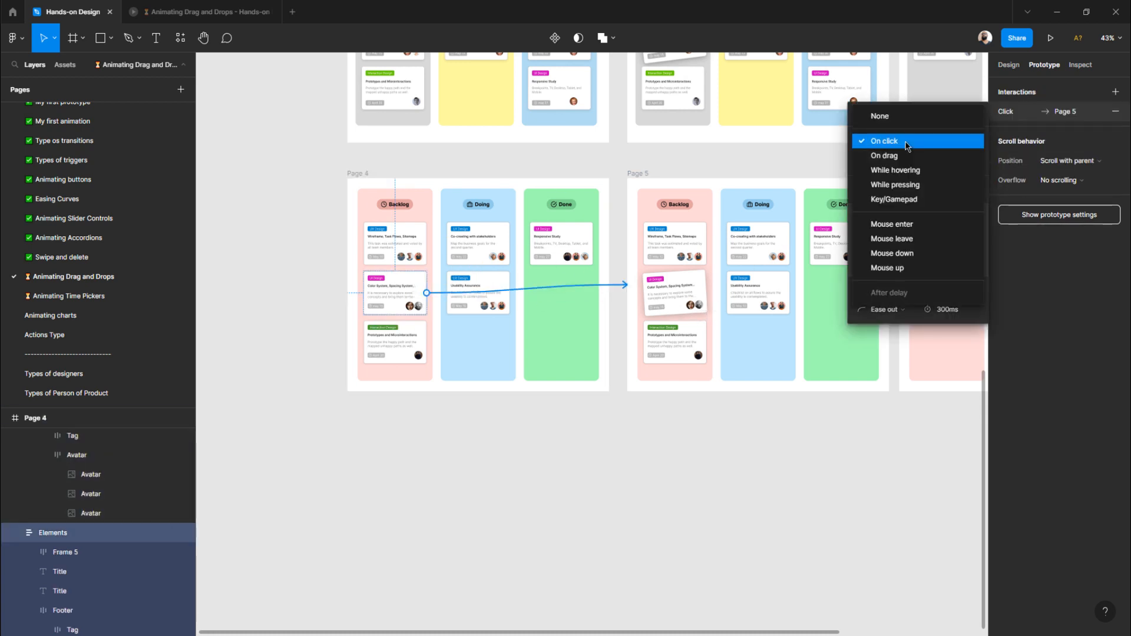
{"action": "left_click", "coordinate": [909, 184]}
- Connect Page 5's Color System card to Page 6 with an On drag interaction
{"action": "scroll", "coordinate": [596, 250], "scroll_direction": "right", "scroll_amount": 5}
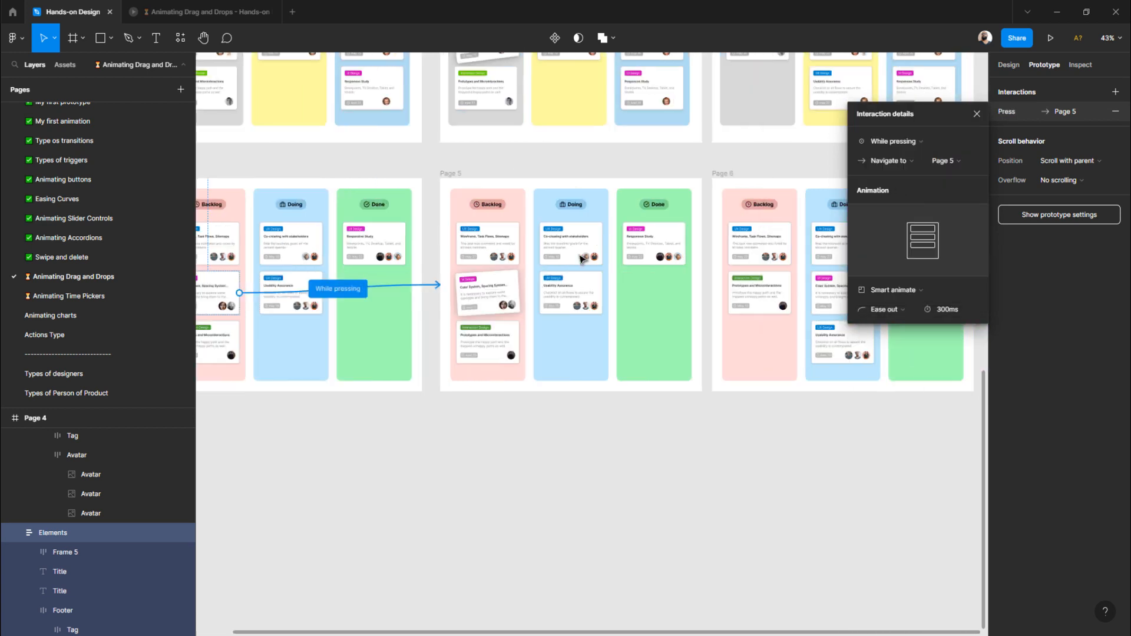
{"action": "left_click", "coordinate": [414, 183]}
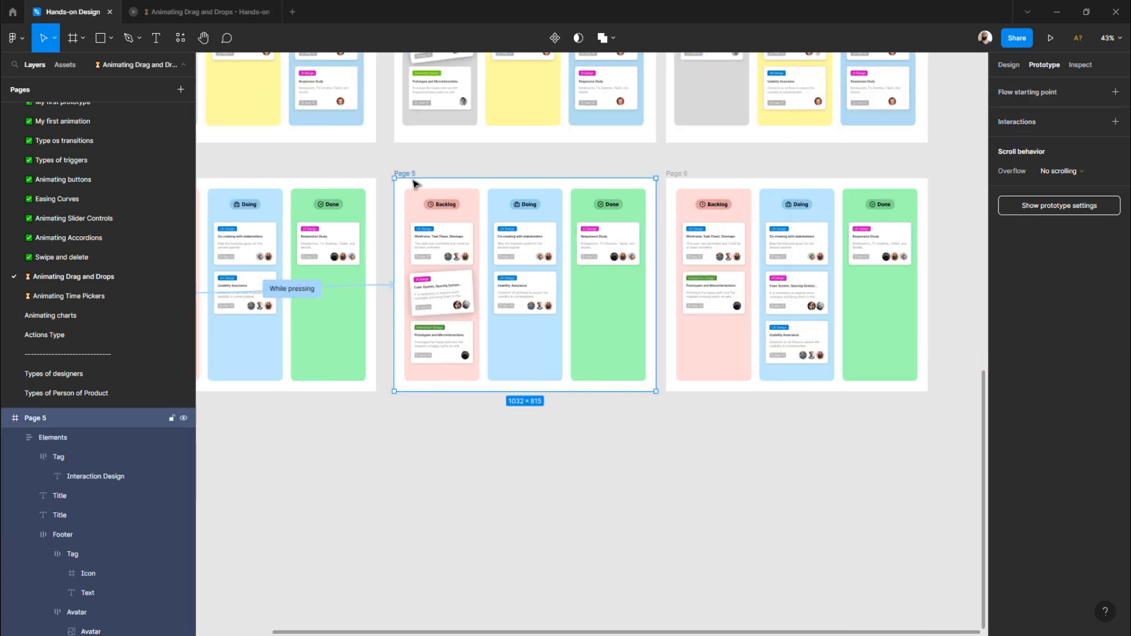
{"action": "left_click", "coordinate": [443, 297]}
{"action": "left_click_drag", "start_coordinate": [474, 293], "coordinate": [734, 295]}
{"action": "left_click", "coordinate": [900, 142]}
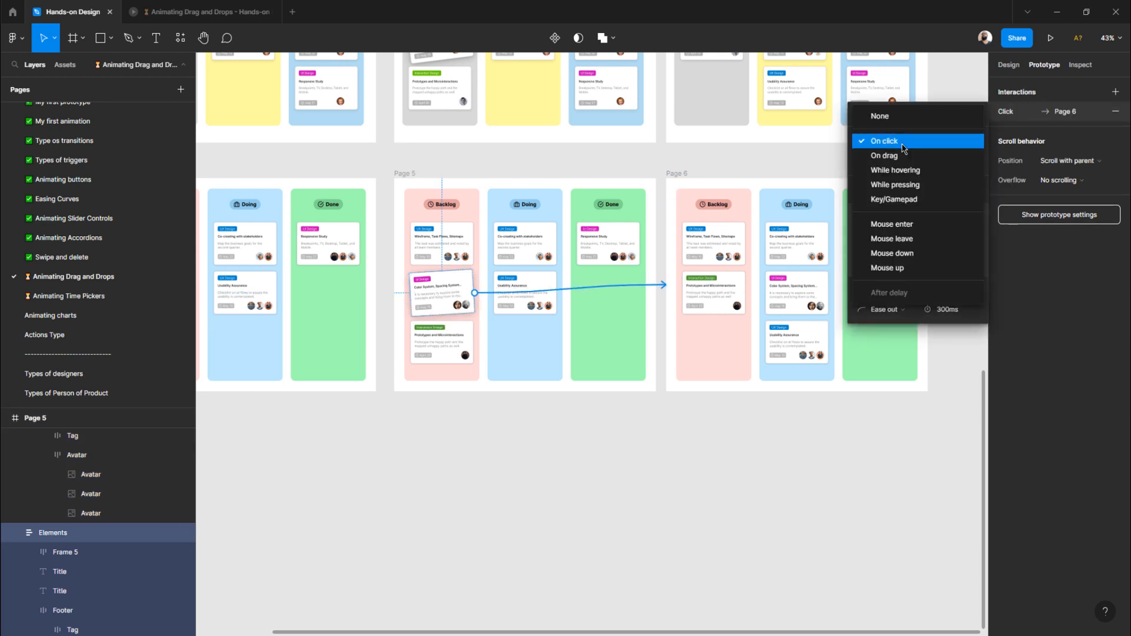
{"action": "left_click", "coordinate": [903, 156]}
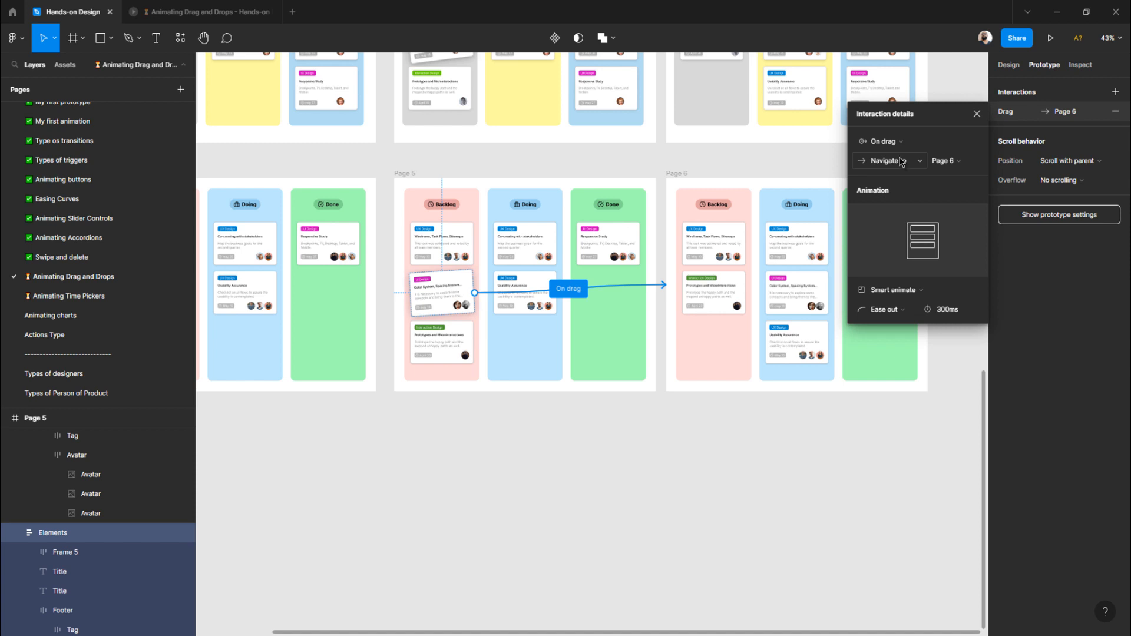
- Connect Page 6's Color System card back to Page 5 with a prototype interaction
{"action": "left_click", "coordinate": [679, 176]}
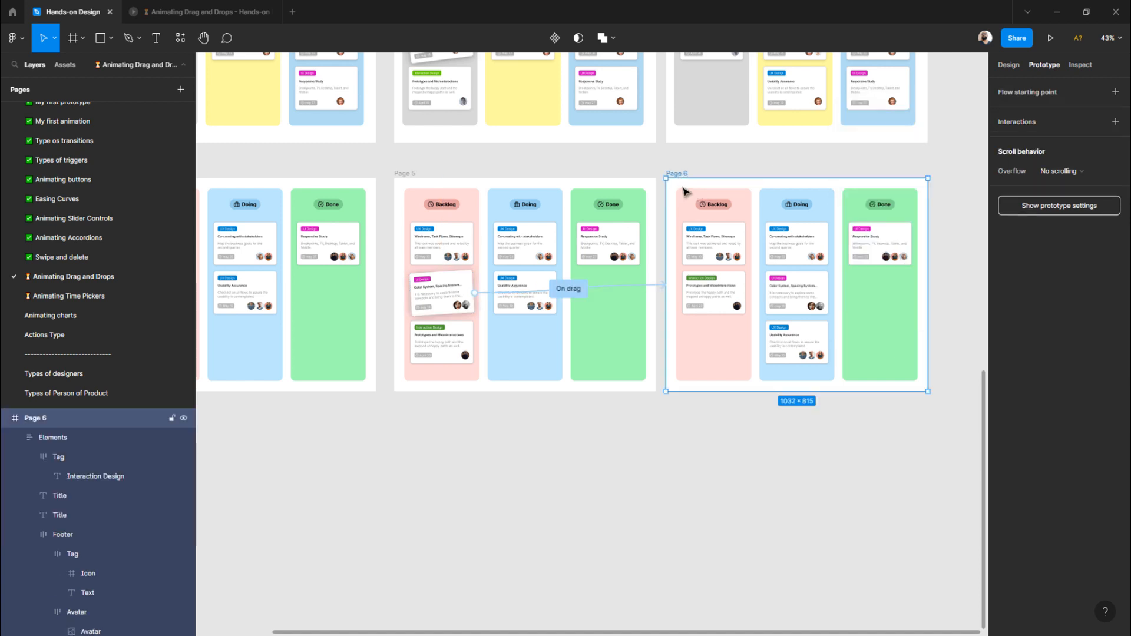
{"action": "left_click", "coordinate": [781, 294]}
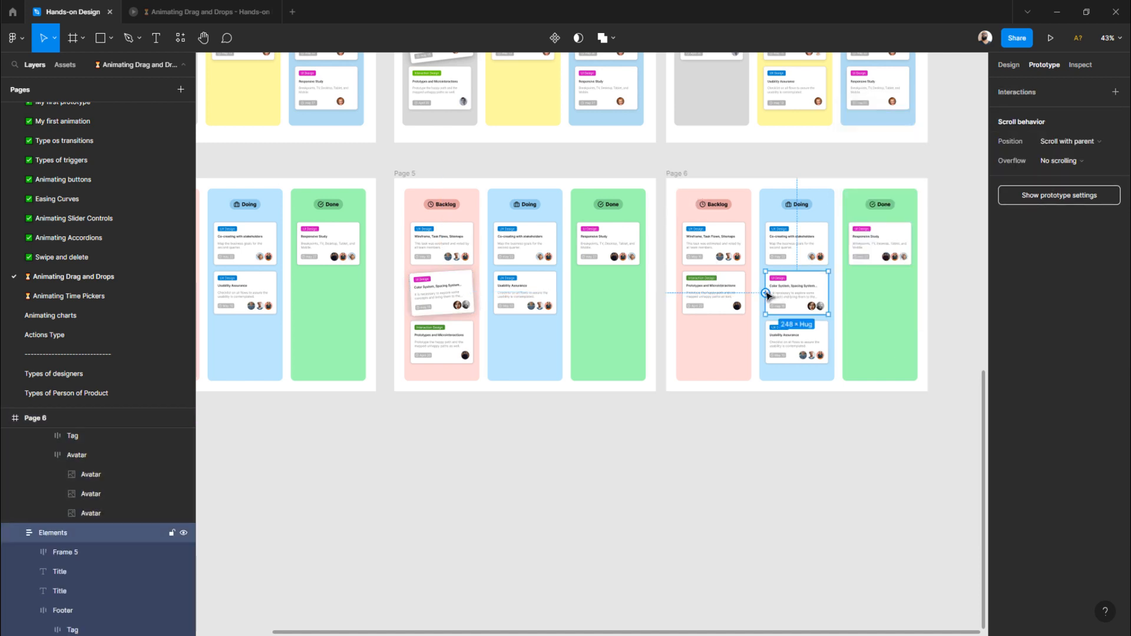
{"action": "left_click_drag", "start_coordinate": [766, 292], "coordinate": [619, 290]}
- Connect the Page 5 frame back to Page 4 with an After delay interaction of 1 ms
{"action": "scroll", "coordinate": [589, 247], "scroll_direction": "left", "scroll_amount": 3}
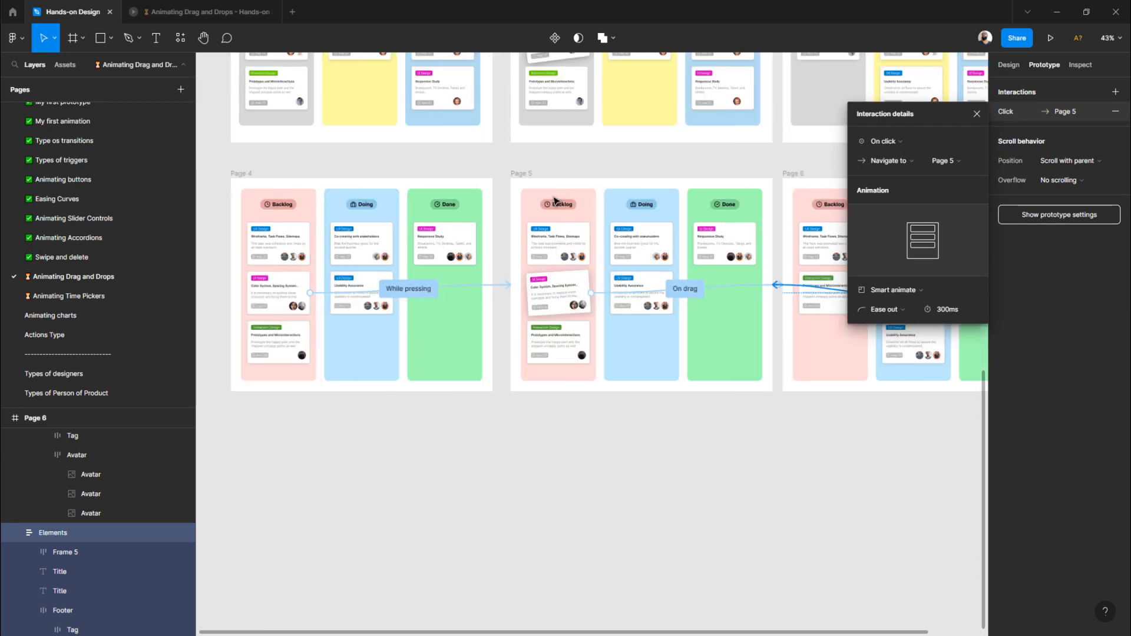
{"action": "left_click", "coordinate": [521, 175]}
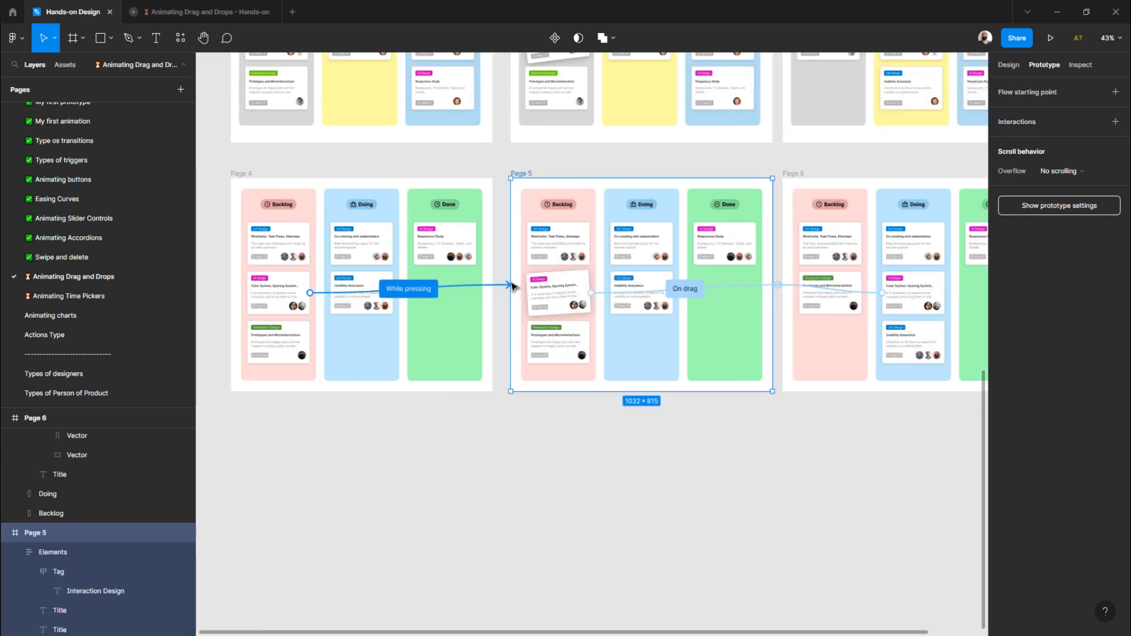
{"action": "left_click_drag", "start_coordinate": [511, 294], "coordinate": [474, 294]}
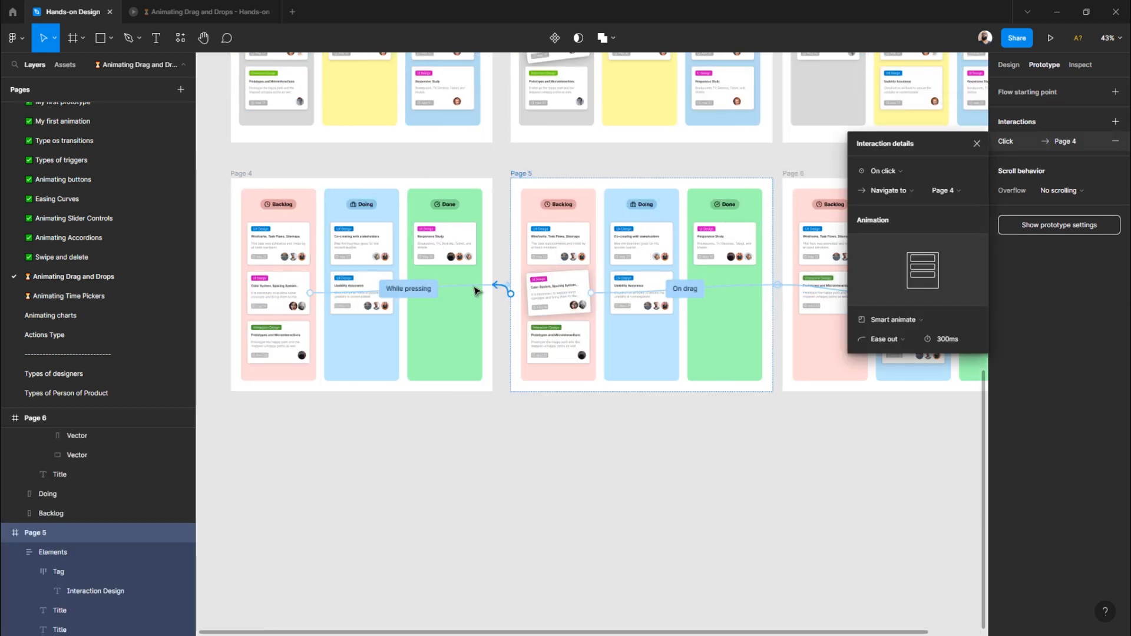
{"action": "left_click", "coordinate": [909, 175]}
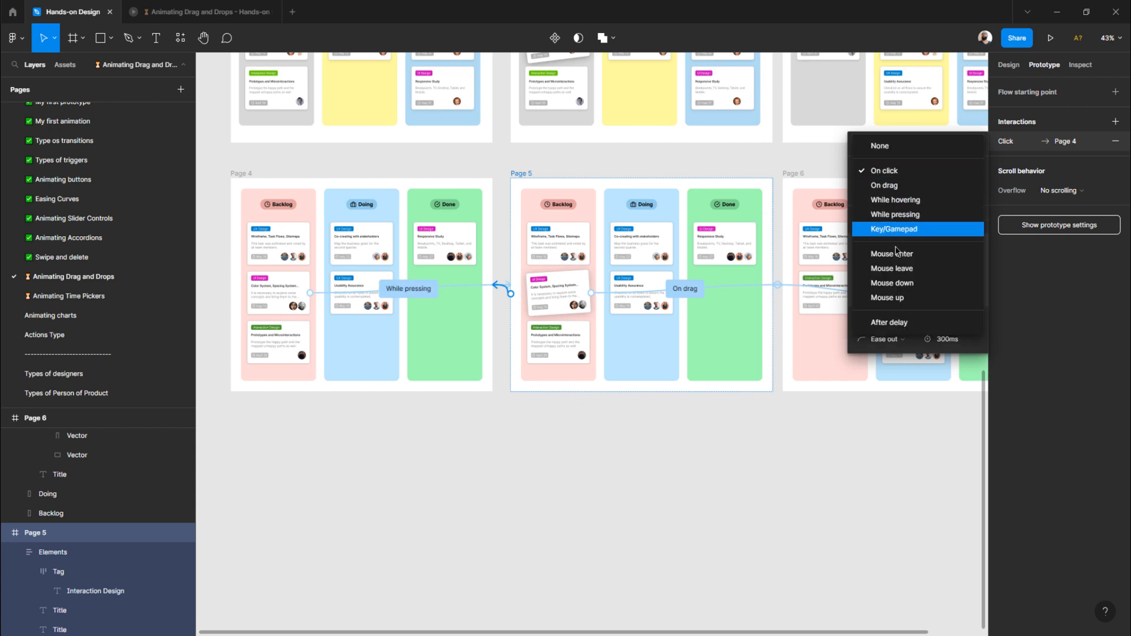
{"action": "left_click", "coordinate": [883, 323]}
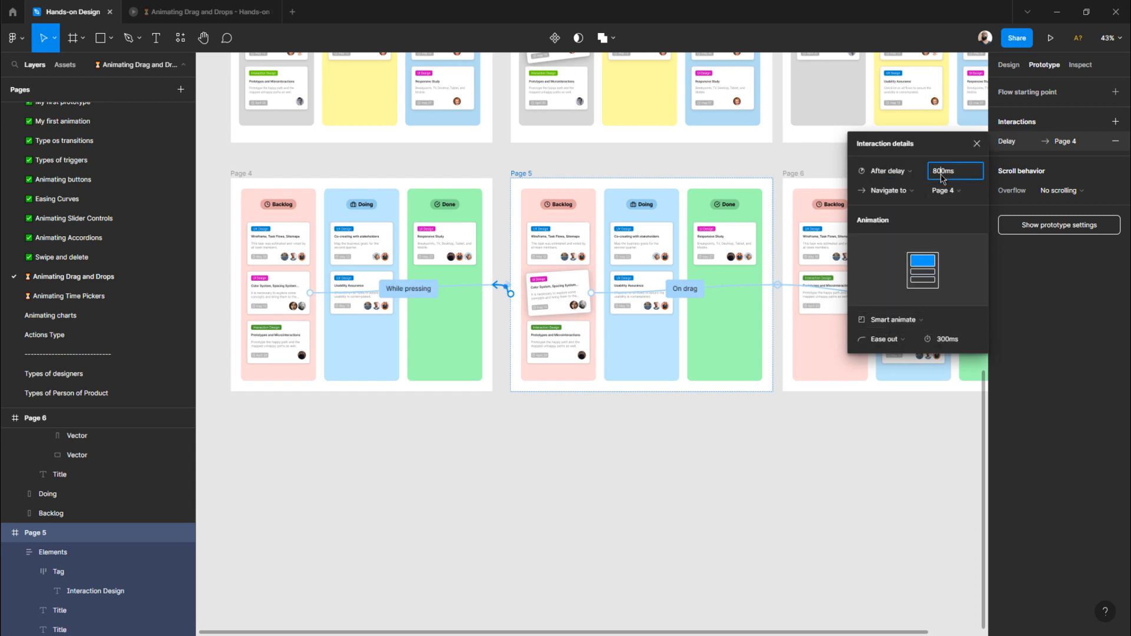
{"action": "type", "text": "1"}
{"action": "key", "text": "Return"}
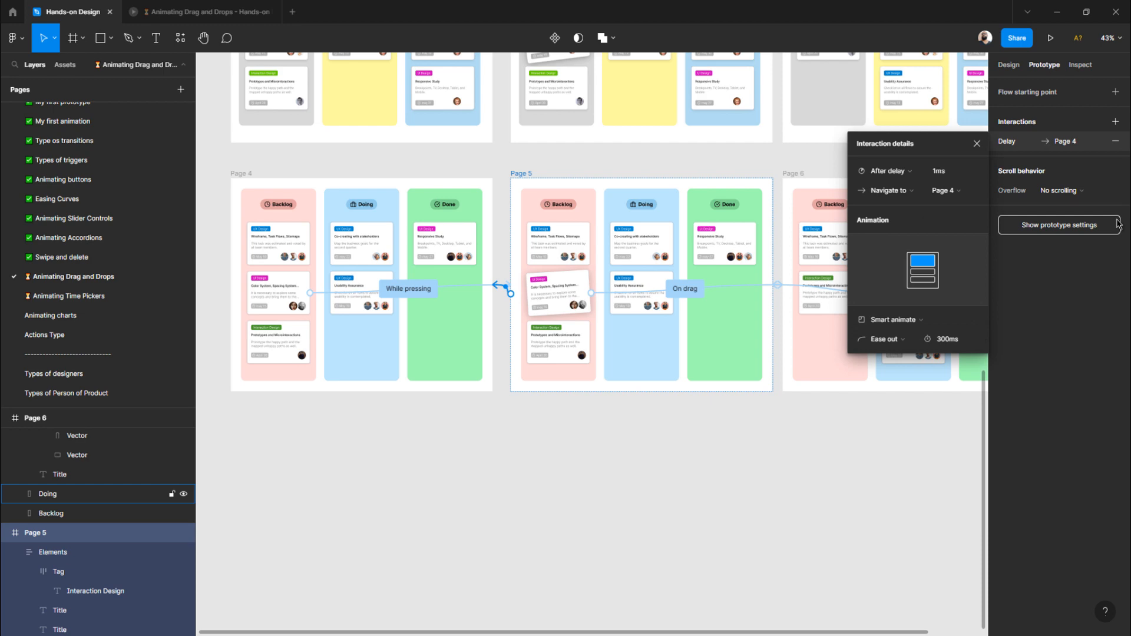
- Examine the names of the existing flow starting points on Screen 4 and Page 1
{"action": "left_click", "coordinate": [241, 173]}
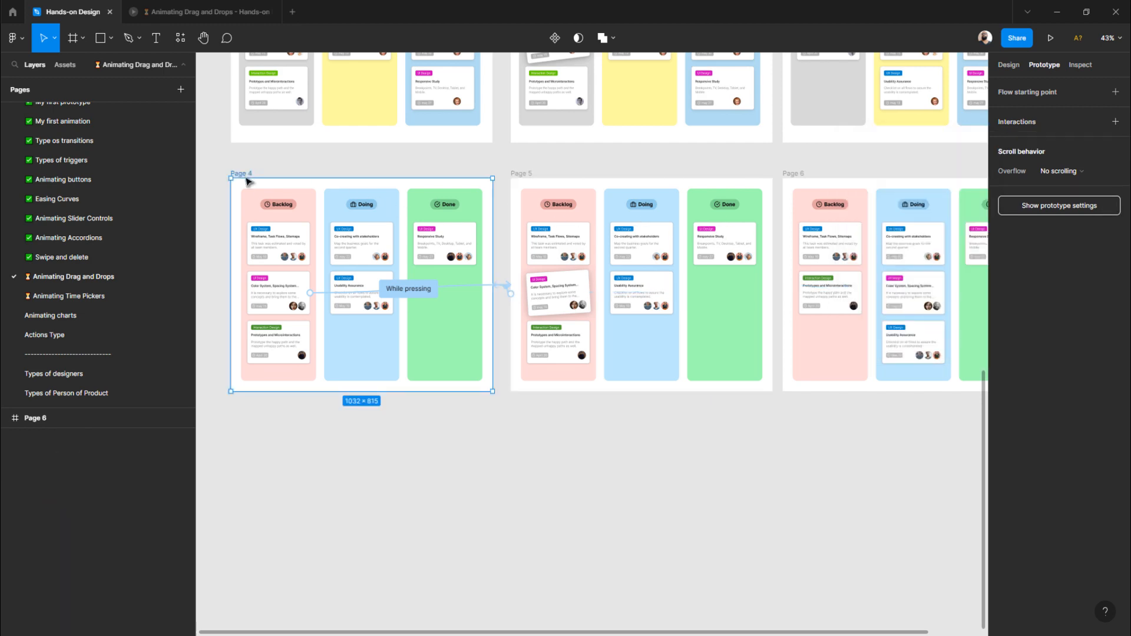
{"action": "scroll", "coordinate": [361, 271], "scroll_direction": "up", "scroll_amount": 5}
{"action": "scroll", "coordinate": [366, 177], "scroll_direction": "left", "scroll_amount": 5}
{"action": "left_click", "coordinate": [374, 125]}
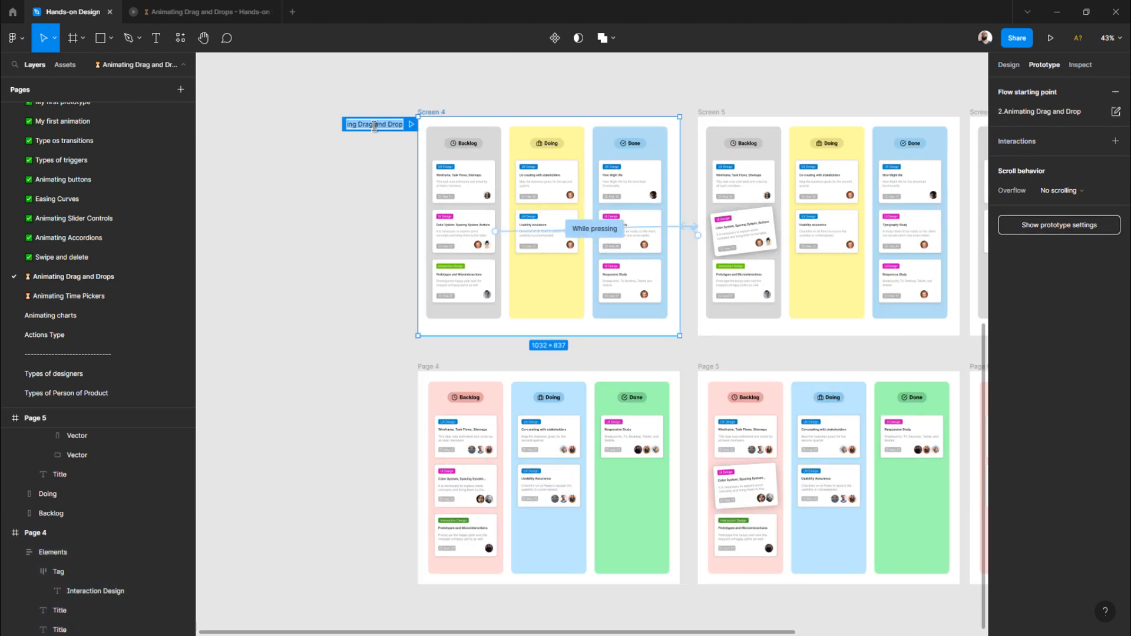
{"action": "left_click", "coordinate": [357, 234]}
{"action": "scroll", "coordinate": [360, 238], "scroll_direction": "up", "scroll_amount": 10}
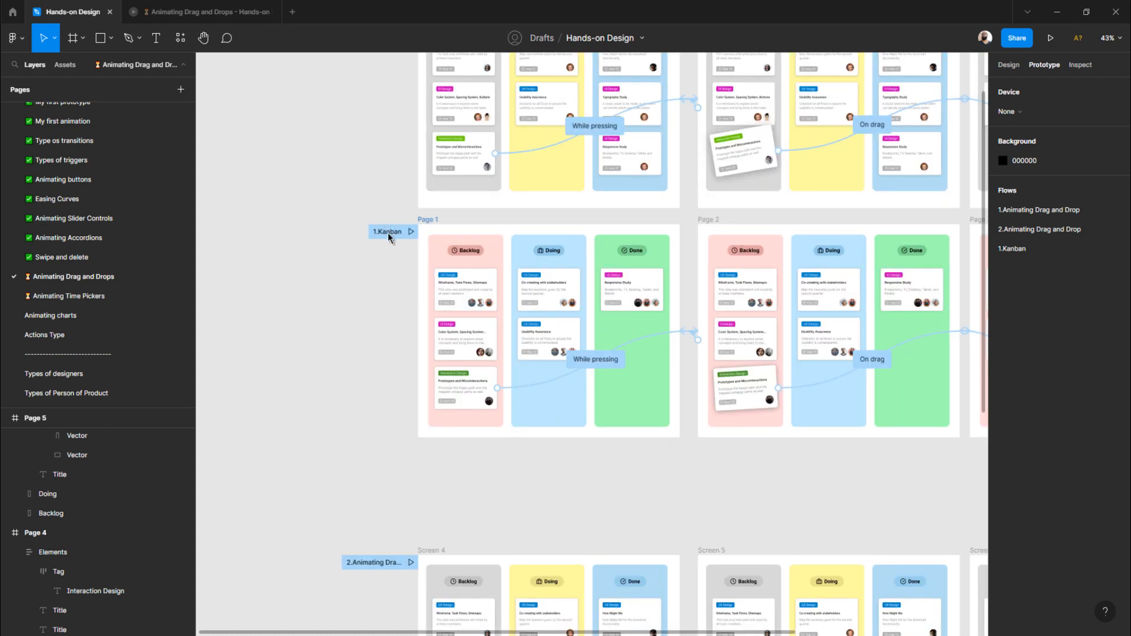
{"action": "double_click", "coordinate": [387, 232]}
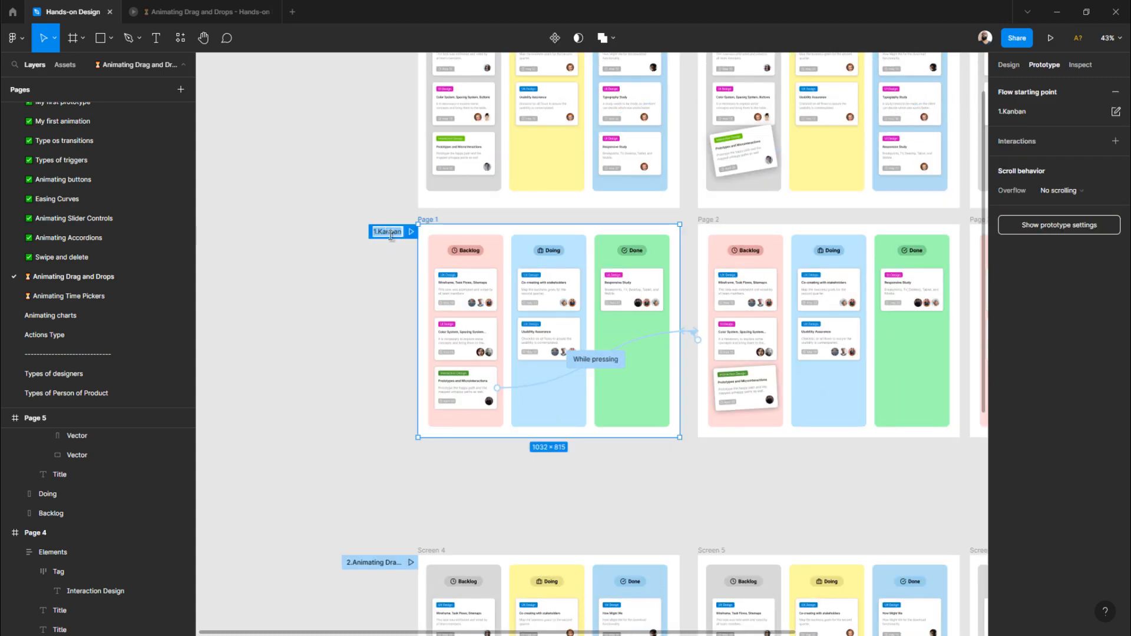
{"action": "scroll", "coordinate": [463, 389], "scroll_direction": "down", "scroll_amount": 10}
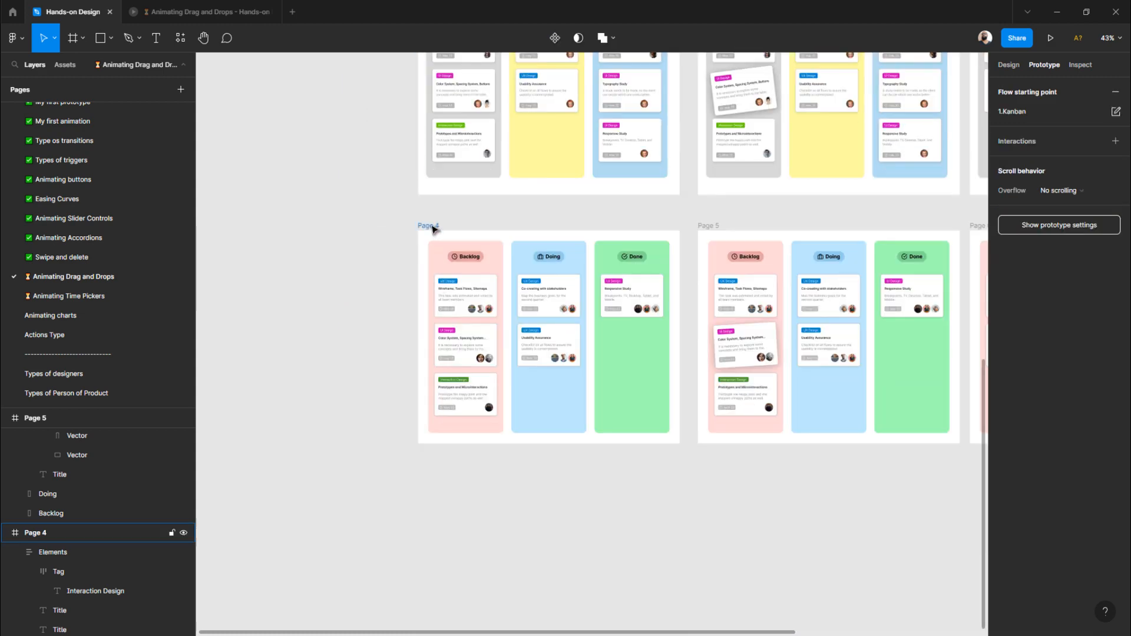
- Add a flow starting point to the Page 4 frame and name it 1.Kanban
{"action": "left_click", "coordinate": [432, 227]}
{"action": "left_click", "coordinate": [1116, 91]}
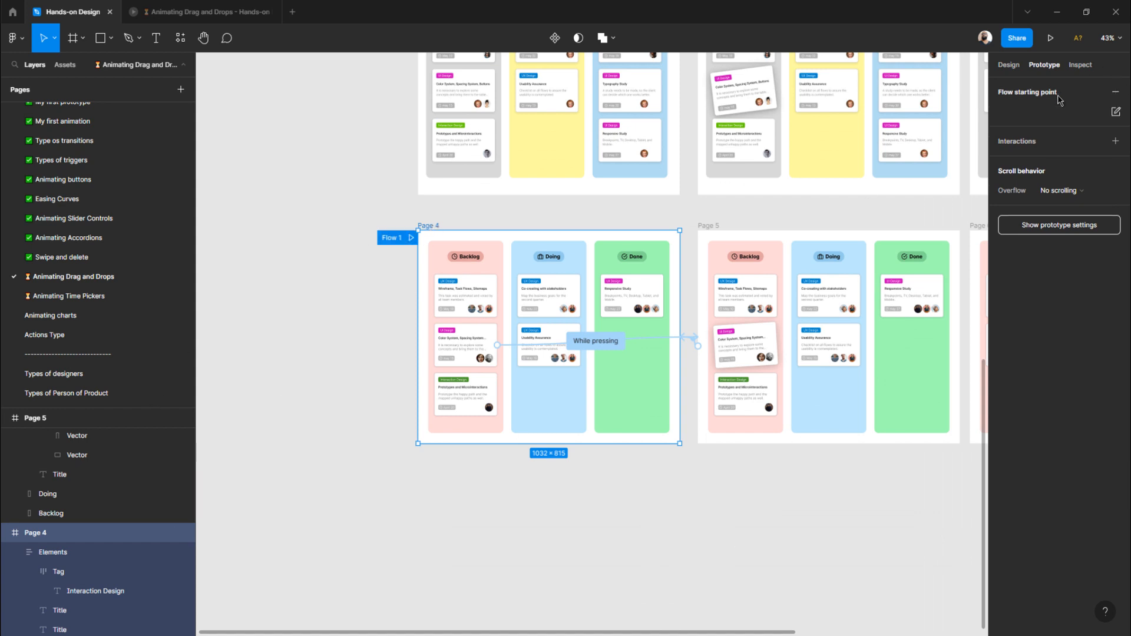
{"action": "double_click", "coordinate": [389, 237]}
{"action": "type", "text": "1.Kanban"}
{"action": "key", "text": "Return"}
- Rename Page 4's flow starting point as 2.Kanban
{"action": "scroll", "coordinate": [394, 324], "scroll_direction": "down", "scroll_amount": 1}
{"action": "scroll", "coordinate": [383, 323], "scroll_direction": "right", "scroll_amount": 4}
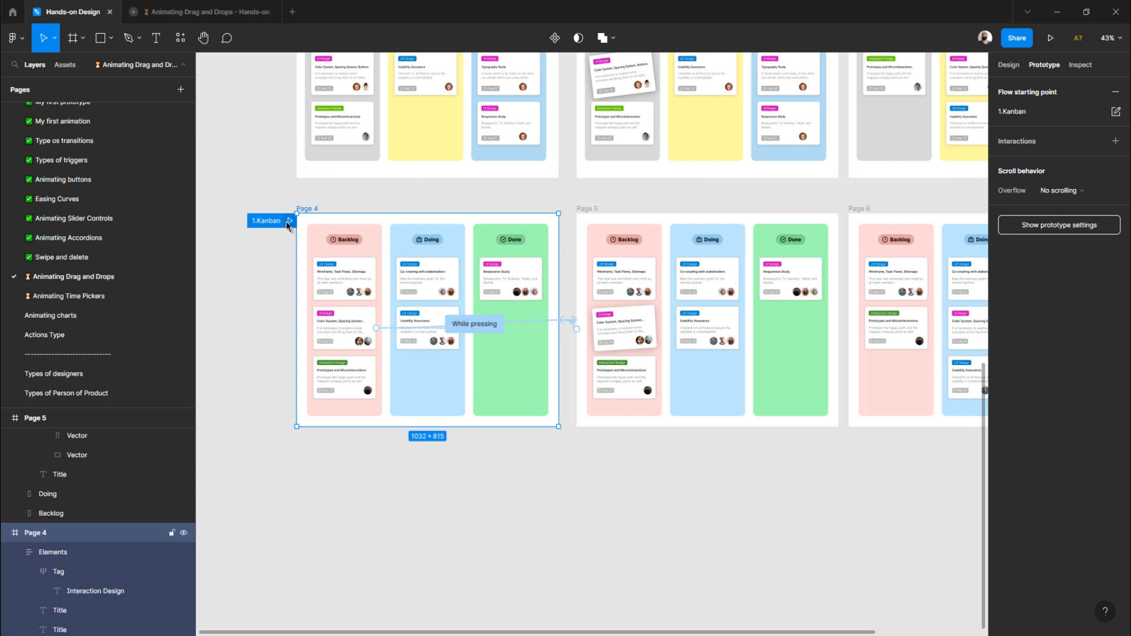
{"action": "double_click", "coordinate": [267, 223]}
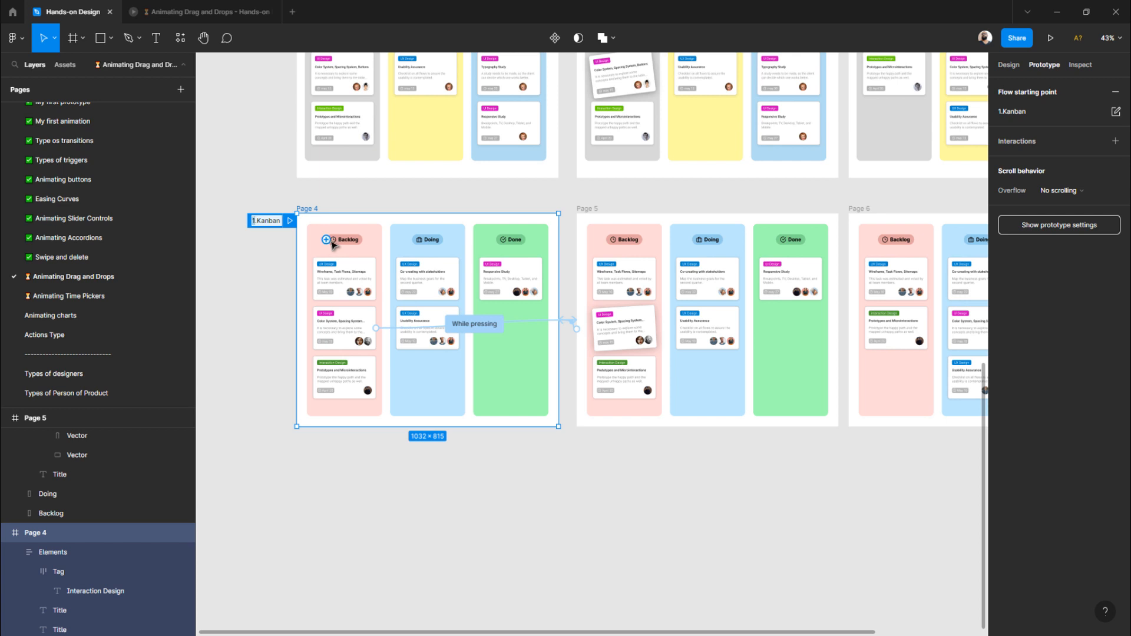
{"action": "type", "text": "2"}
{"action": "key", "text": "Return"}
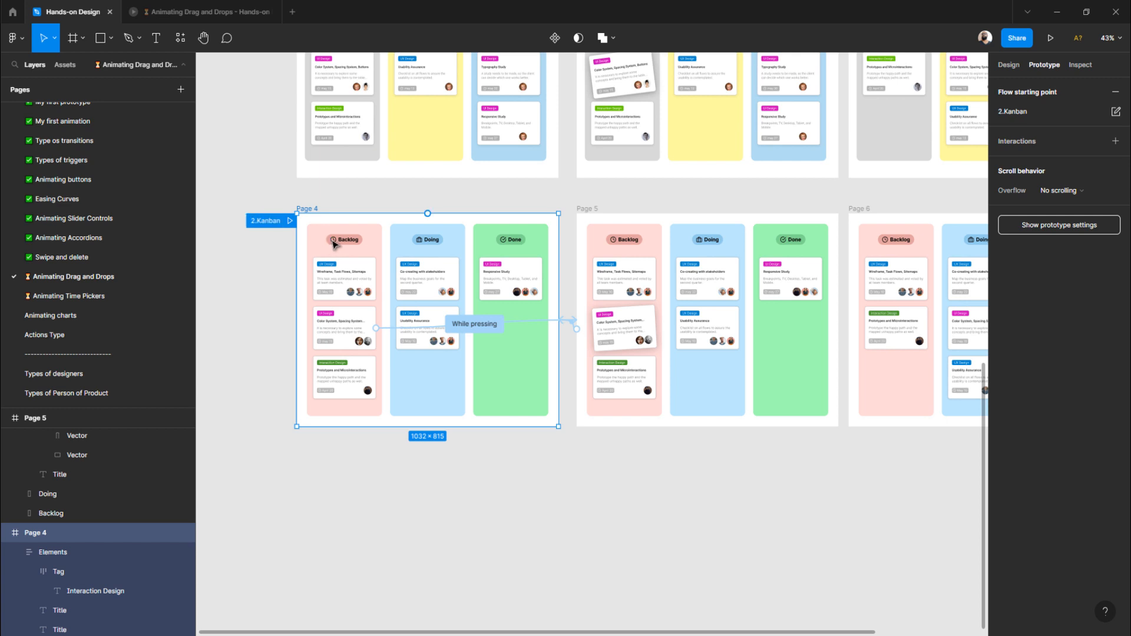
- Preview the 2.Kanban flow and move the Color System card from Backlog into the Doing column
{"action": "left_click", "coordinate": [289, 221]}
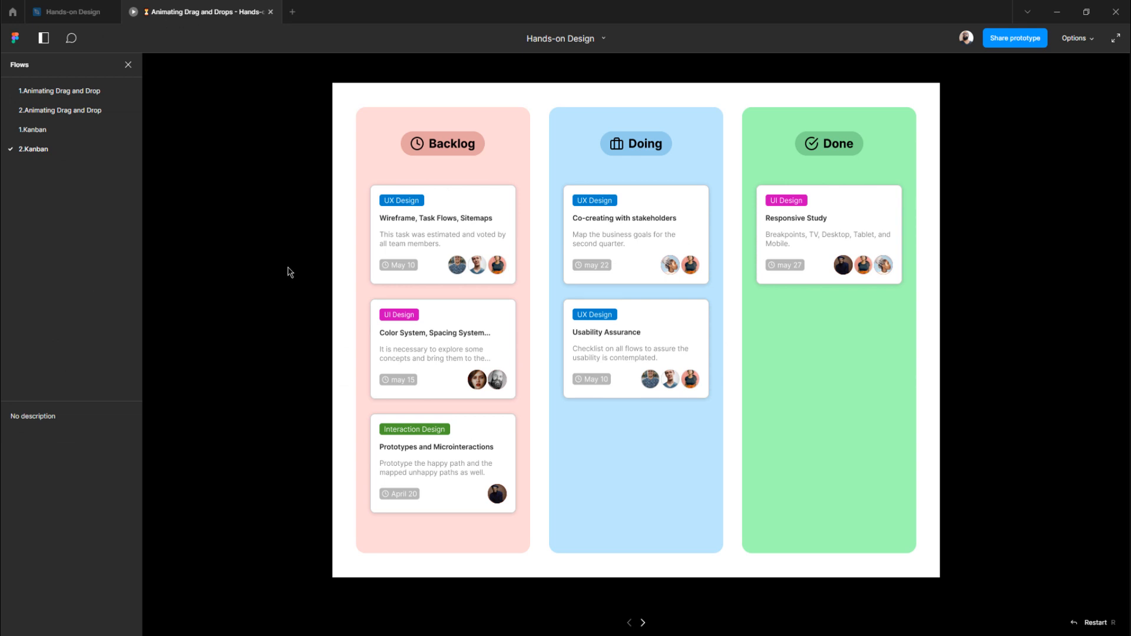
{"action": "left_click_drag", "start_coordinate": [424, 329], "coordinate": [643, 323]}
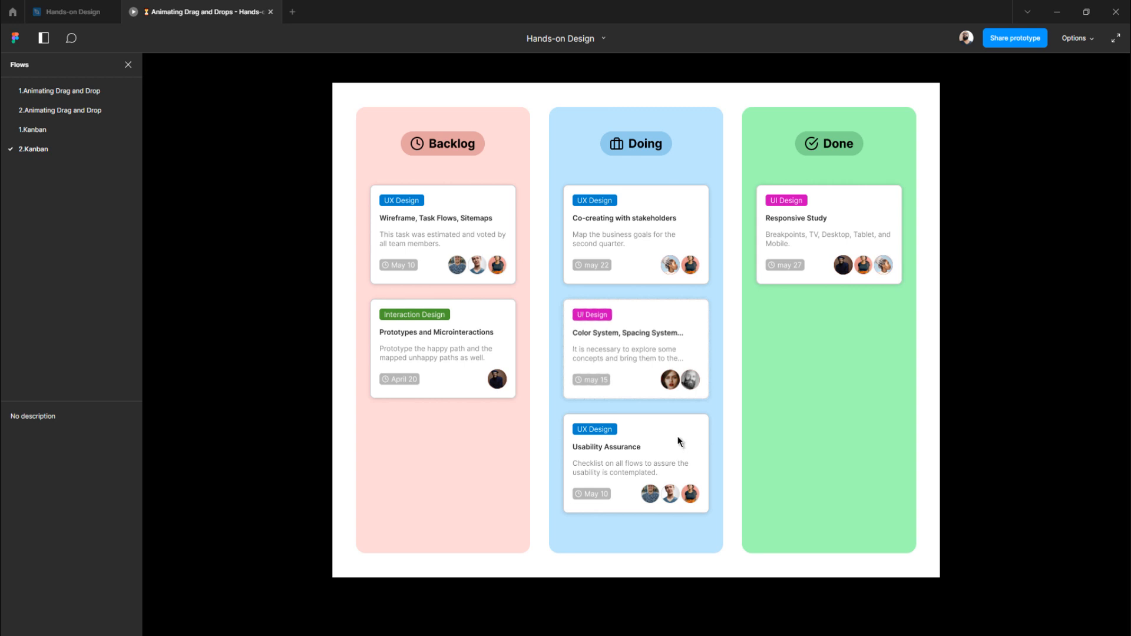
{"action": "left_click", "coordinate": [727, 408]}
- Back in the design file, set the trigger of Page 6's Color System card interaction to On drag
{"action": "left_click", "coordinate": [73, 12]}
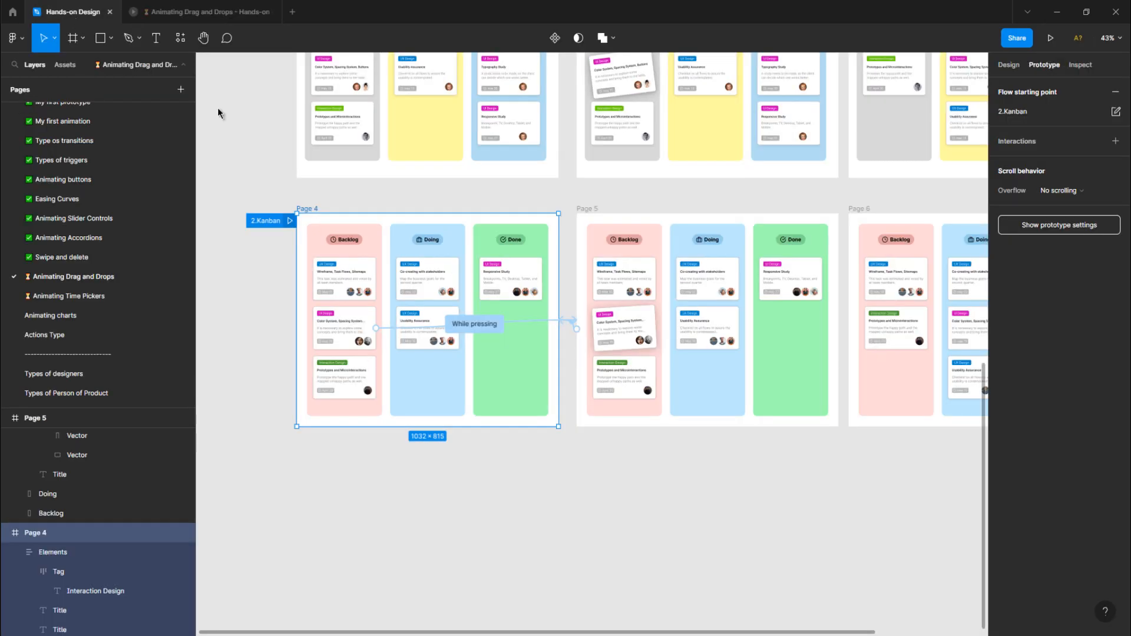
{"action": "scroll", "coordinate": [659, 257], "scroll_direction": "right", "scroll_amount": 5}
{"action": "left_click", "coordinate": [295, 209]}
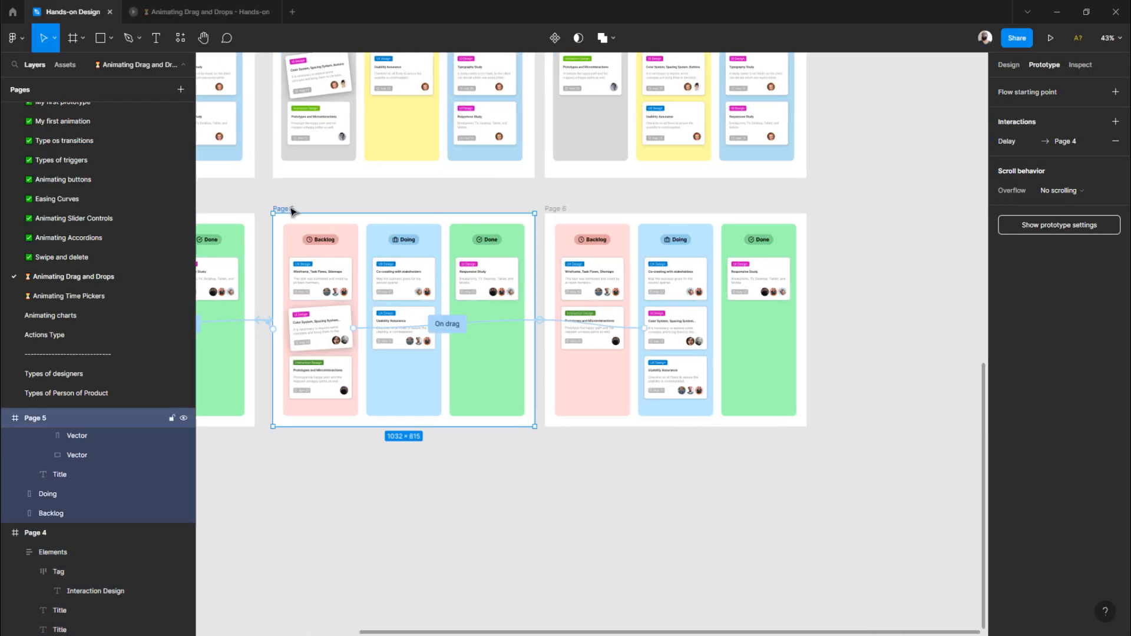
{"action": "left_click", "coordinate": [558, 212]}
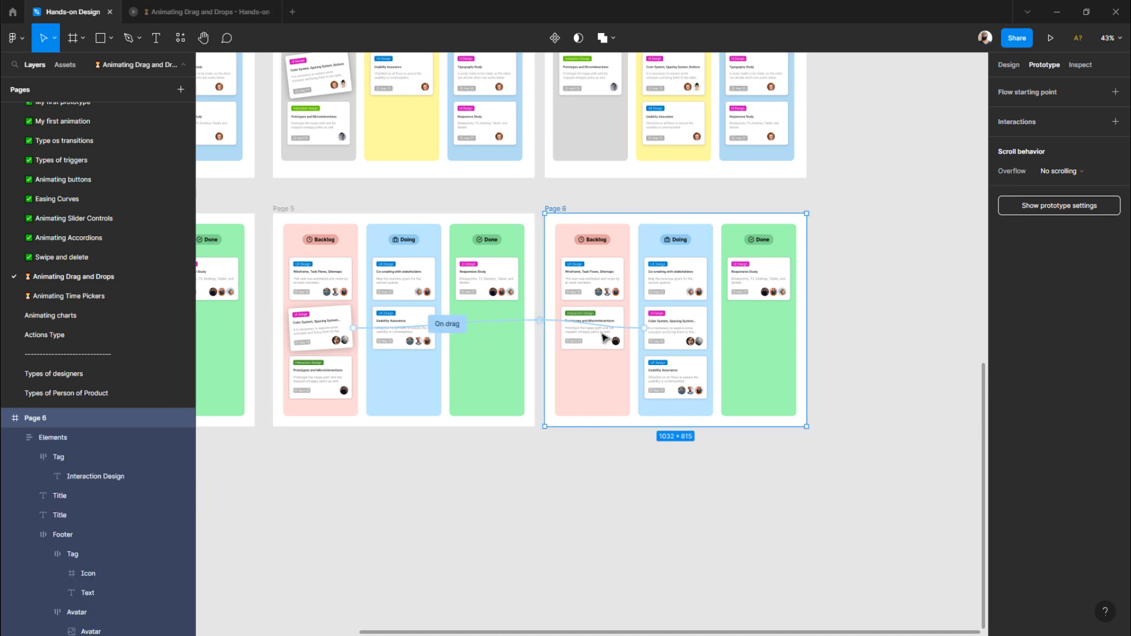
{"action": "scroll", "coordinate": [655, 333], "scroll_direction": "up", "scroll_amount": 5}
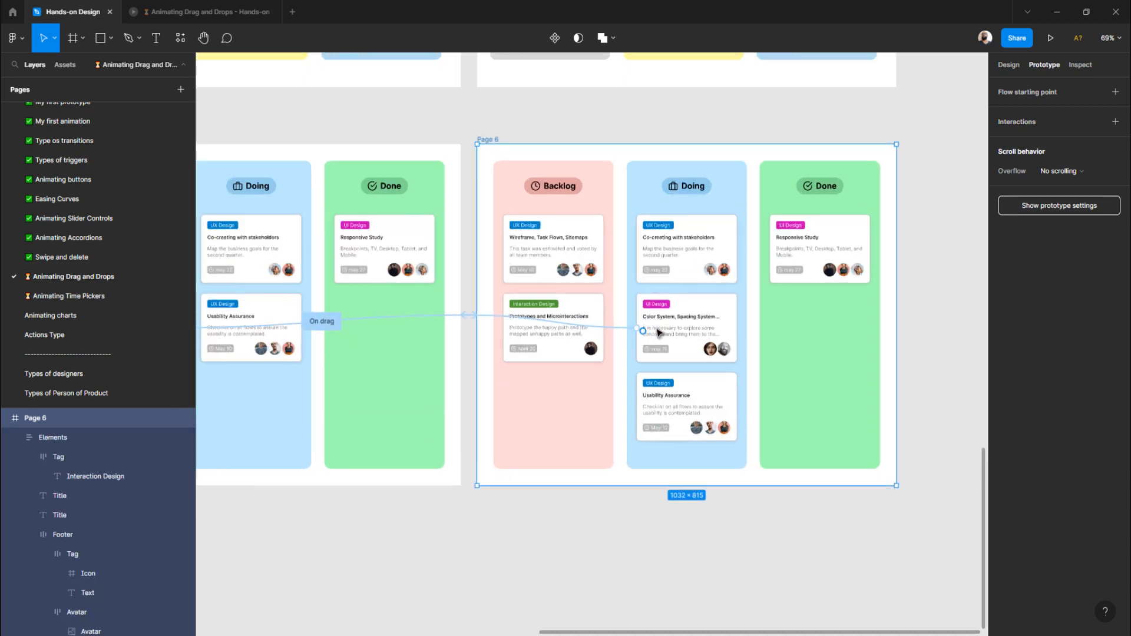
{"action": "left_click", "coordinate": [602, 330]}
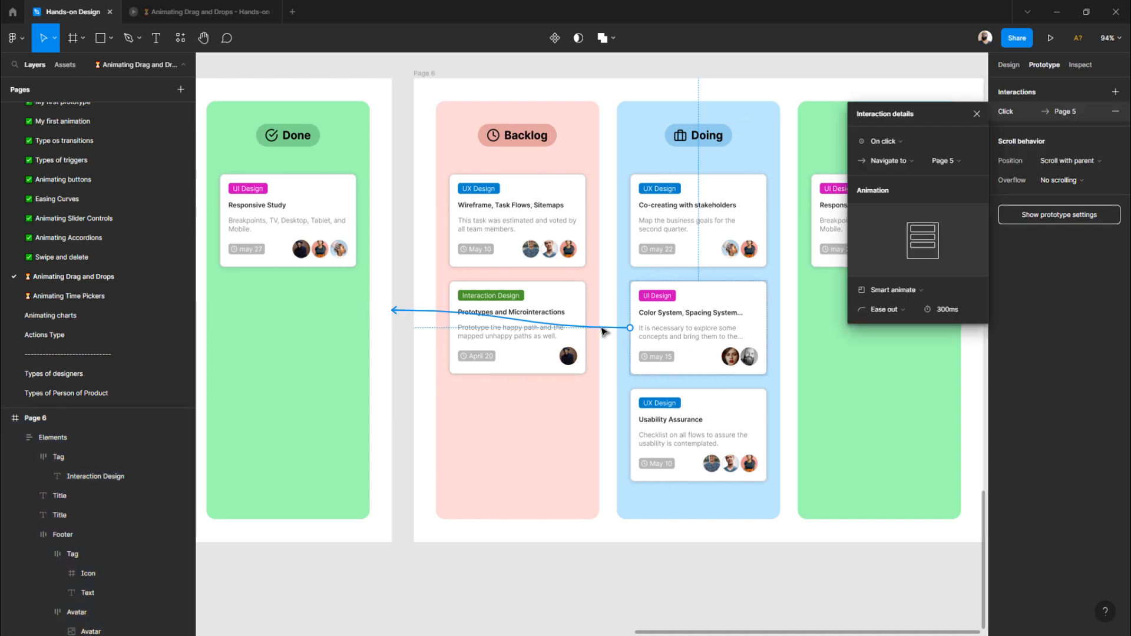
{"action": "left_click", "coordinate": [883, 142]}
{"action": "left_click", "coordinate": [900, 156]}
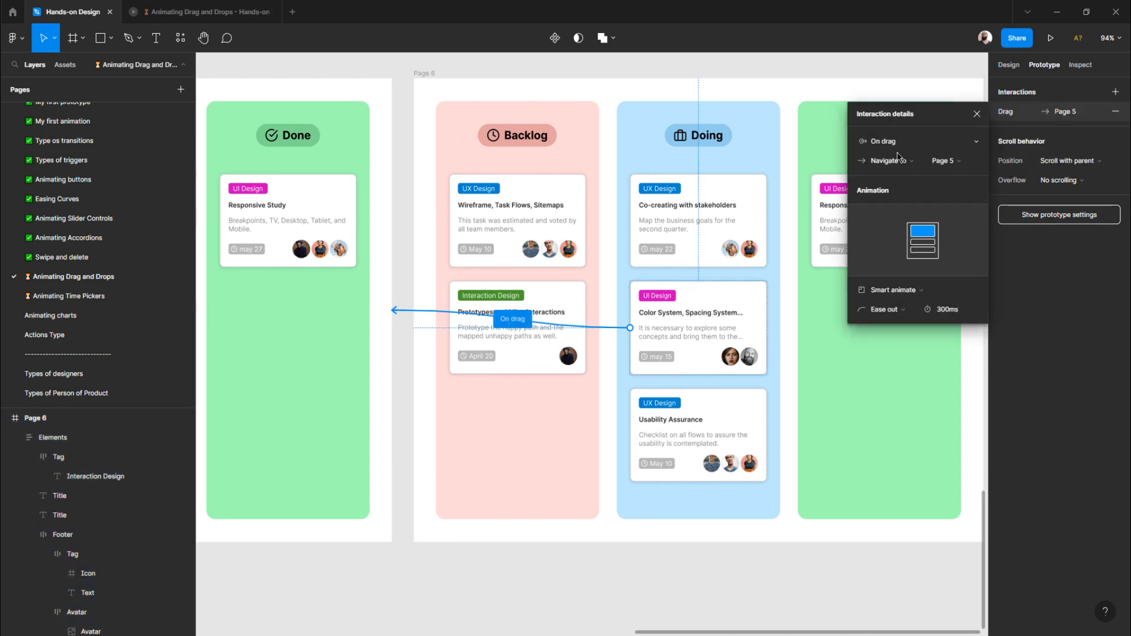
- Test the 2.Kanban prototype by moving the Color System card from Doing back to Backlog and picking it up again
{"action": "left_click", "coordinate": [212, 13]}
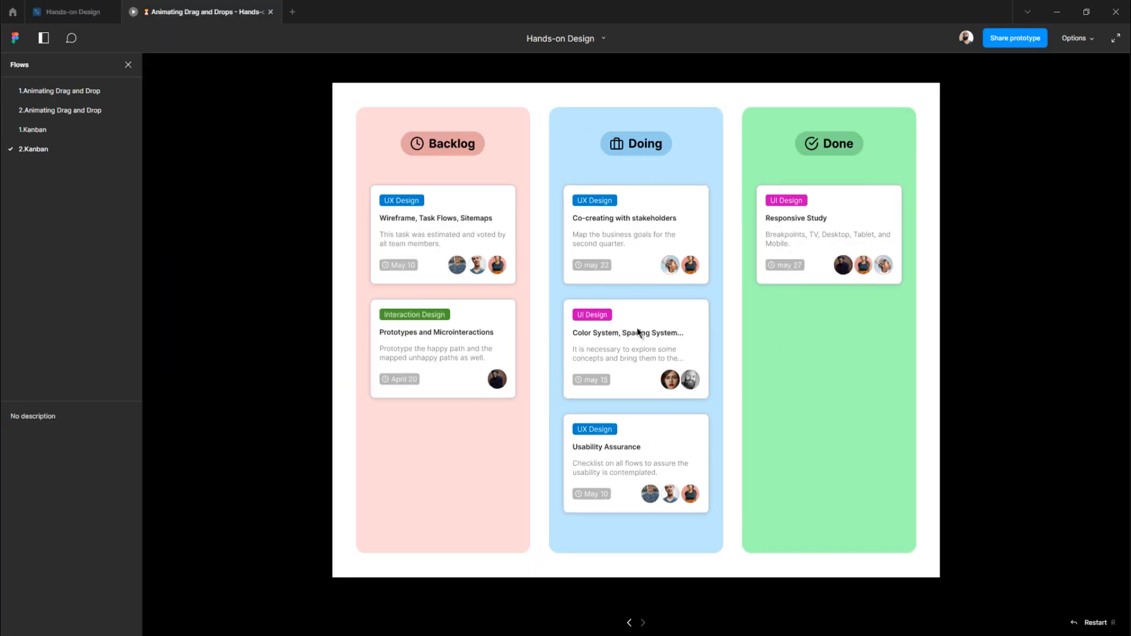
{"action": "left_click_drag", "start_coordinate": [624, 334], "coordinate": [340, 387]}
{"action": "mouse_move", "coordinate": [427, 342]}
{"action": "left_mouse_down"}
{"action": "mouse_move", "coordinate": [616, 330]}
{"action": "mouse_move", "coordinate": [612, 342]}
{"action": "mouse_move", "coordinate": [361, 324]}
{"action": "mouse_move", "coordinate": [411, 340]}
{"action": "left_mouse_up"}
{"action": "left_click", "coordinate": [448, 352]}
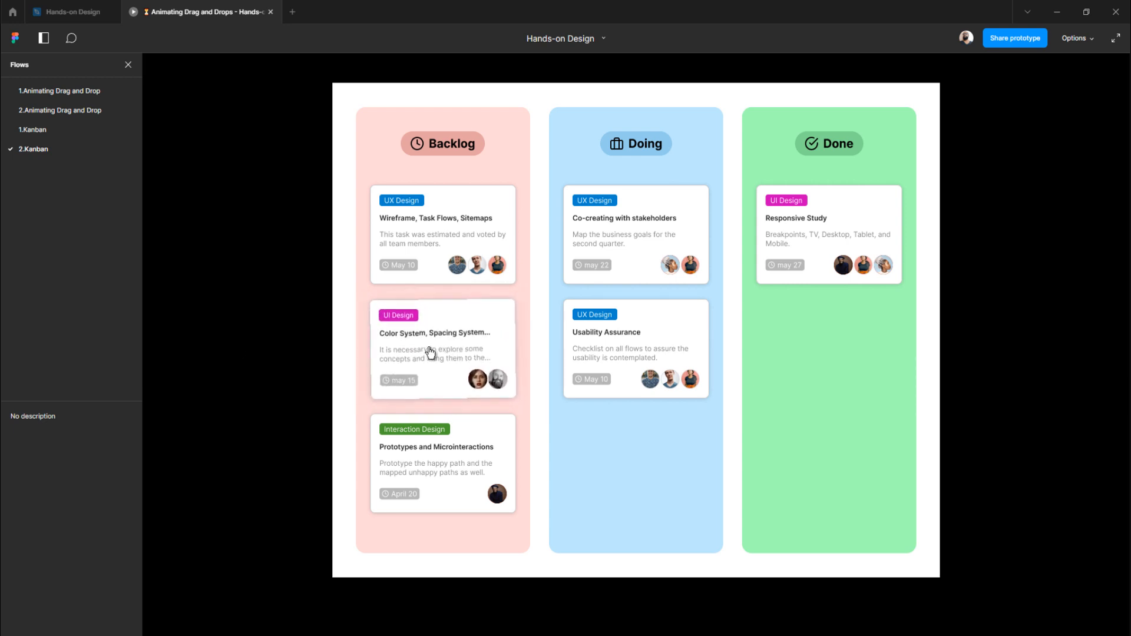
{"action": "left_click", "coordinate": [429, 350]}
{"action": "left_click_drag", "start_coordinate": [479, 328], "coordinate": [409, 336]}
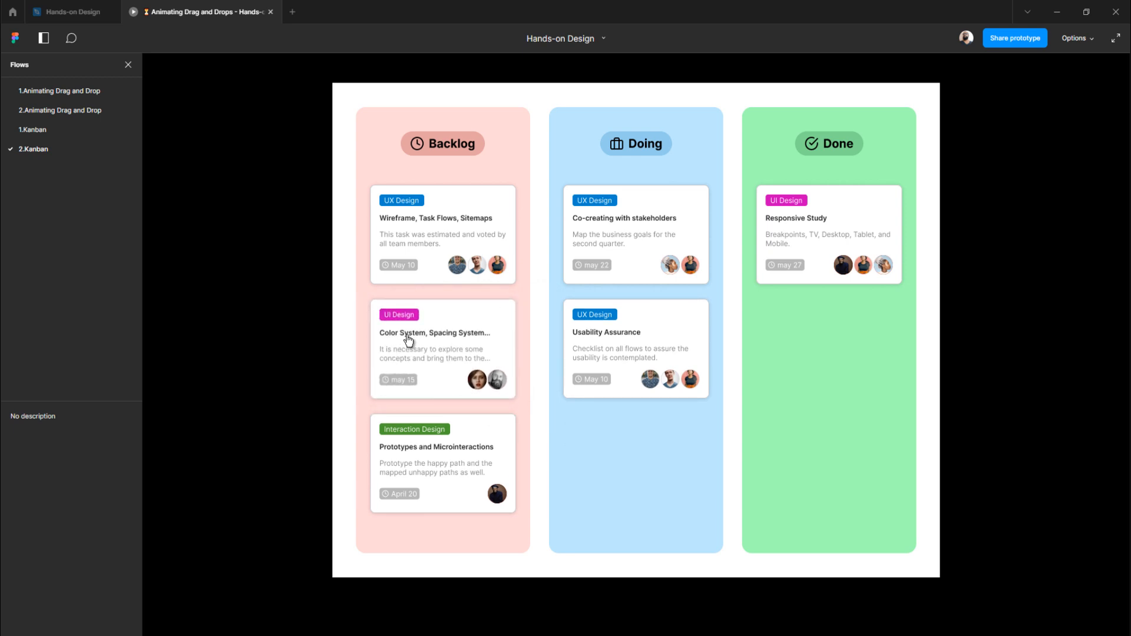
- Test the 1.Kanban flow by moving the Prototypes and Microinteractions card to Doing, and retest the Color System card in 2.Kanban
{"action": "left_click", "coordinate": [45, 131]}
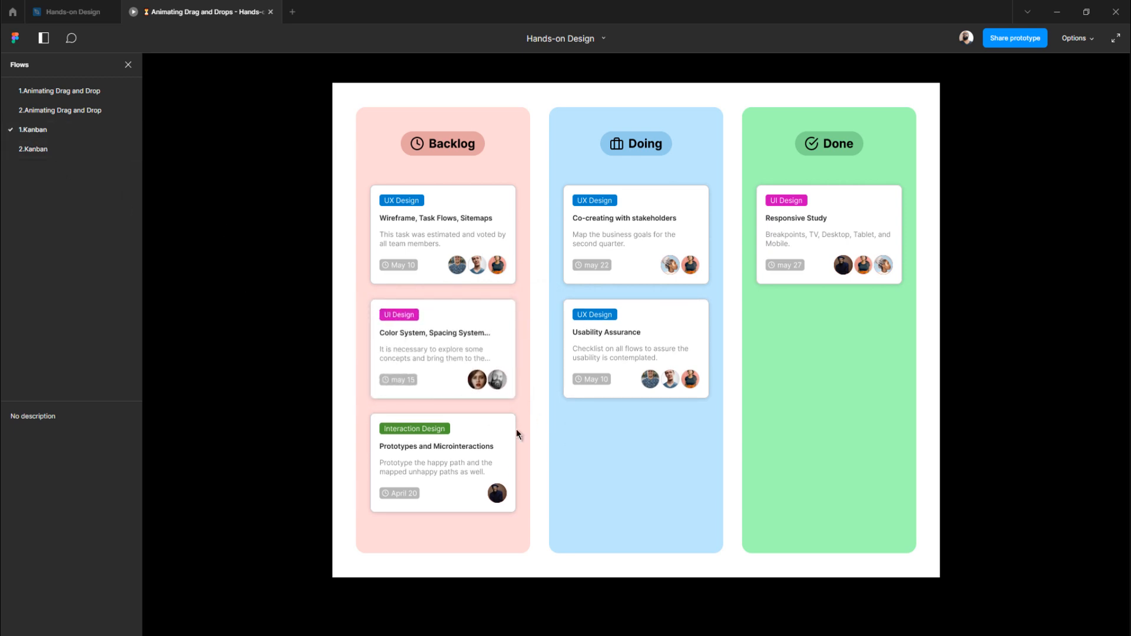
{"action": "left_click_drag", "start_coordinate": [431, 461], "coordinate": [654, 461]}
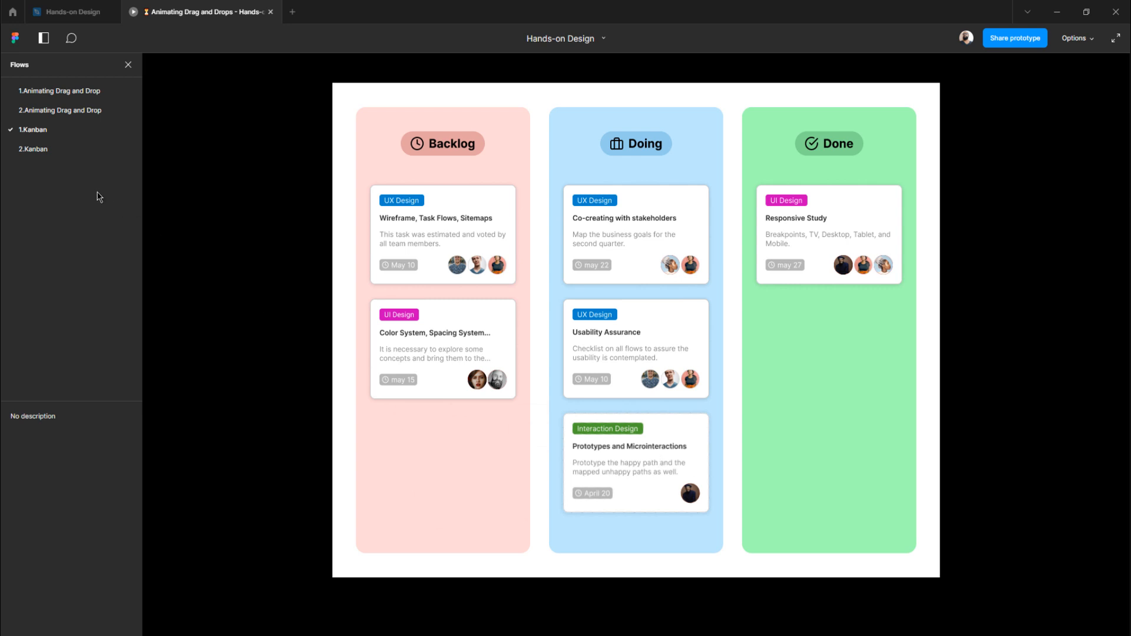
{"action": "left_click", "coordinate": [35, 150]}
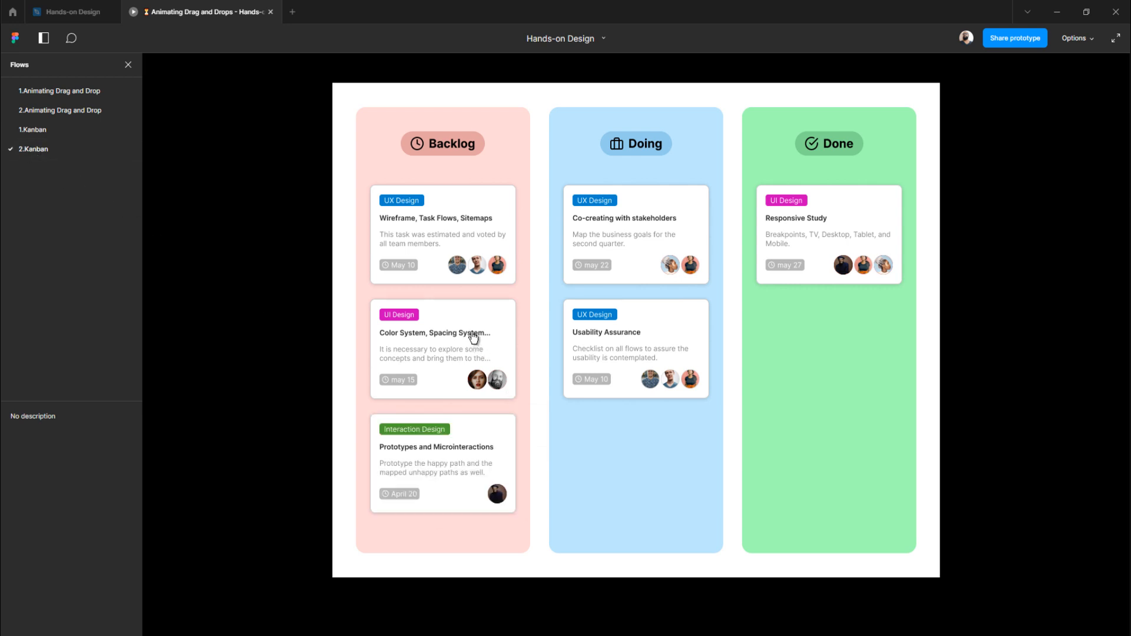
{"action": "left_click_drag", "start_coordinate": [472, 336], "coordinate": [434, 324]}
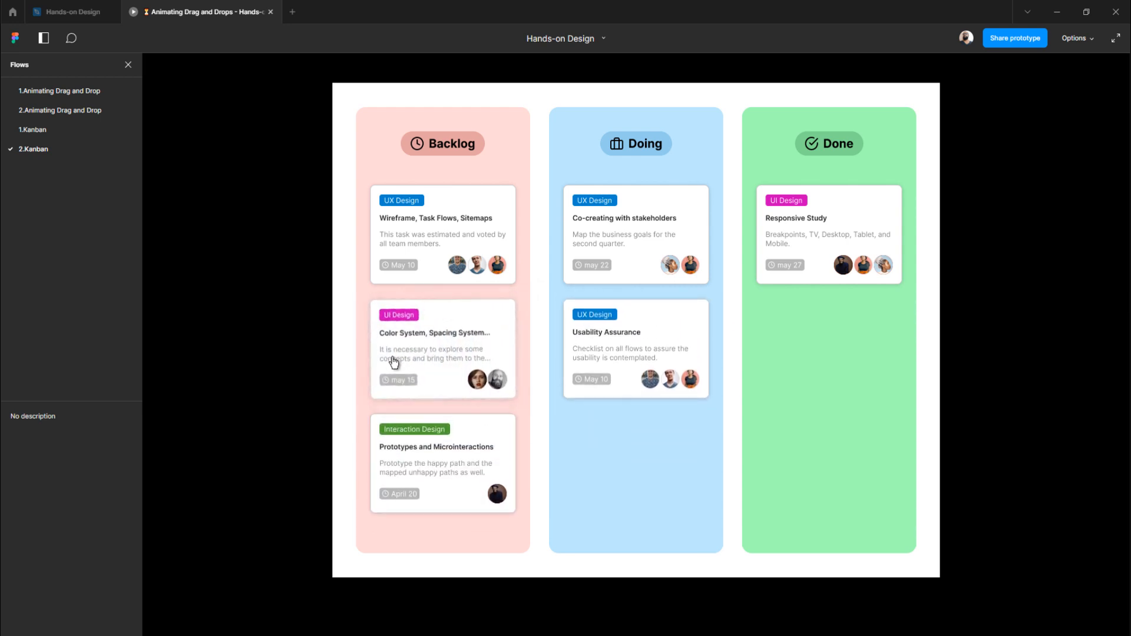